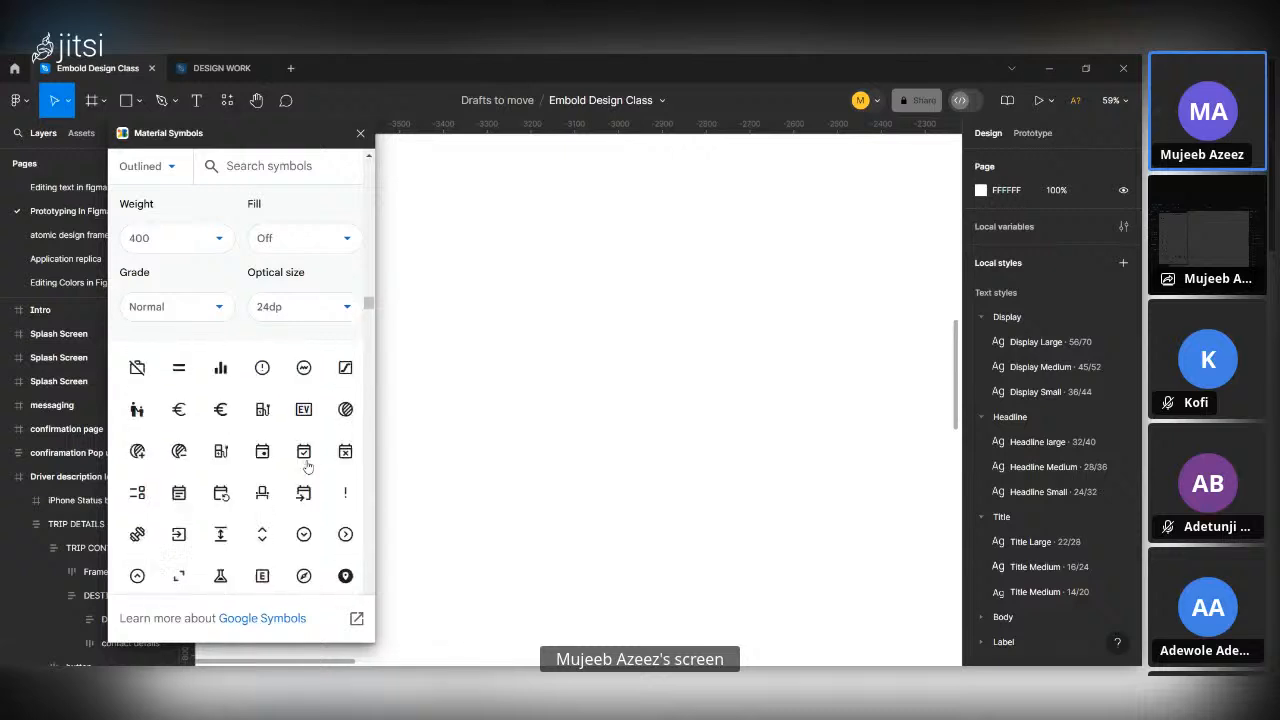
Close the Material Symbols plugin window.
{"action": "left_click", "coordinate": [359, 128]}
{"action": "left_click", "coordinate": [227, 100]}
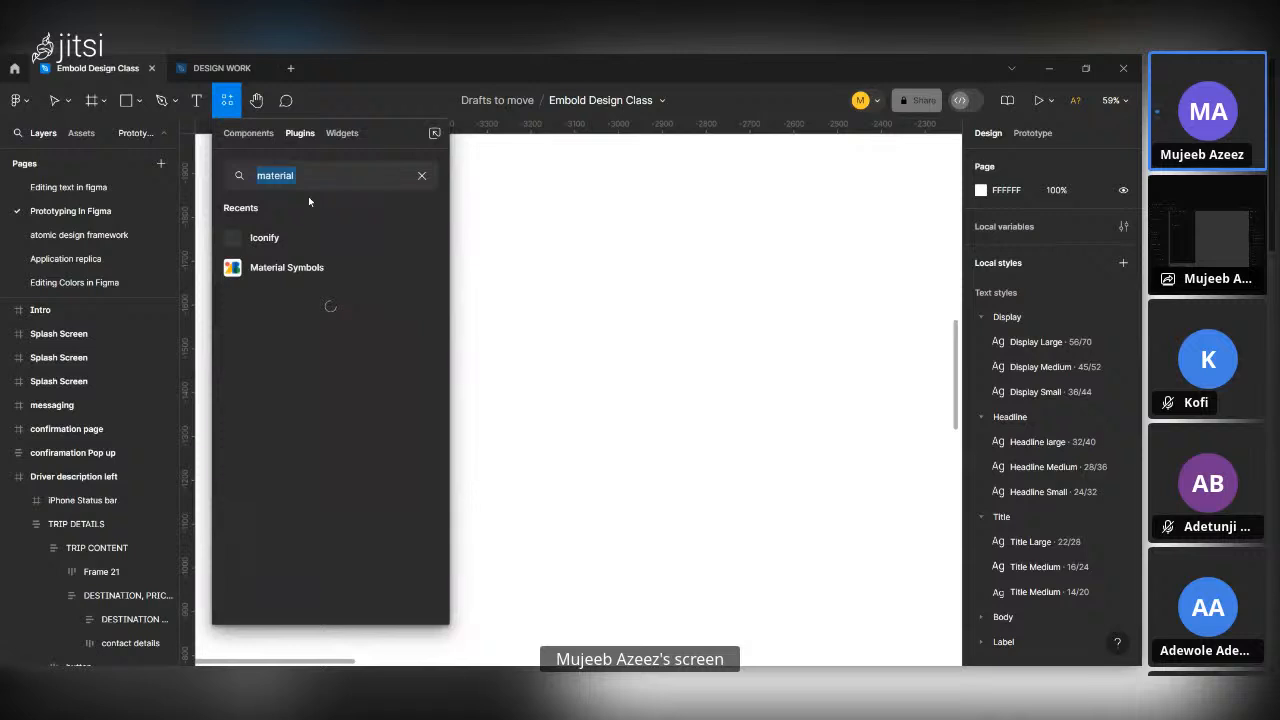
{"action": "type", "text": "heroicons"}
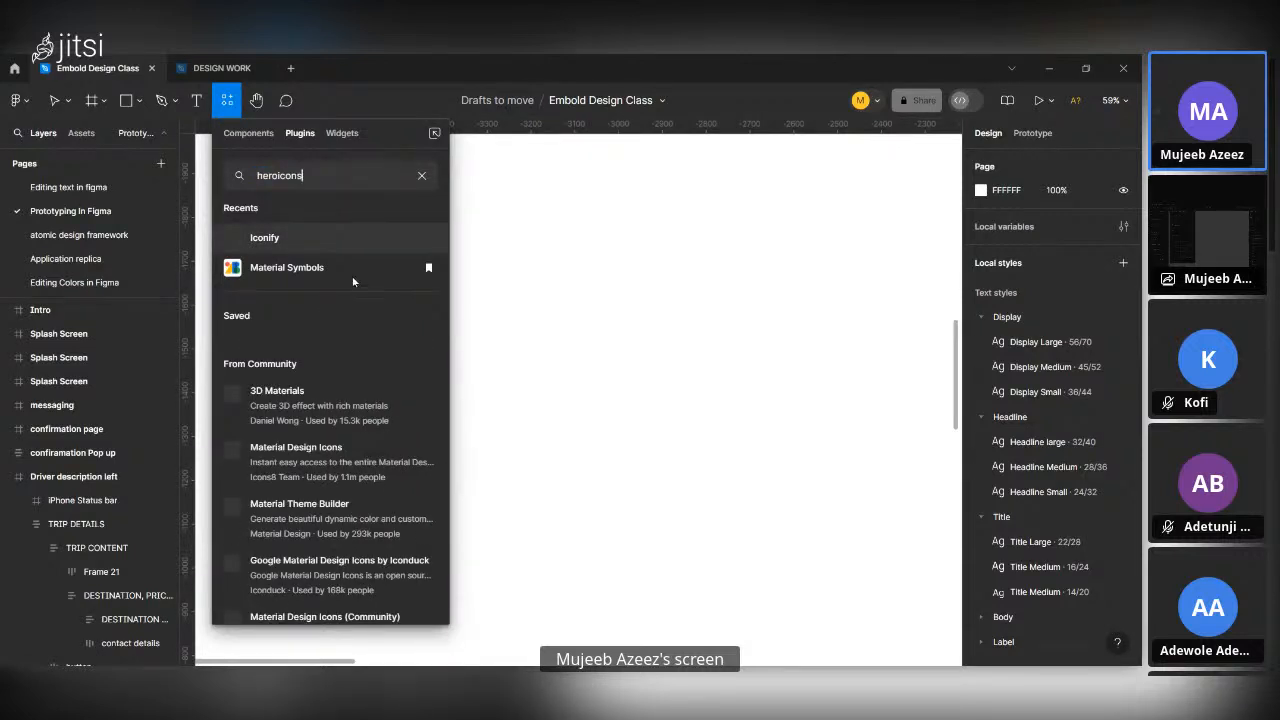
{"action": "left_click", "coordinate": [340, 238]}
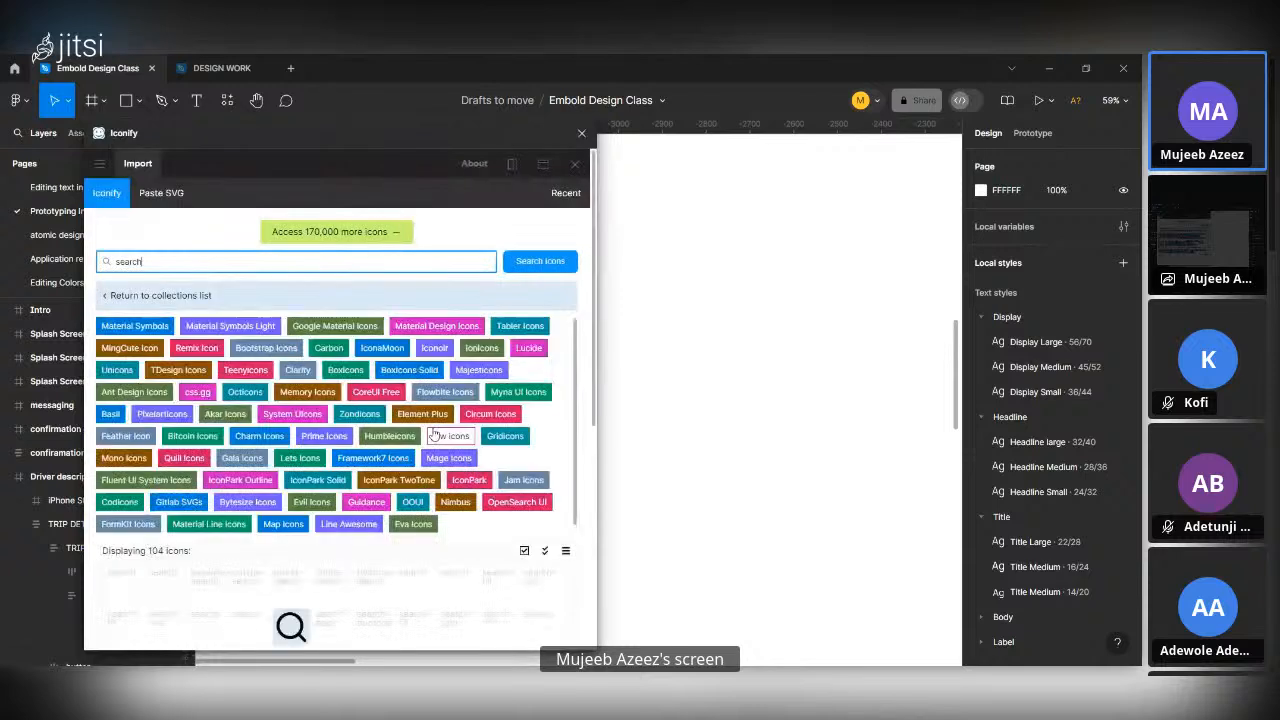
{"action": "left_click", "coordinate": [581, 133]}
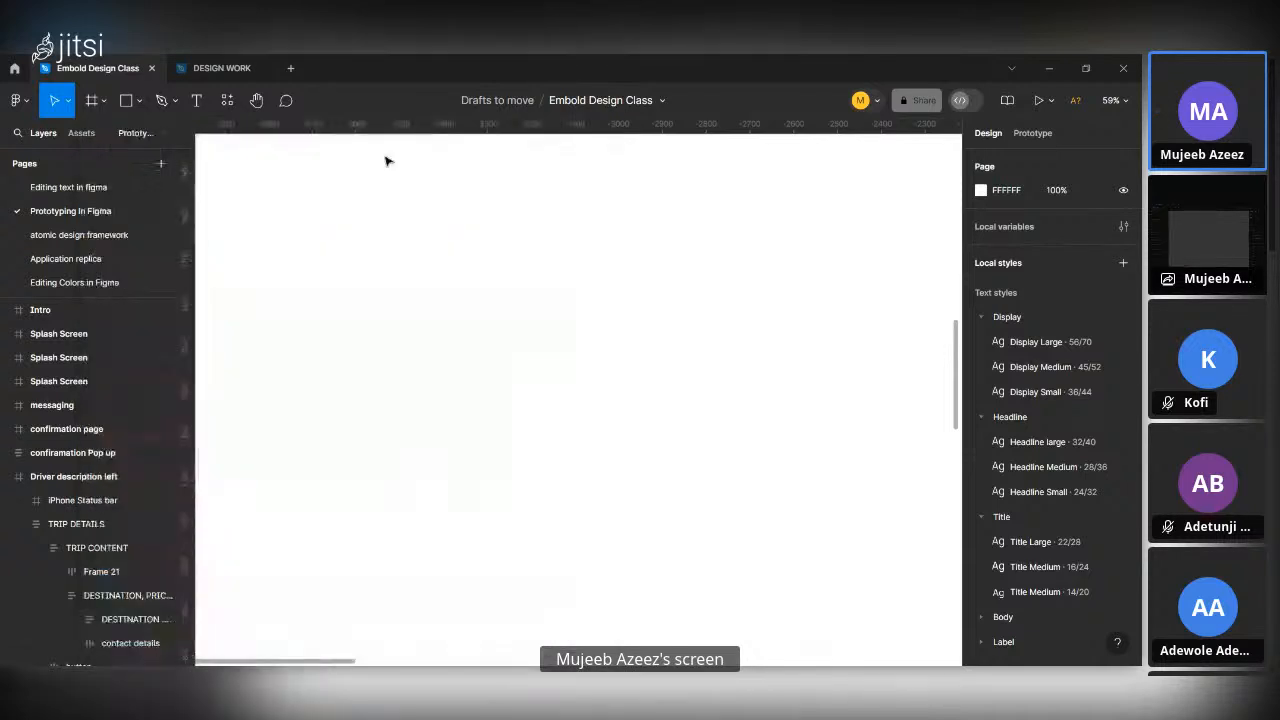
Search the plugins for "heroicons" and run the Heroicons plugin from the community results.
{"action": "left_click", "coordinate": [228, 101]}
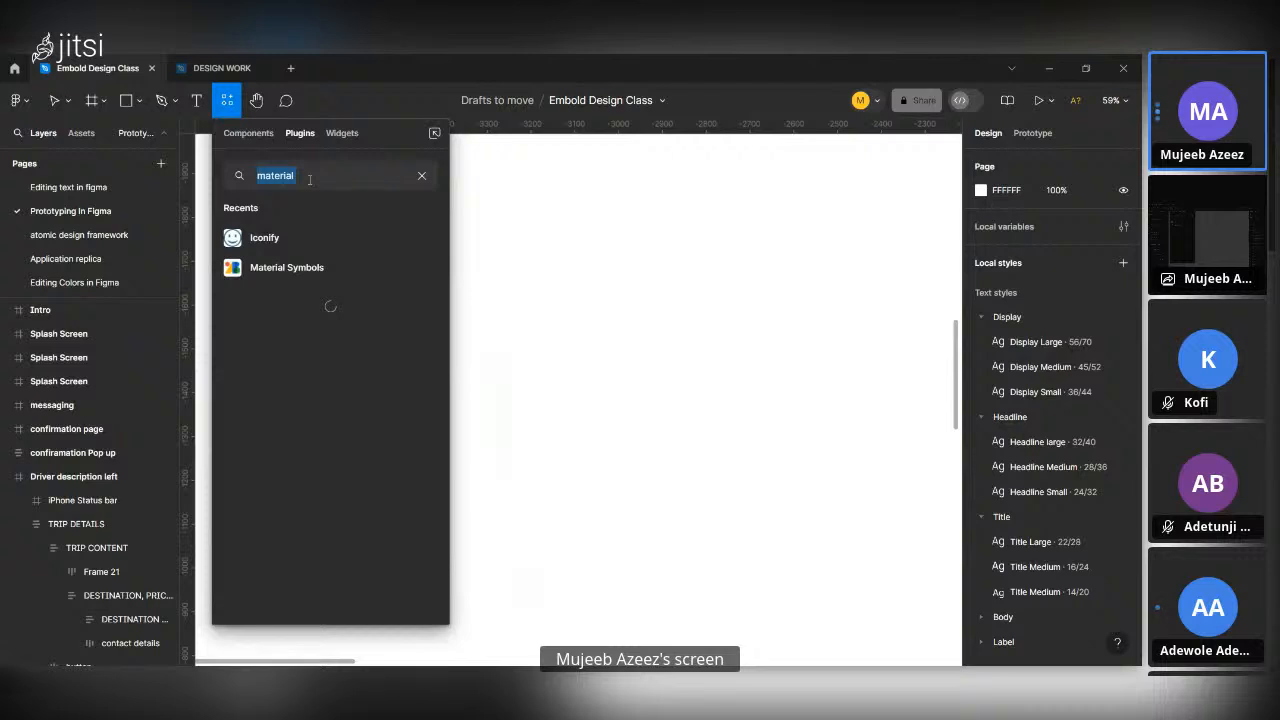
{"action": "type", "text": "hero"}
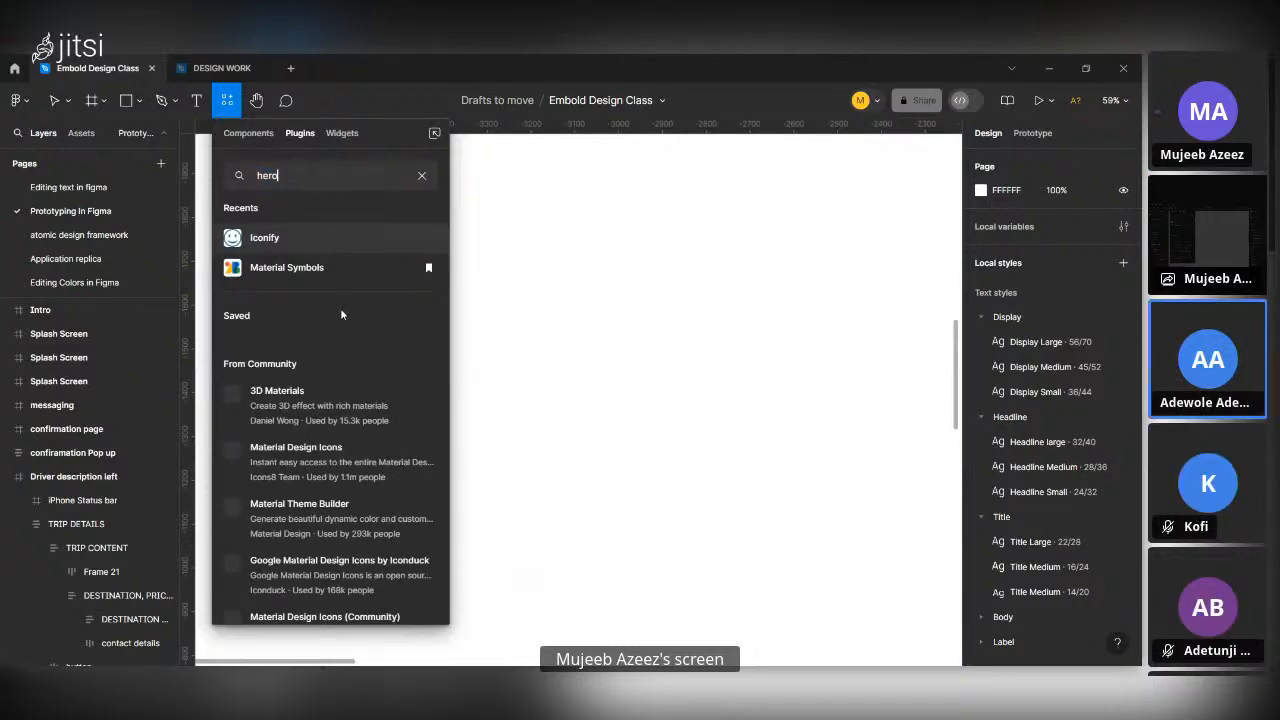
{"action": "type", "text": "icons"}
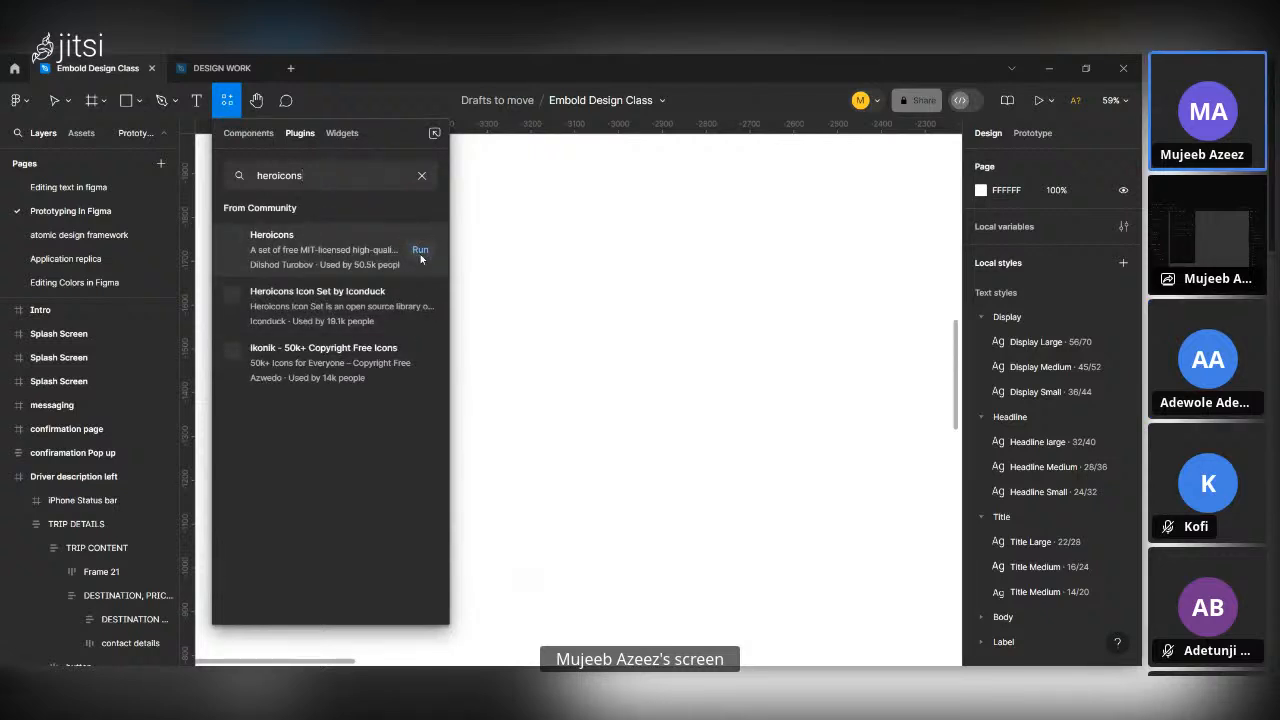
{"action": "left_click", "coordinate": [420, 250]}
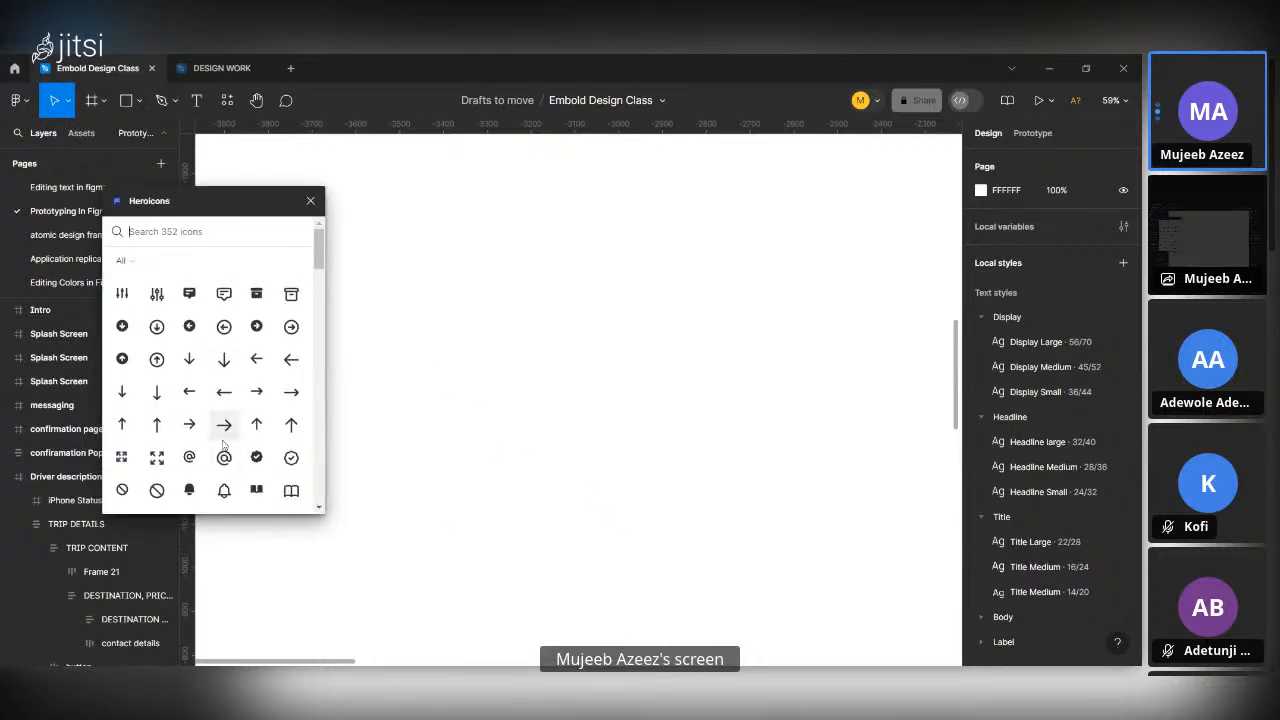
Browse the full icon collection in the Heroicons plugin, then close the plugin.
{"action": "scroll", "coordinate": [223, 446], "scroll_direction": "down", "scroll_amount": 3}
{"action": "scroll", "coordinate": [223, 446], "scroll_direction": "down", "scroll_amount": 6}
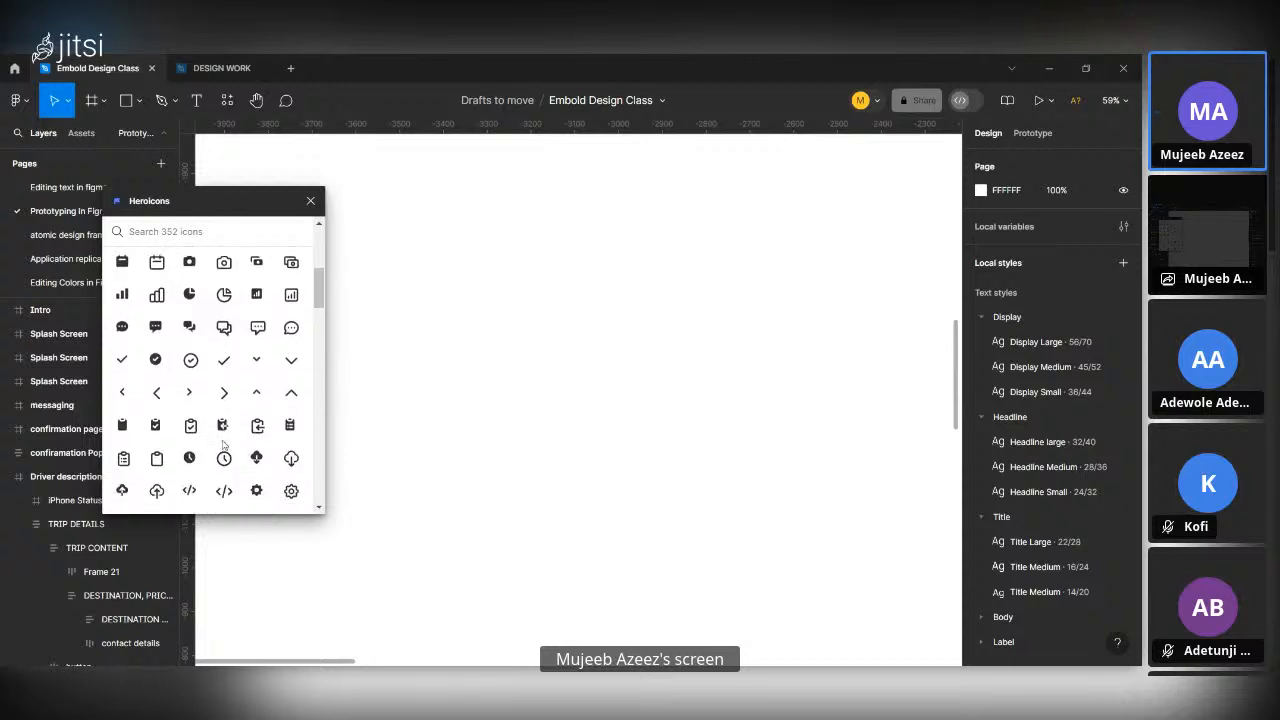
{"action": "scroll", "coordinate": [223, 446], "scroll_direction": "down", "scroll_amount": 2}
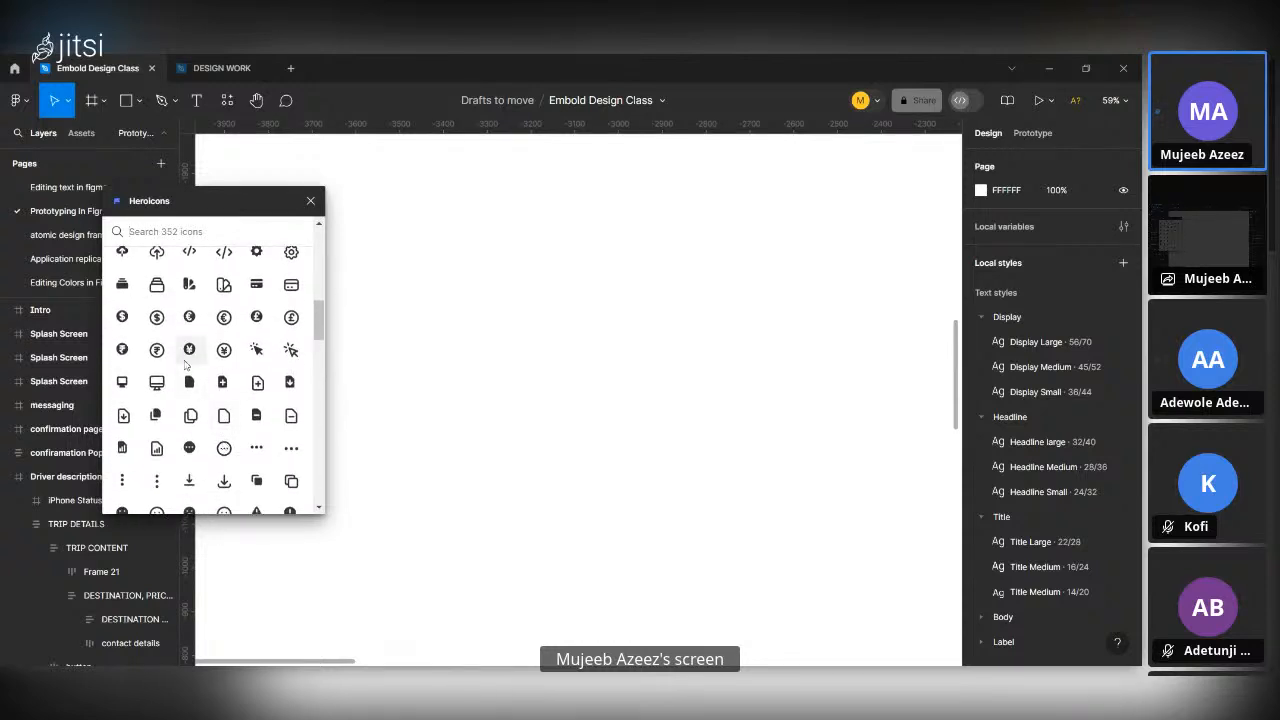
{"action": "scroll", "coordinate": [187, 378], "scroll_direction": "down", "scroll_amount": 2}
{"action": "scroll", "coordinate": [187, 378], "scroll_direction": "down", "scroll_amount": 4}
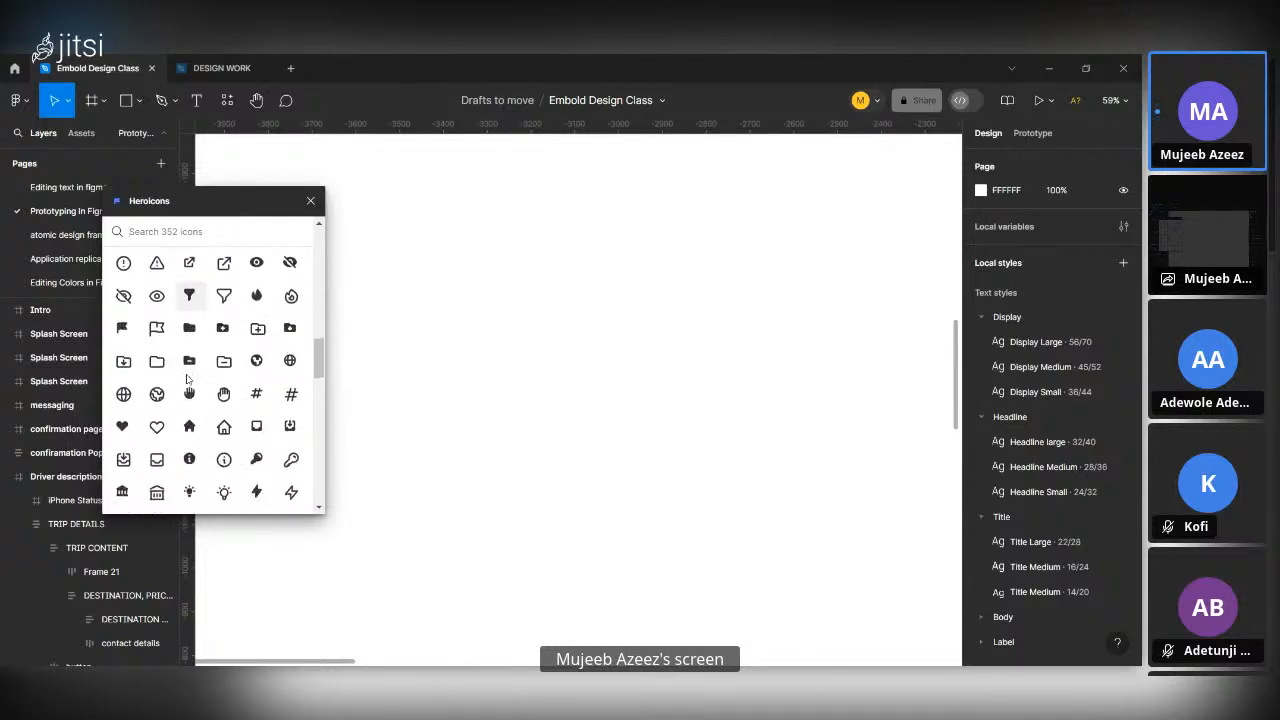
{"action": "scroll", "coordinate": [187, 378], "scroll_direction": "down", "scroll_amount": 5}
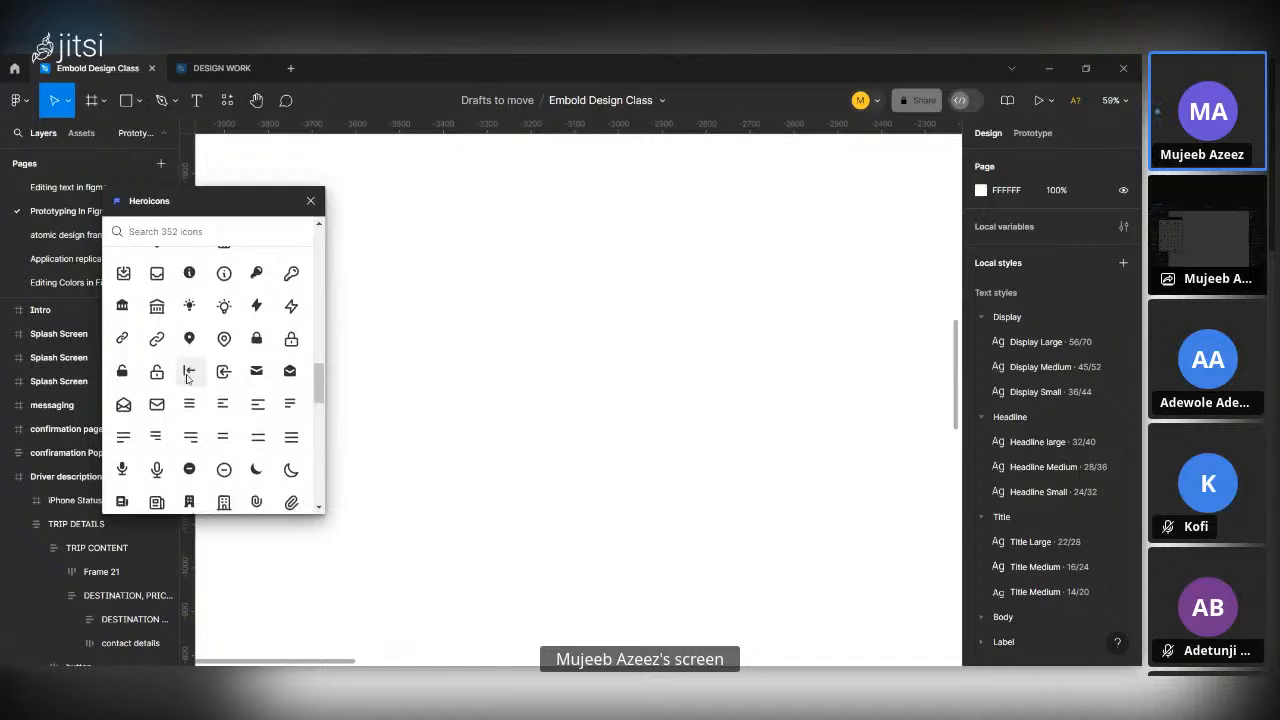
{"action": "scroll", "coordinate": [187, 378], "scroll_direction": "down", "scroll_amount": 10}
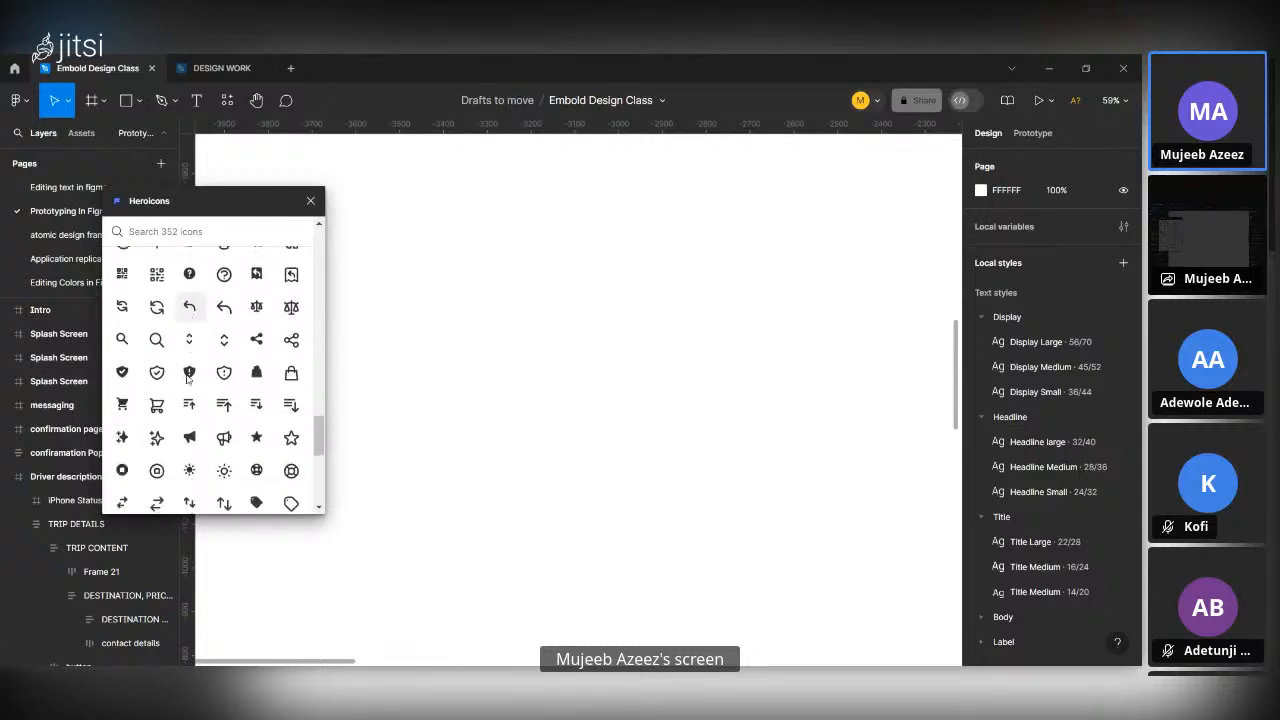
{"action": "scroll", "coordinate": [187, 378], "scroll_direction": "down", "scroll_amount": 3}
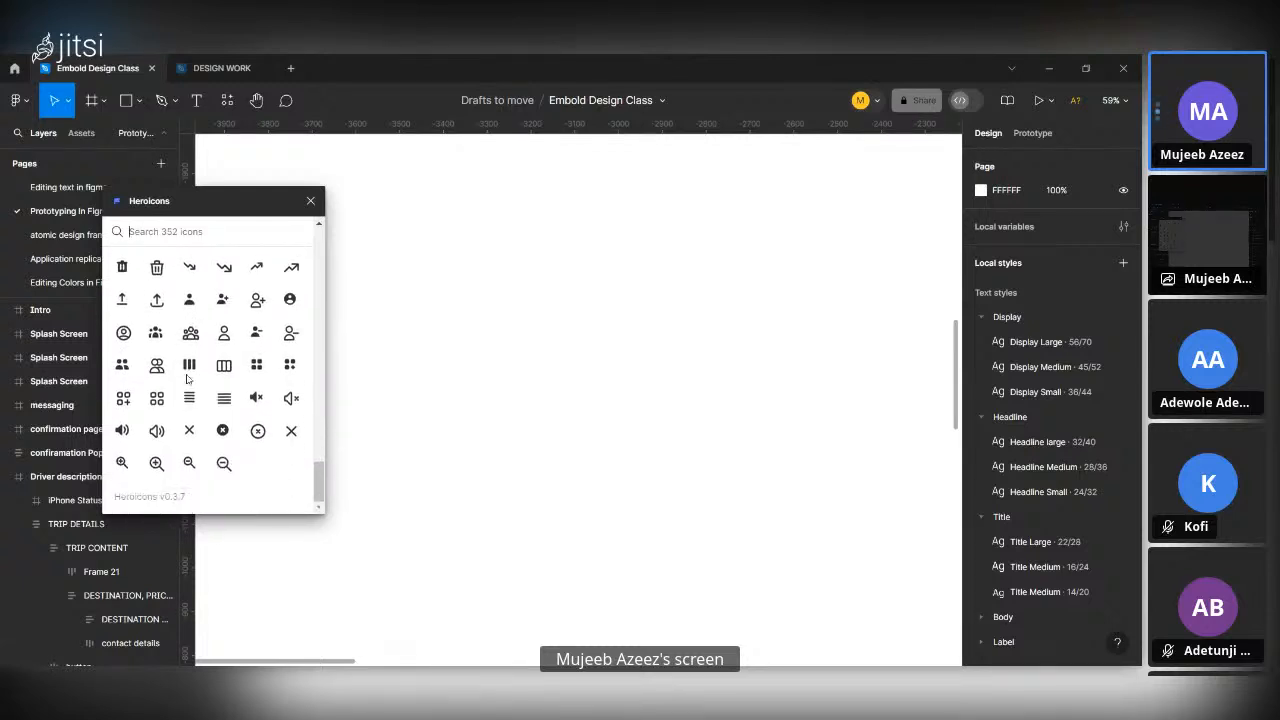
{"action": "scroll", "coordinate": [187, 378], "scroll_direction": "up", "scroll_amount": 20}
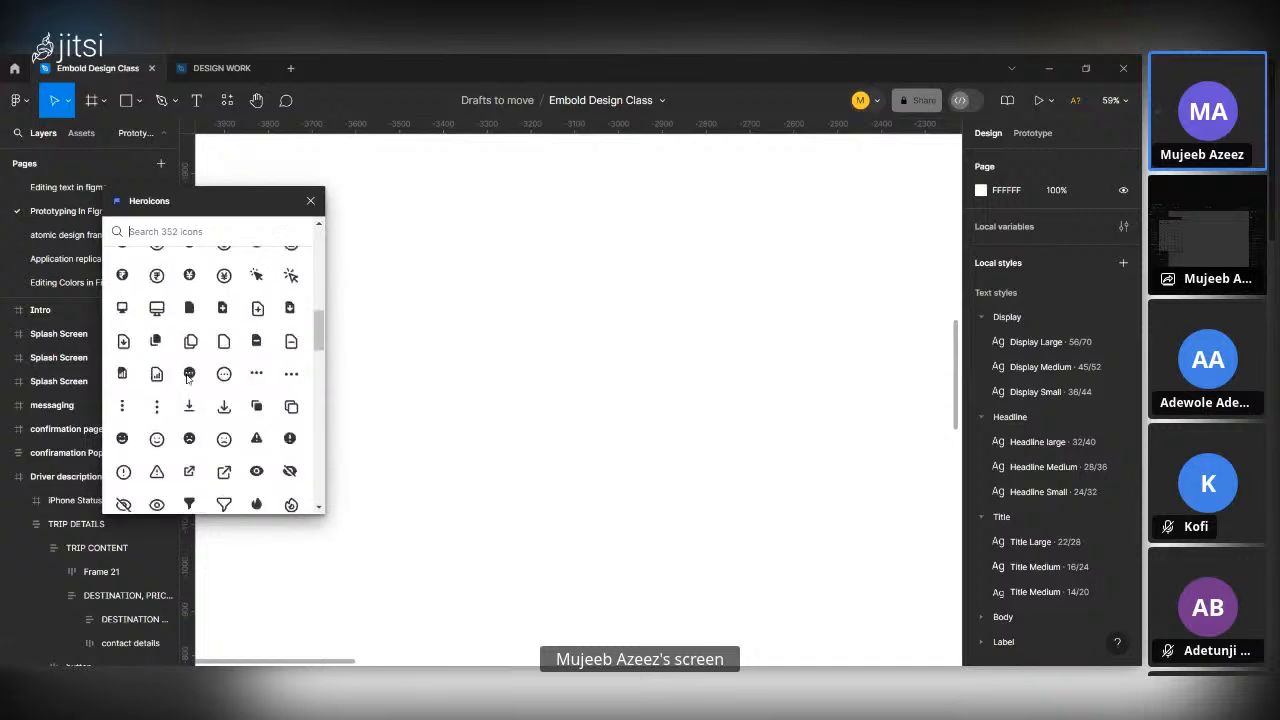
{"action": "left_click", "coordinate": [310, 201]}
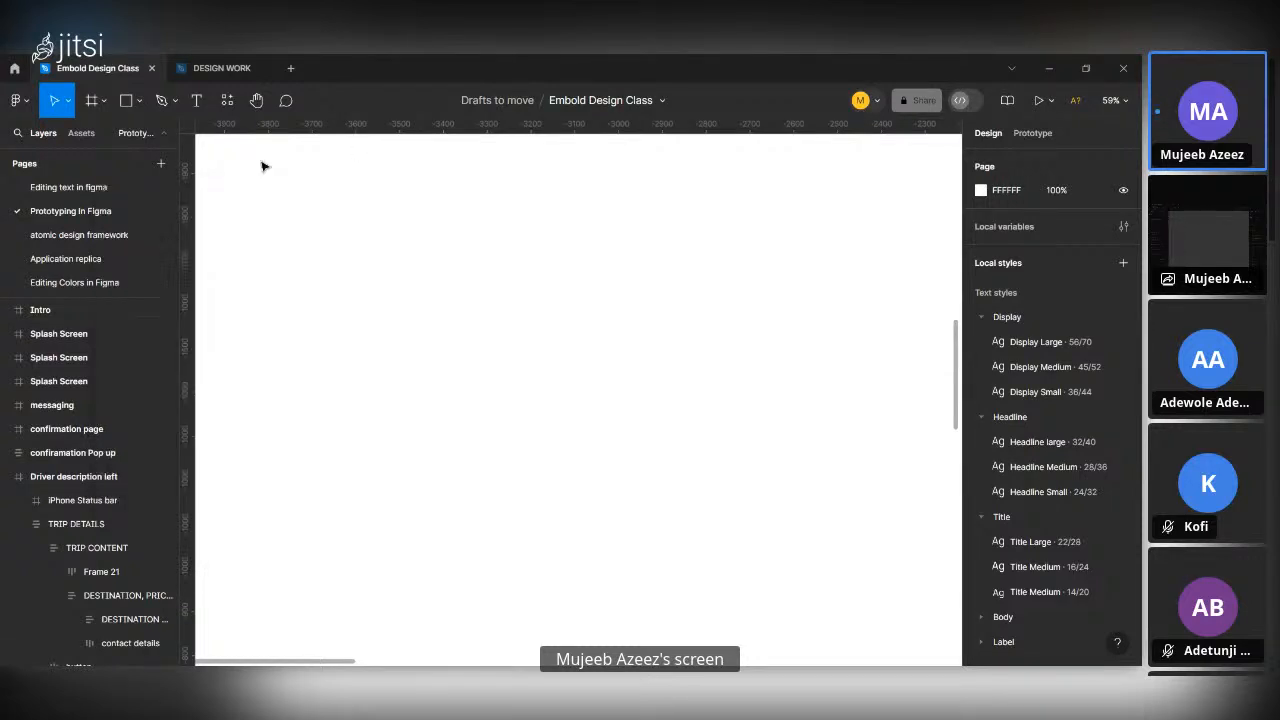
Search the plugins for "huge" and run the recently used Hugeicons Pro plugin.
{"action": "left_click", "coordinate": [227, 100]}
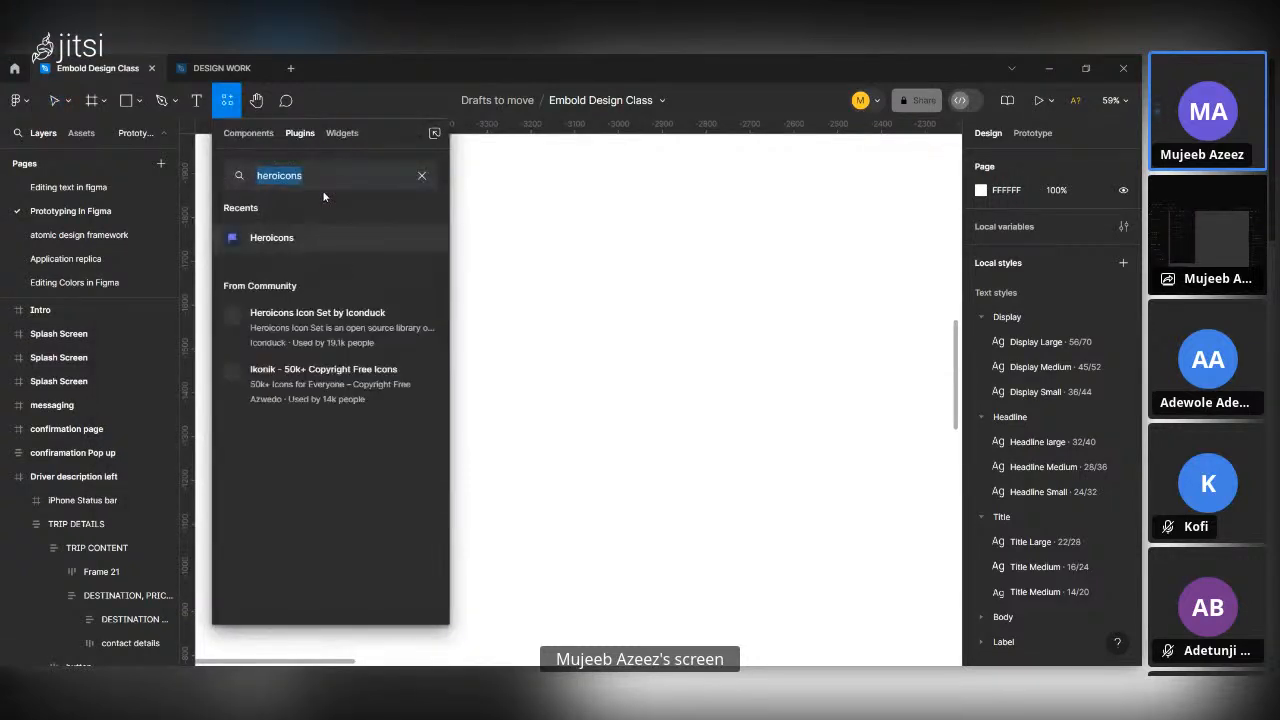
{"action": "type", "text": "huge"}
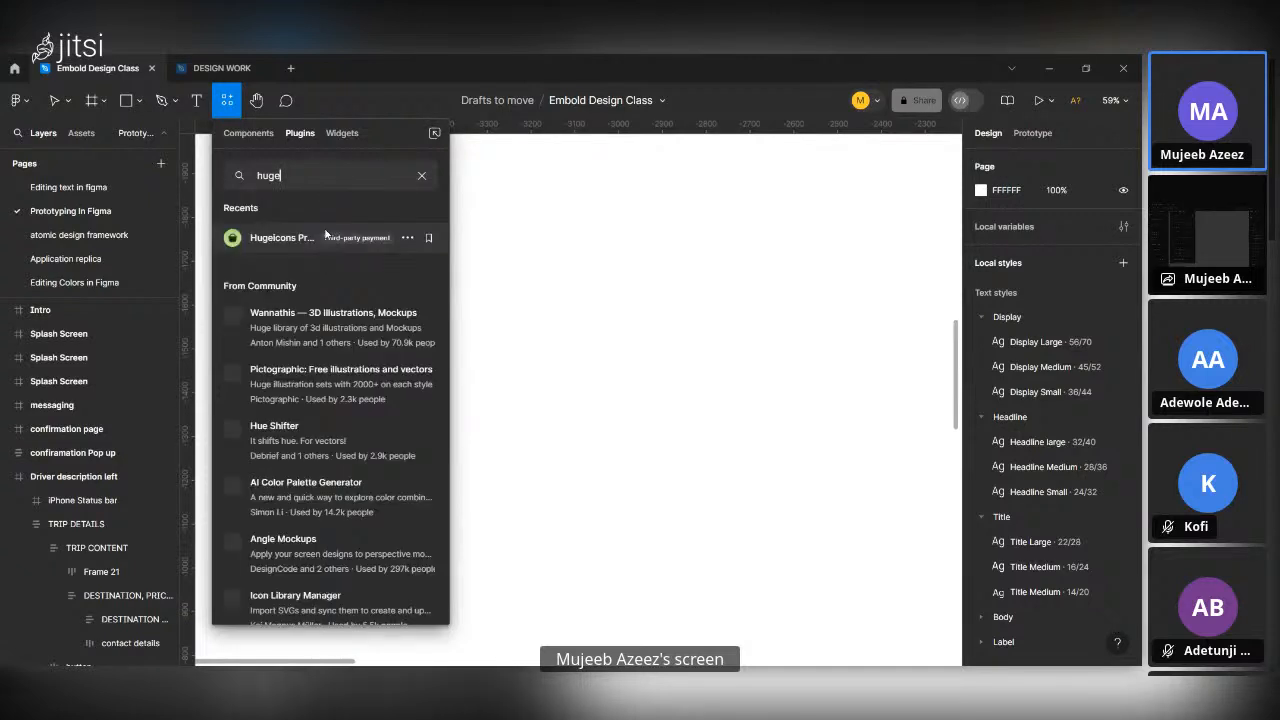
{"action": "left_click", "coordinate": [357, 238]}
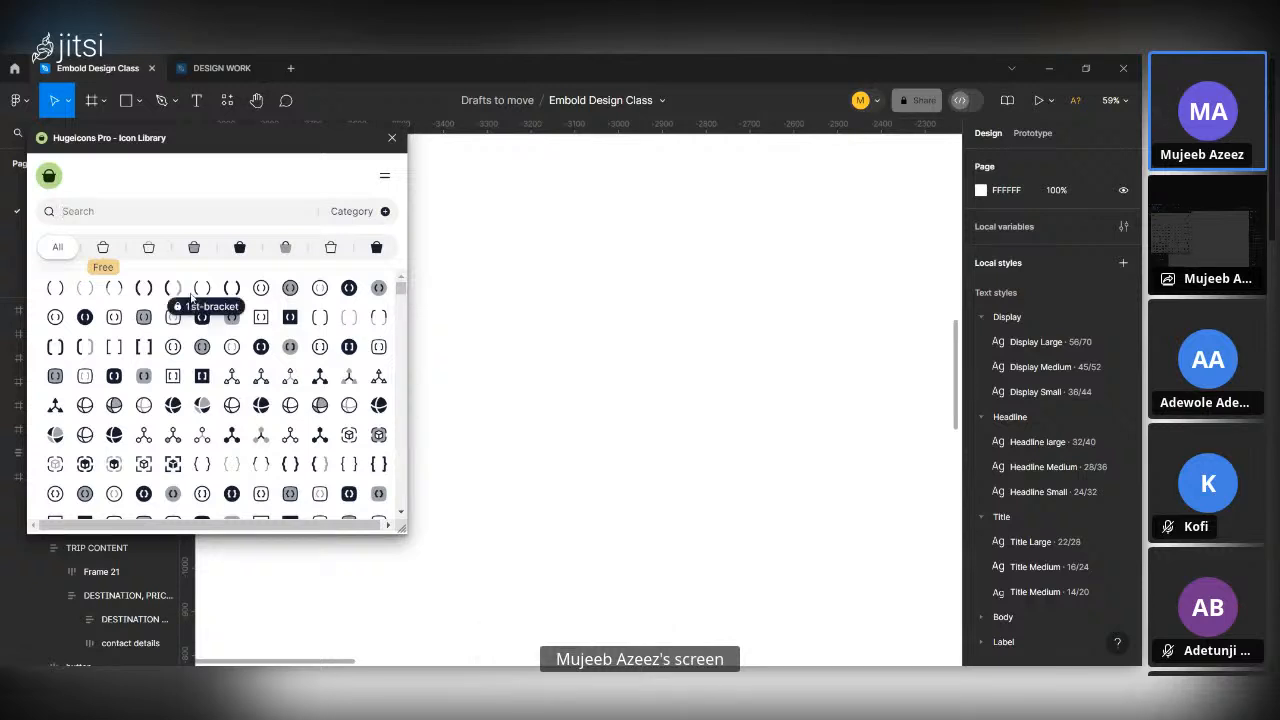
Restrict the Hugeicons Pro library to the free icon style and browse through its icons.
{"action": "left_click", "coordinate": [103, 247]}
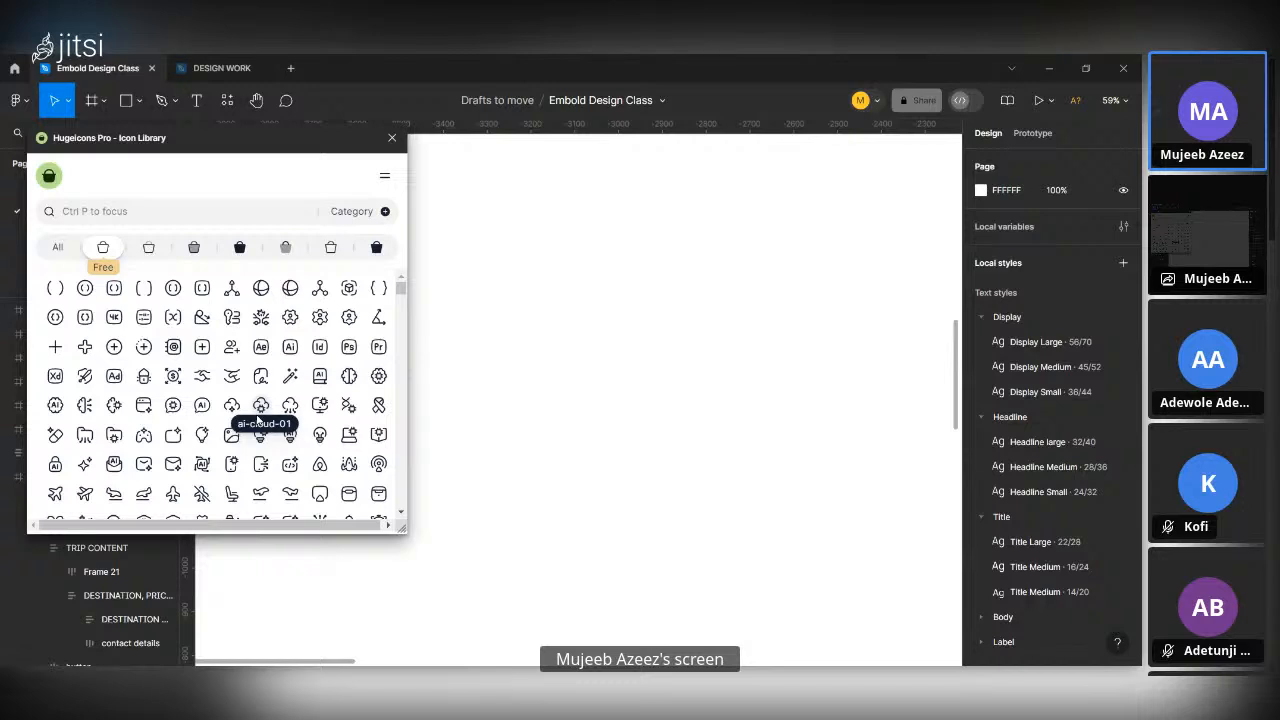
{"action": "scroll", "coordinate": [260, 405], "scroll_direction": "down", "scroll_amount": 1}
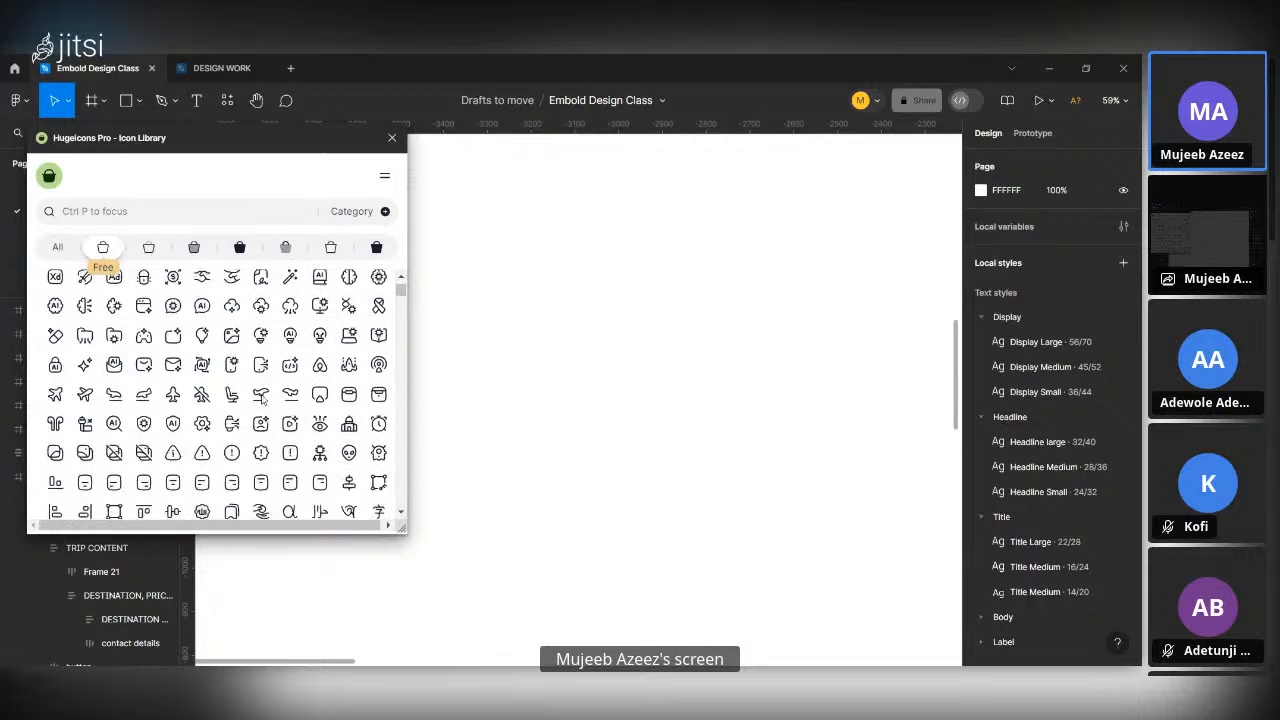
{"action": "scroll", "coordinate": [262, 400], "scroll_direction": "down", "scroll_amount": 5}
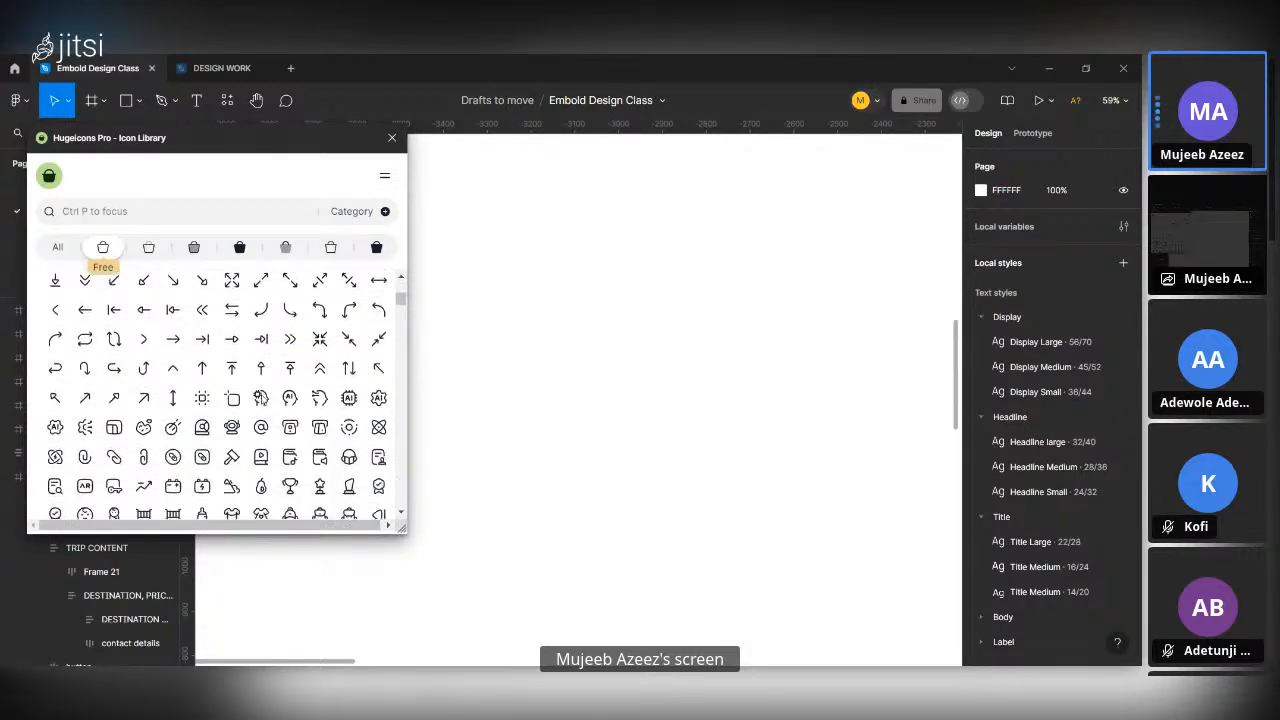
{"action": "scroll", "coordinate": [262, 400], "scroll_direction": "down", "scroll_amount": 10}
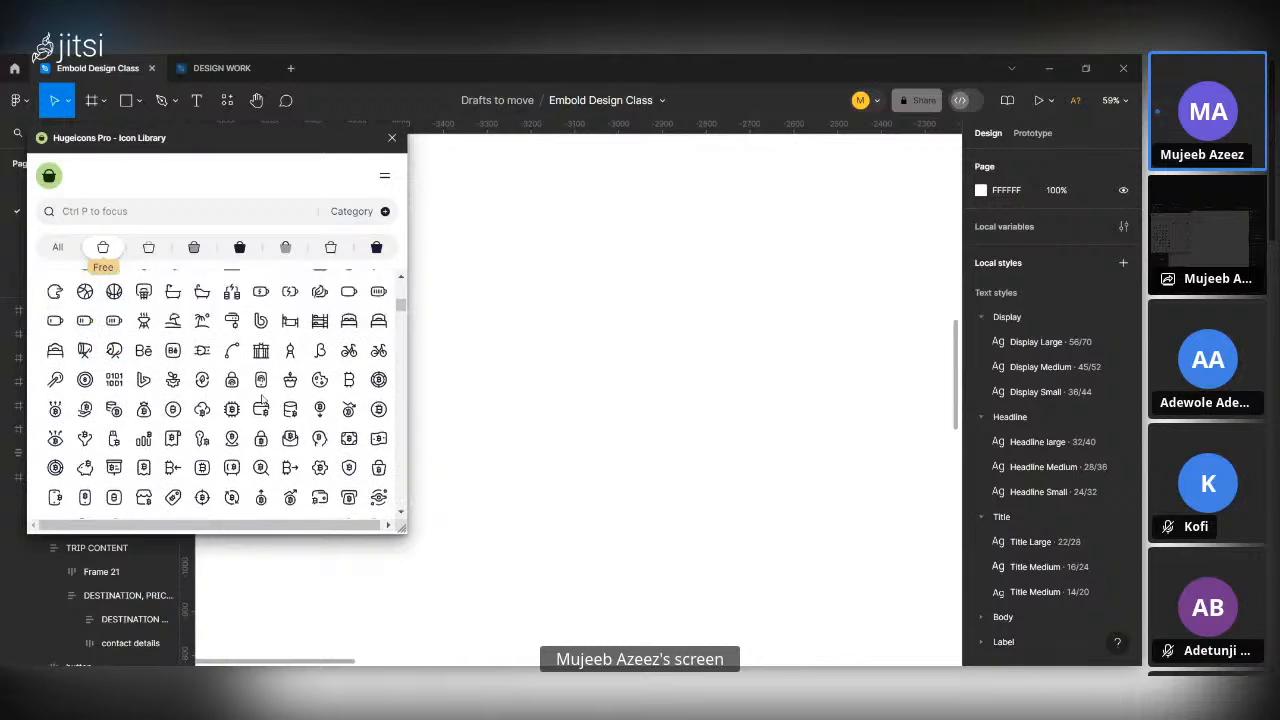
{"action": "scroll", "coordinate": [262, 400], "scroll_direction": "down", "scroll_amount": 3}
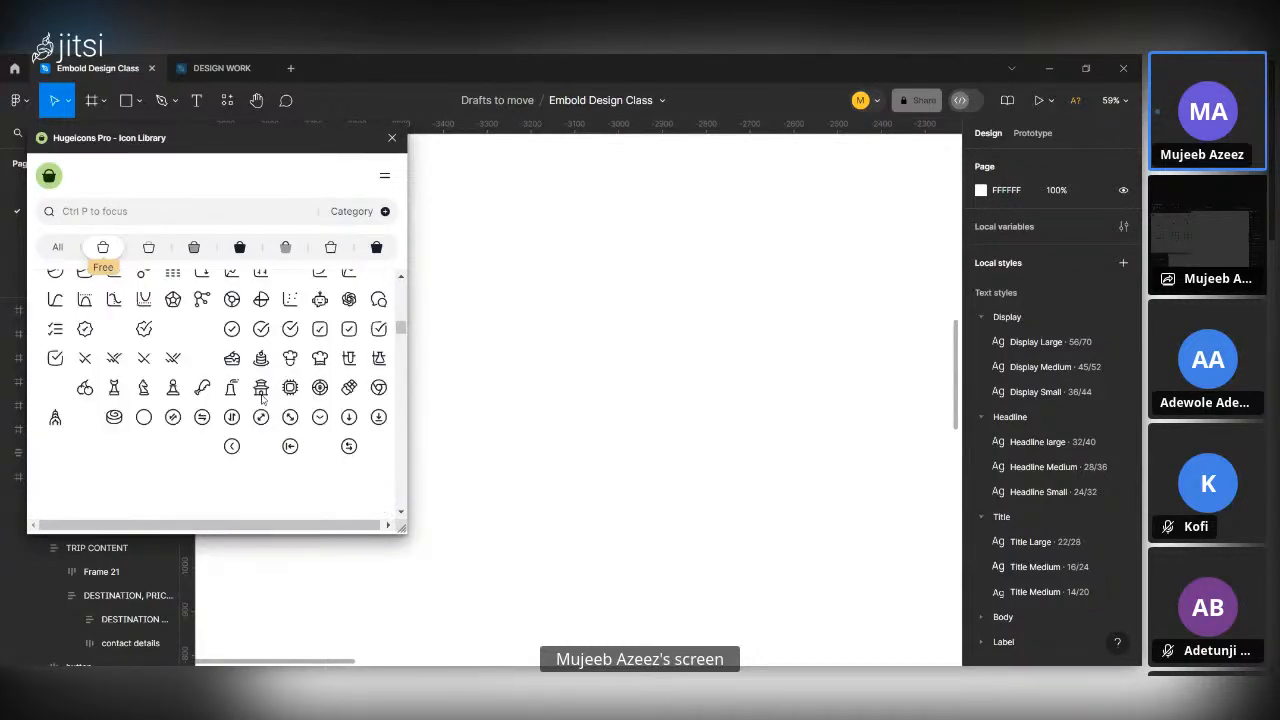
{"action": "scroll", "coordinate": [262, 400], "scroll_direction": "up", "scroll_amount": 3}
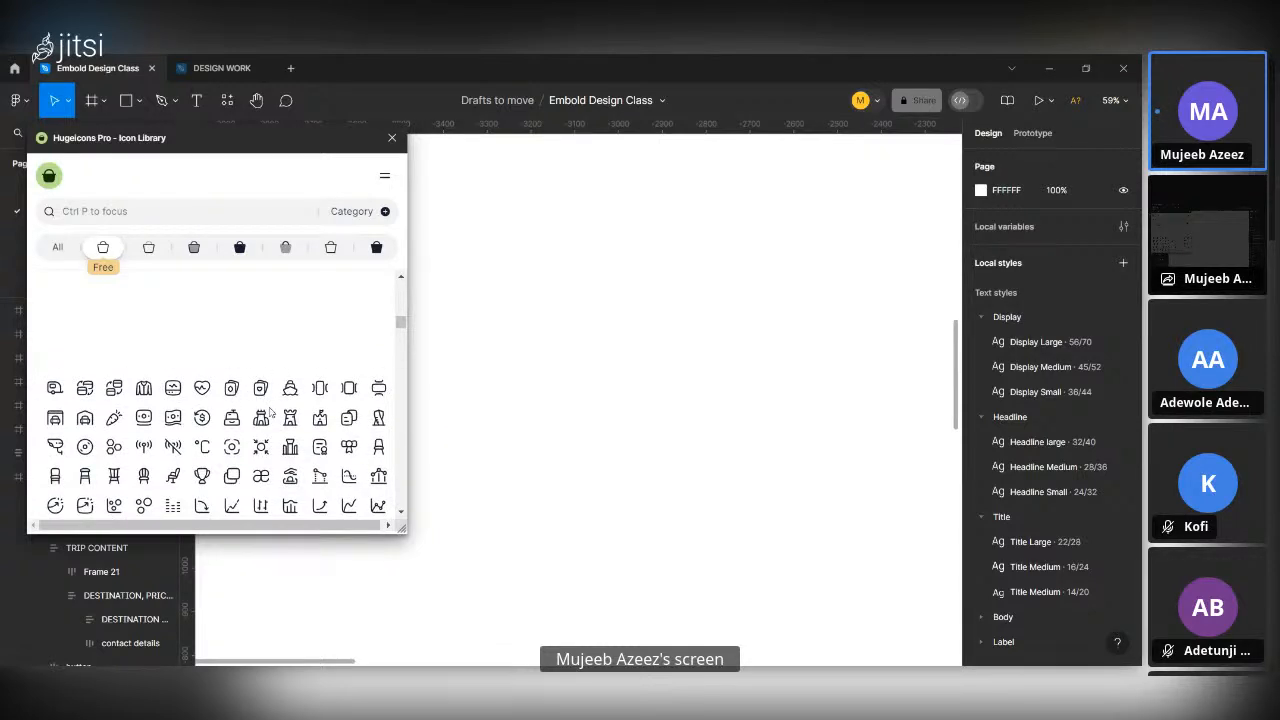
{"action": "scroll", "coordinate": [270, 412], "scroll_direction": "up", "scroll_amount": 2}
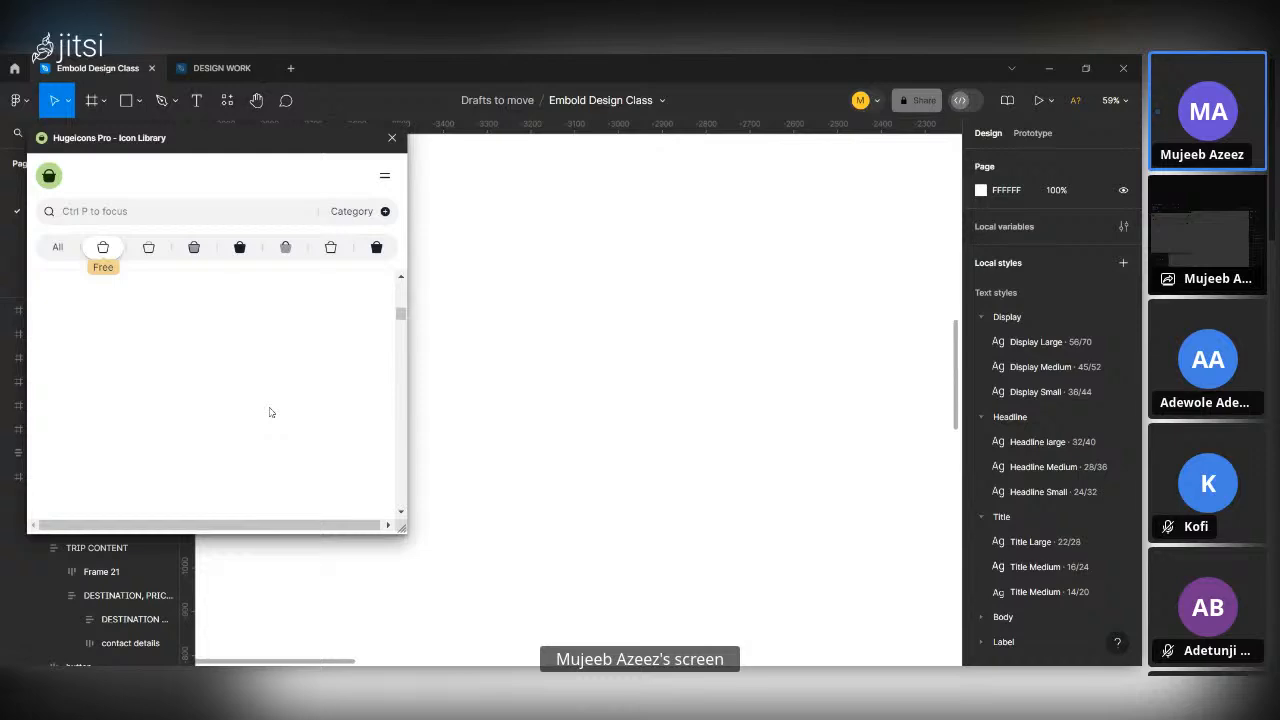
{"action": "scroll", "coordinate": [269, 412], "scroll_direction": "down", "scroll_amount": 5}
{"action": "scroll", "coordinate": [220, 392], "scroll_direction": "up", "scroll_amount": 3}
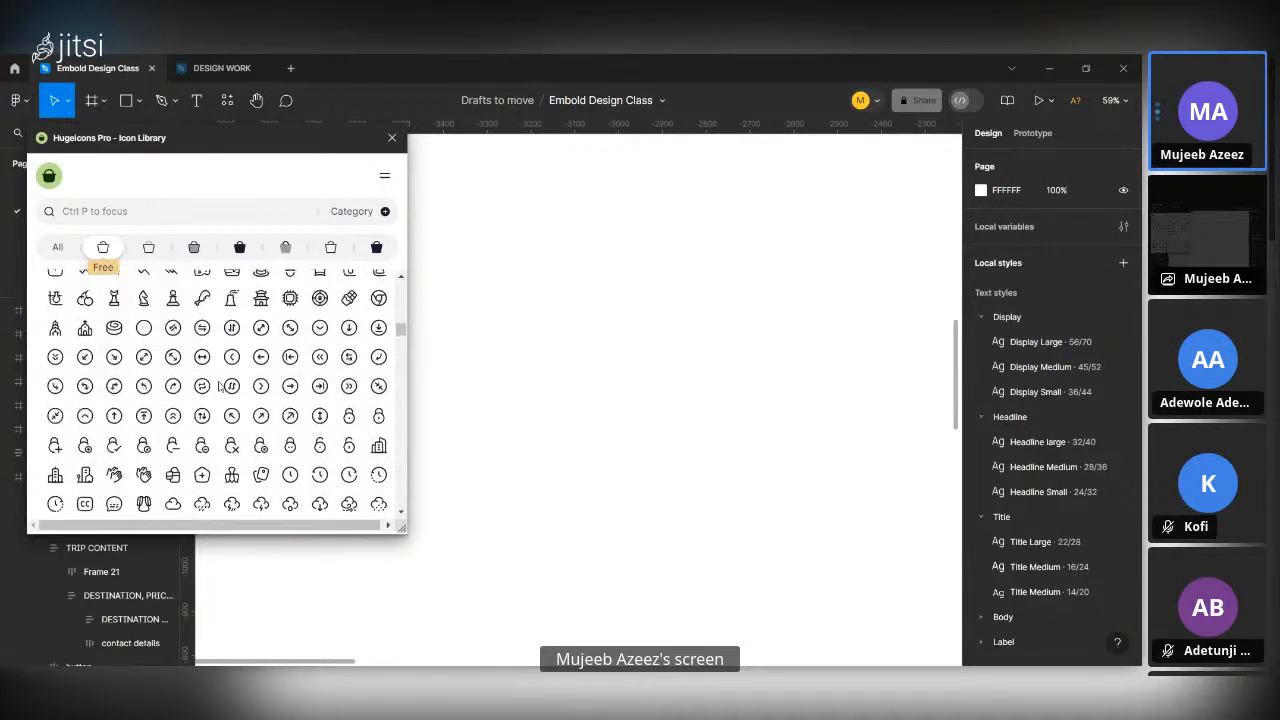
{"action": "scroll", "coordinate": [220, 387], "scroll_direction": "down", "scroll_amount": 5}
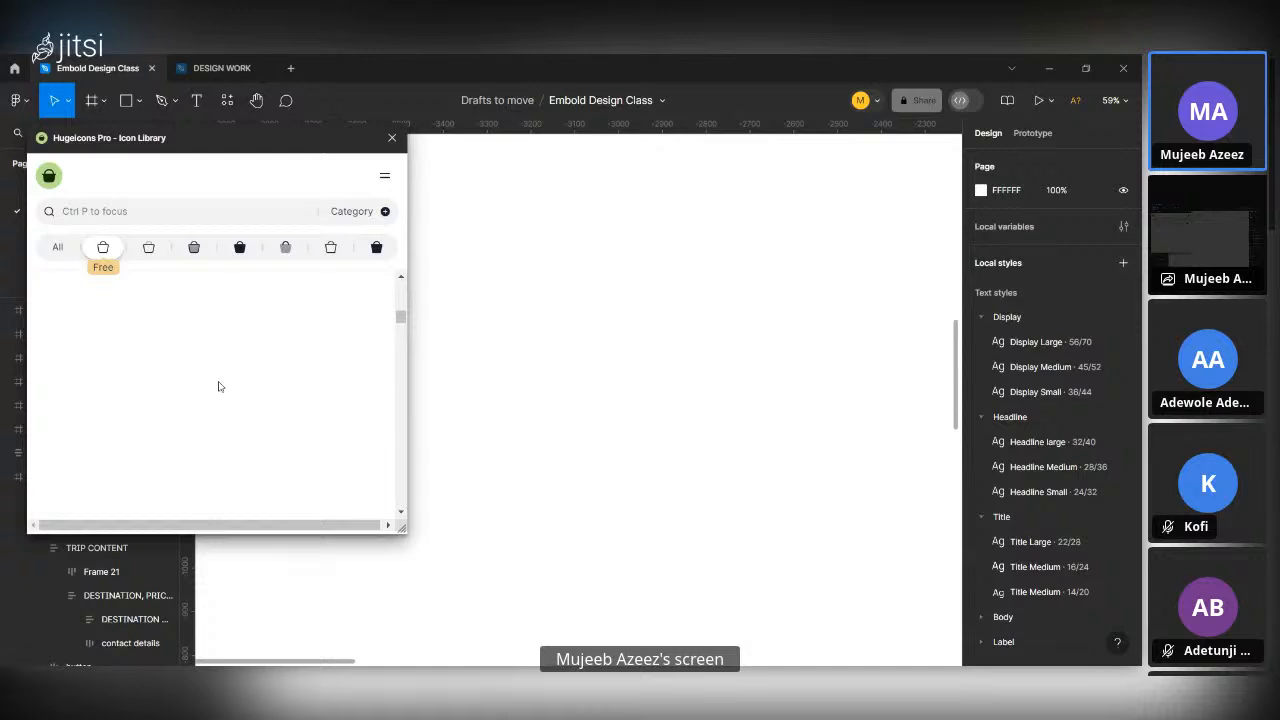
Compare the Twotone and Duotone icon variants in Hugeicons Pro, returning to Twotone to examine its icons.
{"action": "left_click", "coordinate": [148, 248]}
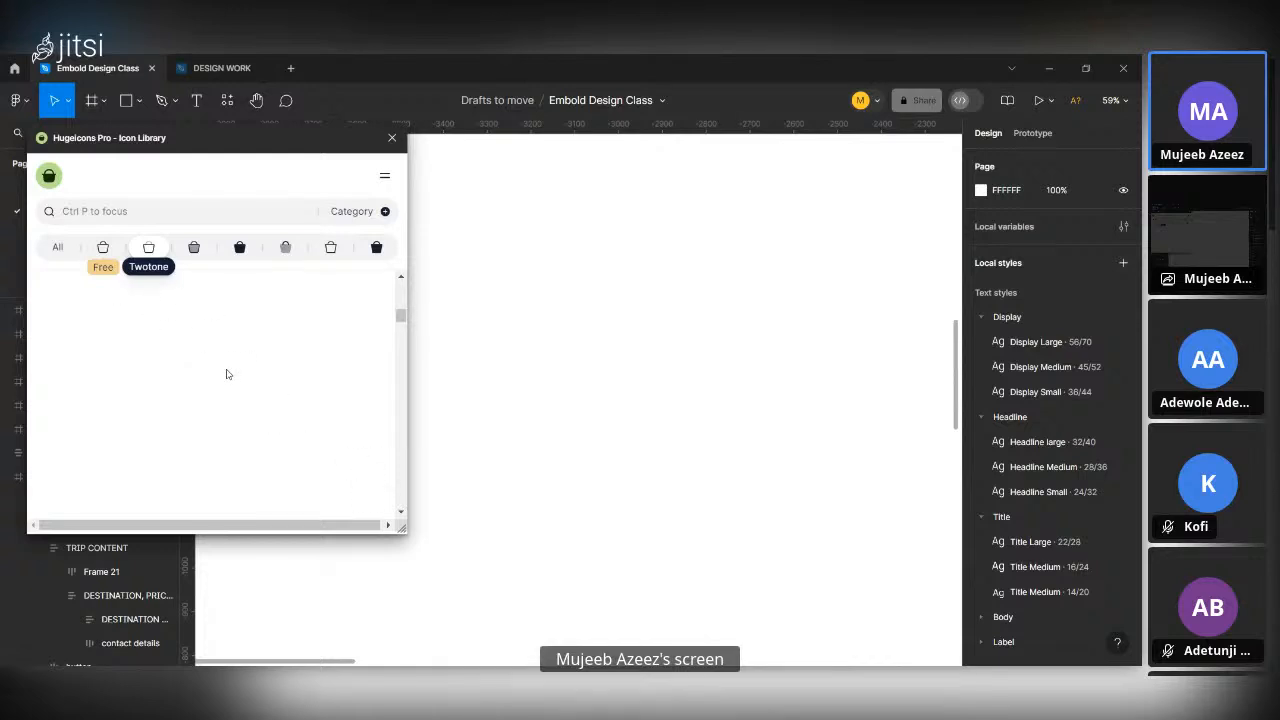
{"action": "scroll", "coordinate": [228, 374], "scroll_direction": "up", "scroll_amount": 5}
{"action": "left_click", "coordinate": [196, 252]}
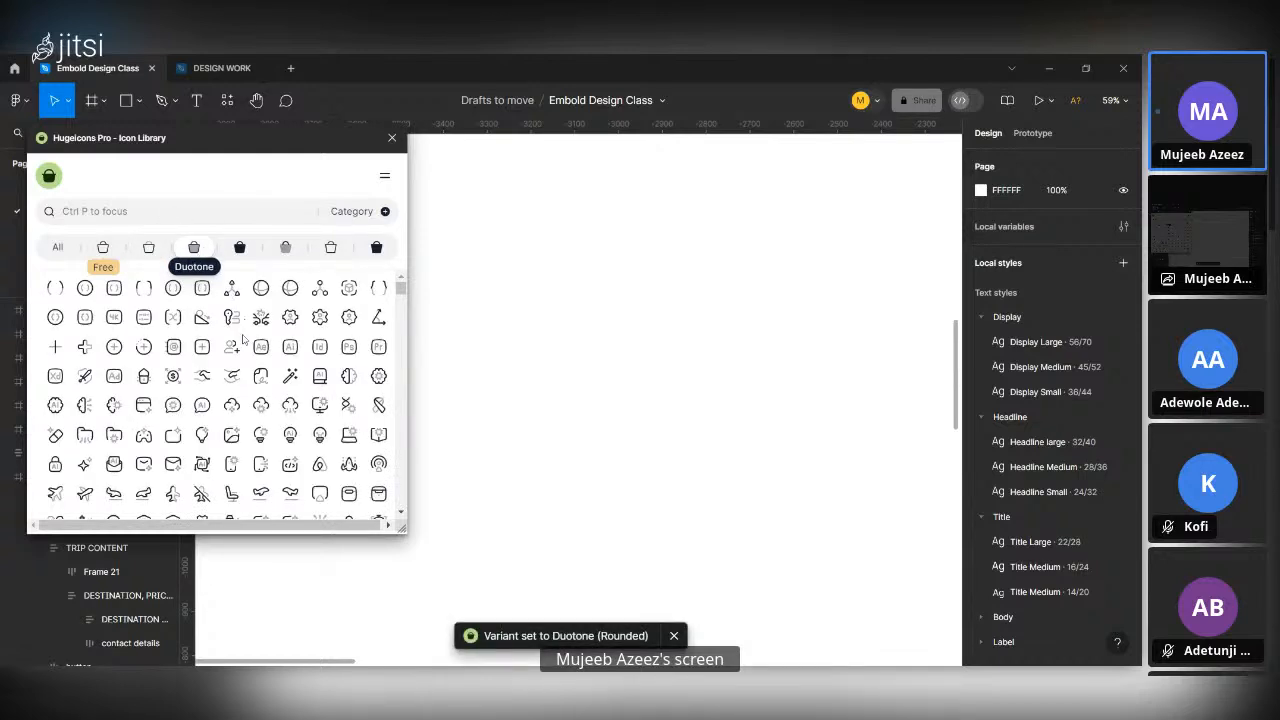
{"action": "left_click", "coordinate": [147, 249]}
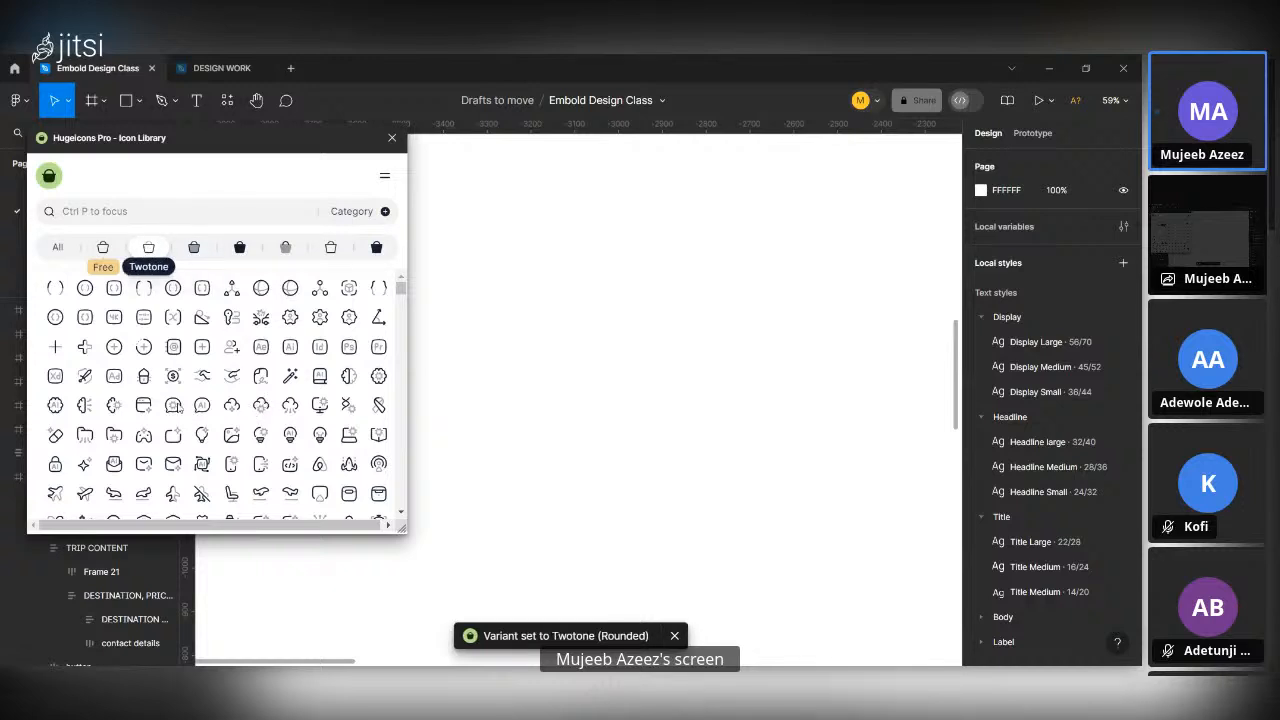
{"action": "scroll", "coordinate": [279, 408], "scroll_direction": "down", "scroll_amount": 5}
{"action": "scroll", "coordinate": [279, 408], "scroll_direction": "up", "scroll_amount": 3}
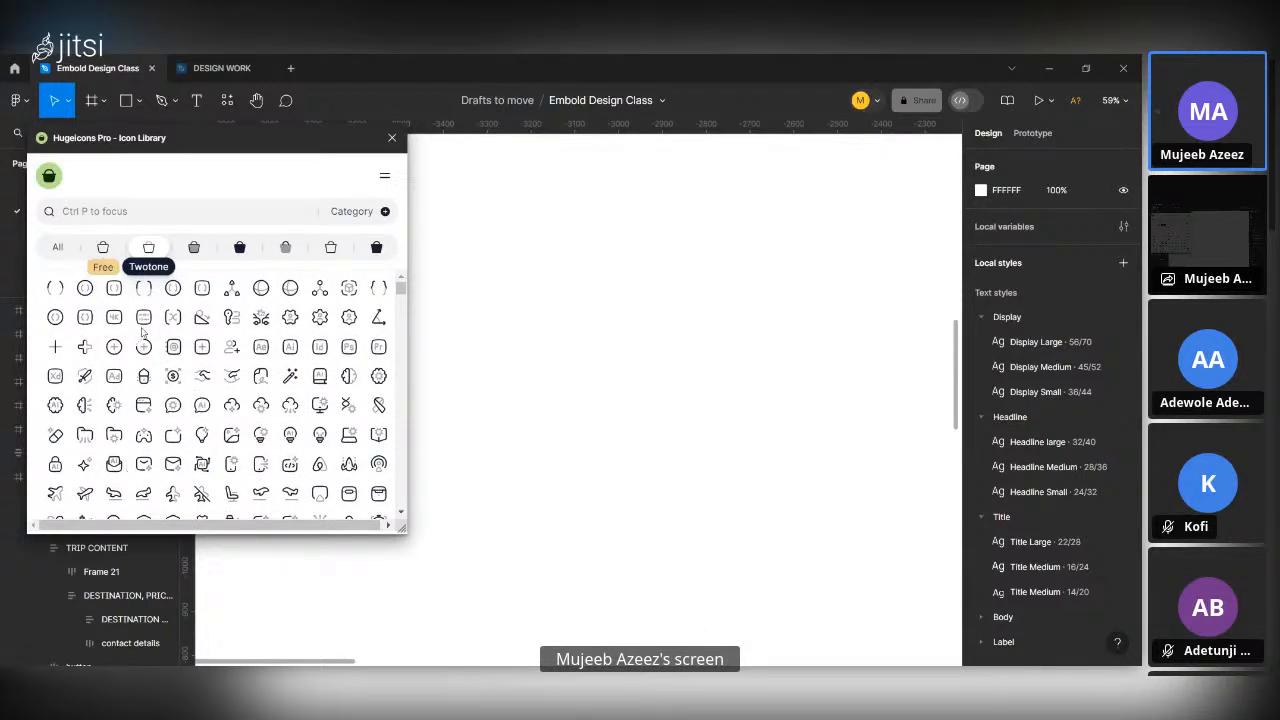
Move the Hugeicons Pro window over the middle of the canvas and switch the icon variant to Duotone.
{"action": "left_click_drag", "start_coordinate": [222, 128], "coordinate": [535, 183]}
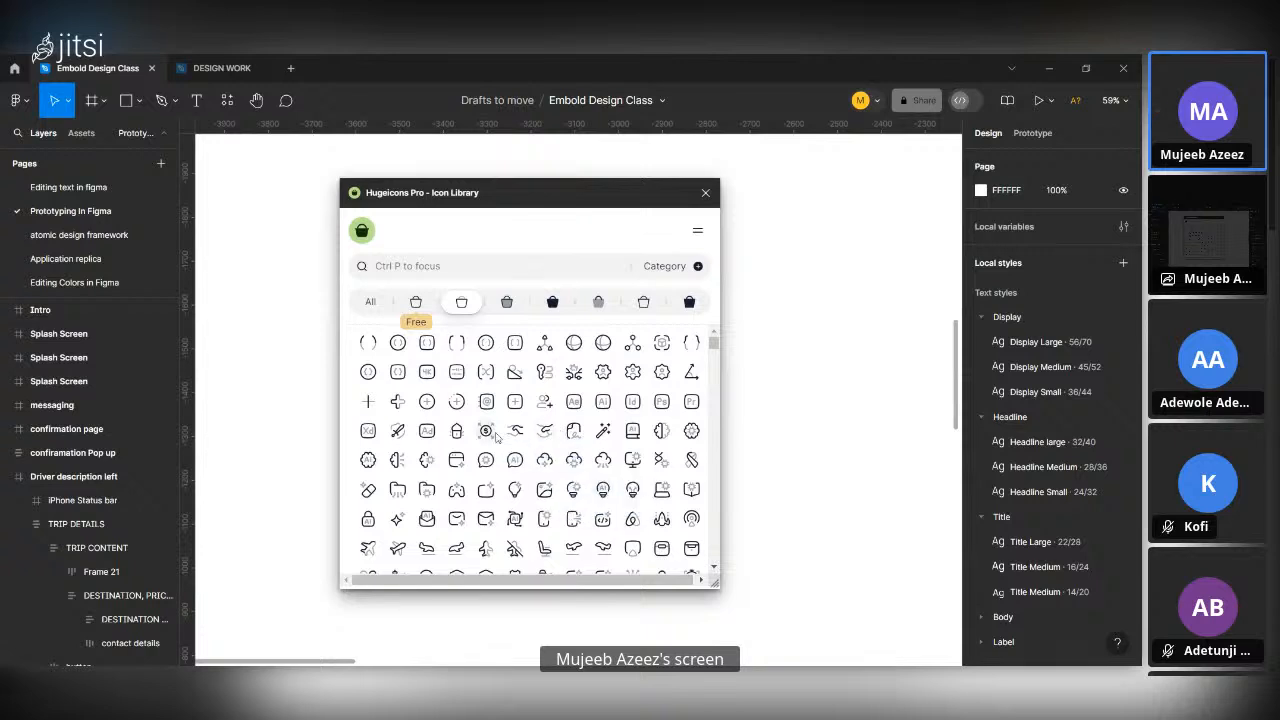
{"action": "left_click", "coordinate": [511, 312]}
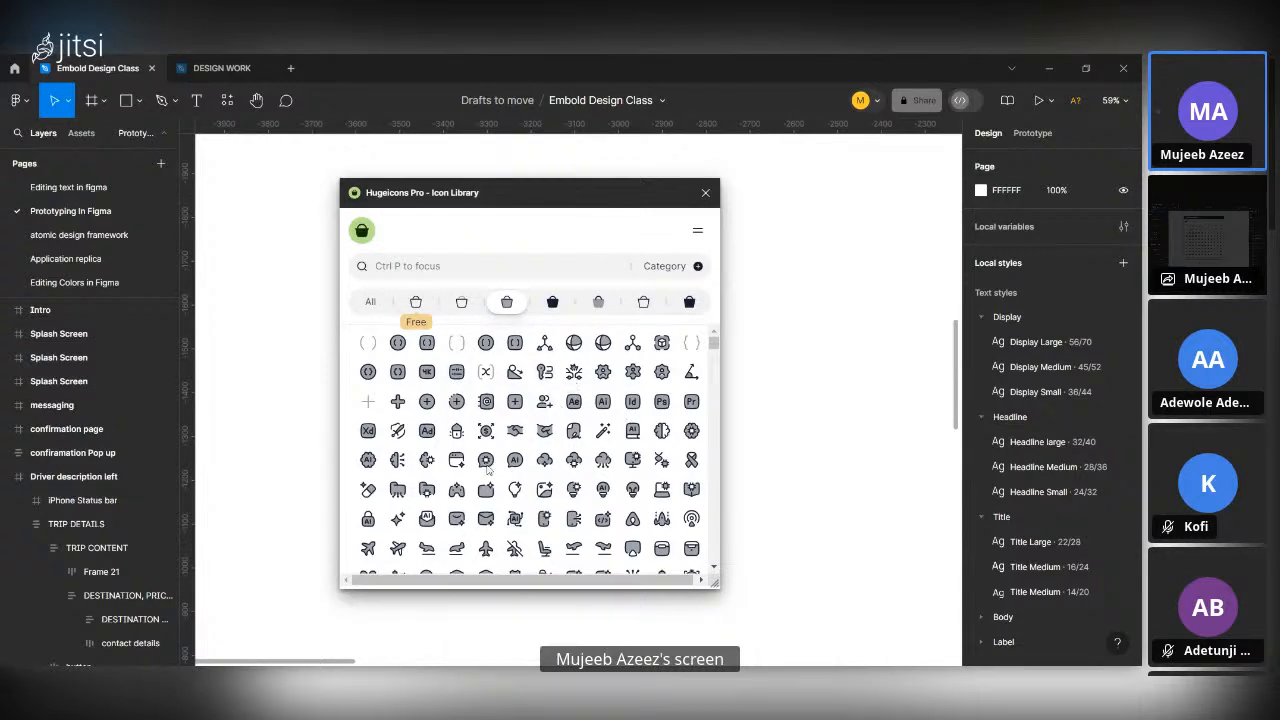
Switch the Hugeicons Pro icon variant to Solid and browse through its icons.
{"action": "left_click", "coordinate": [553, 309]}
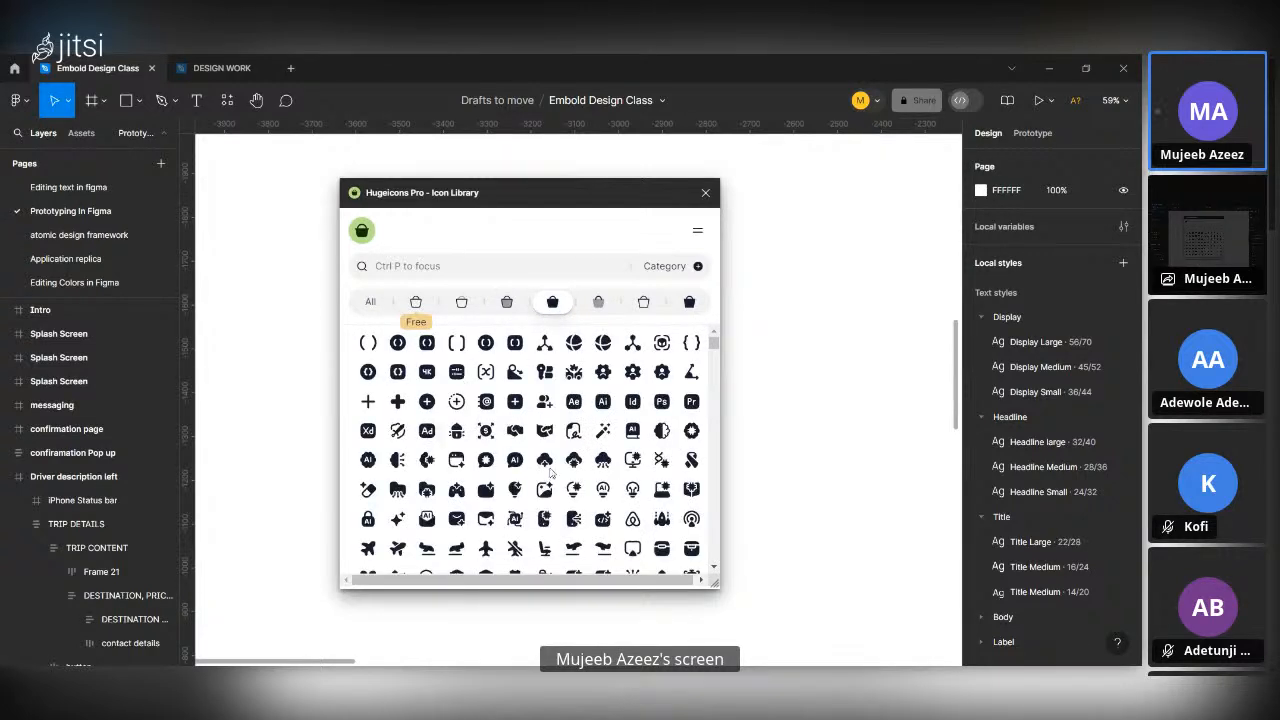
{"action": "scroll", "coordinate": [520, 474], "scroll_direction": "down", "scroll_amount": 1}
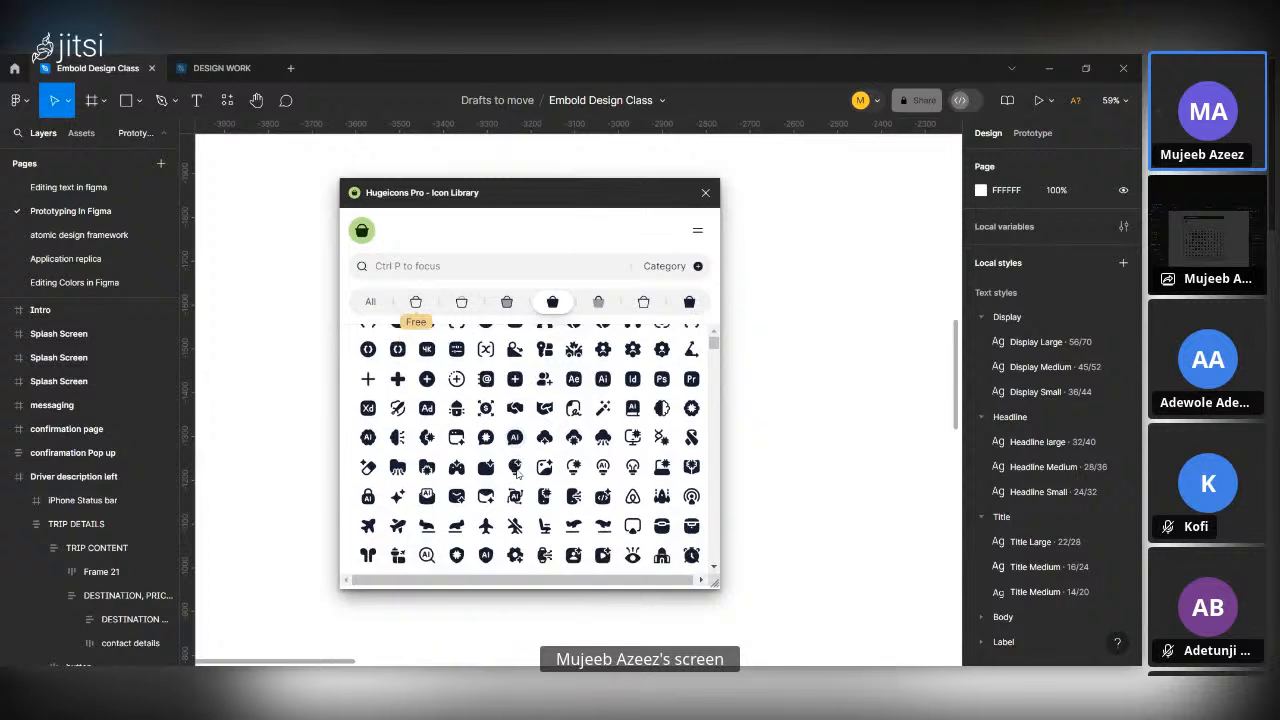
{"action": "scroll", "coordinate": [518, 474], "scroll_direction": "down", "scroll_amount": 2}
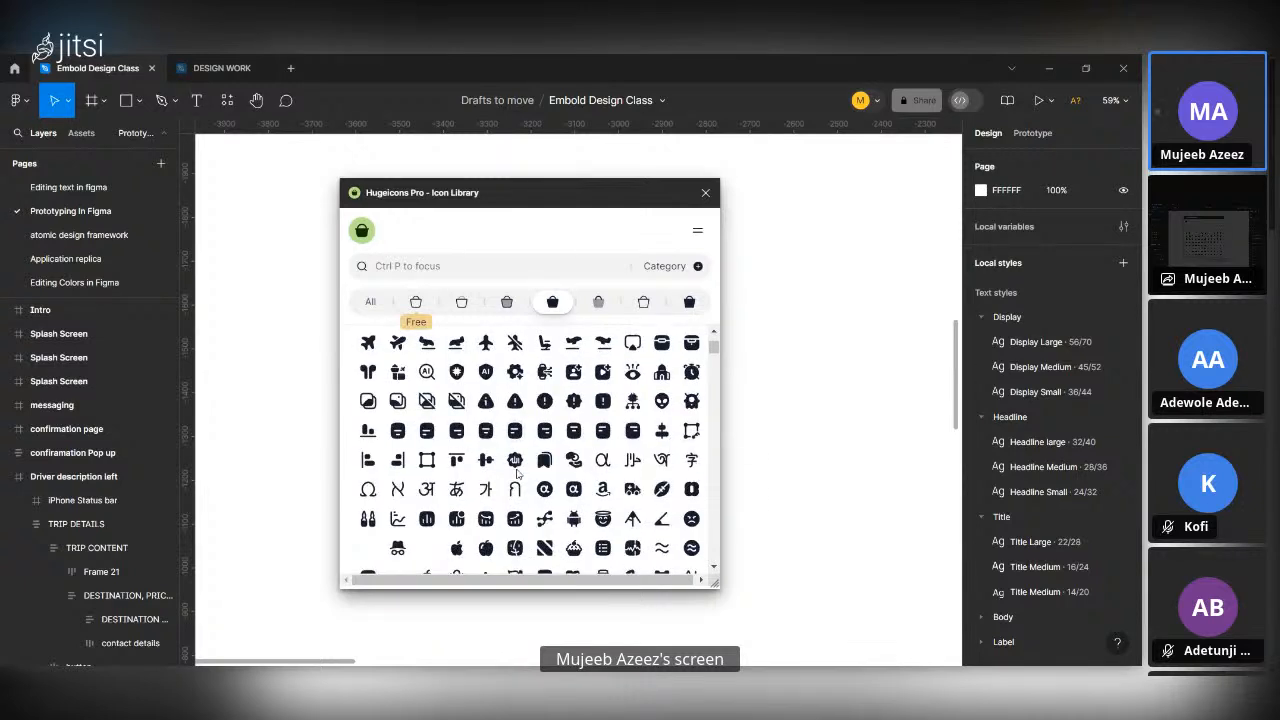
{"action": "scroll", "coordinate": [517, 474], "scroll_direction": "up", "scroll_amount": 3}
View the two-shade variant next to Solid, switch to Stroke (Sharp), and browse through its icons.
{"action": "left_click", "coordinate": [598, 301]}
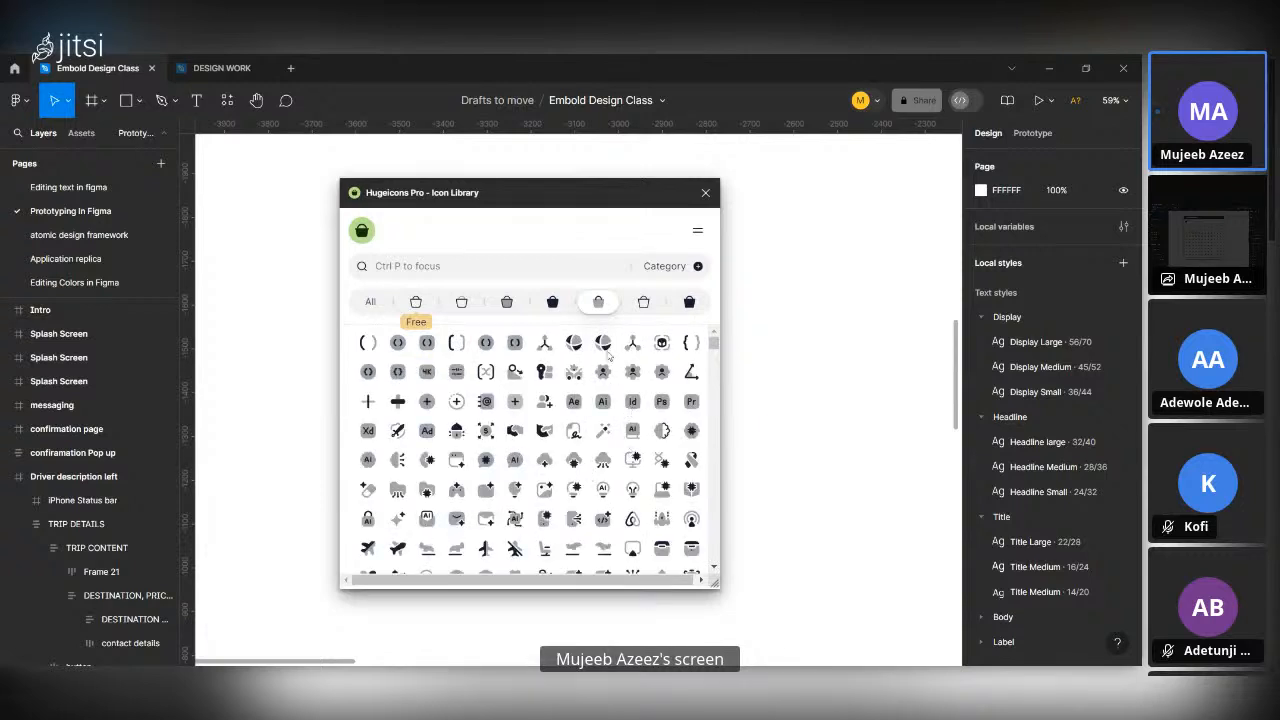
{"action": "left_click", "coordinate": [644, 301]}
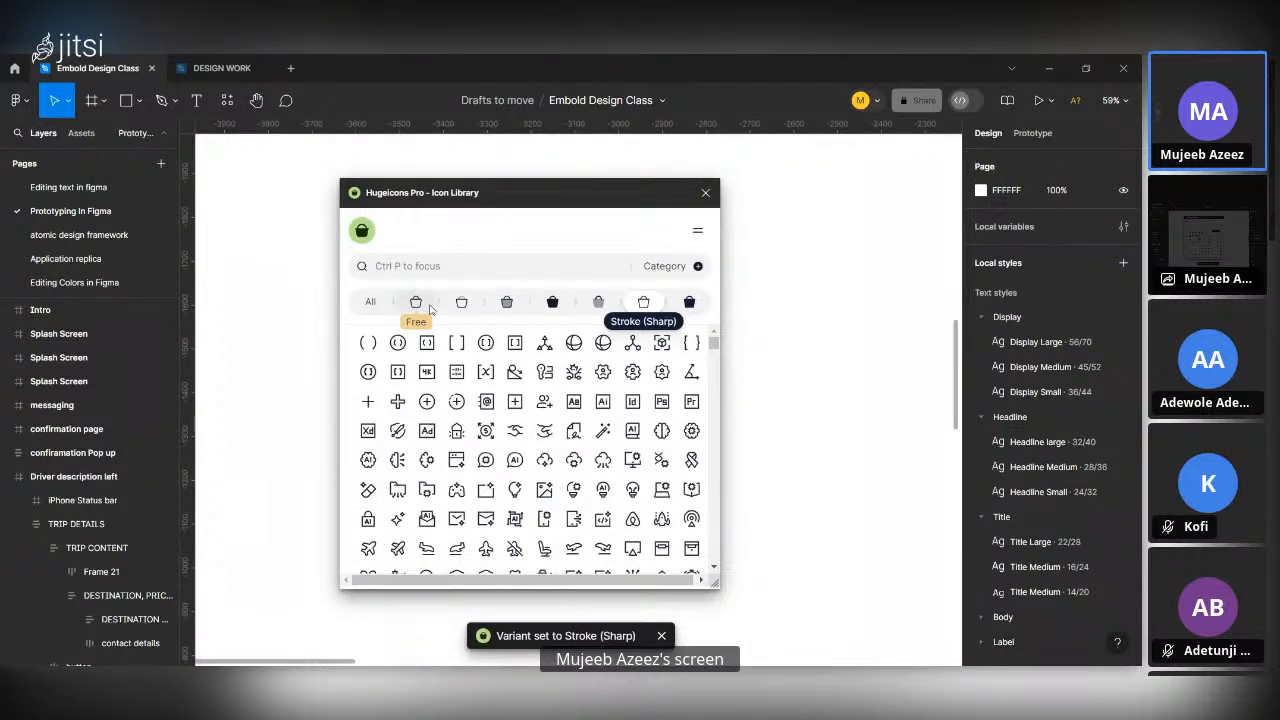
{"action": "scroll", "coordinate": [593, 447], "scroll_direction": "down", "scroll_amount": 3}
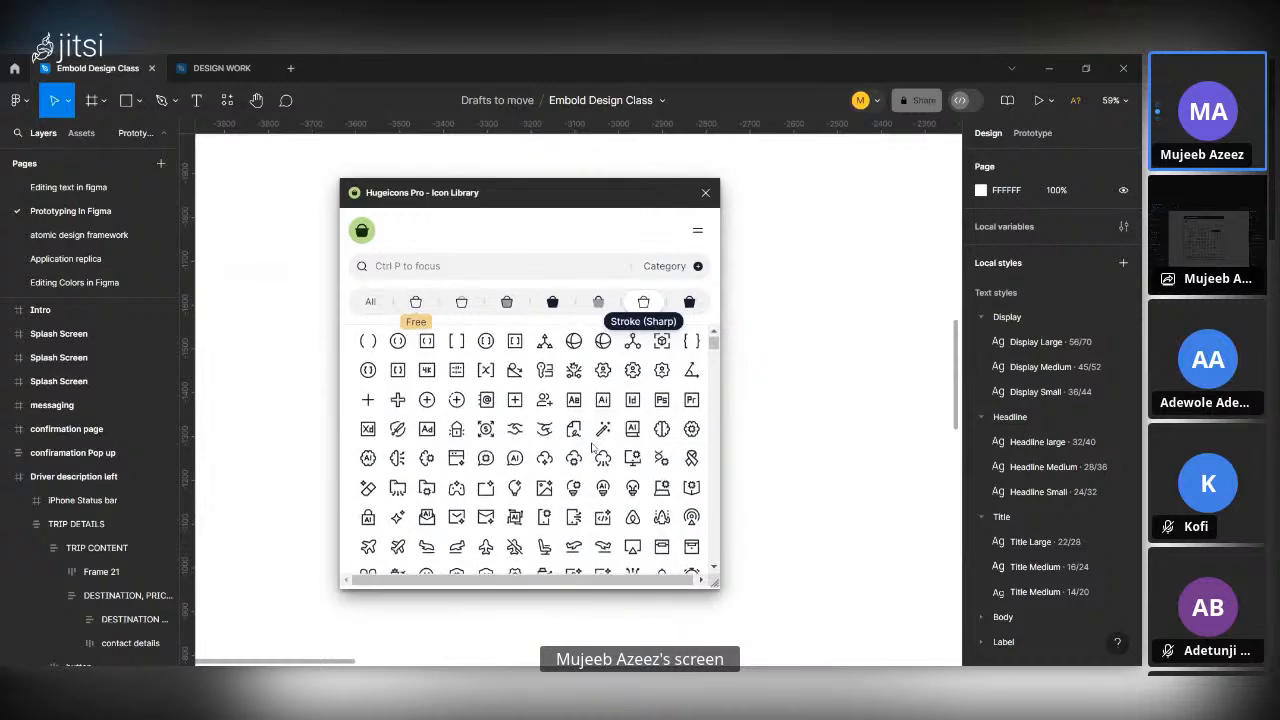
{"action": "scroll", "coordinate": [593, 447], "scroll_direction": "down", "scroll_amount": 5}
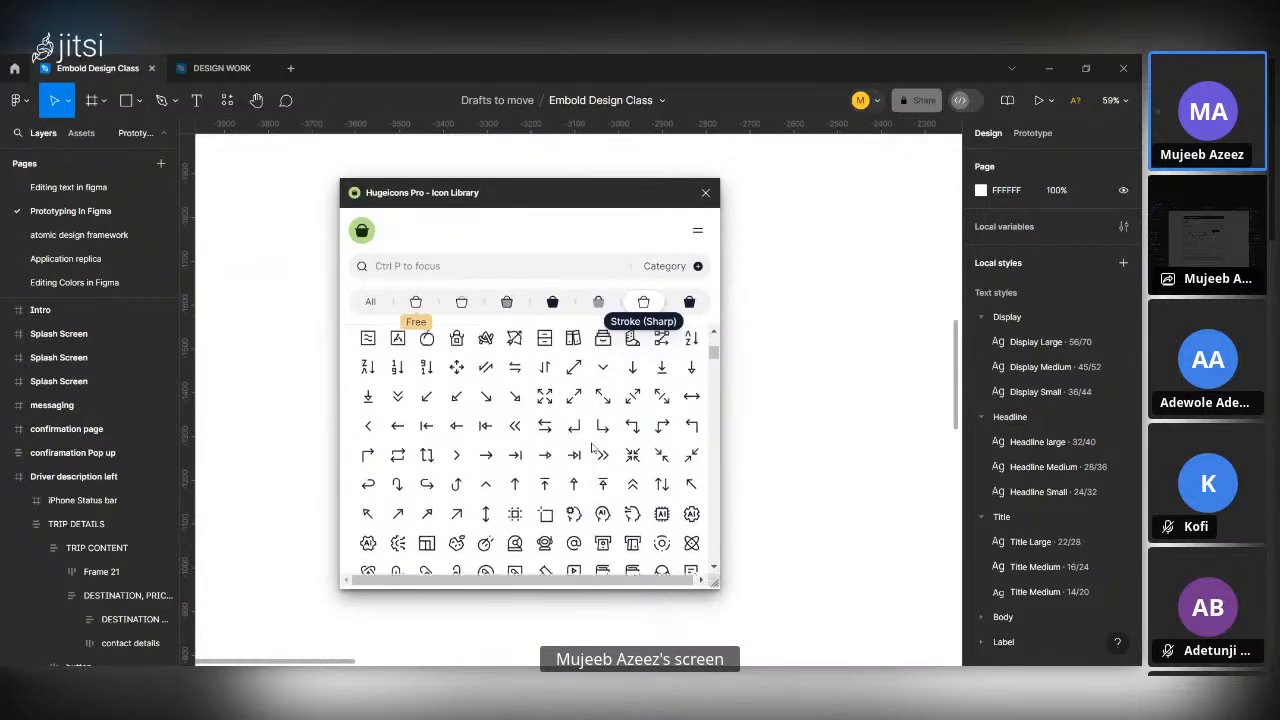
{"action": "scroll", "coordinate": [593, 448], "scroll_direction": "up", "scroll_amount": 5}
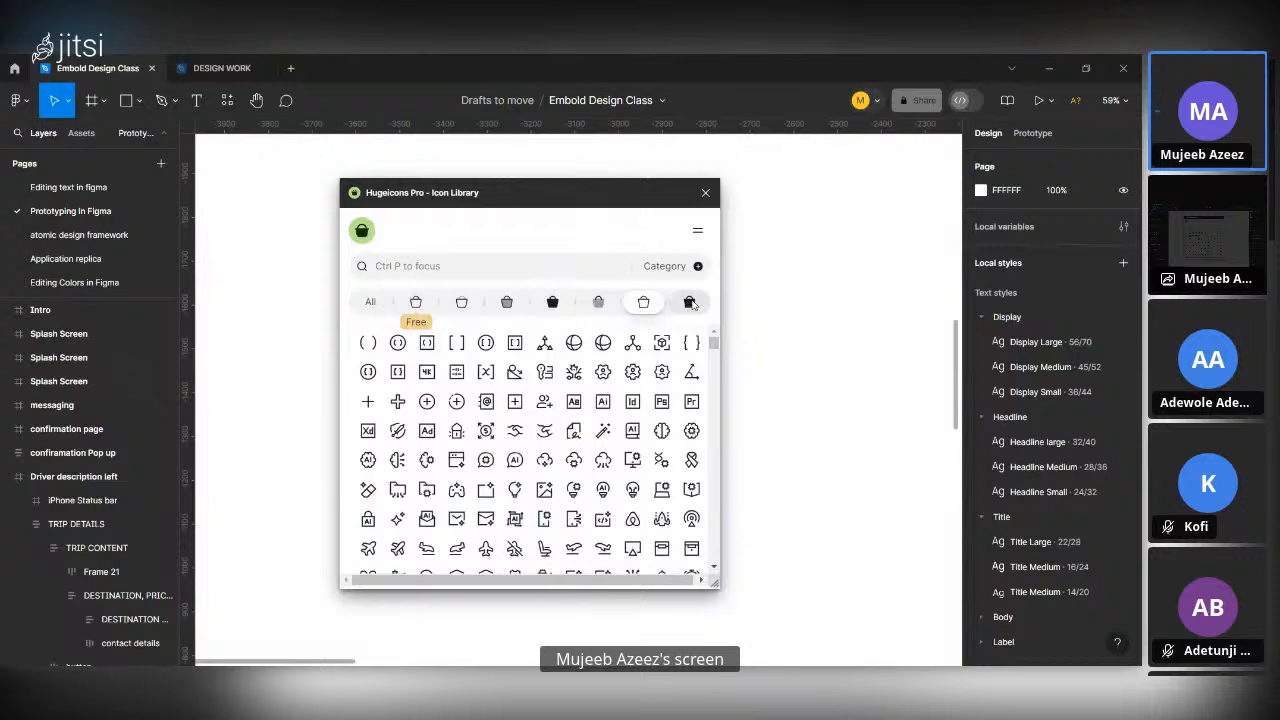
Show the last icon variant in Hugeicons Pro and close the plugin.
{"action": "left_click", "coordinate": [690, 302]}
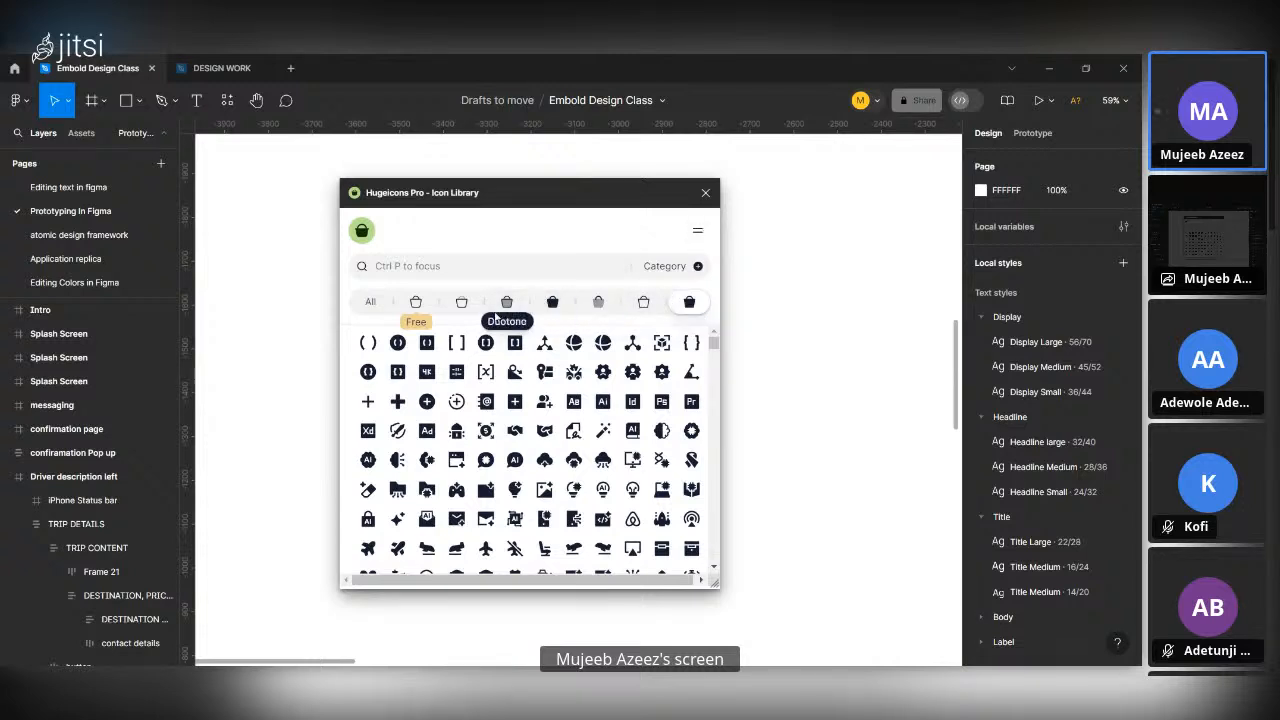
{"action": "left_click", "coordinate": [706, 194]}
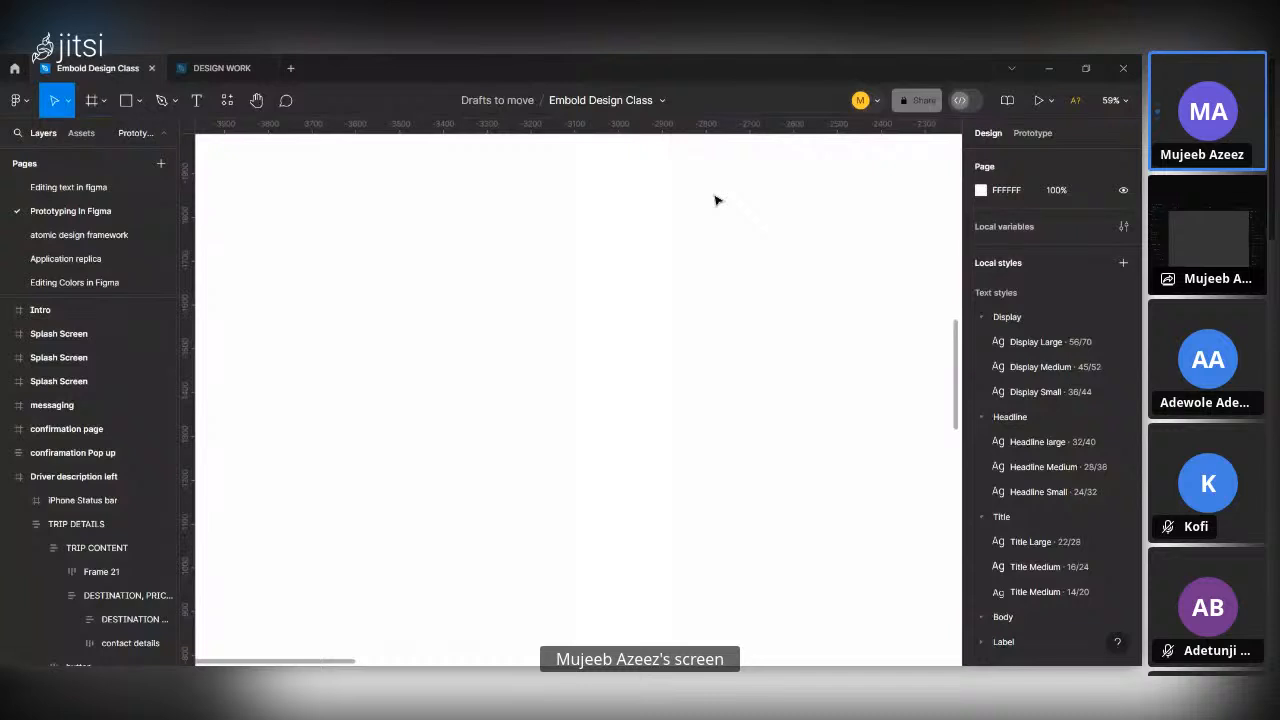
Search the plugins for "uns" and run the recently used Unsplash plugin.
{"action": "scroll", "coordinate": [697, 408], "scroll_direction": "down", "scroll_amount": 3}
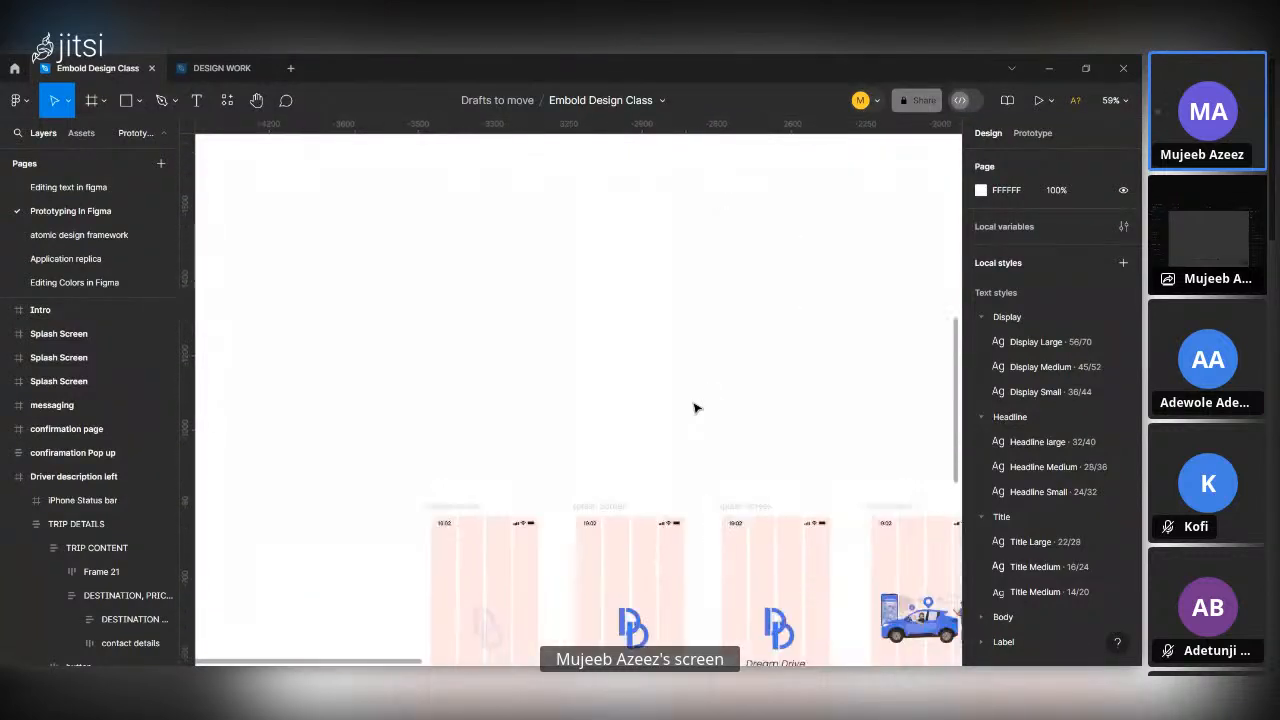
{"action": "scroll", "coordinate": [697, 408], "scroll_direction": "down", "scroll_amount": 3}
{"action": "scroll", "coordinate": [697, 408], "scroll_direction": "up", "scroll_amount": 5}
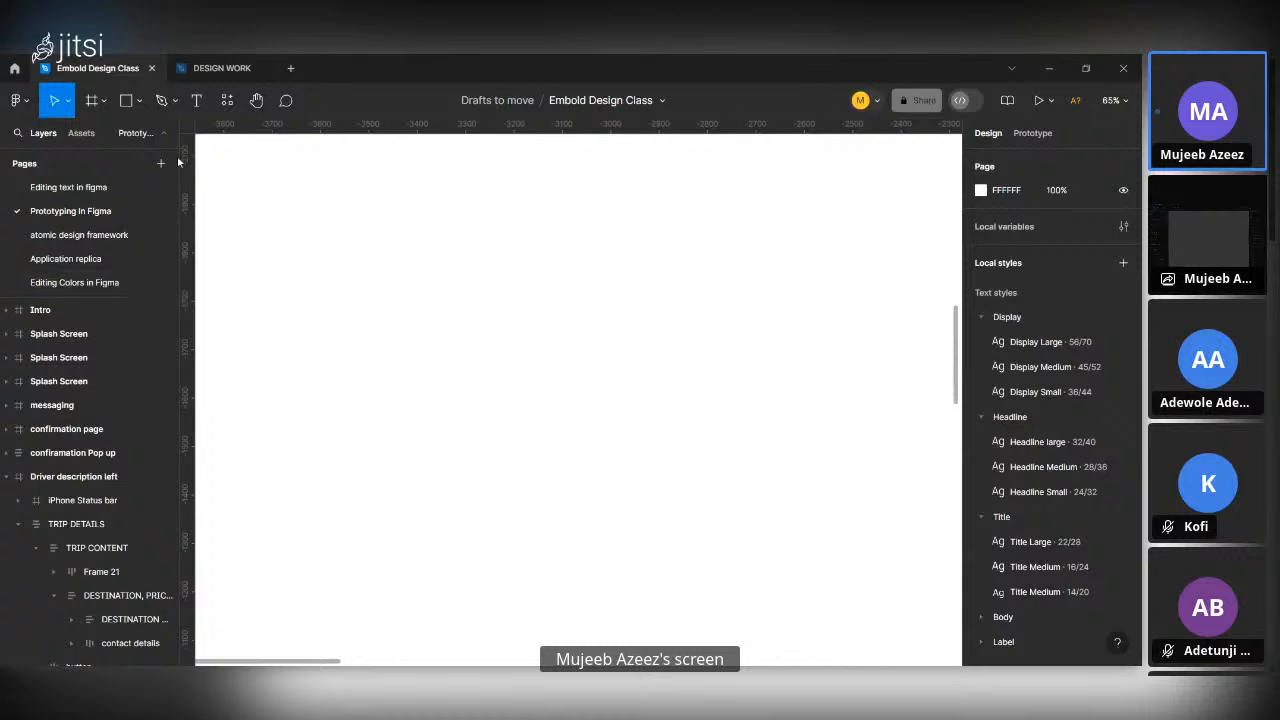
{"action": "left_click", "coordinate": [226, 100]}
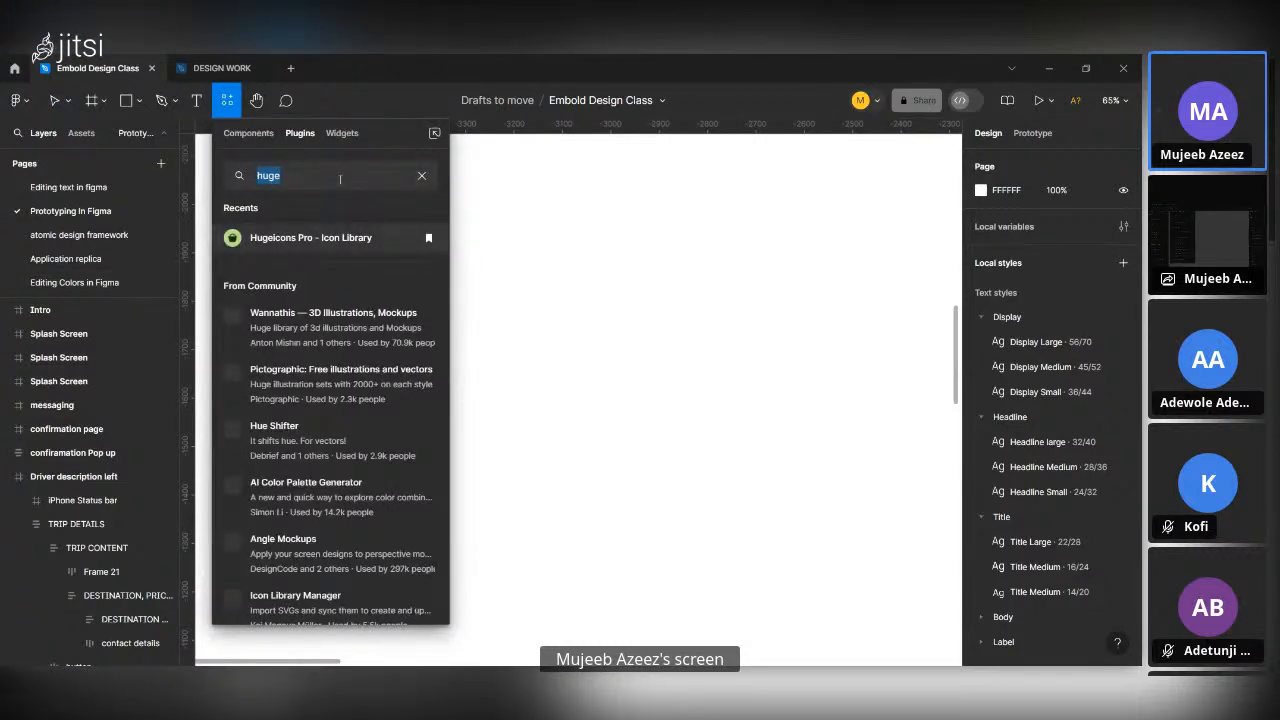
{"action": "type", "text": "uns"}
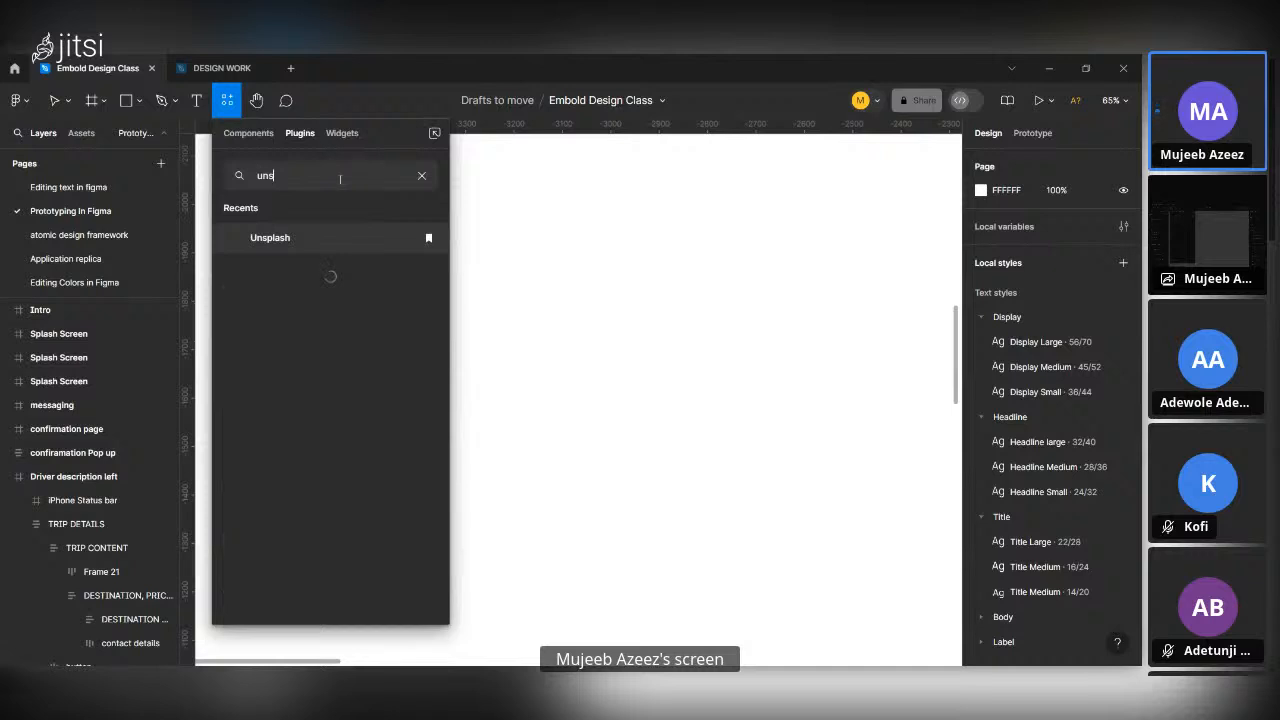
{"action": "left_click", "coordinate": [318, 246]}
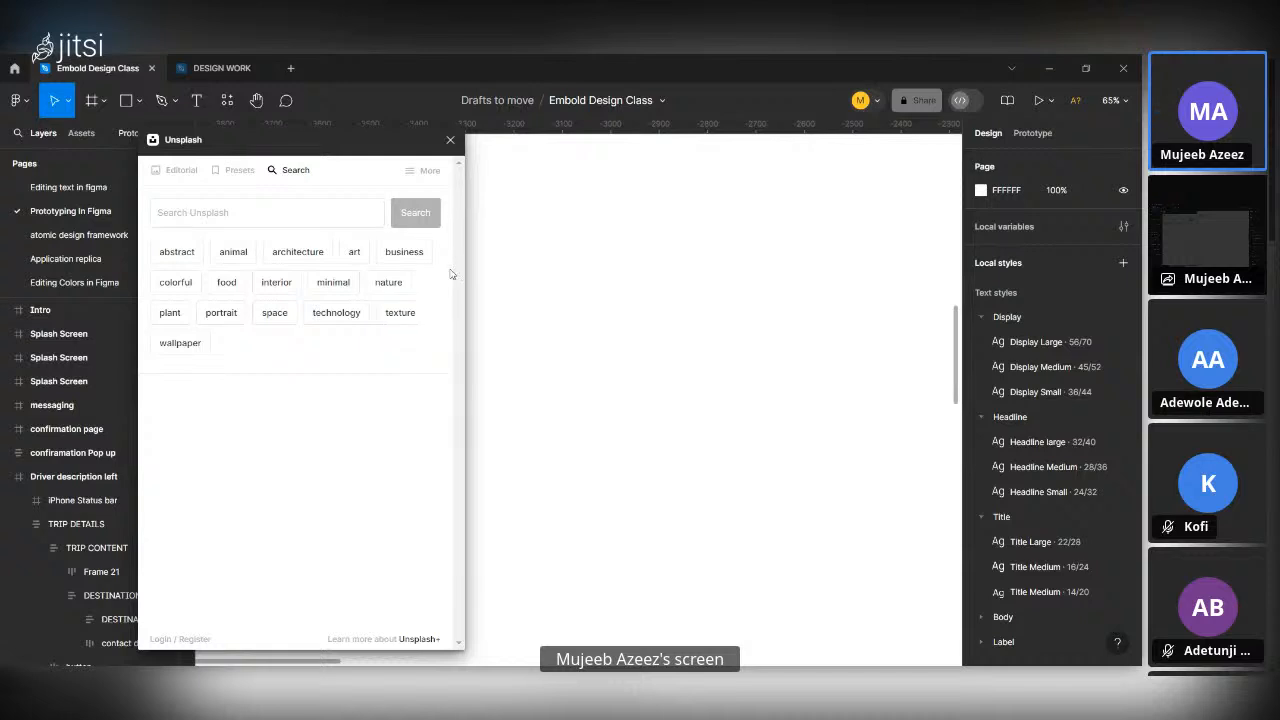
Search Unsplash for the suggested topic "architecture" and look over the resulting photos.
{"action": "left_click", "coordinate": [280, 222]}
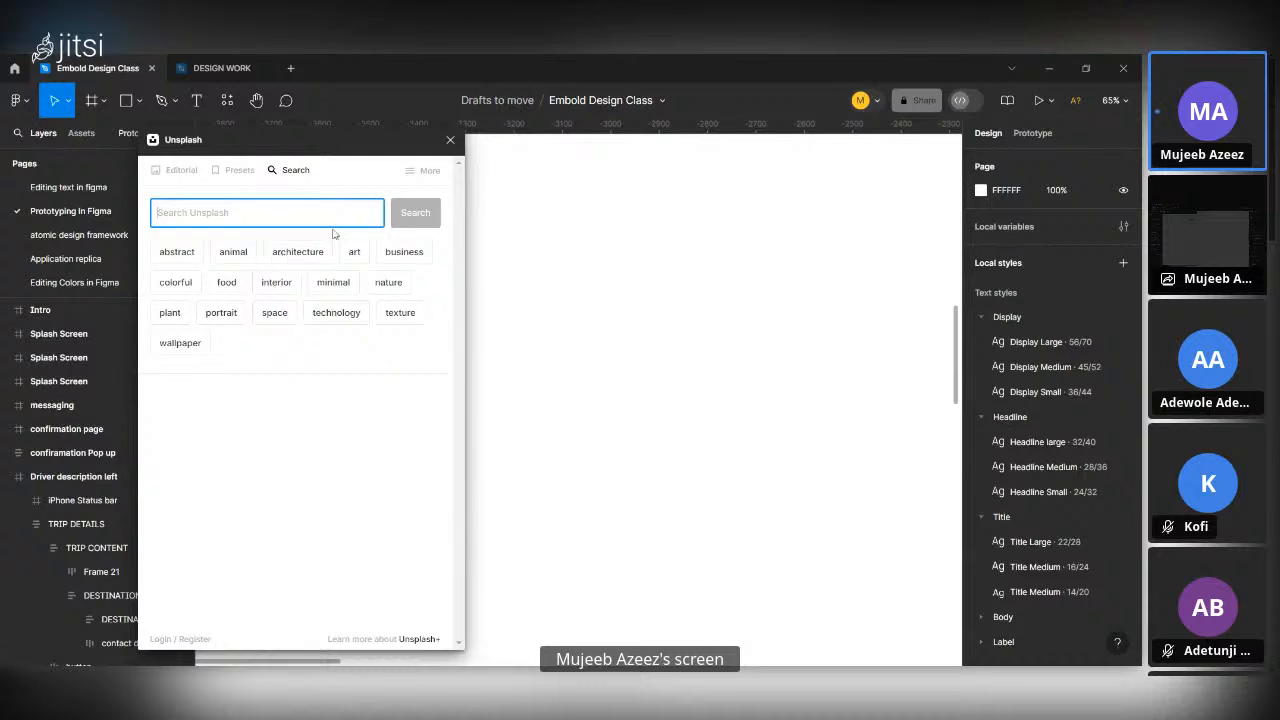
{"action": "left_click", "coordinate": [309, 256]}
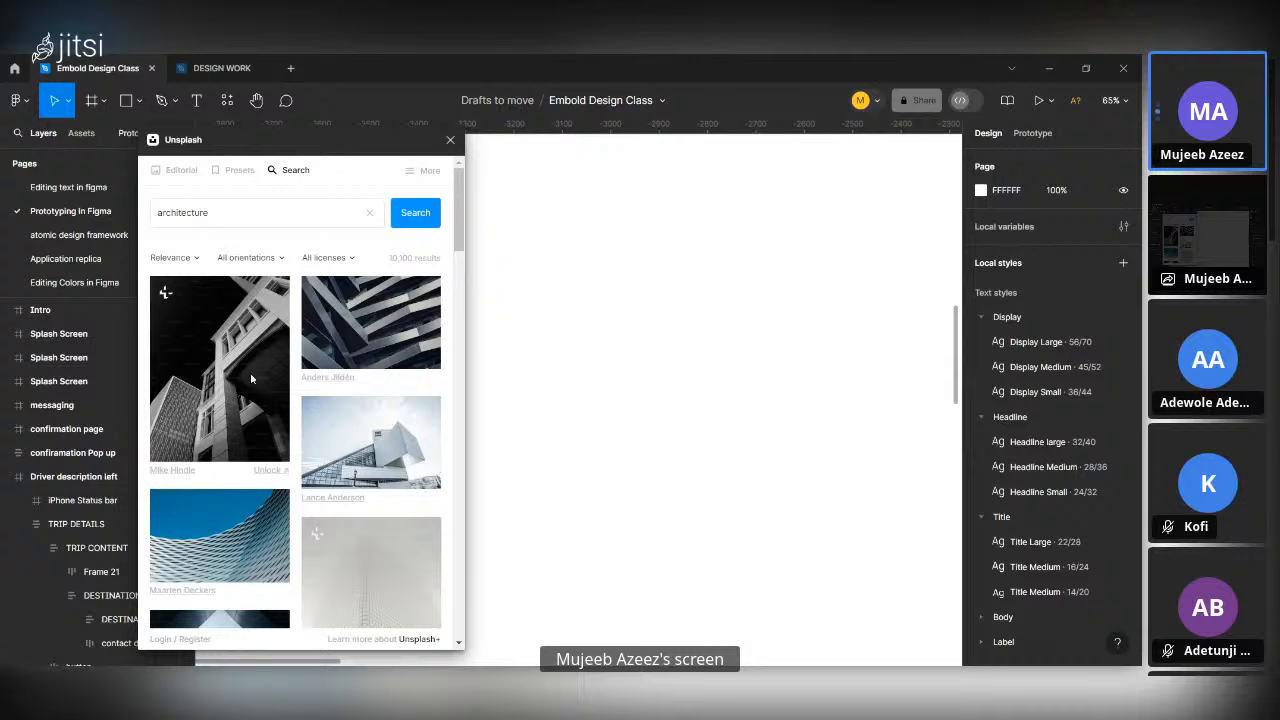
{"action": "scroll", "coordinate": [266, 413], "scroll_direction": "down", "scroll_amount": 3}
{"action": "scroll", "coordinate": [265, 408], "scroll_direction": "up", "scroll_amount": 3}
{"action": "scroll", "coordinate": [604, 440], "scroll_direction": "down", "scroll_amount": 3}
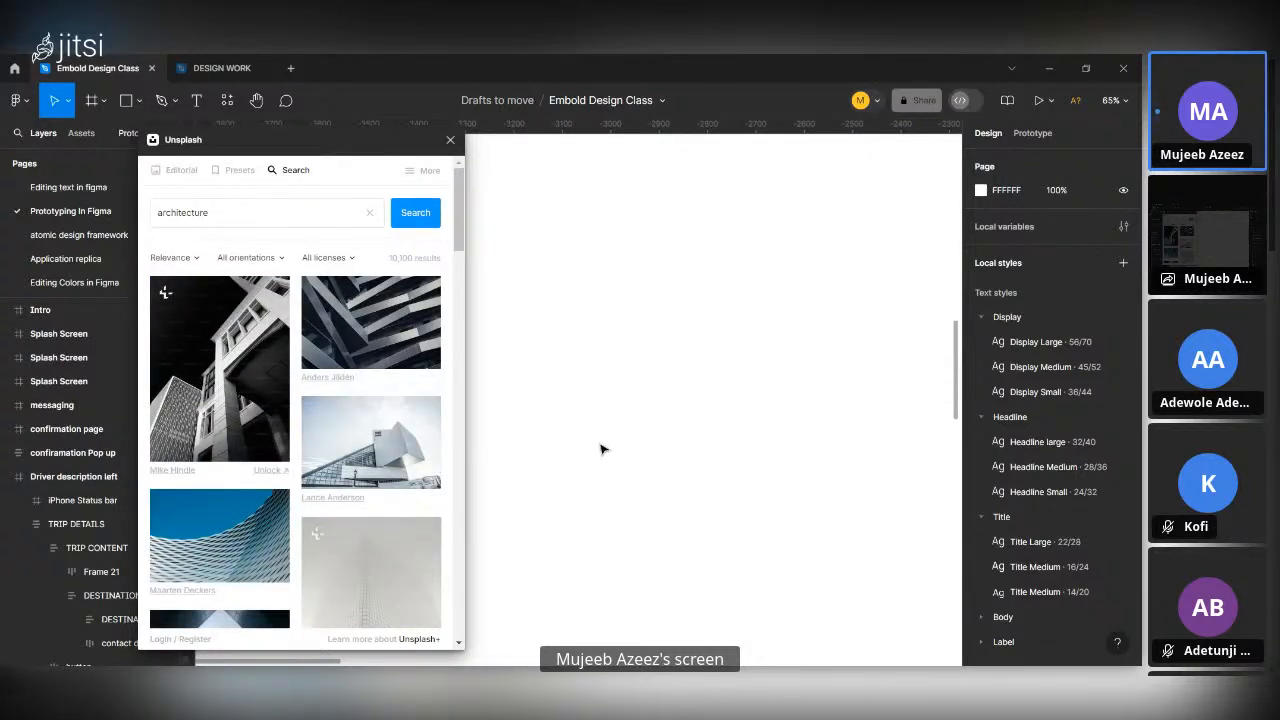
{"action": "scroll", "coordinate": [585, 490], "scroll_direction": "up", "scroll_amount": 2}
Insert the first black-and-white architecture photo from Unsplash onto the canvas and inspect it up close.
{"action": "left_click", "coordinate": [190, 335]}
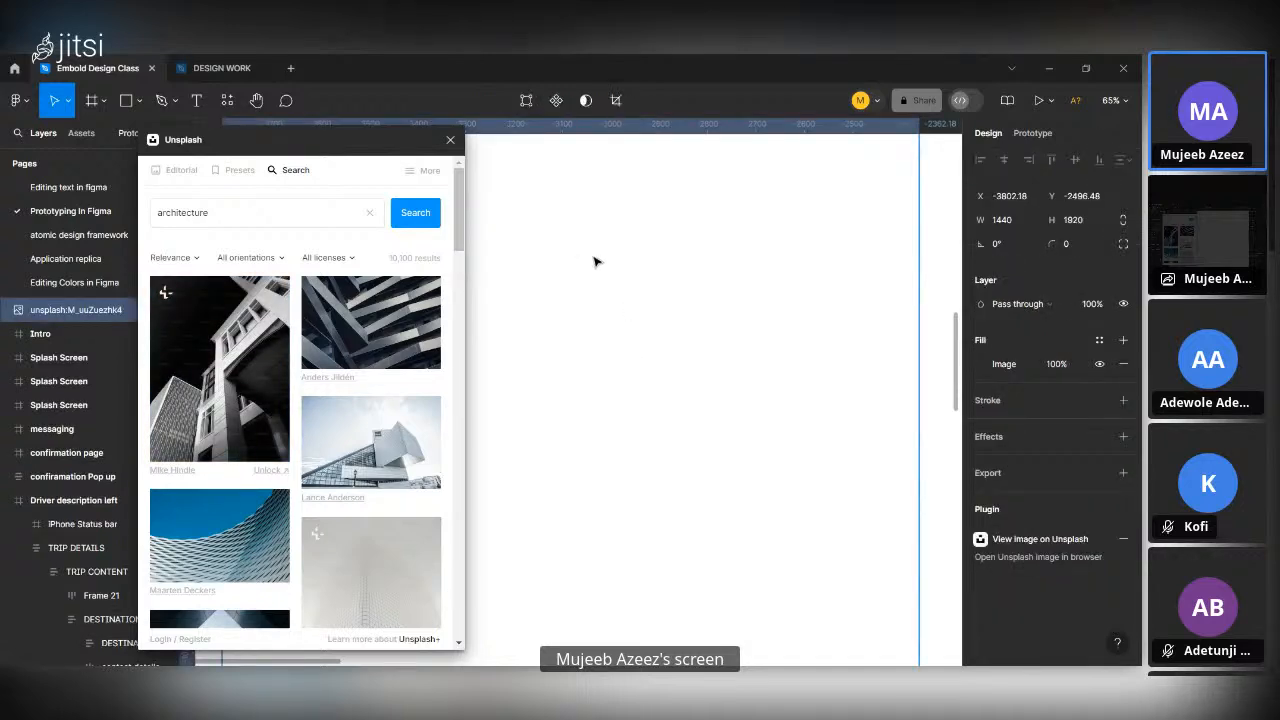
{"action": "scroll", "coordinate": [632, 292], "scroll_direction": "down", "scroll_amount": 2}
{"action": "scroll", "coordinate": [628, 291], "scroll_direction": "up", "scroll_amount": 6}
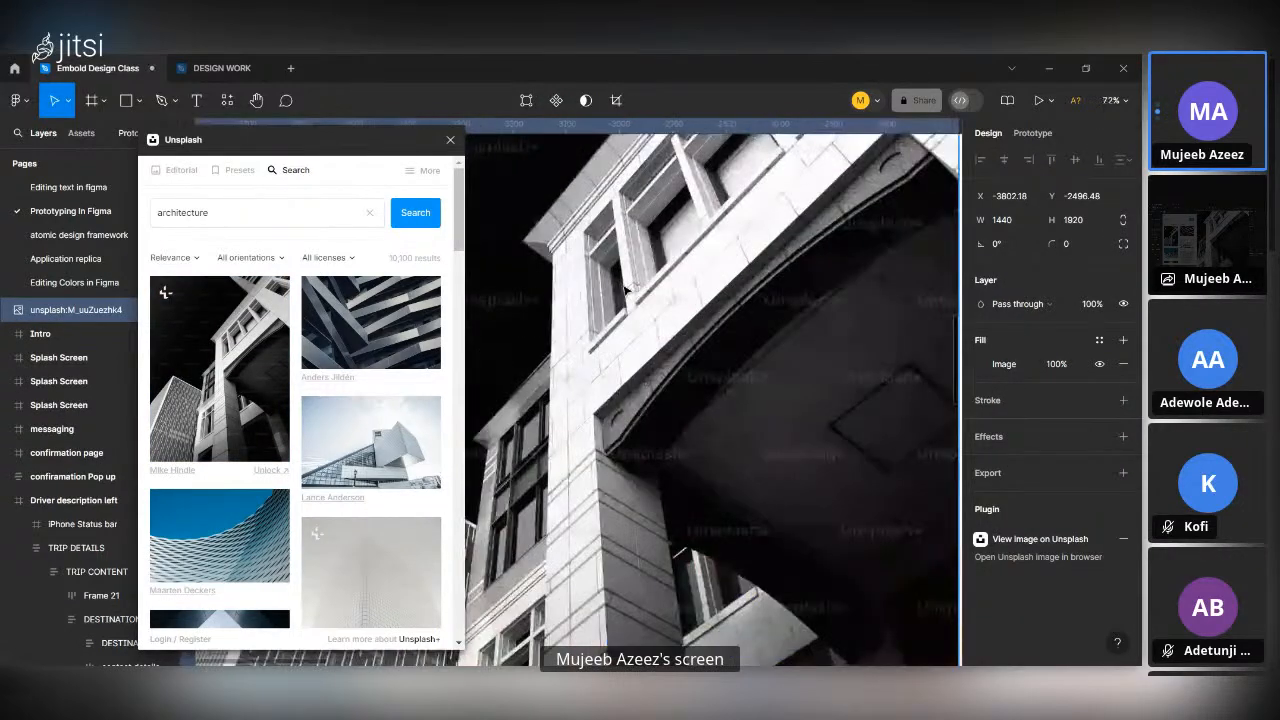
{"action": "scroll", "coordinate": [766, 463], "scroll_direction": "right", "scroll_amount": 3}
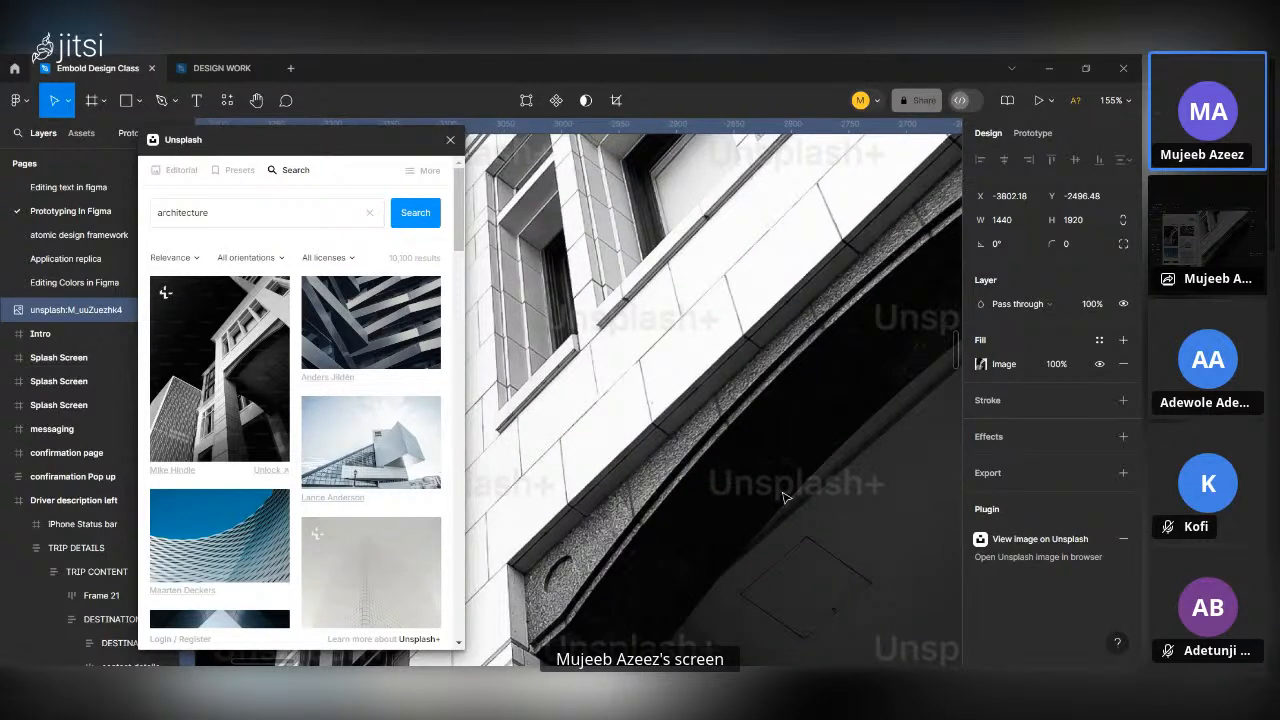
Move the inserted architecture photo to X -4222, Y -3185, clear of the phone frames, and examine its detail.
{"action": "scroll", "coordinate": [785, 497], "scroll_direction": "down", "scroll_amount": 12}
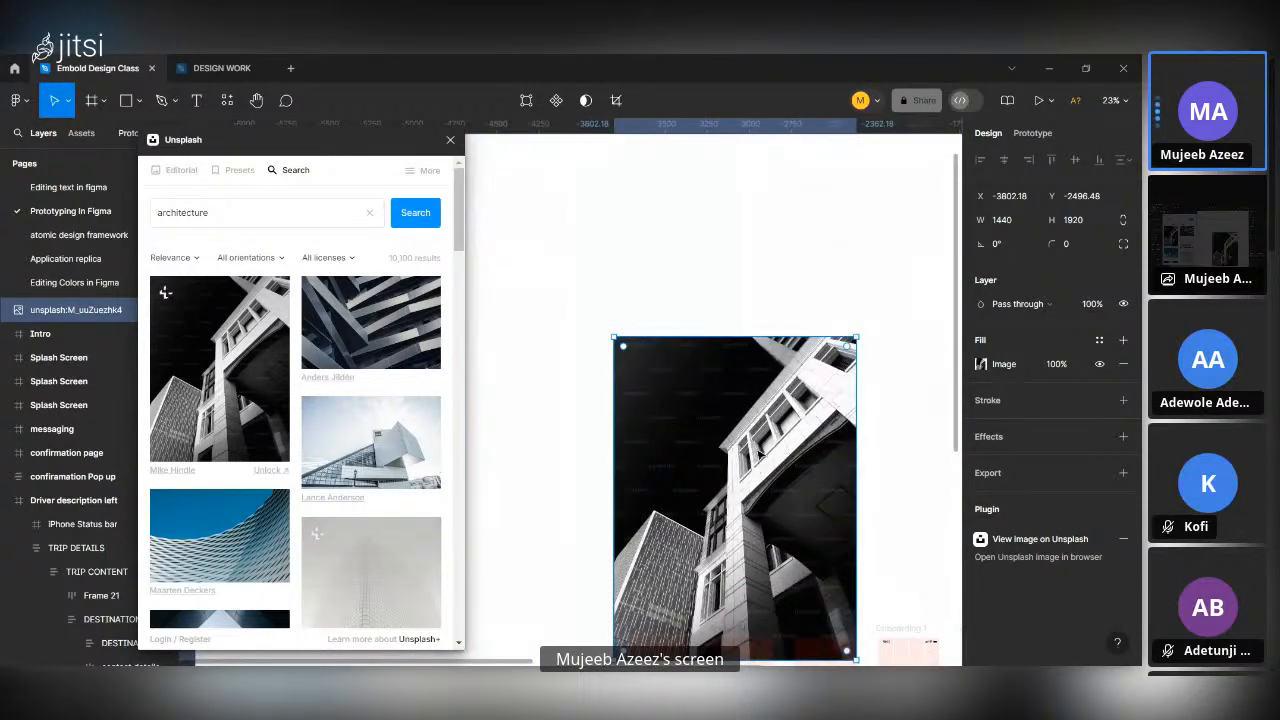
{"action": "scroll", "coordinate": [759, 452], "scroll_direction": "up", "scroll_amount": 10}
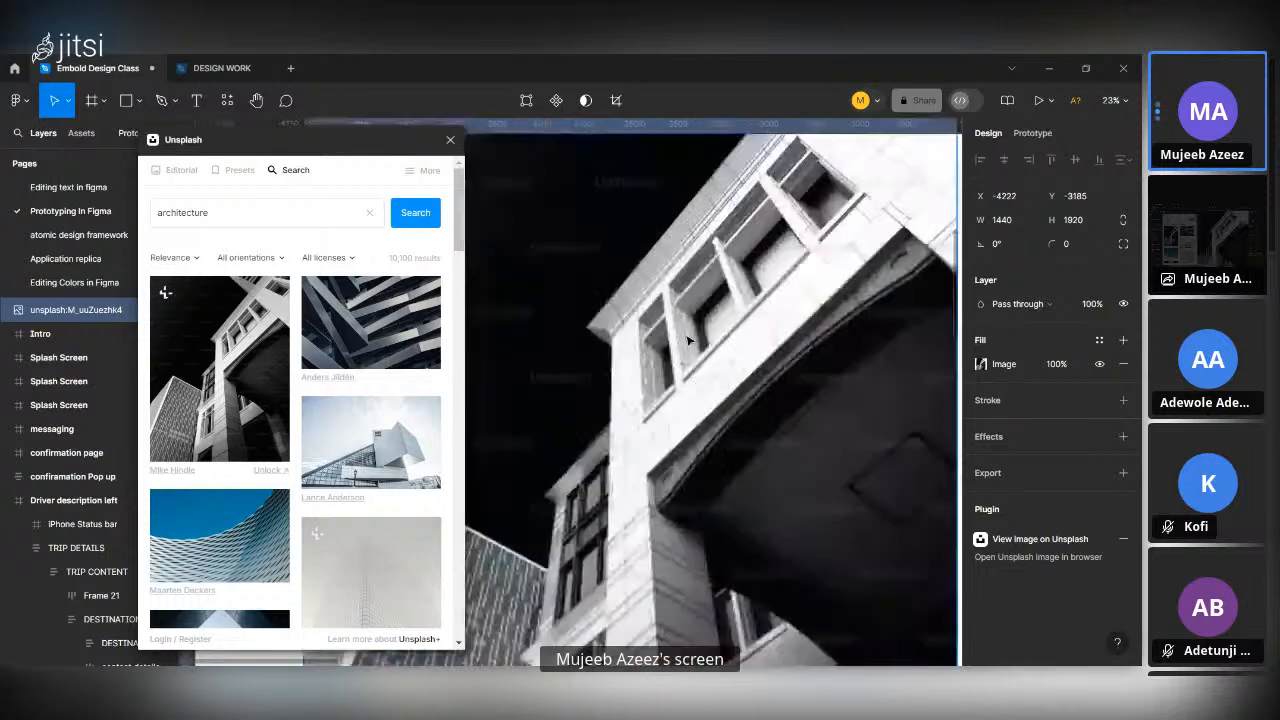
{"action": "scroll", "coordinate": [688, 341], "scroll_direction": "up", "scroll_amount": 3}
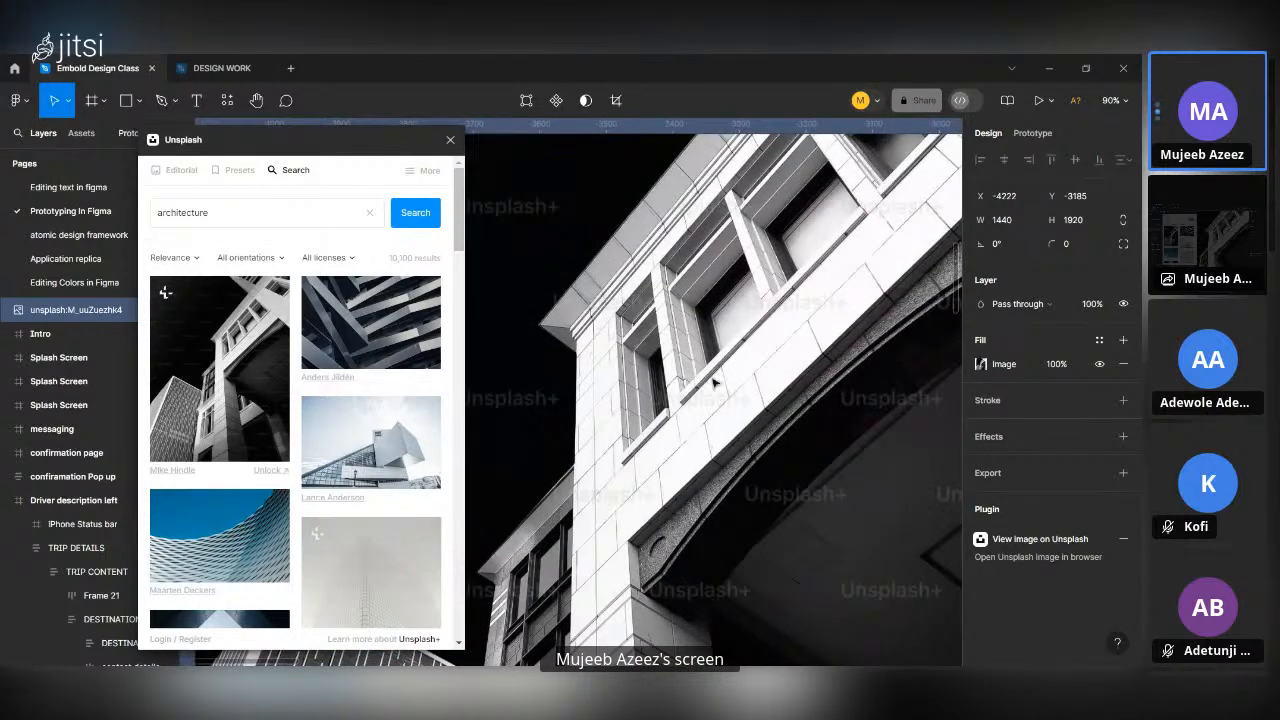
{"action": "scroll", "coordinate": [714, 394], "scroll_direction": "down", "scroll_amount": 2}
{"action": "scroll", "coordinate": [722, 430], "scroll_direction": "down", "scroll_amount": 5}
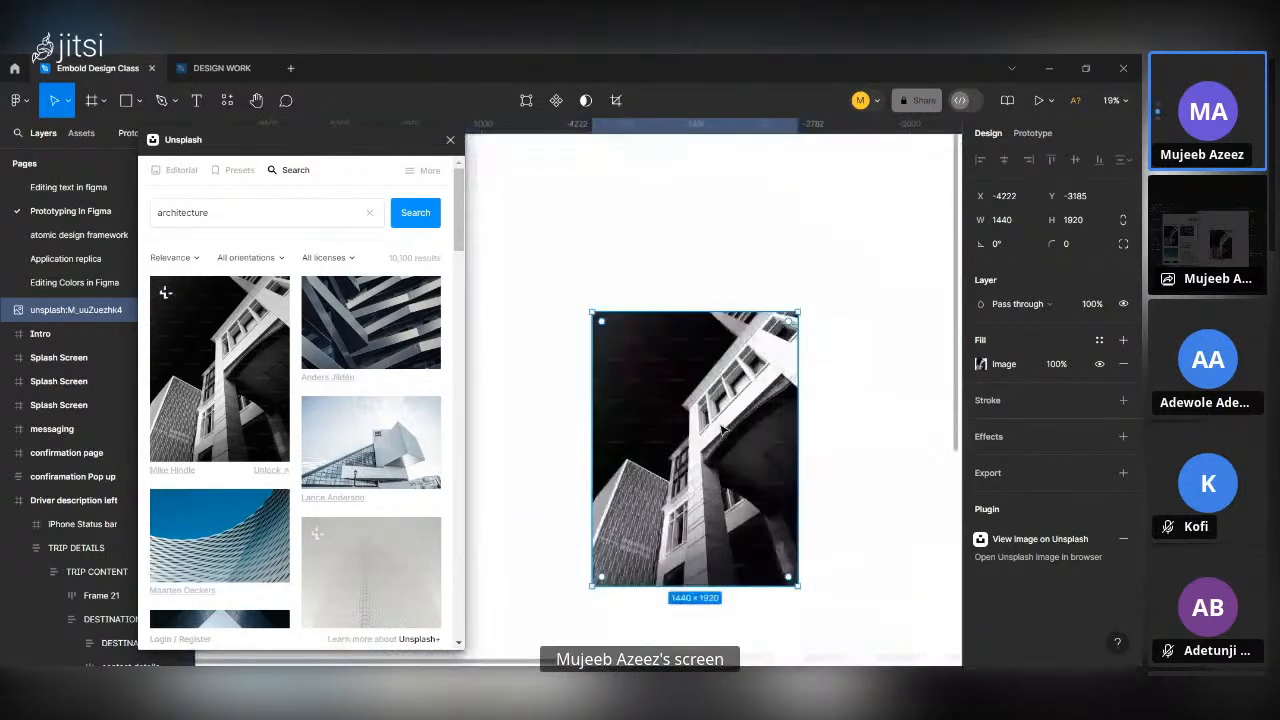
Delete the inserted architecture photo from the canvas and close the Unsplash plugin.
{"action": "key", "text": "Delete"}
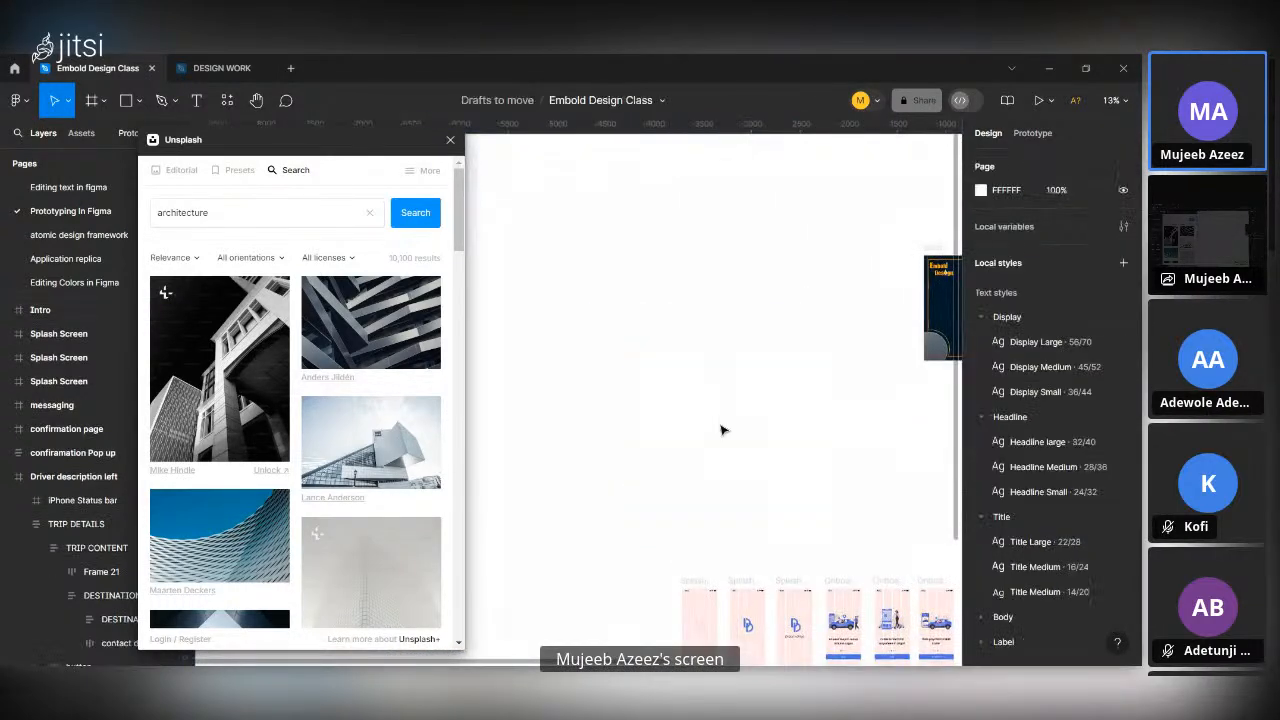
{"action": "left_click", "coordinate": [450, 143]}
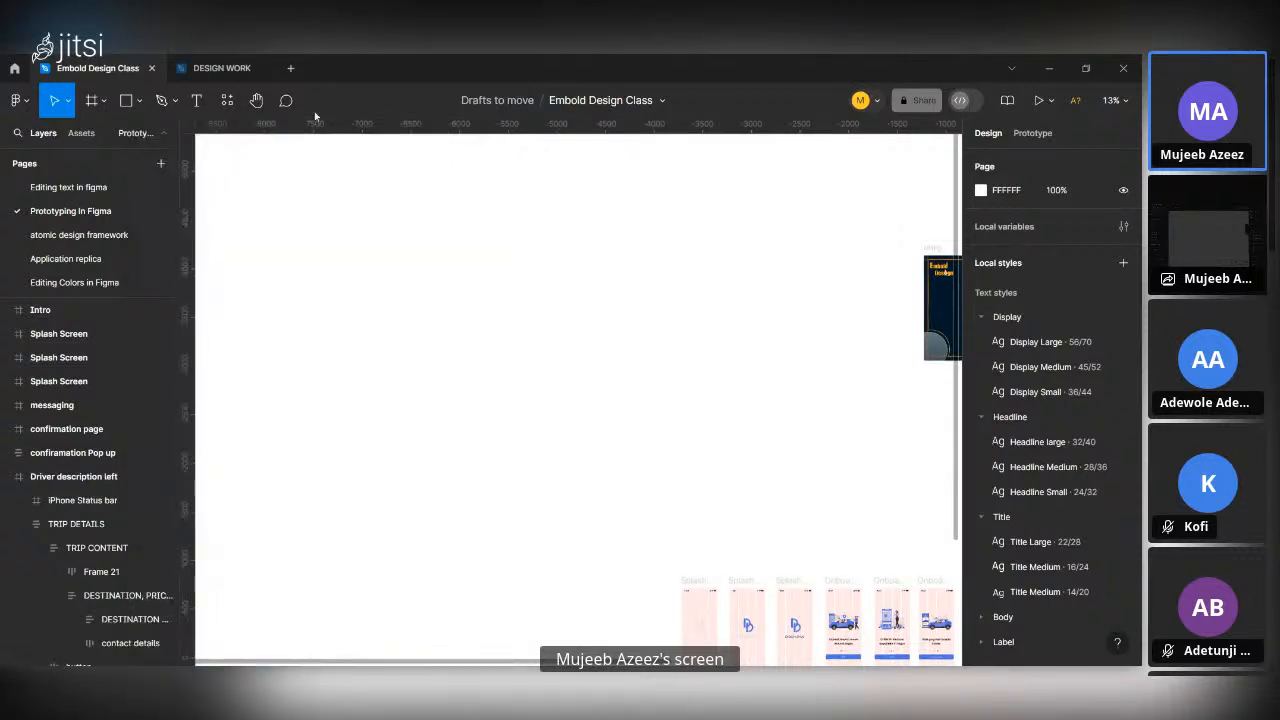
Search the plugins for "prexels" and run the Pexels plugin from the community results.
{"action": "left_click", "coordinate": [227, 100]}
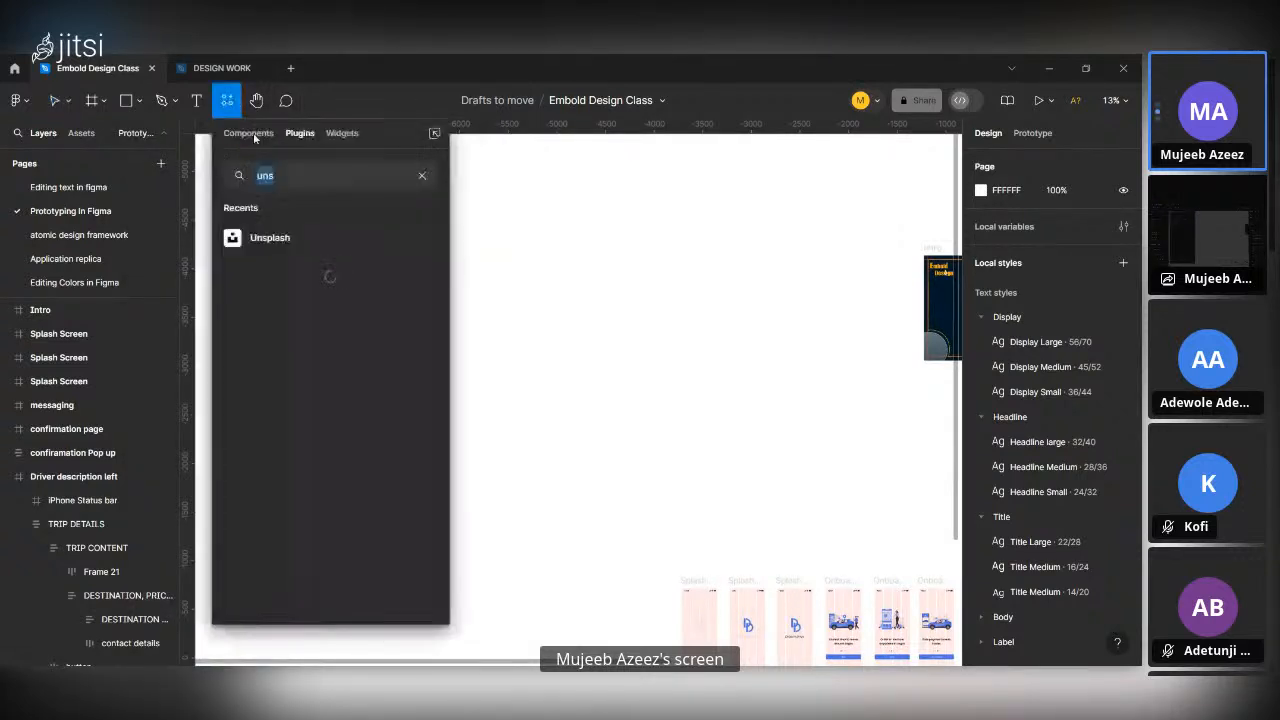
{"action": "type", "text": "pre"}
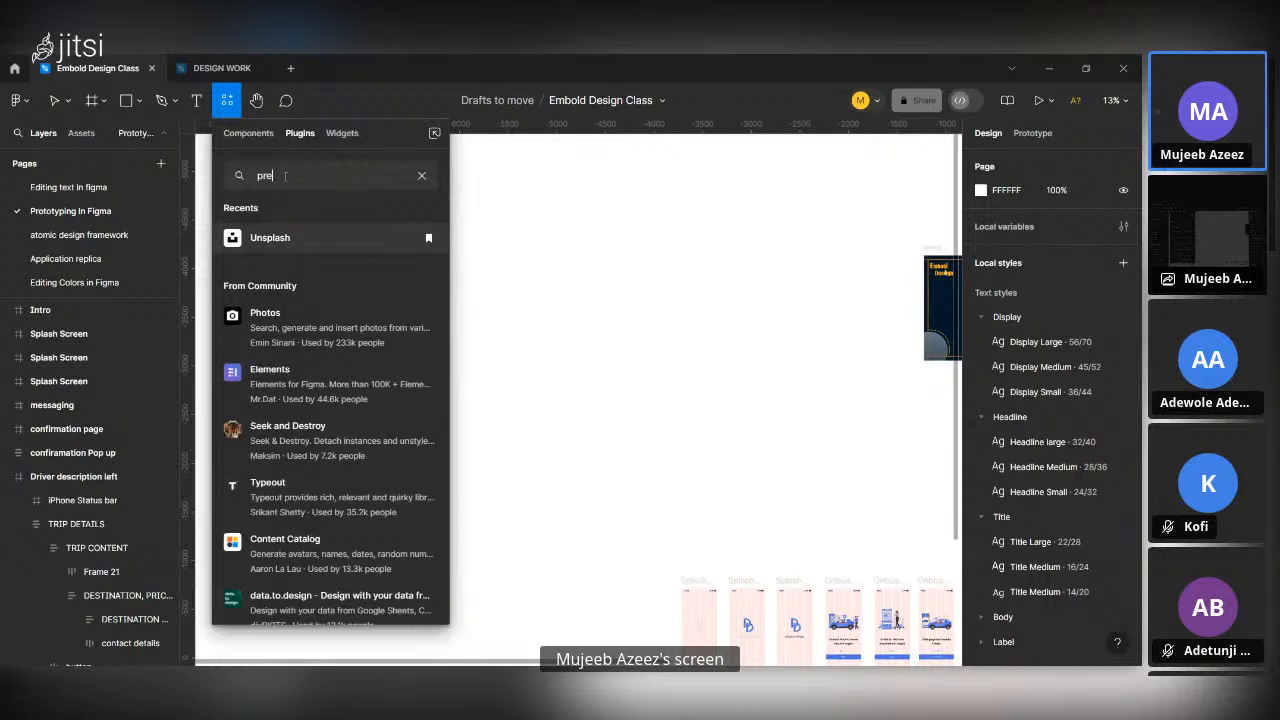
{"action": "type", "text": "xels"}
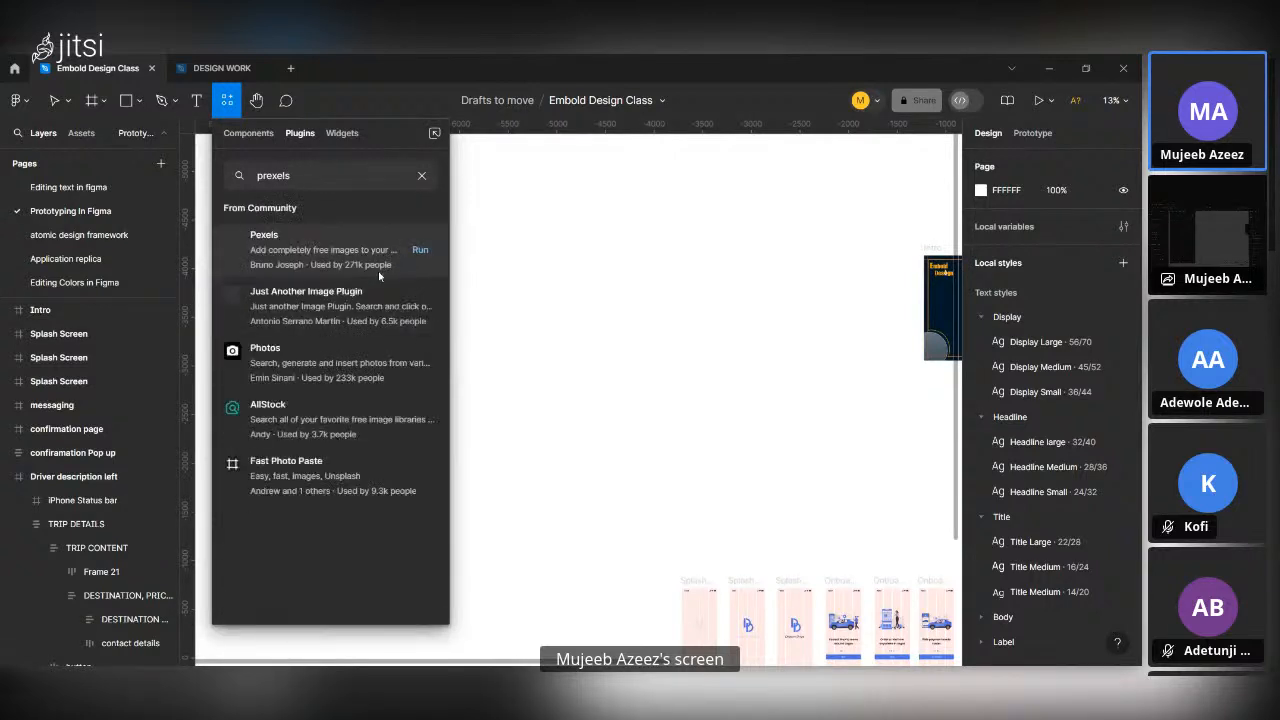
{"action": "left_click", "coordinate": [420, 252]}
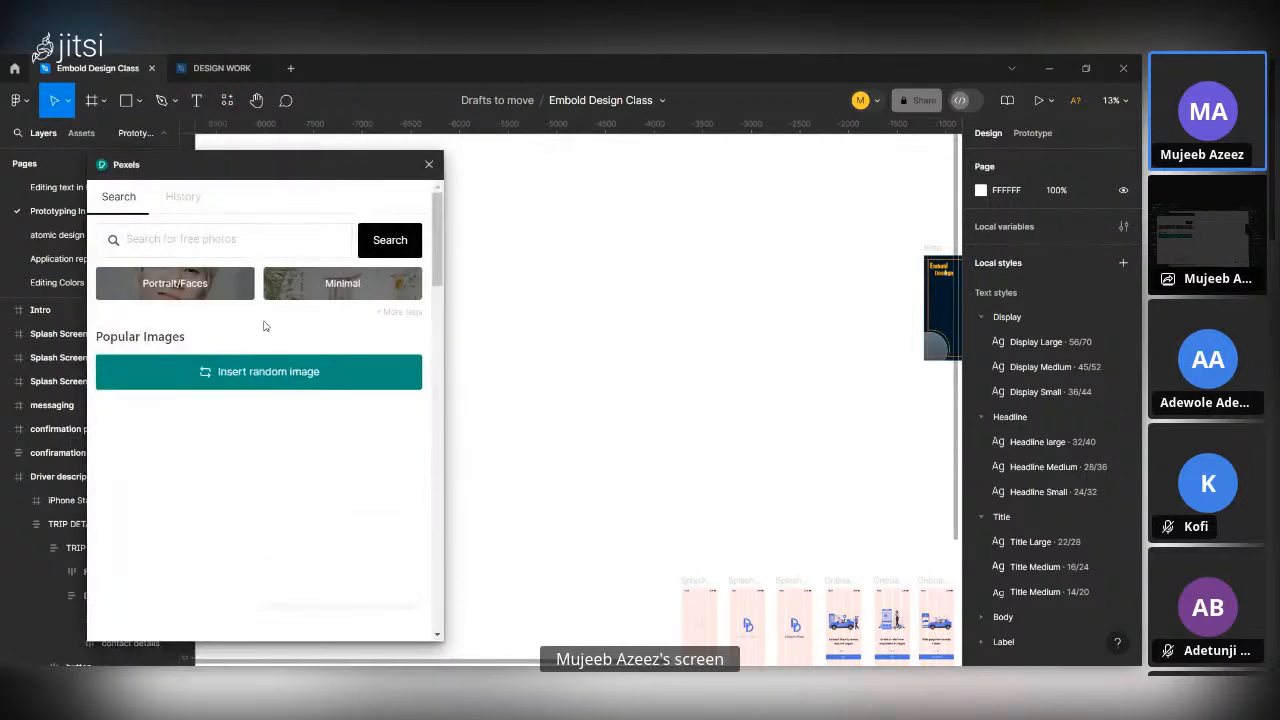
Browse the popular images in Pexels and view the plugin's image history.
{"action": "scroll", "coordinate": [291, 455], "scroll_direction": "down", "scroll_amount": 6}
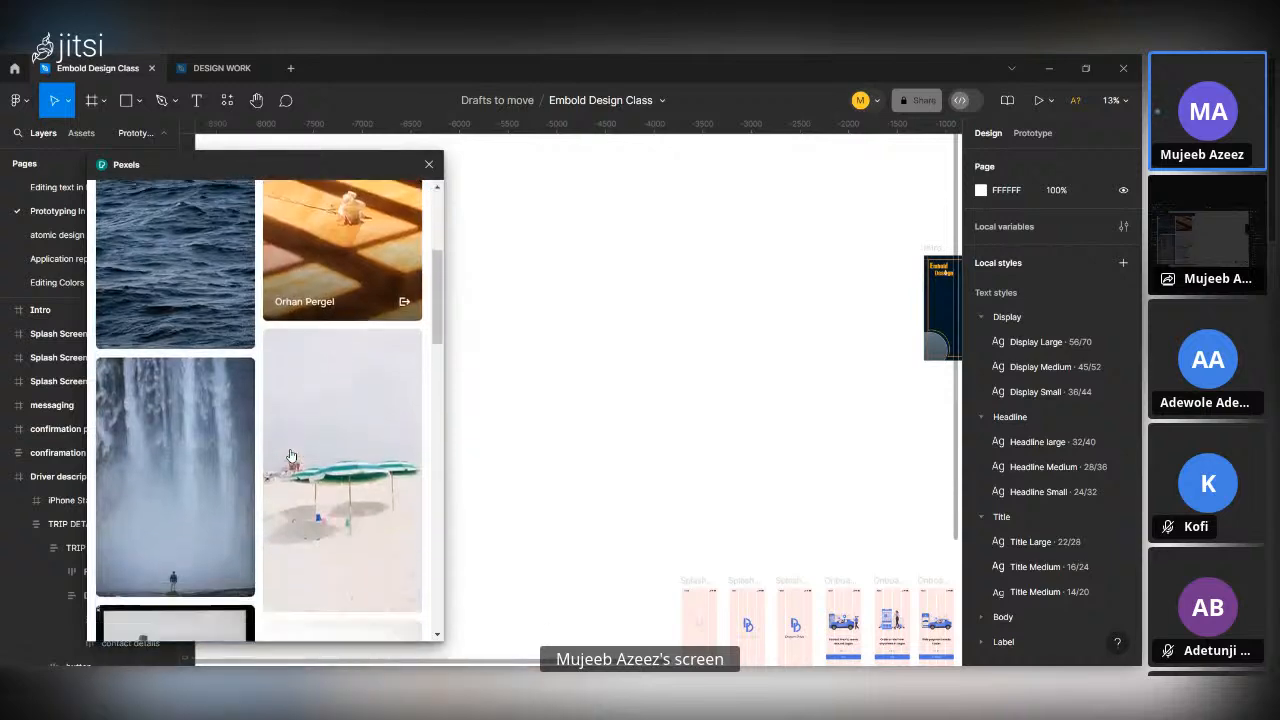
{"action": "scroll", "coordinate": [291, 455], "scroll_direction": "up", "scroll_amount": 6}
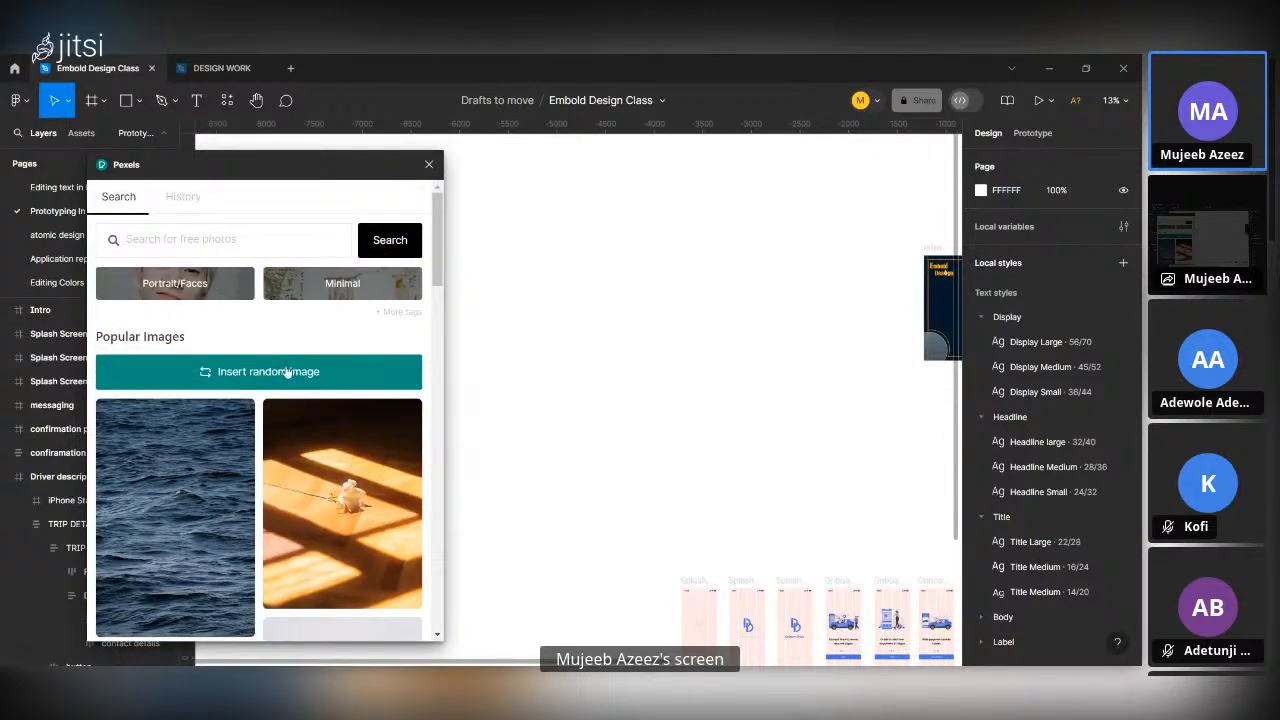
{"action": "scroll", "coordinate": [298, 425], "scroll_direction": "down", "scroll_amount": 2}
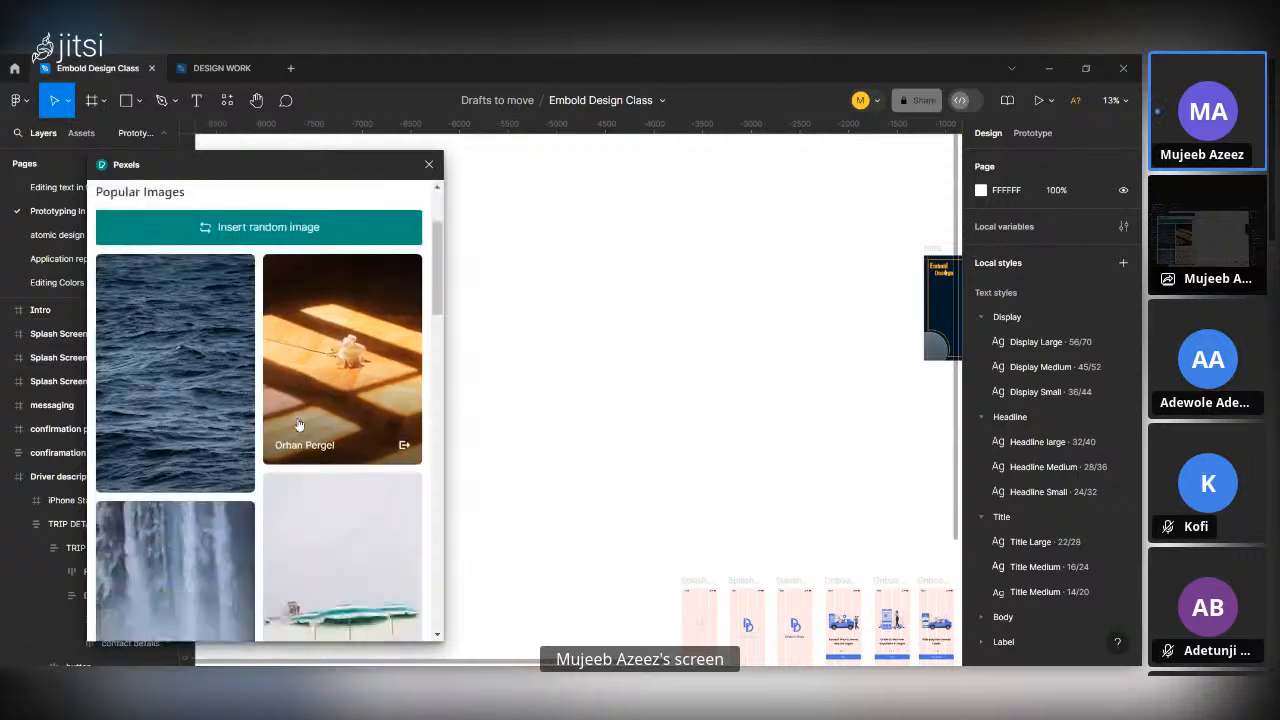
{"action": "scroll", "coordinate": [220, 260], "scroll_direction": "up", "scroll_amount": 2}
{"action": "left_click", "coordinate": [193, 199]}
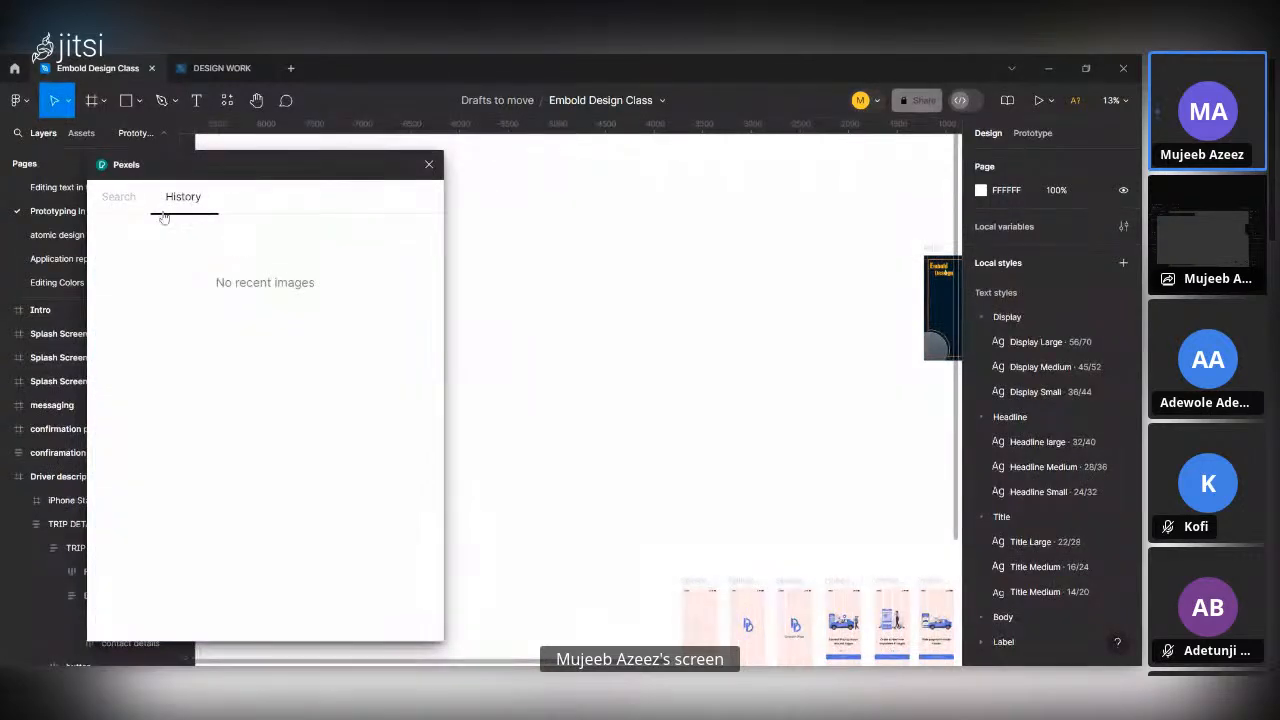
Return to the Pexels photo search, browse through the popular images, and close the plugin.
{"action": "left_click", "coordinate": [123, 203]}
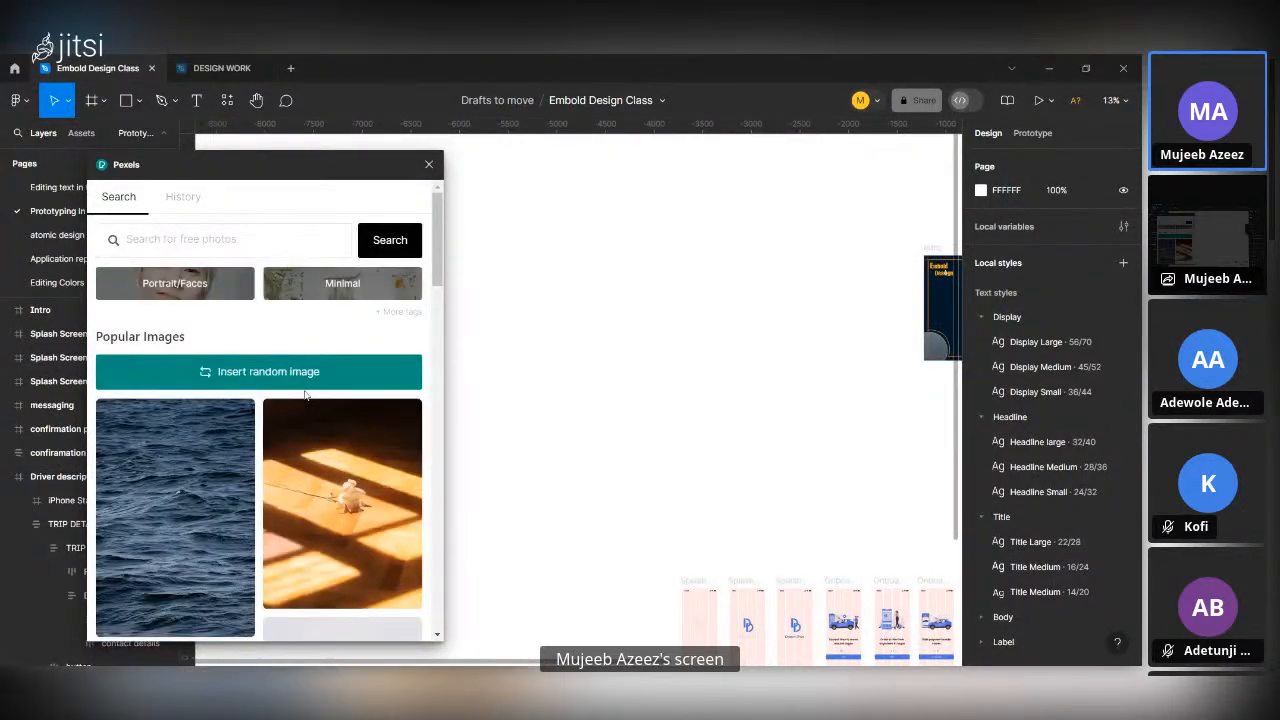
{"action": "scroll", "coordinate": [304, 395], "scroll_direction": "down", "scroll_amount": 10}
{"action": "scroll", "coordinate": [305, 395], "scroll_direction": "down", "scroll_amount": 5}
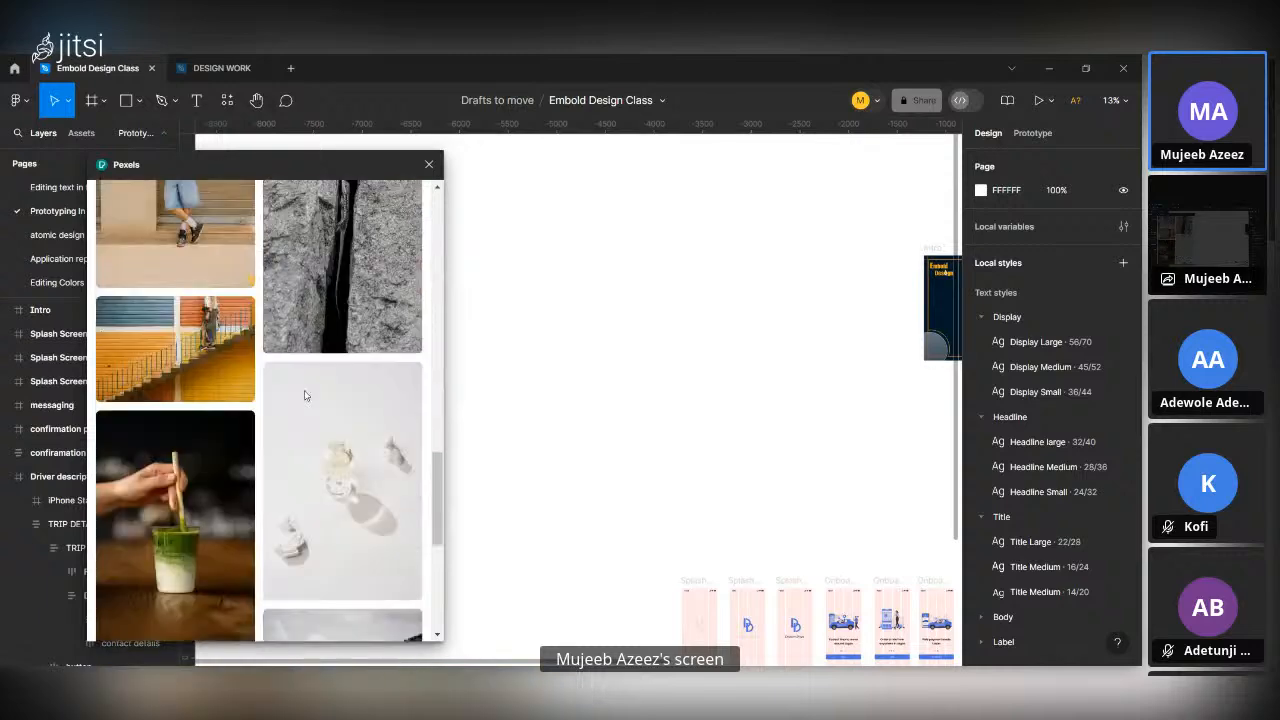
{"action": "scroll", "coordinate": [305, 395], "scroll_direction": "down", "scroll_amount": 5}
{"action": "scroll", "coordinate": [305, 395], "scroll_direction": "down", "scroll_amount": 5}
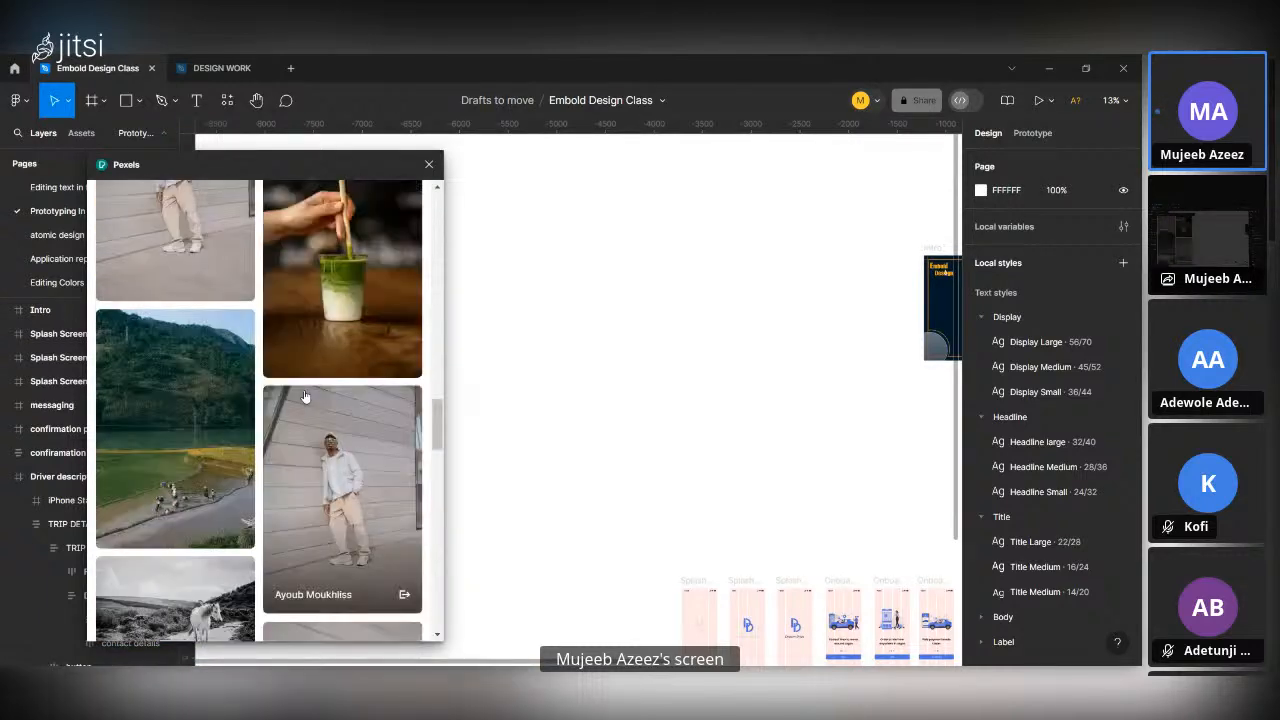
{"action": "scroll", "coordinate": [305, 395], "scroll_direction": "down", "scroll_amount": 4}
{"action": "scroll", "coordinate": [305, 397], "scroll_direction": "down", "scroll_amount": 10}
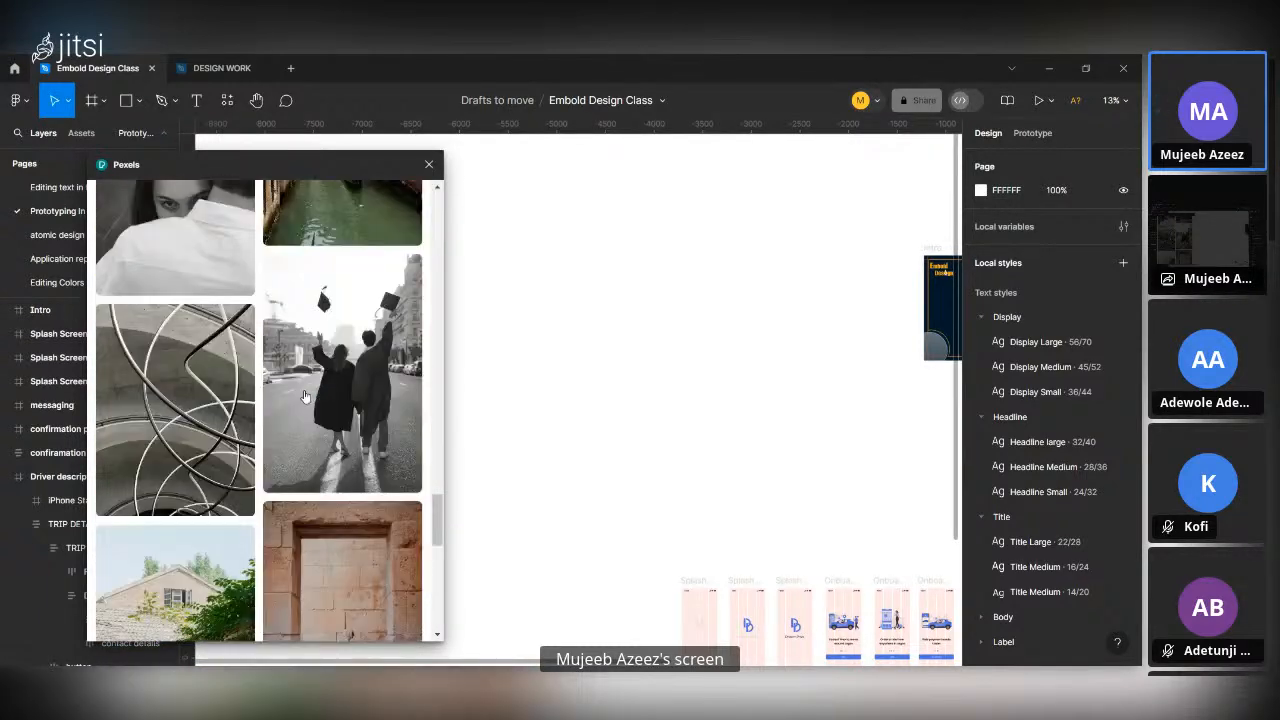
{"action": "scroll", "coordinate": [305, 397], "scroll_direction": "down", "scroll_amount": 10}
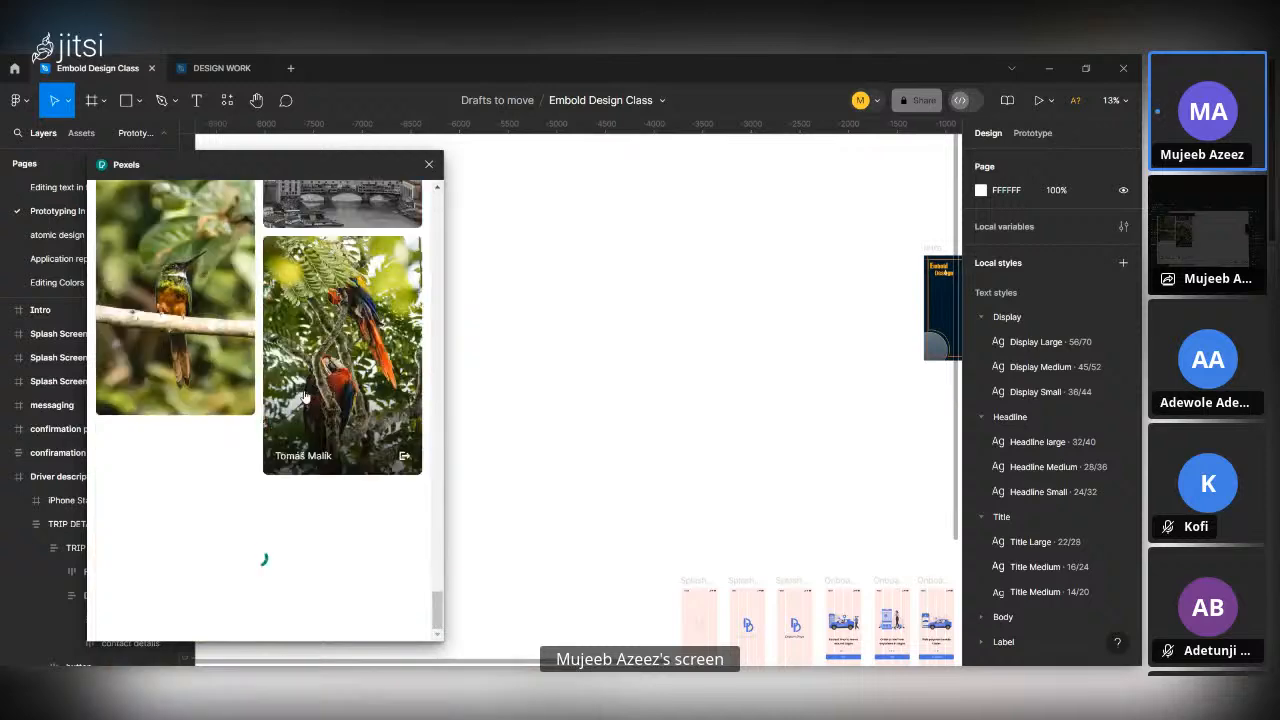
{"action": "scroll", "coordinate": [305, 397], "scroll_direction": "down", "scroll_amount": 10}
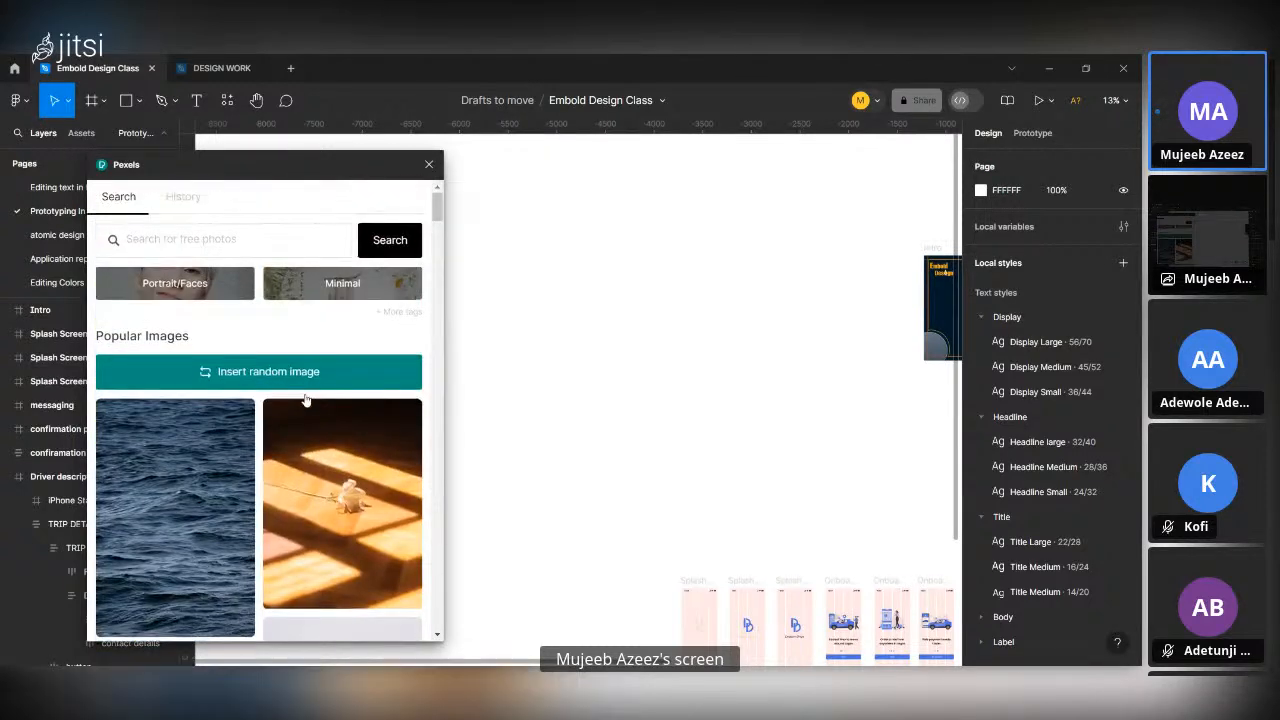
{"action": "scroll", "coordinate": [306, 400], "scroll_direction": "down", "scroll_amount": 15}
{"action": "scroll", "coordinate": [273, 372], "scroll_direction": "down", "scroll_amount": 20}
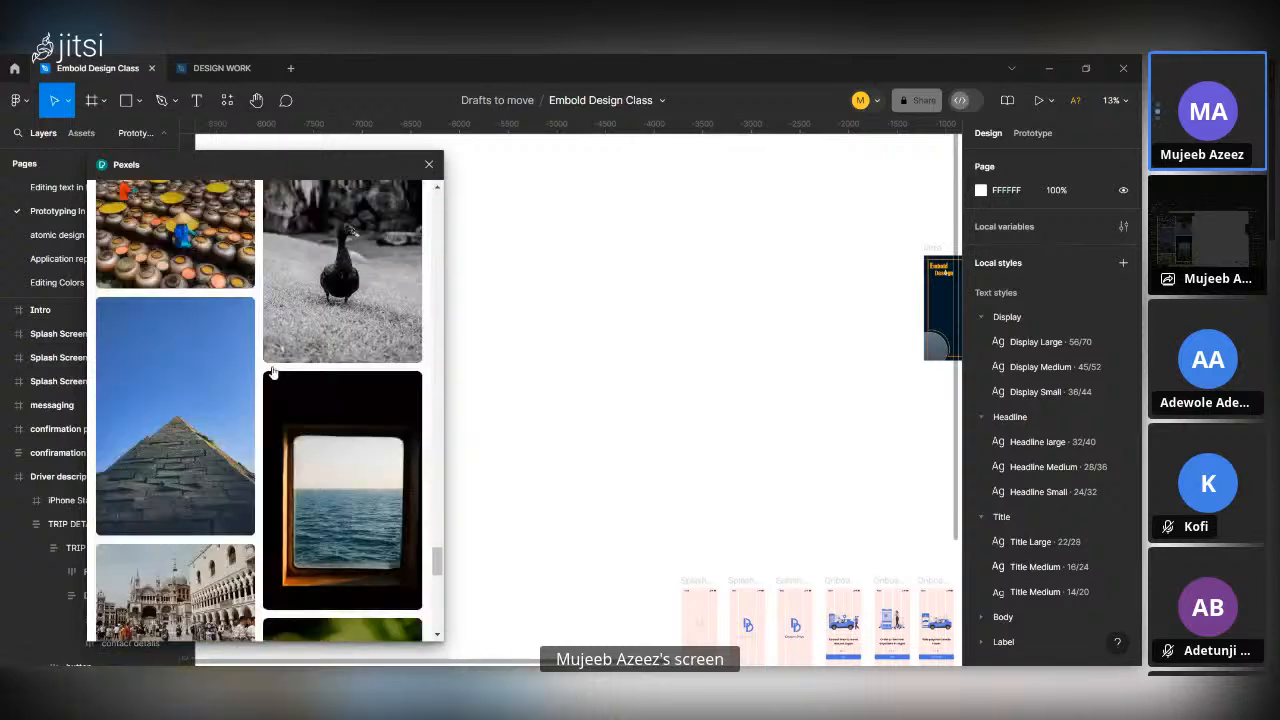
{"action": "scroll", "coordinate": [273, 372], "scroll_direction": "up", "scroll_amount": 18}
{"action": "scroll", "coordinate": [273, 372], "scroll_direction": "up", "scroll_amount": 10}
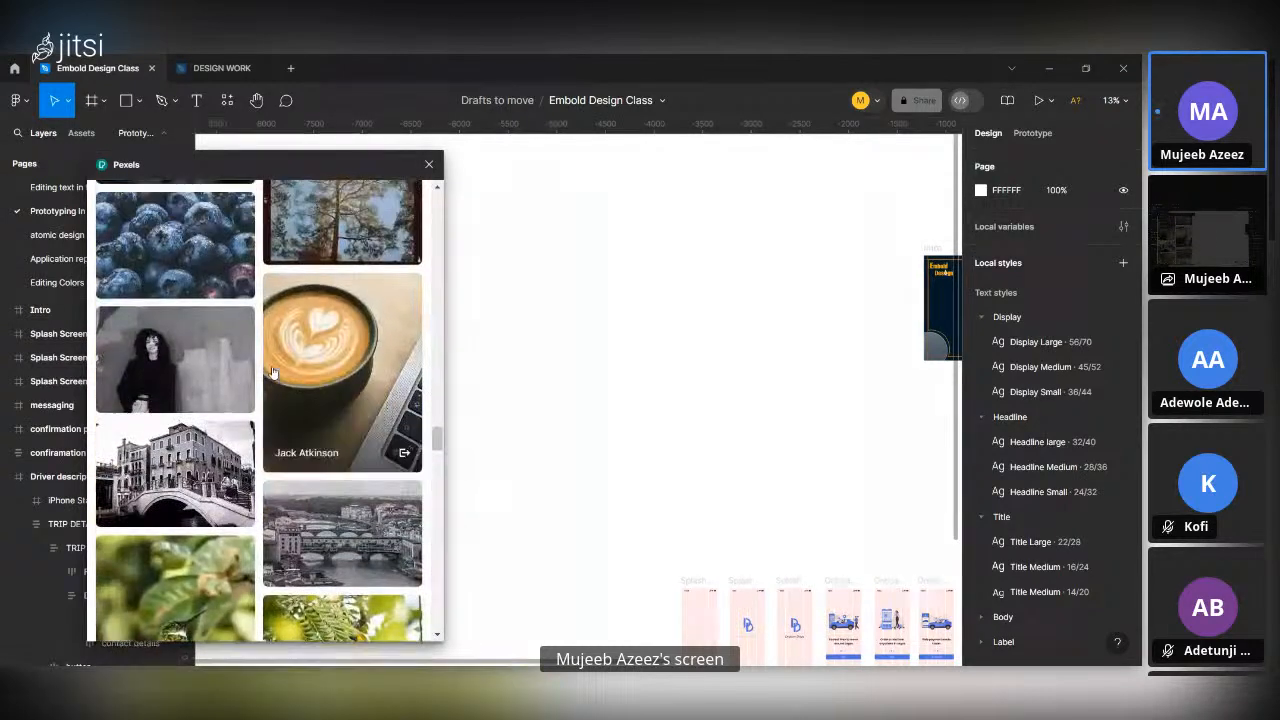
{"action": "left_click", "coordinate": [430, 166]}
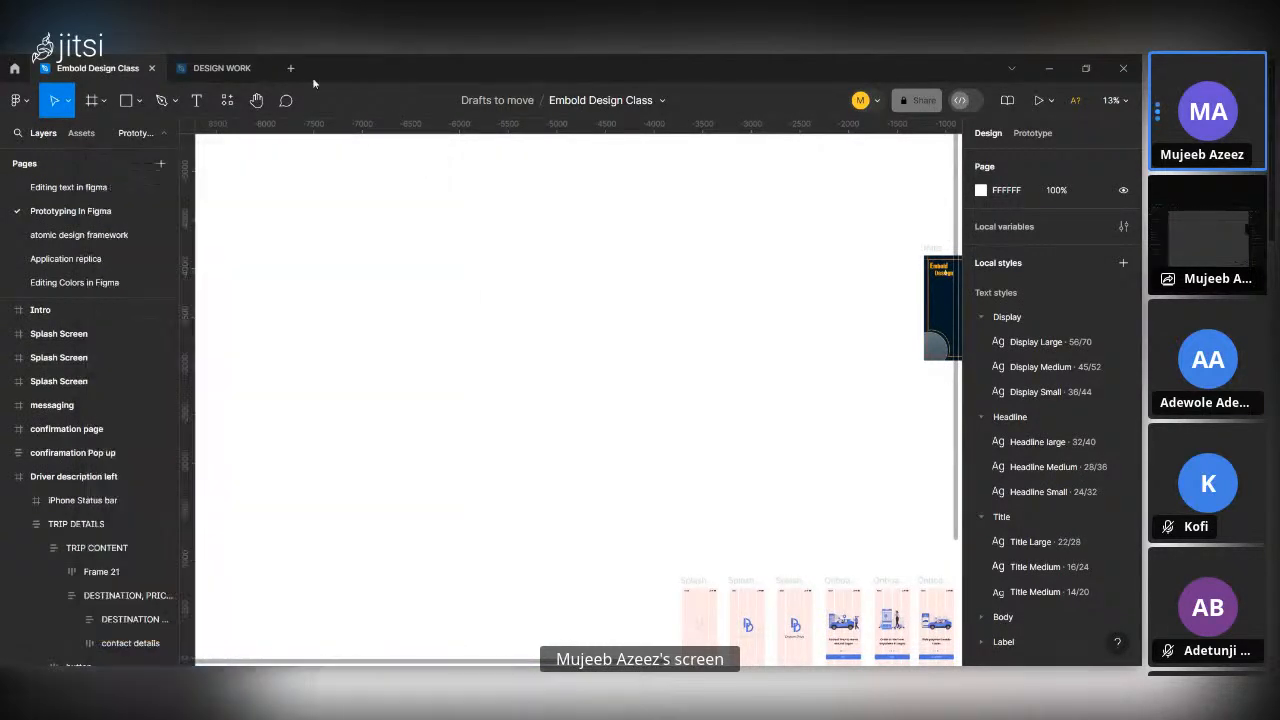
Search the plugins for "freepik" and run Photos by Freepik from the community results.
{"action": "left_click", "coordinate": [227, 103]}
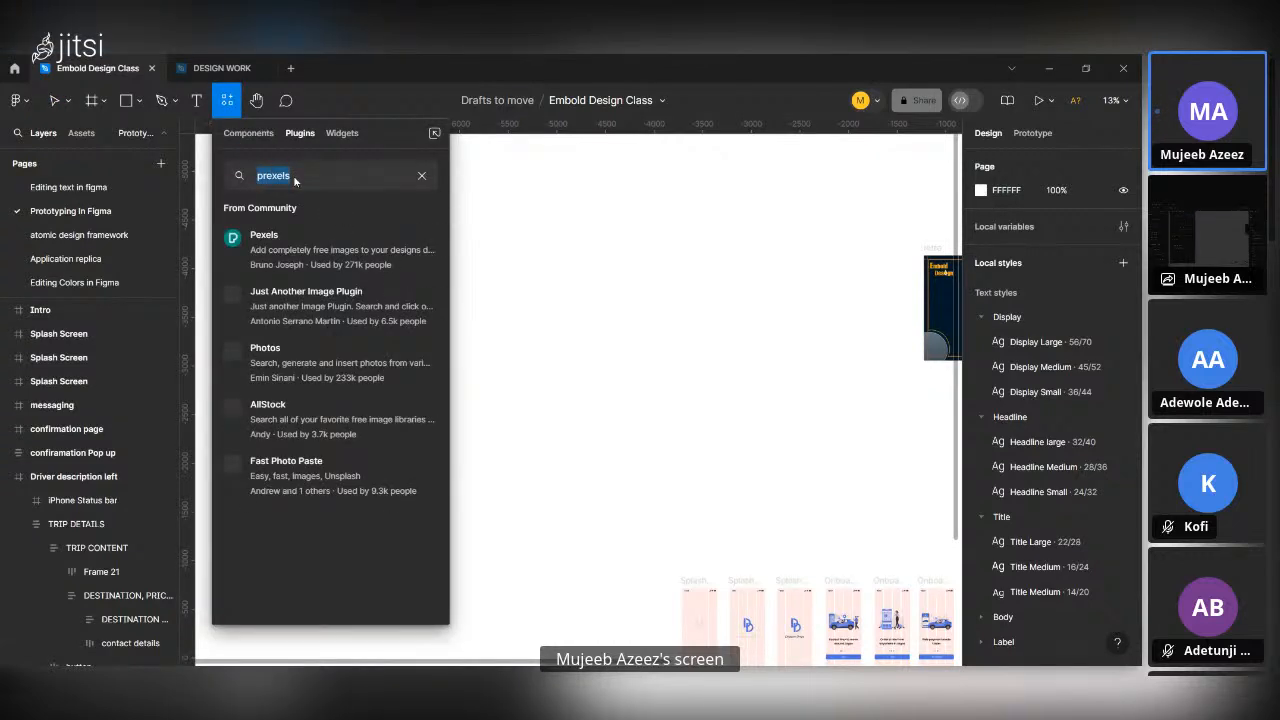
{"action": "type", "text": "freepi"}
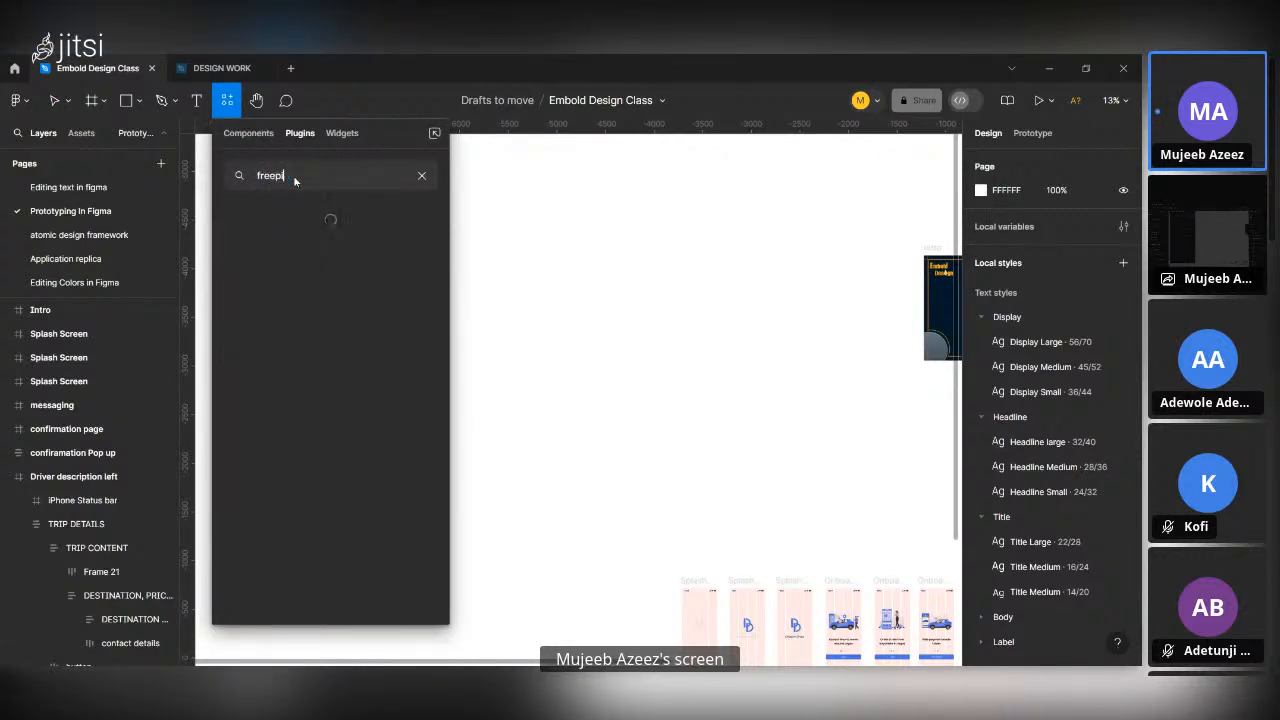
{"action": "type", "text": "k"}
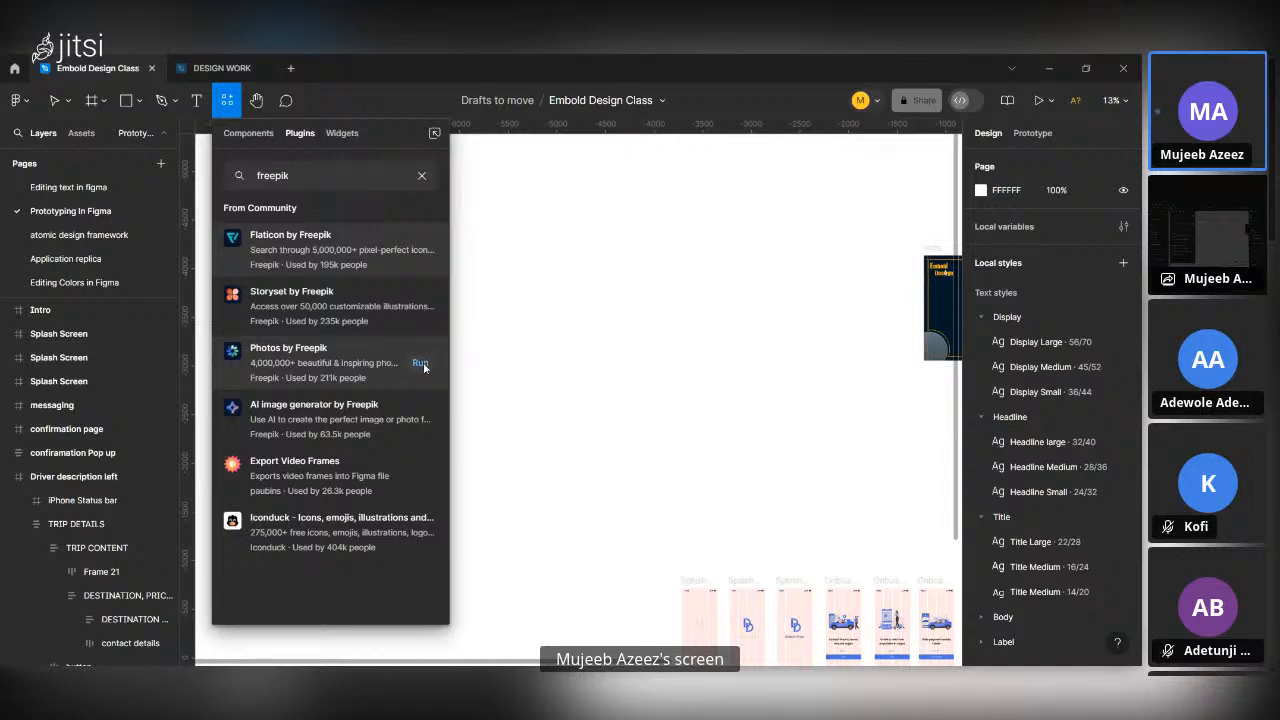
{"action": "left_click", "coordinate": [420, 363]}
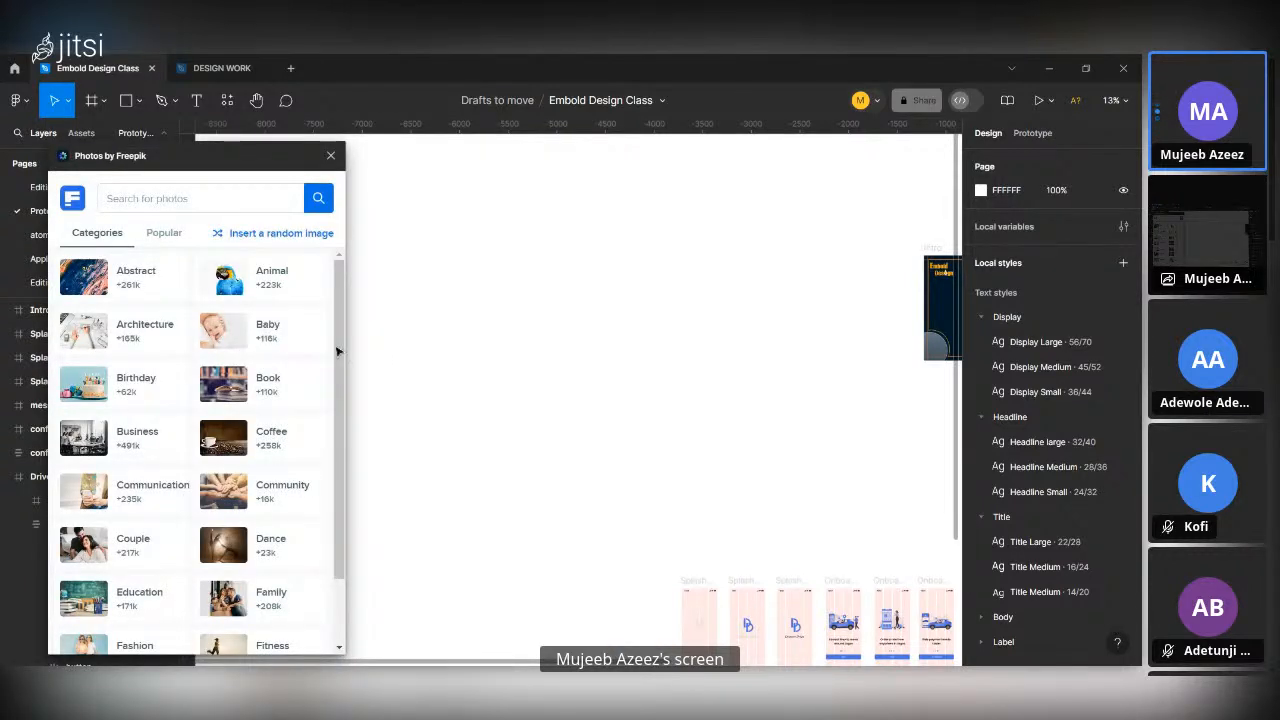
Browse the photo categories offered by Photos by Freepik.
{"action": "scroll", "coordinate": [194, 398], "scroll_direction": "down", "scroll_amount": 2}
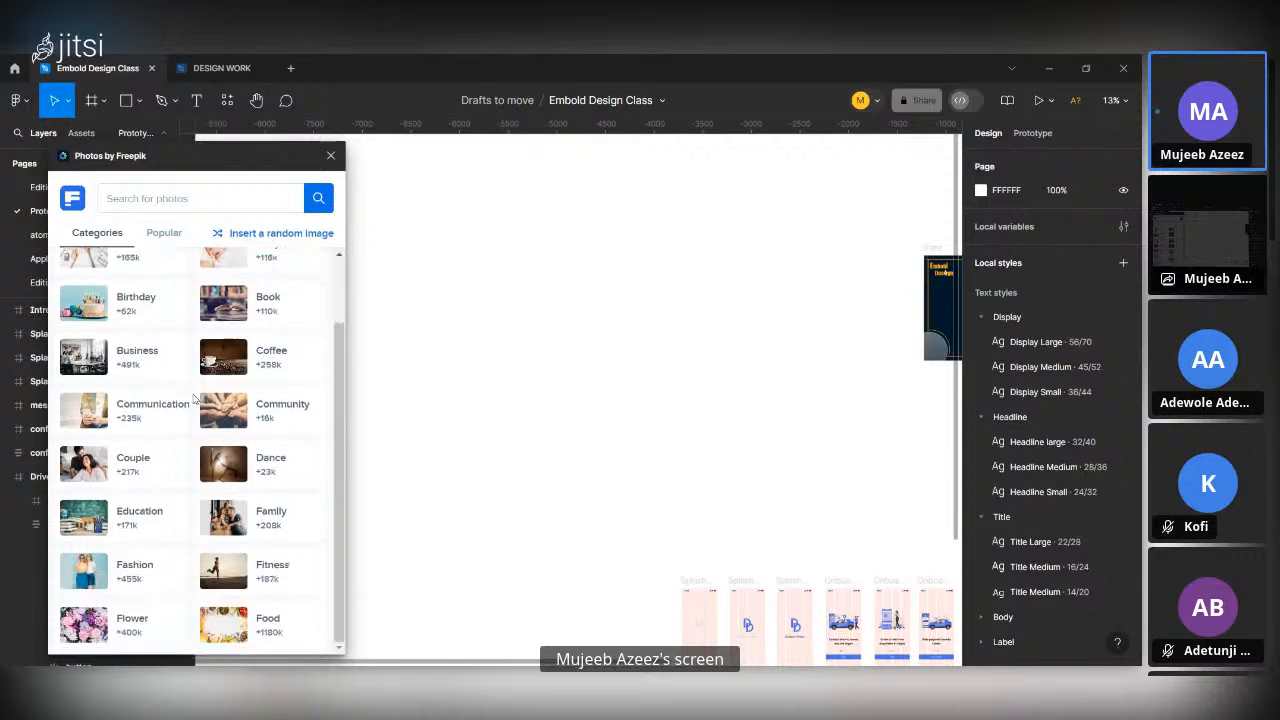
{"action": "scroll", "coordinate": [194, 398], "scroll_direction": "up", "scroll_amount": 2}
{"action": "scroll", "coordinate": [193, 360], "scroll_direction": "down", "scroll_amount": 2}
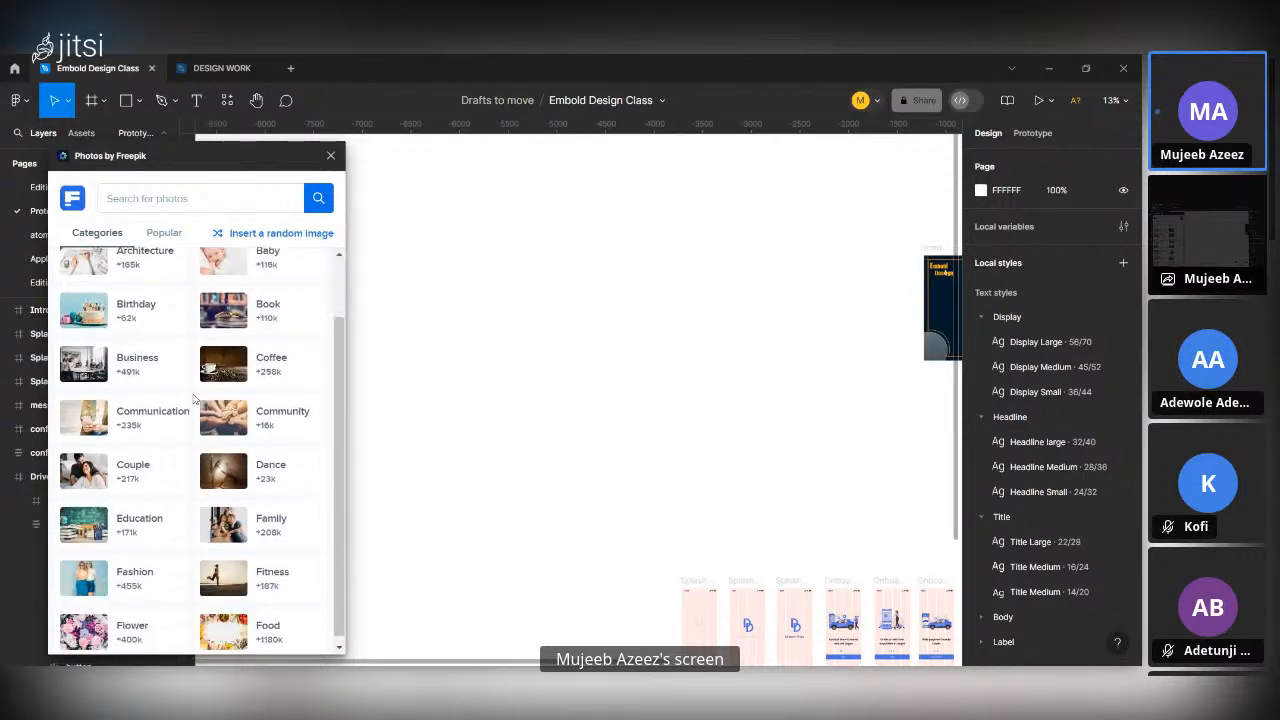
{"action": "scroll", "coordinate": [218, 460], "scroll_direction": "up", "scroll_amount": 2}
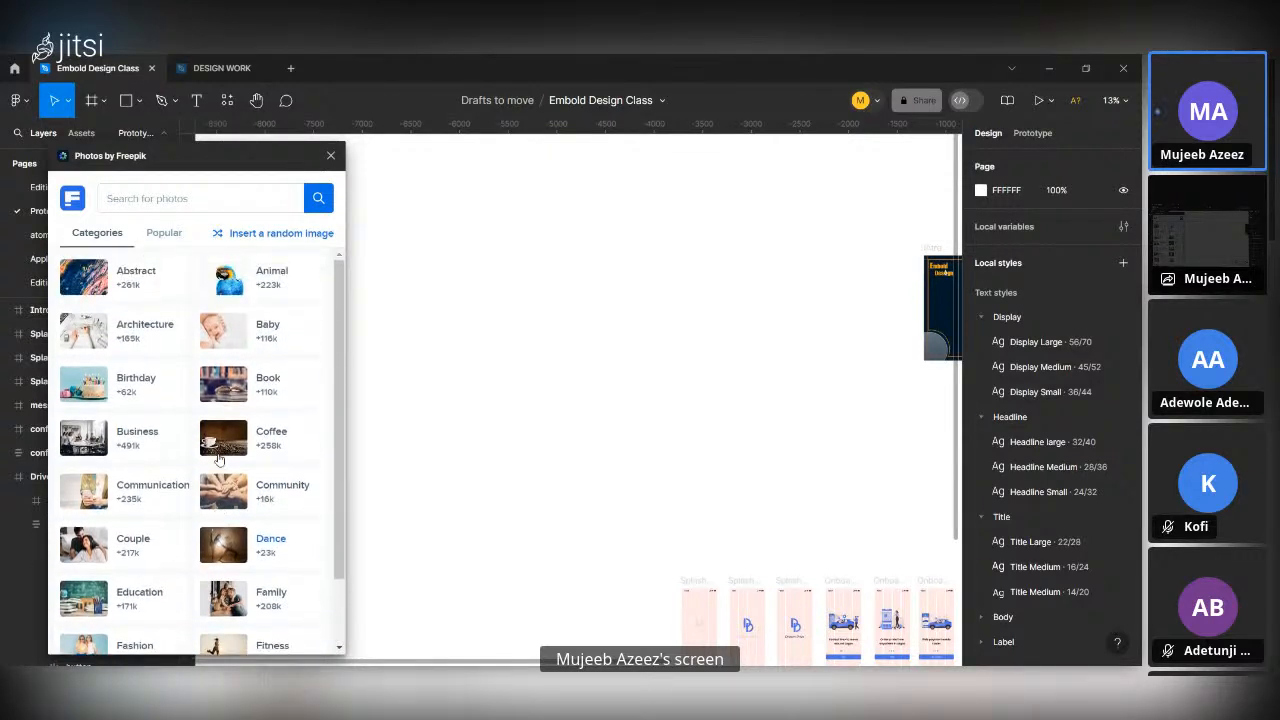
Insert the purple mountain artwork from the popular Freepik photos and move it to X -6866, Y -4424, above the phone frames.
{"action": "left_click", "coordinate": [152, 236]}
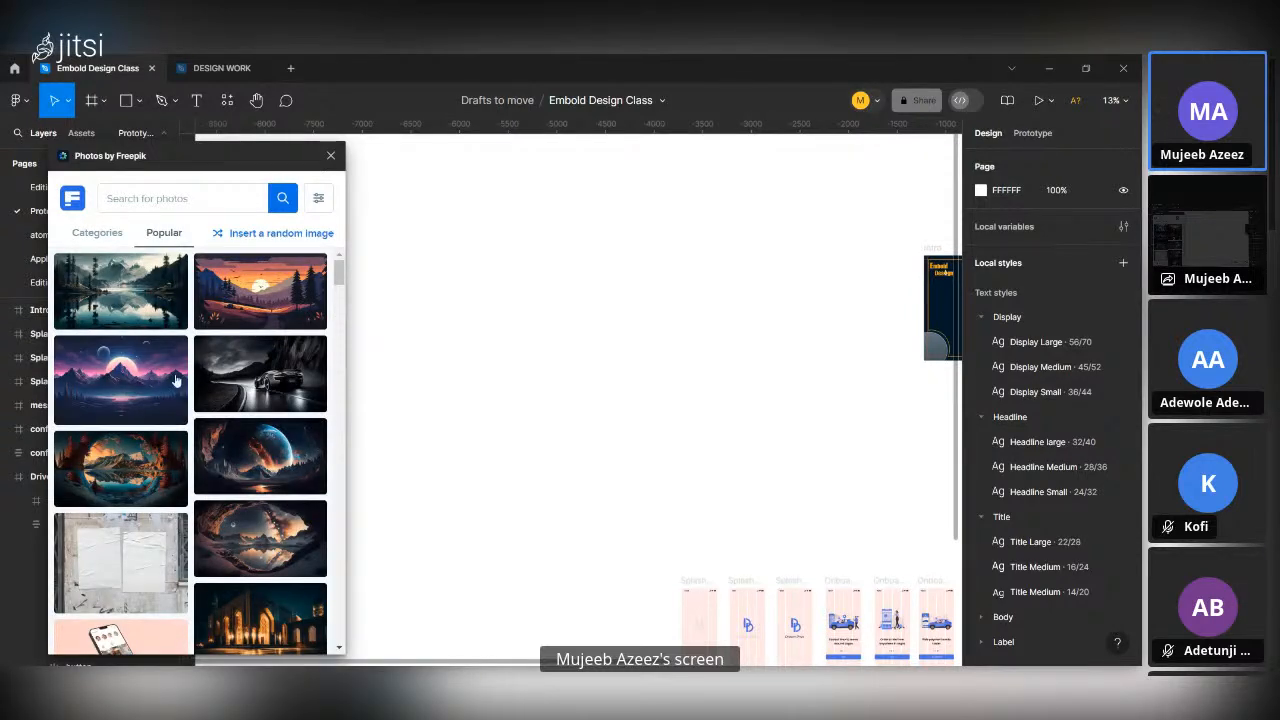
{"action": "scroll", "coordinate": [218, 456], "scroll_direction": "down", "scroll_amount": 3}
{"action": "scroll", "coordinate": [200, 458], "scroll_direction": "up", "scroll_amount": 5}
{"action": "left_click", "coordinate": [133, 381]}
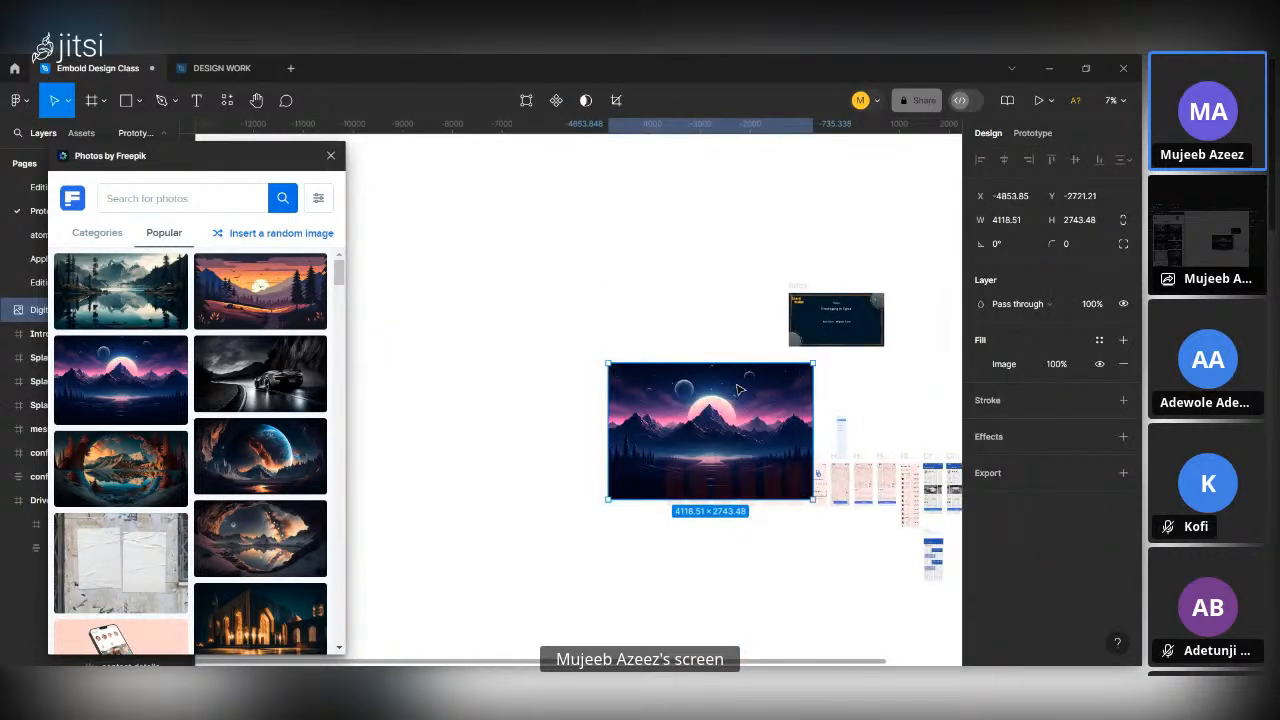
{"action": "left_click_drag", "start_coordinate": [738, 390], "coordinate": [638, 306]}
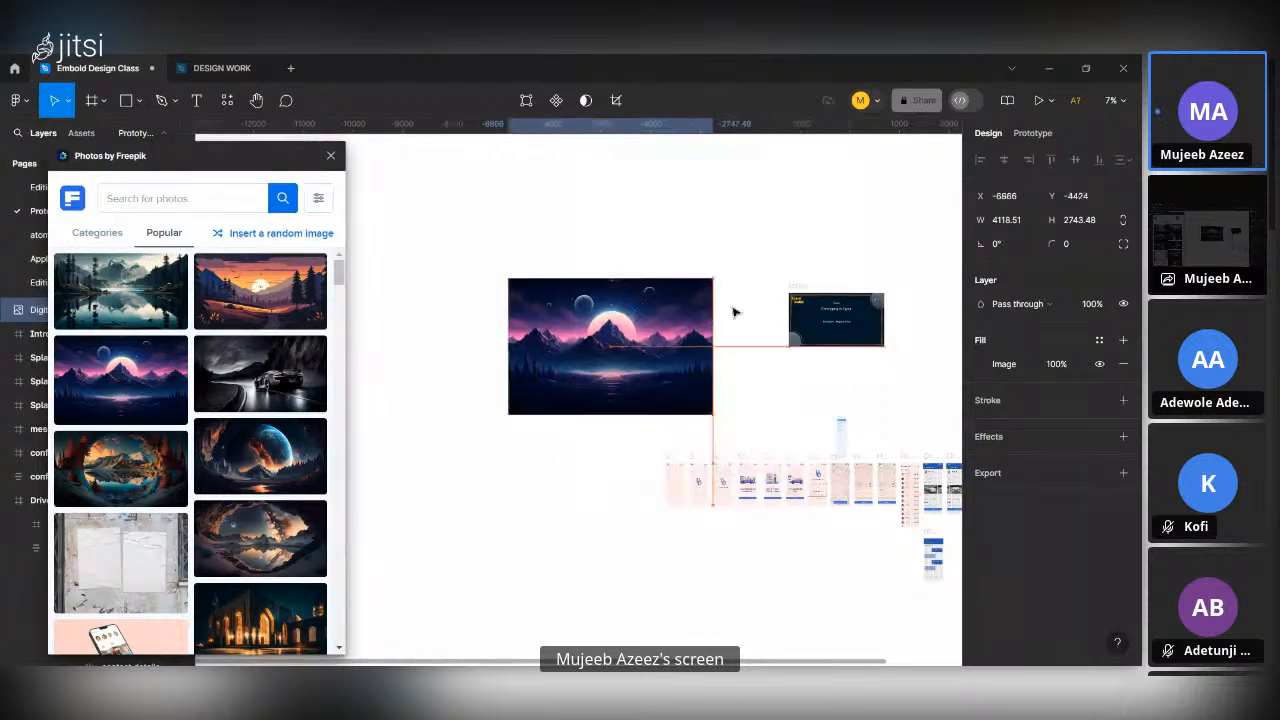
Add an export setting to the mountain image and export it as PNG at 2x.
{"action": "left_click", "coordinate": [990, 473]}
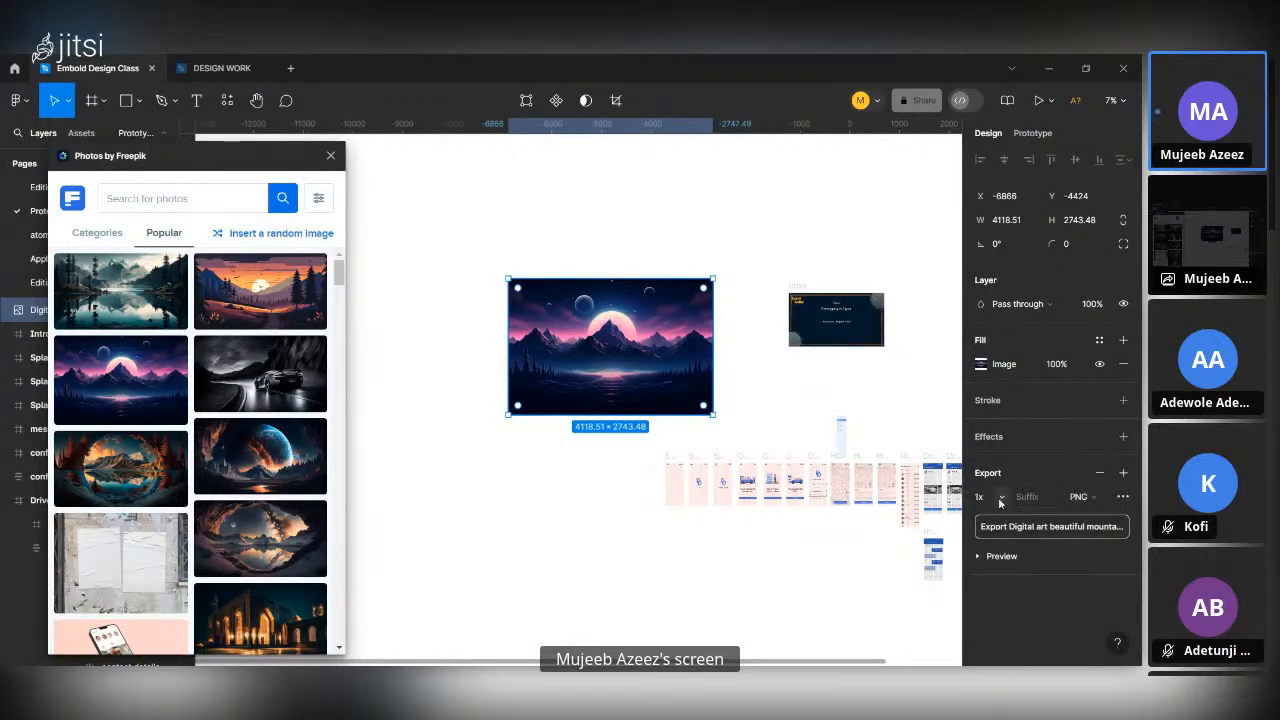
{"action": "left_click", "coordinate": [1000, 497]}
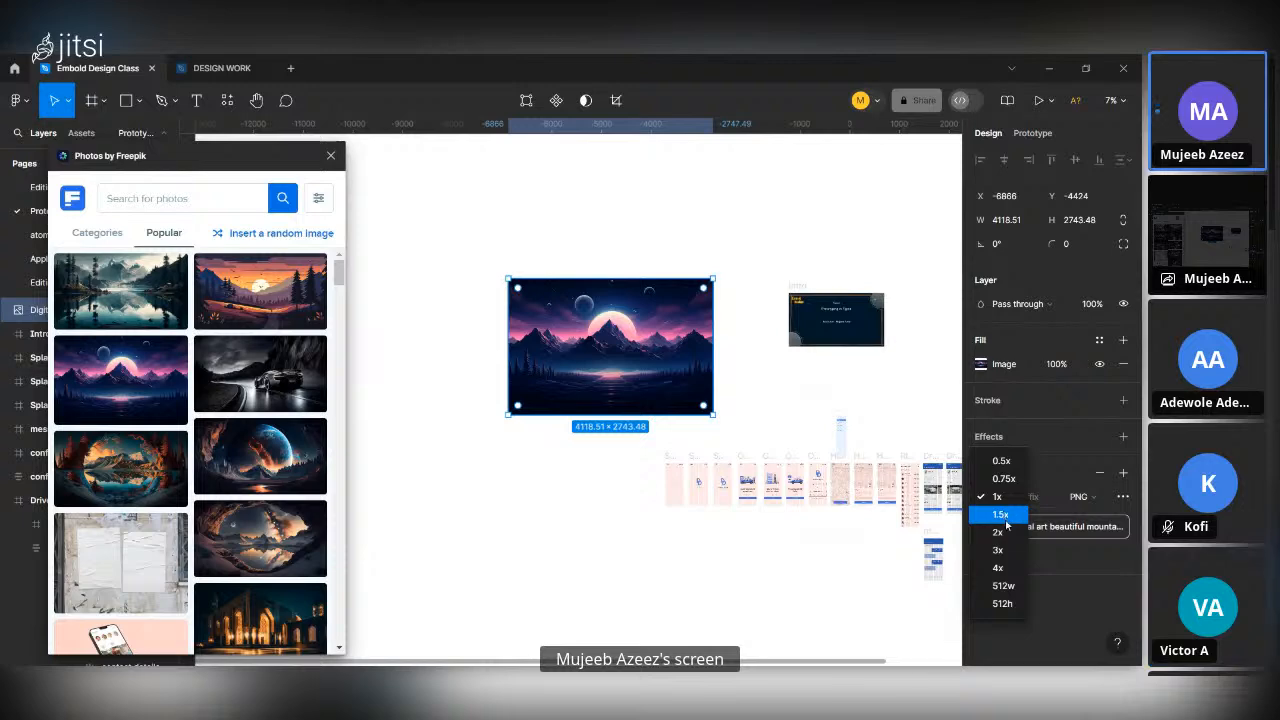
{"action": "left_click", "coordinate": [999, 531]}
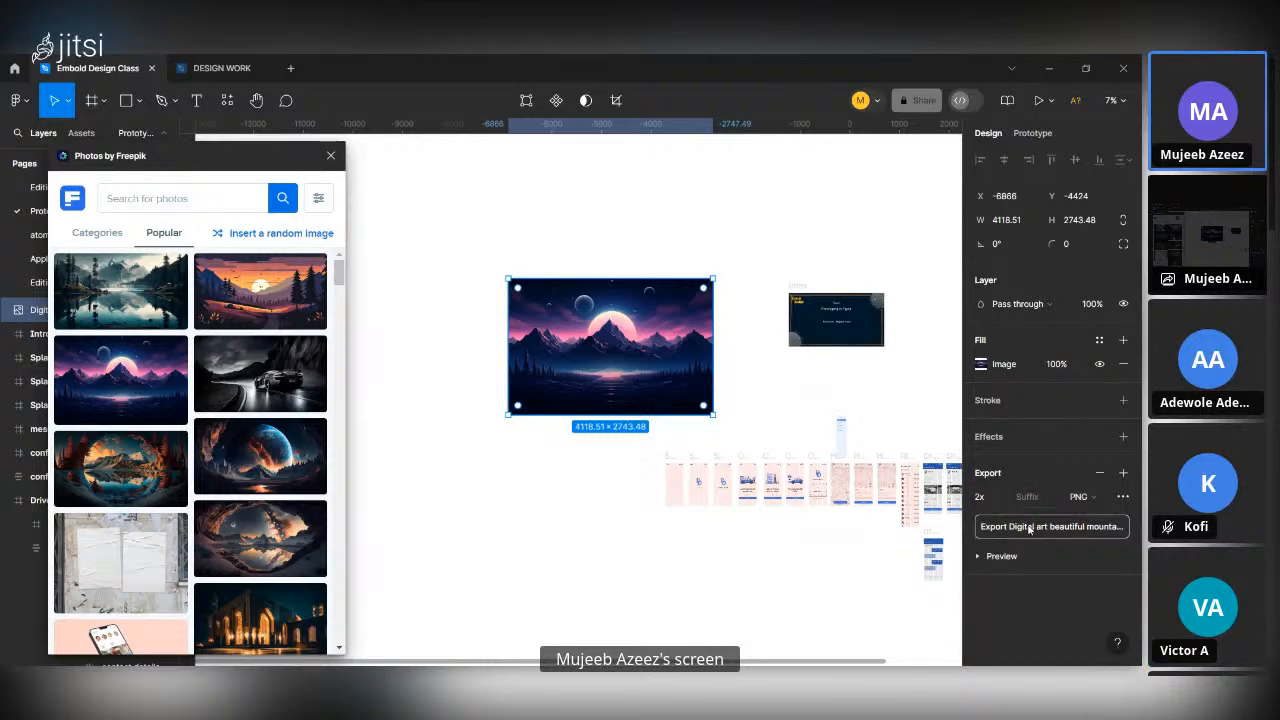
{"action": "left_click", "coordinate": [1030, 527]}
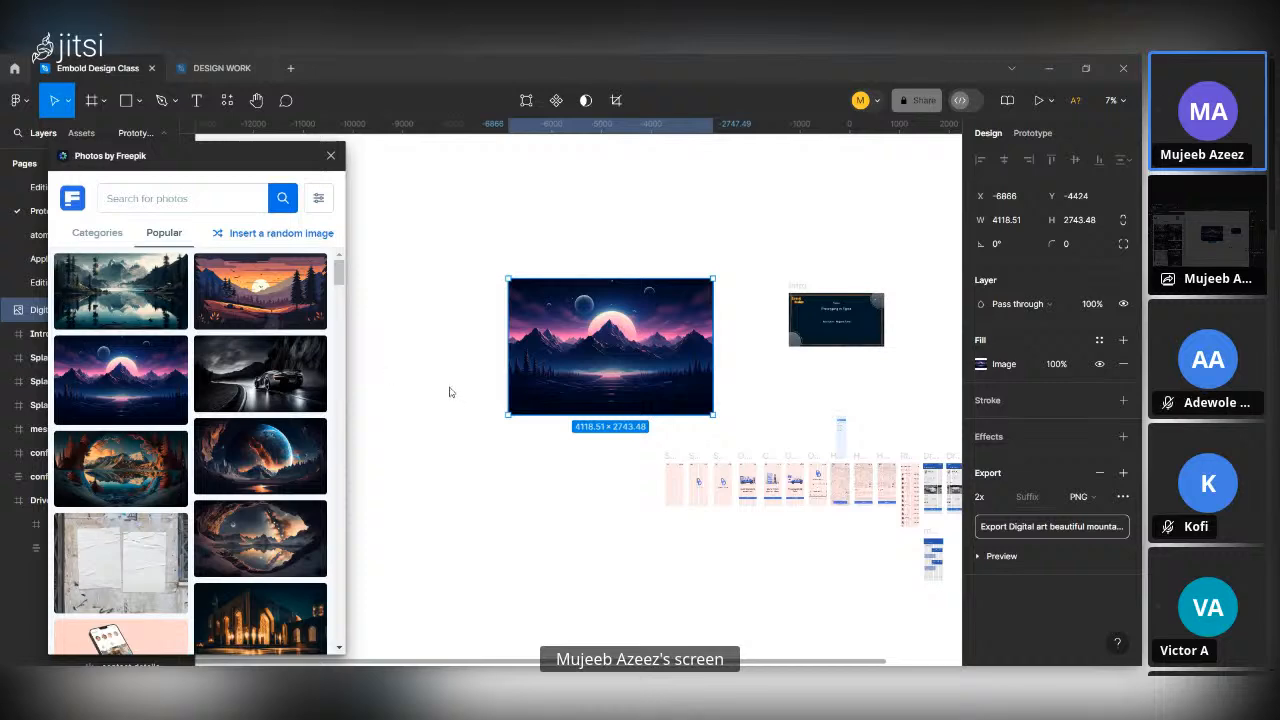
Close the Photos by Freepik plugin and delete the mountain image from the canvas.
{"action": "left_click", "coordinate": [332, 157]}
{"action": "key", "text": "Delete"}
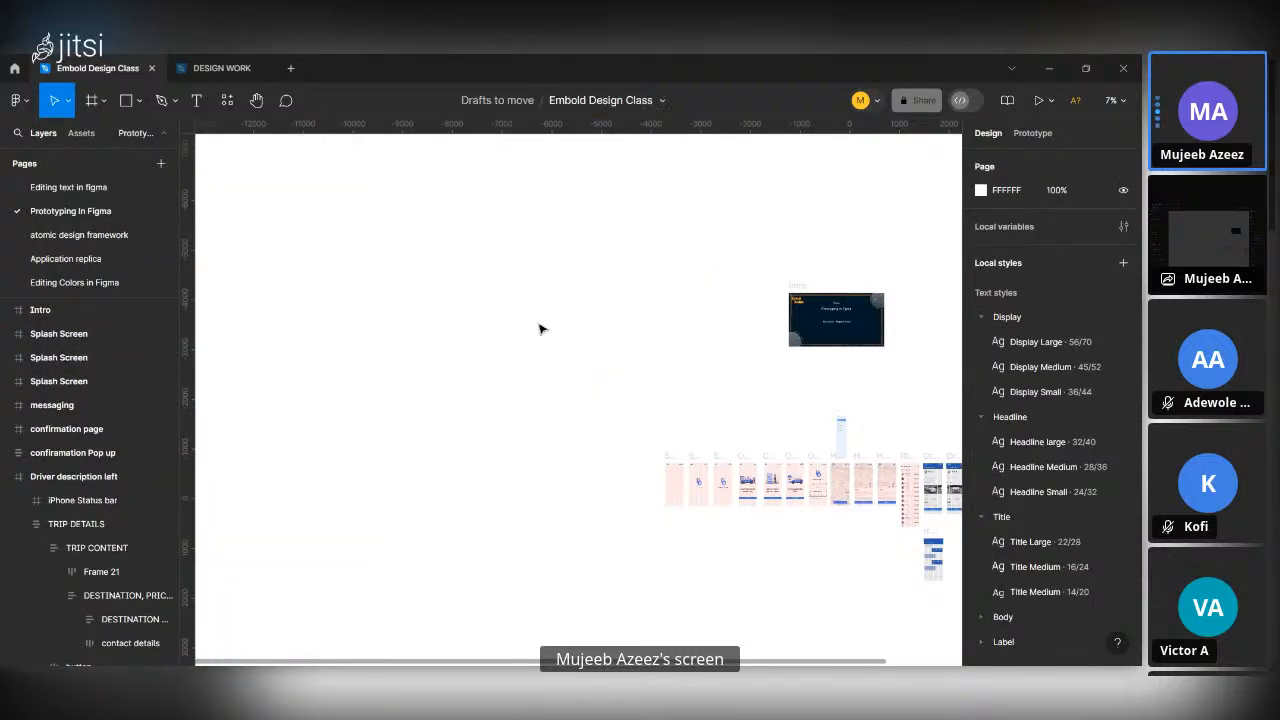
{"action": "scroll", "coordinate": [540, 330], "scroll_direction": "up", "scroll_amount": 3}
{"action": "scroll", "coordinate": [540, 330], "scroll_direction": "down", "scroll_amount": 3}
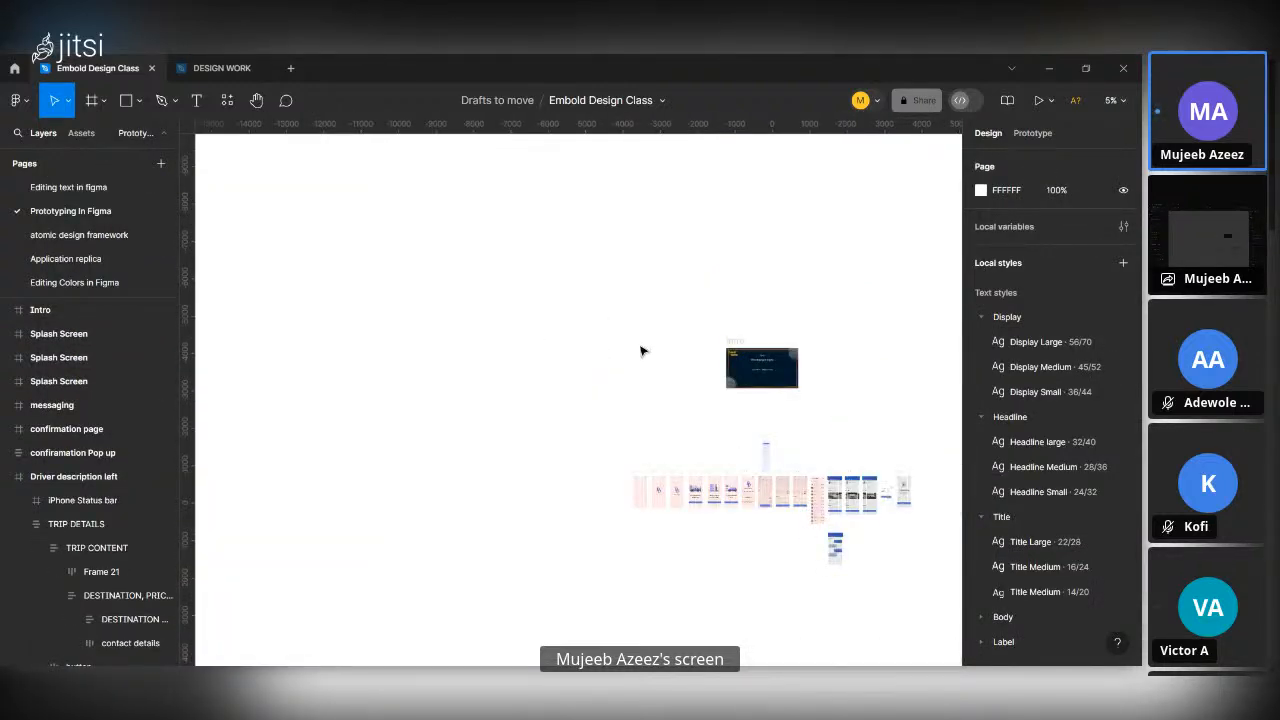
{"action": "scroll", "coordinate": [640, 350], "scroll_direction": "up", "scroll_amount": 2}
{"action": "scroll", "coordinate": [606, 350], "scroll_direction": "up", "scroll_amount": 3}
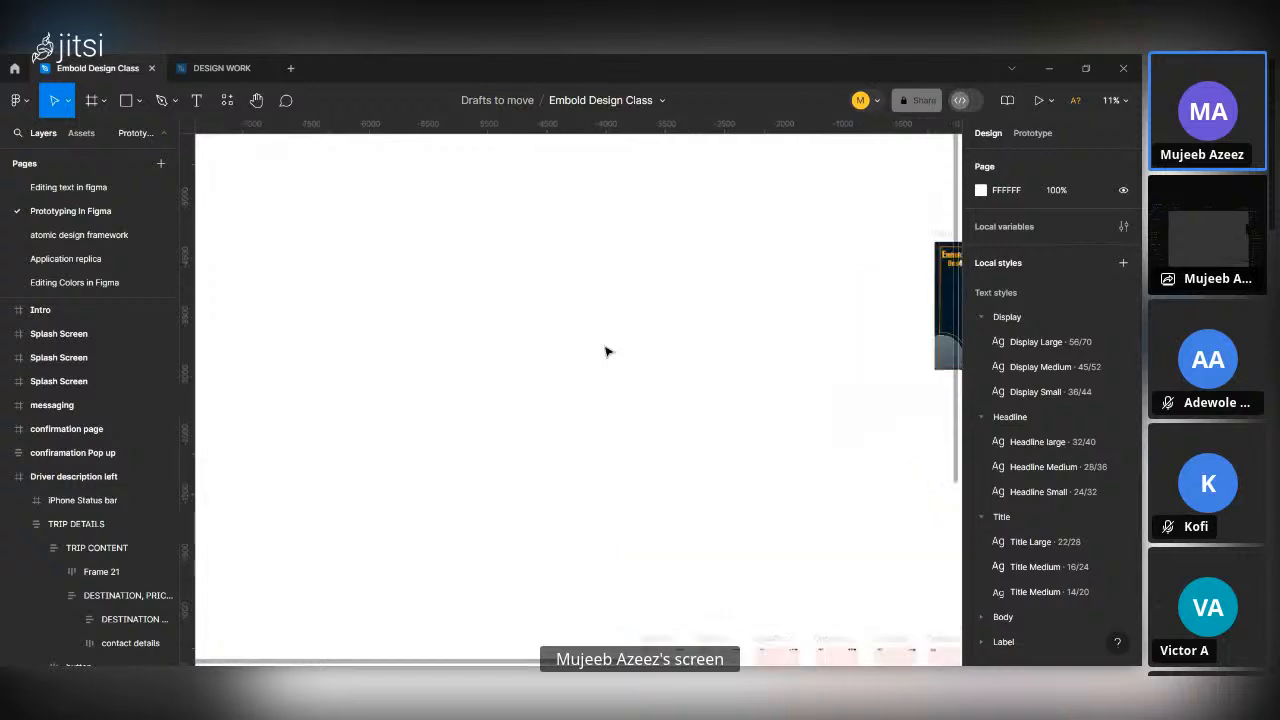
{"action": "scroll", "coordinate": [606, 350], "scroll_direction": "up", "scroll_amount": 2}
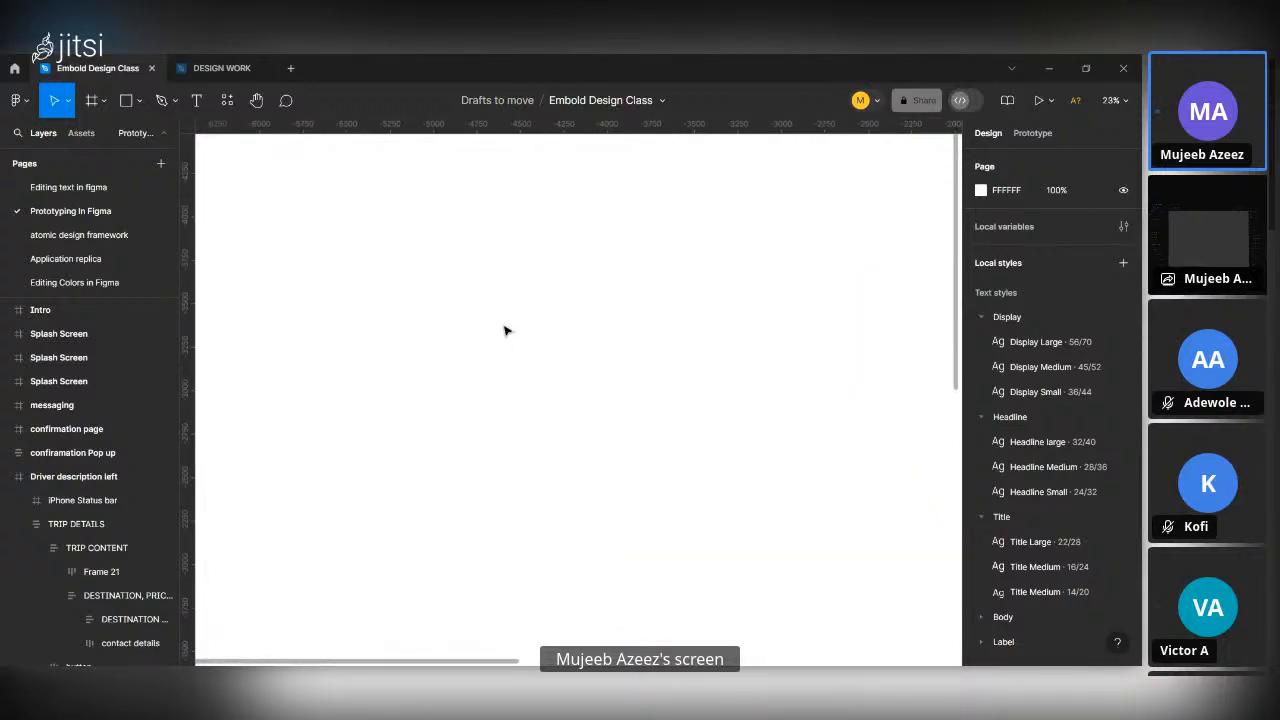
Run the Storyset by Freepik plugin from the freepik results and browse its default illustrations.
{"action": "left_click", "coordinate": [228, 101]}
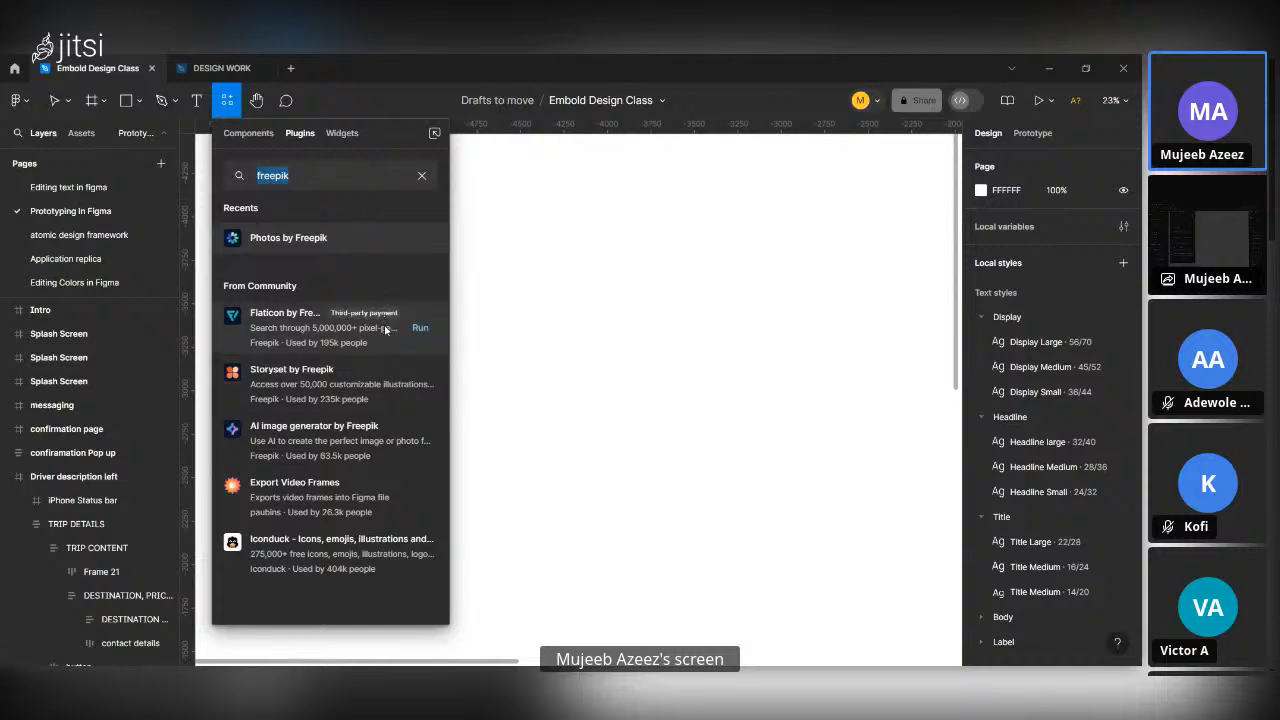
{"action": "left_click", "coordinate": [420, 385]}
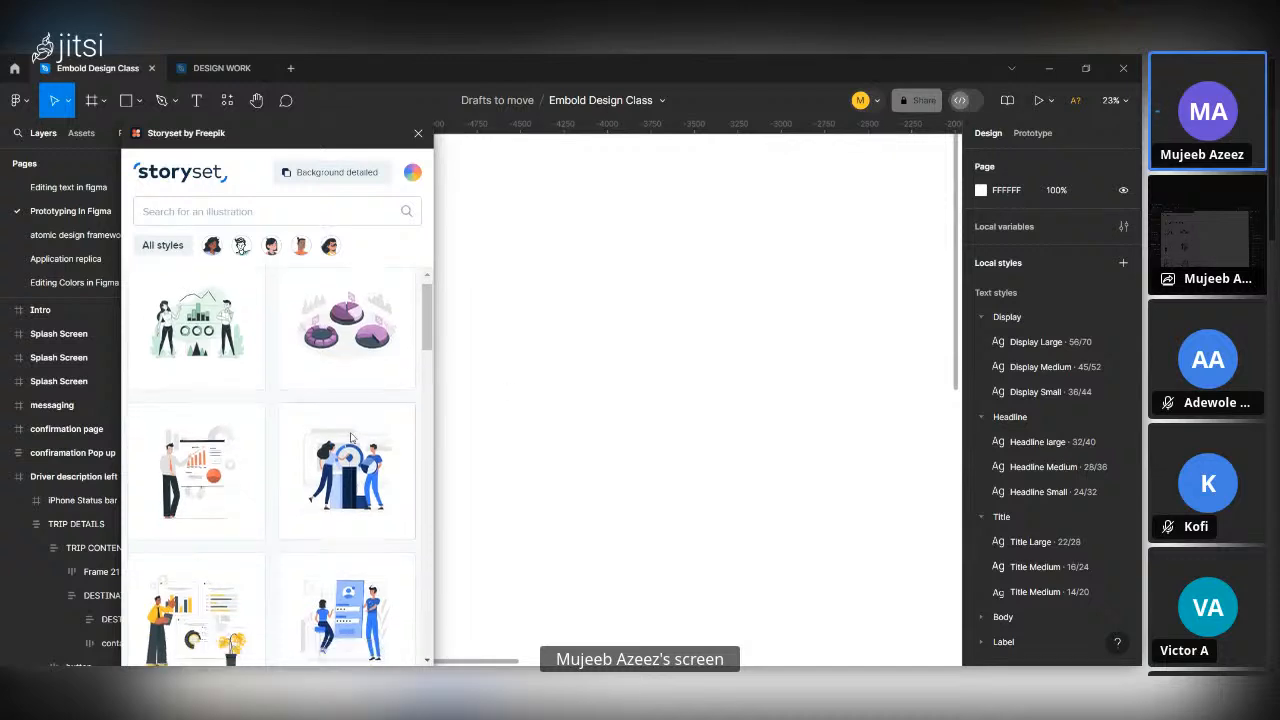
{"action": "scroll", "coordinate": [351, 440], "scroll_direction": "down", "scroll_amount": 5}
{"action": "scroll", "coordinate": [351, 440], "scroll_direction": "up", "scroll_amount": 5}
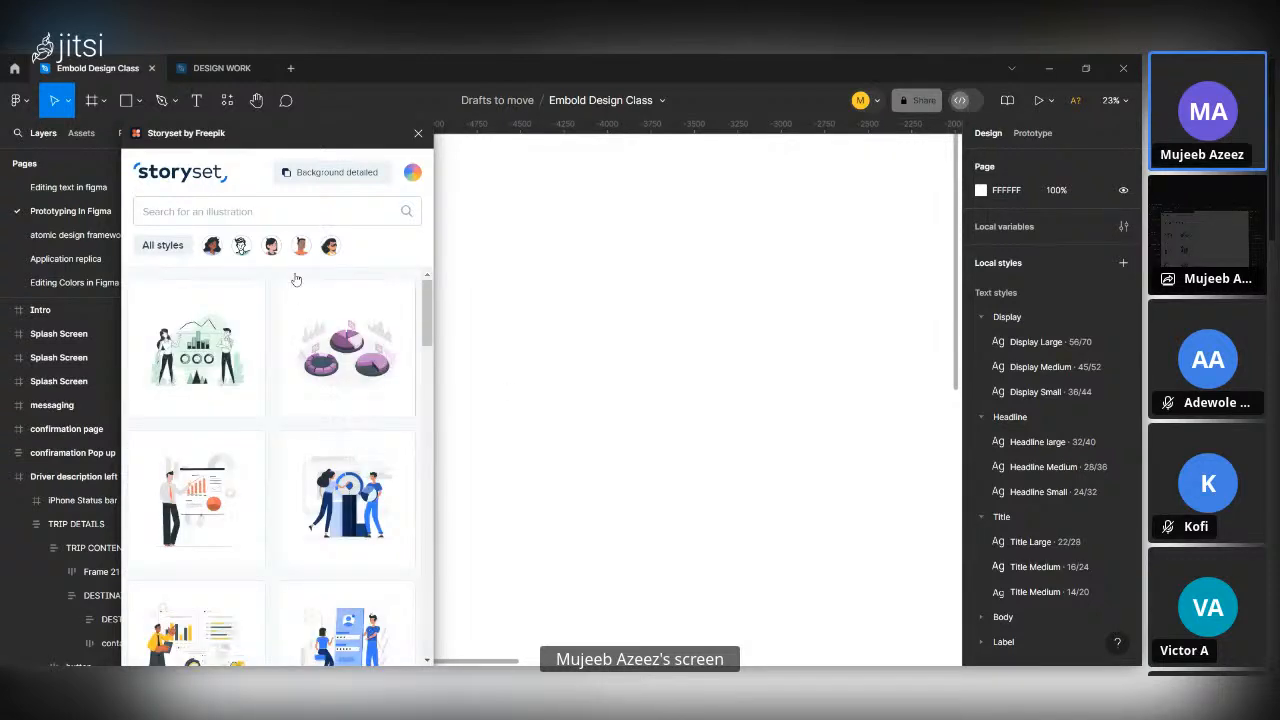
Search Storyset for "driving" and look through the matching car illustrations.
{"action": "left_click", "coordinate": [253, 208]}
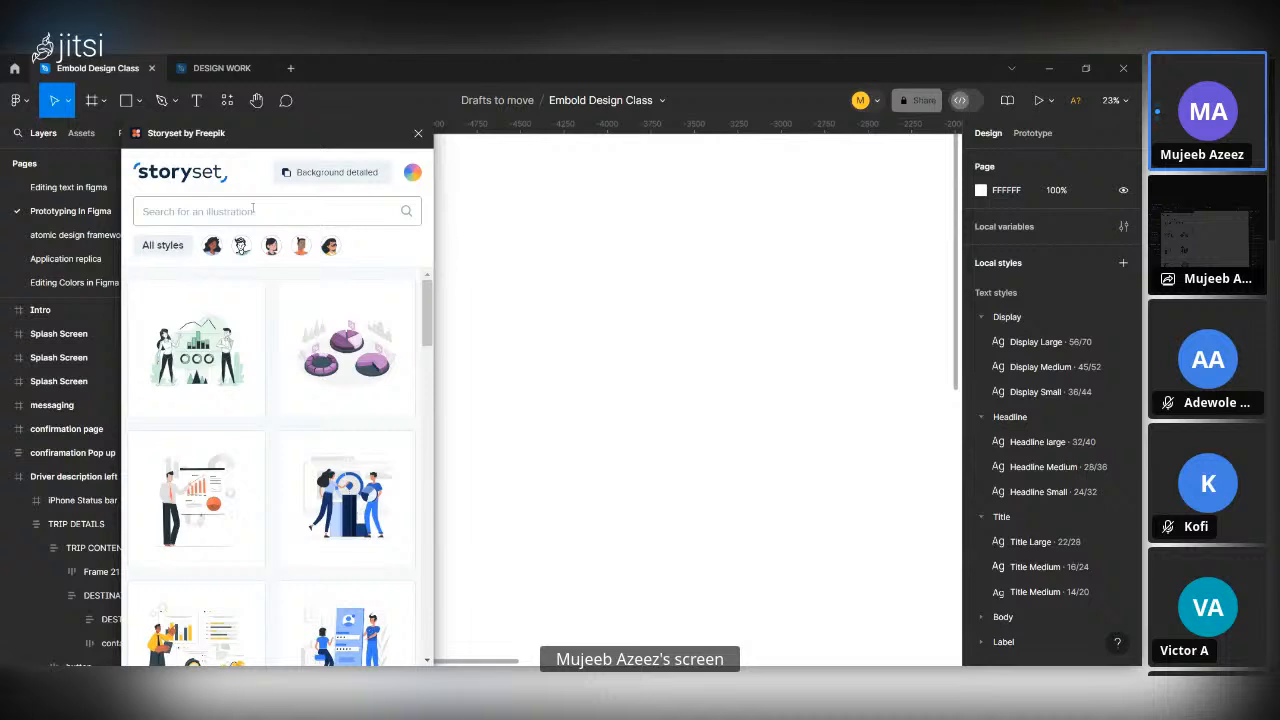
{"action": "type", "text": "criving"}
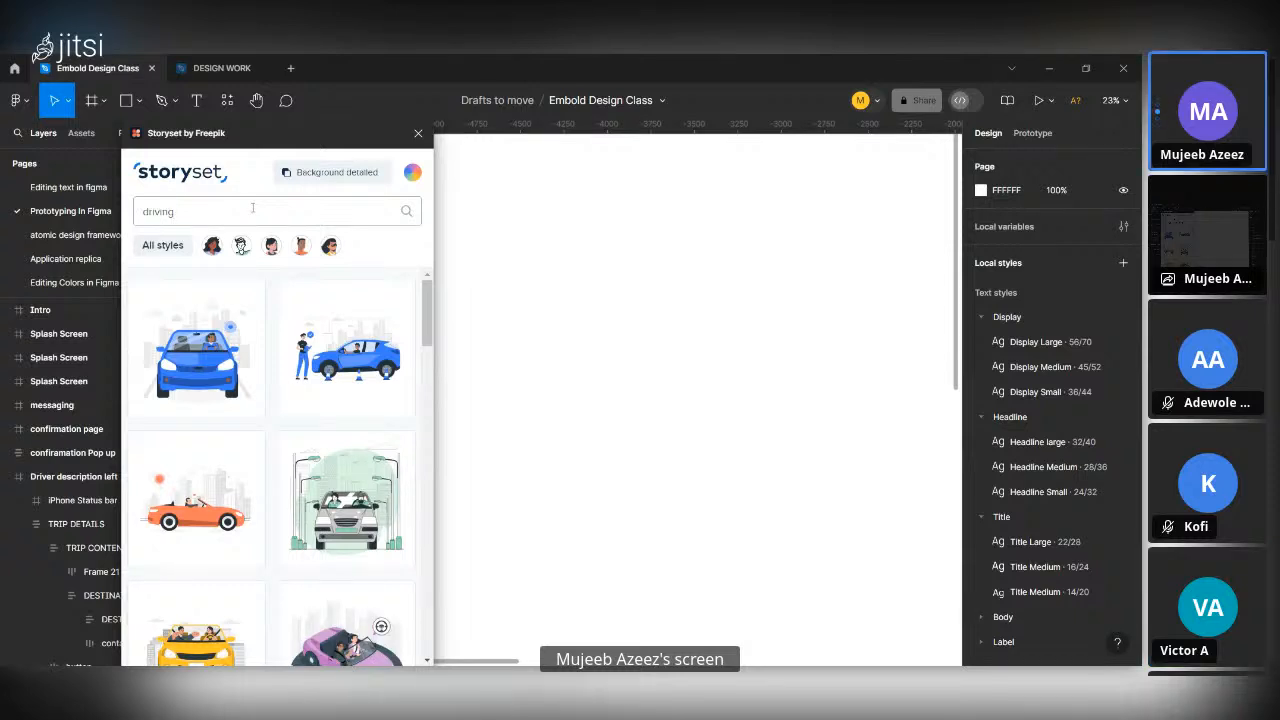
{"action": "scroll", "coordinate": [277, 465], "scroll_direction": "down", "scroll_amount": 5}
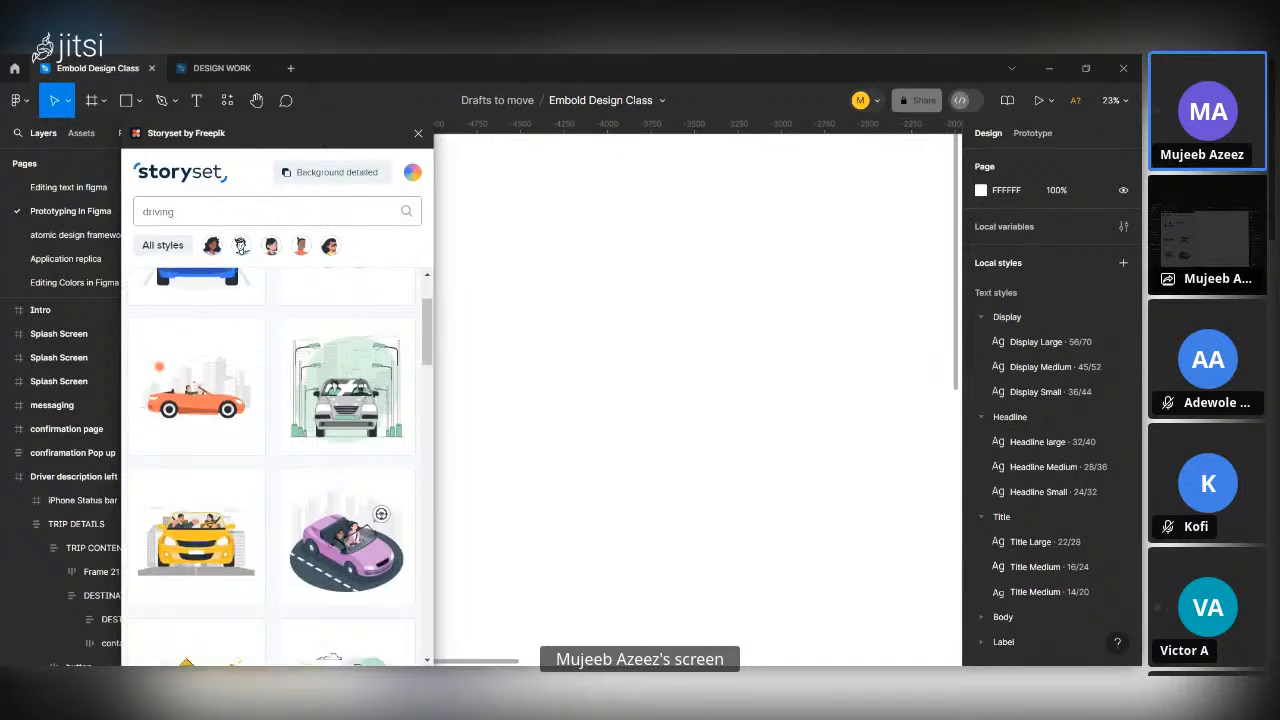
{"action": "scroll", "coordinate": [277, 465], "scroll_direction": "down", "scroll_amount": 3}
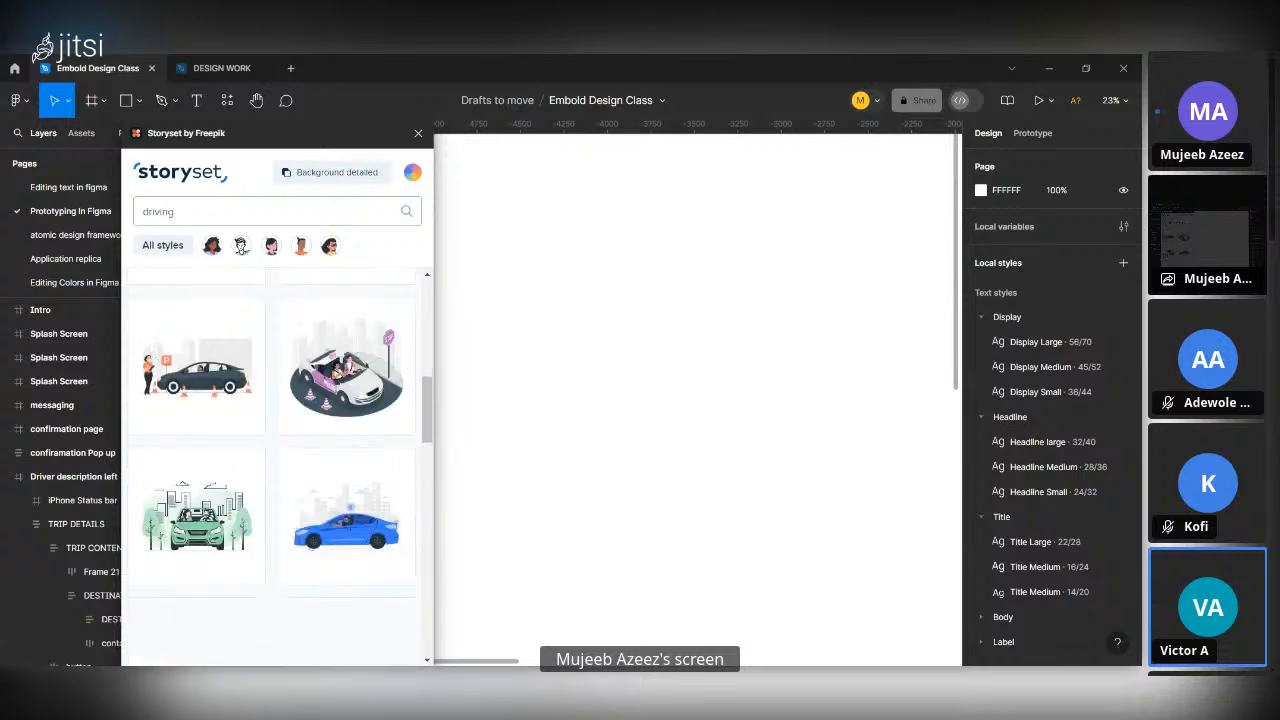
{"action": "scroll", "coordinate": [277, 465], "scroll_direction": "up", "scroll_amount": 8}
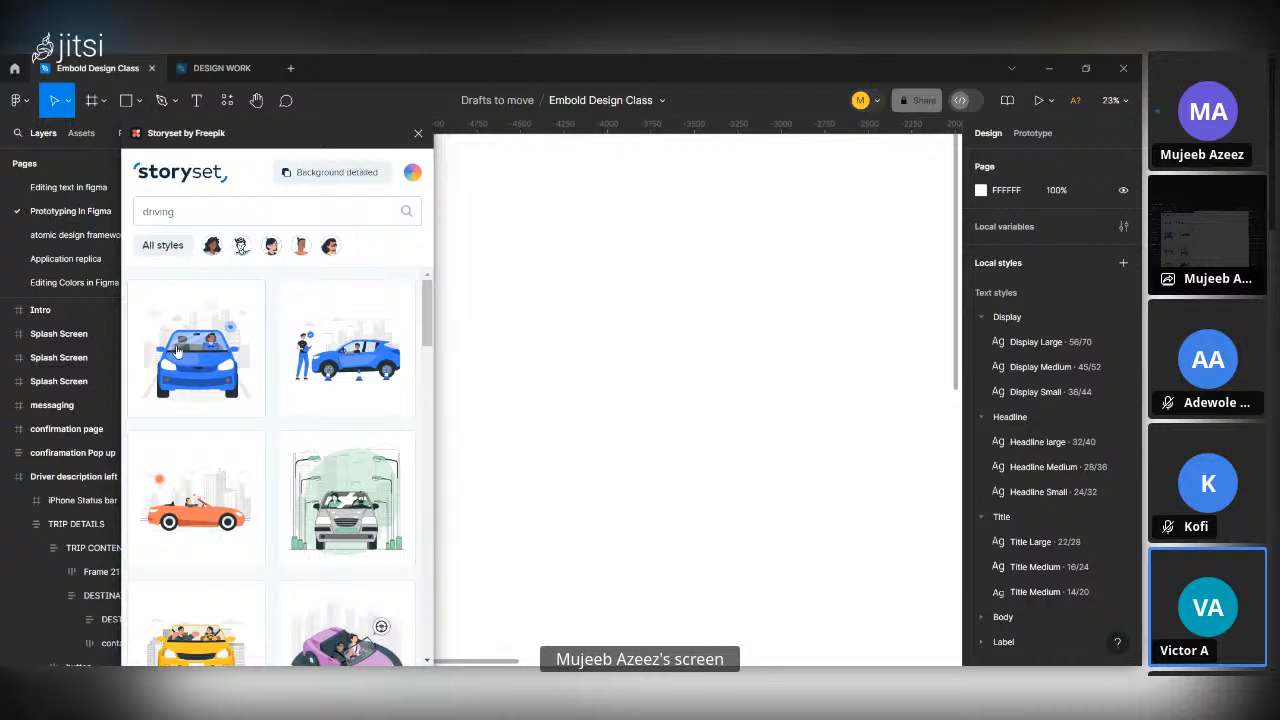
Insert the front-view blue car illustration from the "driving" results onto the canvas.
{"action": "left_click", "coordinate": [177, 349]}
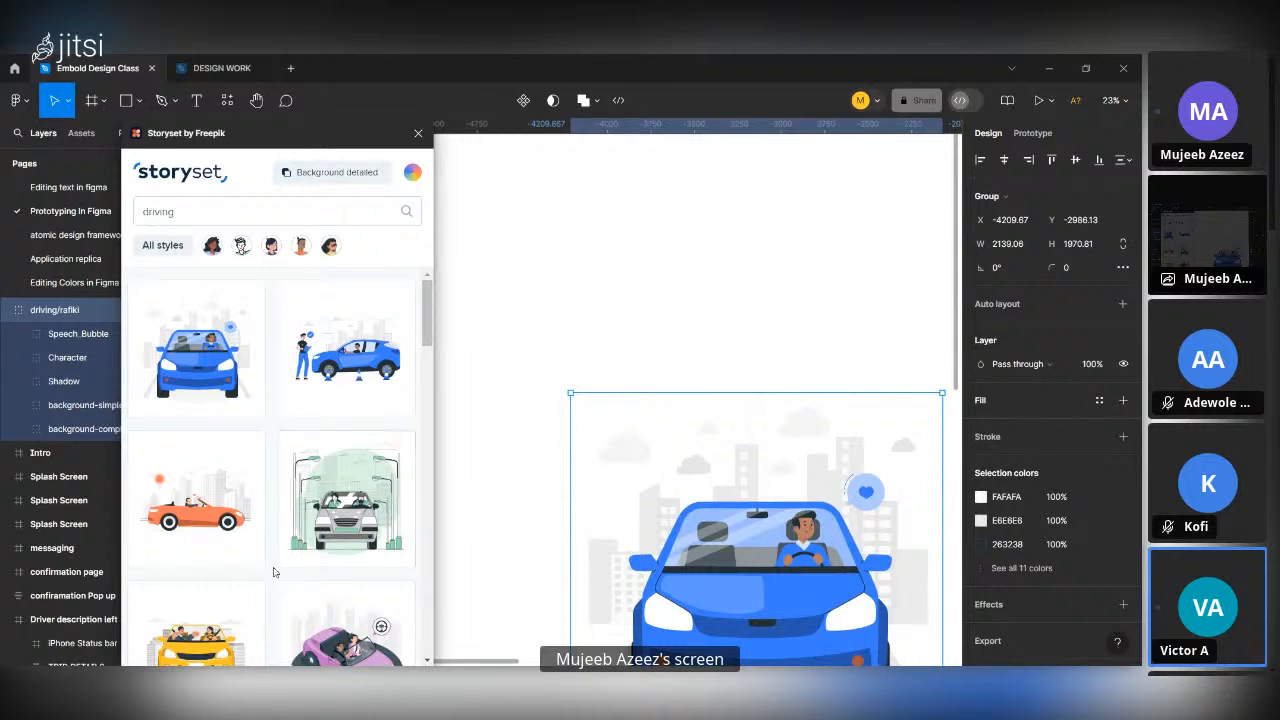
{"action": "scroll", "coordinate": [273, 572], "scroll_direction": "down", "scroll_amount": 3}
{"action": "scroll", "coordinate": [636, 507], "scroll_direction": "down", "scroll_amount": 2}
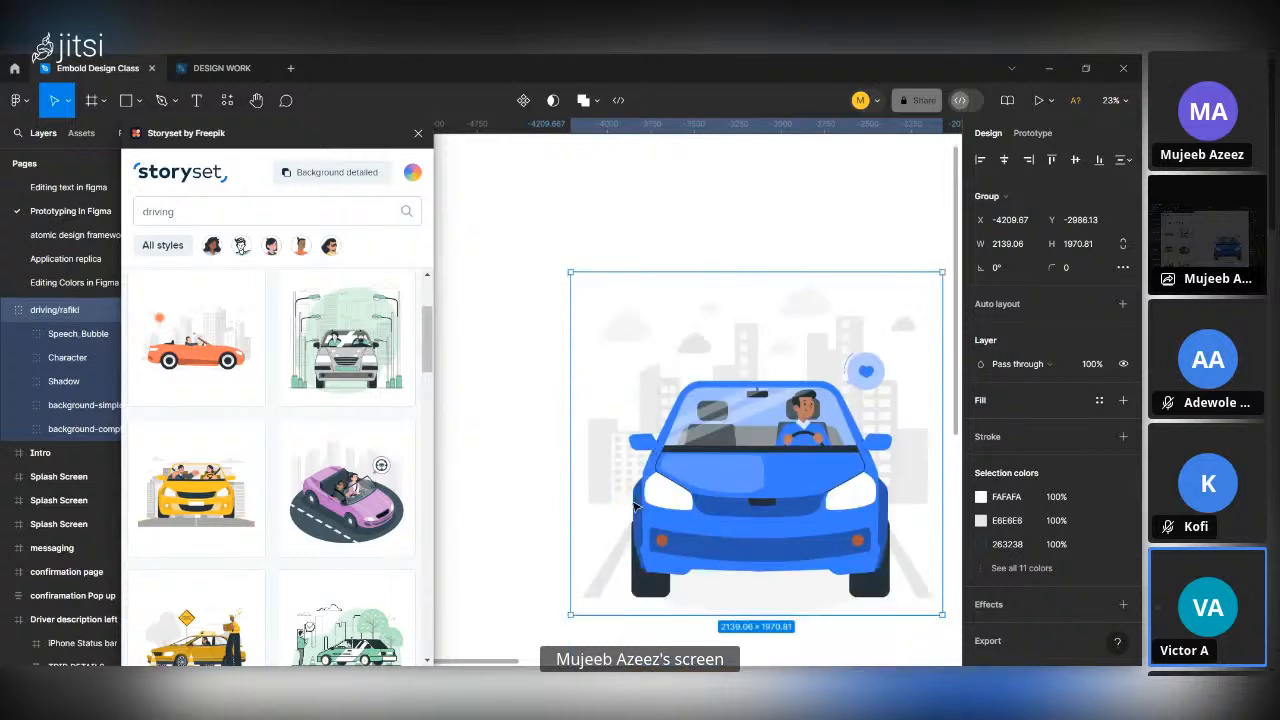
{"action": "scroll", "coordinate": [636, 507], "scroll_direction": "down", "scroll_amount": 3}
{"action": "scroll", "coordinate": [695, 507], "scroll_direction": "right", "scroll_amount": 1}
{"action": "scroll", "coordinate": [695, 507], "scroll_direction": "right", "scroll_amount": 1}
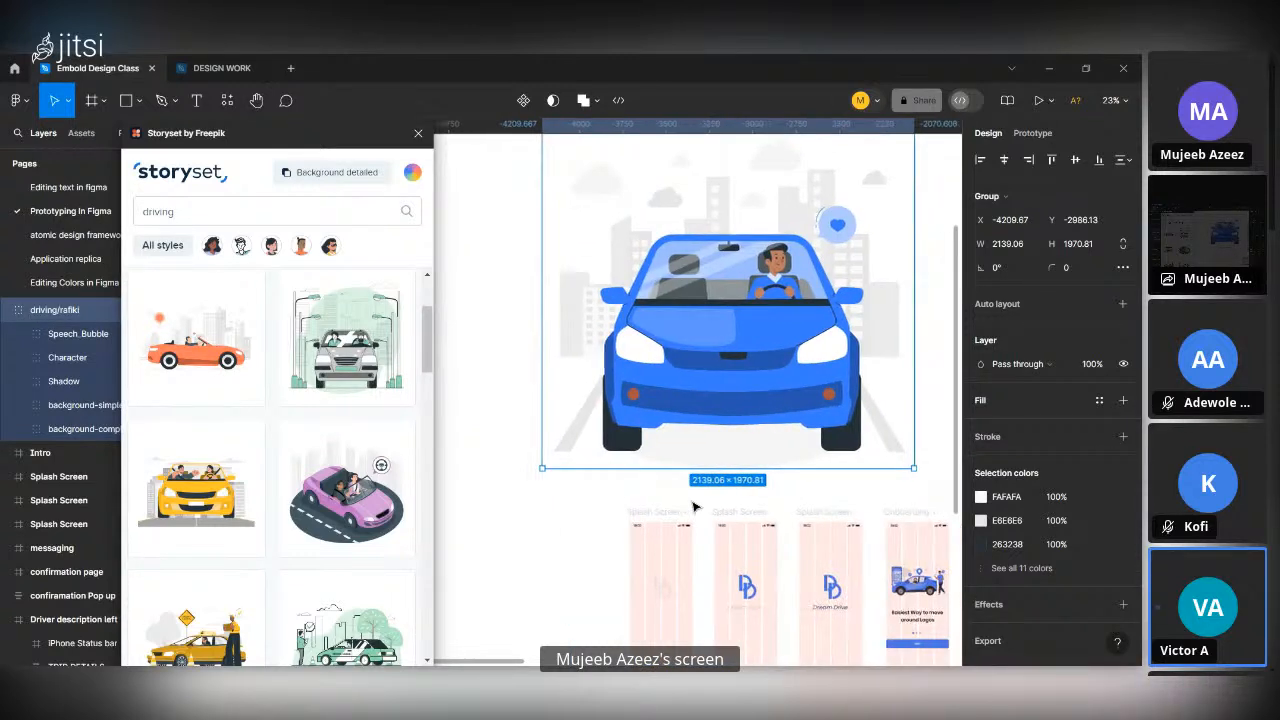
{"action": "scroll", "coordinate": [715, 440], "scroll_direction": "up", "scroll_amount": 1}
Change the fill of the car's main body shape inside the illustration to pink FB40FF.
{"action": "double_click", "coordinate": [720, 405]}
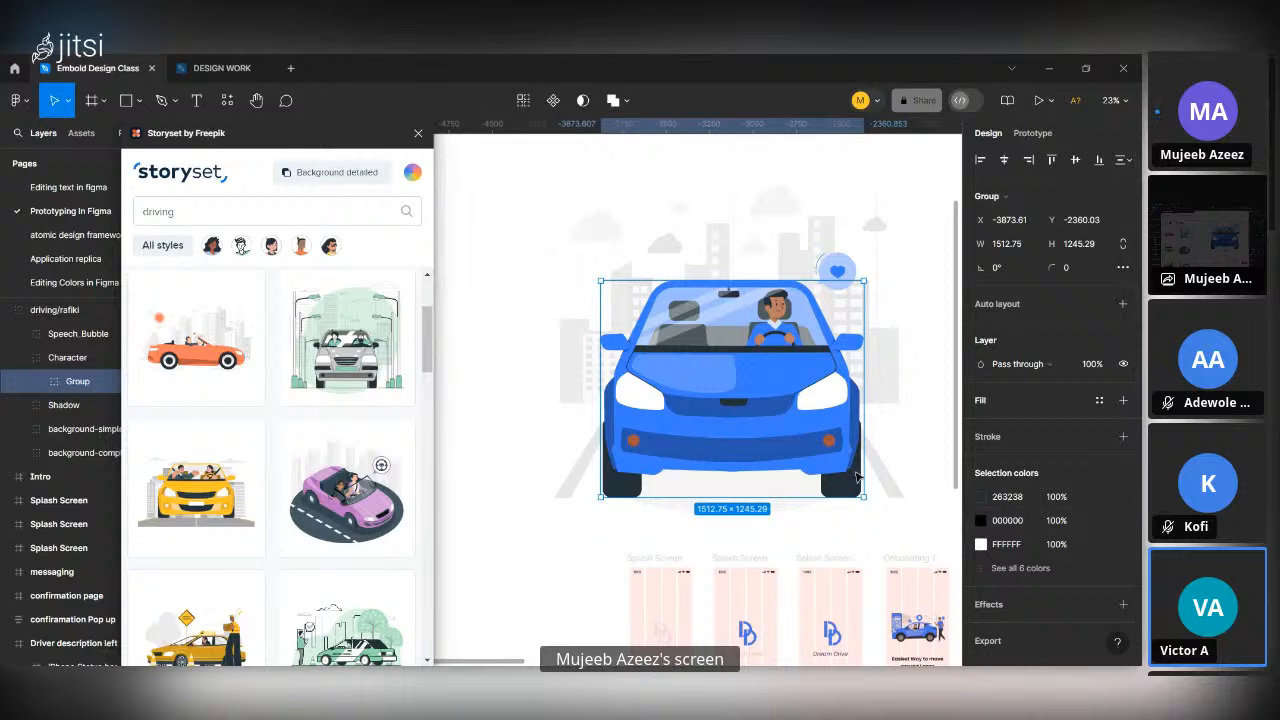
{"action": "double_click", "coordinate": [792, 382]}
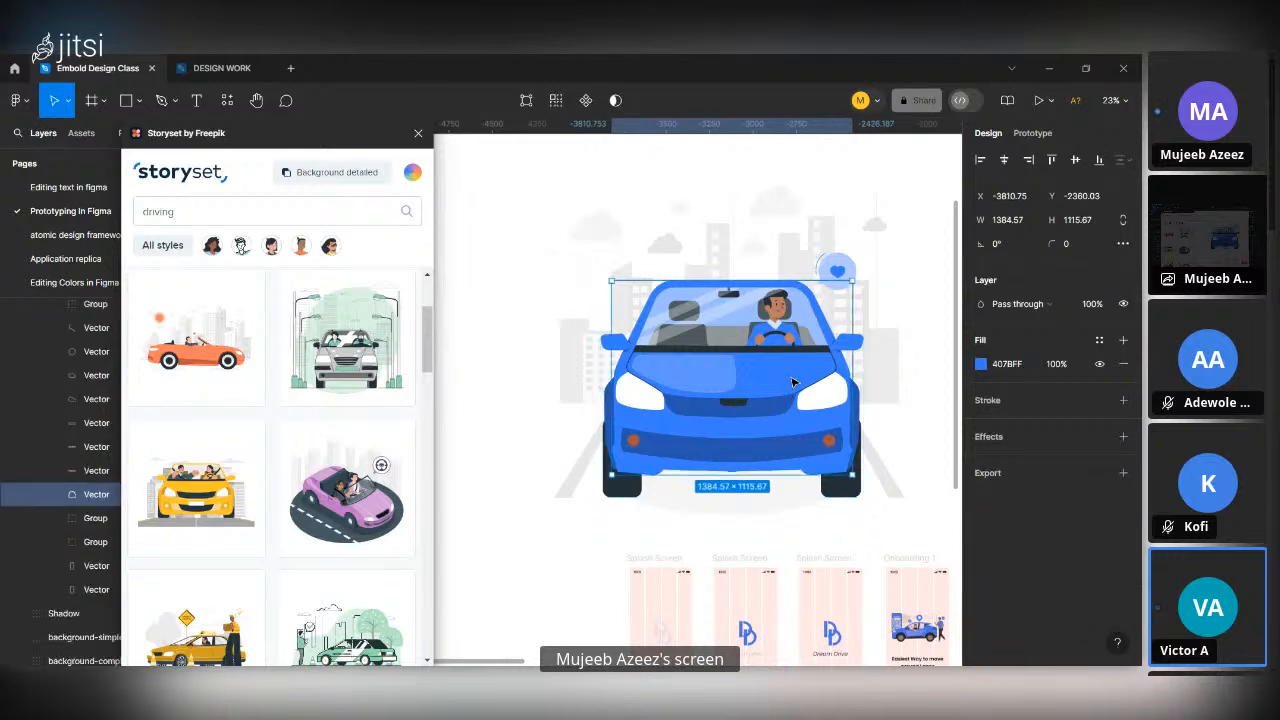
{"action": "left_click", "coordinate": [981, 364]}
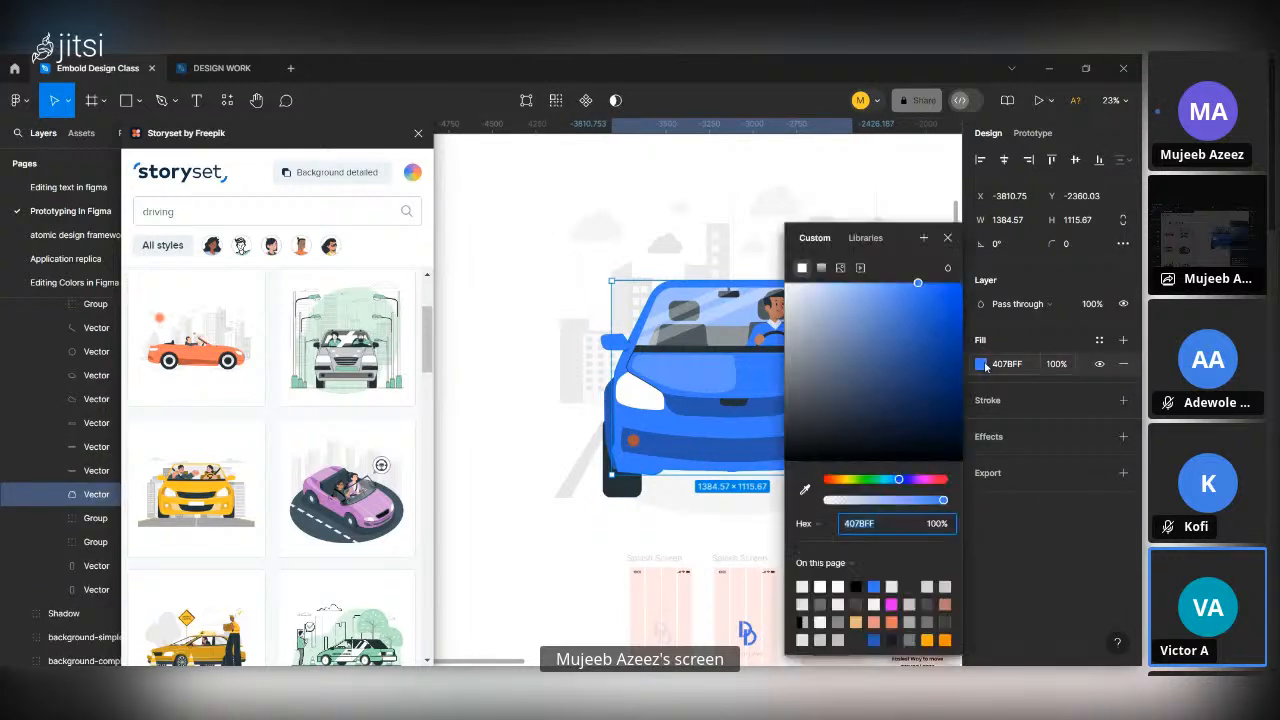
{"action": "left_click", "coordinate": [926, 483]}
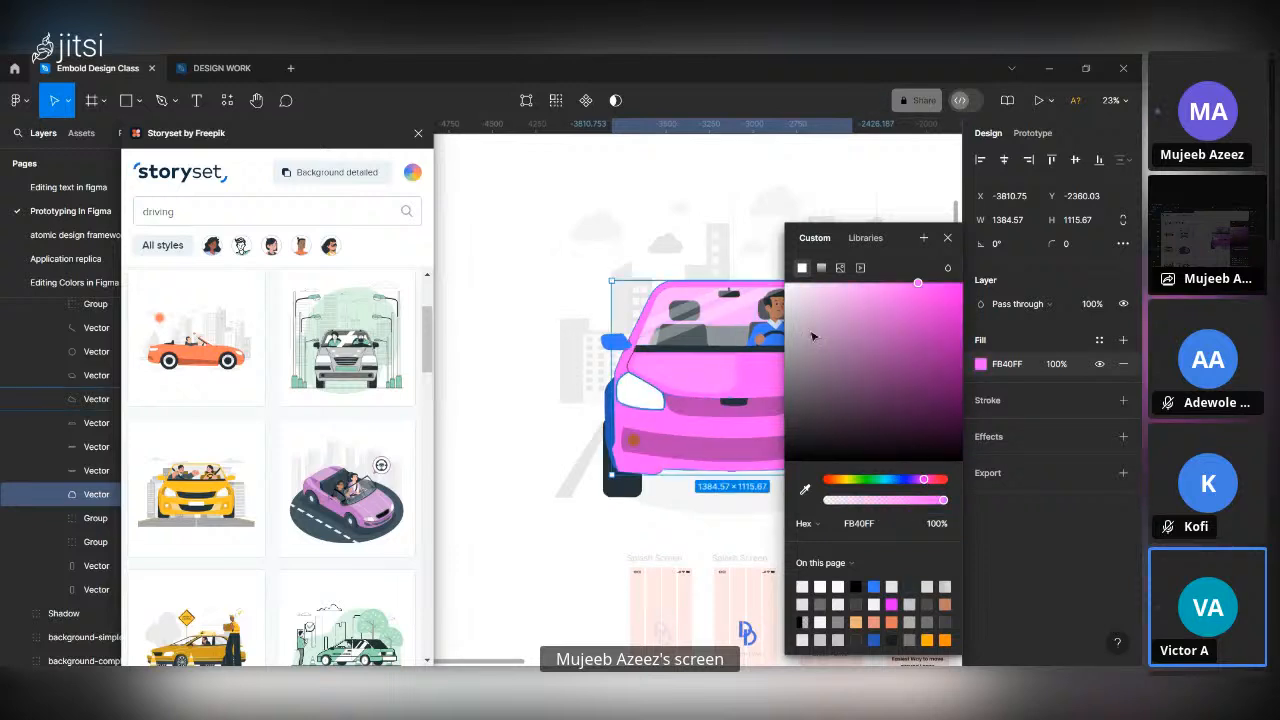
{"action": "left_click", "coordinate": [948, 242]}
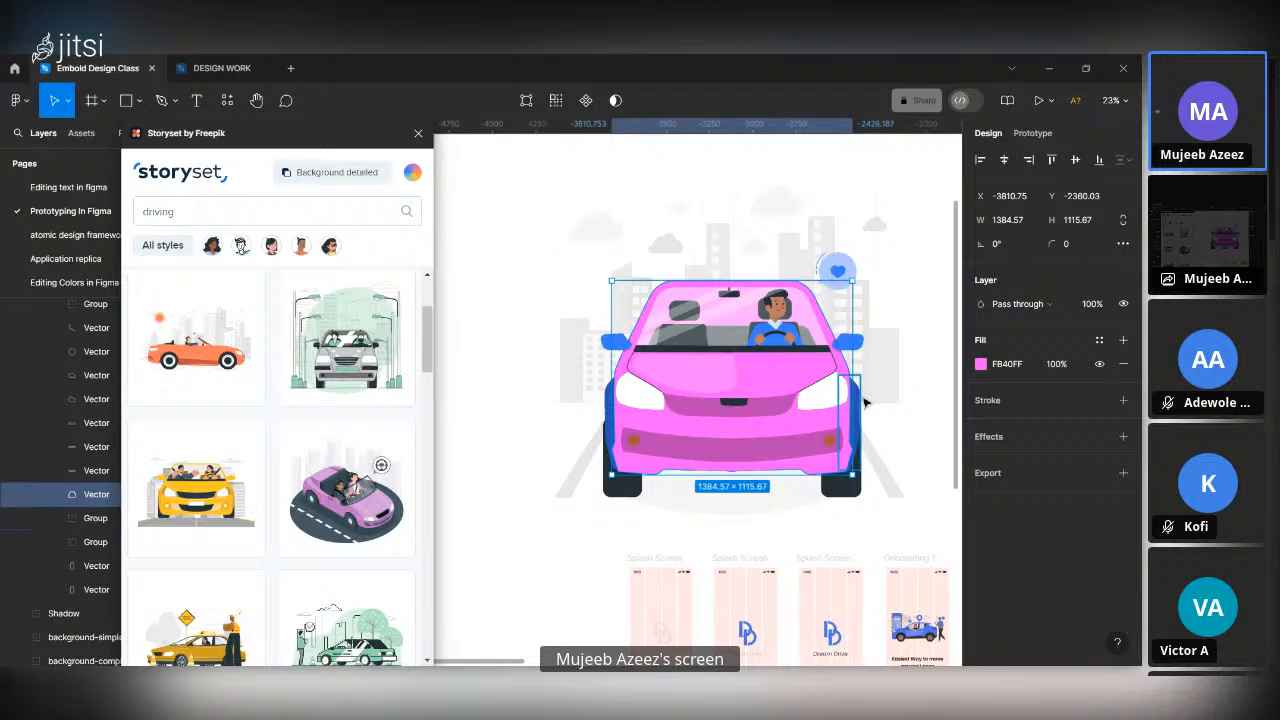
Select the blue side panels at both edges of the car and recolor them with pink FB40FF sampled from the body.
{"action": "left_click", "coordinate": [862, 398]}
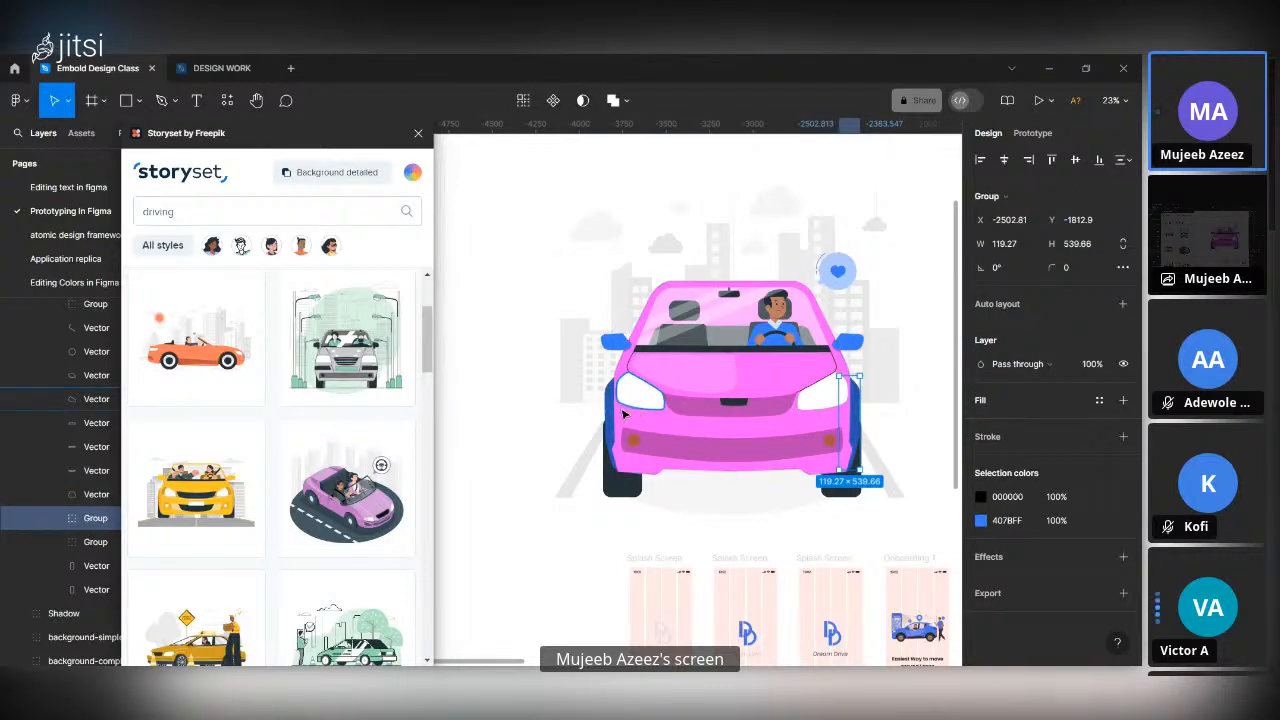
{"action": "left_click", "coordinate": [609, 420], "text": "shift"}
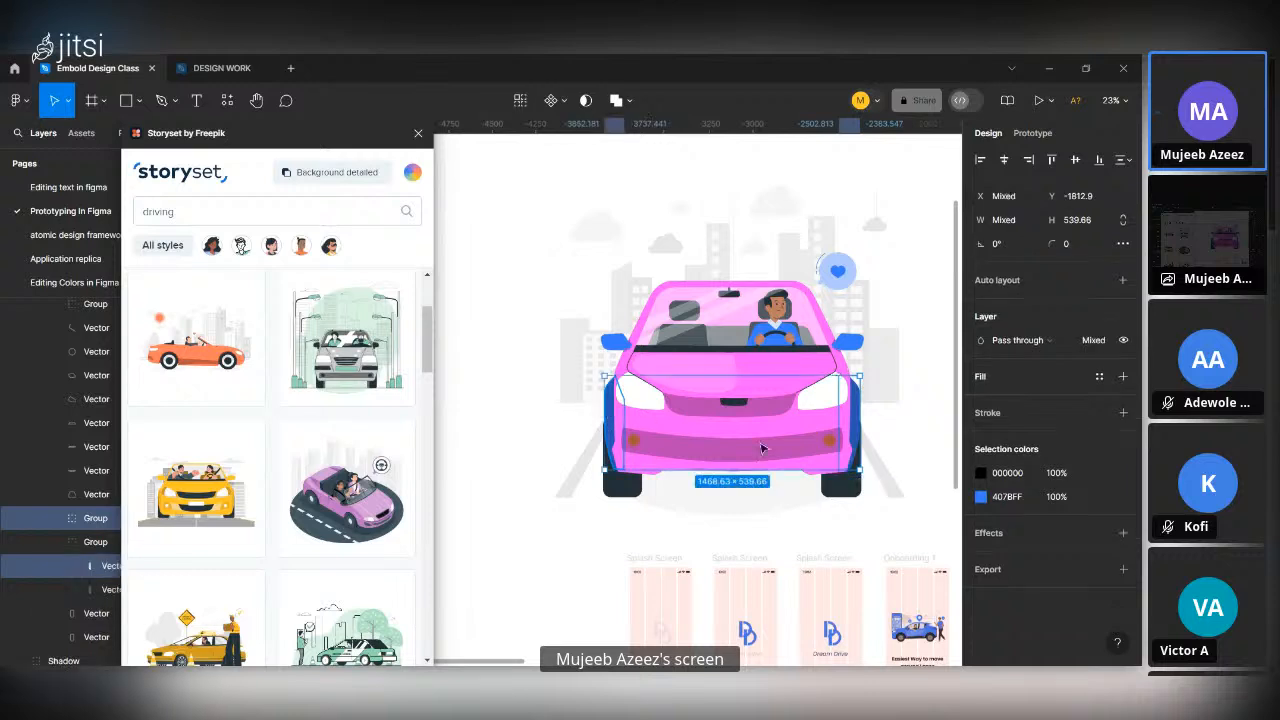
{"action": "left_click", "coordinate": [980, 497]}
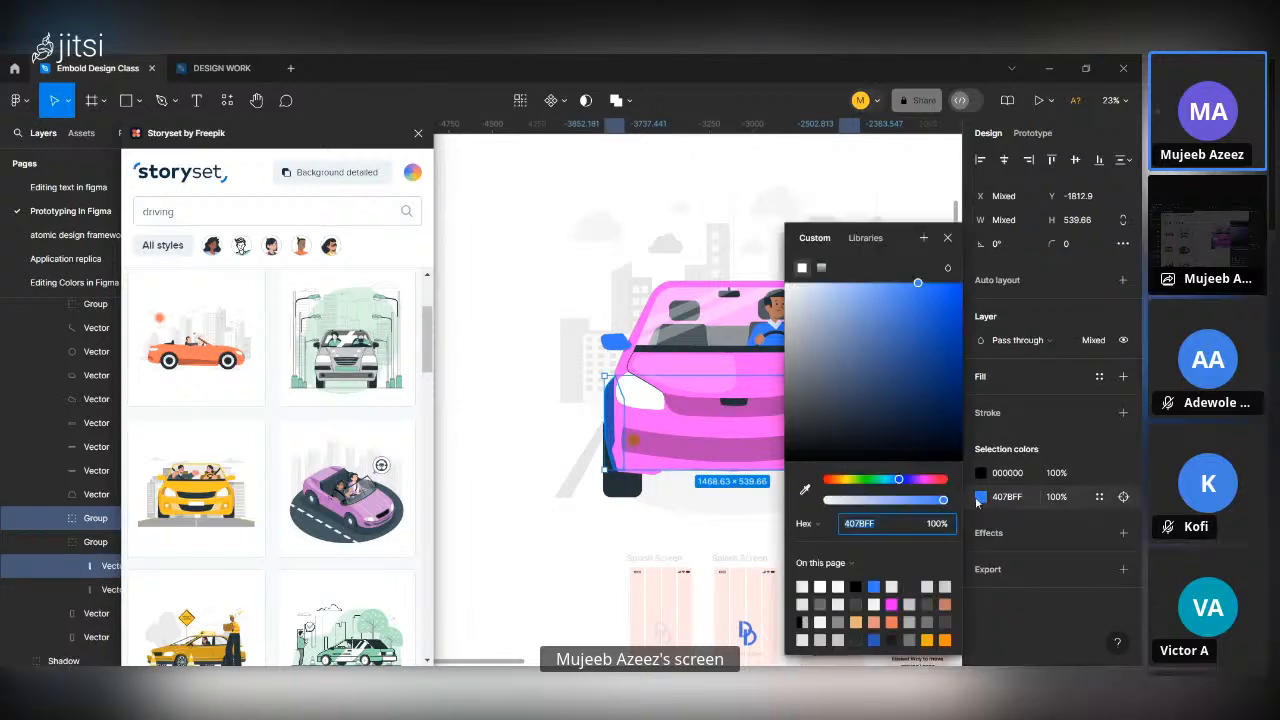
{"action": "left_click", "coordinate": [805, 490]}
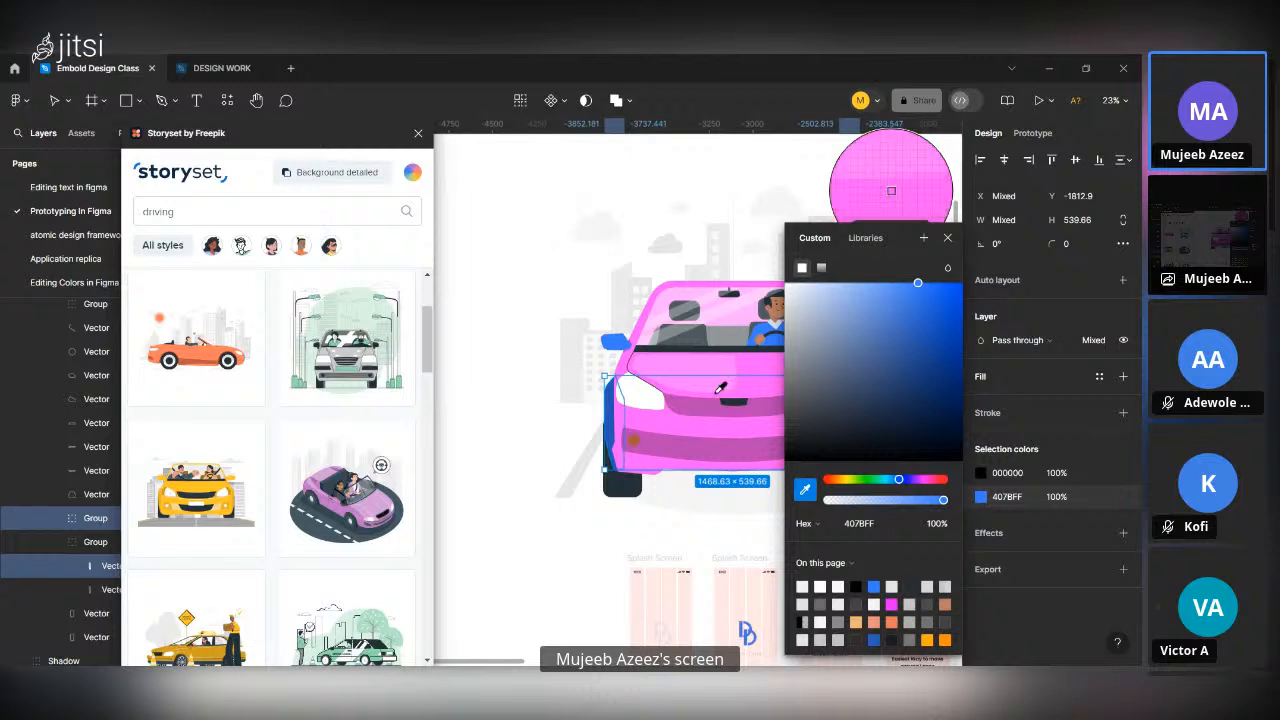
{"action": "left_click", "coordinate": [717, 399]}
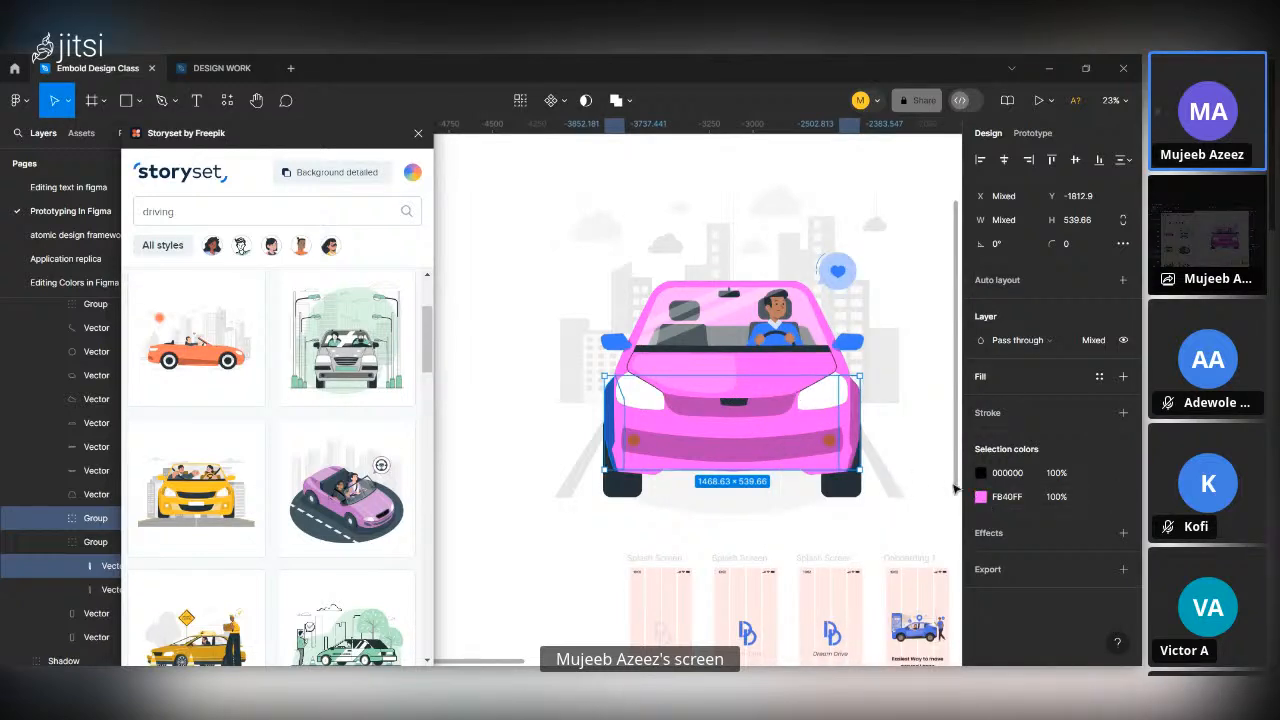
{"action": "left_click", "coordinate": [988, 502]}
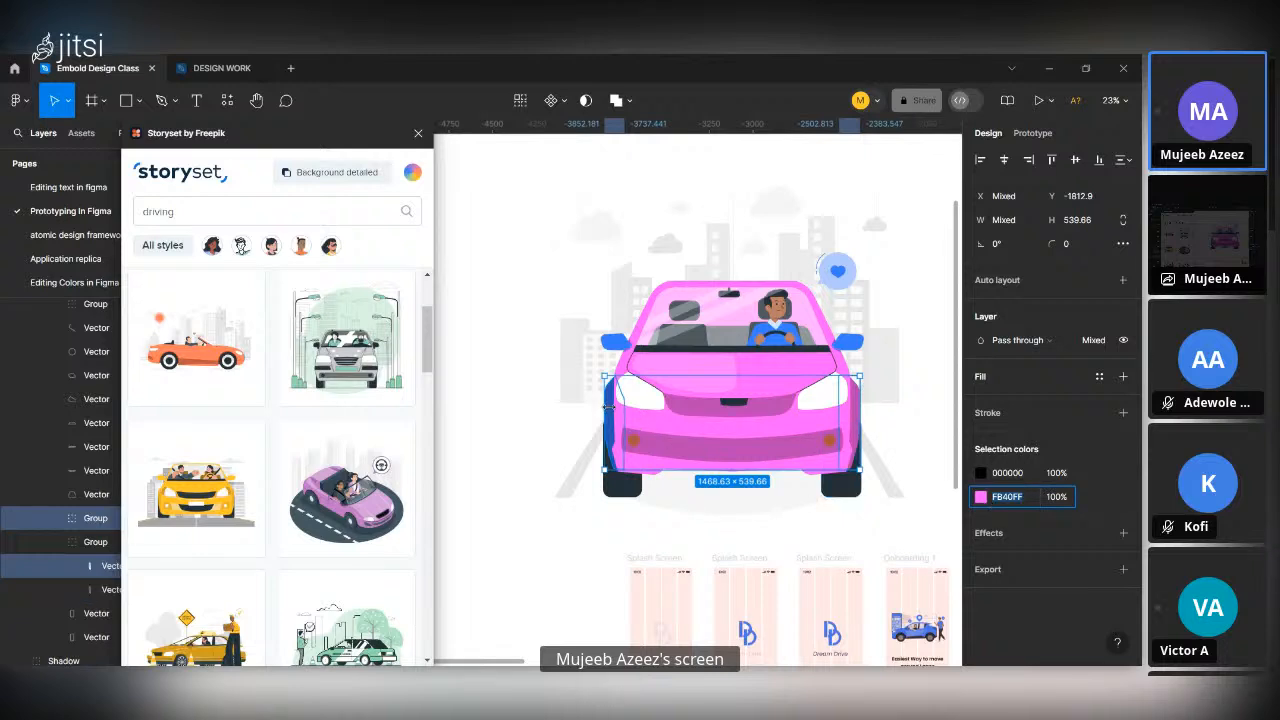
{"action": "key", "text": "Escape"}
{"action": "key", "text": "Escape"}
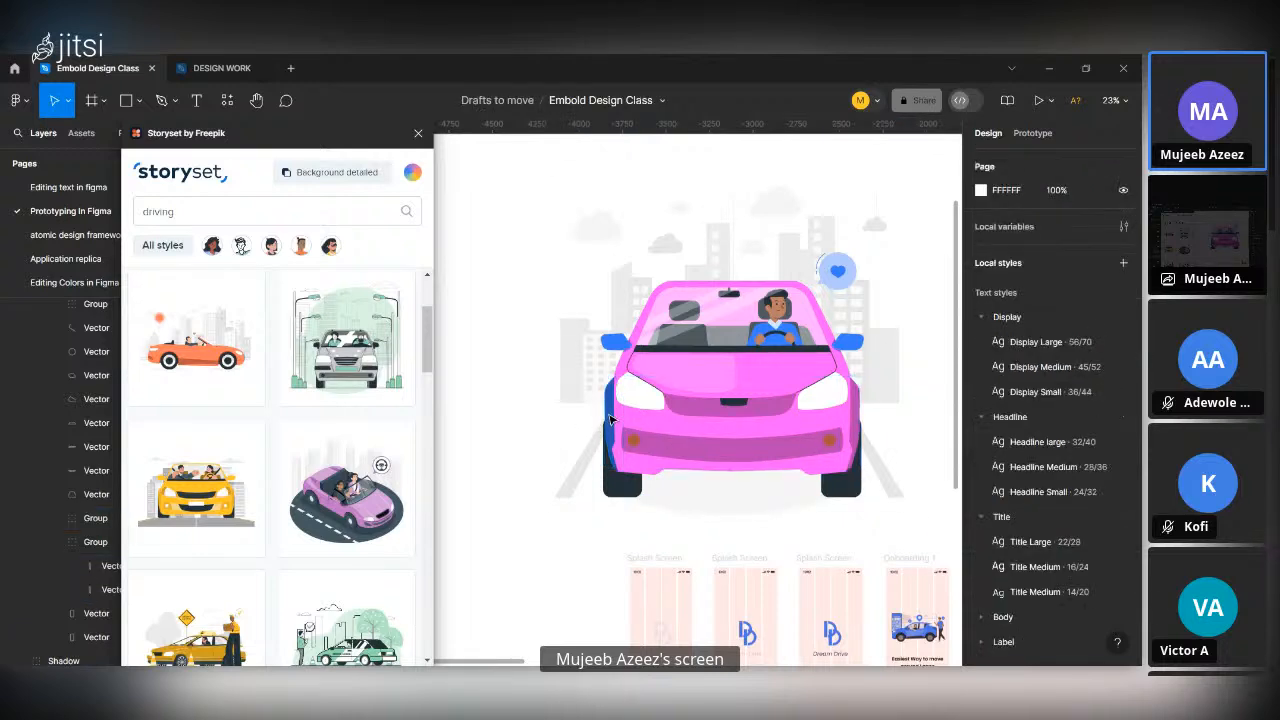
Recolor the remaining blue side panel group on the car's left edge with the body's pink FB40FF.
{"action": "left_click", "coordinate": [611, 420]}
{"action": "left_click", "coordinate": [611, 420]}
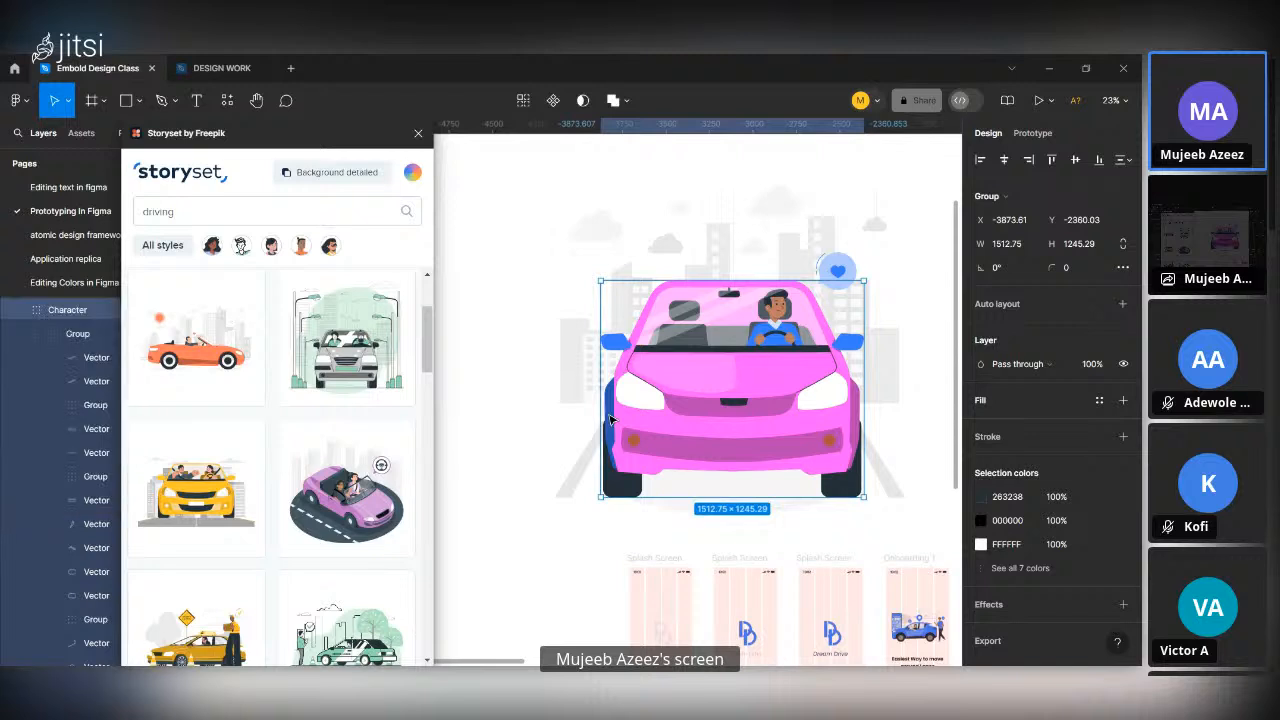
{"action": "left_click", "coordinate": [611, 420]}
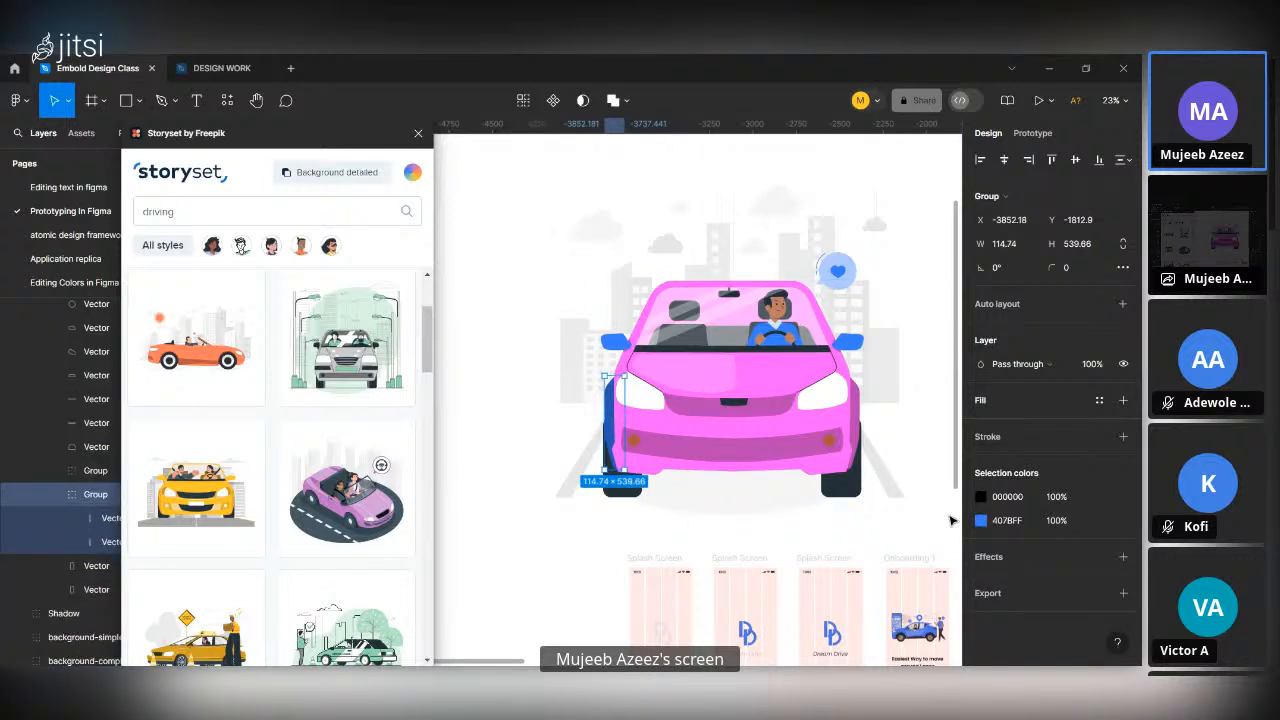
{"action": "left_click", "coordinate": [980, 521]}
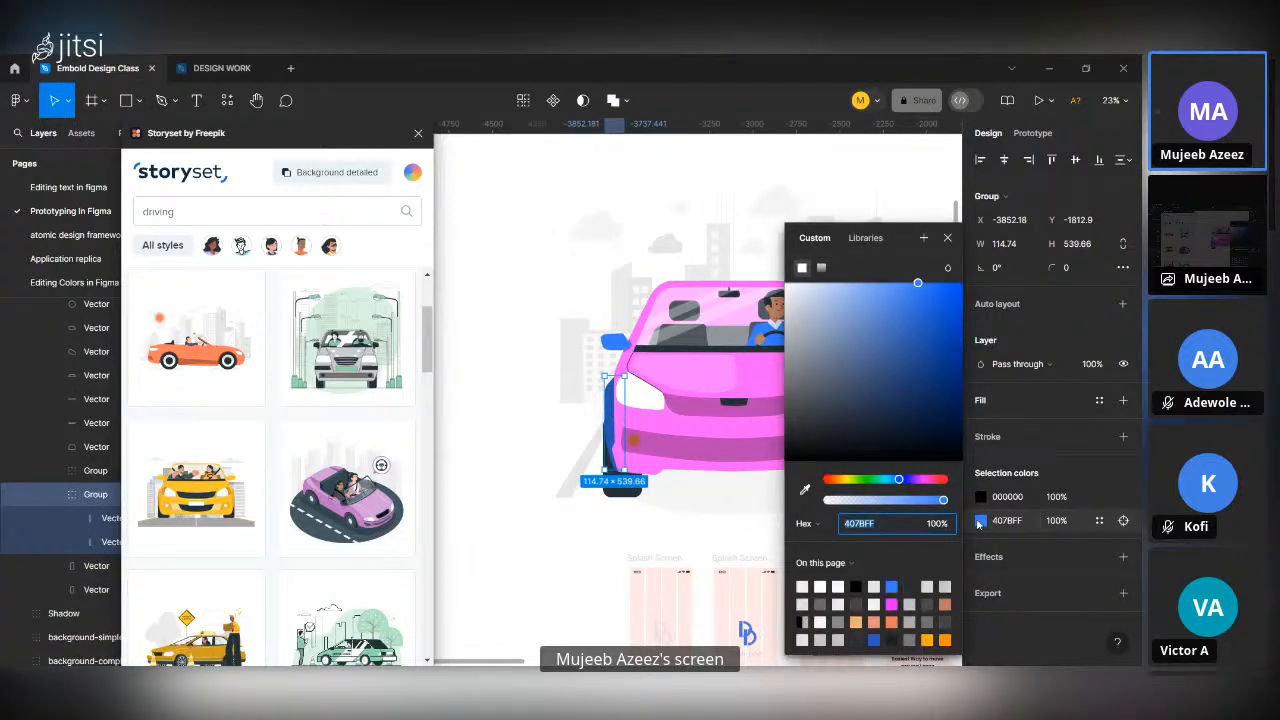
{"action": "left_click", "coordinate": [805, 489]}
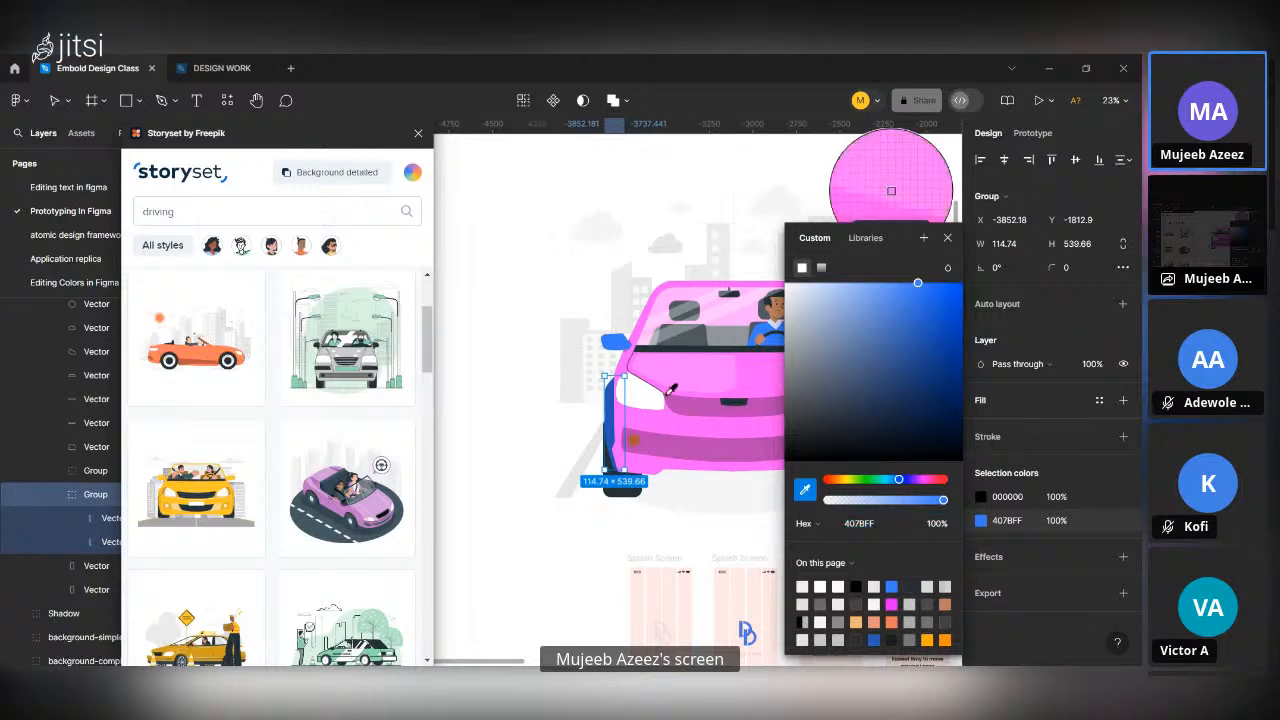
{"action": "left_click", "coordinate": [650, 415]}
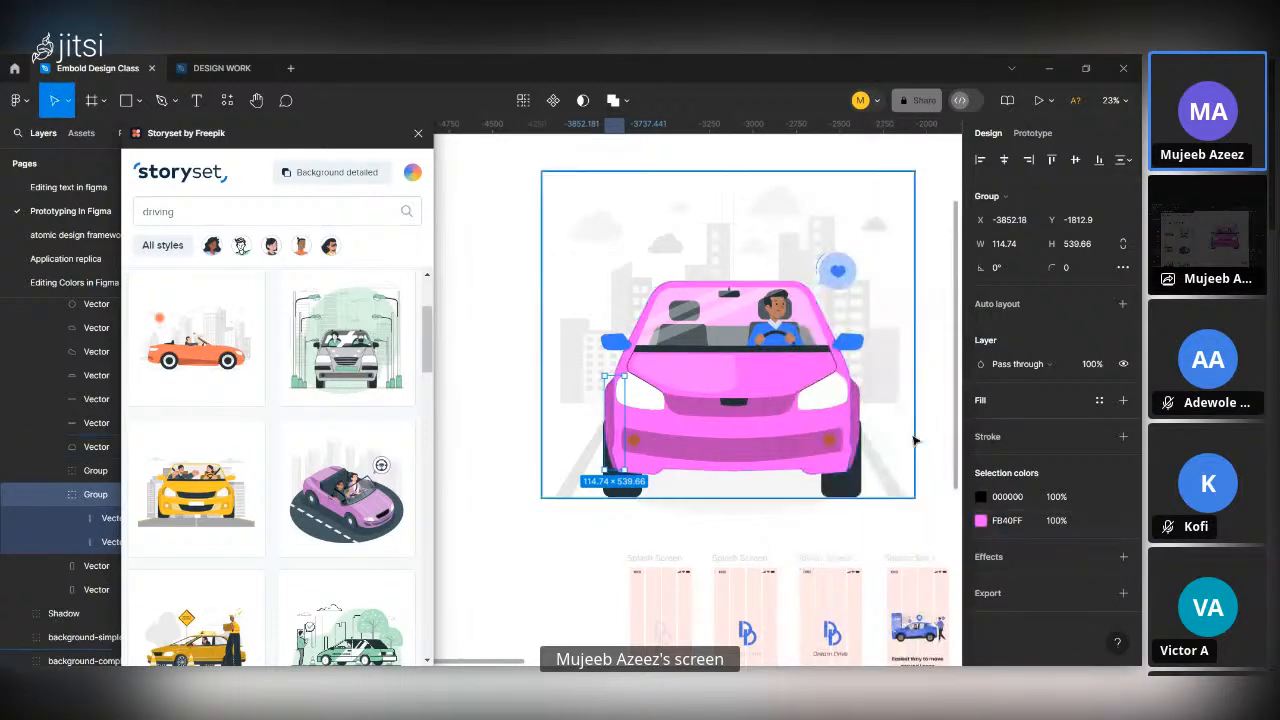
Sample the body's pink for the car's left side mirror and adjust its fill to FB2EFF.
{"action": "double_click", "coordinate": [621, 345]}
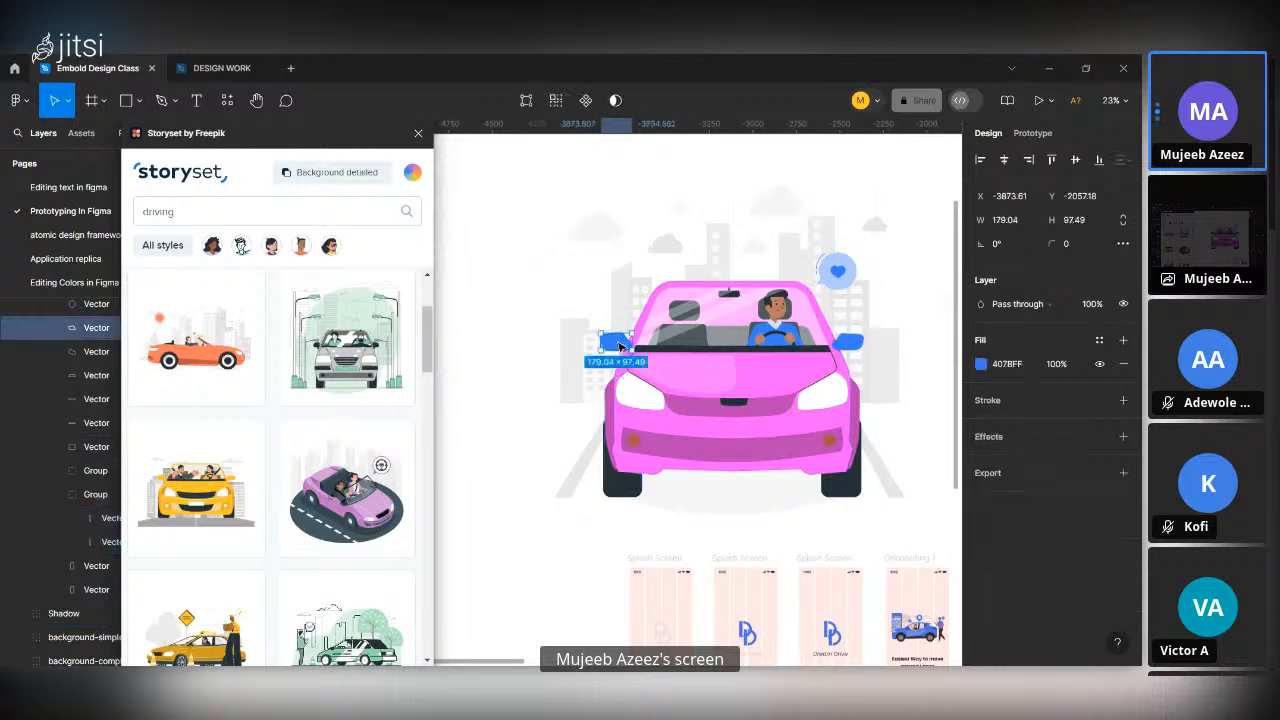
{"action": "double_click", "coordinate": [851, 343], "text": "shift"}
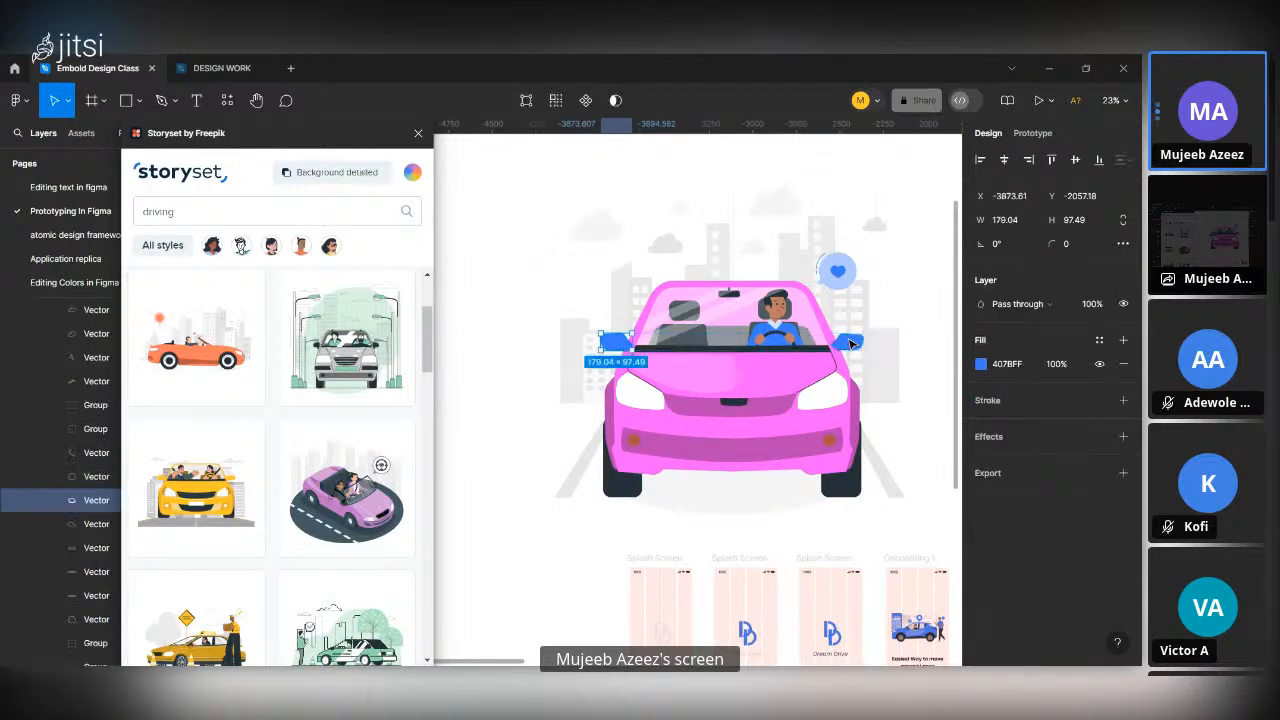
{"action": "left_click", "coordinate": [981, 364]}
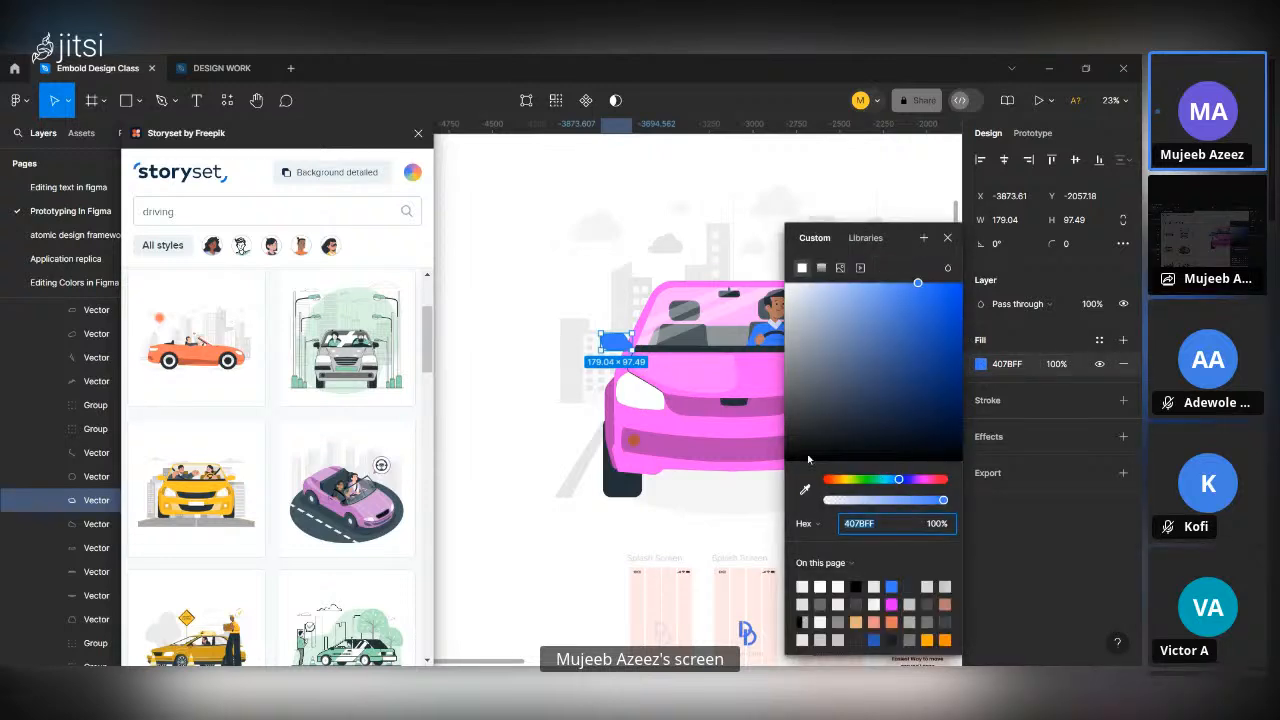
{"action": "left_click", "coordinate": [805, 489]}
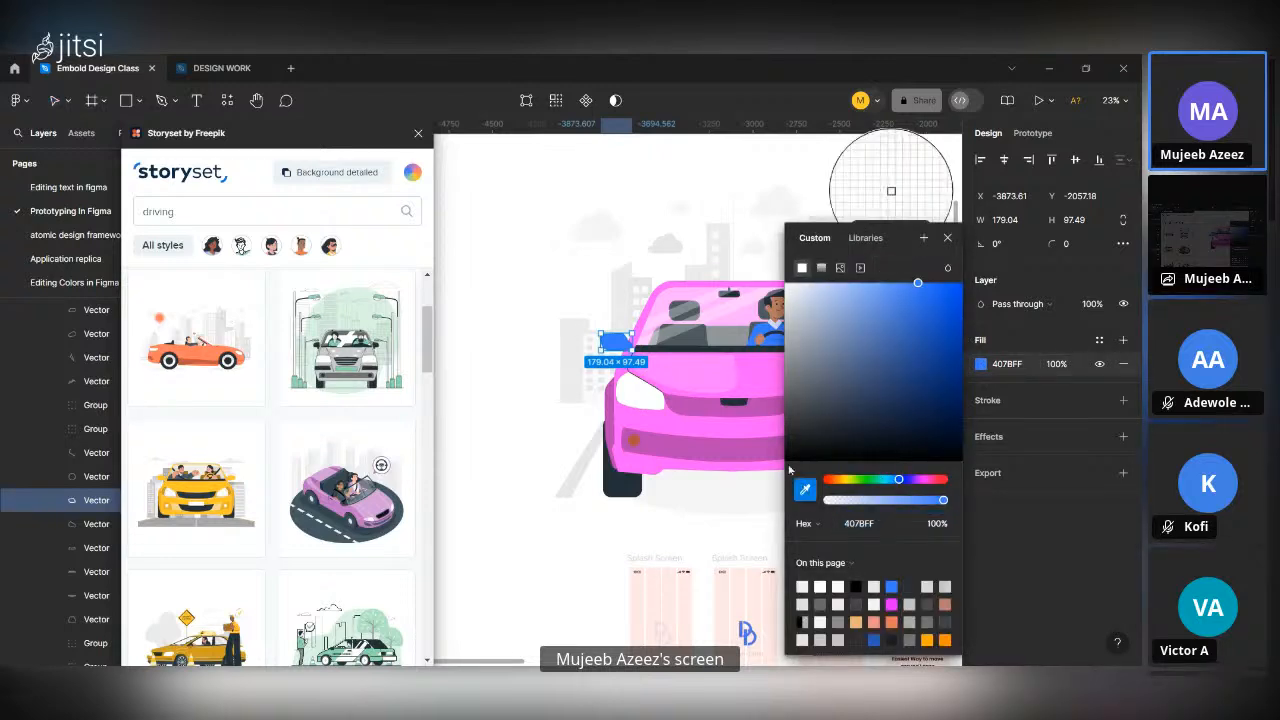
{"action": "left_click", "coordinate": [760, 363]}
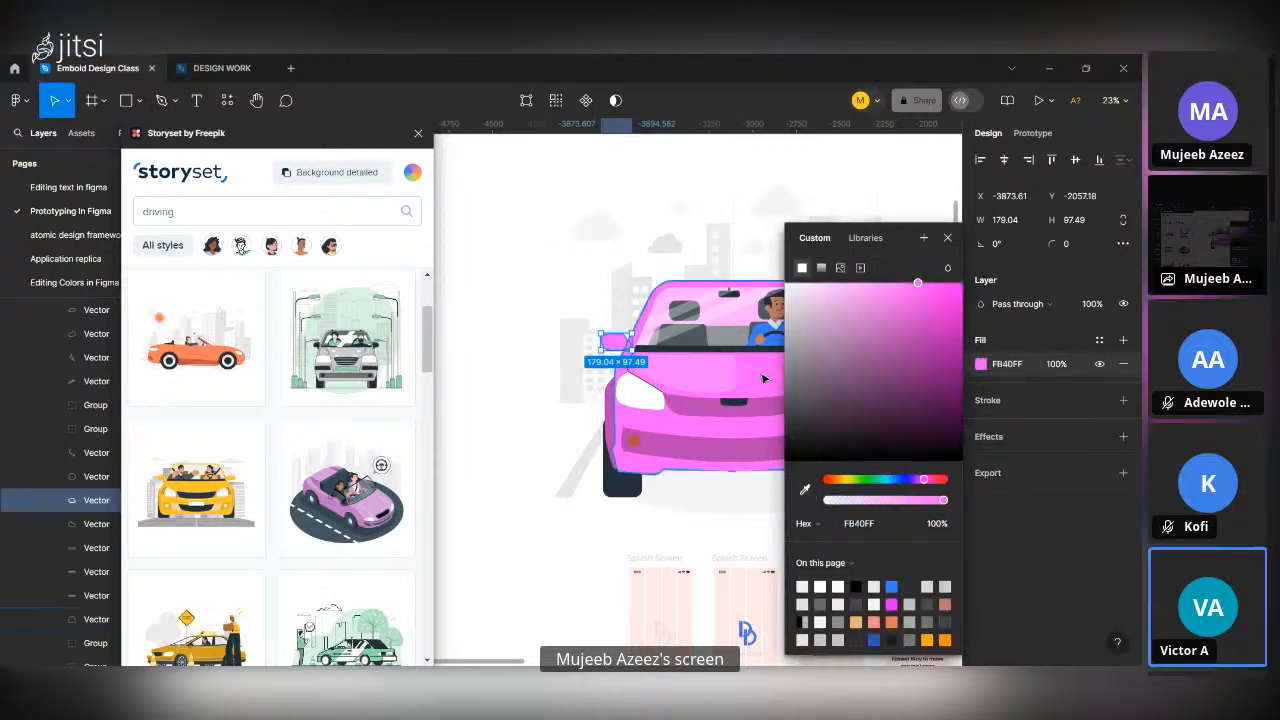
{"action": "left_click", "coordinate": [933, 285]}
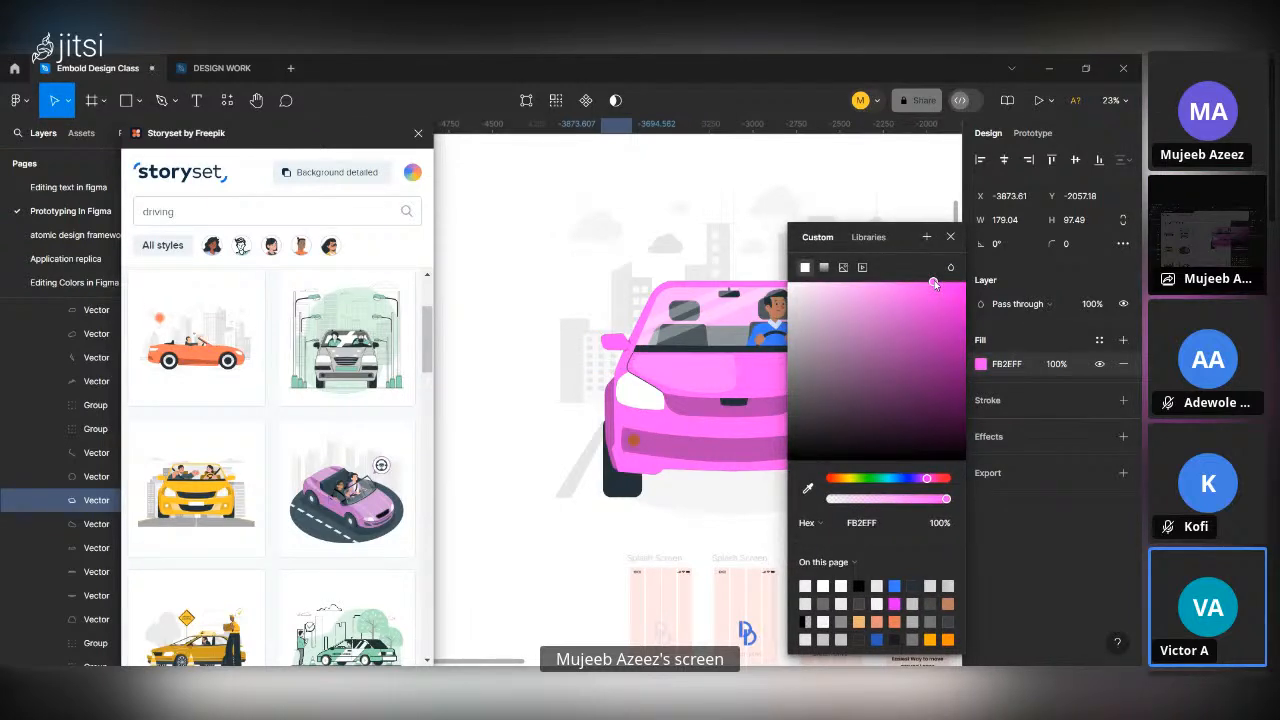
{"action": "left_click", "coordinate": [950, 237]}
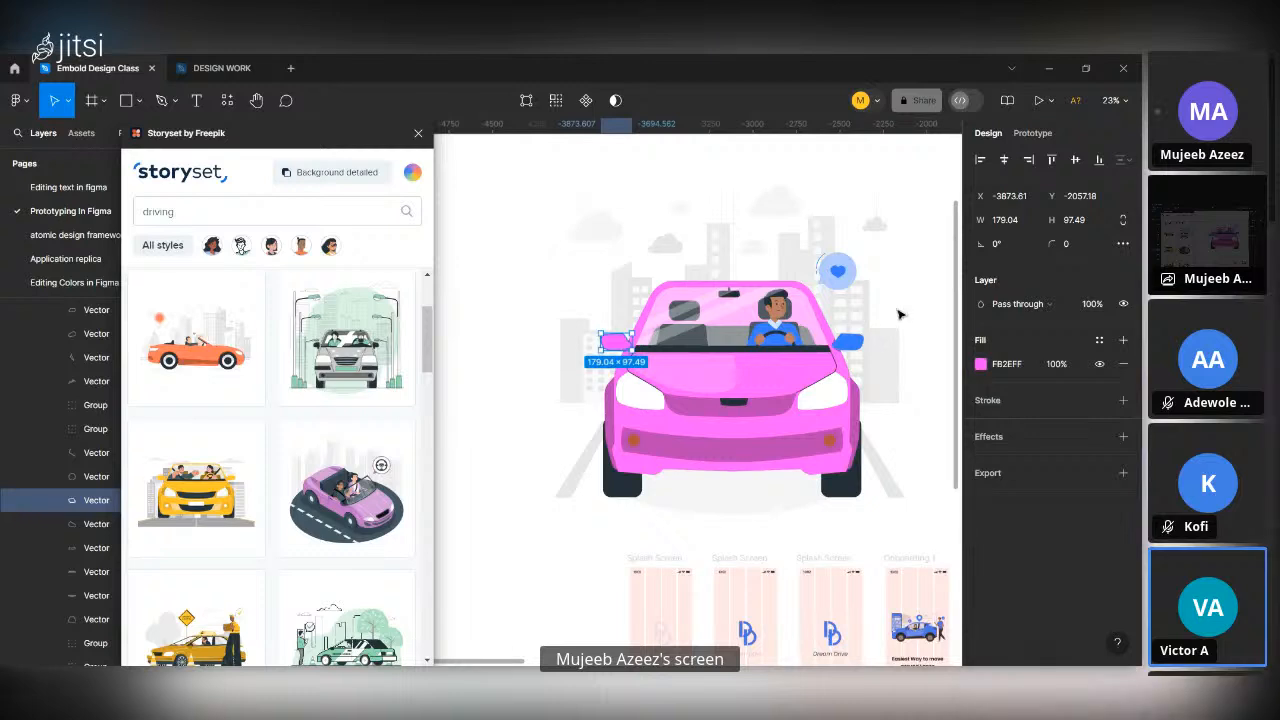
Select the torso and both sleeves of the driver's blue shirt and recolor them with pink FB40FF sampled from the car.
{"action": "left_click", "coordinate": [780, 332]}
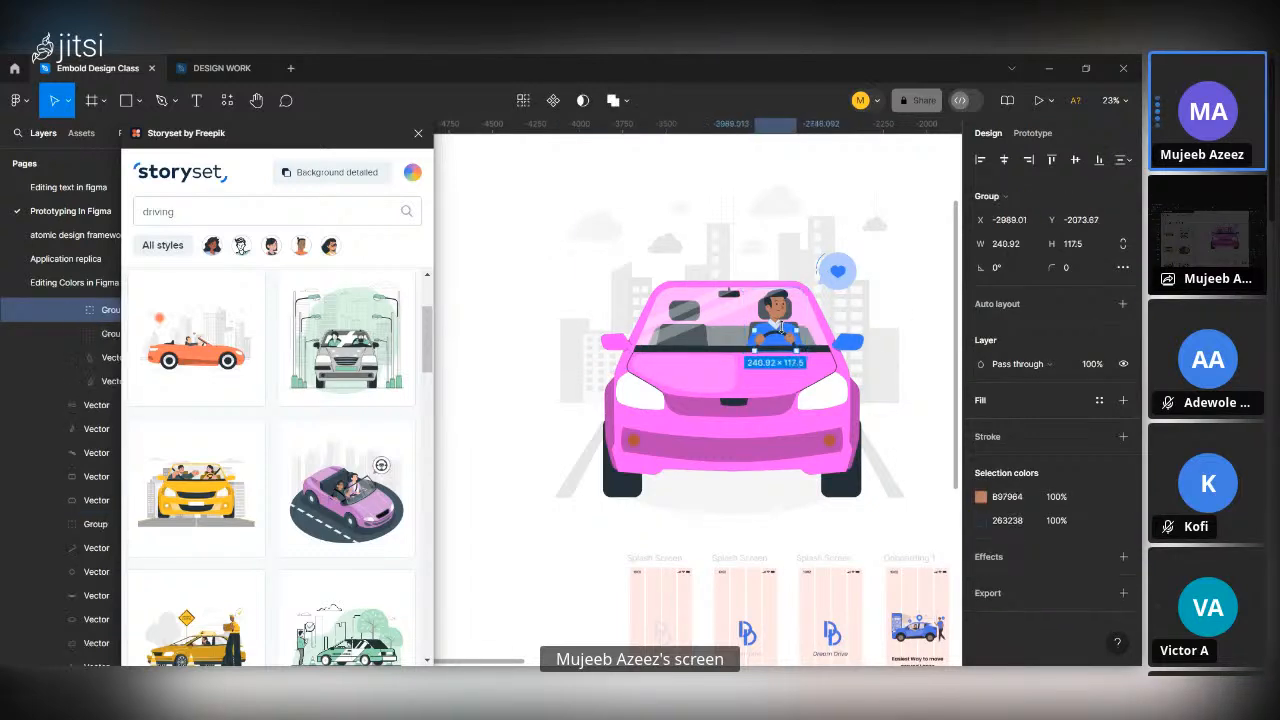
{"action": "scroll", "coordinate": [782, 326], "scroll_direction": "up", "scroll_amount": 5}
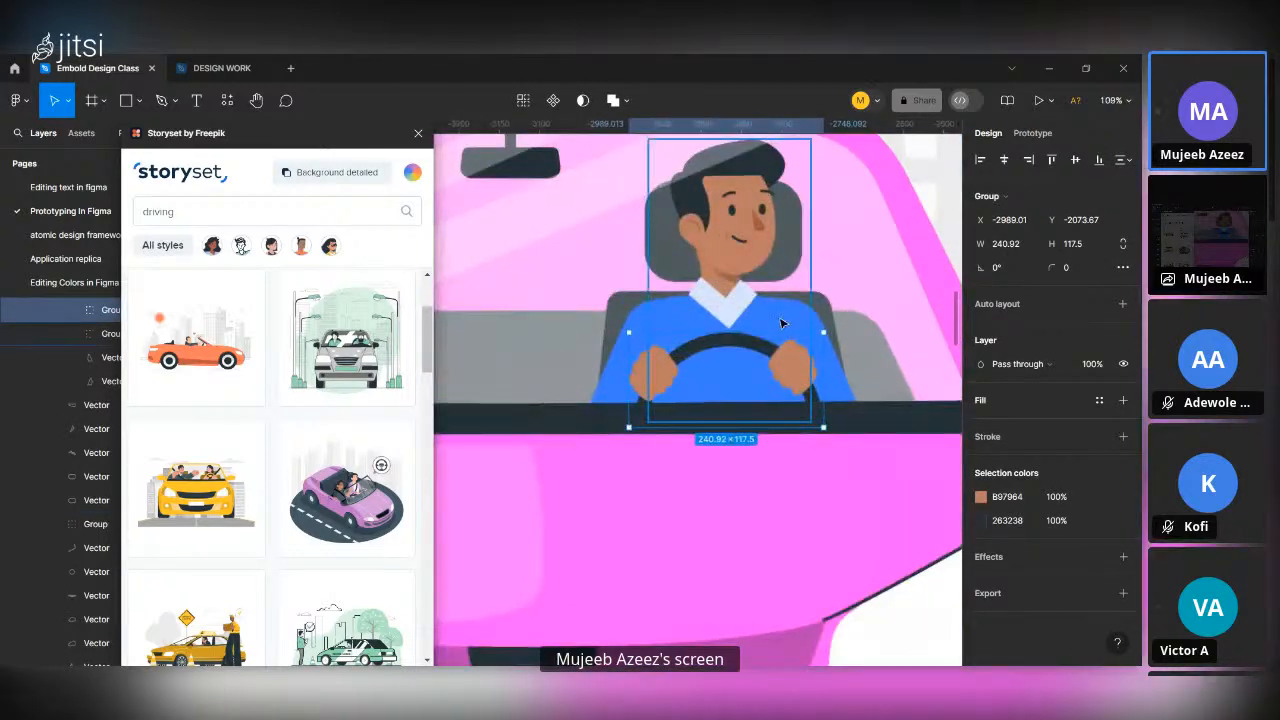
{"action": "left_click", "coordinate": [783, 321]}
{"action": "left_click", "coordinate": [827, 329]}
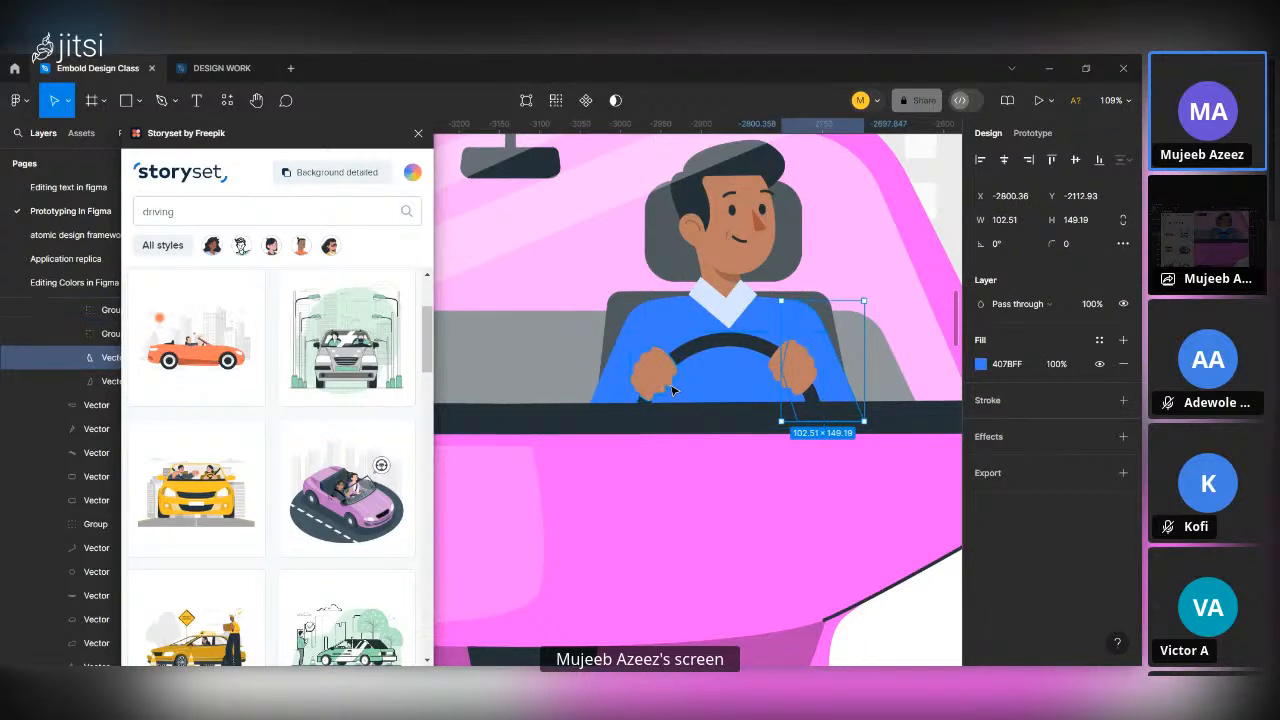
{"action": "left_click", "coordinate": [615, 370], "text": "shift"}
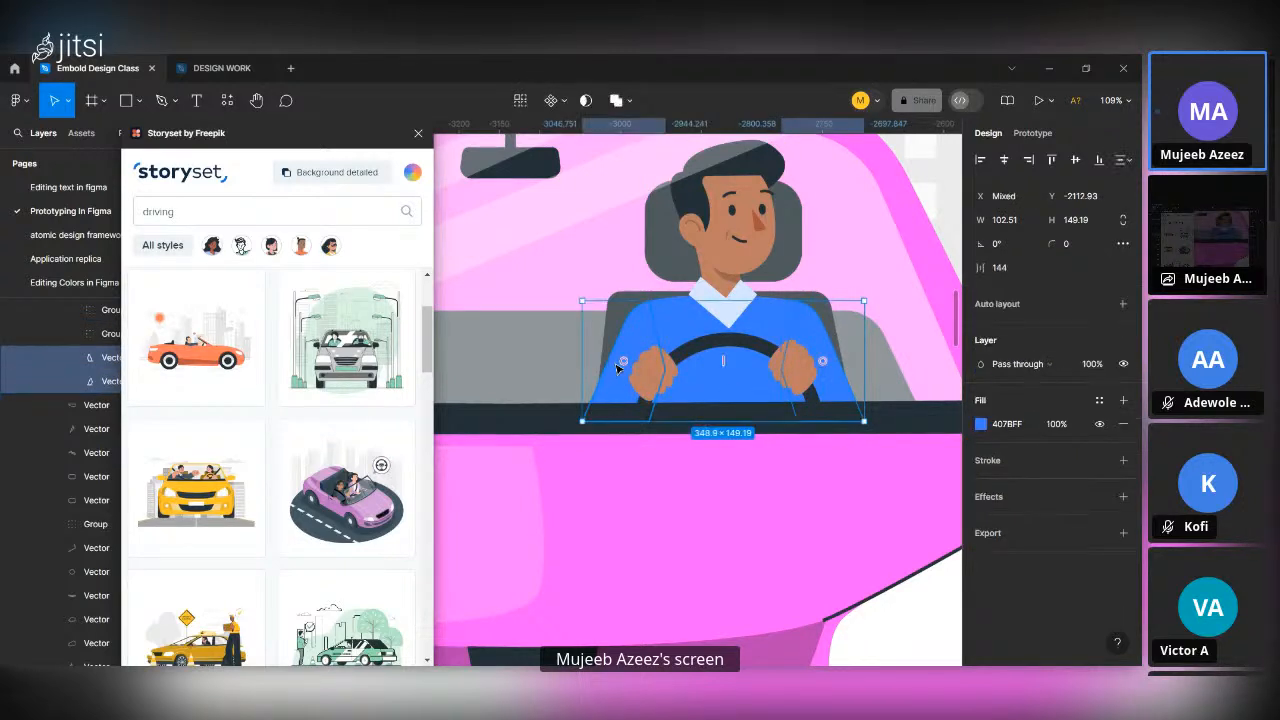
{"action": "left_click", "coordinate": [712, 386], "text": "shift"}
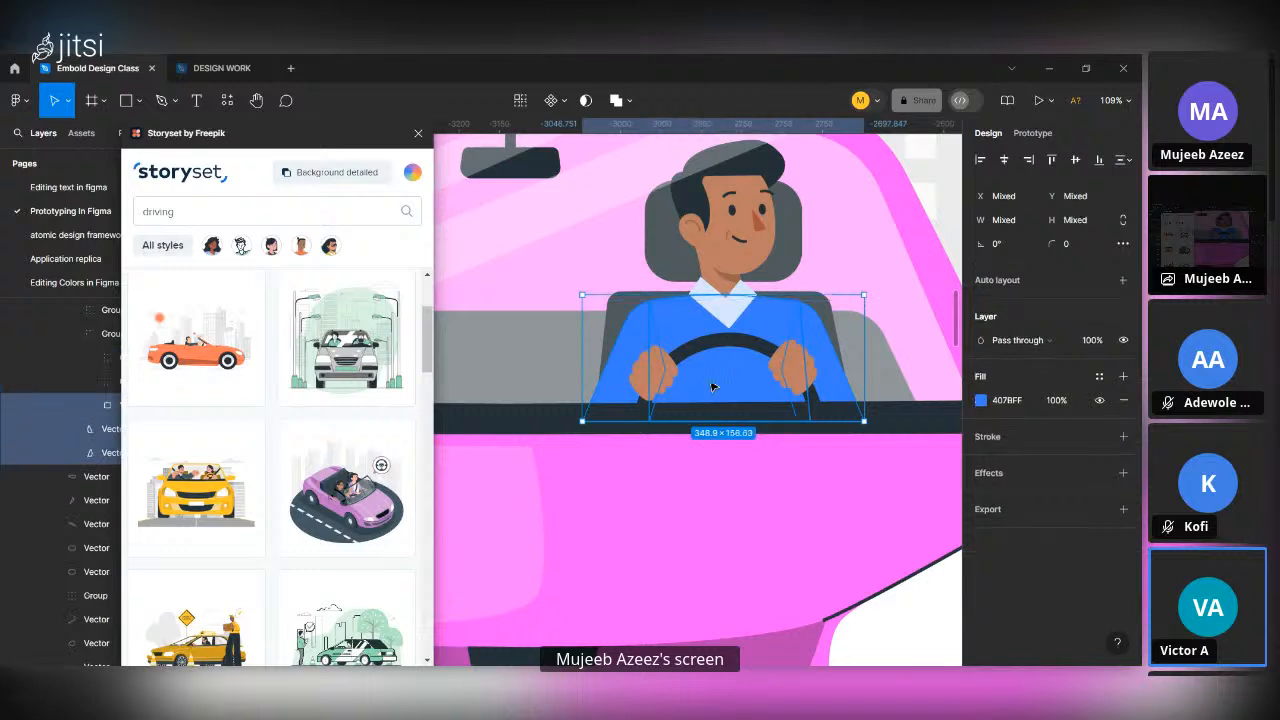
{"action": "left_click", "coordinate": [981, 401]}
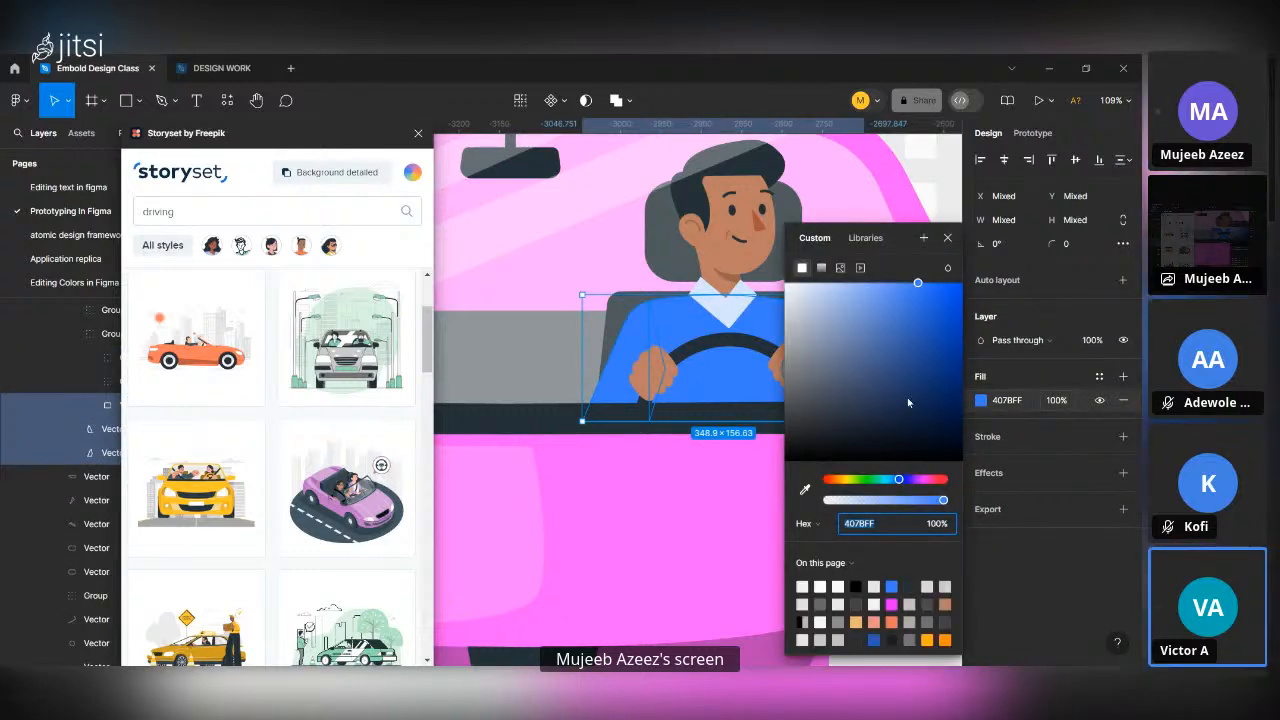
{"action": "left_click", "coordinate": [805, 491]}
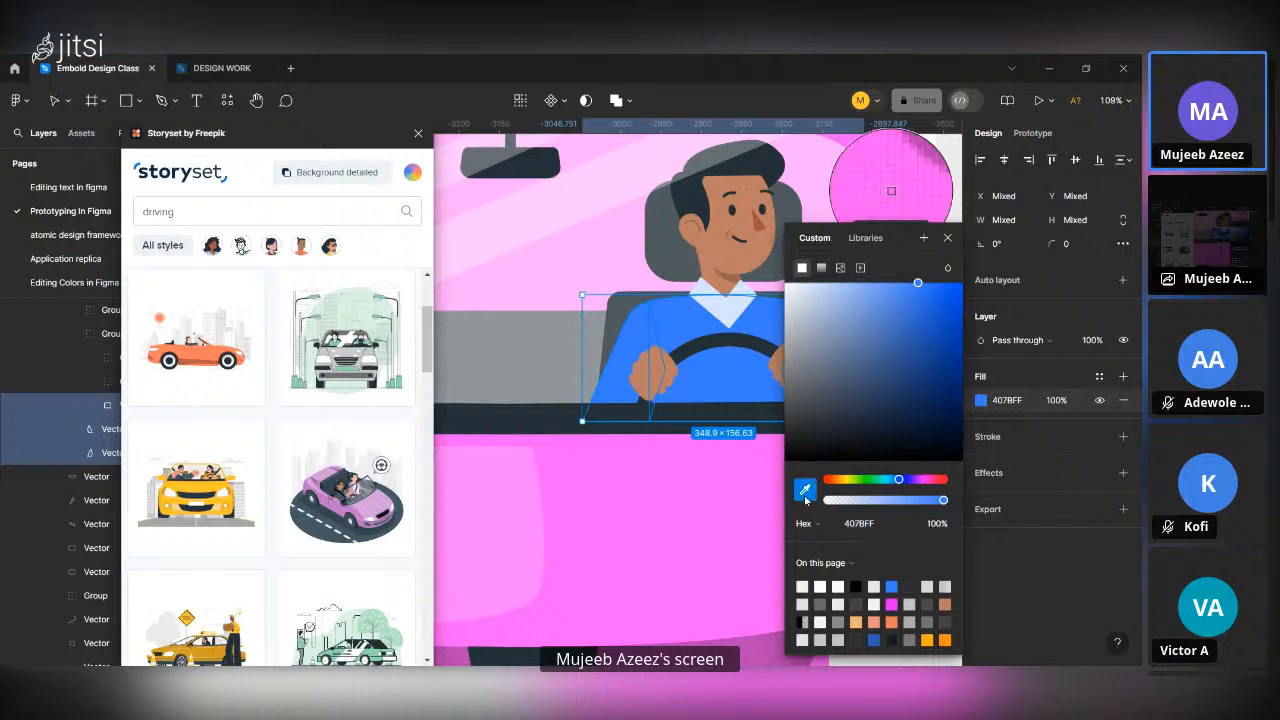
{"action": "left_click", "coordinate": [703, 510]}
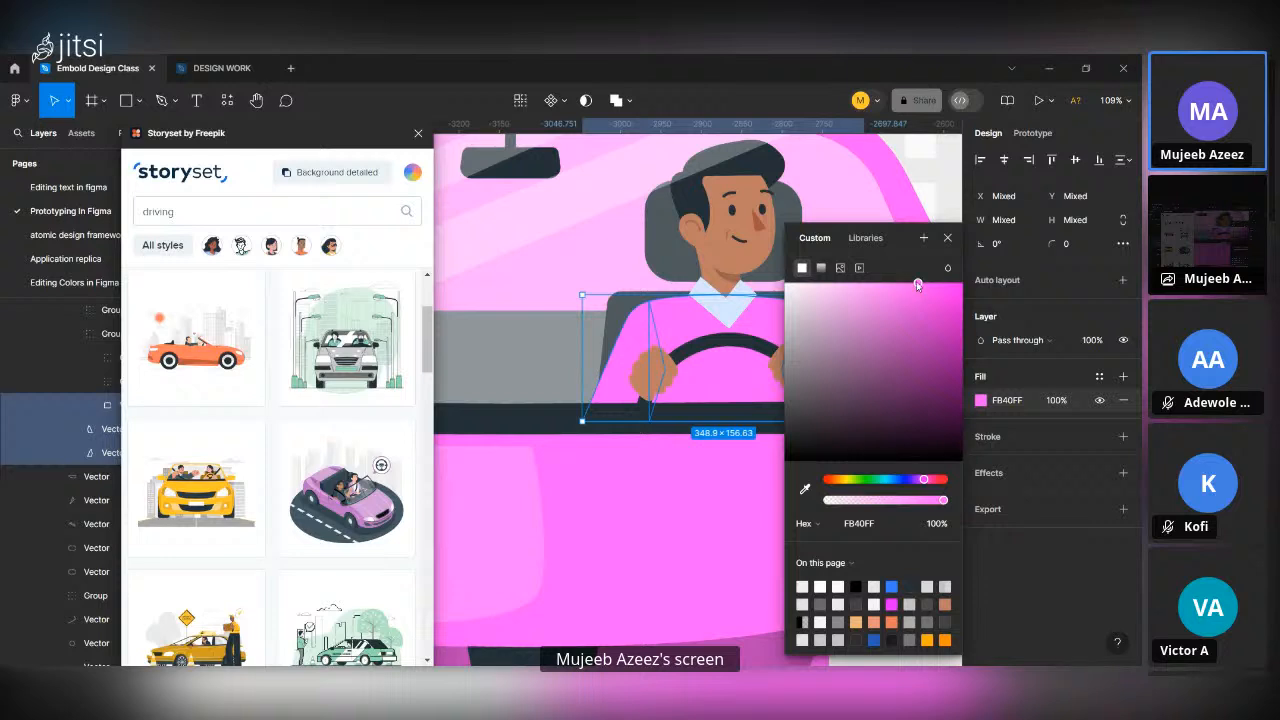
Lighten the pink fill of the driver's shirt torso and sleeves to FC6BFF.
{"action": "left_click_drag", "start_coordinate": [903, 282], "coordinate": [887, 280]}
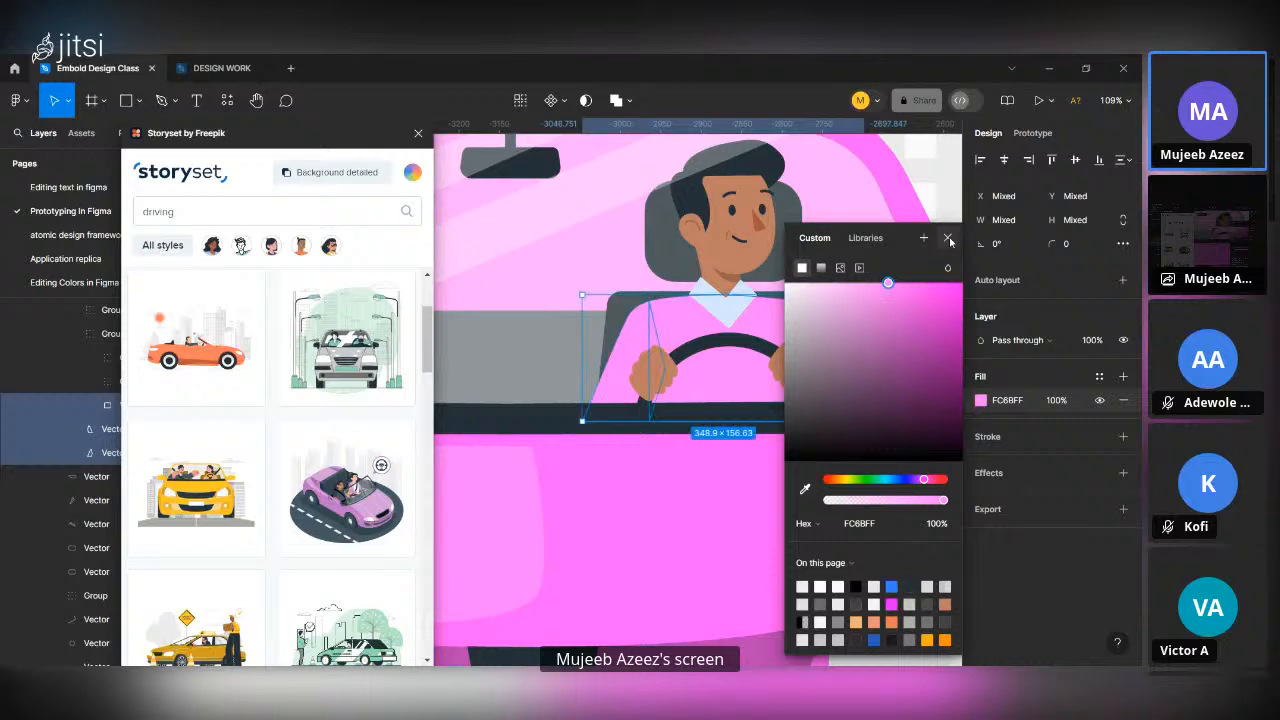
{"action": "left_click", "coordinate": [948, 238]}
{"action": "scroll", "coordinate": [621, 404], "scroll_direction": "down", "scroll_amount": 10, "text": "ctrl"}
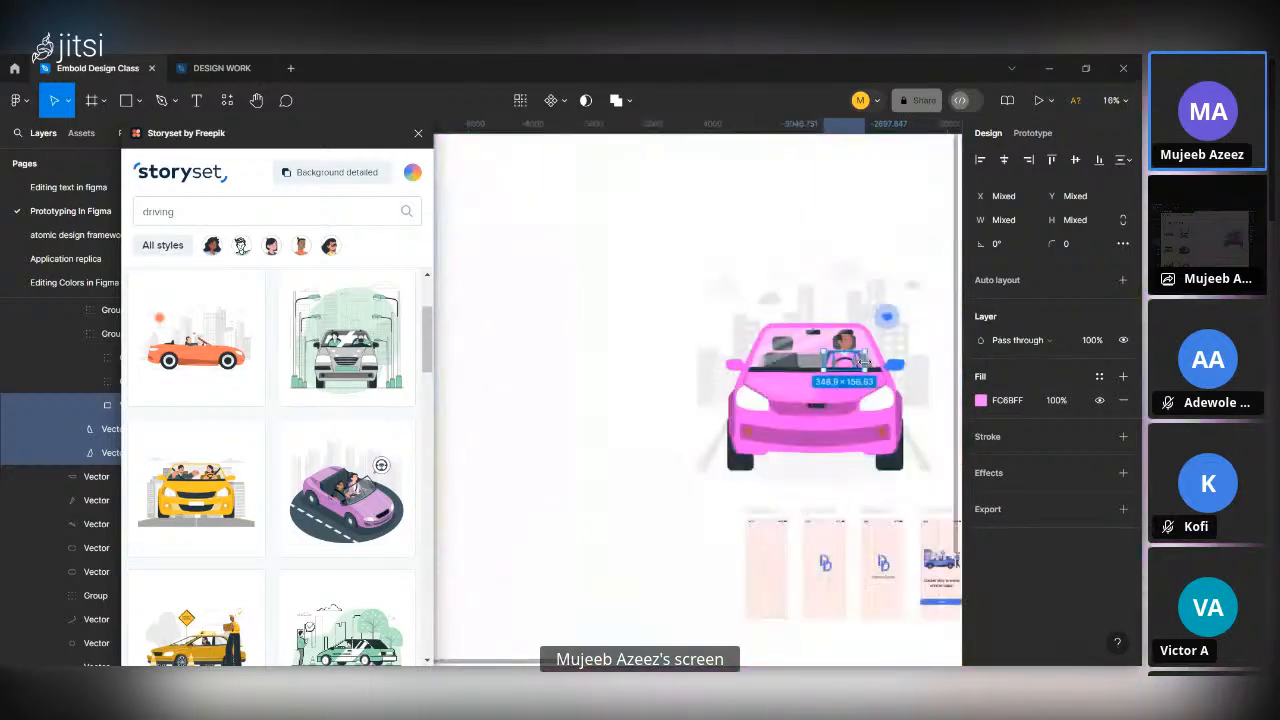
Recolor the car's remaining blue side mirror with pink FB40FF sampled from the body and deselect it.
{"action": "scroll", "coordinate": [955, 354], "scroll_direction": "up", "scroll_amount": 5, "text": "ctrl"}
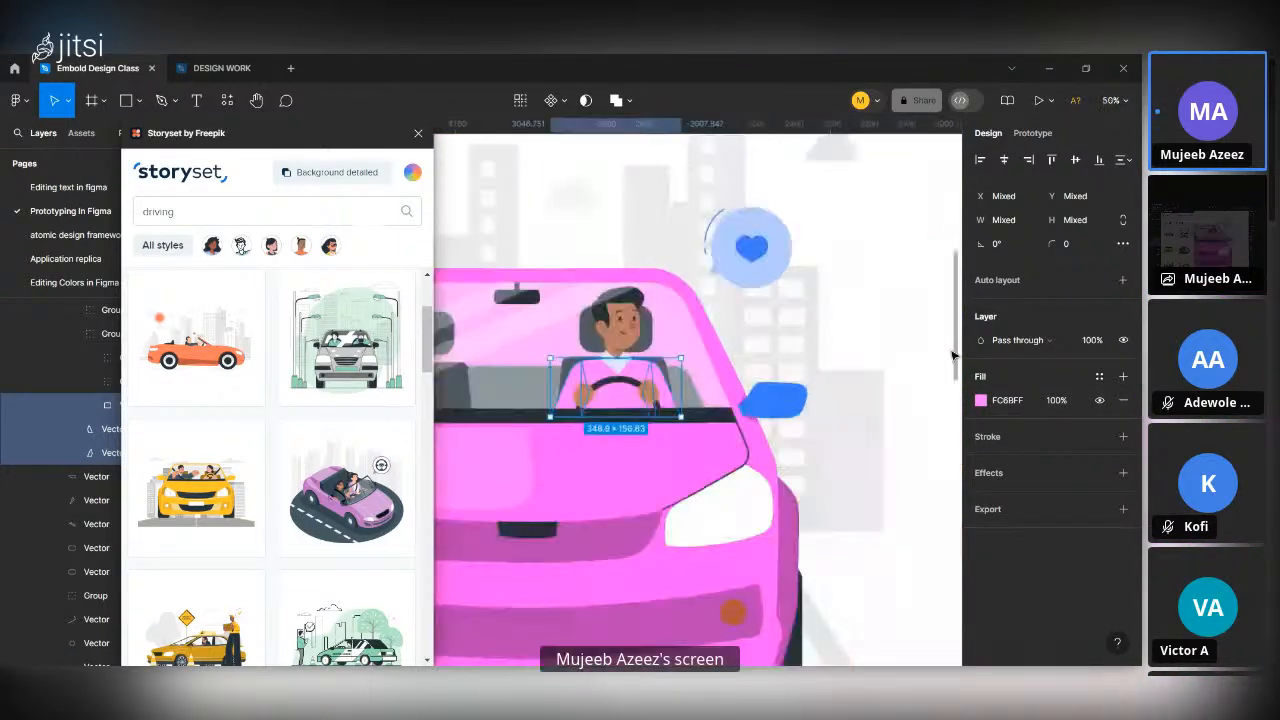
{"action": "left_click", "coordinate": [781, 407]}
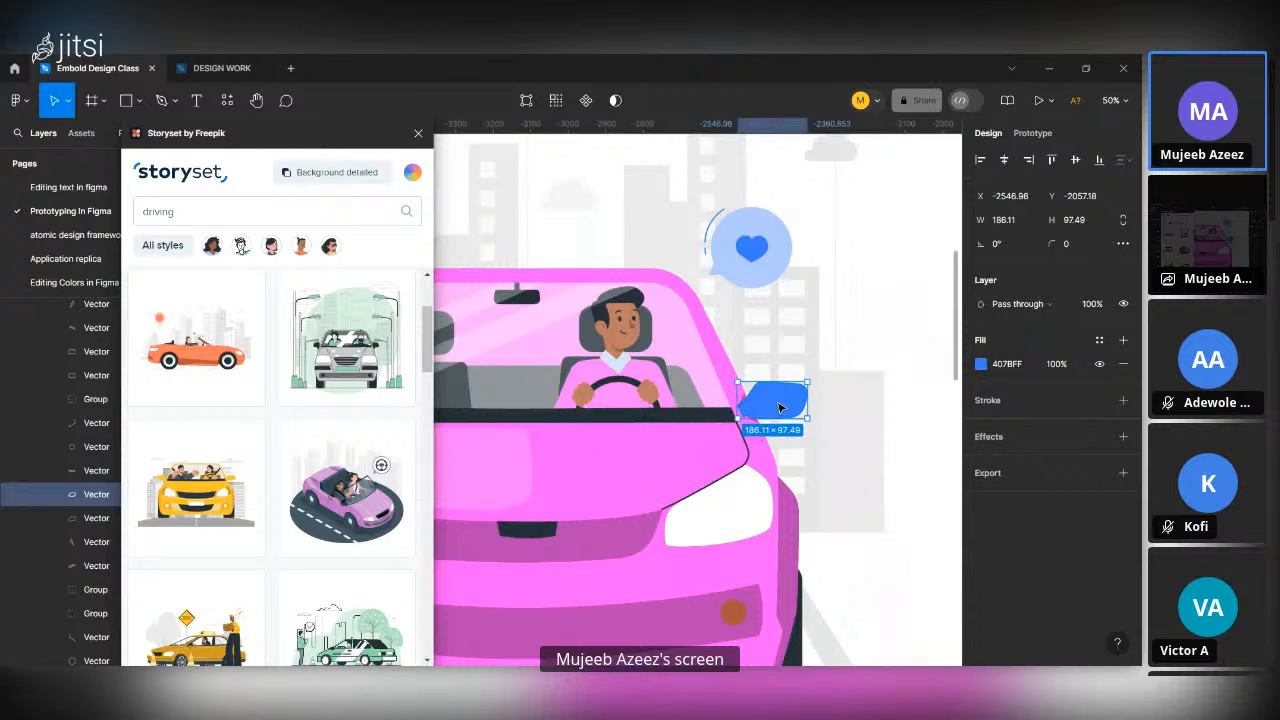
{"action": "left_click", "coordinate": [981, 364]}
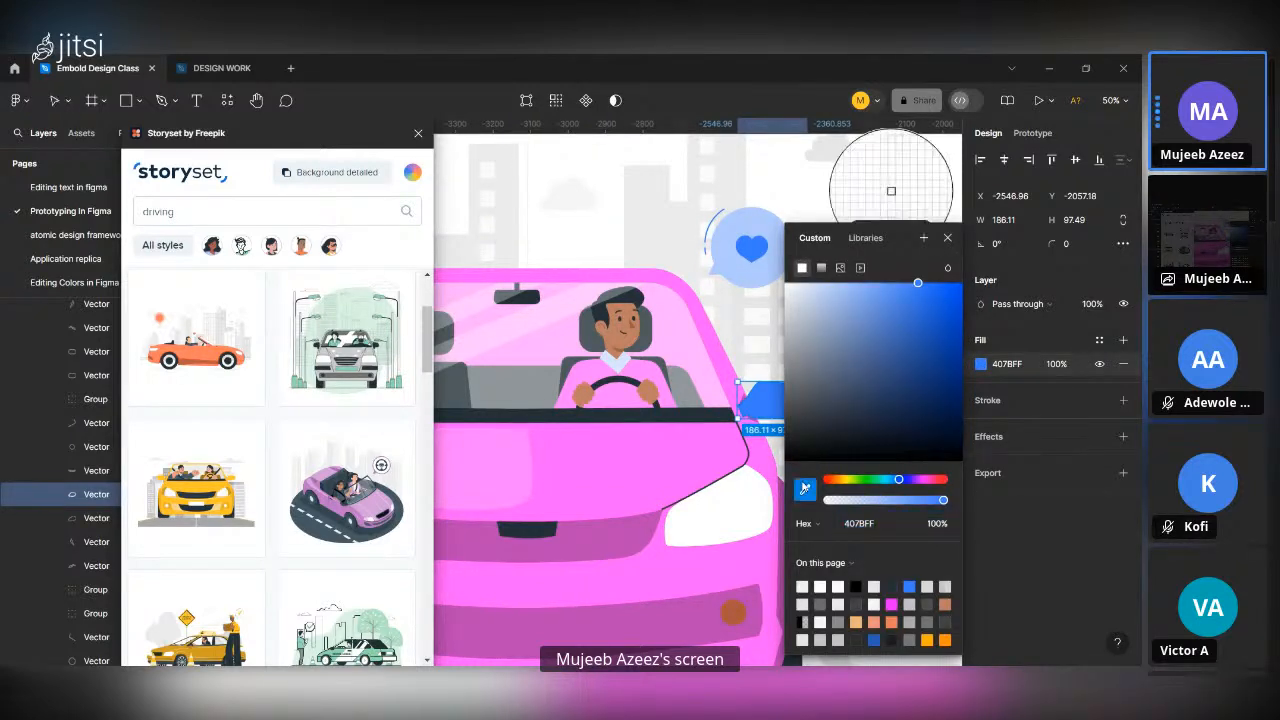
{"action": "left_click", "coordinate": [584, 436]}
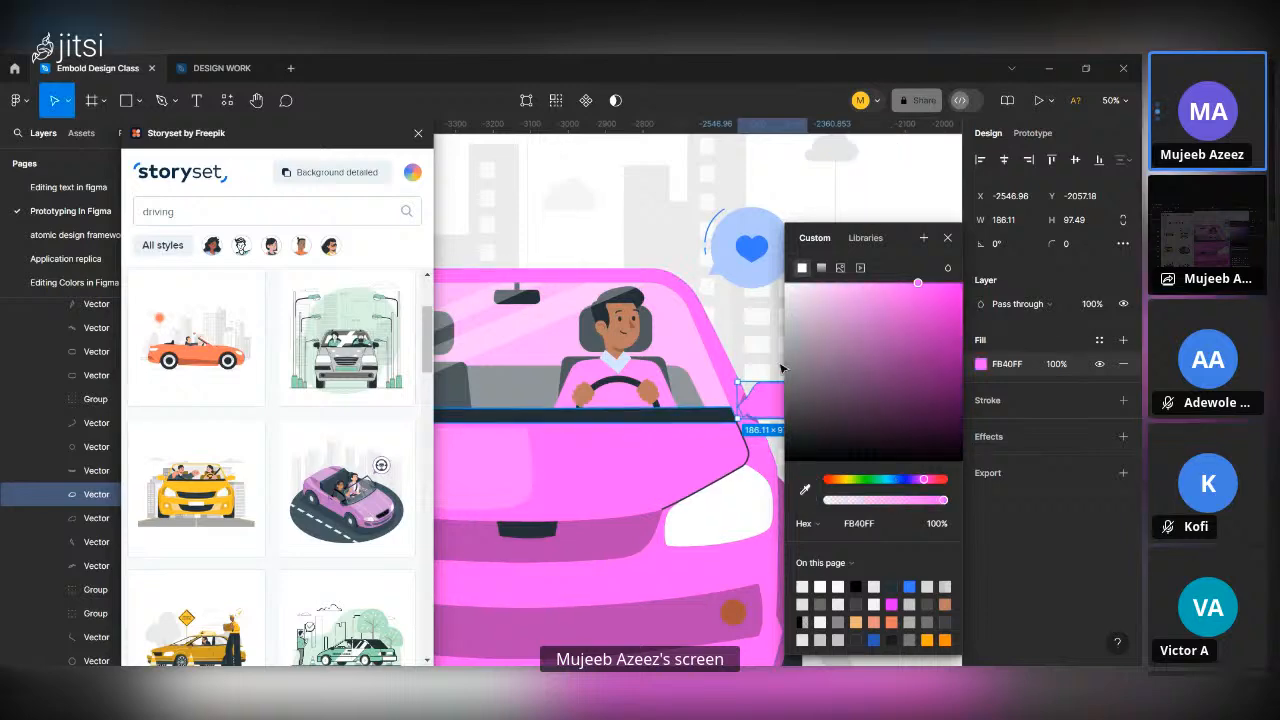
{"action": "left_click", "coordinate": [947, 238]}
{"action": "scroll", "coordinate": [758, 430], "scroll_direction": "down", "scroll_amount": 5}
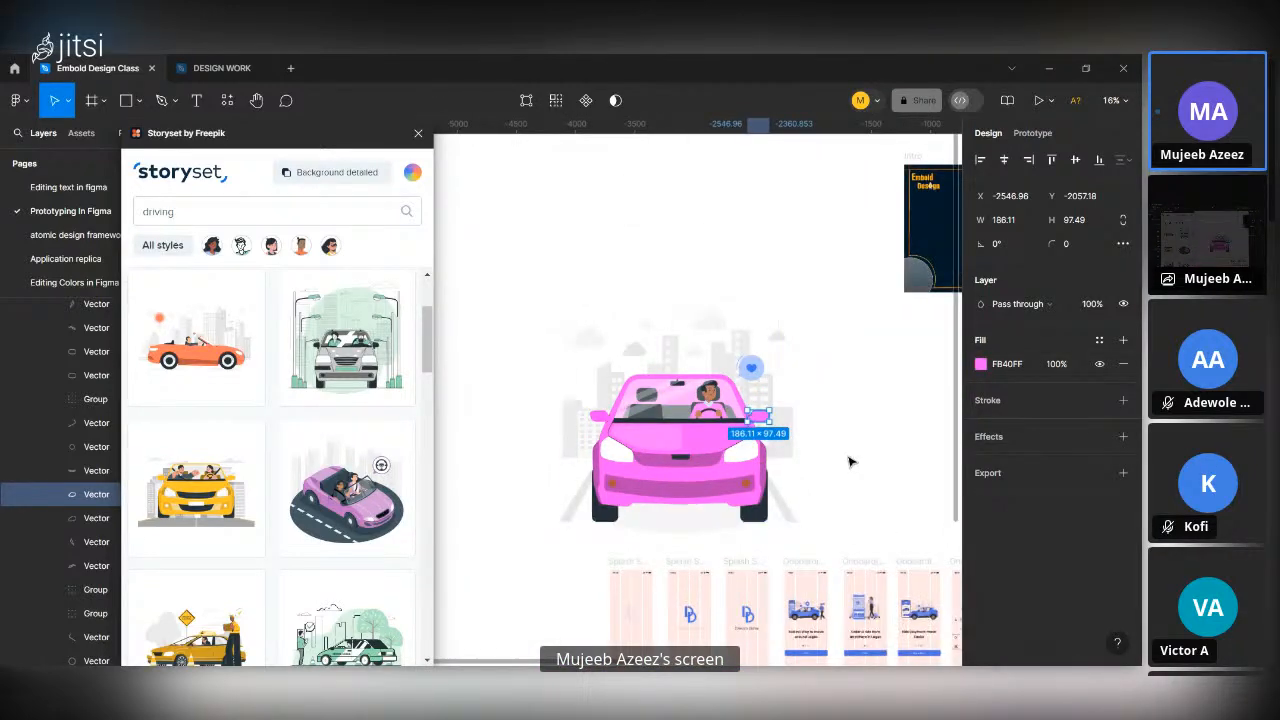
{"action": "left_click", "coordinate": [848, 462]}
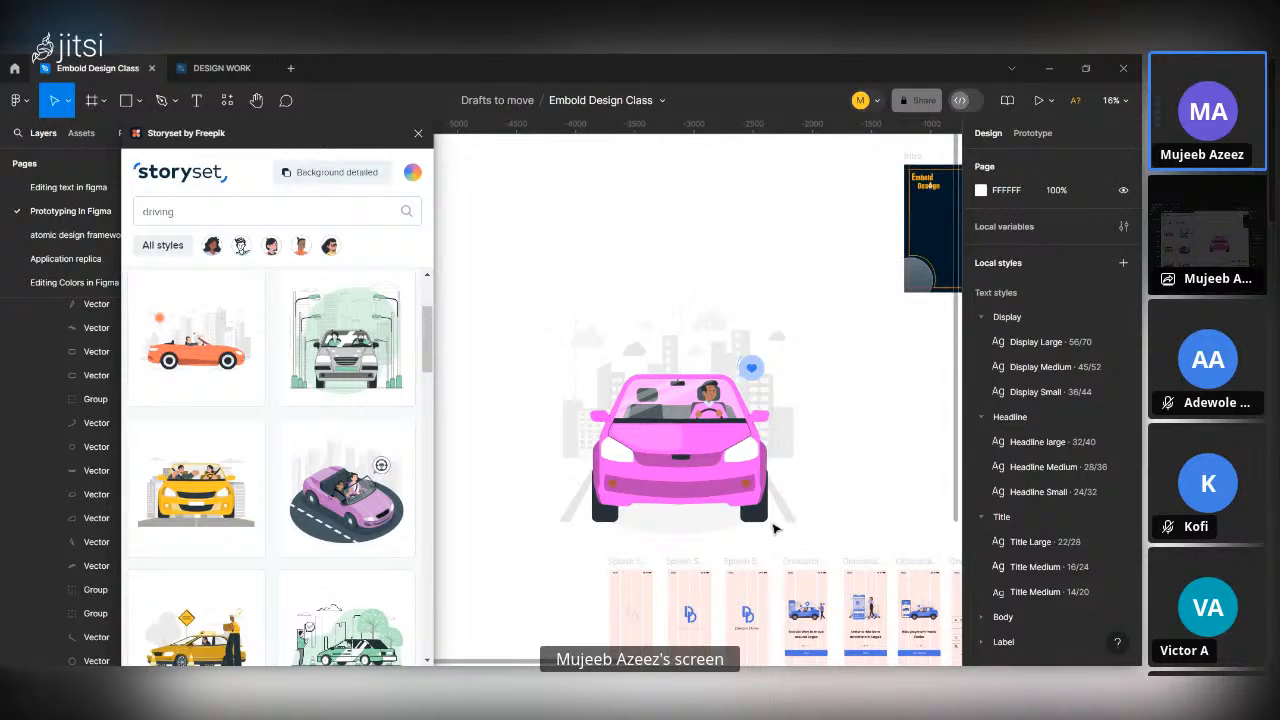
Review the recolored car illustration on the canvas and close the Storyset plugin.
{"action": "scroll", "coordinate": [773, 528], "scroll_direction": "down", "scroll_amount": 3}
{"action": "scroll", "coordinate": [773, 528], "scroll_direction": "down", "scroll_amount": 5}
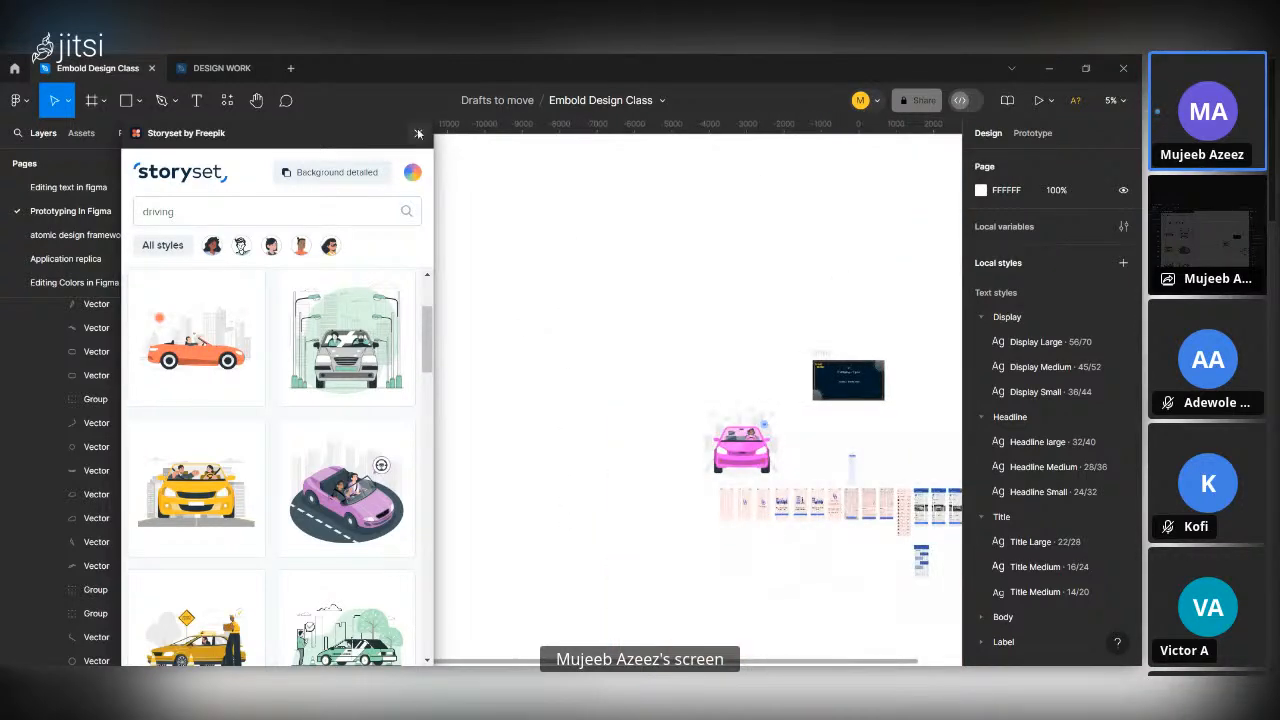
{"action": "scroll", "coordinate": [770, 468], "scroll_direction": "up", "scroll_amount": 3}
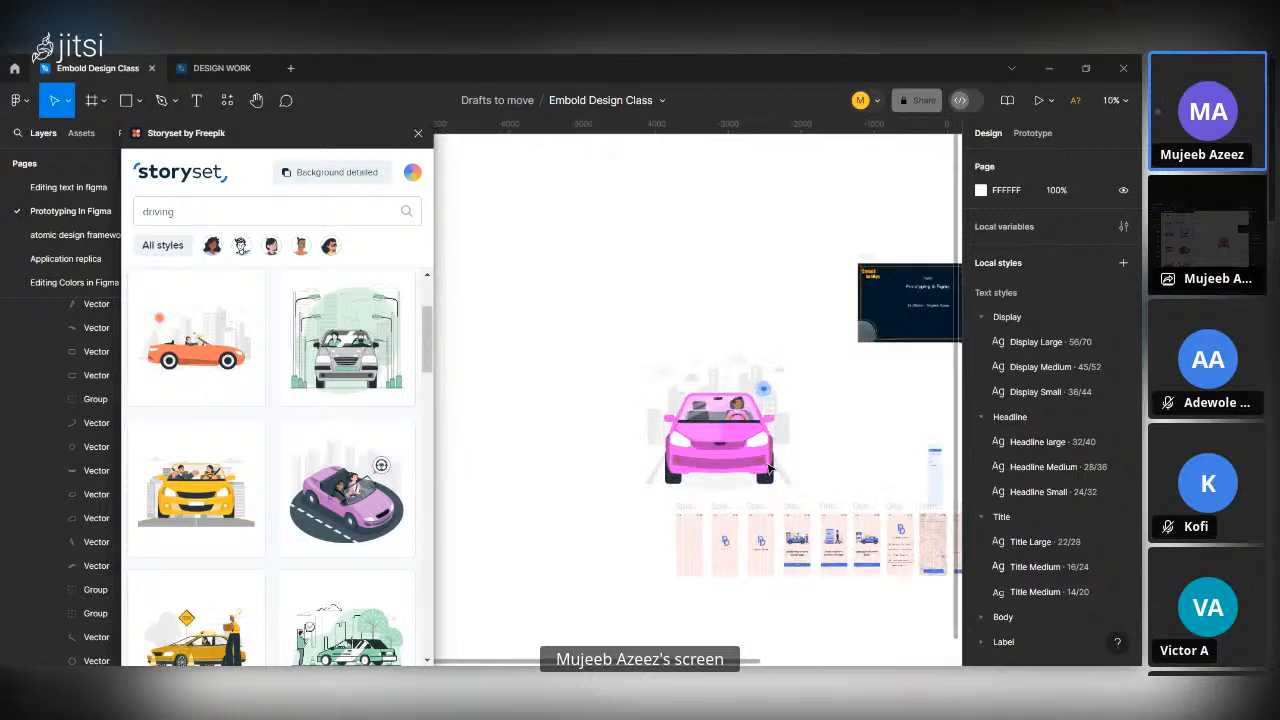
{"action": "scroll", "coordinate": [770, 468], "scroll_direction": "up", "scroll_amount": 2}
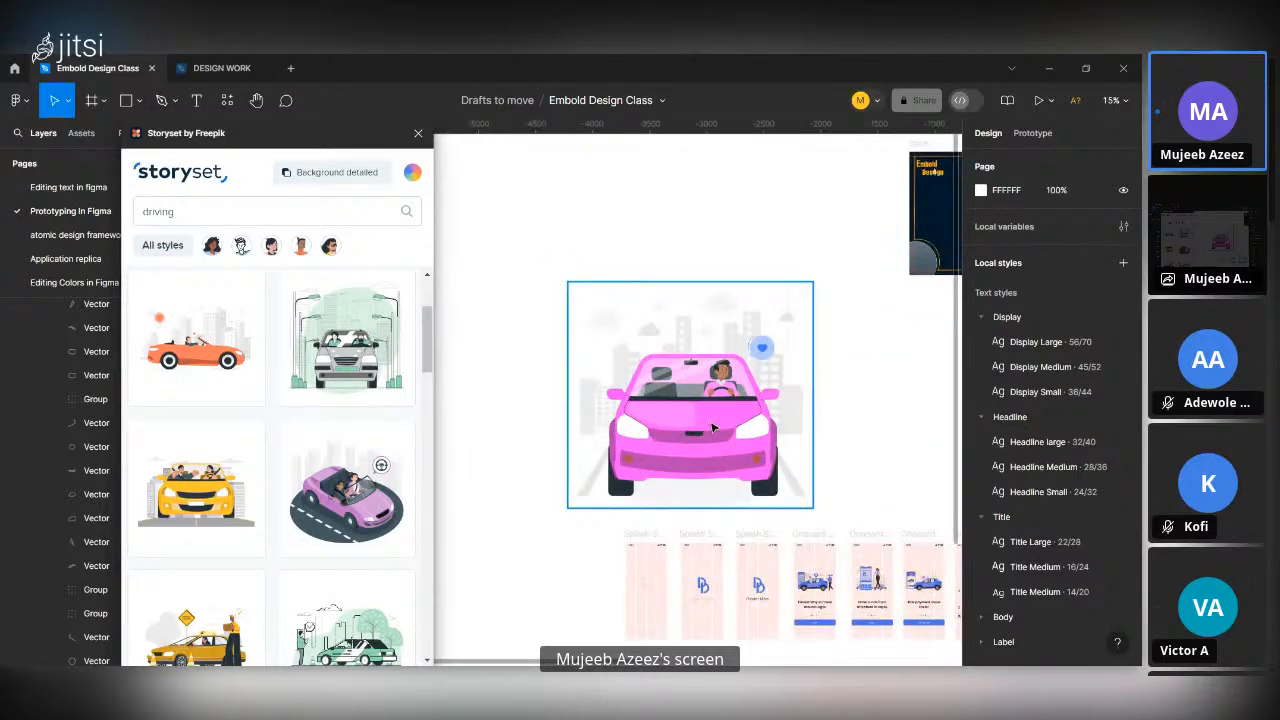
{"action": "left_click", "coordinate": [418, 133]}
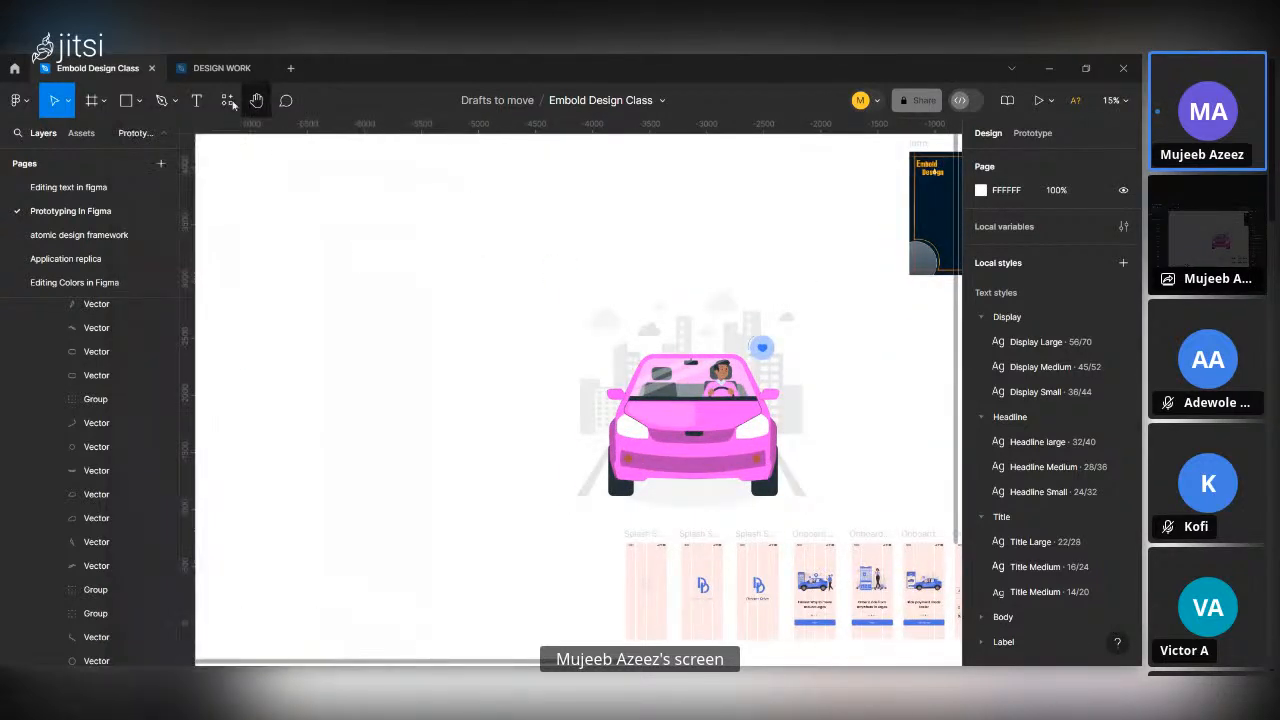
Search the plugins for "icon8" and run Icons8 — icons, illustrations, photos.
{"action": "left_click", "coordinate": [228, 100]}
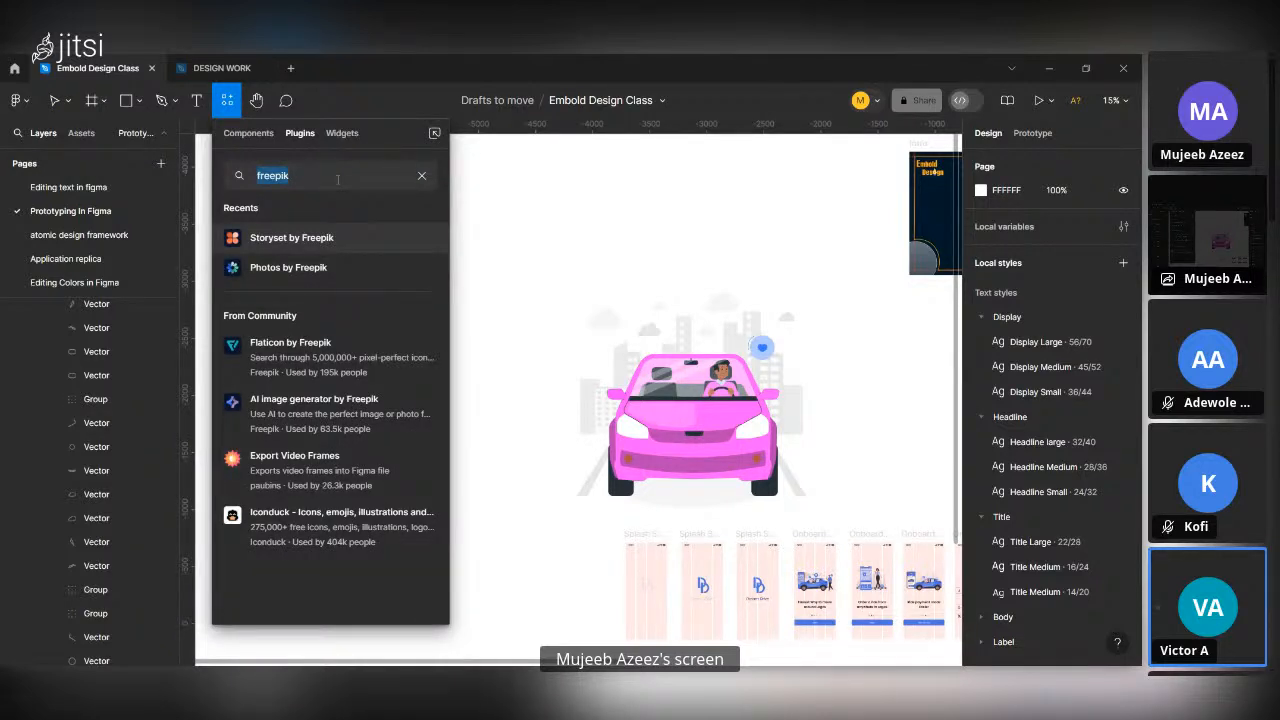
{"action": "type", "text": "i"}
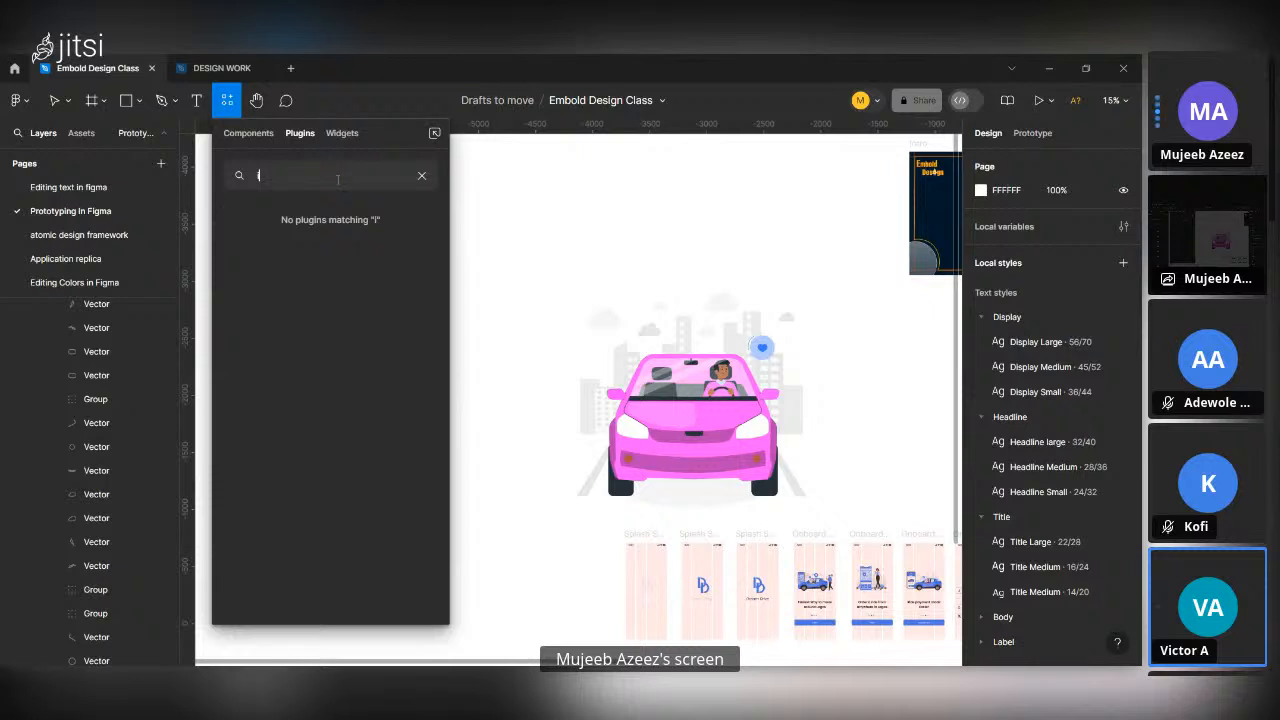
{"action": "type", "text": "con"}
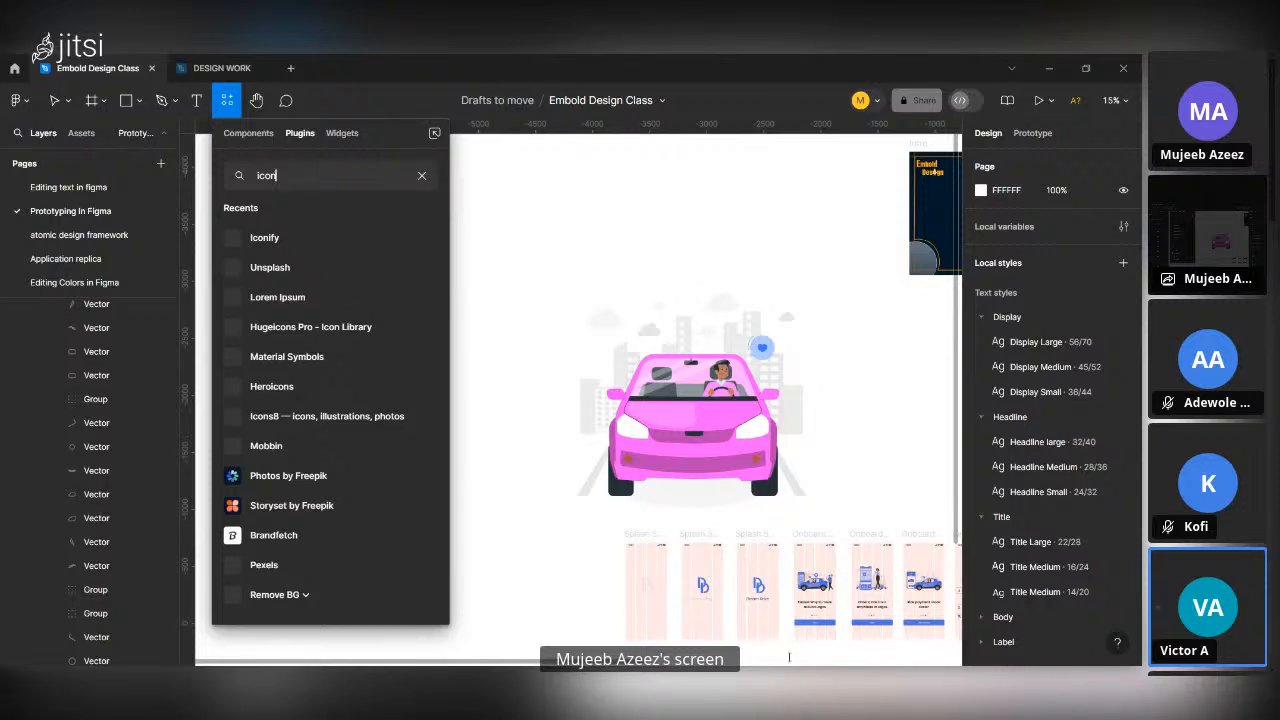
{"action": "type", "text": "8"}
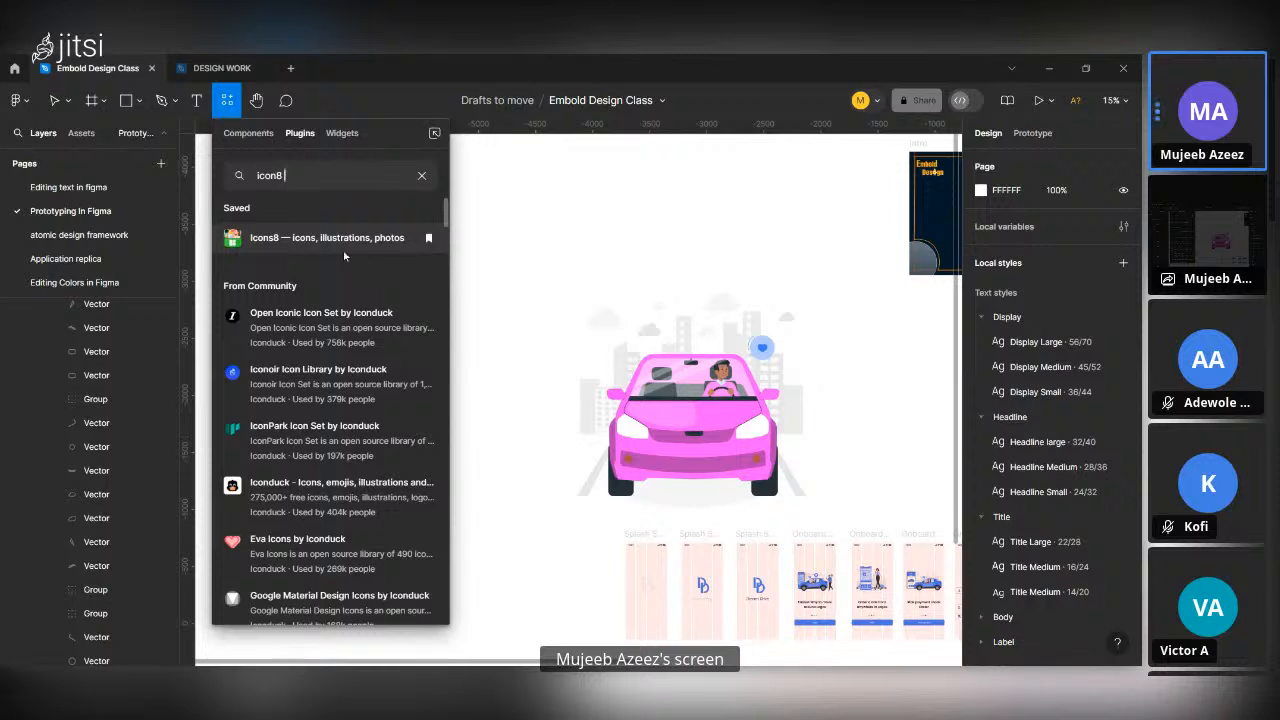
{"action": "left_click", "coordinate": [280, 238]}
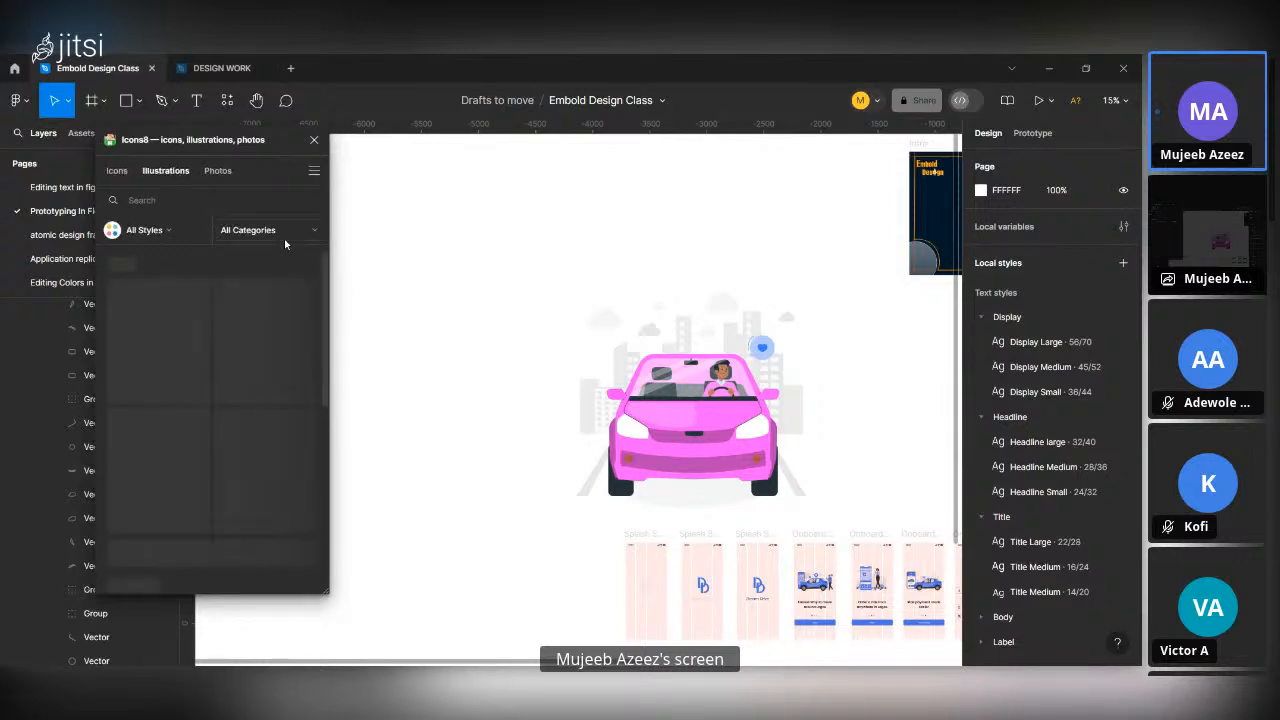
Browse the stock photos offered by the Icons8 plugin.
{"action": "left_click", "coordinate": [218, 172]}
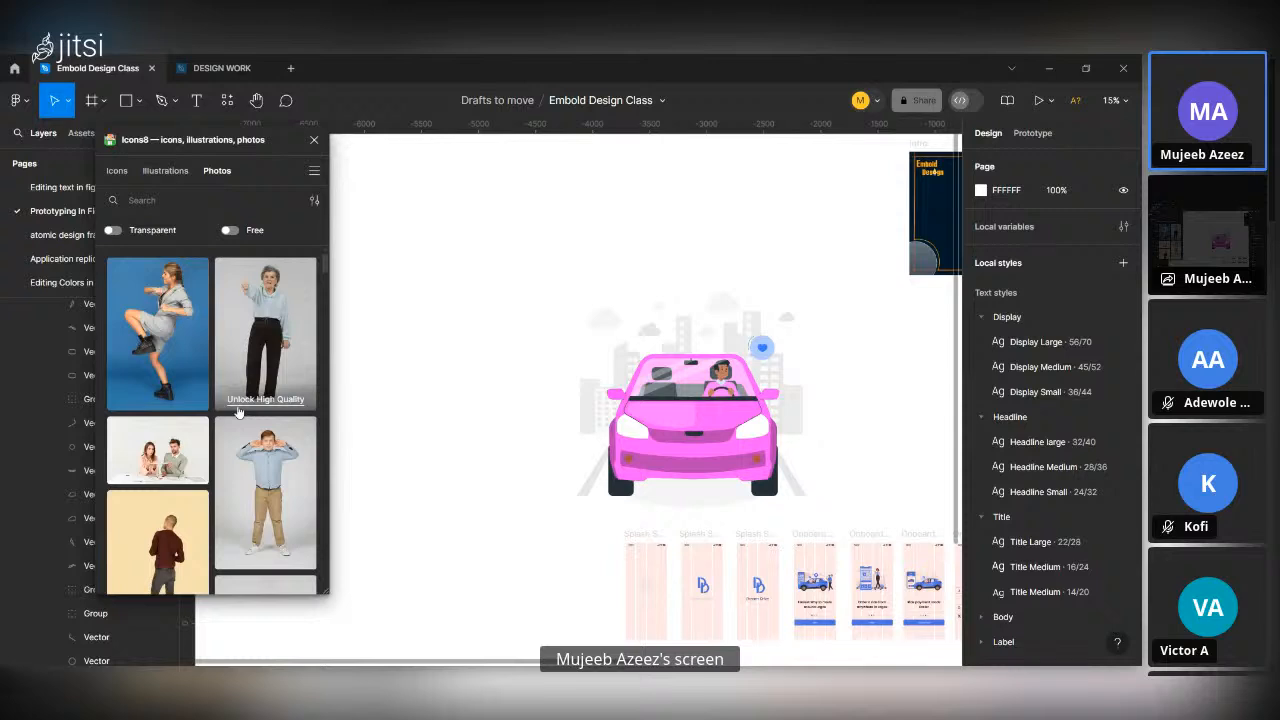
{"action": "scroll", "coordinate": [238, 412], "scroll_direction": "down", "scroll_amount": 10}
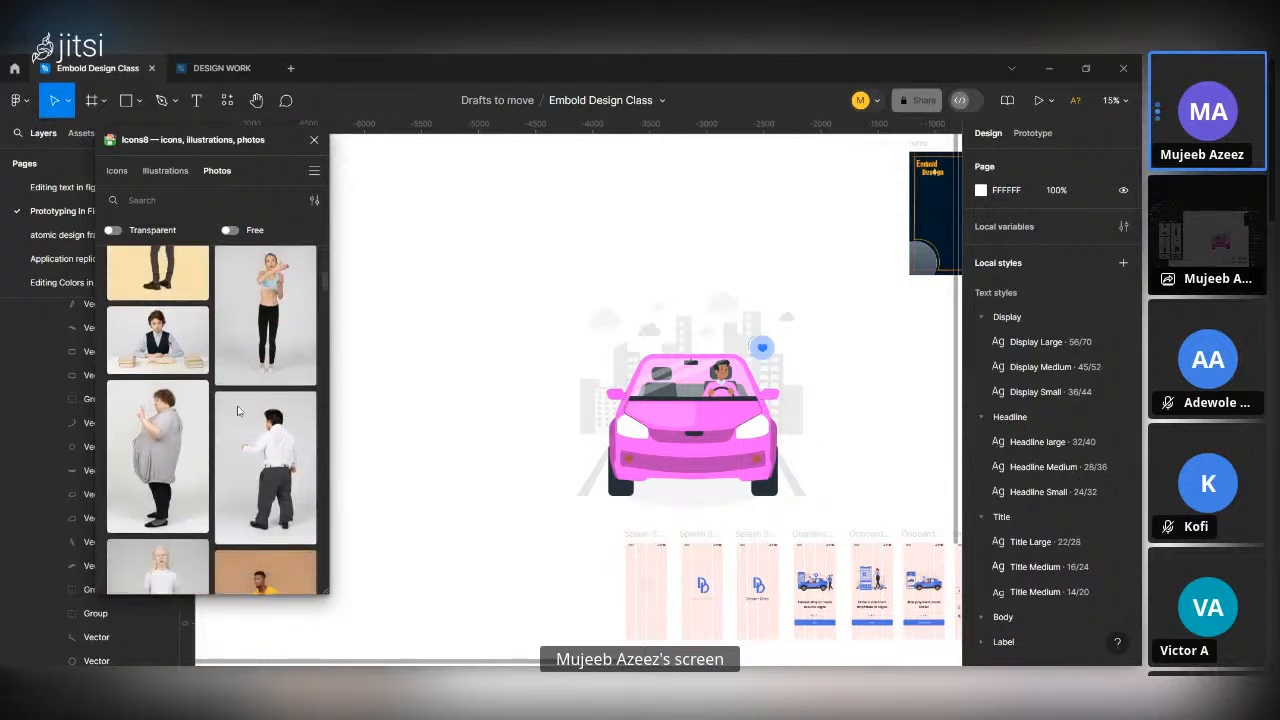
{"action": "scroll", "coordinate": [238, 410], "scroll_direction": "down", "scroll_amount": 3}
{"action": "scroll", "coordinate": [238, 412], "scroll_direction": "up", "scroll_amount": 5}
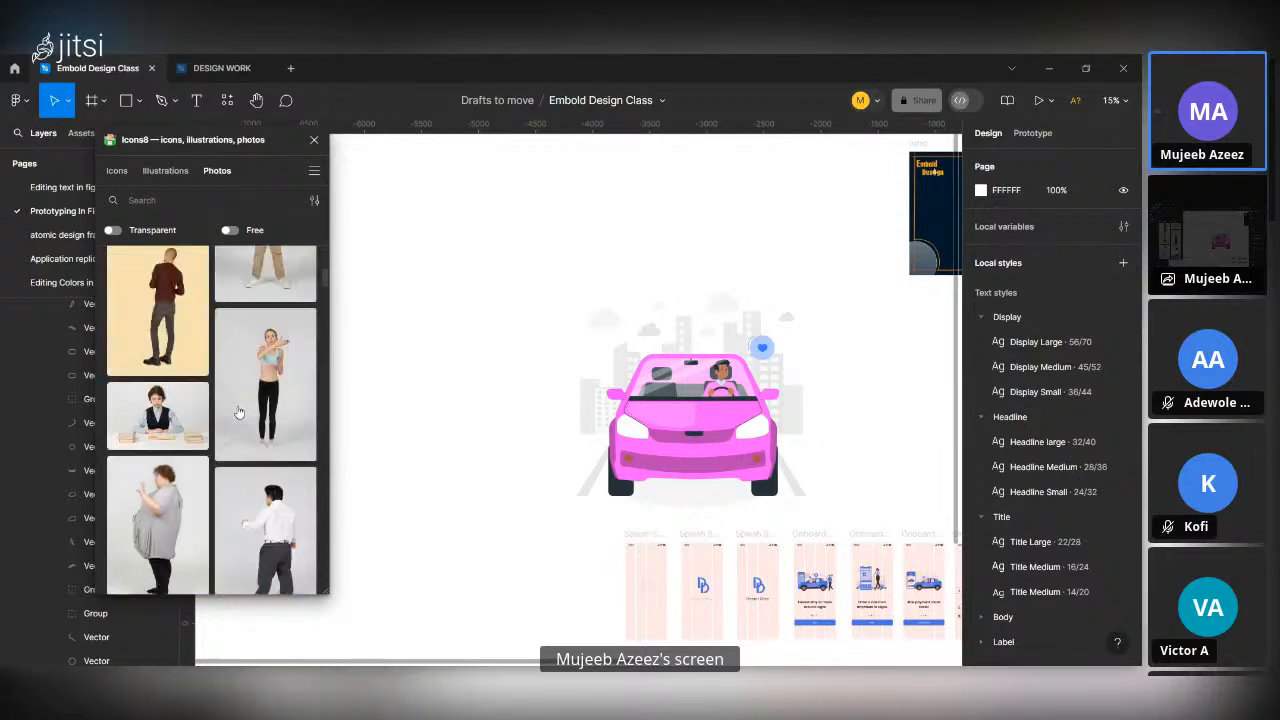
{"action": "scroll", "coordinate": [238, 412], "scroll_direction": "up", "scroll_amount": 3}
Examine the Icons8 icon library and its format options, choosing SVG as the icon format.
{"action": "left_click", "coordinate": [165, 170]}
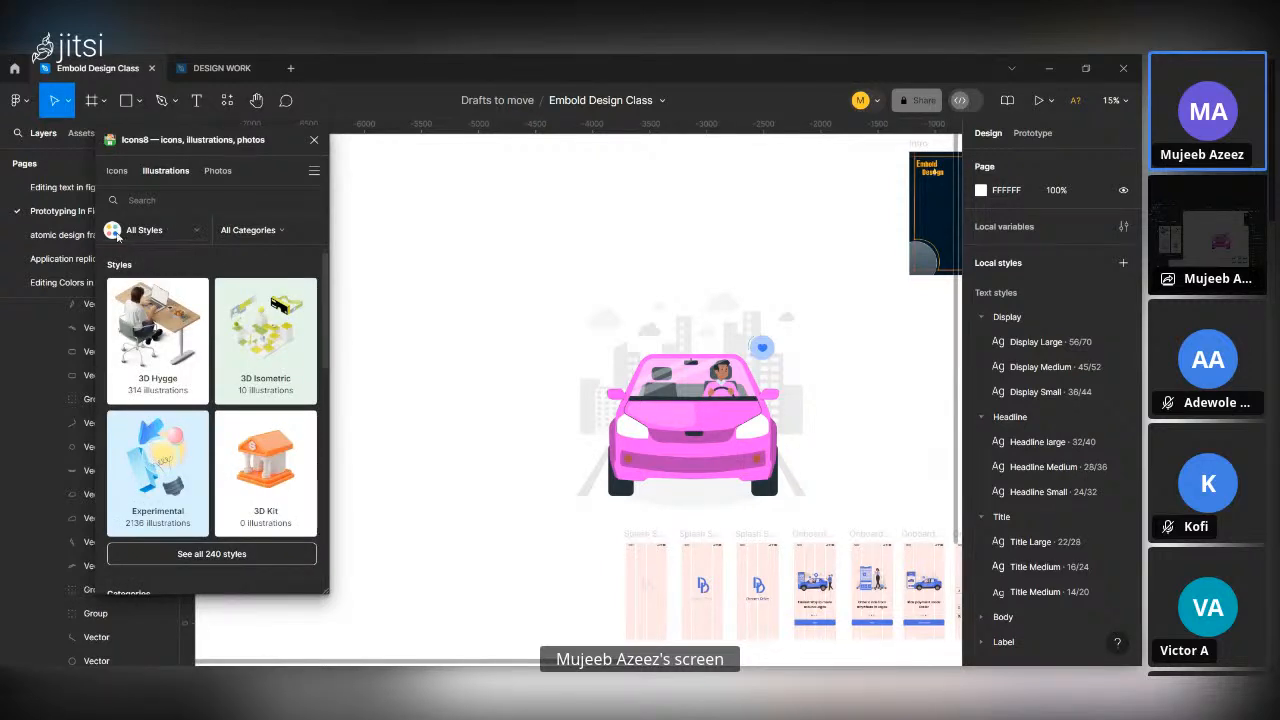
{"action": "left_click", "coordinate": [117, 170]}
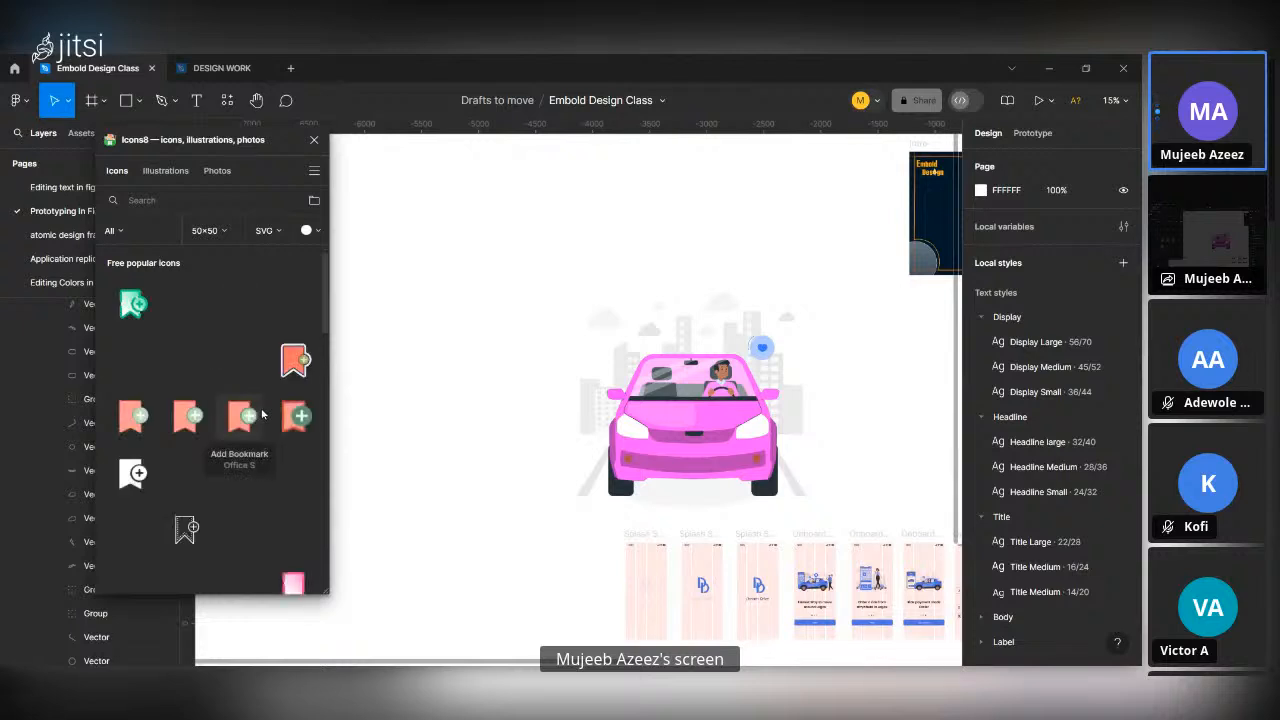
{"action": "left_click", "coordinate": [265, 234]}
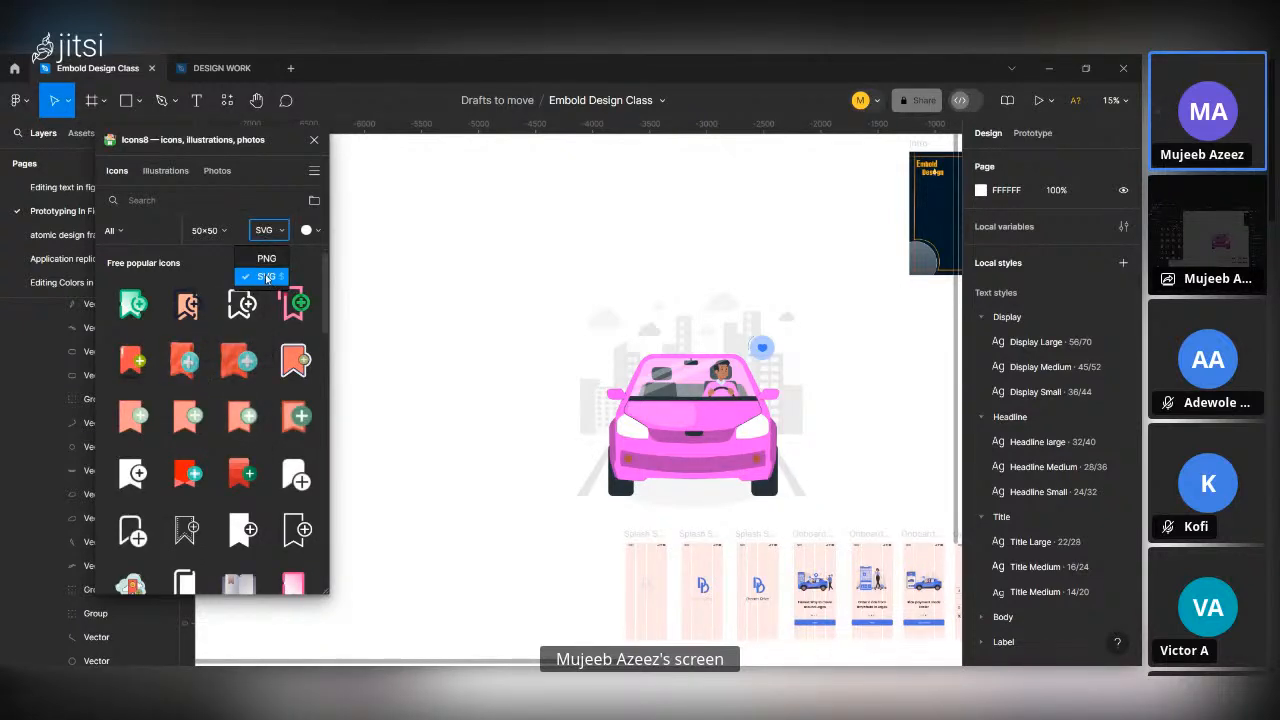
{"action": "left_click", "coordinate": [265, 276]}
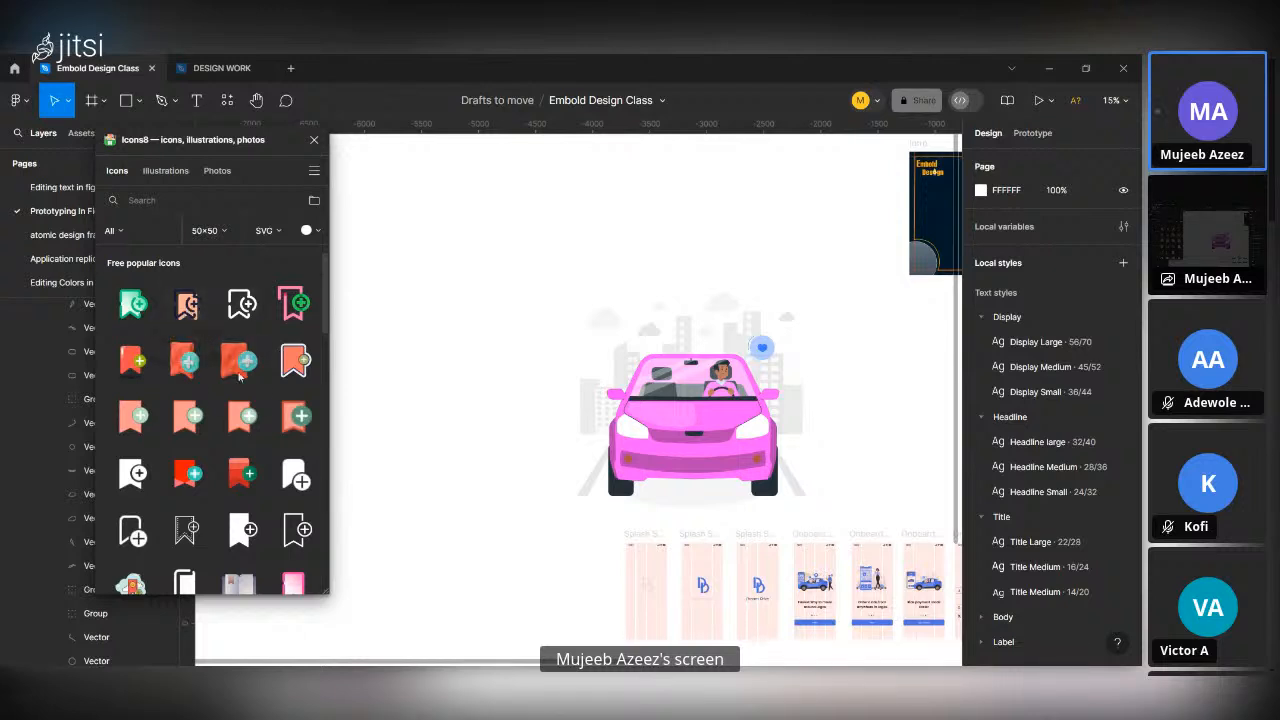
Open the 3D Hygge style among the Icons8 illustrations and browse its artwork.
{"action": "left_click", "coordinate": [166, 171]}
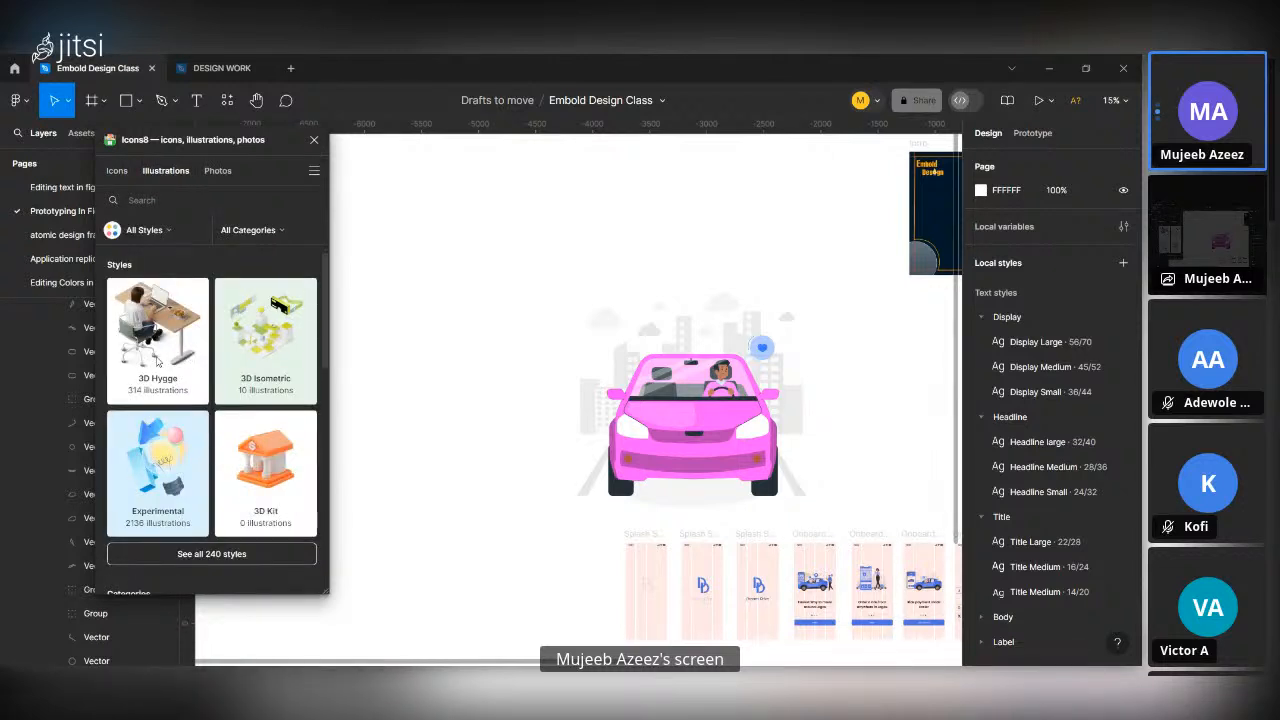
{"action": "left_click", "coordinate": [157, 362]}
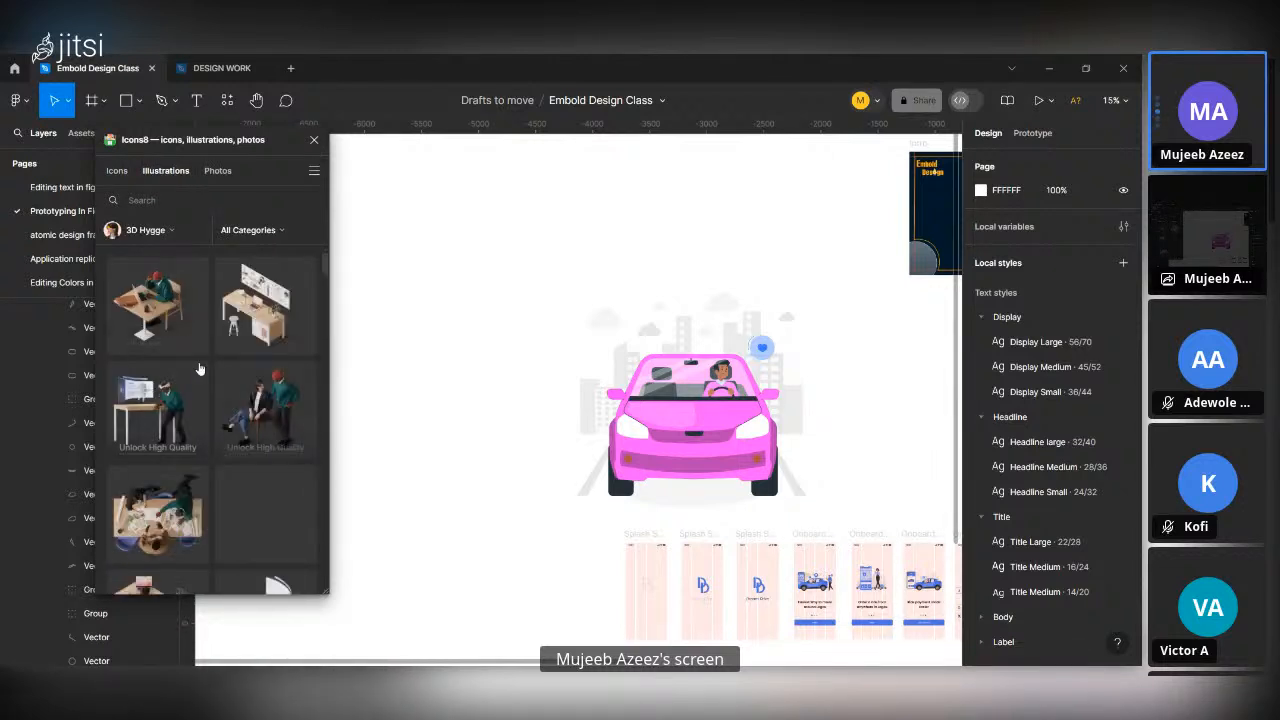
{"action": "scroll", "coordinate": [218, 425], "scroll_direction": "down", "scroll_amount": 5}
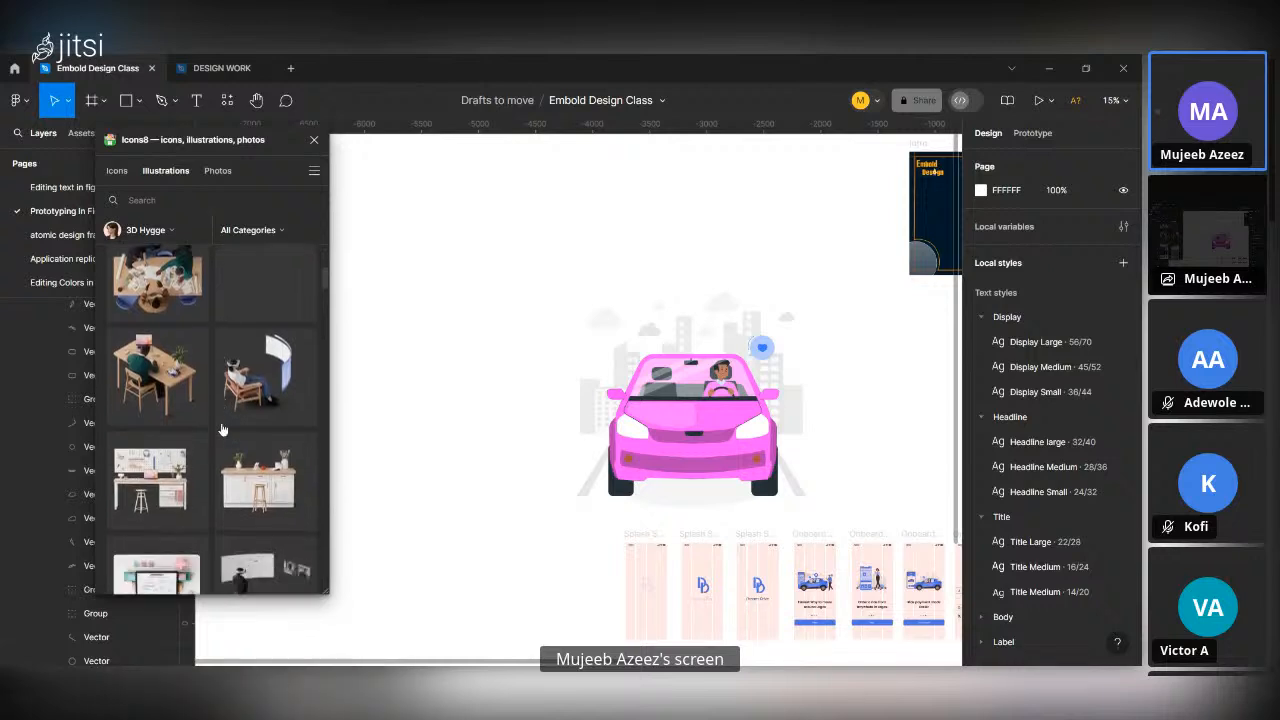
{"action": "scroll", "coordinate": [222, 428], "scroll_direction": "up", "scroll_amount": 4}
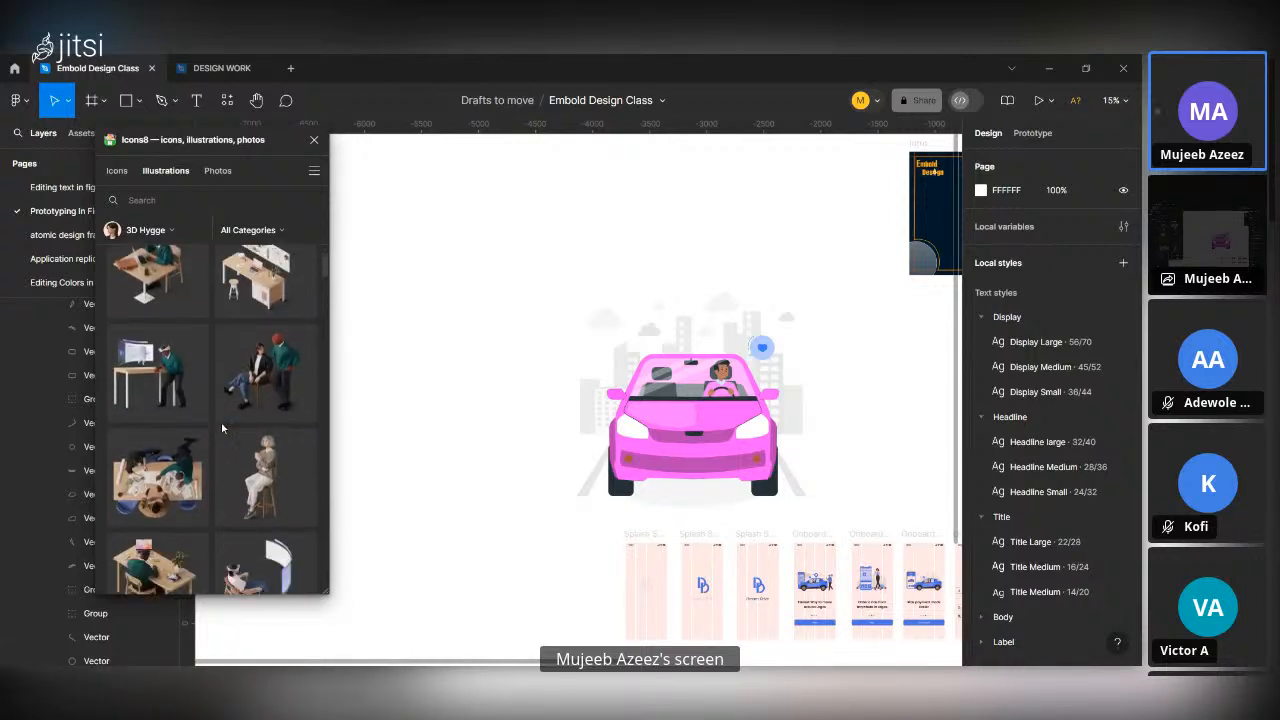
{"action": "scroll", "coordinate": [222, 428], "scroll_direction": "up", "scroll_amount": 2}
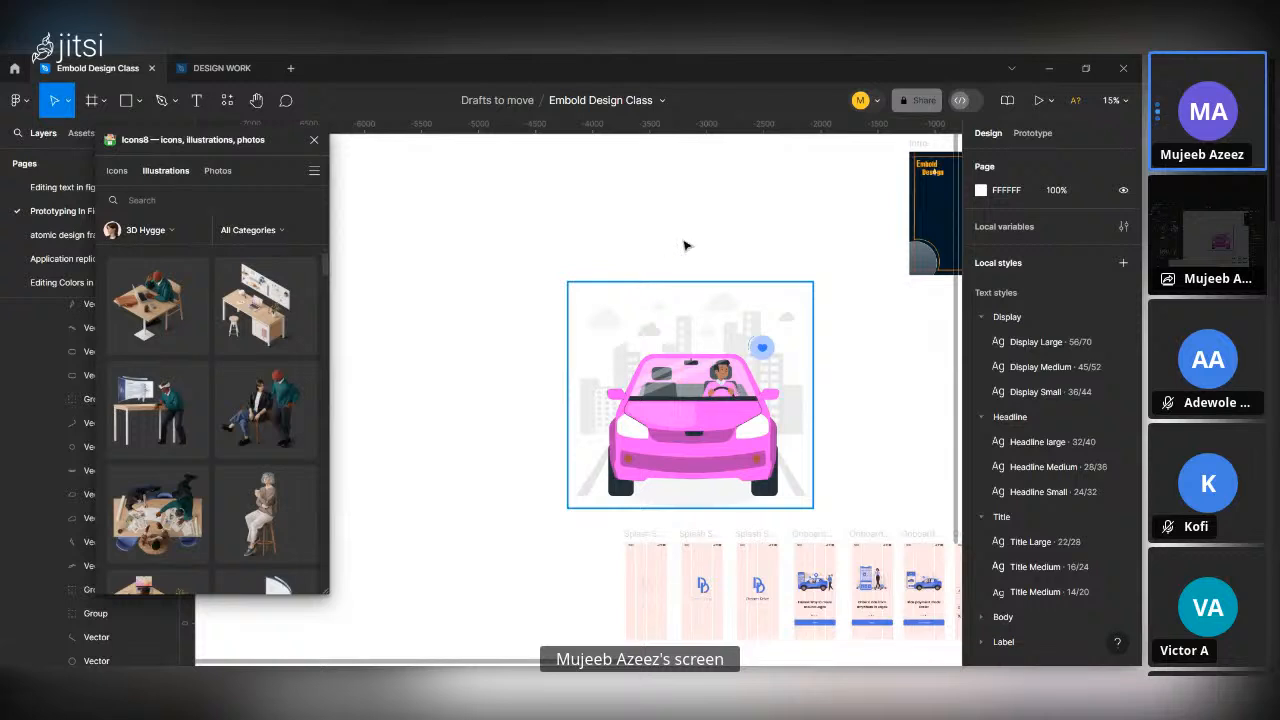
Select the driving illustration group and insert the 3D Hygge illustration of a woman sitting on a stool onto it.
{"action": "left_click", "coordinate": [636, 390]}
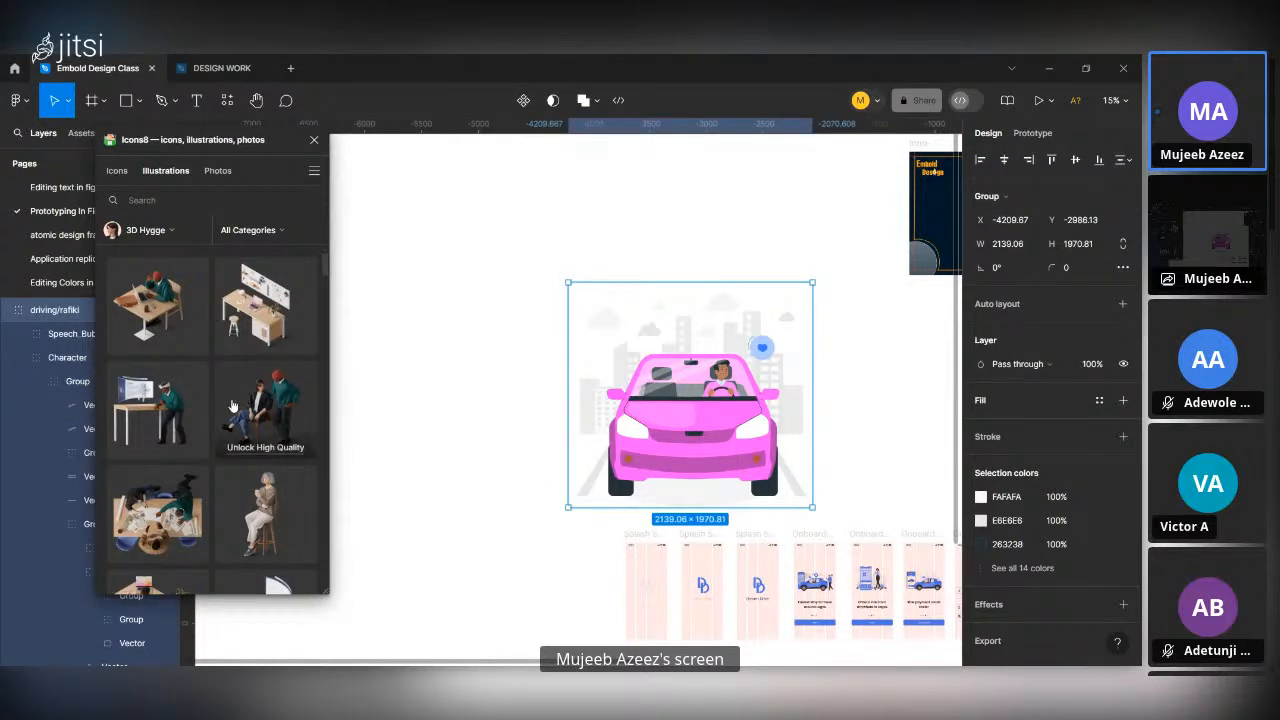
{"action": "scroll", "coordinate": [256, 443], "scroll_direction": "down", "scroll_amount": 2}
{"action": "scroll", "coordinate": [256, 443], "scroll_direction": "up", "scroll_amount": 3}
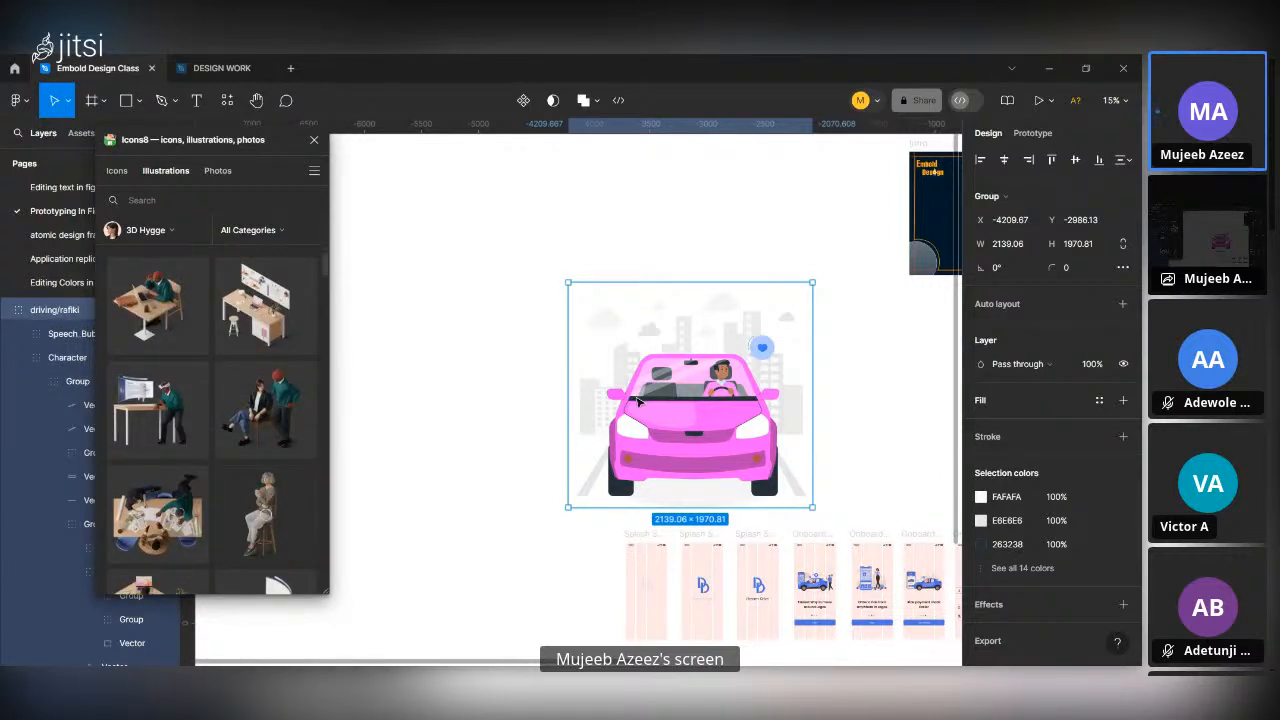
{"action": "scroll", "coordinate": [240, 410], "scroll_direction": "down", "scroll_amount": 2}
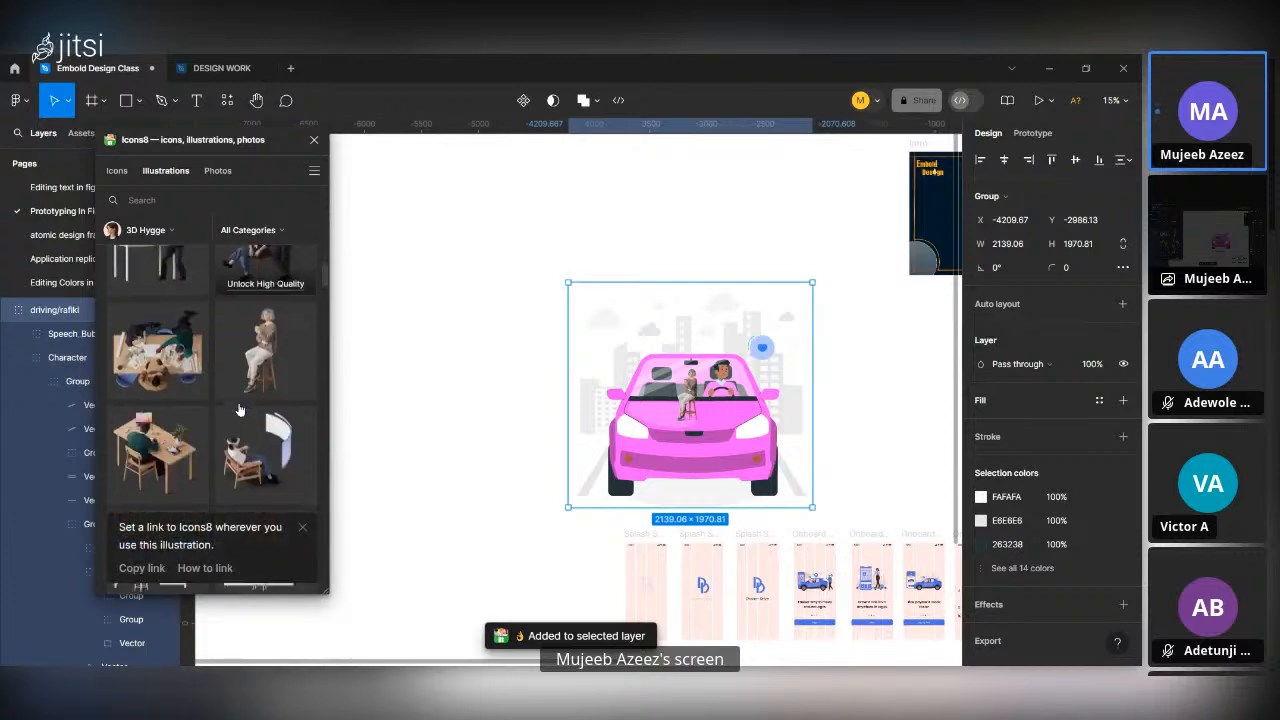
Look through more 3D Hygge illustrations and select the inserted seated woman image over the car.
{"action": "scroll", "coordinate": [240, 410], "scroll_direction": "down", "scroll_amount": 2}
{"action": "scroll", "coordinate": [238, 440], "scroll_direction": "down", "scroll_amount": 2}
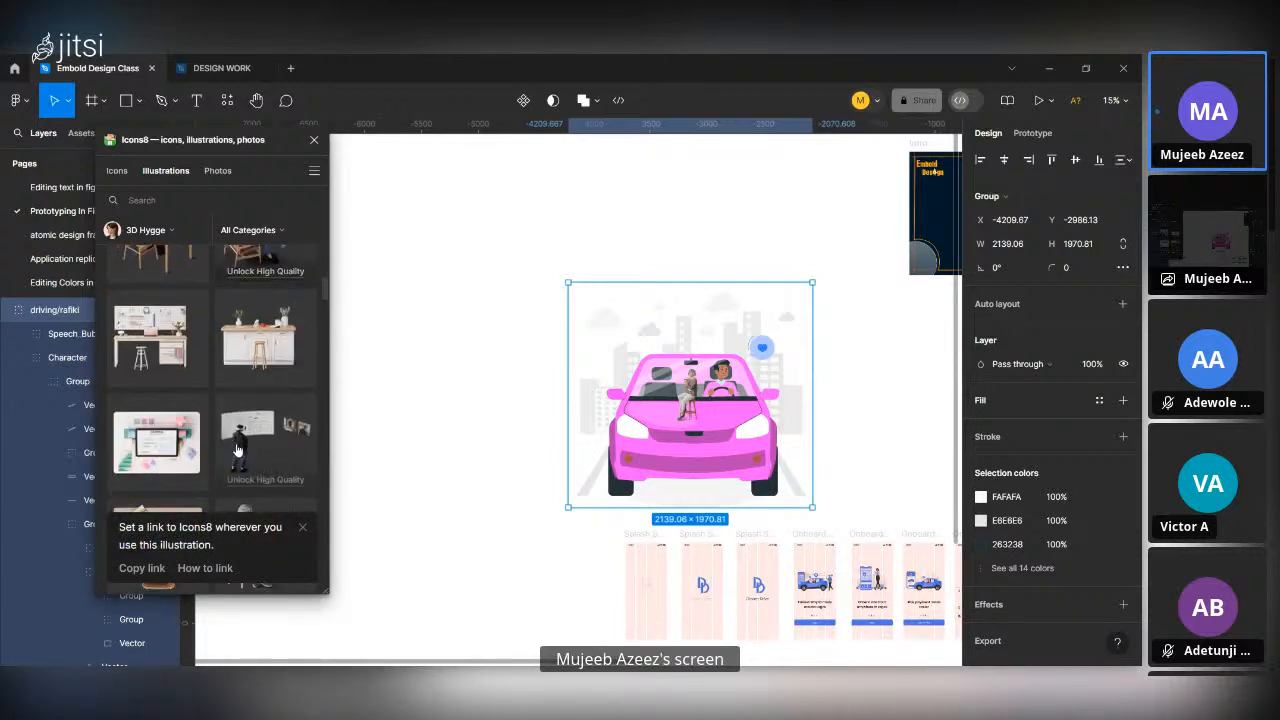
{"action": "scroll", "coordinate": [238, 450], "scroll_direction": "up", "scroll_amount": 5}
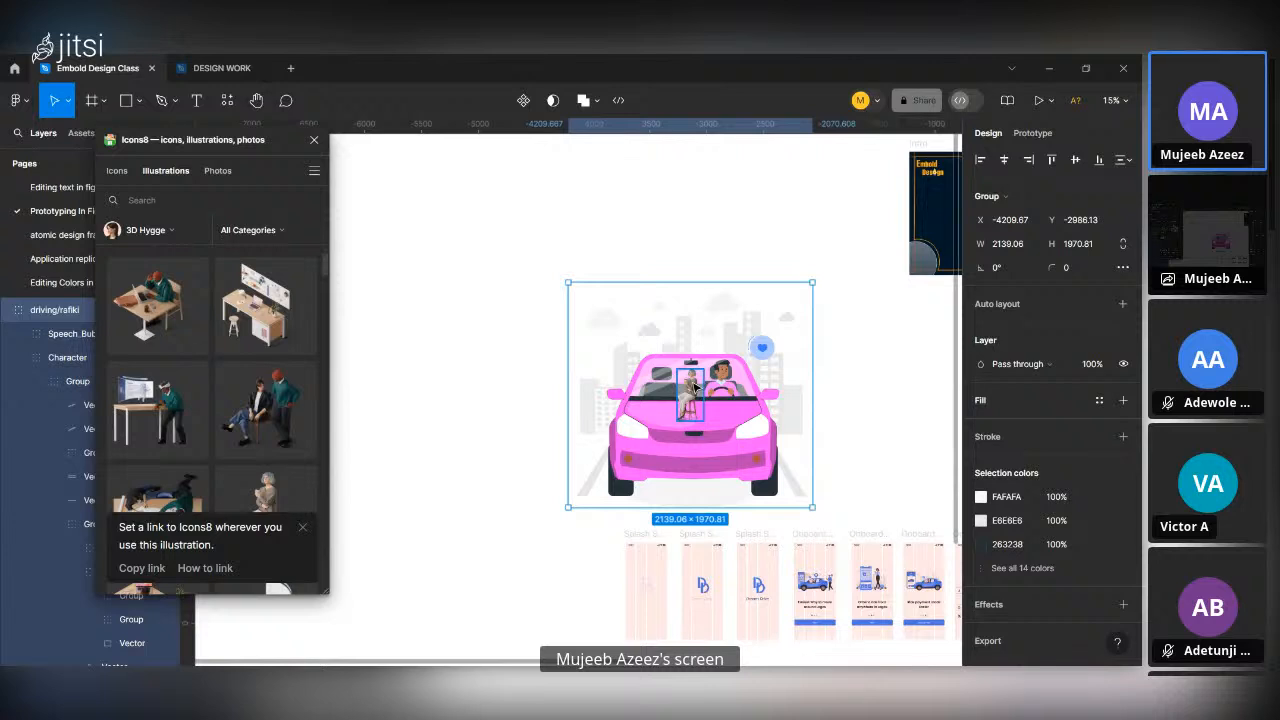
{"action": "scroll", "coordinate": [694, 387], "scroll_direction": "up", "scroll_amount": 2}
{"action": "left_click", "coordinate": [696, 388]}
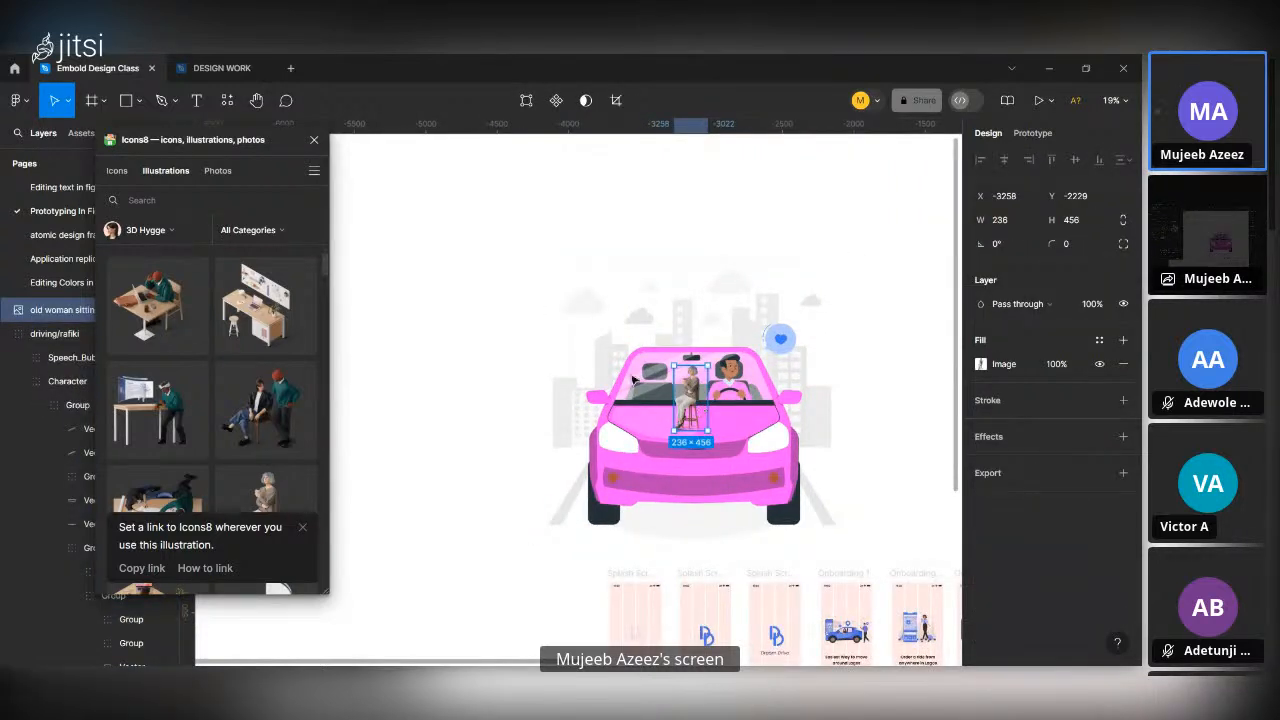
Examine the seated woman image up close on the empty canvas beside the car, and delete it.
{"action": "left_click_drag", "start_coordinate": [700, 408], "coordinate": [475, 331]}
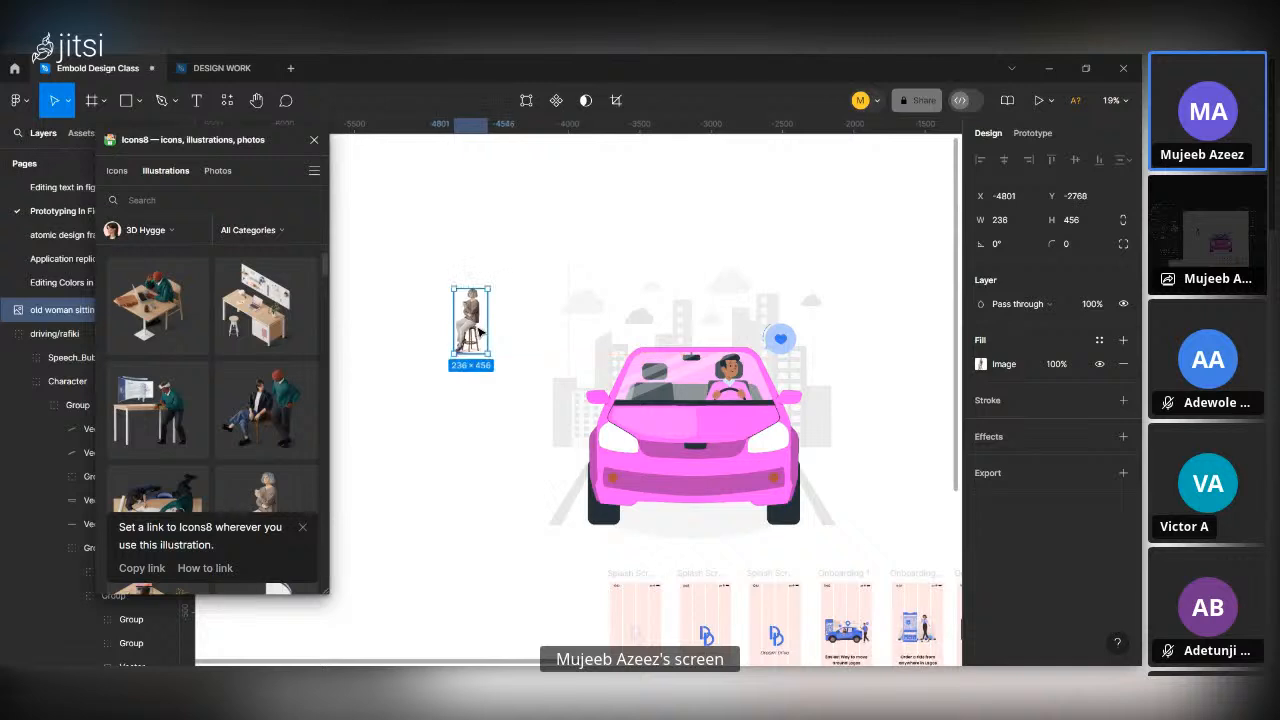
{"action": "scroll", "coordinate": [479, 333], "scroll_direction": "up", "scroll_amount": 10}
{"action": "scroll", "coordinate": [479, 333], "scroll_direction": "up", "scroll_amount": 5}
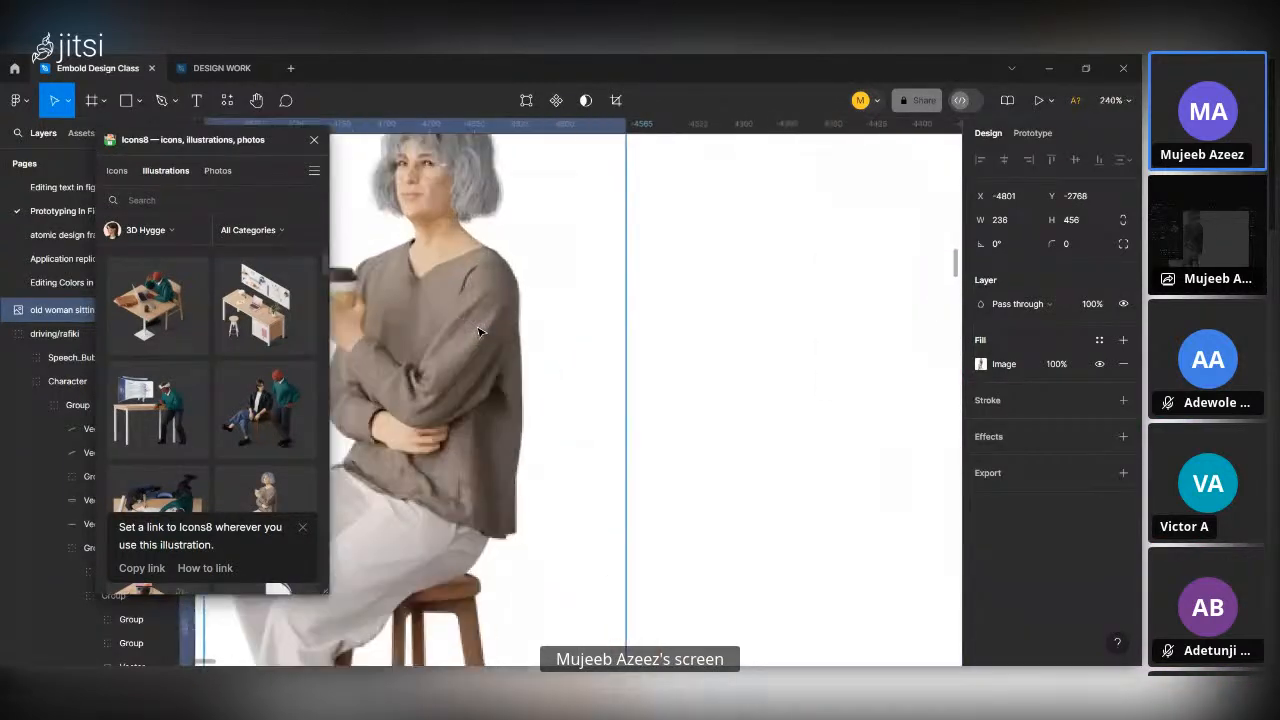
{"action": "scroll", "coordinate": [479, 333], "scroll_direction": "down", "scroll_amount": 2}
{"action": "scroll", "coordinate": [479, 333], "scroll_direction": "left", "scroll_amount": 3}
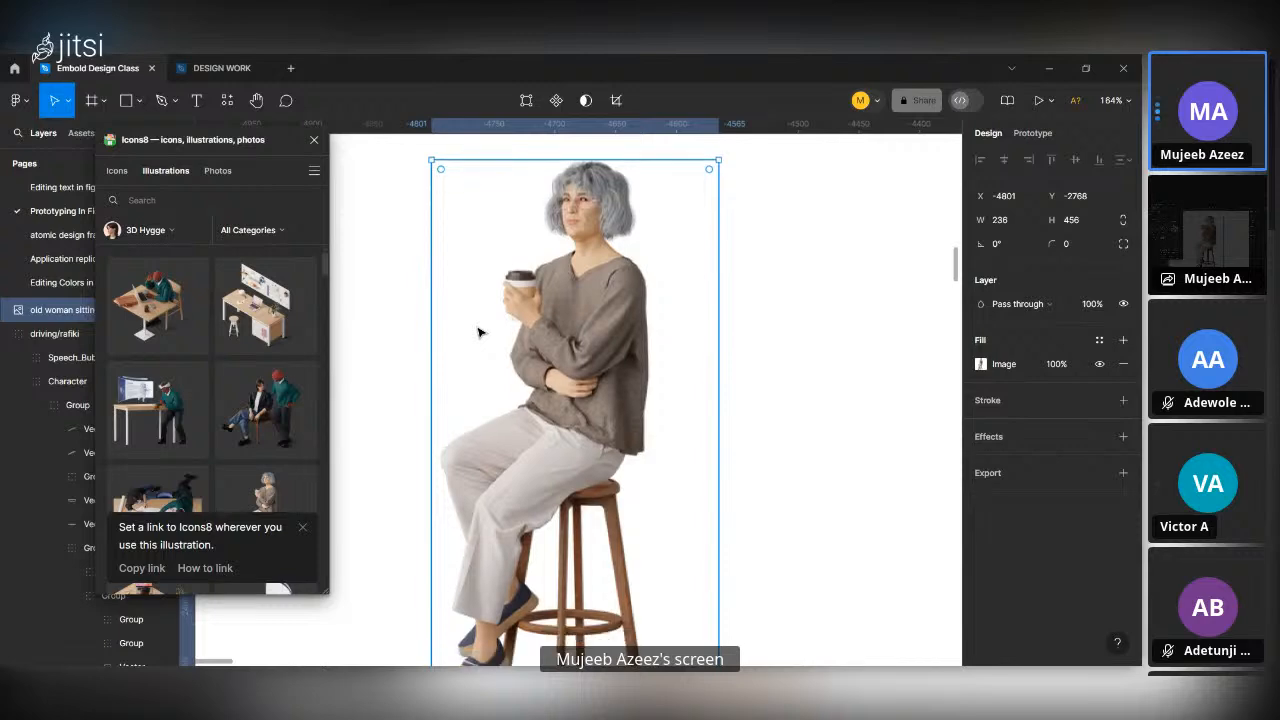
{"action": "scroll", "coordinate": [479, 333], "scroll_direction": "down", "scroll_amount": 5}
{"action": "scroll", "coordinate": [479, 333], "scroll_direction": "up", "scroll_amount": 5}
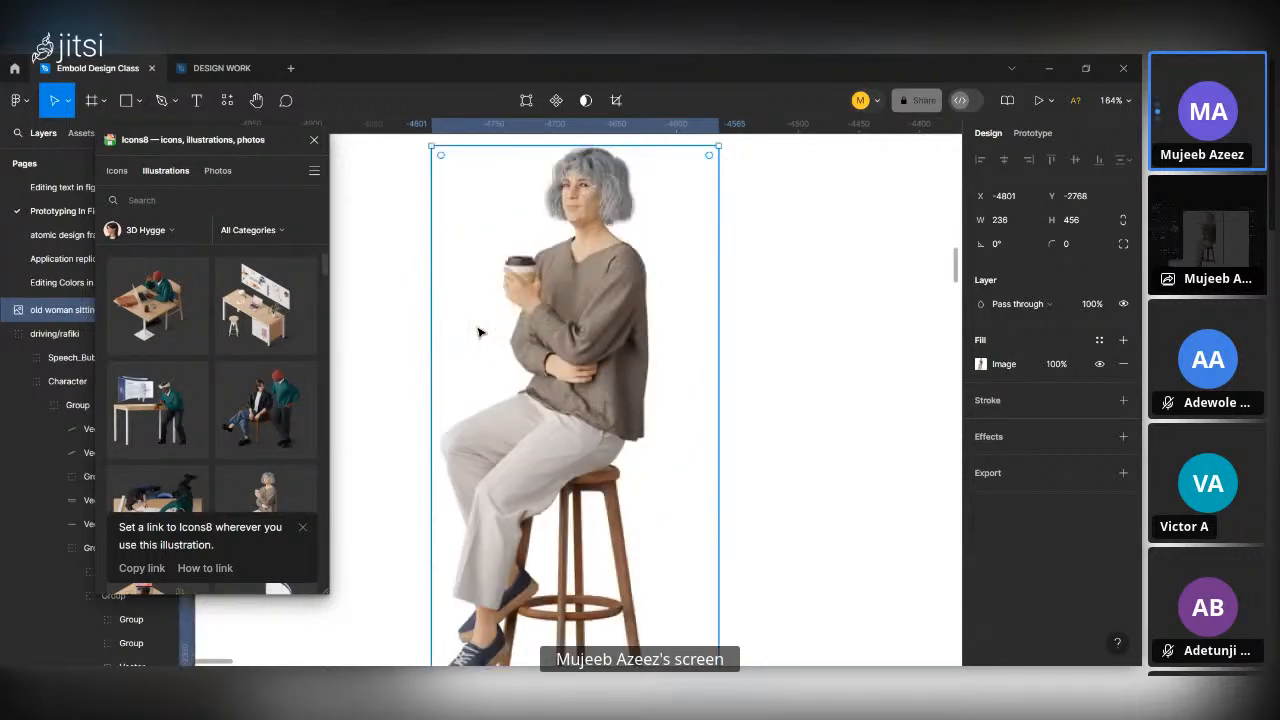
{"action": "scroll", "coordinate": [479, 333], "scroll_direction": "down", "scroll_amount": 4}
{"action": "scroll", "coordinate": [529, 343], "scroll_direction": "up", "scroll_amount": 5}
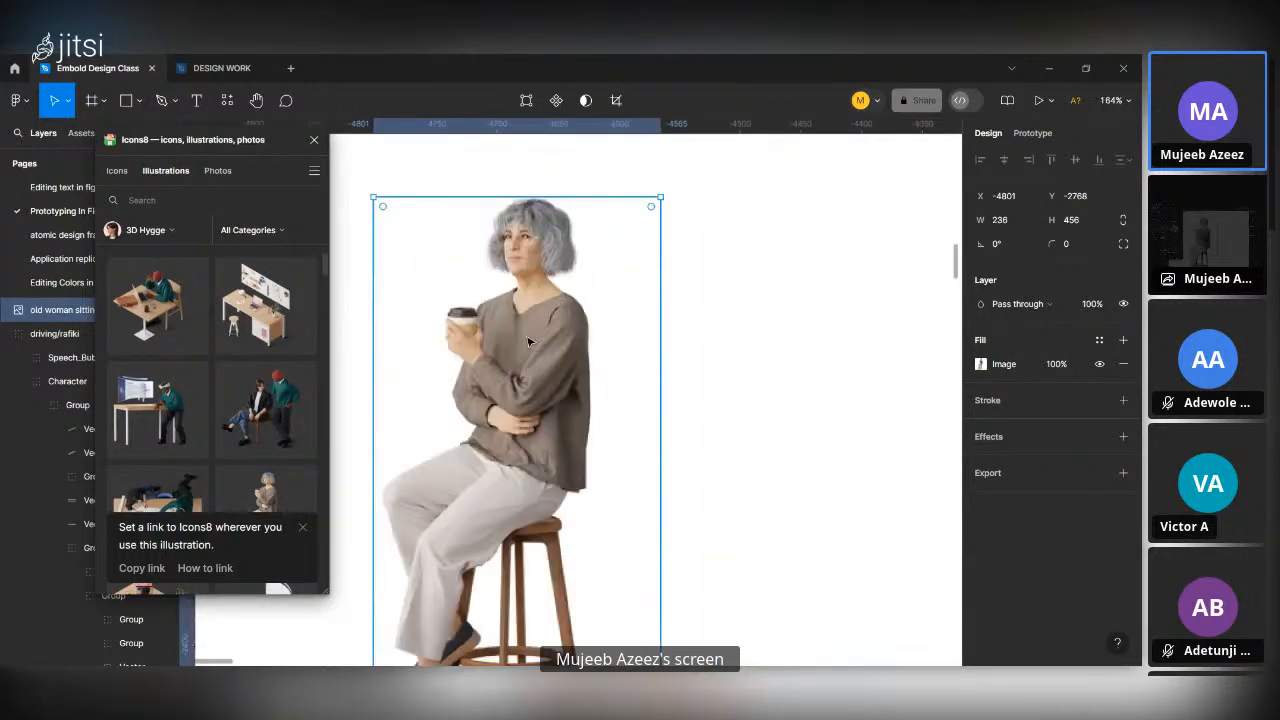
{"action": "scroll", "coordinate": [529, 343], "scroll_direction": "down", "scroll_amount": 2}
{"action": "key", "text": "Delete"}
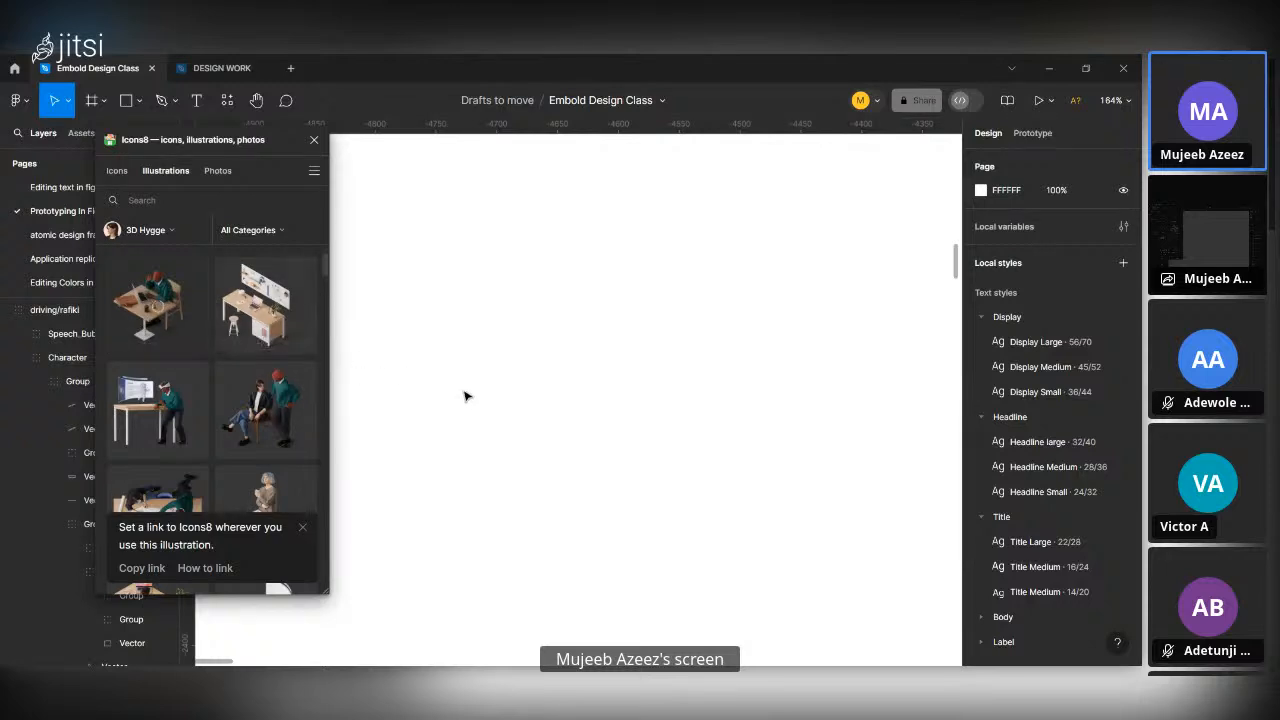
Insert the 3D Hygge illustration of a man working on a laptop at a desk and examine its detail.
{"action": "scroll", "coordinate": [587, 420], "scroll_direction": "down", "scroll_amount": 3}
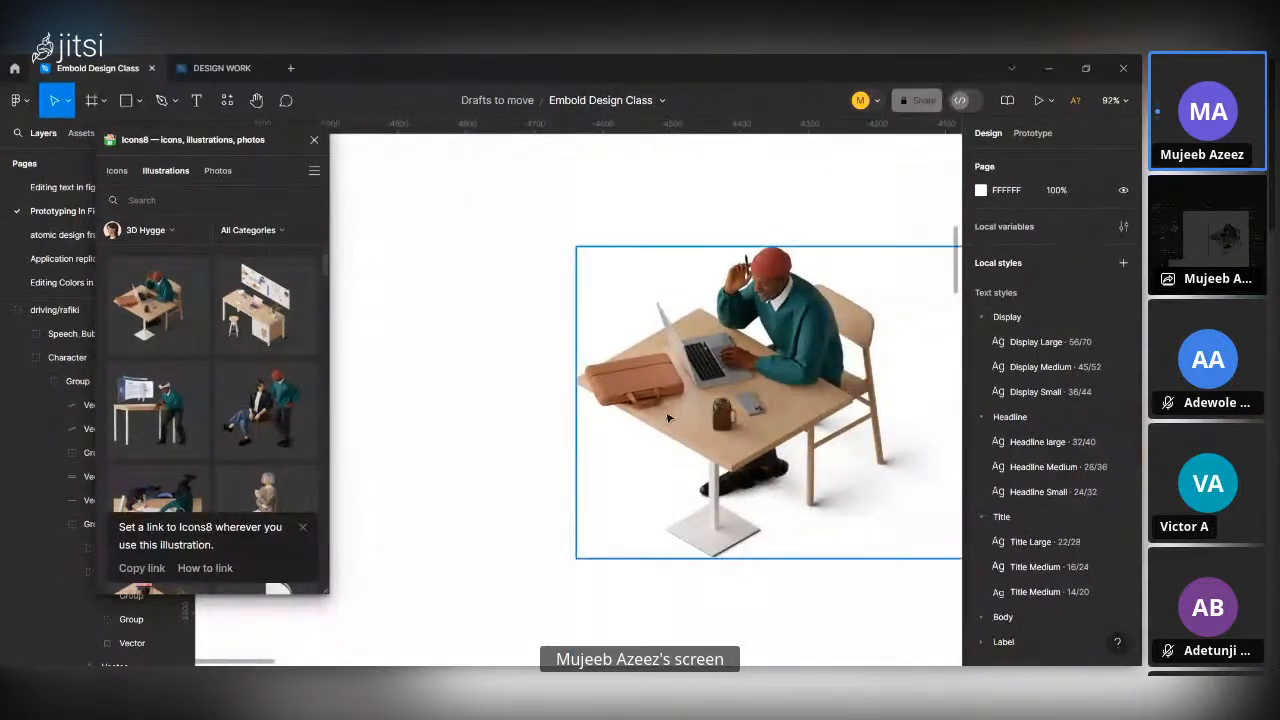
{"action": "scroll", "coordinate": [752, 415], "scroll_direction": "up", "scroll_amount": 8}
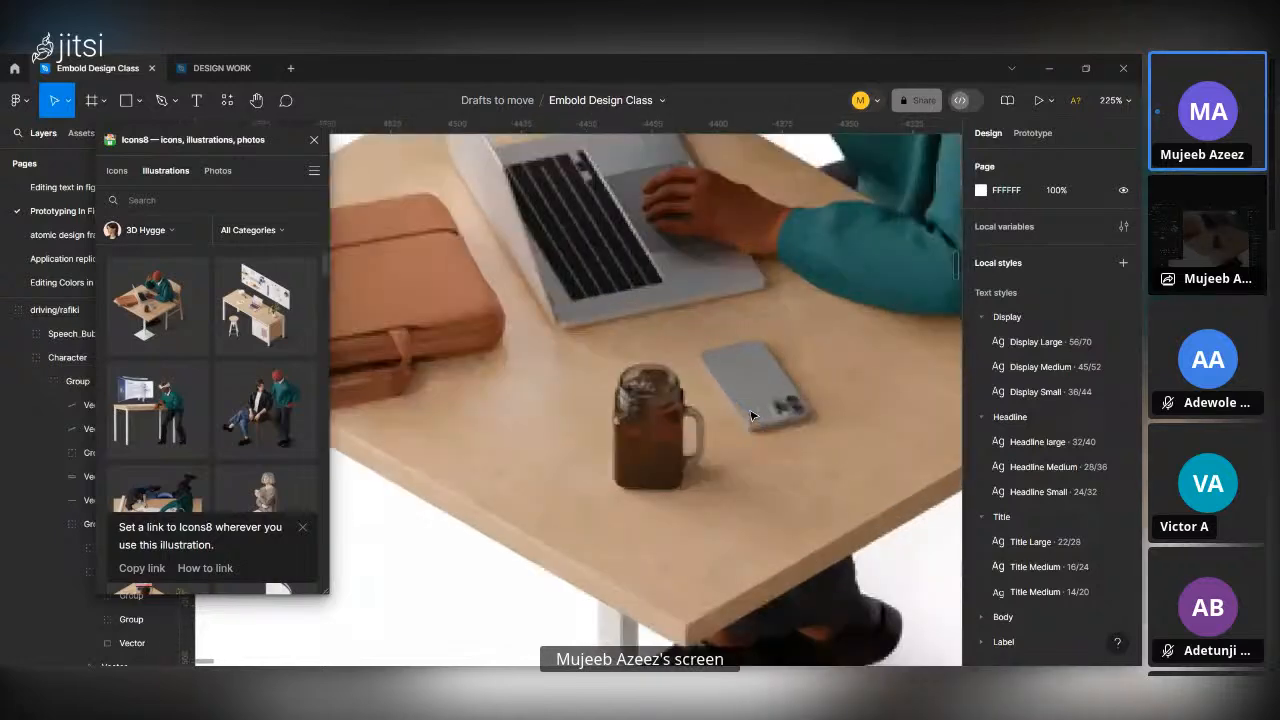
{"action": "scroll", "coordinate": [752, 415], "scroll_direction": "down", "scroll_amount": 4}
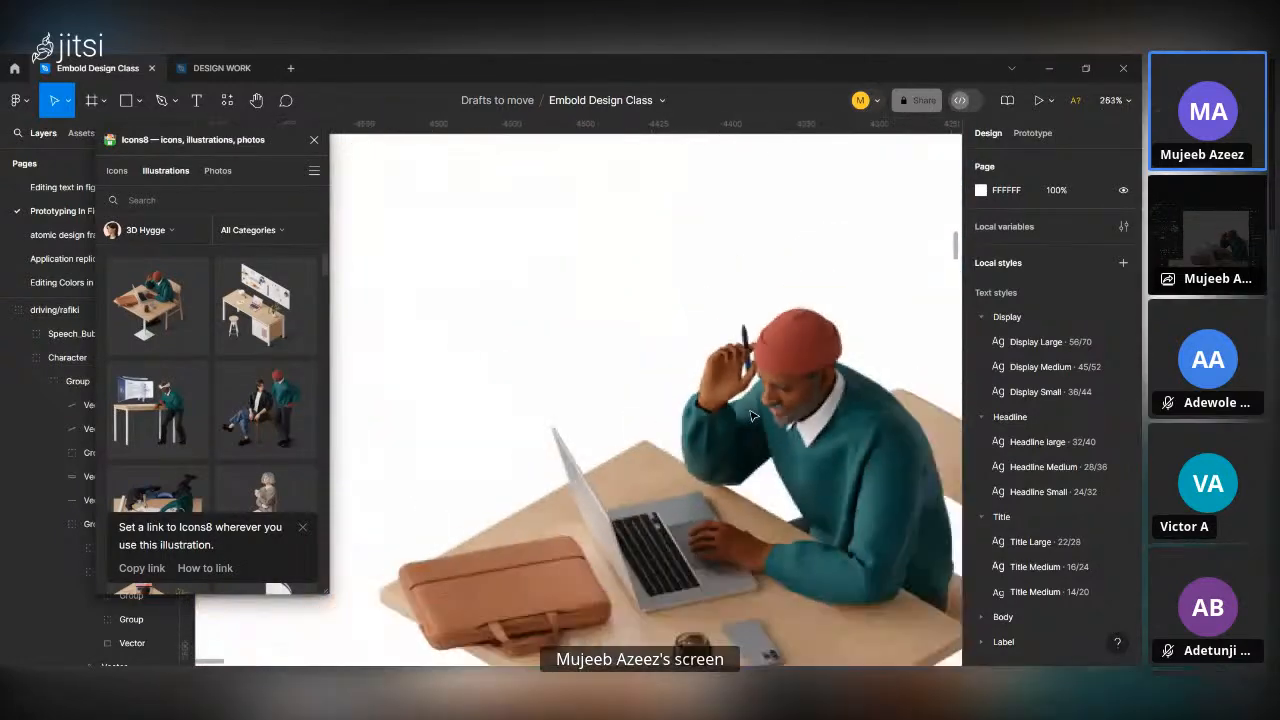
{"action": "scroll", "coordinate": [752, 415], "scroll_direction": "down", "scroll_amount": 6}
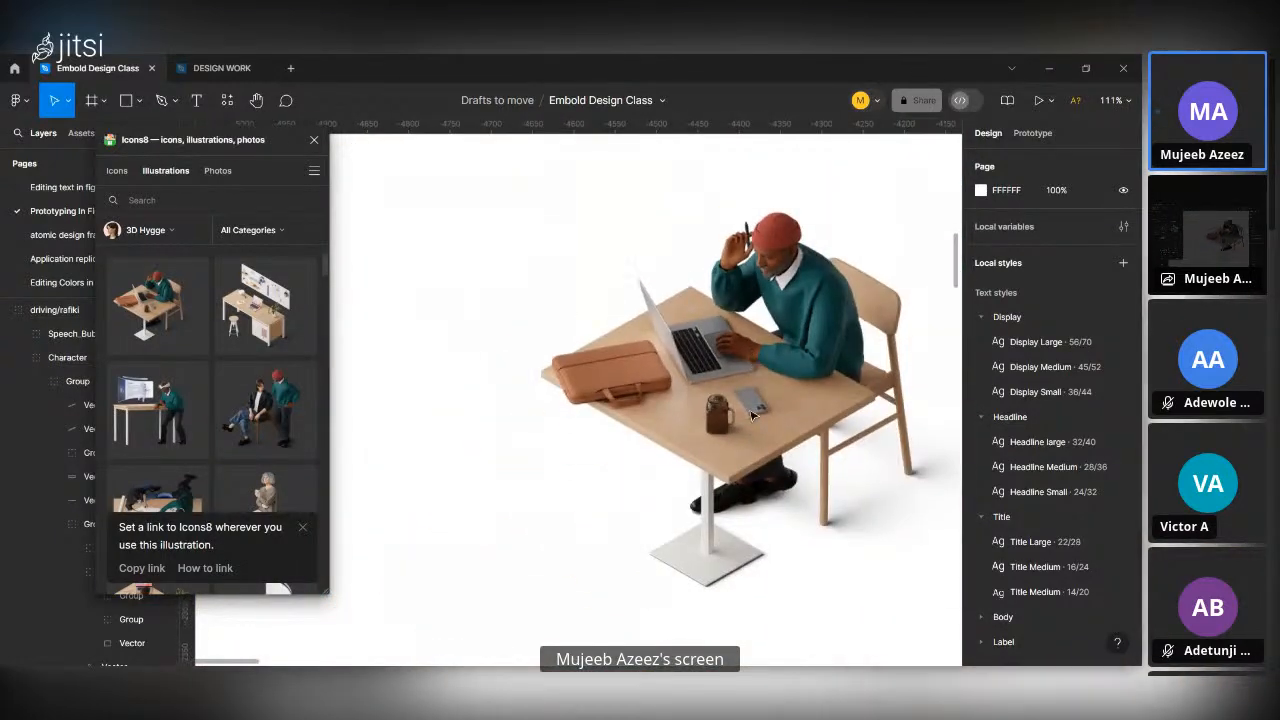
{"action": "scroll", "coordinate": [752, 415], "scroll_direction": "down", "scroll_amount": 2}
Delete the illustration of the man at the desk and close the Icons8 plugin.
{"action": "left_click", "coordinate": [820, 433]}
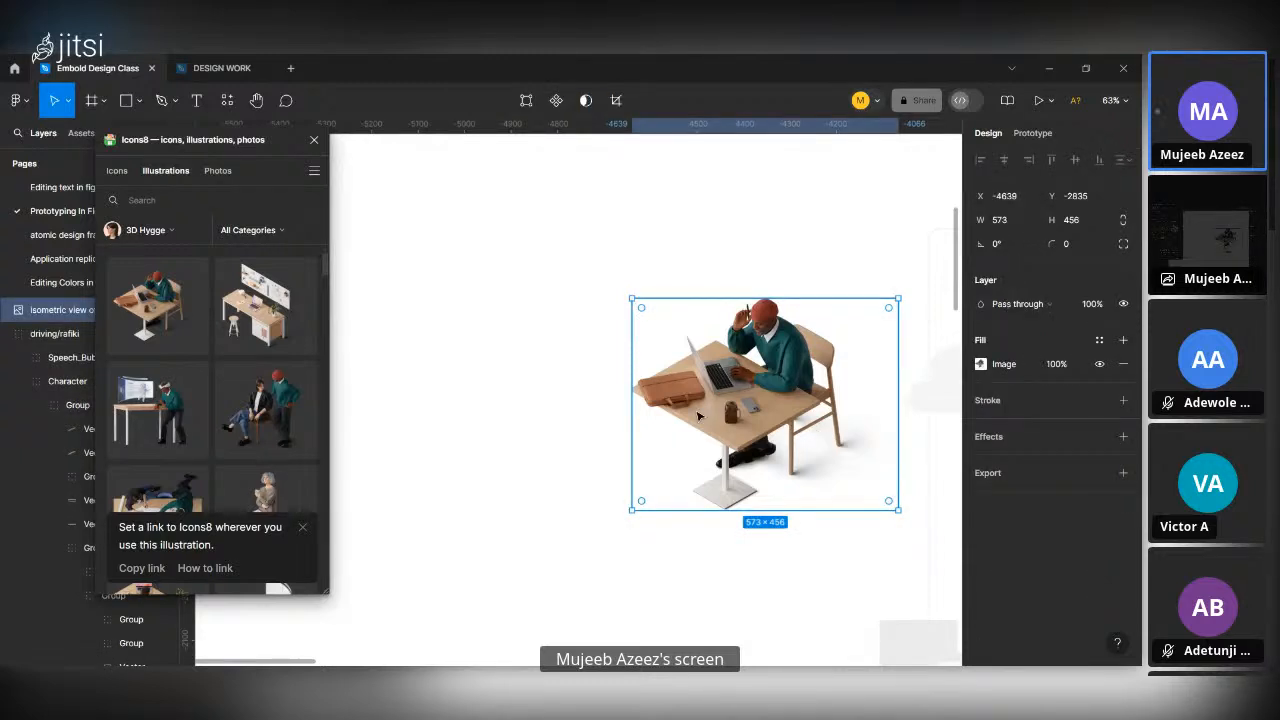
{"action": "key", "text": "Delete"}
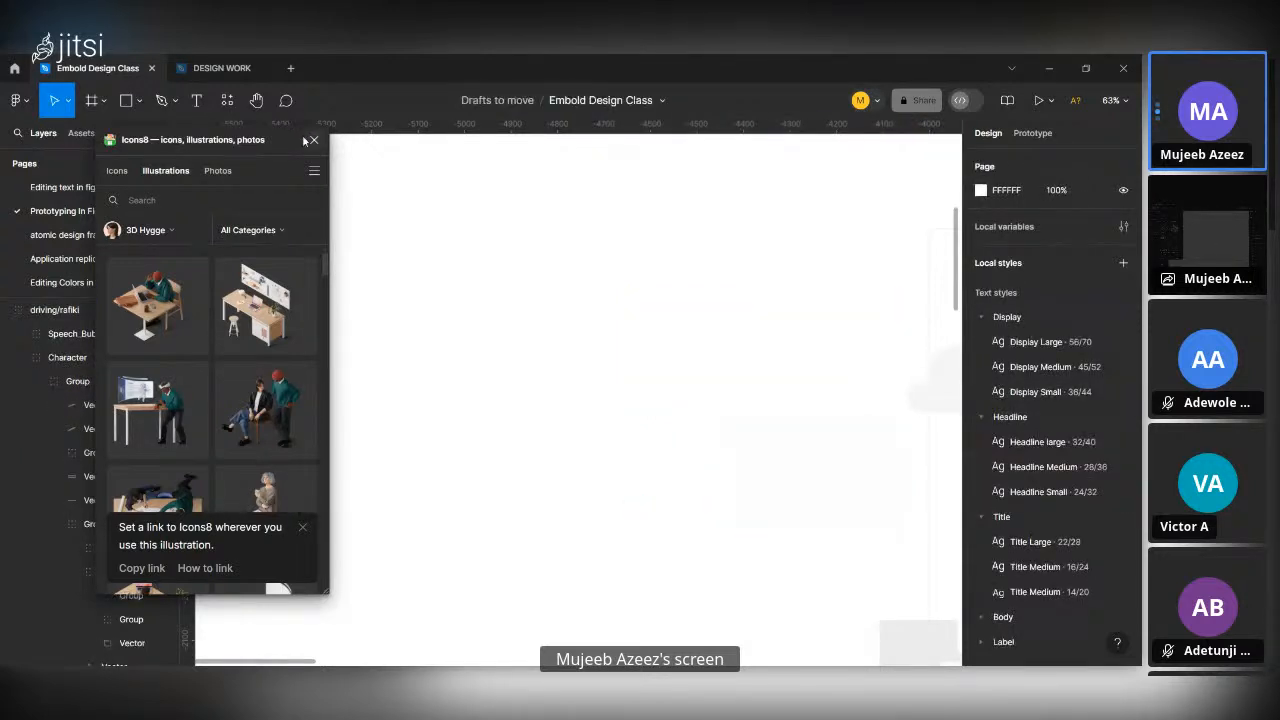
{"action": "left_click", "coordinate": [306, 141]}
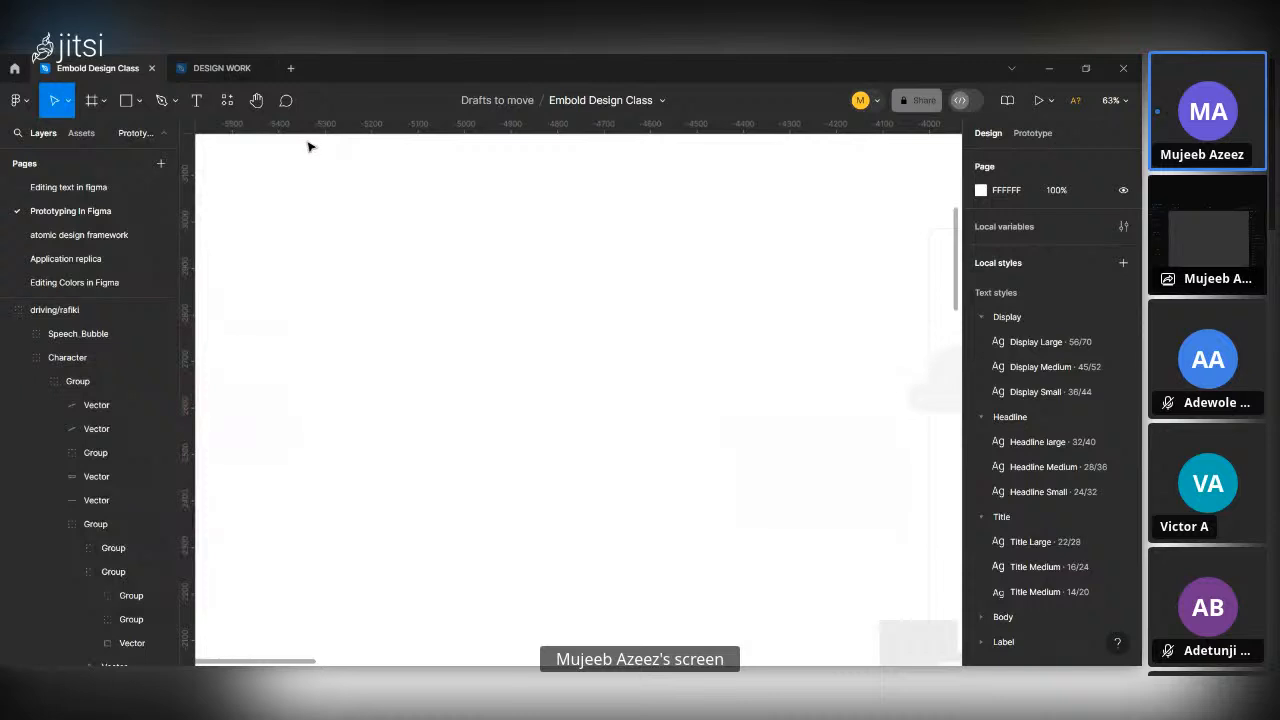
Delete the pink driving illustration group above the app screens.
{"action": "scroll", "coordinate": [594, 463], "scroll_direction": "down", "scroll_amount": 10}
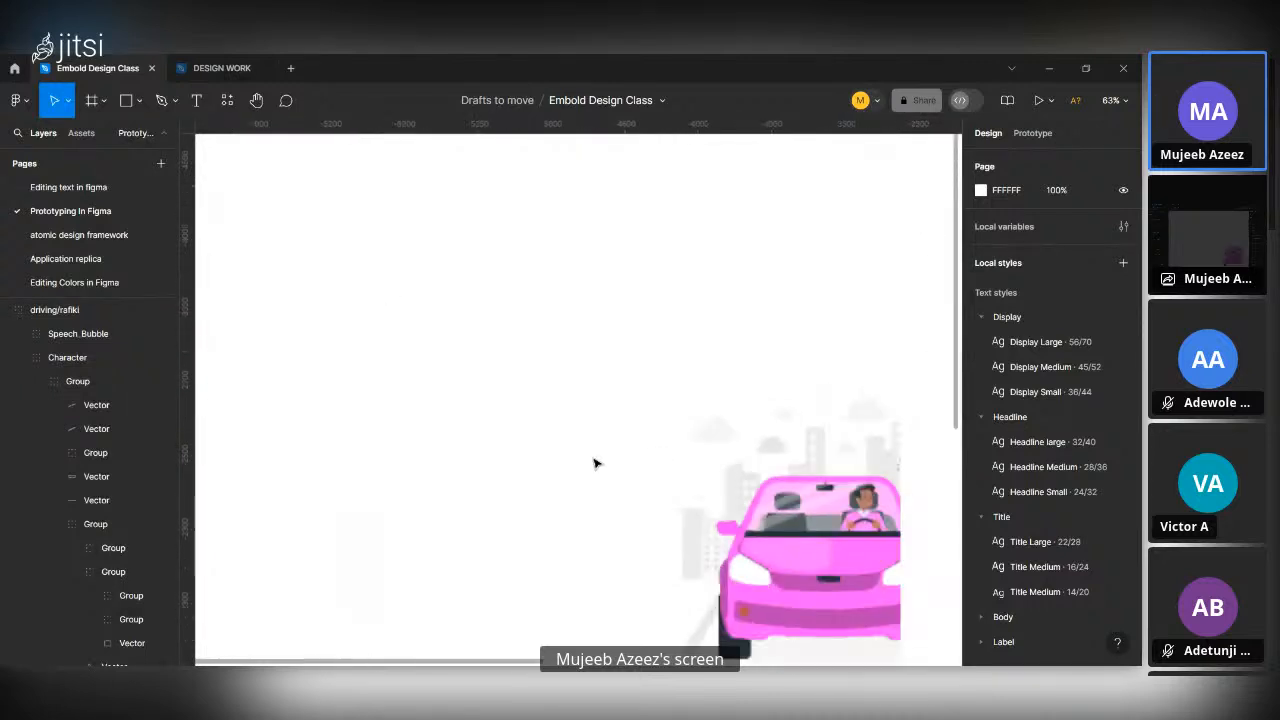
{"action": "left_click", "coordinate": [716, 498]}
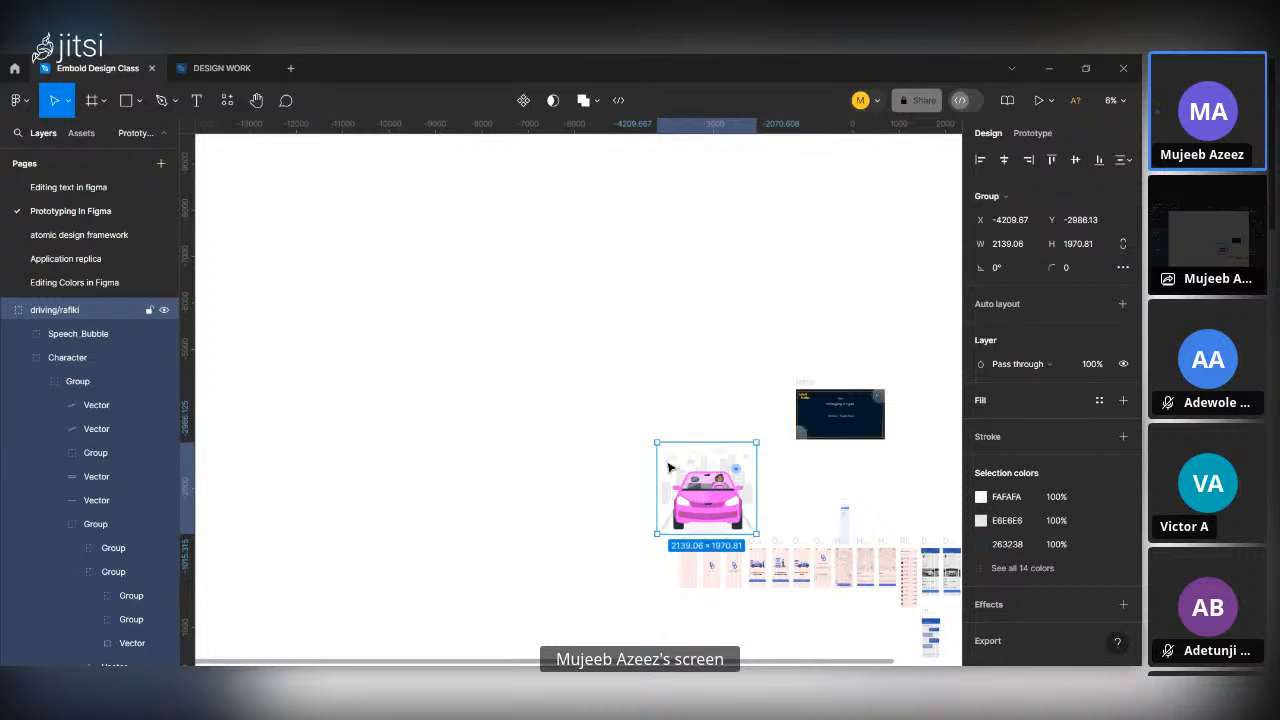
{"action": "left_click_drag", "start_coordinate": [669, 467], "coordinate": [642, 444]}
{"action": "key", "text": "Delete"}
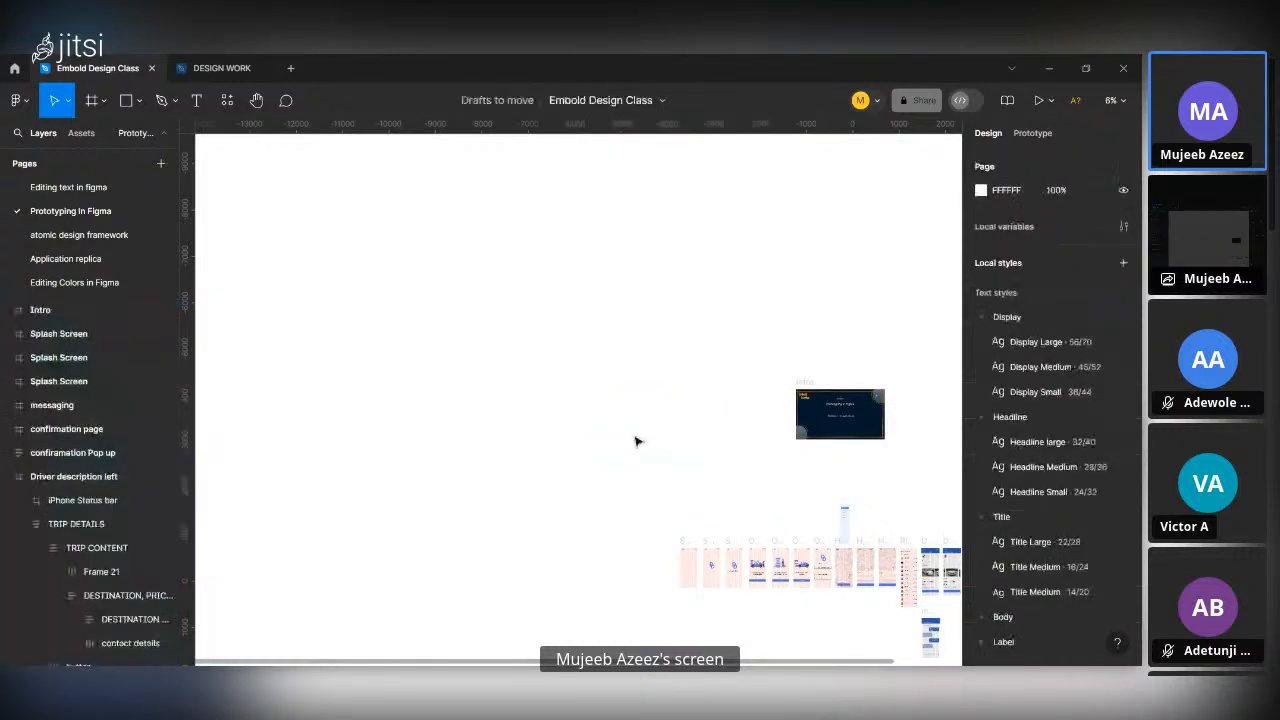
Search the plugins for "lottie" and run the LottieFiles plugin.
{"action": "scroll", "coordinate": [610, 430], "scroll_direction": "up", "scroll_amount": 5}
{"action": "scroll", "coordinate": [612, 424], "scroll_direction": "down", "scroll_amount": 3}
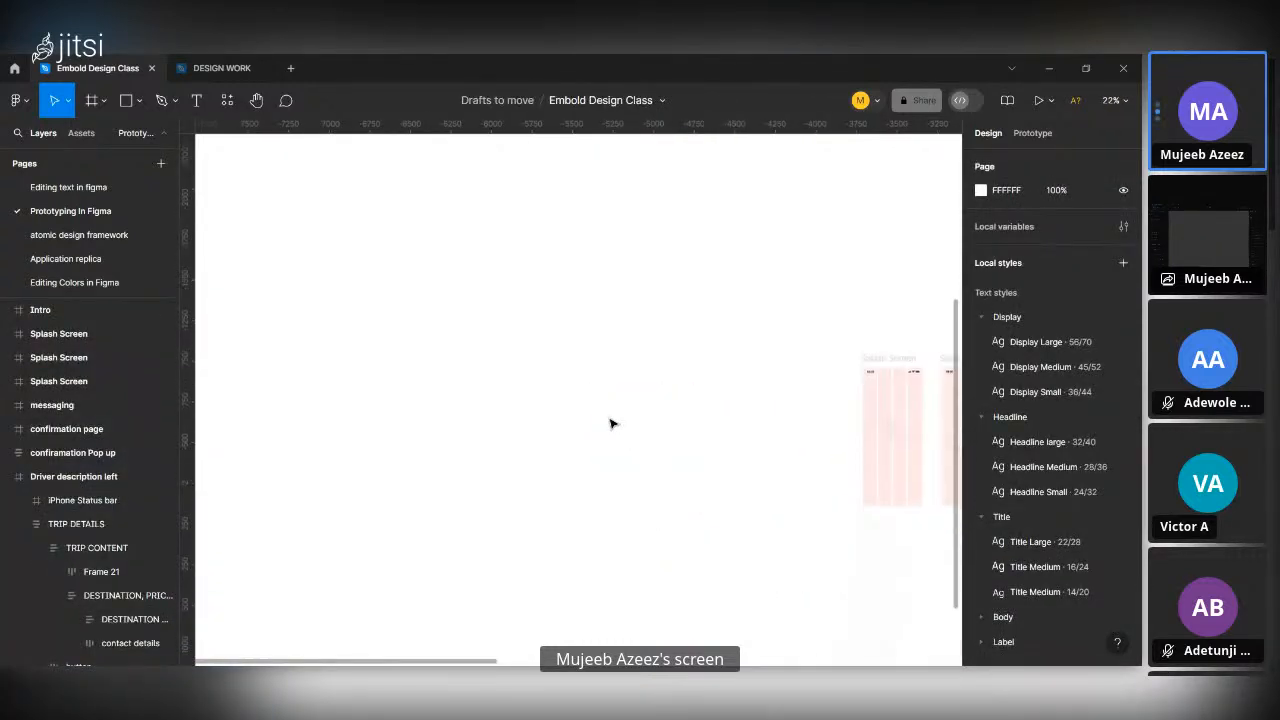
{"action": "scroll", "coordinate": [612, 424], "scroll_direction": "right", "scroll_amount": 15}
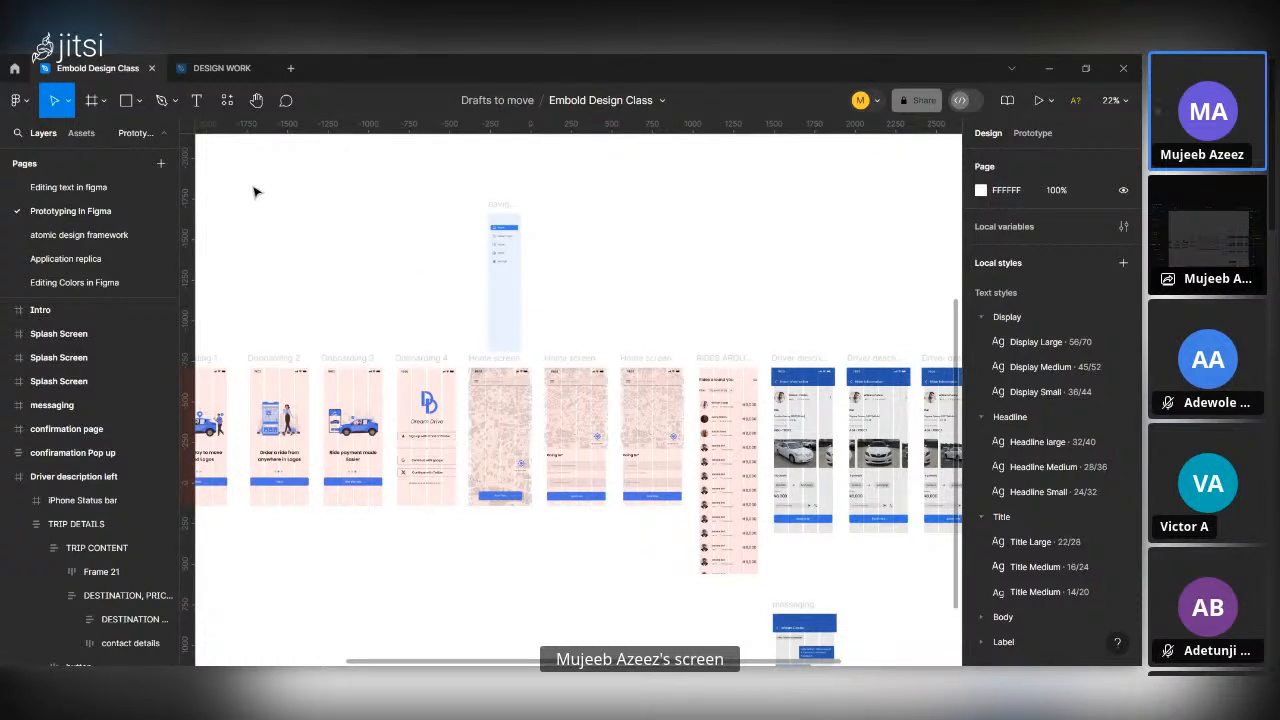
{"action": "left_click", "coordinate": [224, 101]}
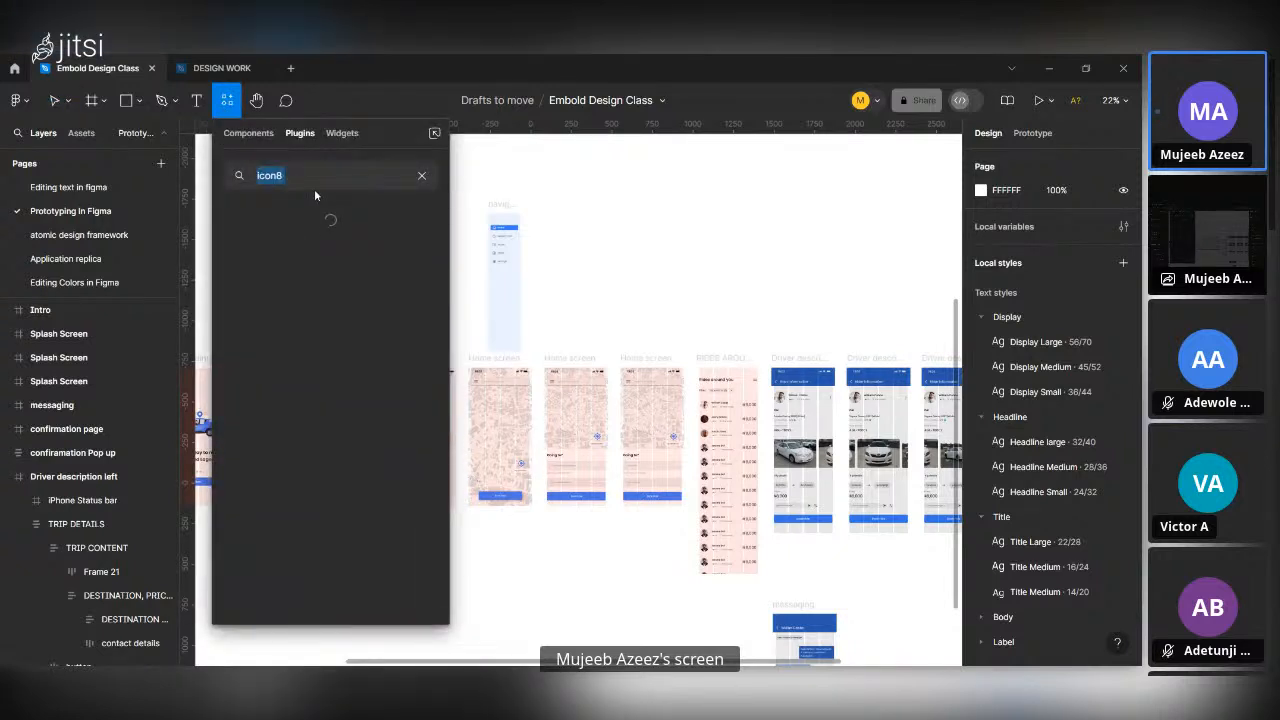
{"action": "type", "text": "lottie"}
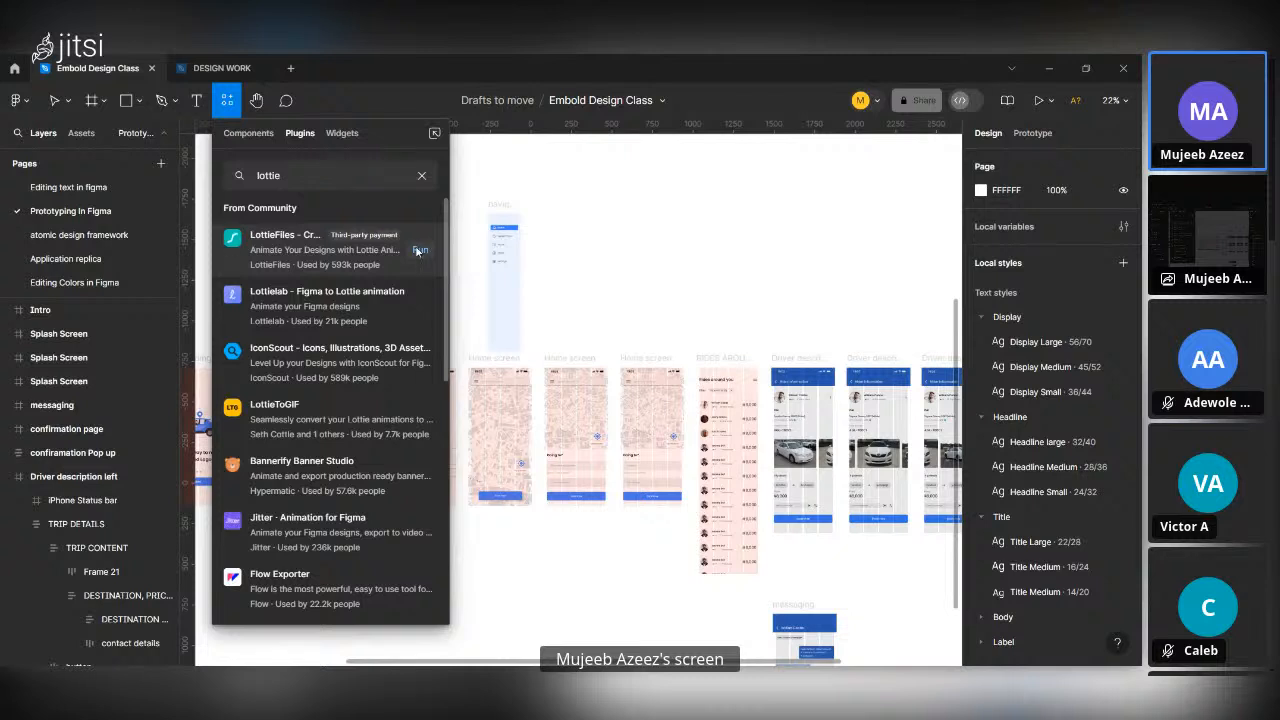
{"action": "left_click", "coordinate": [418, 250]}
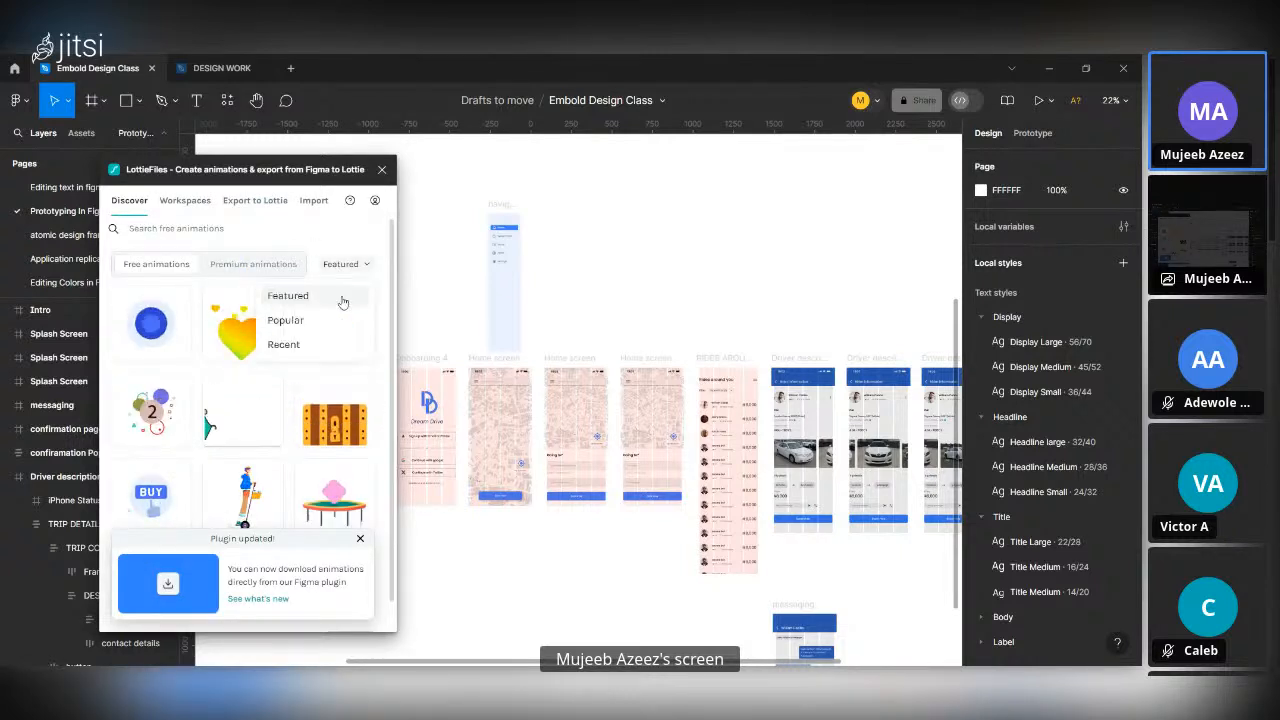
Browse the featured premium animations in LottieFiles, dismissing the plugin update notice.
{"action": "left_click", "coordinate": [258, 274]}
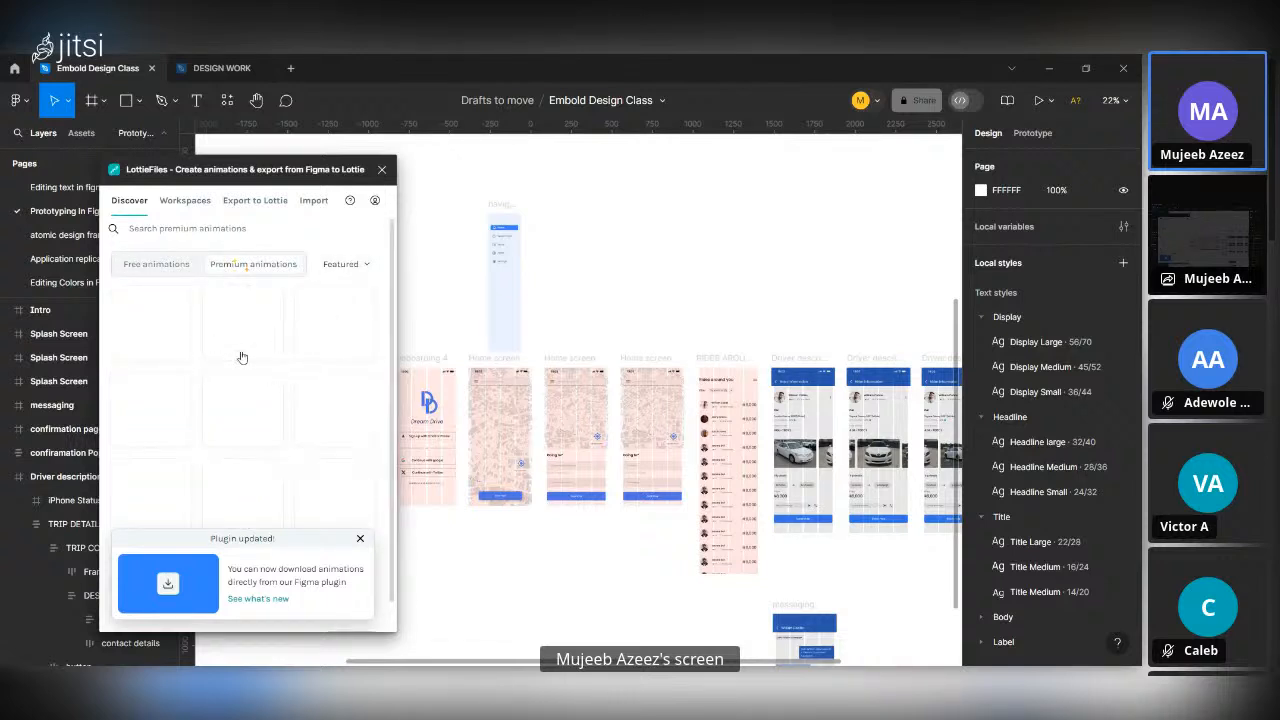
{"action": "left_click", "coordinate": [360, 540]}
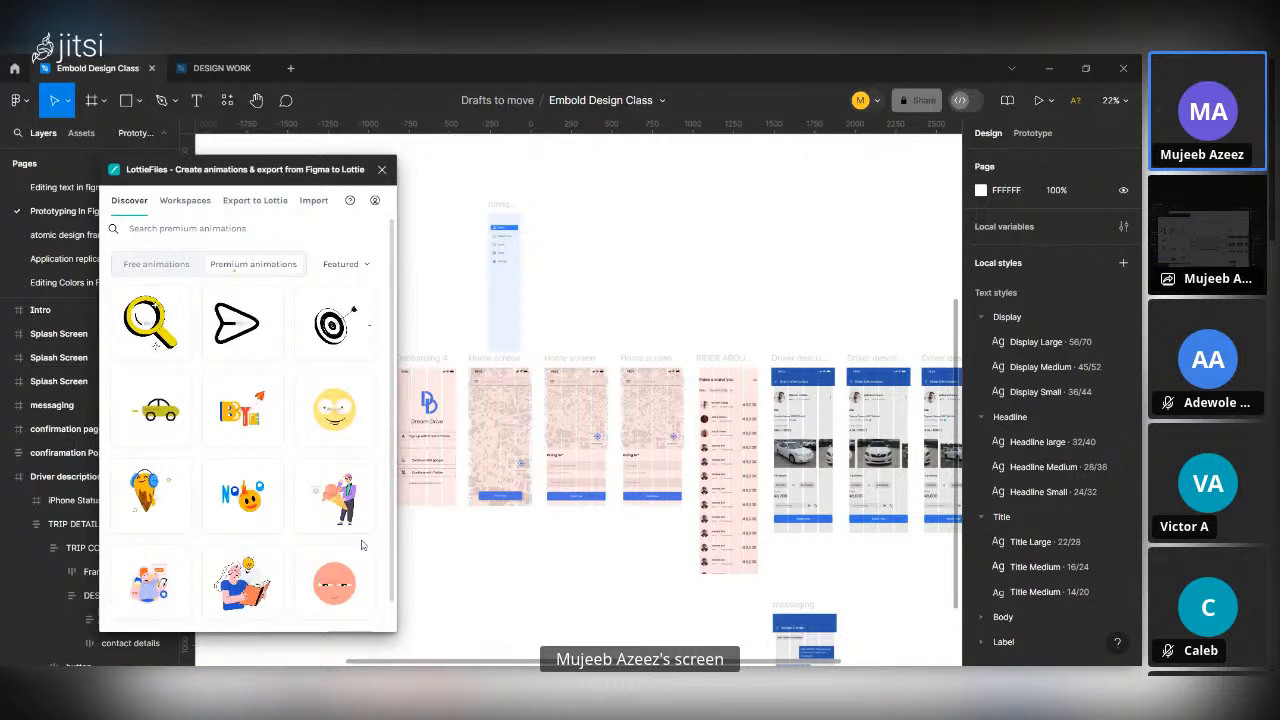
{"action": "left_click", "coordinate": [150, 266]}
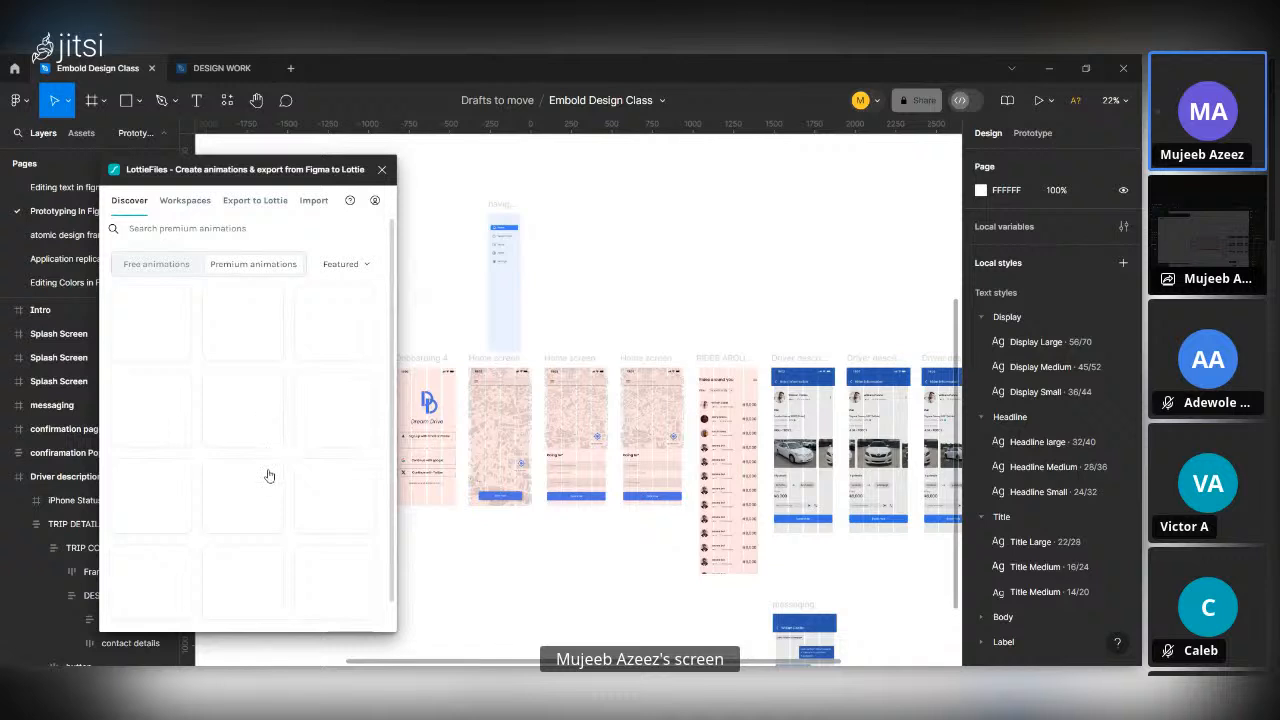
{"action": "scroll", "coordinate": [268, 476], "scroll_direction": "down", "scroll_amount": 1}
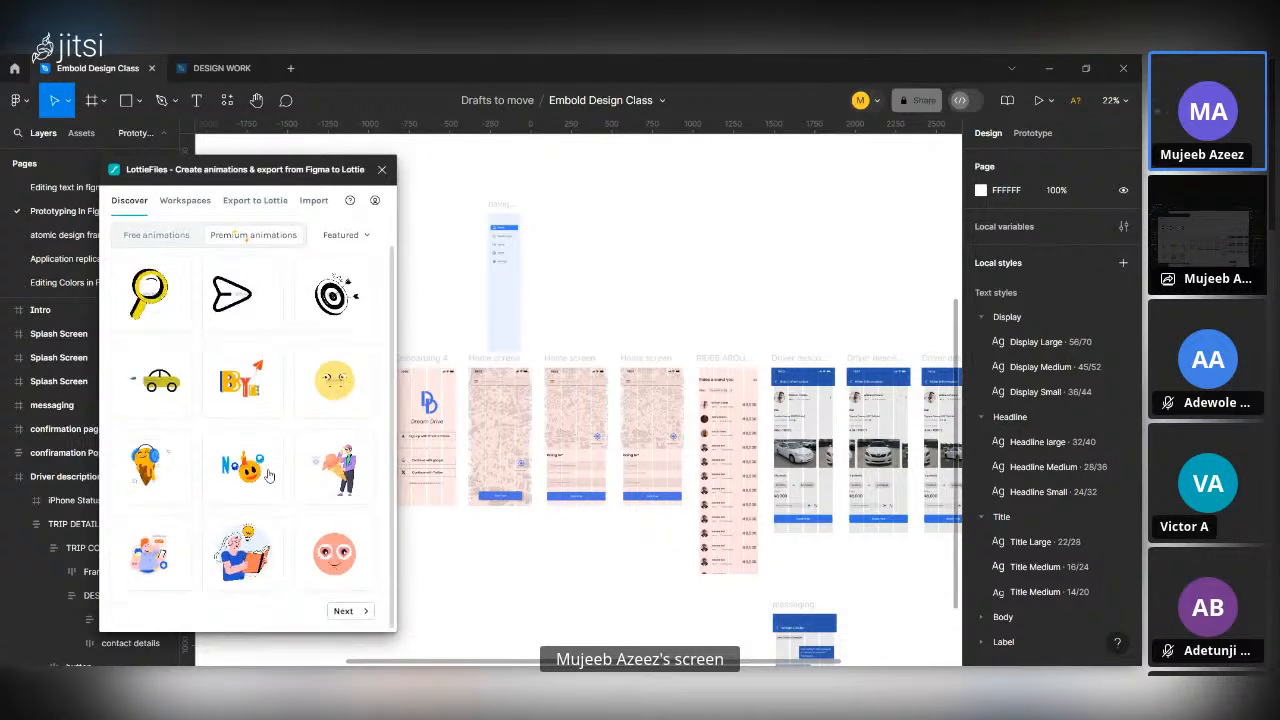
{"action": "scroll", "coordinate": [268, 476], "scroll_direction": "up", "scroll_amount": 1}
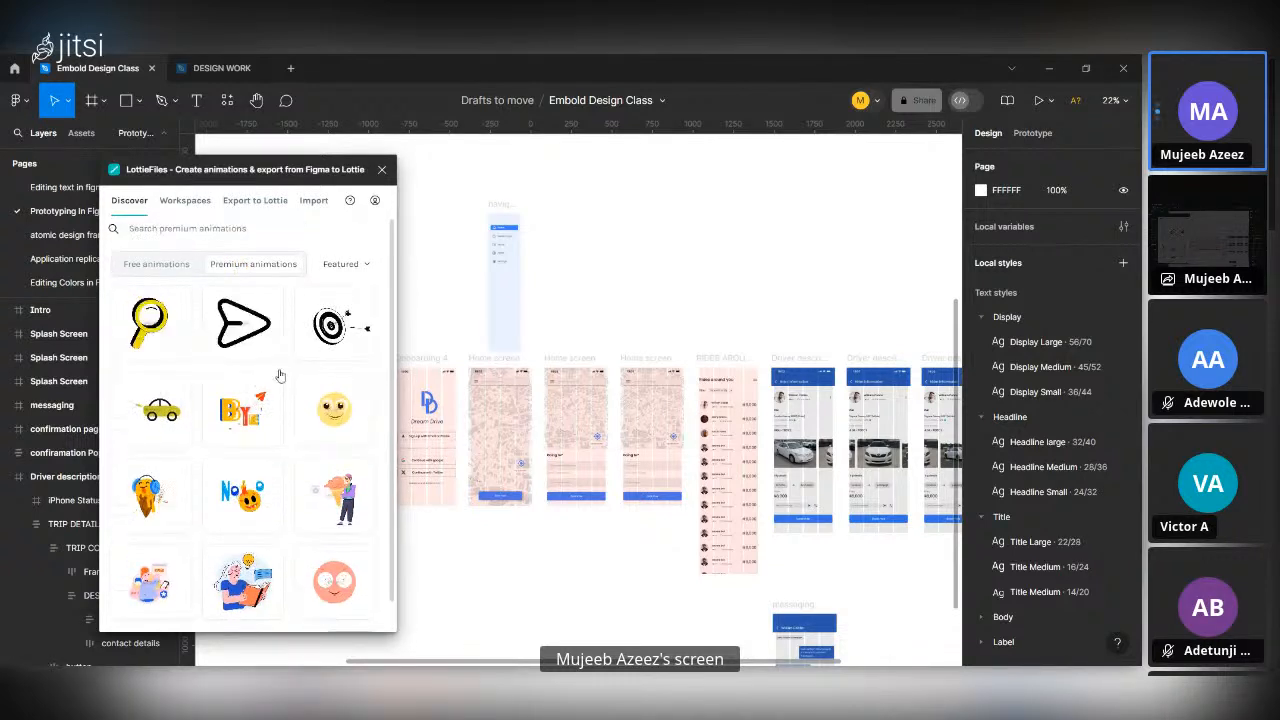
Show the free animations and browse through the first three pages of featured ones.
{"action": "left_click", "coordinate": [143, 268]}
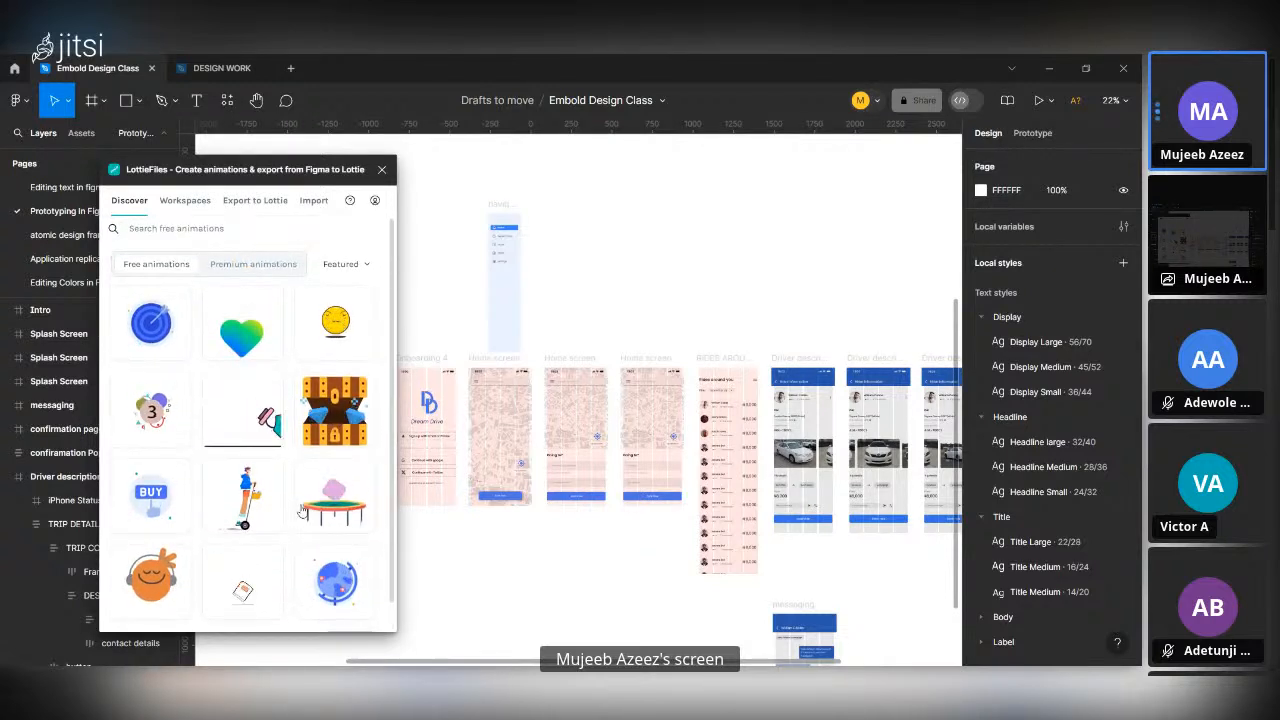
{"action": "scroll", "coordinate": [340, 482], "scroll_direction": "down", "scroll_amount": 1}
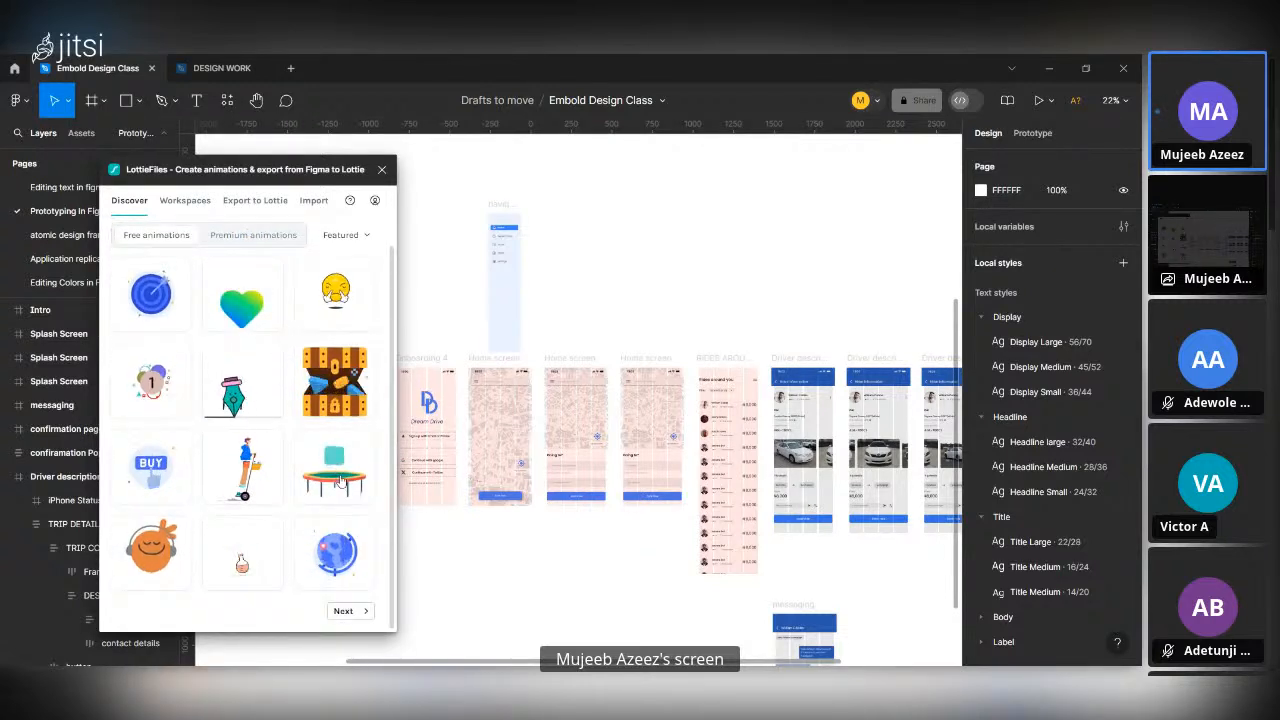
{"action": "left_click", "coordinate": [346, 610]}
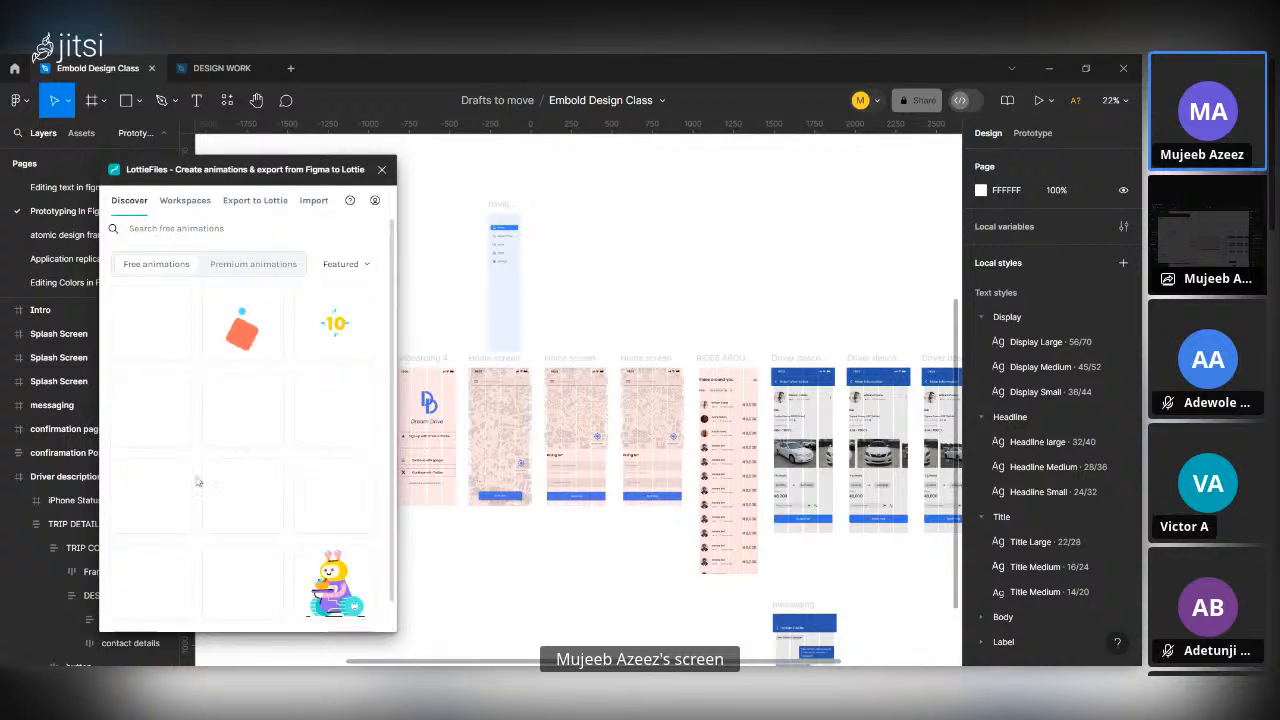
{"action": "scroll", "coordinate": [257, 540], "scroll_direction": "down", "scroll_amount": 1}
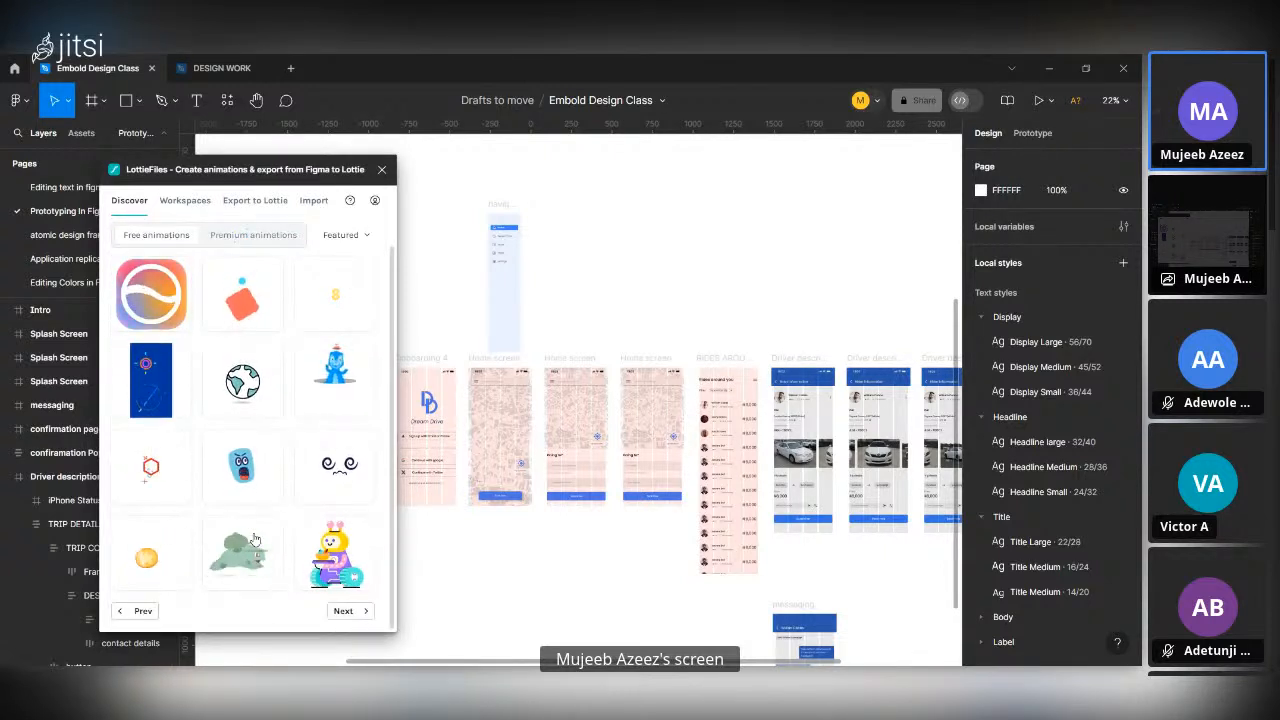
{"action": "left_click", "coordinate": [344, 611]}
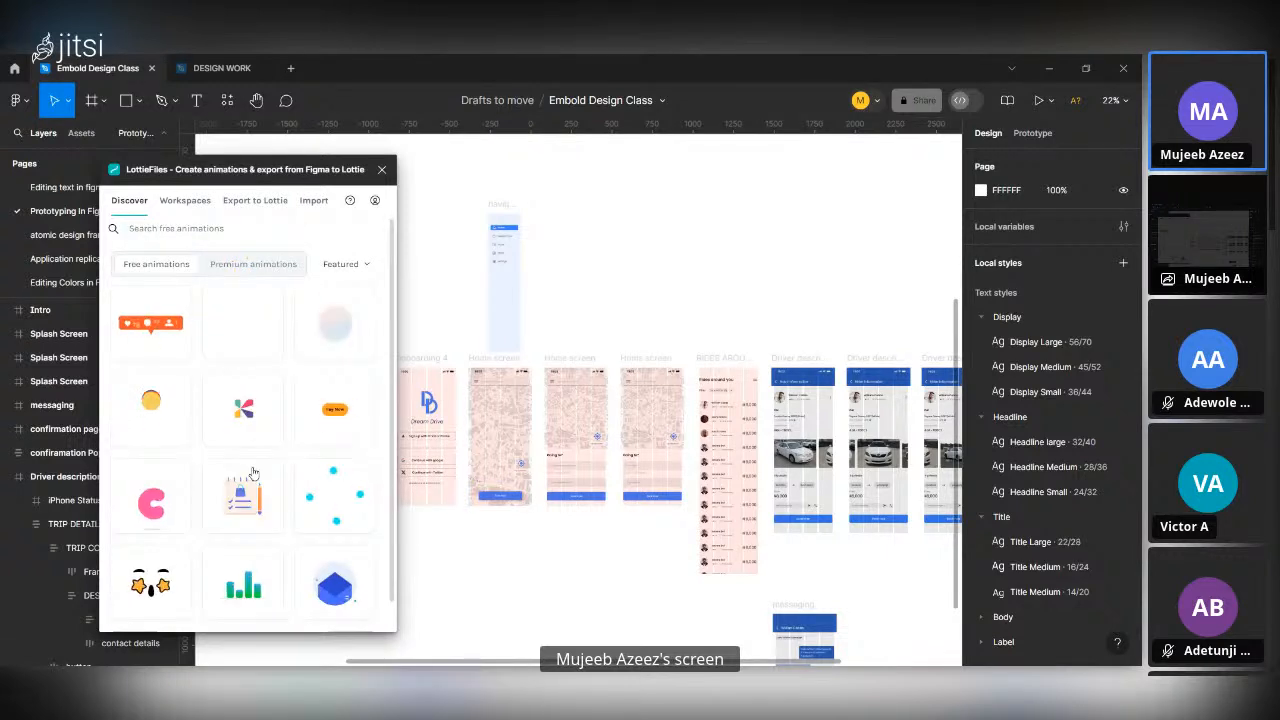
{"action": "scroll", "coordinate": [252, 472], "scroll_direction": "down", "scroll_amount": 1}
{"action": "scroll", "coordinate": [253, 473], "scroll_direction": "up", "scroll_amount": 1}
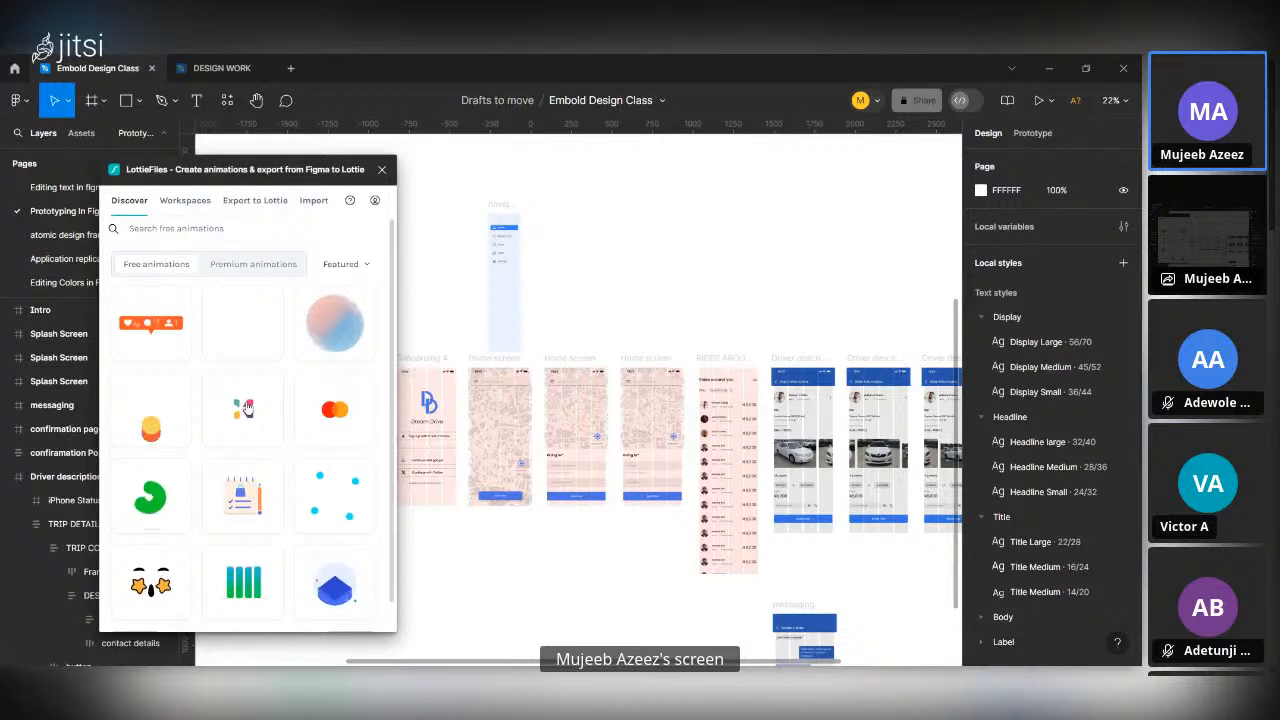
Open the free four-colour logo animation and insert it as a medium (500 x 500) GIF with transparency.
{"action": "left_click", "coordinate": [240, 413]}
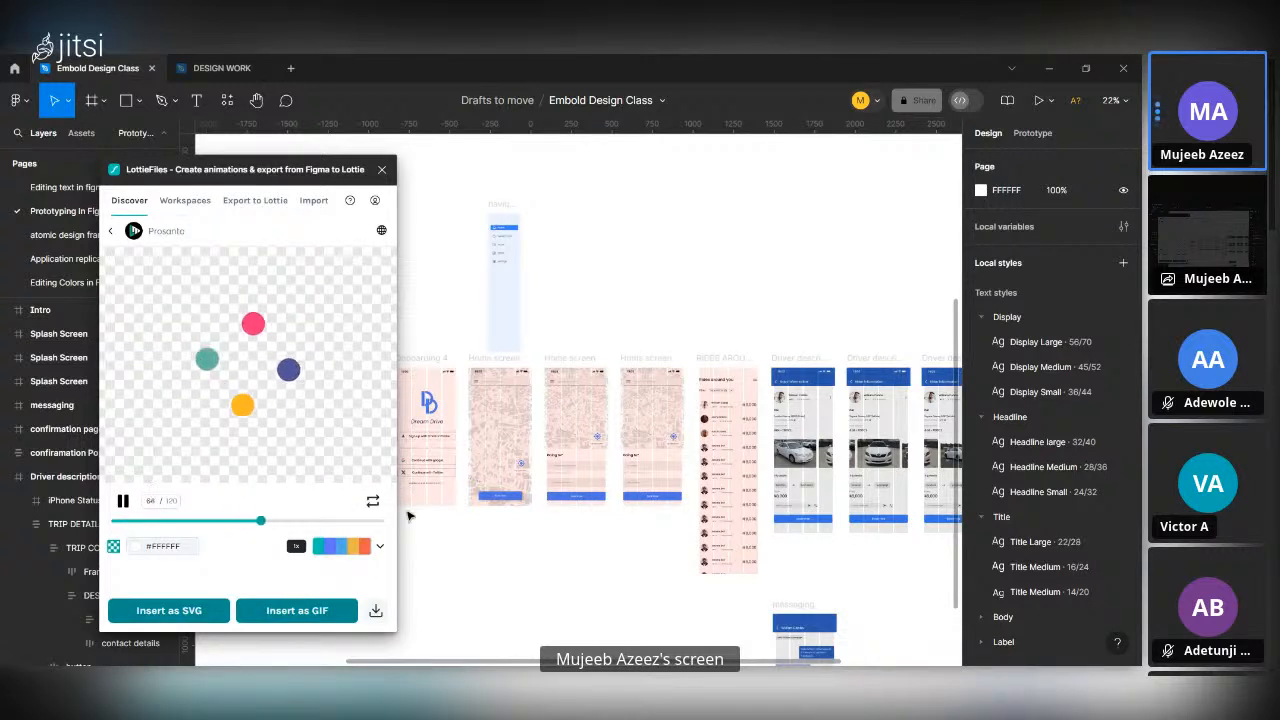
{"action": "scroll", "coordinate": [836, 508], "scroll_direction": "down", "scroll_amount": 1}
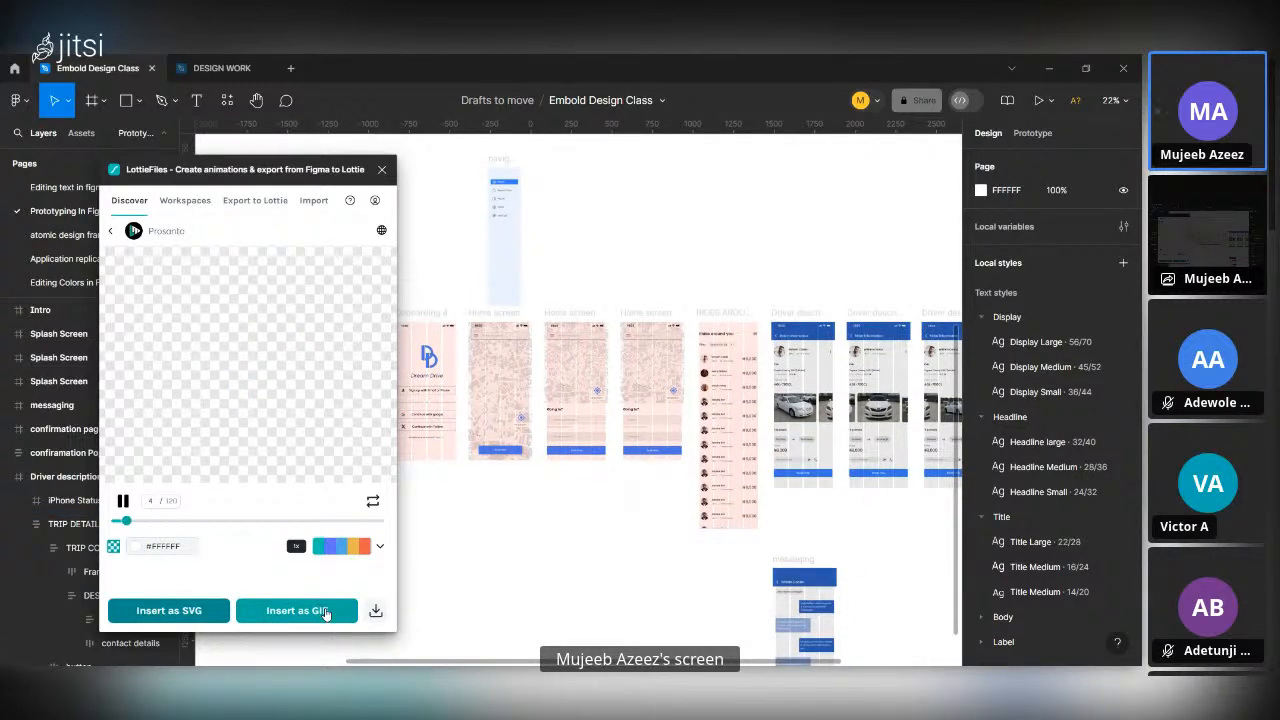
{"action": "left_click", "coordinate": [325, 614]}
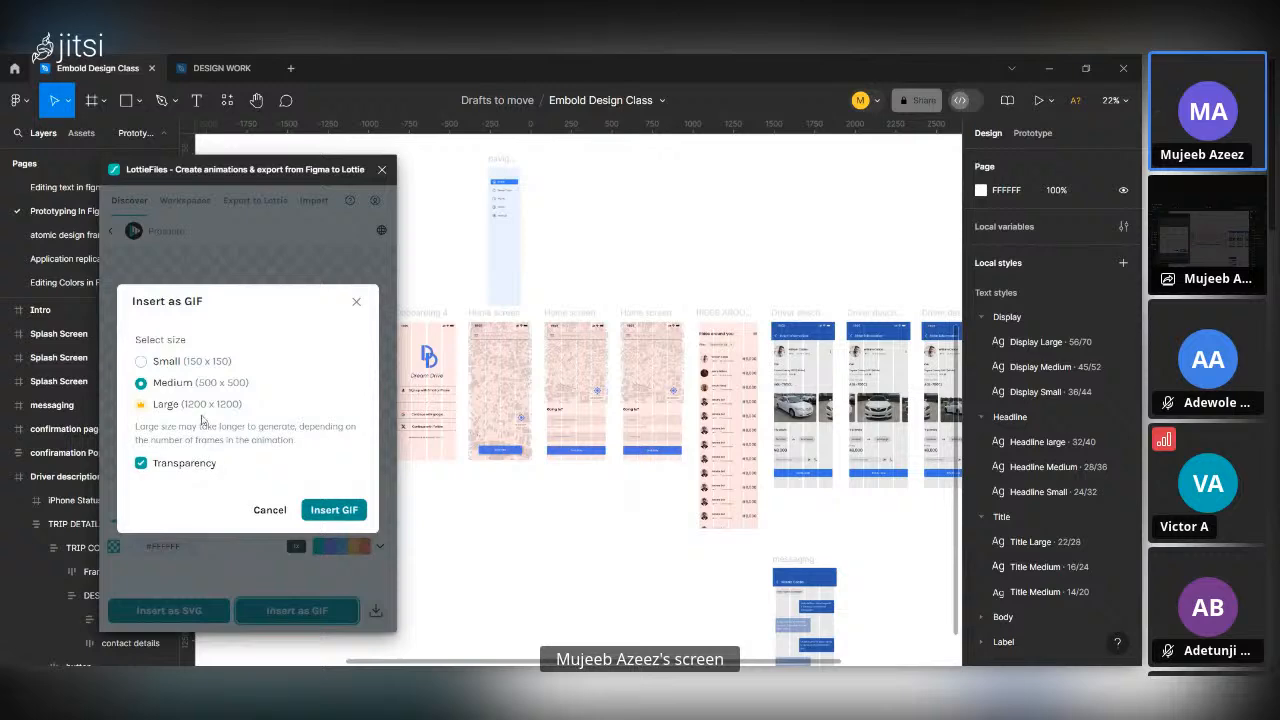
{"action": "left_click", "coordinate": [325, 518]}
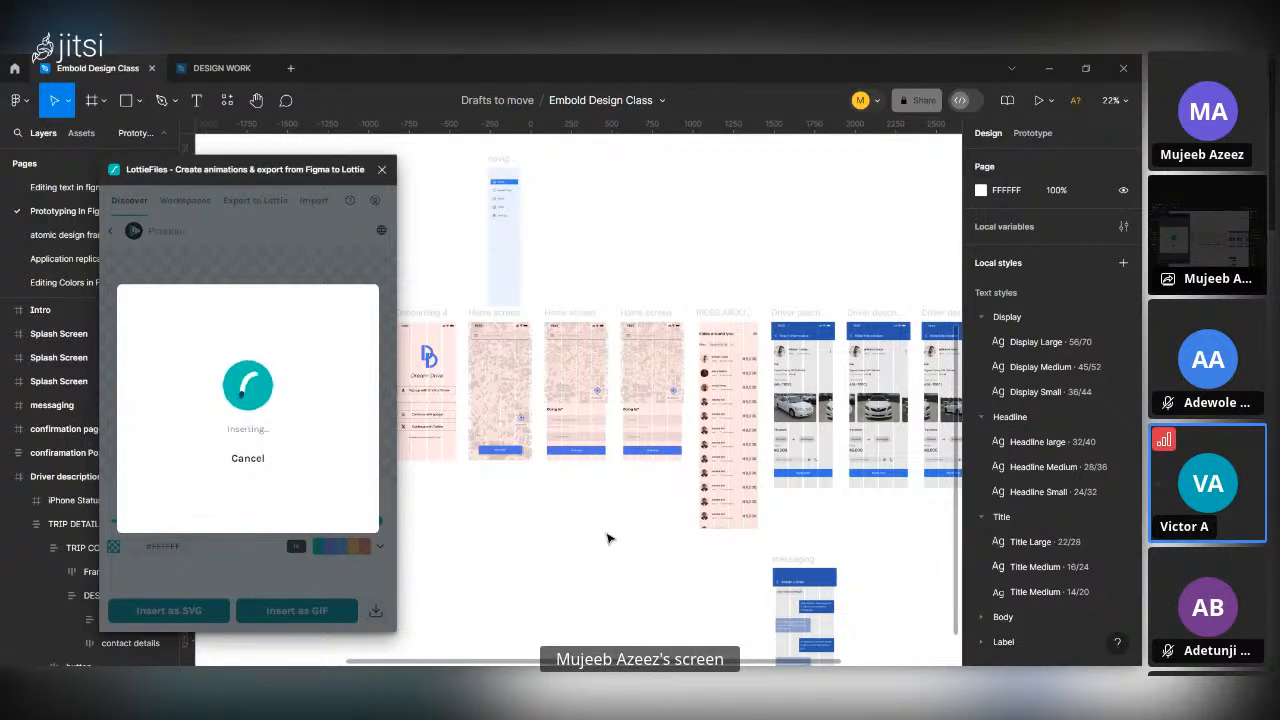
Locate the inserted LottieFiles GIF and move it to the empty canvas above the home screens, at about X 265, Y -1310.
{"action": "scroll", "coordinate": [590, 535], "scroll_direction": "down", "scroll_amount": 3}
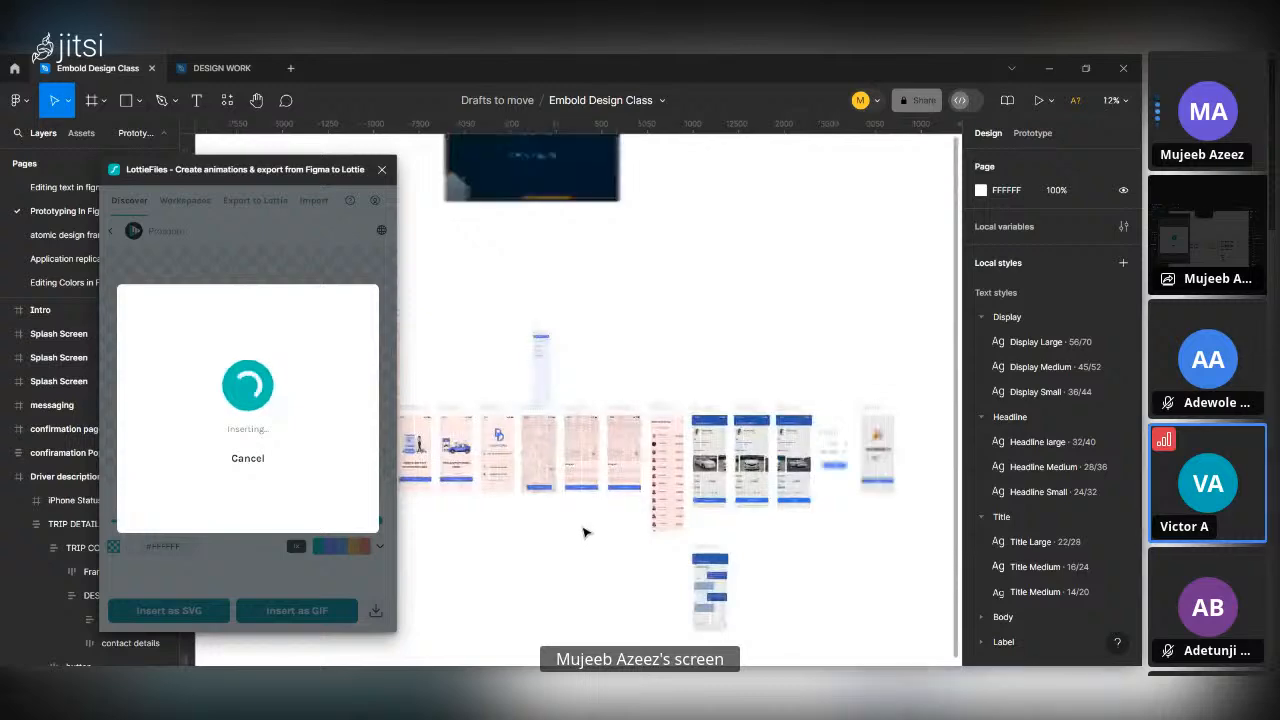
{"action": "scroll", "coordinate": [563, 506], "scroll_direction": "up", "scroll_amount": 2}
{"action": "scroll", "coordinate": [563, 506], "scroll_direction": "up", "scroll_amount": 5}
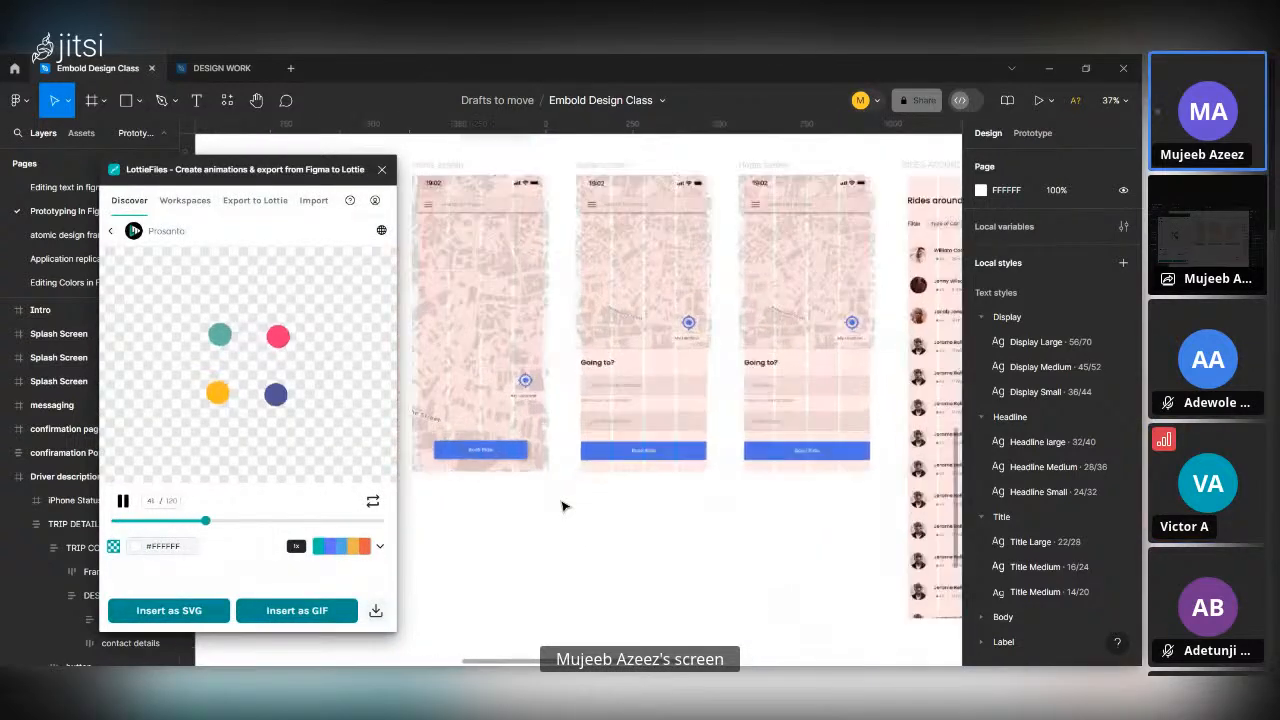
{"action": "scroll", "coordinate": [517, 352], "scroll_direction": "down", "scroll_amount": 5}
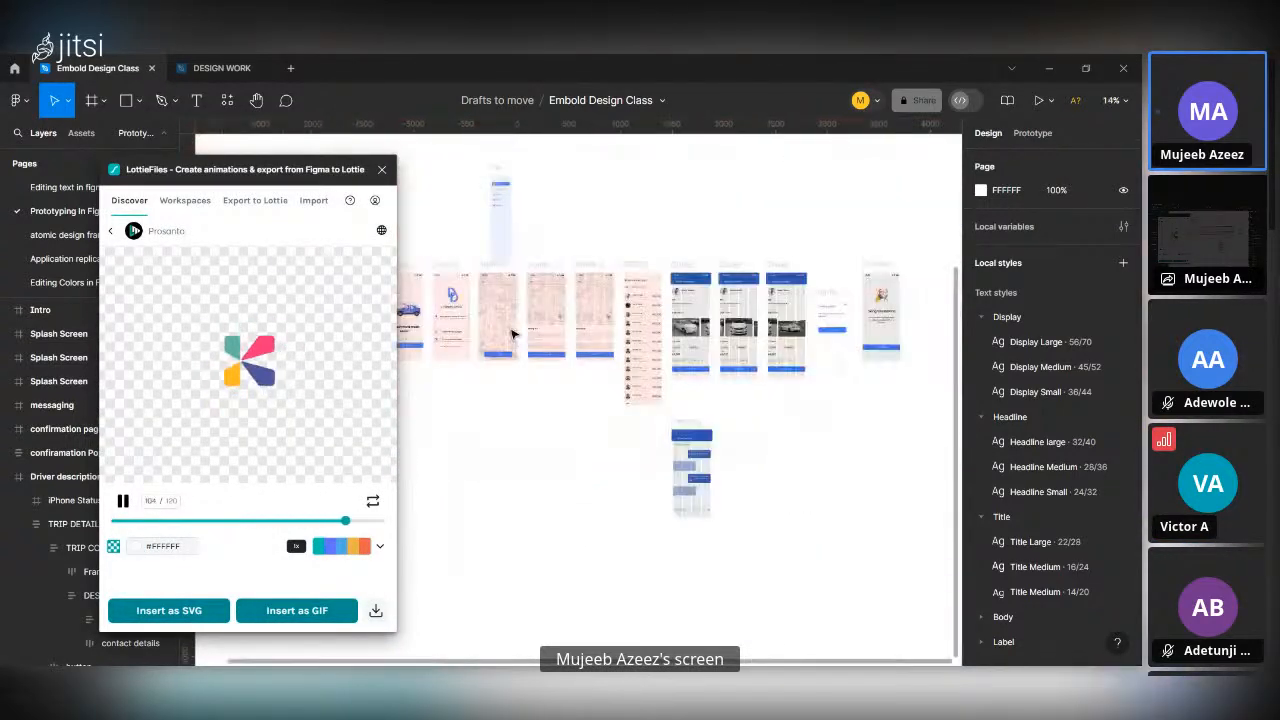
{"action": "scroll", "coordinate": [650, 358], "scroll_direction": "left", "scroll_amount": 2}
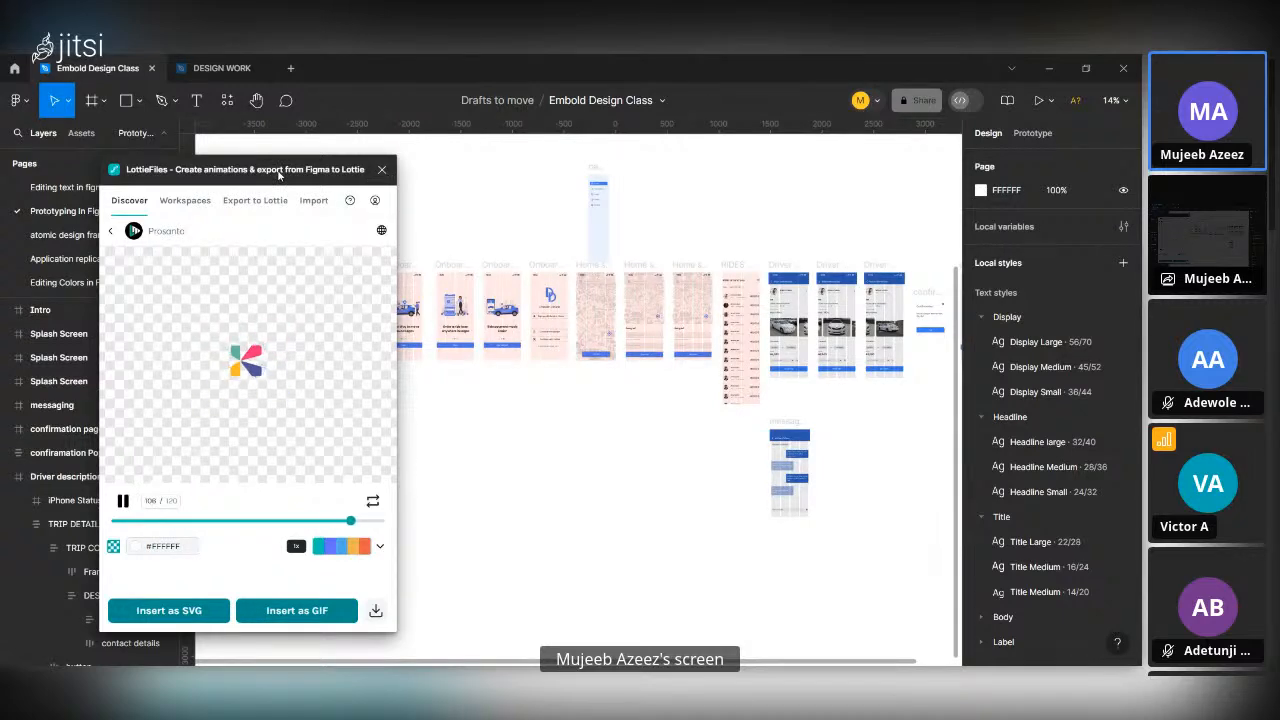
{"action": "left_click_drag", "start_coordinate": [279, 178], "coordinate": [408, 163]}
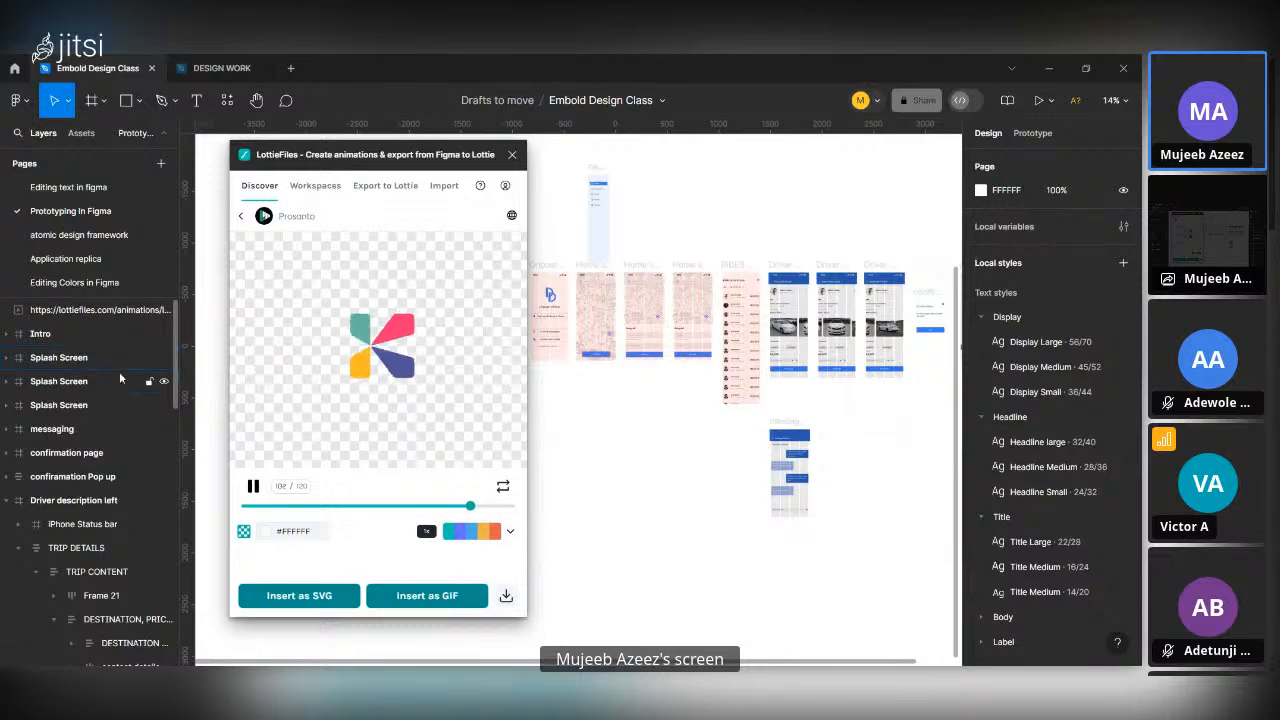
{"action": "double_click", "coordinate": [96, 313]}
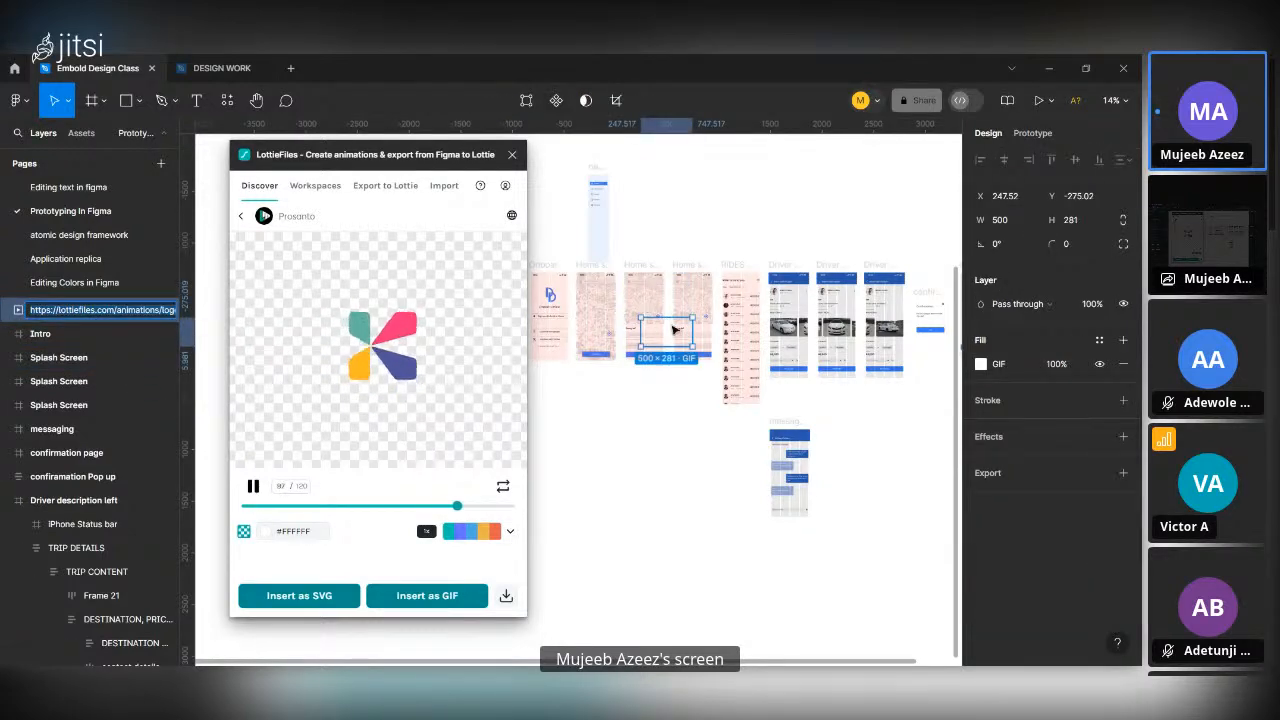
{"action": "scroll", "coordinate": [674, 330], "scroll_direction": "up", "scroll_amount": 5}
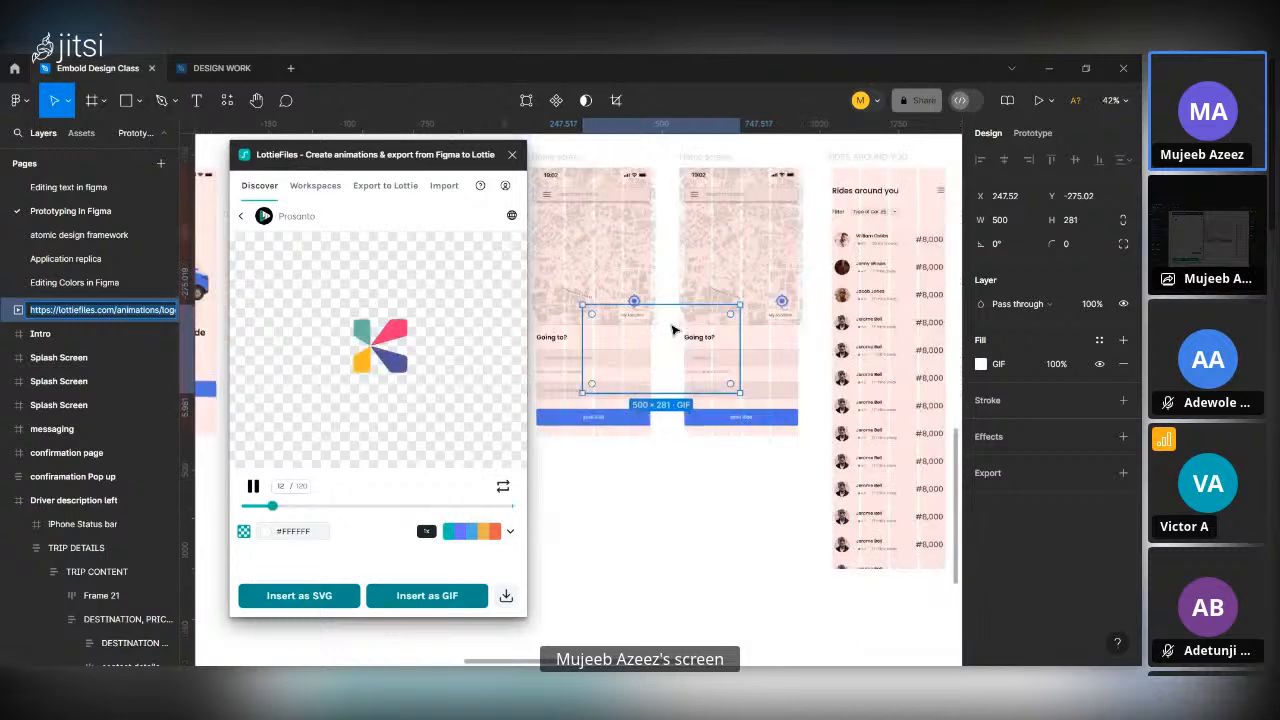
{"action": "scroll", "coordinate": [674, 329], "scroll_direction": "up", "scroll_amount": 1}
{"action": "left_click", "coordinate": [675, 334]}
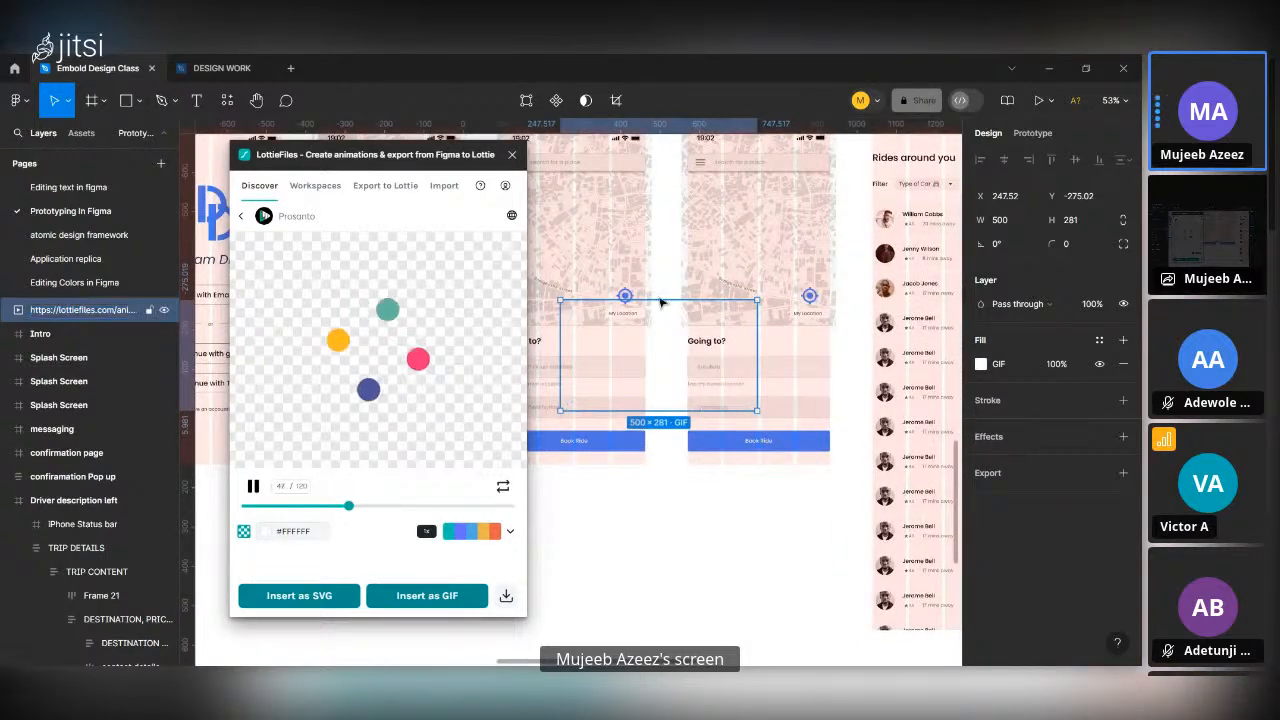
{"action": "left_click_drag", "start_coordinate": [661, 302], "coordinate": [683, 533]}
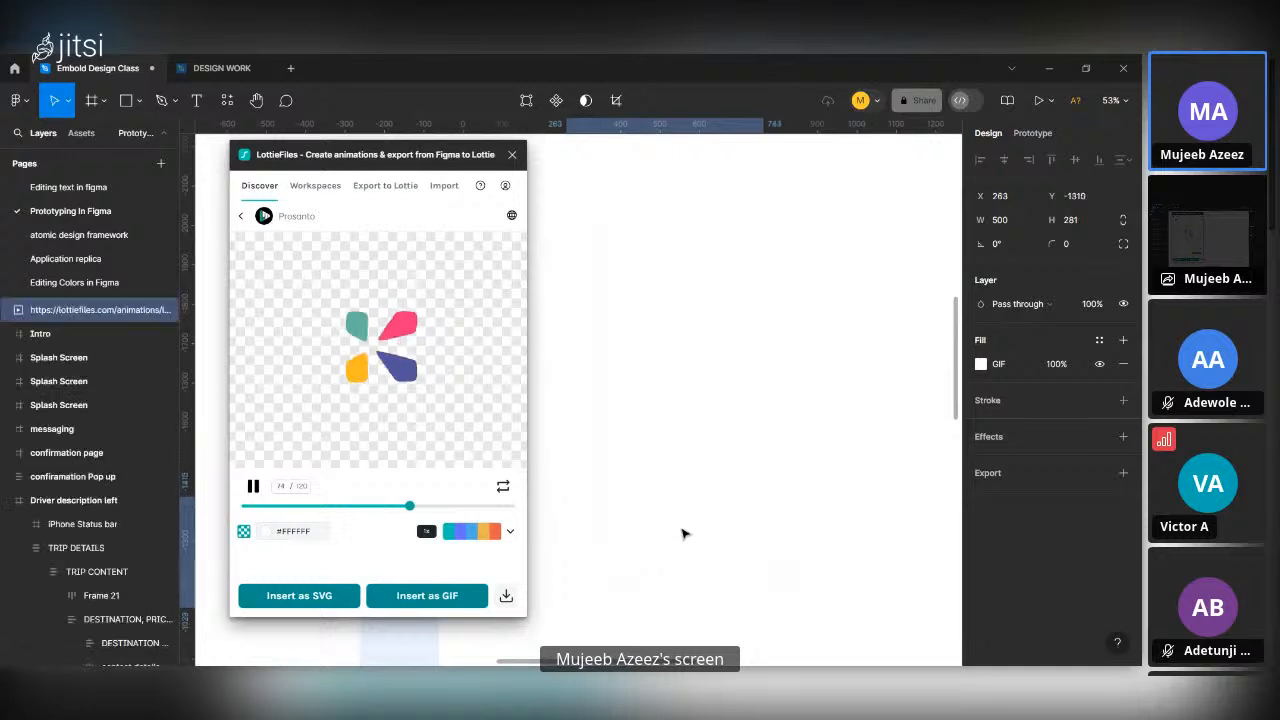
{"action": "scroll", "coordinate": [683, 533], "scroll_direction": "down", "scroll_amount": 5}
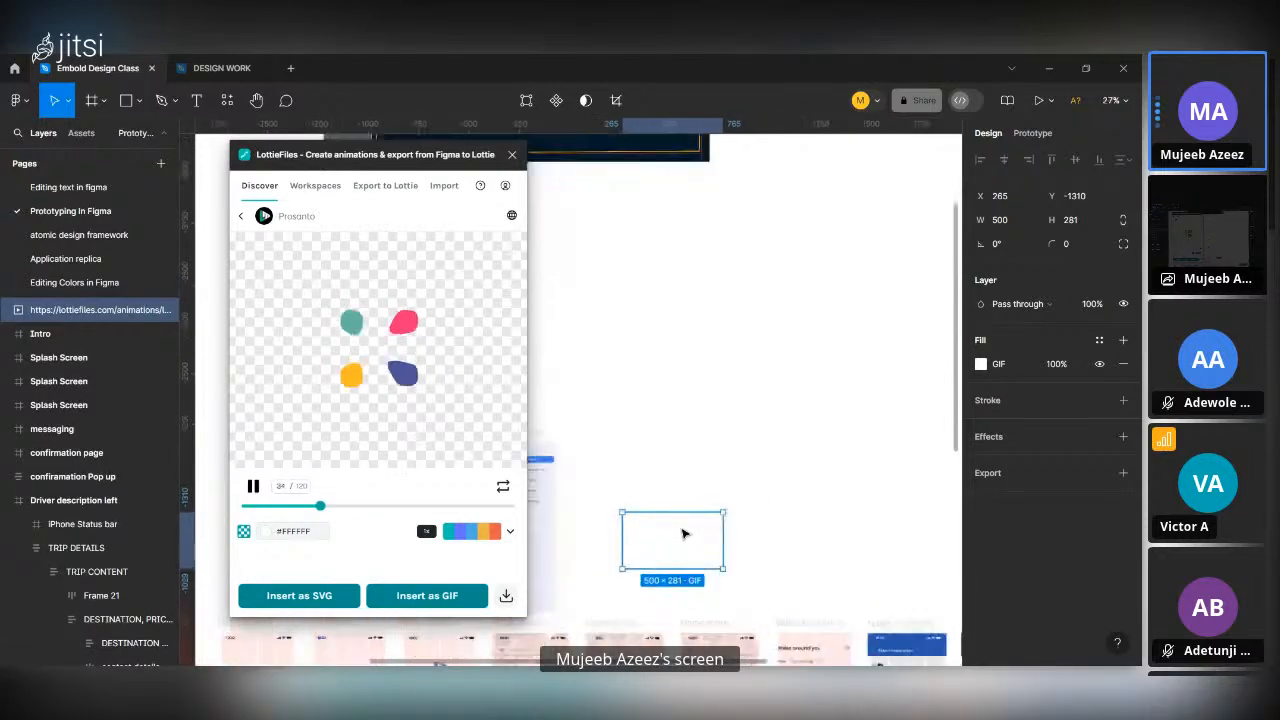
Pause the LottieFiles animation preview and rewind it to frame 0.
{"action": "scroll", "coordinate": [688, 555], "scroll_direction": "up", "scroll_amount": 5}
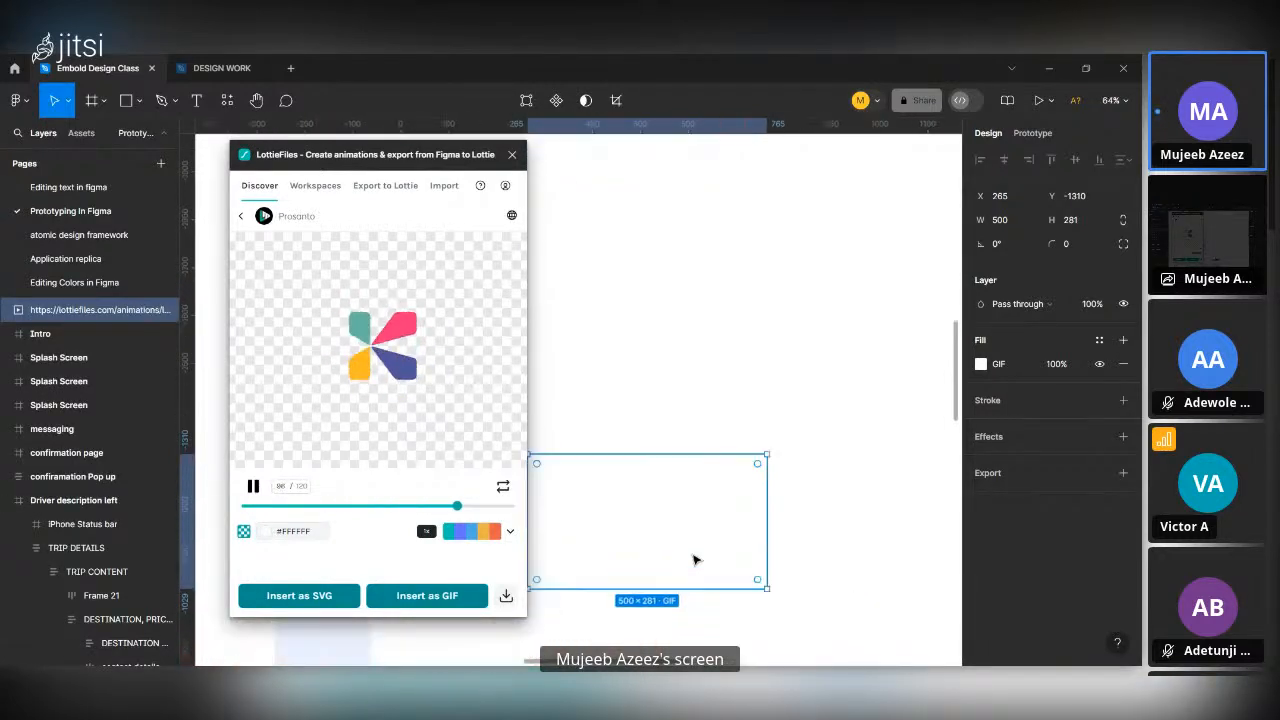
{"action": "scroll", "coordinate": [696, 560], "scroll_direction": "up", "scroll_amount": 3}
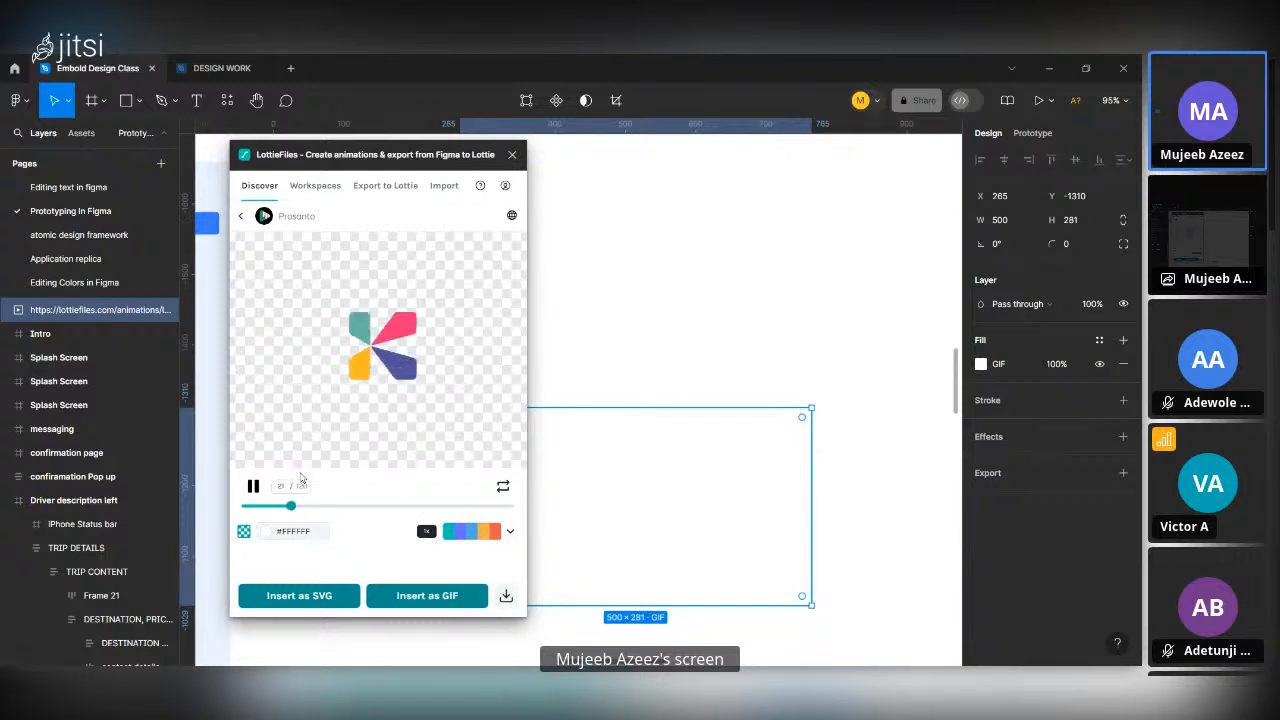
{"action": "left_click", "coordinate": [253, 487]}
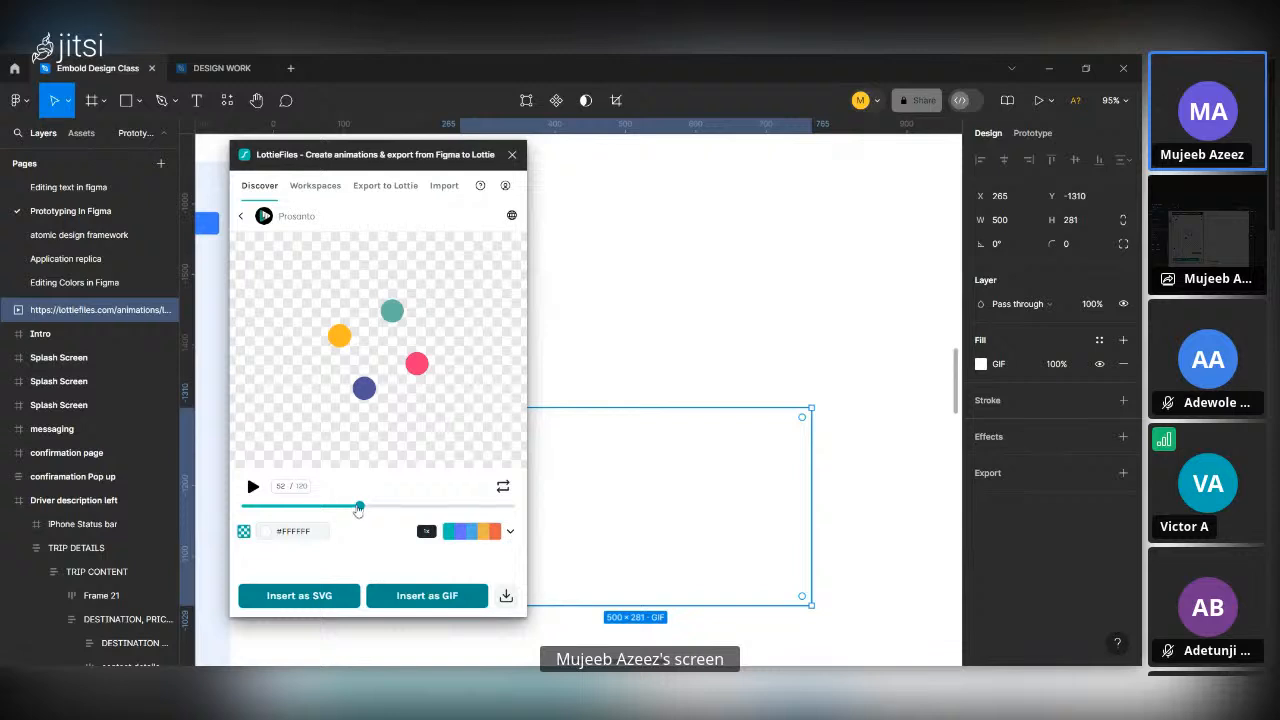
{"action": "left_click_drag", "start_coordinate": [359, 509], "coordinate": [203, 529]}
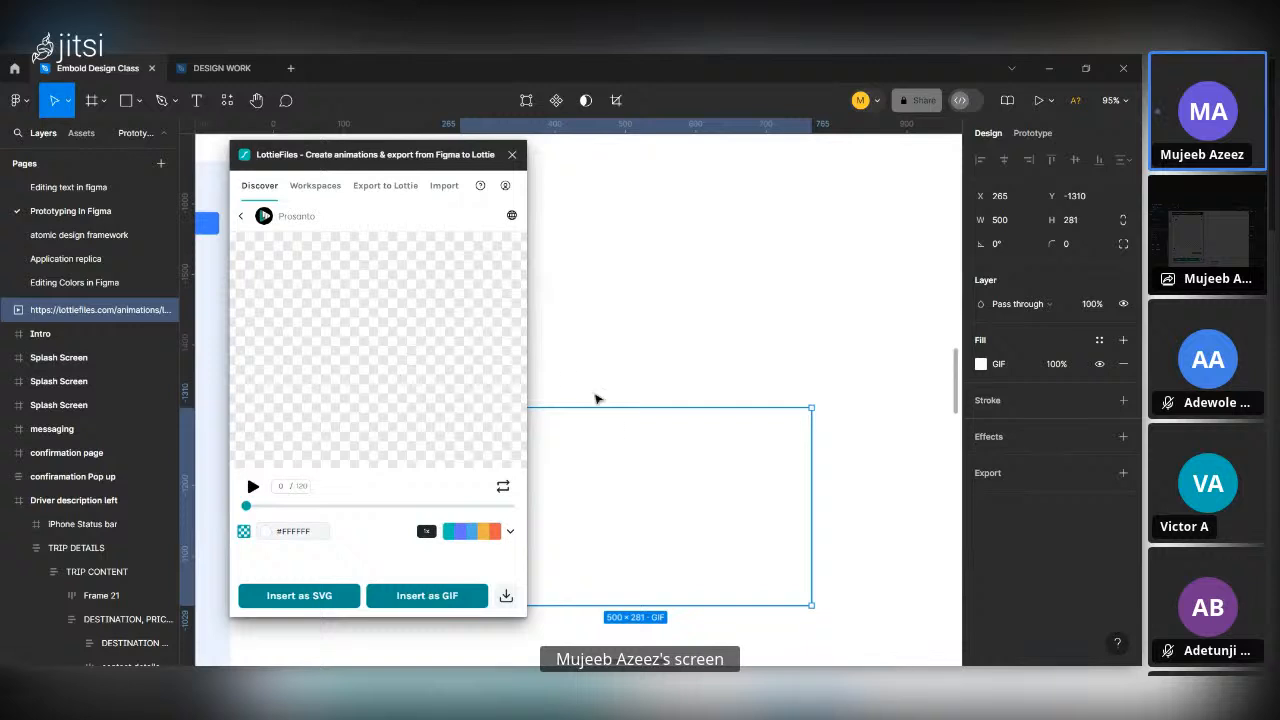
Set the GIF fill's displayed frame to a late point in the animation where the complete four-colour logo shows.
{"action": "scroll", "coordinate": [632, 448], "scroll_direction": "left", "scroll_amount": 3}
{"action": "scroll", "coordinate": [632, 448], "scroll_direction": "right", "scroll_amount": 2}
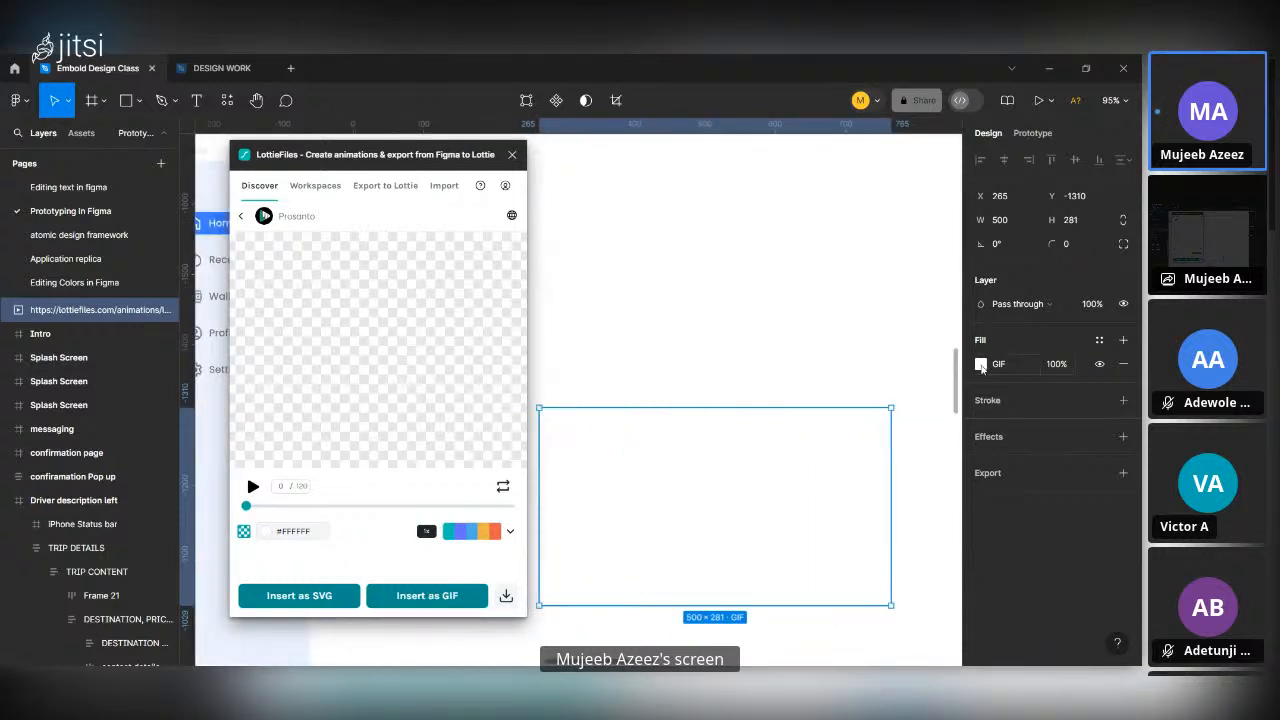
{"action": "left_click", "coordinate": [981, 364]}
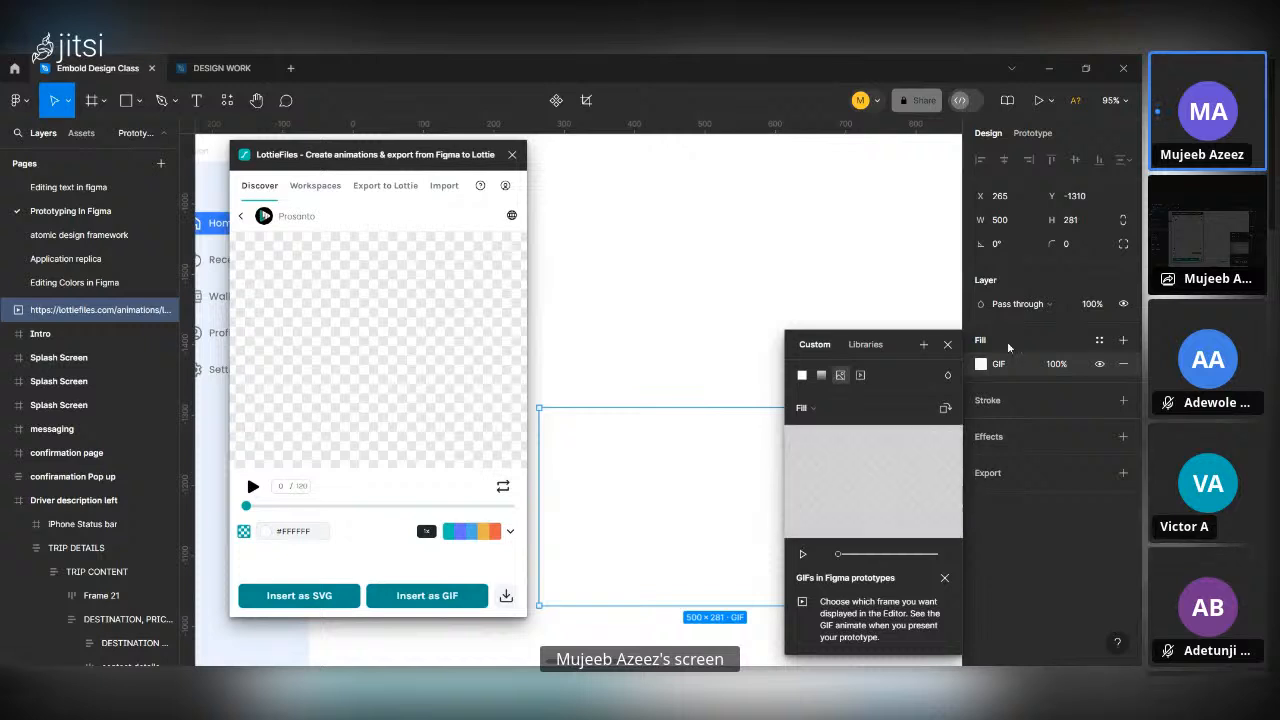
{"action": "mouse_move", "coordinate": [857, 460]}
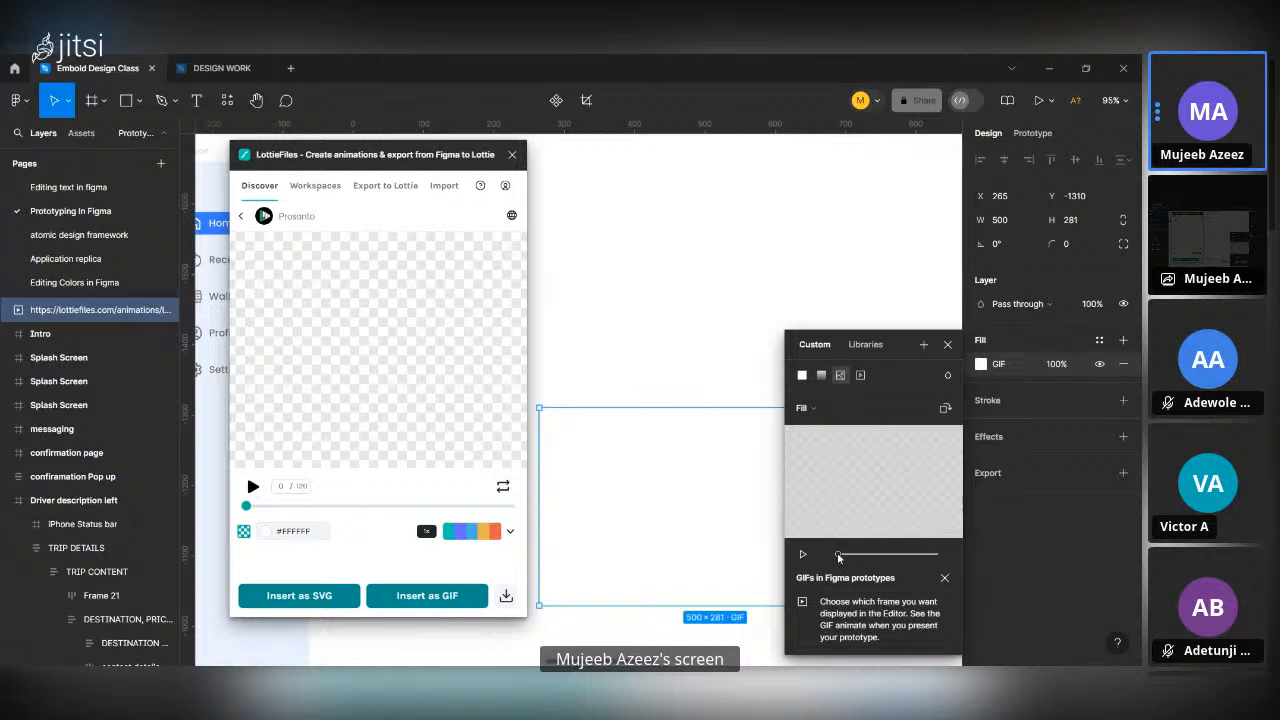
{"action": "left_click_drag", "start_coordinate": [840, 557], "coordinate": [829, 582]}
{"action": "left_click_drag", "start_coordinate": [856, 550], "coordinate": [918, 538]}
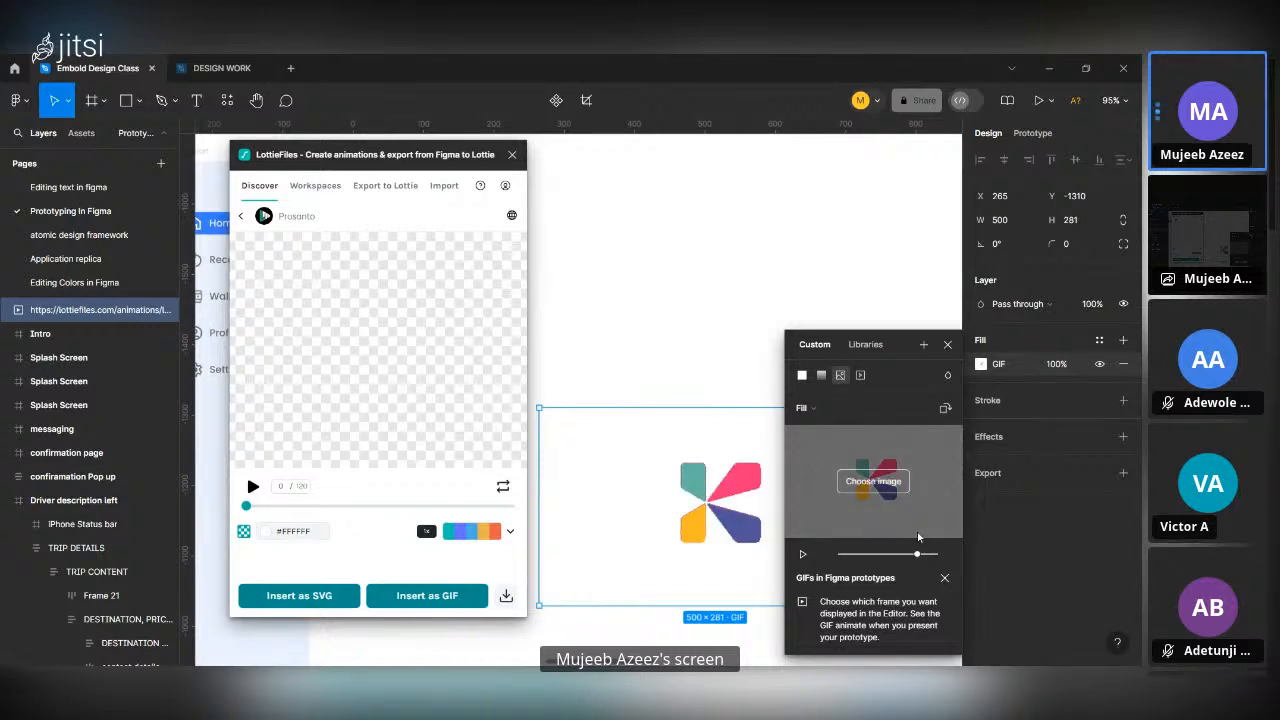
{"action": "left_click", "coordinate": [948, 347]}
Return to the list of free animations and close the LottieFiles plugin.
{"action": "scroll", "coordinate": [930, 400], "scroll_direction": "down", "scroll_amount": 5}
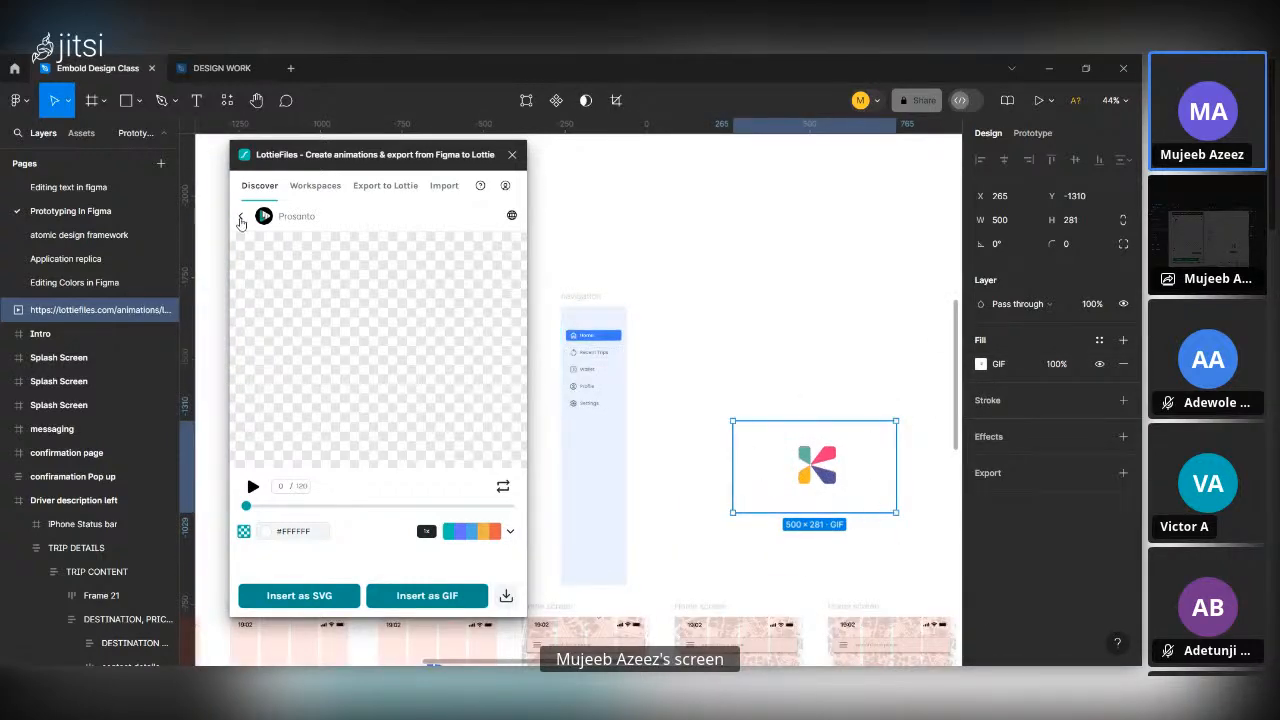
{"action": "left_click", "coordinate": [240, 218]}
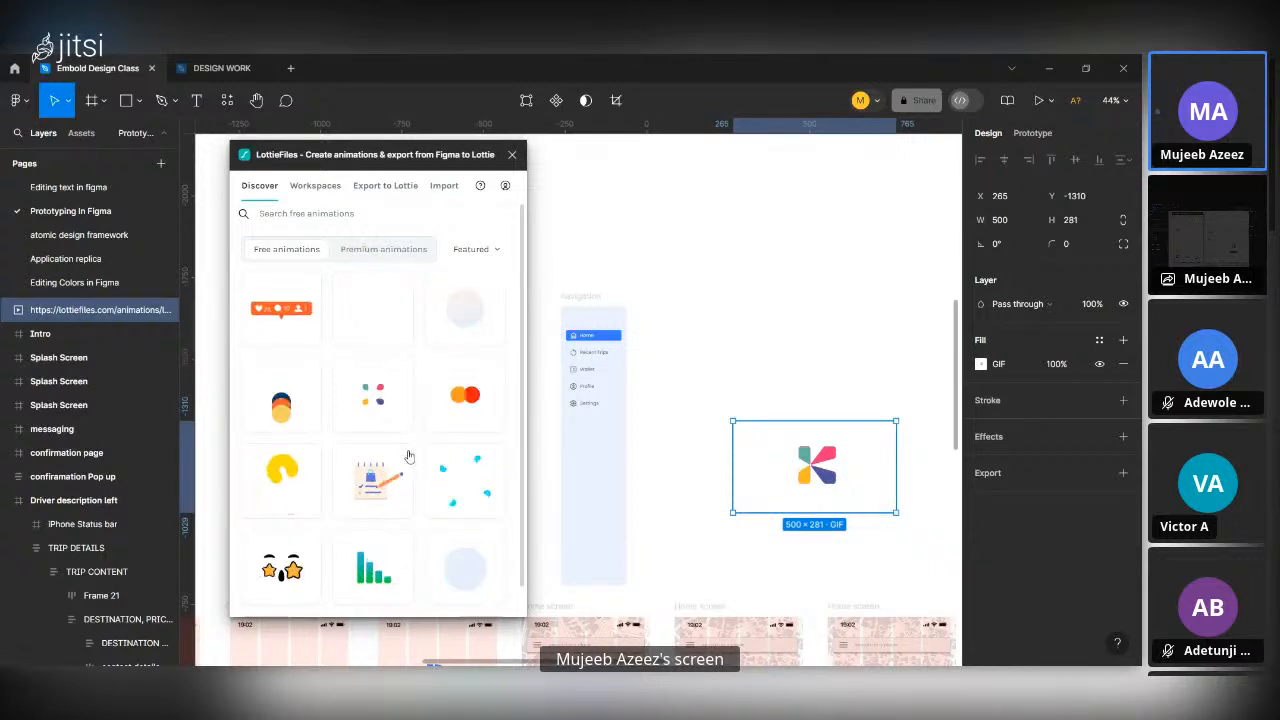
{"action": "left_click", "coordinate": [477, 250]}
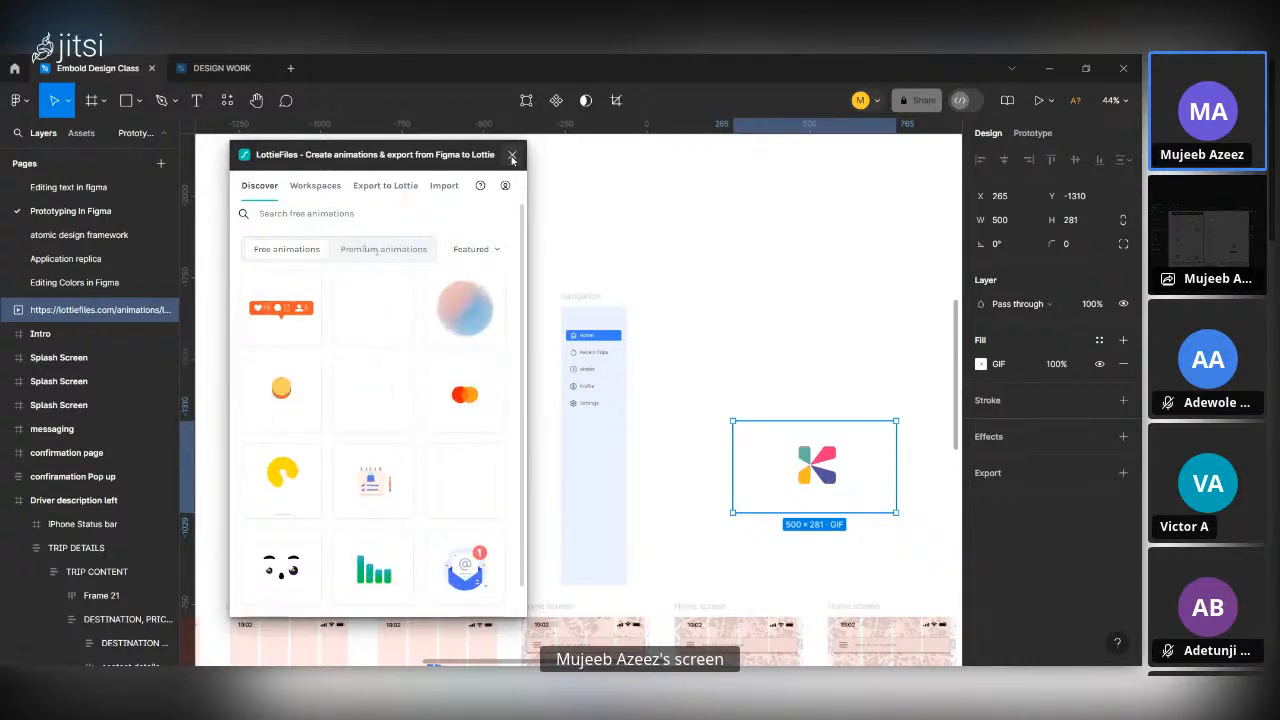
{"action": "left_click", "coordinate": [512, 157]}
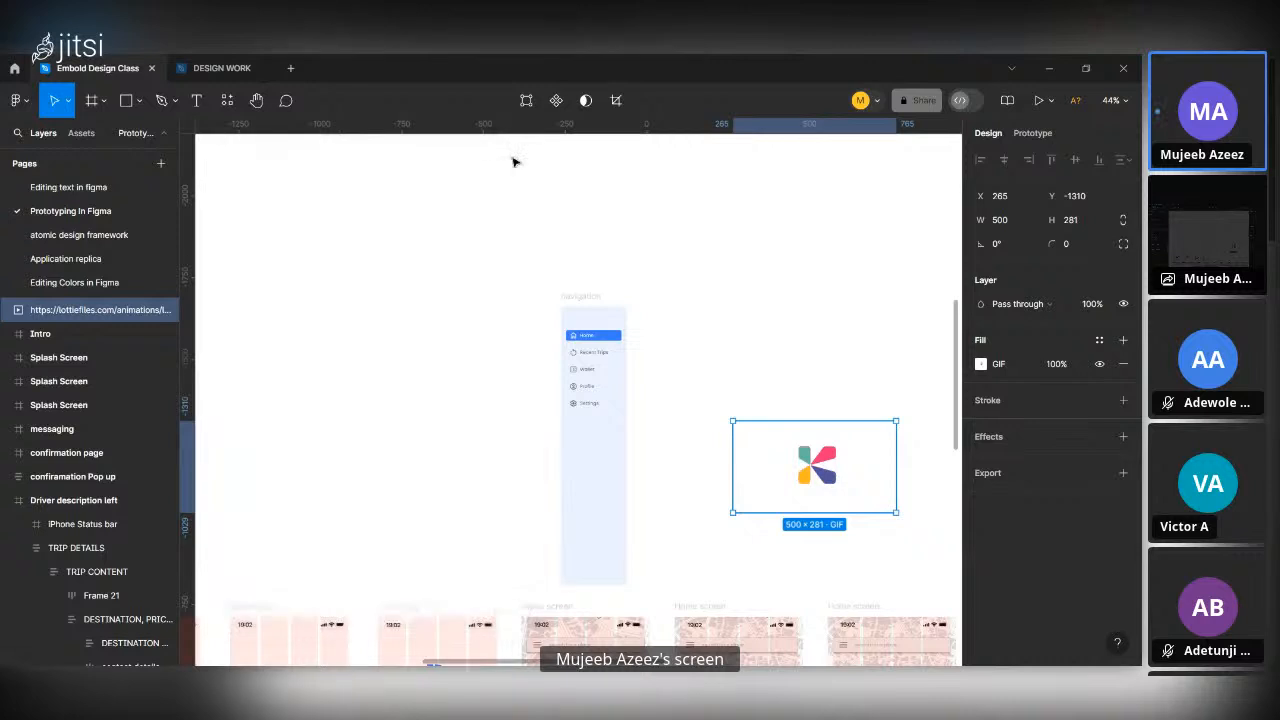
Search the plugins for "content reel" and run the Content Reel plugin.
{"action": "left_click", "coordinate": [228, 100]}
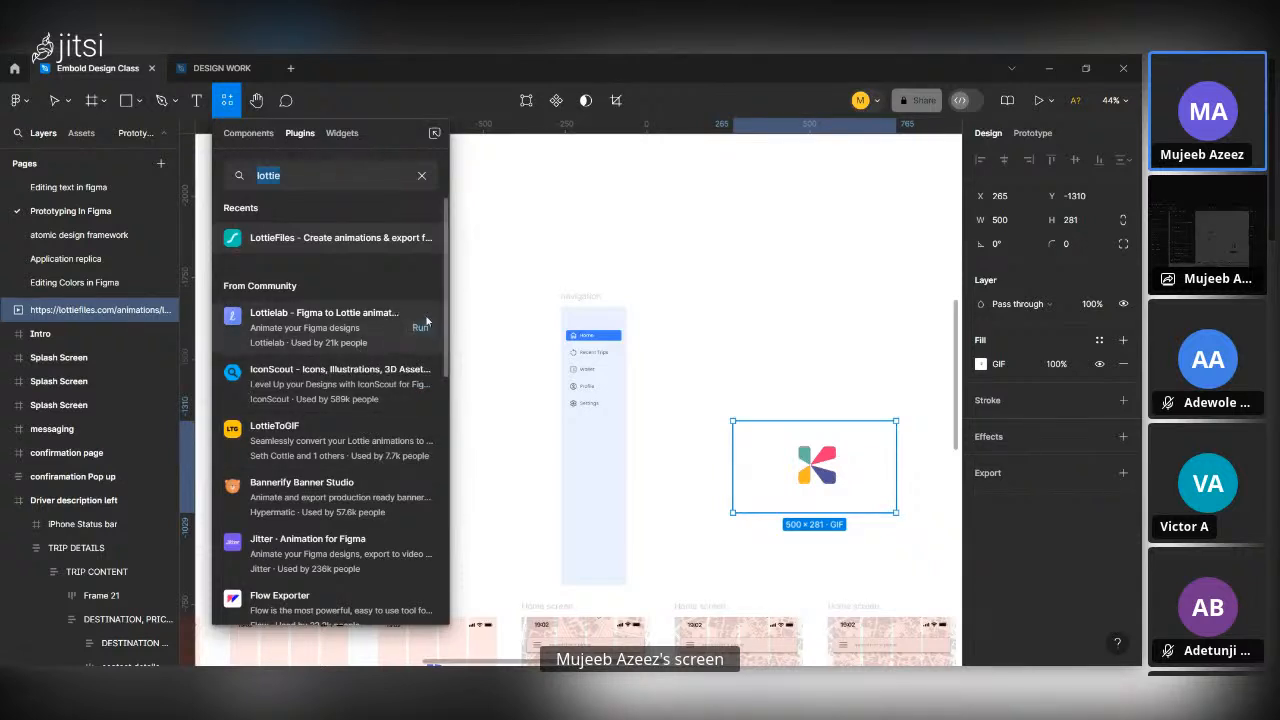
{"action": "left_click", "coordinate": [308, 160]}
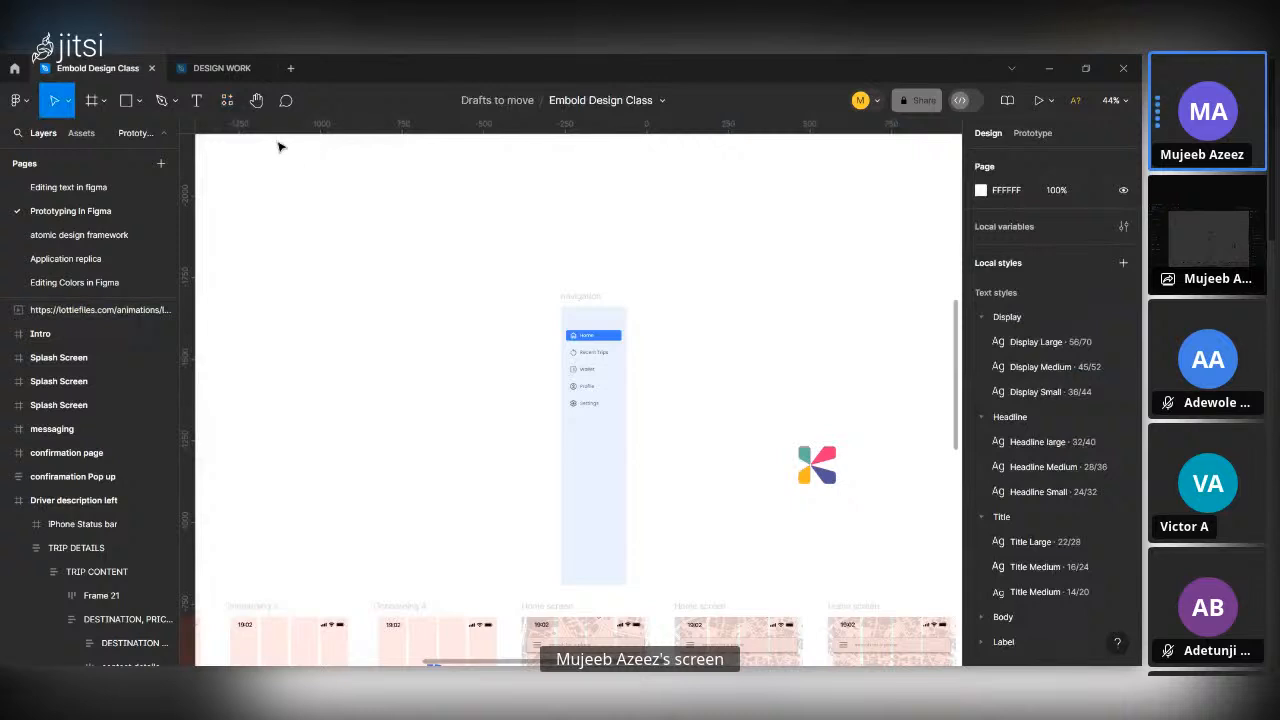
{"action": "left_click", "coordinate": [228, 101]}
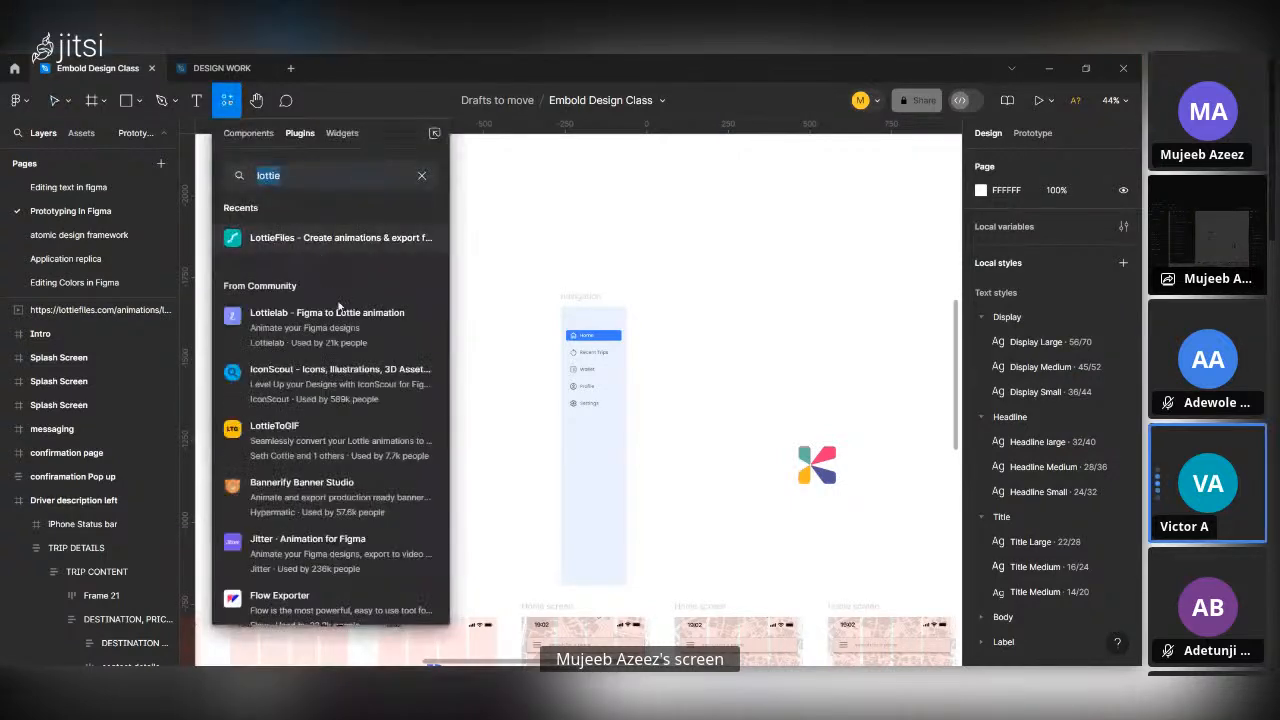
{"action": "key", "text": "BackSpace"}
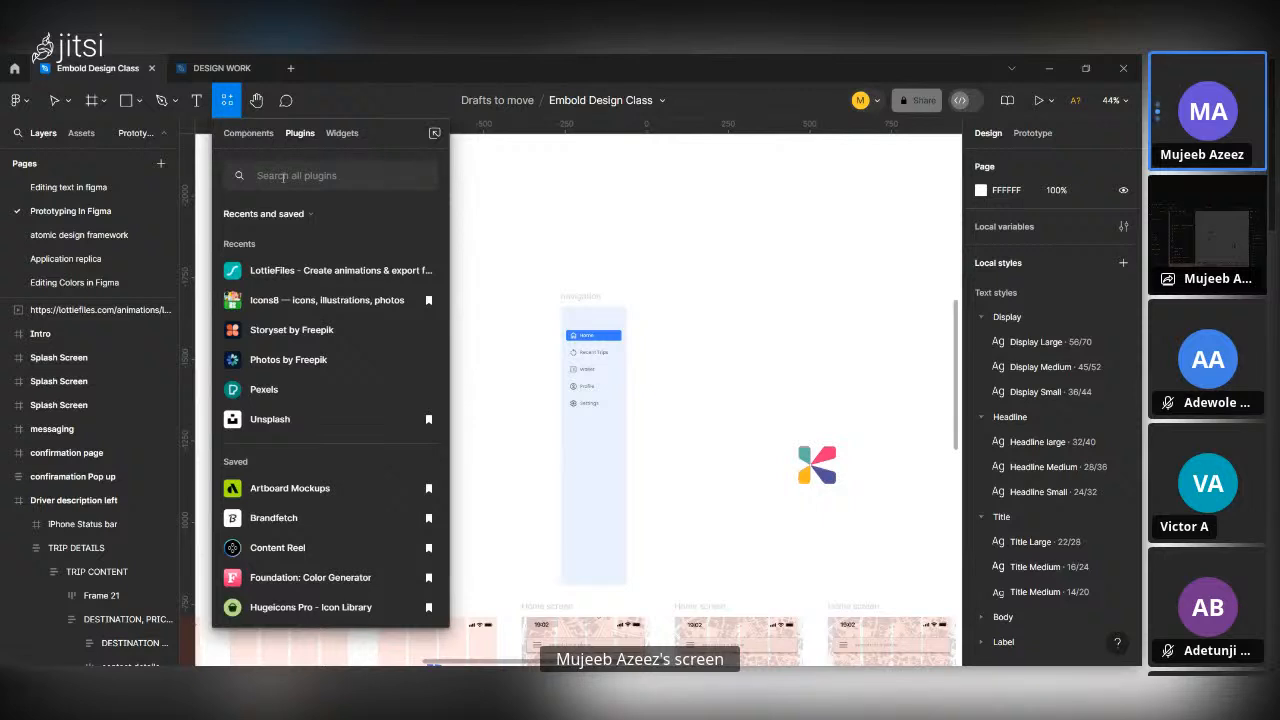
{"action": "type", "text": "d"}
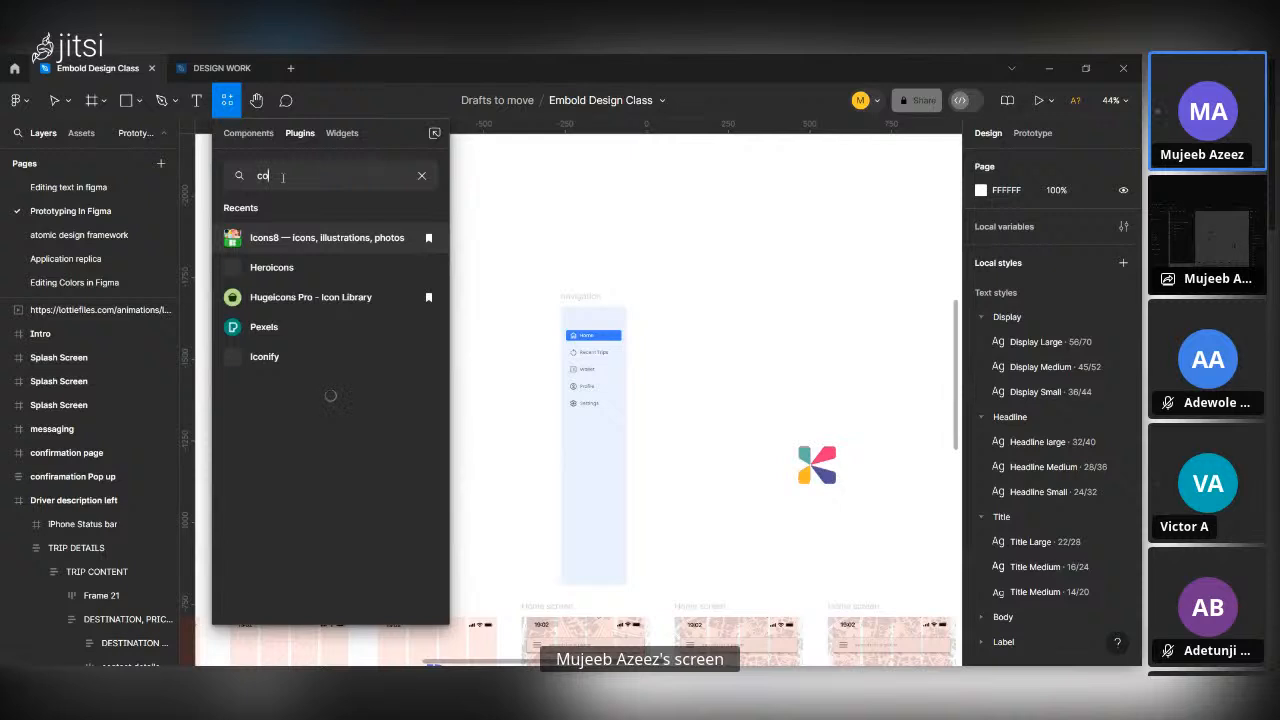
{"action": "type", "text": "nteht reel"}
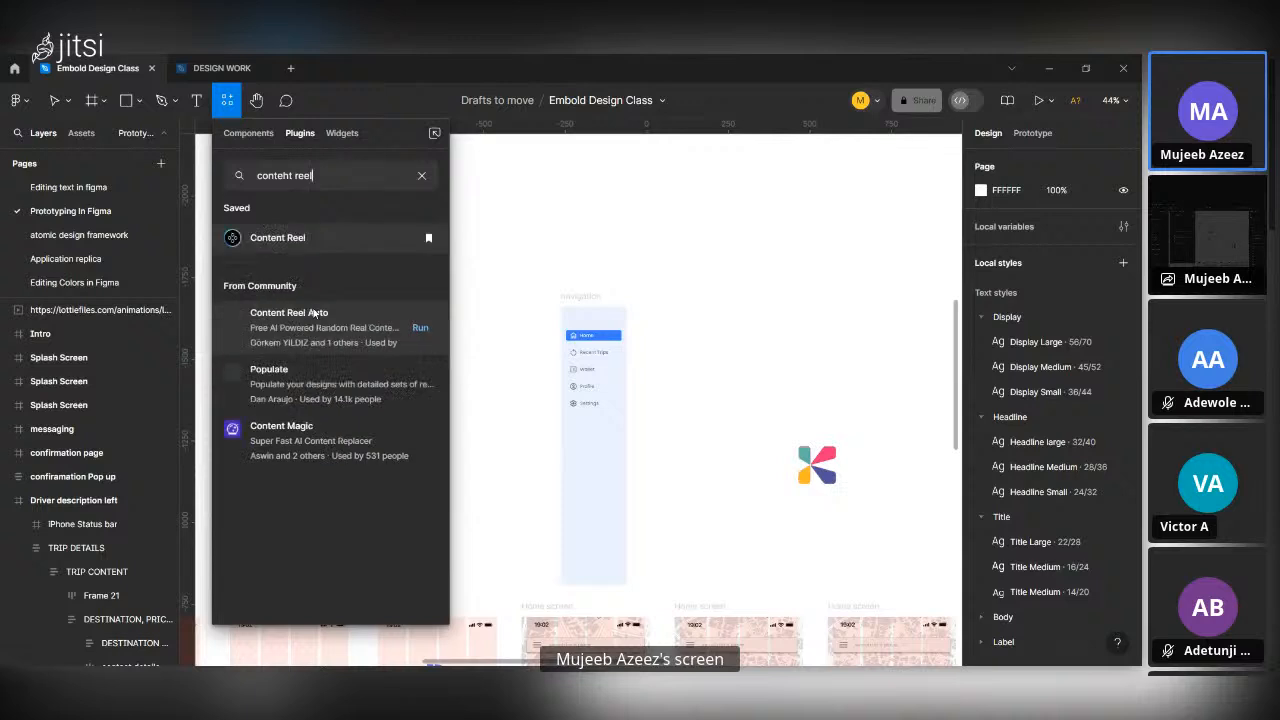
{"action": "left_click", "coordinate": [289, 237]}
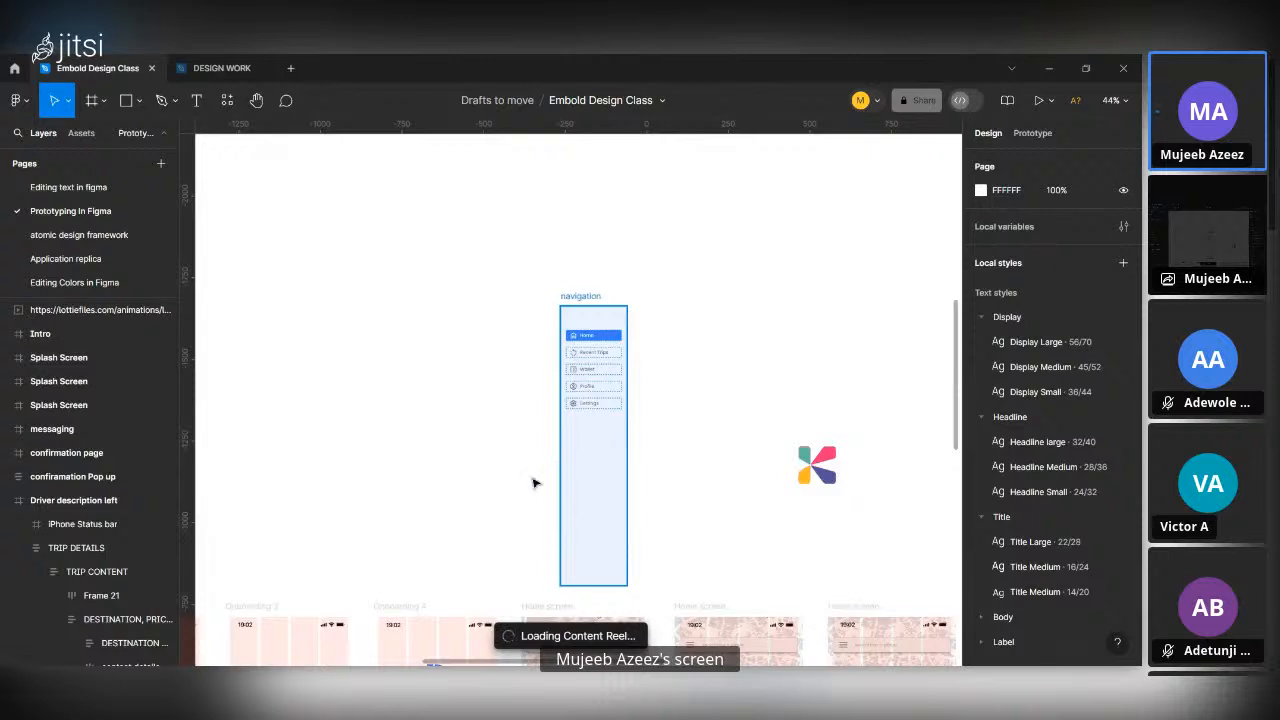
Look through the images in Content Reel's favourite Avatars (male) collection and return to the favourites list.
{"action": "scroll", "coordinate": [637, 472], "scroll_direction": "down", "scroll_amount": 3}
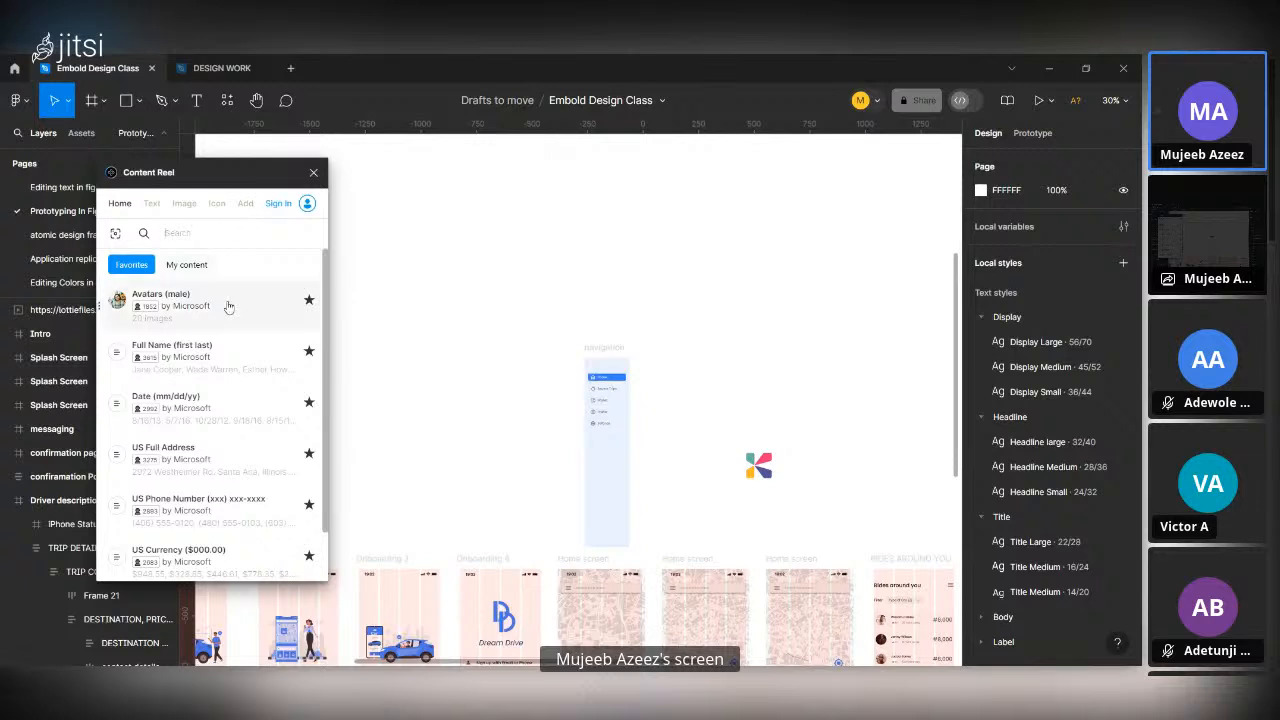
{"action": "left_click", "coordinate": [165, 307]}
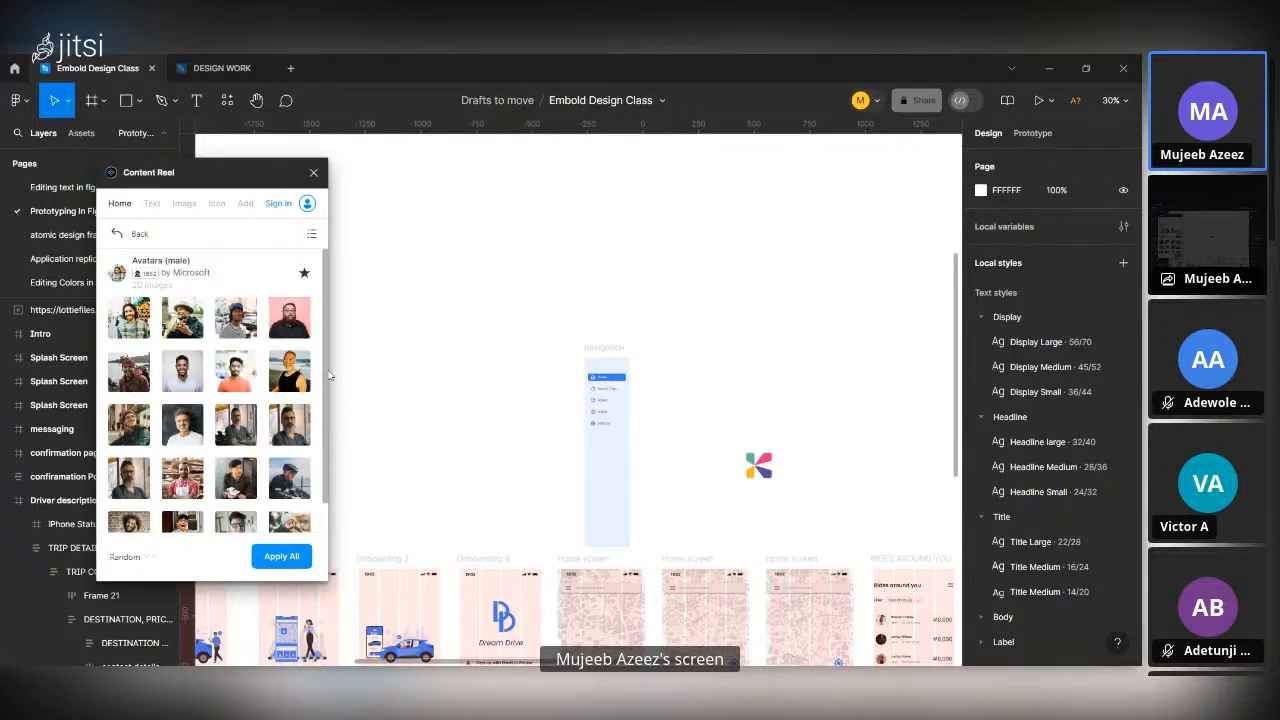
{"action": "scroll", "coordinate": [231, 481], "scroll_direction": "down", "scroll_amount": 2}
{"action": "scroll", "coordinate": [231, 481], "scroll_direction": "up", "scroll_amount": 2}
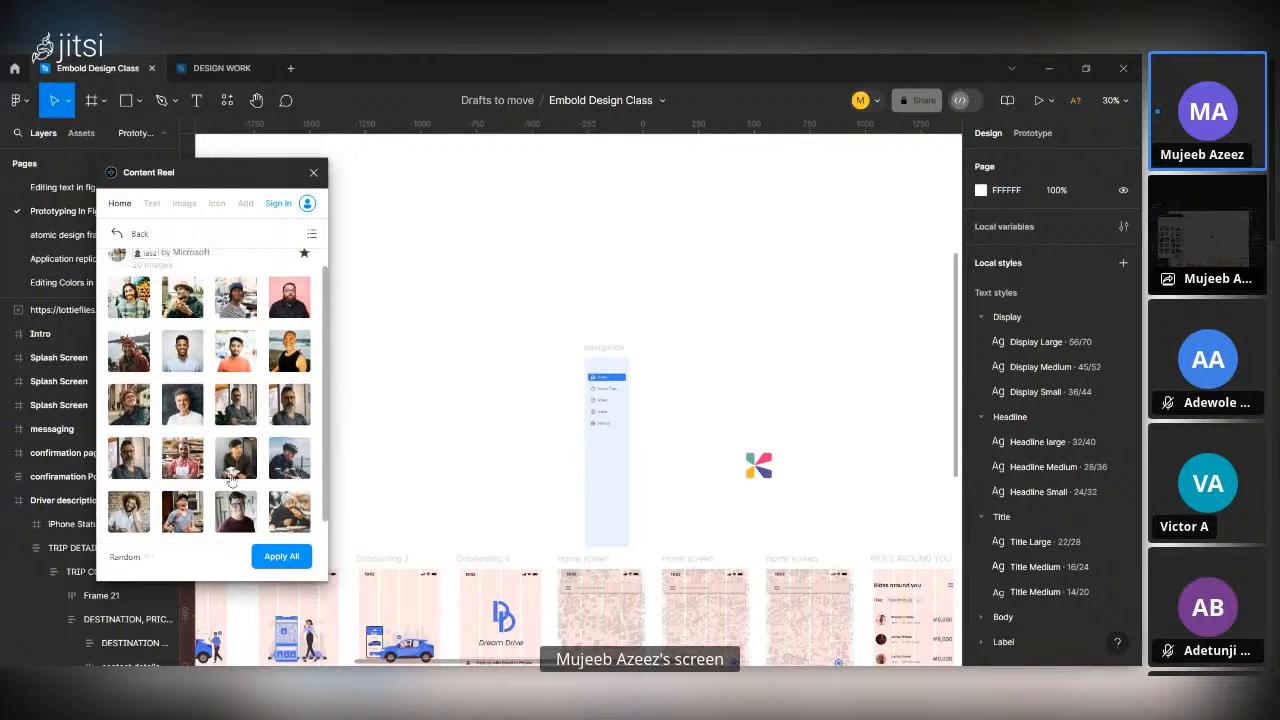
{"action": "left_click", "coordinate": [115, 234]}
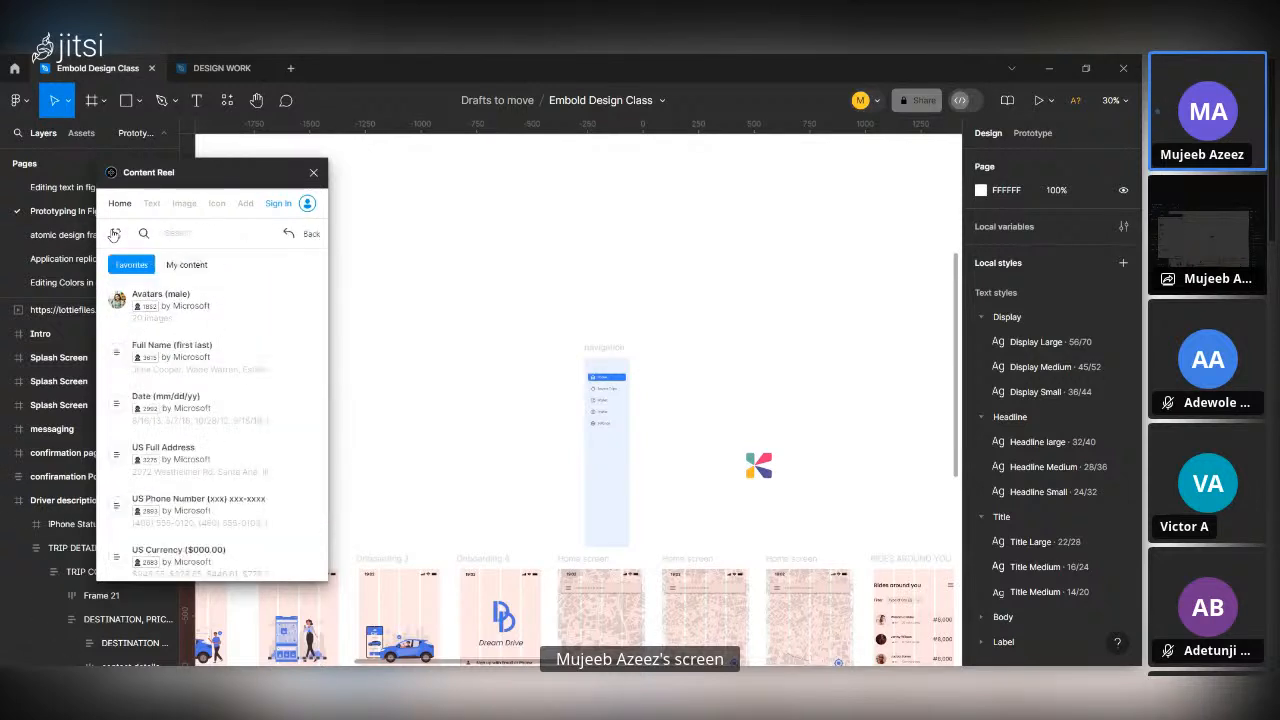
Browse Content Reel's image collections, view the Photos collection's portraits and return to the list.
{"action": "left_click", "coordinate": [185, 204]}
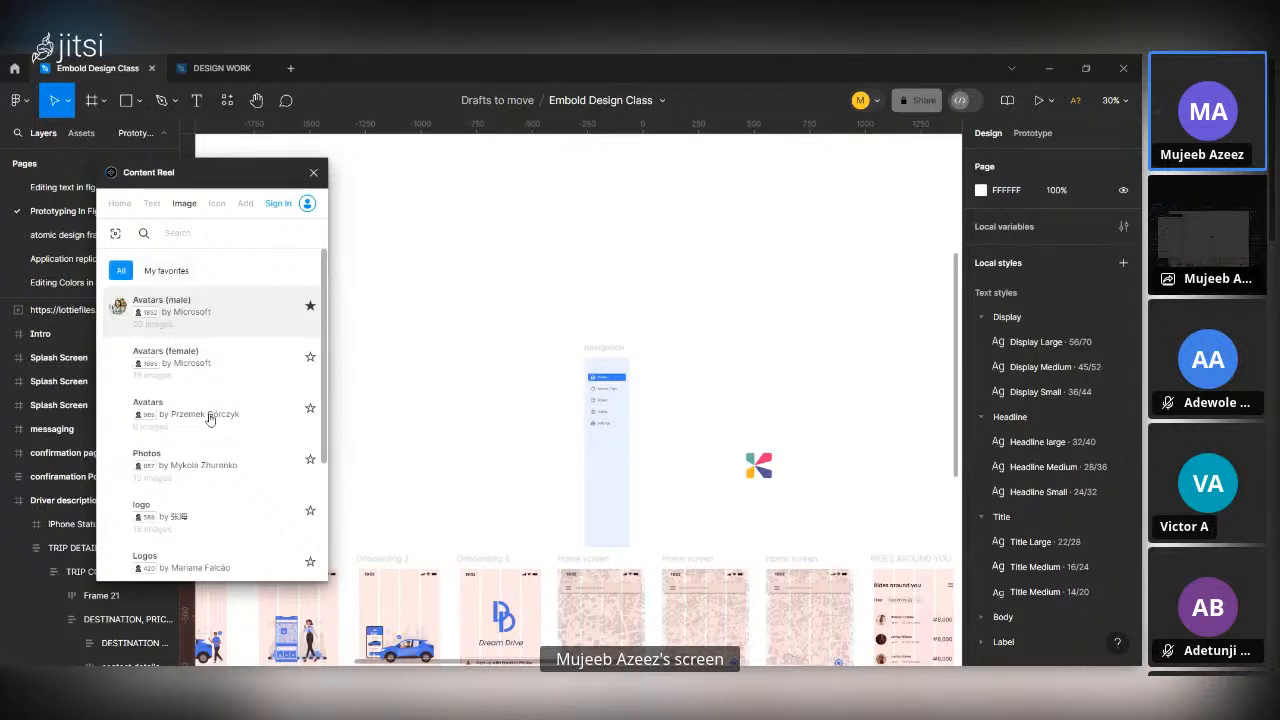
{"action": "scroll", "coordinate": [210, 418], "scroll_direction": "down", "scroll_amount": 1}
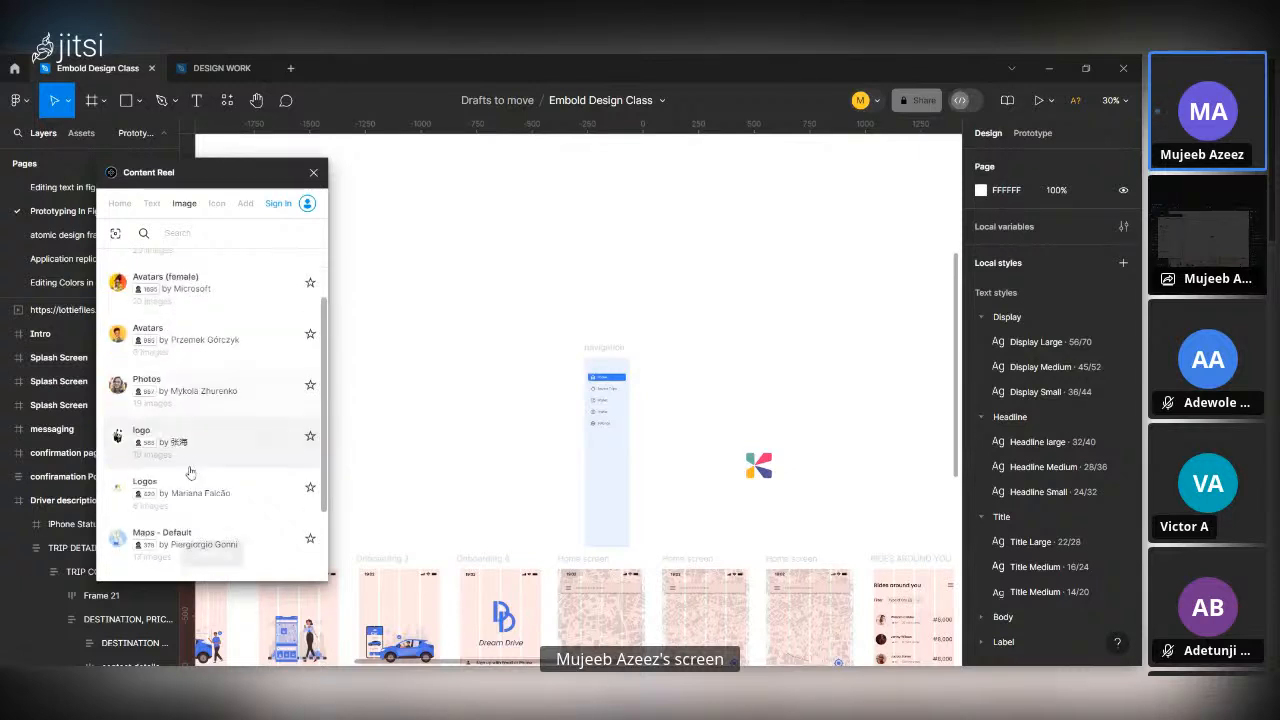
{"action": "left_click", "coordinate": [179, 382]}
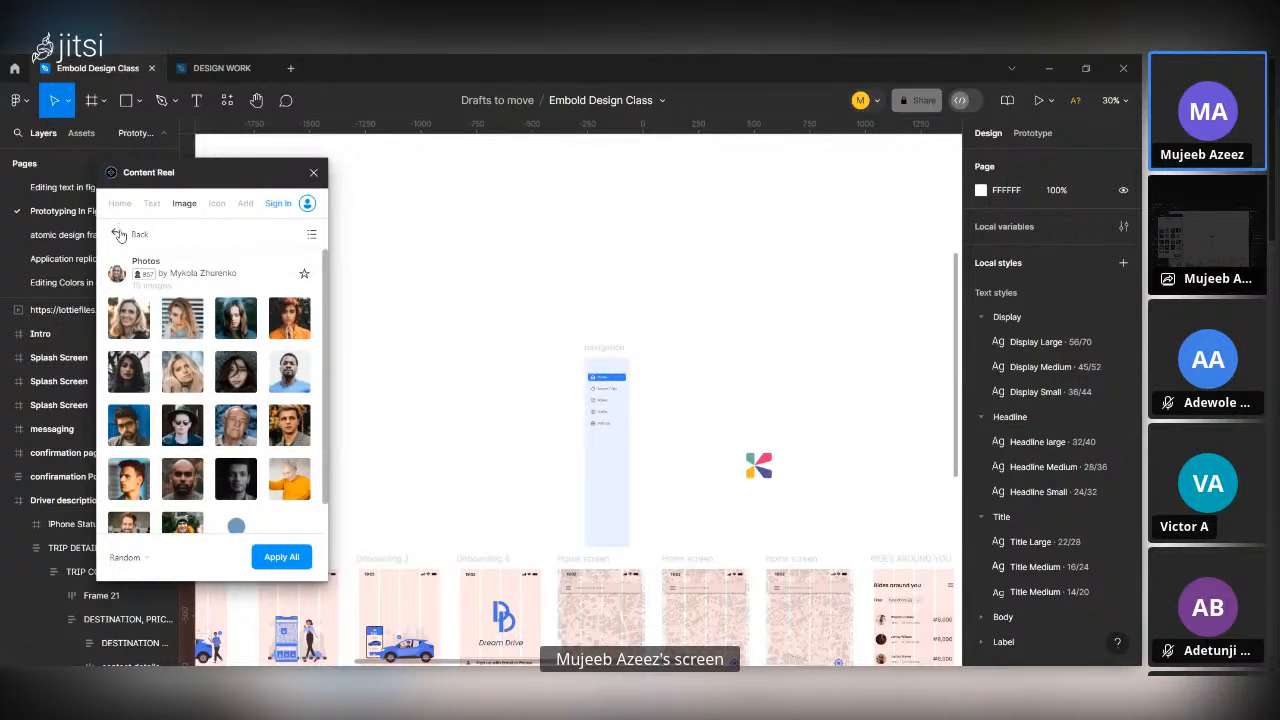
{"action": "left_click", "coordinate": [118, 234]}
Look through the portraits in the 34-image Avatars collection and return to the image collections.
{"action": "scroll", "coordinate": [178, 370], "scroll_direction": "down", "scroll_amount": 4}
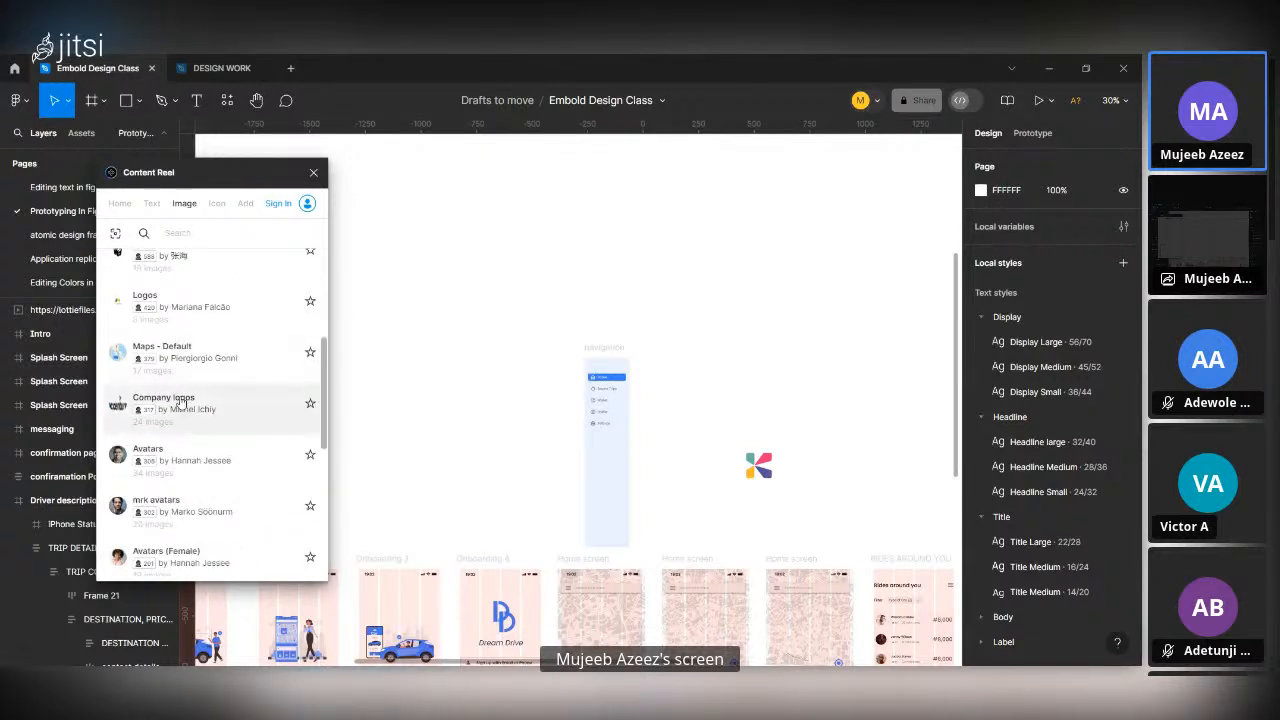
{"action": "left_click", "coordinate": [180, 455]}
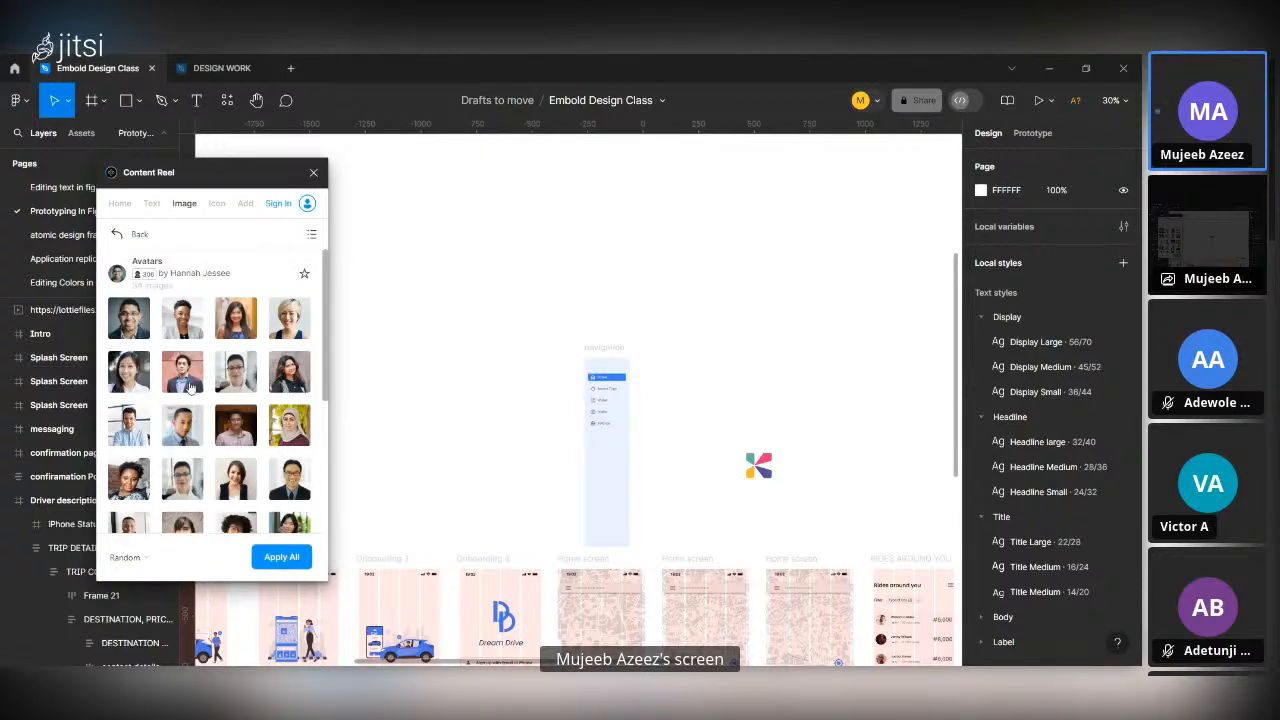
{"action": "scroll", "coordinate": [190, 390], "scroll_direction": "down", "scroll_amount": 4}
{"action": "scroll", "coordinate": [190, 390], "scroll_direction": "up", "scroll_amount": 4}
{"action": "left_click", "coordinate": [114, 231]}
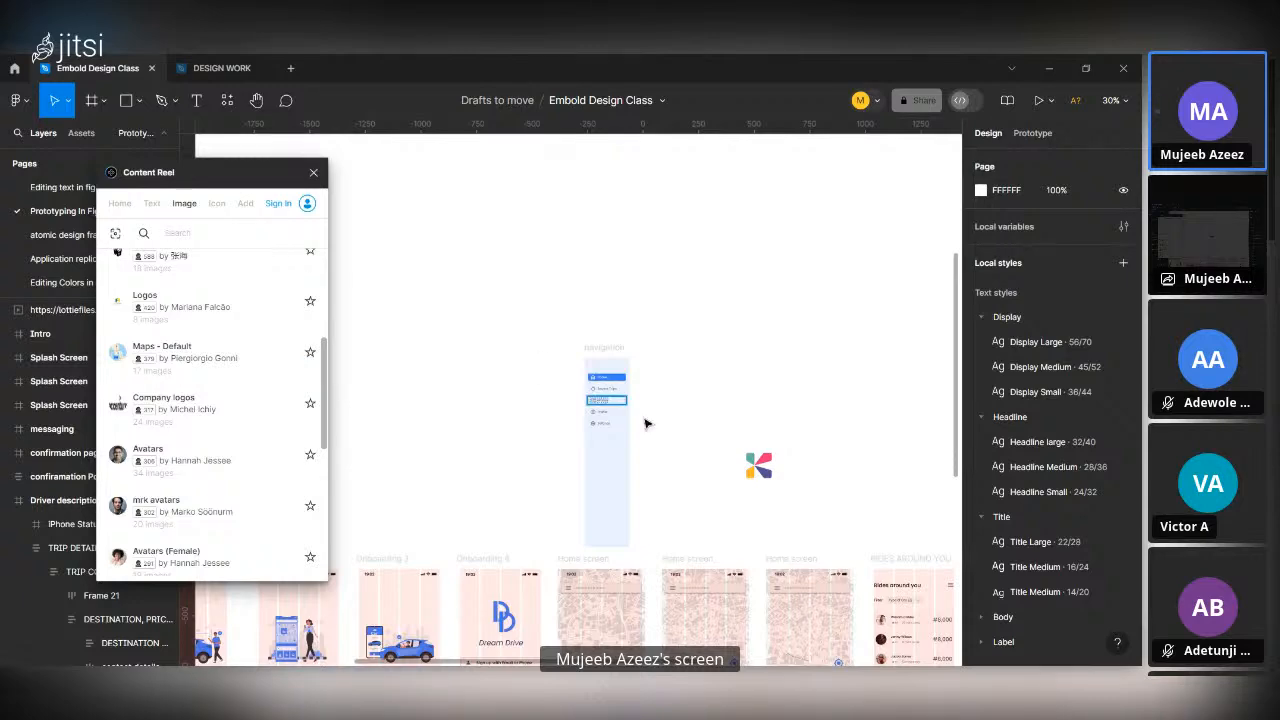
Replace the first rider's avatar in the Rides around you list with a random Avatars (male) image, reapplying the collection to change the picture.
{"action": "scroll", "coordinate": [646, 420], "scroll_direction": "down", "scroll_amount": 5}
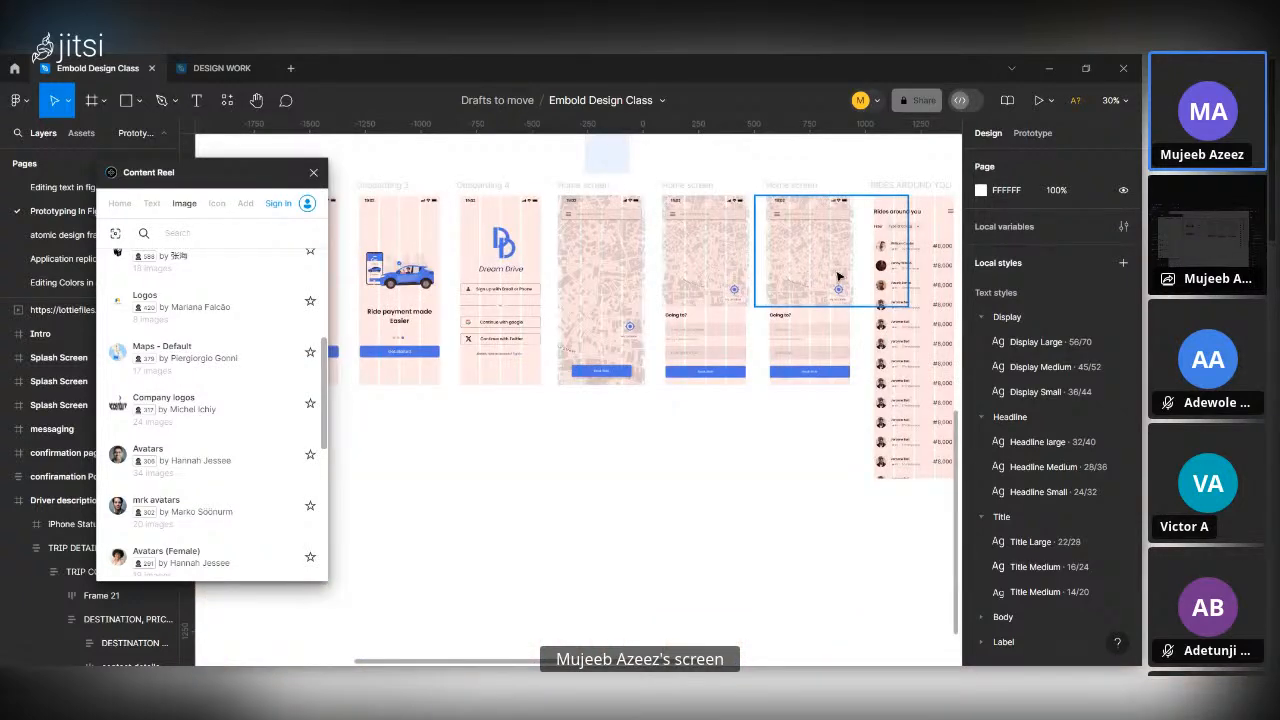
{"action": "scroll", "coordinate": [838, 277], "scroll_direction": "up", "scroll_amount": 5}
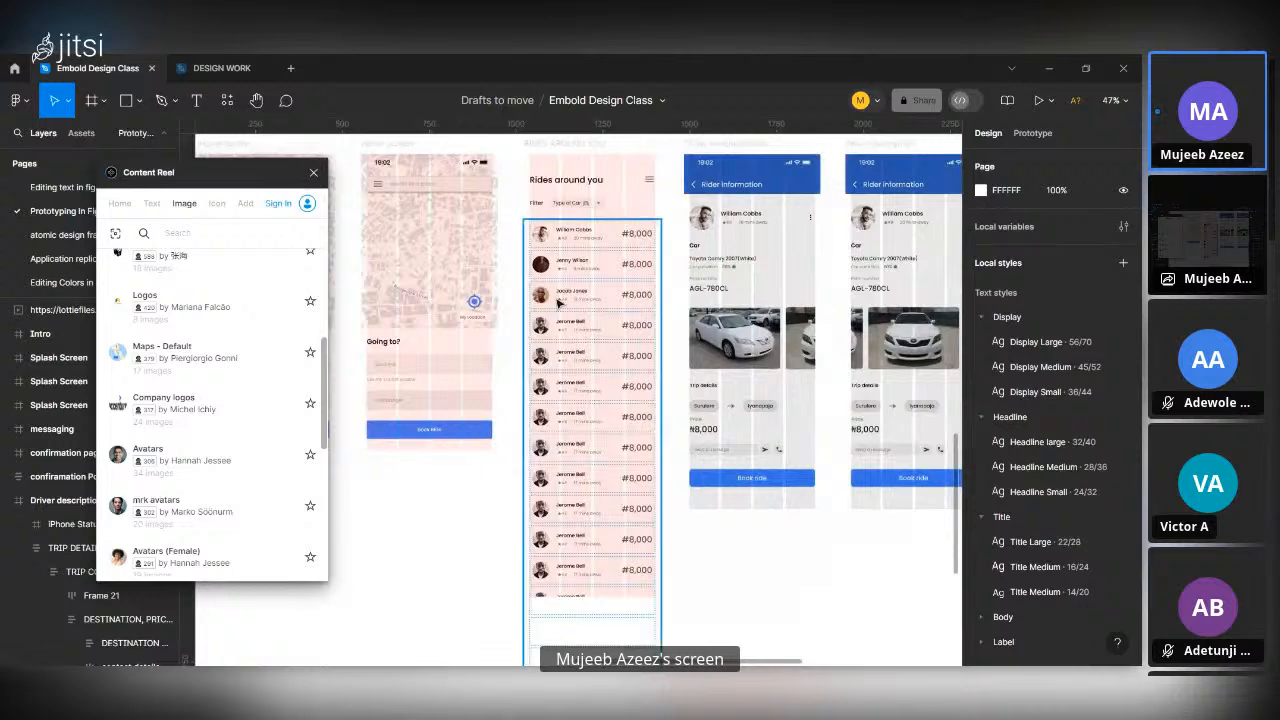
{"action": "scroll", "coordinate": [560, 263], "scroll_direction": "up", "scroll_amount": 5}
{"action": "scroll", "coordinate": [544, 263], "scroll_direction": "up", "scroll_amount": 3}
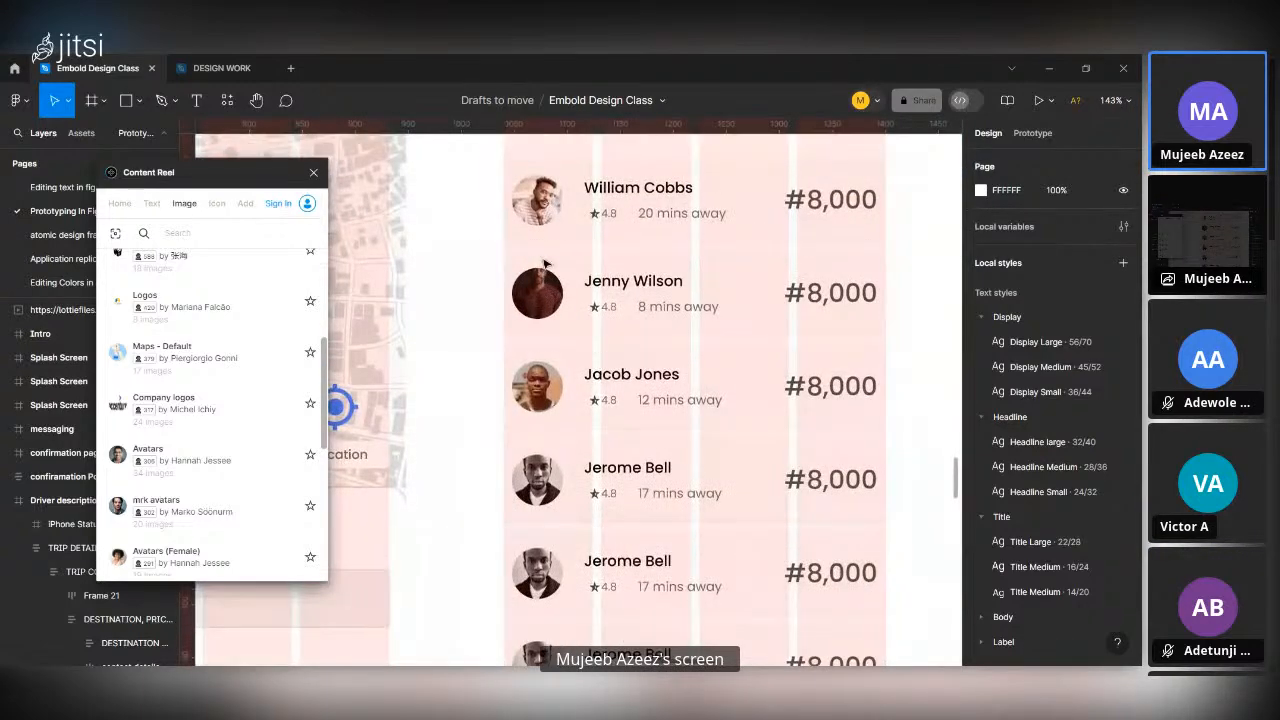
{"action": "scroll", "coordinate": [544, 263], "scroll_direction": "up", "scroll_amount": 4}
{"action": "scroll", "coordinate": [544, 263], "scroll_direction": "down", "scroll_amount": 5}
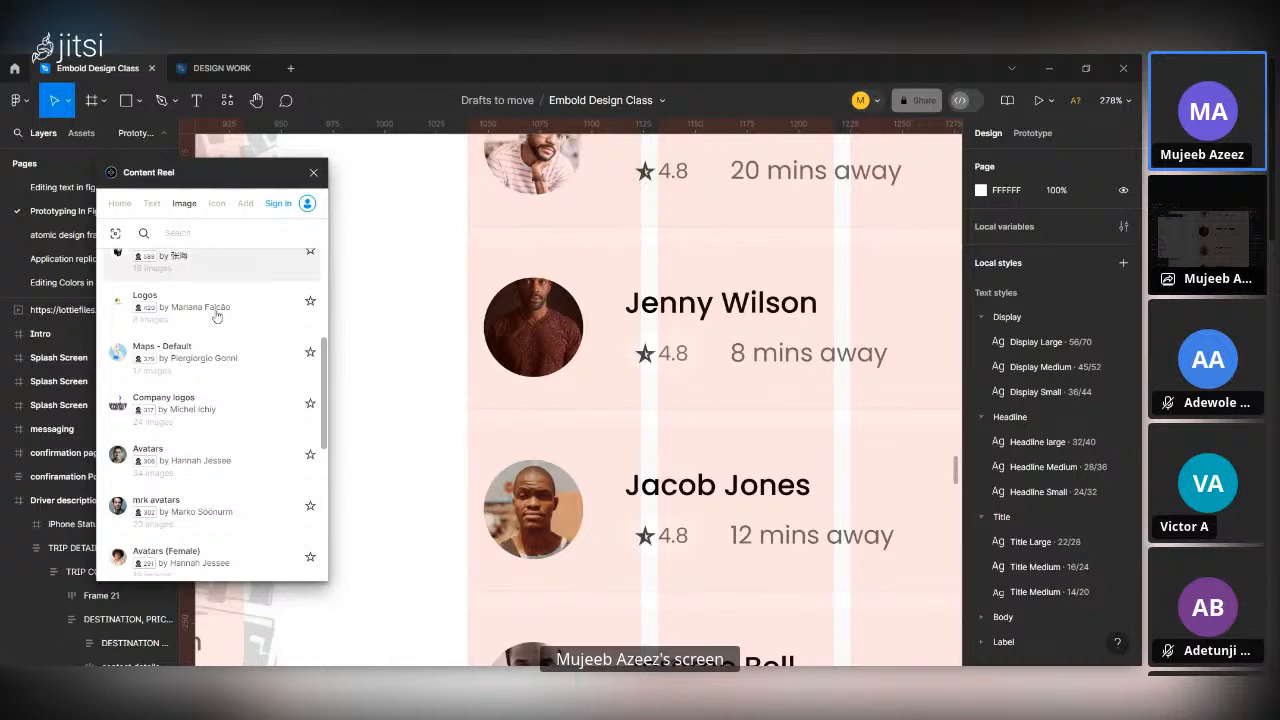
{"action": "scroll", "coordinate": [182, 386], "scroll_direction": "up", "scroll_amount": 3}
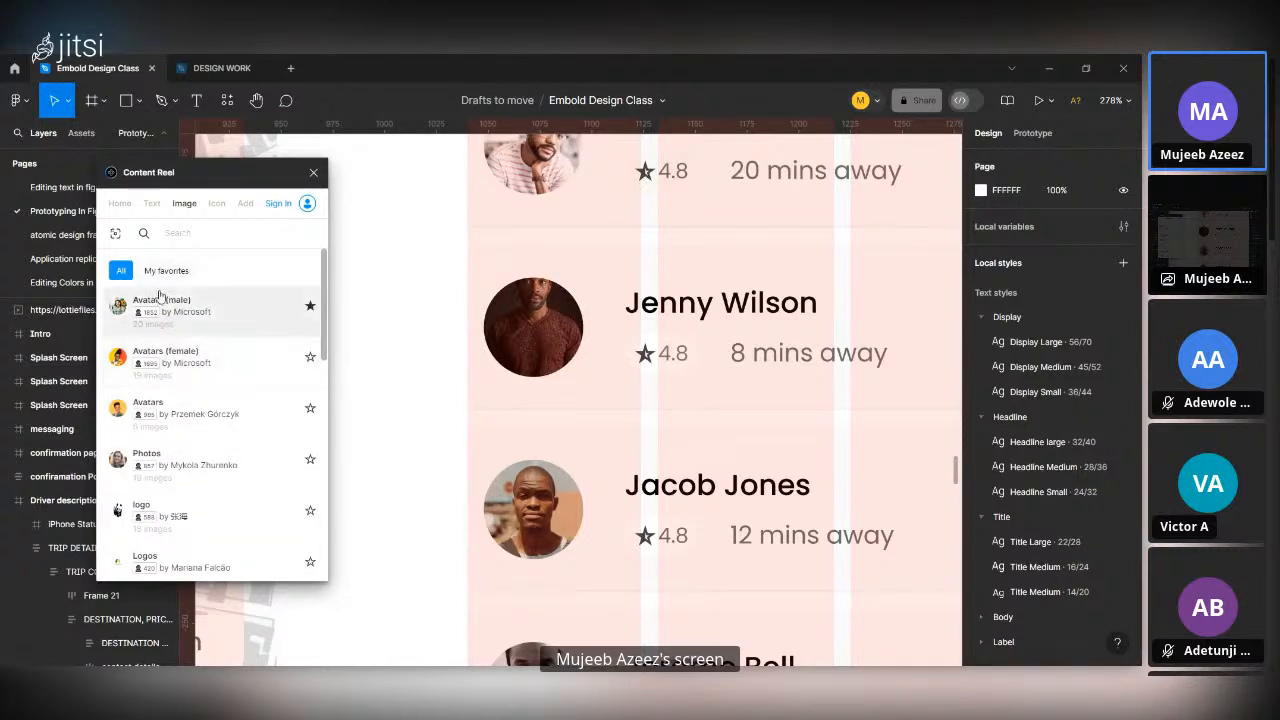
{"action": "scroll", "coordinate": [614, 201], "scroll_direction": "up", "scroll_amount": 3}
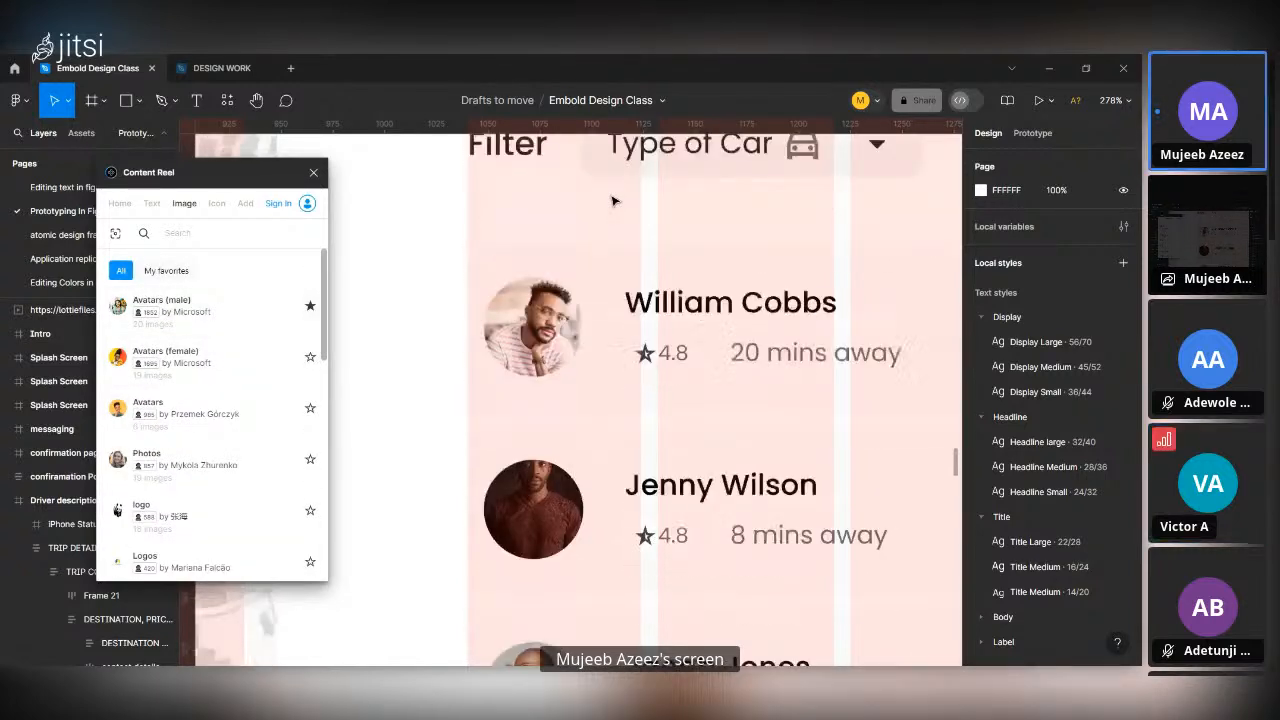
{"action": "double_click", "coordinate": [531, 352]}
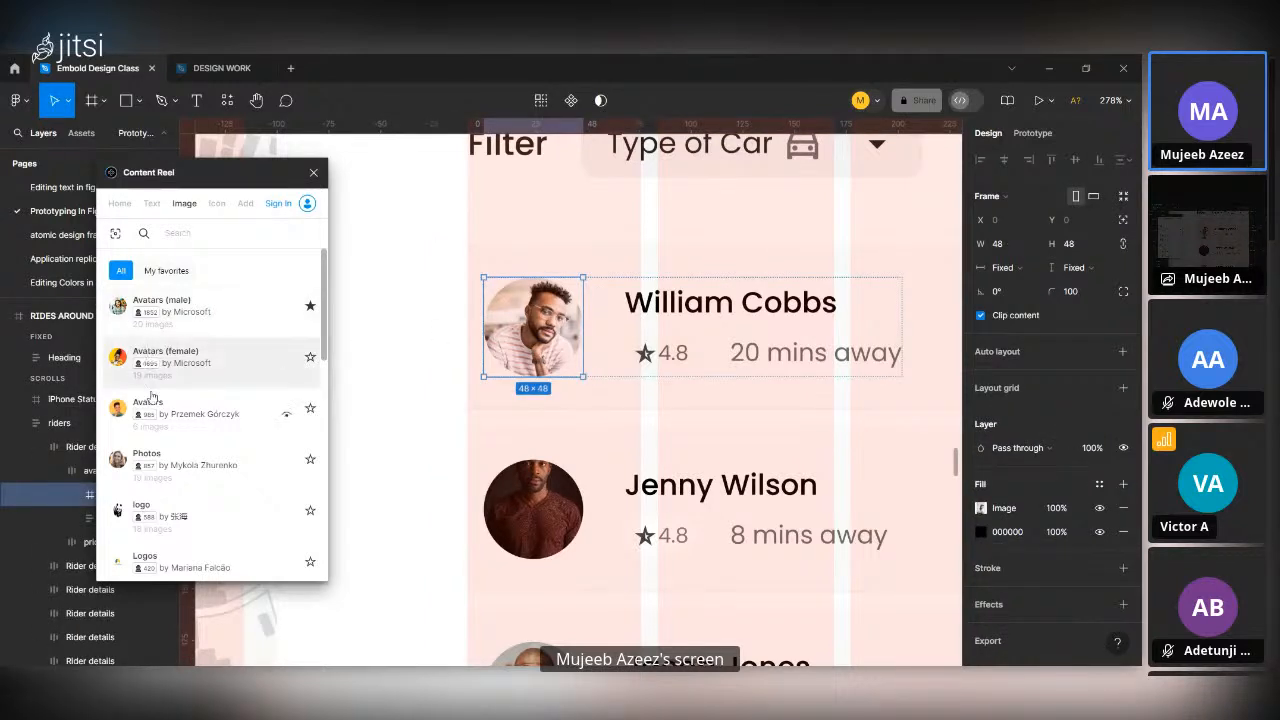
{"action": "left_click", "coordinate": [185, 311]}
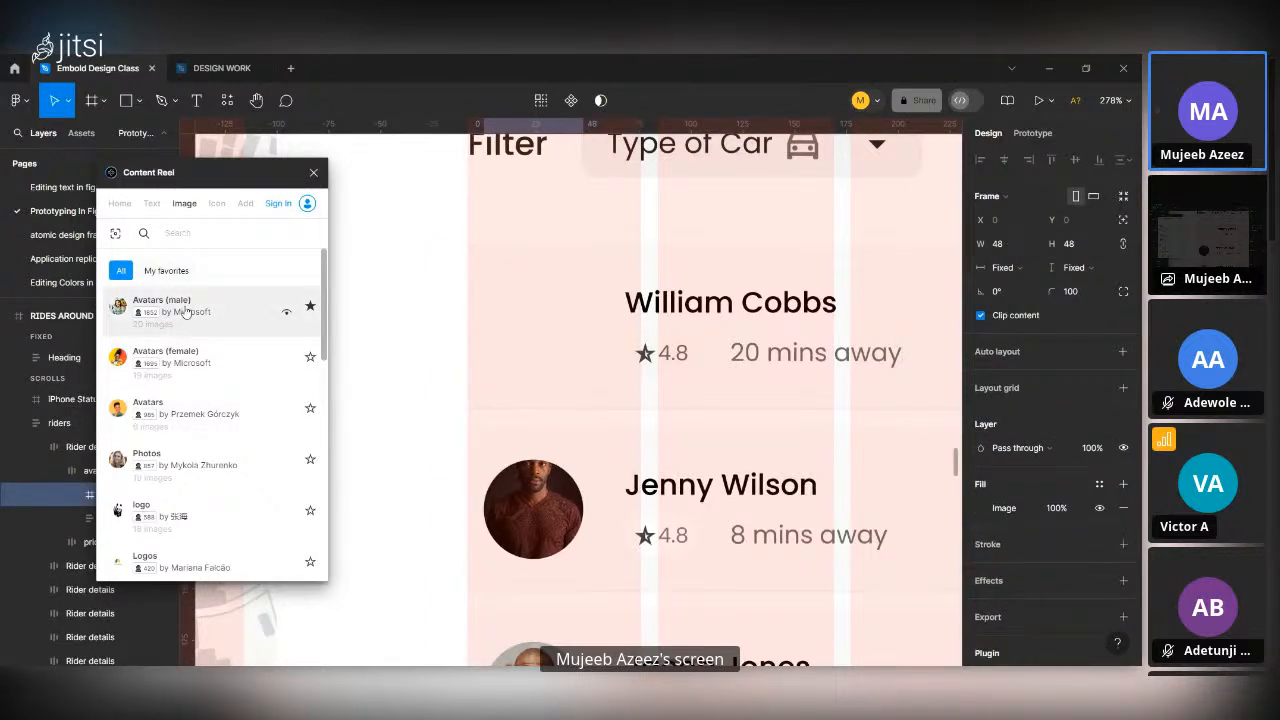
{"action": "left_click", "coordinate": [238, 300]}
{"action": "left_click", "coordinate": [114, 305]}
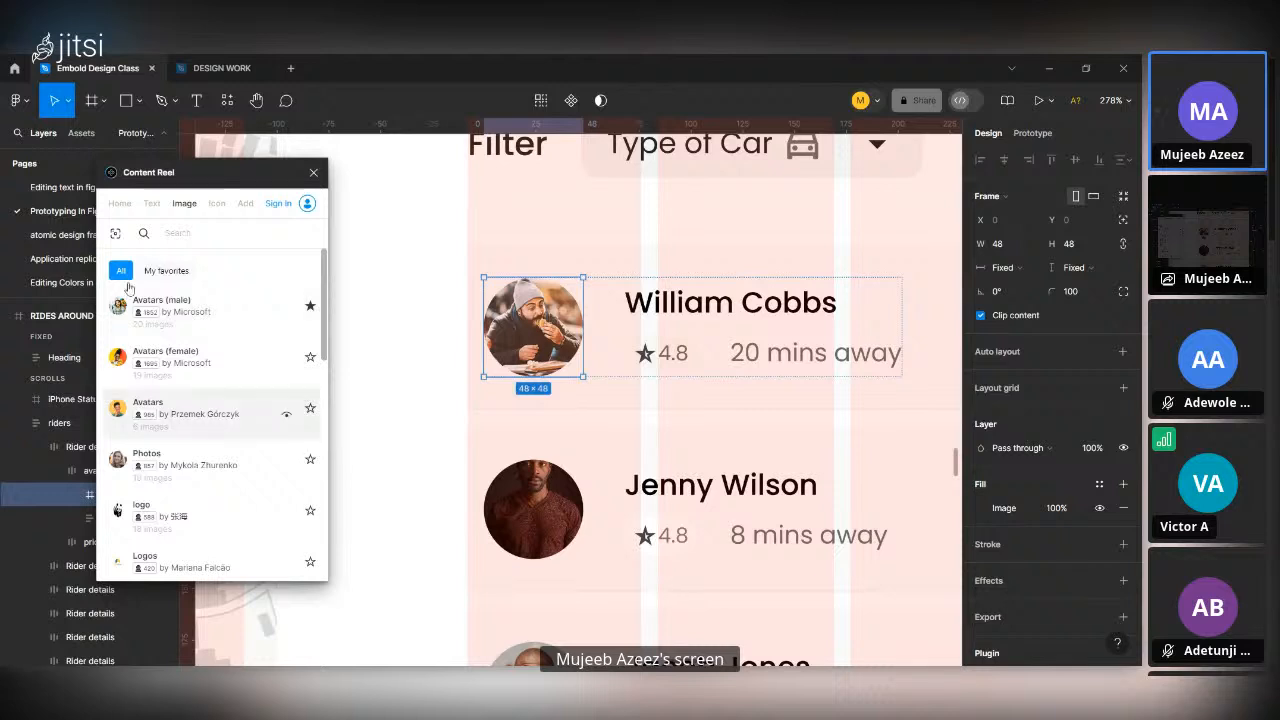
Show Content Reel's text collections.
{"action": "left_click", "coordinate": [151, 203]}
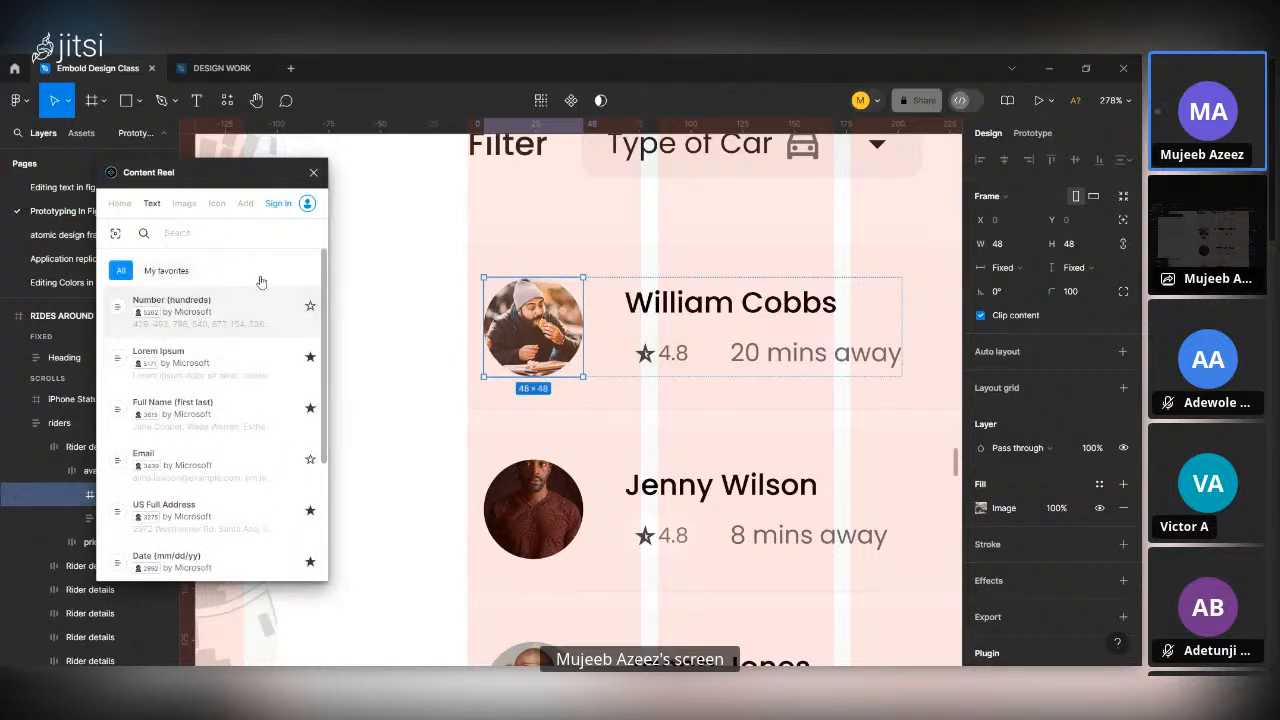
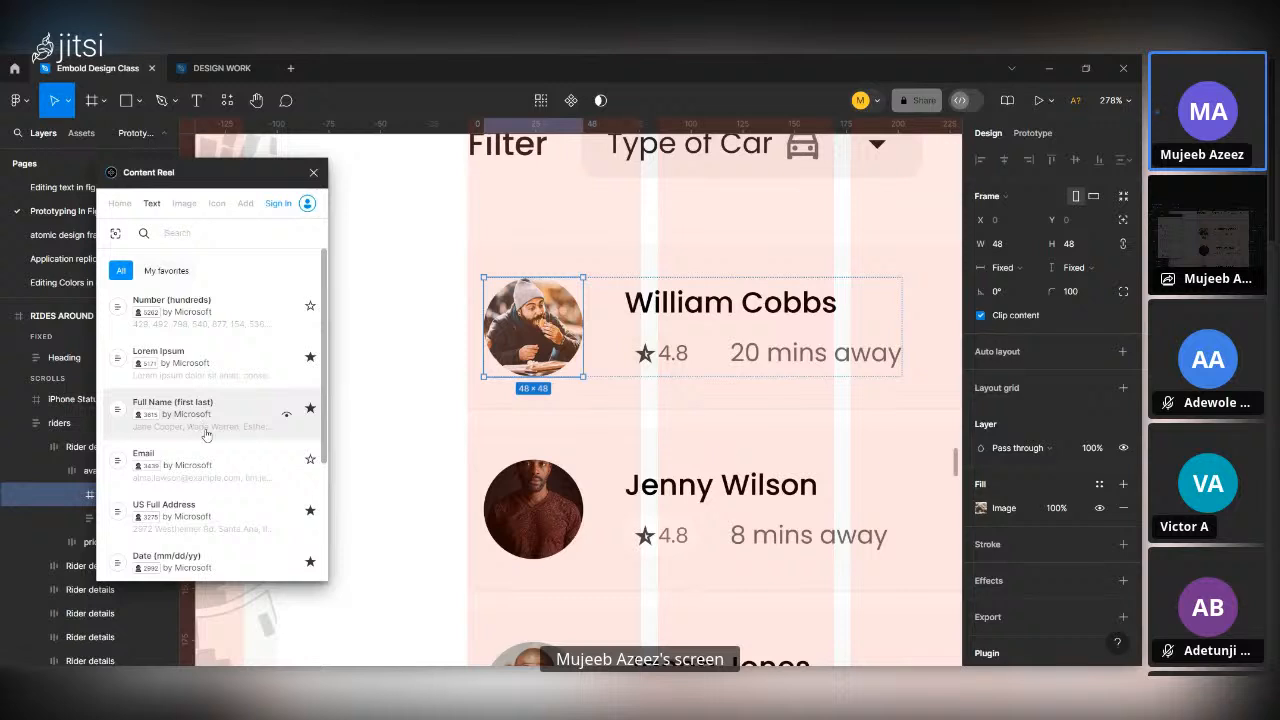
Replace the first rider's name in the Rides around you list with random Full Name (first last) text, reapplying it once for another name.
{"action": "double_click", "coordinate": [744, 305]}
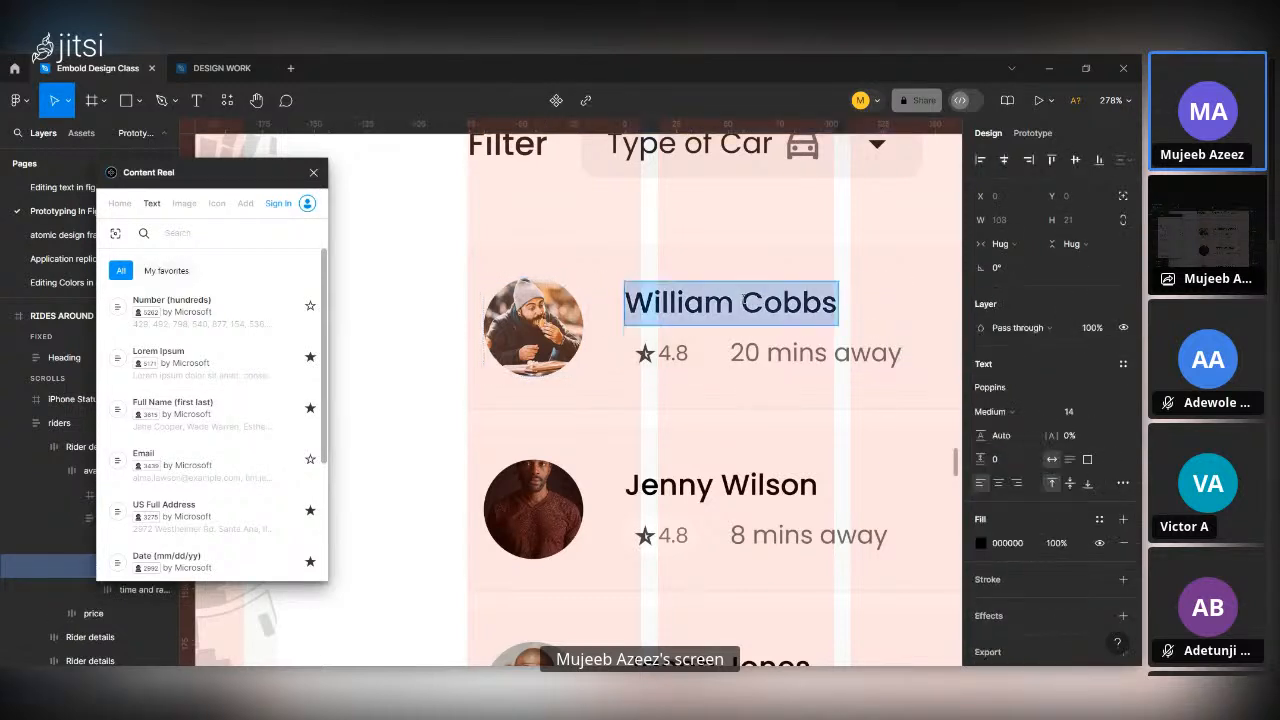
{"action": "left_click", "coordinate": [813, 301]}
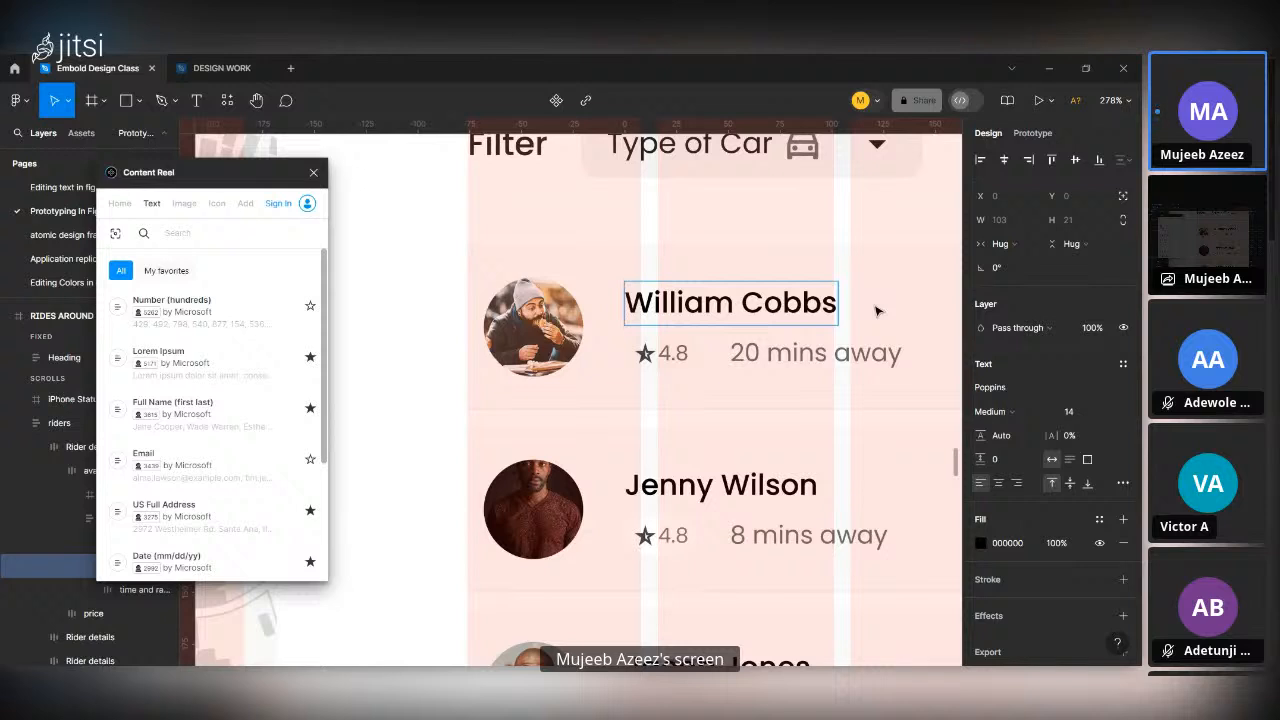
{"action": "key", "text": "Escape"}
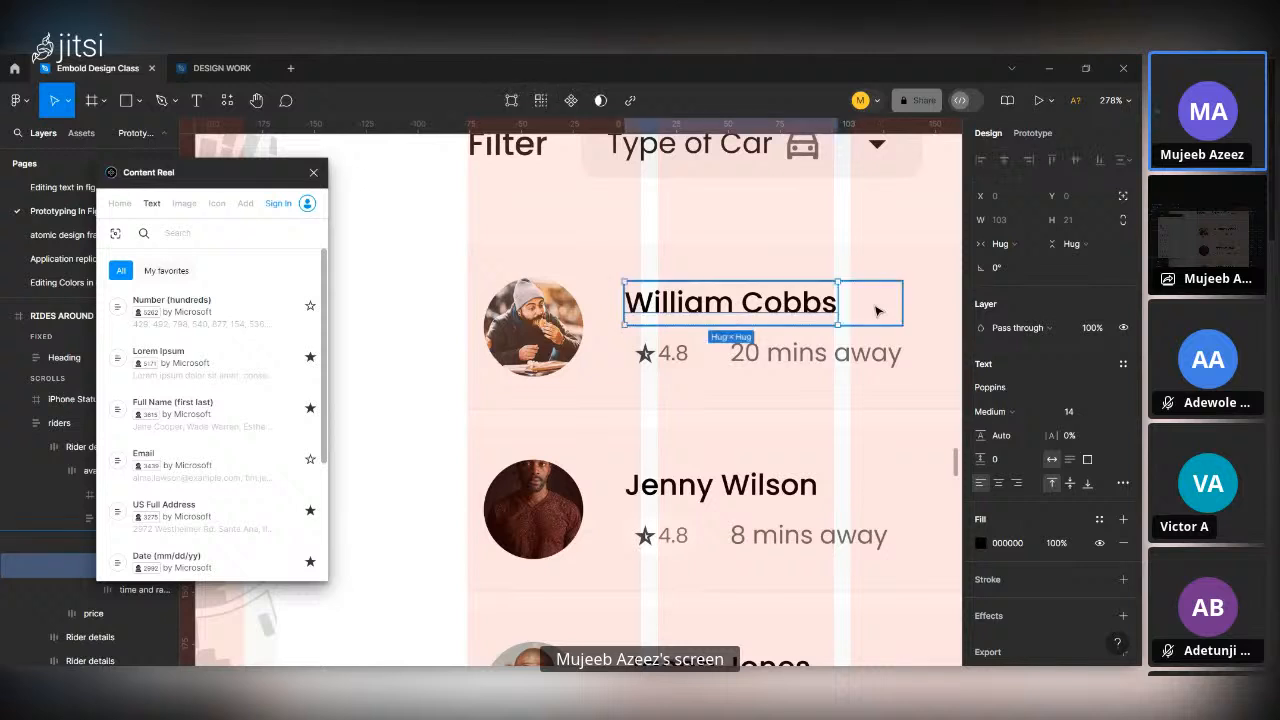
{"action": "left_click", "coordinate": [179, 414]}
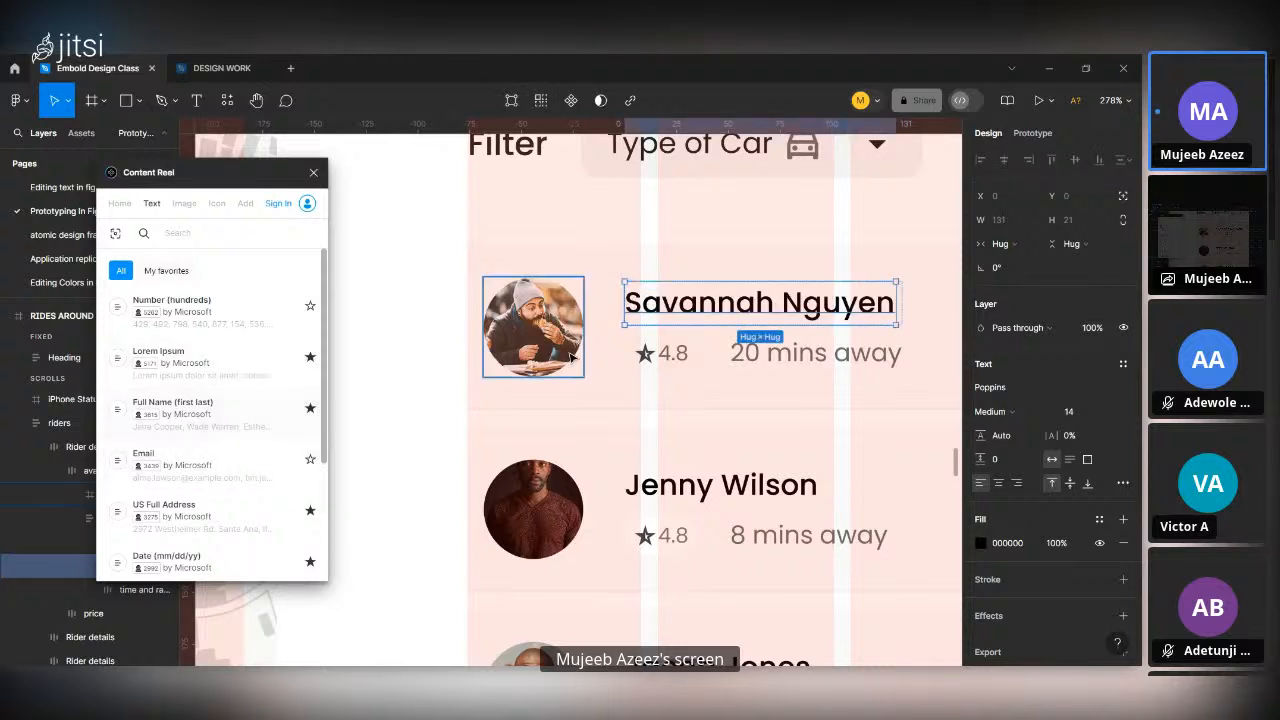
{"action": "left_click", "coordinate": [212, 420]}
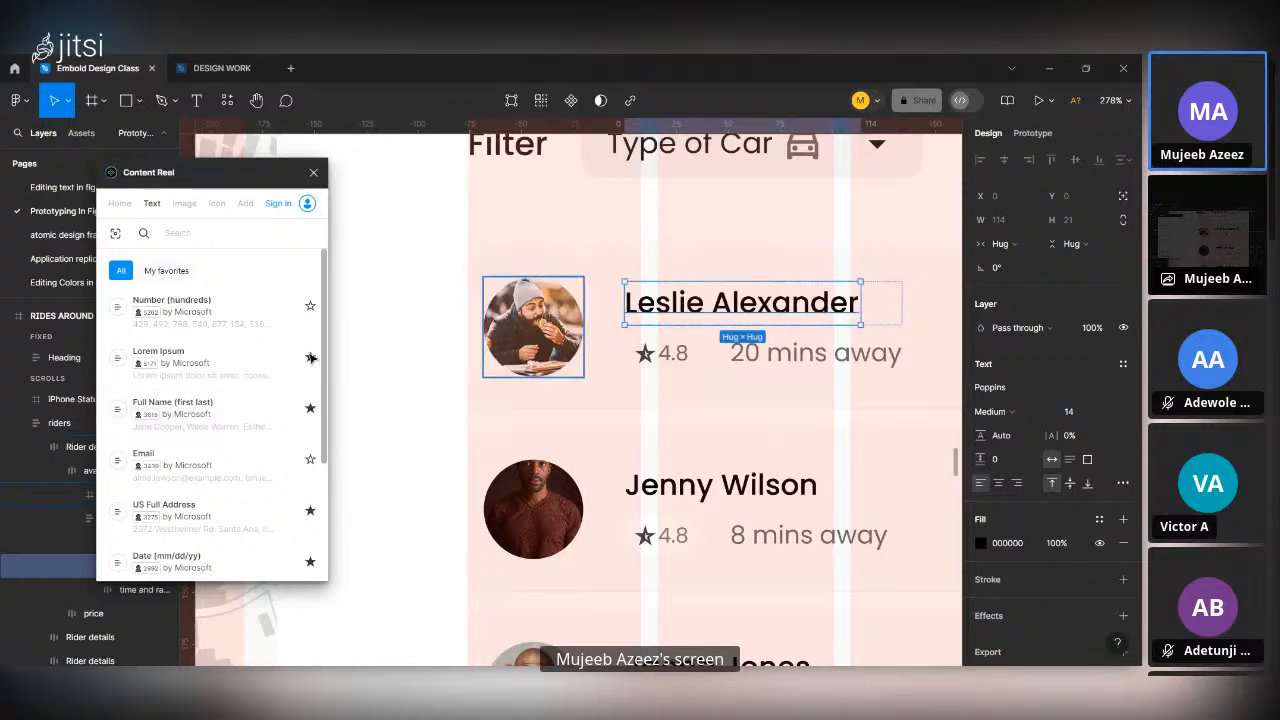
{"action": "scroll", "coordinate": [588, 427], "scroll_direction": "down", "scroll_amount": 5, "text": "ctrl"}
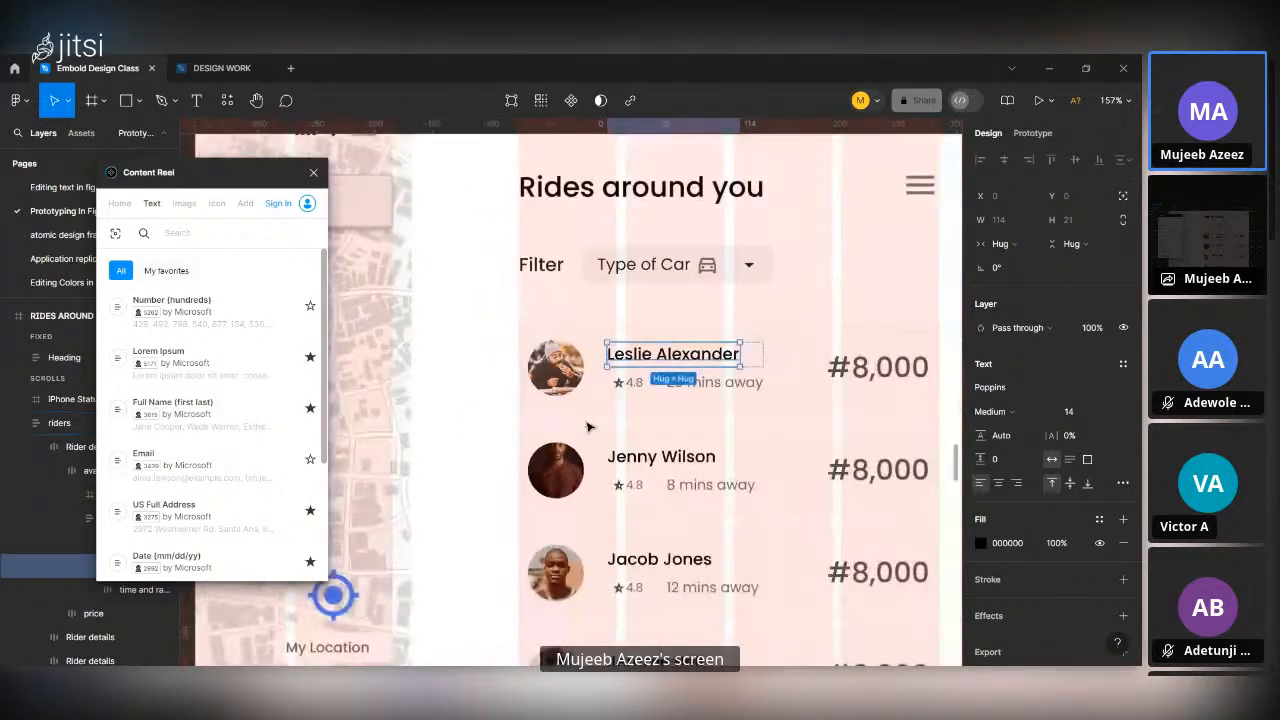
{"action": "scroll", "coordinate": [600, 400], "scroll_direction": "down", "scroll_amount": 3, "text": "ctrl"}
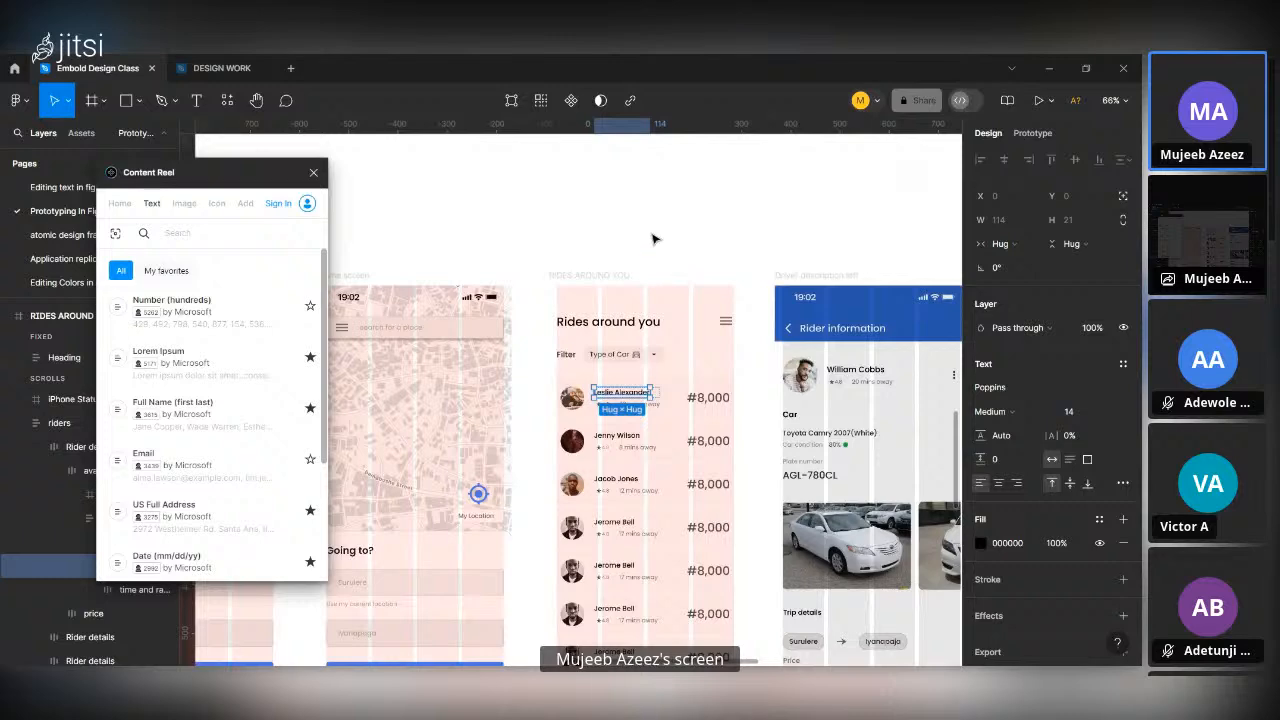
{"action": "left_click", "coordinate": [652, 238]}
Open the Fluent Icons - Filled collection in Content Reel and look through its icons at the large thumbnail size.
{"action": "scroll", "coordinate": [630, 330], "scroll_direction": "down", "scroll_amount": 3}
{"action": "scroll", "coordinate": [630, 330], "scroll_direction": "right", "scroll_amount": 2}
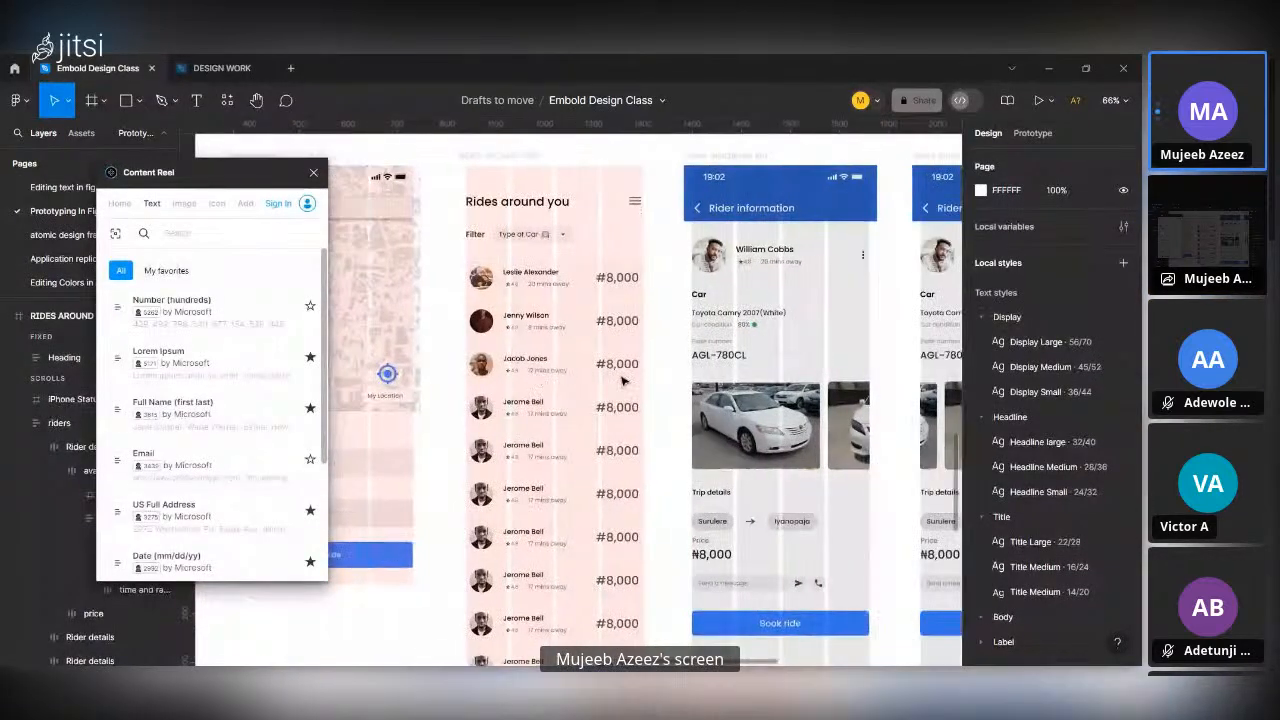
{"action": "left_click", "coordinate": [215, 203]}
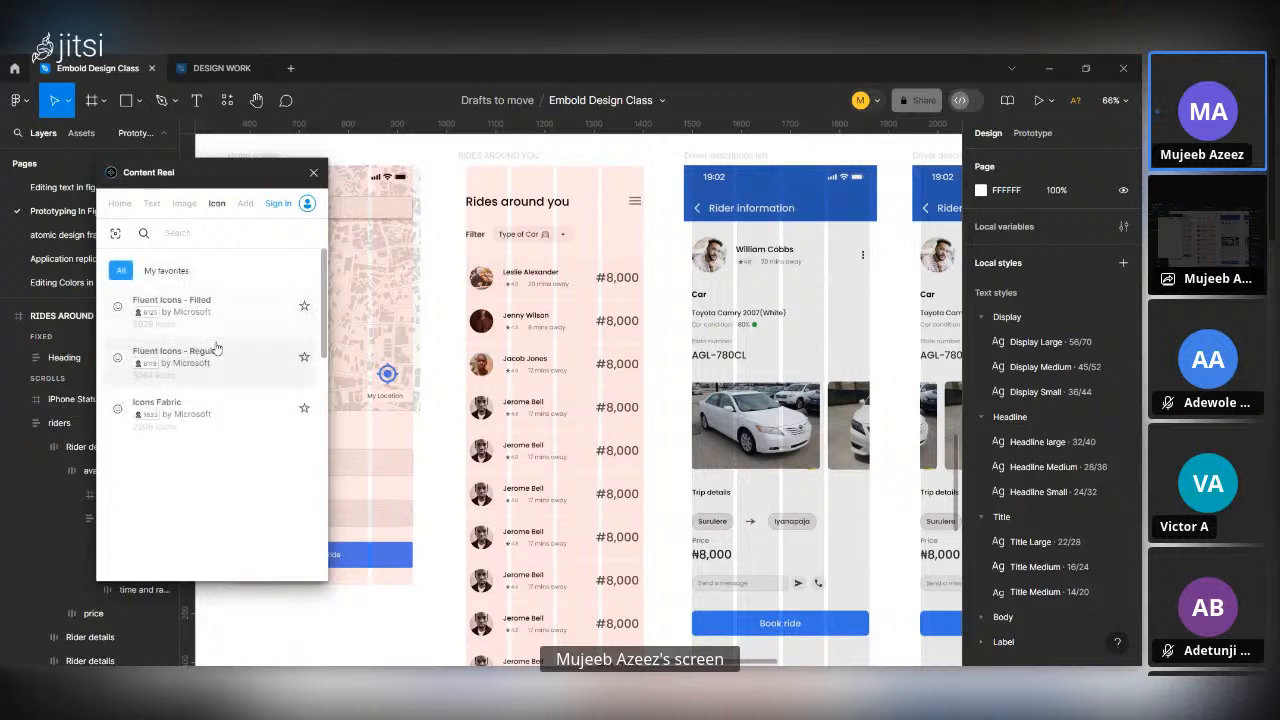
{"action": "left_click", "coordinate": [192, 311]}
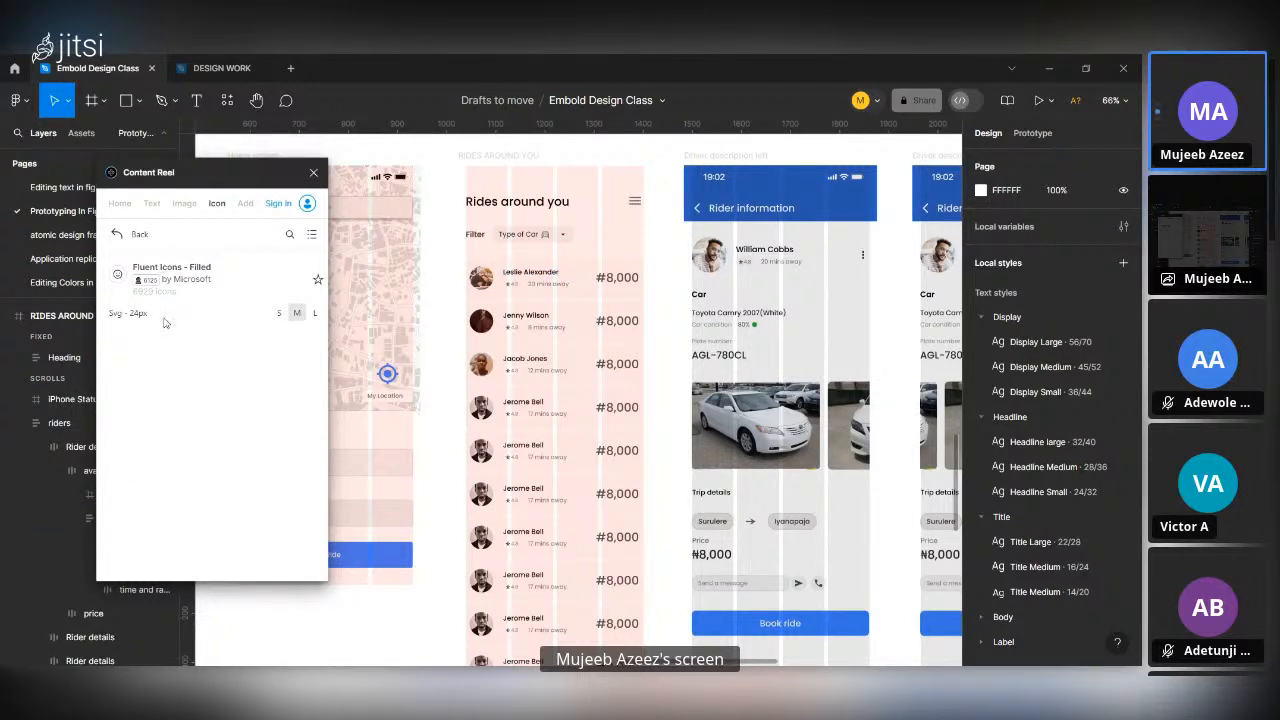
{"action": "left_click", "coordinate": [279, 313]}
{"action": "left_click", "coordinate": [313, 314]}
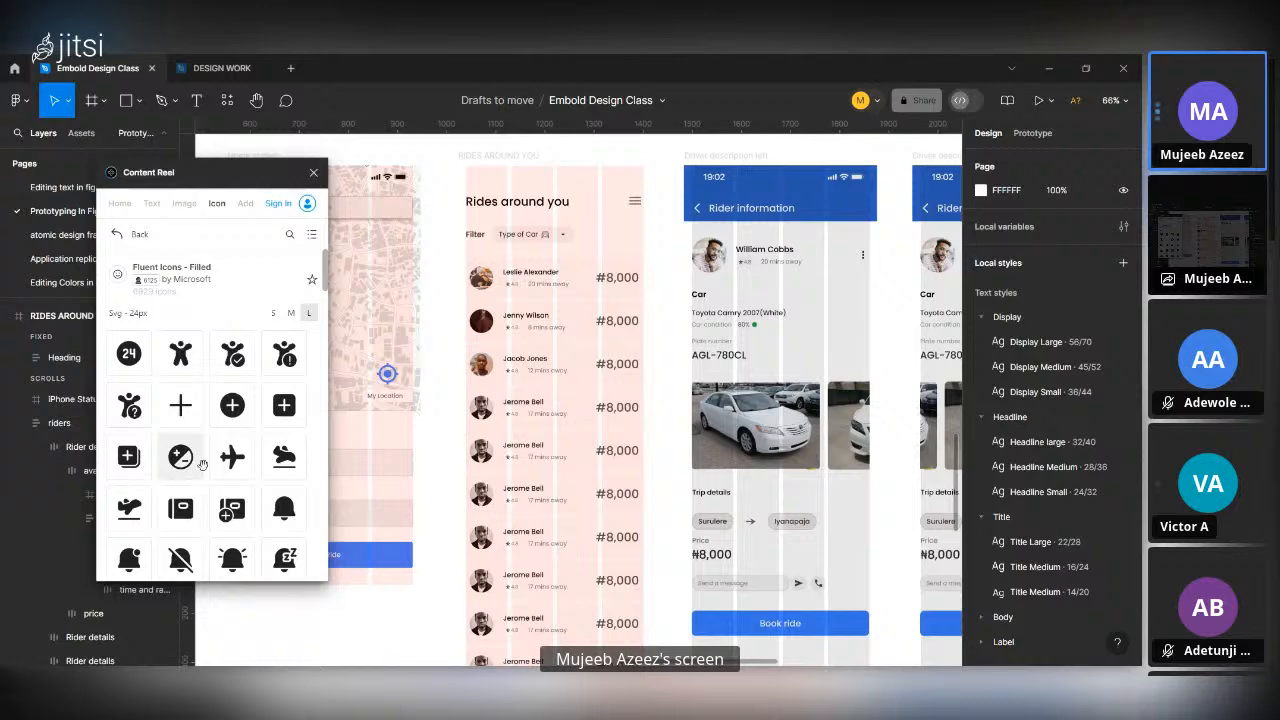
{"action": "scroll", "coordinate": [202, 463], "scroll_direction": "down", "scroll_amount": 5}
{"action": "scroll", "coordinate": [202, 463], "scroll_direction": "up", "scroll_amount": 5}
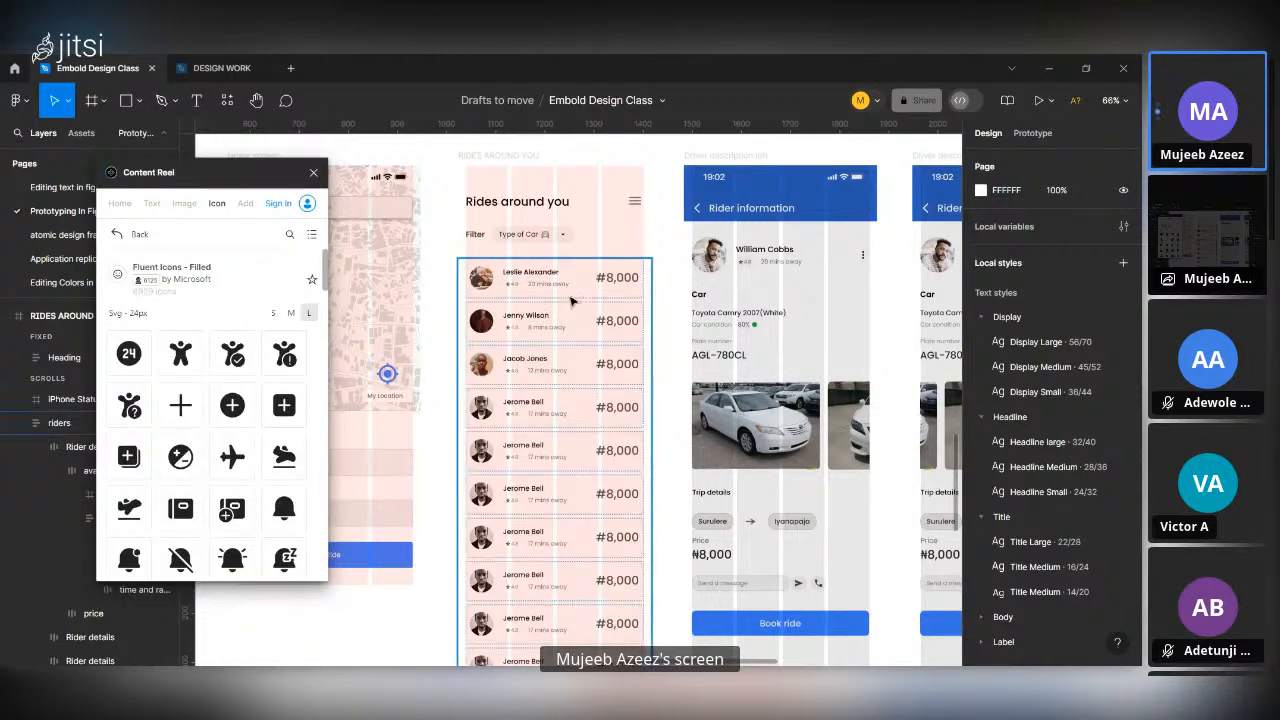
Try placing the filled notebook icon with a plus badge between the map screens, reposition it in the gap, and delete it.
{"action": "scroll", "coordinate": [562, 310], "scroll_direction": "up", "scroll_amount": 5}
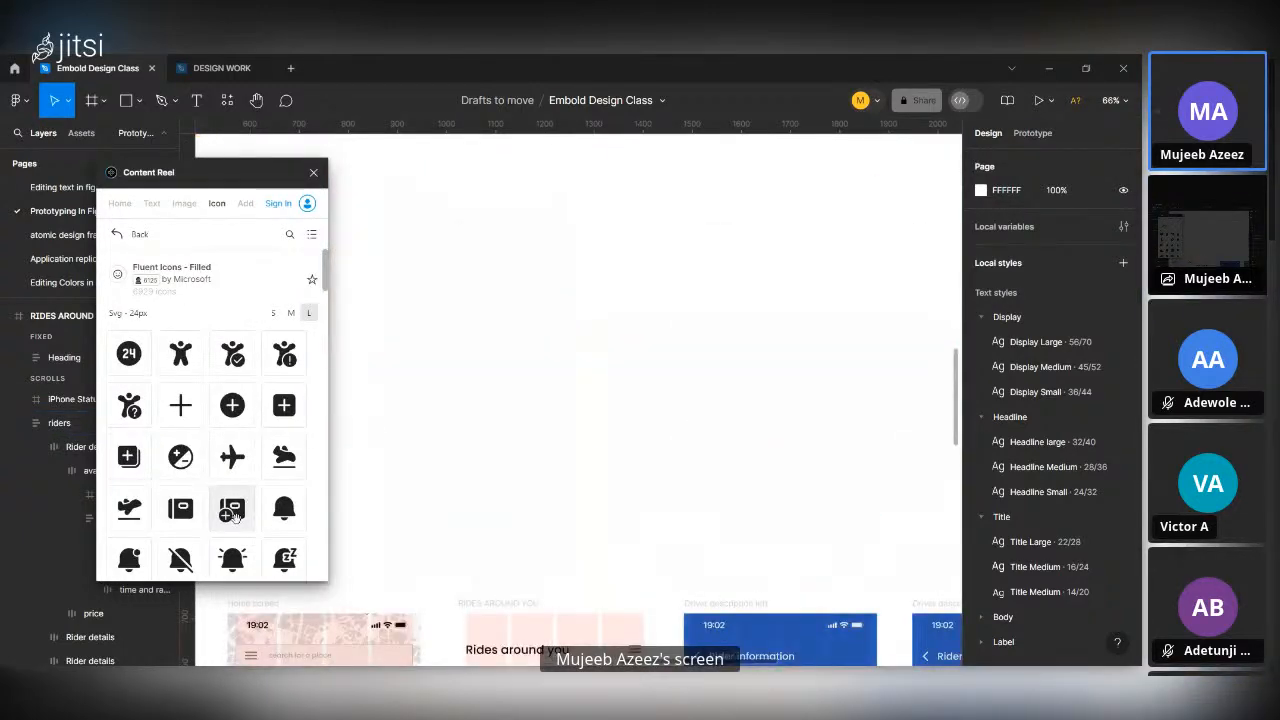
{"action": "left_click_drag", "start_coordinate": [232, 513], "coordinate": [577, 400]}
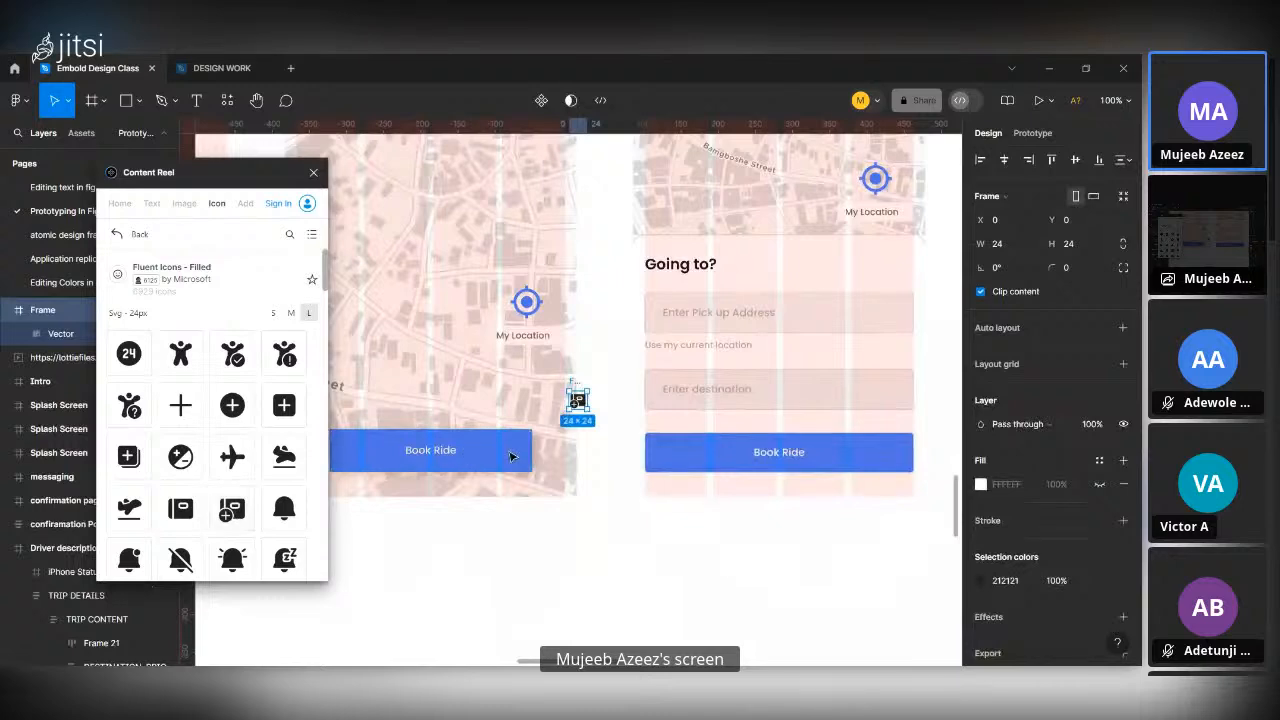
{"action": "scroll", "coordinate": [603, 374], "scroll_direction": "up", "scroll_amount": 5}
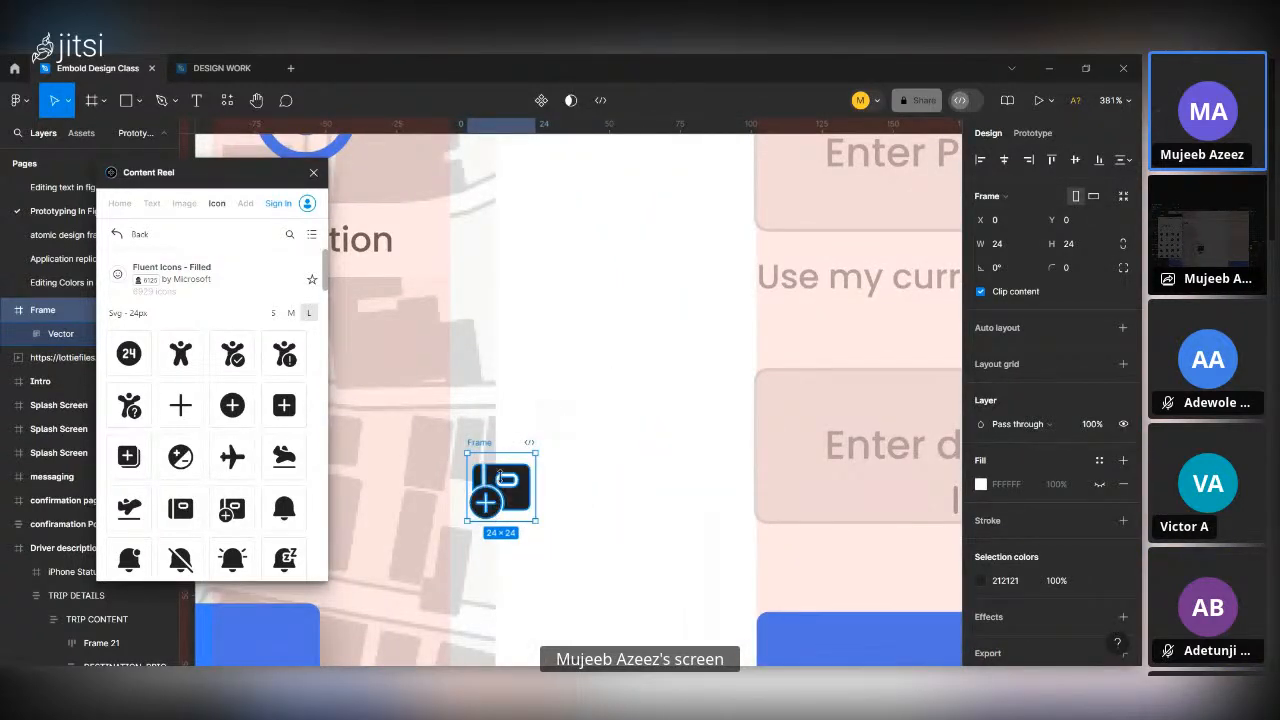
{"action": "left_click_drag", "start_coordinate": [518, 482], "coordinate": [568, 511]}
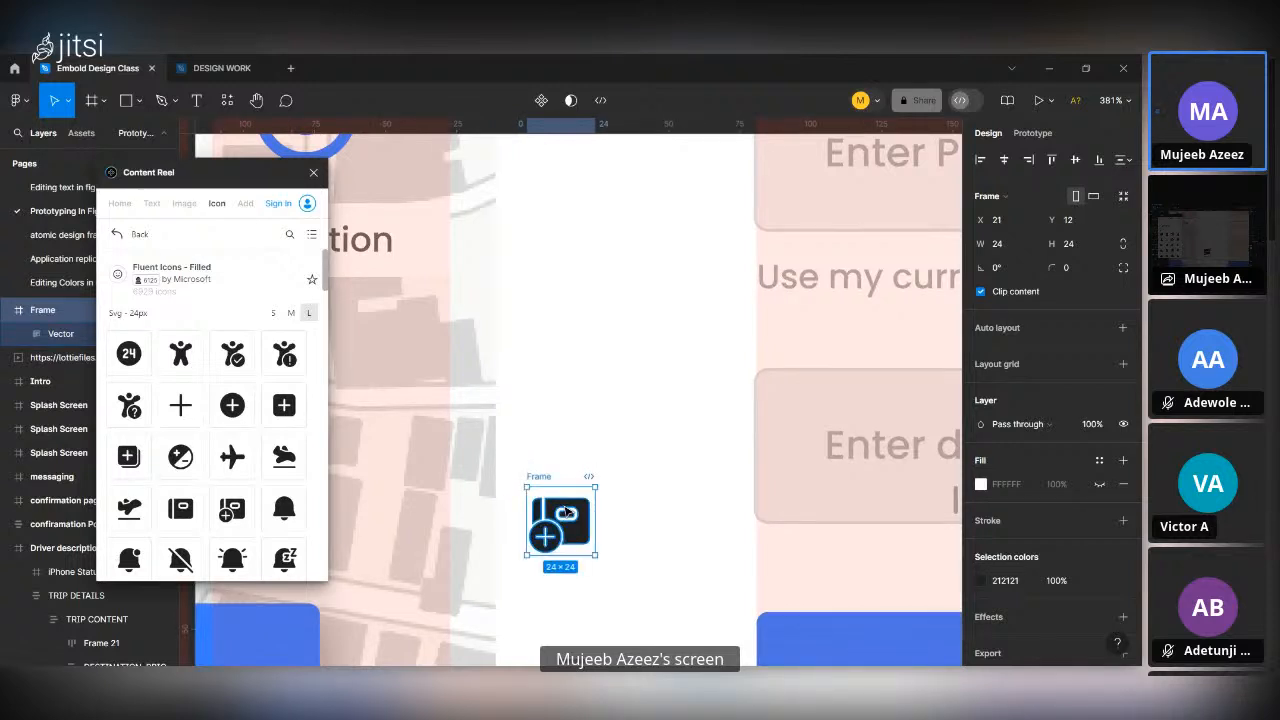
{"action": "key", "text": "Delete"}
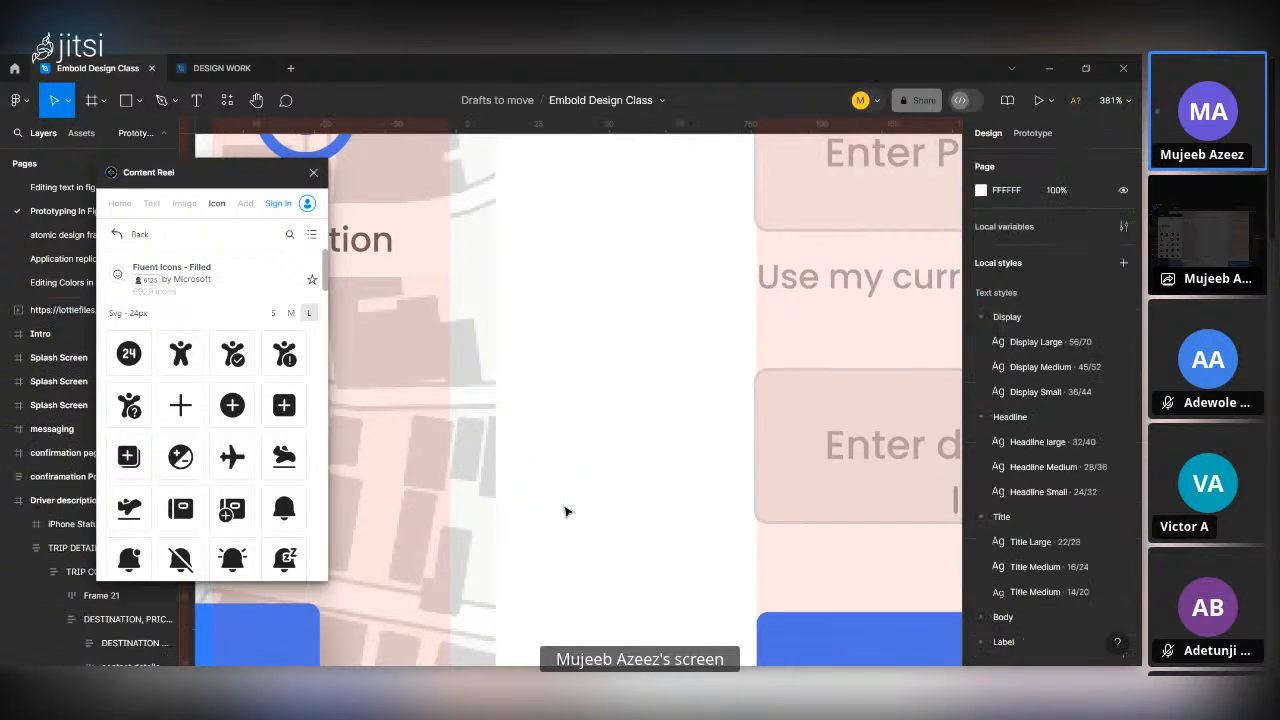
Close Content Reel, clear the plugin search, and launch Artboard Mockups from the saved plugins.
{"action": "left_click", "coordinate": [311, 173]}
{"action": "scroll", "coordinate": [520, 446], "scroll_direction": "down", "scroll_amount": 10}
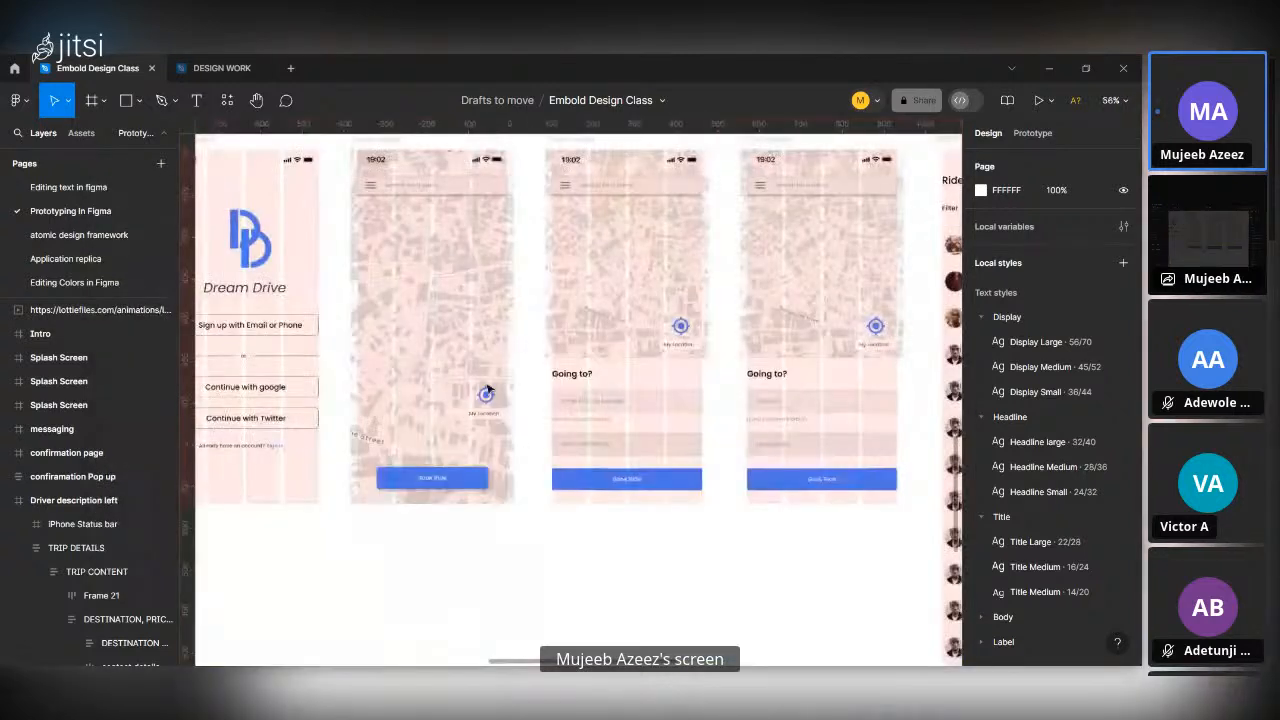
{"action": "left_click", "coordinate": [230, 111]}
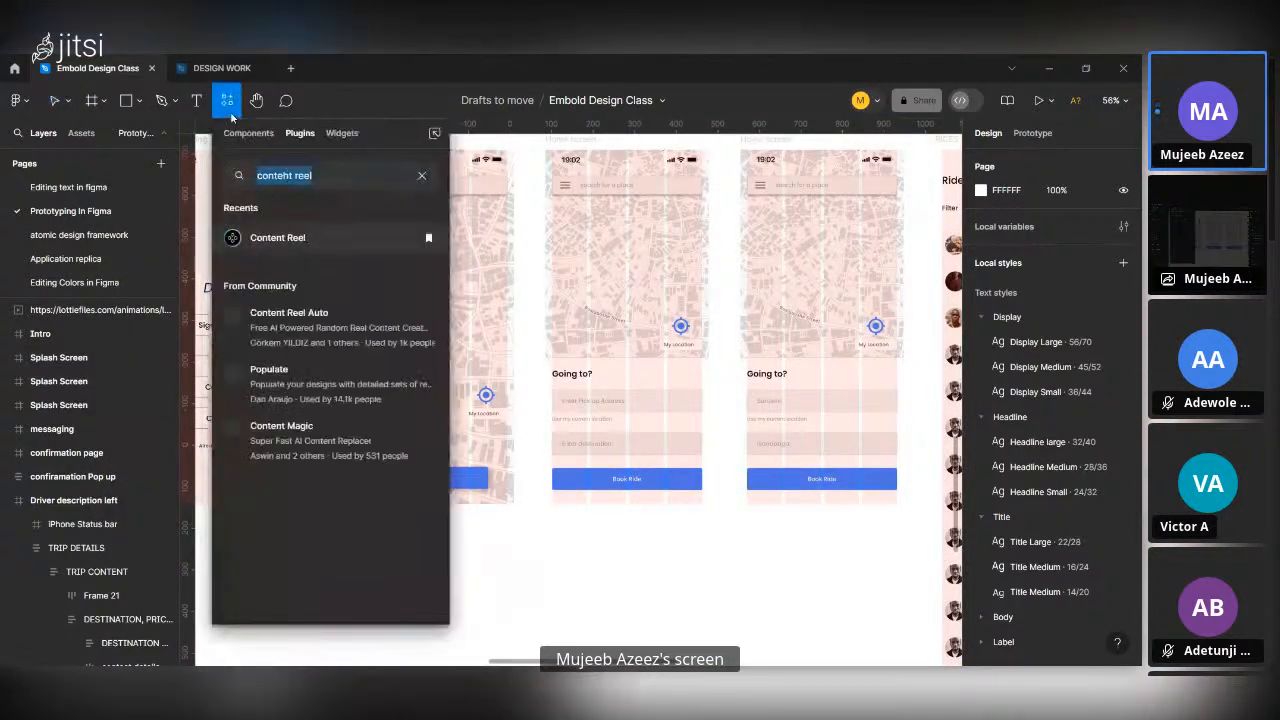
{"action": "left_click", "coordinate": [421, 176]}
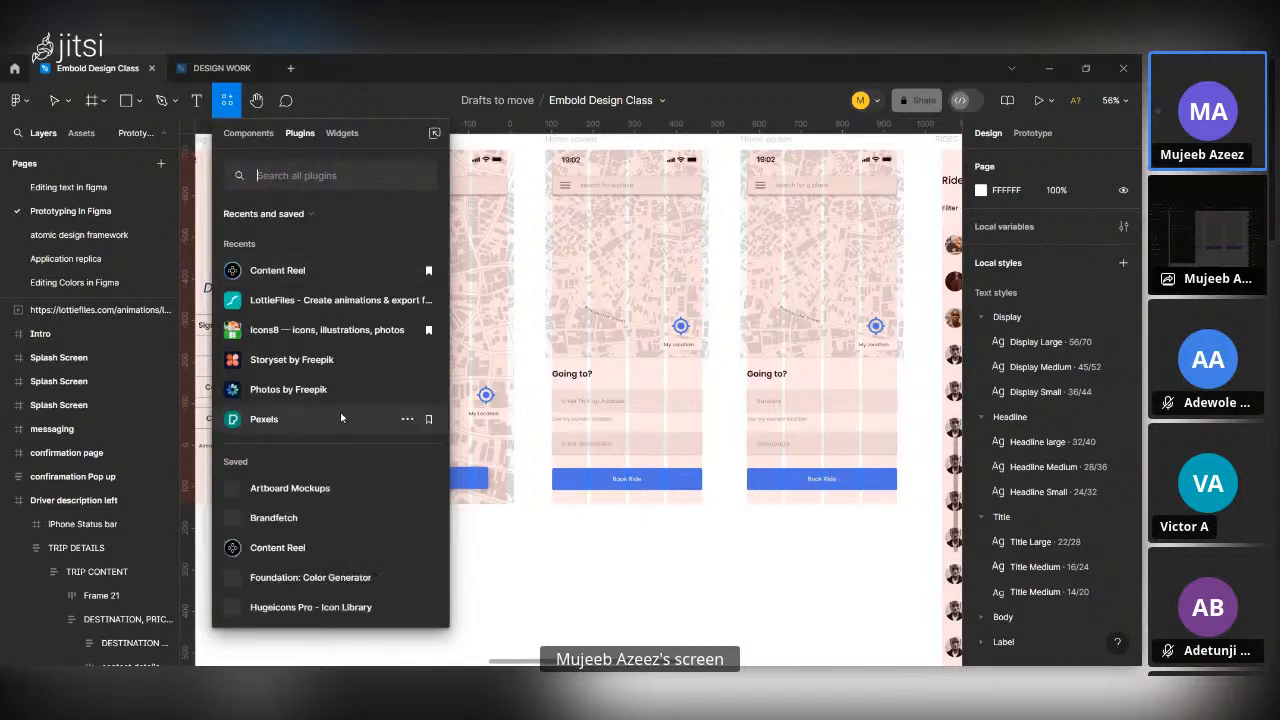
{"action": "scroll", "coordinate": [299, 468], "scroll_direction": "down", "scroll_amount": 3}
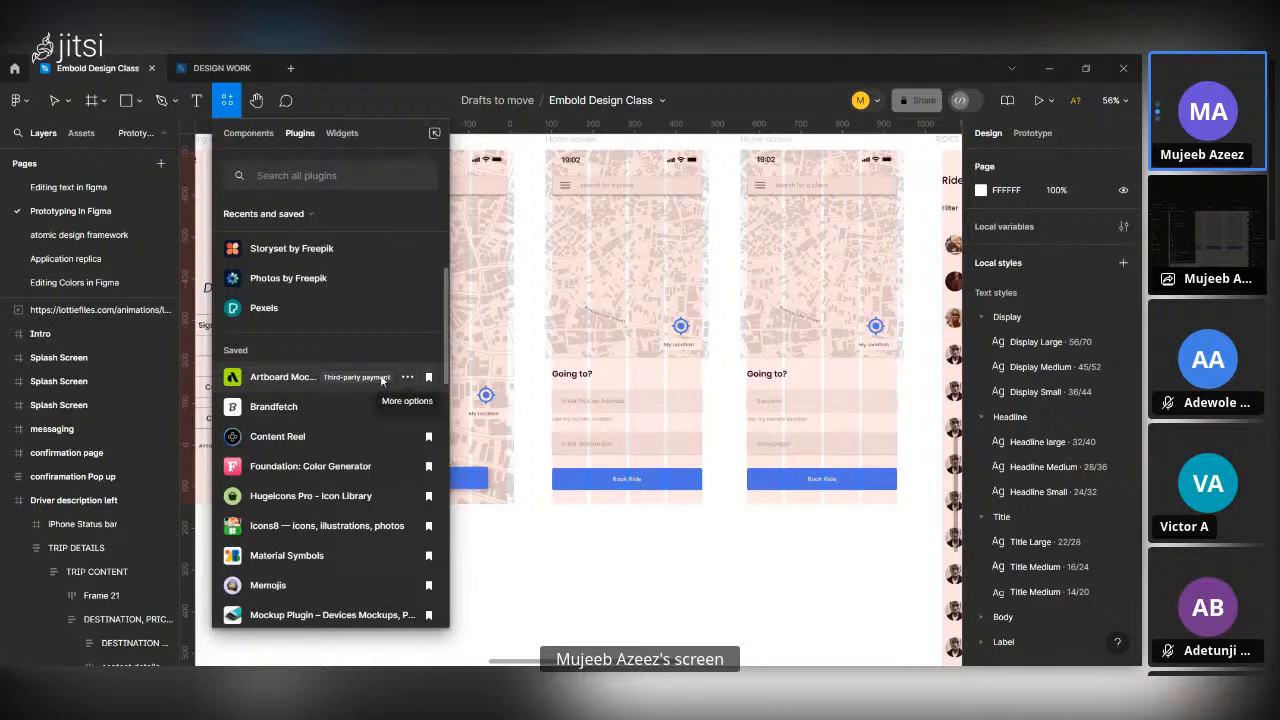
{"action": "left_click", "coordinate": [428, 379]}
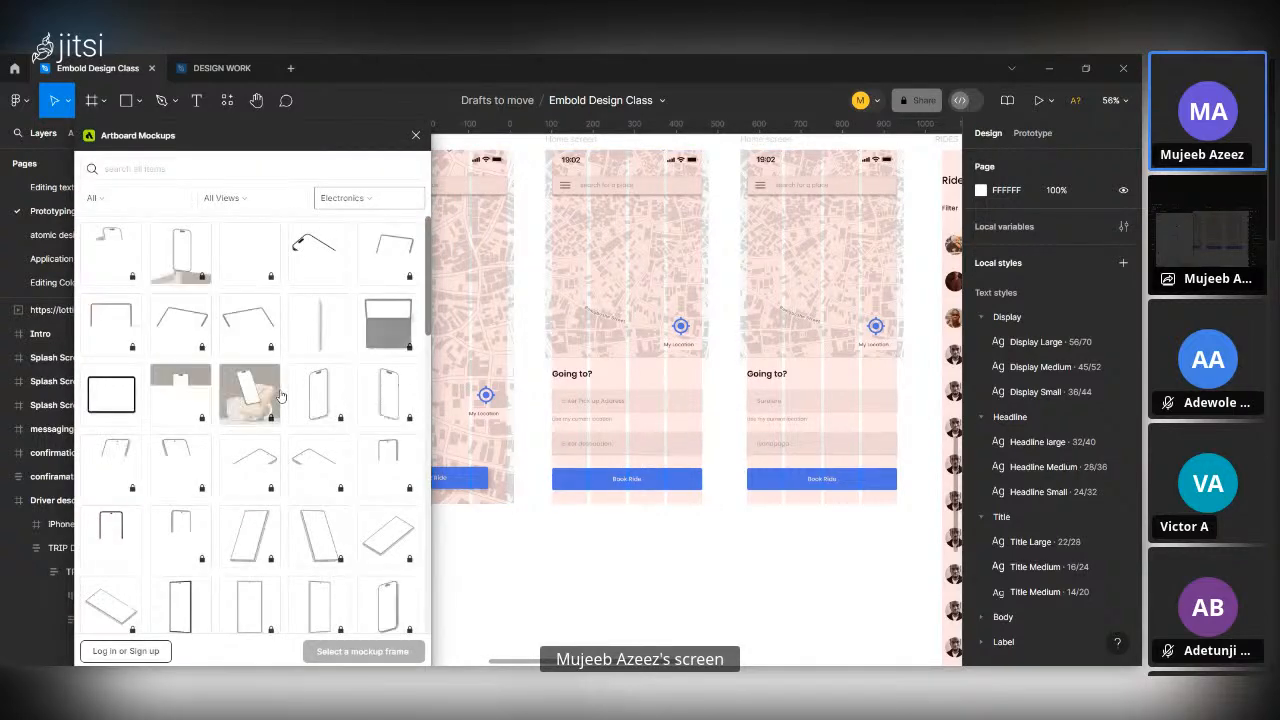
Look through the Electronics mockups, filter them by Free and by Premium, and close Artboard Mockups.
{"action": "scroll", "coordinate": [281, 396], "scroll_direction": "down", "scroll_amount": 1}
{"action": "scroll", "coordinate": [281, 396], "scroll_direction": "down", "scroll_amount": 5}
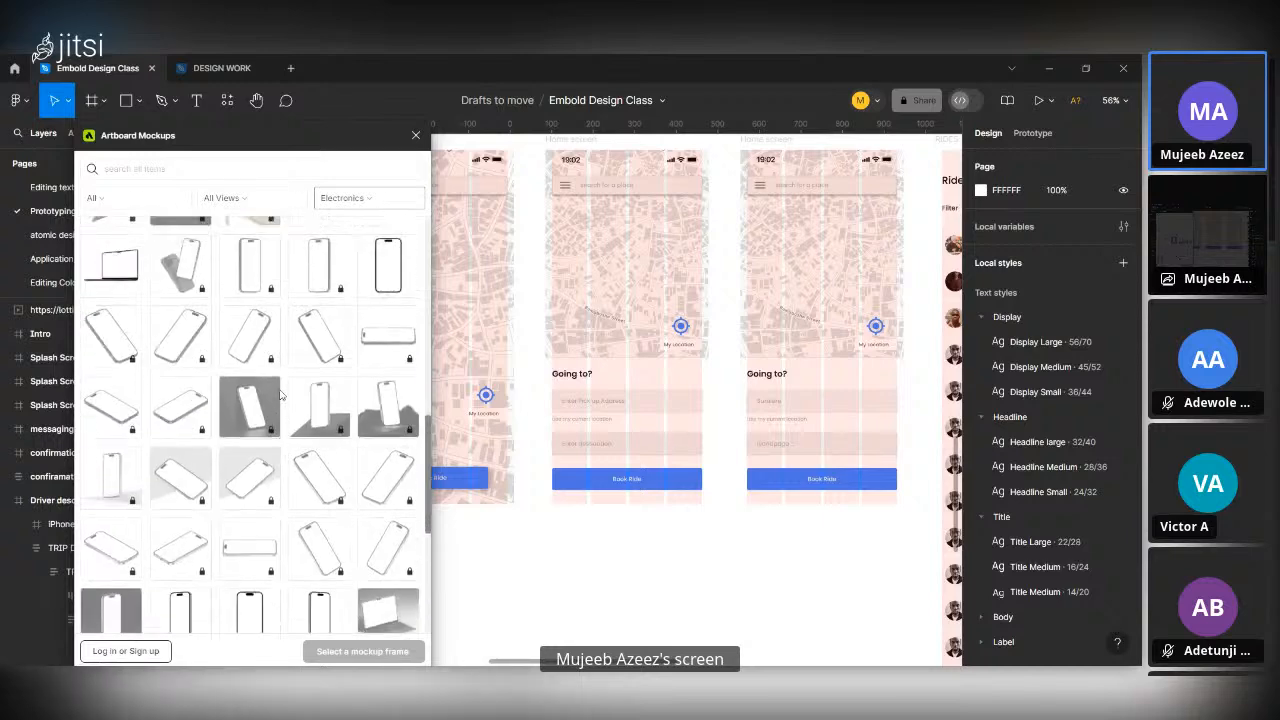
{"action": "scroll", "coordinate": [281, 396], "scroll_direction": "up", "scroll_amount": 6}
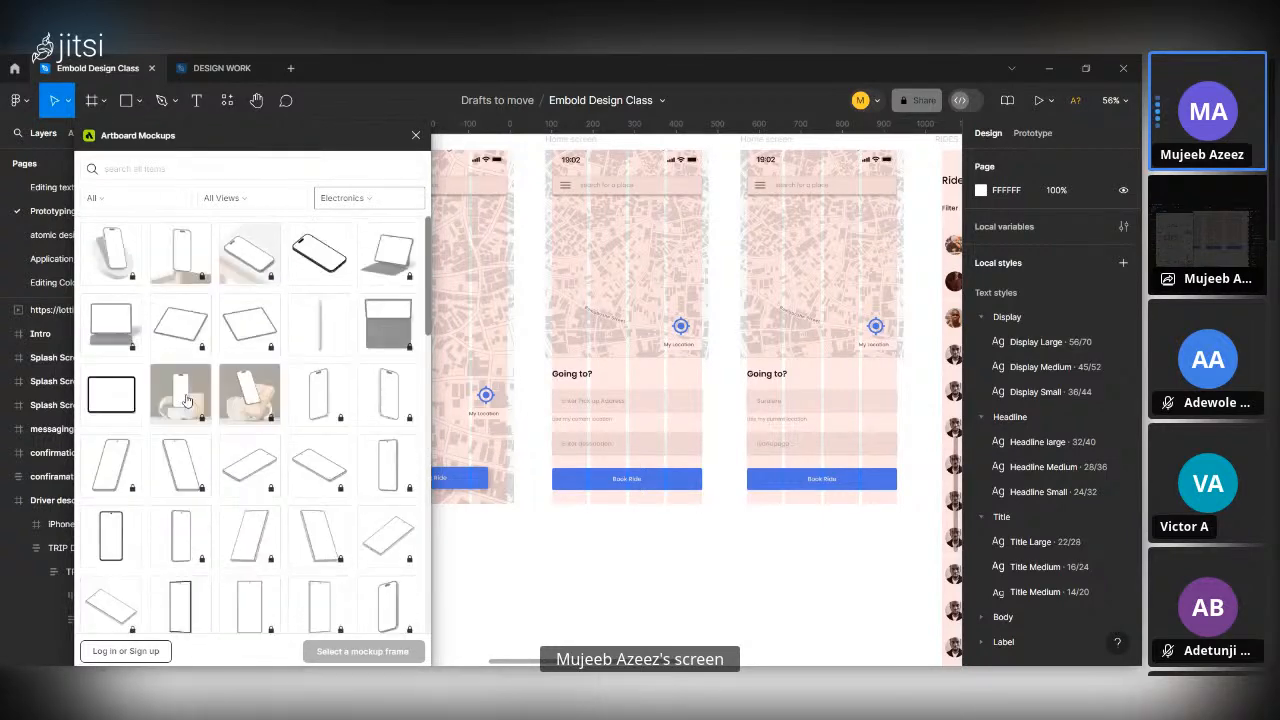
{"action": "left_click", "coordinate": [178, 200]}
{"action": "left_click", "coordinate": [156, 249]}
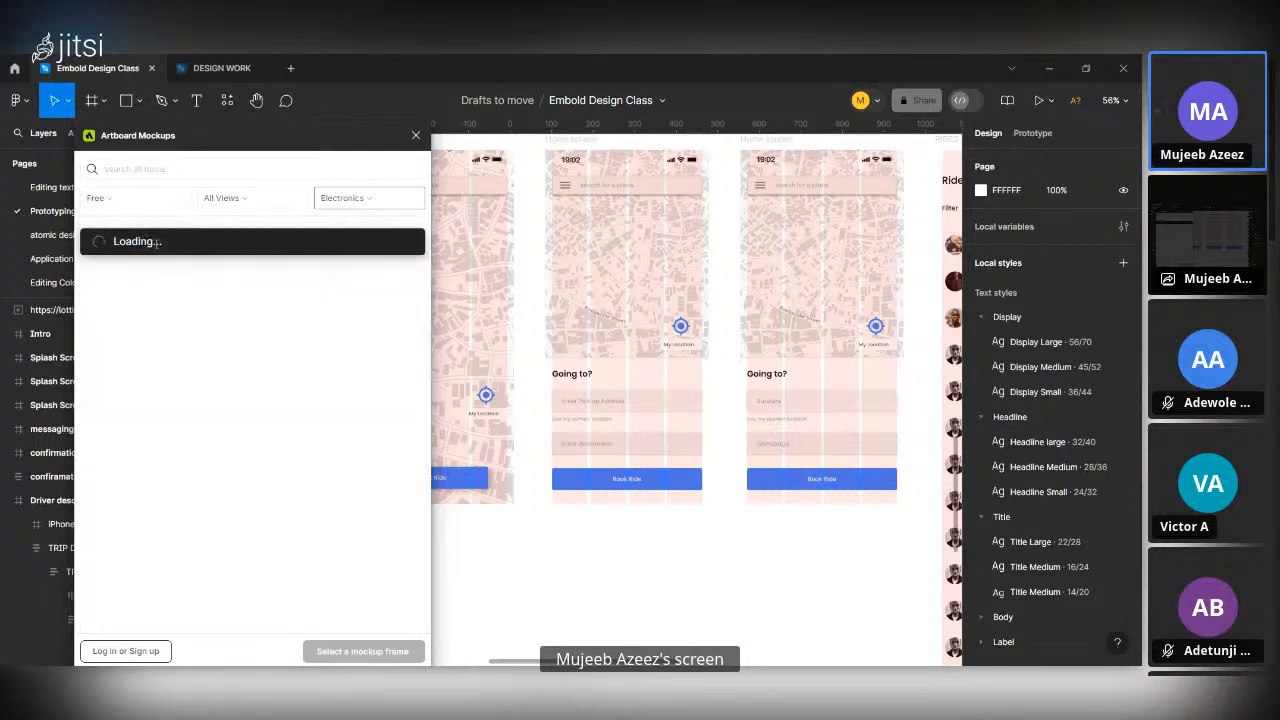
{"action": "left_click", "coordinate": [165, 197]}
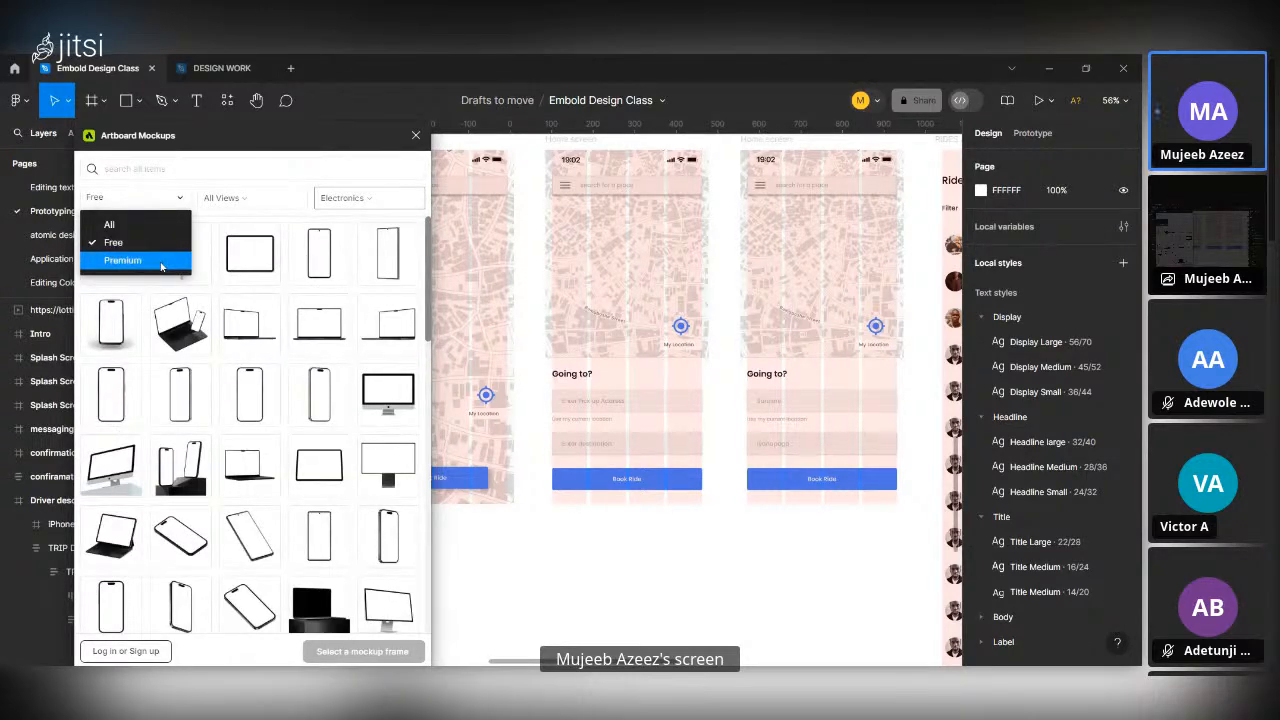
{"action": "left_click", "coordinate": [161, 262]}
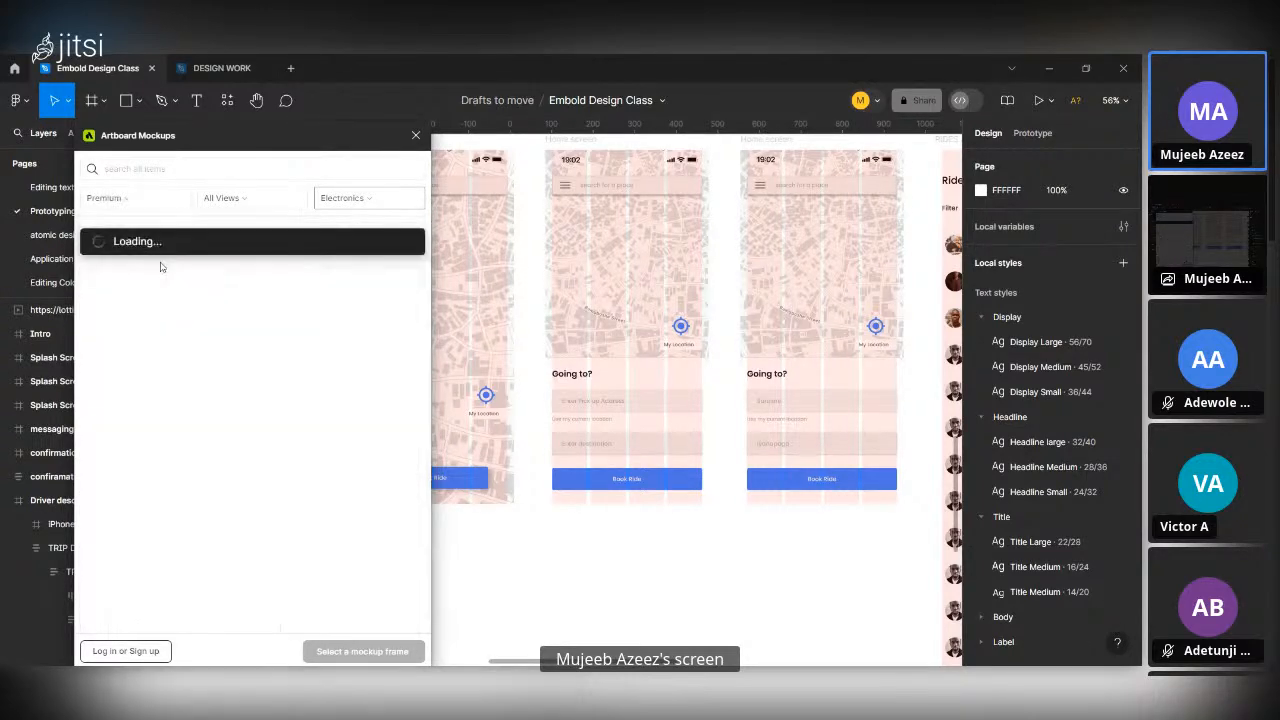
{"action": "left_click", "coordinate": [416, 135]}
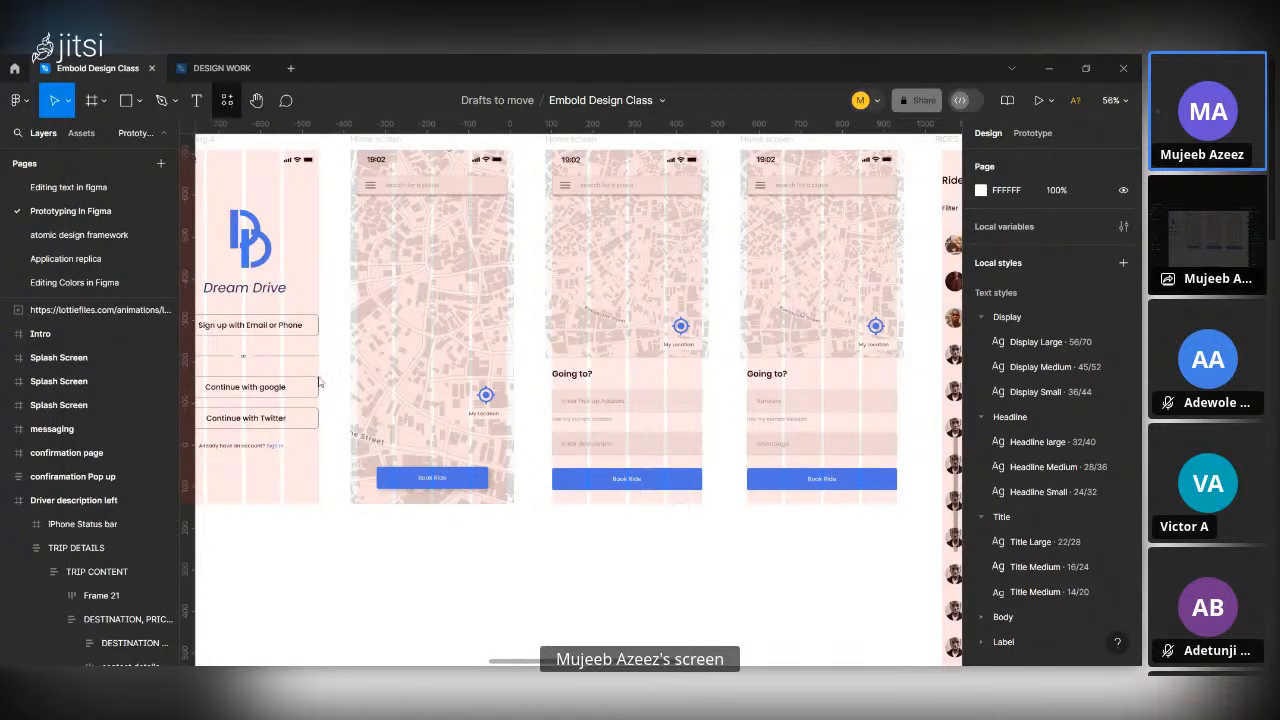
Launch the saved Brandfetch plugin and load the Airbnb brand from its recent searches.
{"action": "left_click", "coordinate": [227, 100]}
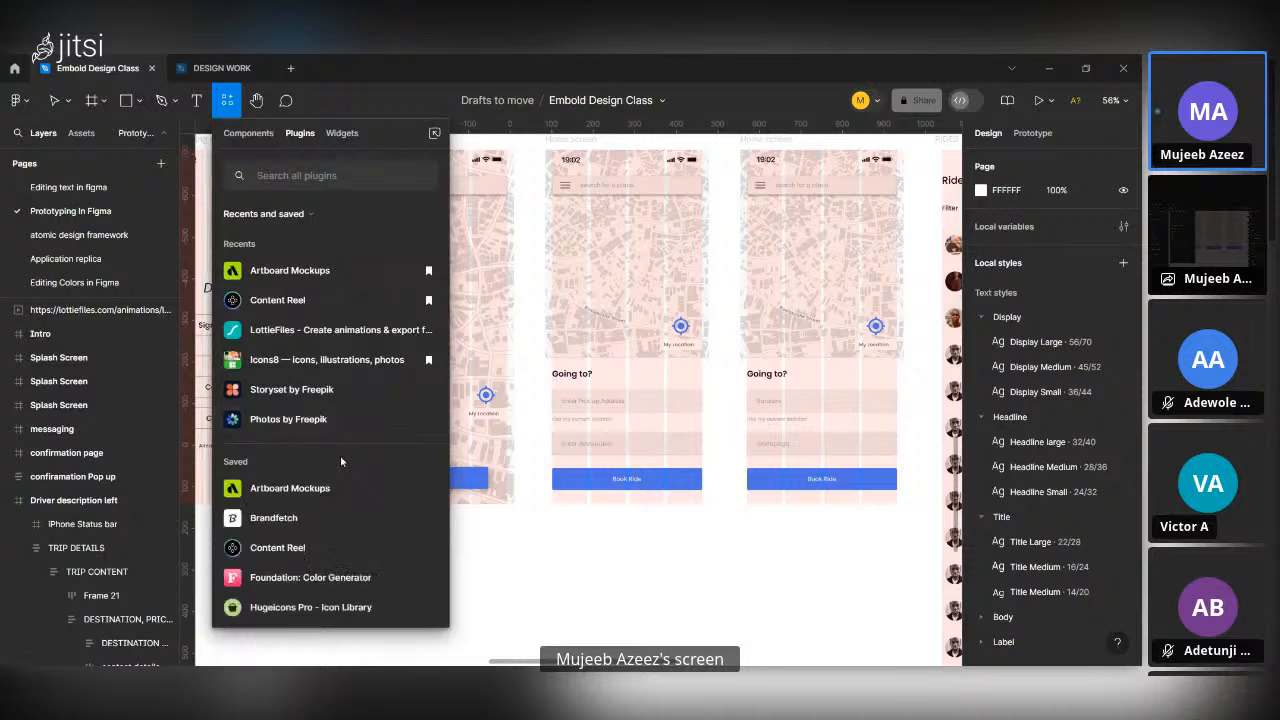
{"action": "scroll", "coordinate": [340, 456], "scroll_direction": "down", "scroll_amount": 3}
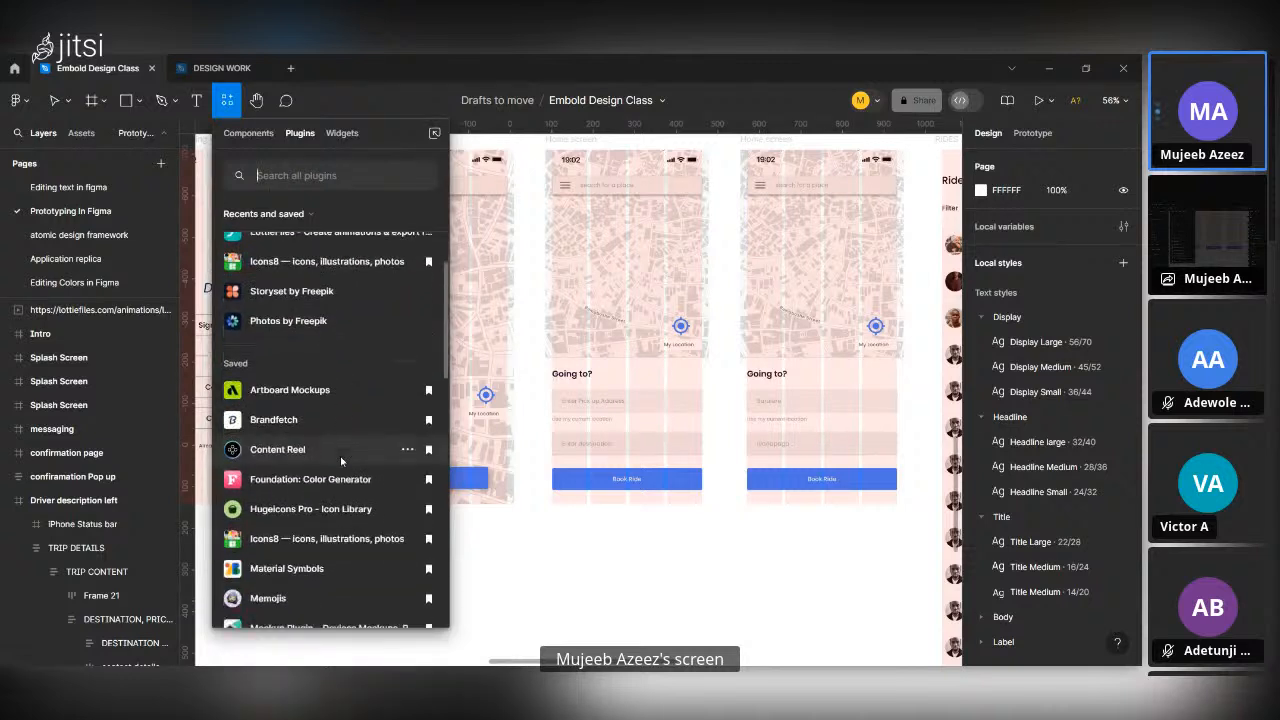
{"action": "left_click", "coordinate": [313, 406]}
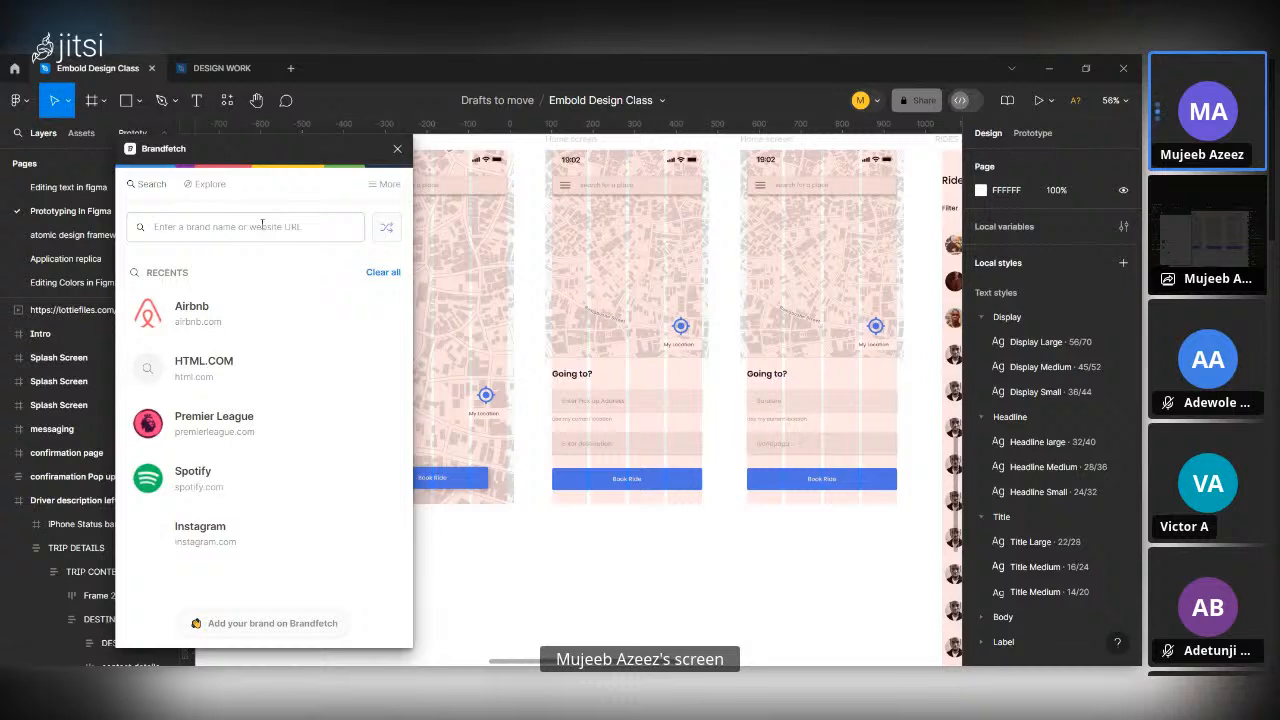
{"action": "left_click", "coordinate": [262, 226]}
{"action": "left_click", "coordinate": [246, 312]}
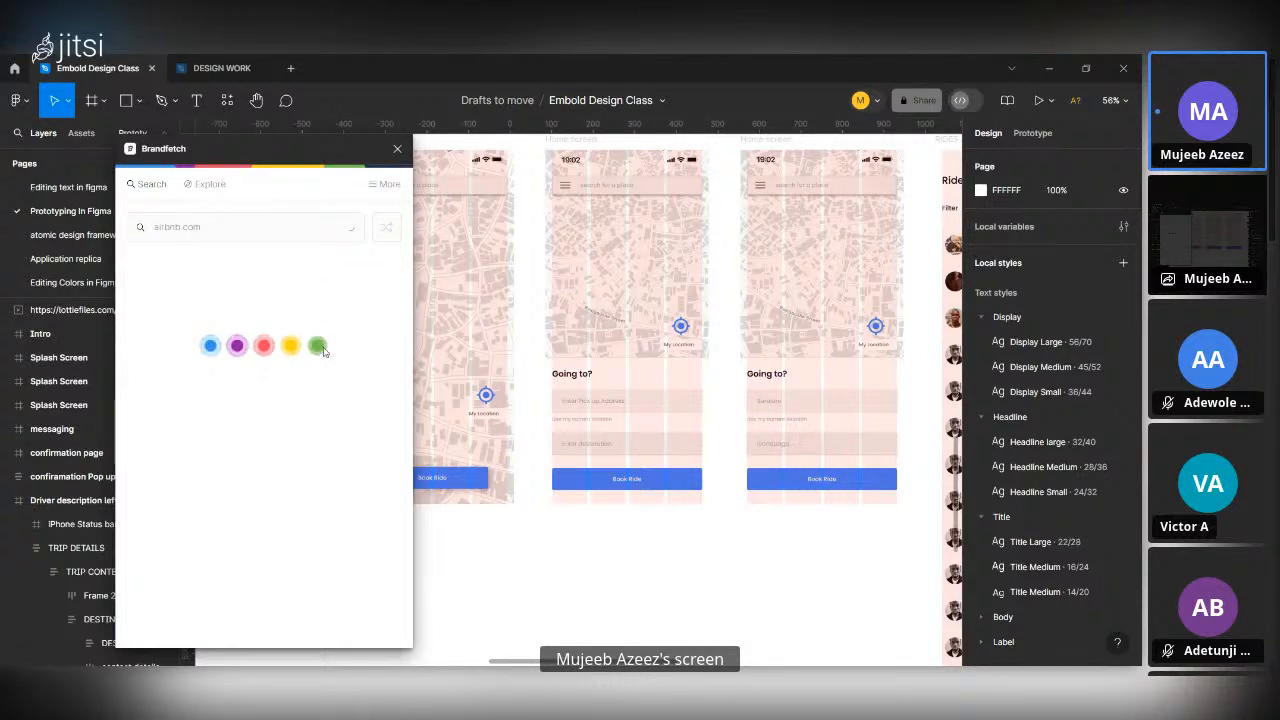
Look through Airbnb's logos in Brandfetch and expand its brand colors.
{"action": "scroll", "coordinate": [309, 491], "scroll_direction": "down", "scroll_amount": 4}
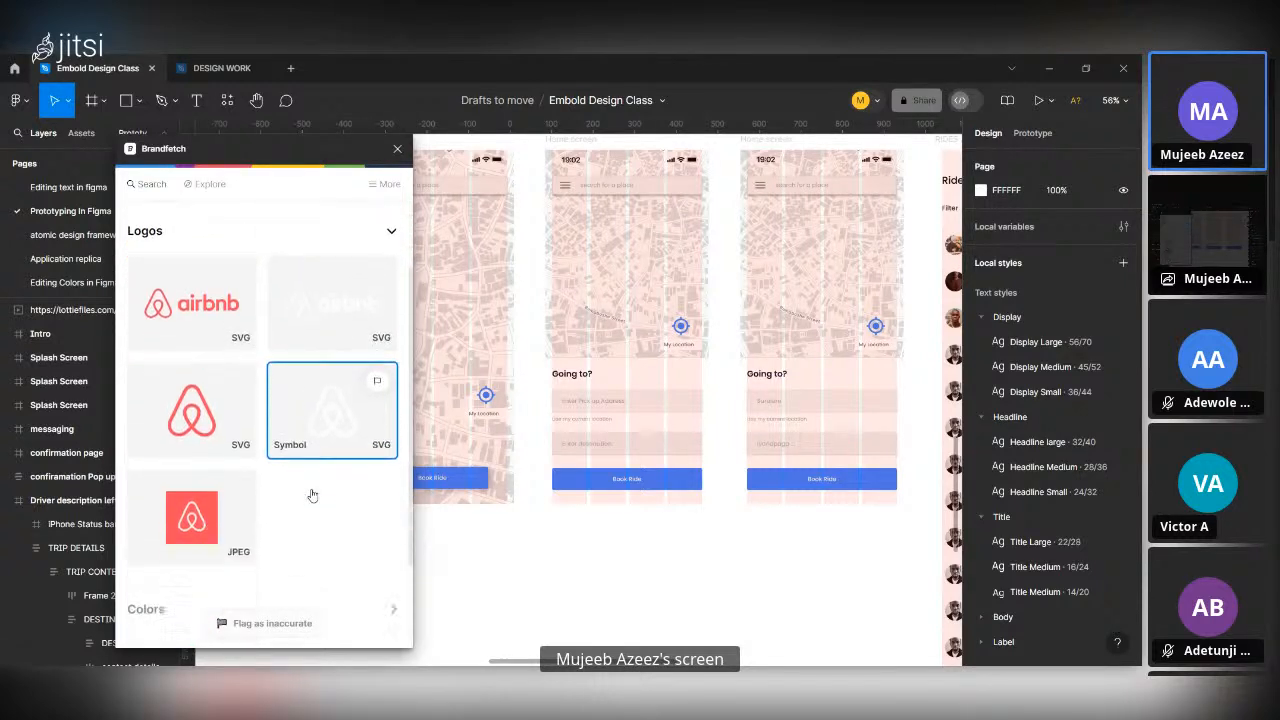
{"action": "scroll", "coordinate": [230, 491], "scroll_direction": "down", "scroll_amount": 1}
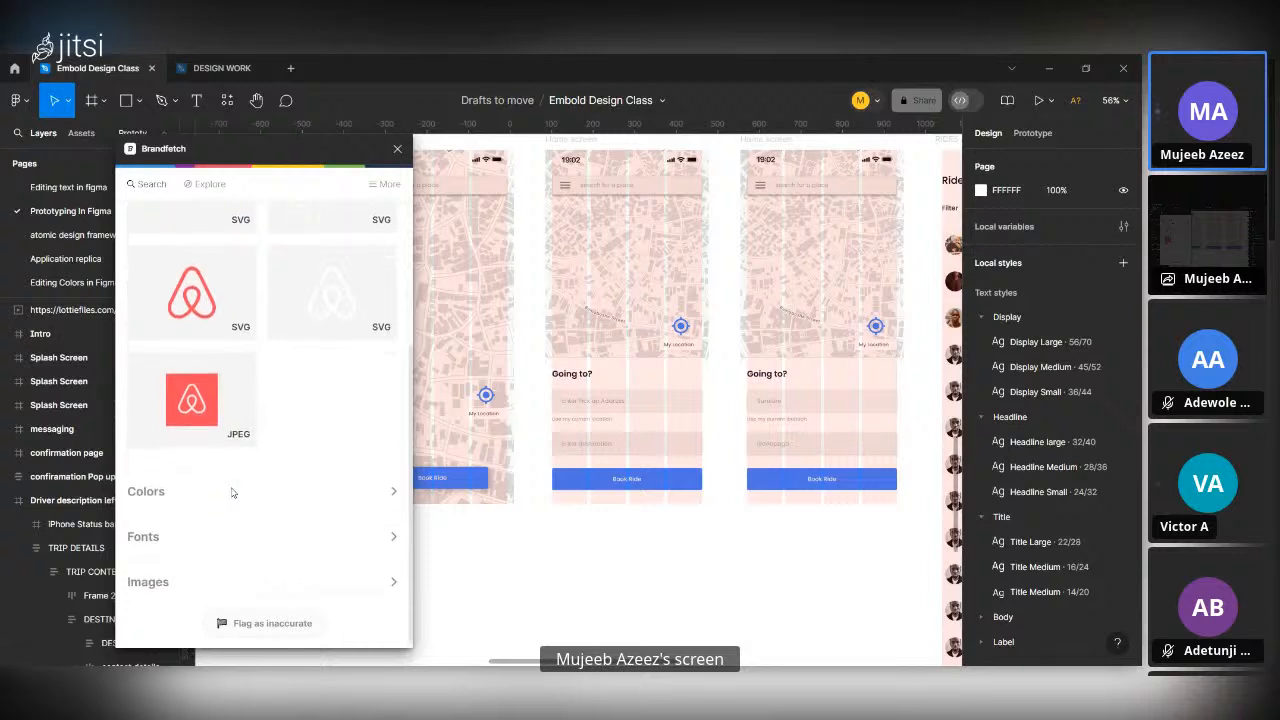
{"action": "left_click", "coordinate": [383, 490]}
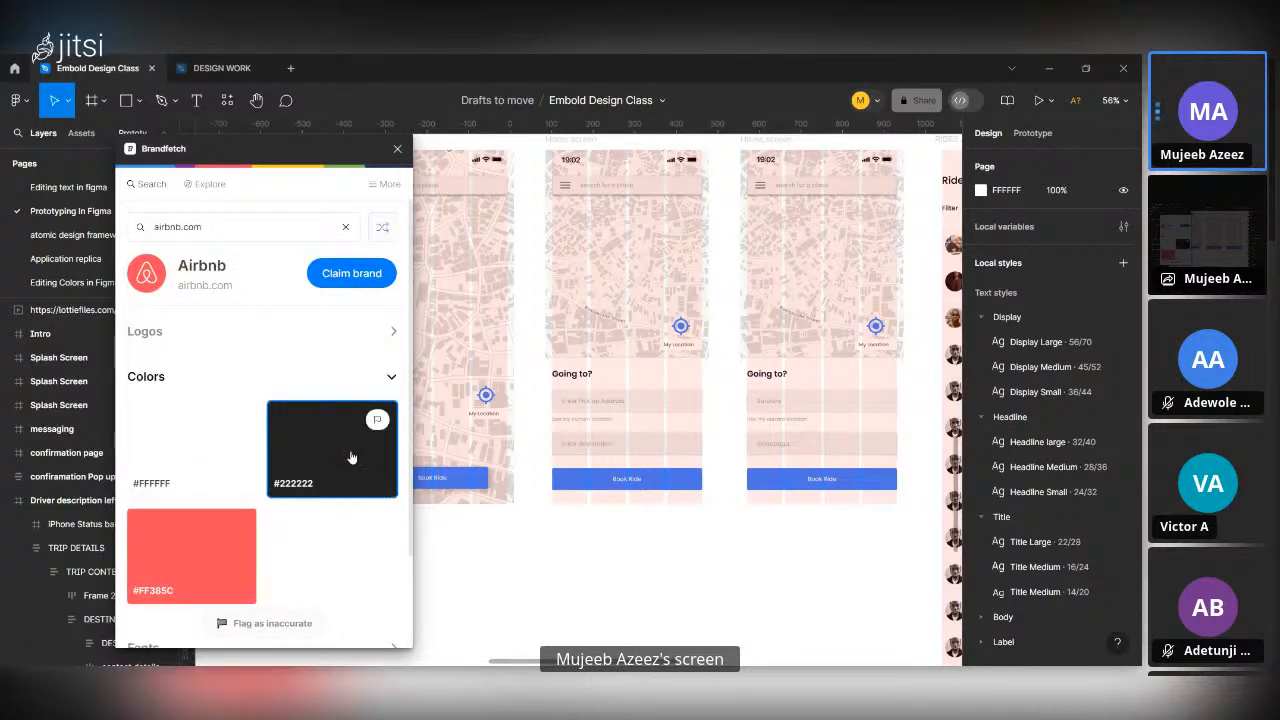
Look through Airbnb's brand colors, fonts and images in Brandfetch, and close the plugin.
{"action": "scroll", "coordinate": [349, 451], "scroll_direction": "down", "scroll_amount": 3}
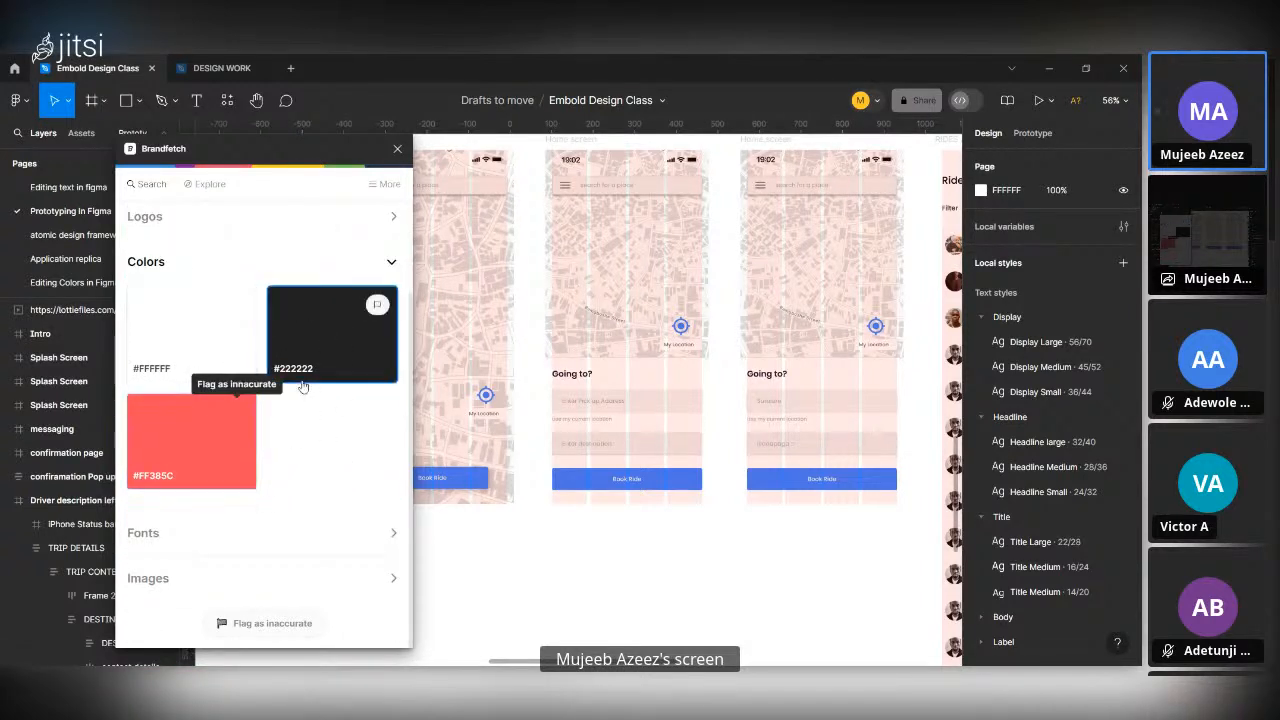
{"action": "left_click", "coordinate": [391, 533]}
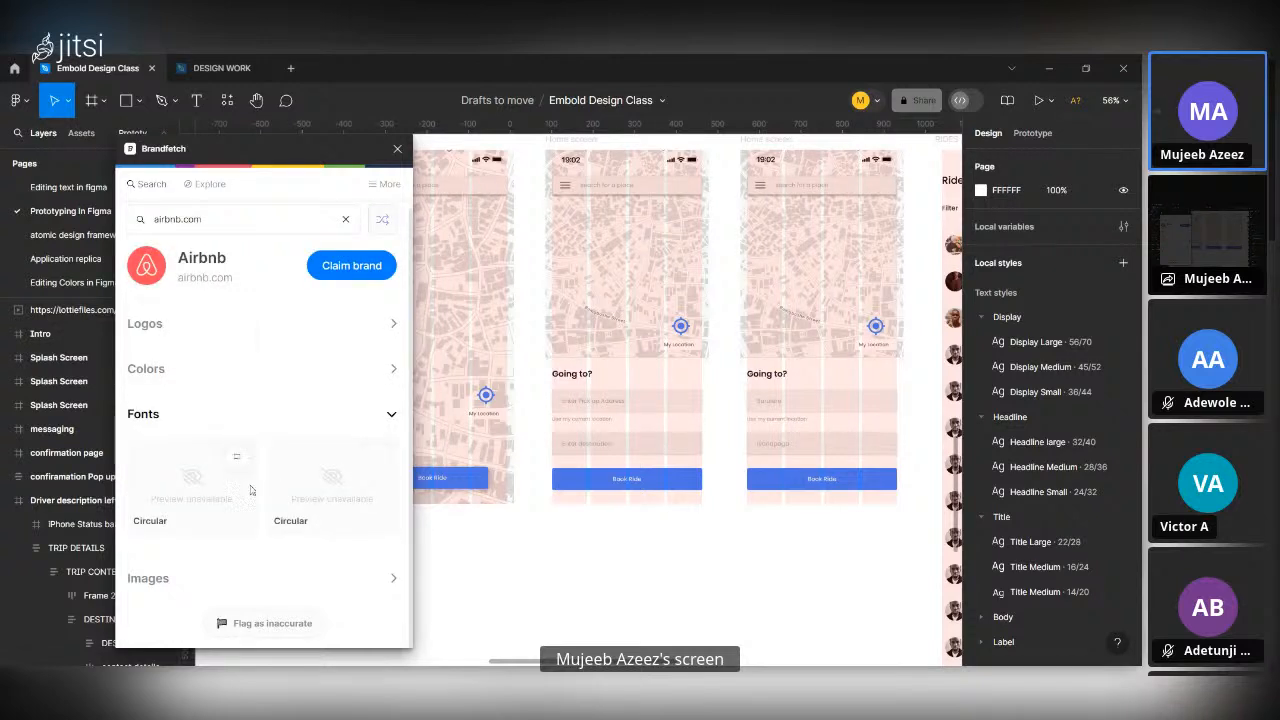
{"action": "left_click", "coordinate": [386, 578]}
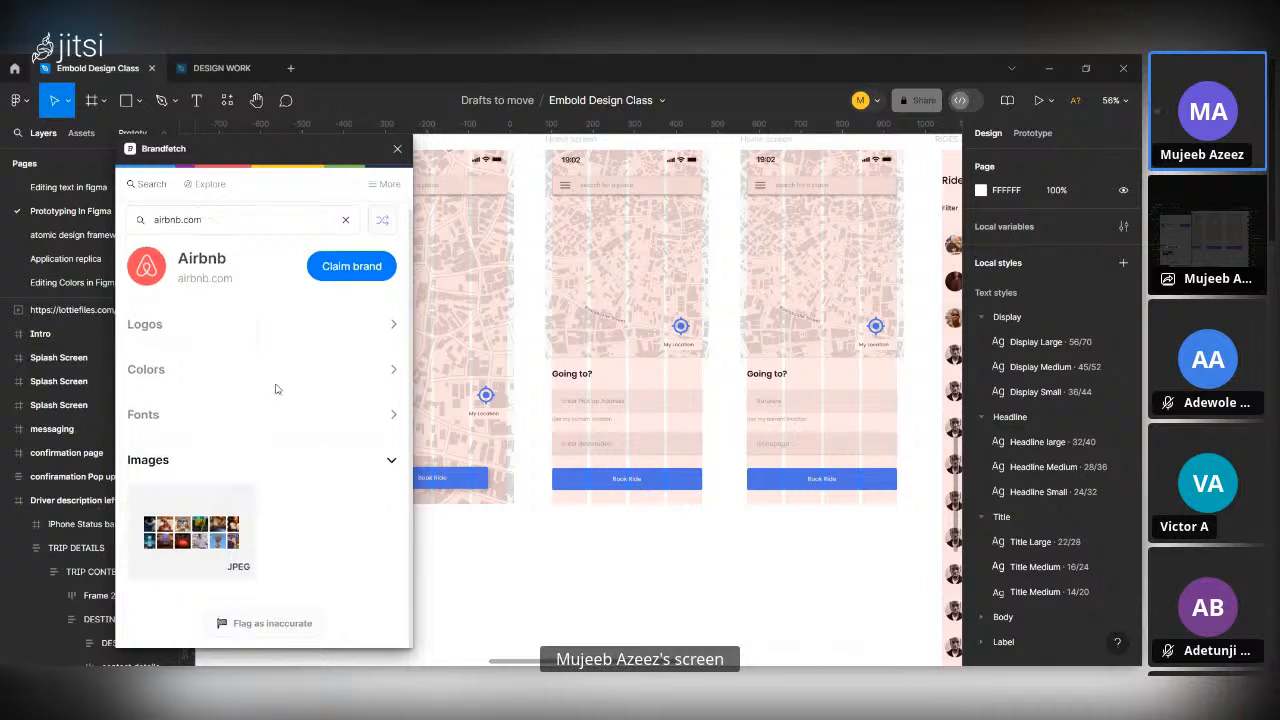
{"action": "scroll", "coordinate": [278, 389], "scroll_direction": "up", "scroll_amount": 1}
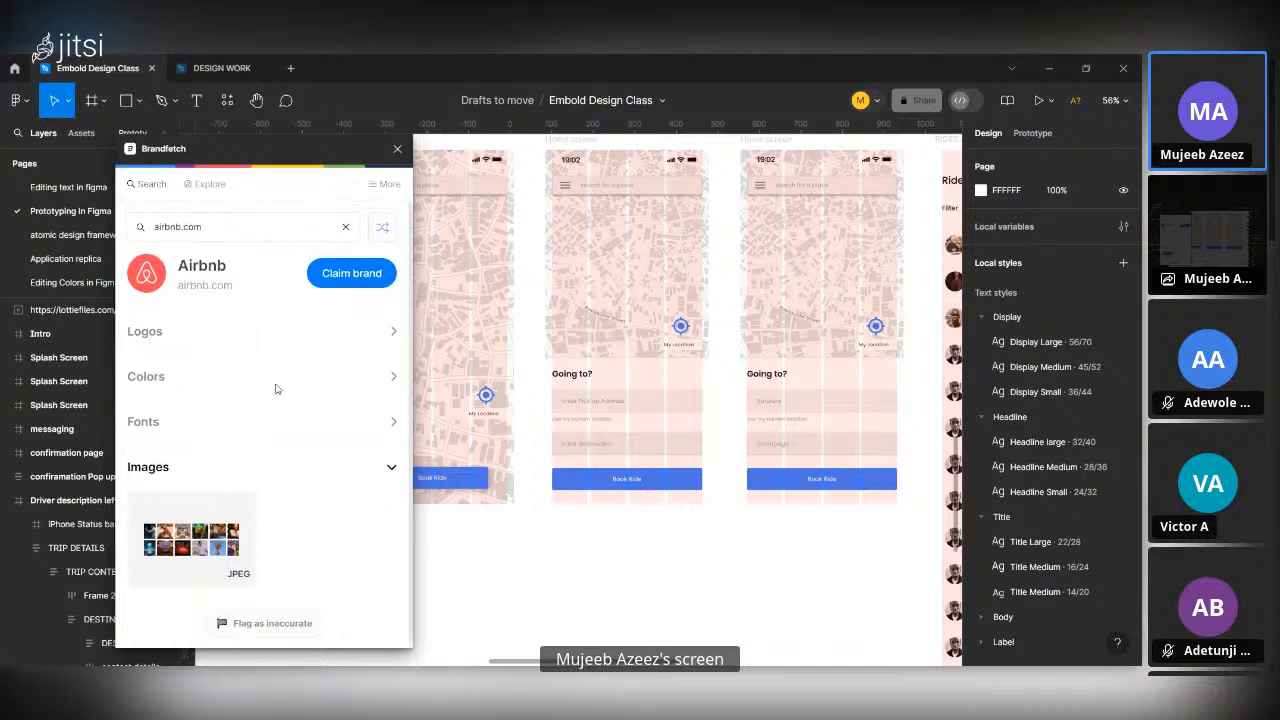
{"action": "left_click", "coordinate": [397, 148]}
Examine the Dream Drive app screens on the canvas, from splash and onboarding through home, rides and driver description to confirmation.
{"action": "key", "text": "shift+1"}
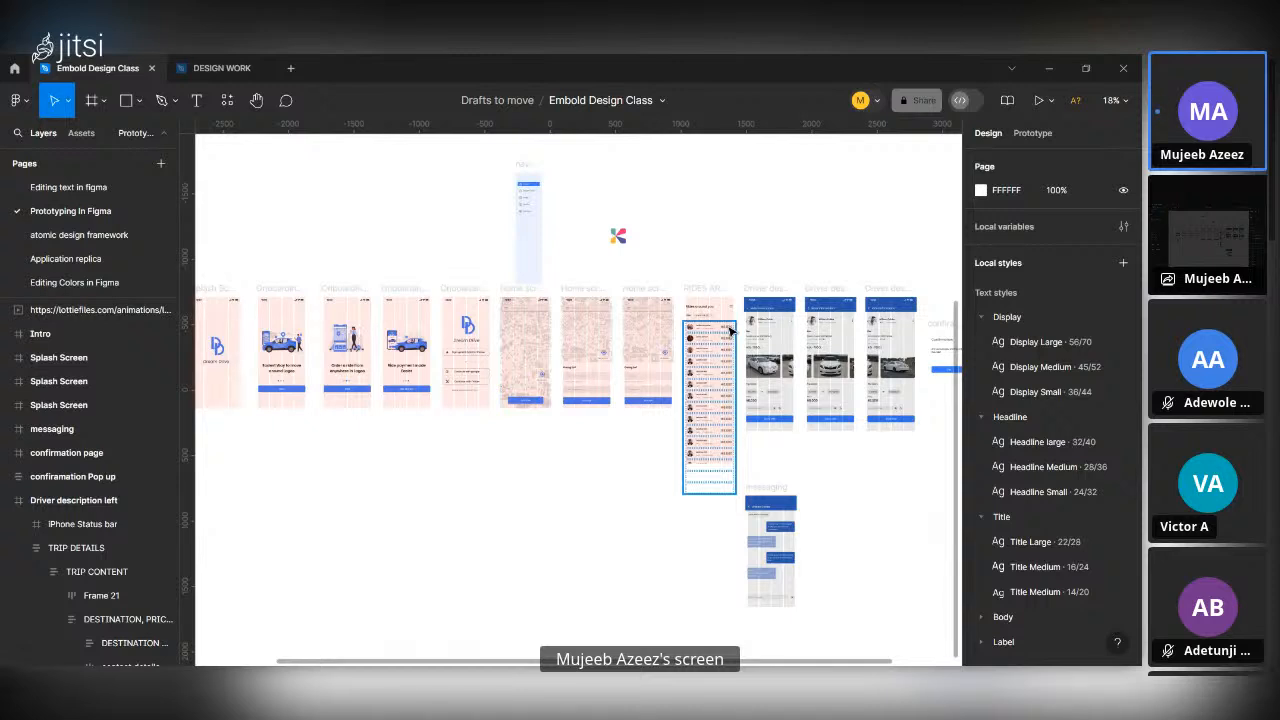
{"action": "scroll", "coordinate": [476, 355], "scroll_direction": "left", "scroll_amount": 5}
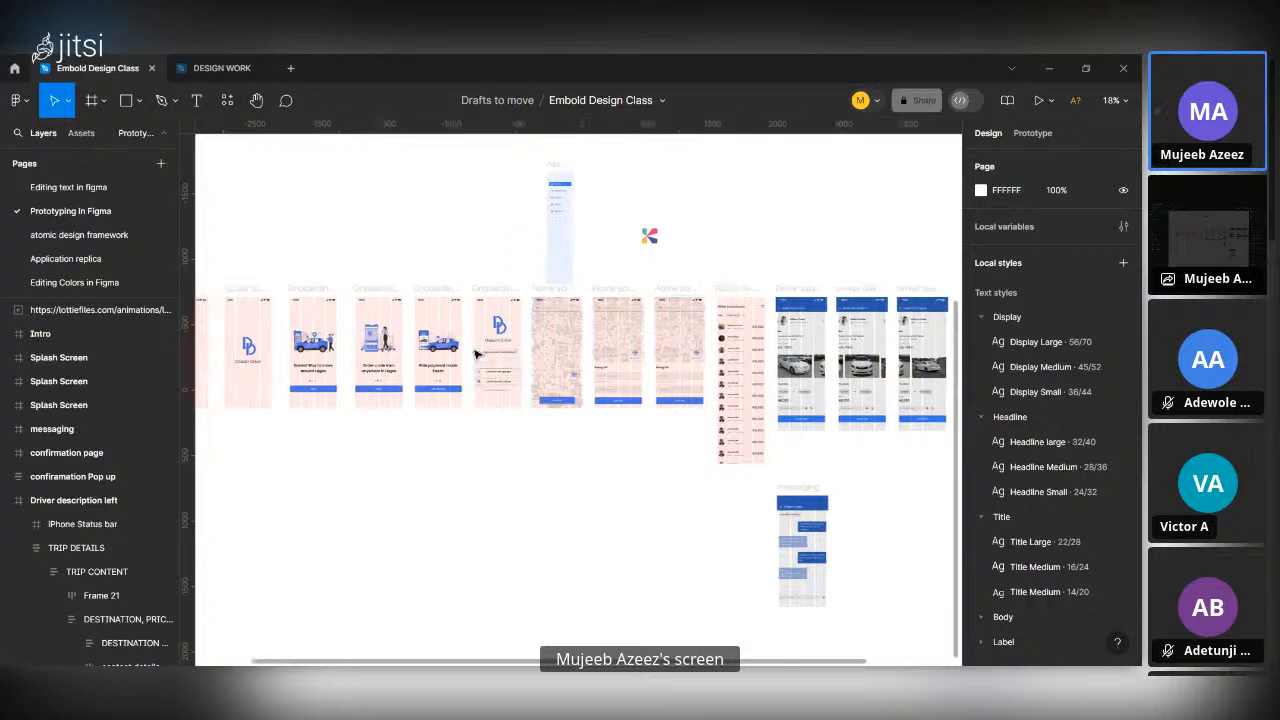
{"action": "scroll", "coordinate": [575, 347], "scroll_direction": "up", "scroll_amount": 5}
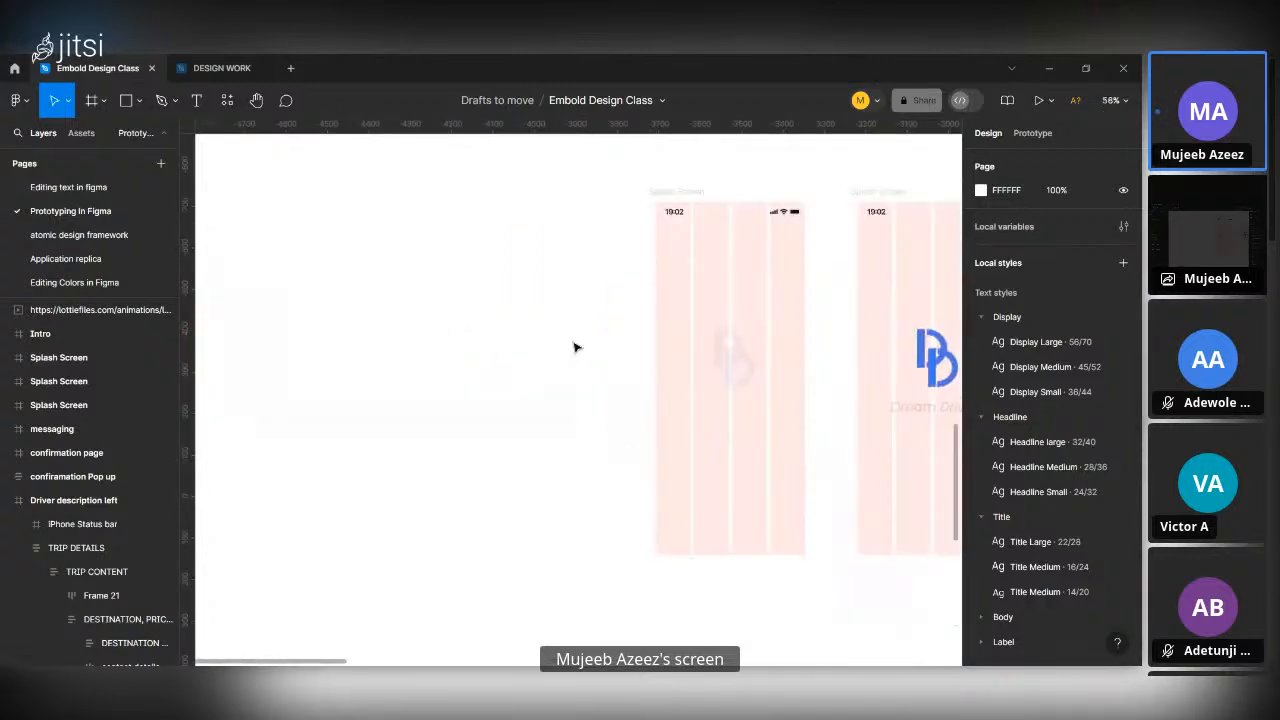
{"action": "scroll", "coordinate": [575, 347], "scroll_direction": "down", "scroll_amount": 1}
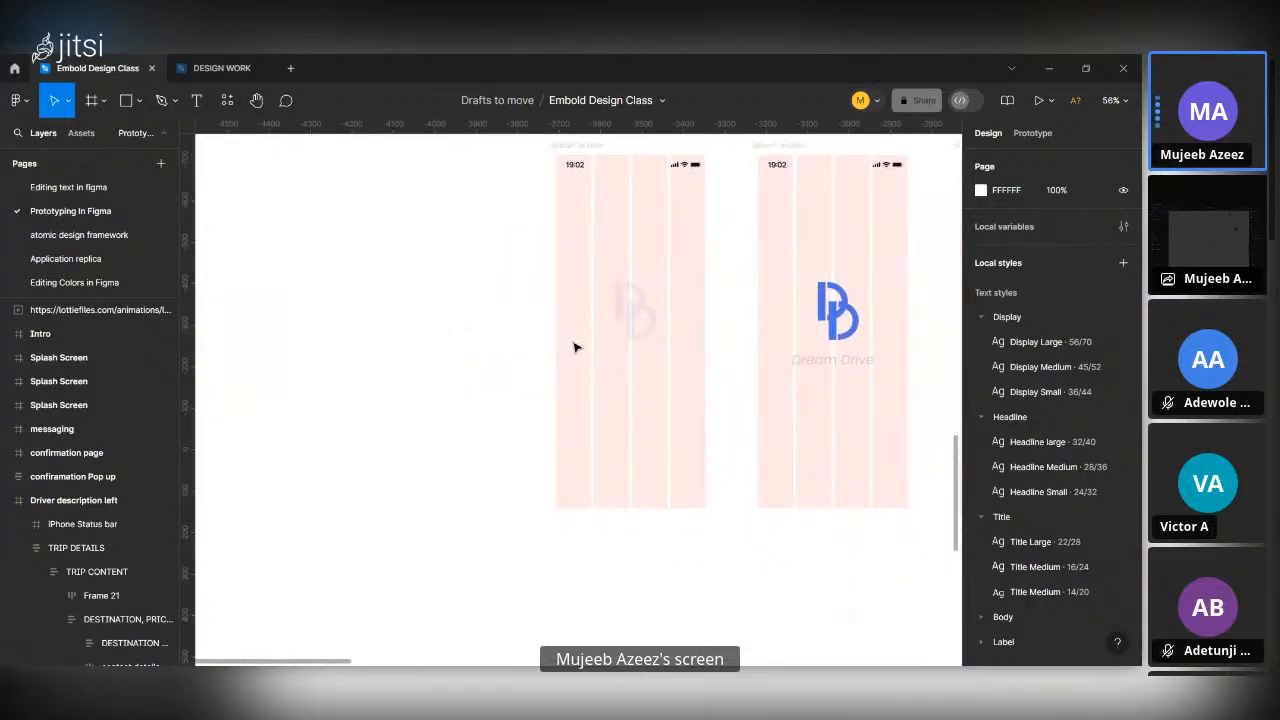
{"action": "scroll", "coordinate": [575, 347], "scroll_direction": "right", "scroll_amount": 3}
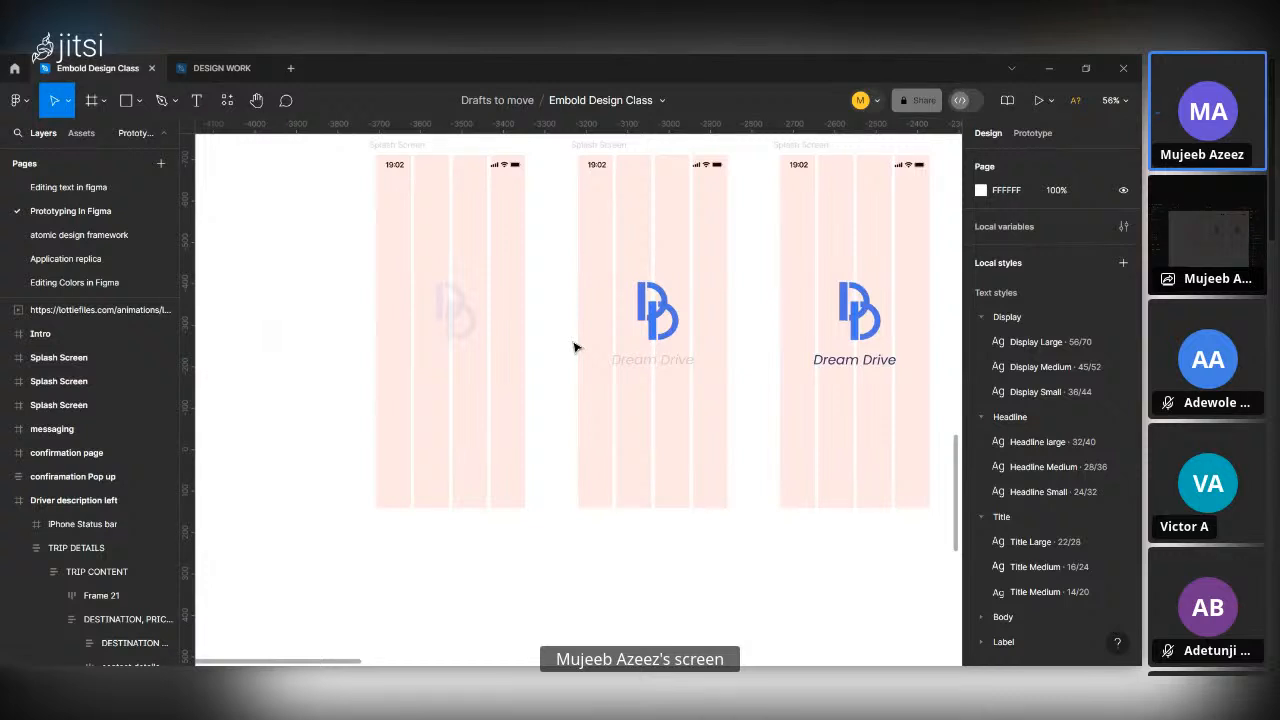
{"action": "scroll", "coordinate": [575, 347], "scroll_direction": "down", "scroll_amount": 5}
{"action": "scroll", "coordinate": [800, 338], "scroll_direction": "right", "scroll_amount": 5}
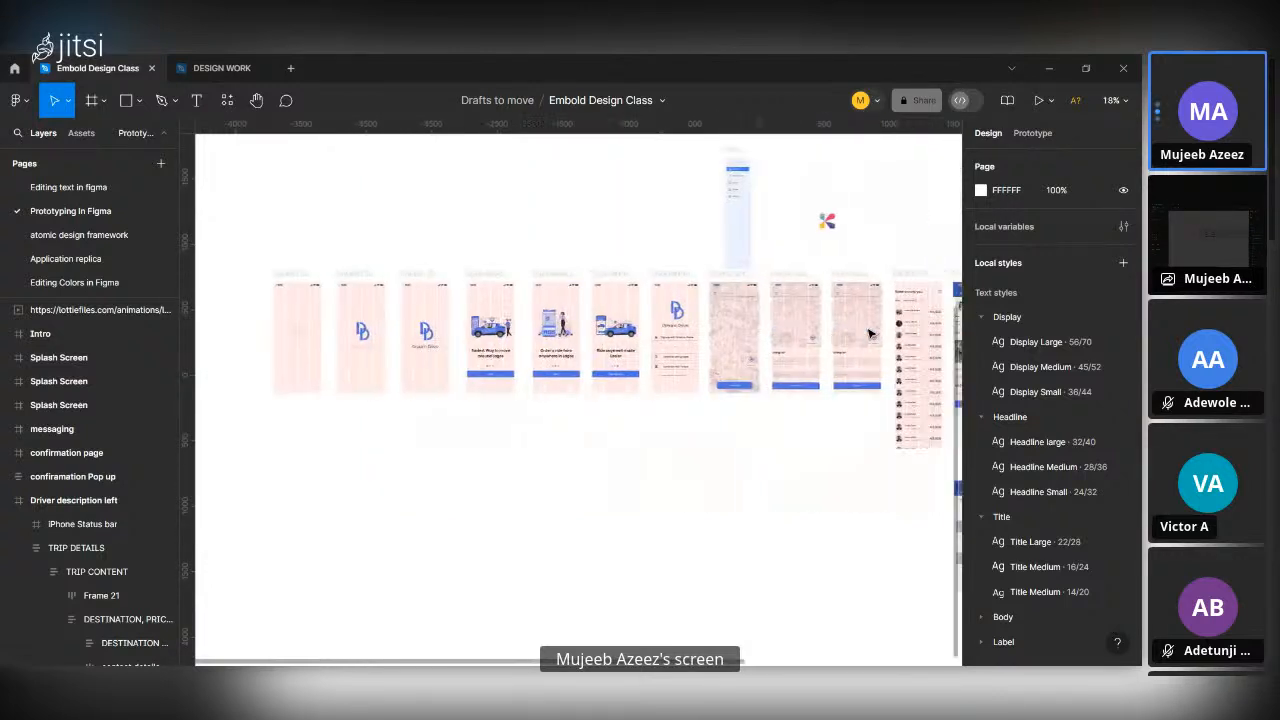
{"action": "scroll", "coordinate": [617, 366], "scroll_direction": "up", "scroll_amount": 8}
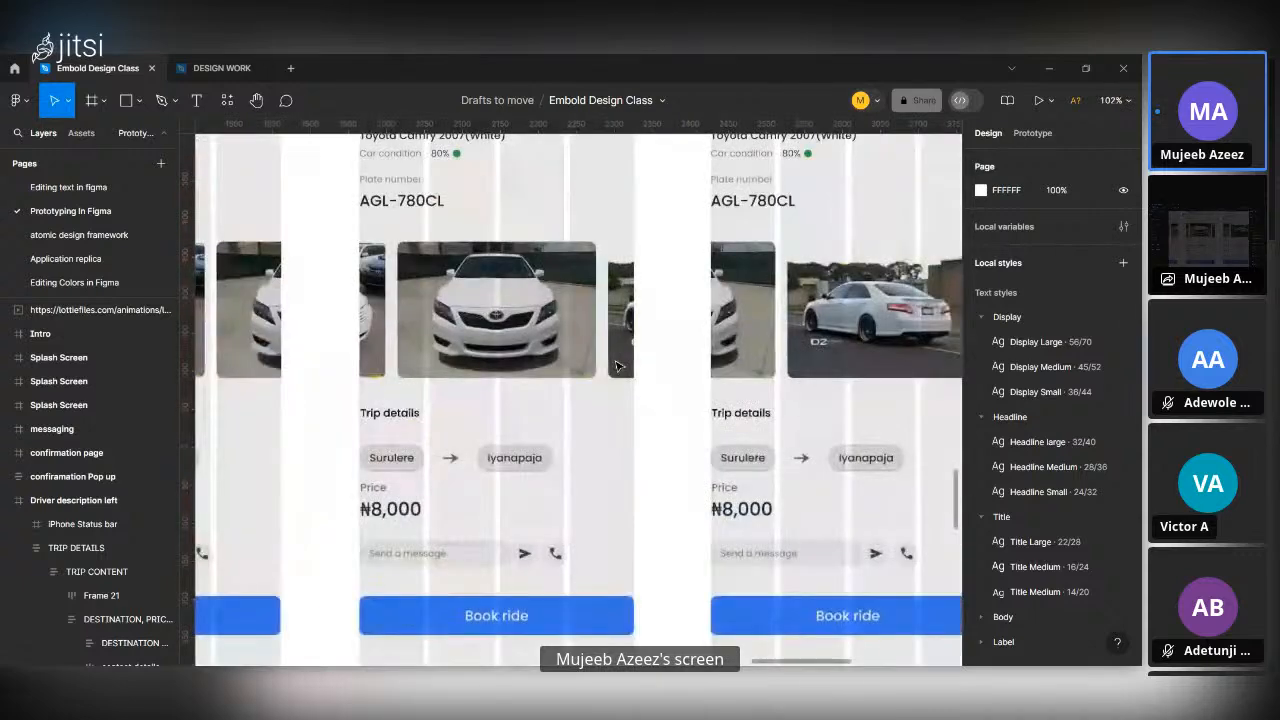
{"action": "scroll", "coordinate": [617, 366], "scroll_direction": "down", "scroll_amount": 5}
{"action": "scroll", "coordinate": [450, 320], "scroll_direction": "left", "scroll_amount": 6}
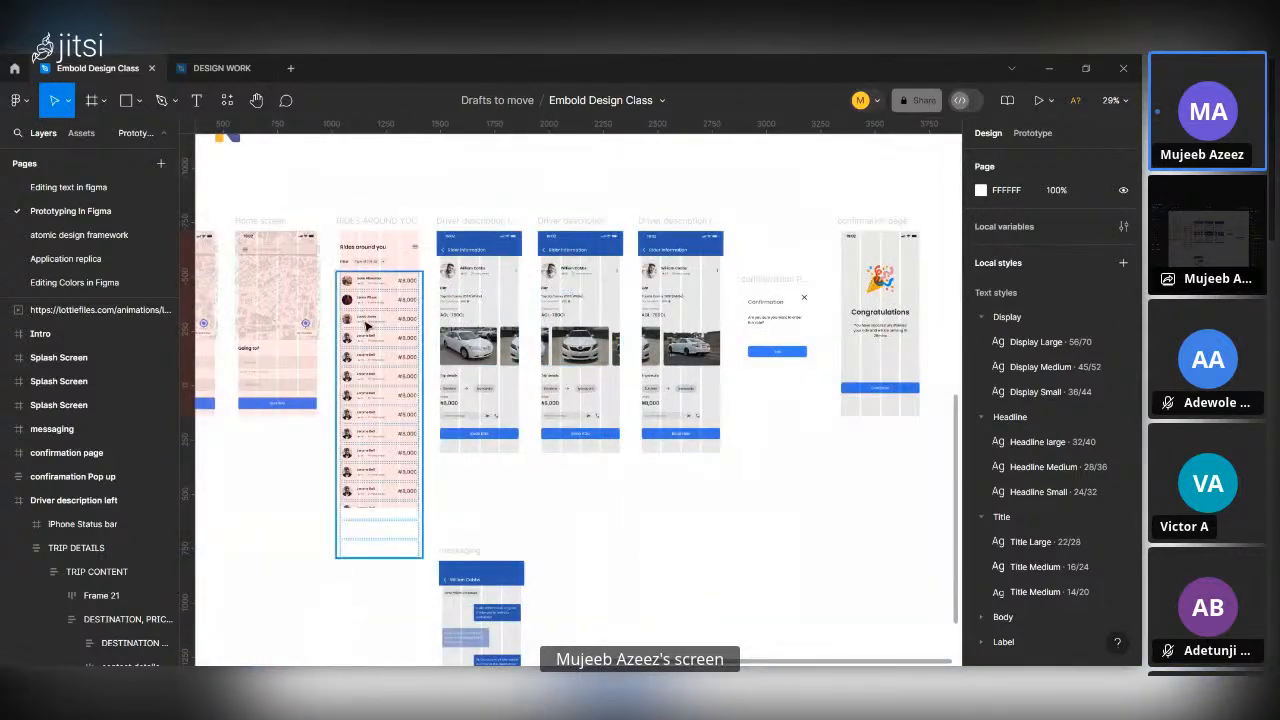
{"action": "scroll", "coordinate": [366, 325], "scroll_direction": "up", "scroll_amount": 6}
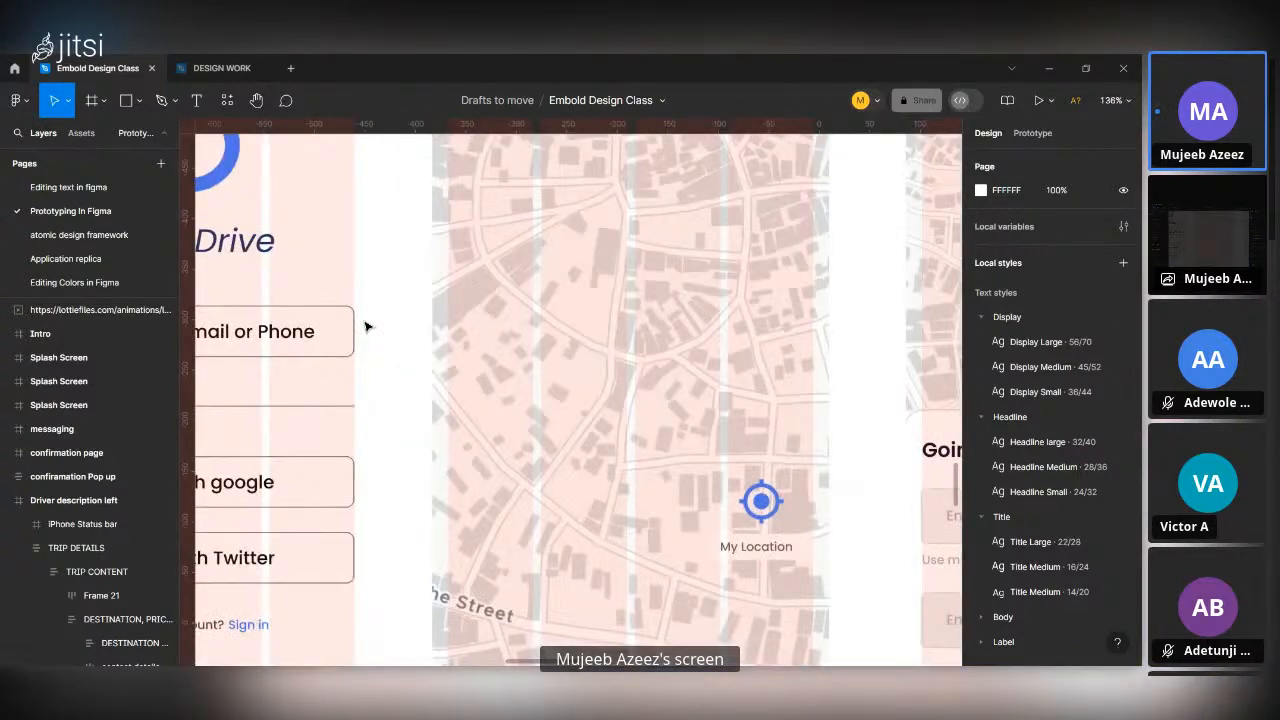
{"action": "scroll", "coordinate": [366, 326], "scroll_direction": "down", "scroll_amount": 5}
{"action": "scroll", "coordinate": [613, 325], "scroll_direction": "up", "scroll_amount": 5}
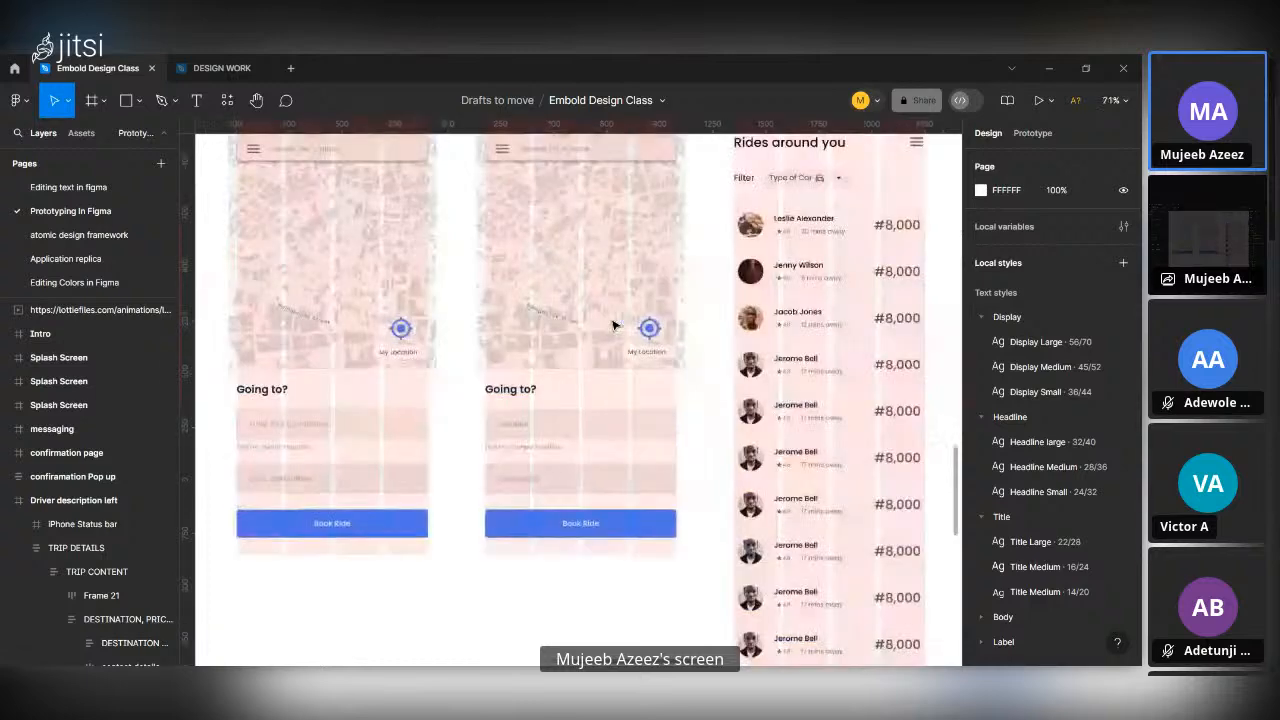
{"action": "scroll", "coordinate": [613, 325], "scroll_direction": "down", "scroll_amount": 2}
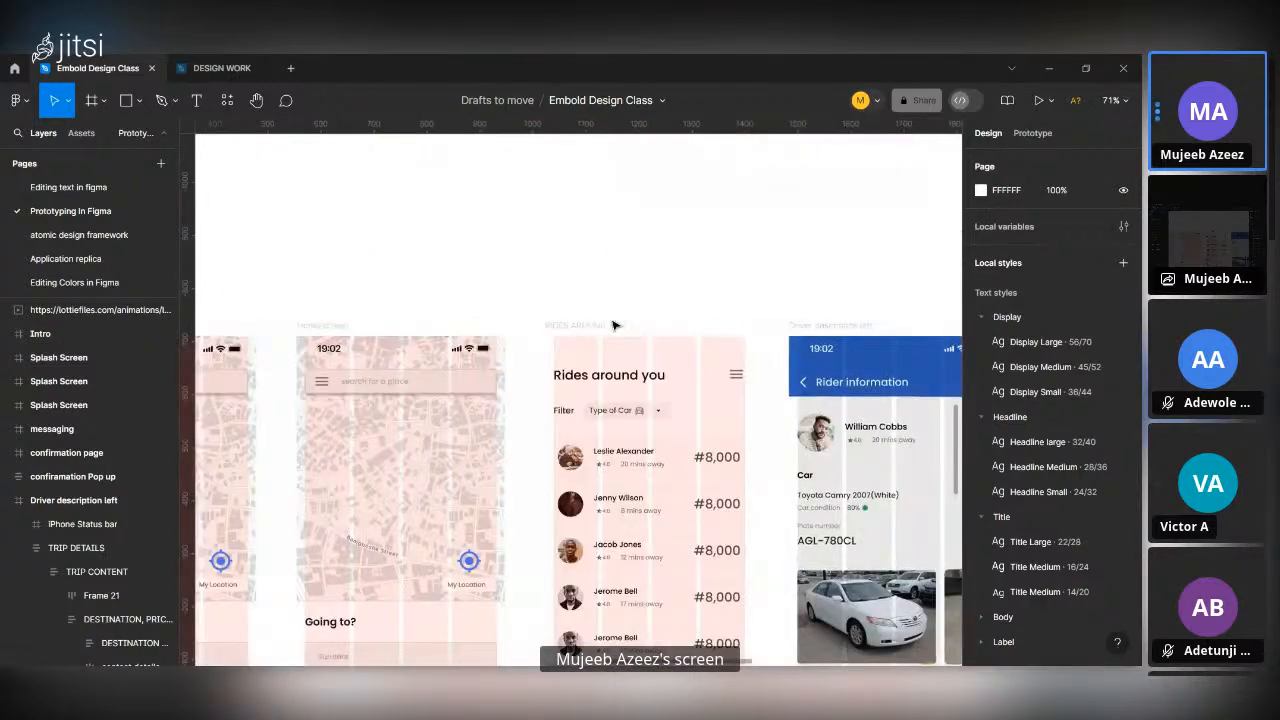
{"action": "scroll", "coordinate": [613, 325], "scroll_direction": "down", "scroll_amount": 5}
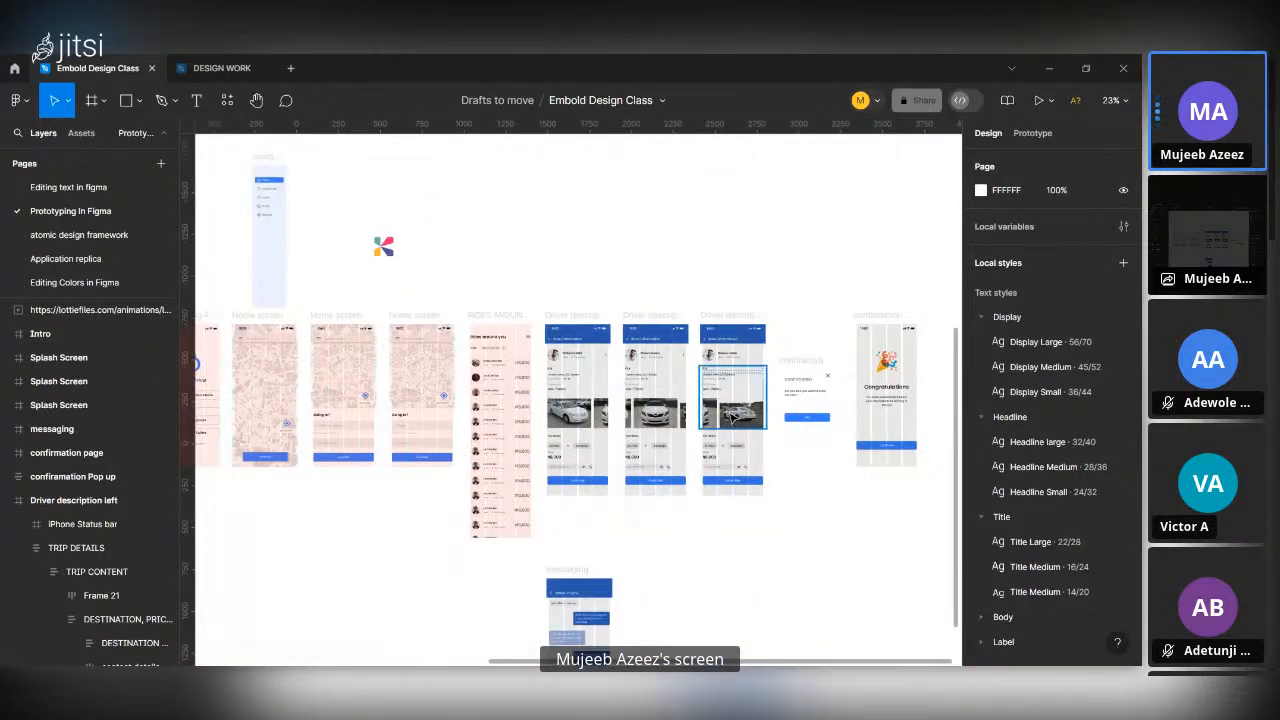
{"action": "scroll", "coordinate": [777, 472], "scroll_direction": "left", "scroll_amount": 10}
{"action": "scroll", "coordinate": [562, 432], "scroll_direction": "up", "scroll_amount": 2}
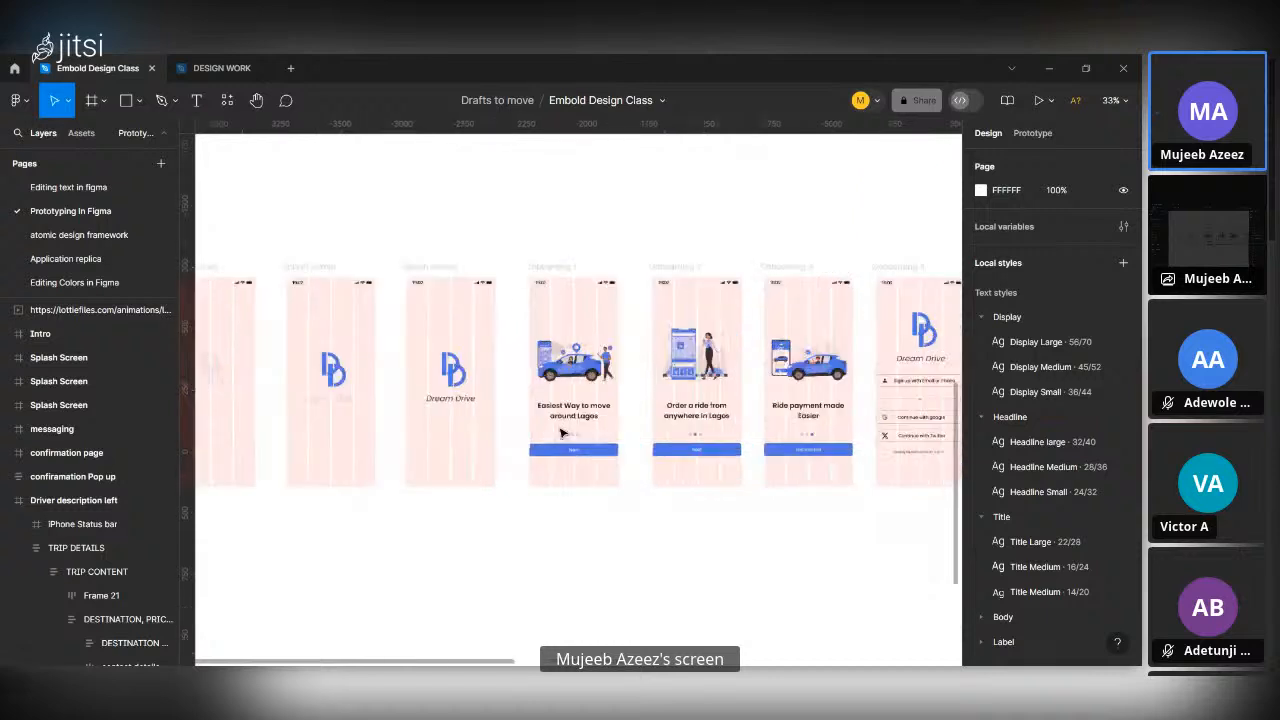
{"action": "scroll", "coordinate": [562, 432], "scroll_direction": "left", "scroll_amount": 5}
{"action": "scroll", "coordinate": [634, 371], "scroll_direction": "up", "scroll_amount": 5}
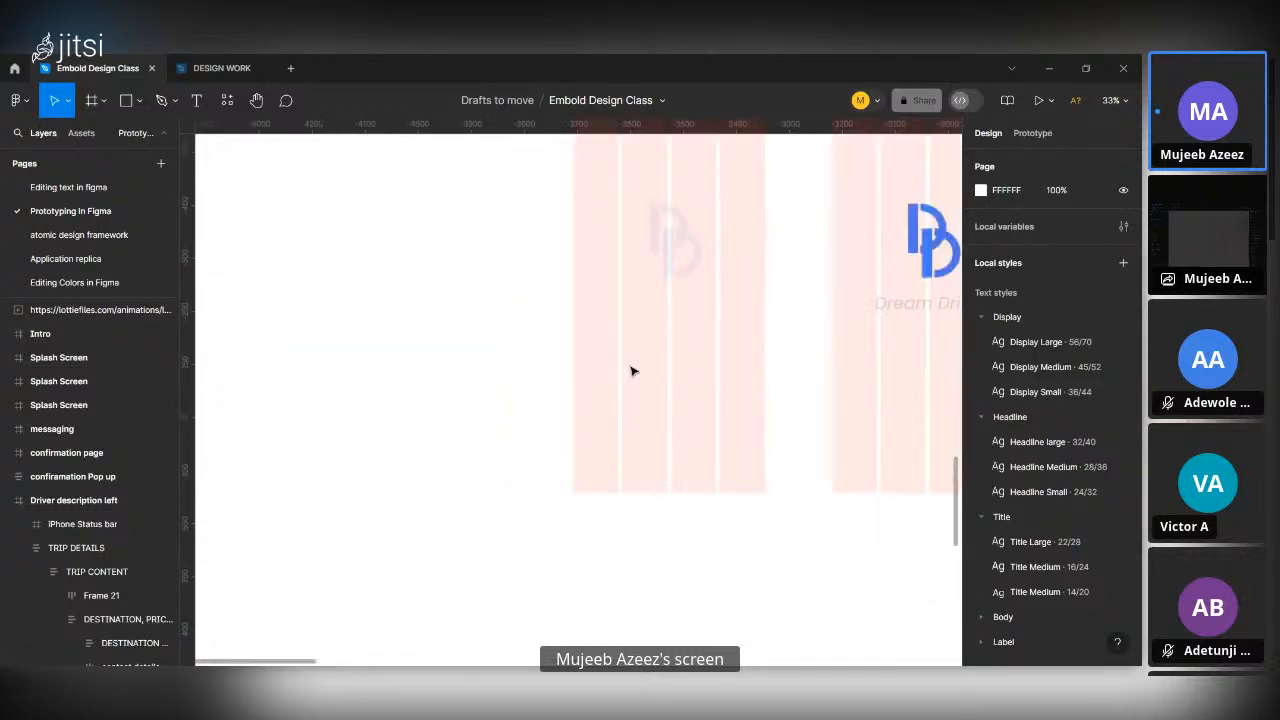
{"action": "scroll", "coordinate": [633, 371], "scroll_direction": "up", "scroll_amount": 2}
{"action": "scroll", "coordinate": [633, 371], "scroll_direction": "down", "scroll_amount": 4}
{"action": "scroll", "coordinate": [633, 371], "scroll_direction": "right", "scroll_amount": 8}
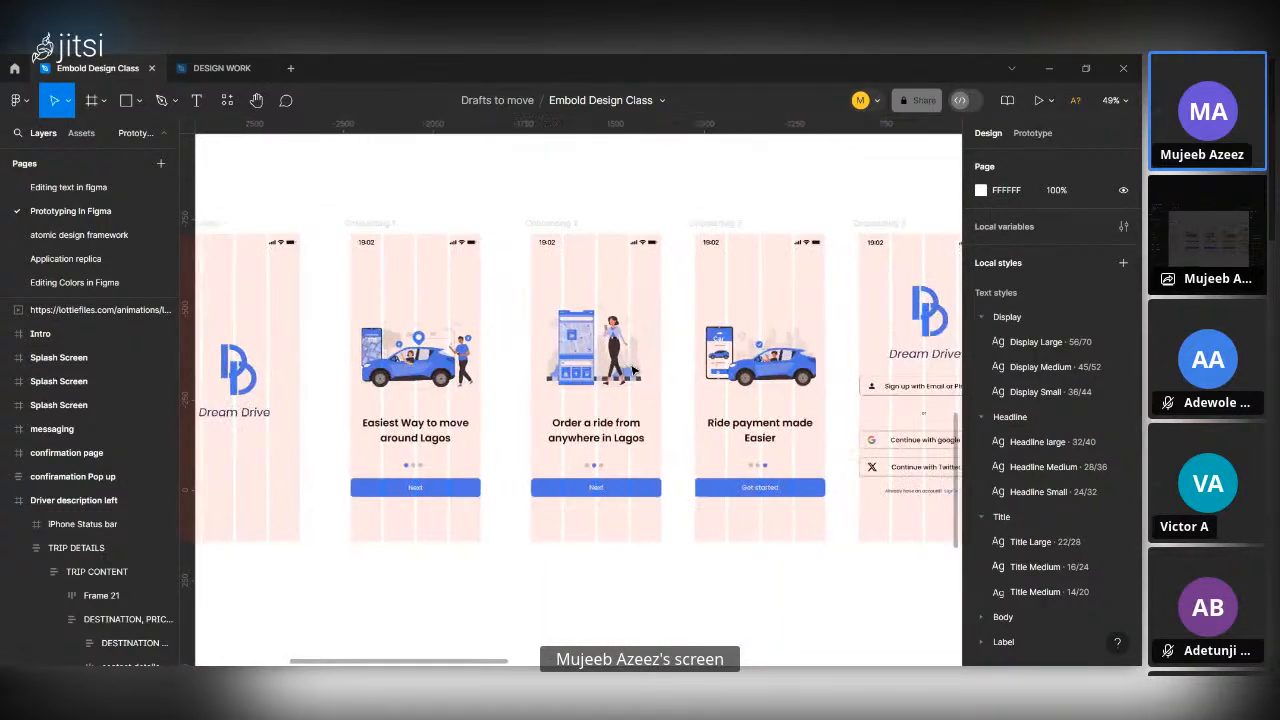
{"action": "scroll", "coordinate": [633, 371], "scroll_direction": "down", "scroll_amount": 8}
{"action": "scroll", "coordinate": [813, 373], "scroll_direction": "right", "scroll_amount": 3}
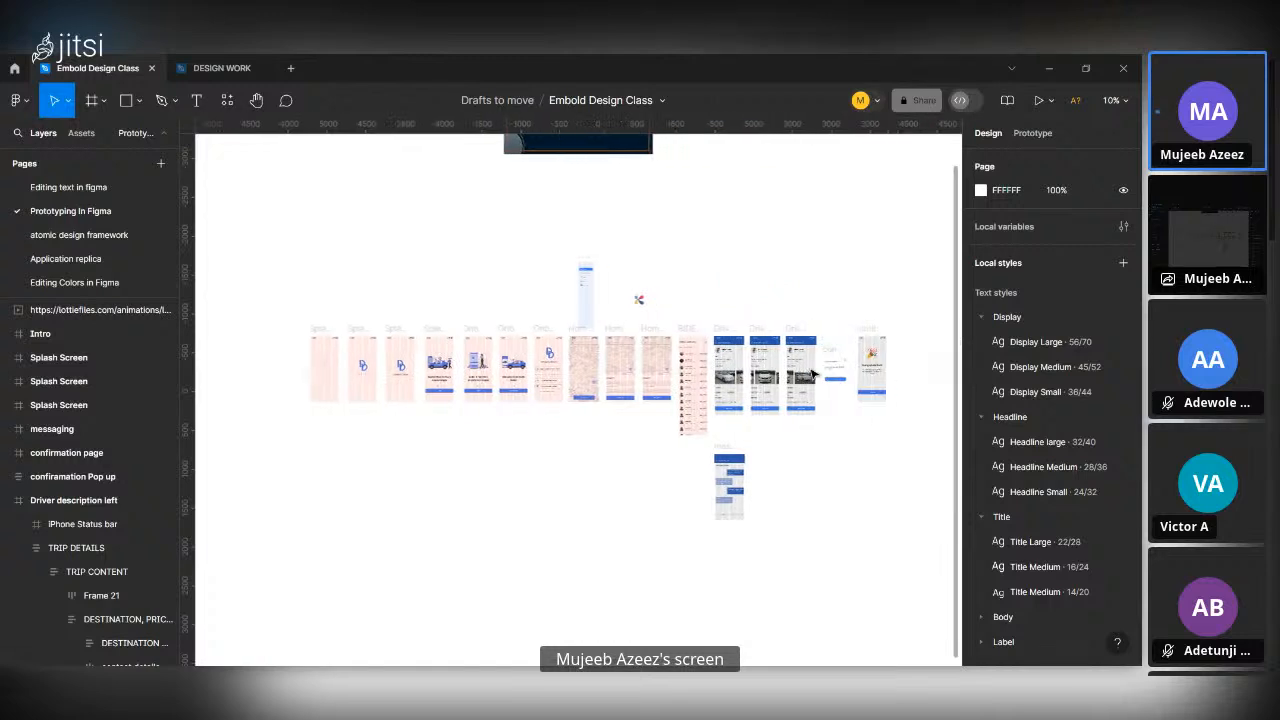
{"action": "scroll", "coordinate": [813, 373], "scroll_direction": "right", "scroll_amount": 2}
{"action": "scroll", "coordinate": [813, 373], "scroll_direction": "left", "scroll_amount": 10}
{"action": "scroll", "coordinate": [813, 373], "scroll_direction": "right", "scroll_amount": 1}
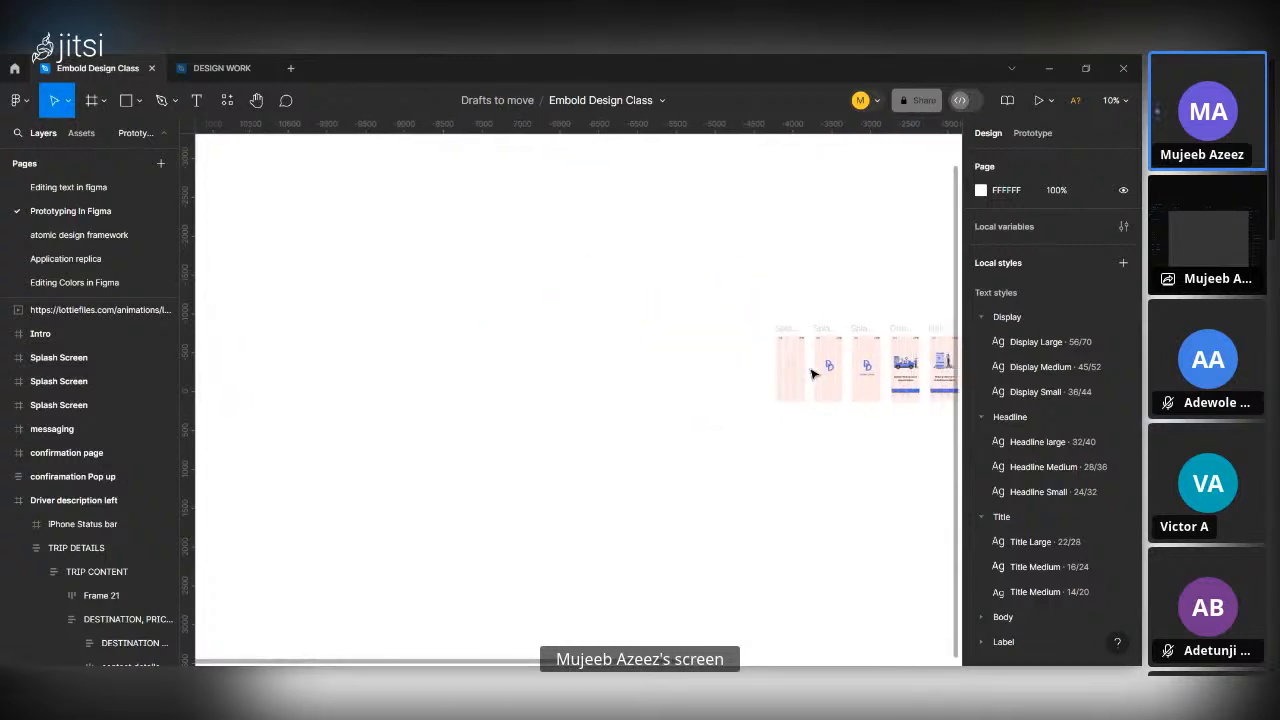
Select the first Splash Screen frame in the flow and show its prototype settings.
{"action": "scroll", "coordinate": [748, 346], "scroll_direction": "up", "scroll_amount": 5}
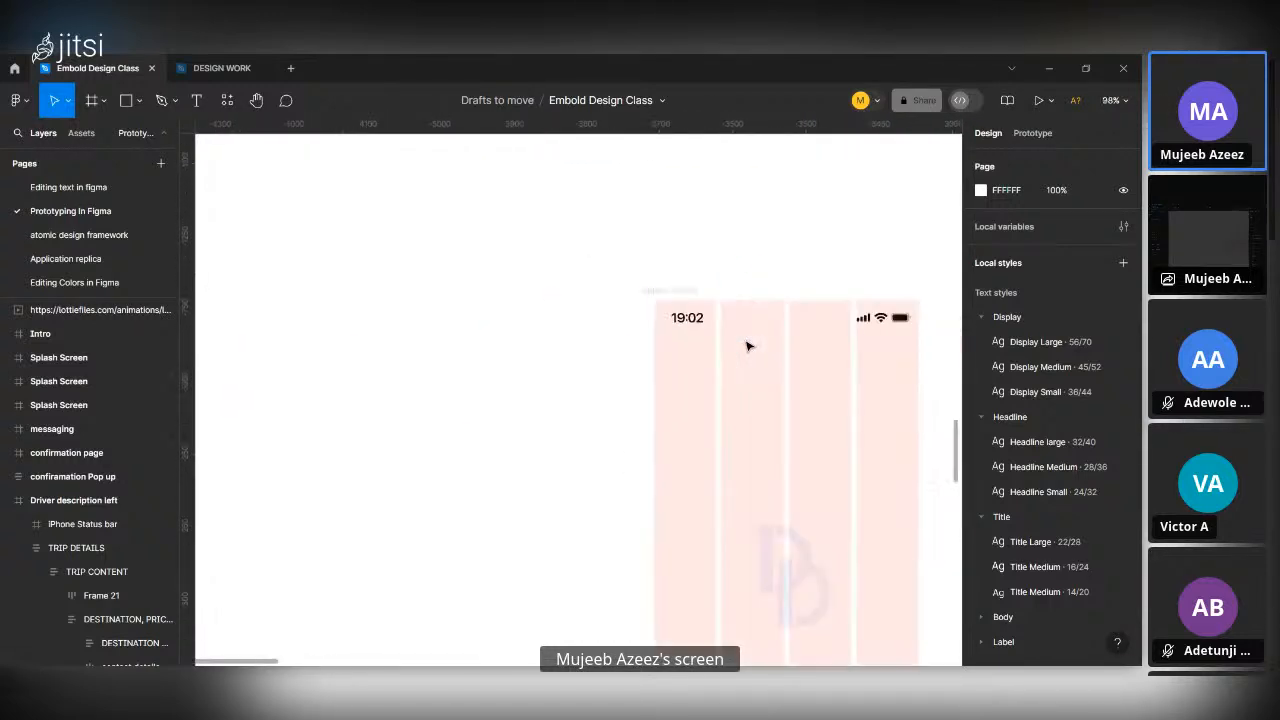
{"action": "scroll", "coordinate": [748, 346], "scroll_direction": "down", "scroll_amount": 3}
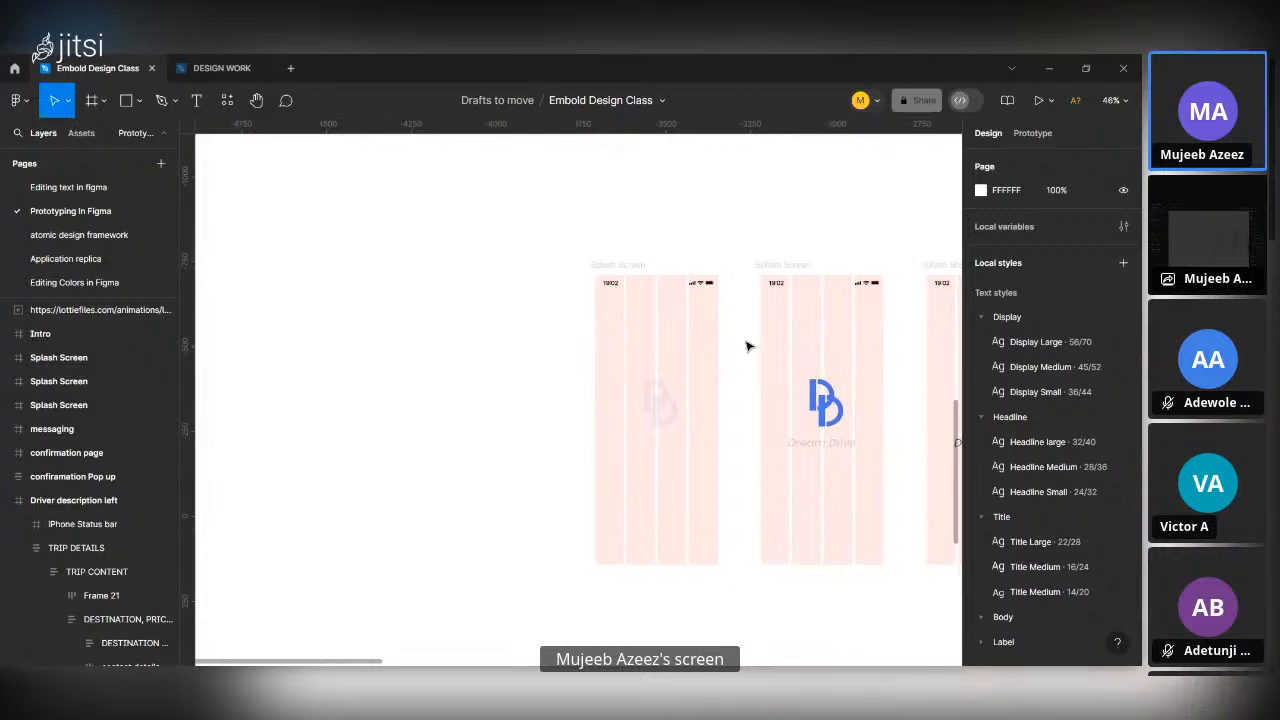
{"action": "scroll", "coordinate": [748, 346], "scroll_direction": "right", "scroll_amount": 3}
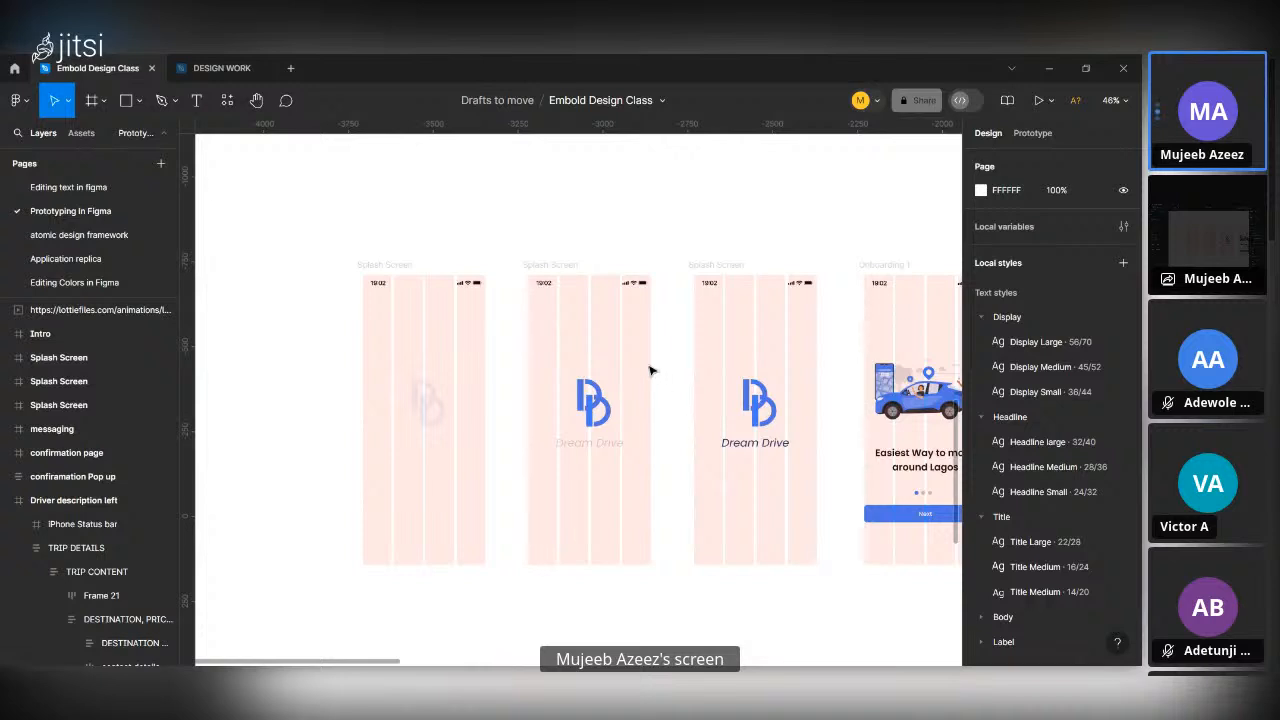
{"action": "left_click", "coordinate": [399, 267]}
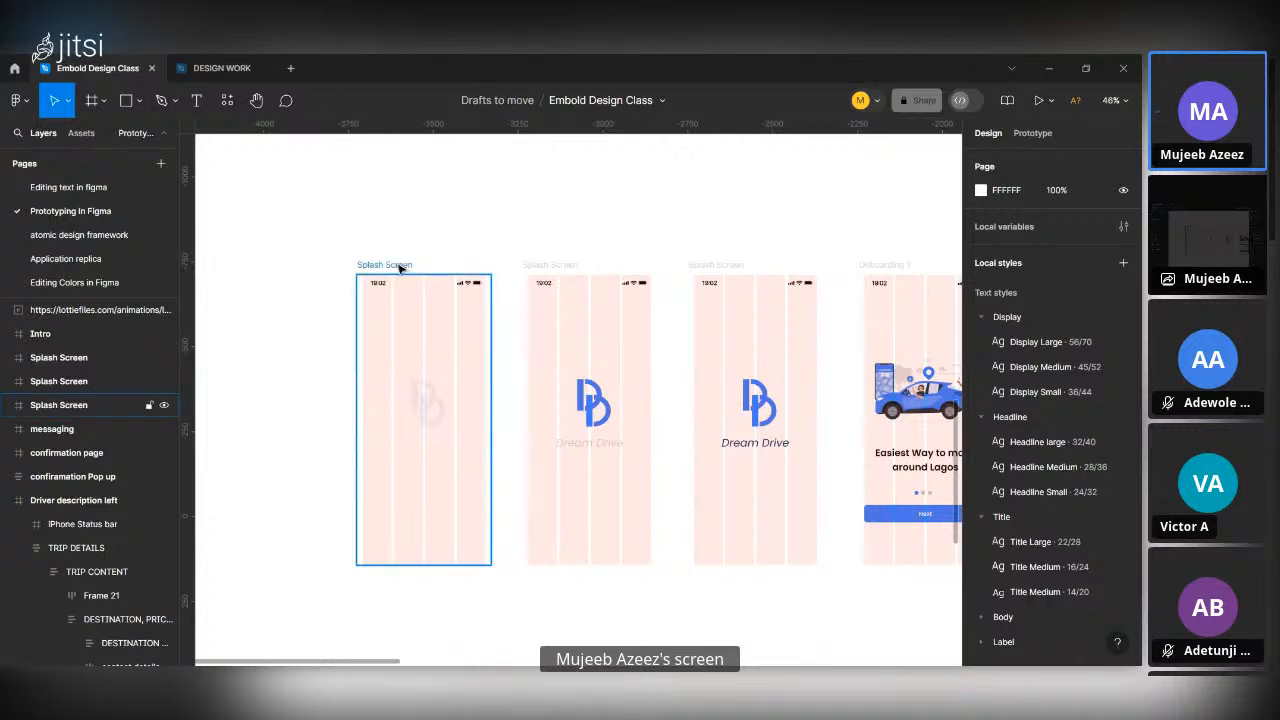
{"action": "left_click", "coordinate": [399, 267]}
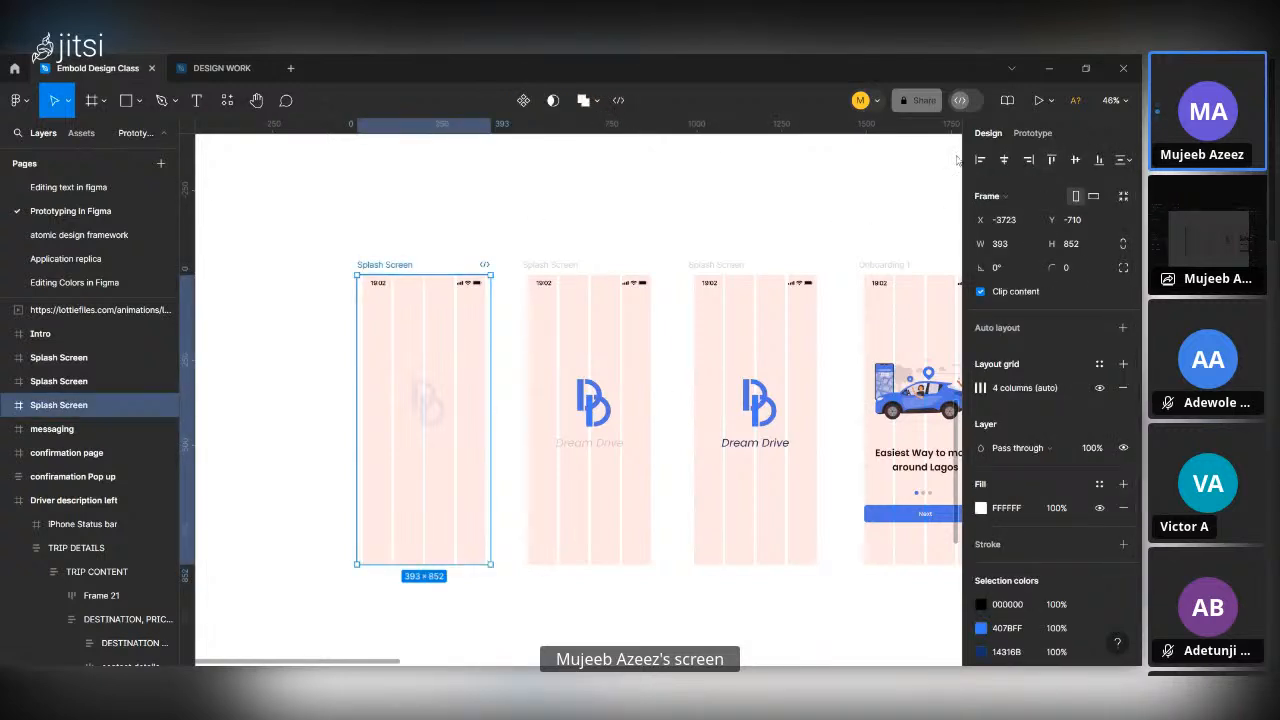
{"action": "left_click", "coordinate": [1036, 133]}
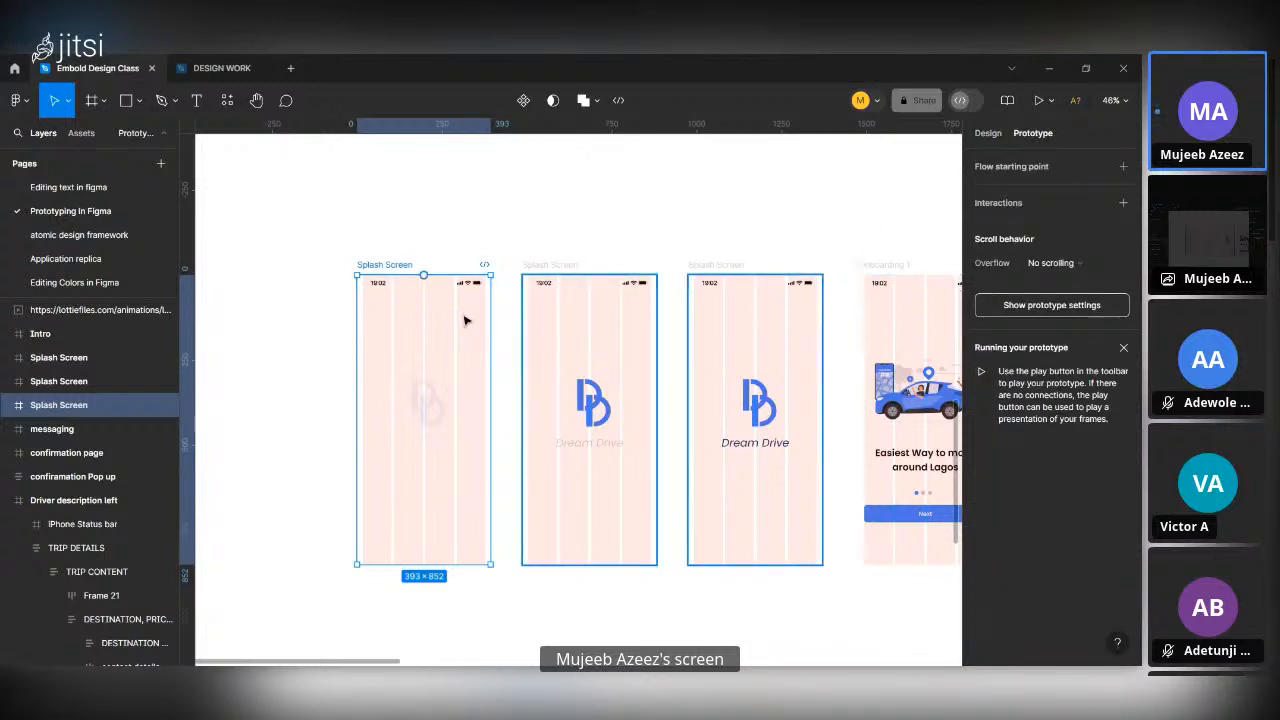
{"action": "left_click", "coordinate": [421, 226]}
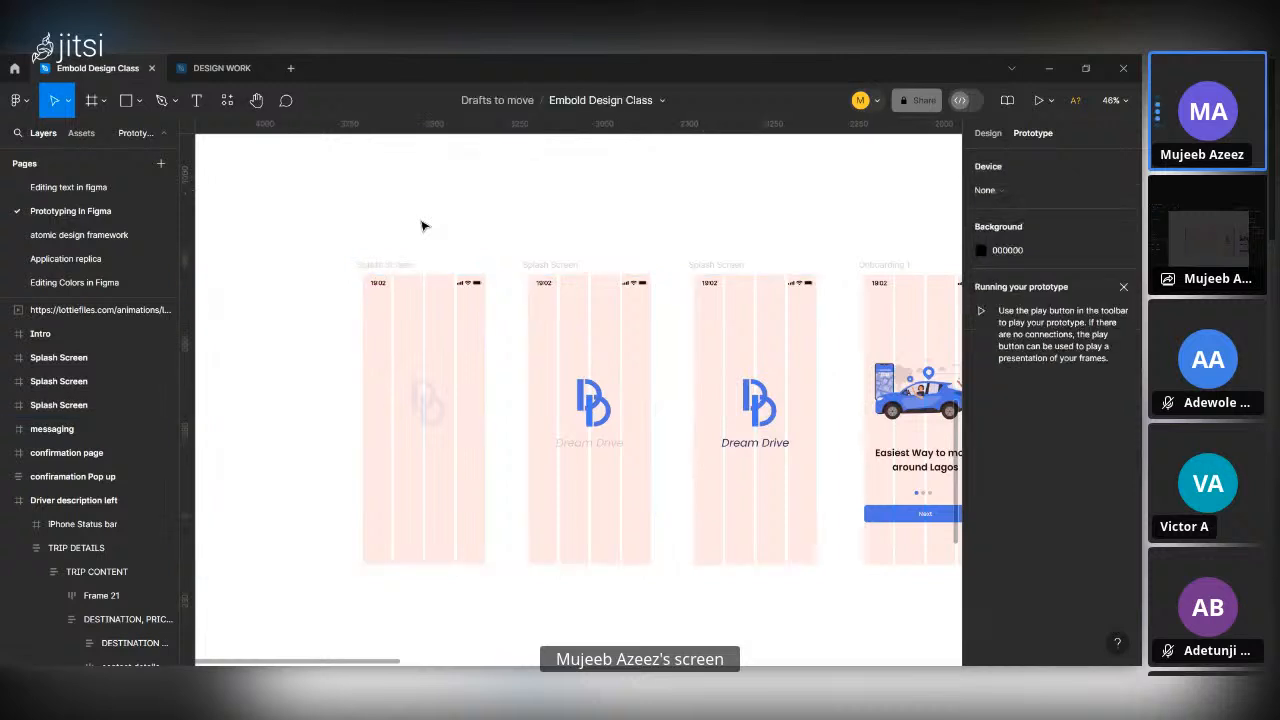
{"action": "left_click", "coordinate": [386, 266]}
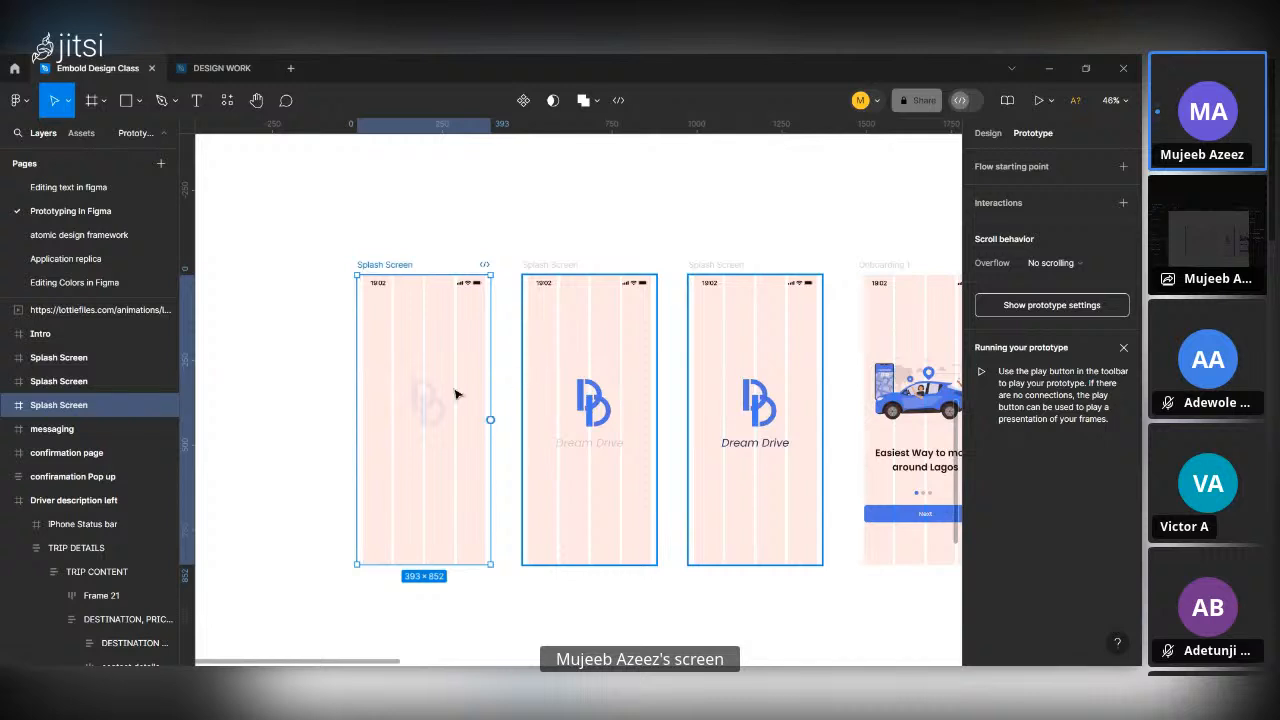
Inspect the matching status bar, logo group and Dream Drive text layers across the three splash screens, and reselect the first Splash Screen frame.
{"action": "left_click", "coordinate": [447, 291]}
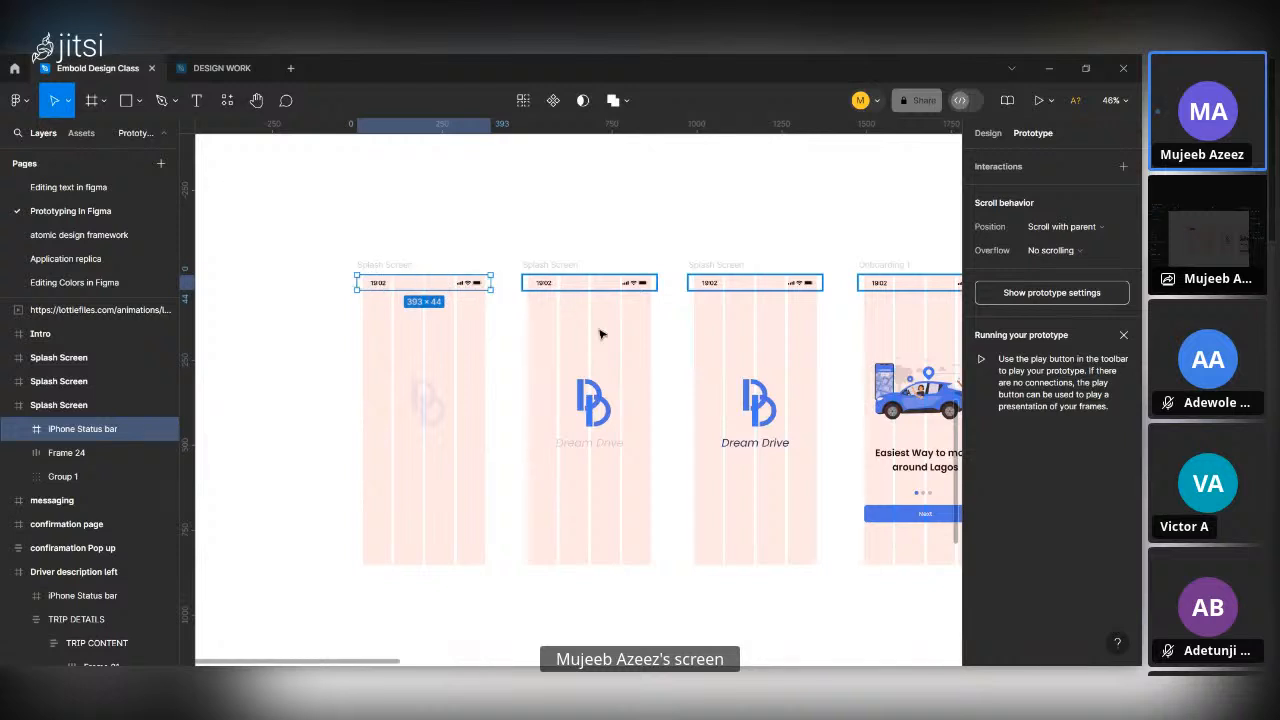
{"action": "left_click", "coordinate": [607, 293]}
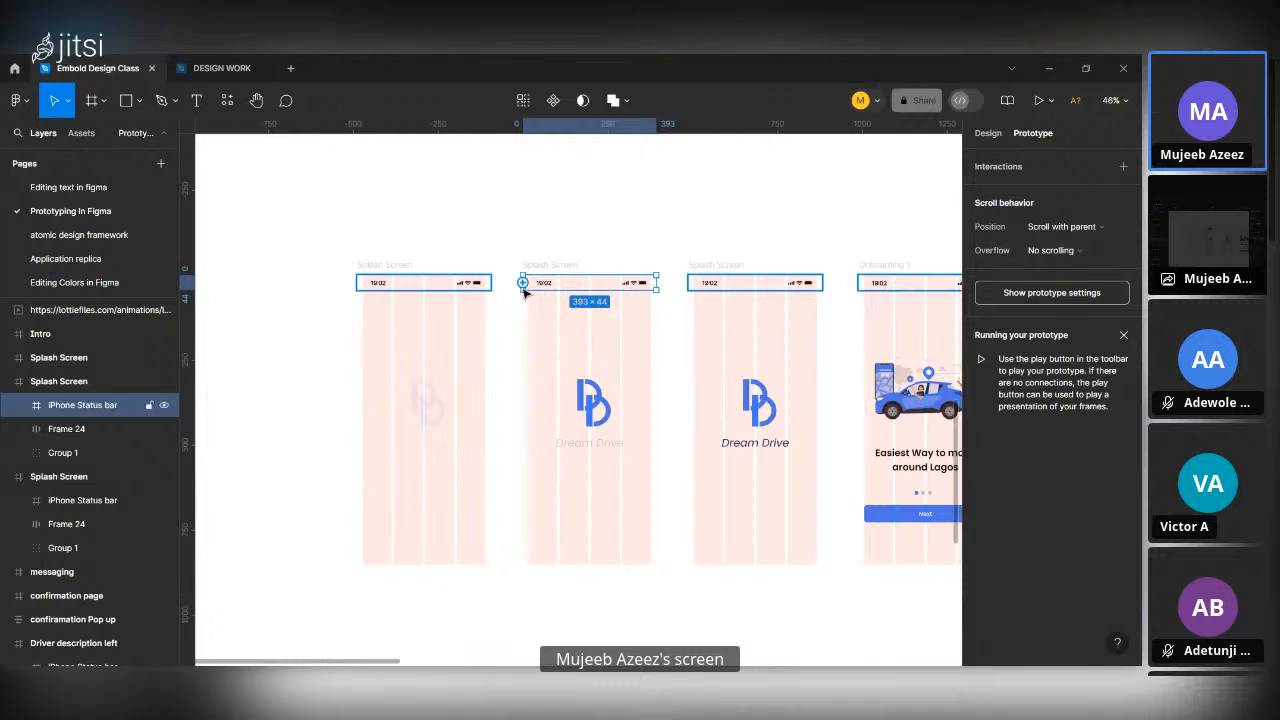
{"action": "left_click", "coordinate": [760, 285]}
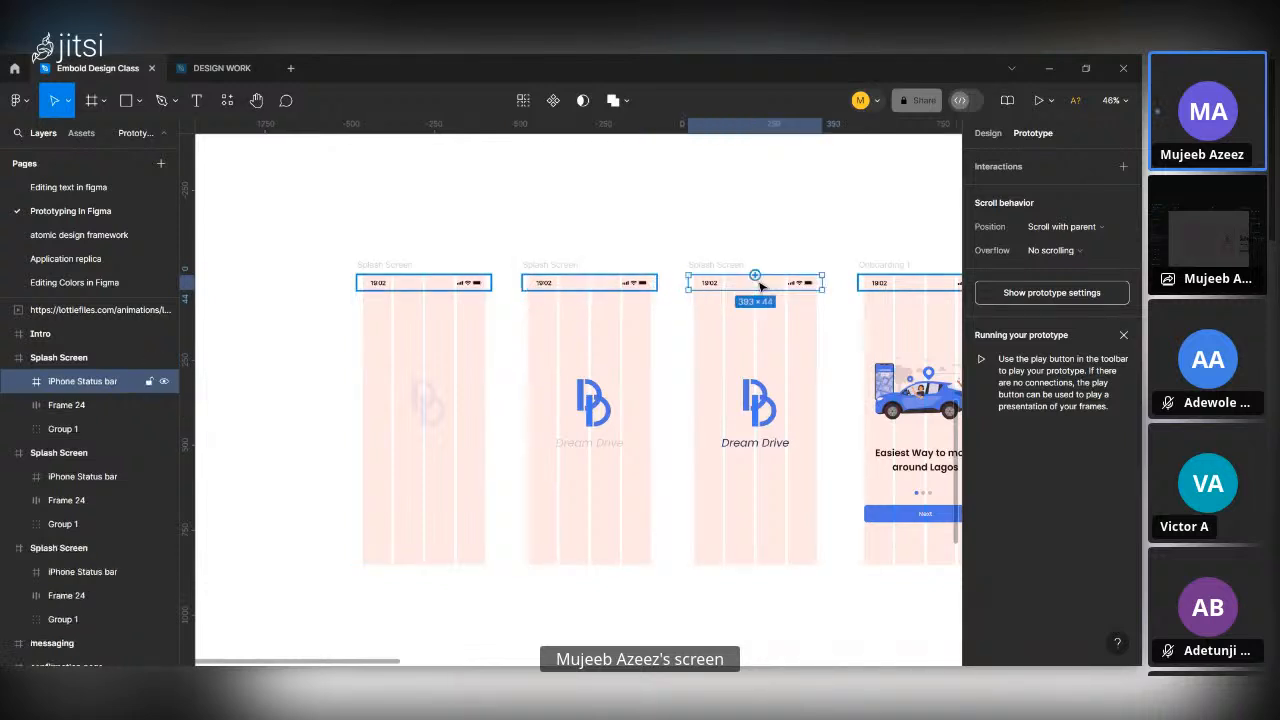
{"action": "left_click", "coordinate": [765, 412]}
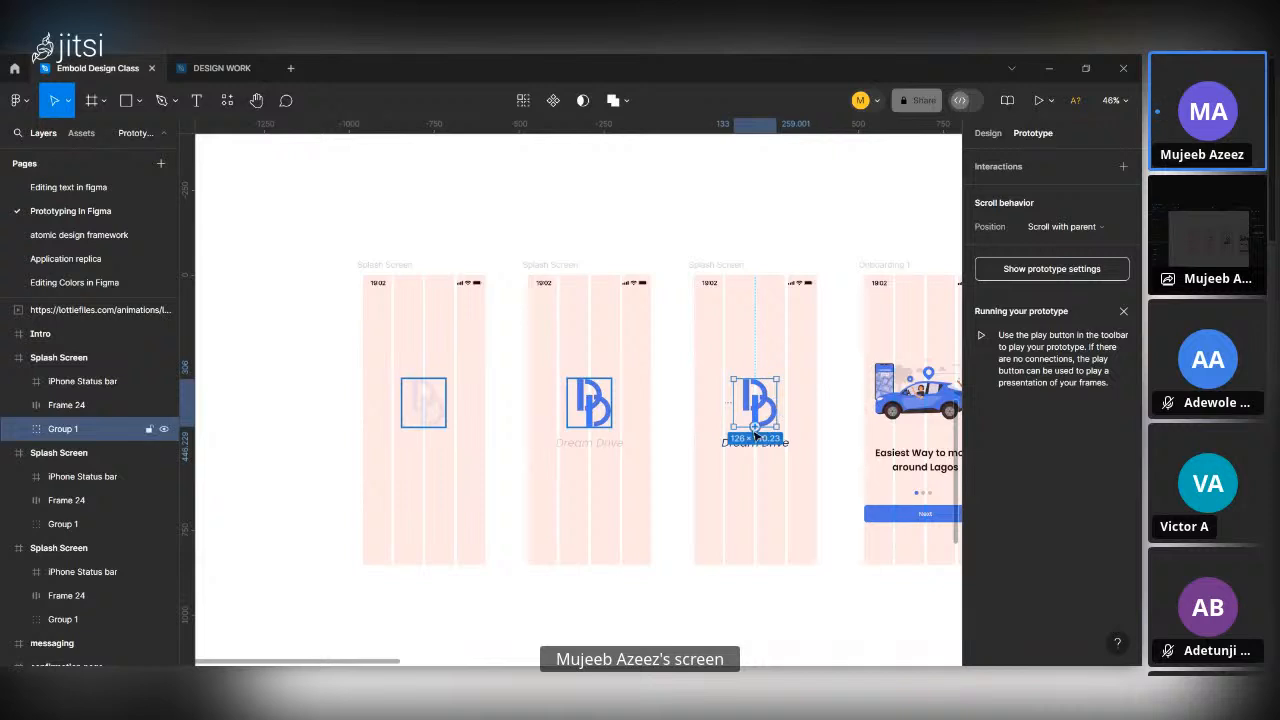
{"action": "left_click", "coordinate": [758, 443]}
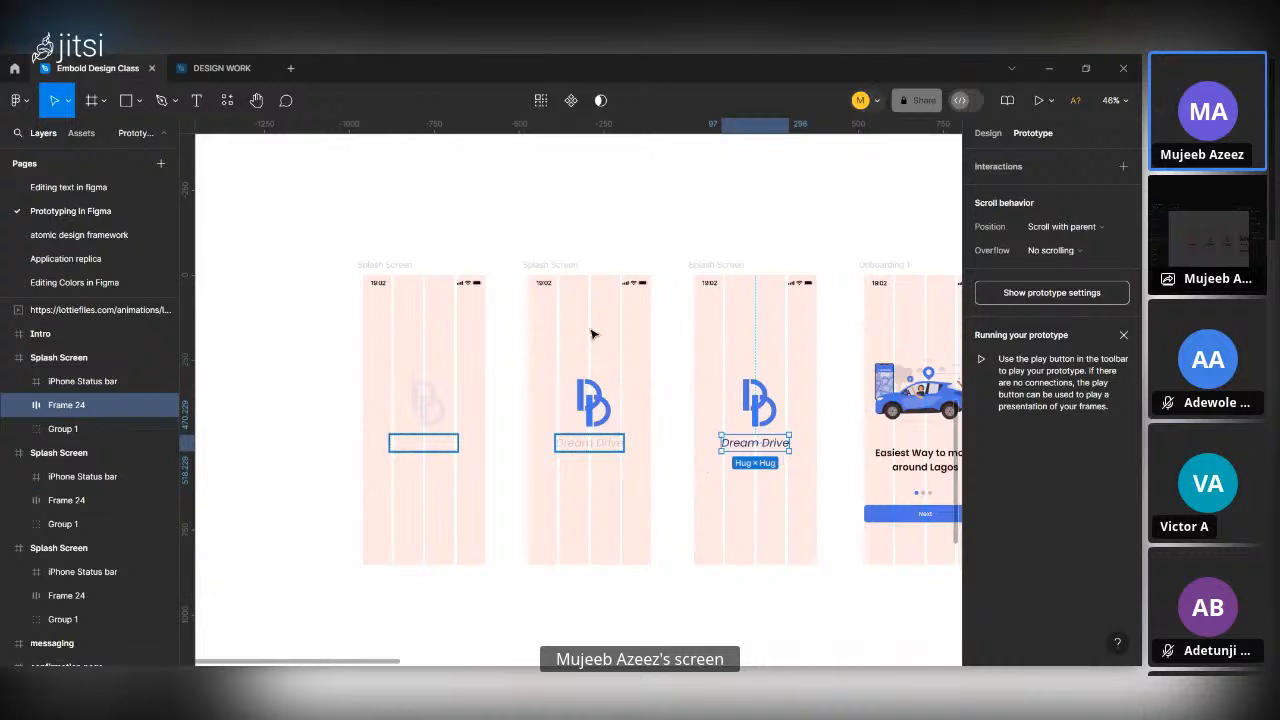
{"action": "left_click", "coordinate": [414, 278]}
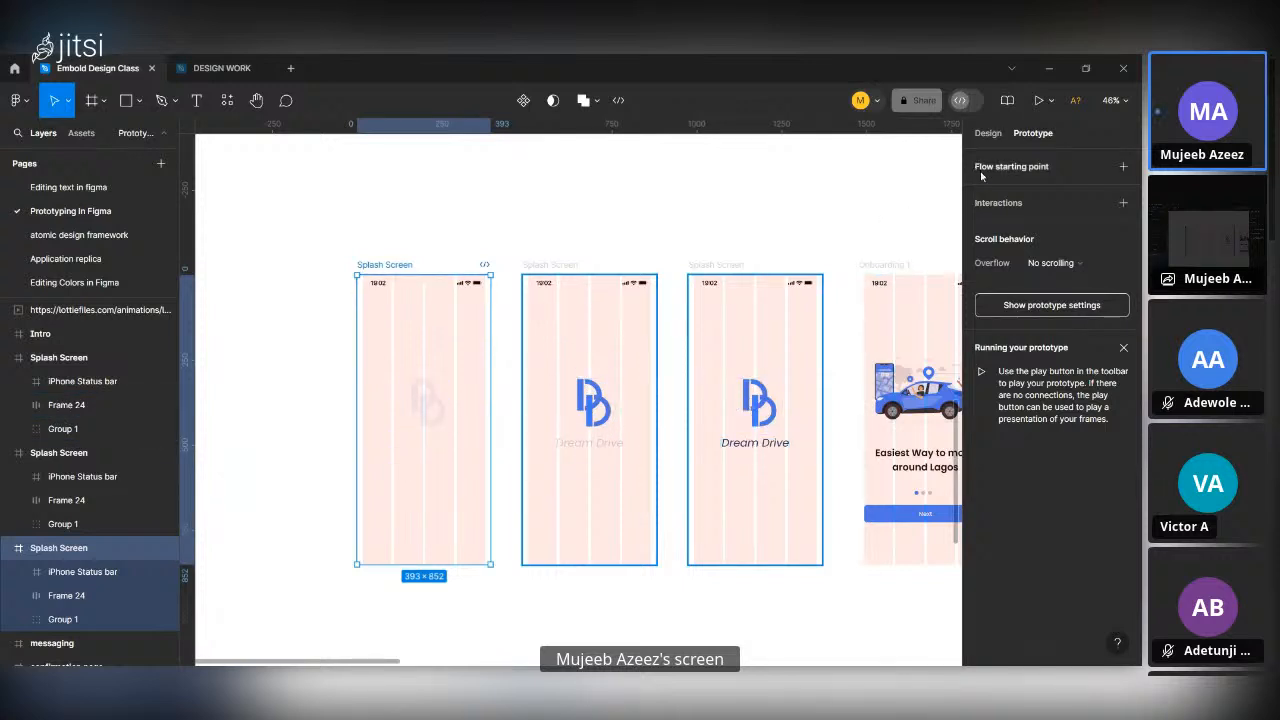
{"action": "mouse_move", "coordinate": [472, 427]}
{"action": "left_click_drag", "start_coordinate": [490, 420], "coordinate": [543, 420]}
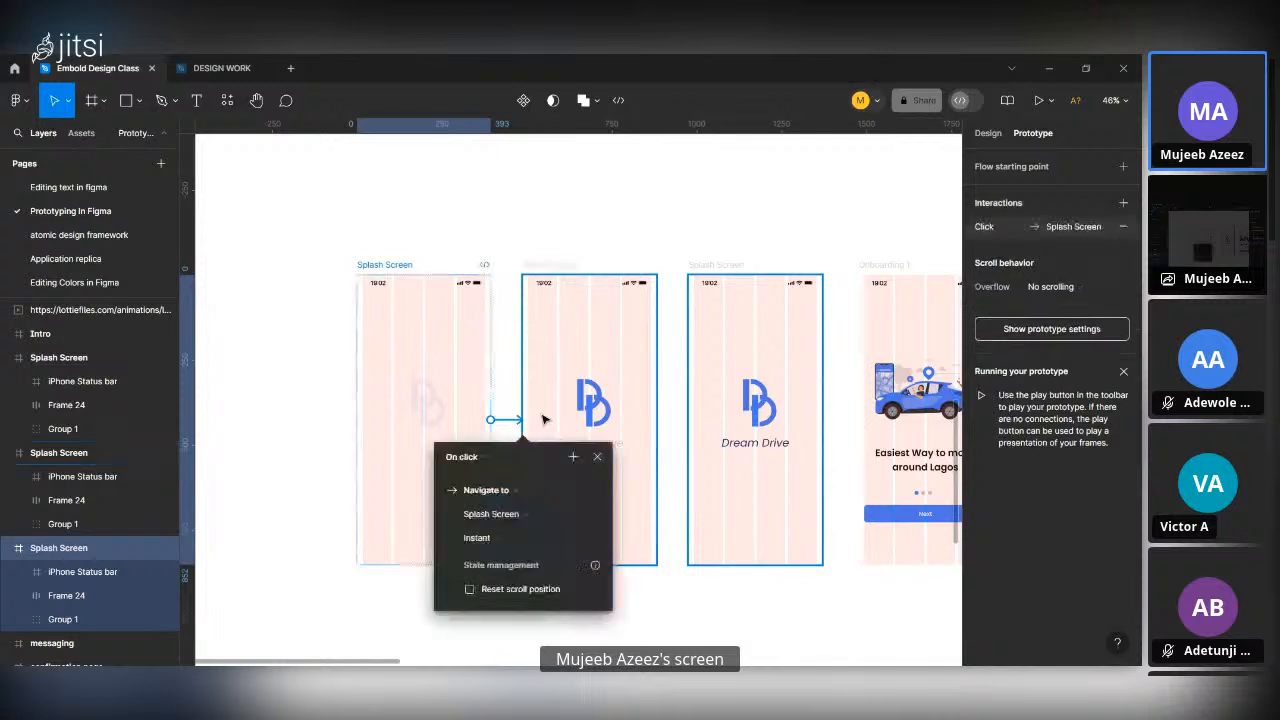
{"action": "left_click", "coordinate": [486, 384]}
{"action": "key", "text": "ctrl+z"}
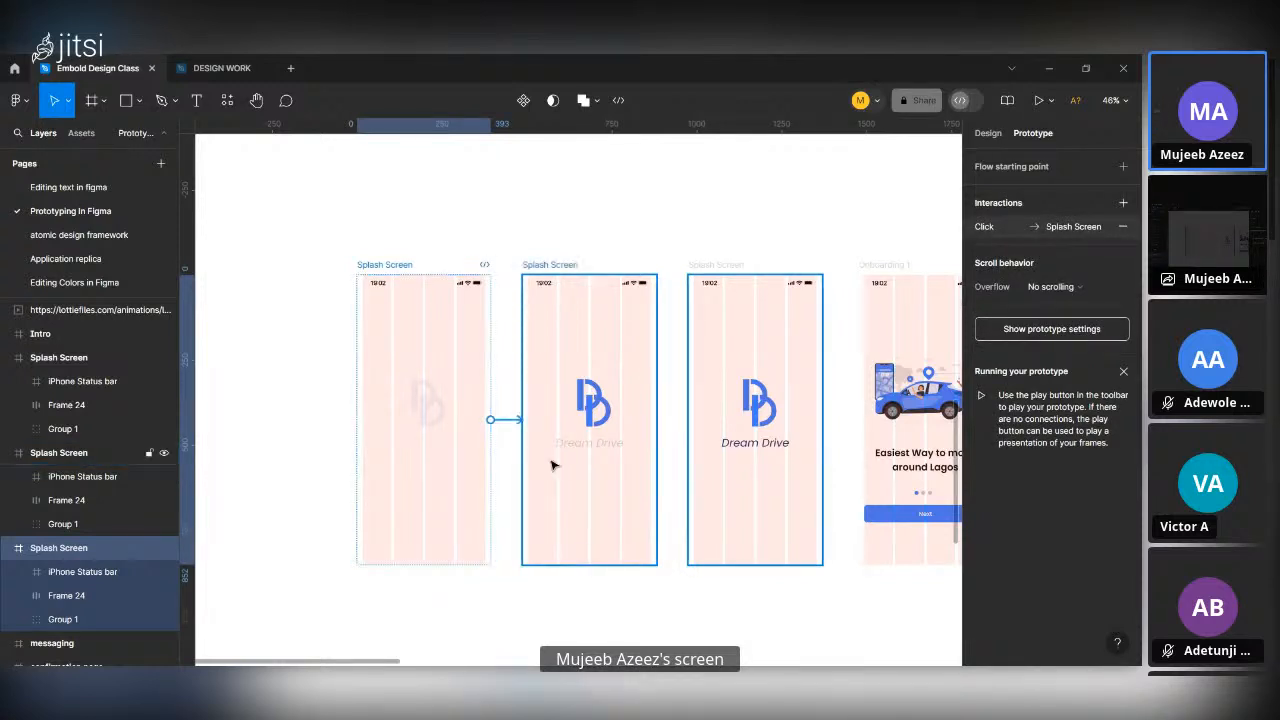
{"action": "key", "text": "ctrl+z"}
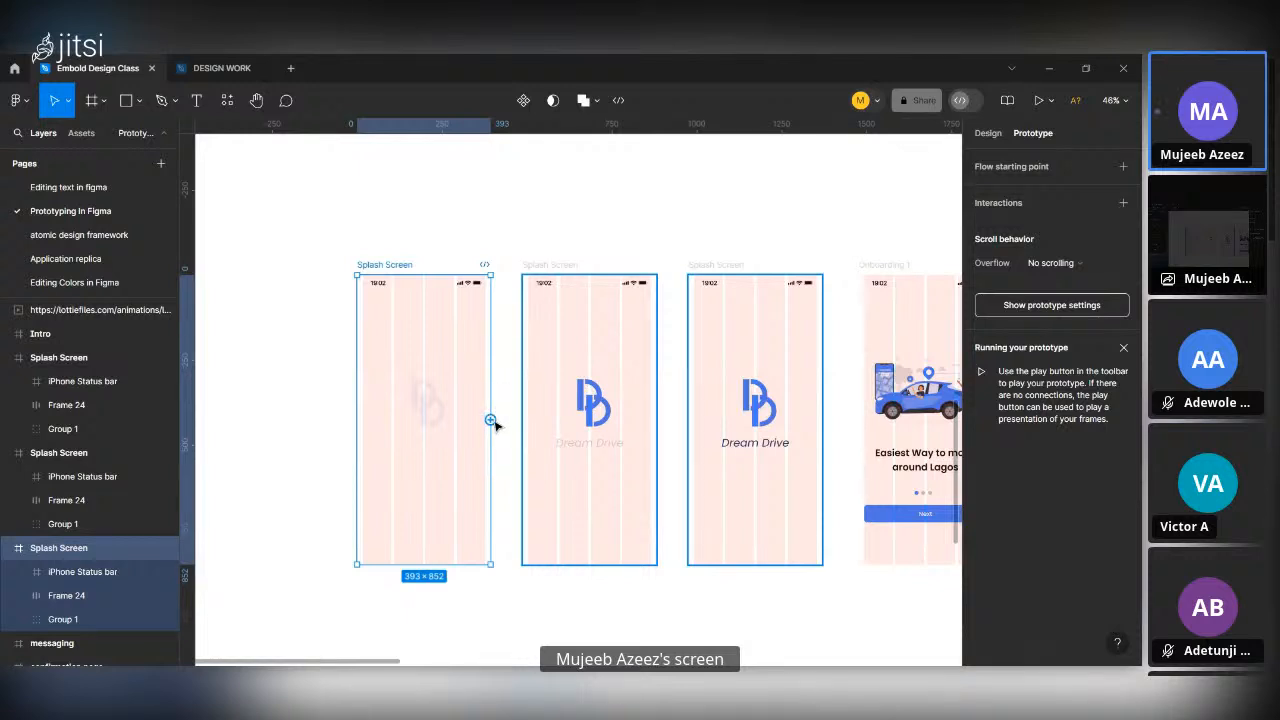
Connect the first Splash Screen to the second one with a Key/Gamepad trigger set to the right arrow key.
{"action": "left_click_drag", "start_coordinate": [490, 420], "coordinate": [604, 456]}
{"action": "scroll", "coordinate": [518, 466], "scroll_direction": "down", "scroll_amount": 3}
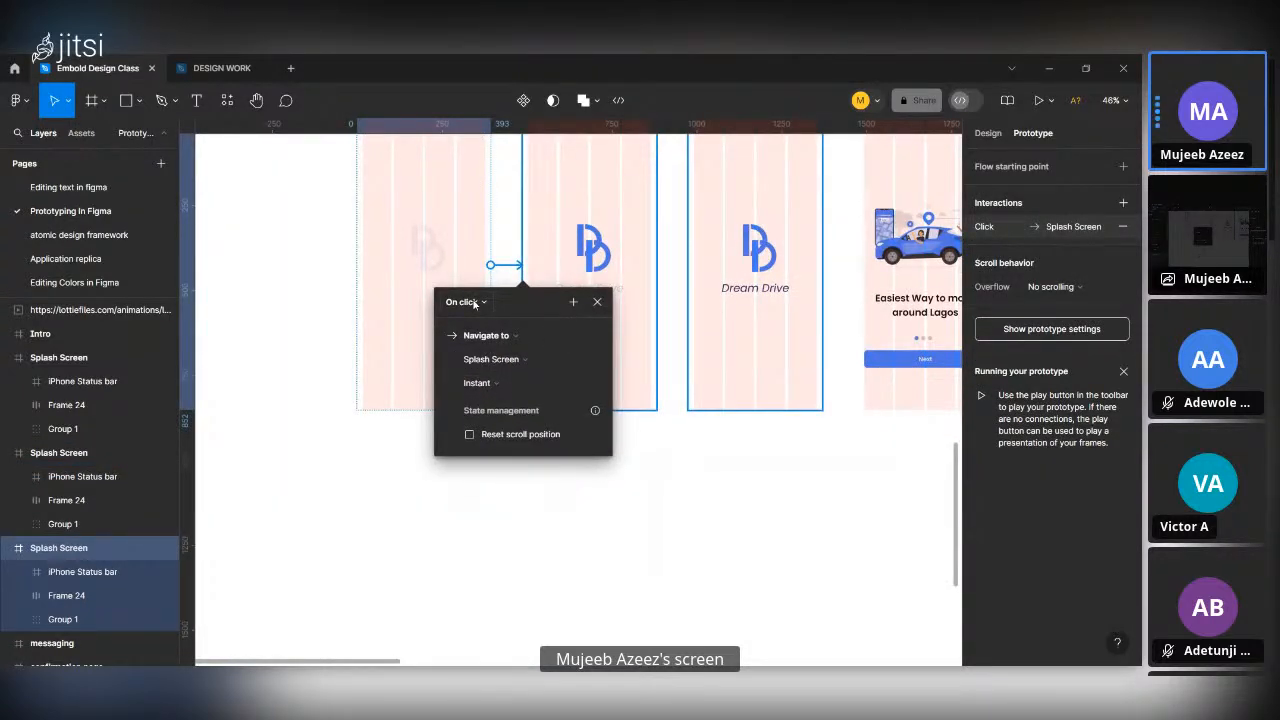
{"action": "left_click", "coordinate": [463, 302]}
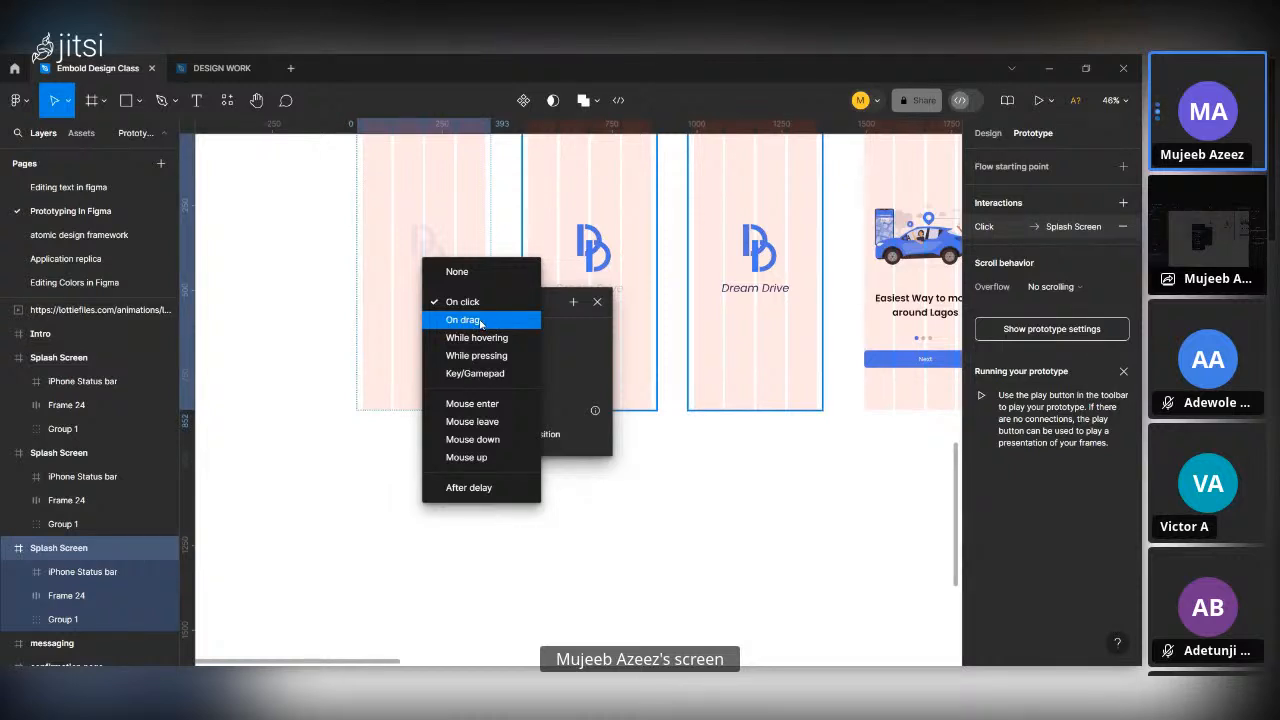
{"action": "left_click", "coordinate": [498, 375]}
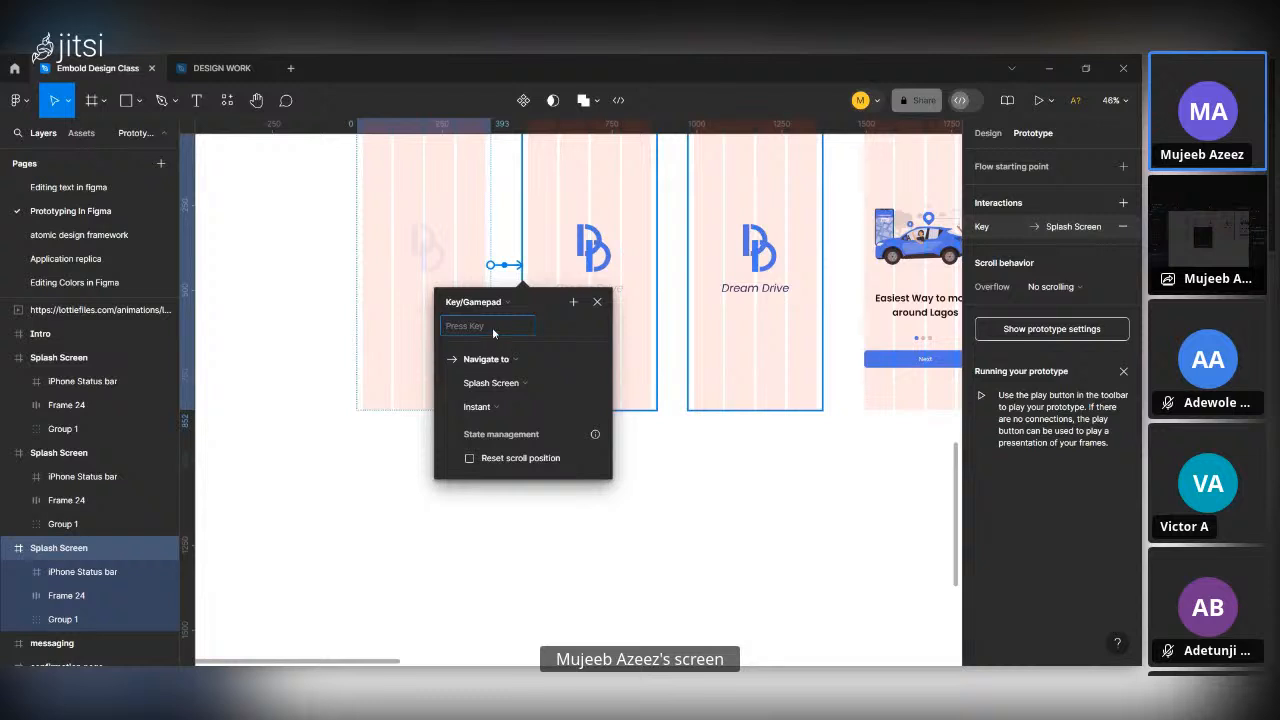
{"action": "key", "text": "Right"}
{"action": "left_click", "coordinate": [503, 333]}
Change the interaction's trigger to After delay and set the delay to 400 ms.
{"action": "left_click", "coordinate": [502, 302]}
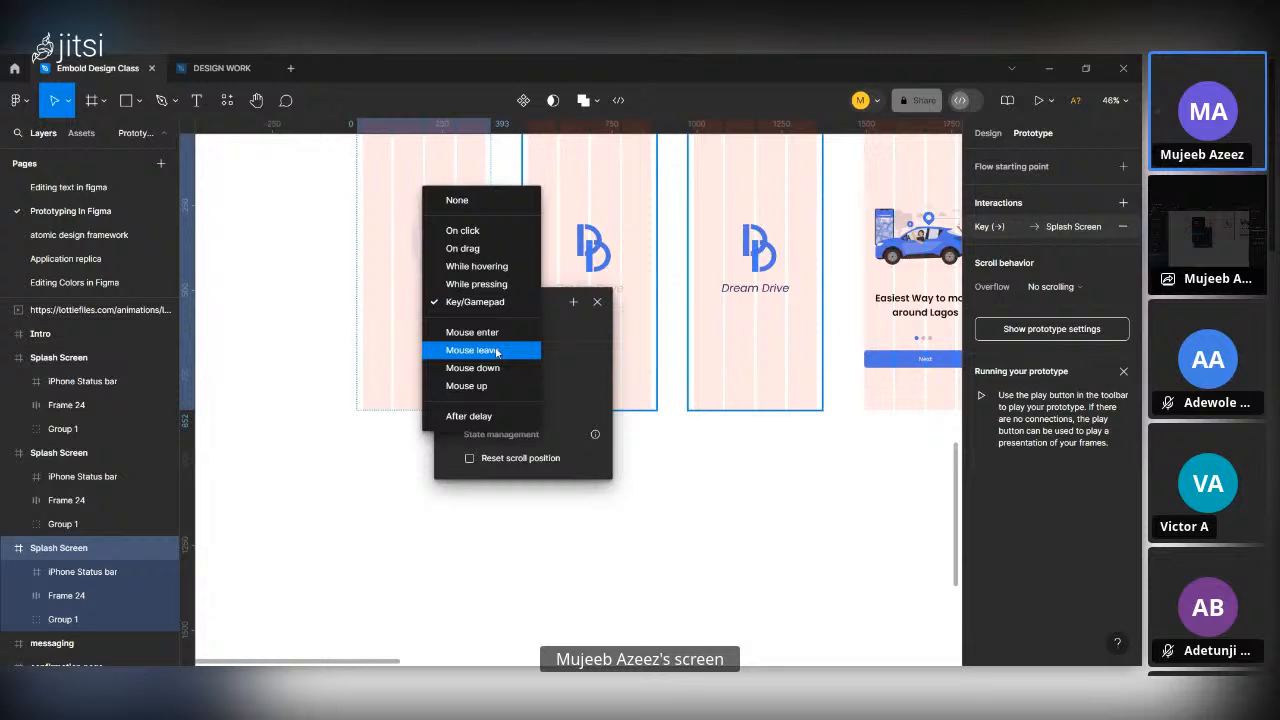
{"action": "left_click", "coordinate": [492, 416]}
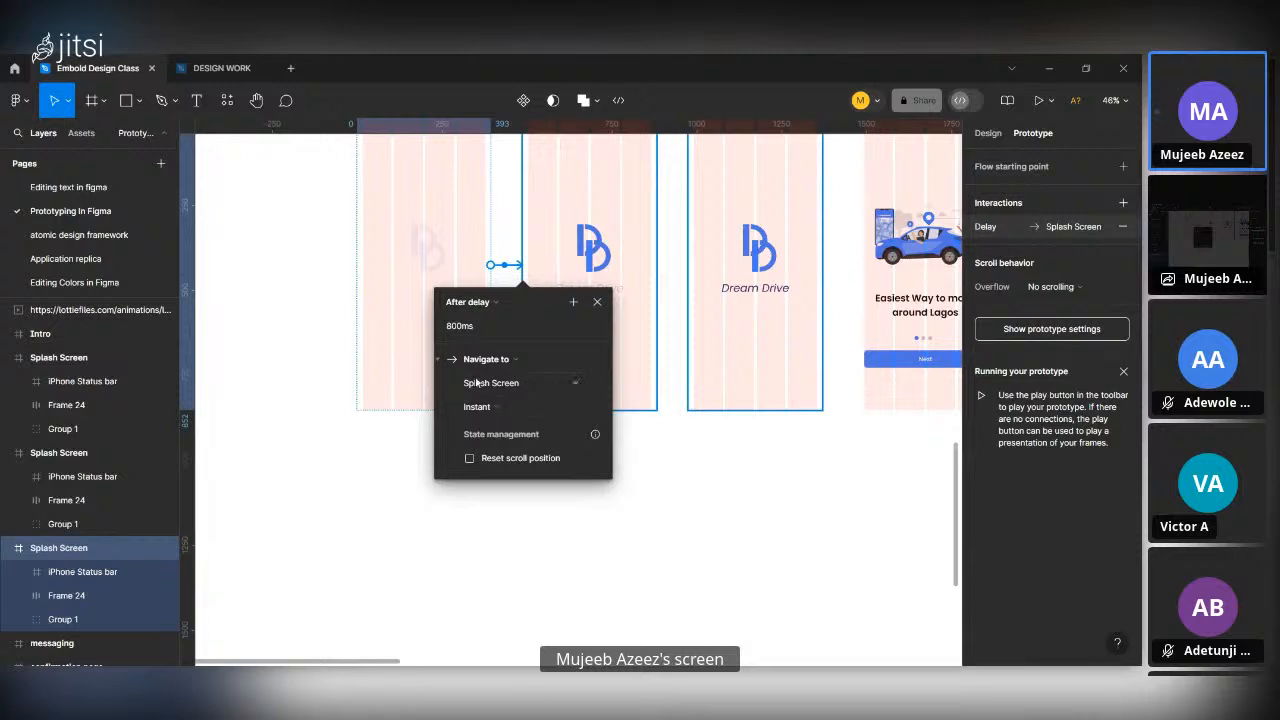
{"action": "scroll", "coordinate": [492, 428], "scroll_direction": "up", "scroll_amount": 3}
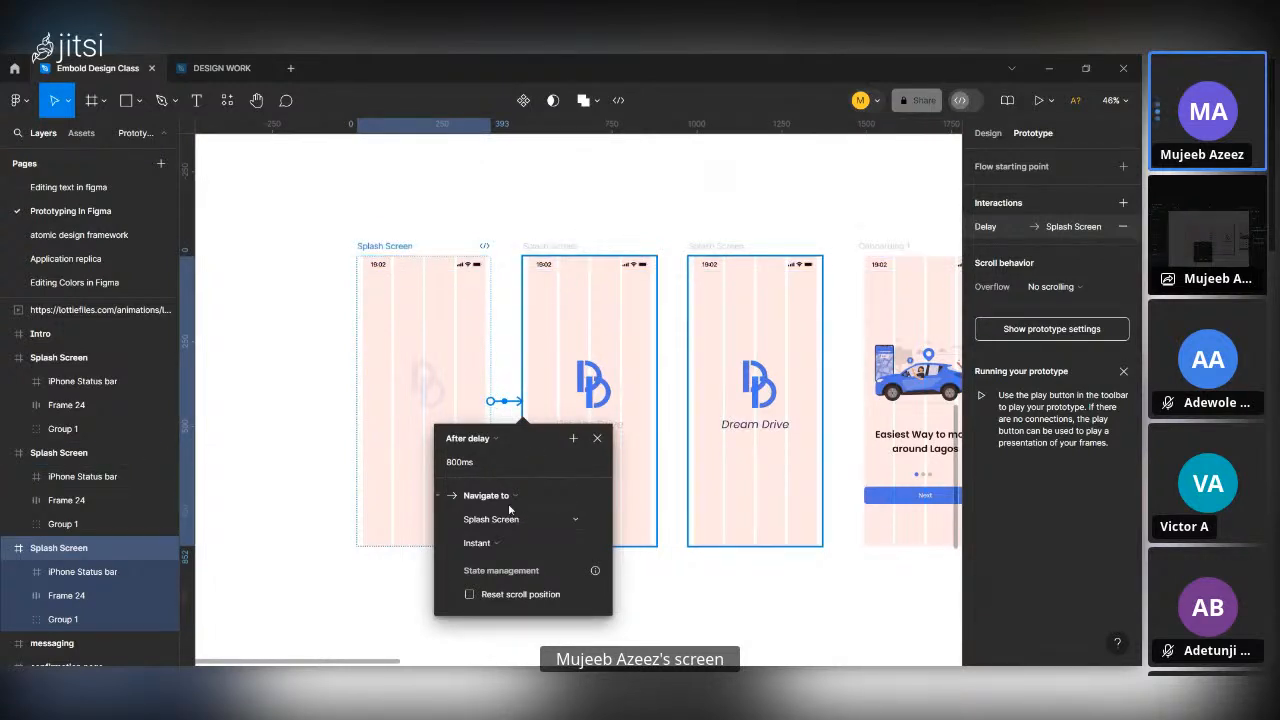
{"action": "left_click", "coordinate": [467, 466]}
{"action": "type", "text": "400"}
{"action": "key", "text": "BackSpace"}
{"action": "key", "text": "BackSpace"}
{"action": "key", "text": "BackSpace"}
{"action": "key", "text": "BackSpace"}
{"action": "key", "text": "BackSpace"}
{"action": "key", "text": "BackSpace"}
{"action": "key", "text": "BackSpace"}
{"action": "key", "text": "BackSpace"}
{"action": "type", "text": "400"}
{"action": "key", "text": "Return"}
Look through the available action types and destination frames for the delay interaction between the first two splash screens.
{"action": "left_click", "coordinate": [550, 505]}
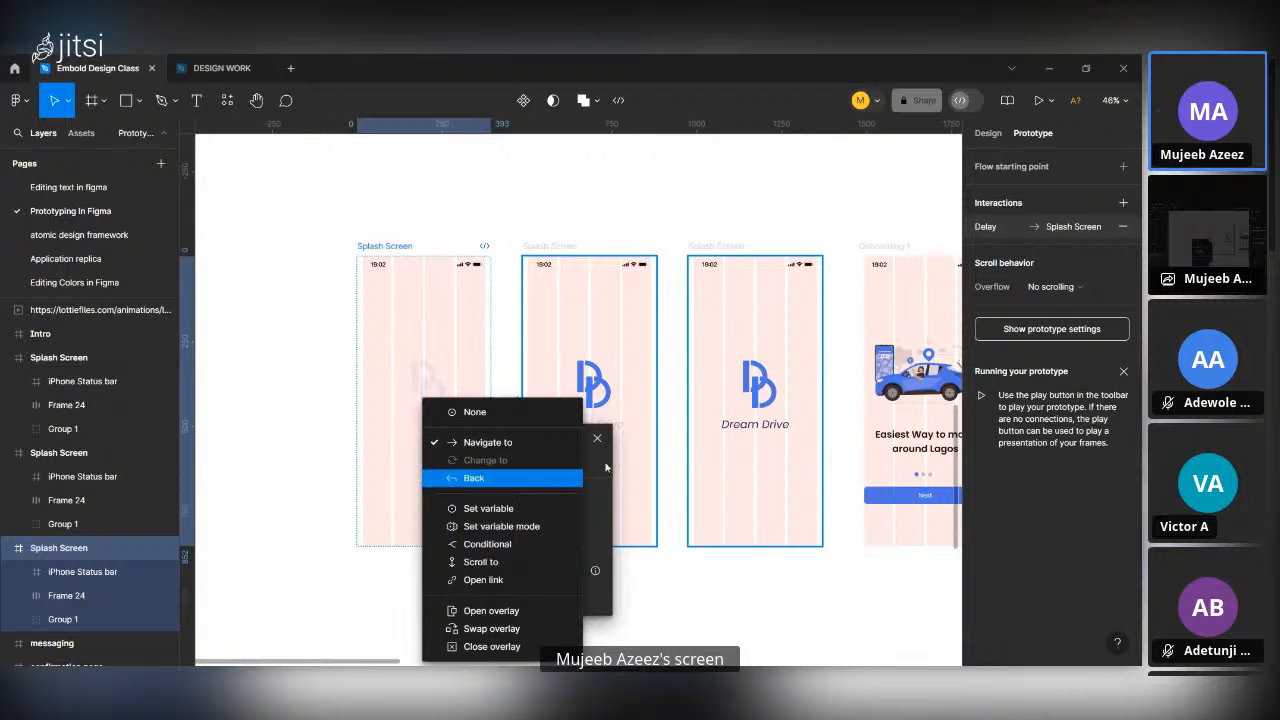
{"action": "left_click", "coordinate": [680, 561]}
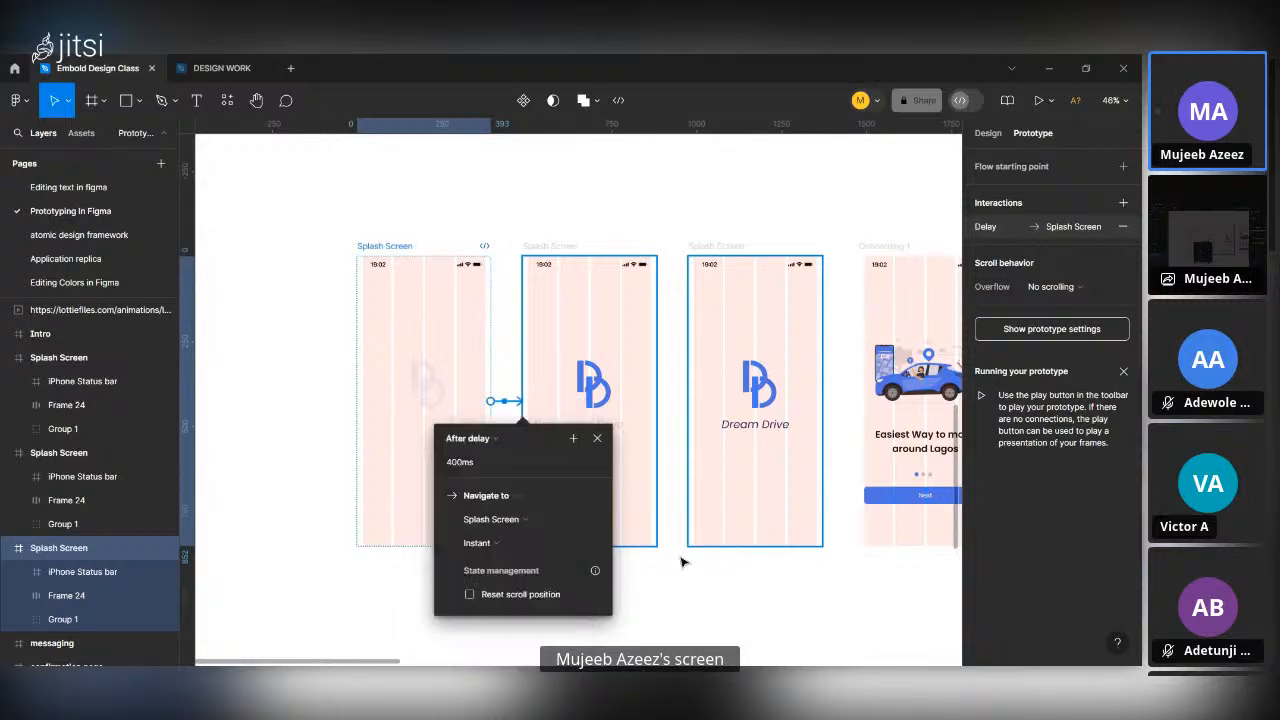
{"action": "left_click", "coordinate": [597, 439]}
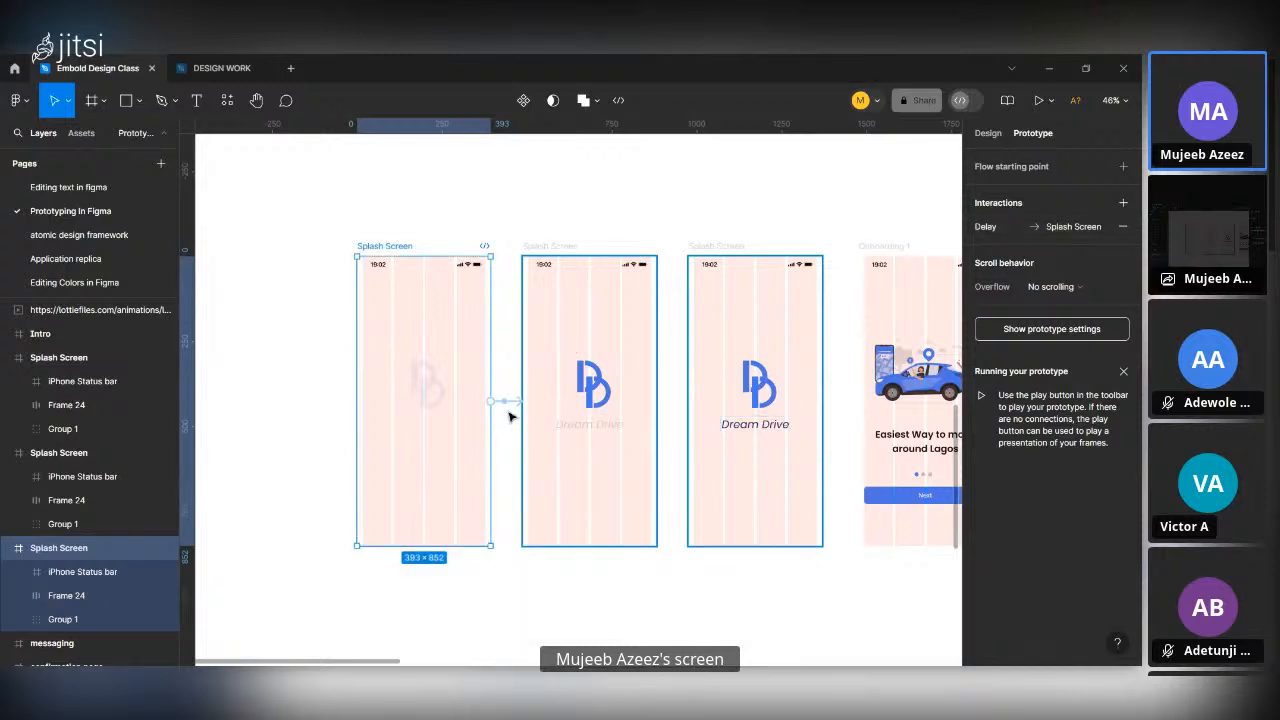
{"action": "left_click", "coordinate": [513, 401]}
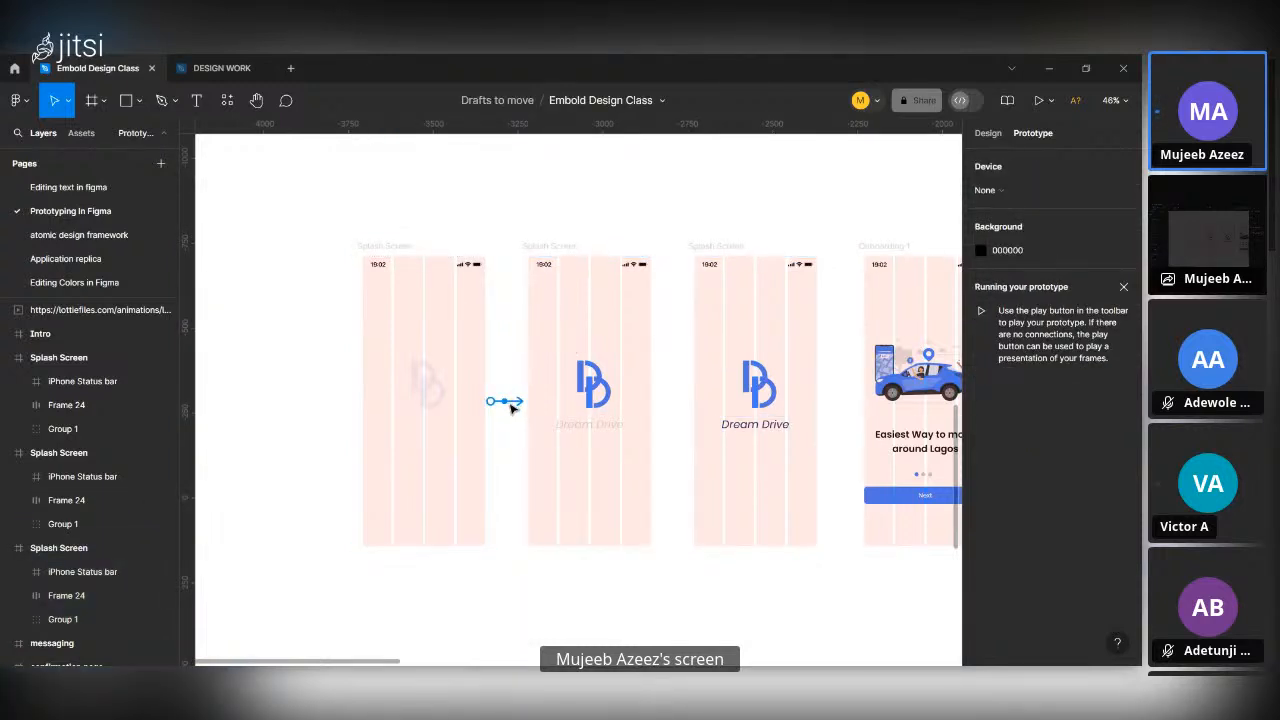
{"action": "left_click", "coordinate": [509, 402]}
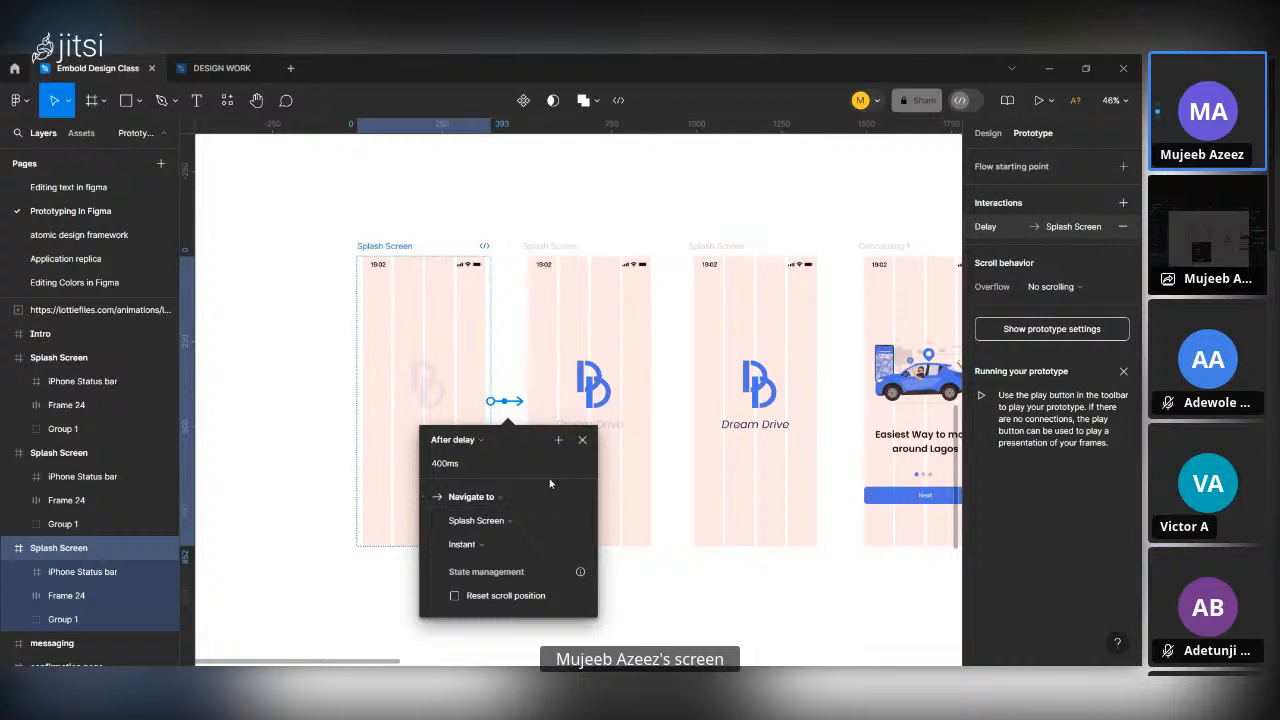
{"action": "left_click", "coordinate": [483, 521]}
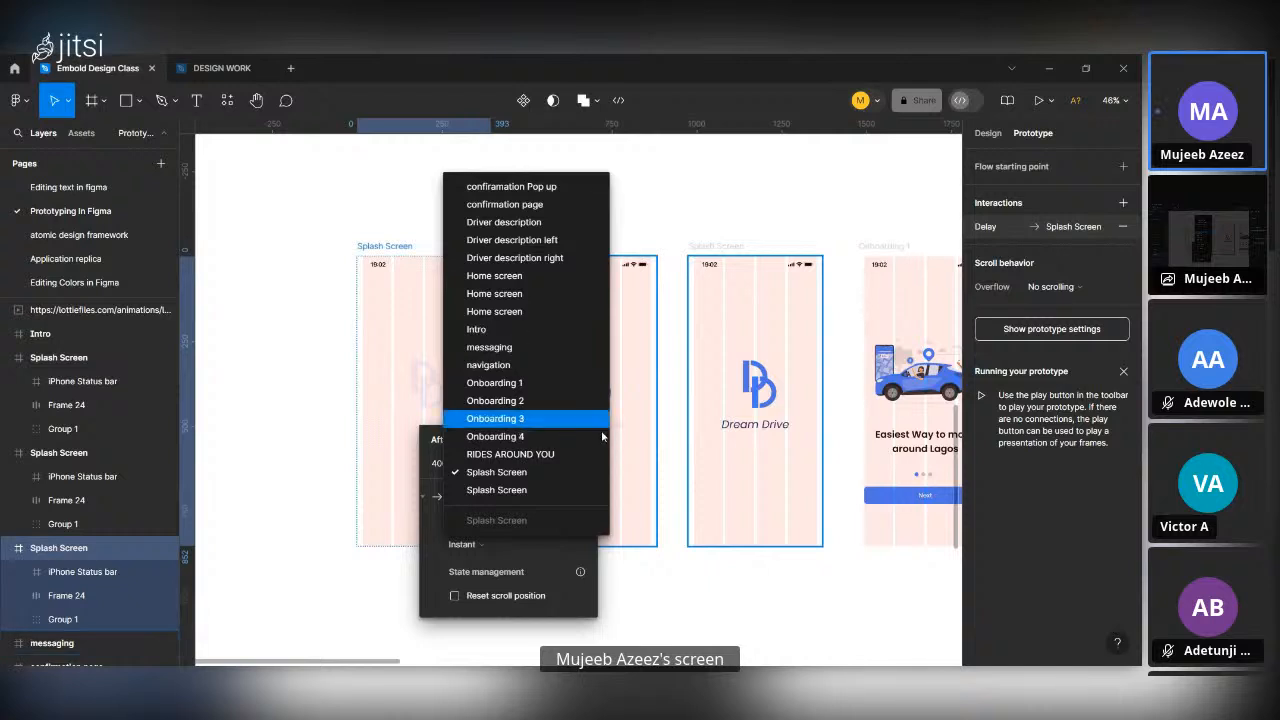
{"action": "left_click", "coordinate": [686, 586]}
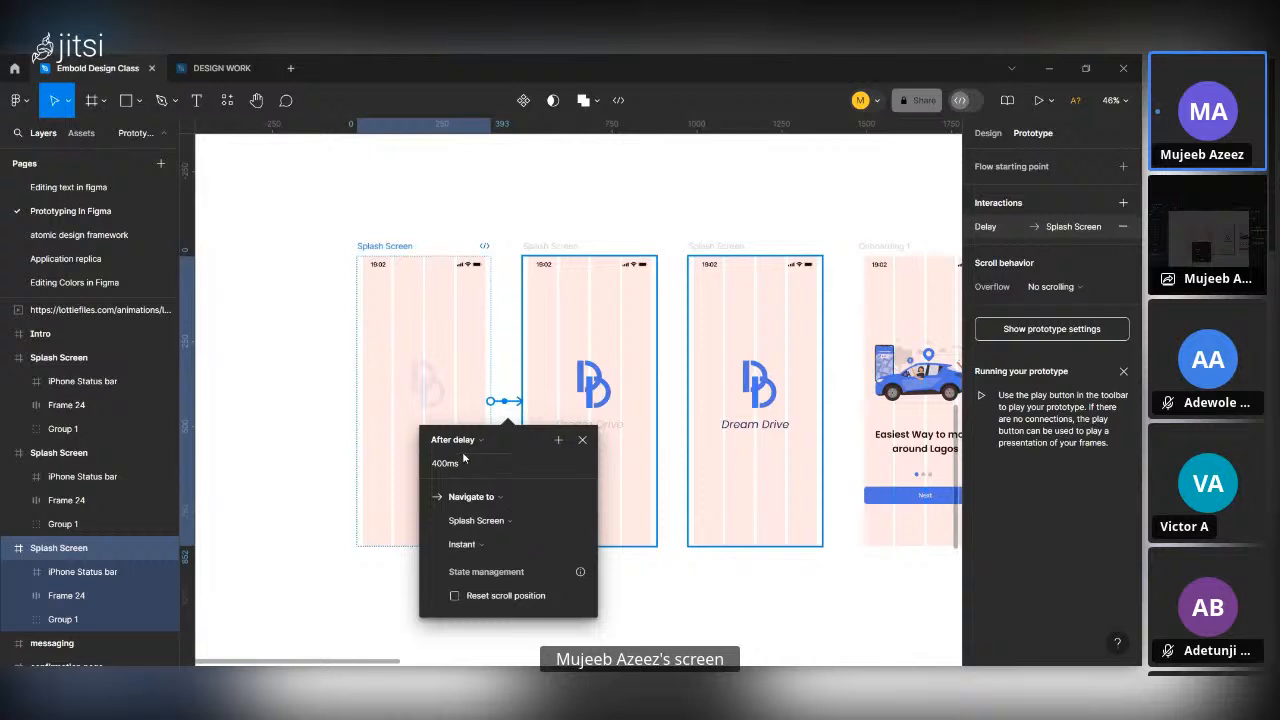
Set the interaction's transition to Smart animate with a Custom bezier easing.
{"action": "left_click", "coordinate": [493, 550]}
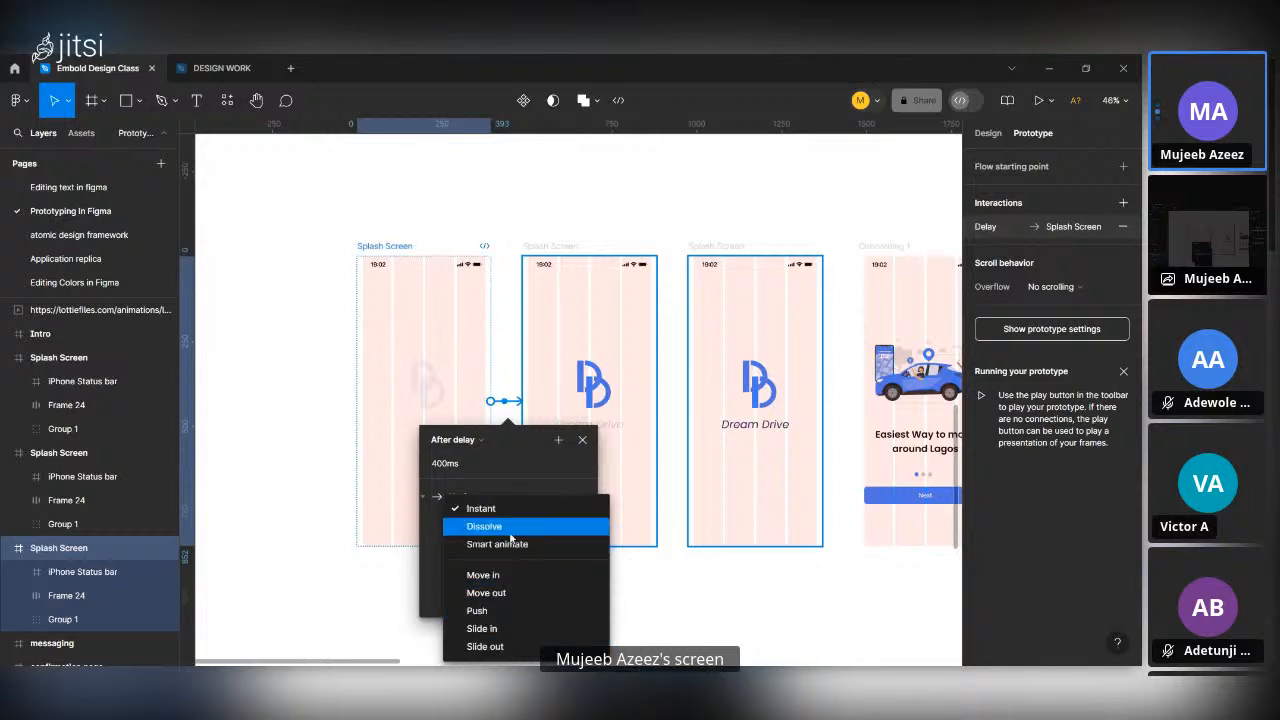
{"action": "left_click", "coordinate": [513, 545]}
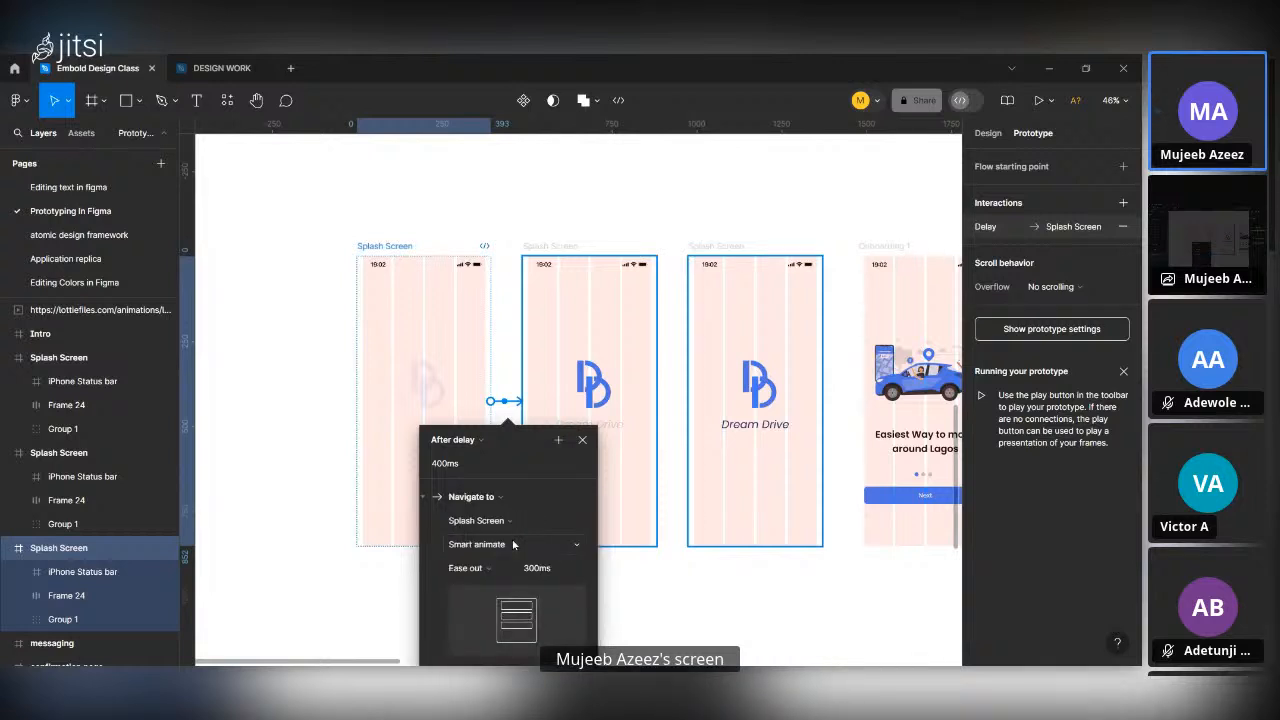
{"action": "left_click", "coordinate": [468, 568]}
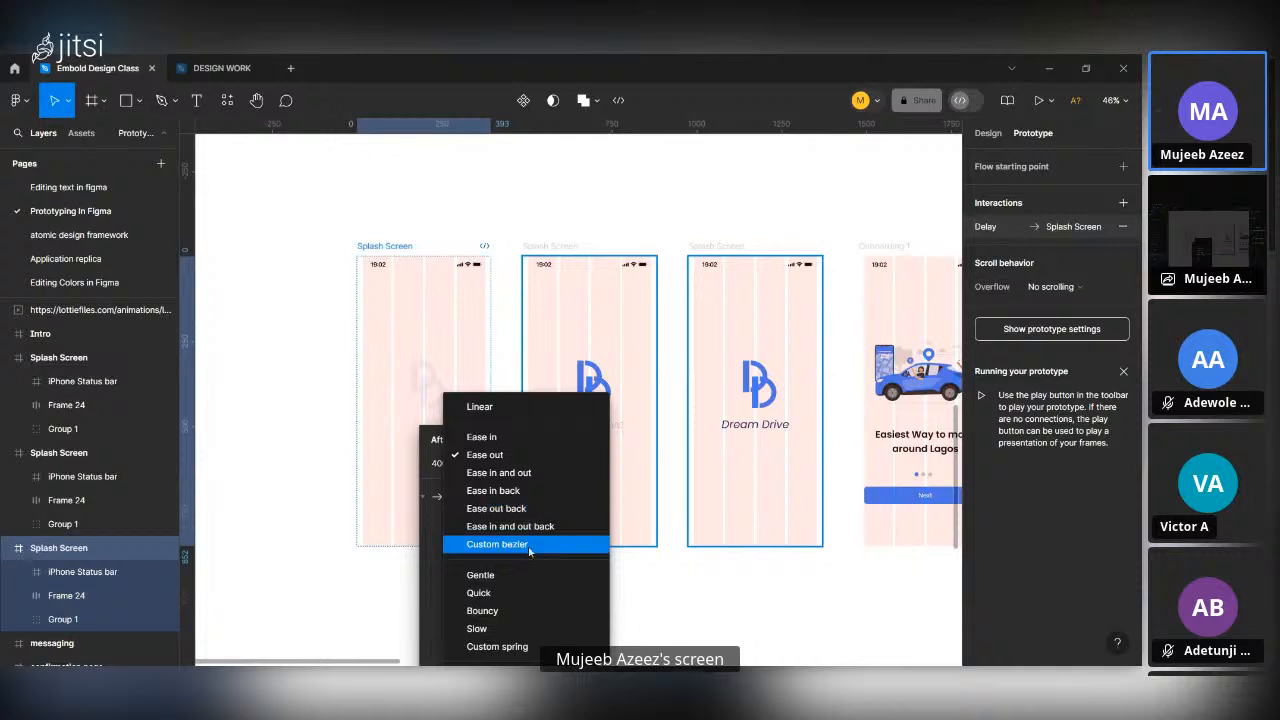
{"action": "left_click", "coordinate": [531, 545]}
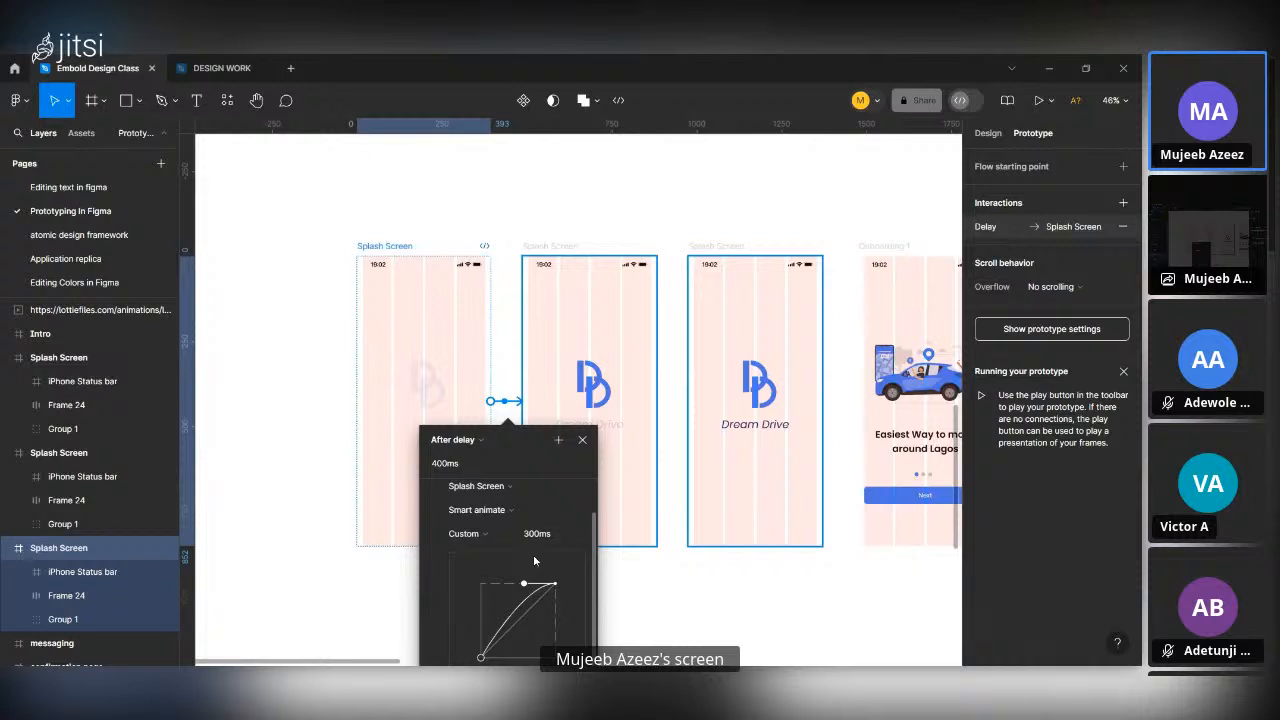
{"action": "scroll", "coordinate": [642, 549], "scroll_direction": "down", "scroll_amount": 3}
{"action": "scroll", "coordinate": [642, 549], "scroll_direction": "down", "scroll_amount": 2}
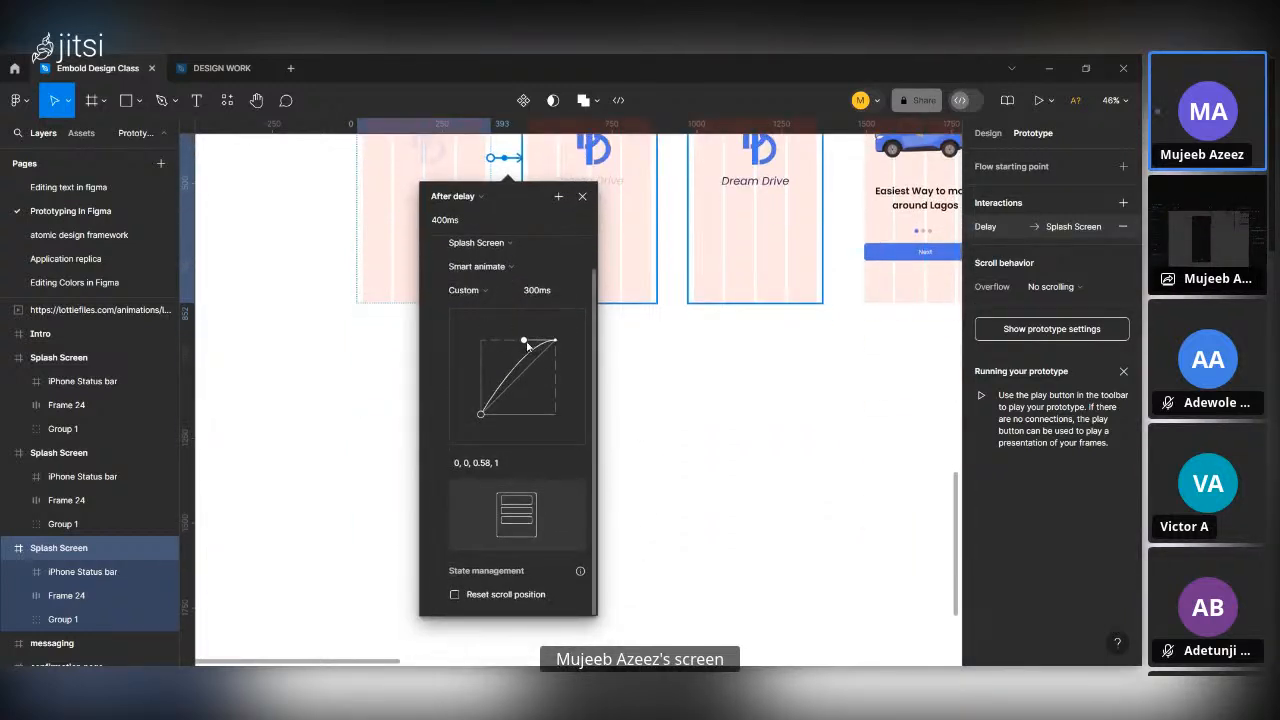
Shape the custom bezier into an S-curve with the values 1, -0.01, 0.01, 0.97.
{"action": "left_click_drag", "start_coordinate": [527, 343], "coordinate": [483, 342]}
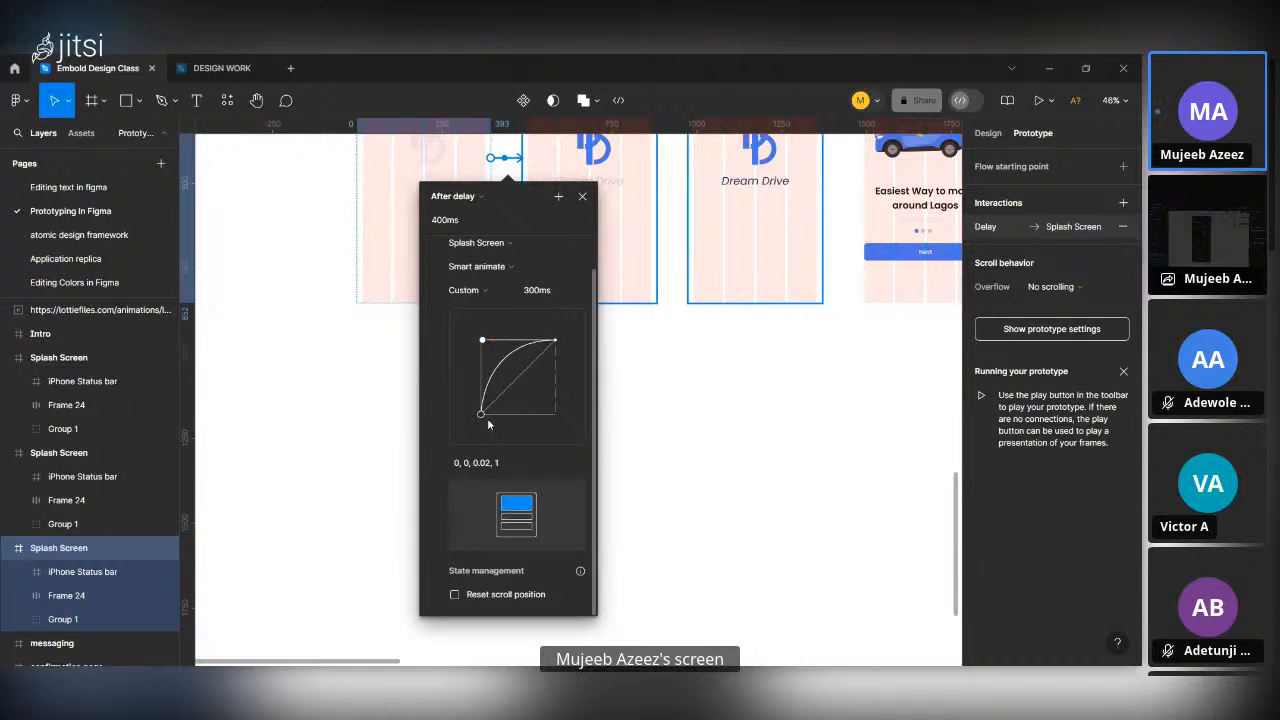
{"action": "key", "text": "ctrl+z"}
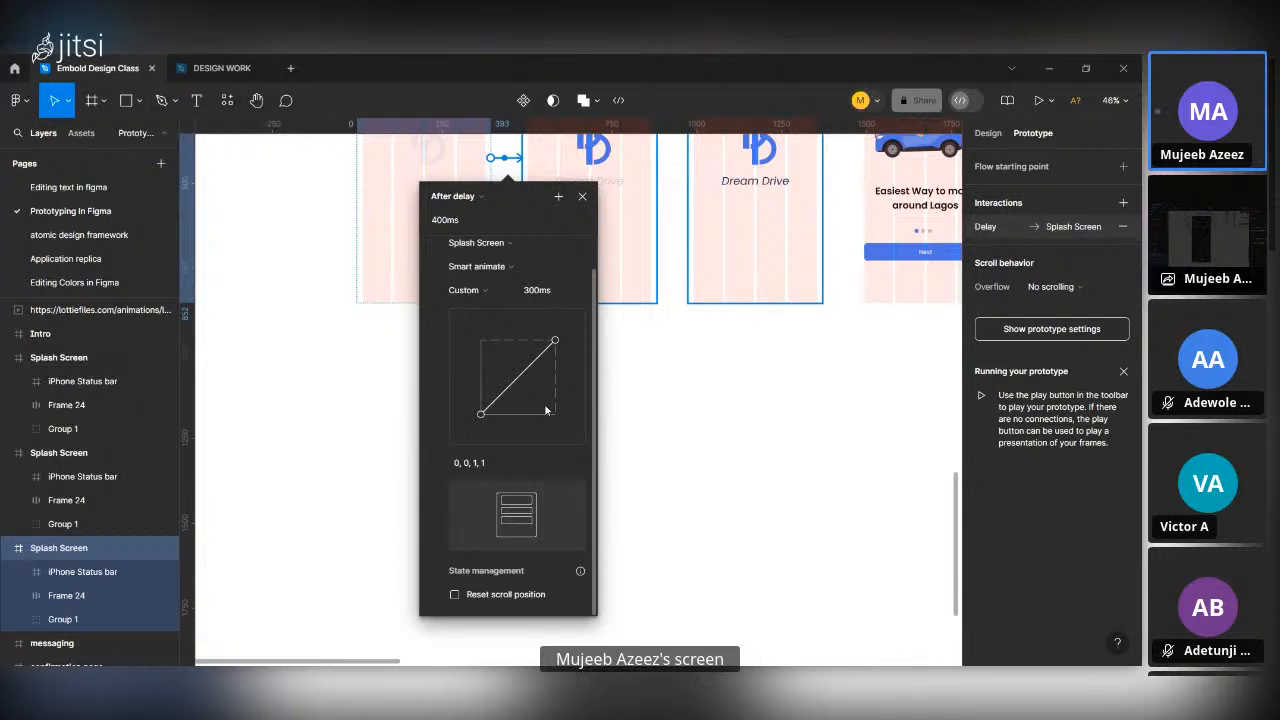
{"action": "left_click_drag", "start_coordinate": [557, 346], "coordinate": [484, 339]}
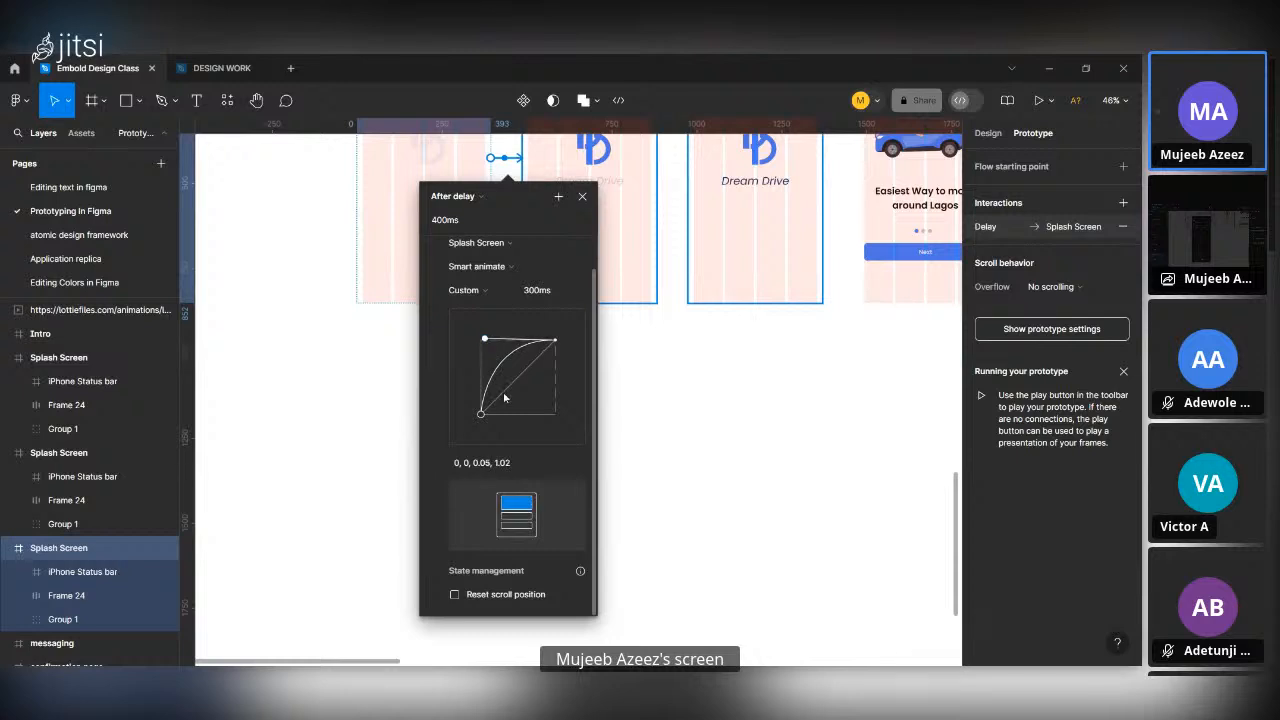
{"action": "left_click_drag", "start_coordinate": [482, 416], "coordinate": [557, 415]}
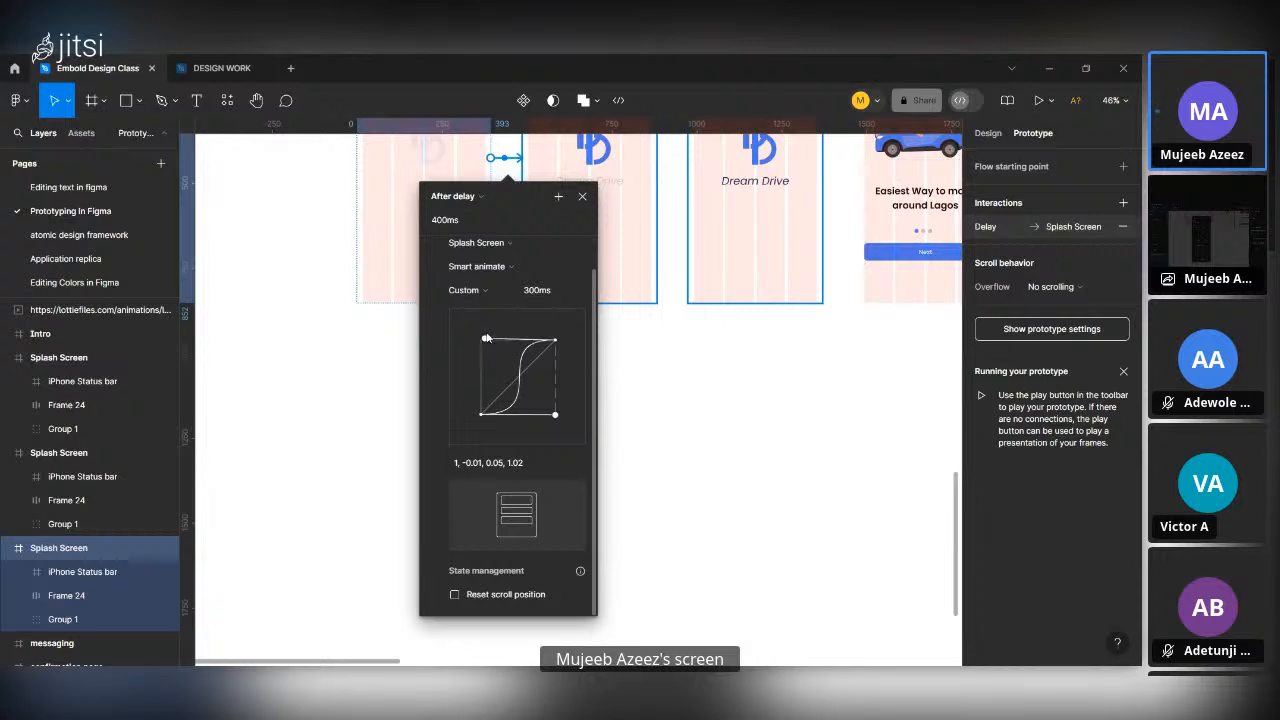
{"action": "mouse_move", "coordinate": [486, 338]}
{"action": "left_mouse_down"}
{"action": "mouse_move", "coordinate": [547, 356]}
{"action": "mouse_move", "coordinate": [594, 392]}
{"action": "mouse_move", "coordinate": [612, 432]}
{"action": "mouse_move", "coordinate": [545, 342]}
{"action": "mouse_move", "coordinate": [481, 342]}
{"action": "left_mouse_up"}
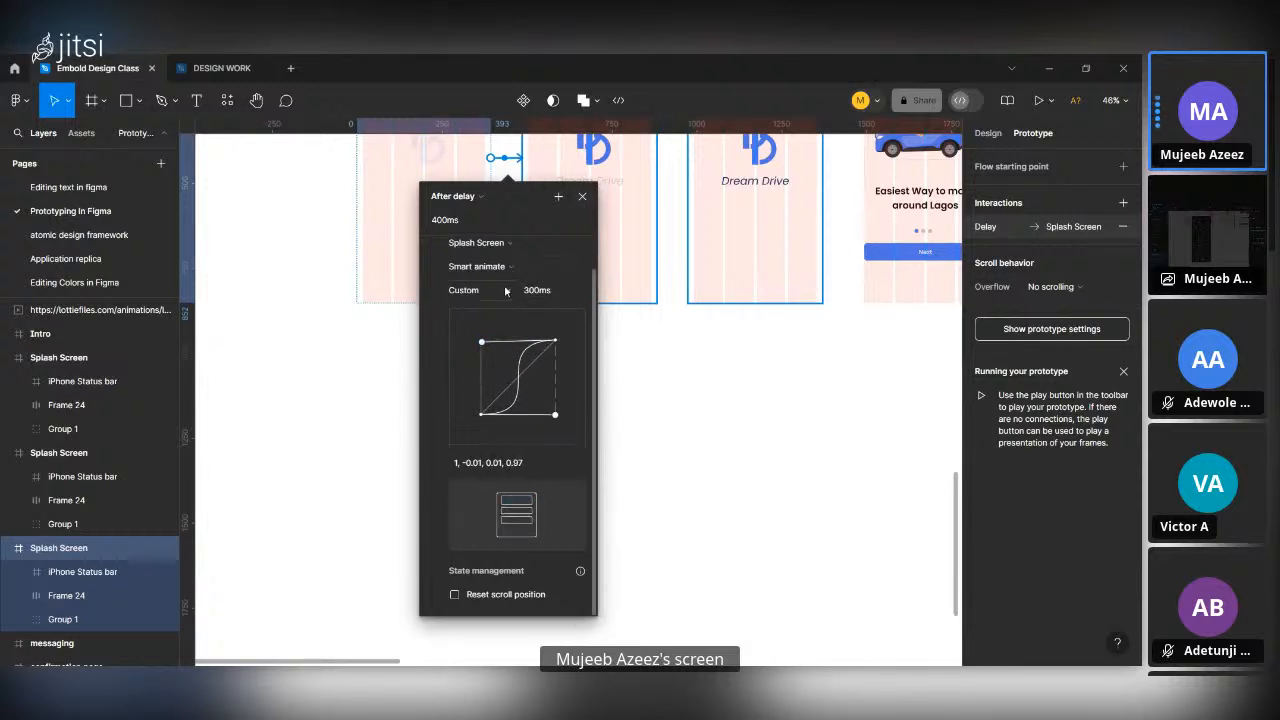
Set the transition's easing to Ease out and its duration to 200 ms.
{"action": "left_click", "coordinate": [472, 291]}
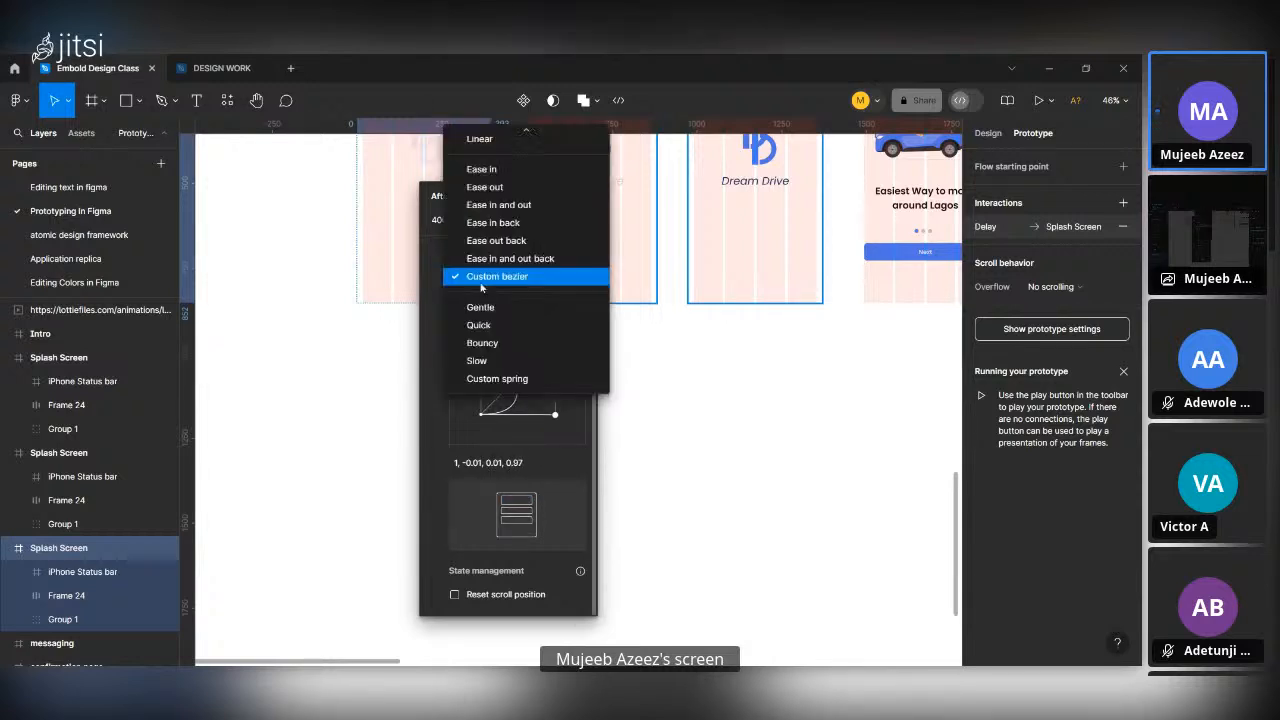
{"action": "left_click", "coordinate": [488, 187]}
{"action": "left_click", "coordinate": [546, 325]}
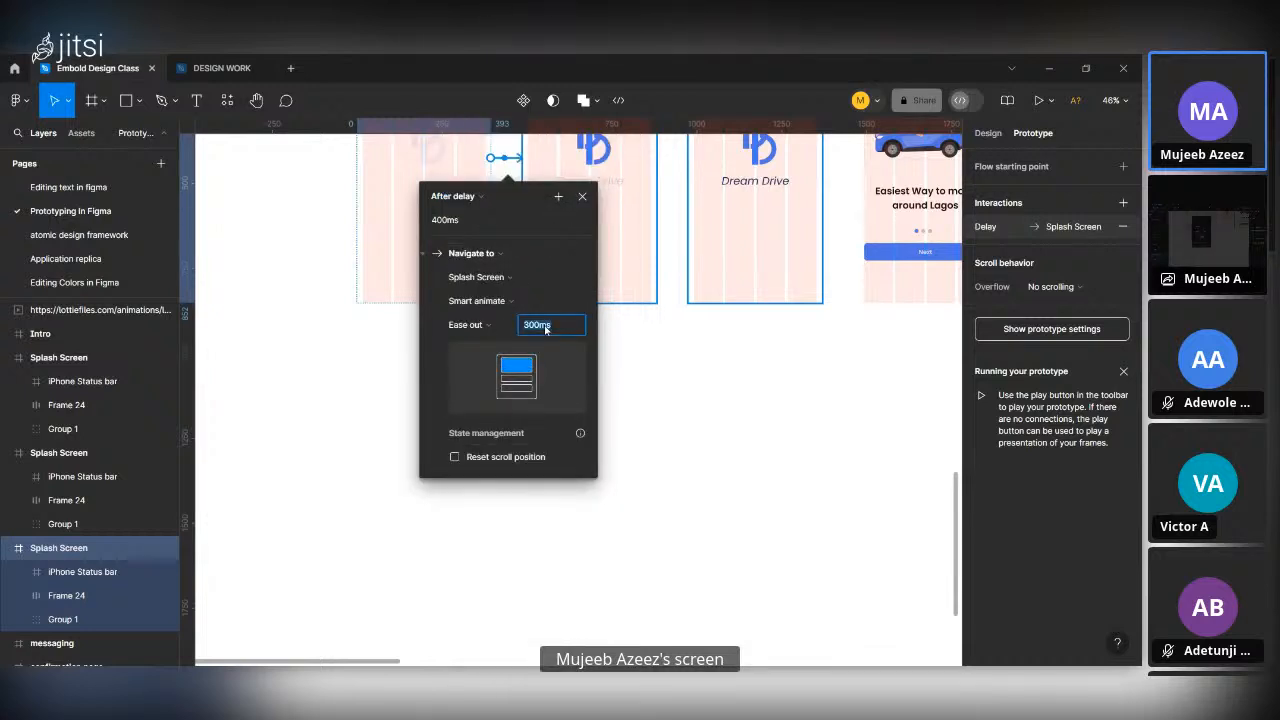
{"action": "type", "text": "2"}
{"action": "key", "text": "BackSpace"}
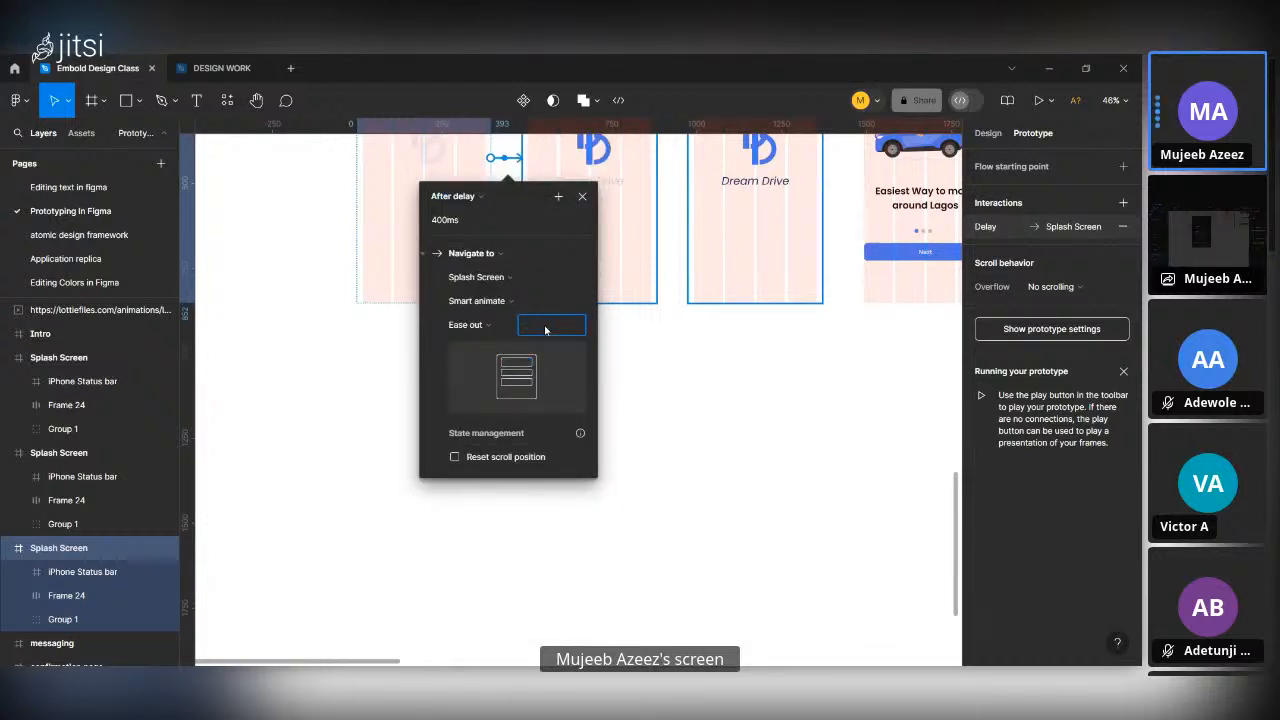
{"action": "type", "text": "3"}
{"action": "key", "text": "BackSpace"}
{"action": "type", "text": "200"}
Set the interaction's delay to 600 ms and its animation duration to 250 ms.
{"action": "left_click", "coordinate": [471, 226]}
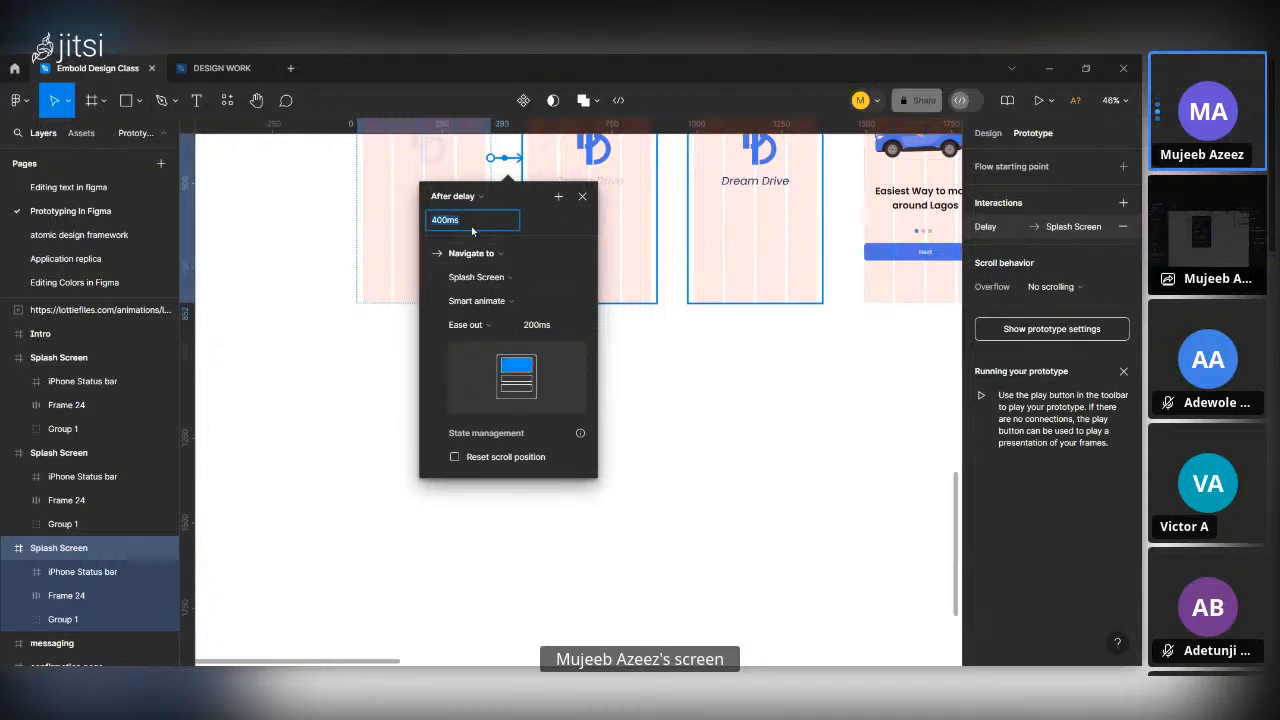
{"action": "type", "text": "600"}
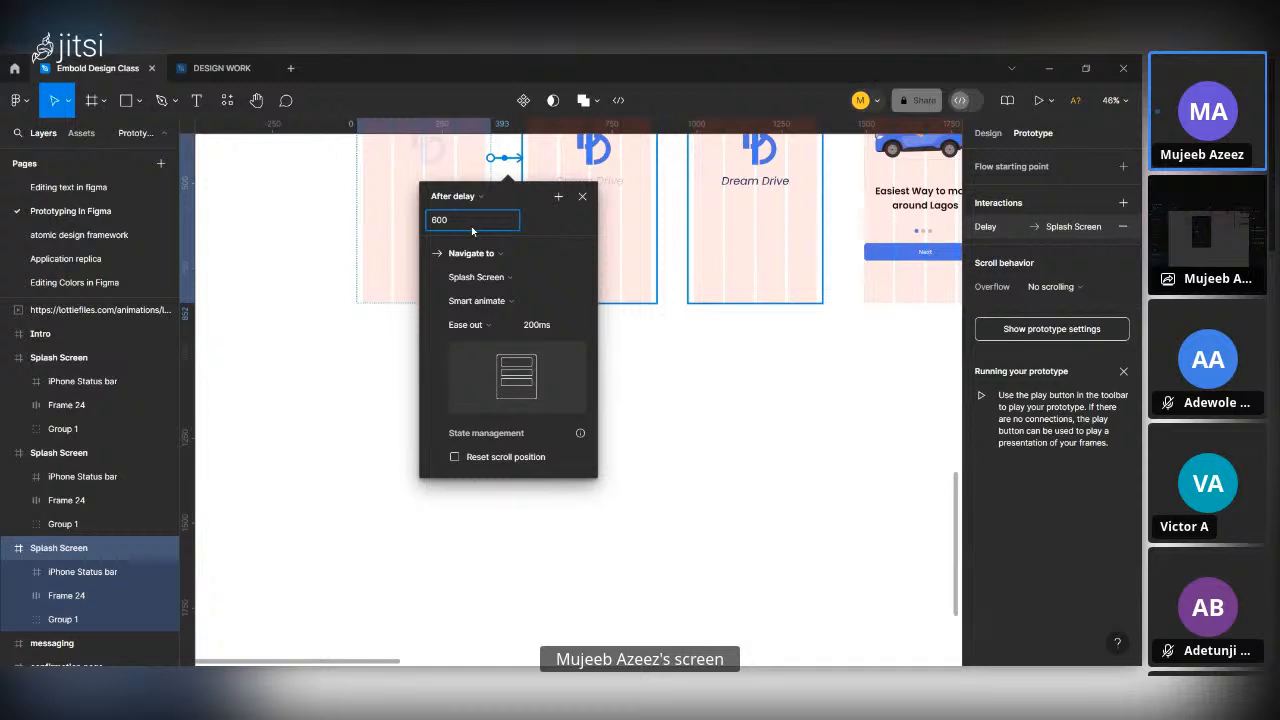
{"action": "key", "text": "Return"}
{"action": "left_click", "coordinate": [546, 326]}
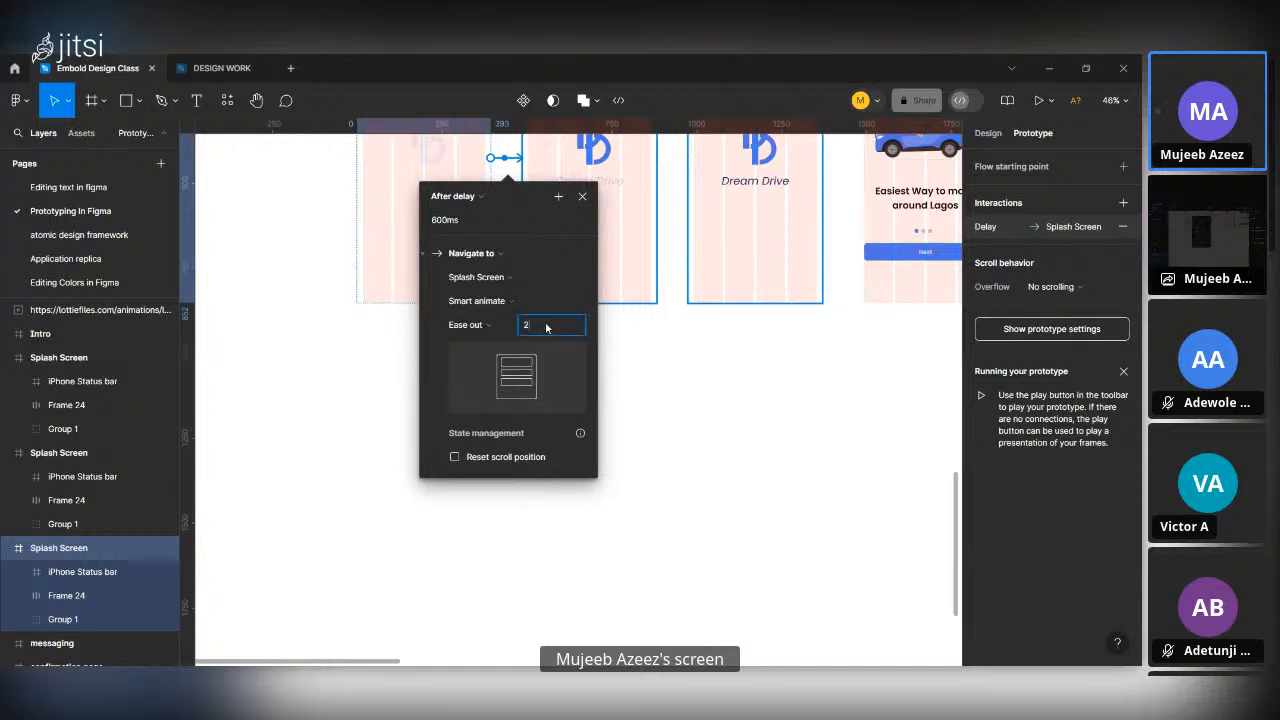
{"action": "type", "text": "250"}
{"action": "key", "text": "Return"}
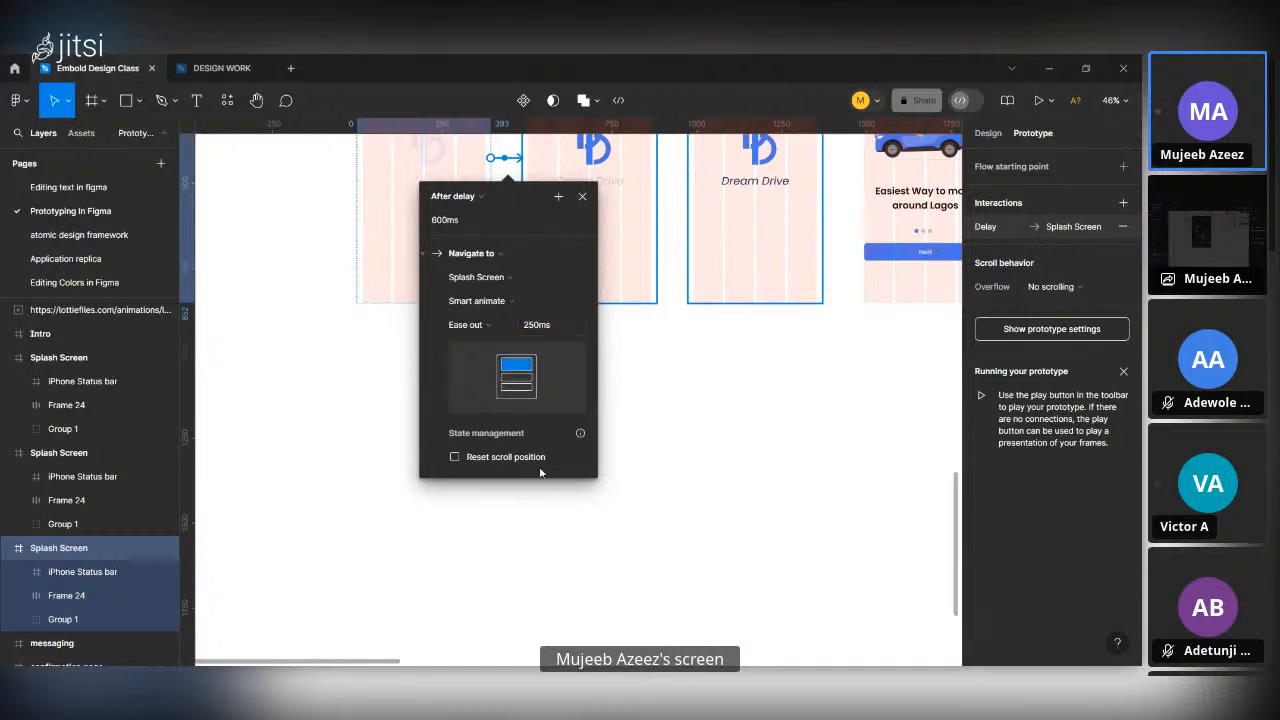
Connect the second Splash Screen frame to the third one with a prototype interaction.
{"action": "scroll", "coordinate": [540, 472], "scroll_direction": "up", "scroll_amount": 3}
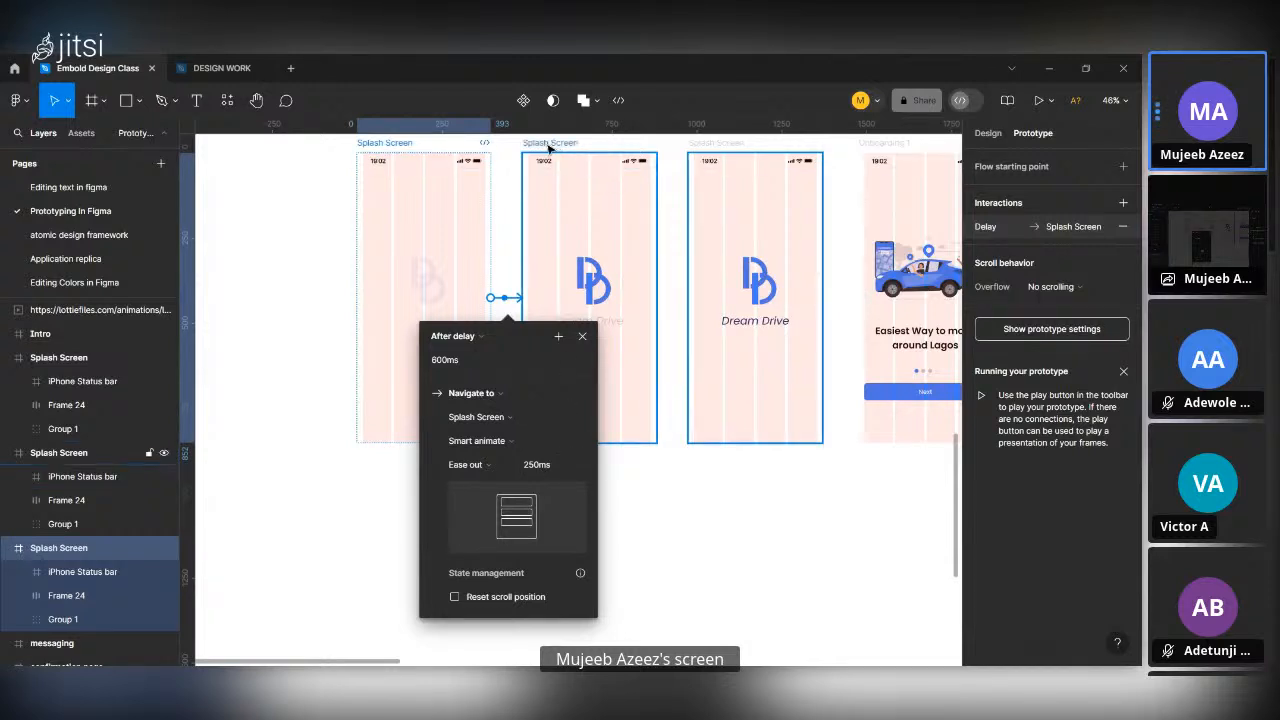
{"action": "left_click", "coordinate": [565, 190]}
{"action": "left_click_drag", "start_coordinate": [657, 299], "coordinate": [710, 308]}
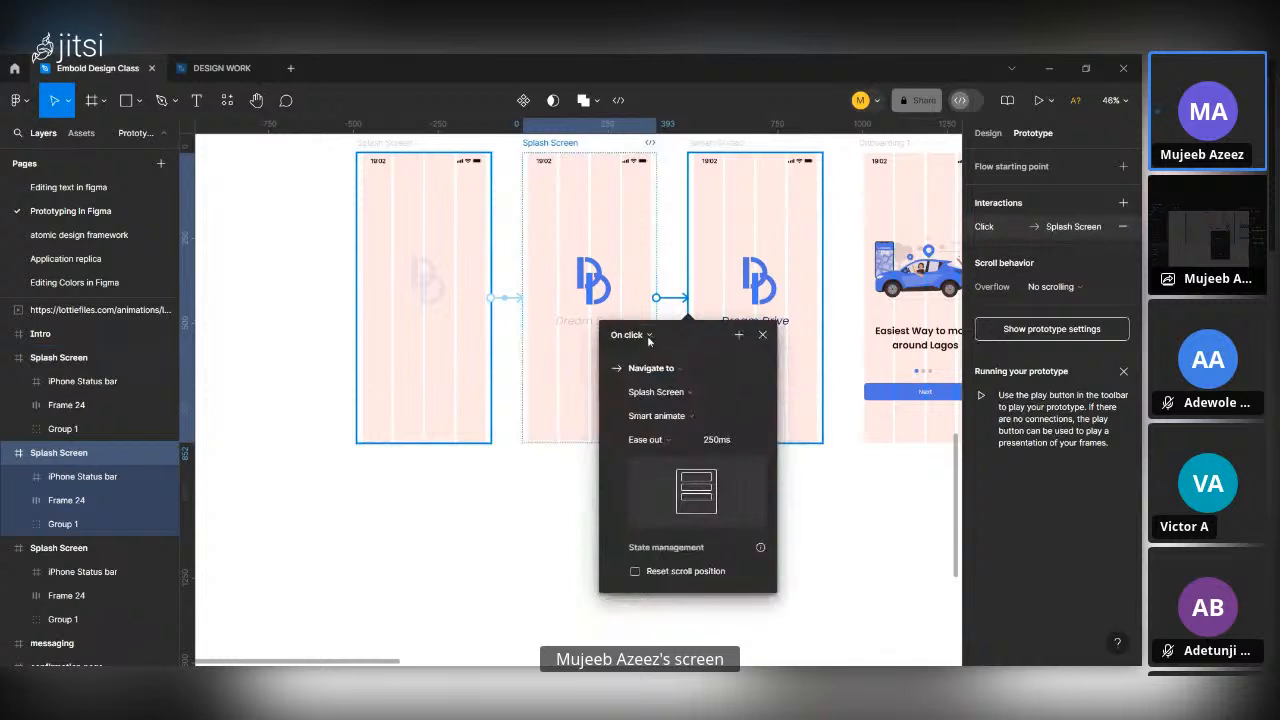
Set the second Splash Screen frame's interaction to trigger after a delay of 600 ms.
{"action": "left_click", "coordinate": [650, 338]}
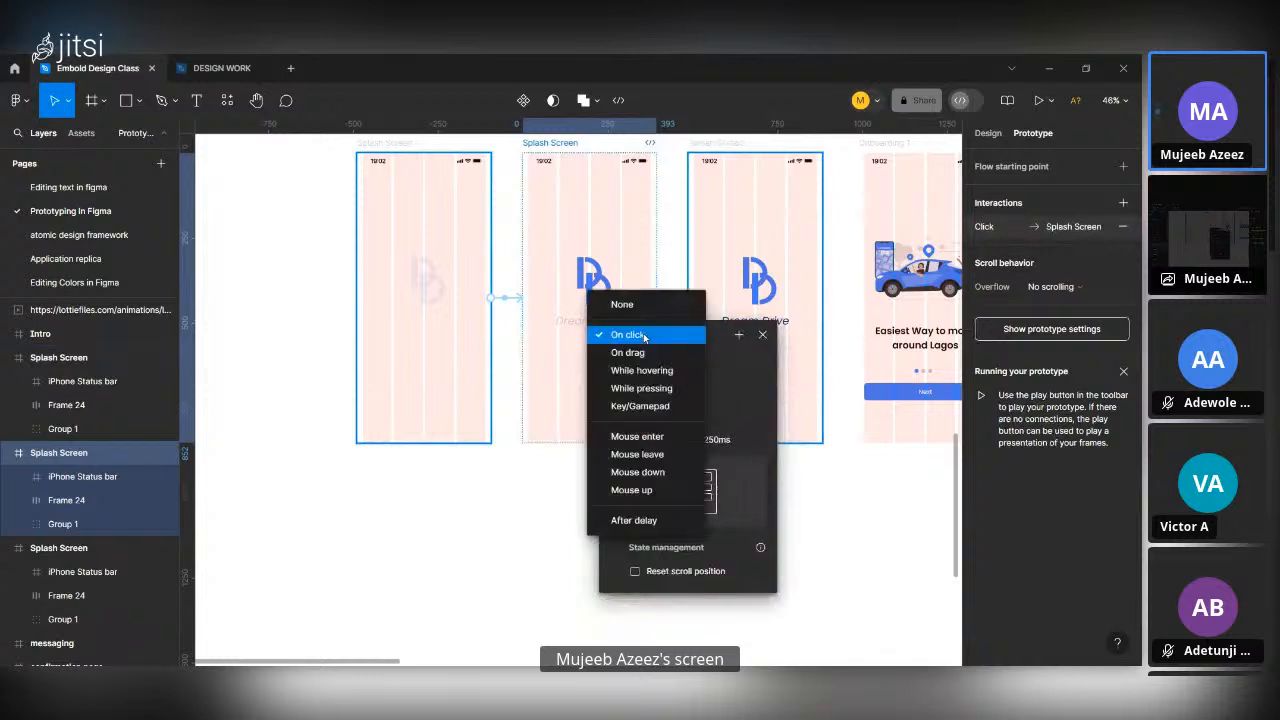
{"action": "left_click", "coordinate": [658, 520]}
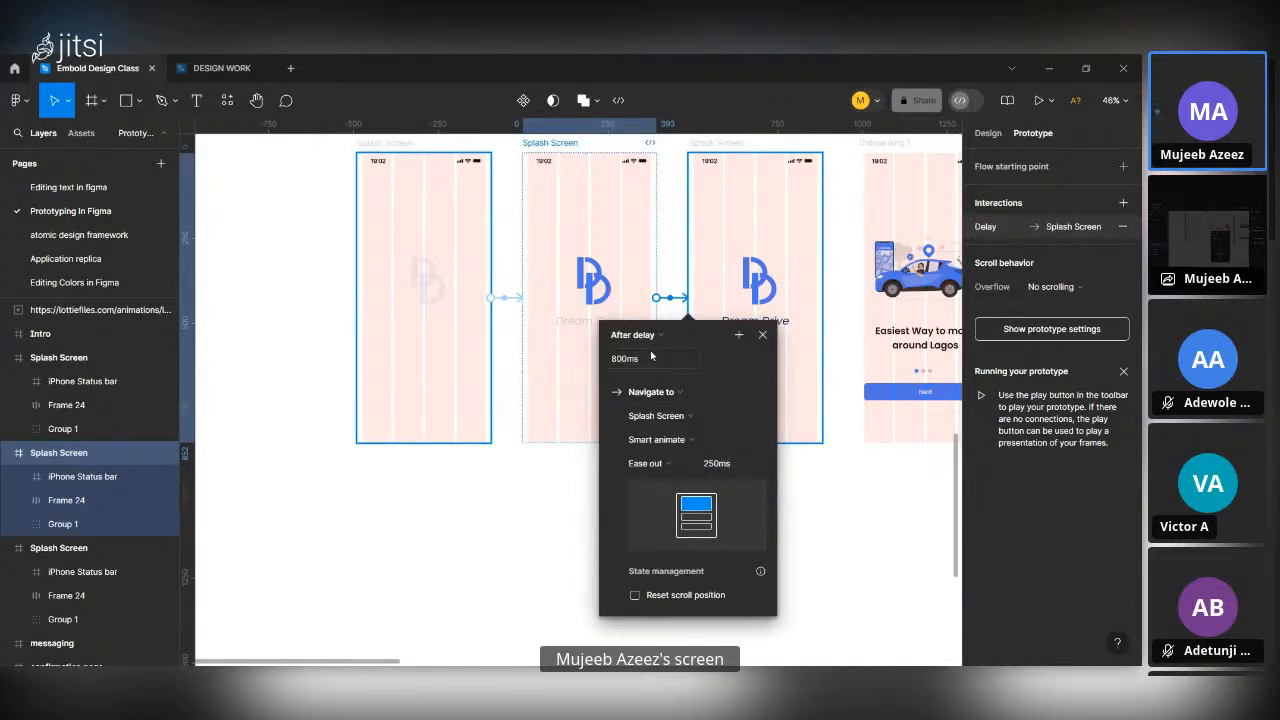
{"action": "left_click", "coordinate": [651, 358]}
{"action": "type", "text": "600"}
{"action": "key", "text": "Return"}
{"action": "scroll", "coordinate": [700, 520], "scroll_direction": "up", "scroll_amount": 3}
{"action": "scroll", "coordinate": [688, 454], "scroll_direction": "down", "scroll_amount": 6}
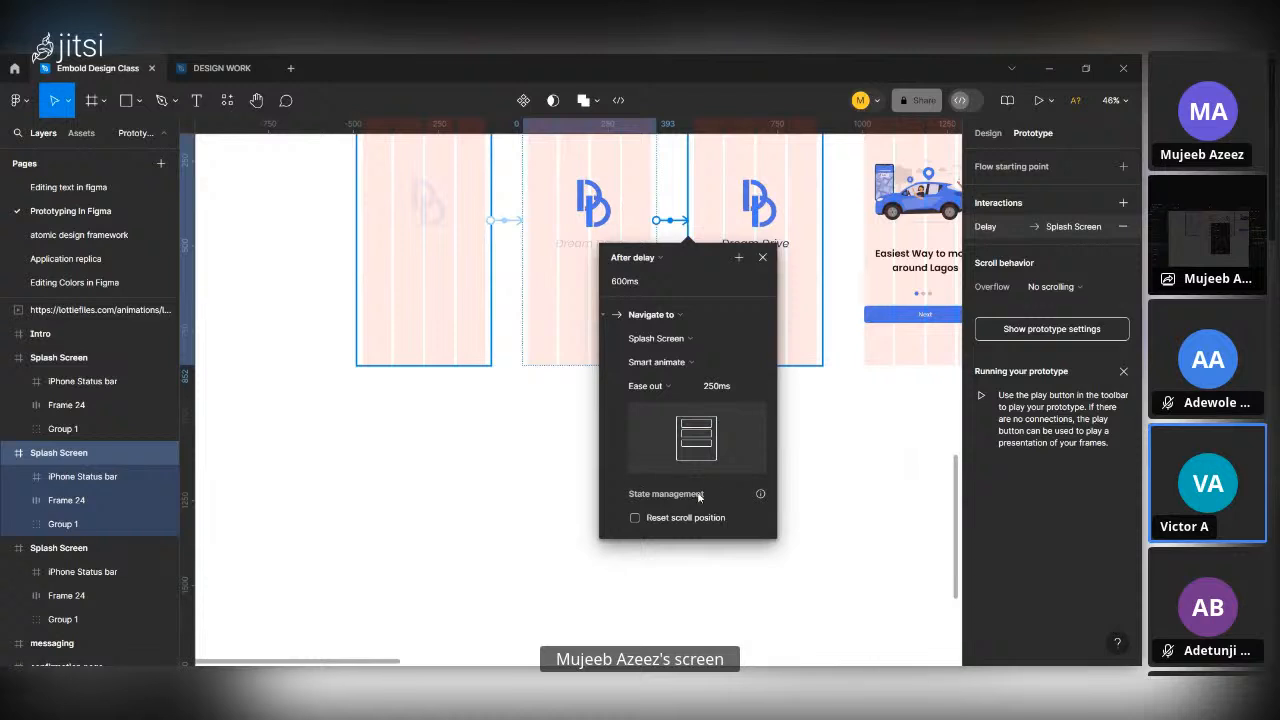
{"action": "left_click", "coordinate": [762, 257]}
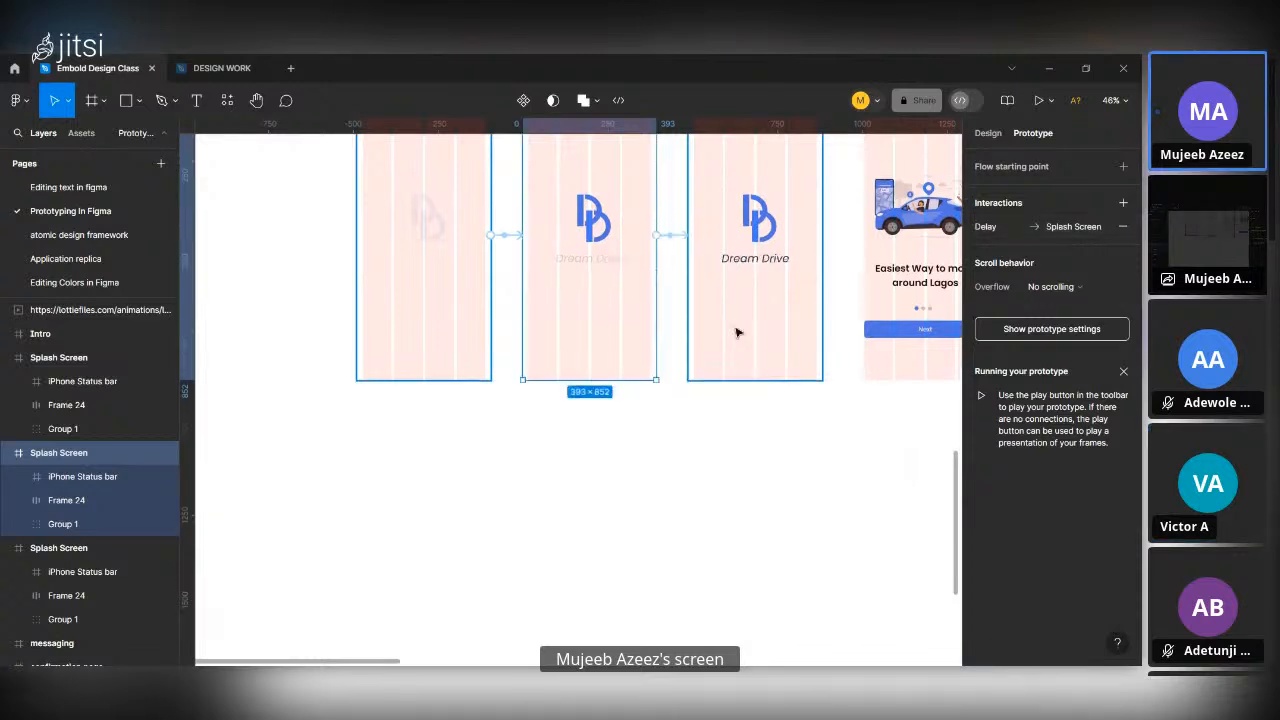
{"action": "scroll", "coordinate": [730, 320], "scroll_direction": "up", "scroll_amount": 7}
{"action": "left_click", "coordinate": [714, 247]}
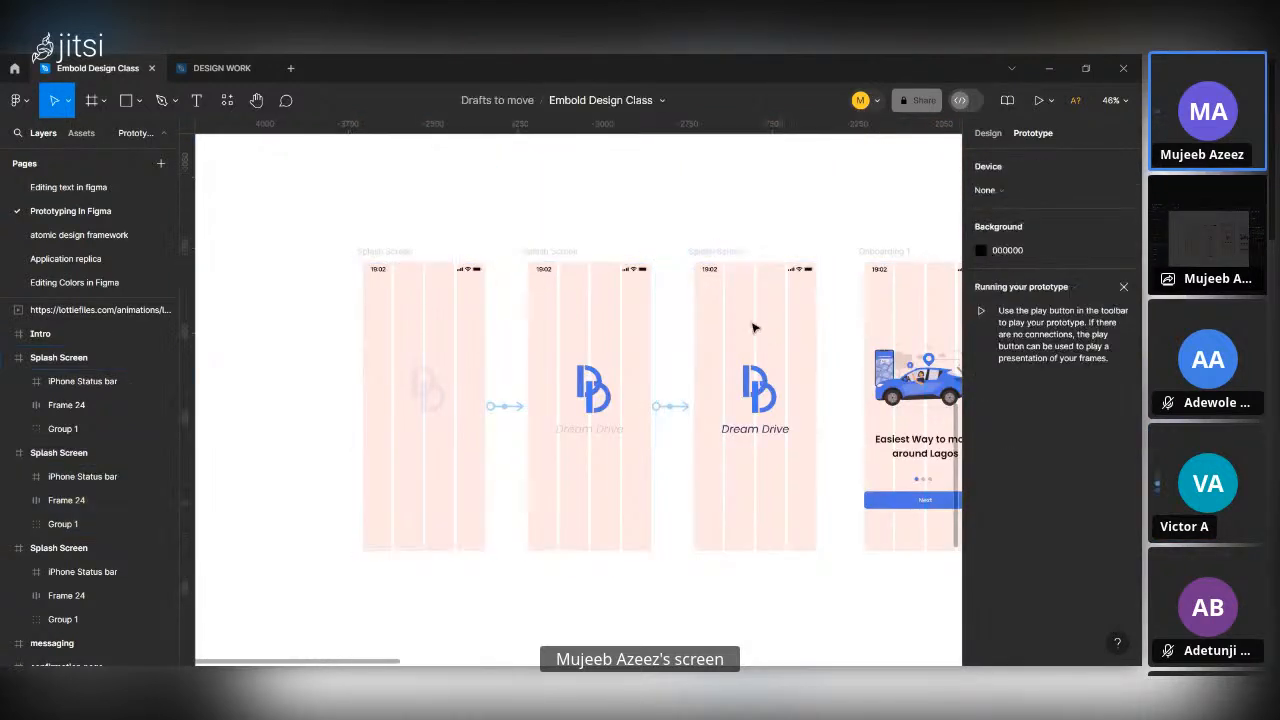
{"action": "left_click", "coordinate": [762, 320]}
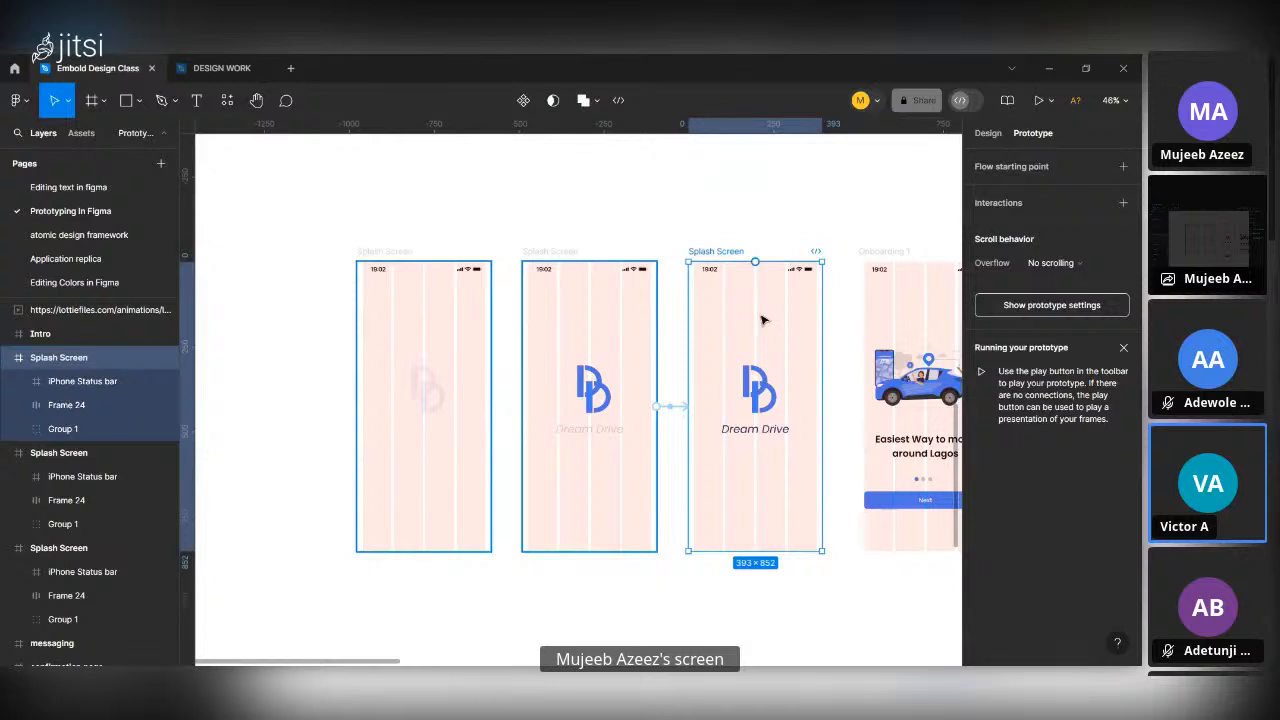
{"action": "scroll", "coordinate": [760, 330], "scroll_direction": "right", "scroll_amount": 4}
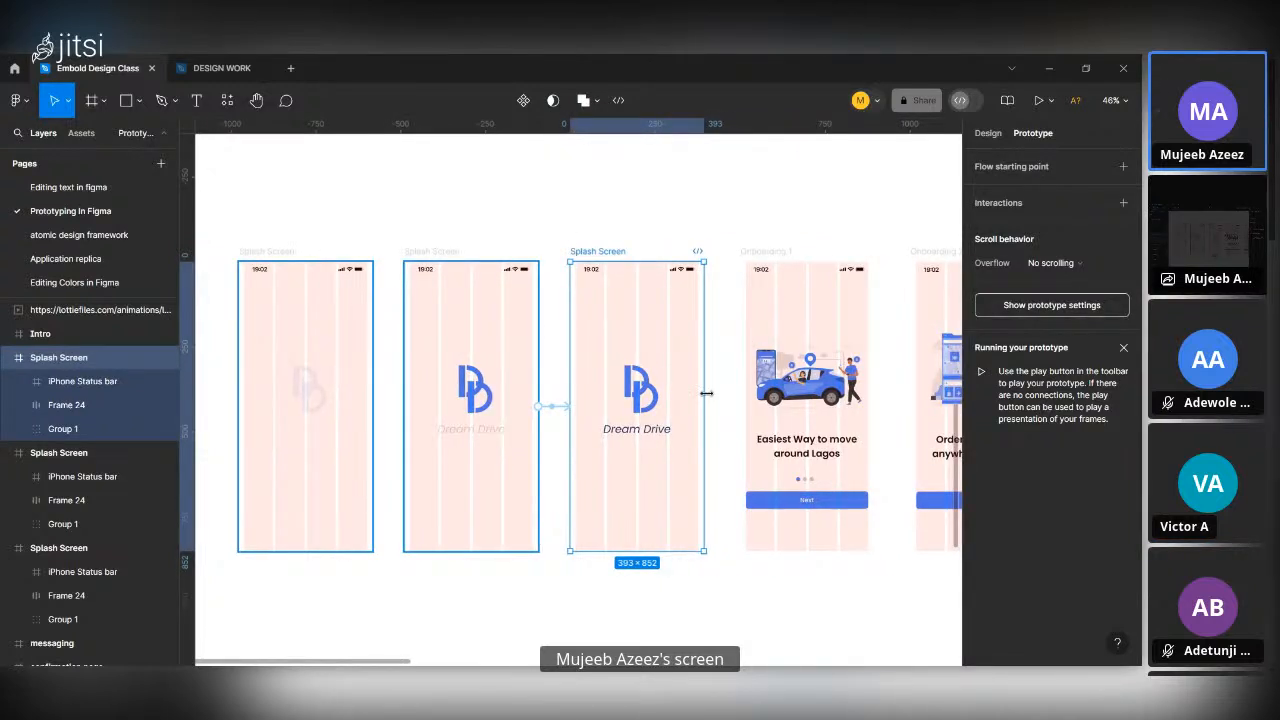
{"action": "mouse_move", "coordinate": [704, 408]}
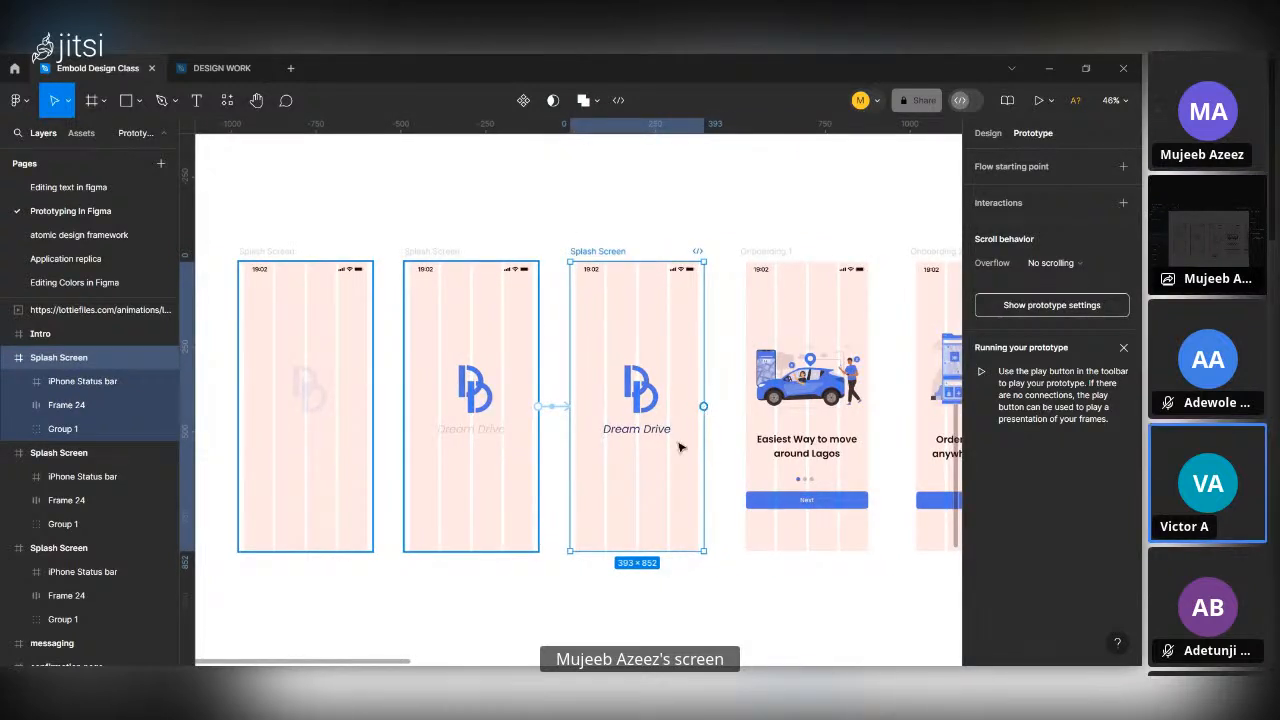
Play the prototype in presentation view from the first Splash Screen frame and return to the Embold Design Class file.
{"action": "scroll", "coordinate": [676, 452], "scroll_direction": "down", "scroll_amount": 3}
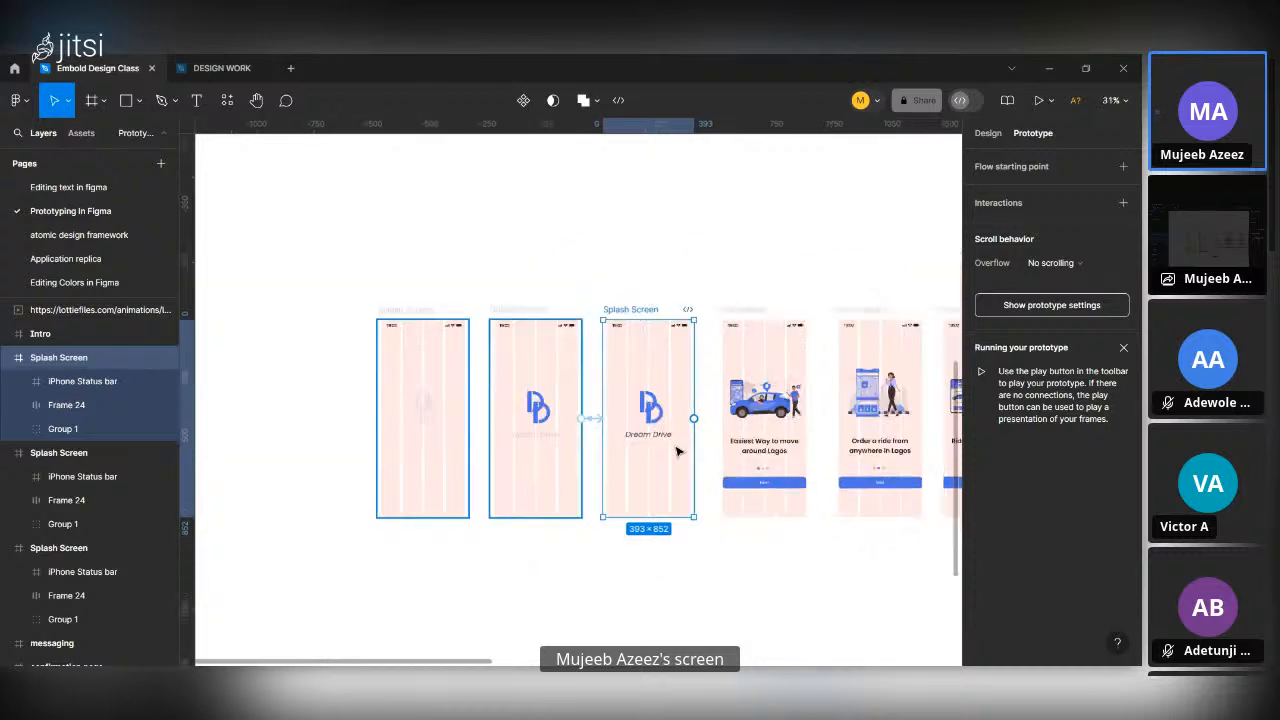
{"action": "left_click", "coordinate": [405, 310]}
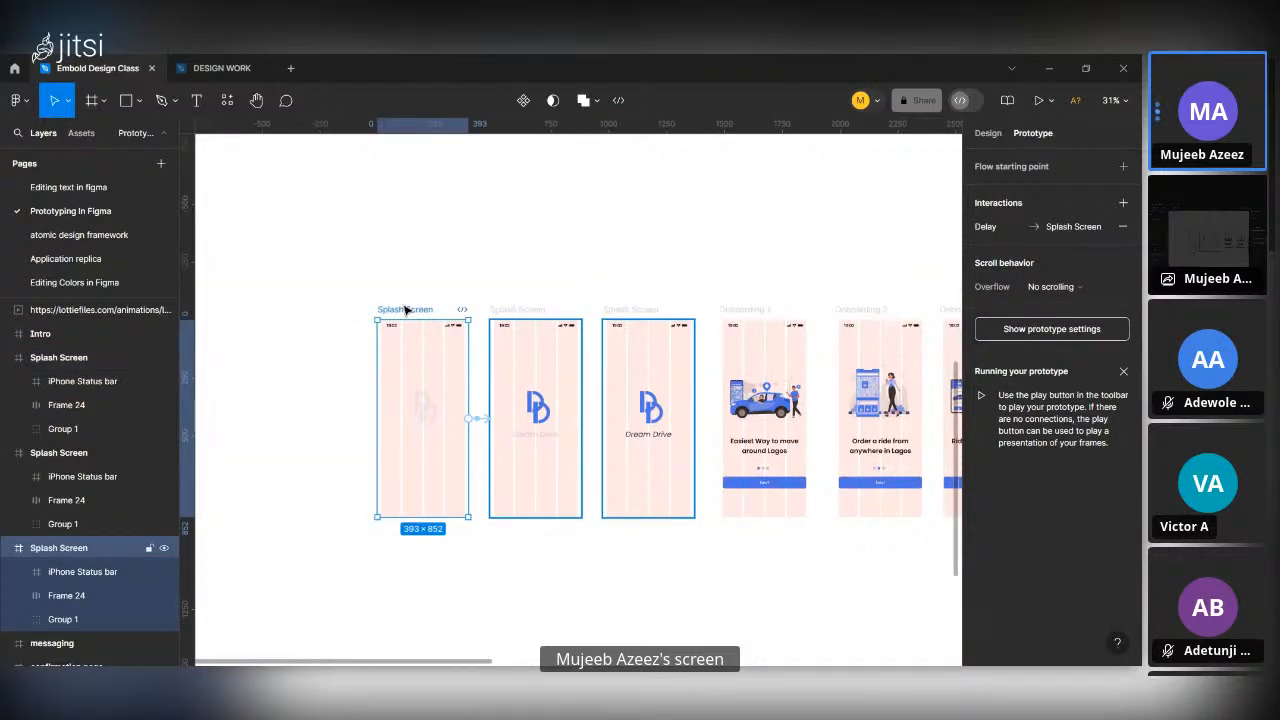
{"action": "left_click", "coordinate": [1038, 103]}
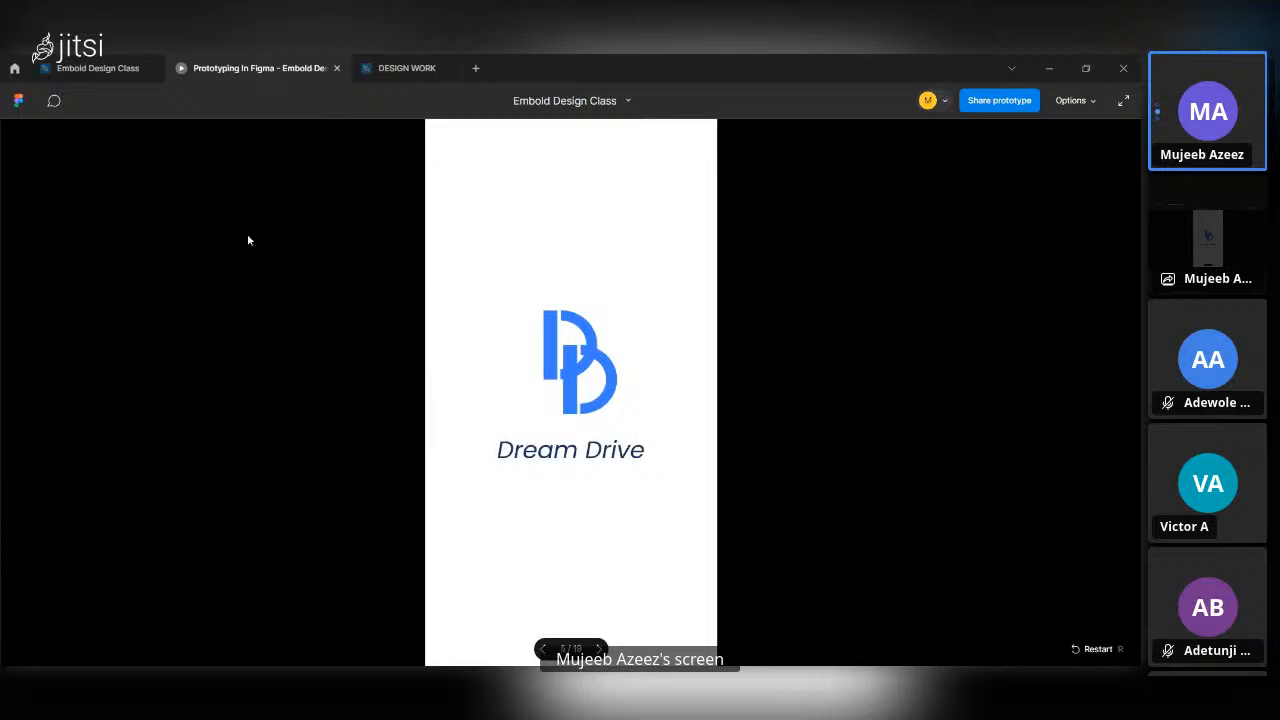
{"action": "left_click", "coordinate": [88, 60]}
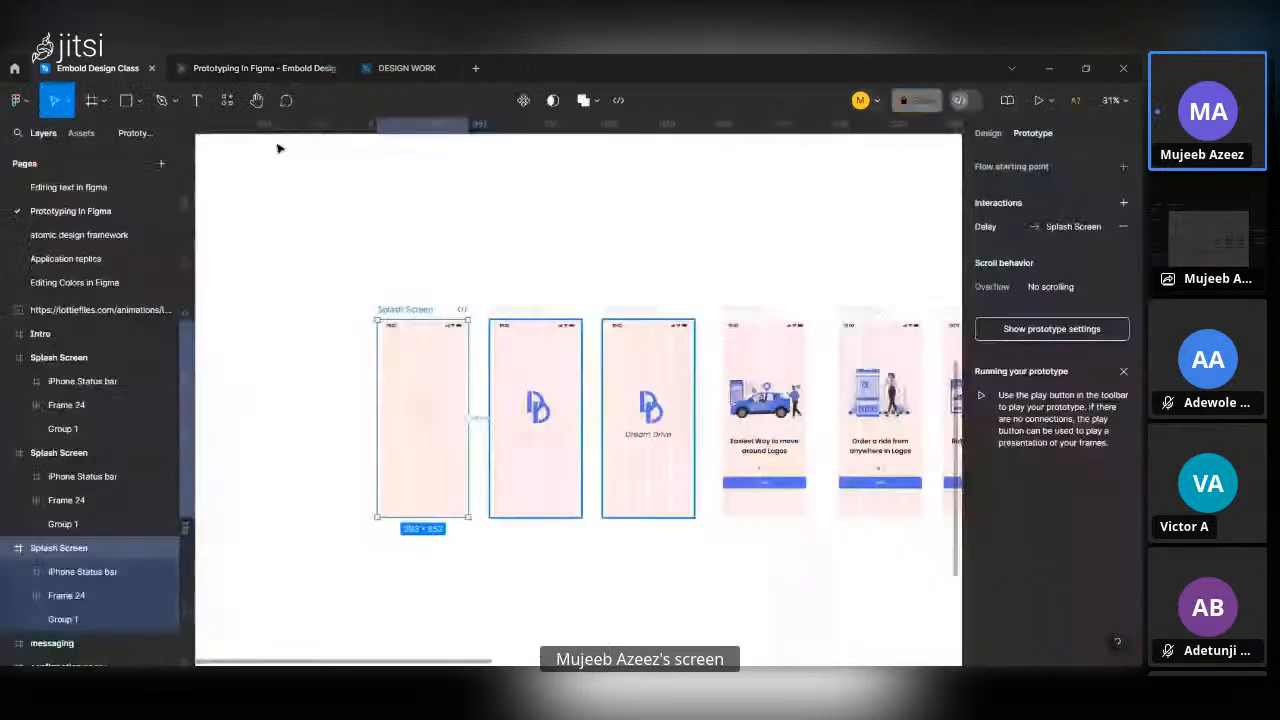
Set the delay of the interaction between the first and second Splash Screen frames to 1500 ms.
{"action": "left_click", "coordinate": [485, 420]}
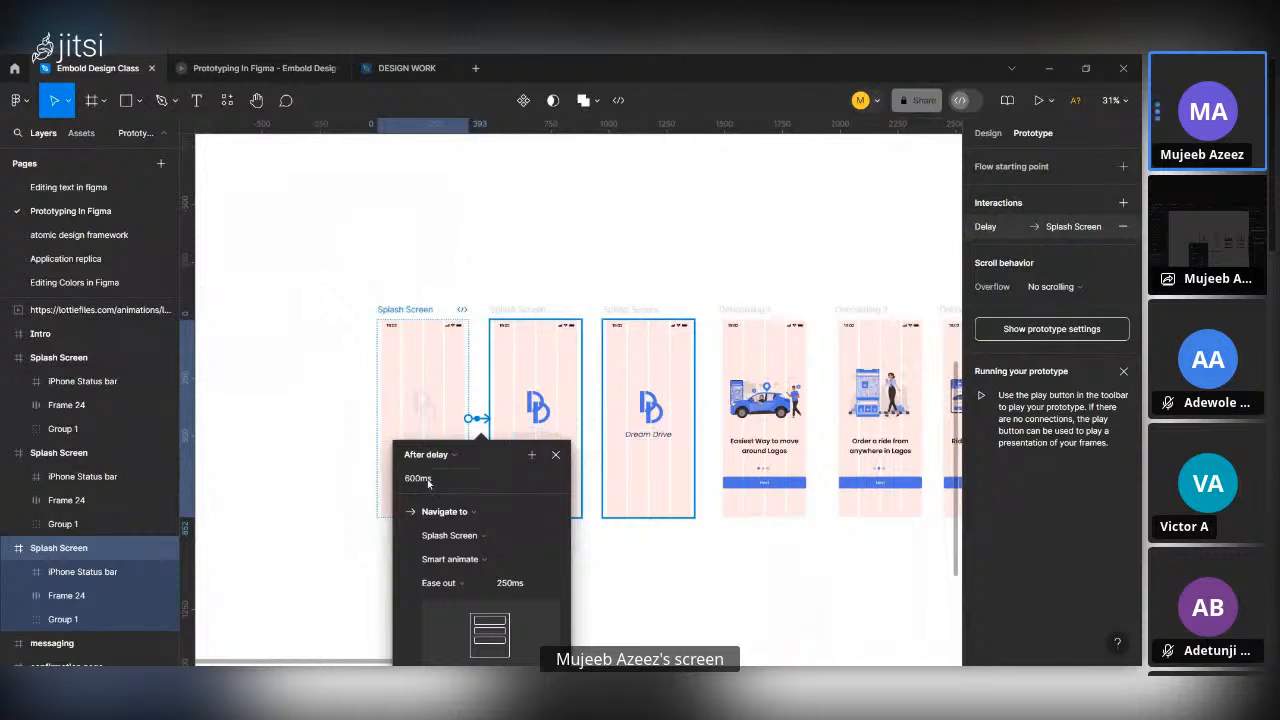
{"action": "left_click", "coordinate": [427, 480]}
{"action": "type", "text": "1500"}
{"action": "key", "text": "Return"}
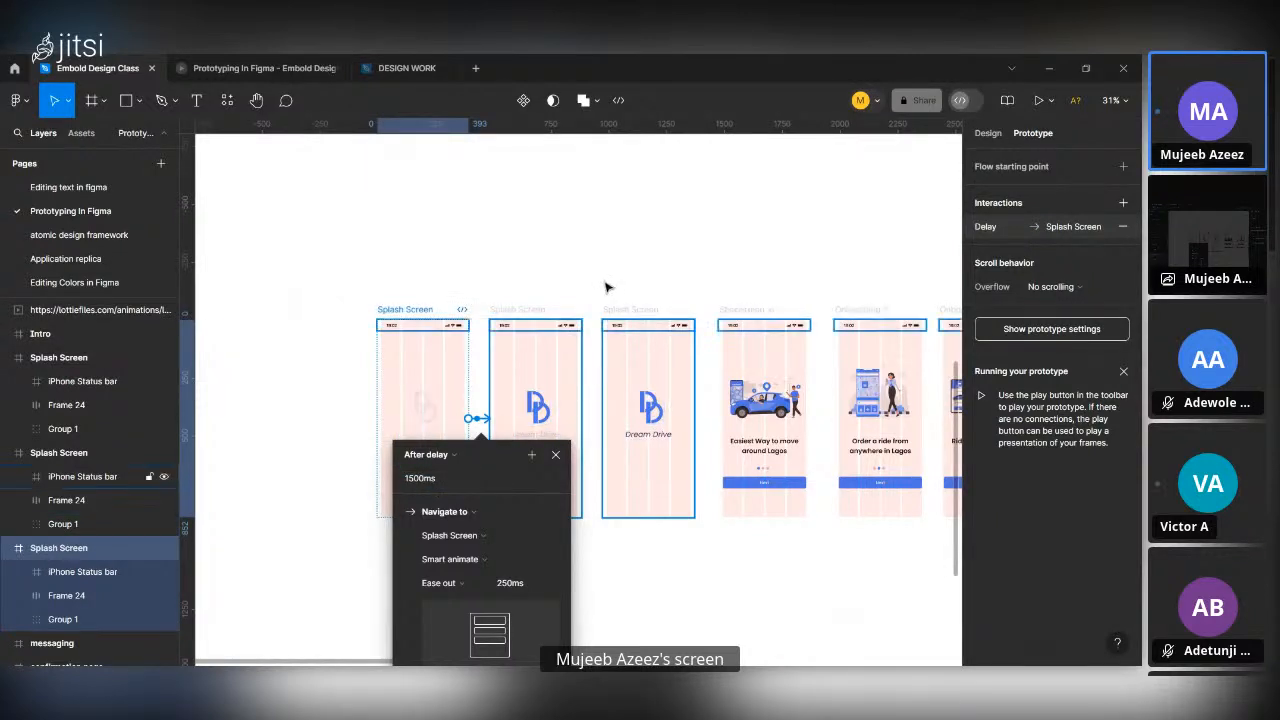
Set the second Splash Screen frame's interaction to a 1500 ms delay and a 600 ms animation duration.
{"action": "left_click", "coordinate": [520, 311]}
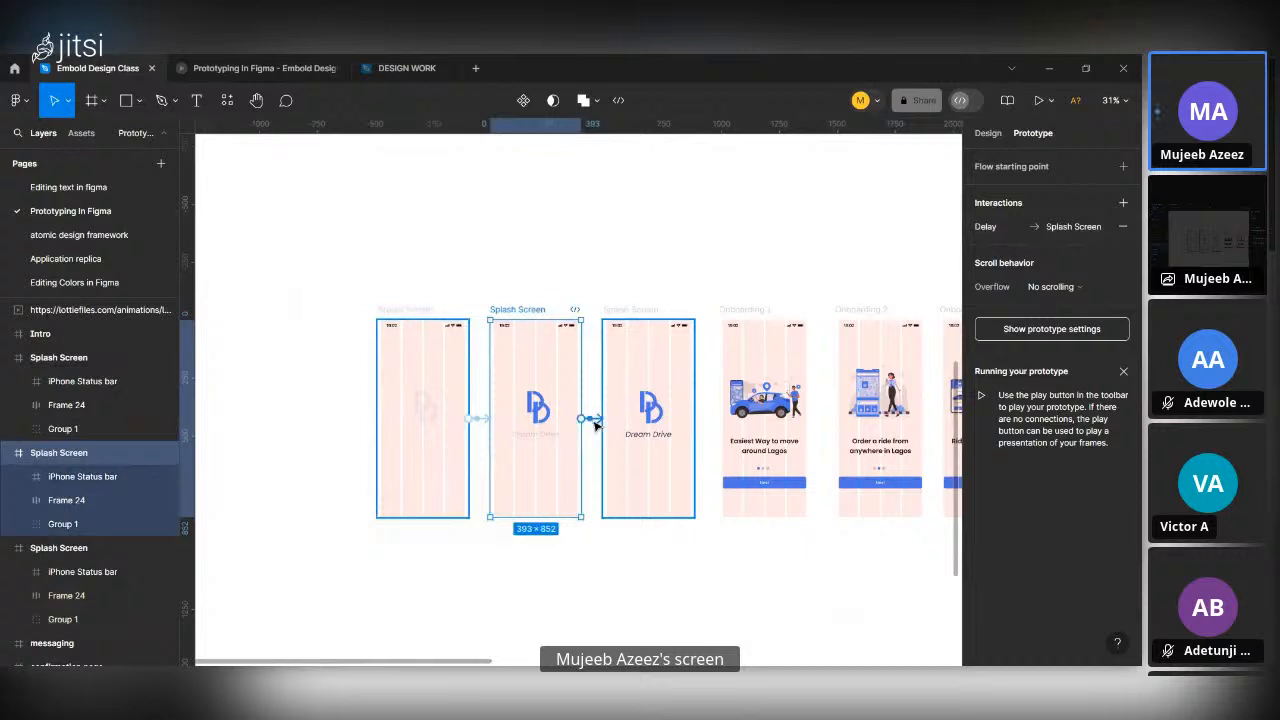
{"action": "left_click", "coordinate": [590, 418]}
{"action": "left_click", "coordinate": [569, 481]}
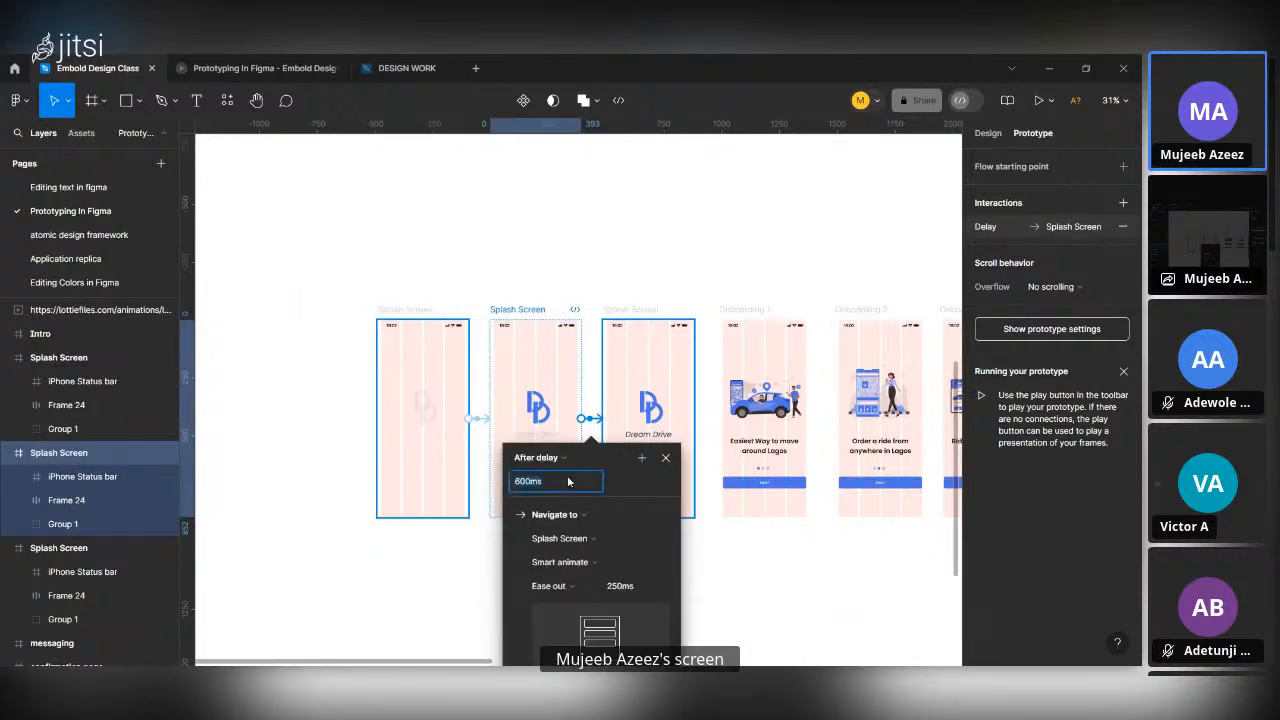
{"action": "type", "text": "15"}
{"action": "left_click", "coordinate": [635, 587]}
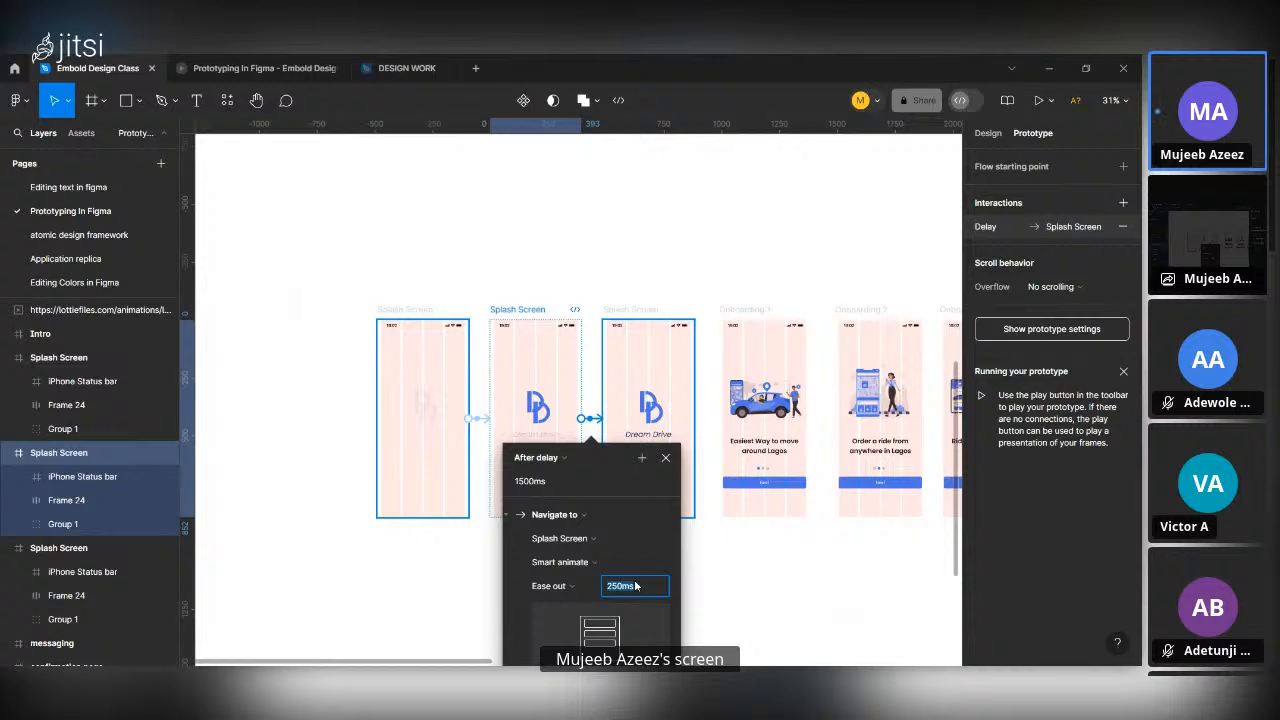
{"action": "type", "text": "5"}
{"action": "type", "text": "00"}
{"action": "key", "text": "Return"}
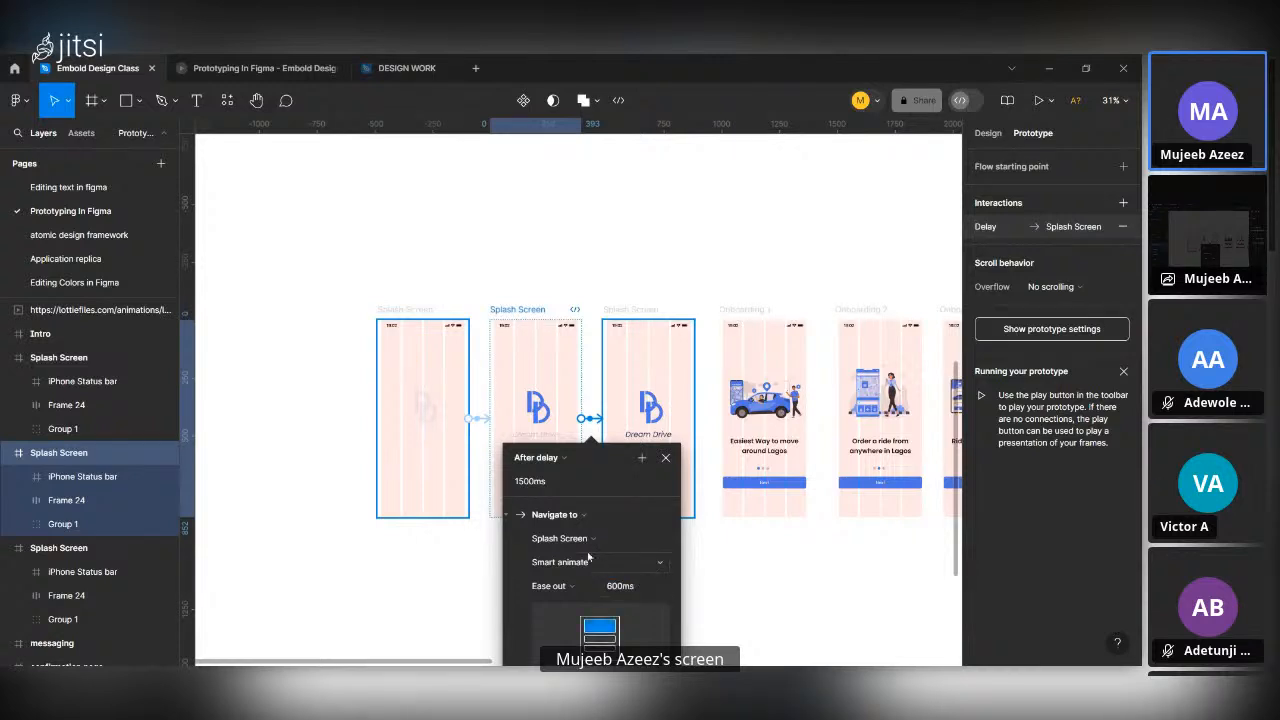
Set the animation duration of the first Splash Screen frame's transition to 600 ms.
{"action": "left_click", "coordinate": [483, 424]}
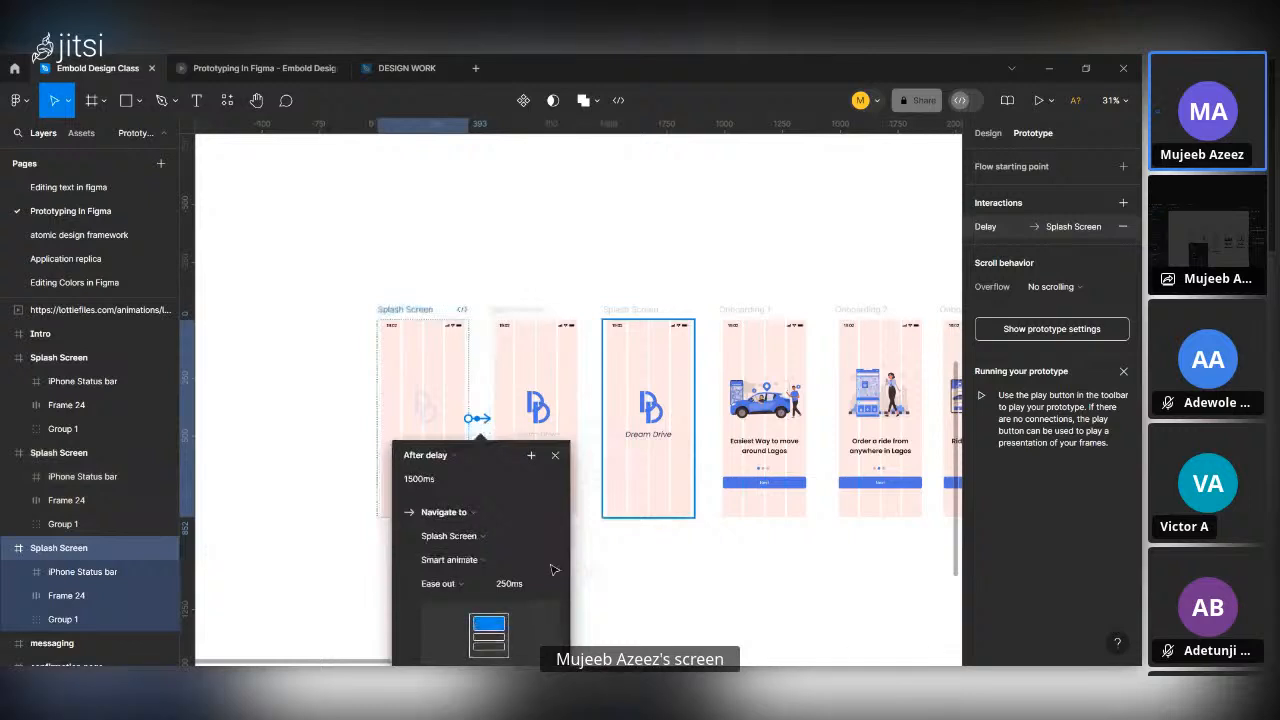
{"action": "left_click", "coordinate": [512, 586]}
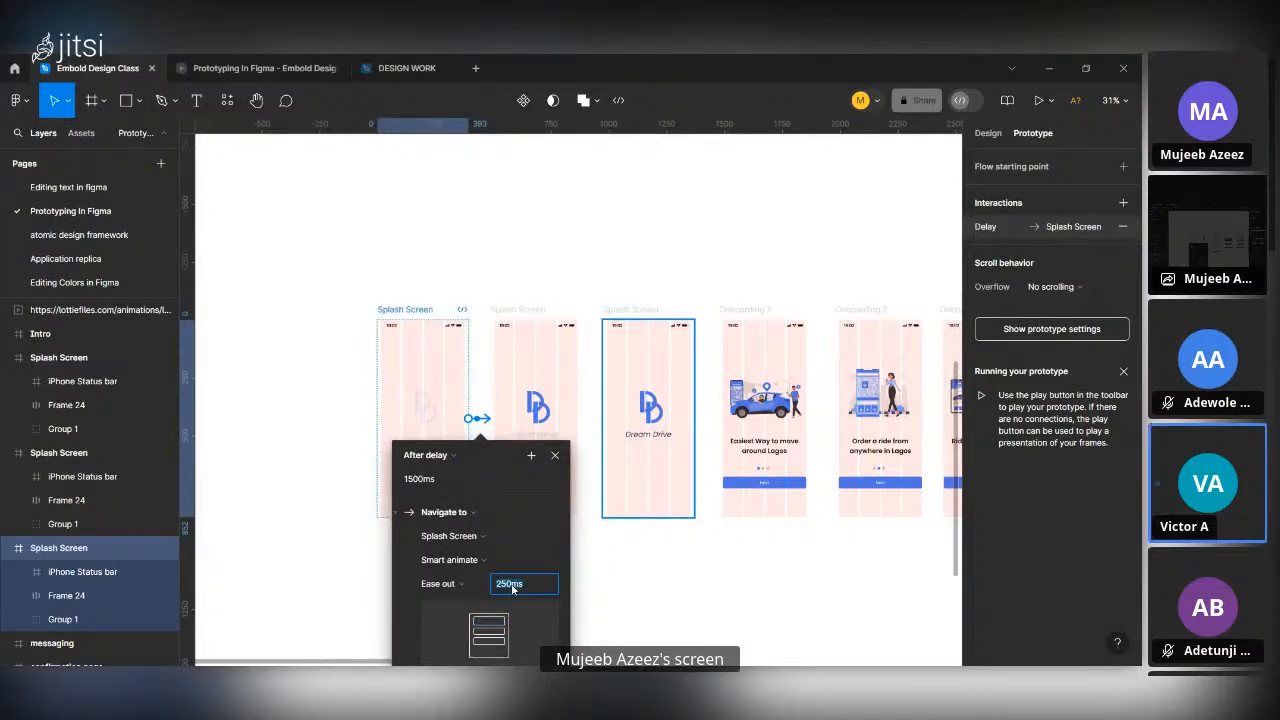
{"action": "type", "text": "600"}
{"action": "key", "text": "Return"}
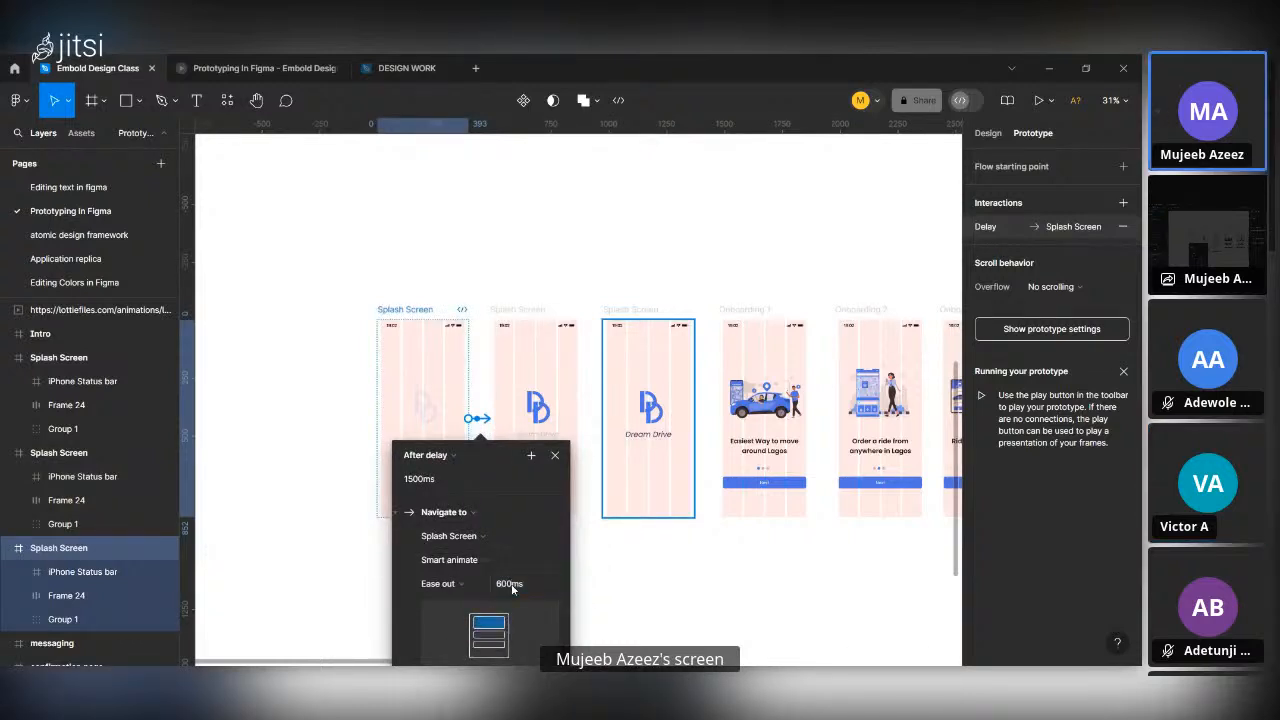
{"action": "left_click", "coordinate": [663, 603]}
Preview the prototype beside the canvas from the first Splash Screen frame, restarting it twice, and close the preview.
{"action": "left_click", "coordinate": [419, 314]}
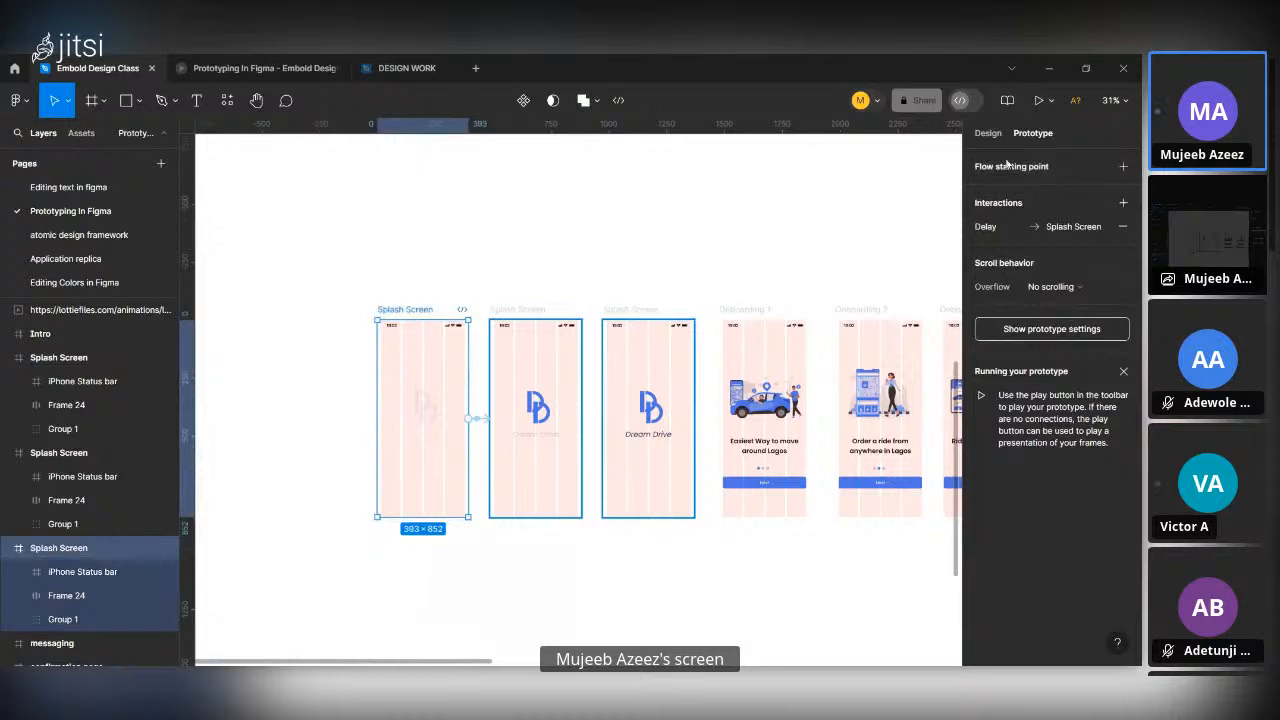
{"action": "left_click", "coordinate": [1052, 104]}
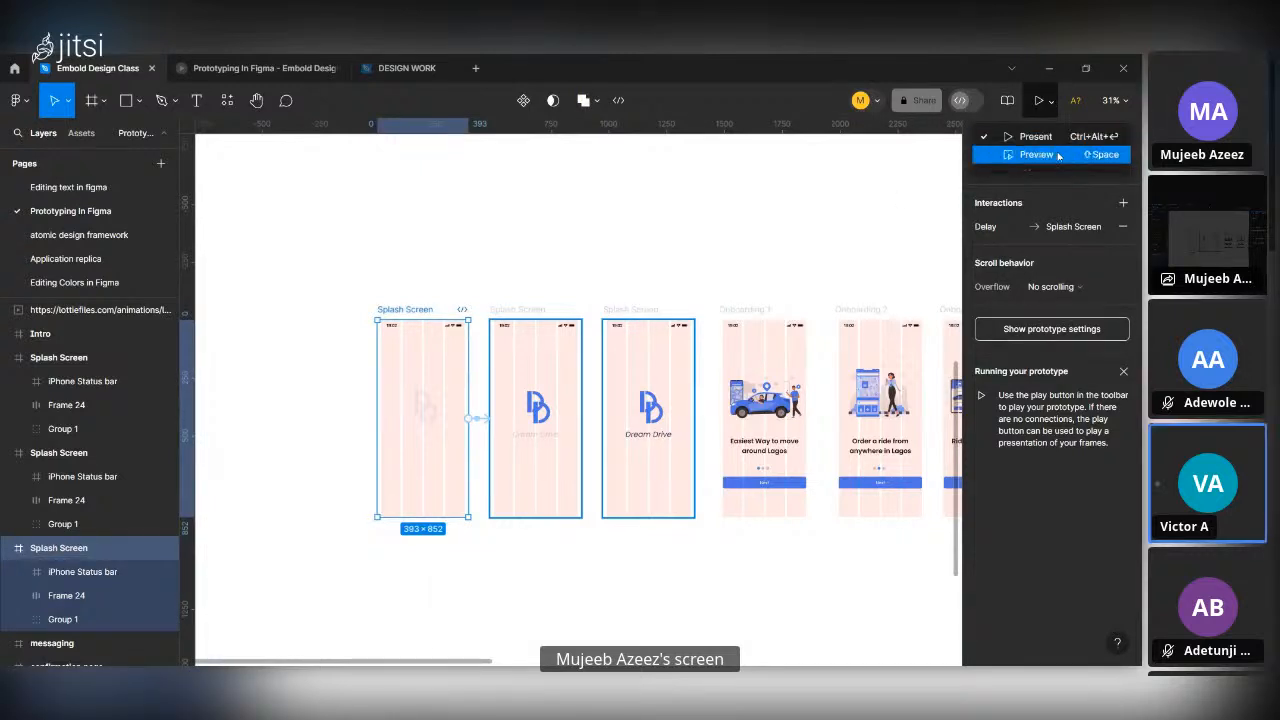
{"action": "left_click", "coordinate": [1012, 151]}
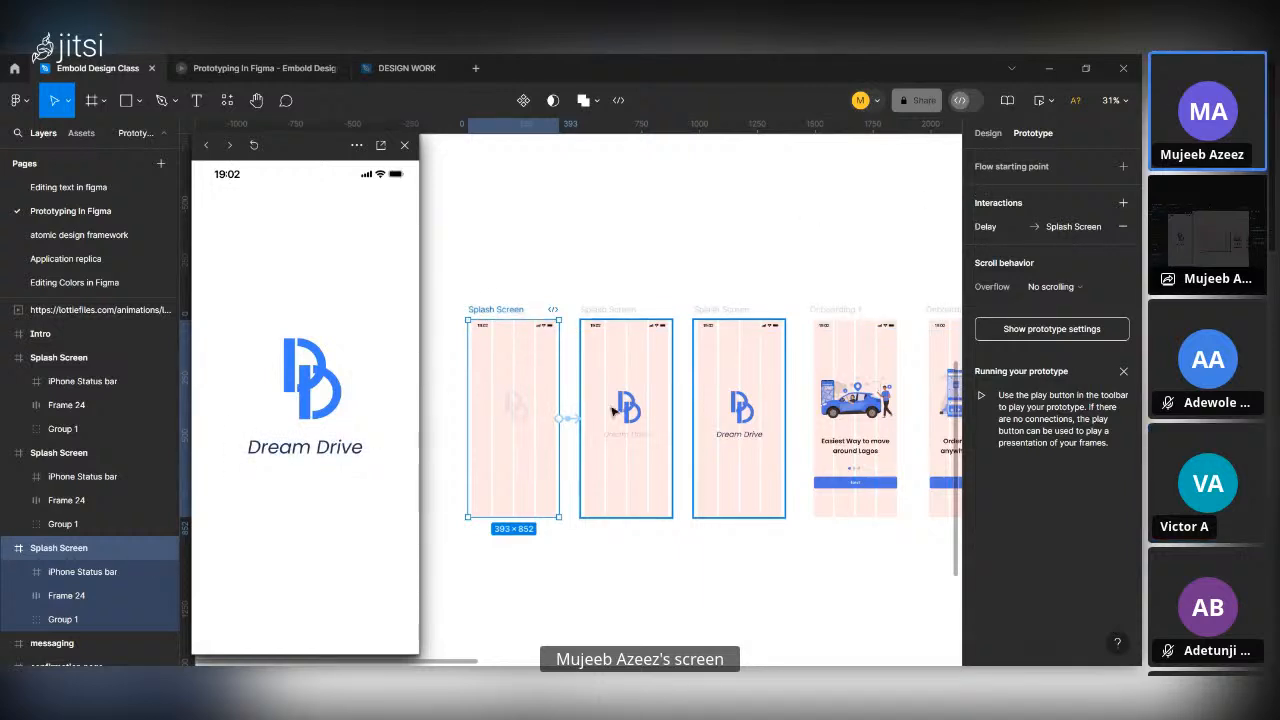
{"action": "left_click", "coordinate": [254, 146]}
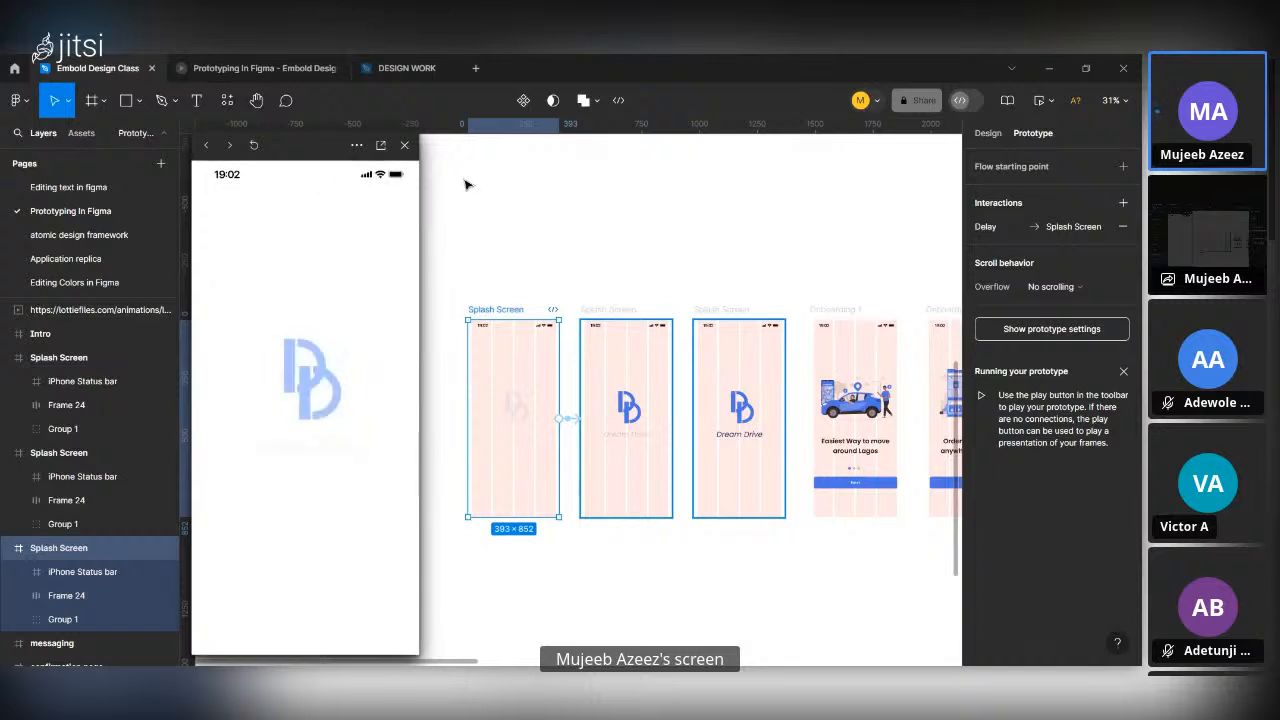
{"action": "left_click", "coordinate": [254, 146]}
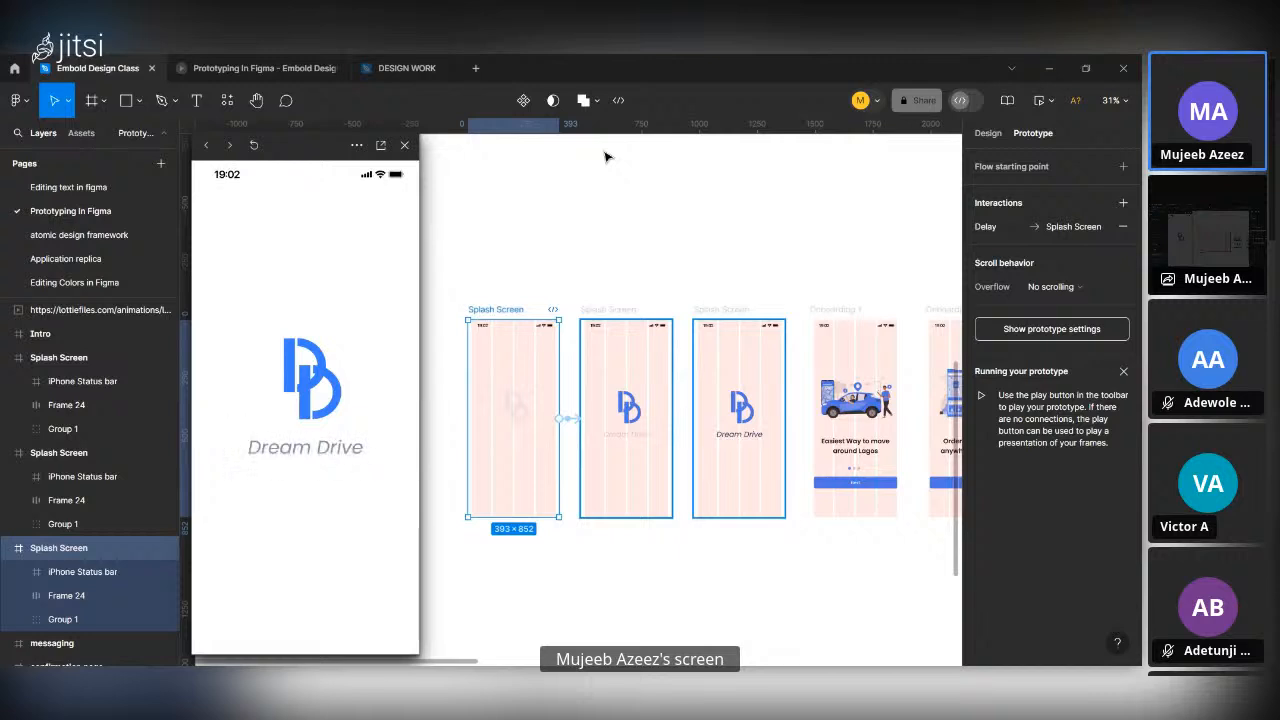
{"action": "left_click", "coordinate": [405, 146]}
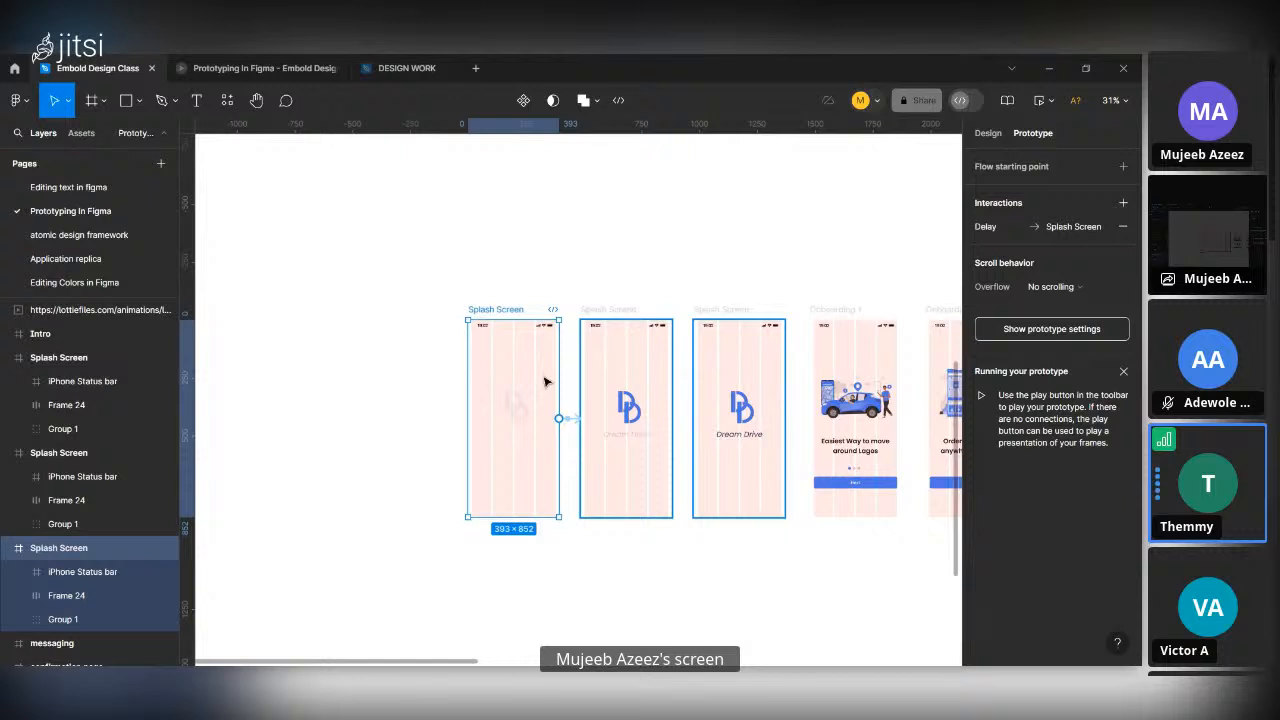
Reopen the prototype preview for the first Splash Screen frame.
{"action": "scroll", "coordinate": [544, 381], "scroll_direction": "up", "scroll_amount": 5}
{"action": "scroll", "coordinate": [544, 381], "scroll_direction": "down", "scroll_amount": 5}
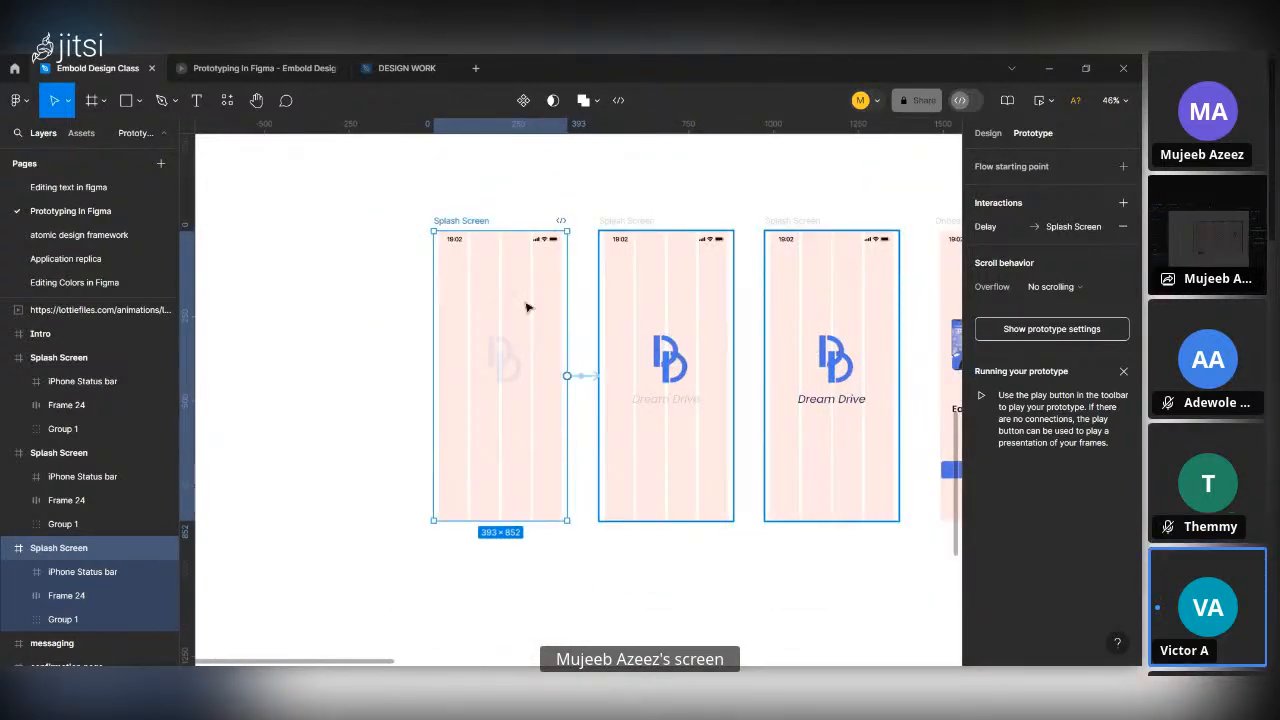
{"action": "left_click", "coordinate": [1037, 103]}
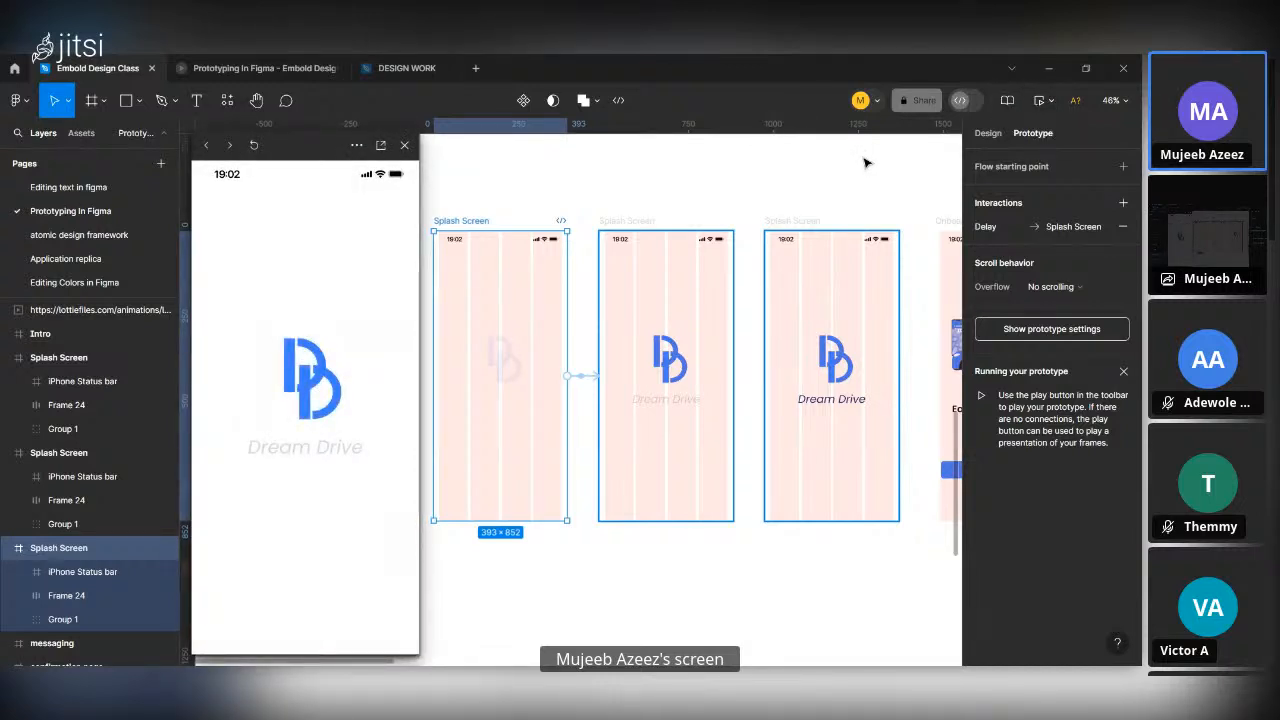
Replay the prototype in presentation view, restarting and advancing through the frames, and return to the design file with the preview closed.
{"action": "left_click", "coordinate": [1053, 102]}
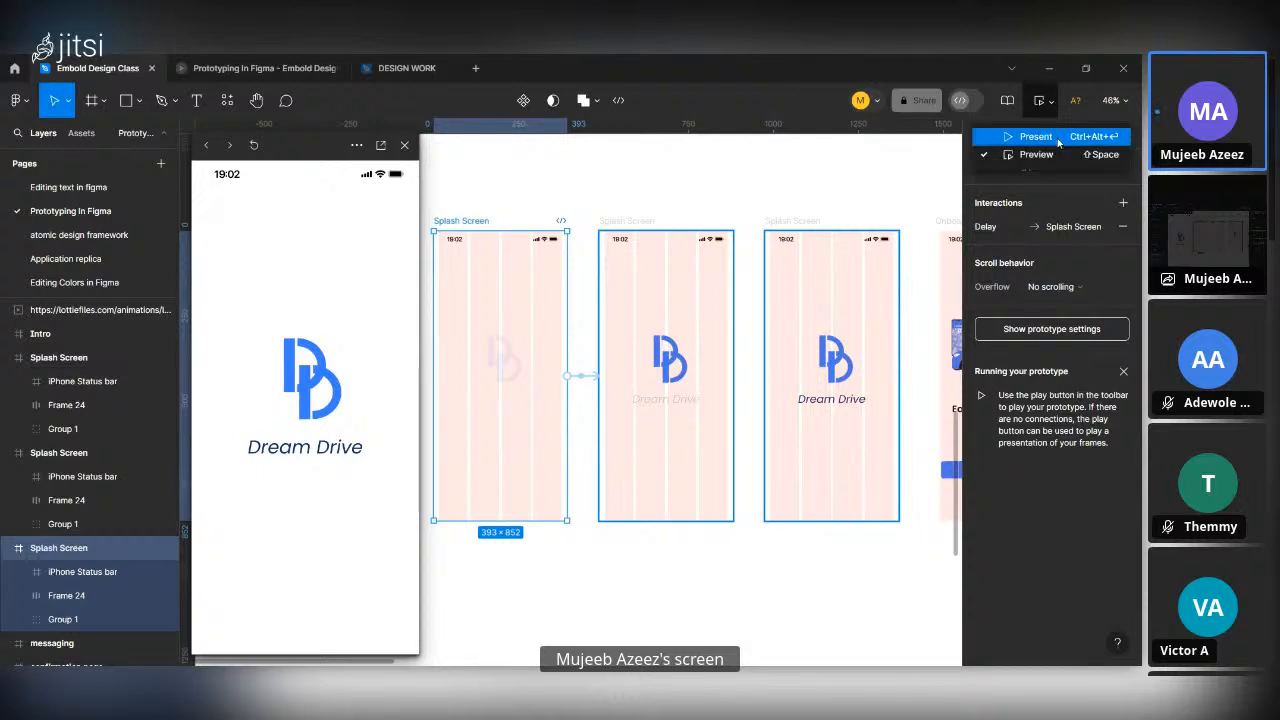
{"action": "left_click", "coordinate": [1058, 142]}
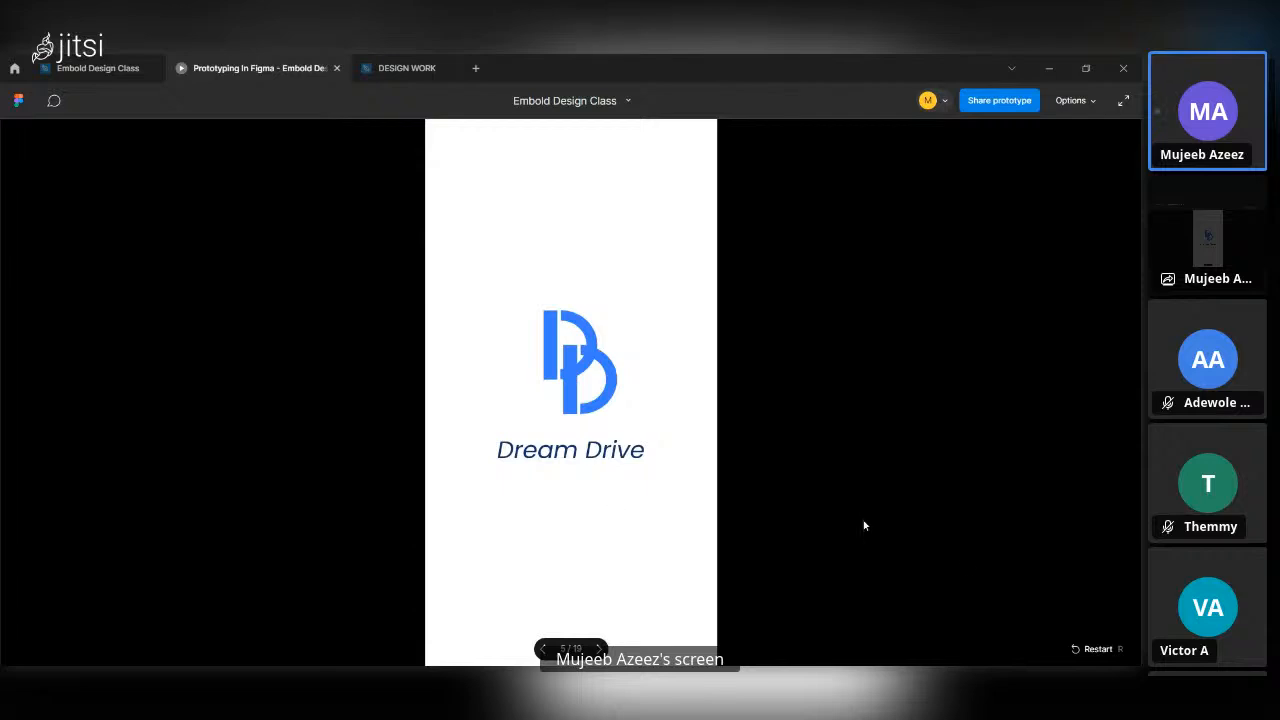
{"action": "left_click", "coordinate": [1084, 649]}
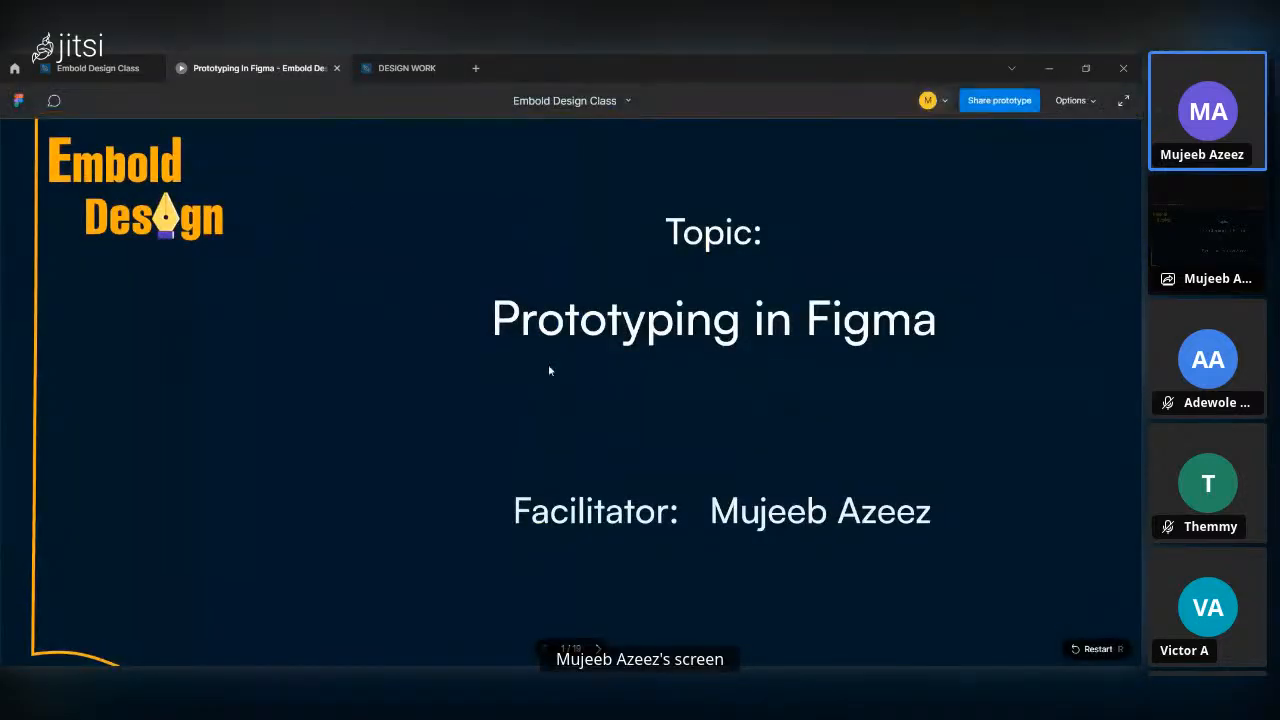
{"action": "key", "text": "Right"}
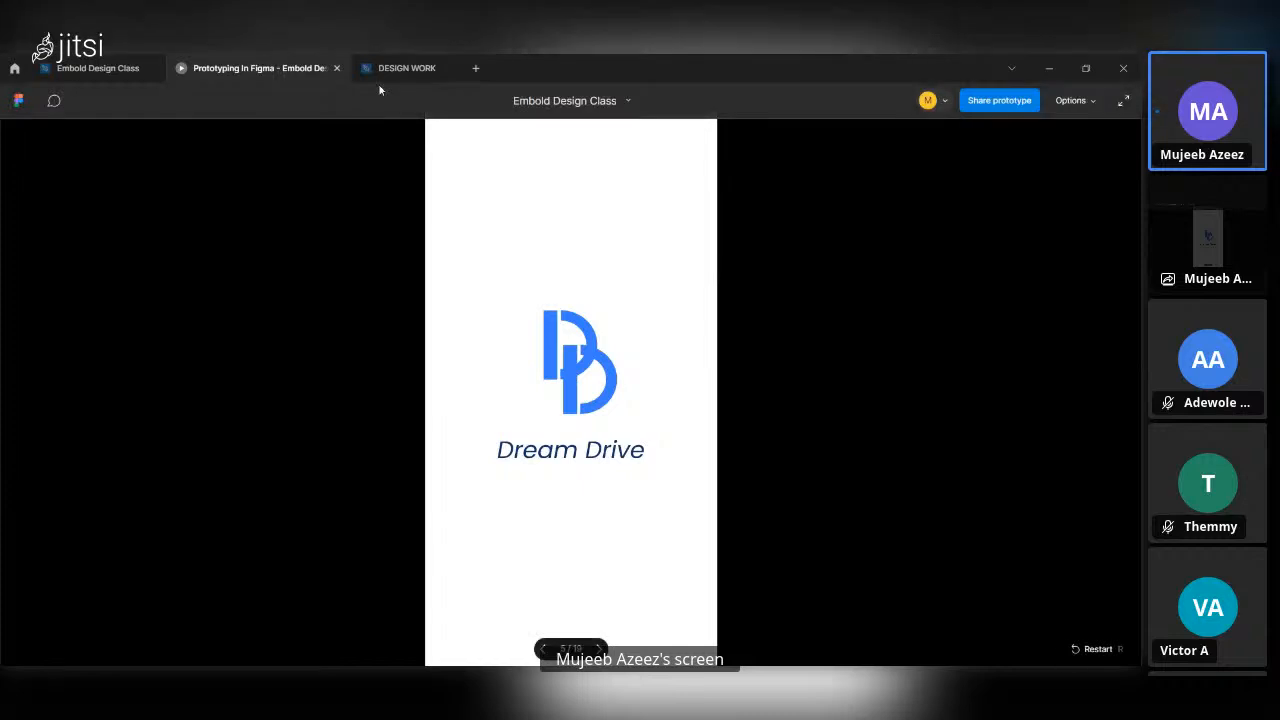
{"action": "left_click", "coordinate": [88, 60]}
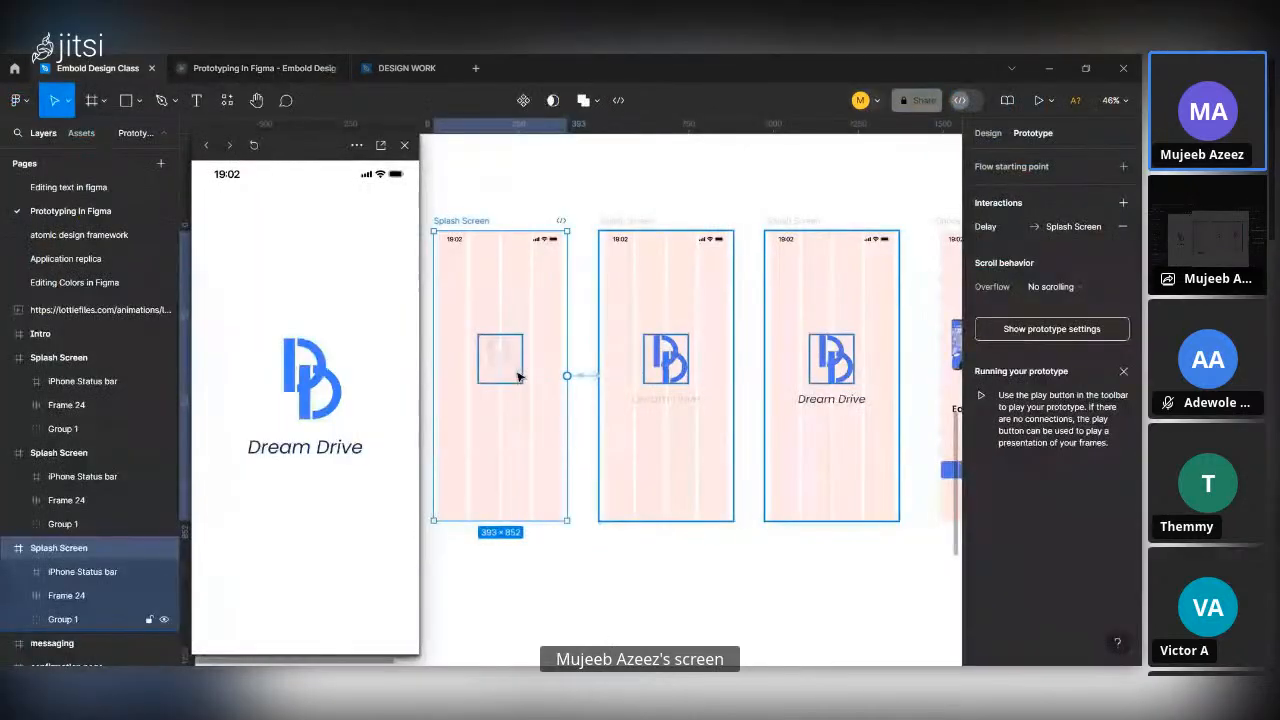
{"action": "left_click", "coordinate": [404, 145]}
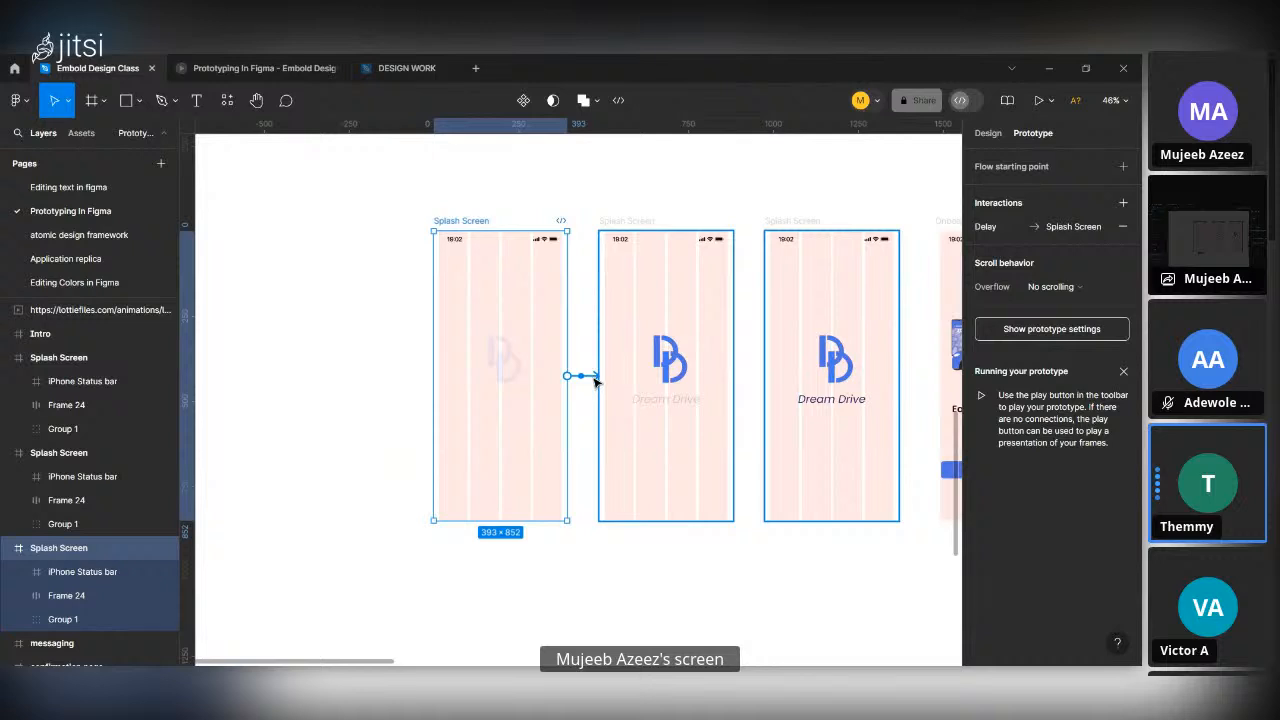
Link the third Splash Screen frame, with the full Dream Drive logo, to Onboarding 1 using an After delay trigger.
{"action": "scroll", "coordinate": [594, 378], "scroll_direction": "up", "scroll_amount": 5}
{"action": "scroll", "coordinate": [594, 380], "scroll_direction": "down", "scroll_amount": 6}
{"action": "scroll", "coordinate": [594, 380], "scroll_direction": "down", "scroll_amount": 4}
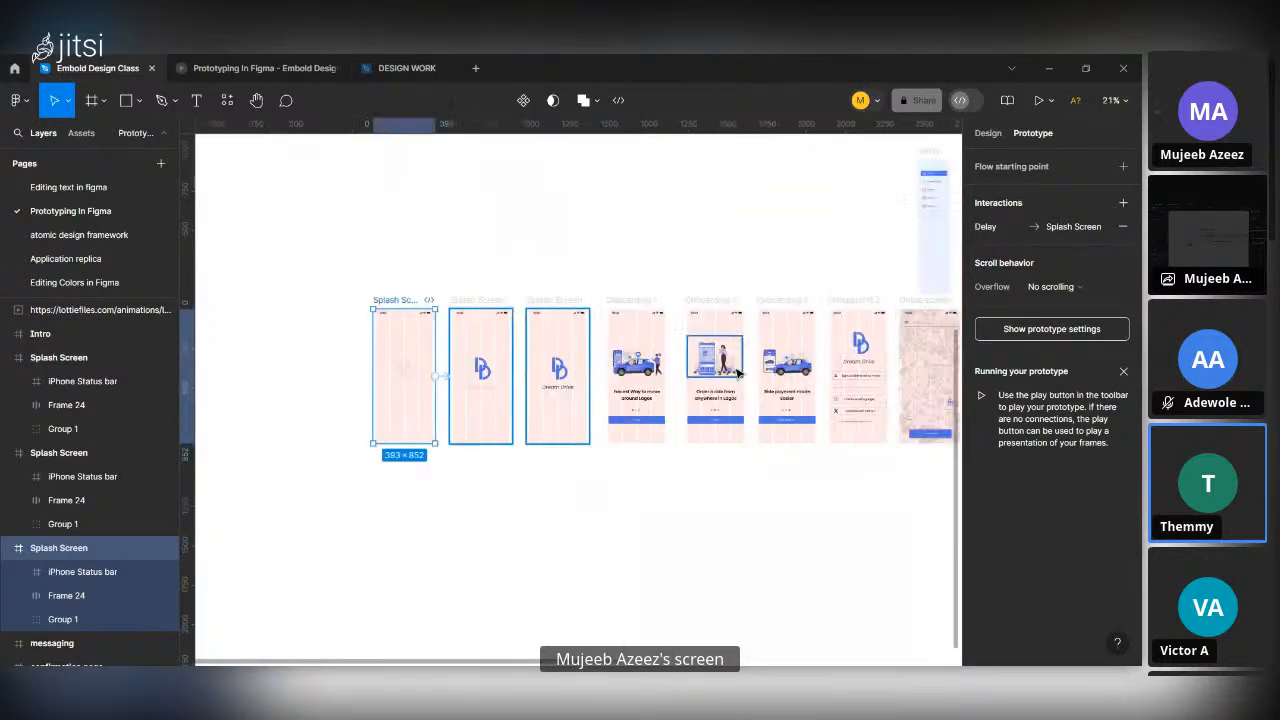
{"action": "scroll", "coordinate": [562, 375], "scroll_direction": "up", "scroll_amount": 5}
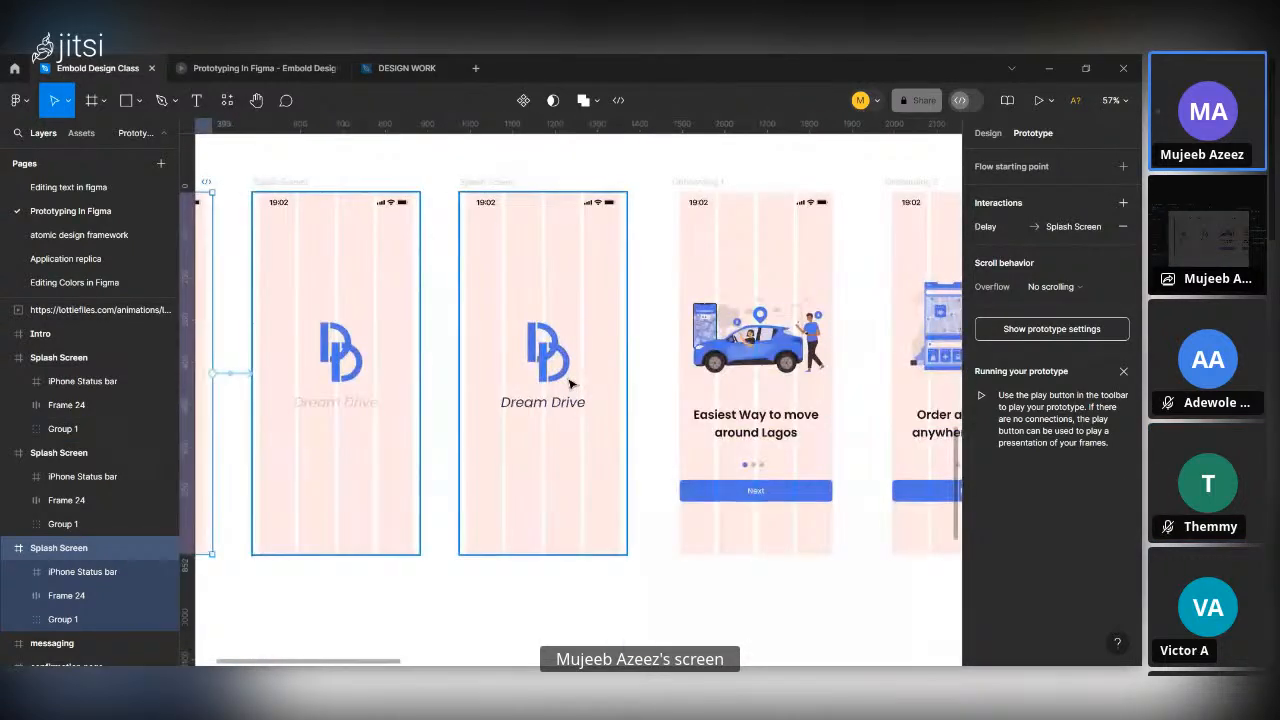
{"action": "left_click", "coordinate": [490, 181]}
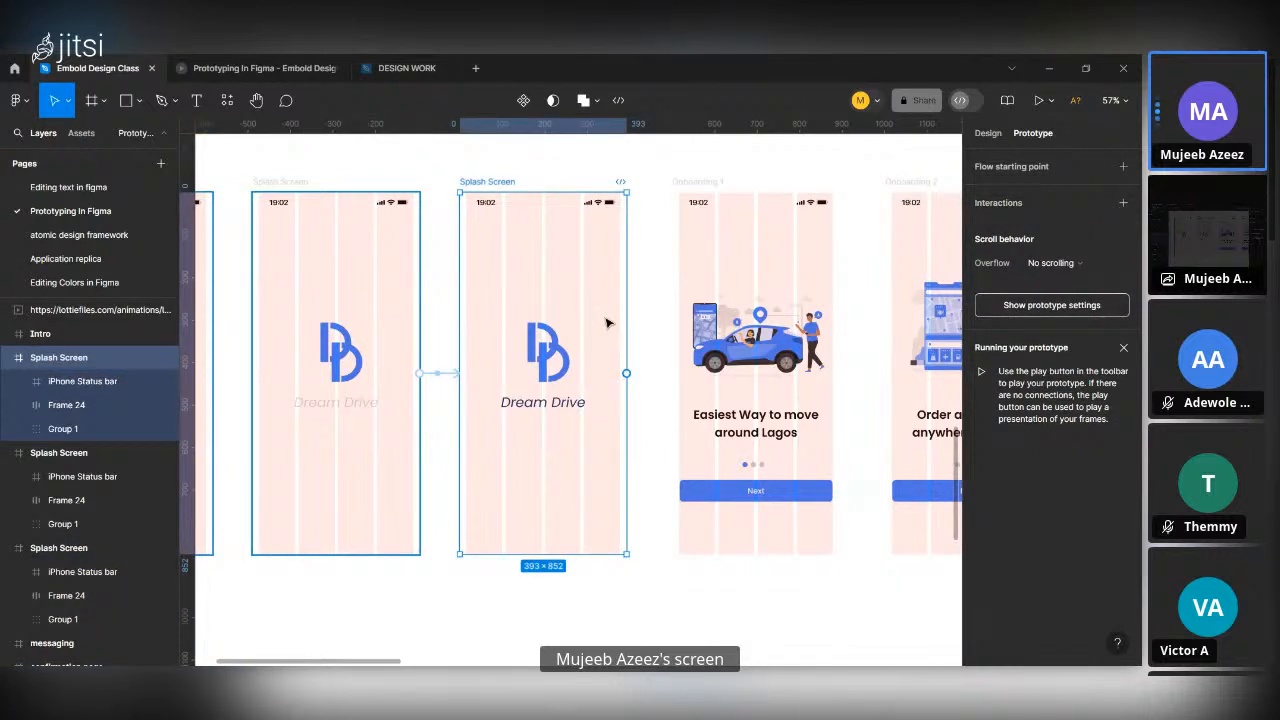
{"action": "scroll", "coordinate": [607, 322], "scroll_direction": "left", "scroll_amount": 2}
{"action": "scroll", "coordinate": [607, 322], "scroll_direction": "down", "scroll_amount": 3}
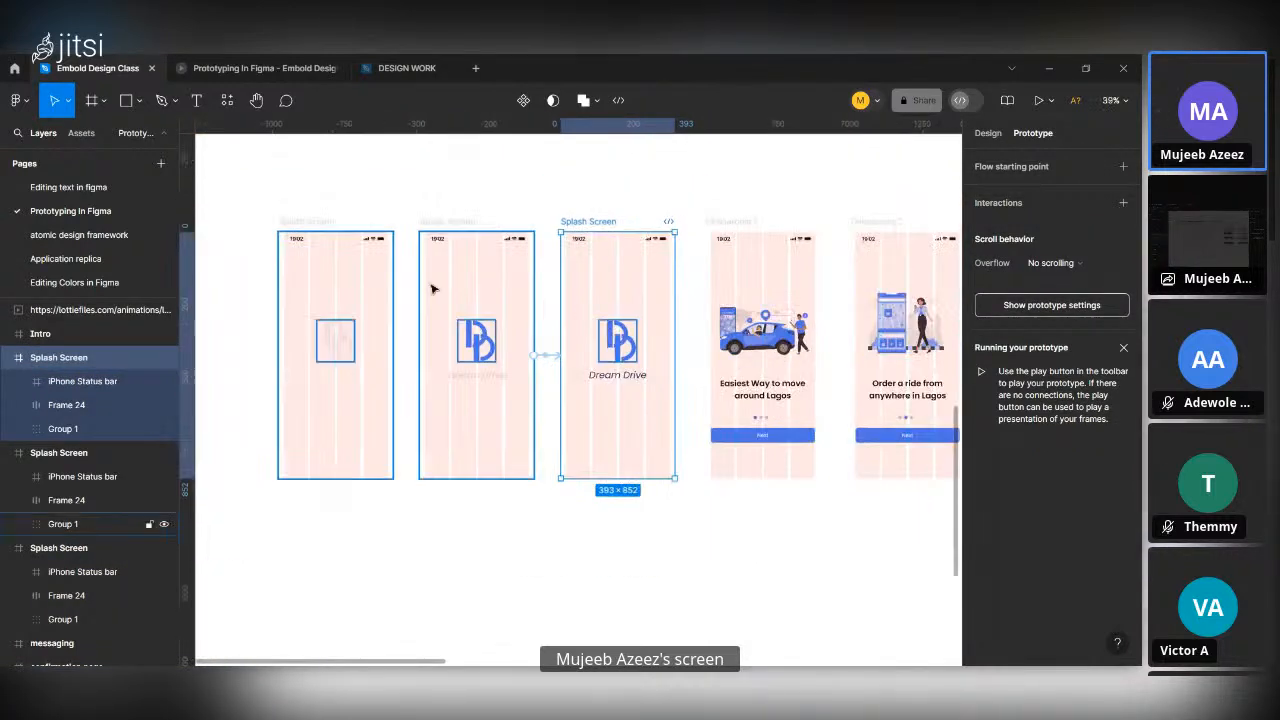
{"action": "scroll", "coordinate": [553, 395], "scroll_direction": "up", "scroll_amount": 5}
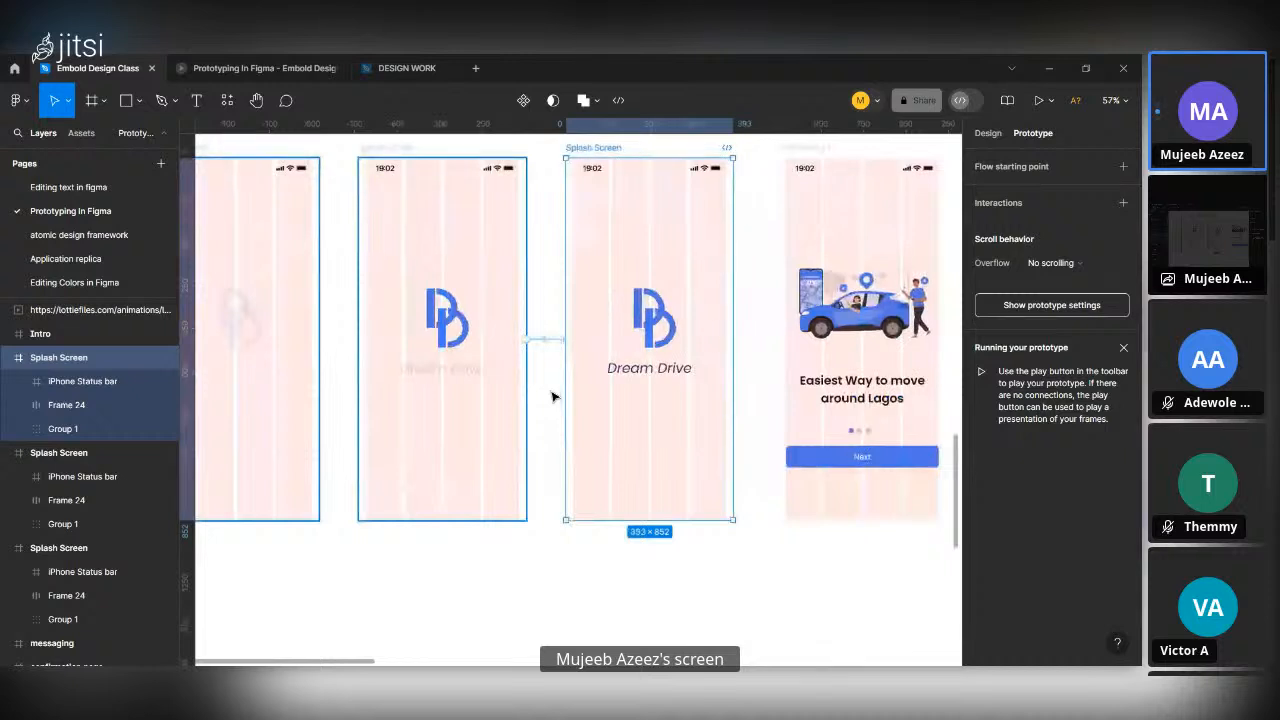
{"action": "scroll", "coordinate": [553, 395], "scroll_direction": "down", "scroll_amount": 2}
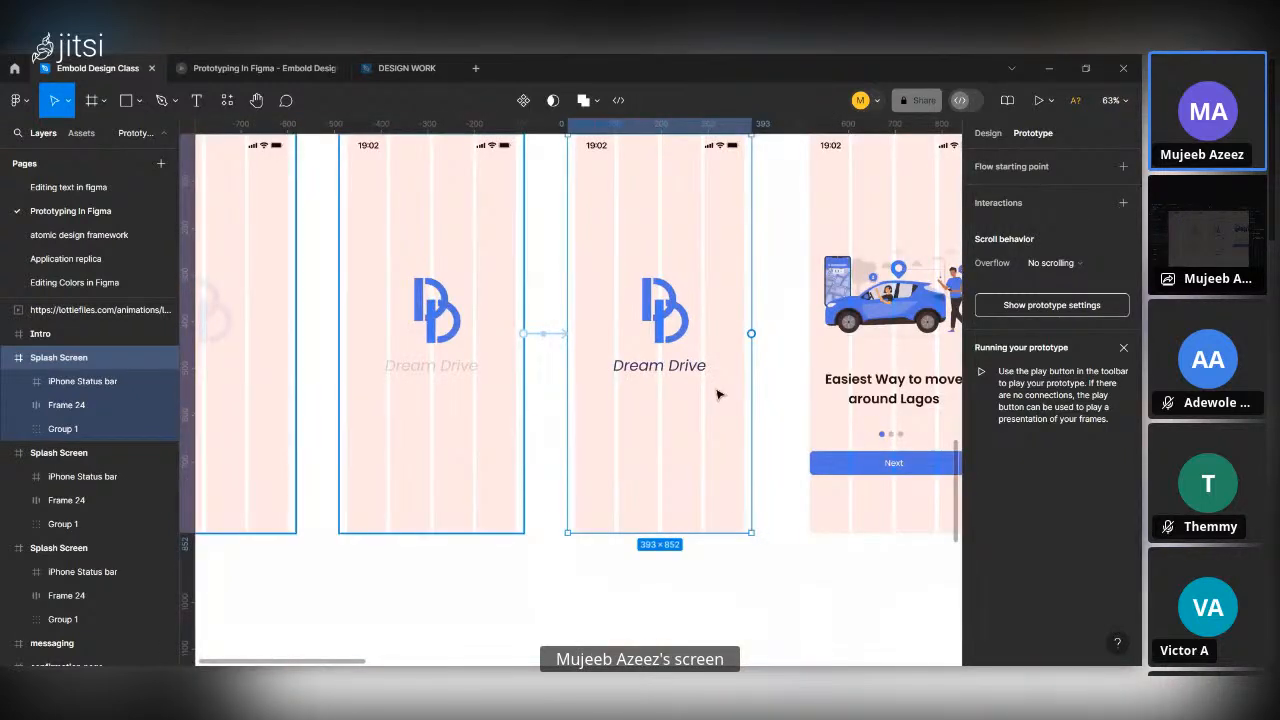
{"action": "scroll", "coordinate": [717, 394], "scroll_direction": "down", "scroll_amount": 3}
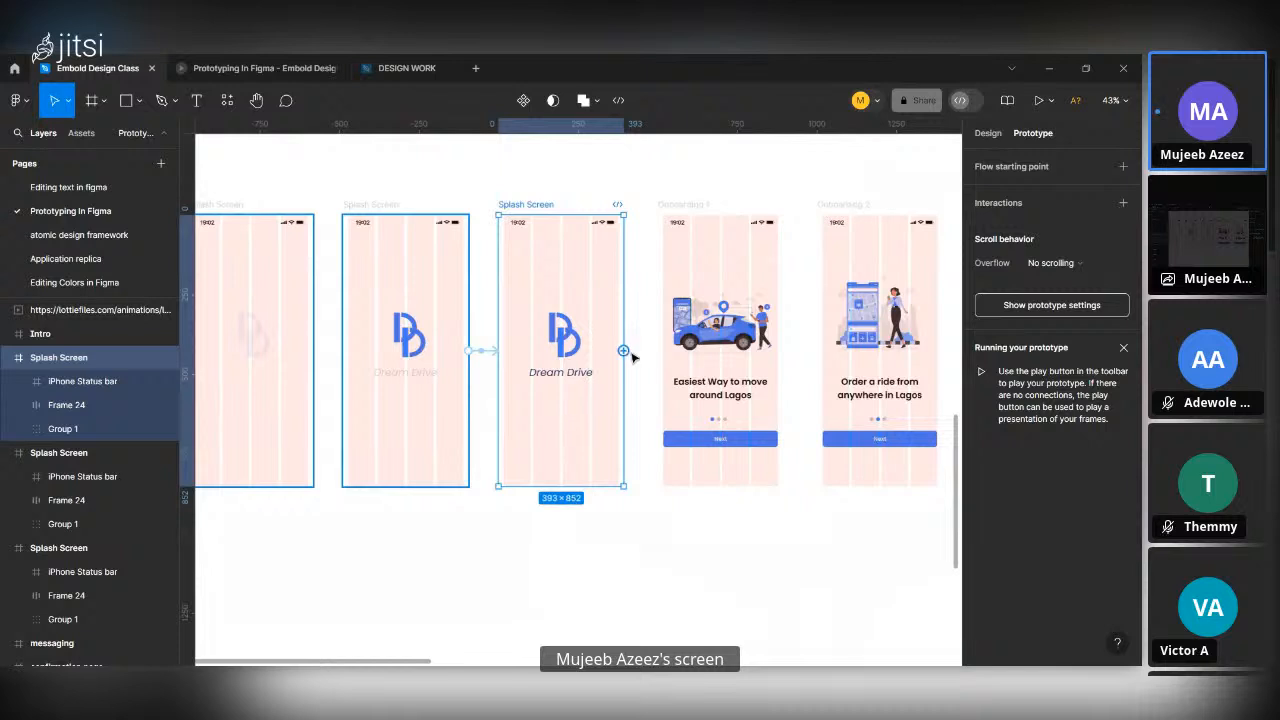
{"action": "left_click_drag", "start_coordinate": [623, 351], "coordinate": [690, 348]}
{"action": "left_click", "coordinate": [620, 390]}
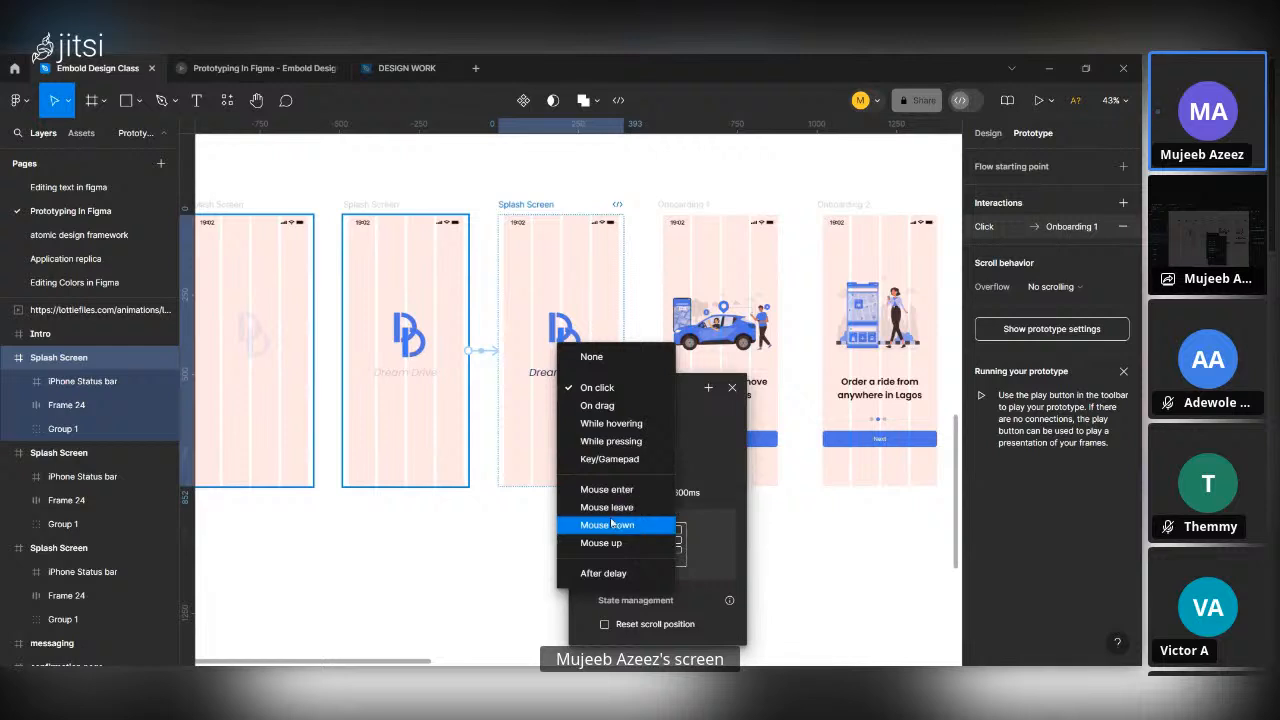
{"action": "left_click", "coordinate": [603, 573]}
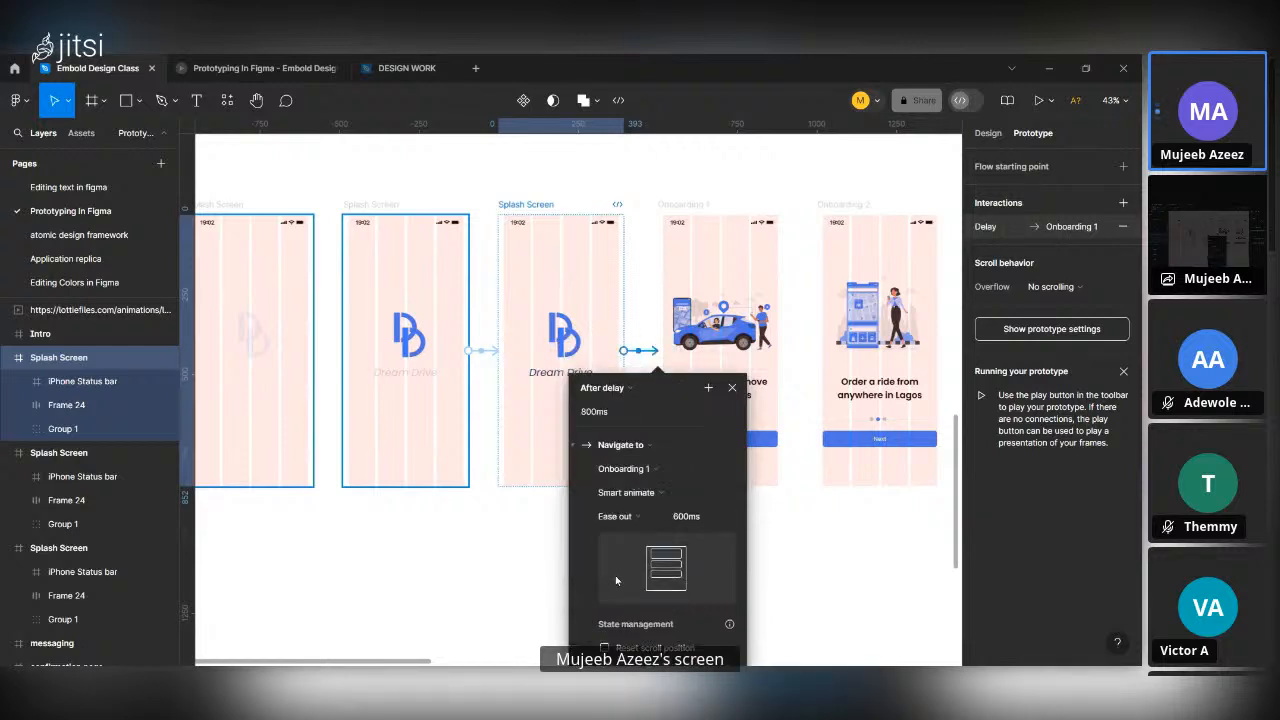
Set the transition to Onboarding 1 to a 2000 ms delay and a 400 ms animation duration, and close its interaction details.
{"action": "left_click", "coordinate": [619, 412]}
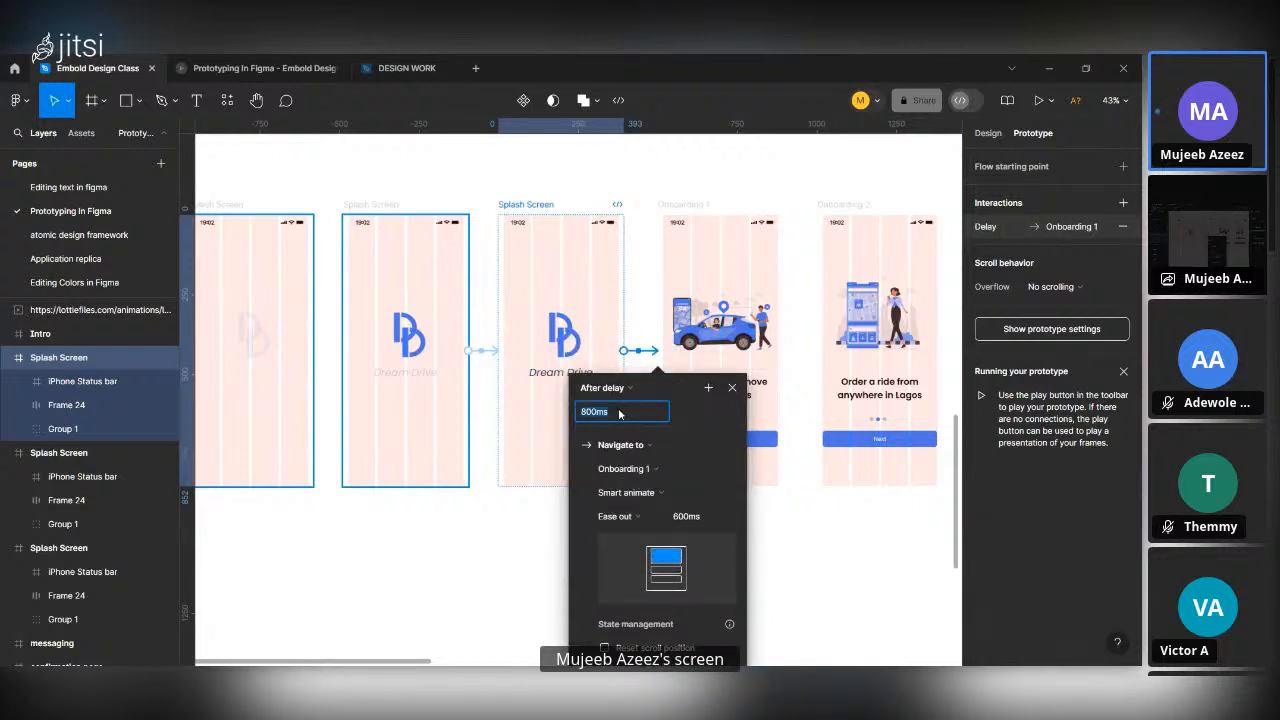
{"action": "type", "text": "2000"}
{"action": "key", "text": "Return"}
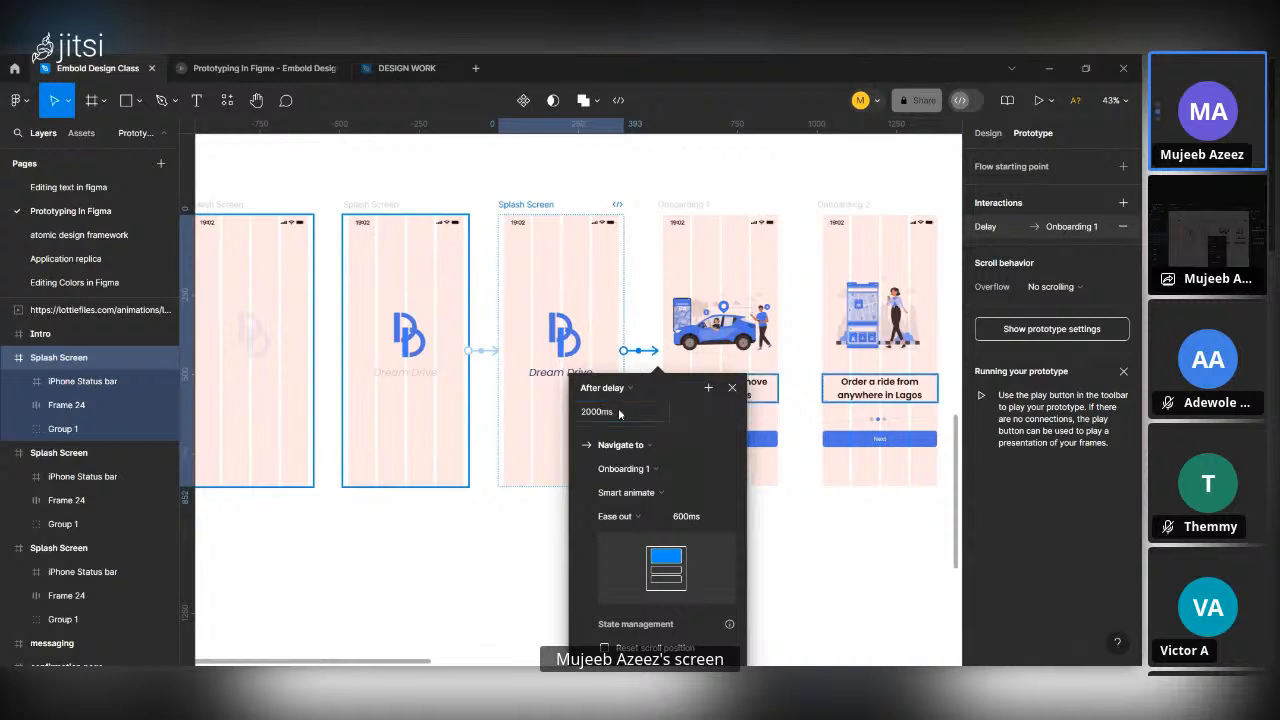
{"action": "left_click", "coordinate": [700, 521]}
{"action": "type", "text": "400"}
{"action": "key", "text": "Return"}
{"action": "left_click", "coordinate": [733, 388]}
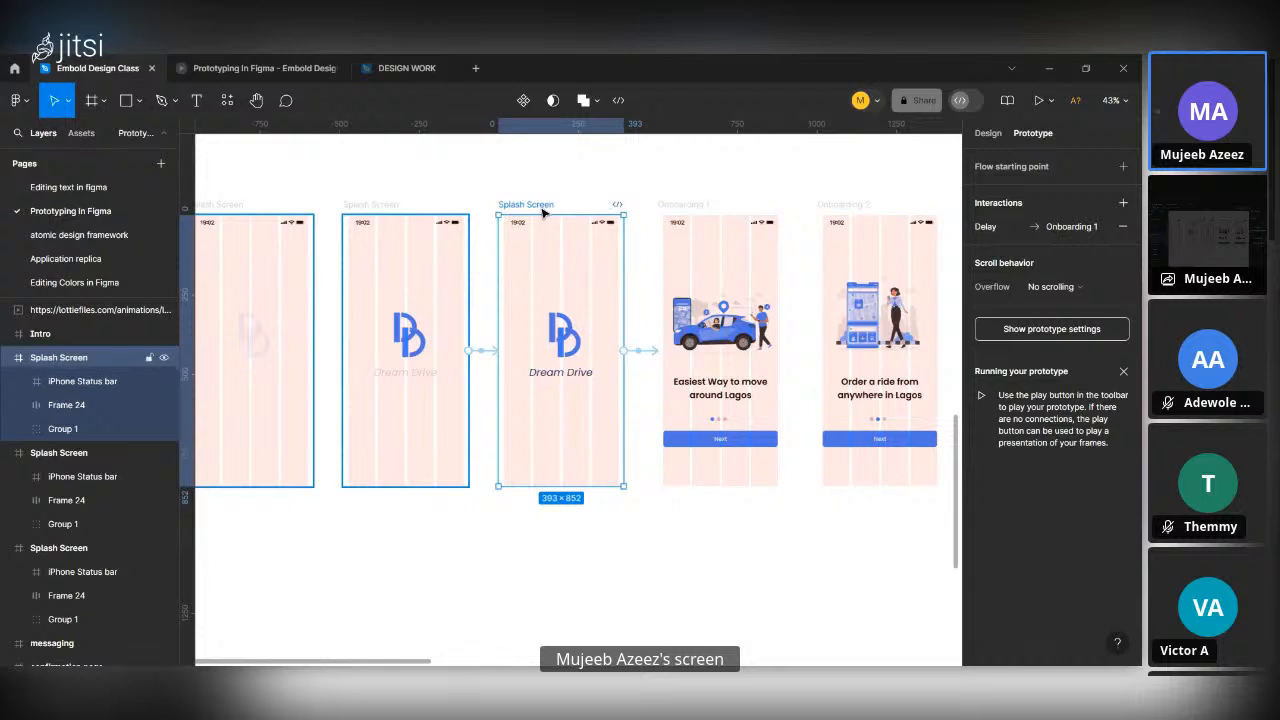
Play the third Splash Screen frame's transition twice in presentation view, returning to the design file after each run.
{"action": "left_click", "coordinate": [1037, 102]}
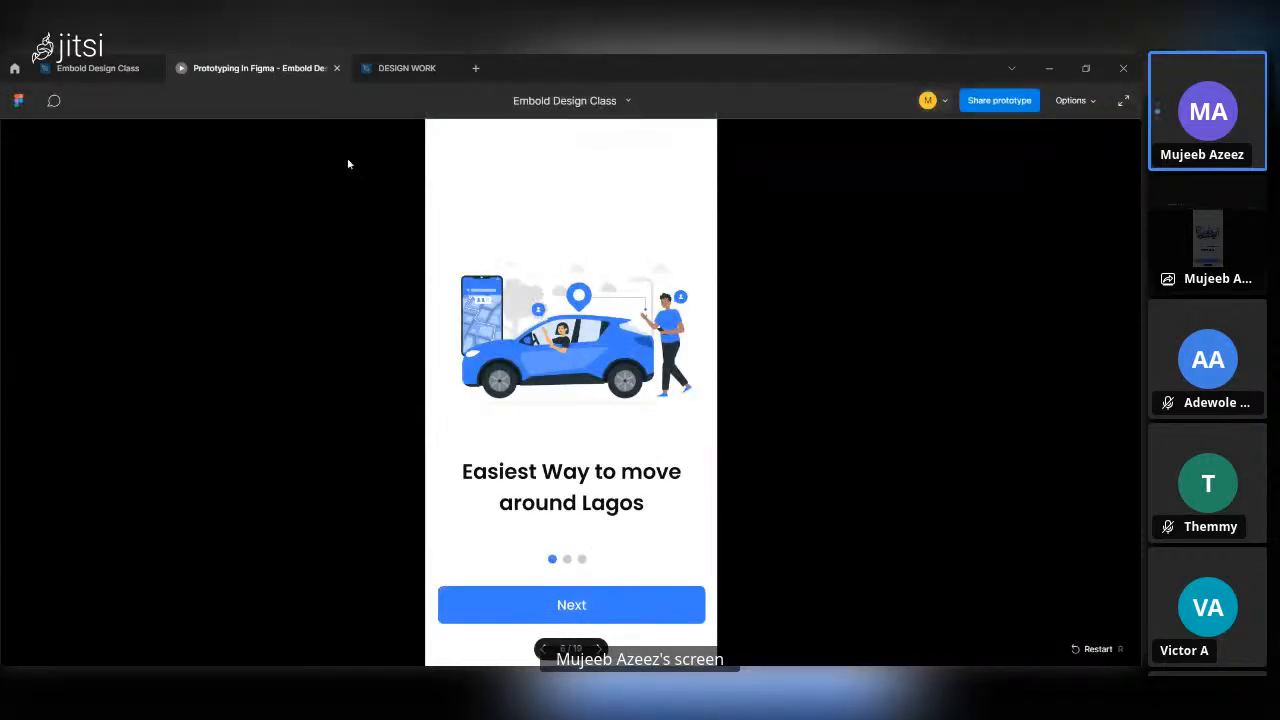
{"action": "left_click", "coordinate": [97, 68]}
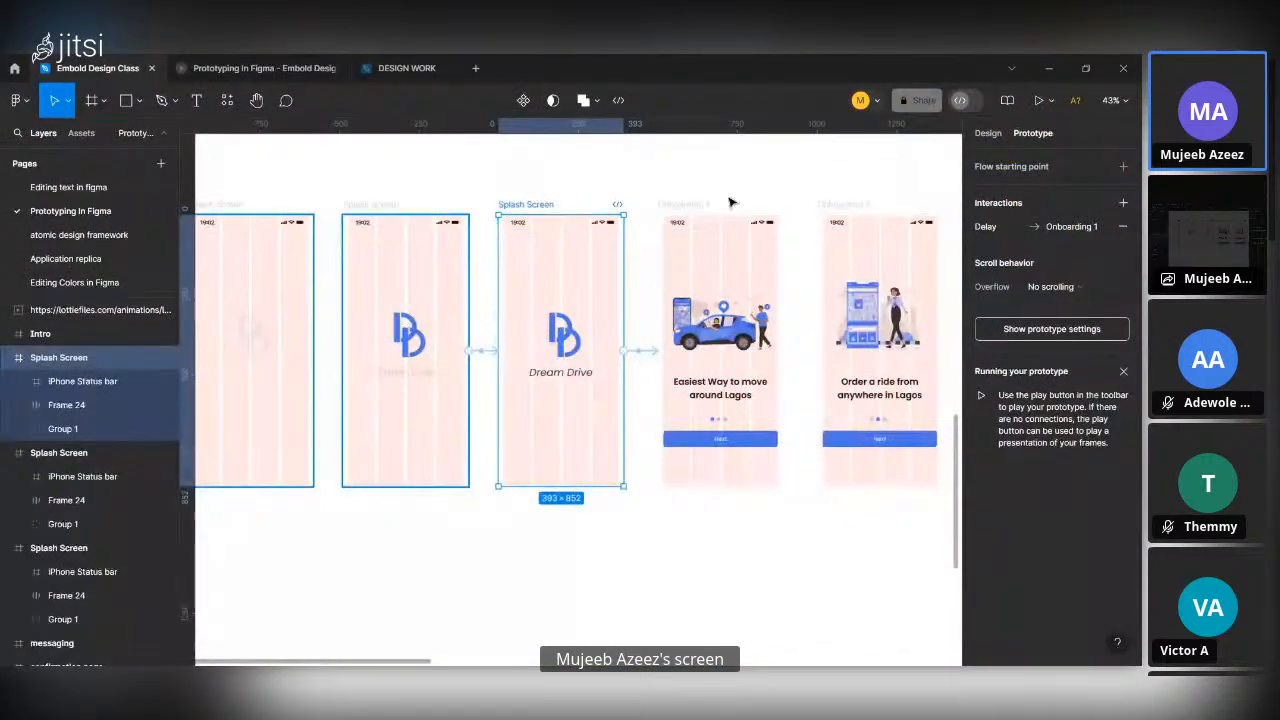
{"action": "left_click", "coordinate": [1039, 101]}
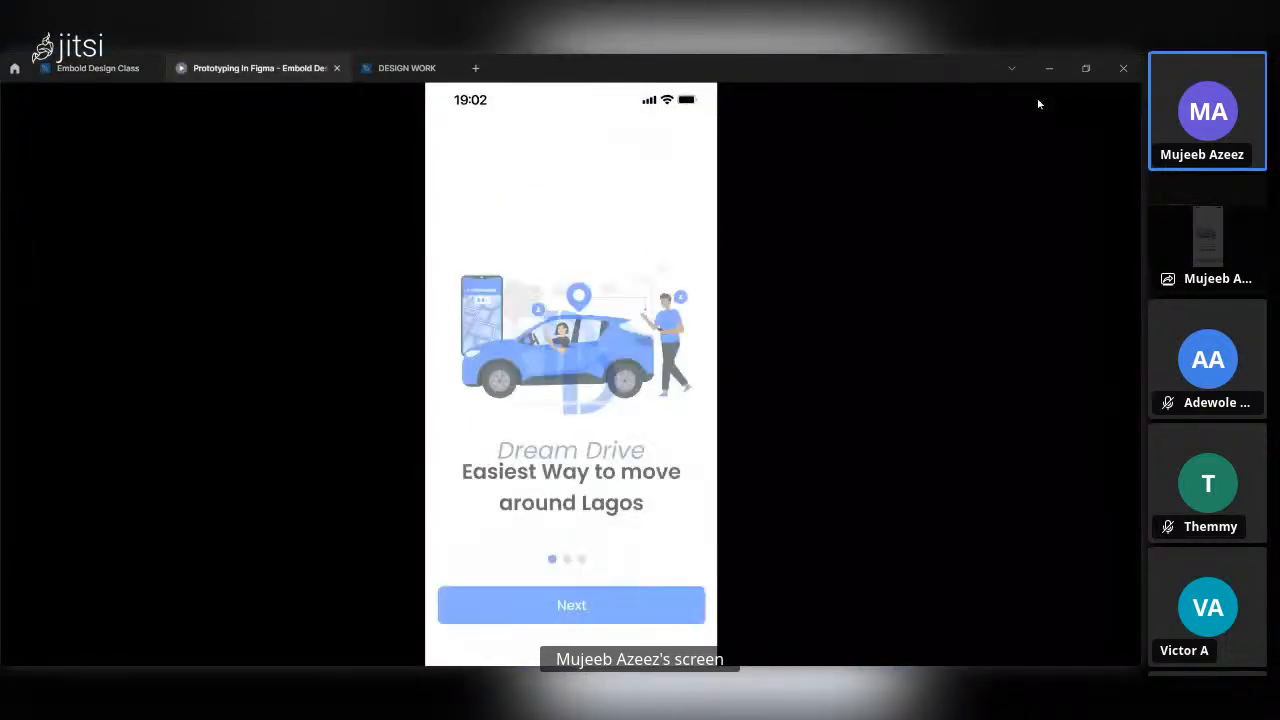
{"action": "left_click", "coordinate": [97, 68]}
Play the whole splash sequence in presentation view from the first Splash Screen frame through Onboarding 1, and return to the design file.
{"action": "scroll", "coordinate": [426, 300], "scroll_direction": "left", "scroll_amount": 2}
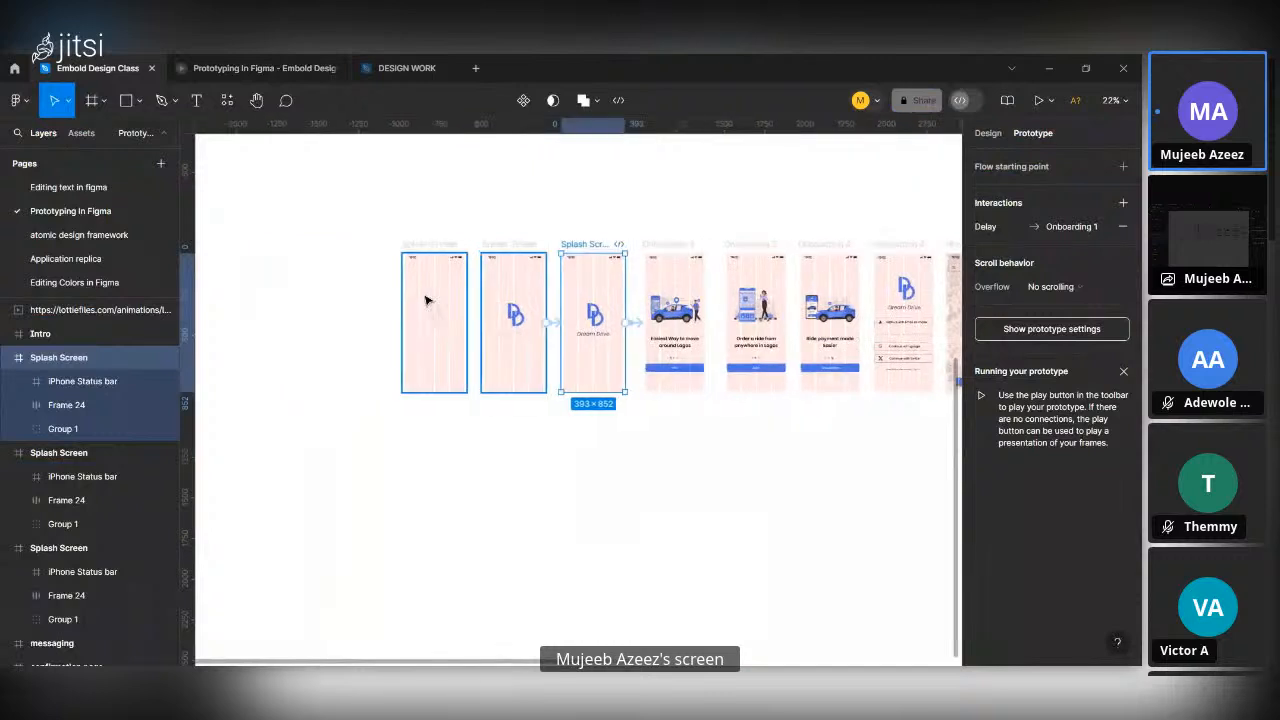
{"action": "left_click", "coordinate": [434, 262]}
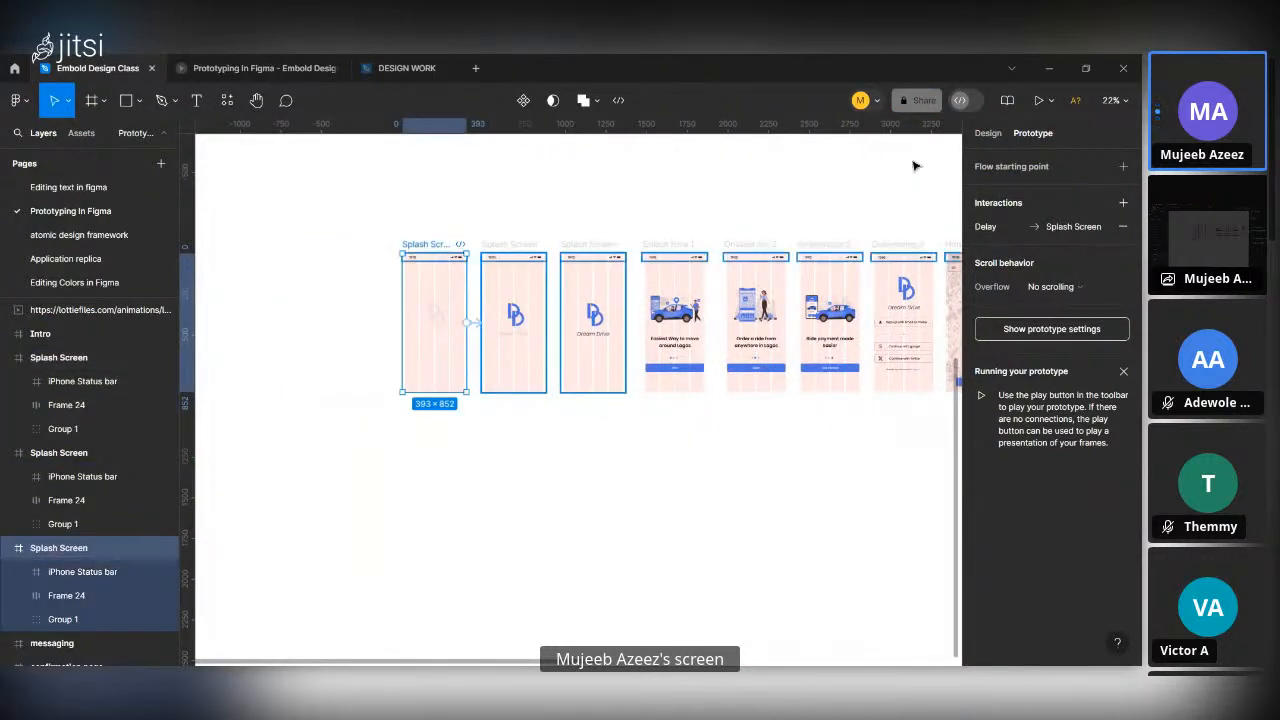
{"action": "left_click", "coordinate": [1037, 101]}
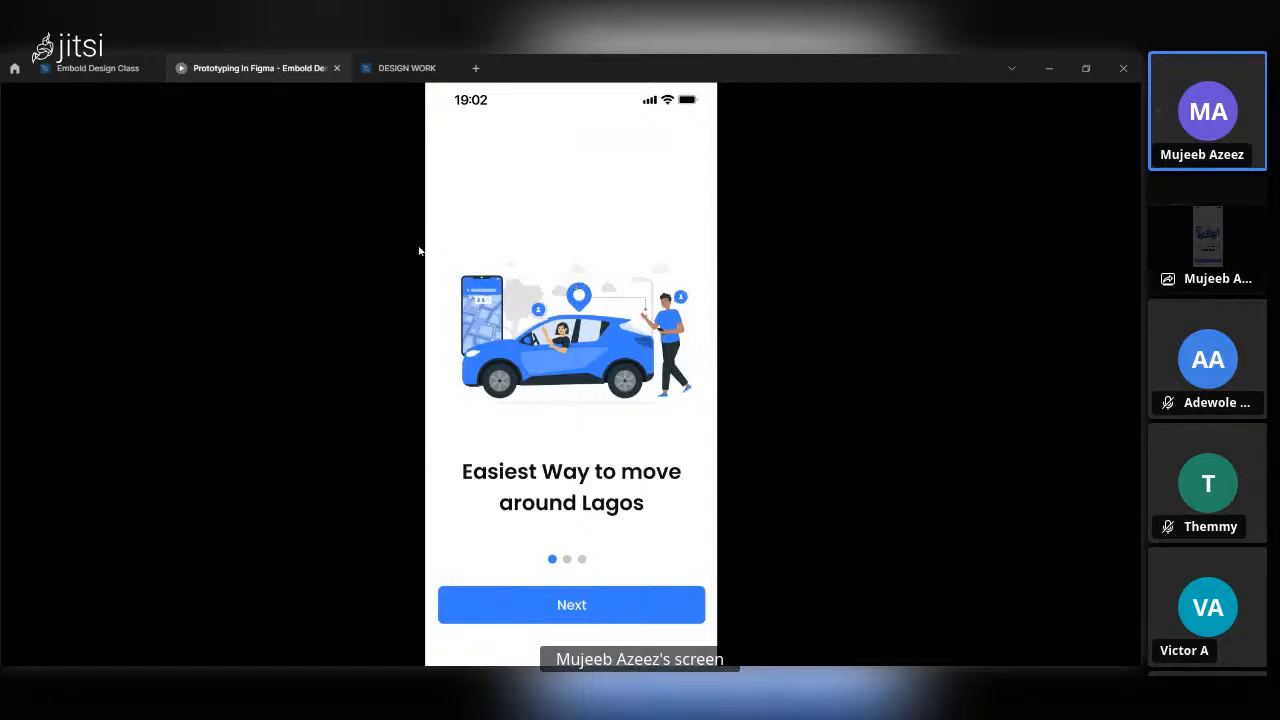
{"action": "left_click", "coordinate": [70, 66]}
Link the Next button on Onboarding 1 to the Onboarding 2 frame, keeping the On click trigger.
{"action": "scroll", "coordinate": [737, 373], "scroll_direction": "up", "scroll_amount": 5}
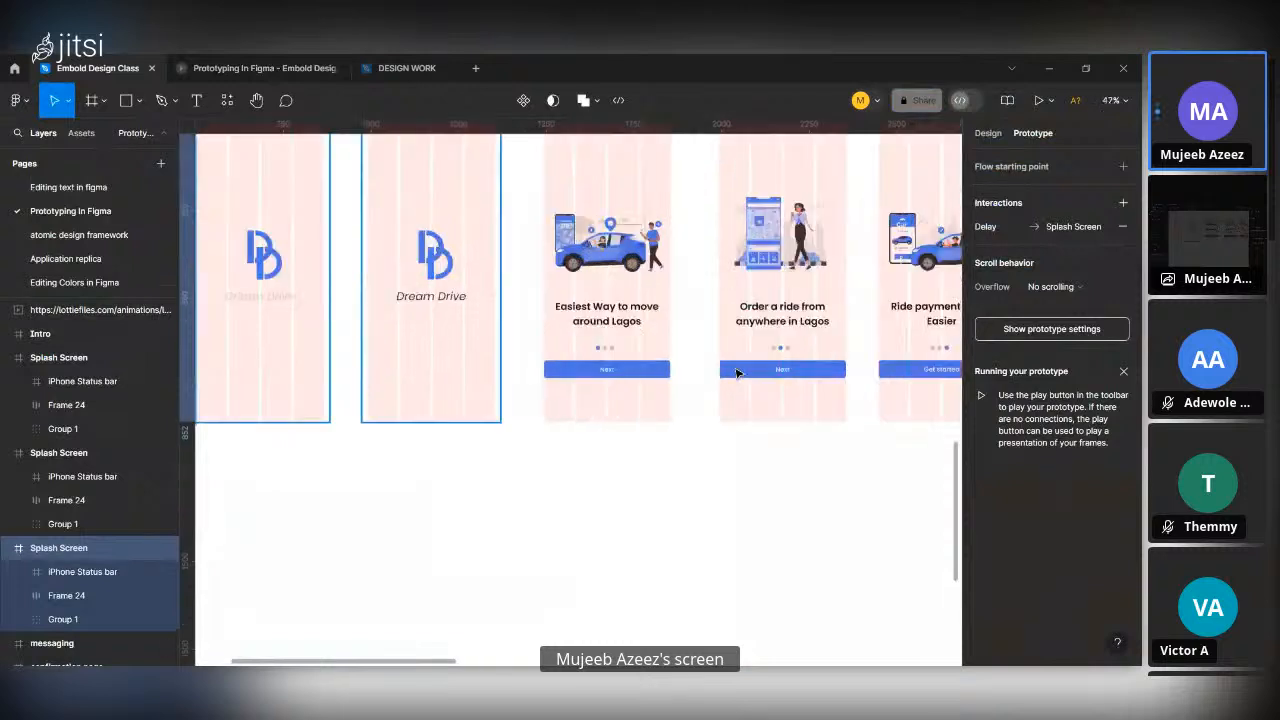
{"action": "left_click", "coordinate": [620, 313]}
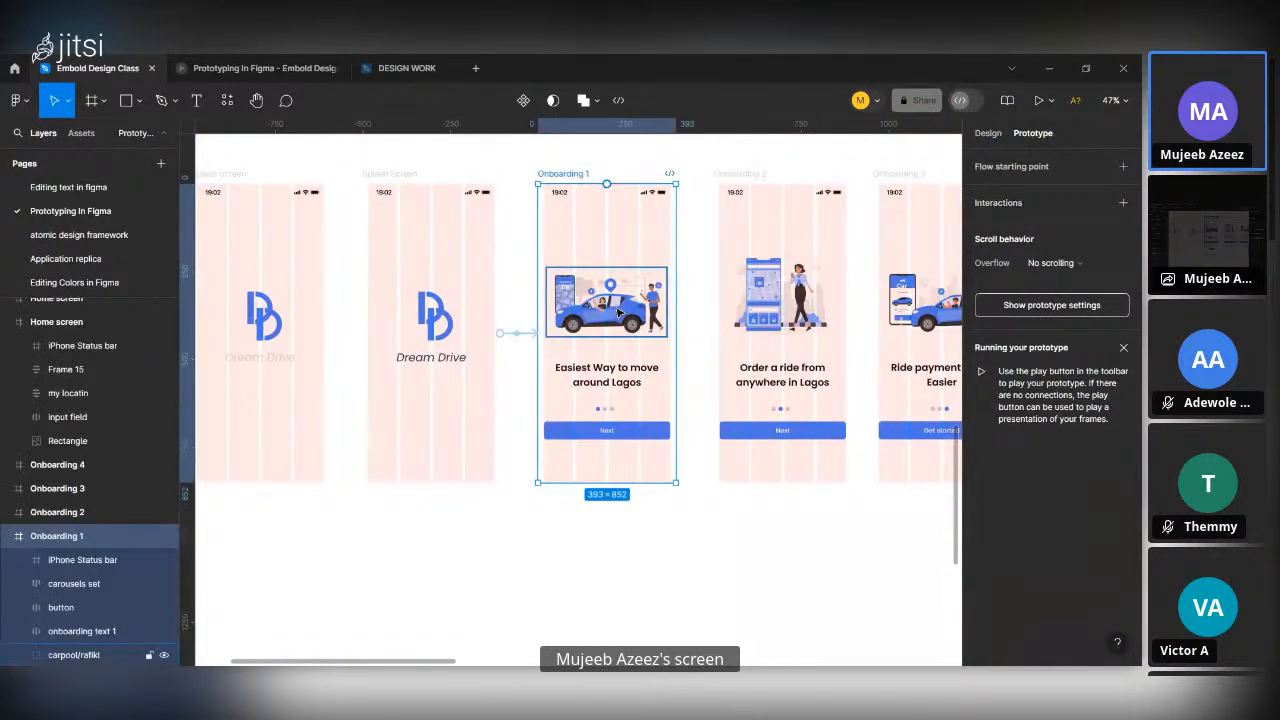
{"action": "scroll", "coordinate": [619, 313], "scroll_direction": "up", "scroll_amount": 3}
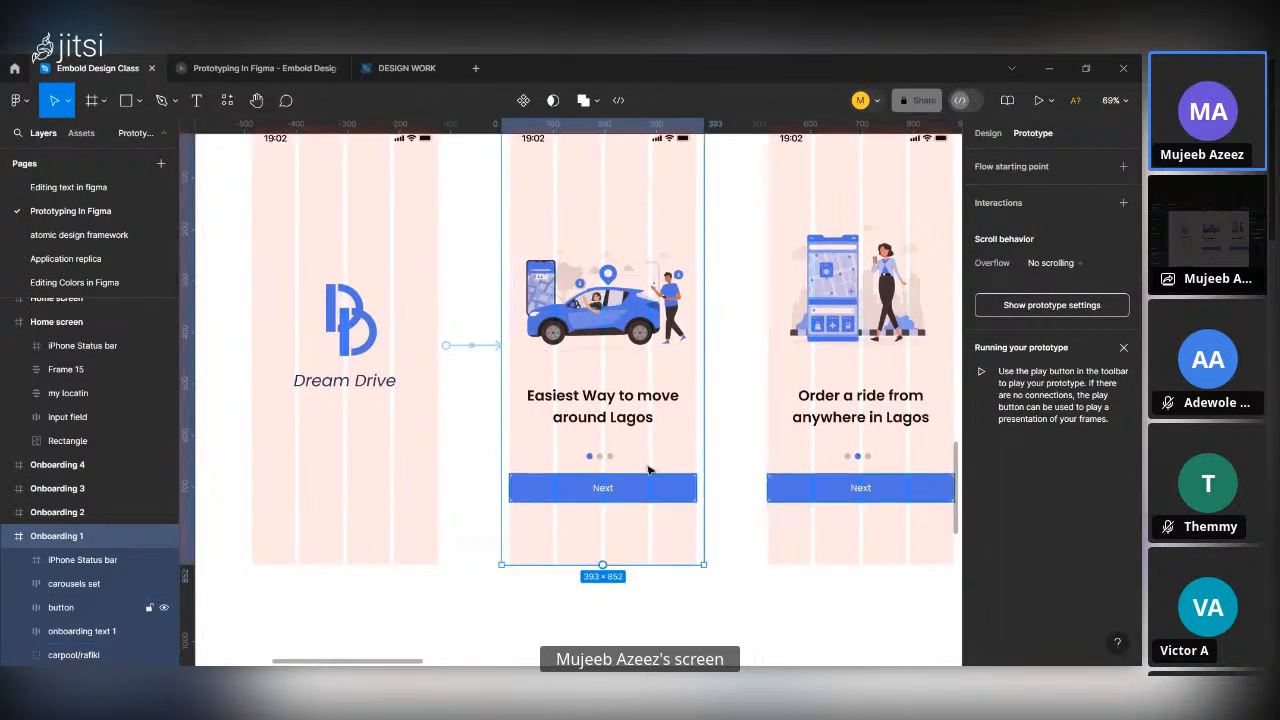
{"action": "left_click", "coordinate": [656, 500]}
{"action": "scroll", "coordinate": [656, 502], "scroll_direction": "down", "scroll_amount": 3}
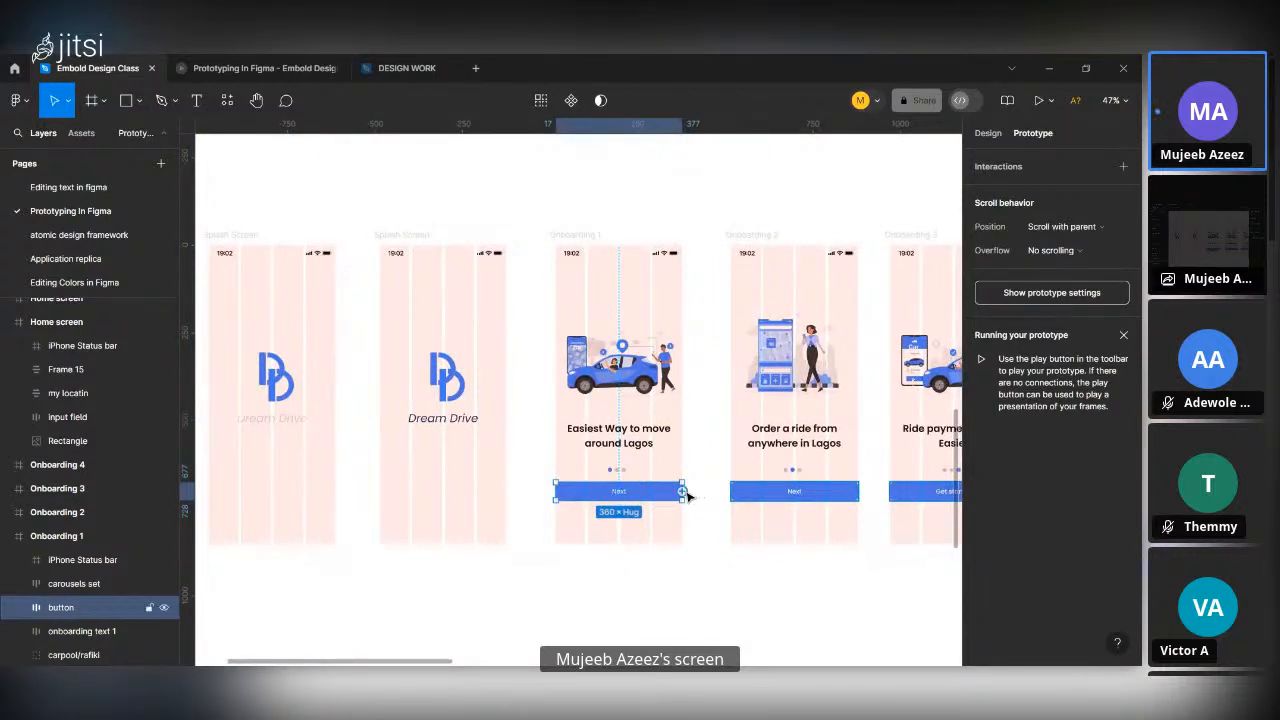
{"action": "left_click_drag", "start_coordinate": [682, 491], "coordinate": [753, 433]}
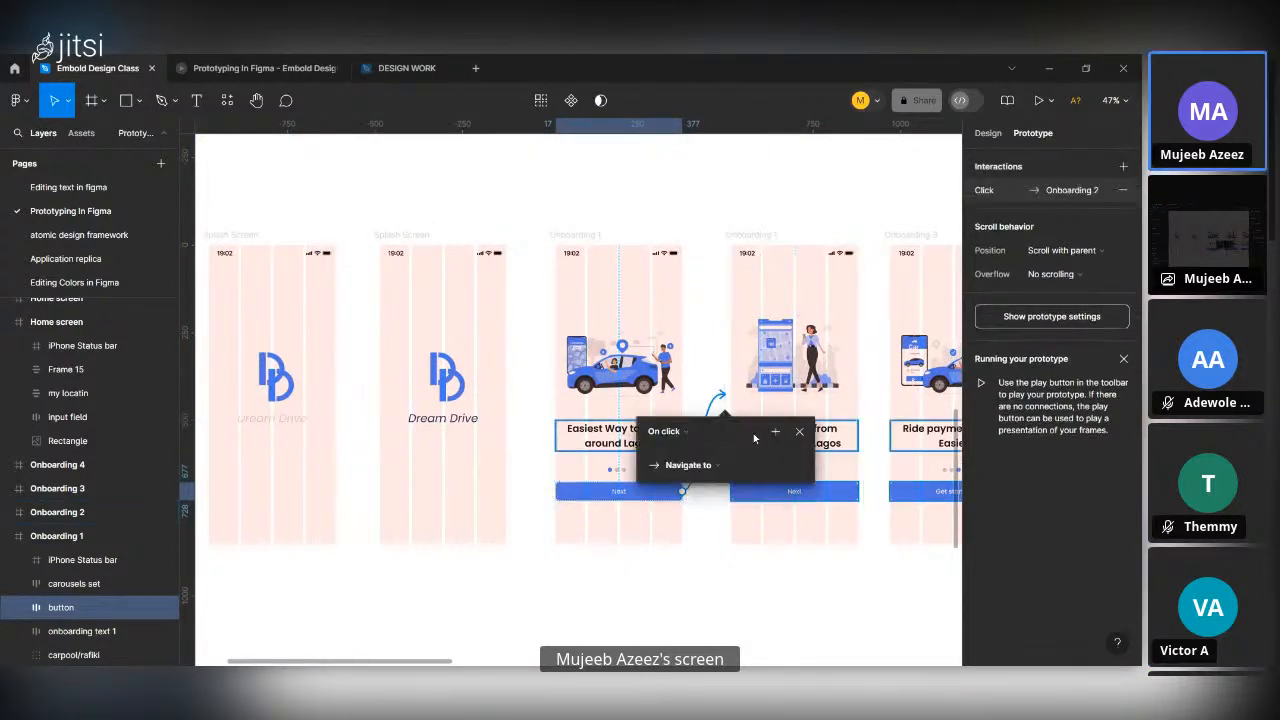
{"action": "scroll", "coordinate": [670, 516], "scroll_direction": "down", "scroll_amount": 3}
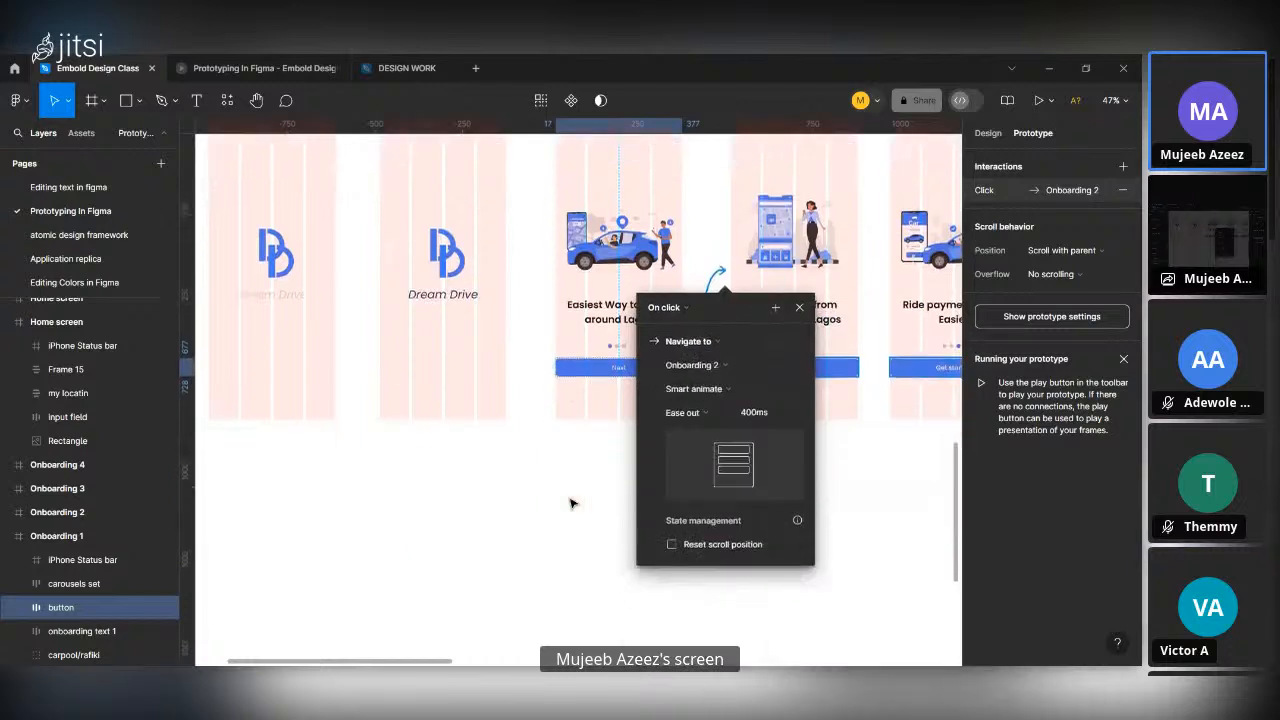
{"action": "left_click", "coordinate": [666, 309]}
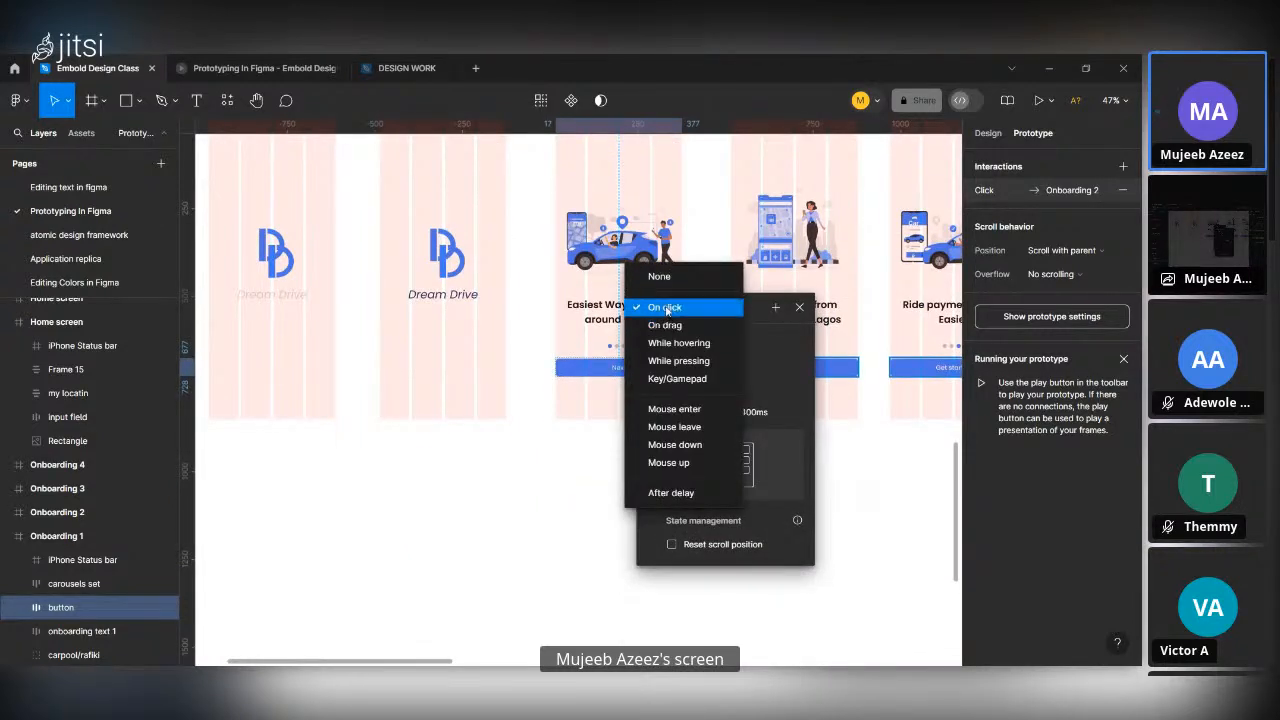
{"action": "left_click", "coordinate": [665, 309]}
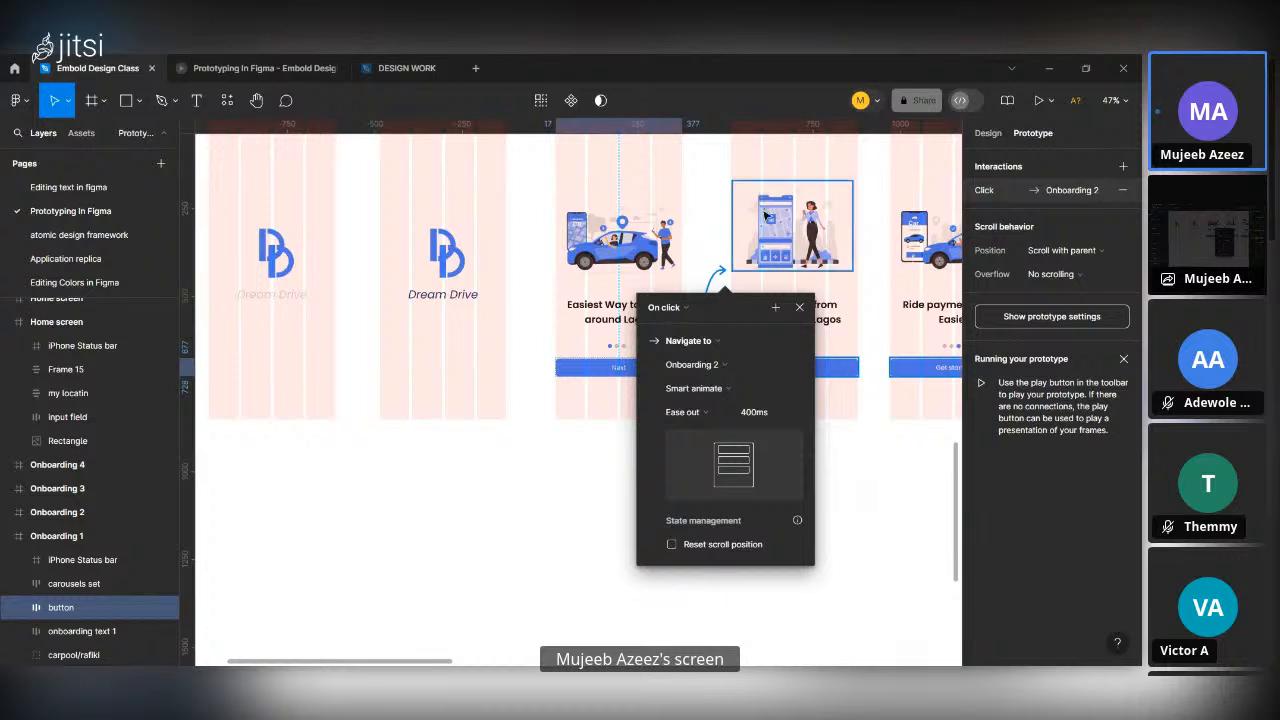
Link the Next button on Onboarding 2 to the Onboarding 3 frame, keeping the On click trigger.
{"action": "scroll", "coordinate": [765, 215], "scroll_direction": "right", "scroll_amount": 2}
{"action": "scroll", "coordinate": [765, 215], "scroll_direction": "up", "scroll_amount": 3}
{"action": "scroll", "coordinate": [765, 215], "scroll_direction": "right", "scroll_amount": 1}
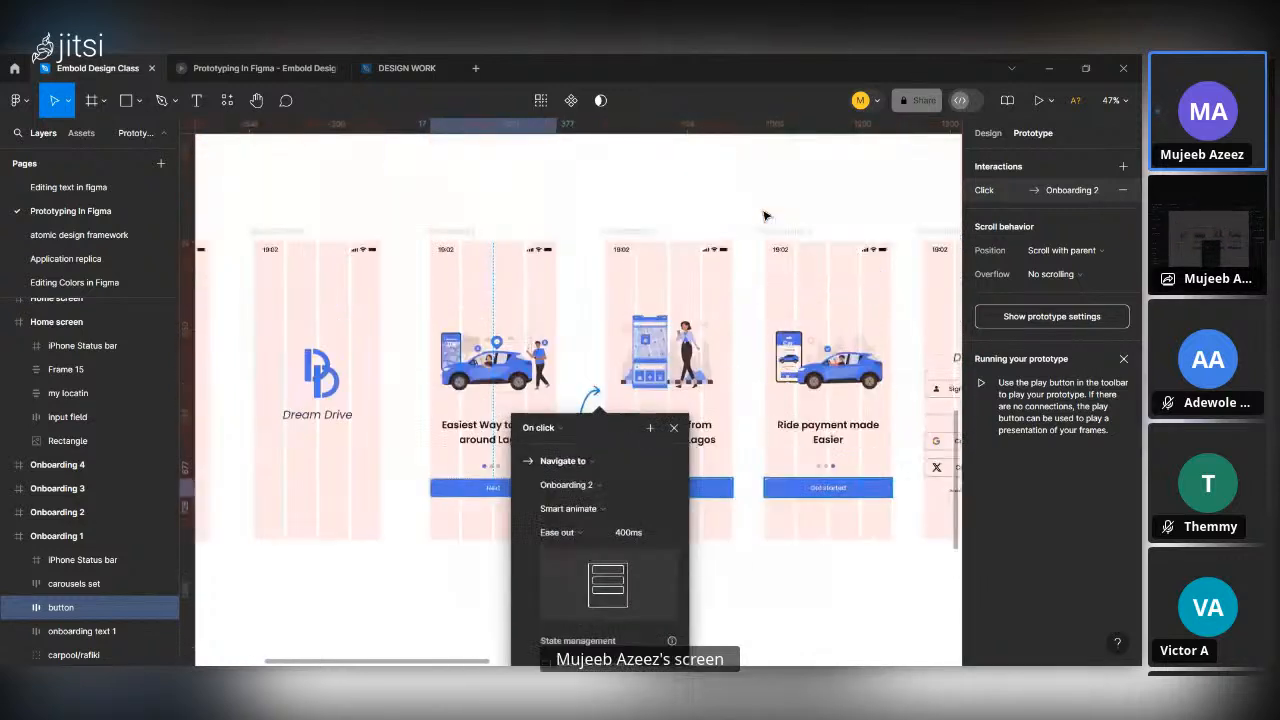
{"action": "left_click", "coordinate": [628, 232]}
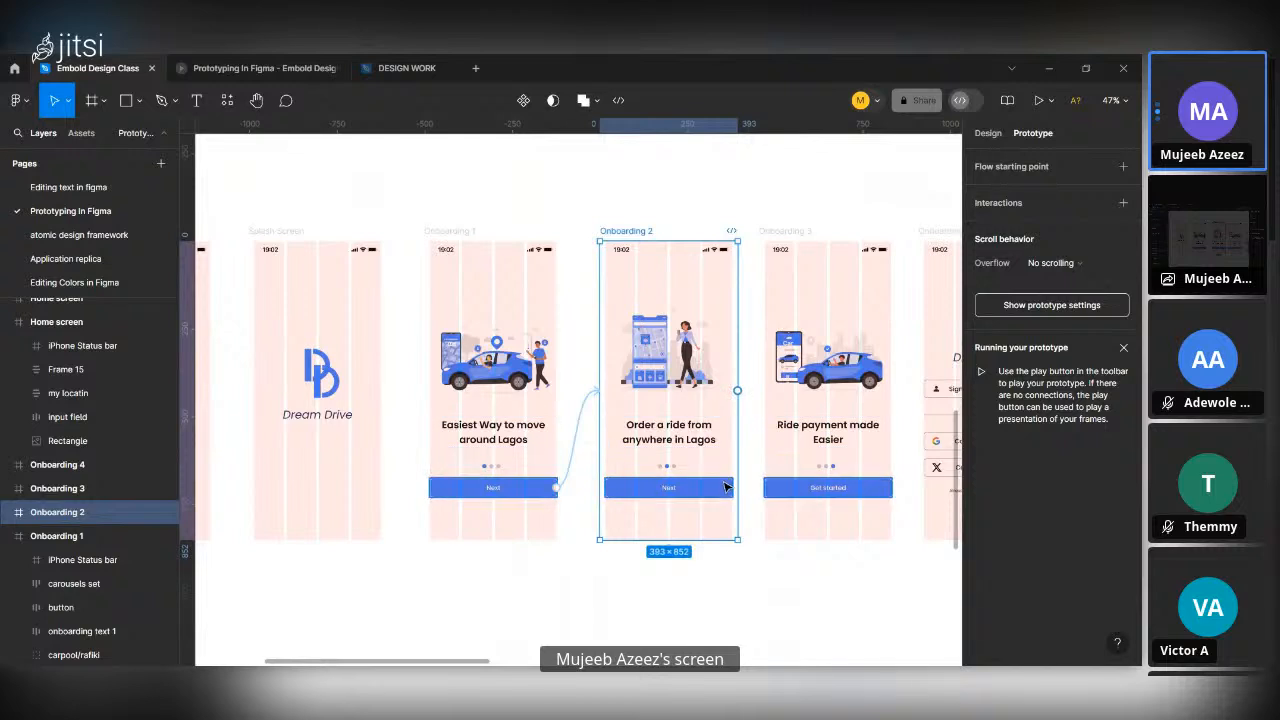
{"action": "left_click", "coordinate": [724, 489]}
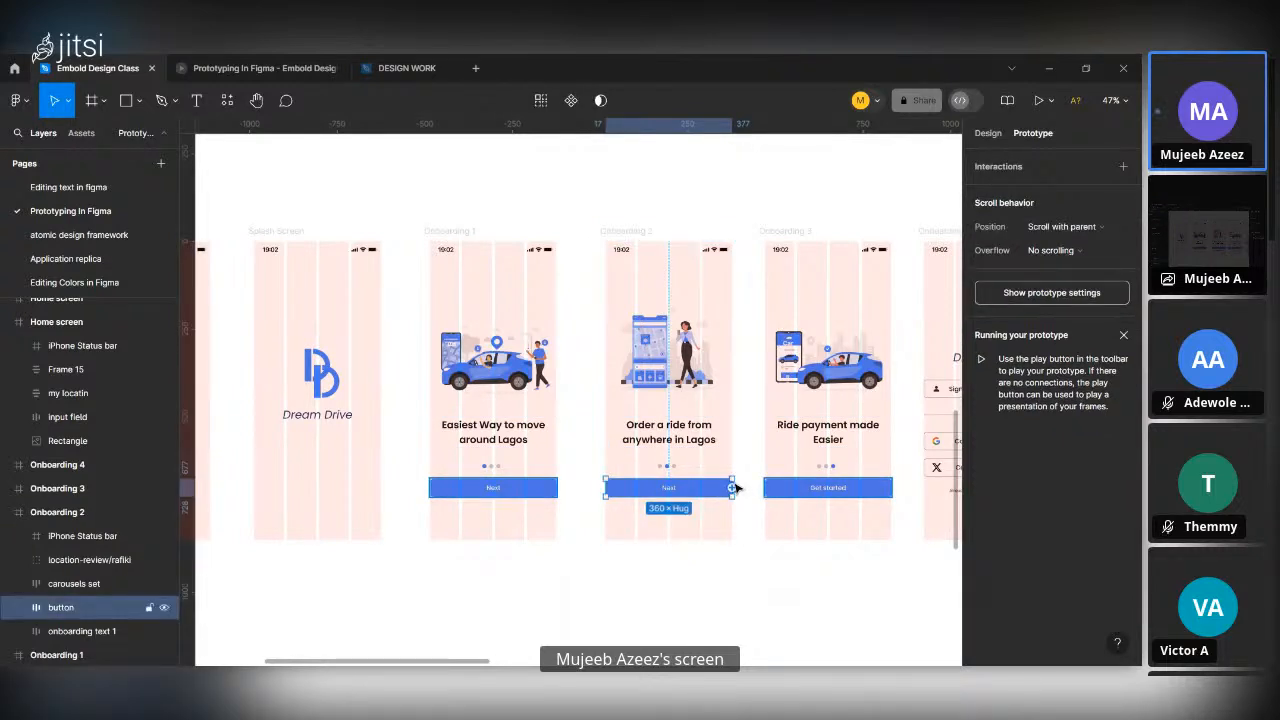
{"action": "left_click_drag", "start_coordinate": [732, 487], "coordinate": [795, 402]}
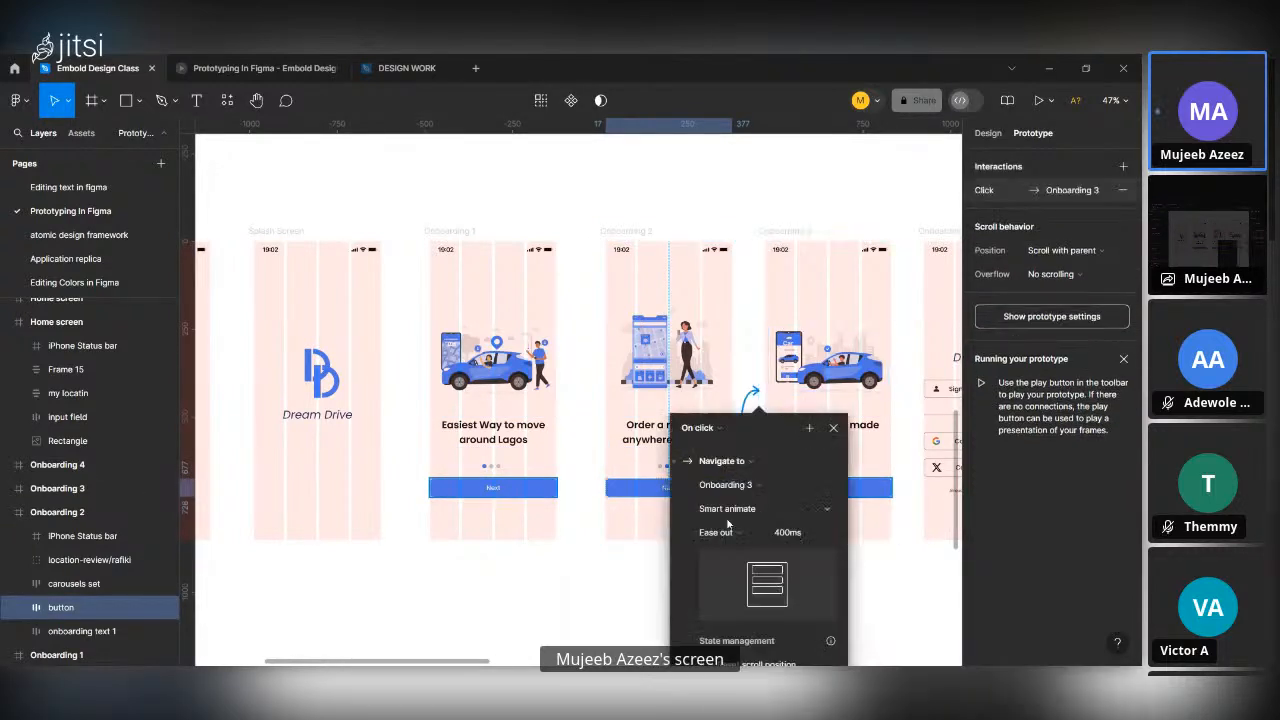
{"action": "left_click", "coordinate": [710, 435]}
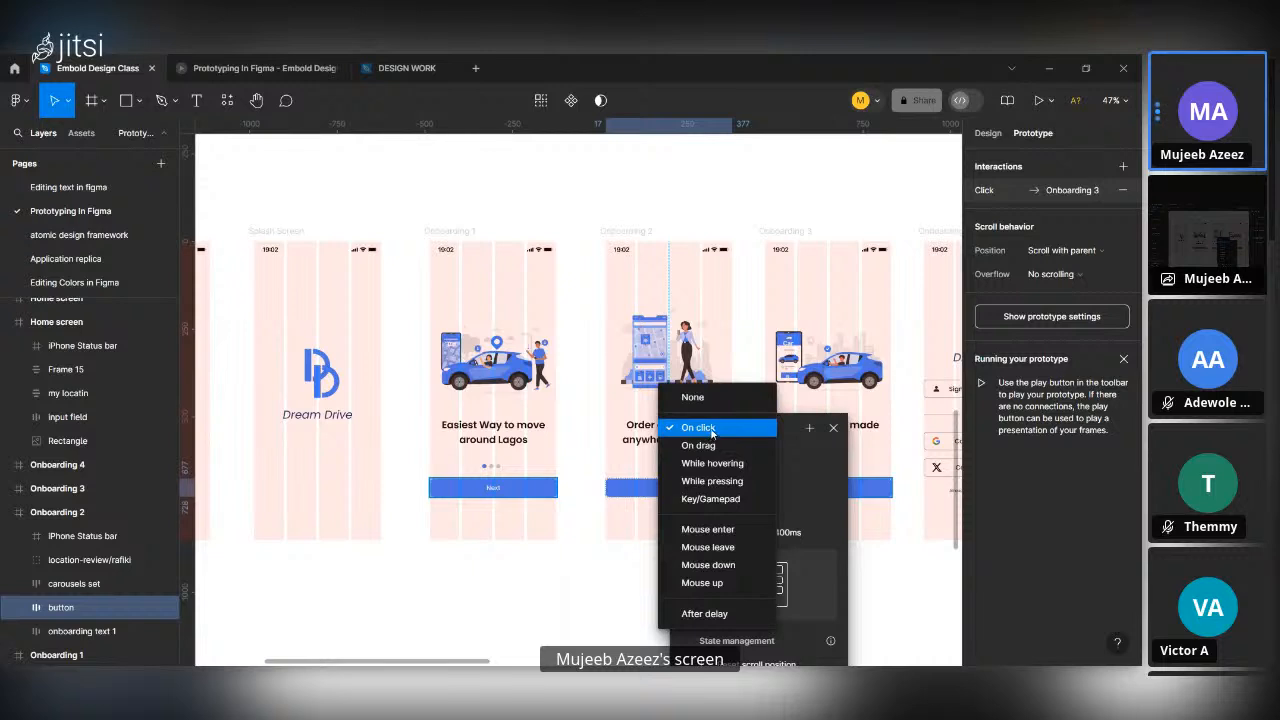
{"action": "left_click", "coordinate": [712, 432]}
{"action": "scroll", "coordinate": [717, 380], "scroll_direction": "down", "scroll_amount": 3}
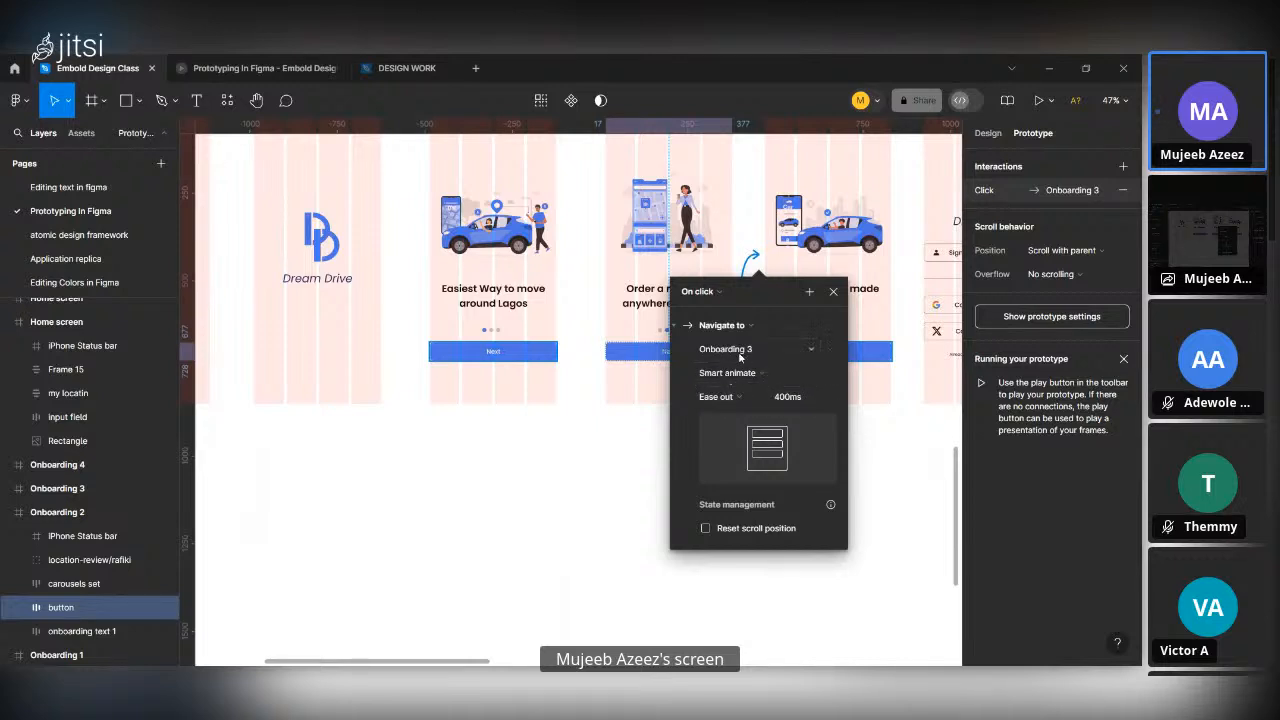
Link the Get started button on Onboarding 3 to the Onboarding 4 frame, keeping the On click trigger.
{"action": "scroll", "coordinate": [737, 363], "scroll_direction": "up", "scroll_amount": 3}
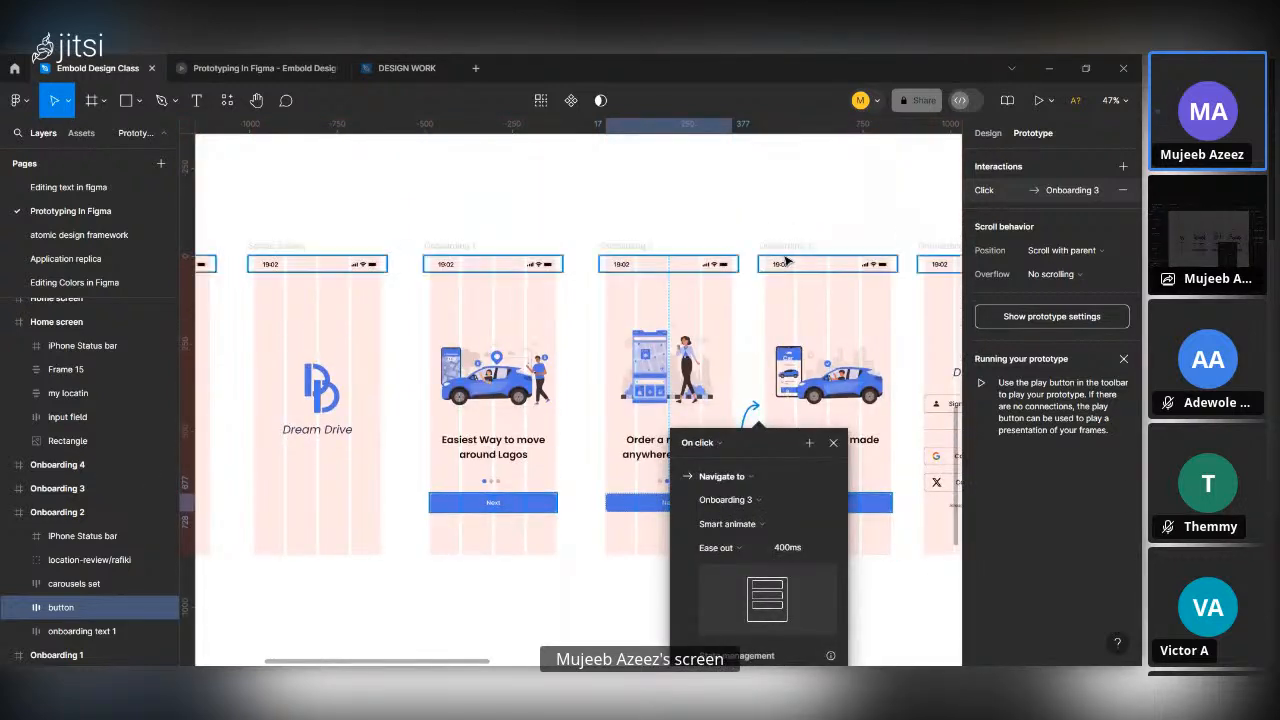
{"action": "left_click", "coordinate": [806, 336]}
{"action": "scroll", "coordinate": [806, 336], "scroll_direction": "right", "scroll_amount": 2}
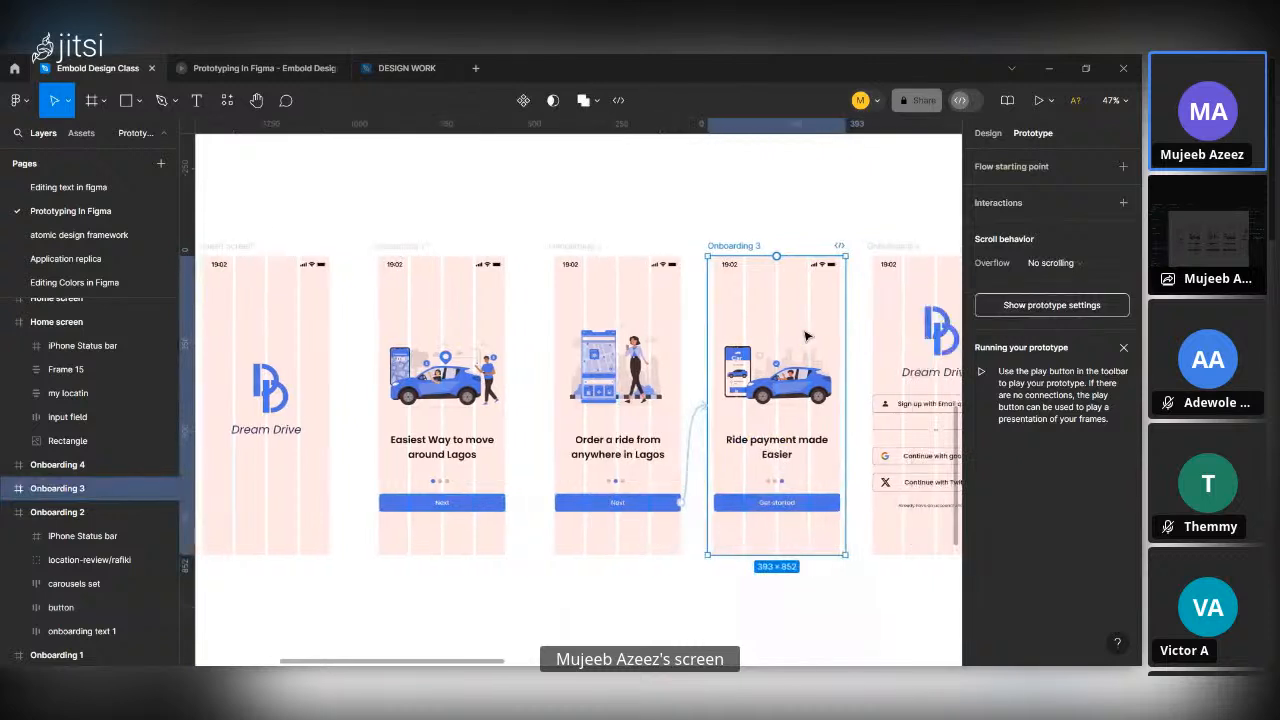
{"action": "left_click", "coordinate": [808, 503]}
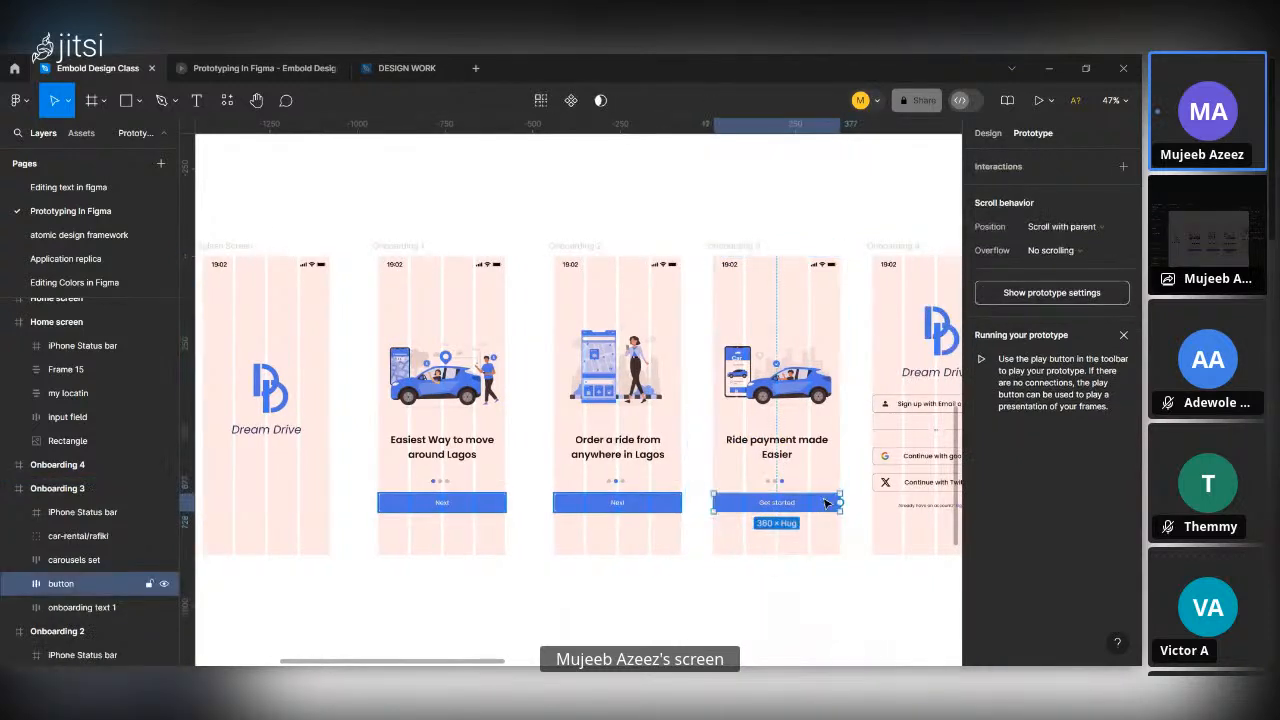
{"action": "scroll", "coordinate": [812, 503], "scroll_direction": "down", "scroll_amount": 1}
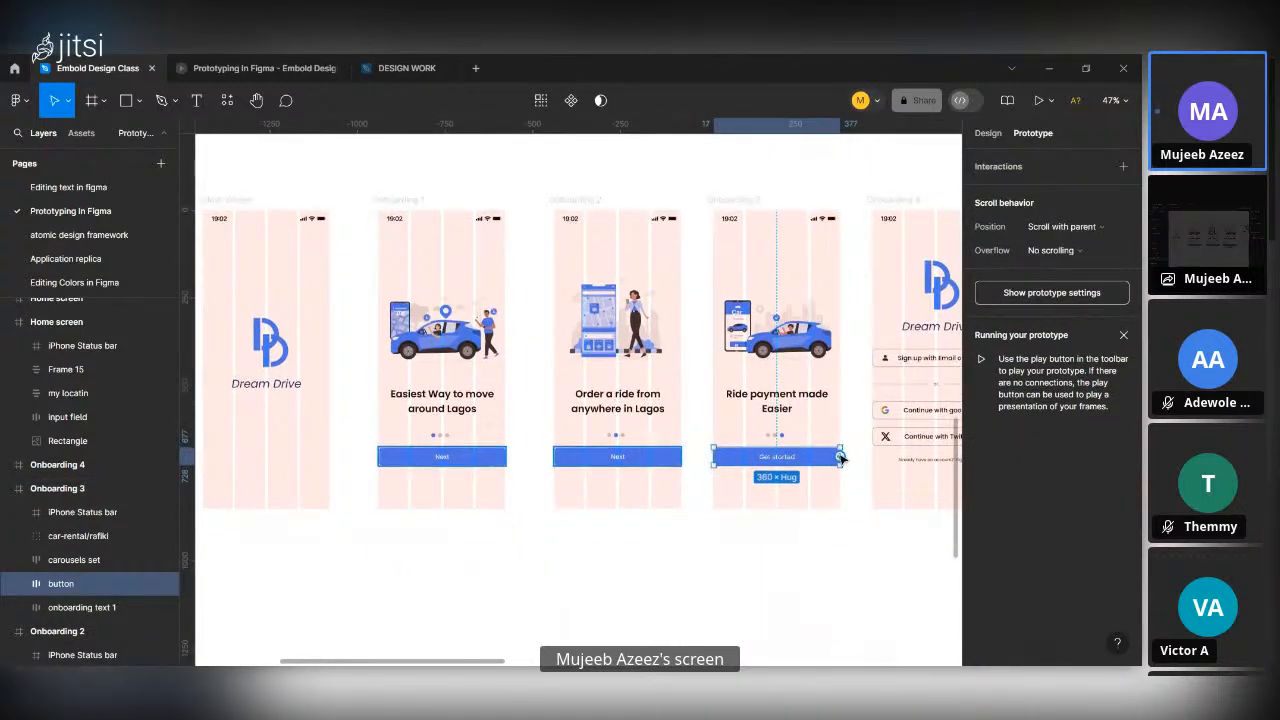
{"action": "left_click_drag", "start_coordinate": [838, 456], "coordinate": [893, 364]}
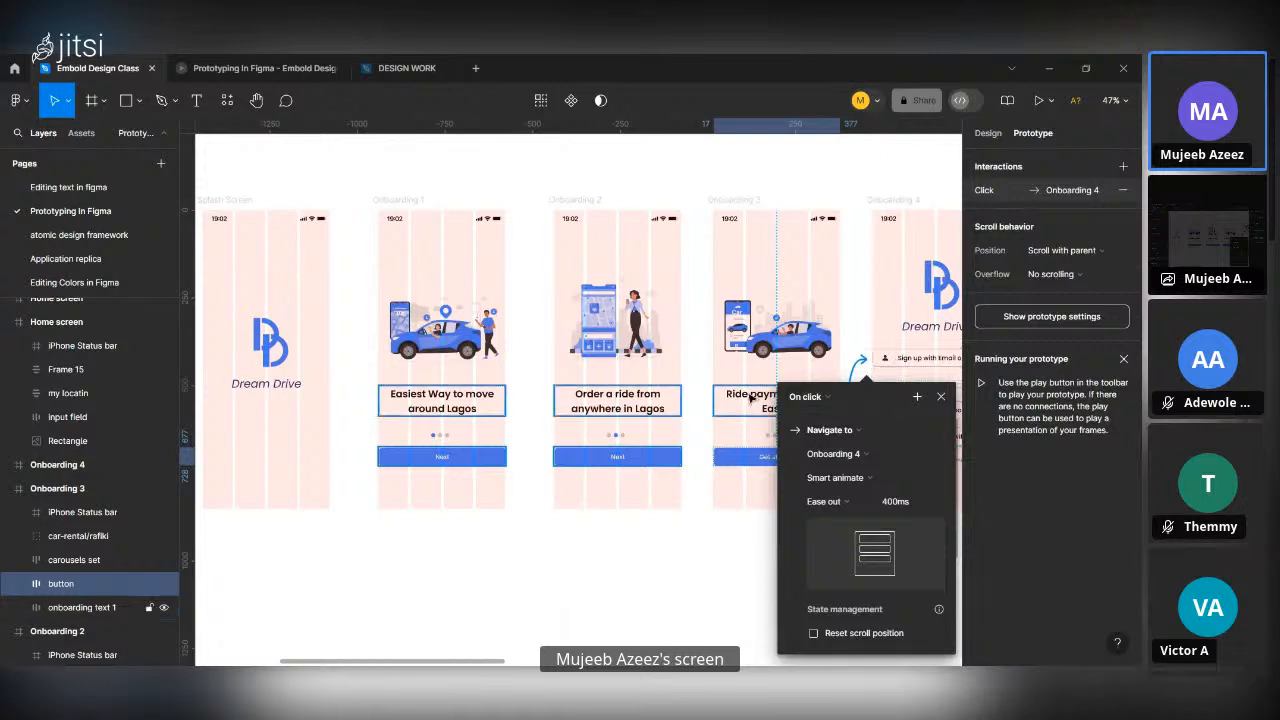
{"action": "scroll", "coordinate": [748, 397], "scroll_direction": "right", "scroll_amount": 2}
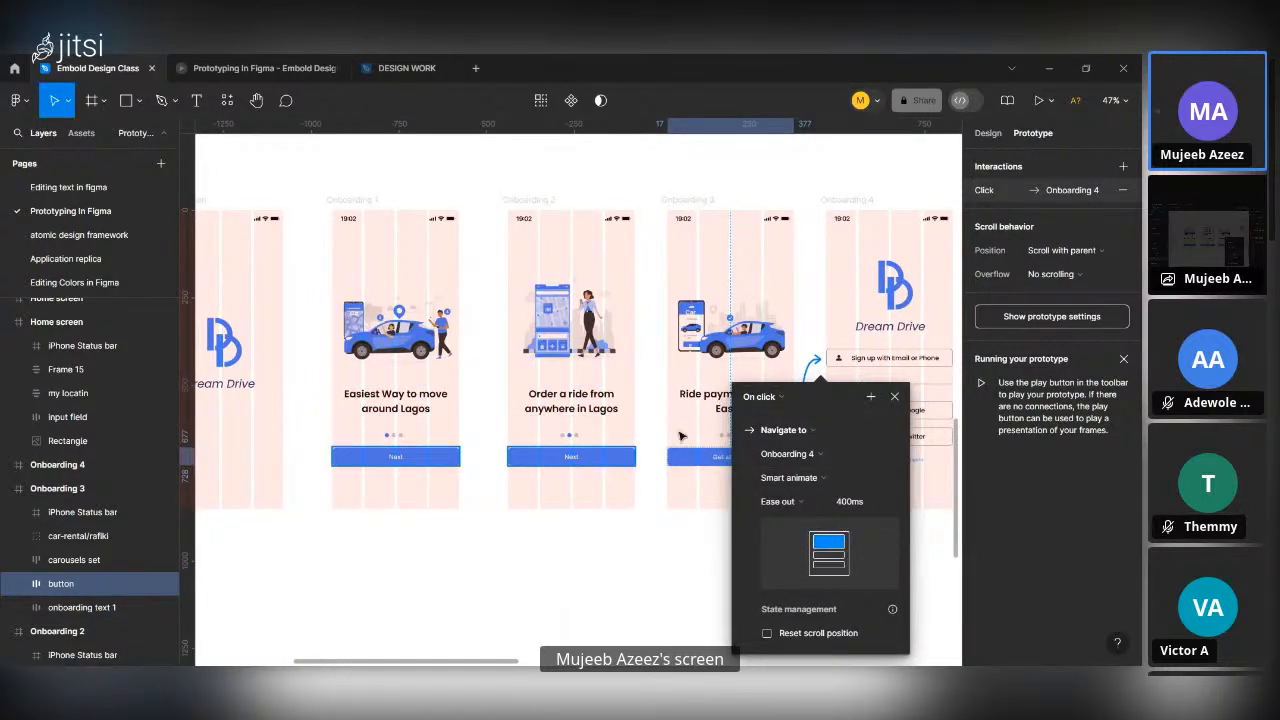
{"action": "left_click", "coordinate": [484, 370]}
Select the first Splash Screen frame, check the open presentation view with Fill screen scaling, and return to the design file.
{"action": "scroll", "coordinate": [356, 240], "scroll_direction": "left", "scroll_amount": 4}
{"action": "scroll", "coordinate": [356, 240], "scroll_direction": "left", "scroll_amount": 2}
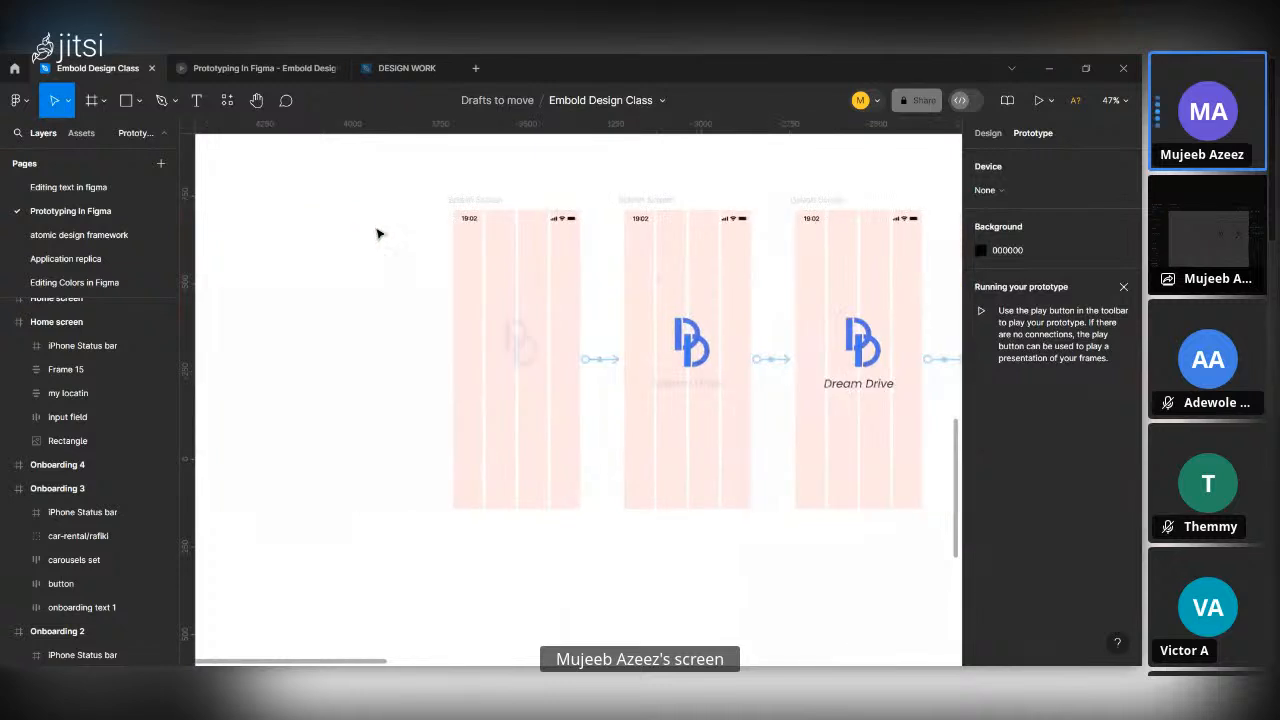
{"action": "left_click", "coordinate": [458, 200]}
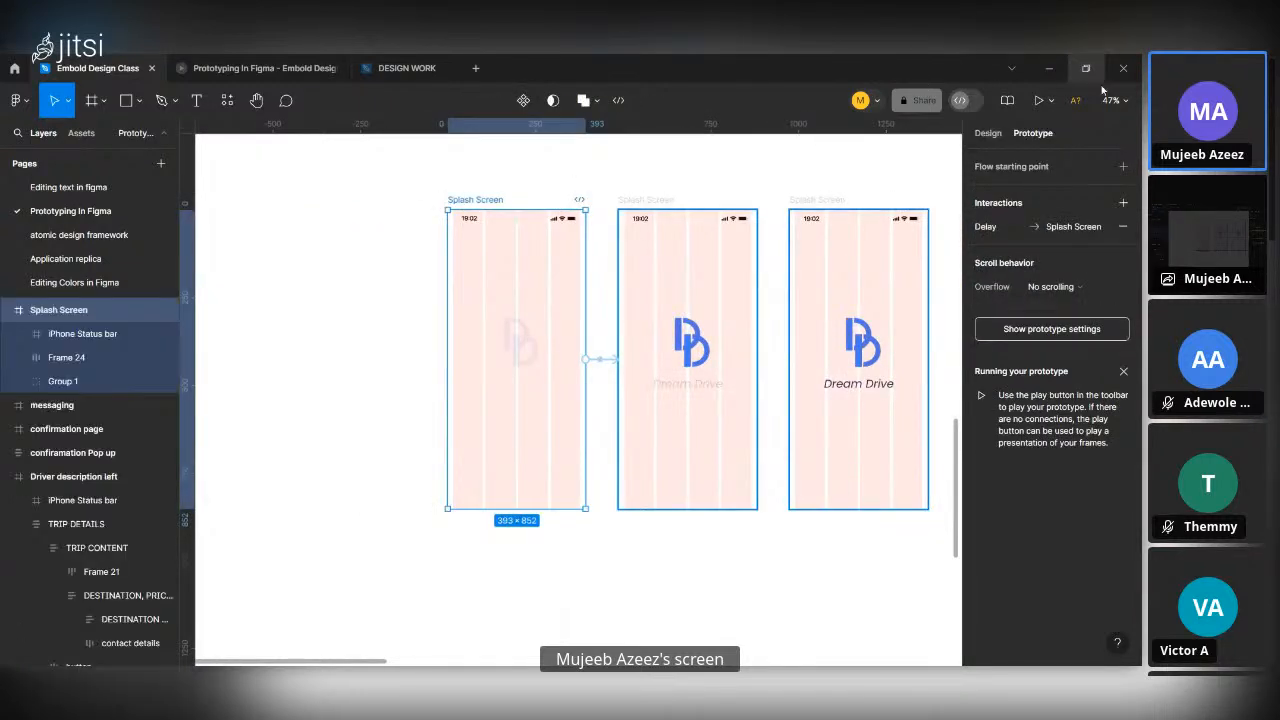
{"action": "left_click", "coordinate": [250, 68]}
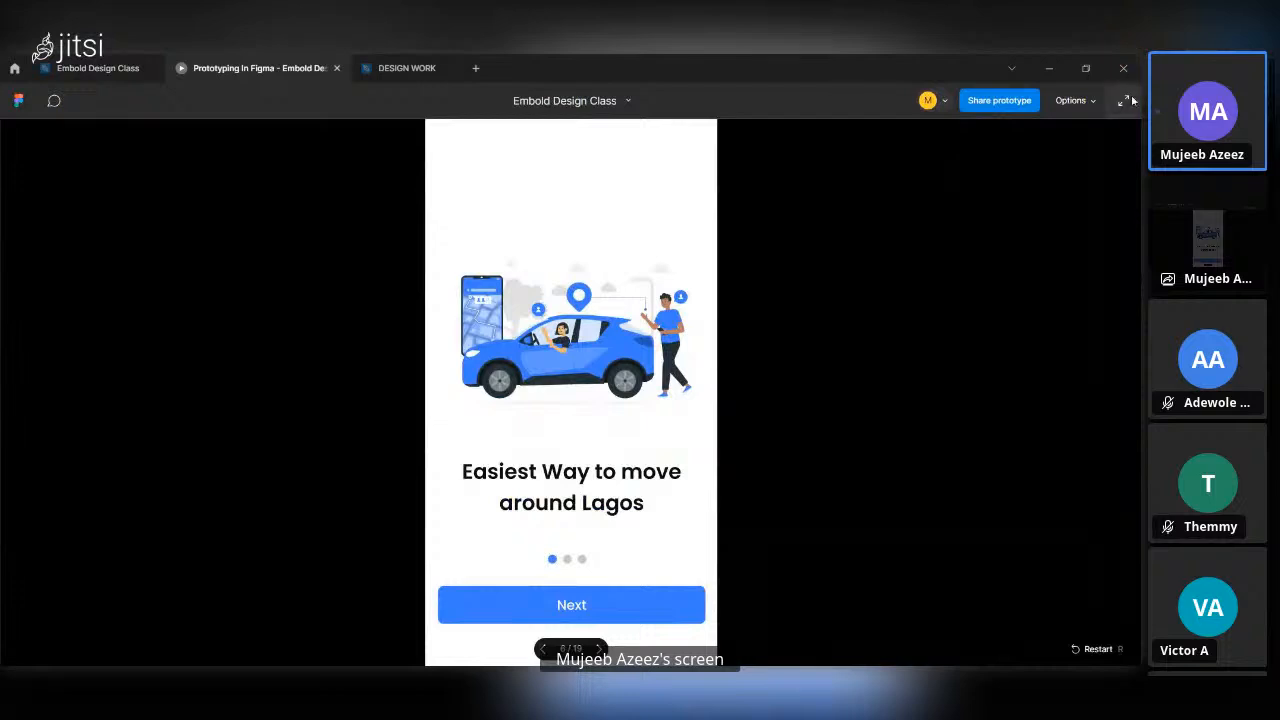
{"action": "left_click", "coordinate": [1087, 101]}
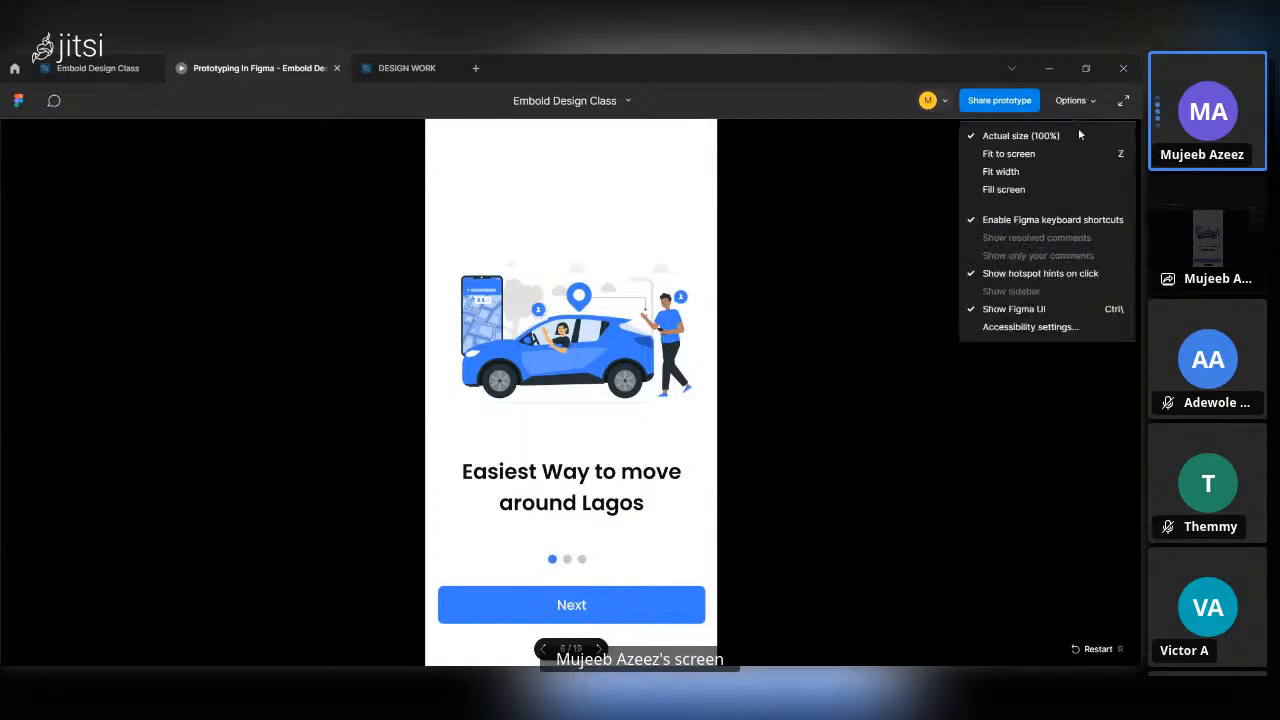
{"action": "left_click", "coordinate": [1045, 190]}
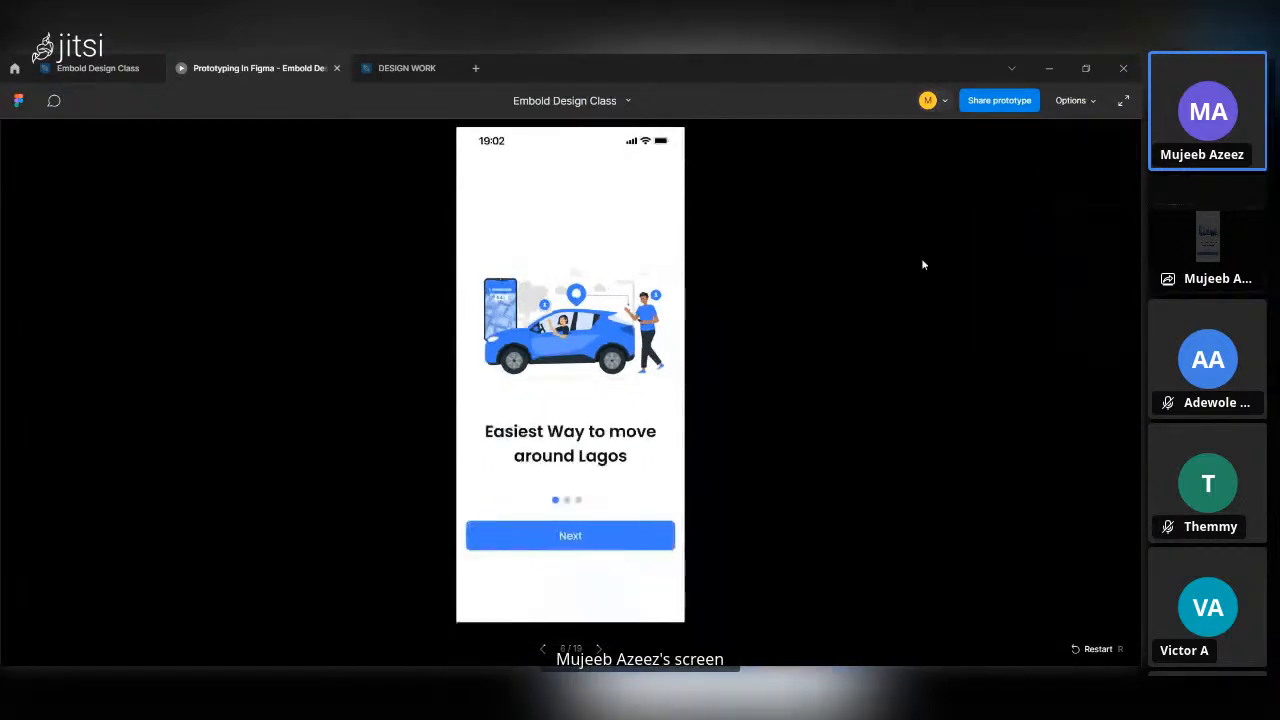
{"action": "left_click", "coordinate": [105, 64]}
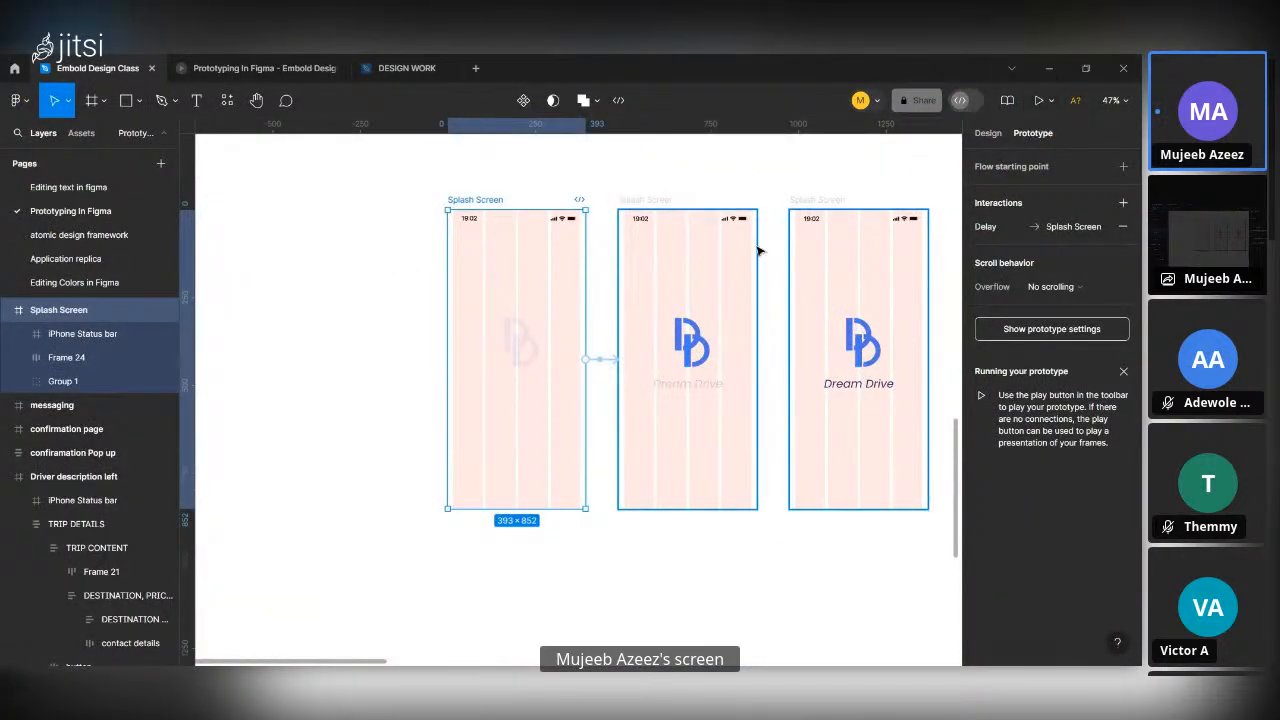
Add a flow starting point to the first Splash Screen frame and name it "Car app".
{"action": "left_click", "coordinate": [1122, 167]}
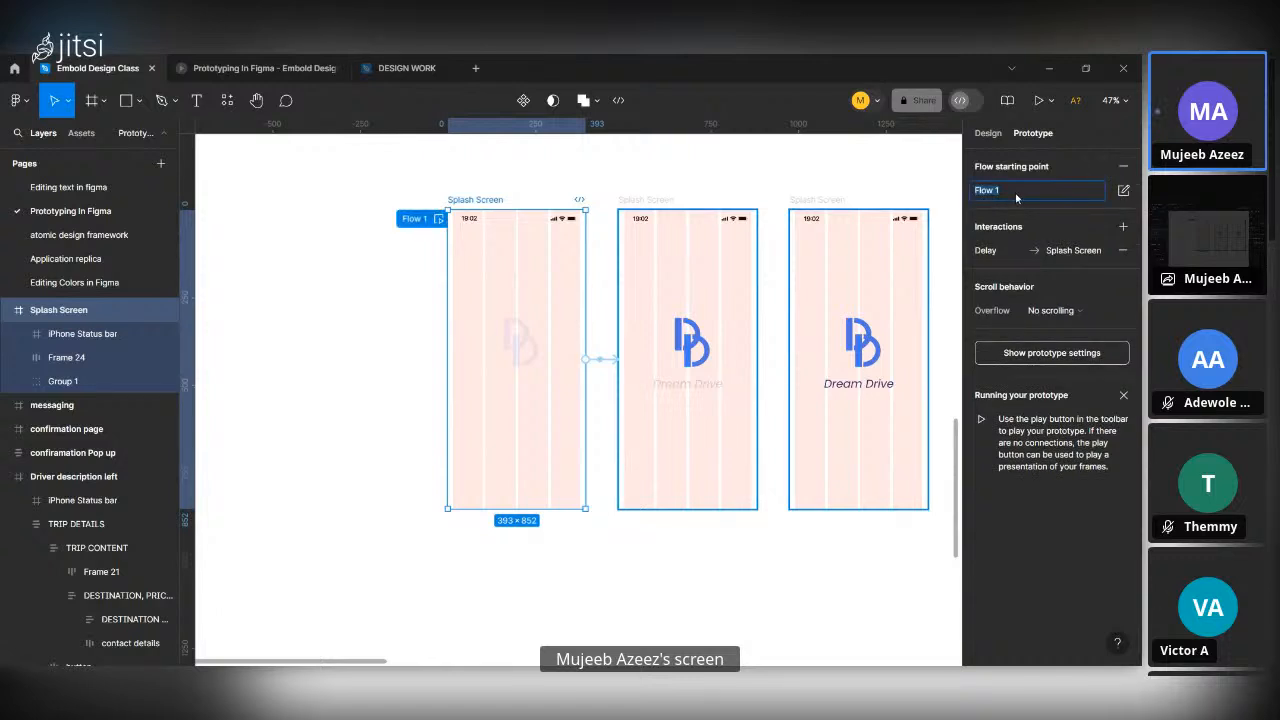
{"action": "type", "text": "Car app"}
{"action": "key", "text": "Return"}
Play the Car app flow with Fill screen scaling and test the Next buttons through to Onboarding 3, stepping back to Onboarding 1 once.
{"action": "left_click", "coordinate": [1040, 103]}
{"action": "left_click", "coordinate": [1082, 102]}
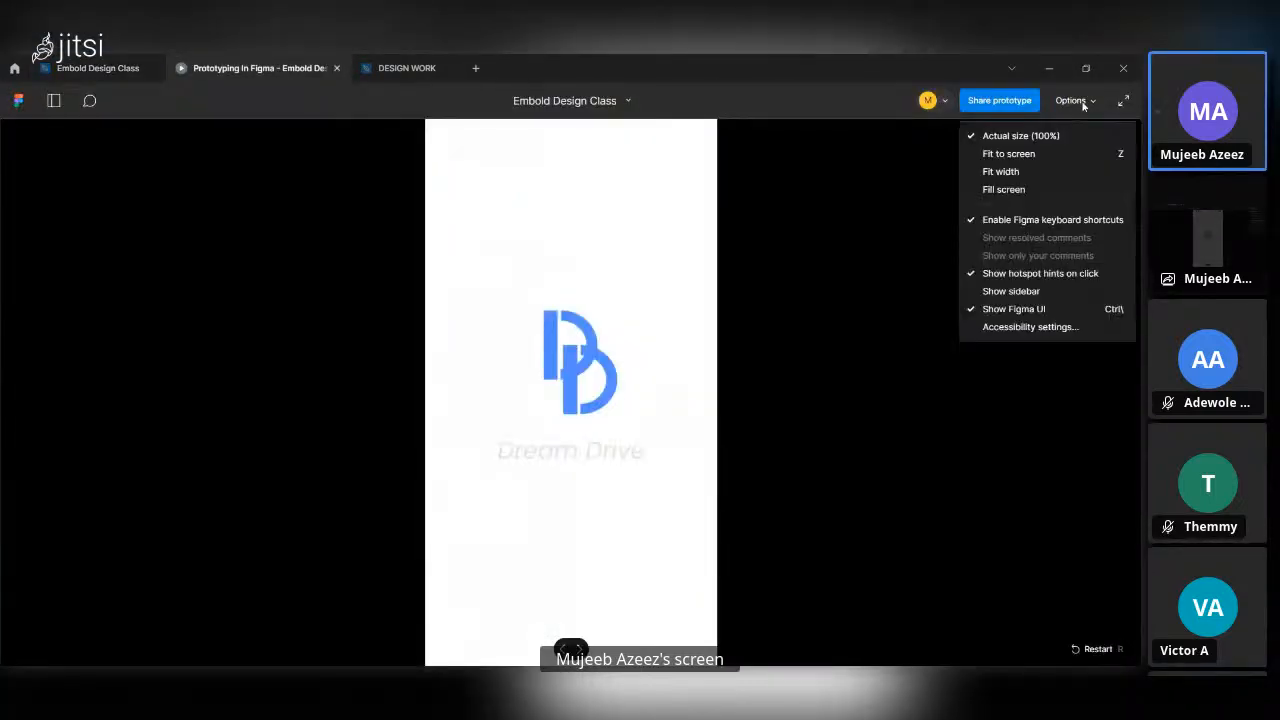
{"action": "left_click", "coordinate": [1064, 190]}
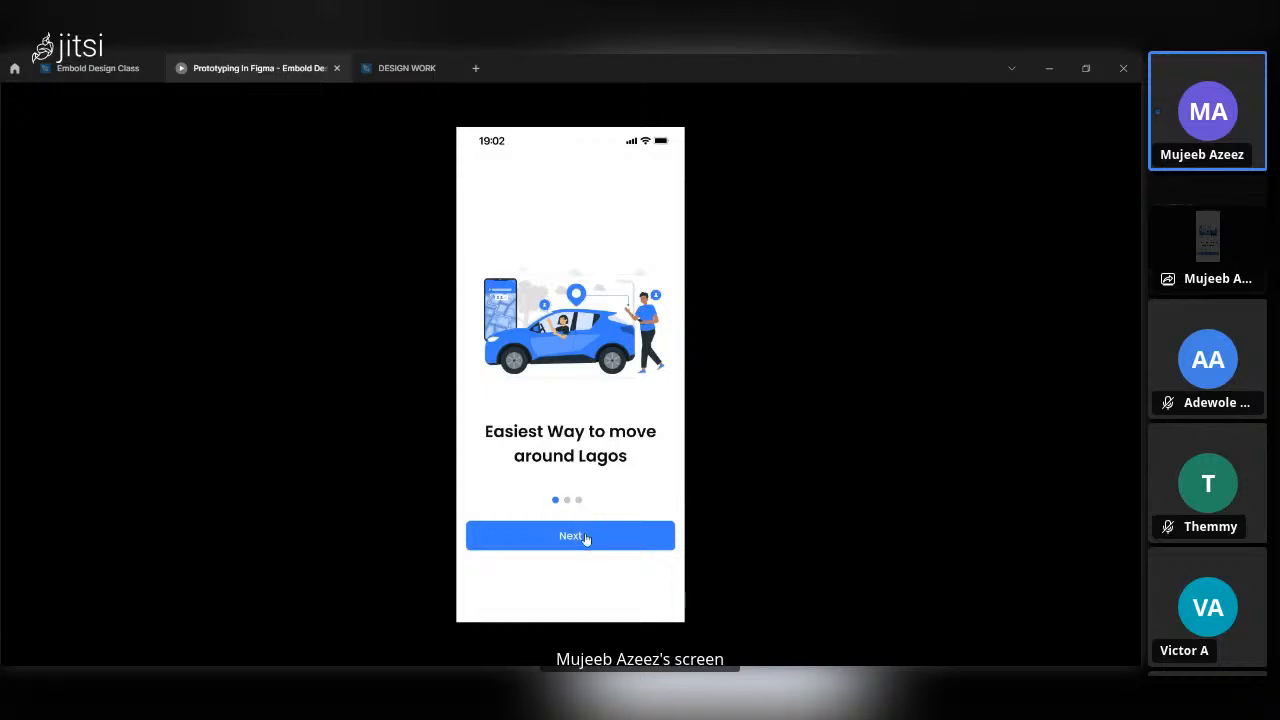
{"action": "left_click", "coordinate": [586, 538]}
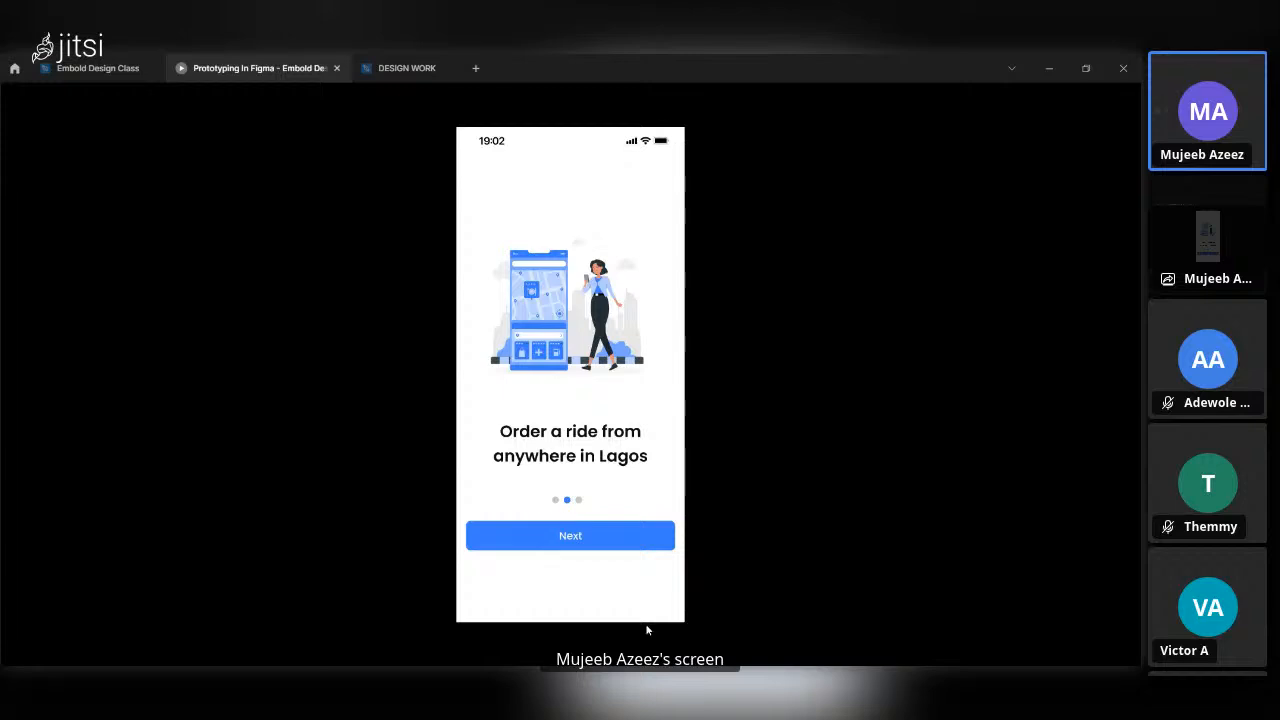
{"action": "key", "text": "Left"}
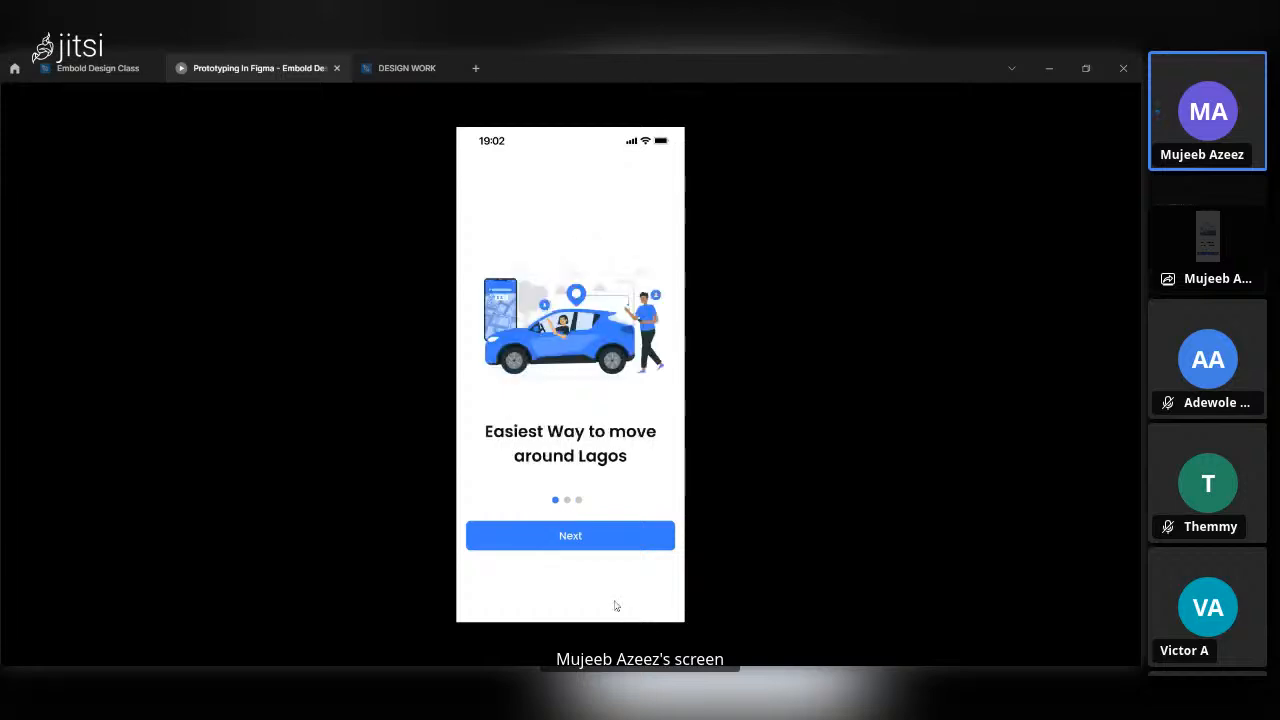
{"action": "left_click", "coordinate": [620, 537]}
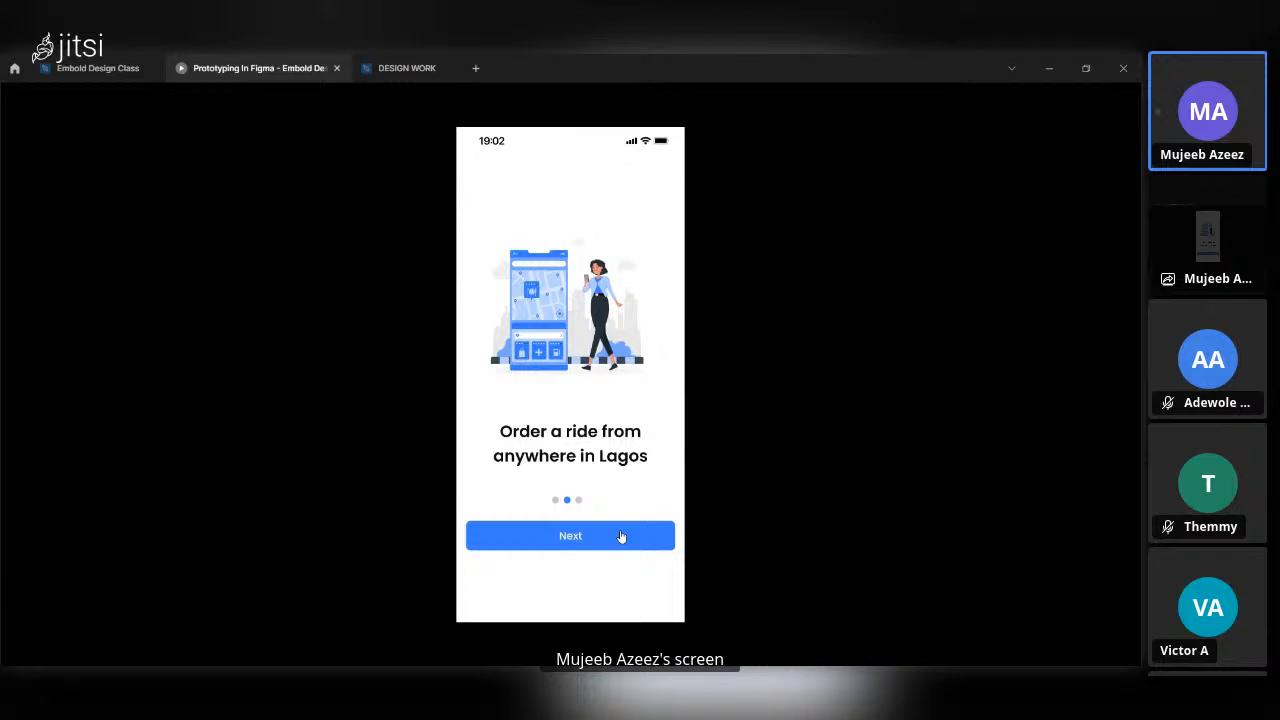
{"action": "left_click", "coordinate": [598, 537]}
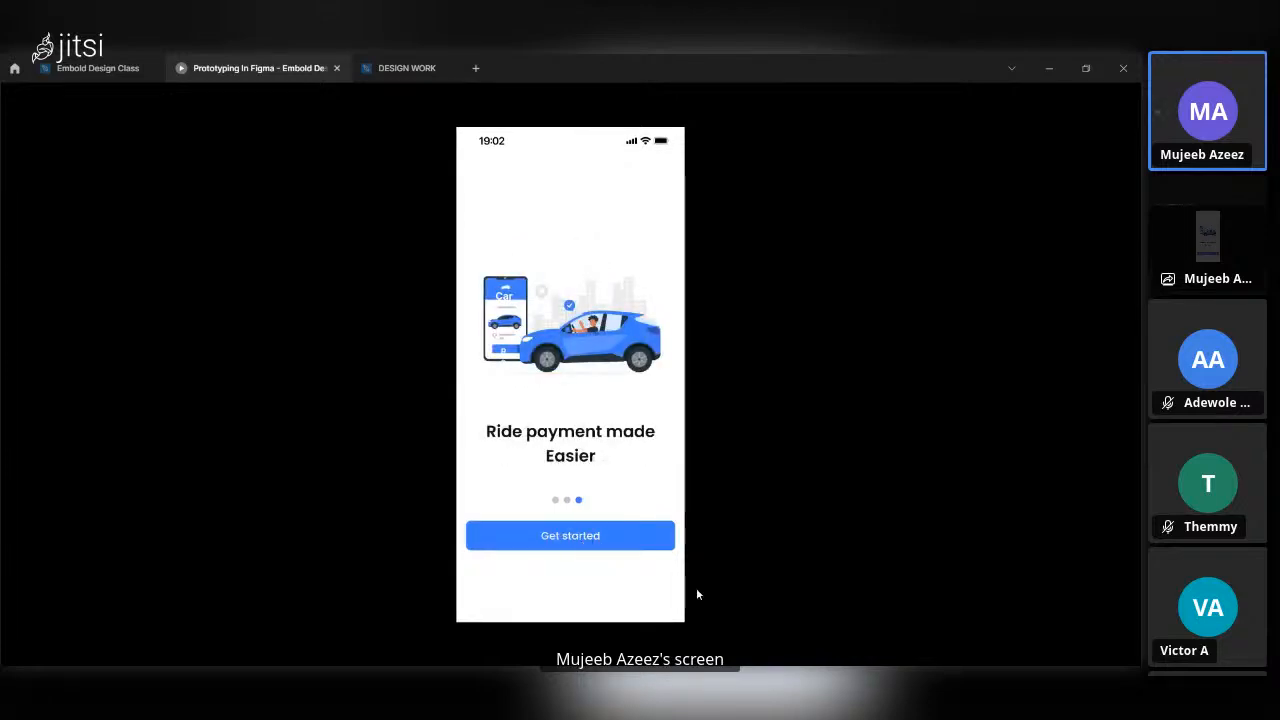
Replay the onboarding screens from Onboarding 1 through Get started to the sign-up screen, and return to the design file.
{"action": "key", "text": "r"}
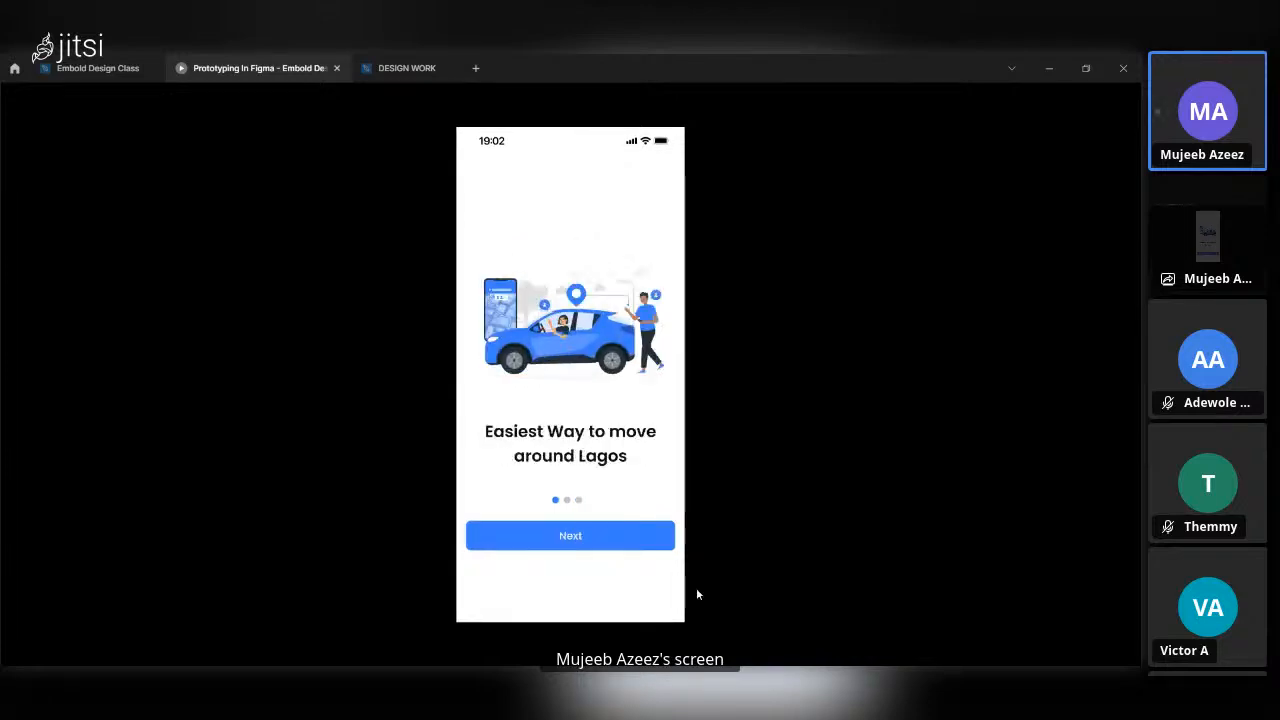
{"action": "left_click", "coordinate": [615, 537]}
{"action": "left_click", "coordinate": [615, 537]}
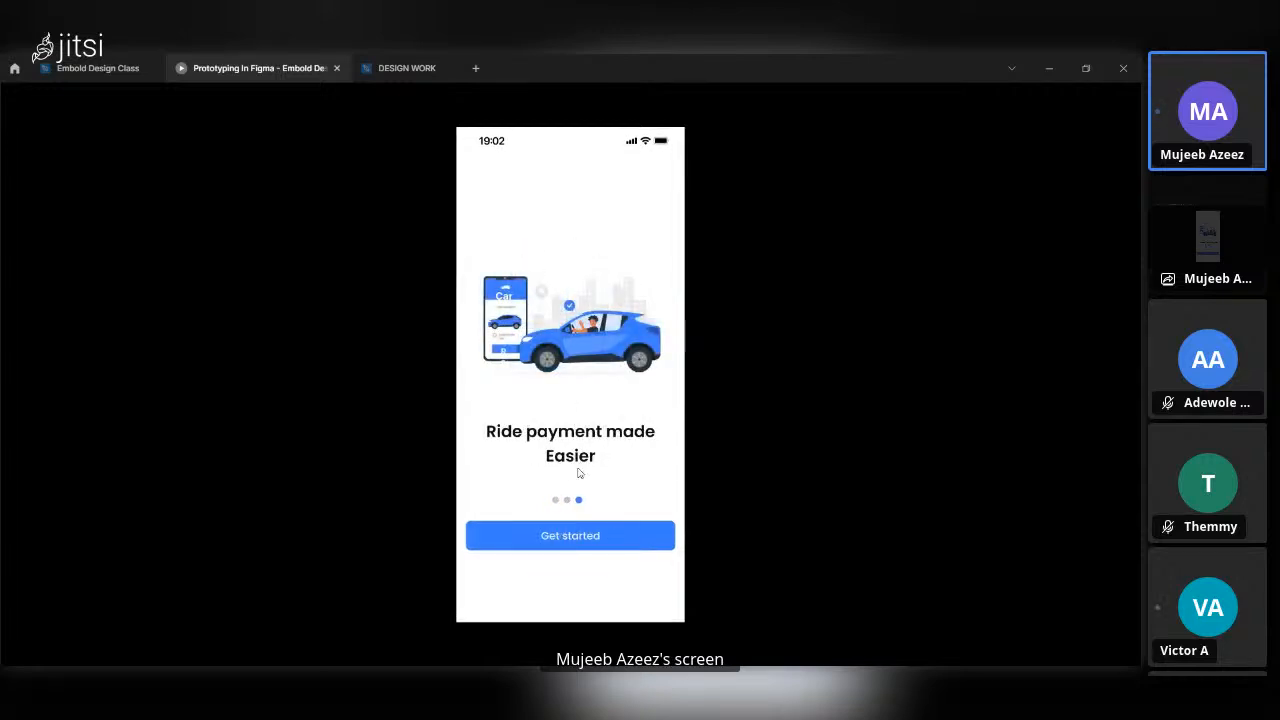
{"action": "left_click", "coordinate": [605, 538]}
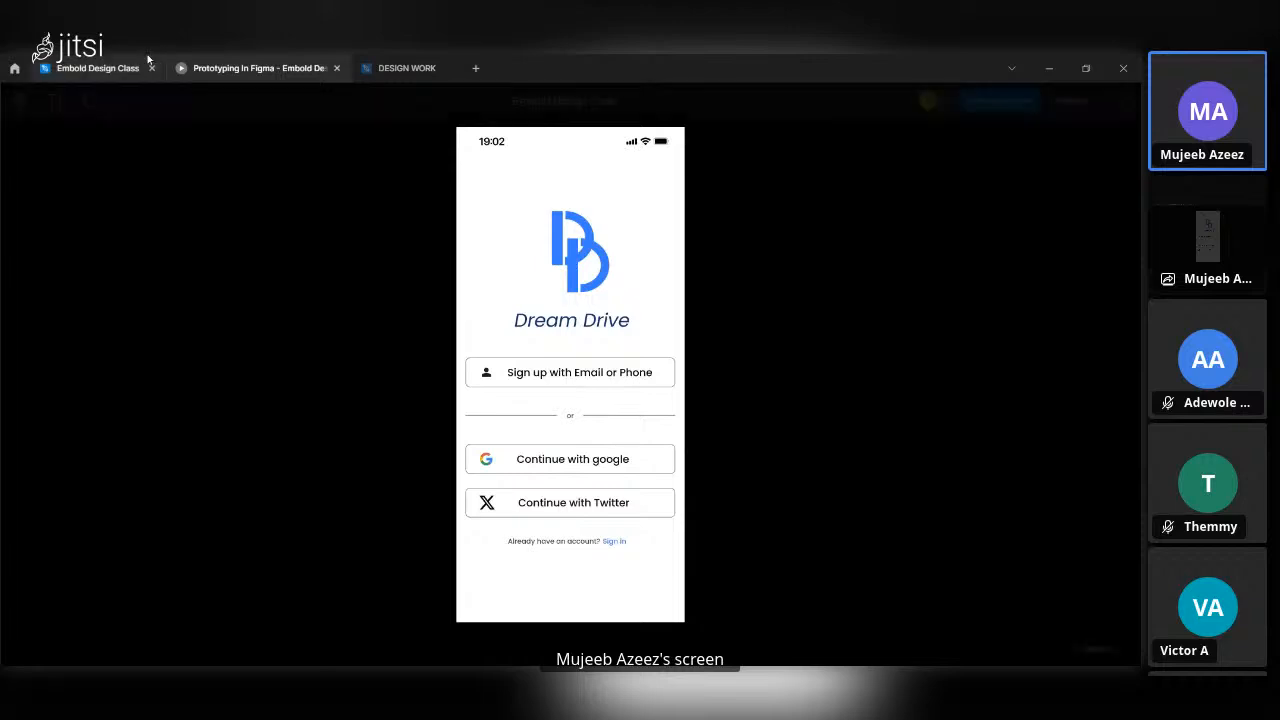
{"action": "left_click", "coordinate": [112, 66]}
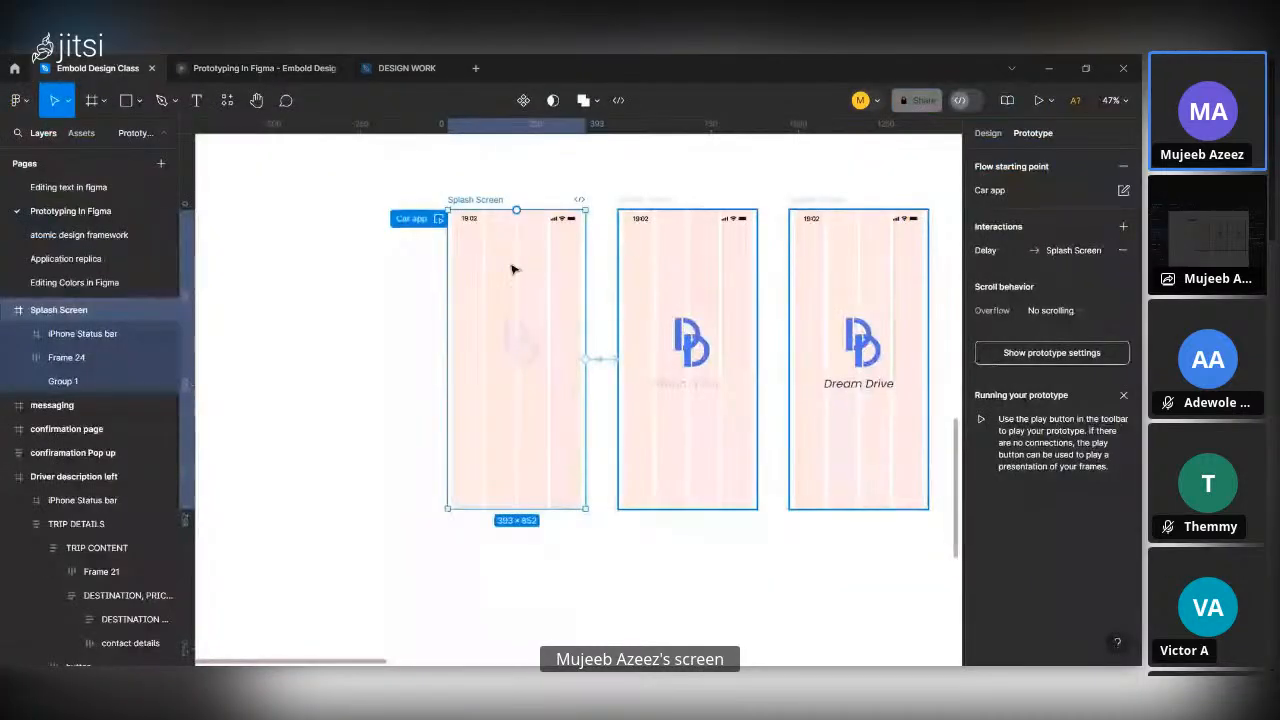
Link the Continue with google button on Onboarding 4 to the first Home screen frame, keeping the On click trigger, and close the interaction settings.
{"action": "scroll", "coordinate": [512, 268], "scroll_direction": "right", "scroll_amount": 10}
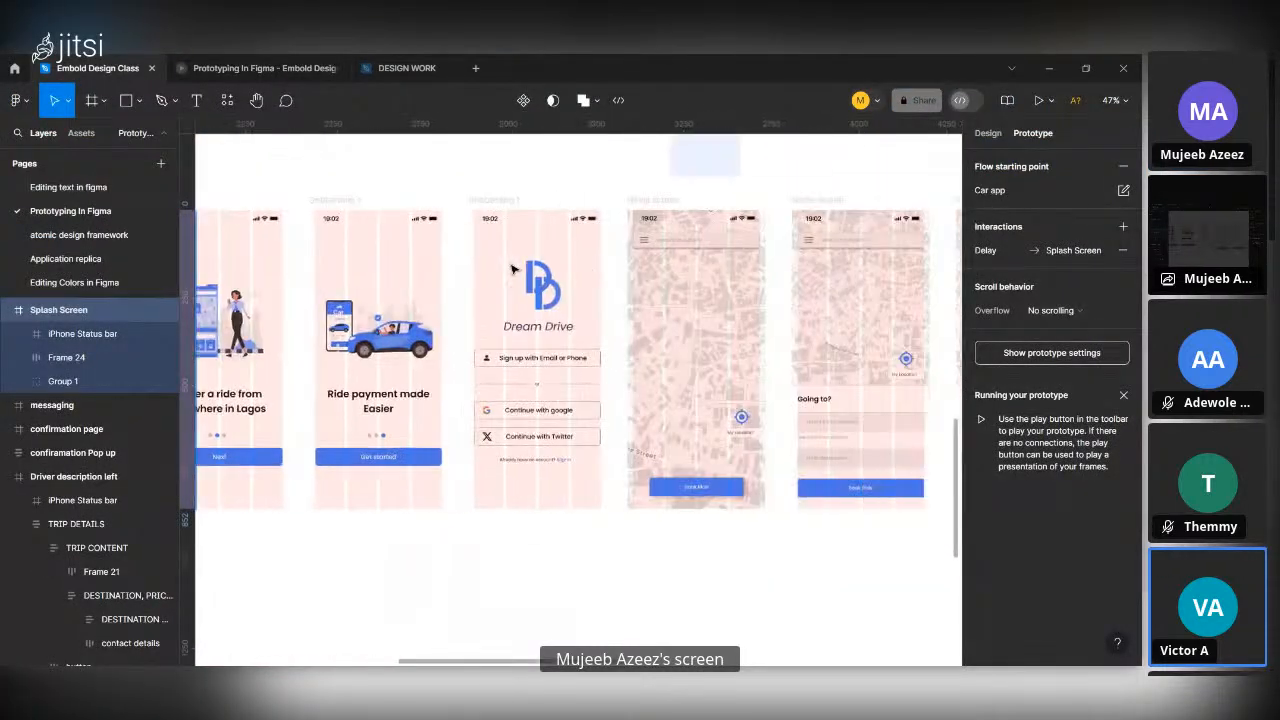
{"action": "left_click", "coordinate": [492, 200]}
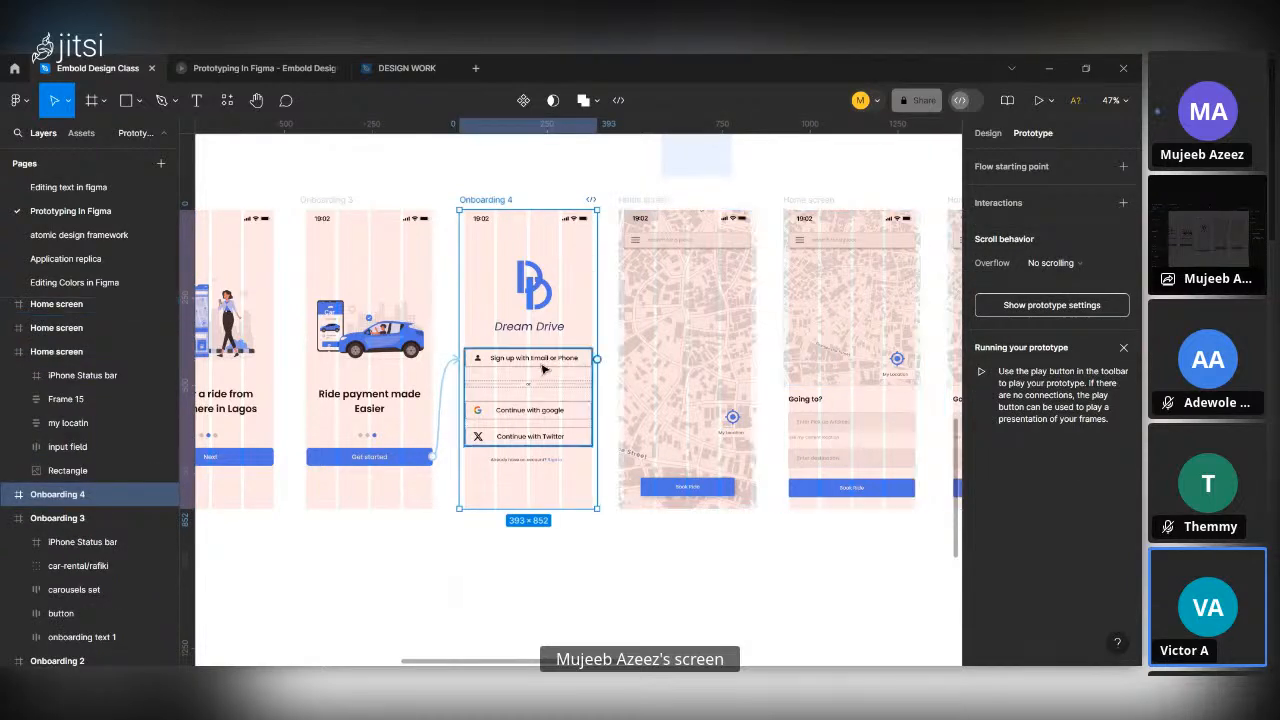
{"action": "scroll", "coordinate": [592, 358], "scroll_direction": "up", "scroll_amount": 3}
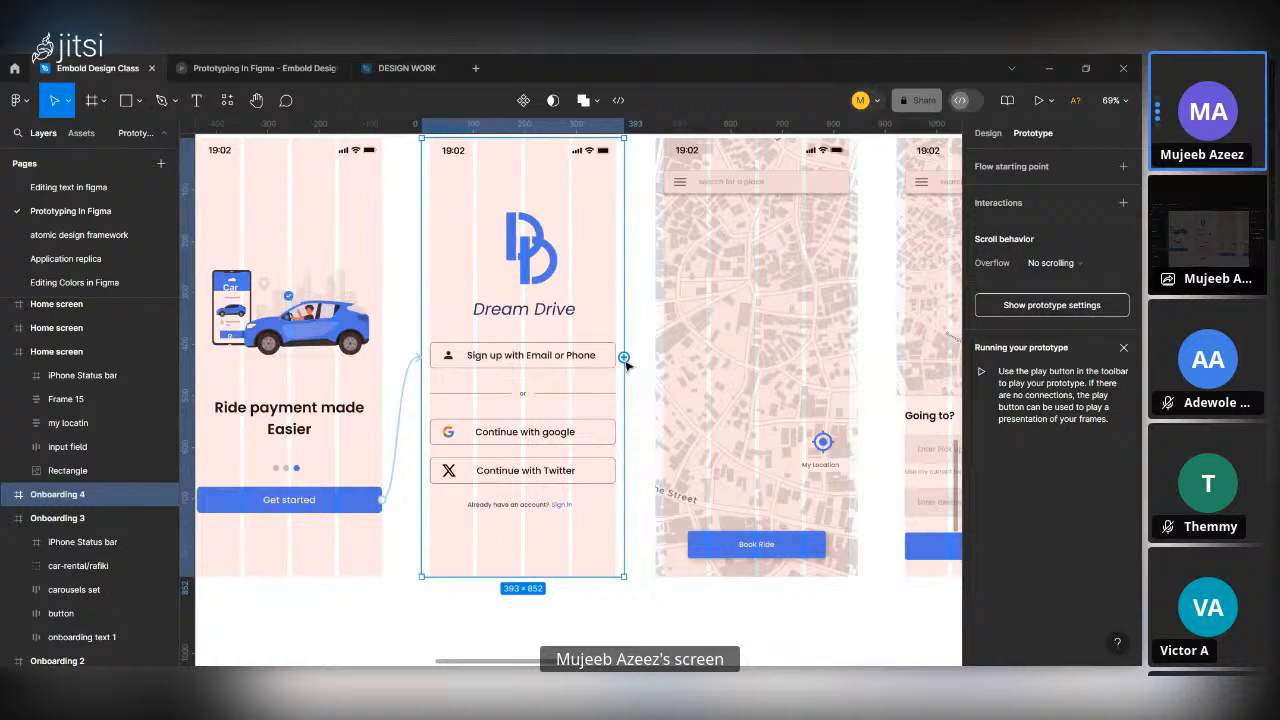
{"action": "double_click", "coordinate": [573, 449]}
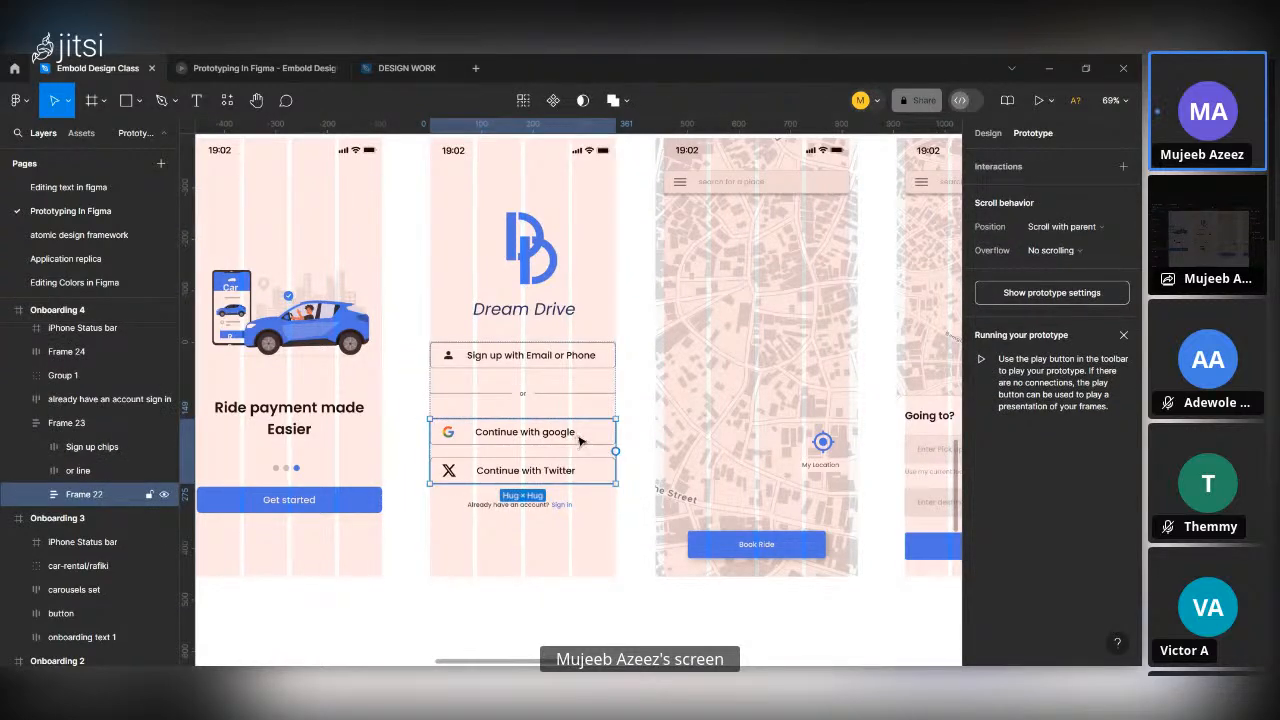
{"action": "double_click", "coordinate": [581, 440]}
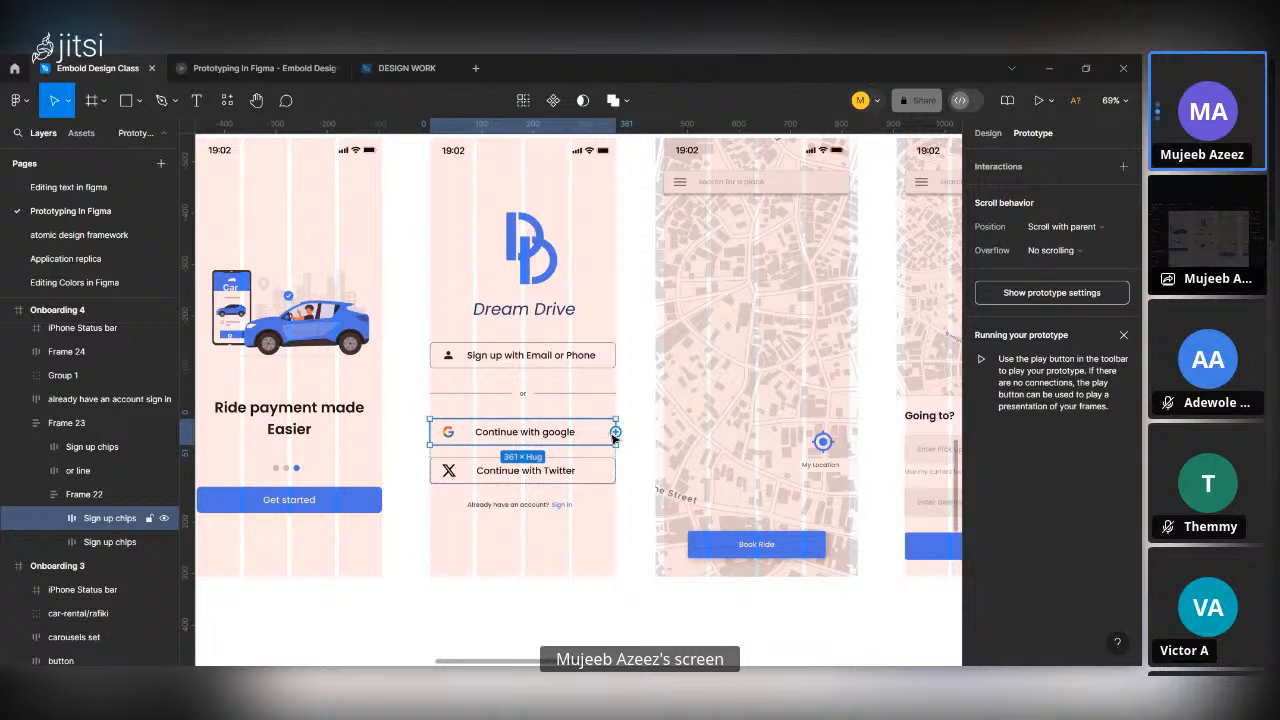
{"action": "left_click_drag", "start_coordinate": [615, 432], "coordinate": [675, 395]}
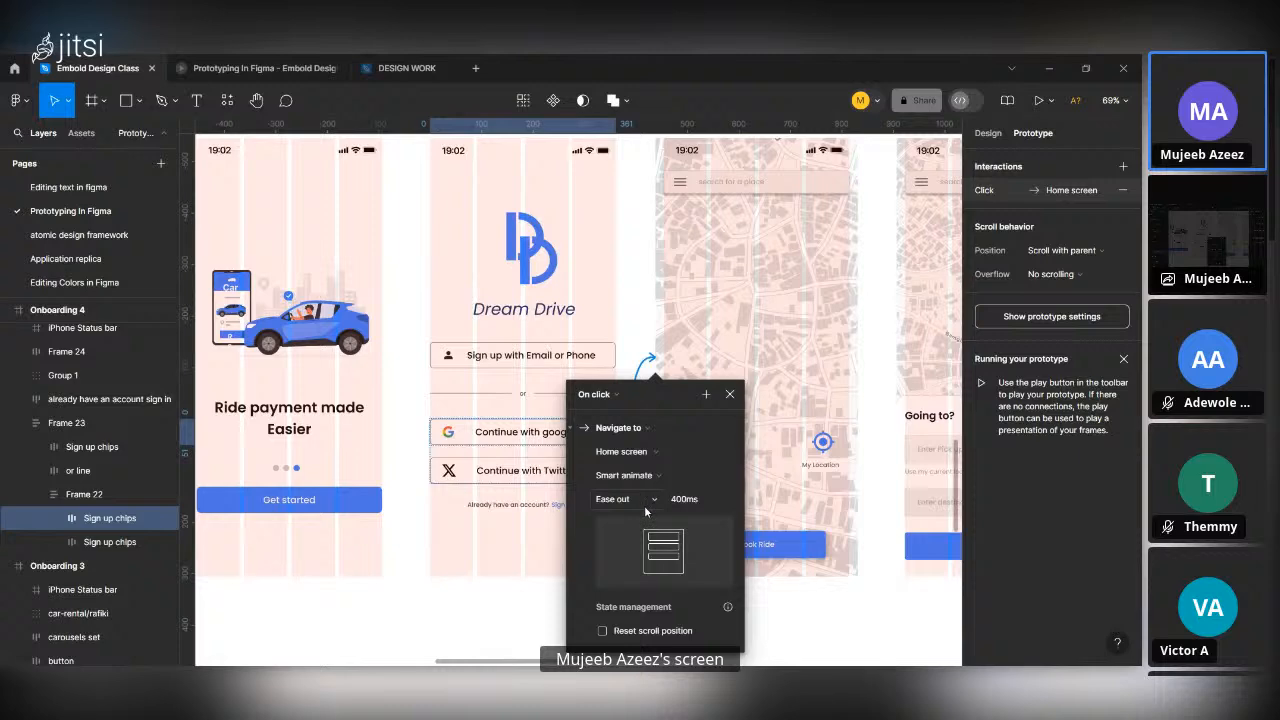
{"action": "scroll", "coordinate": [505, 510], "scroll_direction": "down", "scroll_amount": 2}
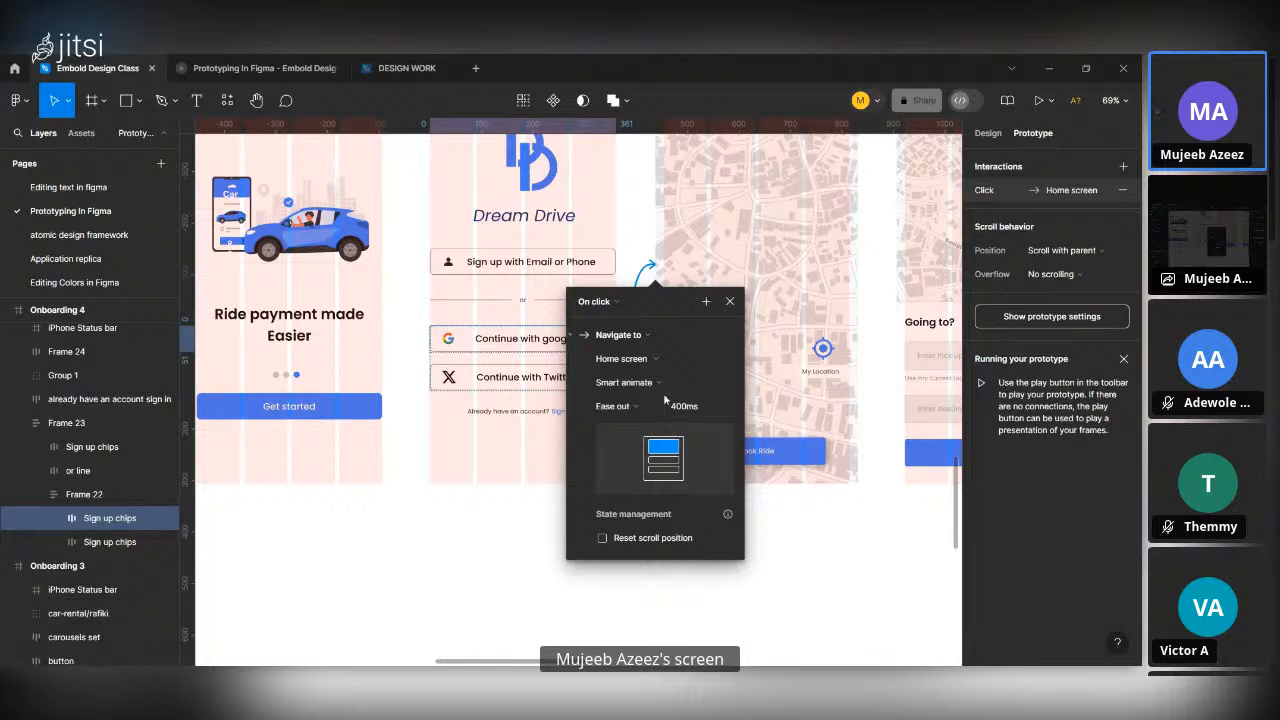
{"action": "scroll", "coordinate": [694, 478], "scroll_direction": "up", "scroll_amount": 3}
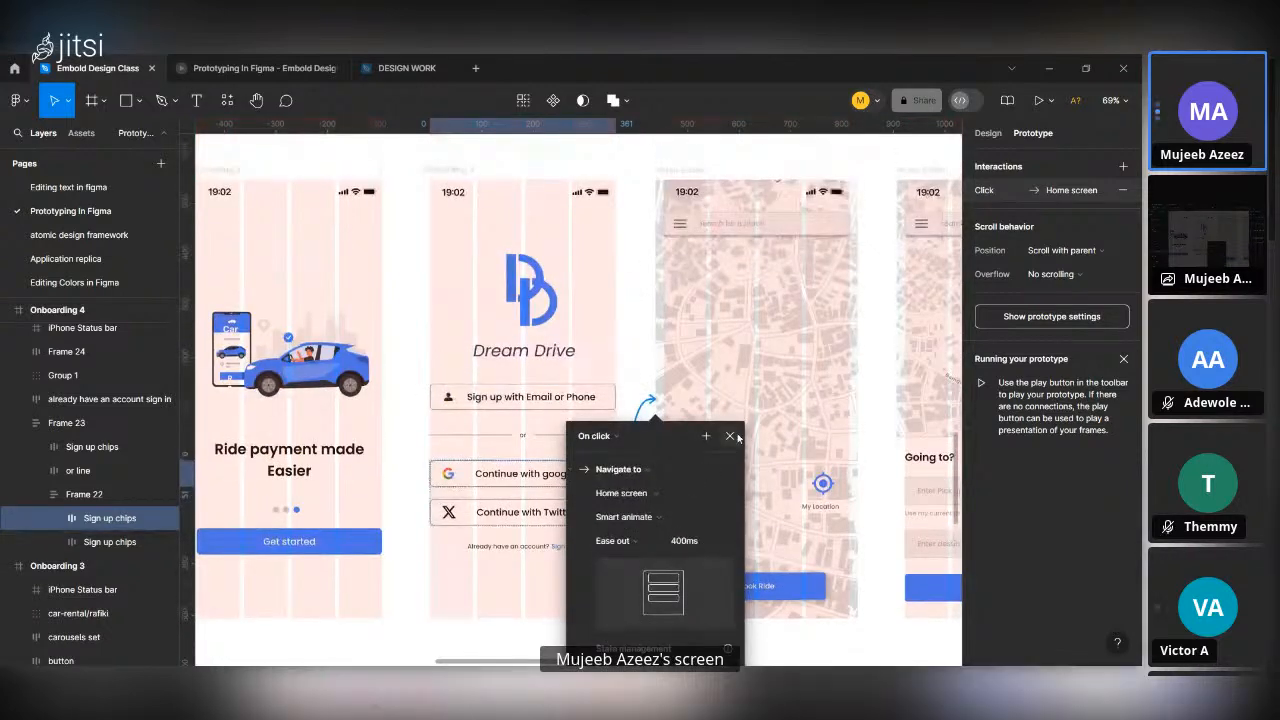
{"action": "left_click", "coordinate": [731, 437]}
Link the menu icon in the first Home screen's search field to the navigation frame, triggered on click.
{"action": "scroll", "coordinate": [737, 439], "scroll_direction": "down", "scroll_amount": 2}
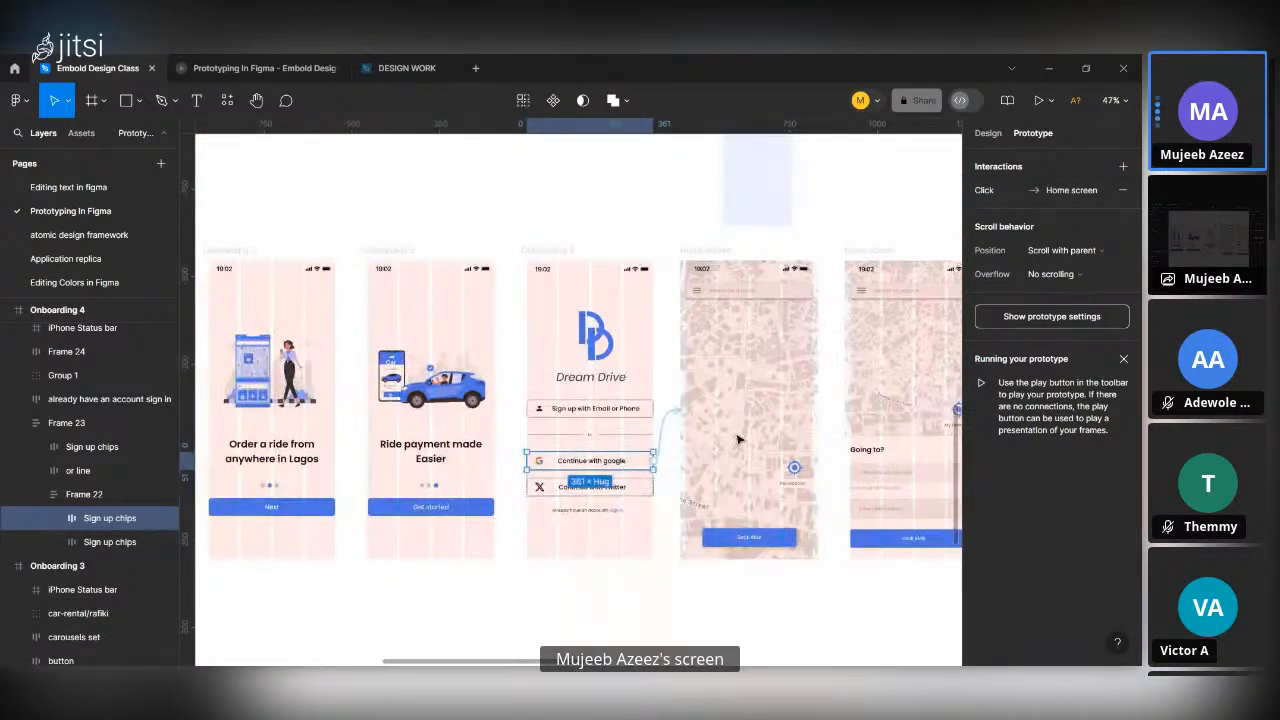
{"action": "scroll", "coordinate": [737, 439], "scroll_direction": "up", "scroll_amount": 5}
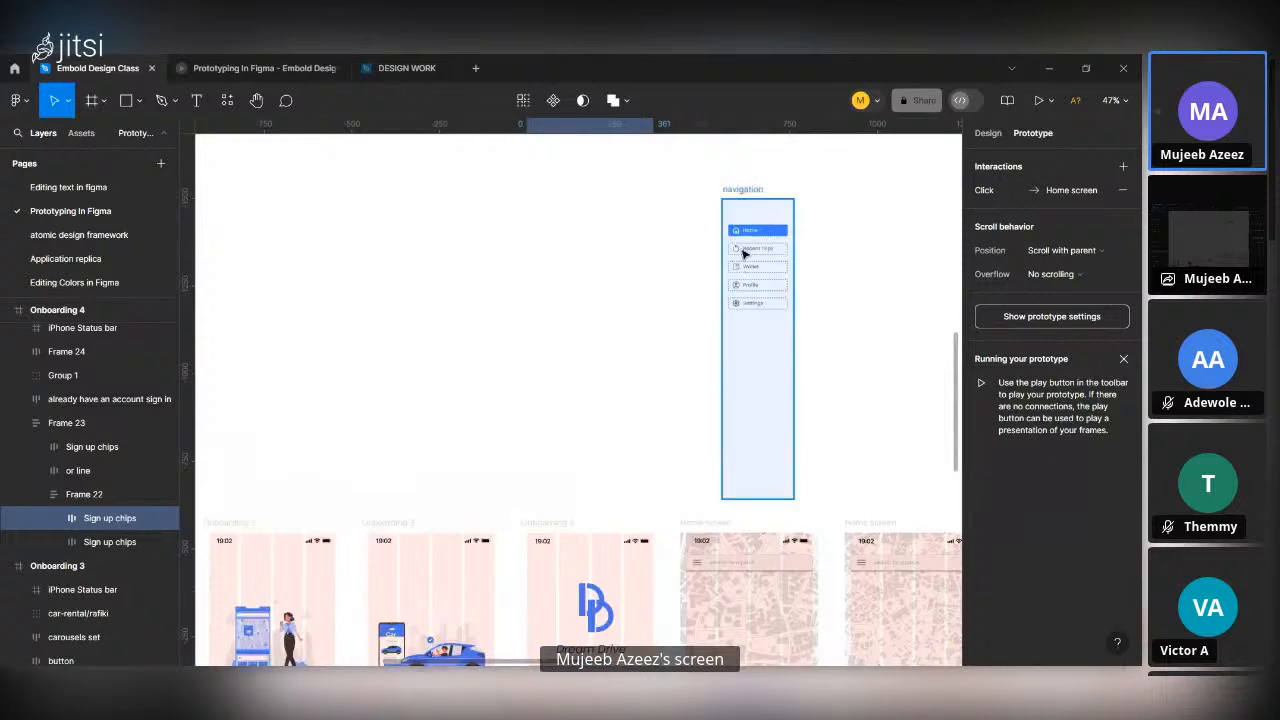
{"action": "left_click", "coordinate": [752, 272]}
{"action": "scroll", "coordinate": [752, 272], "scroll_direction": "up", "scroll_amount": 3}
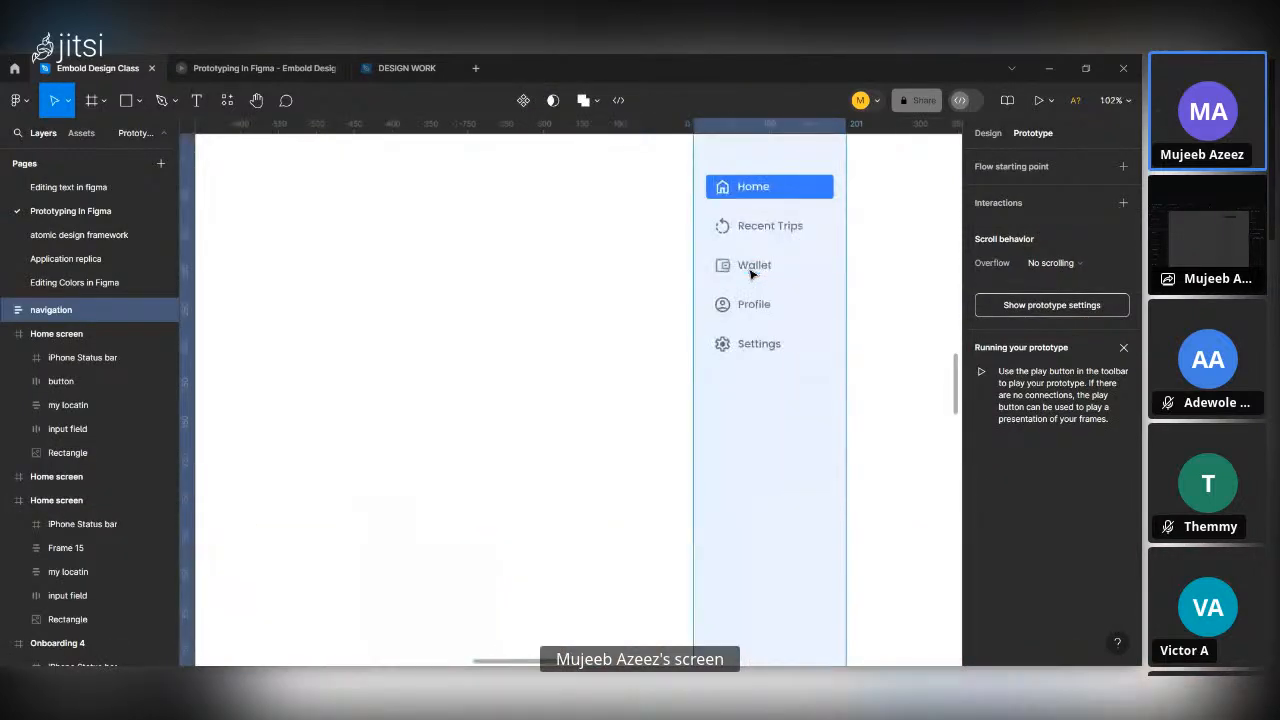
{"action": "scroll", "coordinate": [752, 272], "scroll_direction": "down", "scroll_amount": 5}
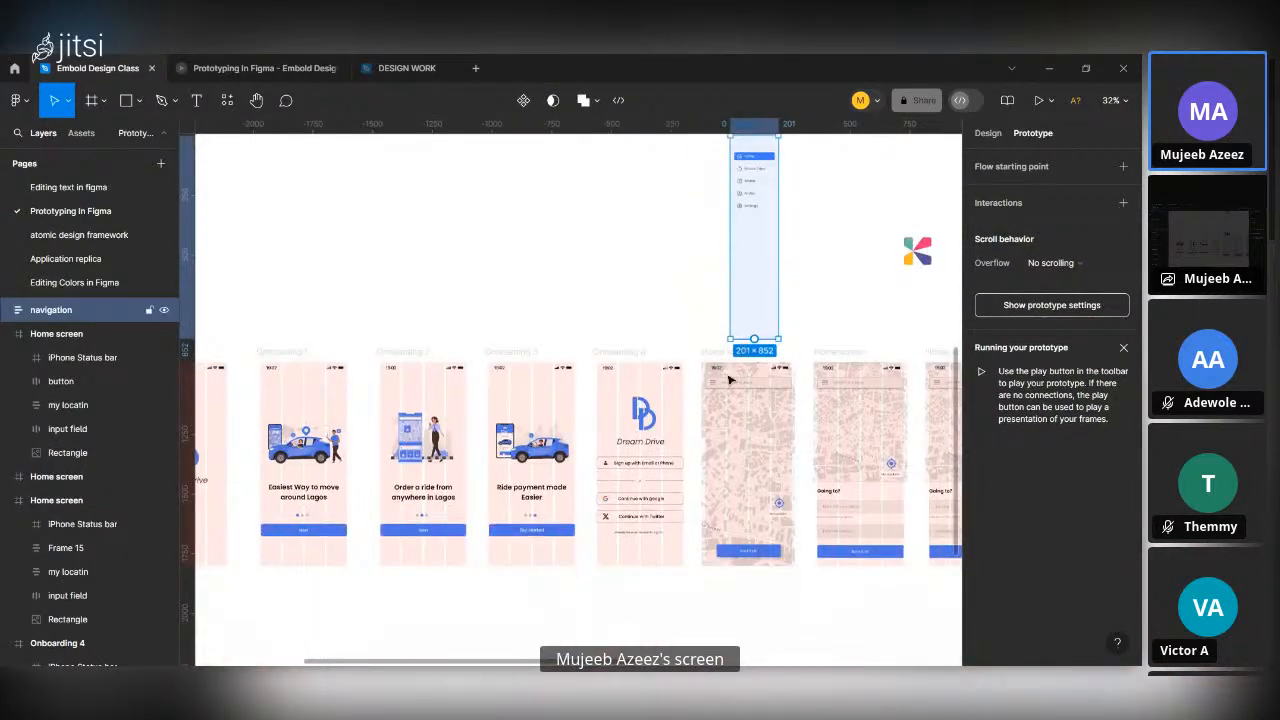
{"action": "scroll", "coordinate": [718, 397], "scroll_direction": "up", "scroll_amount": 5}
{"action": "scroll", "coordinate": [718, 397], "scroll_direction": "up", "scroll_amount": 6}
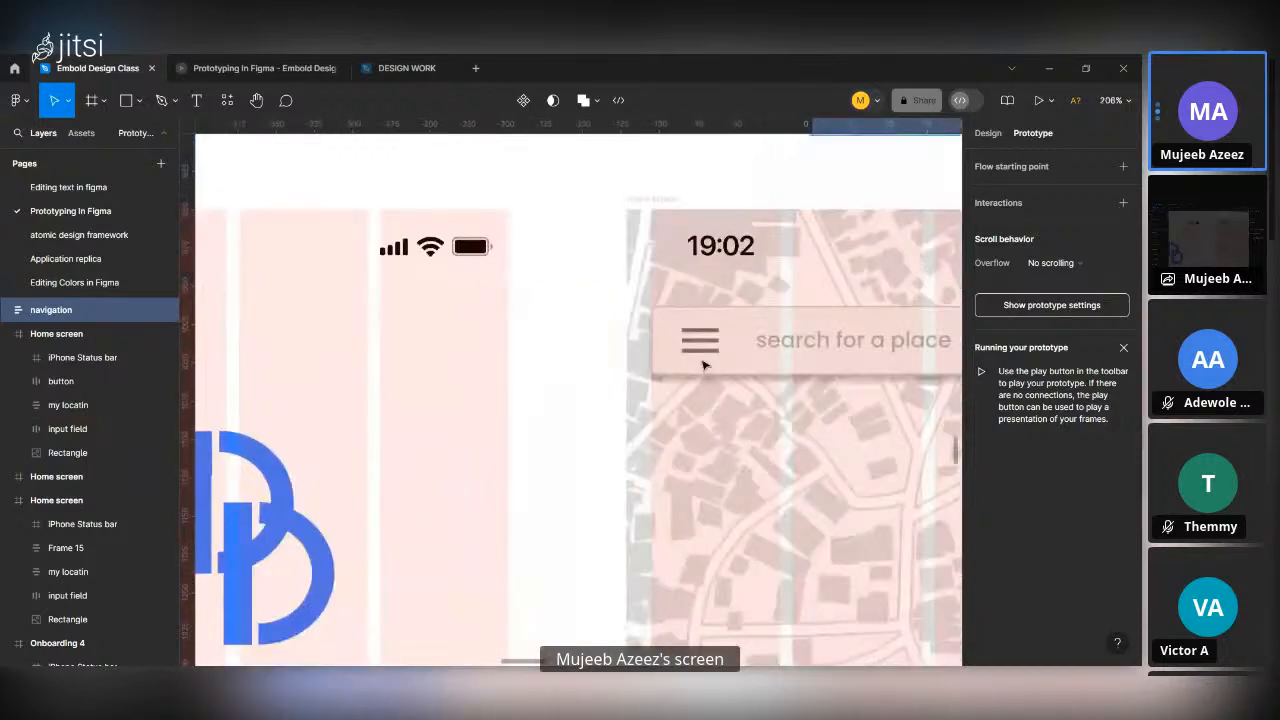
{"action": "left_click", "coordinate": [700, 340]}
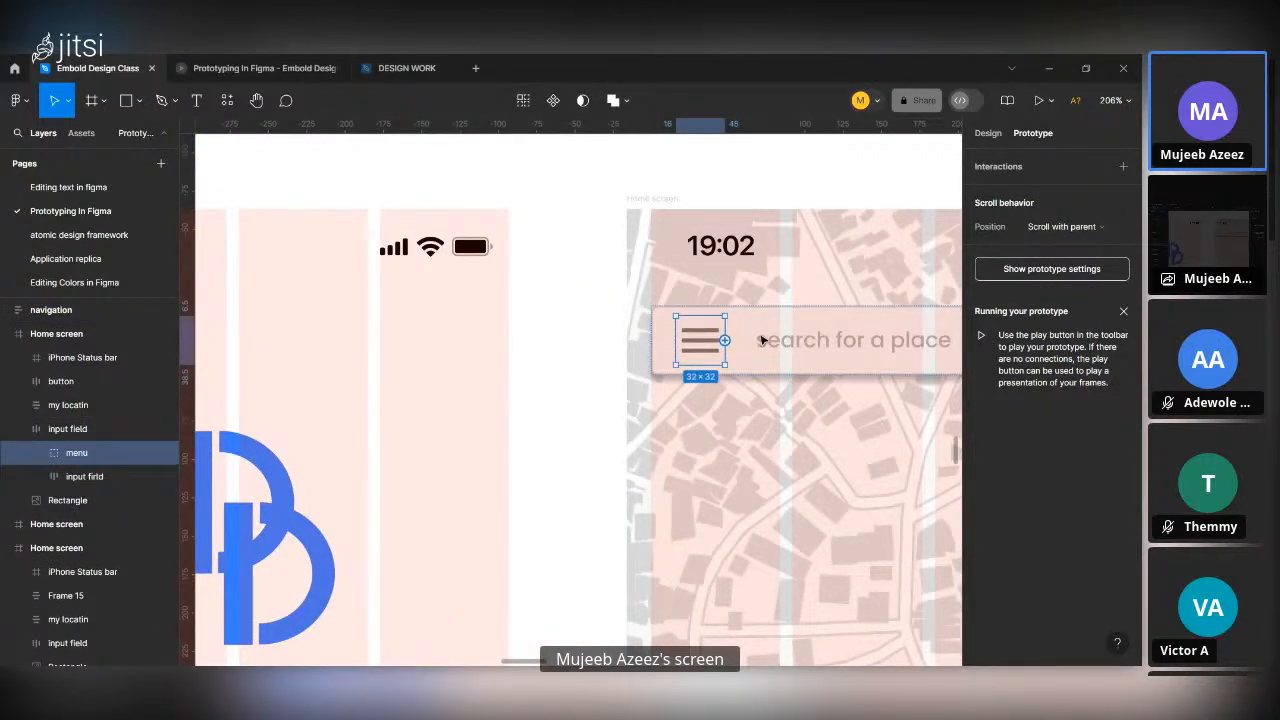
{"action": "scroll", "coordinate": [762, 341], "scroll_direction": "down", "scroll_amount": 5}
{"action": "left_click_drag", "start_coordinate": [750, 337], "coordinate": [806, 245]}
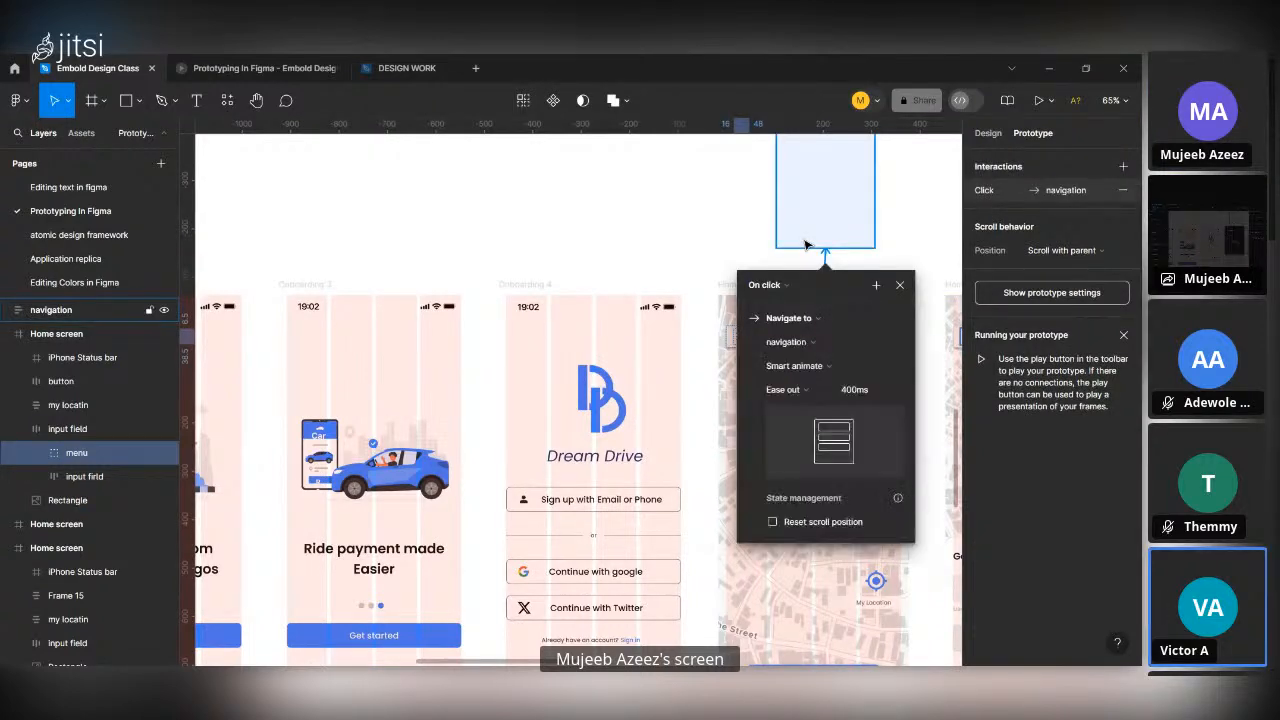
{"action": "scroll", "coordinate": [834, 230], "scroll_direction": "up", "scroll_amount": 2}
{"action": "scroll", "coordinate": [838, 407], "scroll_direction": "down", "scroll_amount": 2}
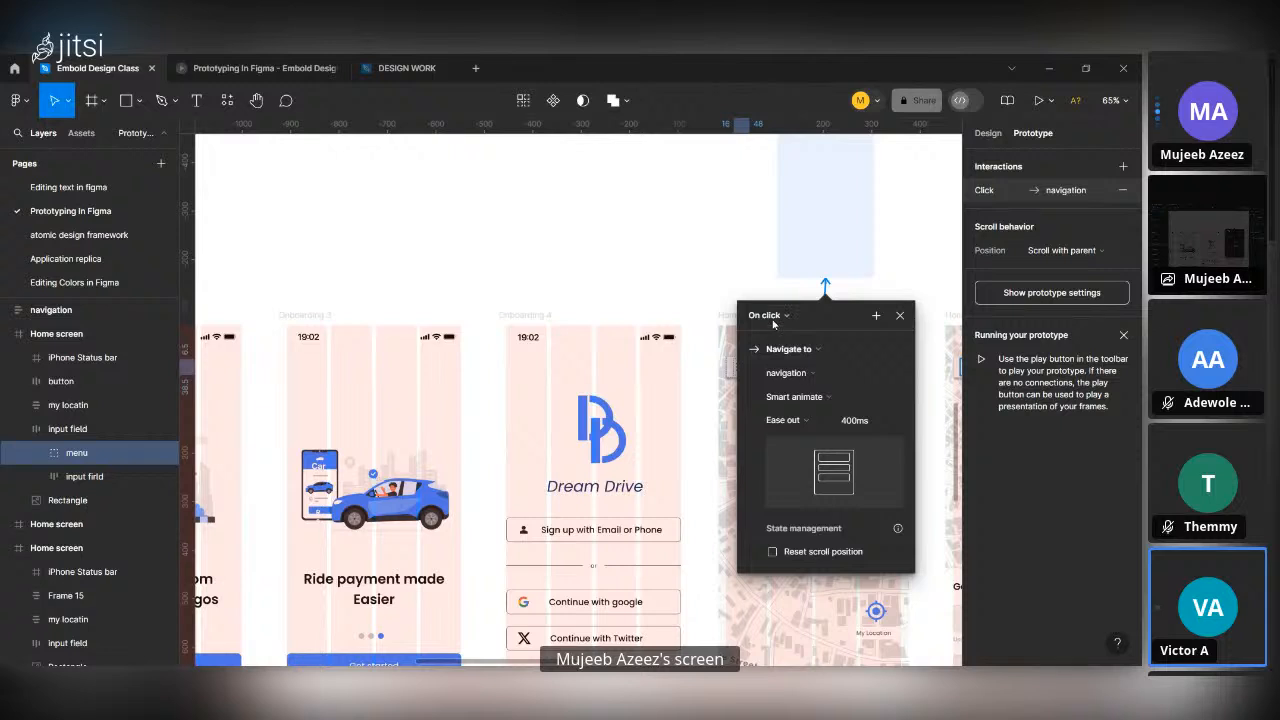
Change the menu icon's interaction to Open overlay with a Move in animation travelling to the right.
{"action": "left_click", "coordinate": [818, 349]}
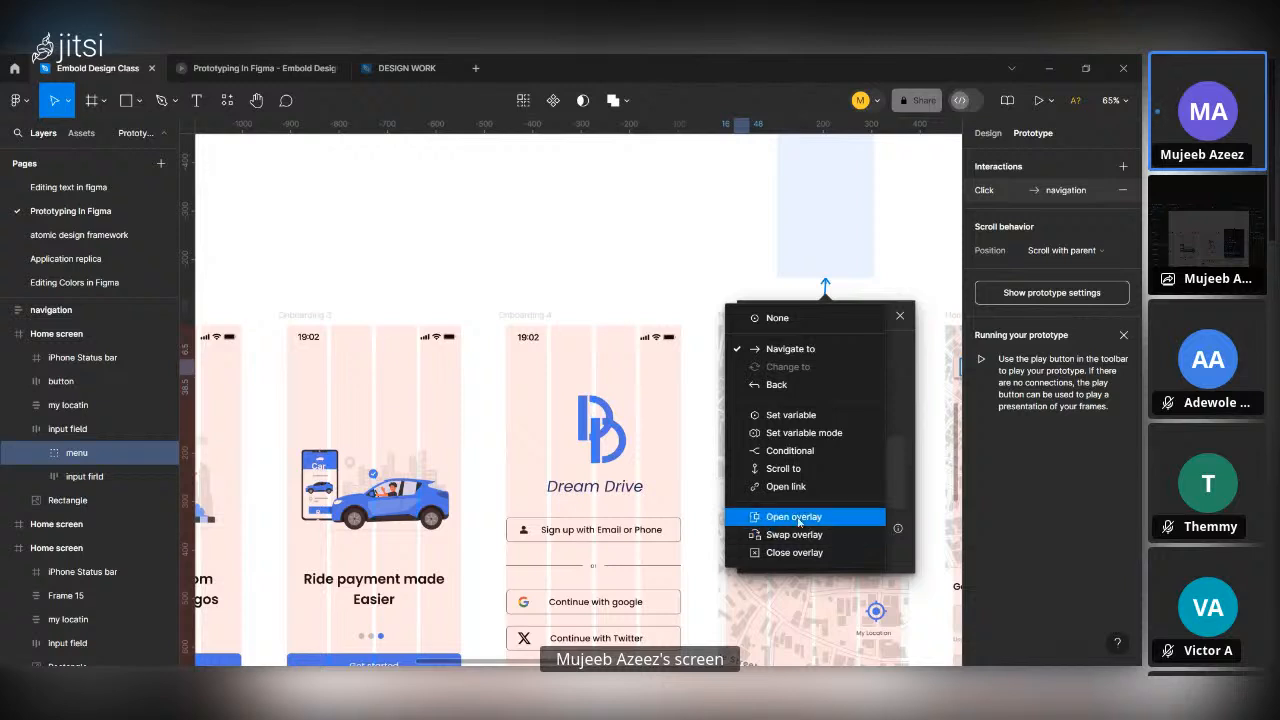
{"action": "left_click", "coordinate": [798, 517]}
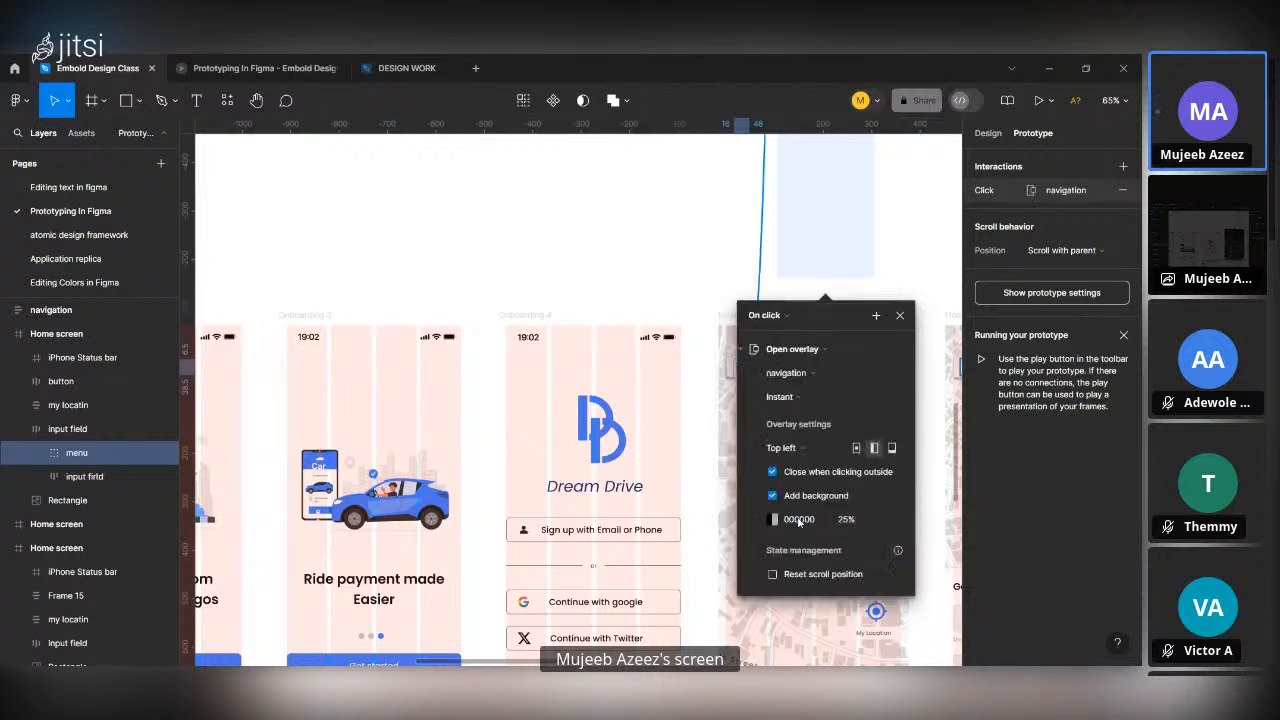
{"action": "left_click", "coordinate": [796, 398]}
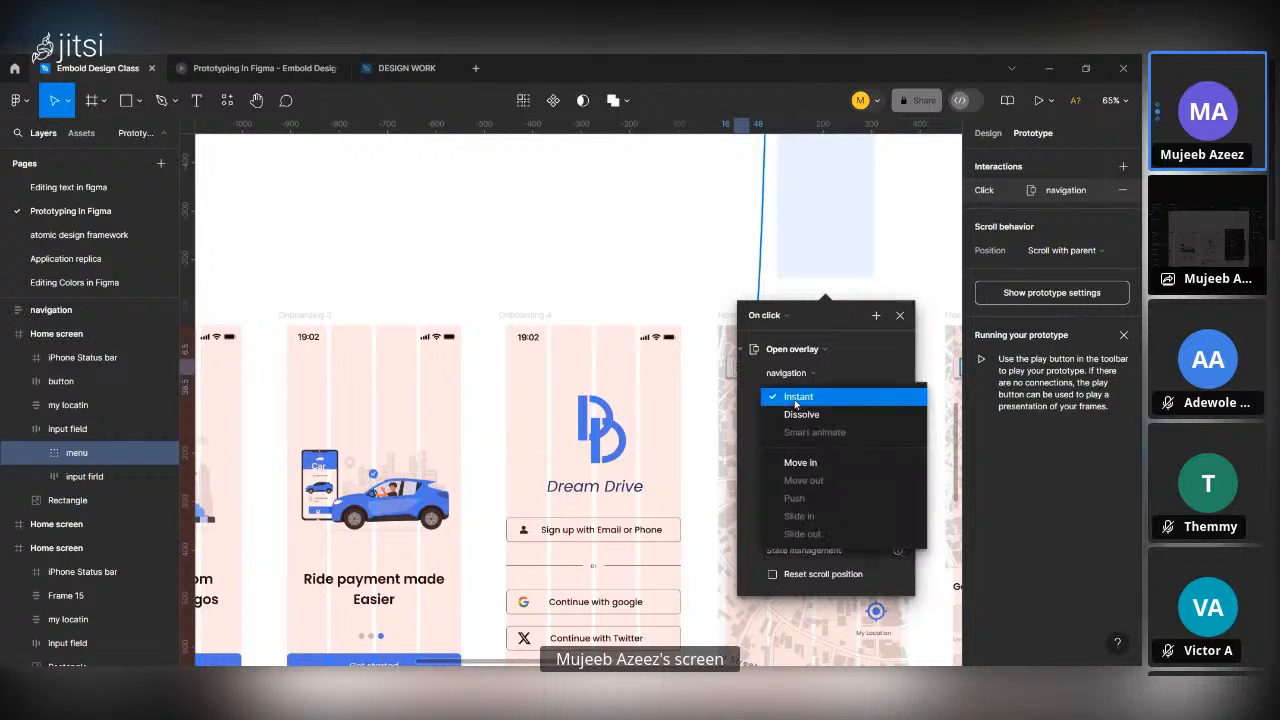
{"action": "left_click", "coordinate": [819, 464]}
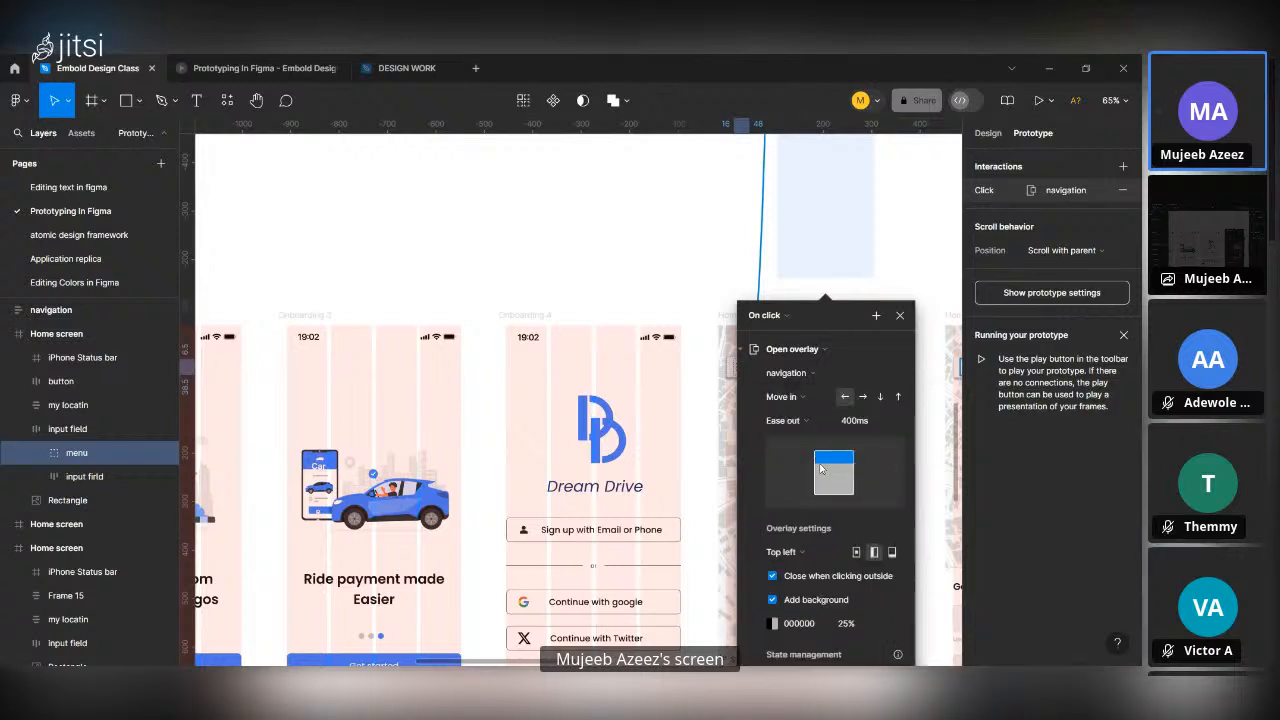
{"action": "left_click", "coordinate": [862, 399]}
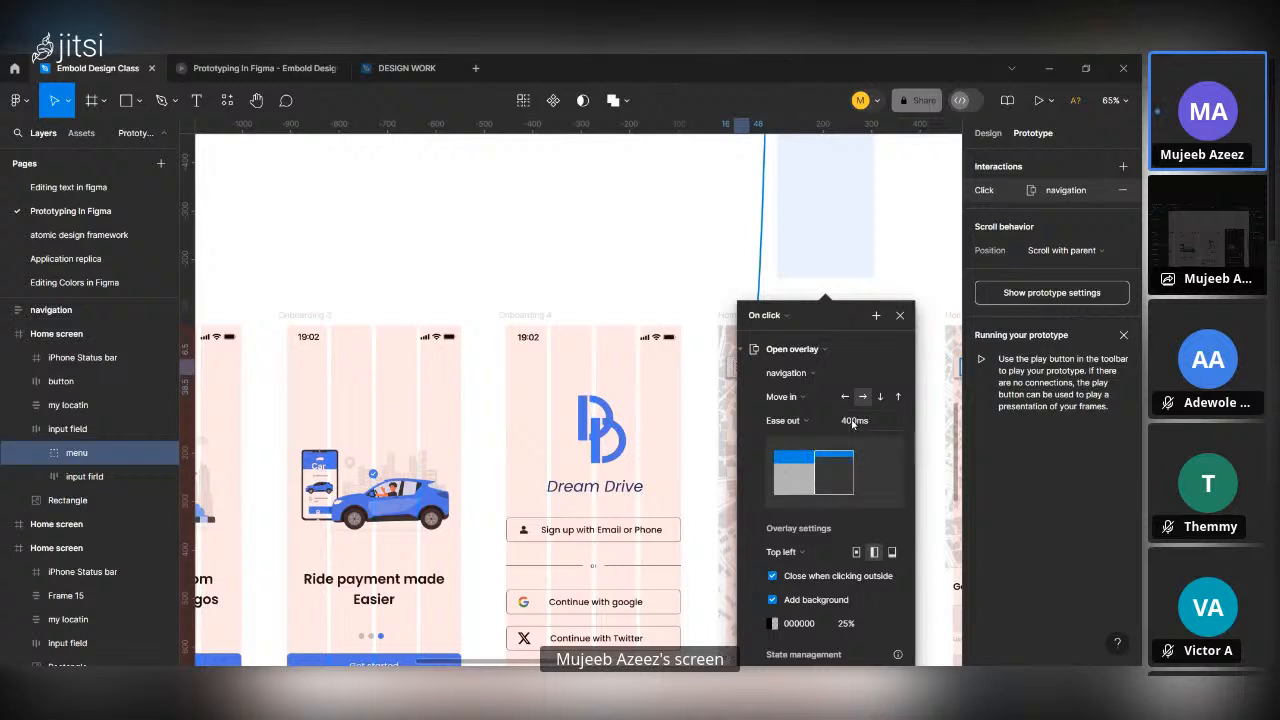
Set the navigation overlay's background opacity to 30% and close the interaction settings.
{"action": "scroll", "coordinate": [850, 470], "scroll_direction": "down", "scroll_amount": 2}
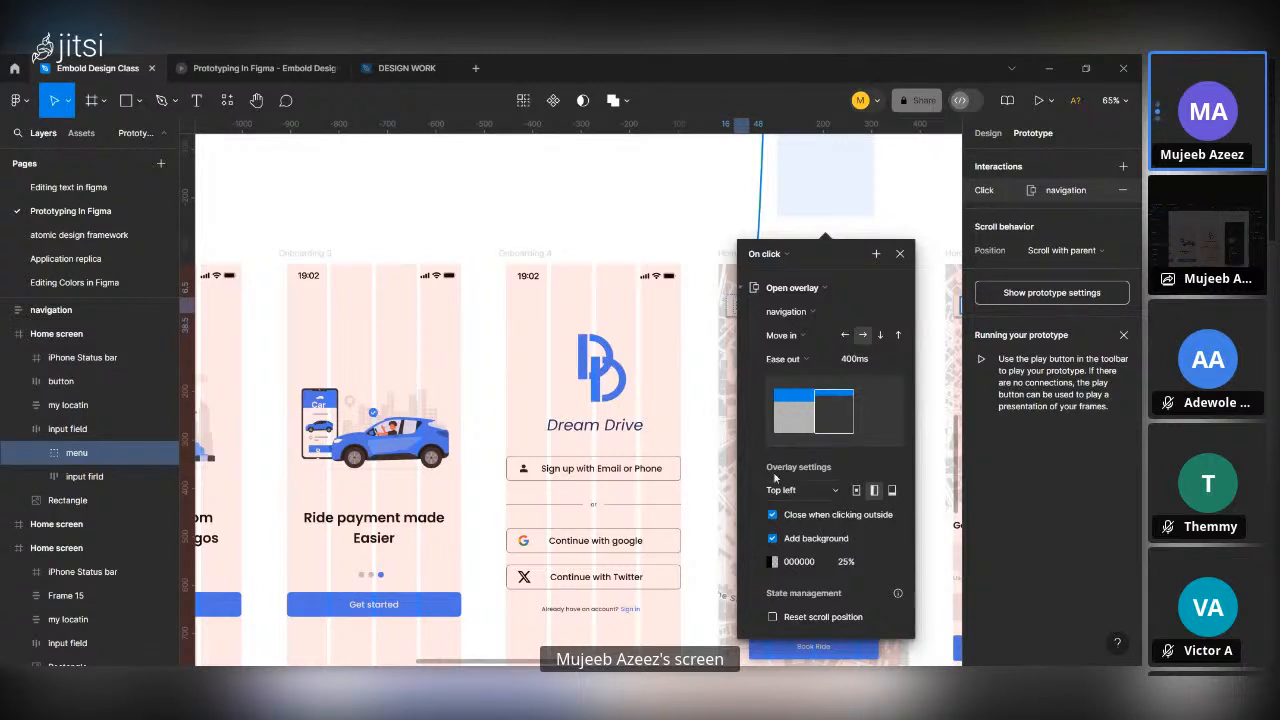
{"action": "scroll", "coordinate": [779, 296], "scroll_direction": "up", "scroll_amount": 4}
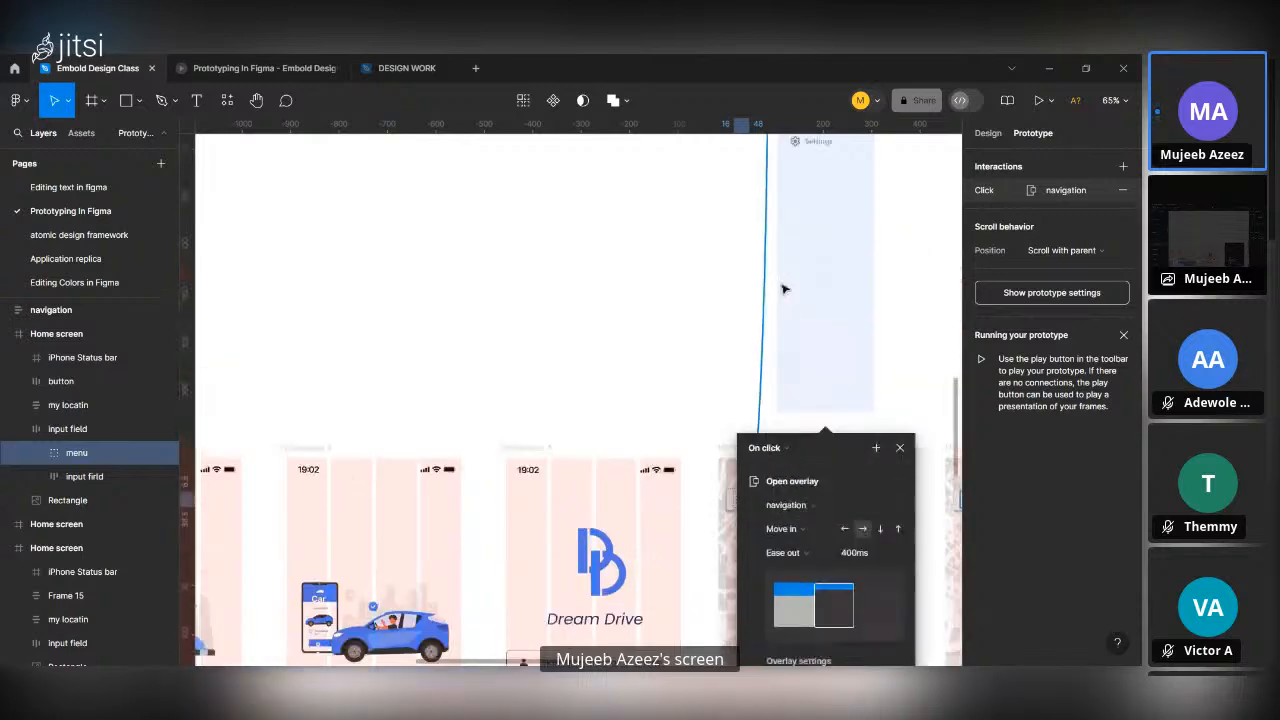
{"action": "scroll", "coordinate": [813, 320], "scroll_direction": "down", "scroll_amount": 3}
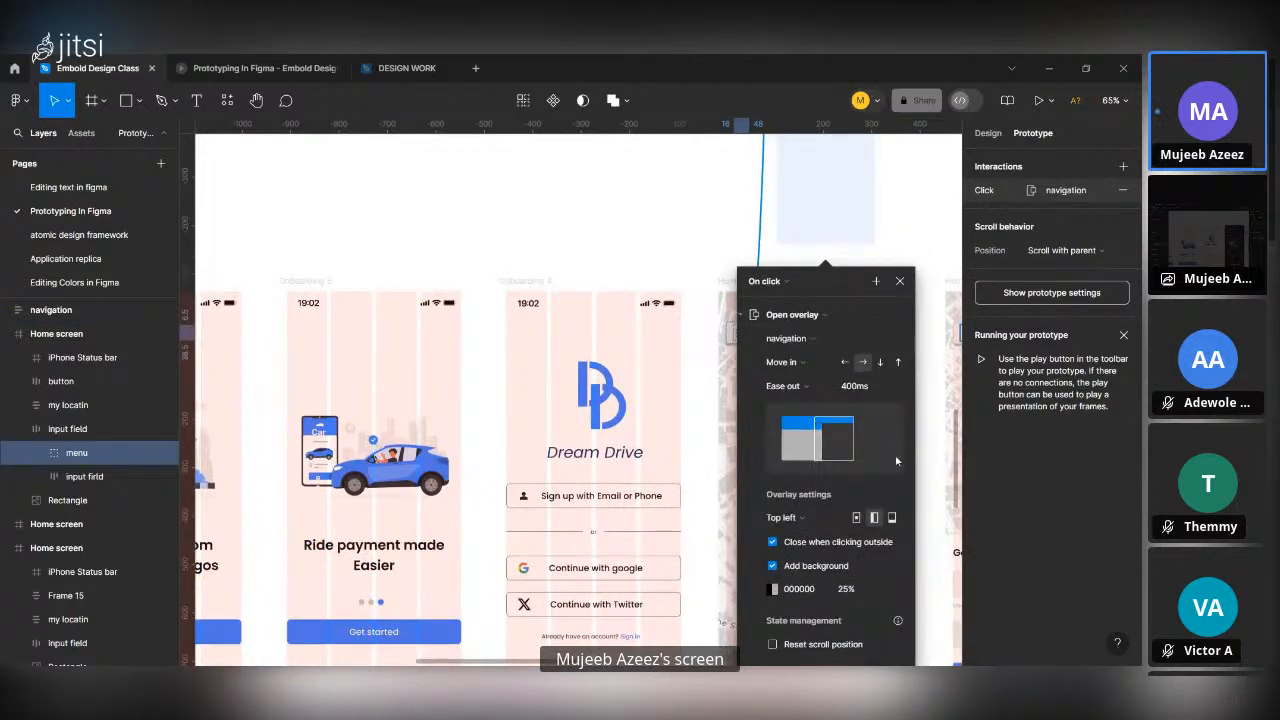
{"action": "scroll", "coordinate": [886, 486], "scroll_direction": "down", "scroll_amount": 3}
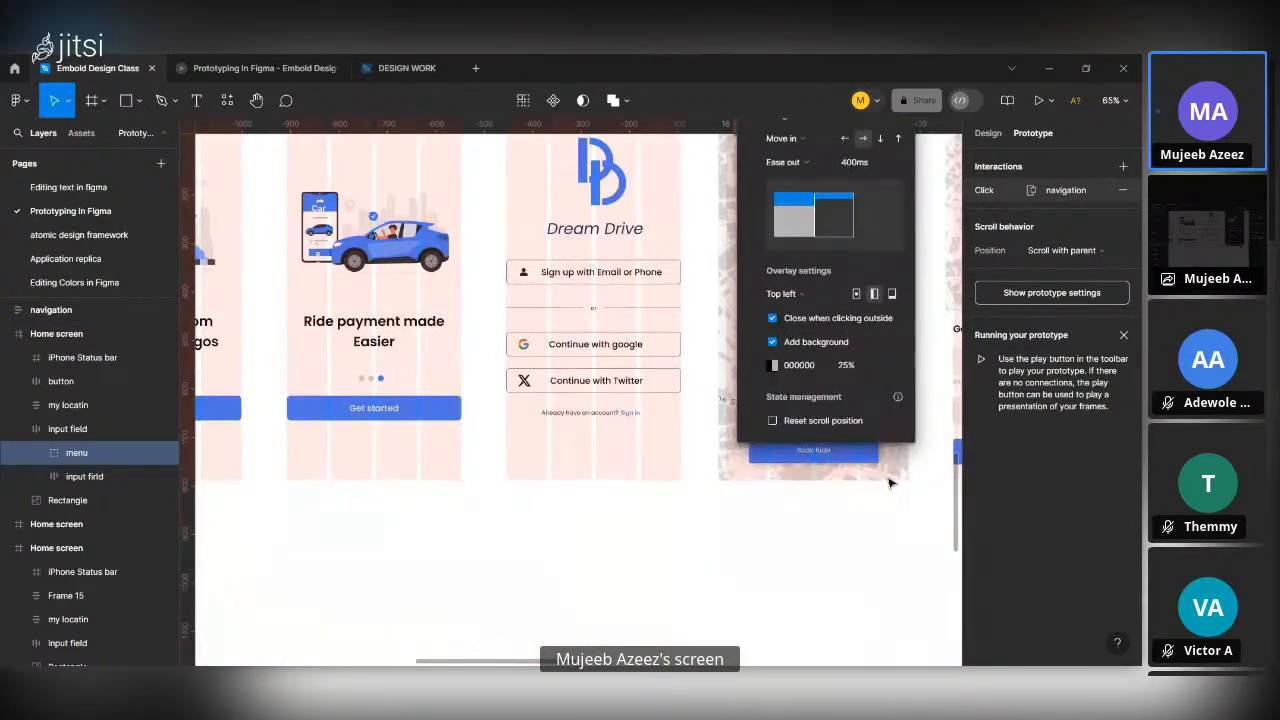
{"action": "scroll", "coordinate": [889, 483], "scroll_direction": "up", "scroll_amount": 2}
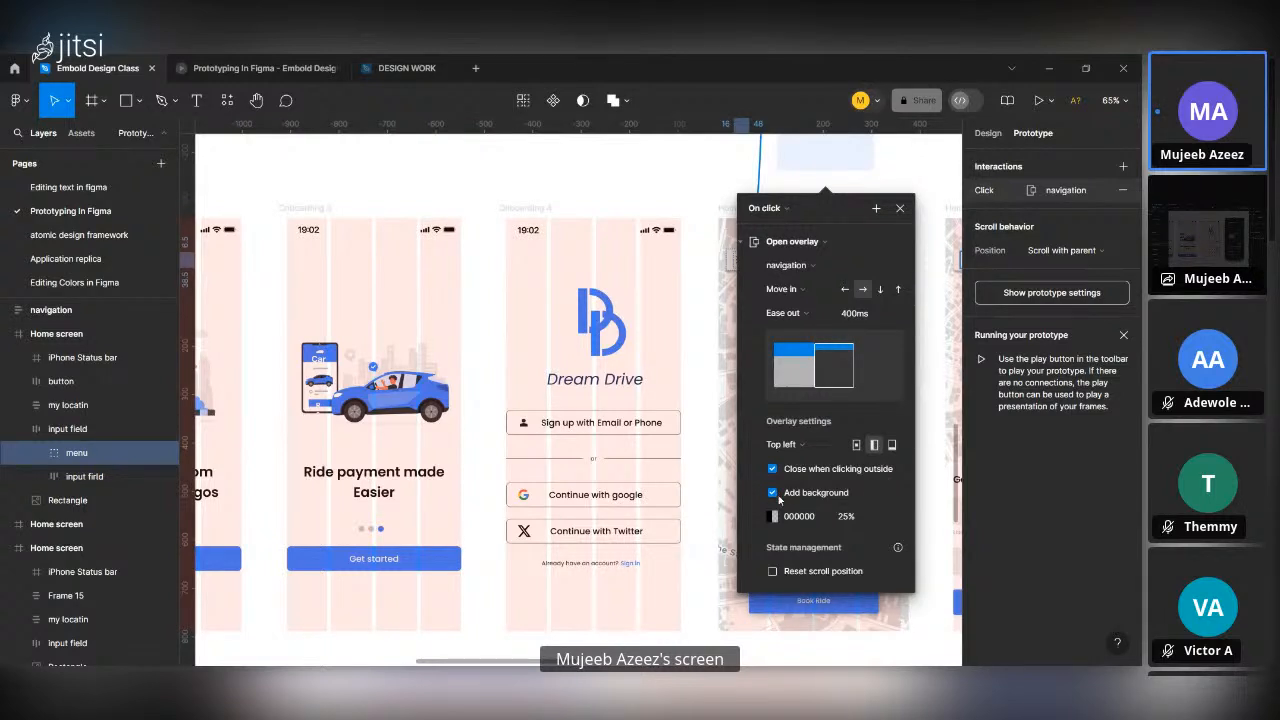
{"action": "left_click", "coordinate": [846, 517]}
{"action": "type", "text": "30"}
{"action": "key", "text": "Return"}
{"action": "scroll", "coordinate": [832, 487], "scroll_direction": "up", "scroll_amount": 2}
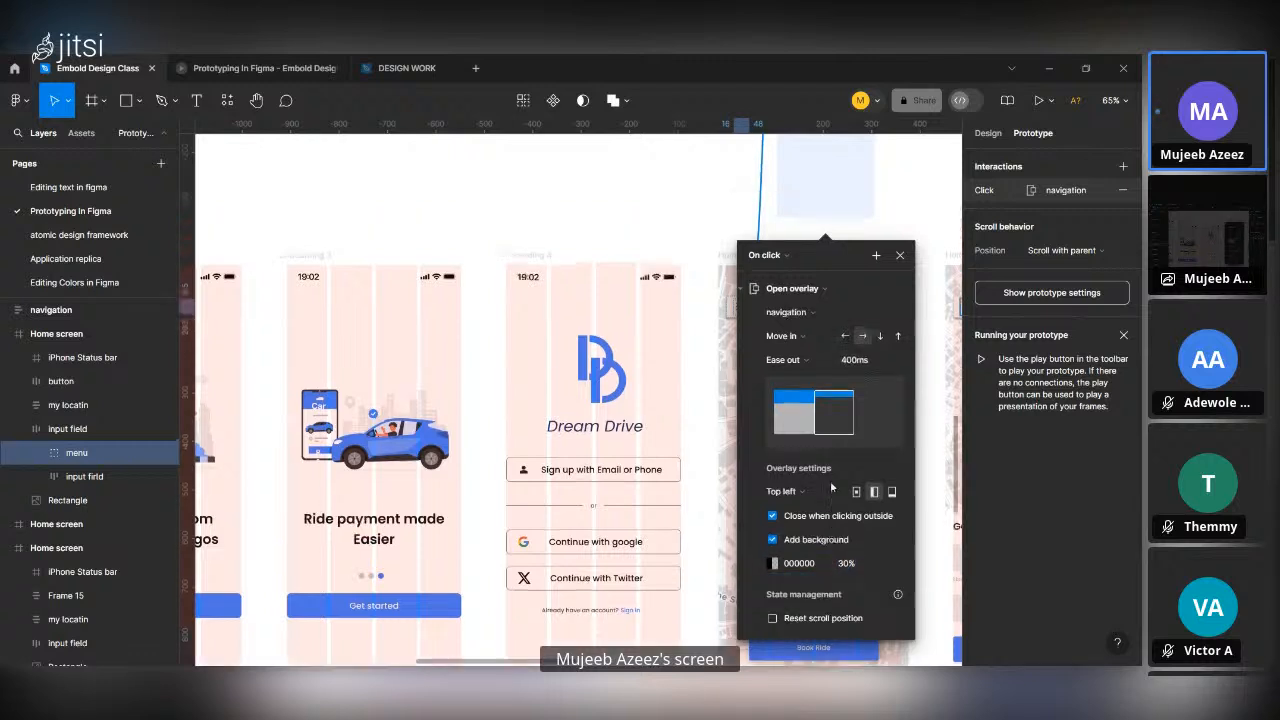
{"action": "scroll", "coordinate": [832, 487], "scroll_direction": "down", "scroll_amount": 3}
{"action": "scroll", "coordinate": [830, 480], "scroll_direction": "down", "scroll_amount": 5}
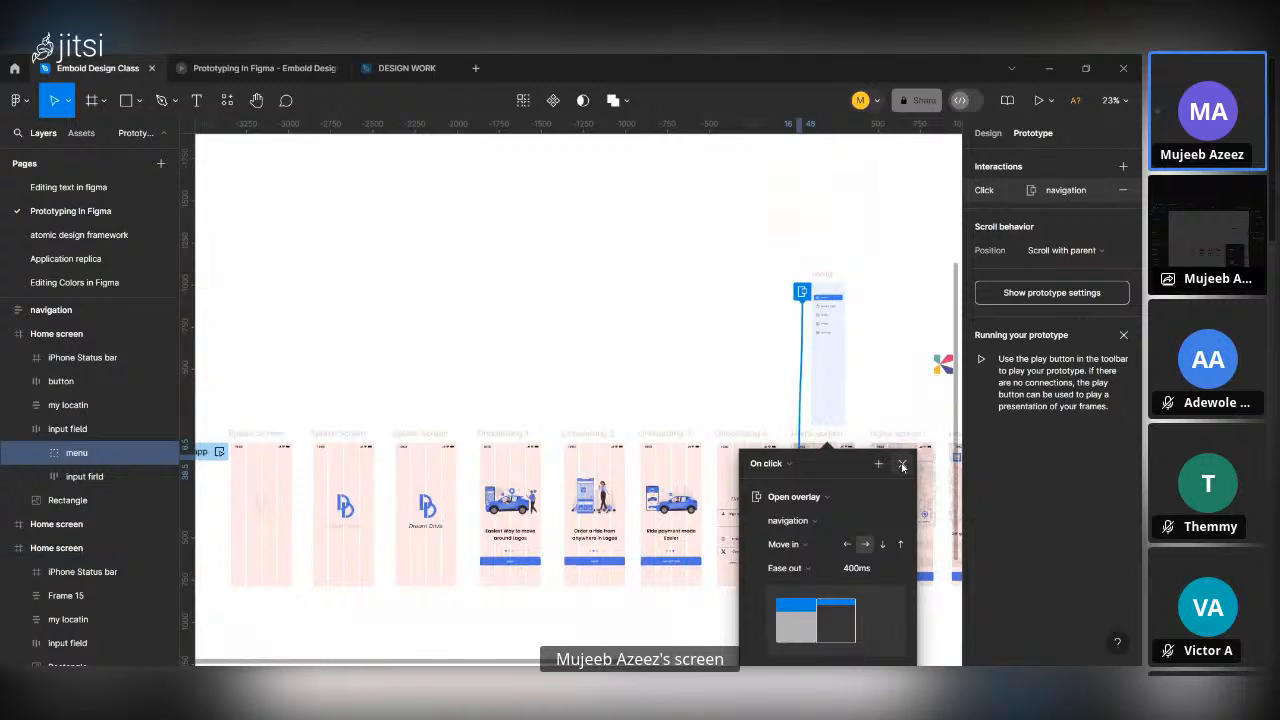
{"action": "key", "text": "Escape"}
Play the prototype from Onboarding 3 with Fill screen scaling, continuing through Get started and Continue with google to the Home screen.
{"action": "scroll", "coordinate": [670, 445], "scroll_direction": "up", "scroll_amount": 4}
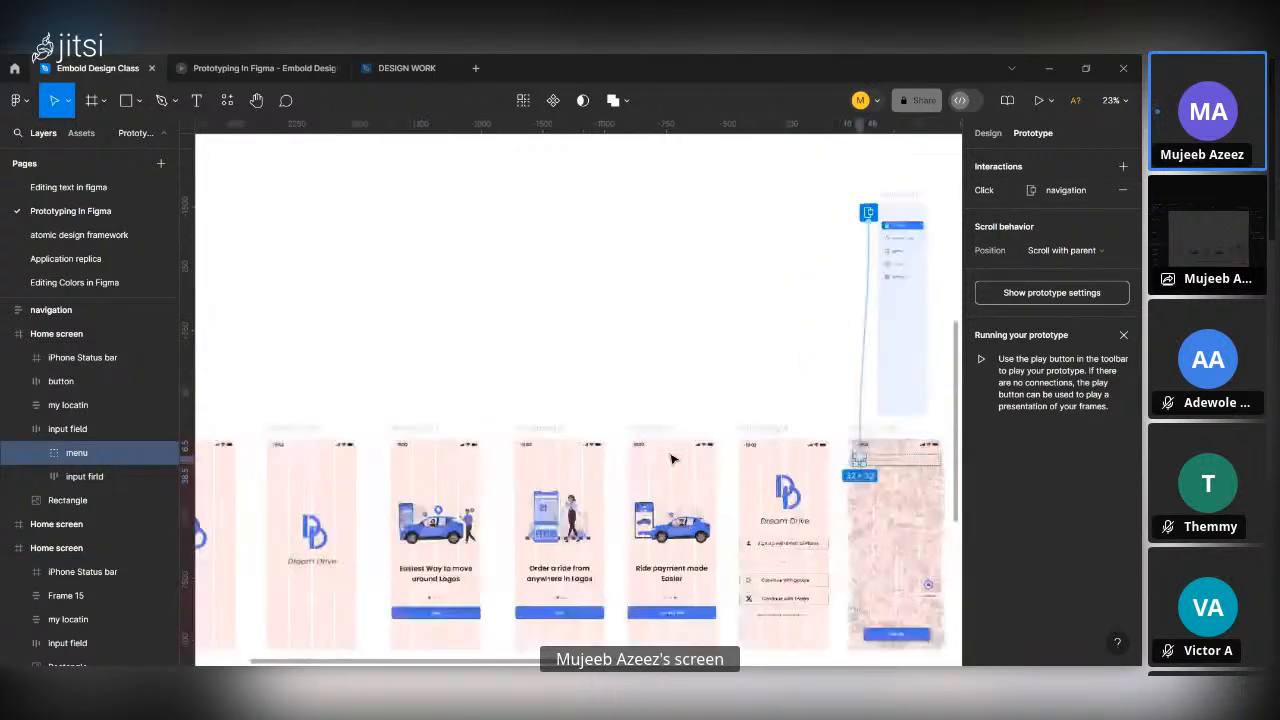
{"action": "left_click", "coordinate": [641, 422]}
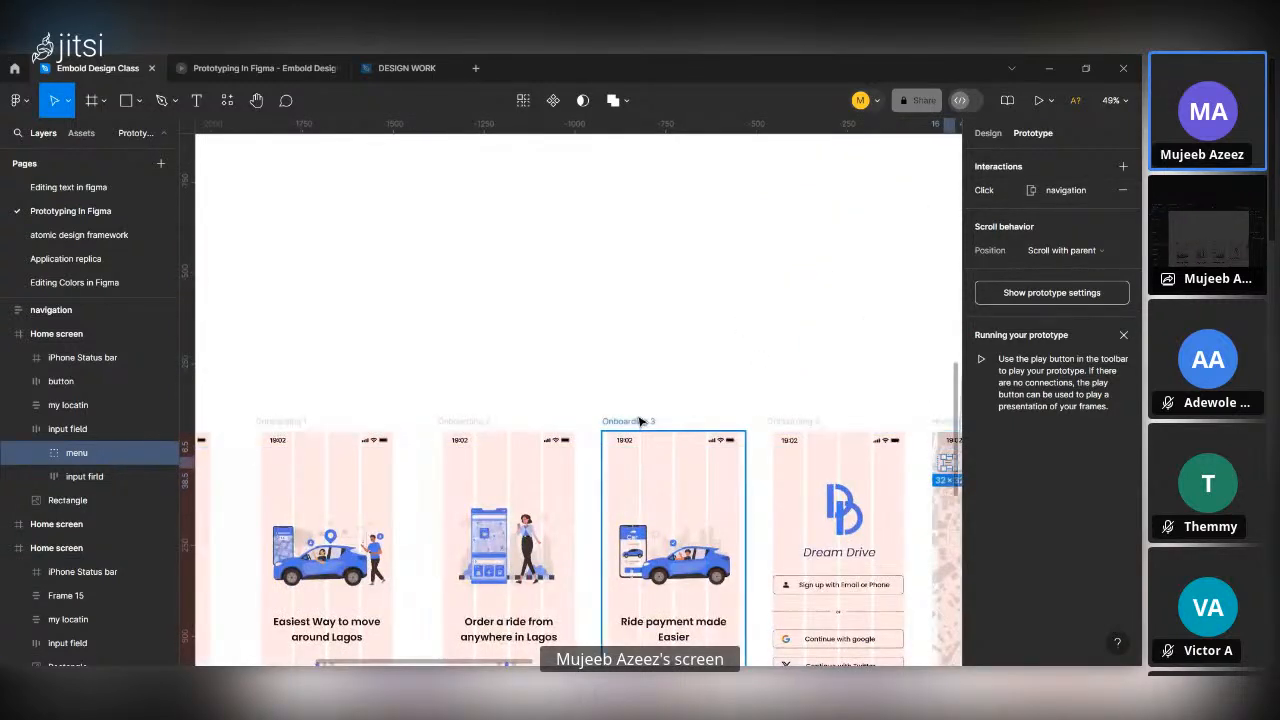
{"action": "left_click", "coordinate": [1038, 100]}
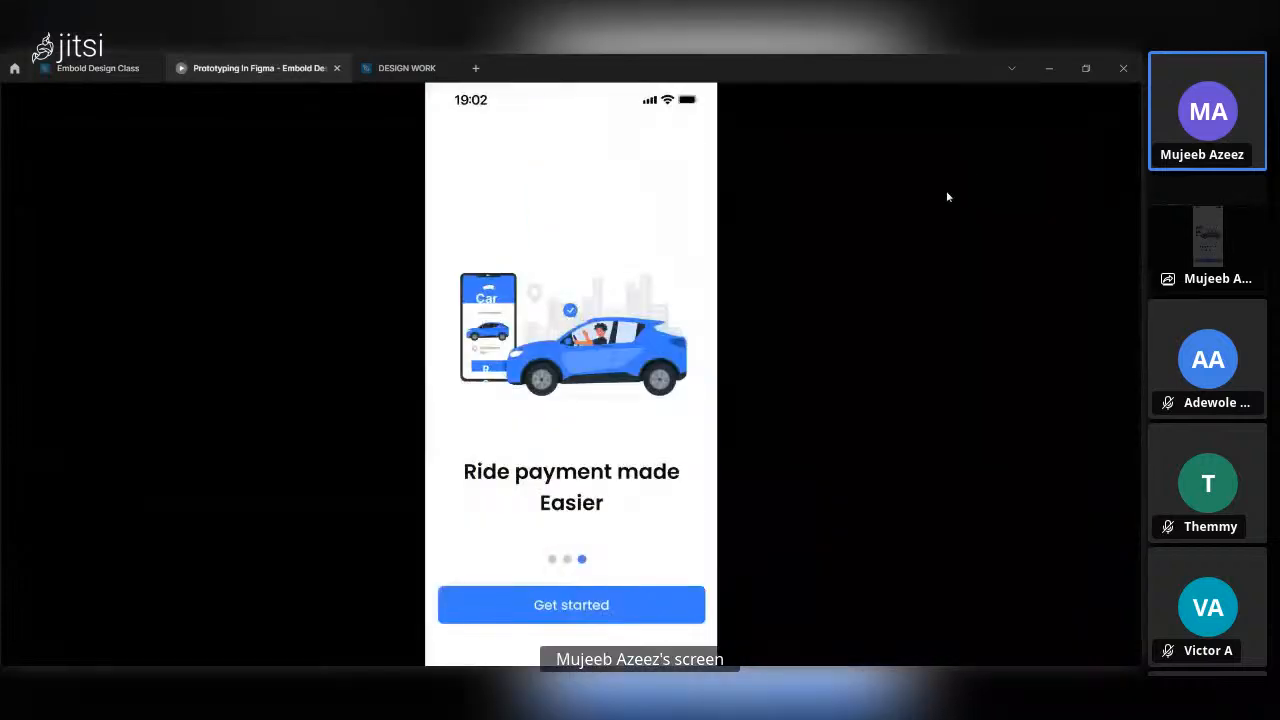
{"action": "left_click", "coordinate": [1090, 103]}
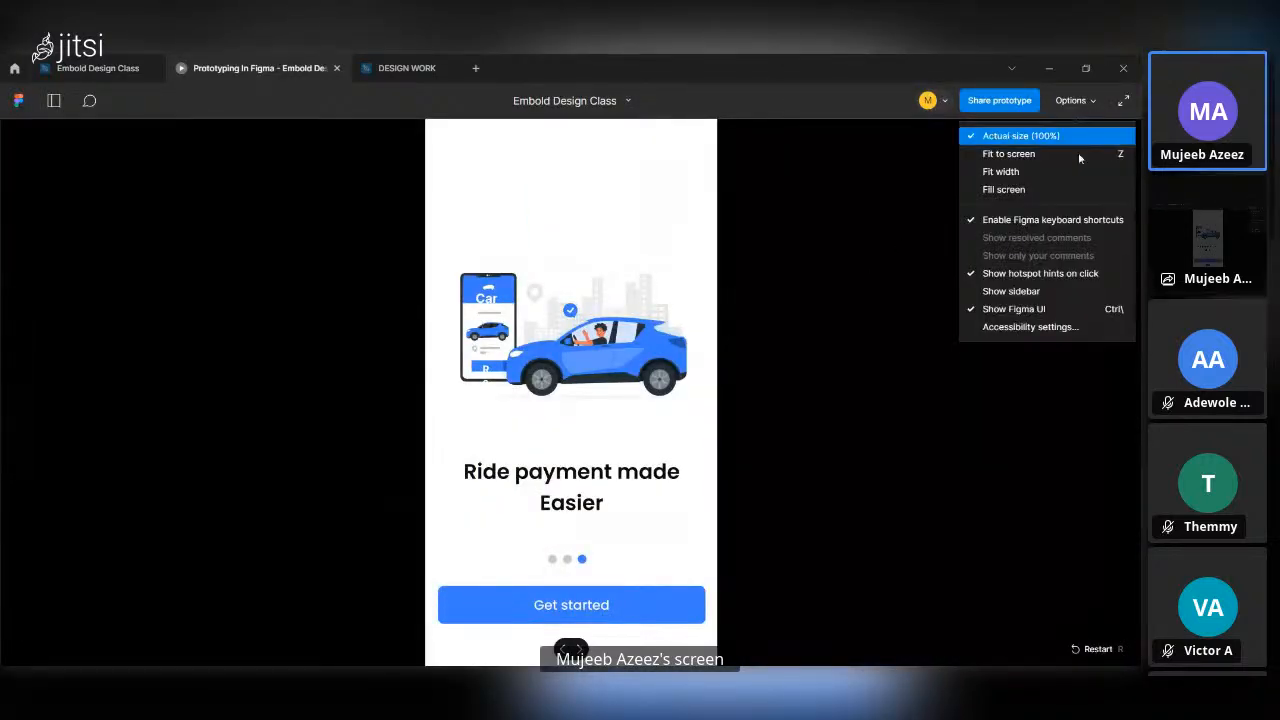
{"action": "left_click", "coordinate": [1064, 189]}
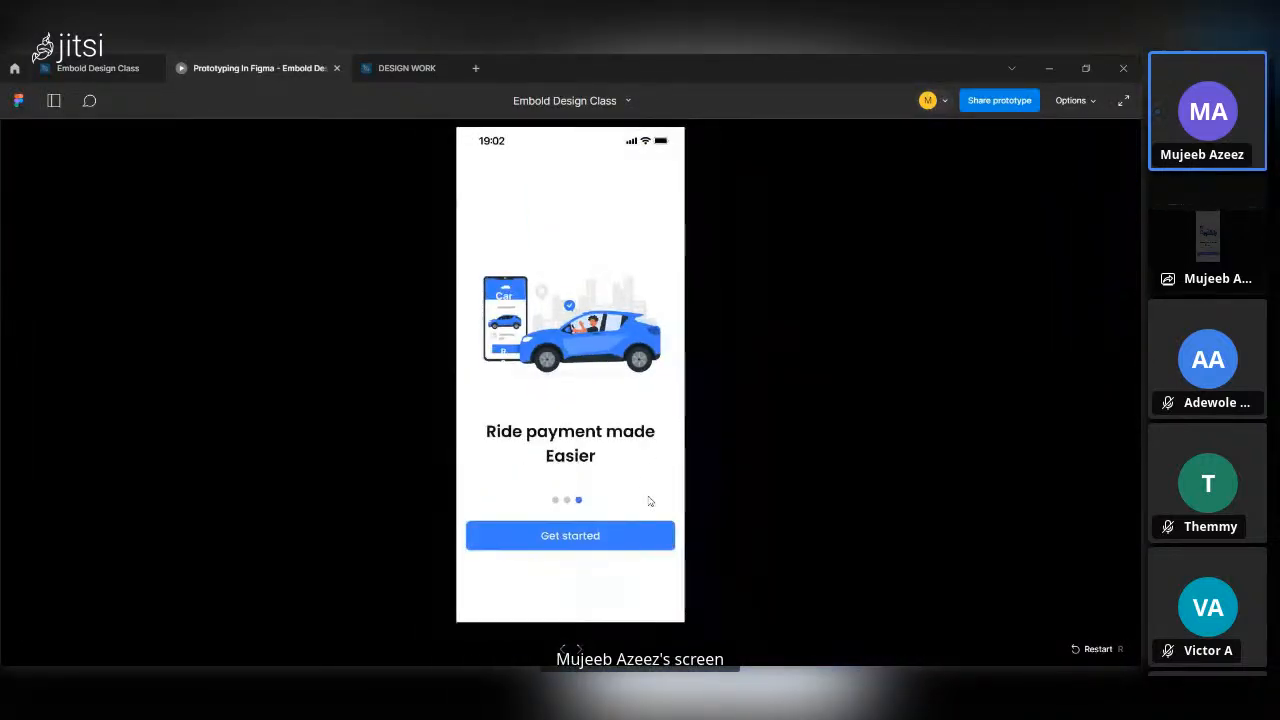
{"action": "left_click", "coordinate": [617, 543]}
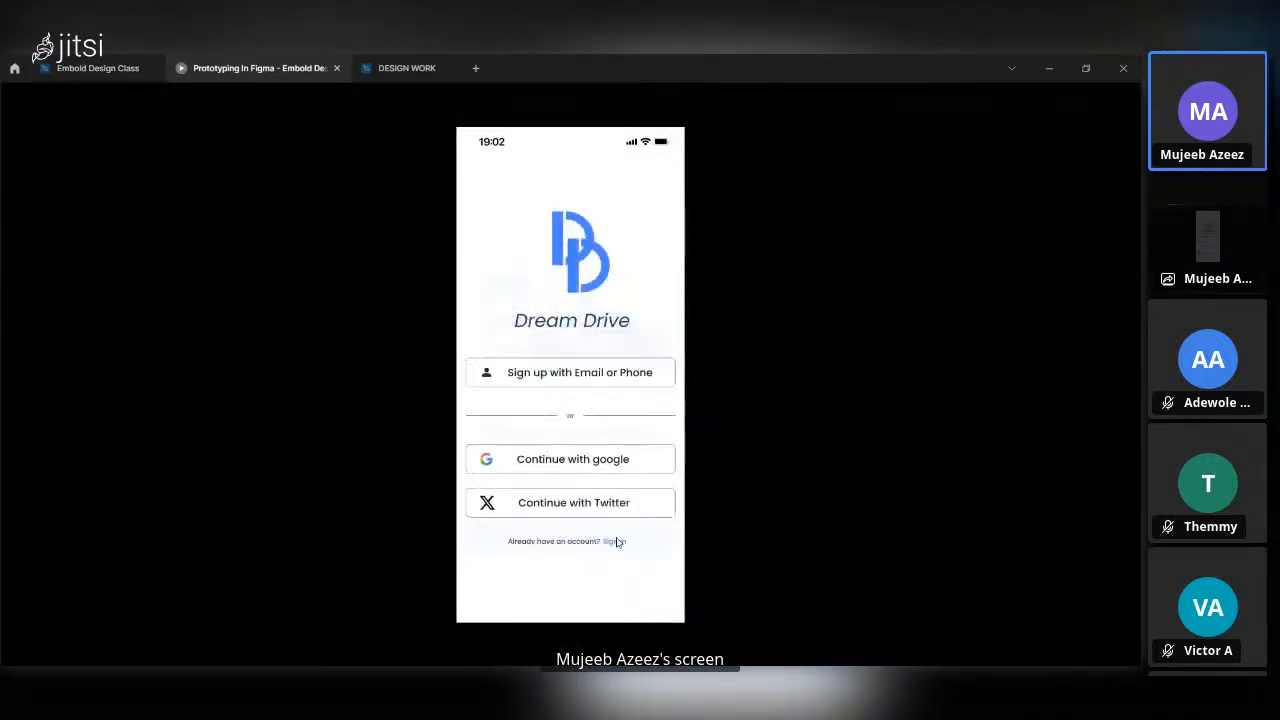
{"action": "left_click", "coordinate": [596, 475]}
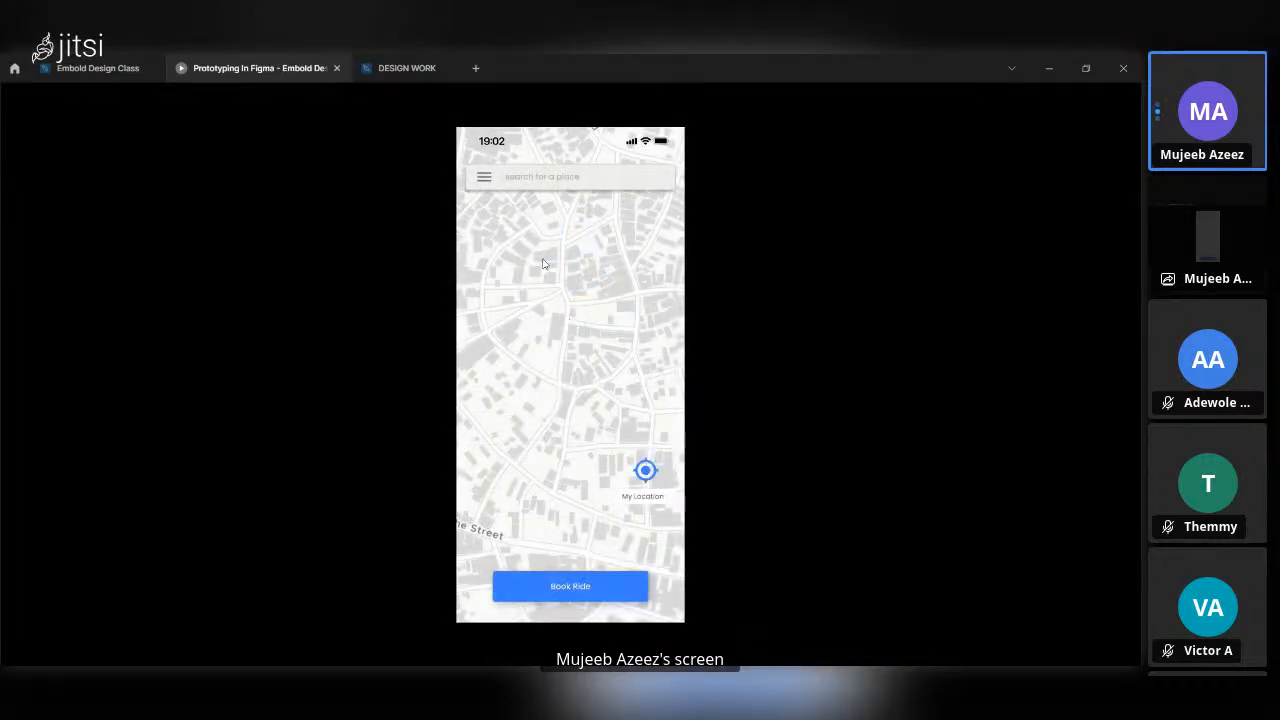
Test the navigation overlay three times by opening it from the menu icon and dismissing it outside, and return to the design file.
{"action": "left_click", "coordinate": [485, 178]}
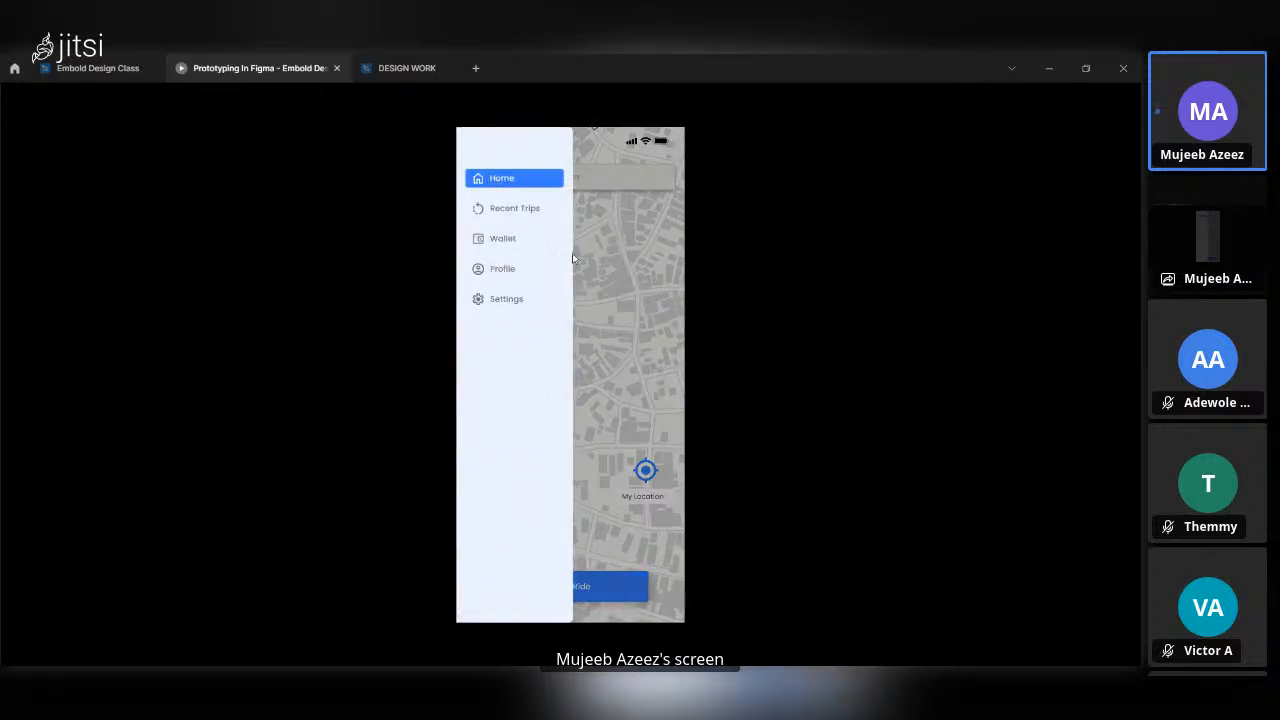
{"action": "left_click", "coordinate": [618, 260]}
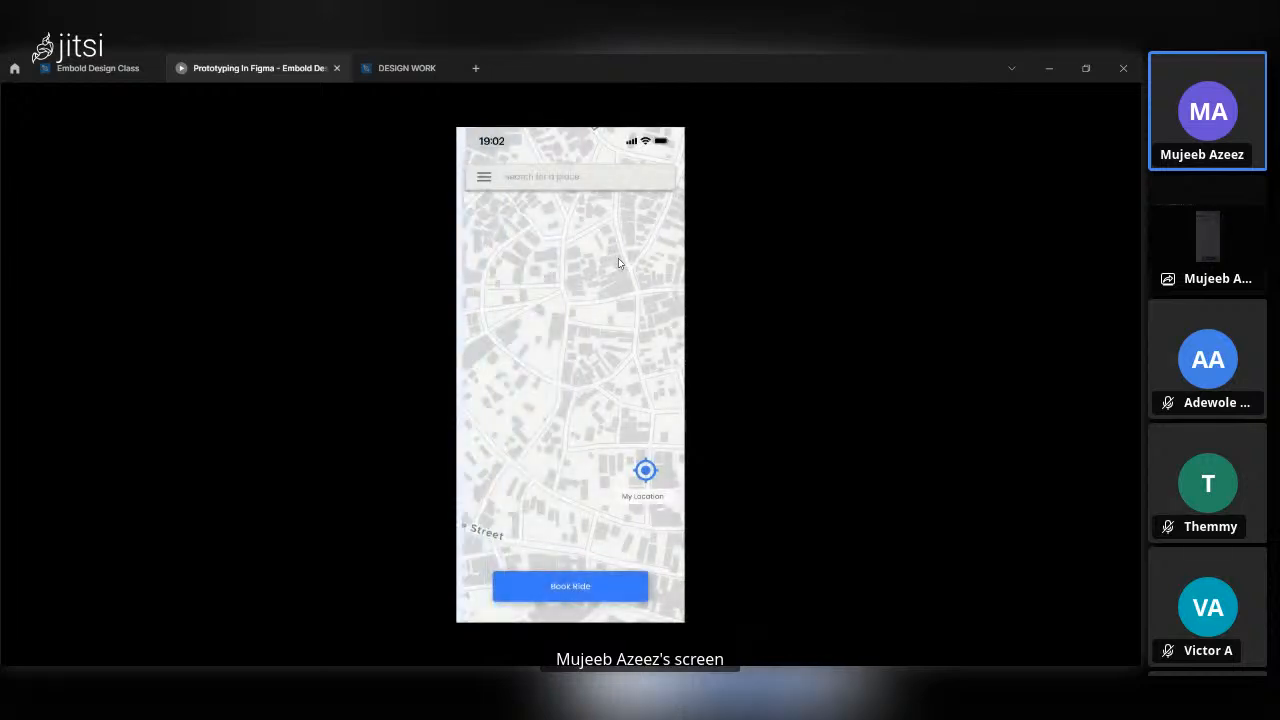
{"action": "left_click", "coordinate": [482, 177]}
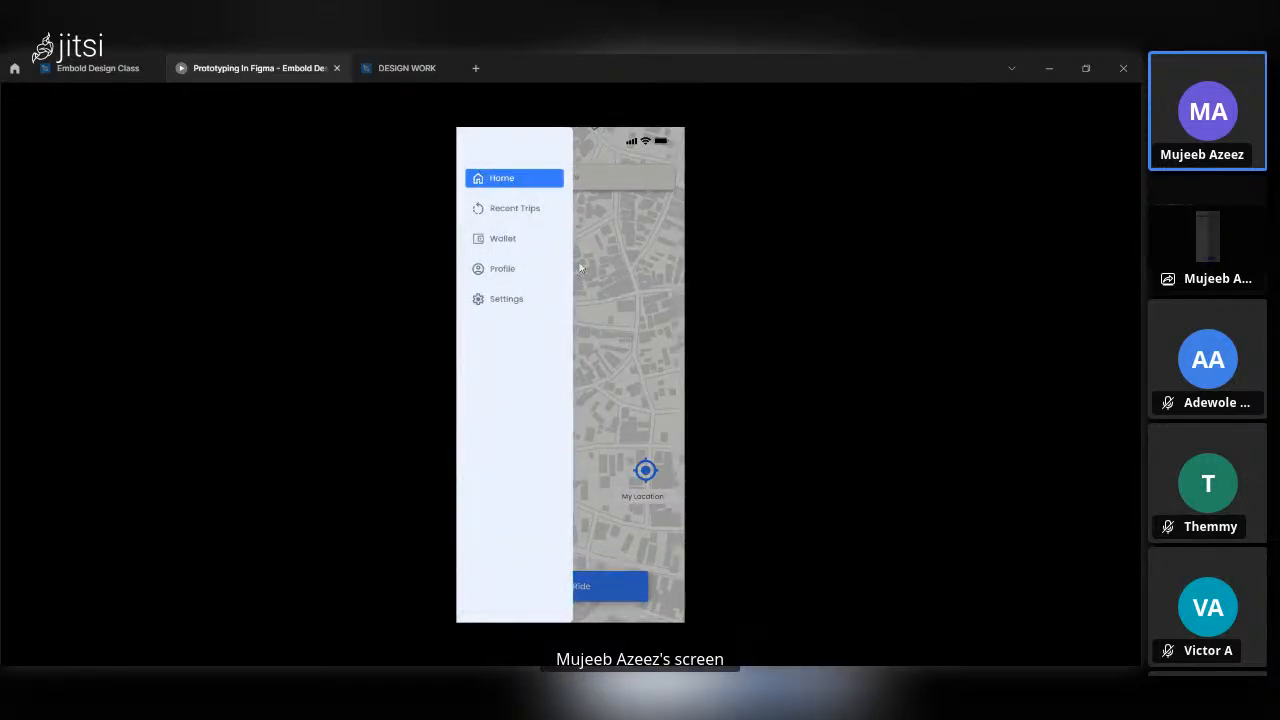
{"action": "left_click", "coordinate": [606, 291]}
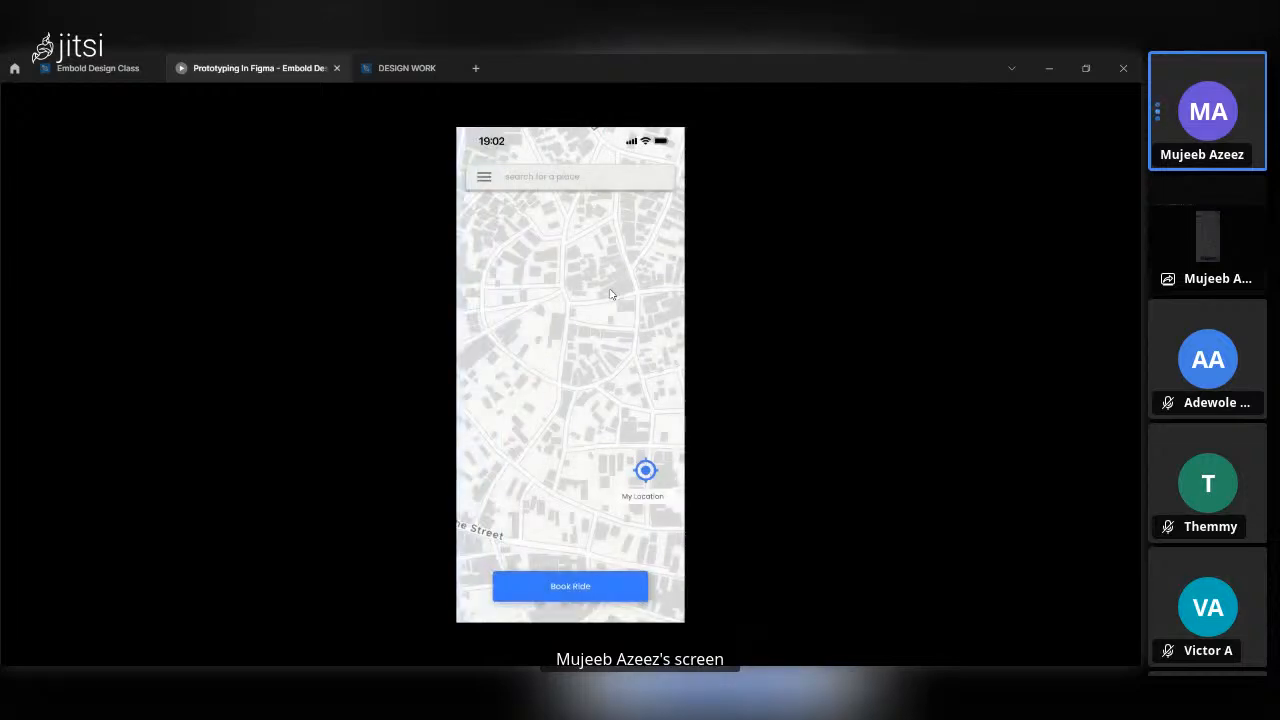
{"action": "left_click", "coordinate": [482, 177]}
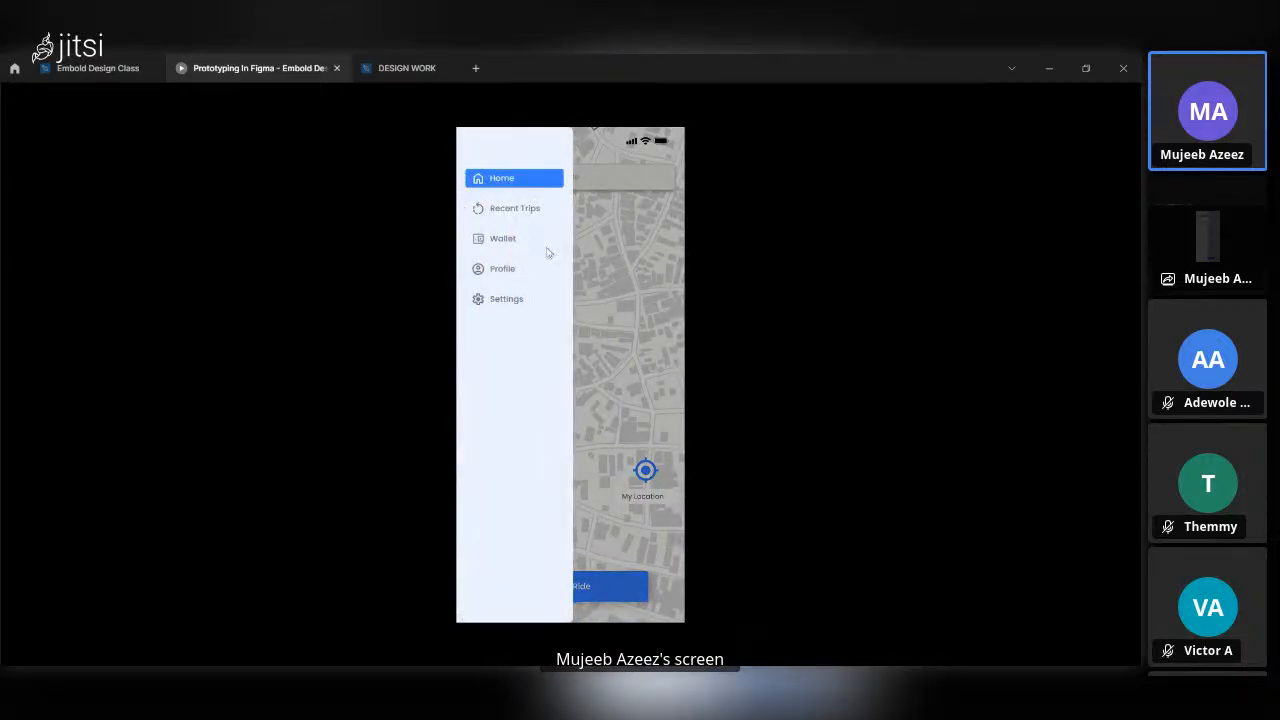
{"action": "left_click", "coordinate": [590, 262]}
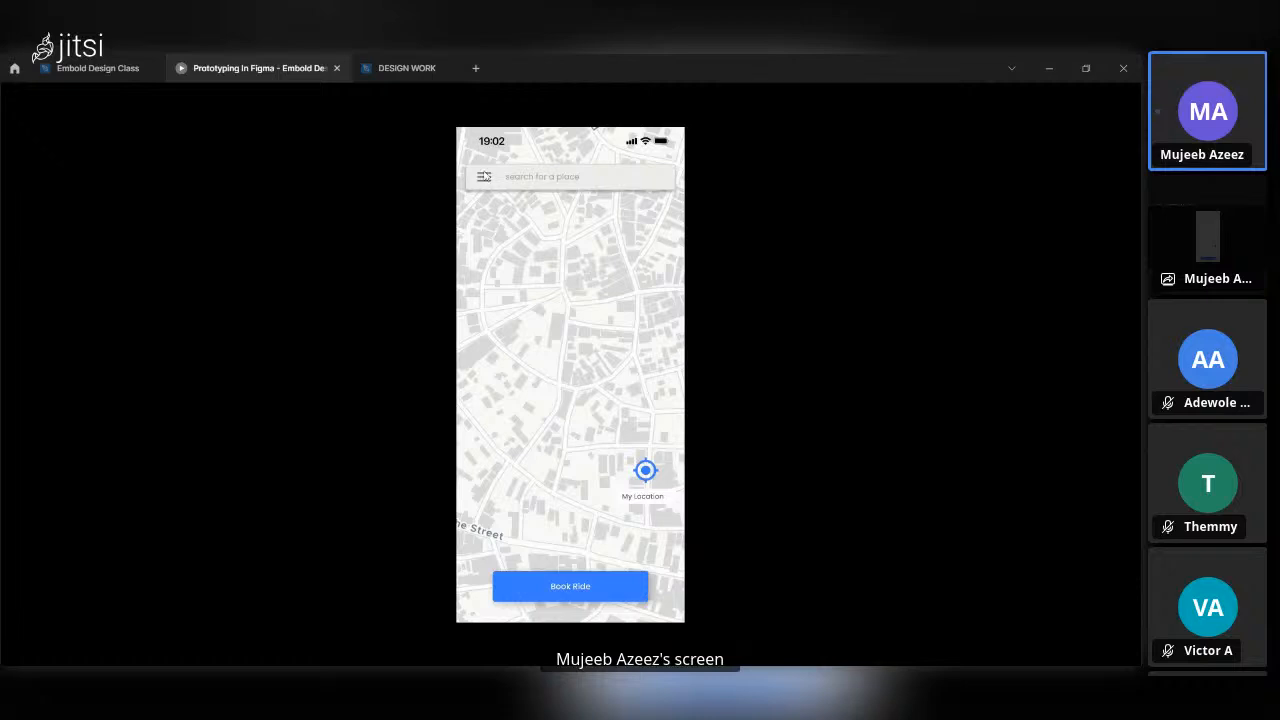
{"action": "left_click", "coordinate": [100, 67]}
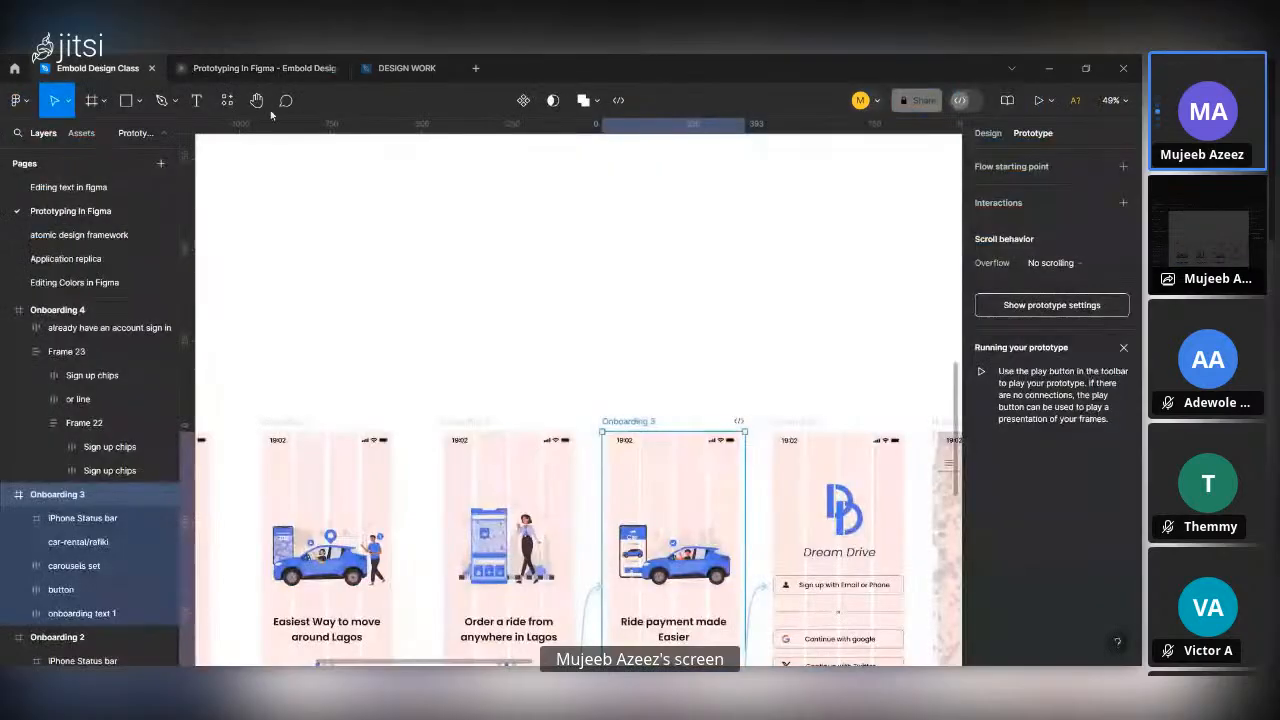
{"action": "scroll", "coordinate": [493, 312], "scroll_direction": "down", "scroll_amount": 4}
{"action": "scroll", "coordinate": [493, 312], "scroll_direction": "left", "scroll_amount": 3}
{"action": "scroll", "coordinate": [493, 312], "scroll_direction": "up", "scroll_amount": 3}
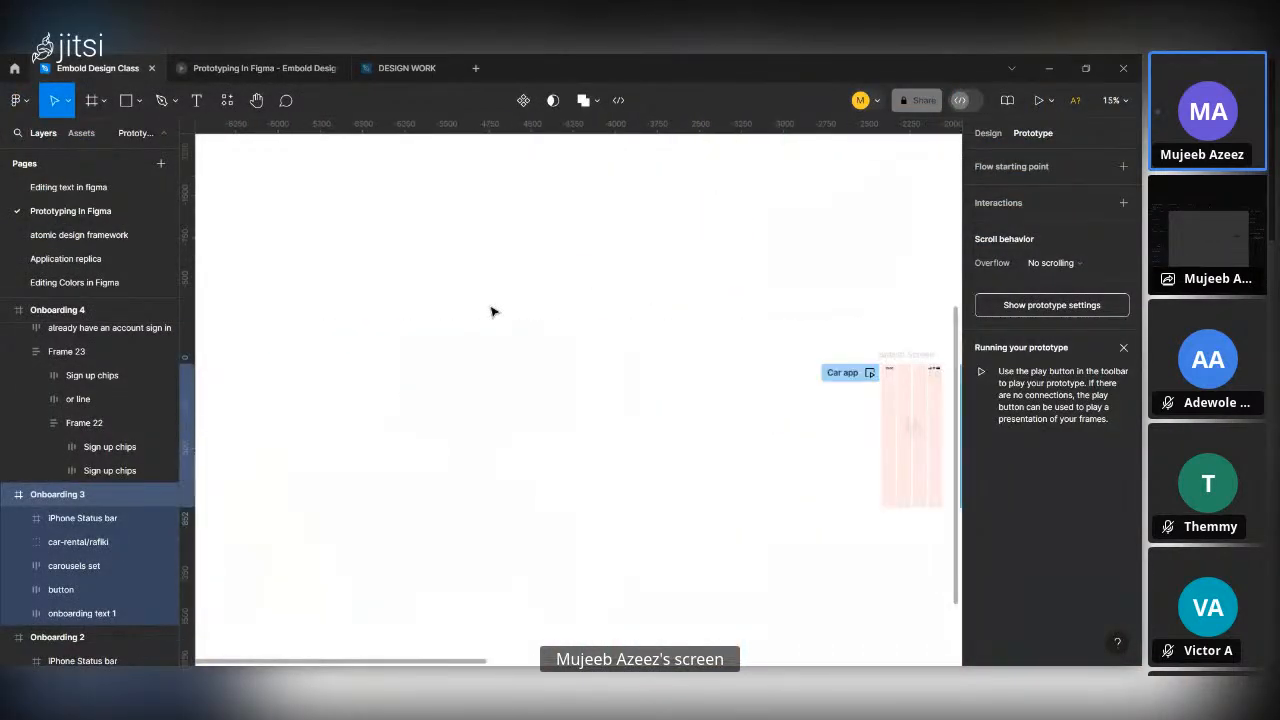
Select the navigation frame placed above the Home screen.
{"action": "scroll", "coordinate": [493, 312], "scroll_direction": "right", "scroll_amount": 5}
{"action": "scroll", "coordinate": [491, 312], "scroll_direction": "right", "scroll_amount": 4}
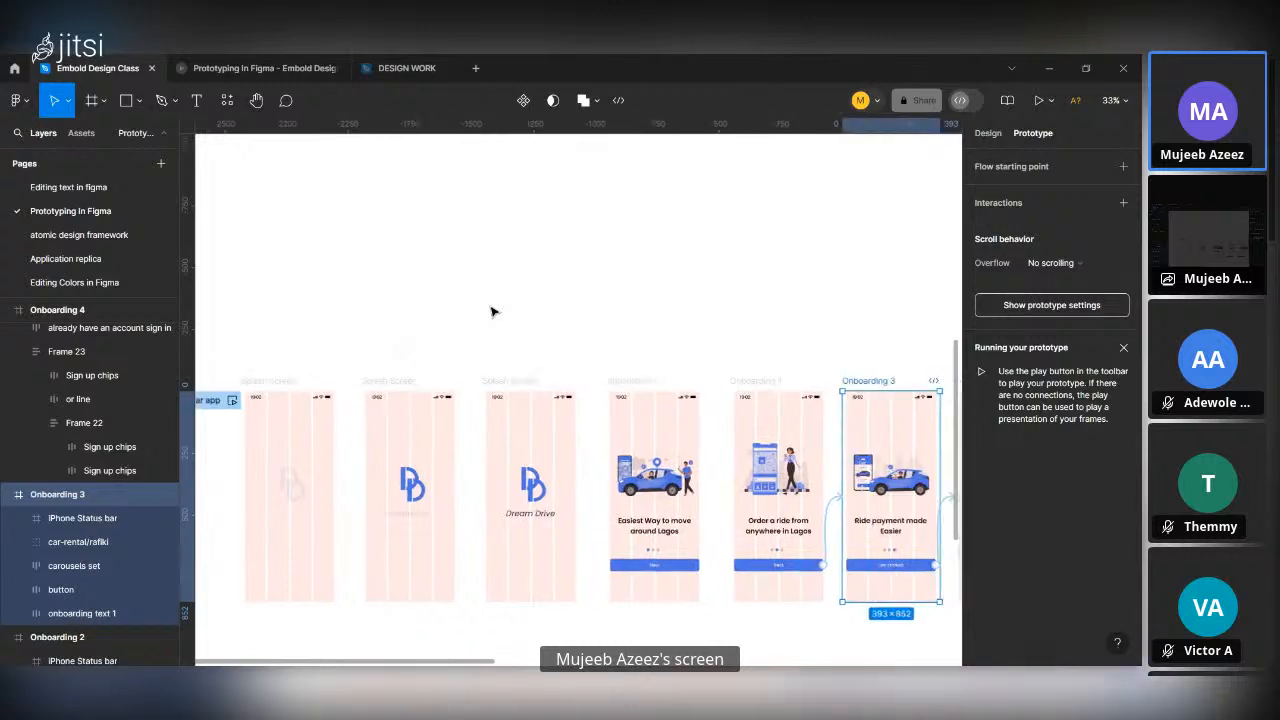
{"action": "scroll", "coordinate": [491, 312], "scroll_direction": "right", "scroll_amount": 4}
{"action": "scroll", "coordinate": [491, 309], "scroll_direction": "up", "scroll_amount": 3}
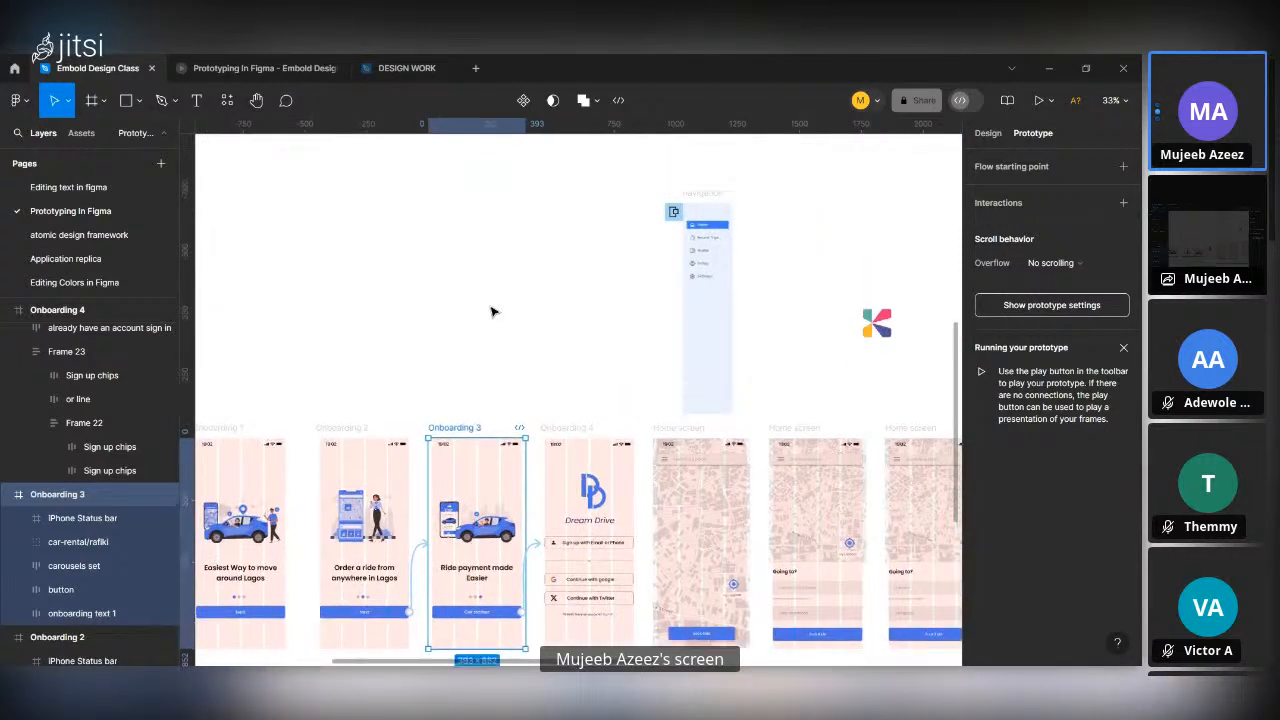
{"action": "scroll", "coordinate": [692, 305], "scroll_direction": "up", "scroll_amount": 3}
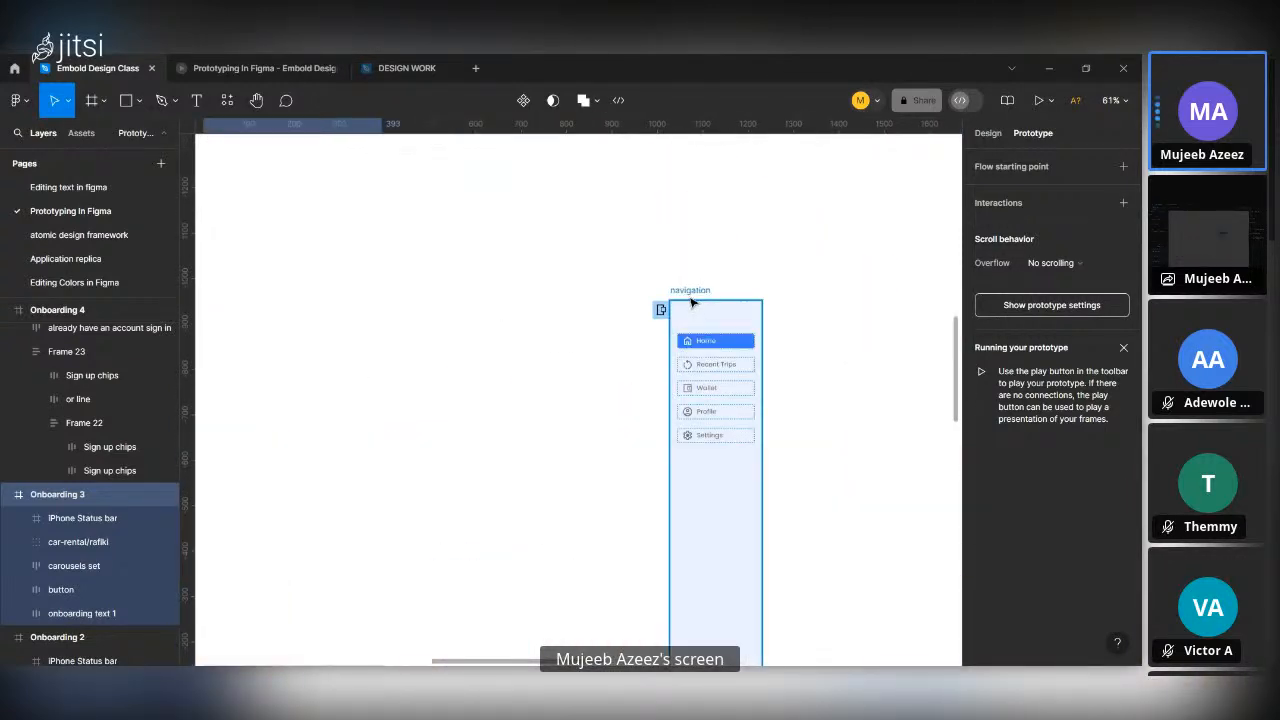
{"action": "left_click", "coordinate": [690, 302]}
{"action": "scroll", "coordinate": [726, 426], "scroll_direction": "down", "scroll_amount": 4}
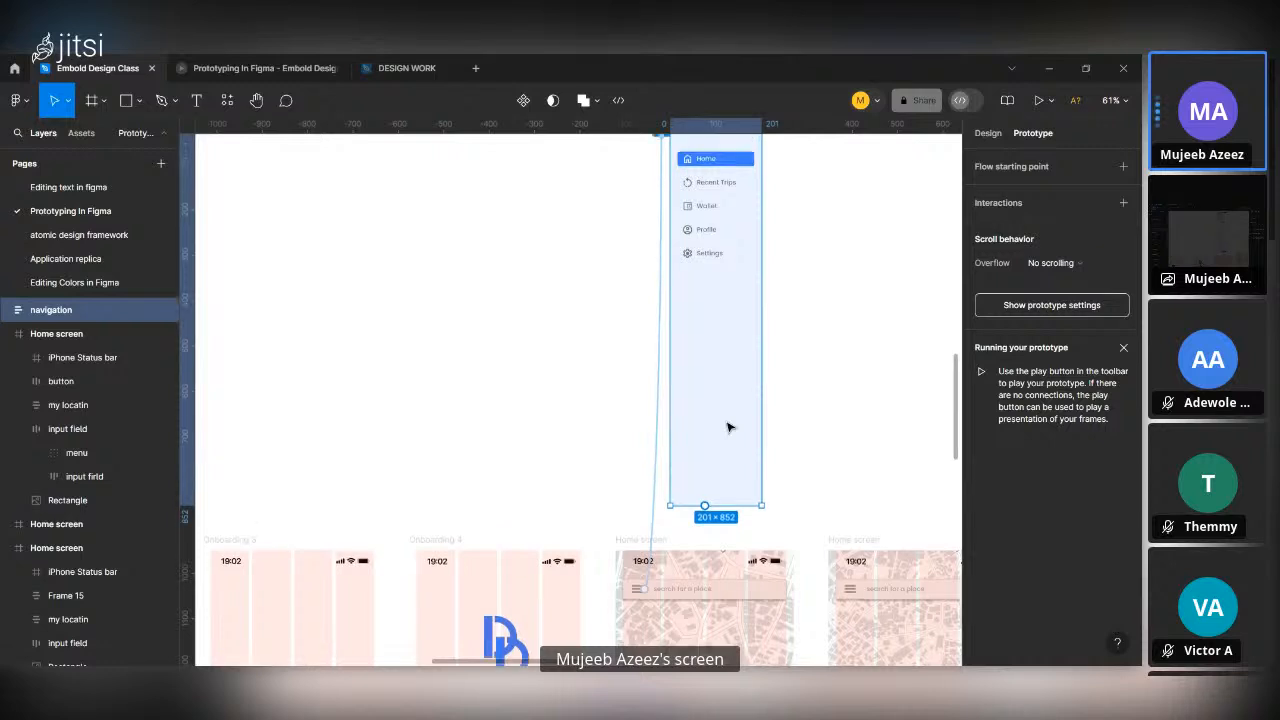
{"action": "scroll", "coordinate": [727, 428], "scroll_direction": "up", "scroll_amount": 1}
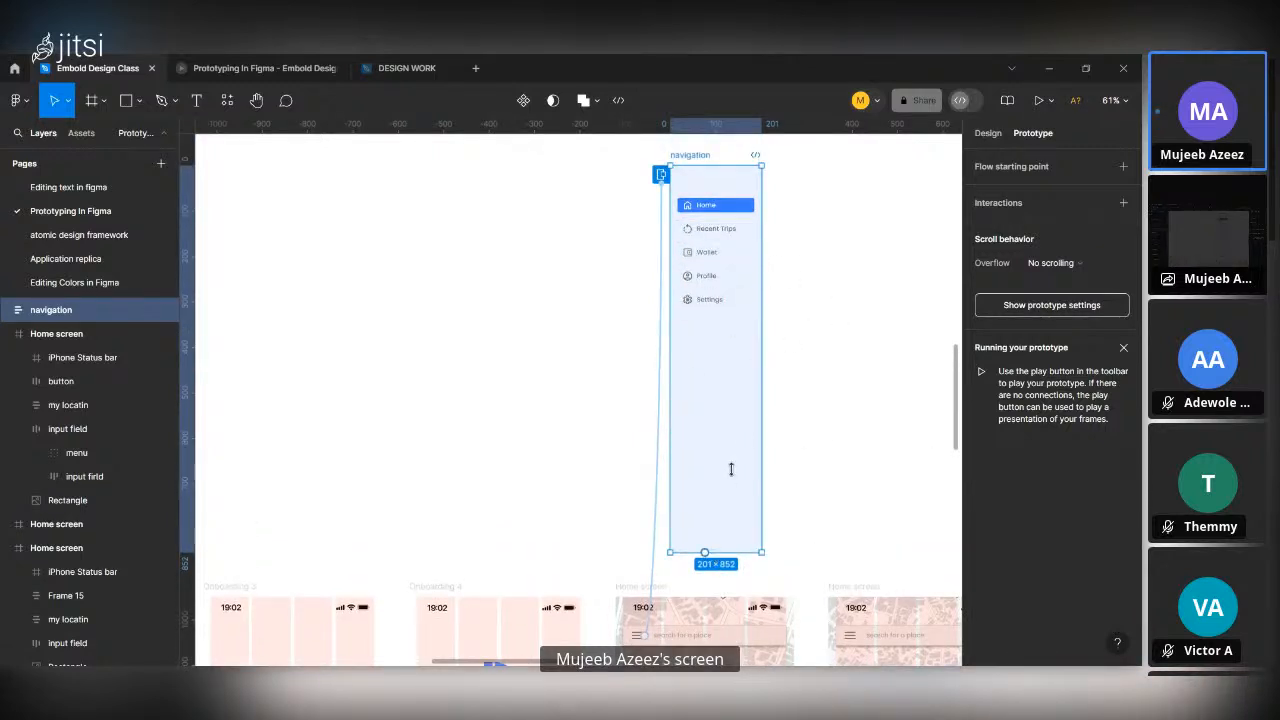
{"action": "right_click", "coordinate": [762, 365]}
{"action": "left_click", "coordinate": [792, 409]}
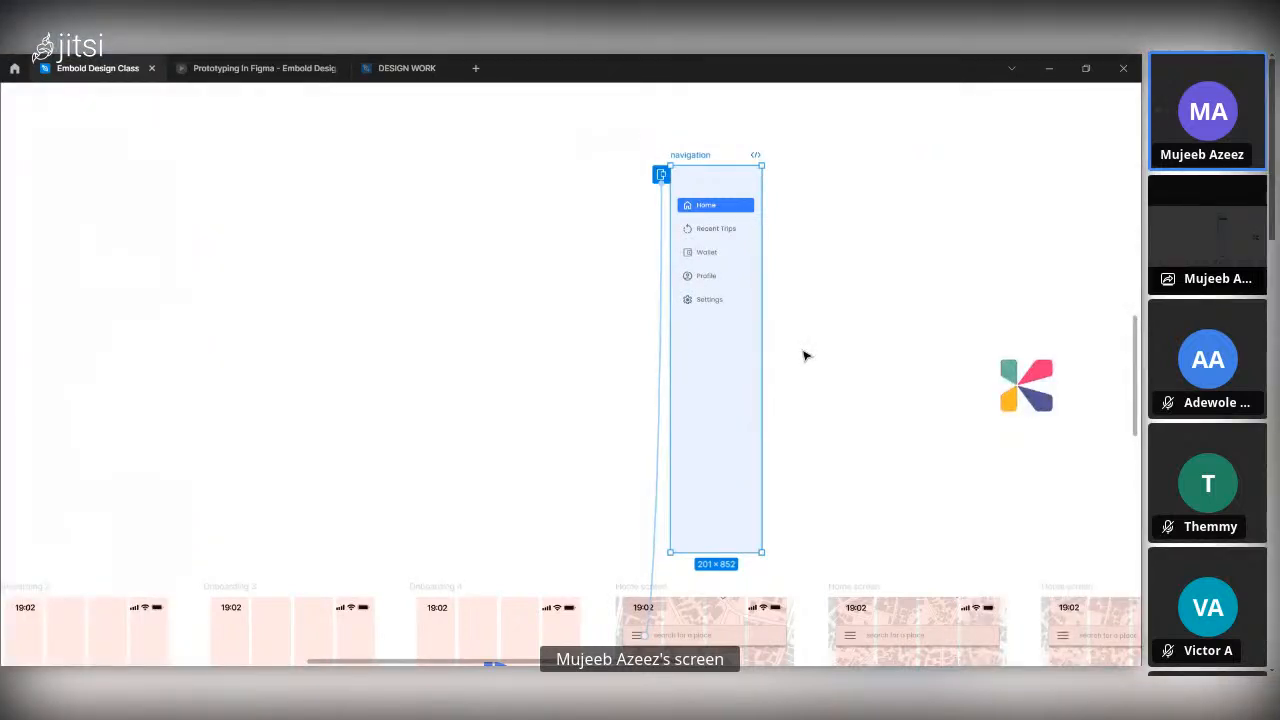
{"action": "key", "text": "ctrl+backslash"}
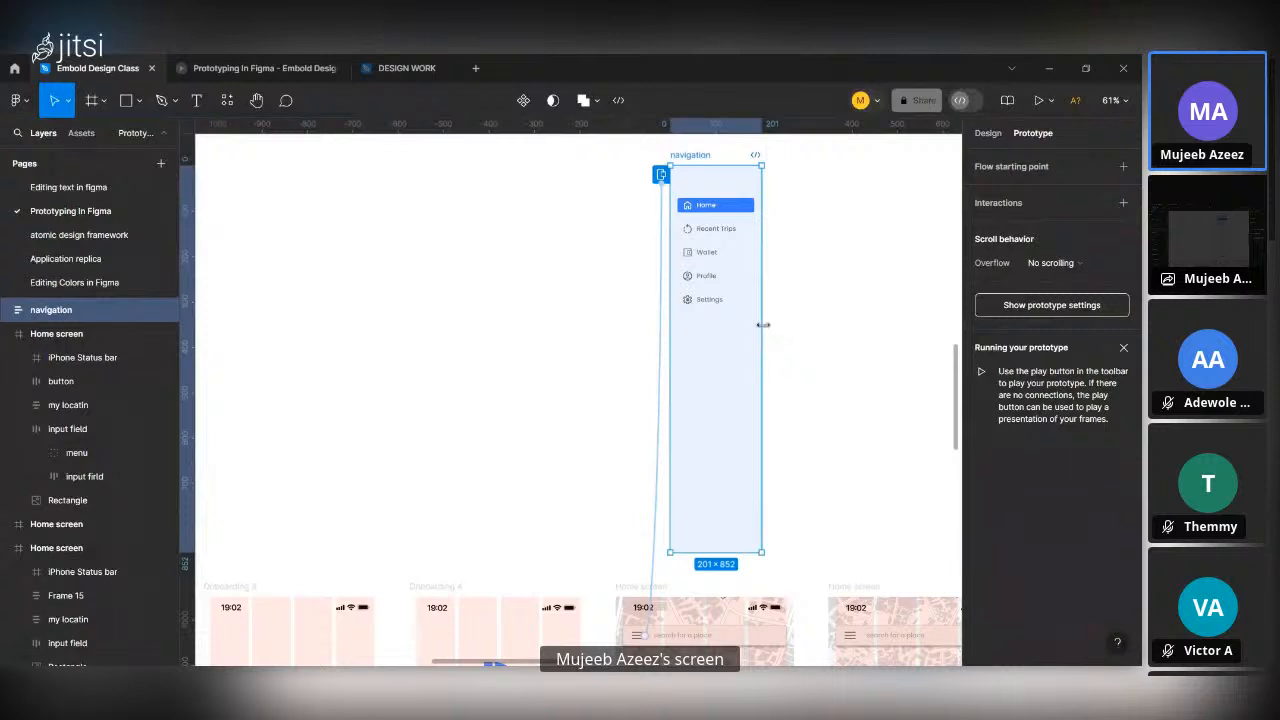
{"action": "mouse_move", "coordinate": [767, 366]}
{"action": "left_click_drag", "start_coordinate": [765, 363], "coordinate": [762, 570]}
Add an On drag interaction with the Close overlay action to the navigation frame and close its settings.
{"action": "left_click", "coordinate": [1123, 203]}
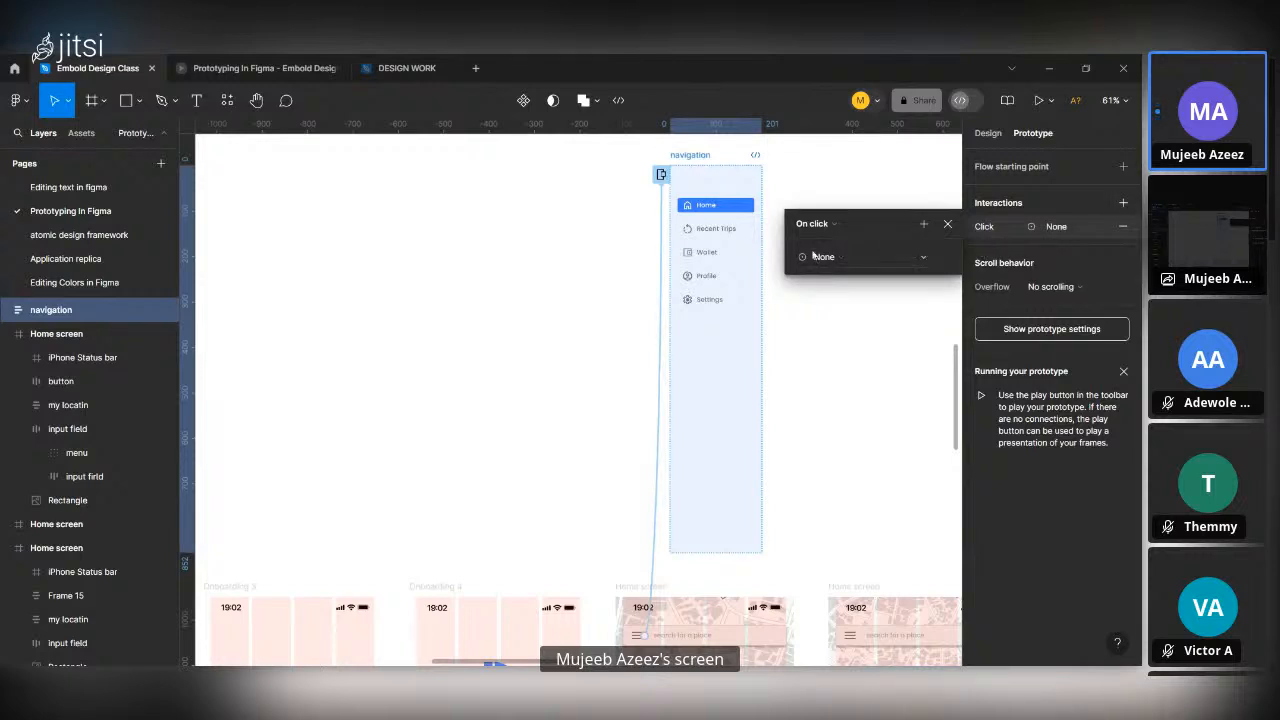
{"action": "left_click", "coordinate": [832, 225]}
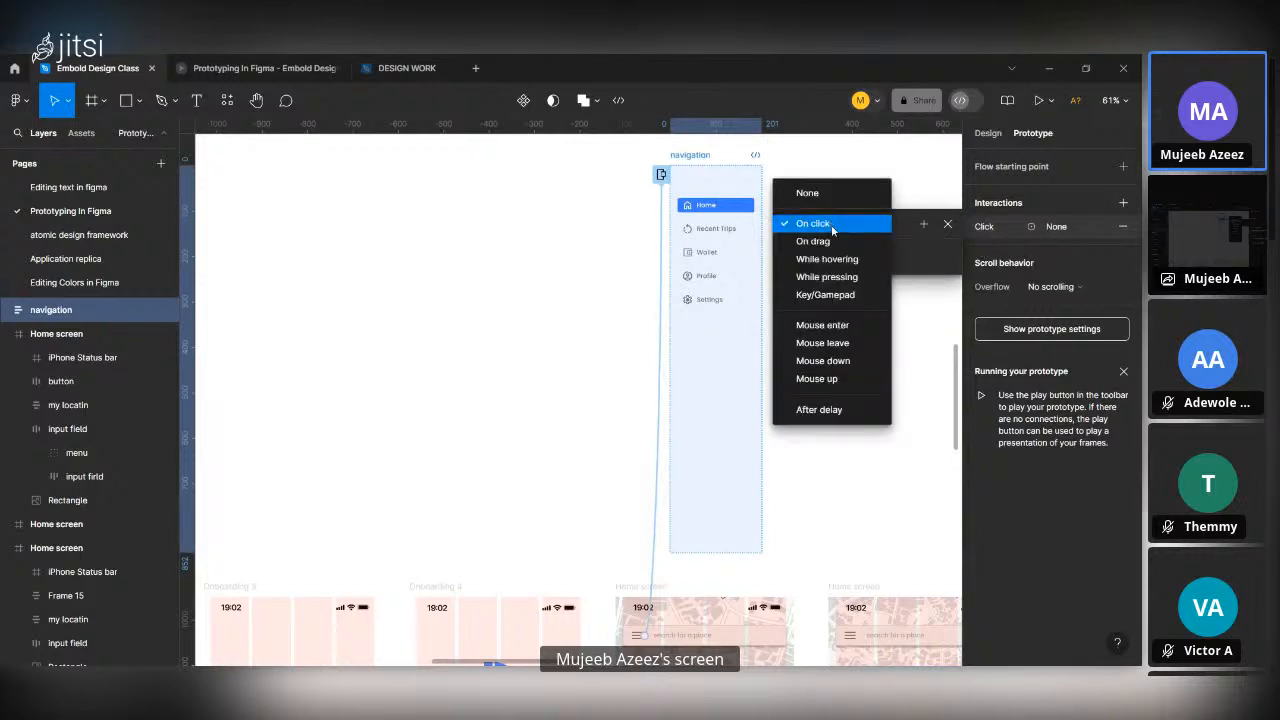
{"action": "left_click", "coordinate": [837, 243]}
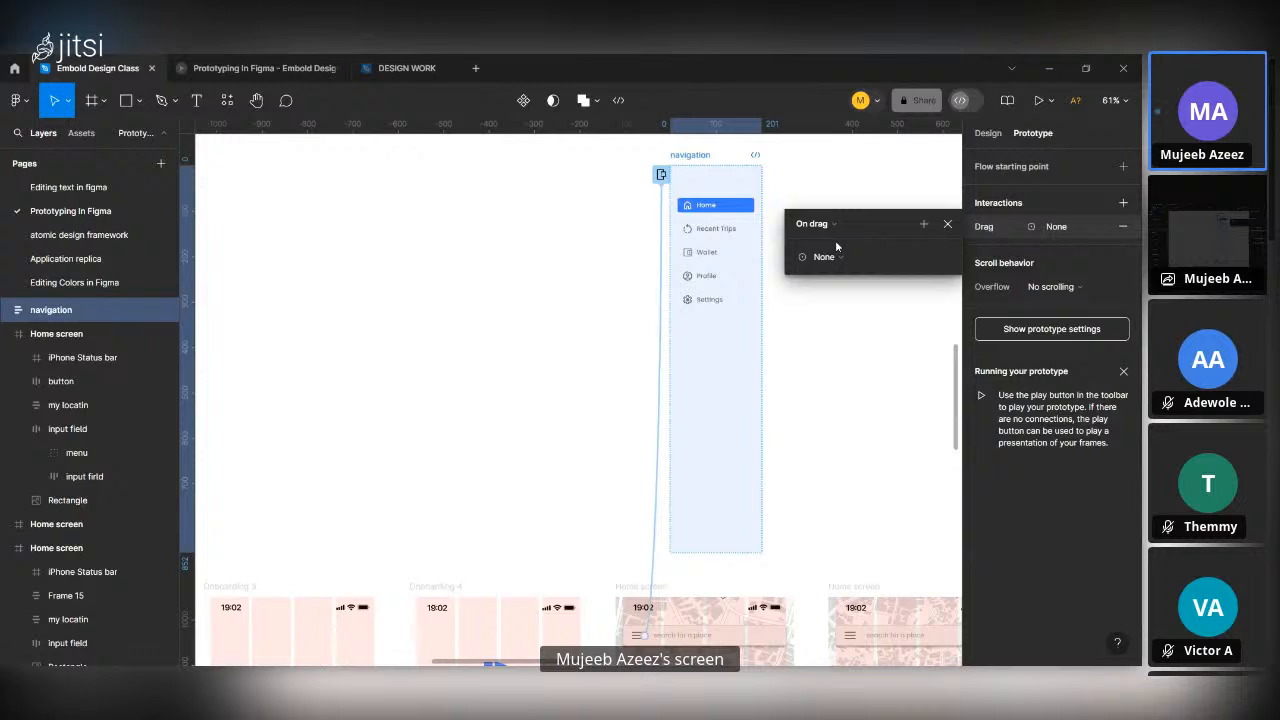
{"action": "left_click", "coordinate": [842, 257]}
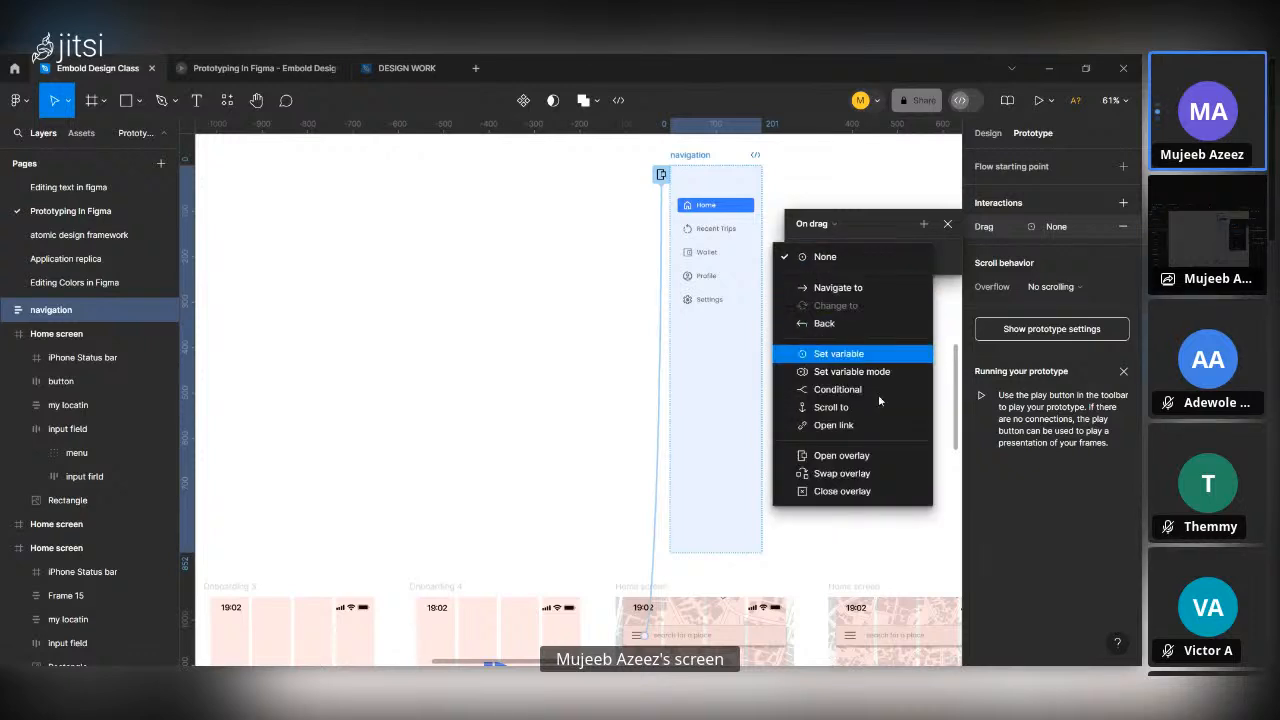
{"action": "left_click", "coordinate": [868, 490]}
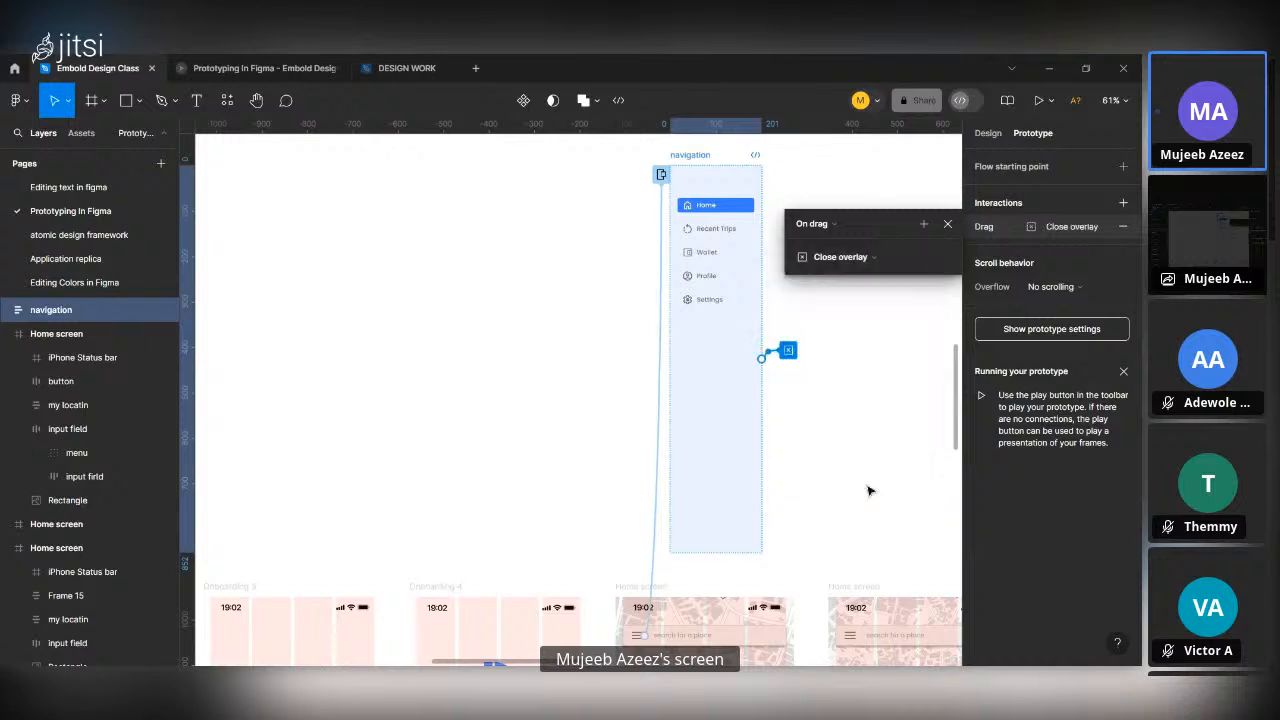
{"action": "left_click", "coordinate": [950, 225]}
{"action": "scroll", "coordinate": [783, 450], "scroll_direction": "down", "scroll_amount": 1}
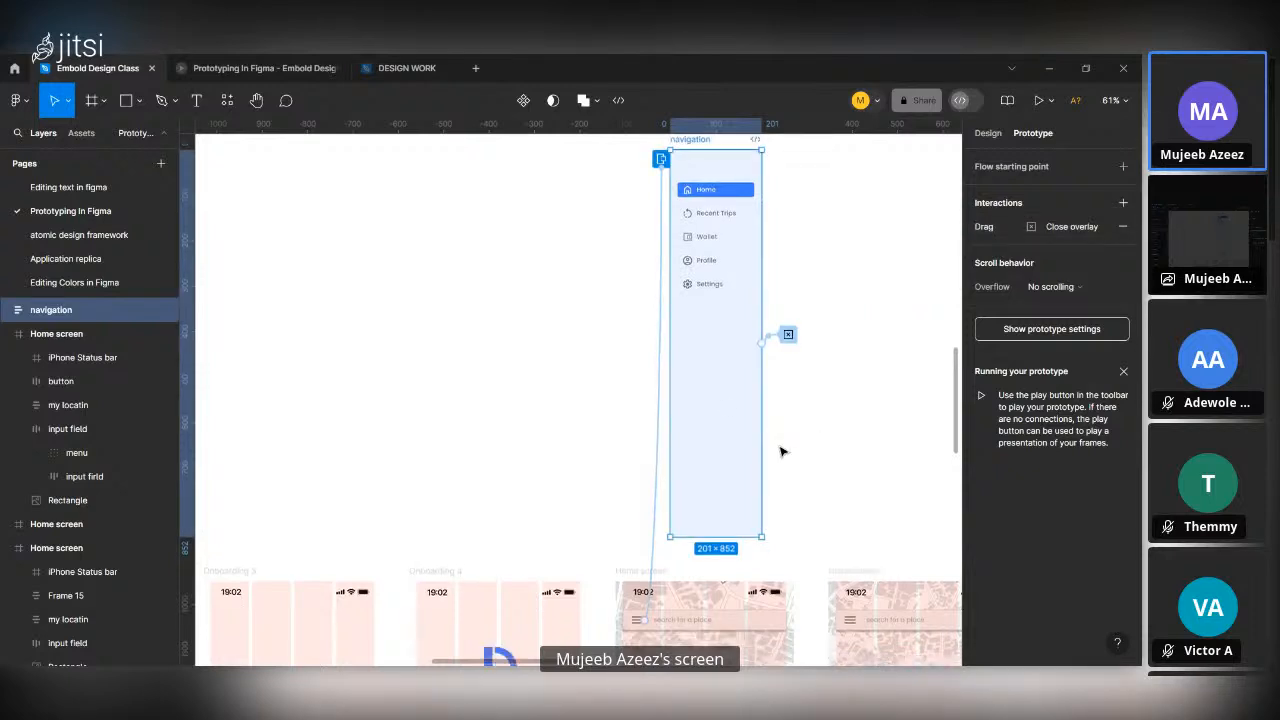
Test the navigation overlay in the running prototype, dismissing it twice from outside and once by swiping it to the left.
{"action": "left_click", "coordinate": [243, 66]}
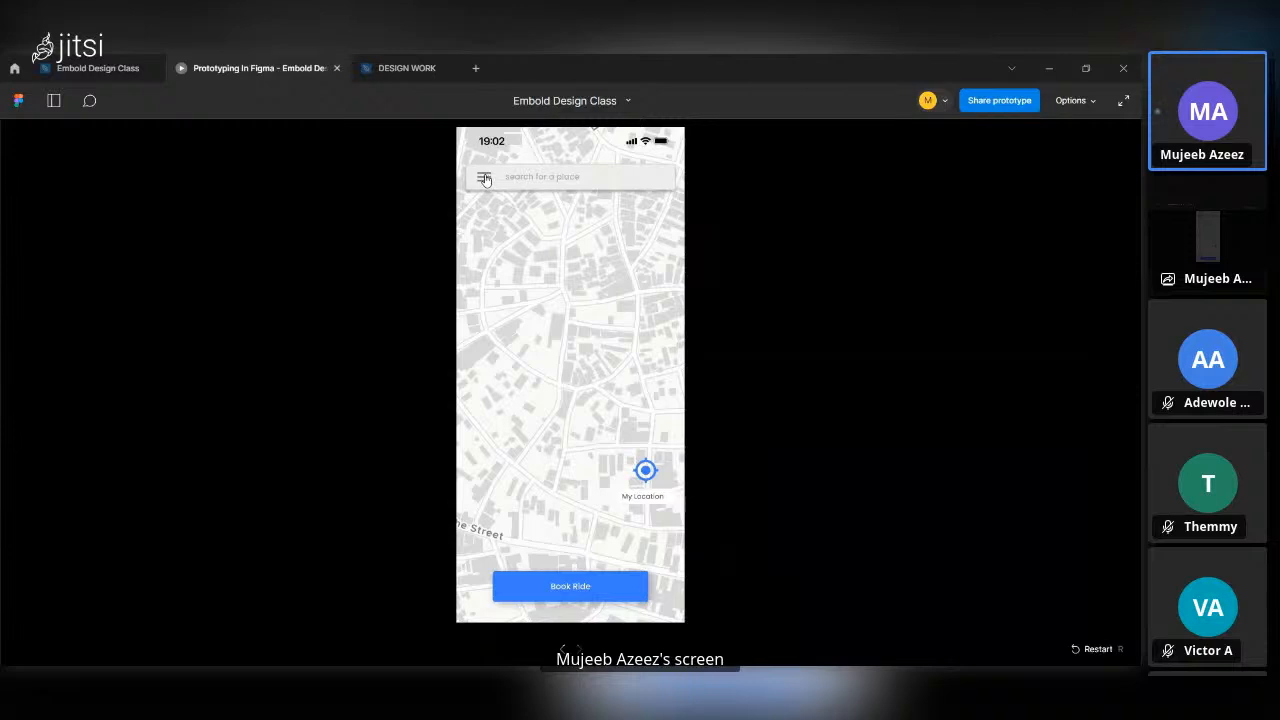
{"action": "left_click", "coordinate": [485, 179]}
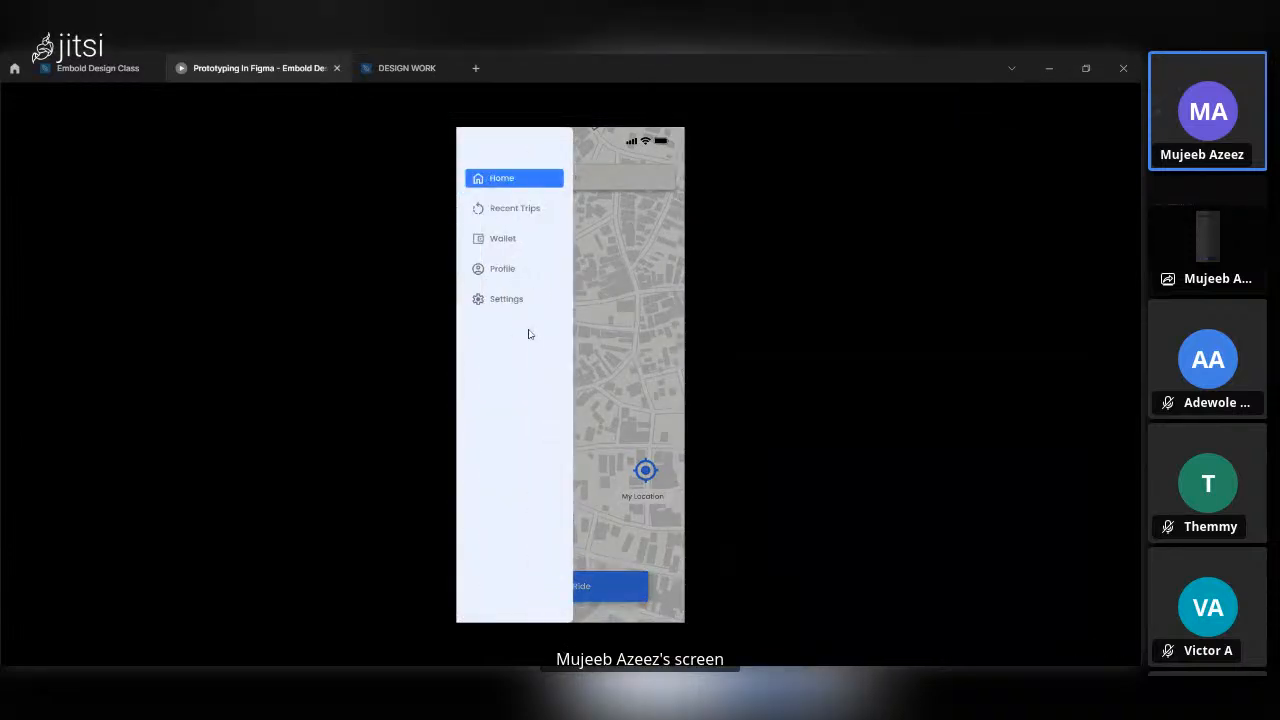
{"action": "left_click", "coordinate": [407, 311]}
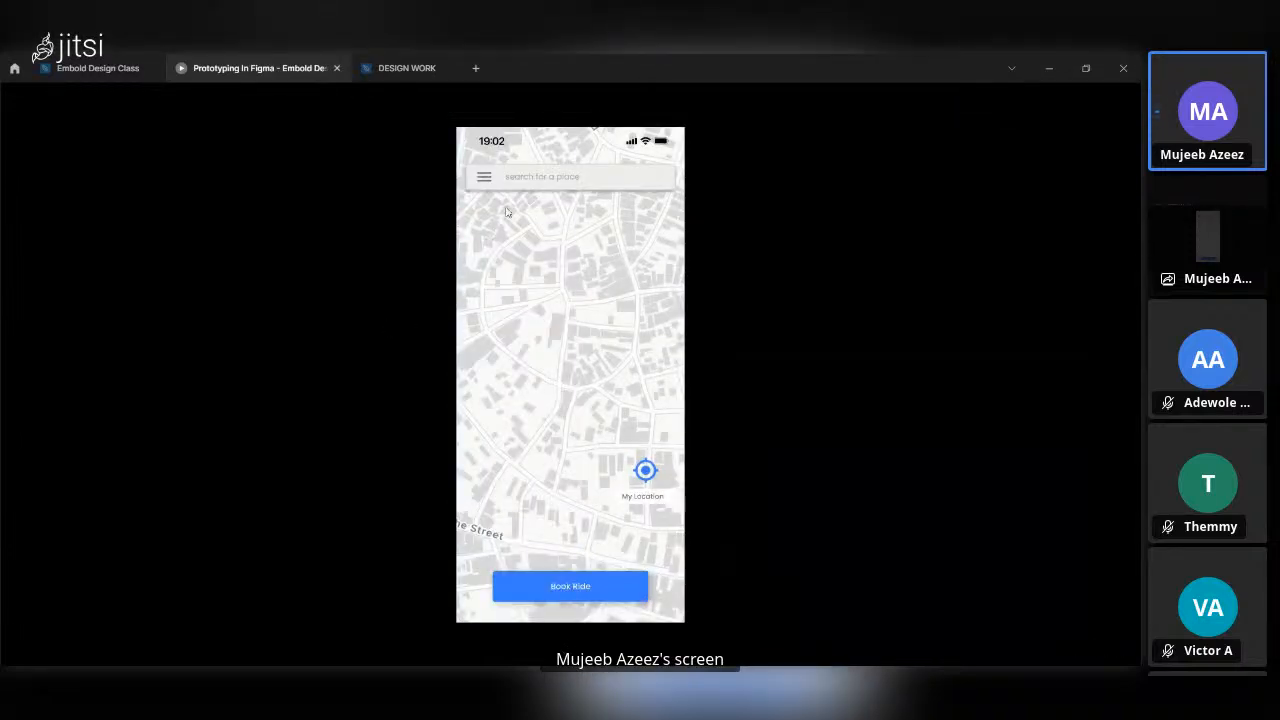
{"action": "left_click", "coordinate": [485, 178]}
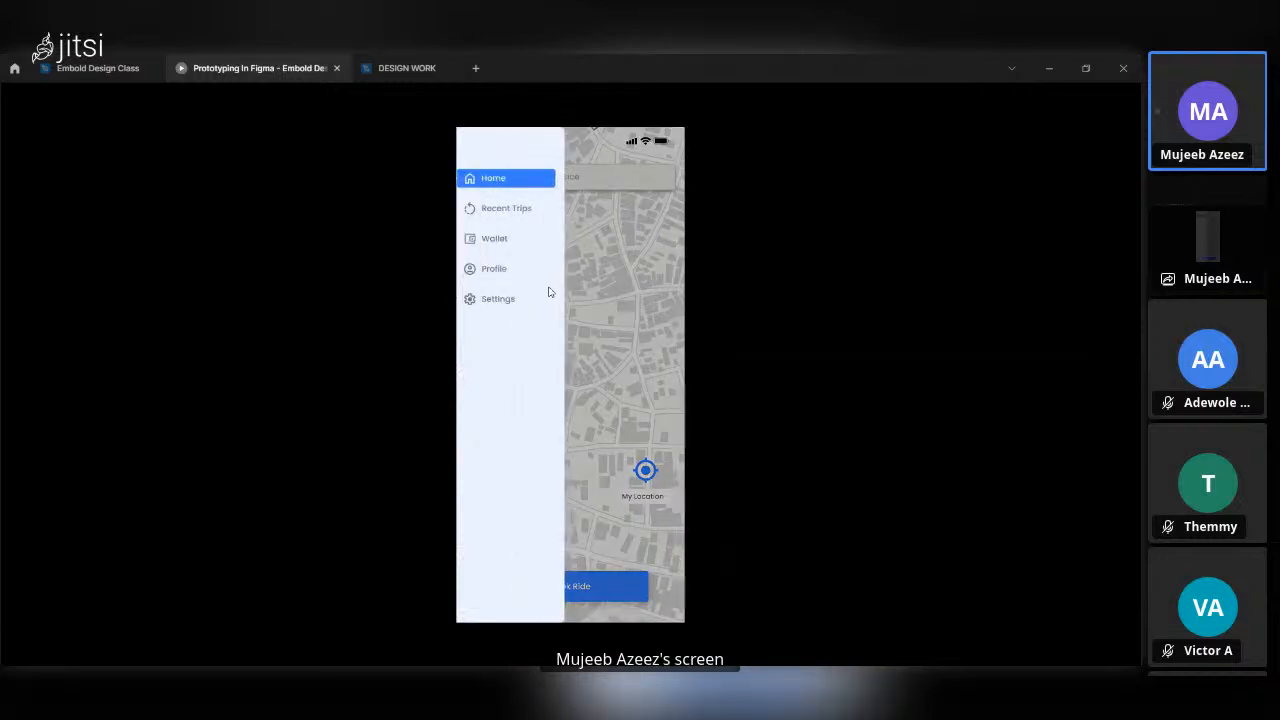
{"action": "left_click", "coordinate": [226, 378]}
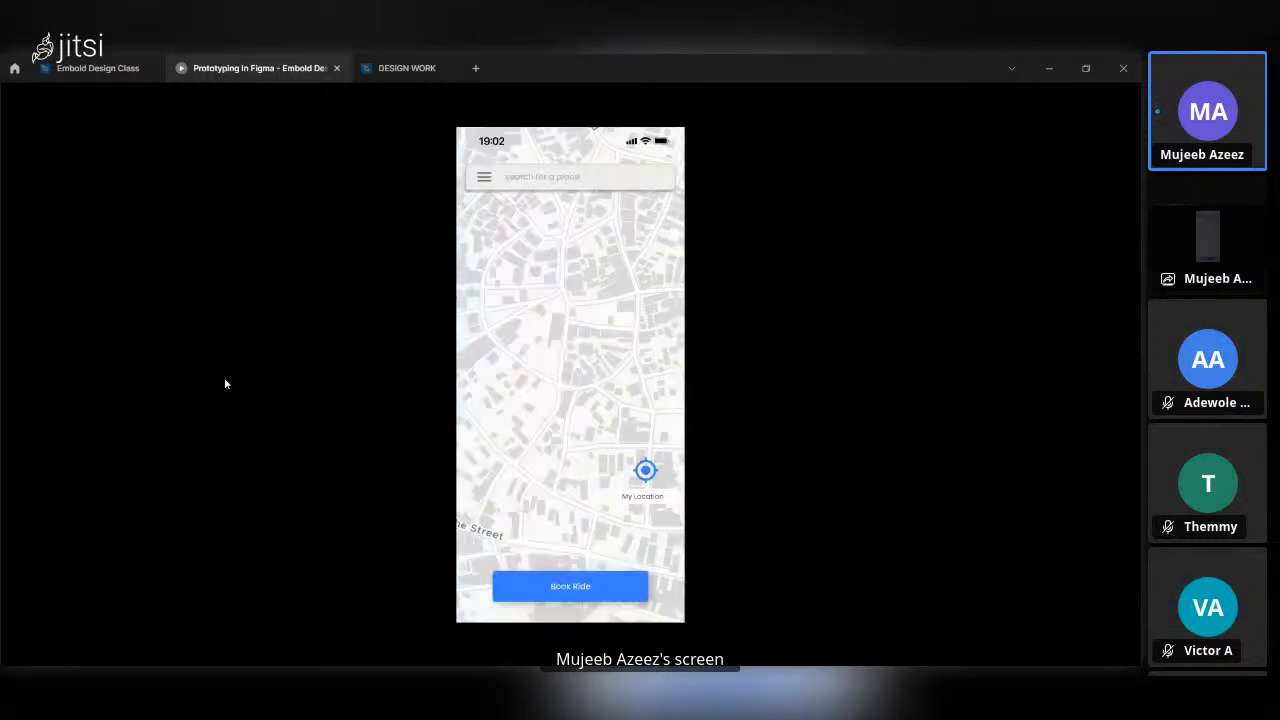
{"action": "left_click", "coordinate": [482, 179]}
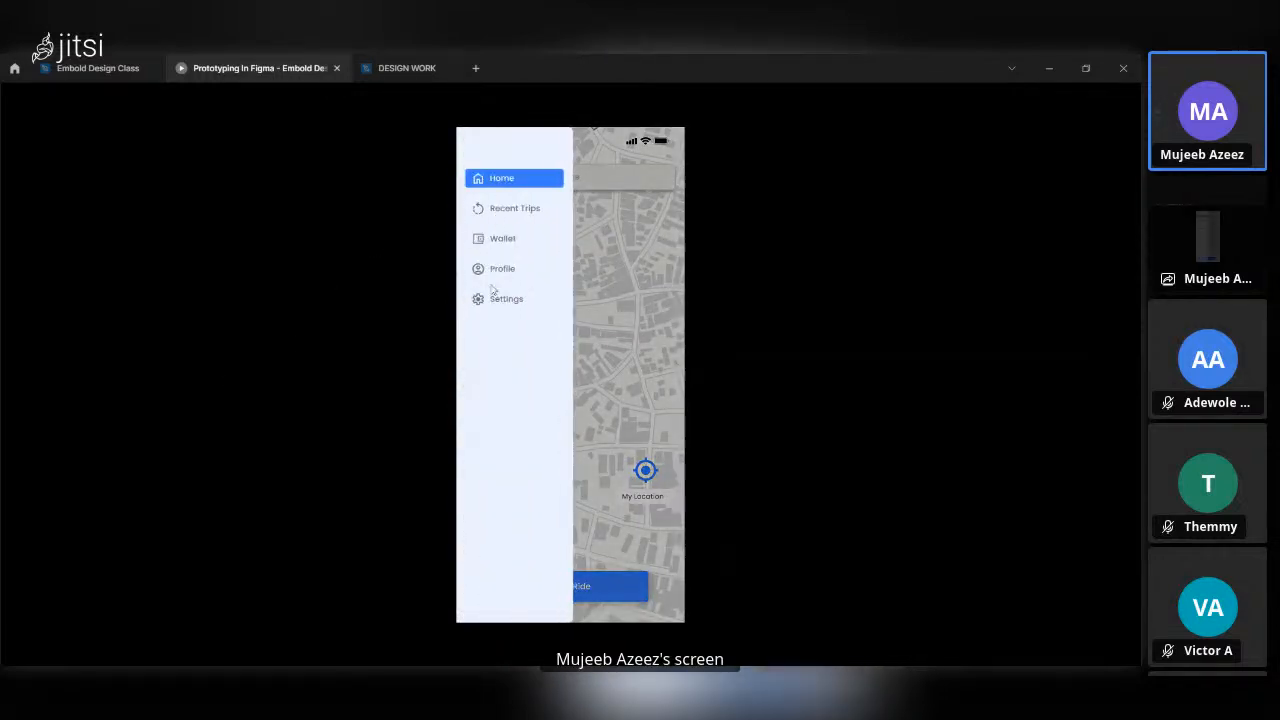
{"action": "left_click_drag", "start_coordinate": [523, 354], "coordinate": [415, 318]}
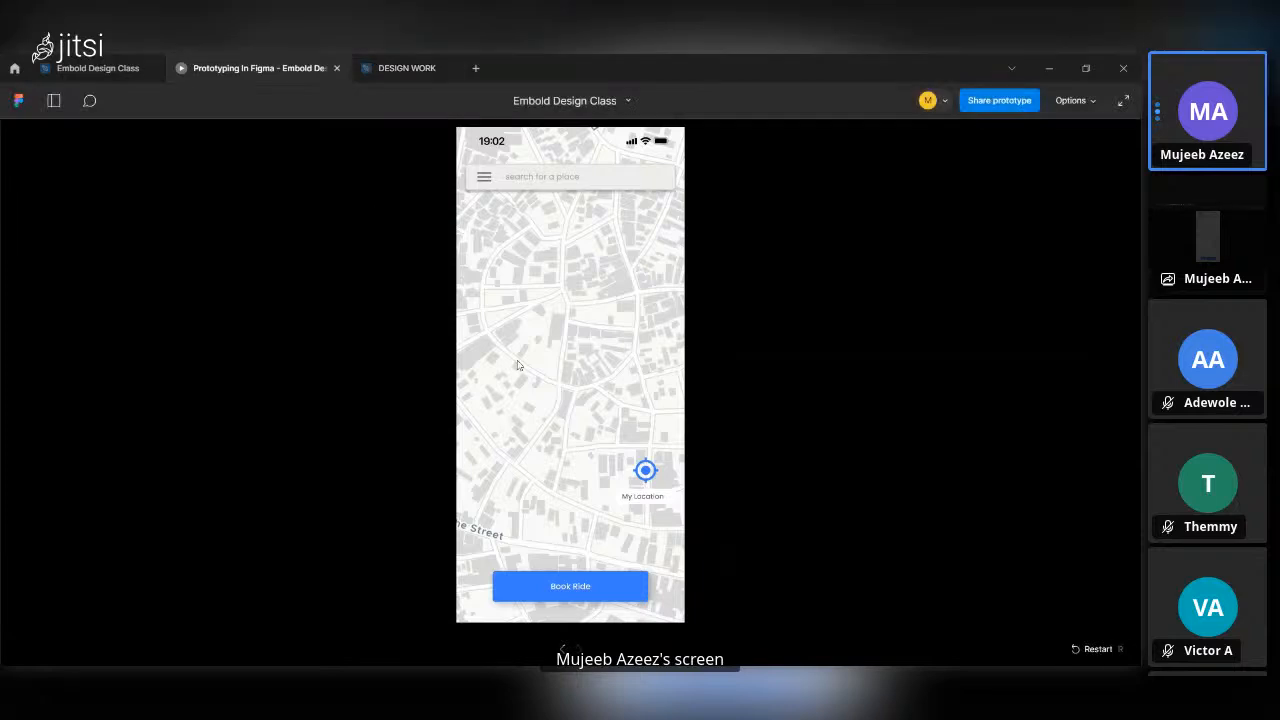
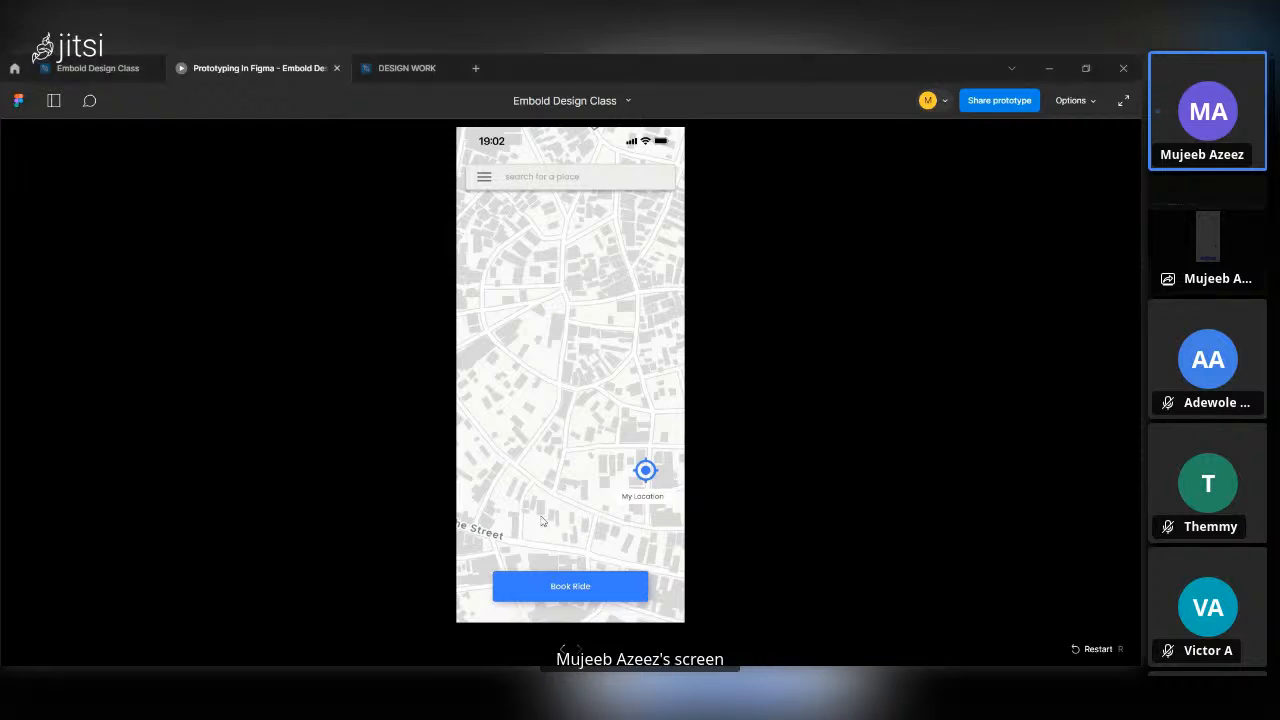
Return to the design file and bring the home screens into view.
{"action": "left_click", "coordinate": [113, 66]}
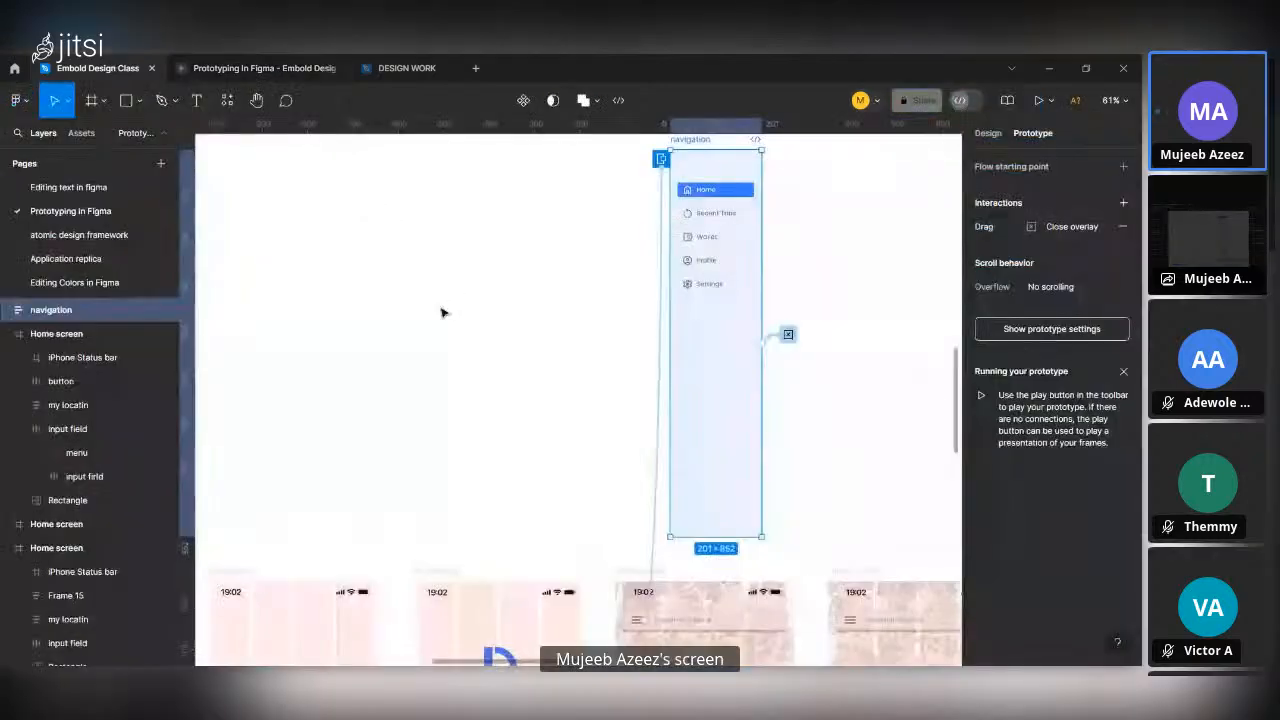
{"action": "scroll", "coordinate": [443, 314], "scroll_direction": "down", "scroll_amount": 5}
{"action": "scroll", "coordinate": [551, 533], "scroll_direction": "up", "scroll_amount": 5}
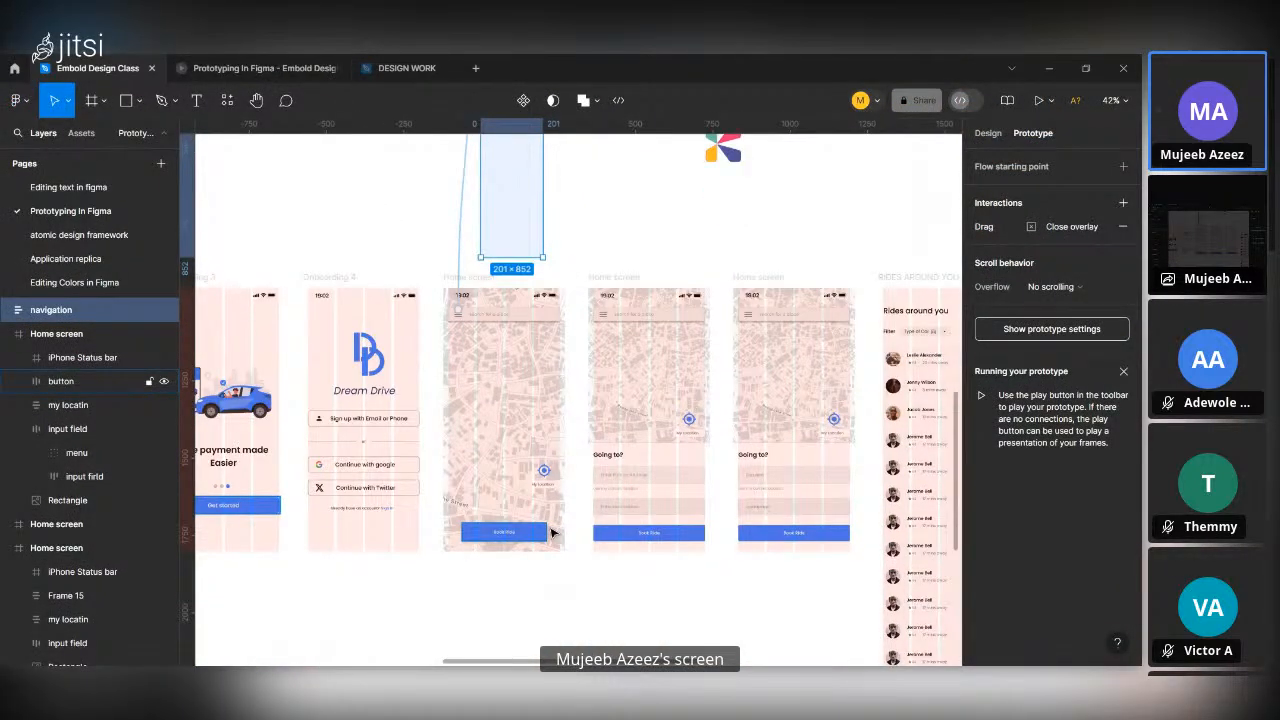
{"action": "scroll", "coordinate": [551, 533], "scroll_direction": "up", "scroll_amount": 3}
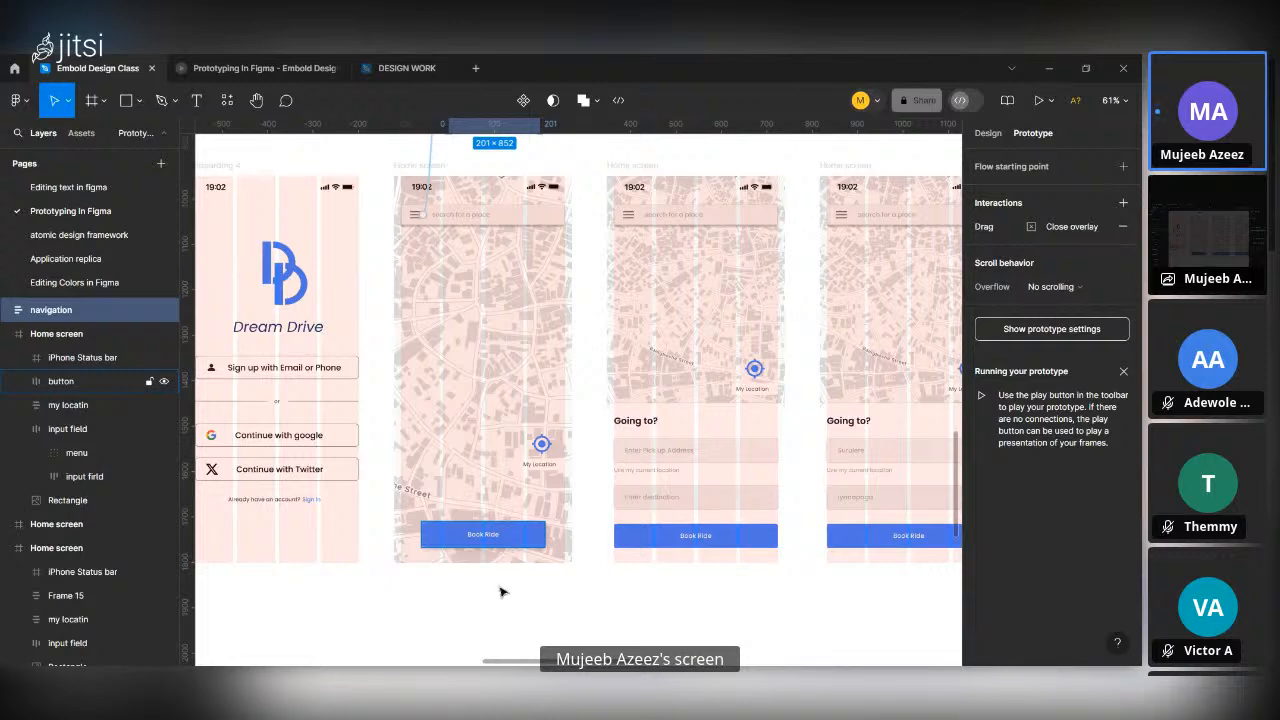
Try to link the first Home screen's Book Ride button to the second Home screen, and remove the connection.
{"action": "left_click", "coordinate": [497, 535]}
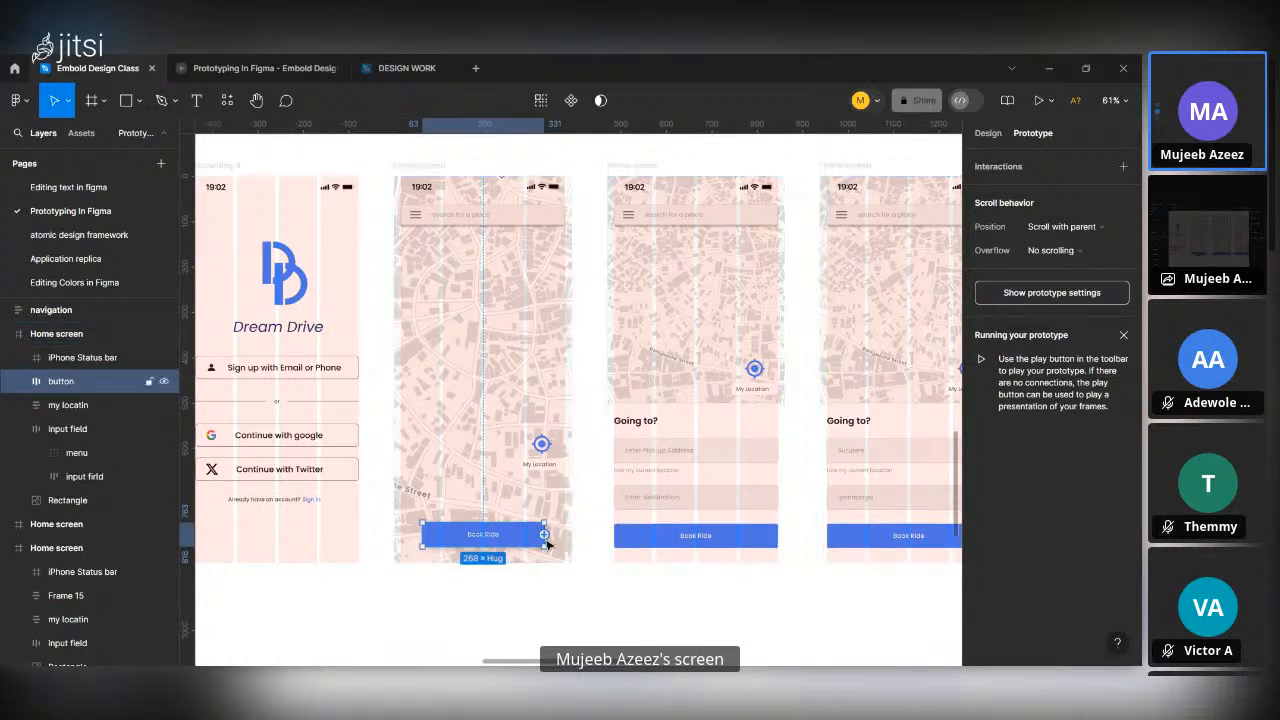
{"action": "left_click_drag", "start_coordinate": [544, 535], "coordinate": [584, 552]}
{"action": "key", "text": "ctrl+z"}
{"action": "left_click_drag", "start_coordinate": [545, 535], "coordinate": [617, 478]}
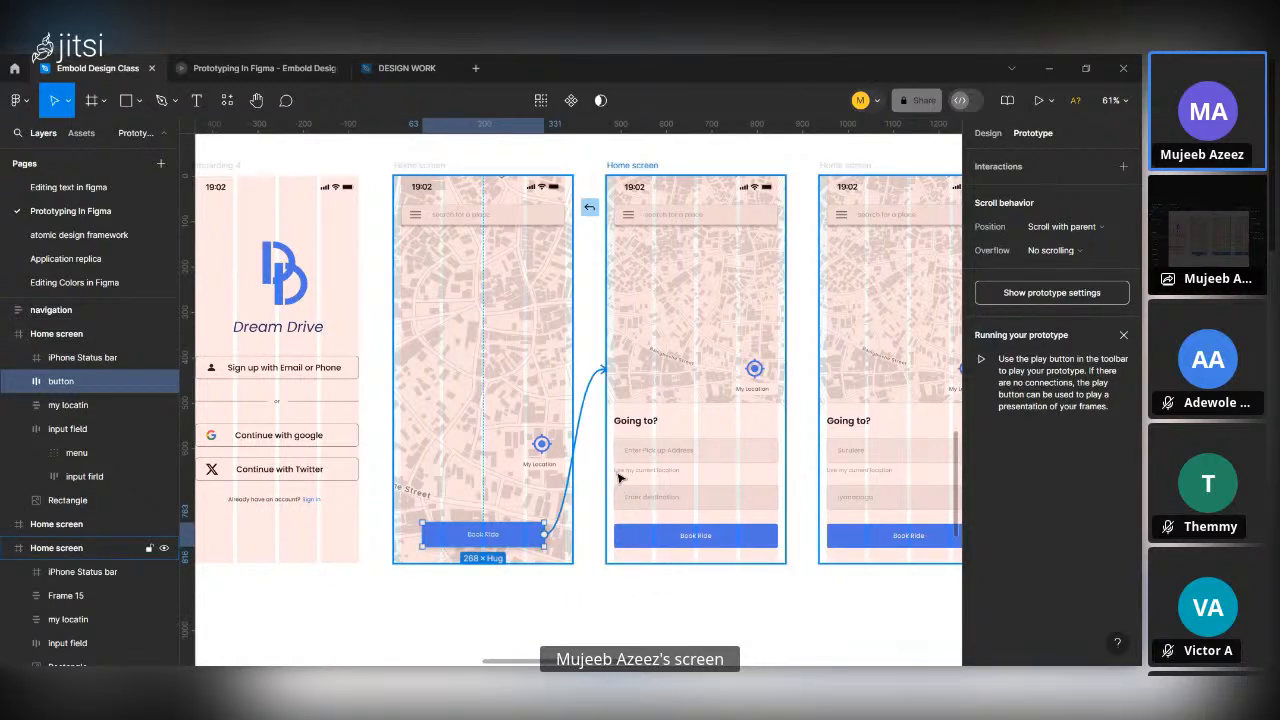
{"action": "left_click_drag", "start_coordinate": [618, 479], "coordinate": [526, 548]}
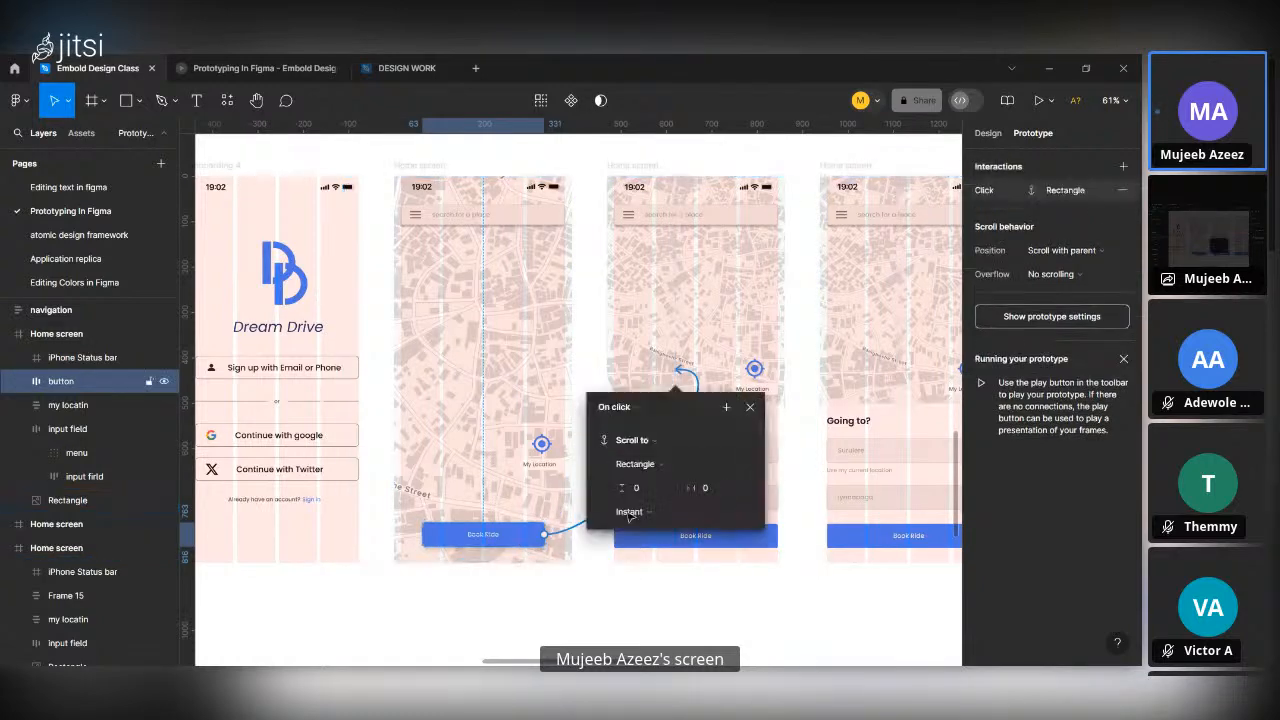
{"action": "left_click", "coordinate": [750, 407]}
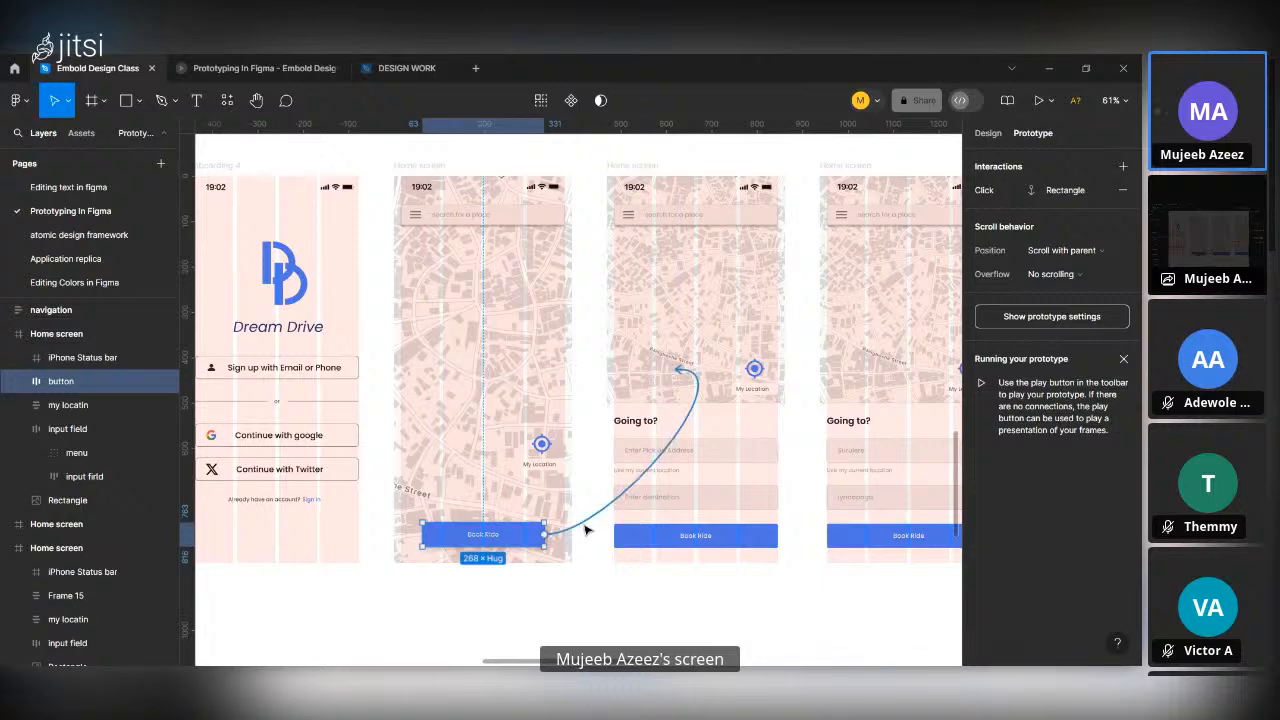
{"action": "left_click", "coordinate": [587, 532]}
{"action": "left_click", "coordinate": [594, 518]}
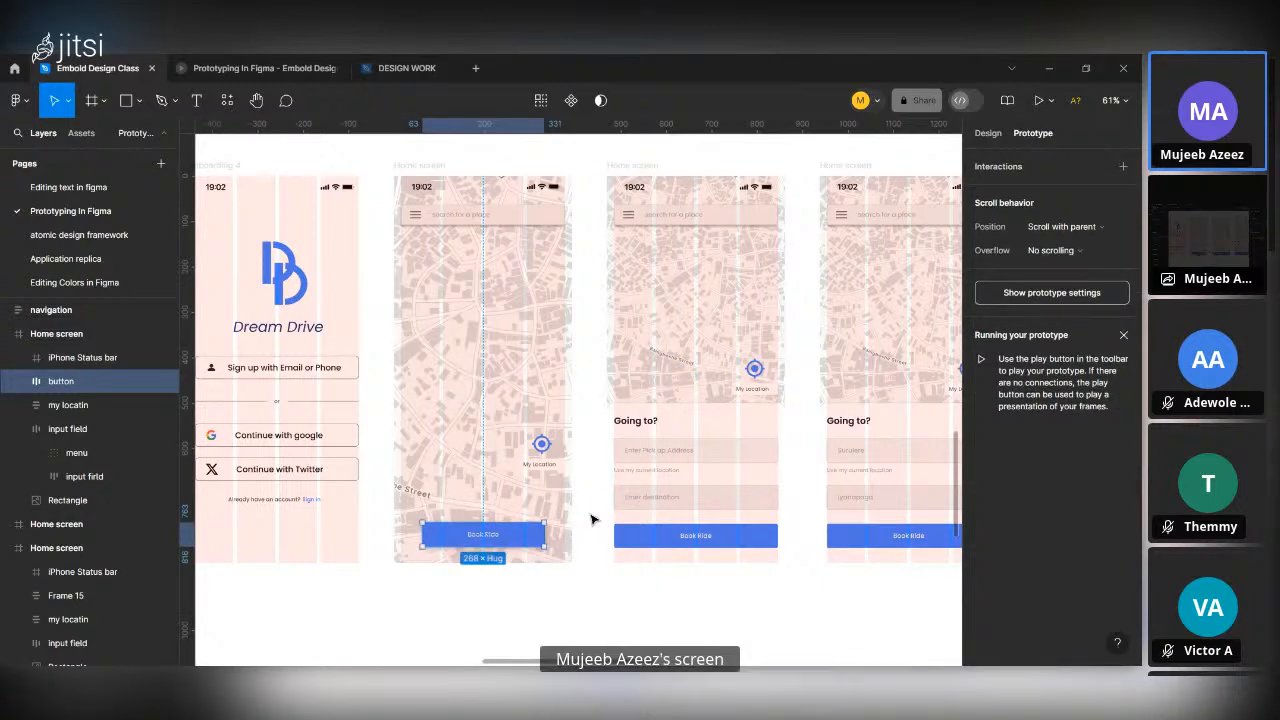
Take the "Going to?" panels out of the second and third Home screens and place them below those frames.
{"action": "left_click", "coordinate": [686, 440]}
{"action": "scroll", "coordinate": [686, 436], "scroll_direction": "down", "scroll_amount": 5}
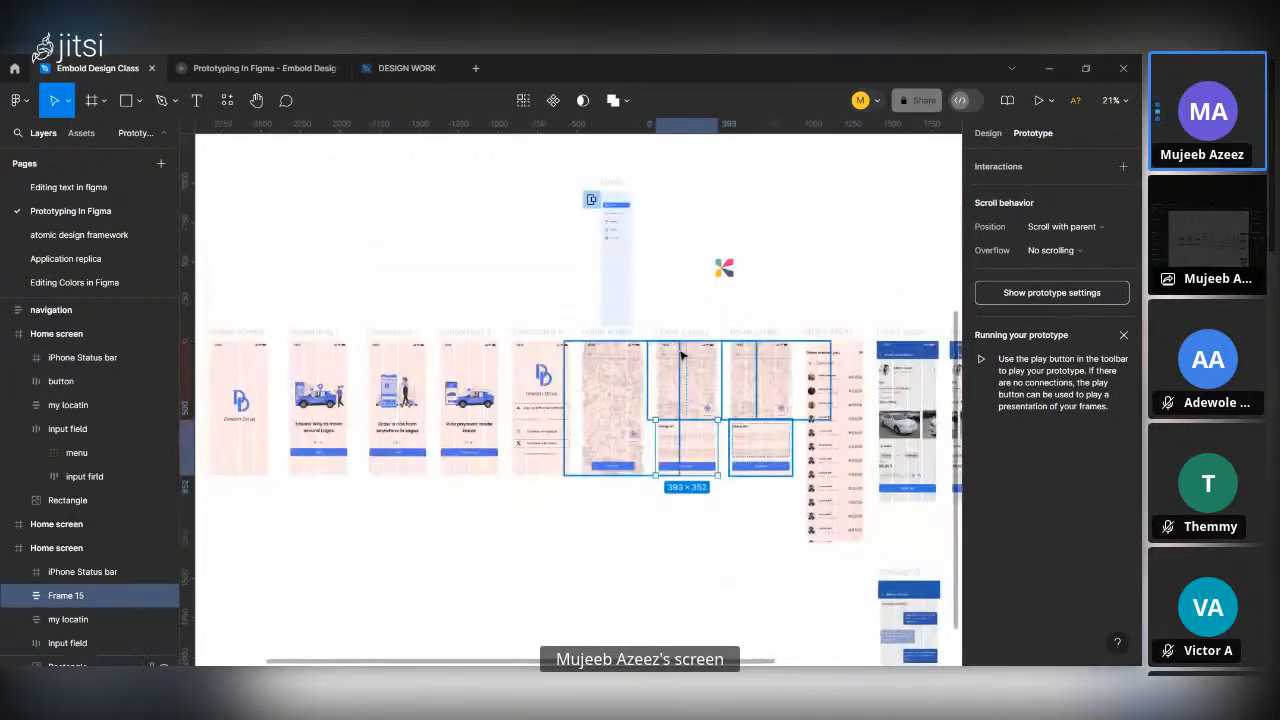
{"action": "left_click_drag", "start_coordinate": [692, 452], "coordinate": [694, 530]}
{"action": "left_click_drag", "start_coordinate": [743, 432], "coordinate": [755, 508]}
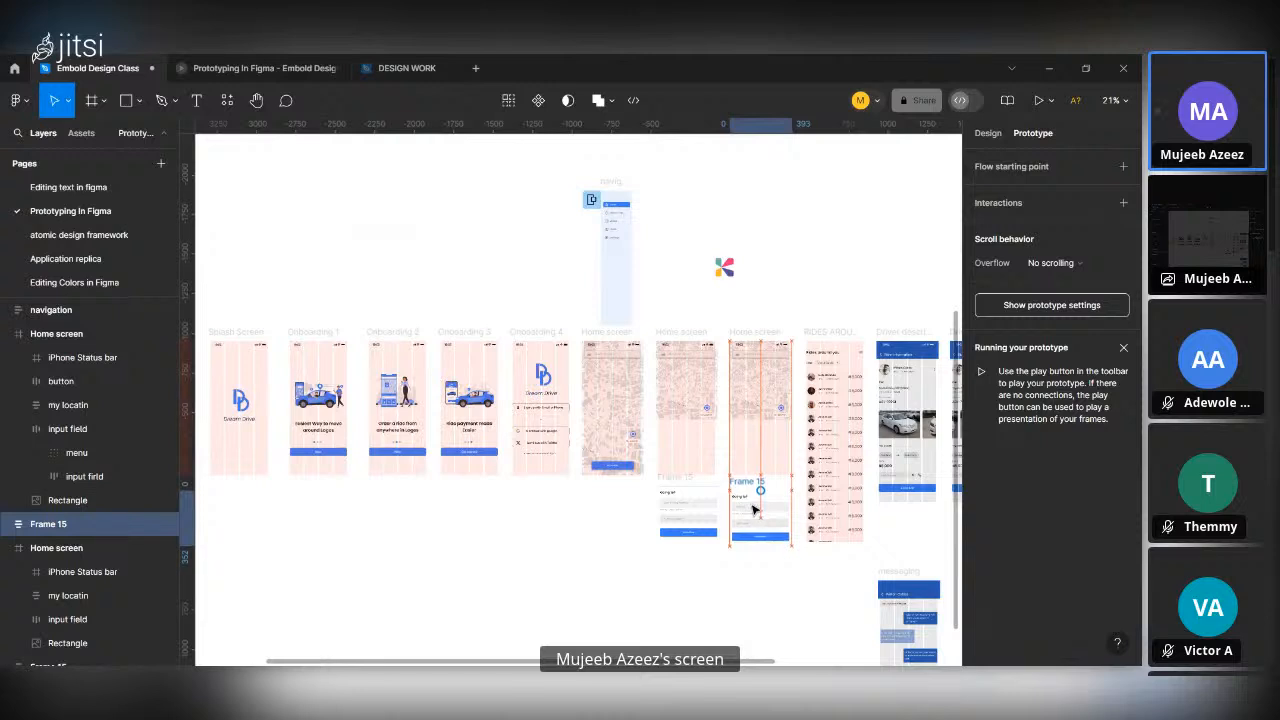
Move the second and third Home screen frames together out of the row to the empty canvas above.
{"action": "left_click", "coordinate": [680, 336]}
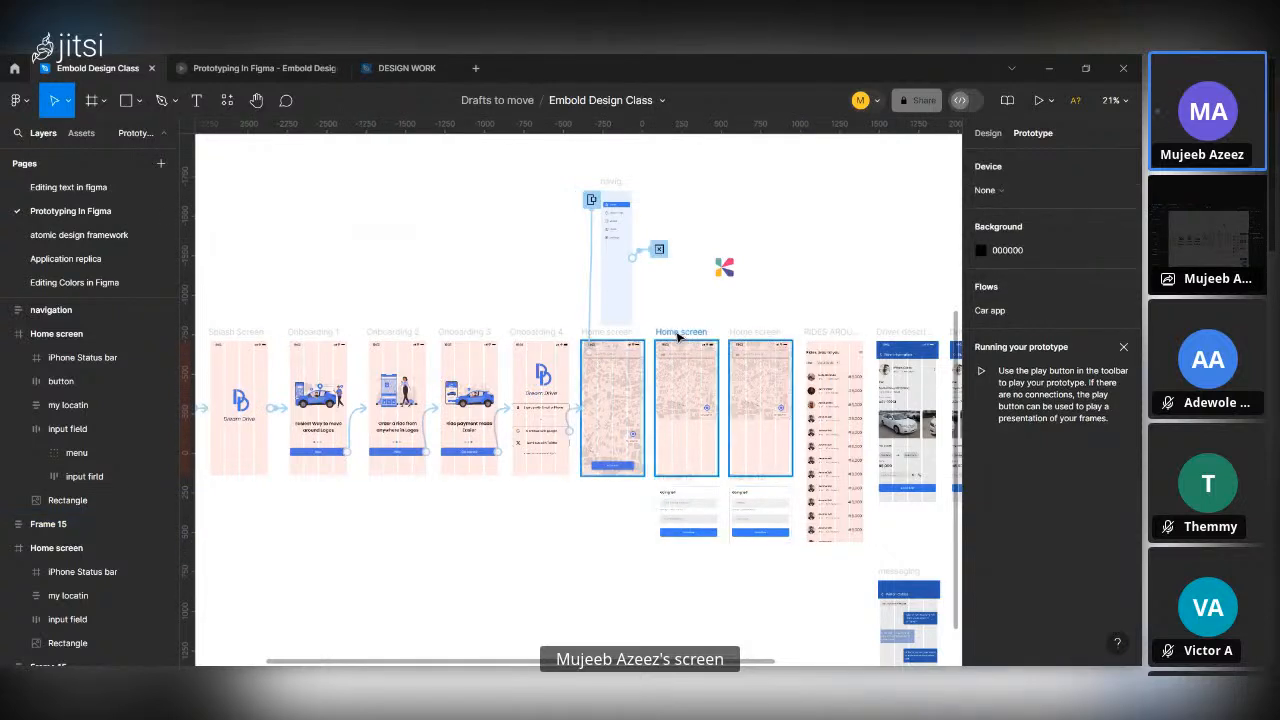
{"action": "left_click", "coordinate": [748, 333], "text": "shift"}
{"action": "left_click_drag", "start_coordinate": [708, 400], "coordinate": [776, 205]}
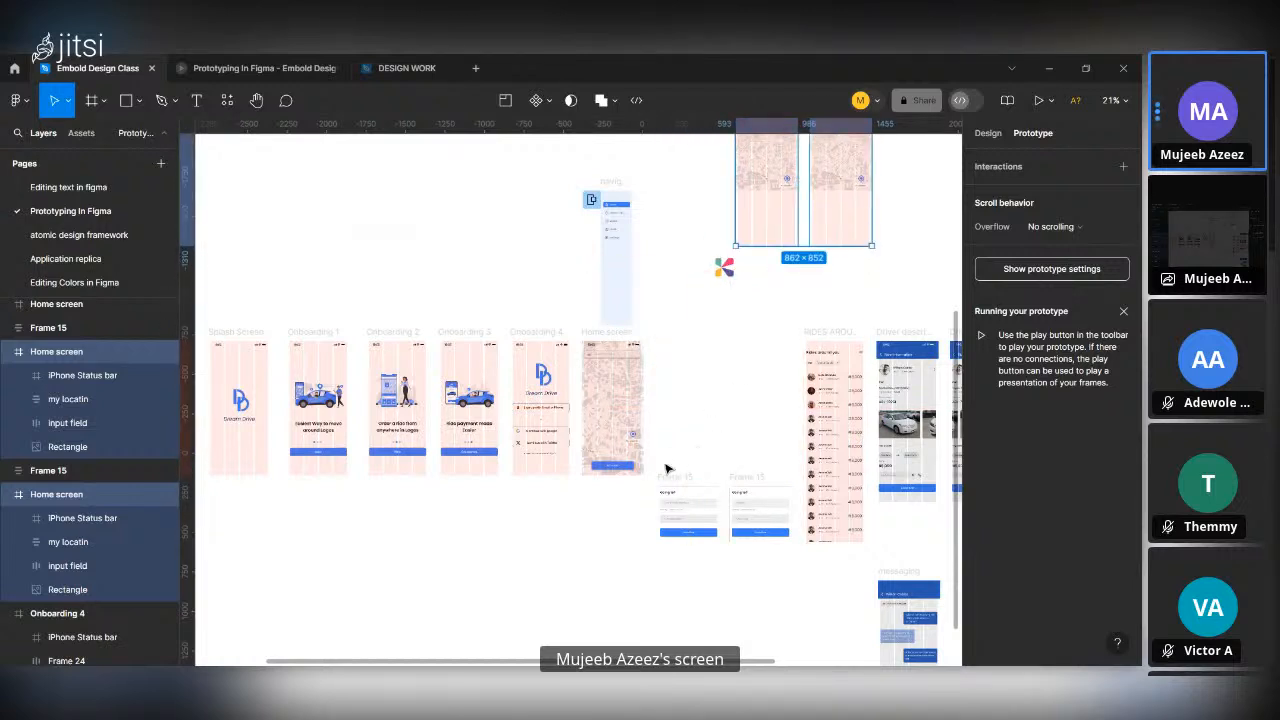
Move both "Going to?" panels up into the row beside the remaining Home screen, aligned with its lower edge.
{"action": "left_click", "coordinate": [678, 480]}
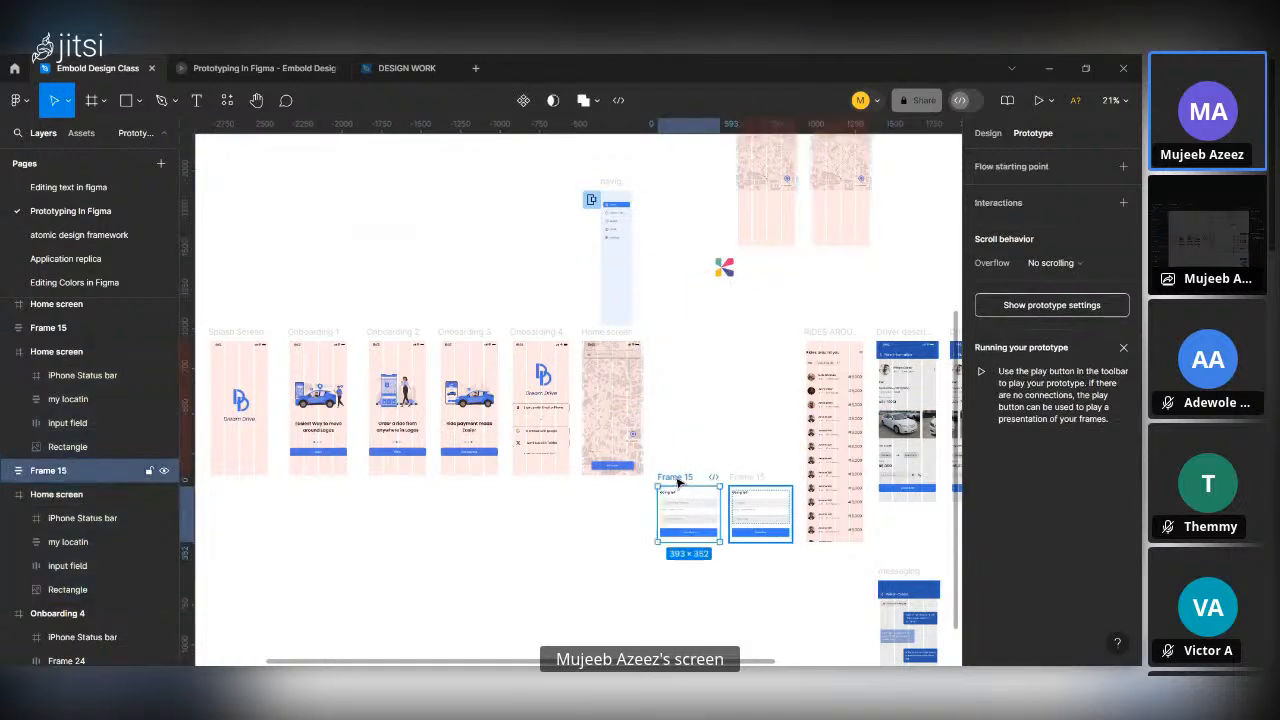
{"action": "left_click", "coordinate": [741, 483], "text": "shift"}
{"action": "left_click_drag", "start_coordinate": [750, 508], "coordinate": [741, 441]}
{"action": "scroll", "coordinate": [741, 441], "scroll_direction": "up", "scroll_amount": 10}
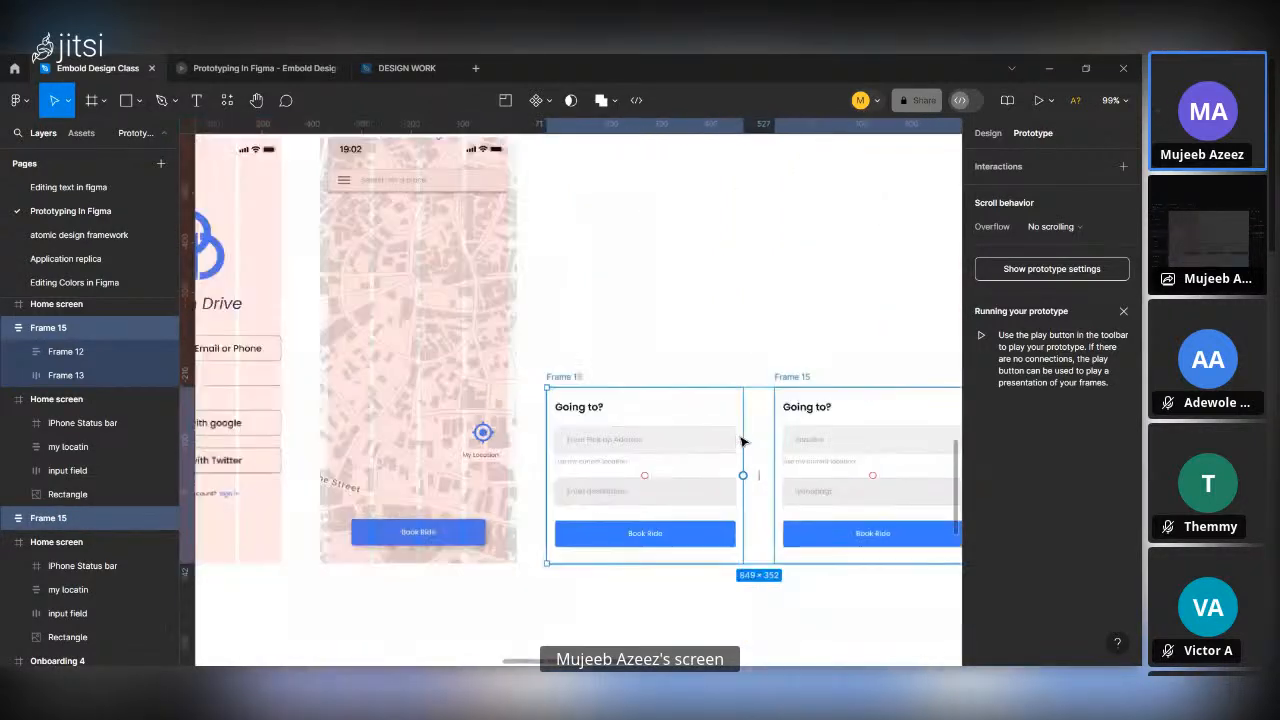
{"action": "left_click", "coordinate": [720, 367]}
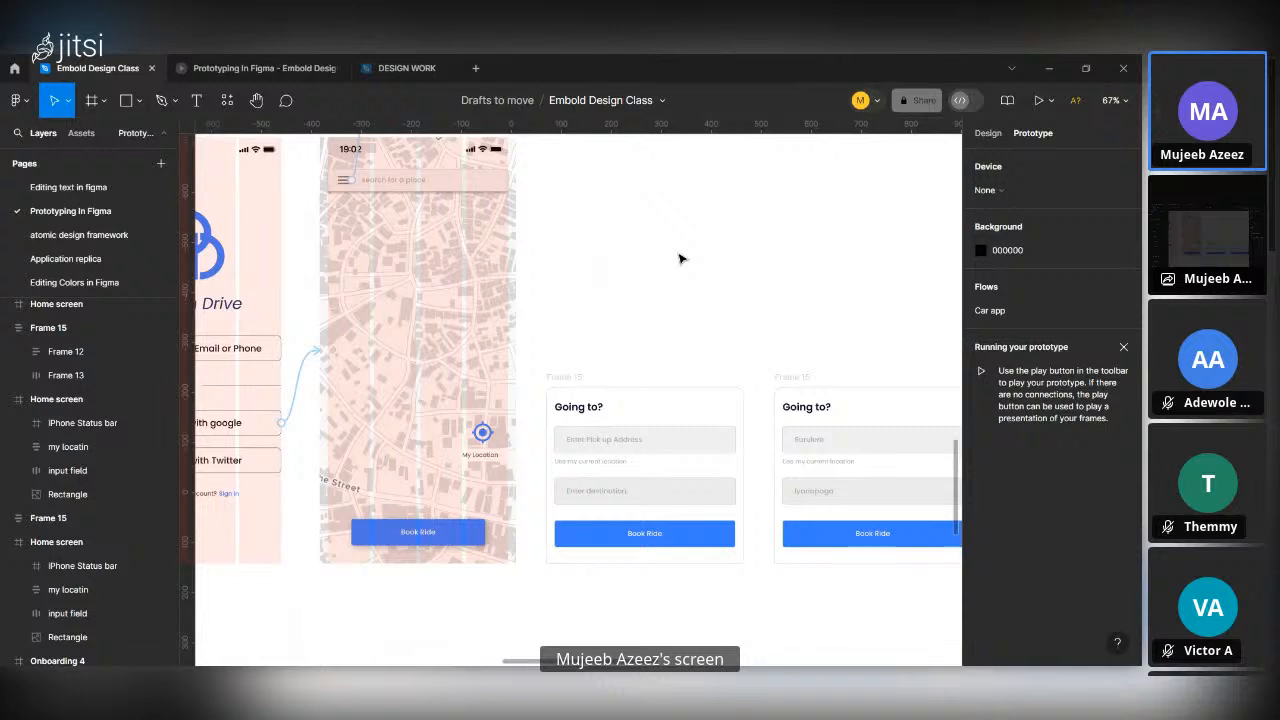
Apply a bright cyan fill to the selected "Use my current location" elements in both "Going to?" panels.
{"action": "left_click", "coordinate": [600, 467]}
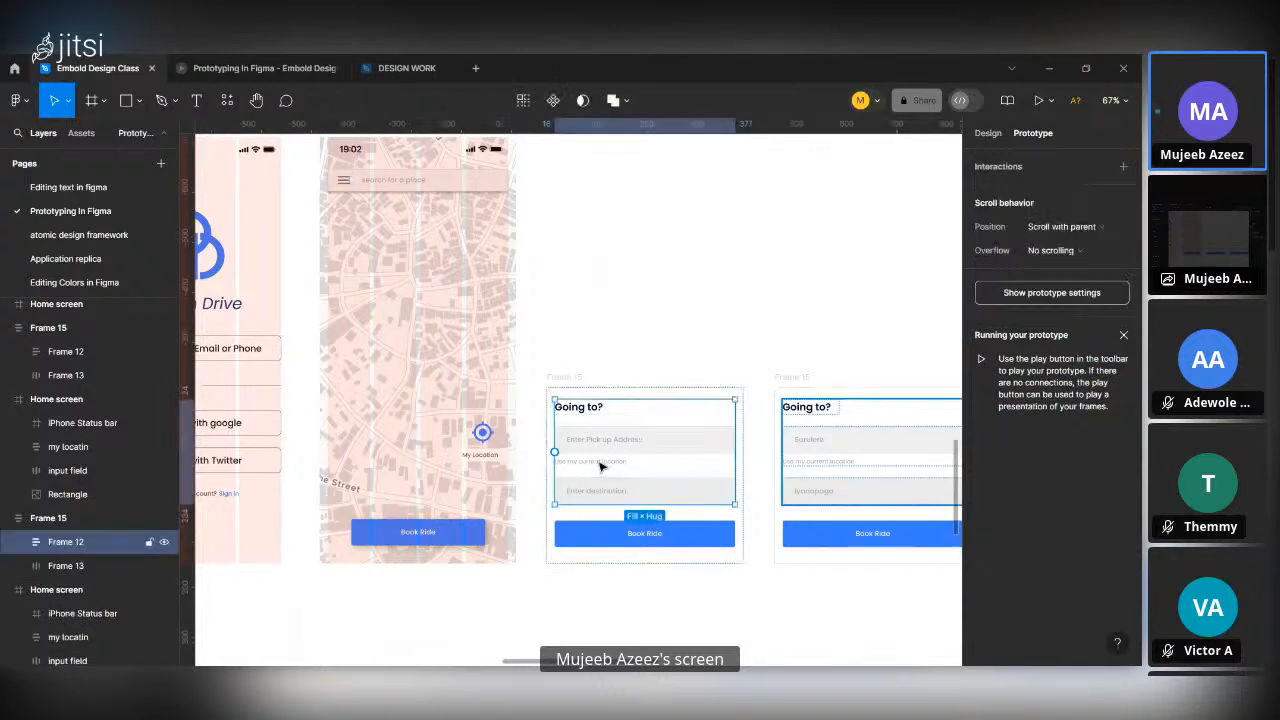
{"action": "left_click", "coordinate": [600, 463]}
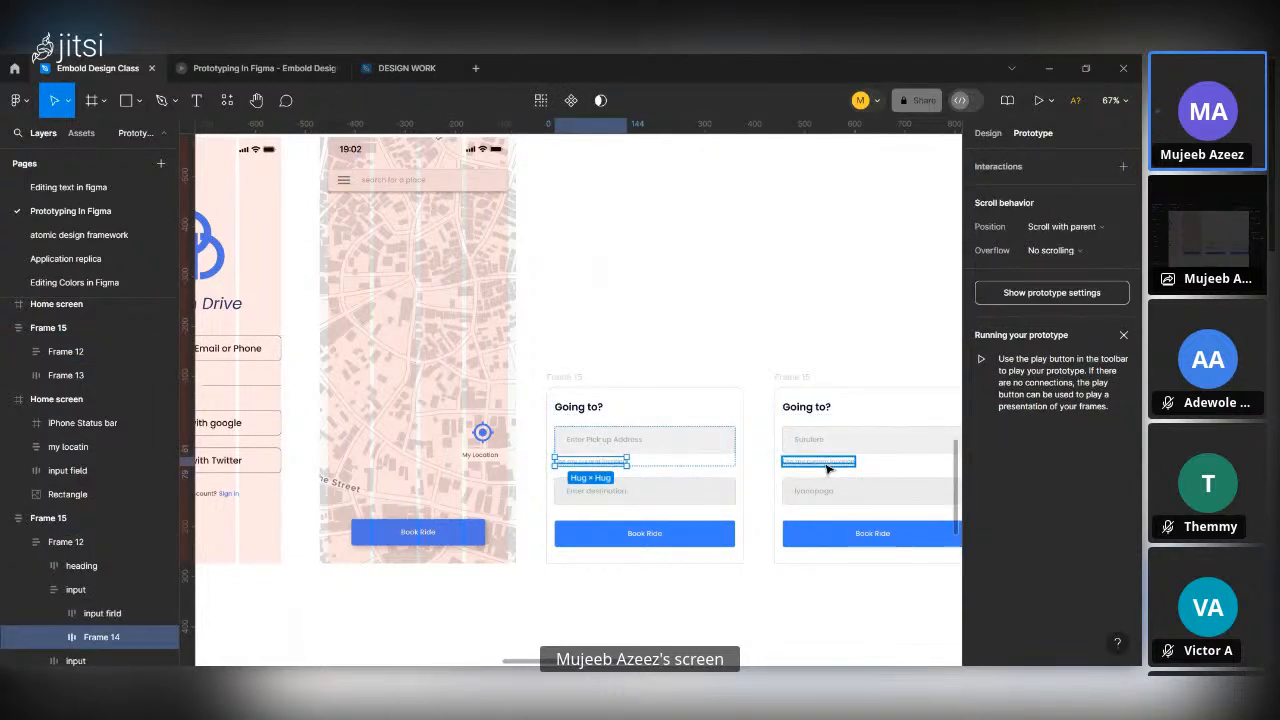
{"action": "left_click", "coordinate": [826, 468]}
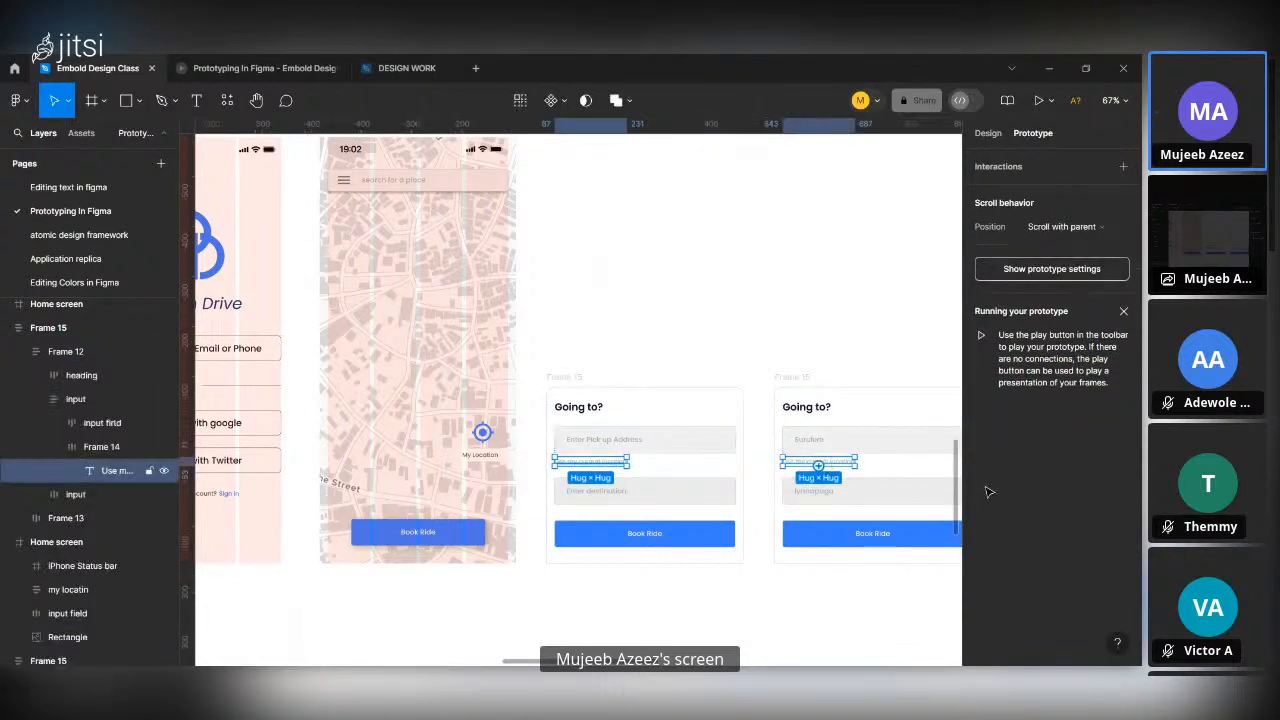
{"action": "left_click", "coordinate": [988, 136]}
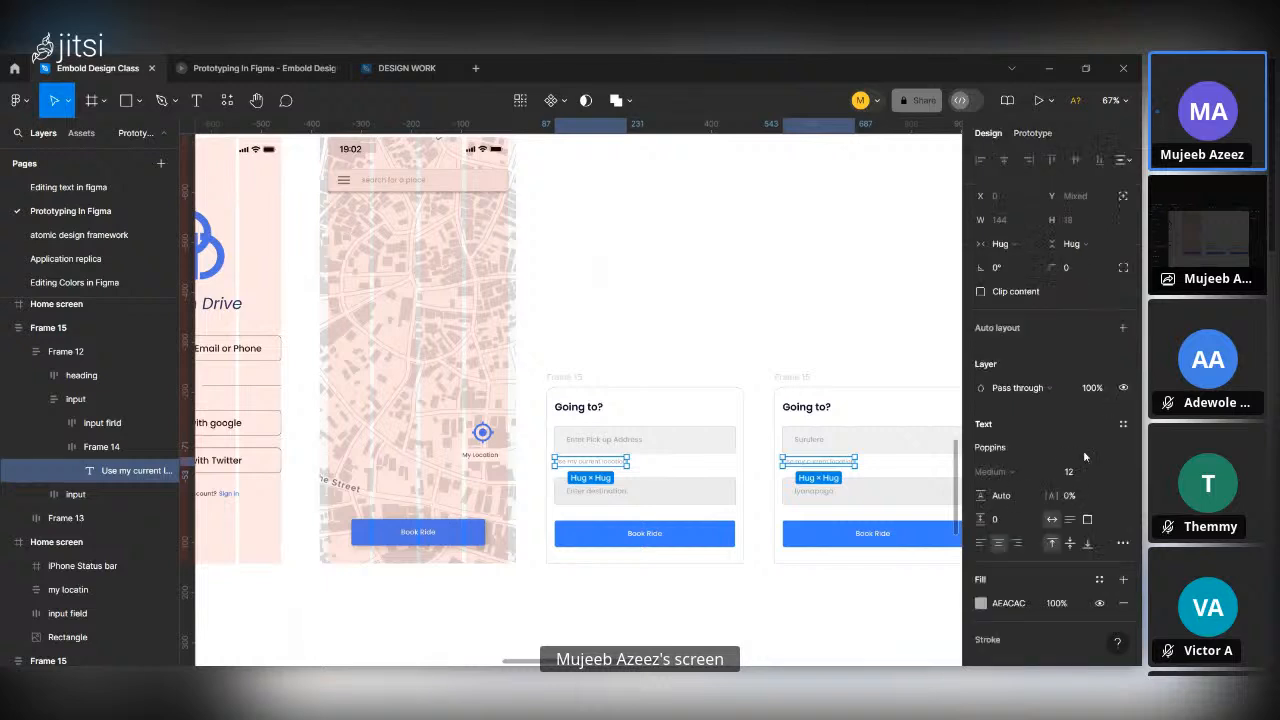
{"action": "left_click", "coordinate": [980, 603]}
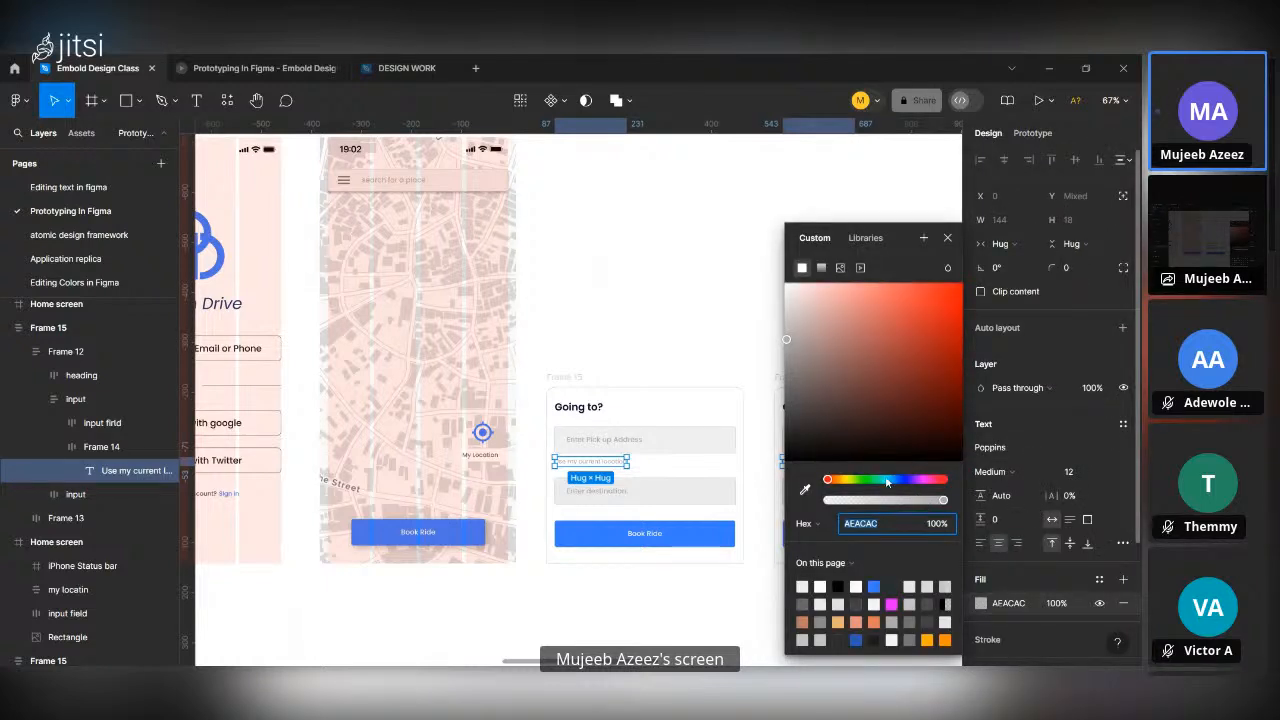
{"action": "left_click", "coordinate": [887, 480]}
{"action": "left_click_drag", "start_coordinate": [950, 302], "coordinate": [973, 268]}
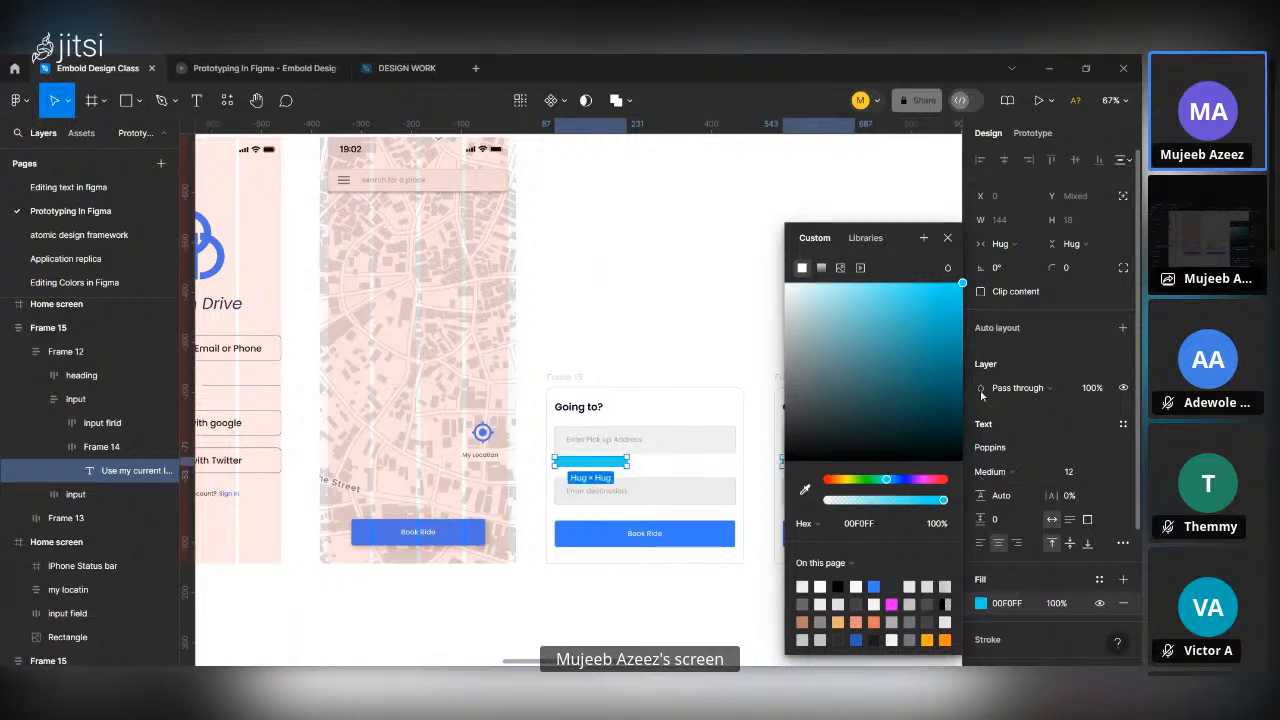
{"action": "left_click", "coordinate": [947, 237]}
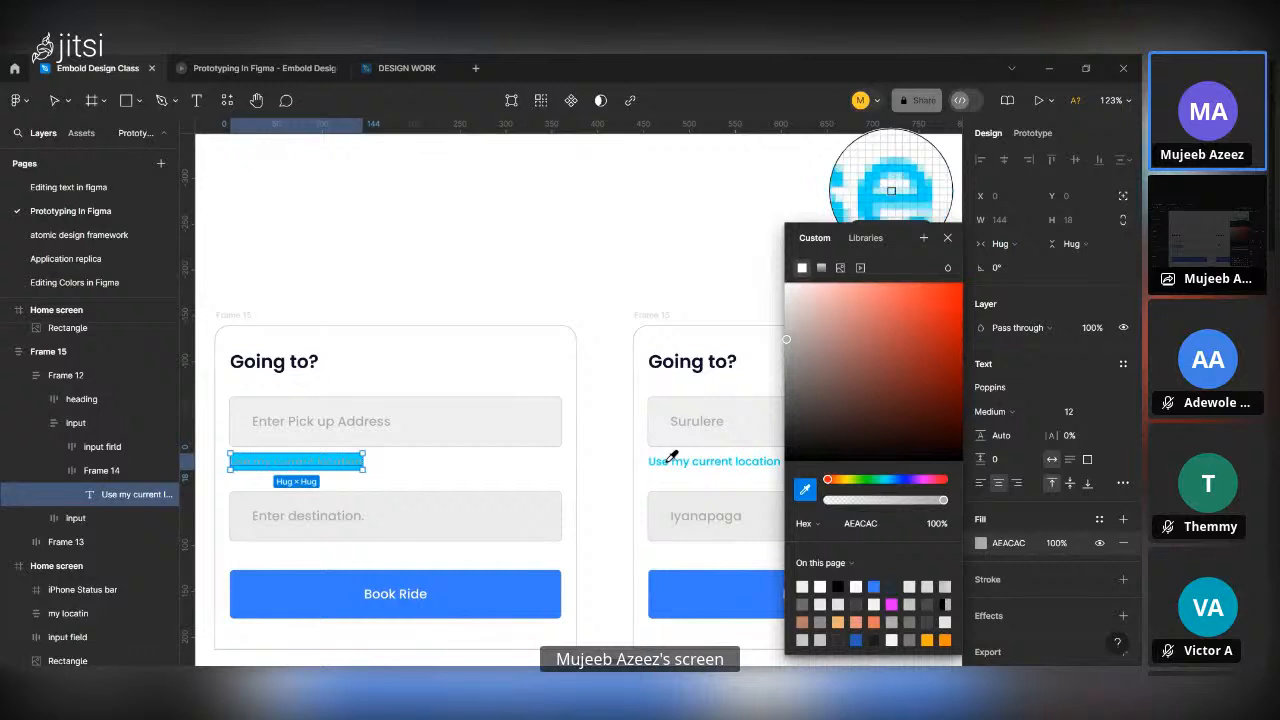
Sample a colour from the second panel for the first panel's "Use my current location" text and remove the cyan fill behind it.
{"action": "left_click", "coordinate": [671, 456]}
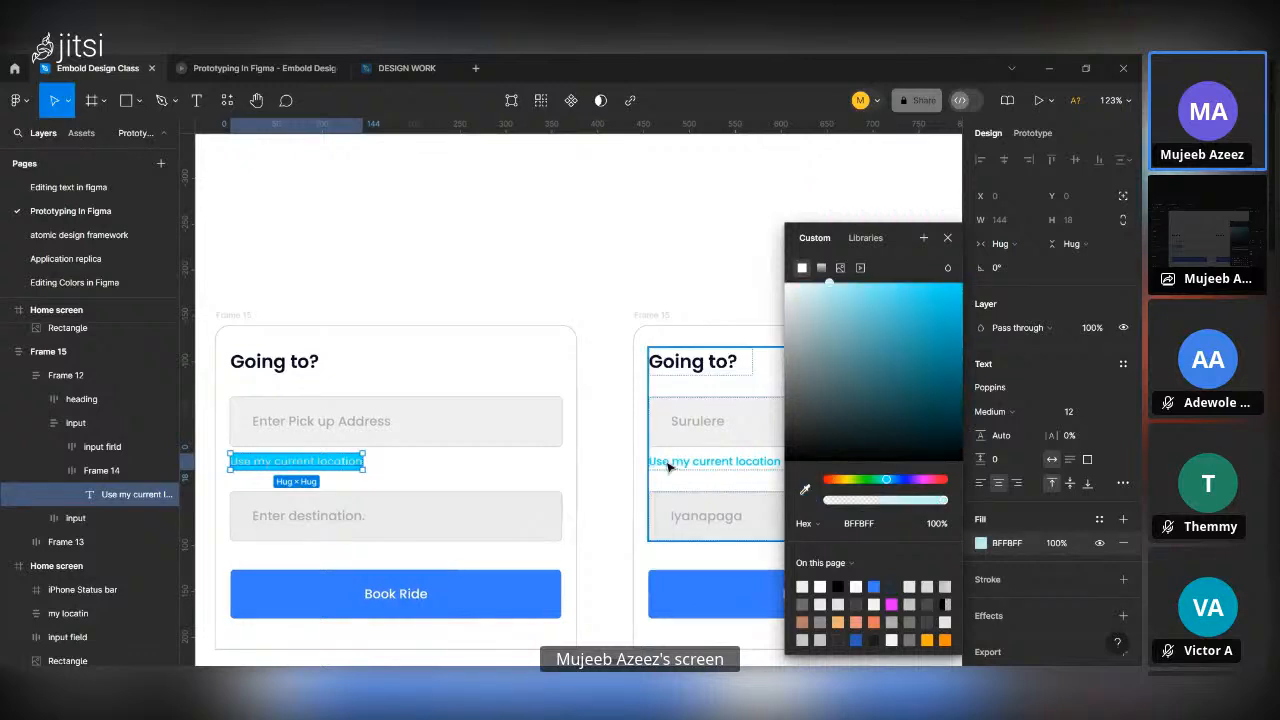
{"action": "left_click", "coordinate": [349, 463]}
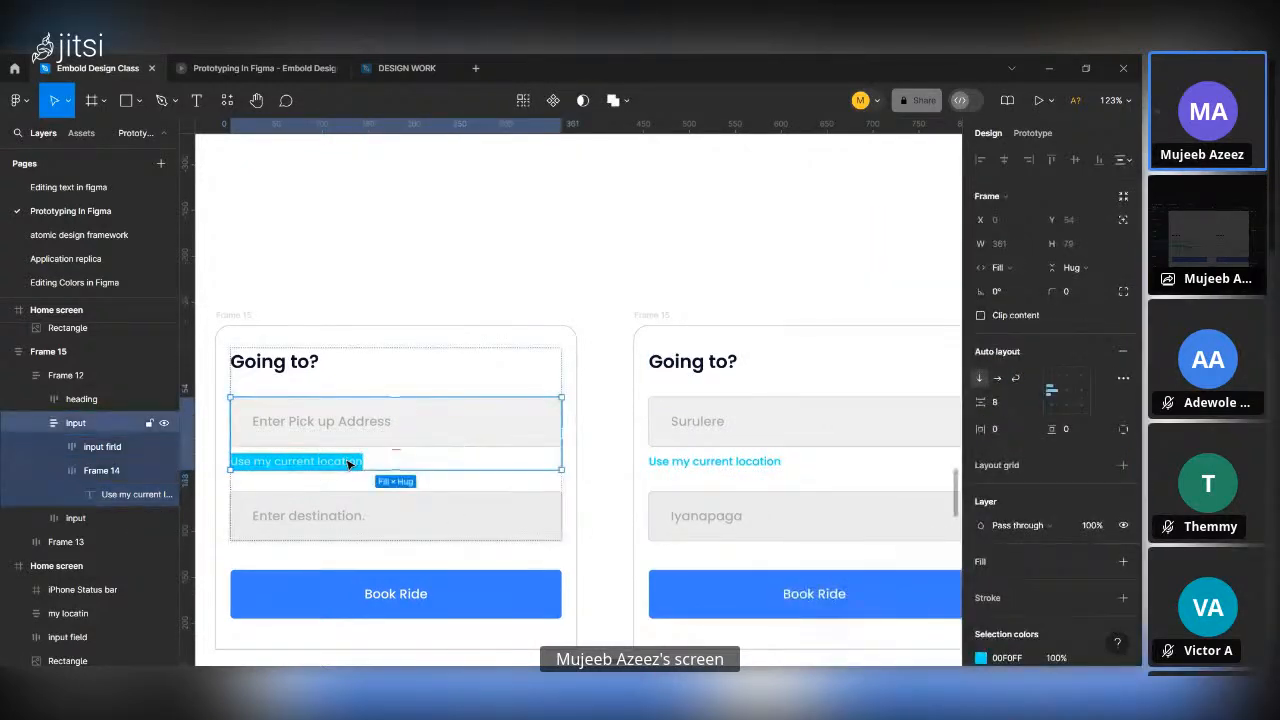
{"action": "double_click", "coordinate": [349, 463]}
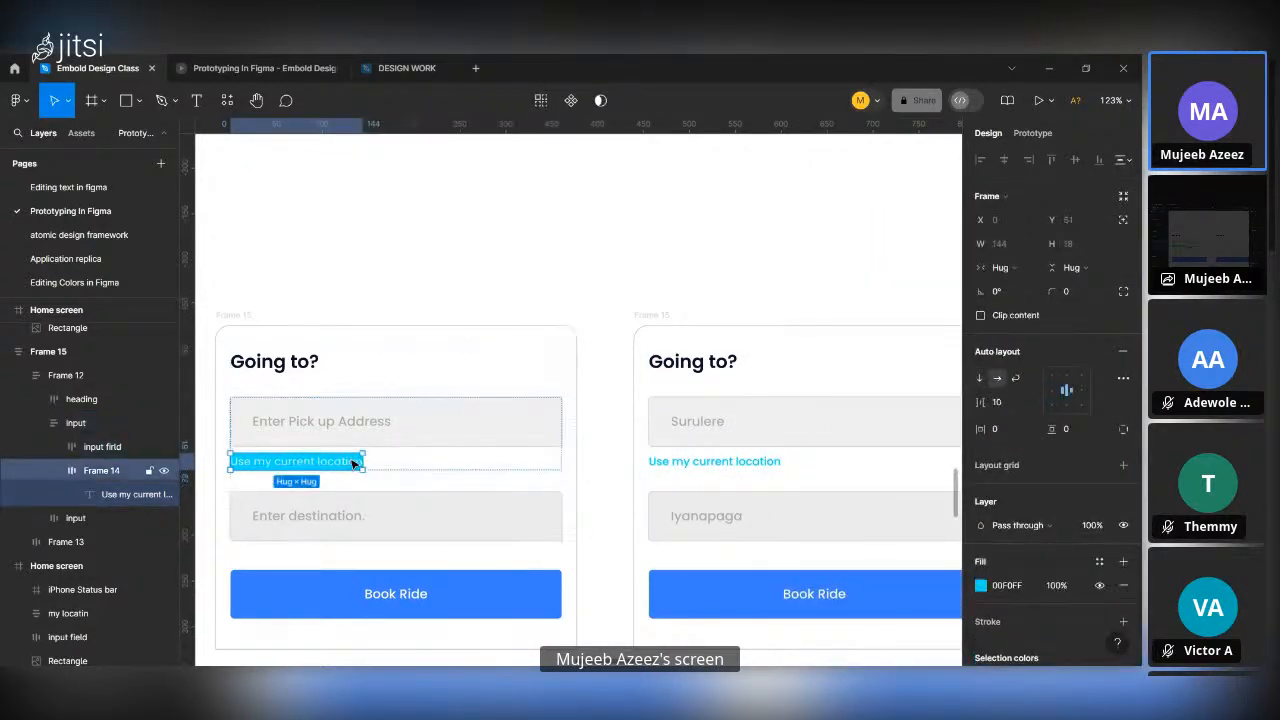
{"action": "left_click", "coordinate": [1120, 585]}
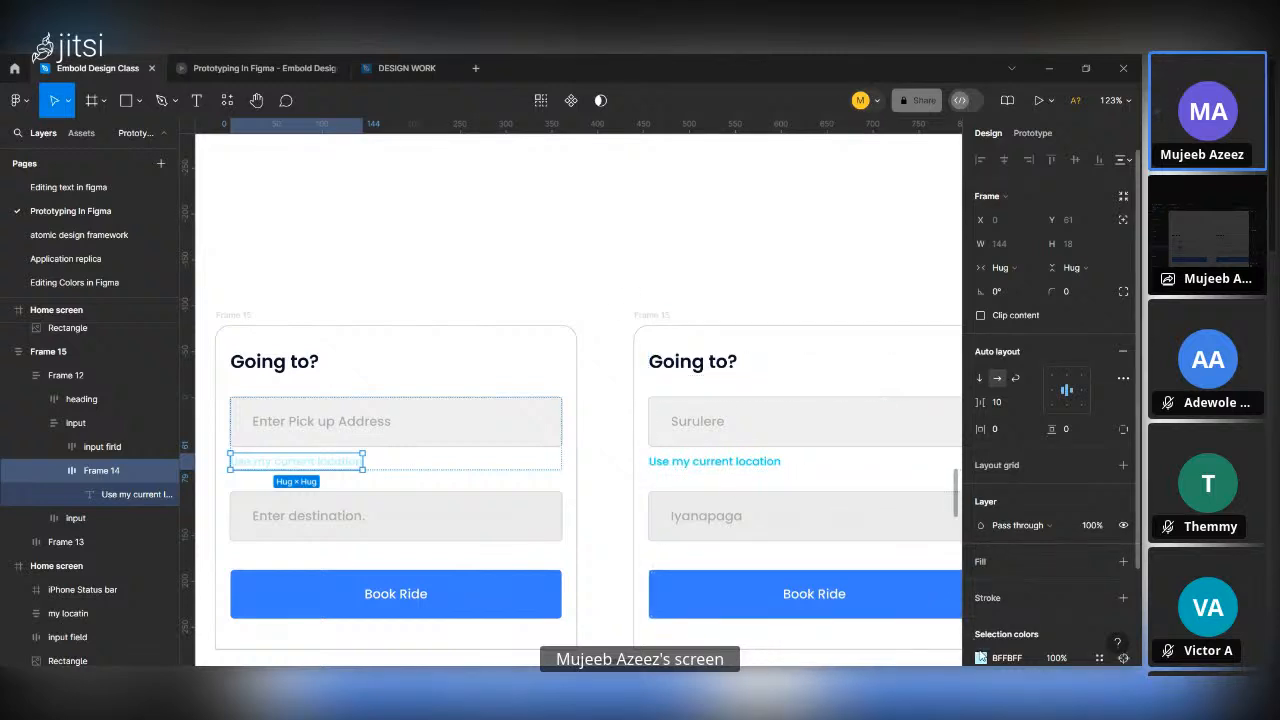
Match the first panel's "Use my current location" text to the second panel's cyan by sampling its lettering with the eyedropper.
{"action": "left_click", "coordinate": [981, 657]}
{"action": "left_click", "coordinate": [805, 489]}
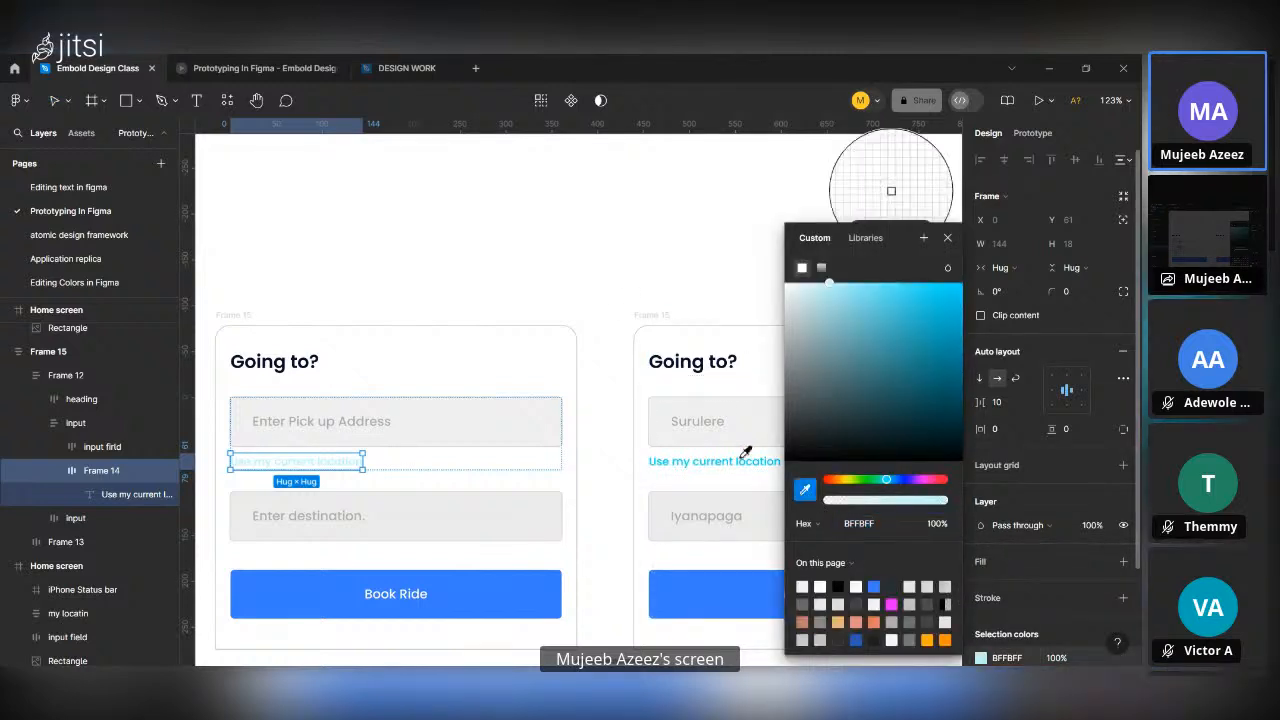
{"action": "scroll", "coordinate": [745, 452], "scroll_direction": "up", "scroll_amount": 10}
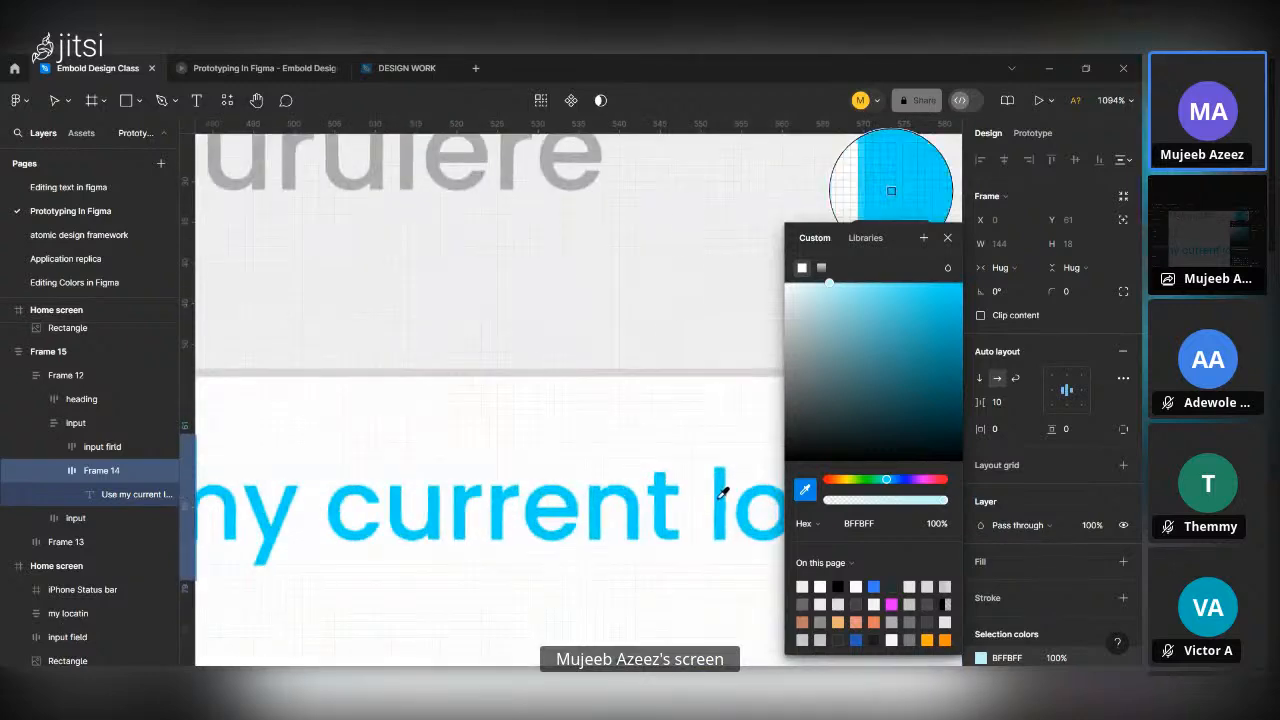
{"action": "left_click", "coordinate": [725, 500]}
{"action": "scroll", "coordinate": [724, 502], "scroll_direction": "down", "scroll_amount": 15}
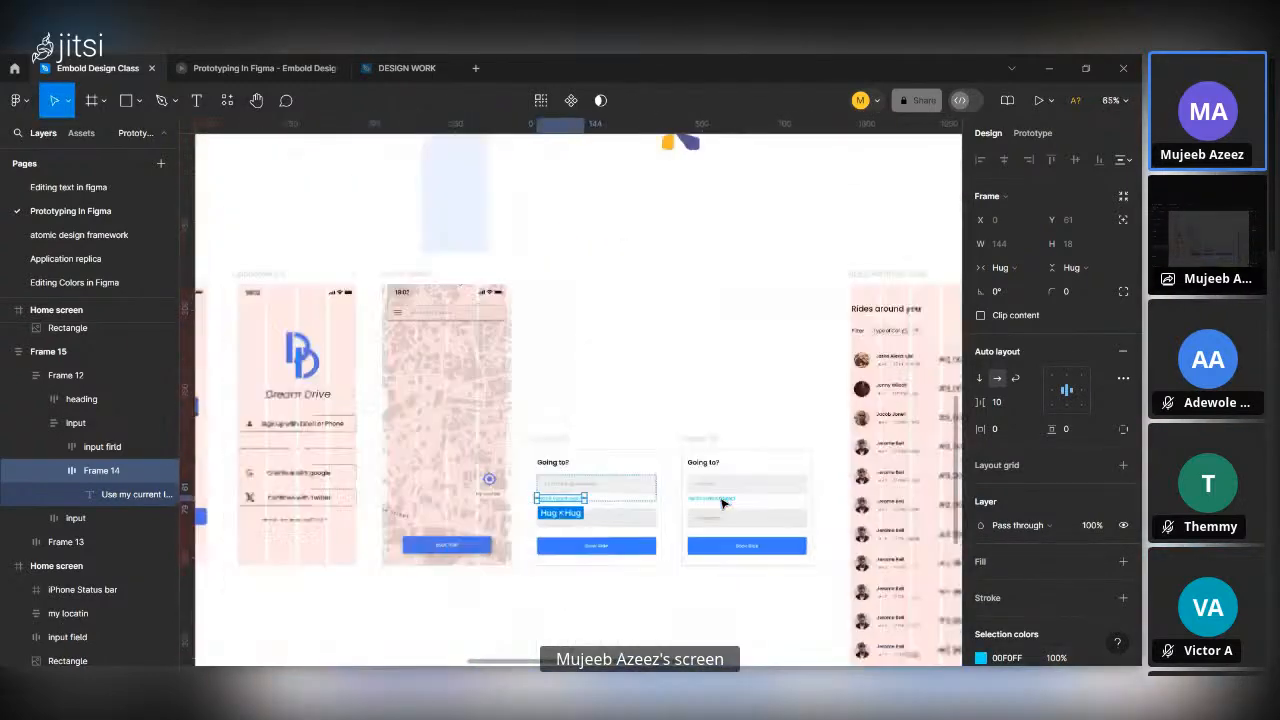
{"action": "scroll", "coordinate": [724, 503], "scroll_direction": "down", "scroll_amount": 4}
{"action": "left_click", "coordinate": [698, 441]}
Examine the matching cyan "Use my current location" text in both "Going to?" panels and their placement beside the Home screen.
{"action": "scroll", "coordinate": [698, 441], "scroll_direction": "up", "scroll_amount": 3}
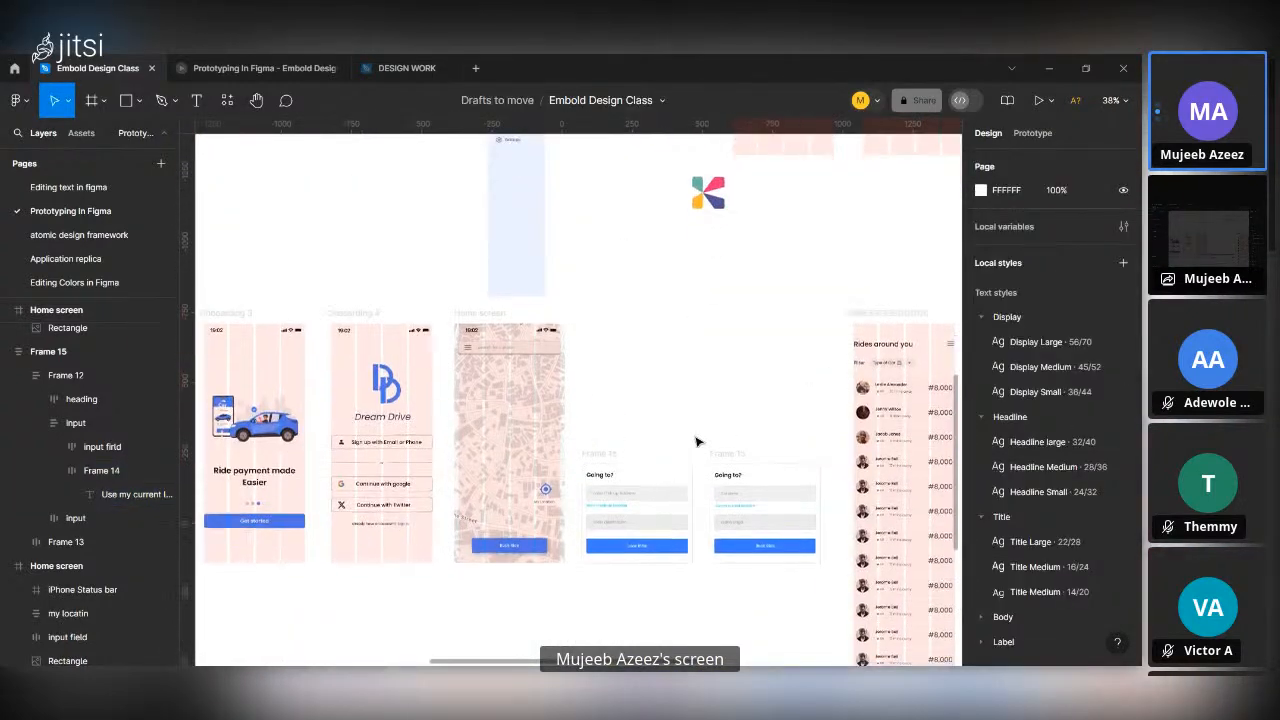
{"action": "scroll", "coordinate": [698, 441], "scroll_direction": "up", "scroll_amount": 4}
{"action": "scroll", "coordinate": [698, 441], "scroll_direction": "down", "scroll_amount": 4}
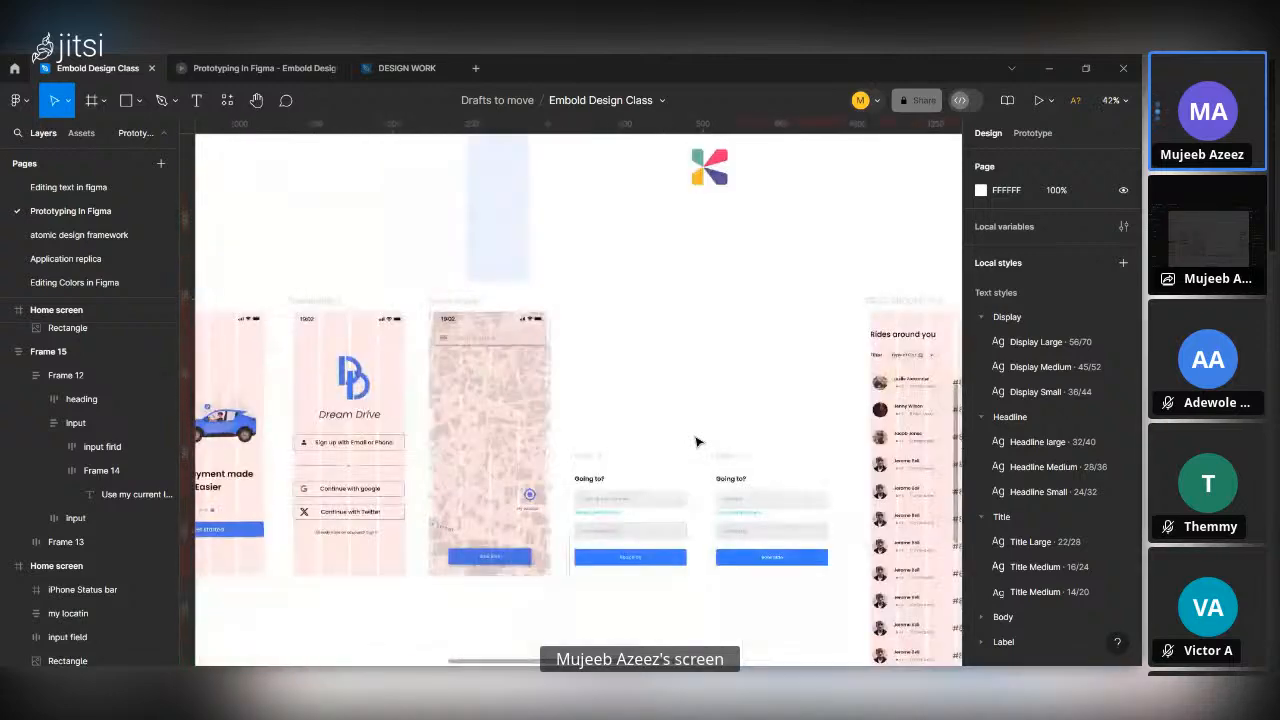
{"action": "scroll", "coordinate": [698, 441], "scroll_direction": "up", "scroll_amount": 4}
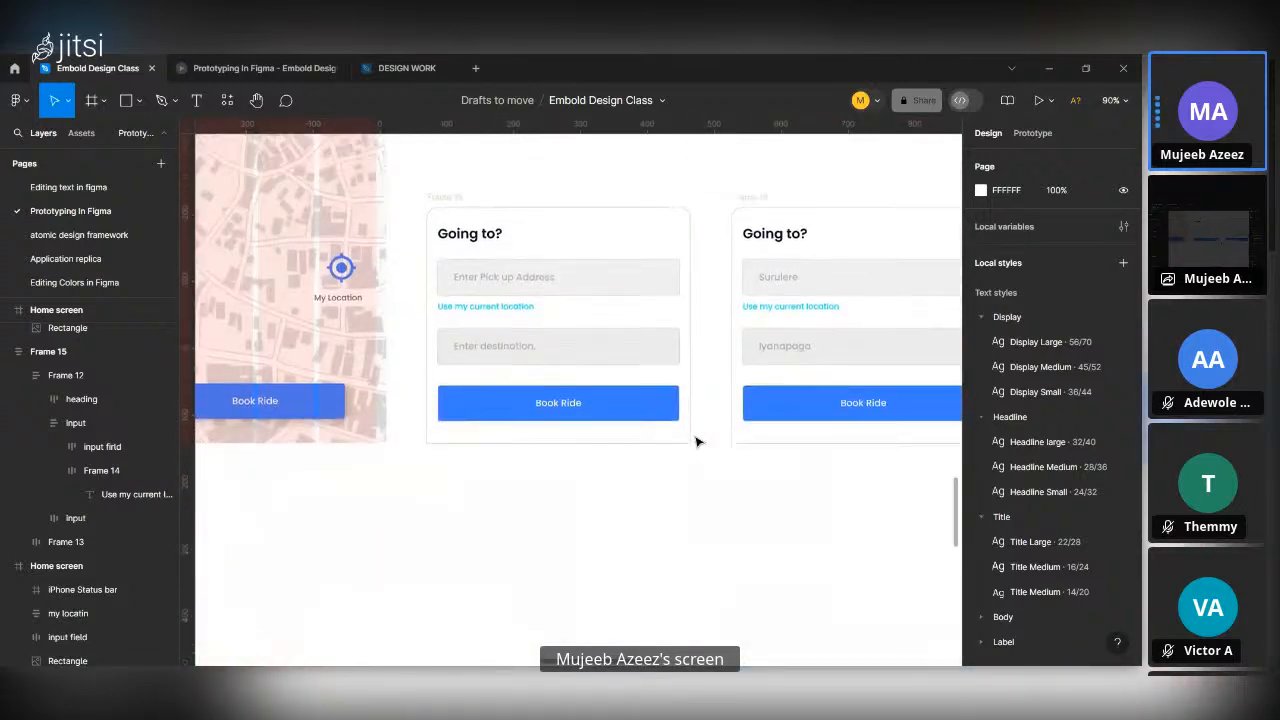
{"action": "scroll", "coordinate": [698, 441], "scroll_direction": "left", "scroll_amount": 5}
{"action": "scroll", "coordinate": [698, 441], "scroll_direction": "up", "scroll_amount": 2}
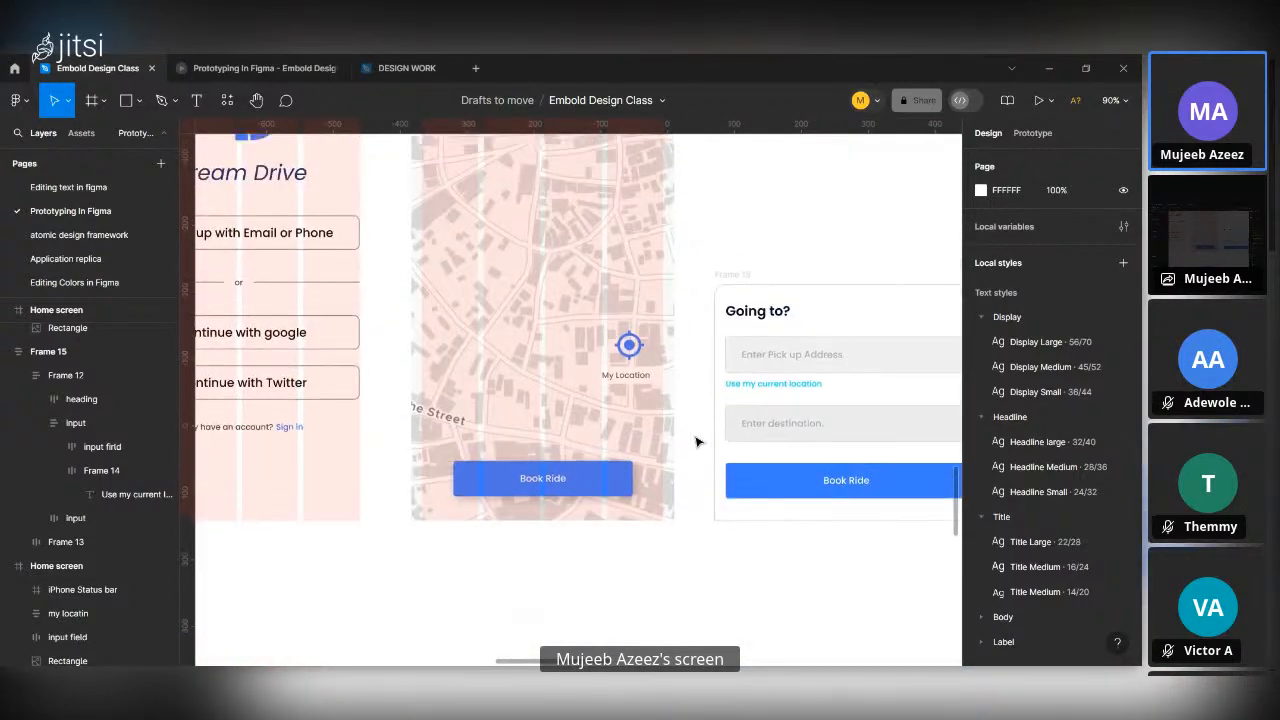
{"action": "scroll", "coordinate": [698, 441], "scroll_direction": "right", "scroll_amount": 2}
{"action": "scroll", "coordinate": [698, 441], "scroll_direction": "down", "scroll_amount": 3}
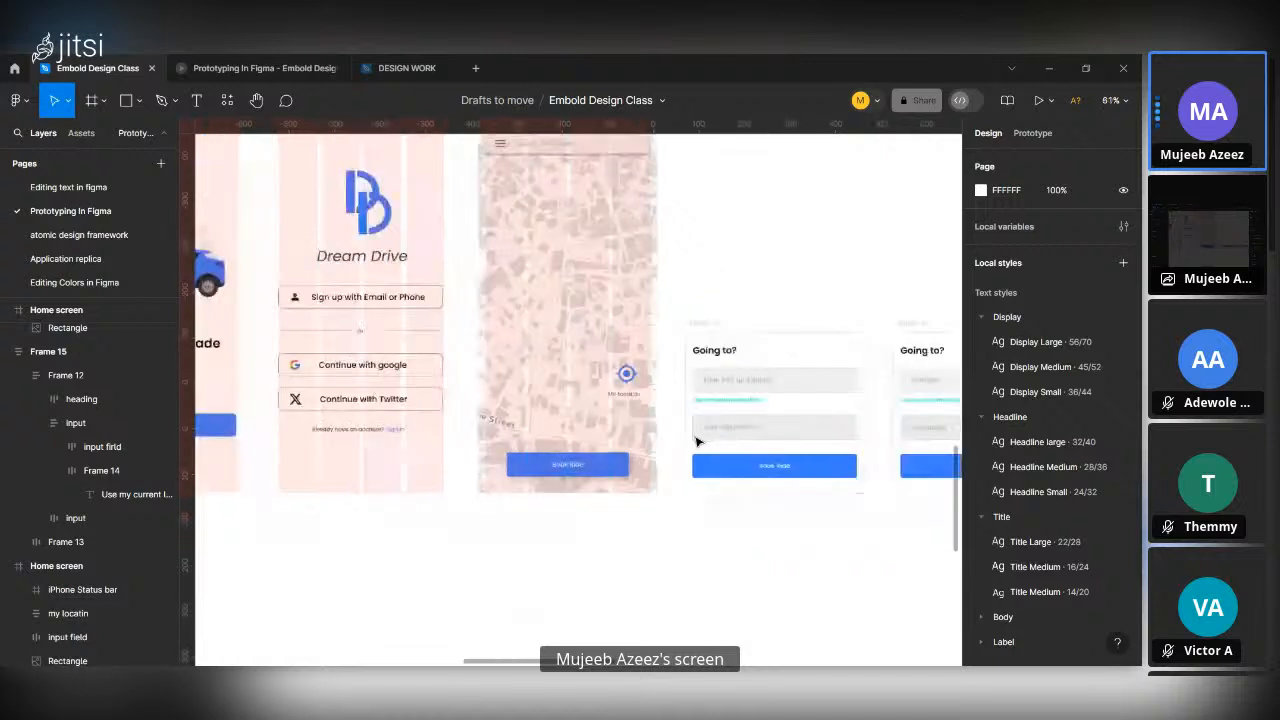
Link the Home screen's Book Ride button to the first "Going to?" panel as an Open overlay with an upward Move in animation.
{"action": "left_click", "coordinate": [568, 472]}
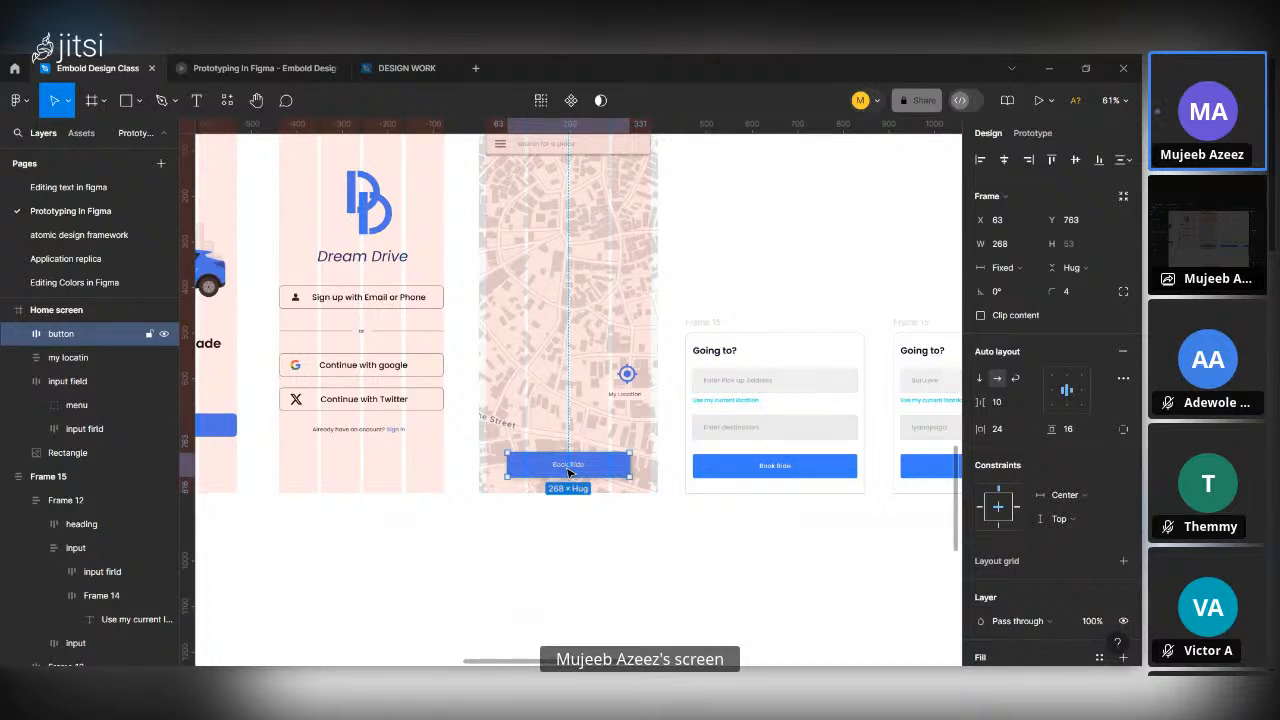
{"action": "scroll", "coordinate": [568, 472], "scroll_direction": "up", "scroll_amount": 2}
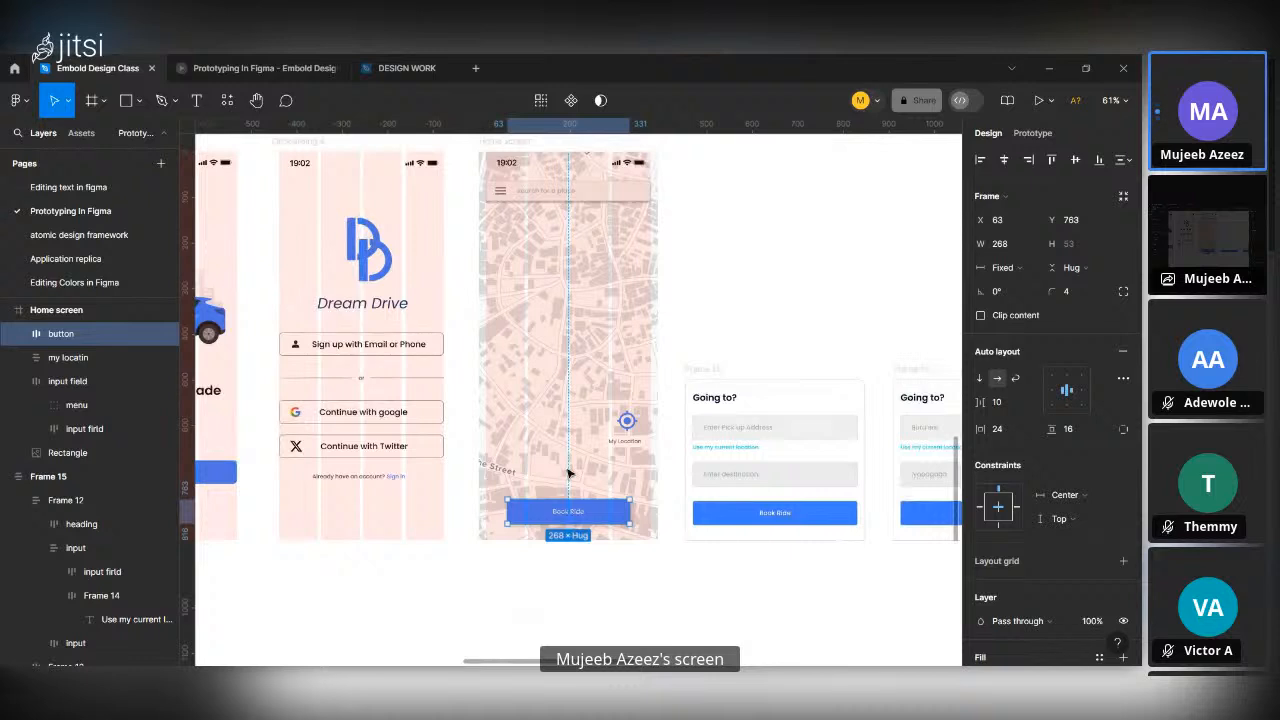
{"action": "left_click", "coordinate": [1024, 131]}
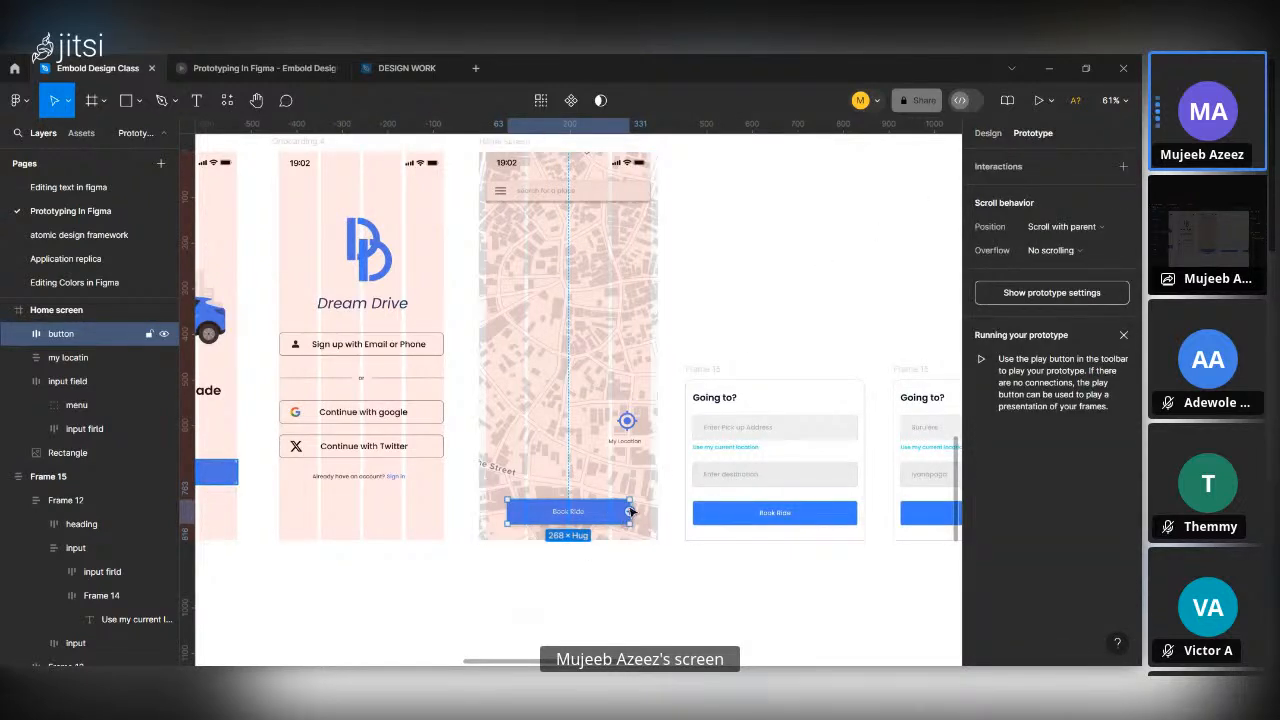
{"action": "left_click_drag", "start_coordinate": [630, 511], "coordinate": [708, 425]}
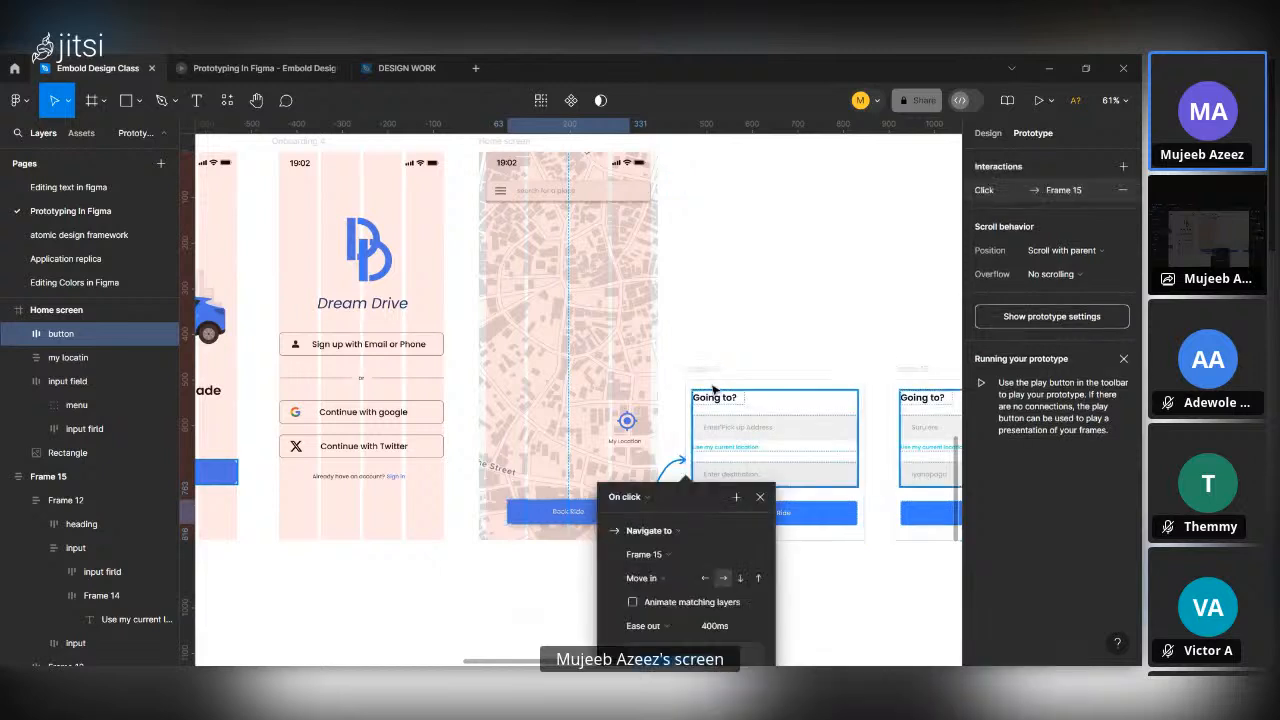
{"action": "scroll", "coordinate": [715, 446], "scroll_direction": "down", "scroll_amount": 2}
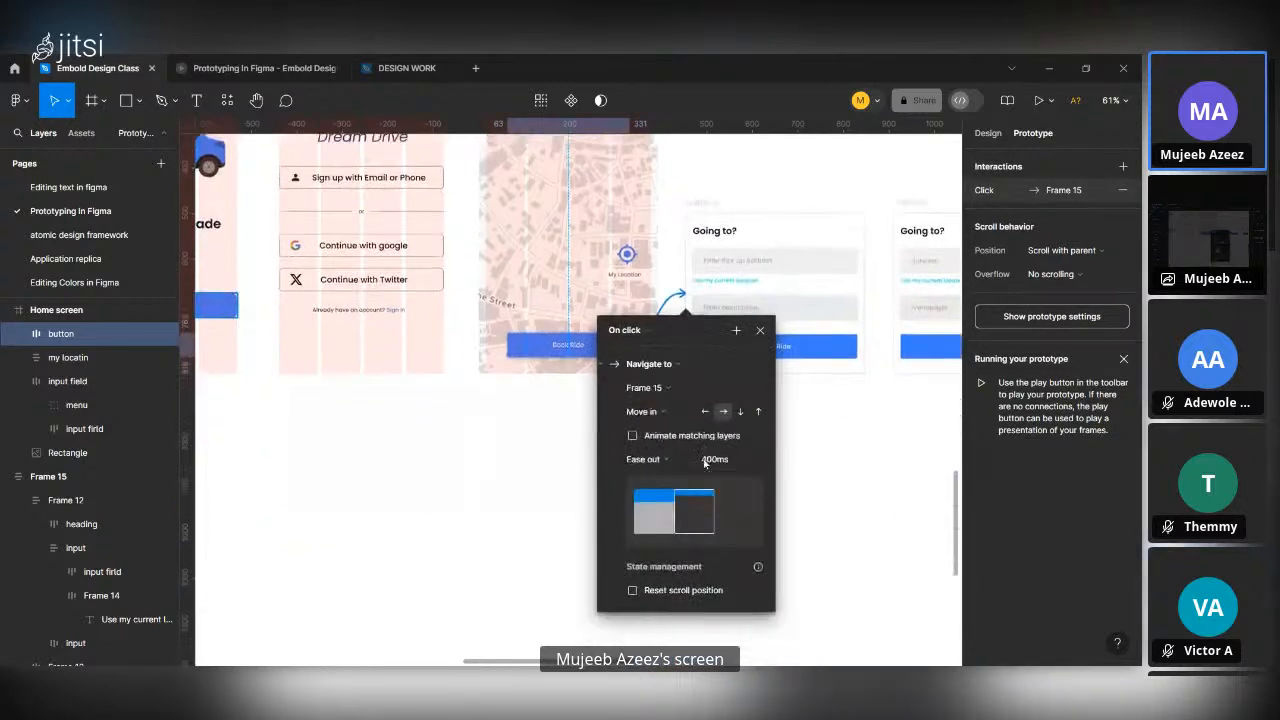
{"action": "left_click", "coordinate": [672, 368]}
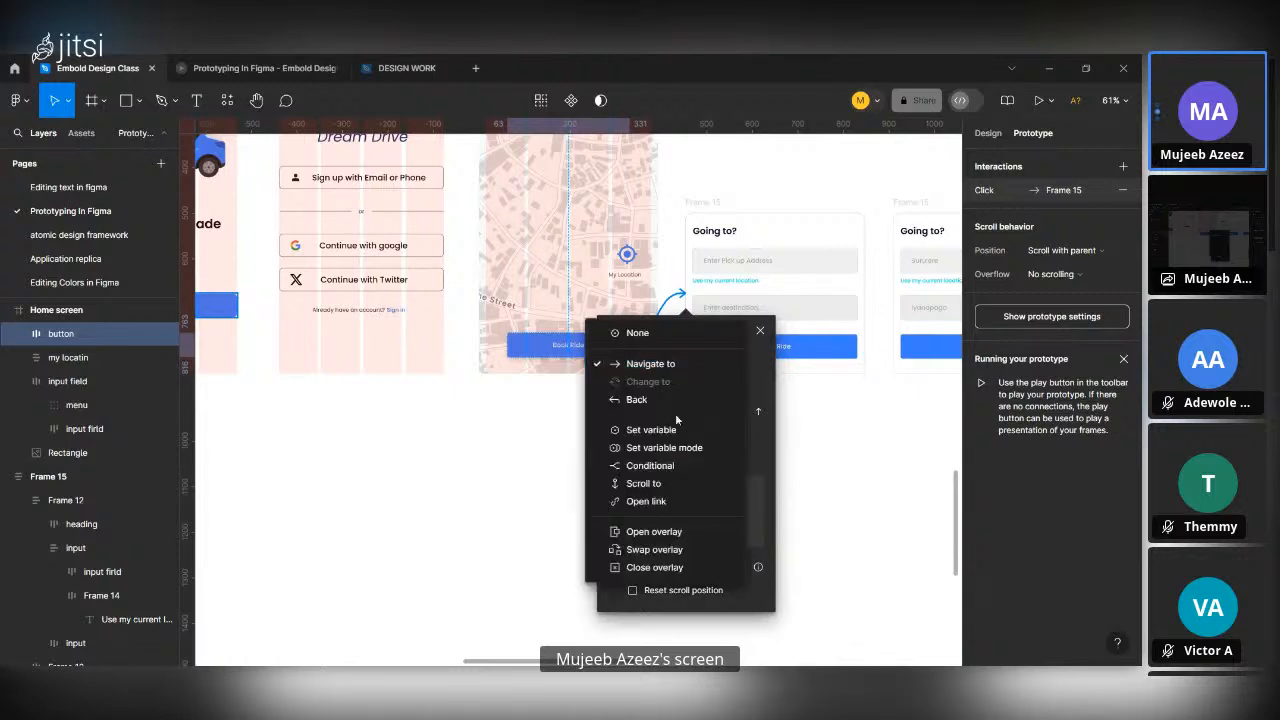
{"action": "left_click", "coordinate": [685, 537]}
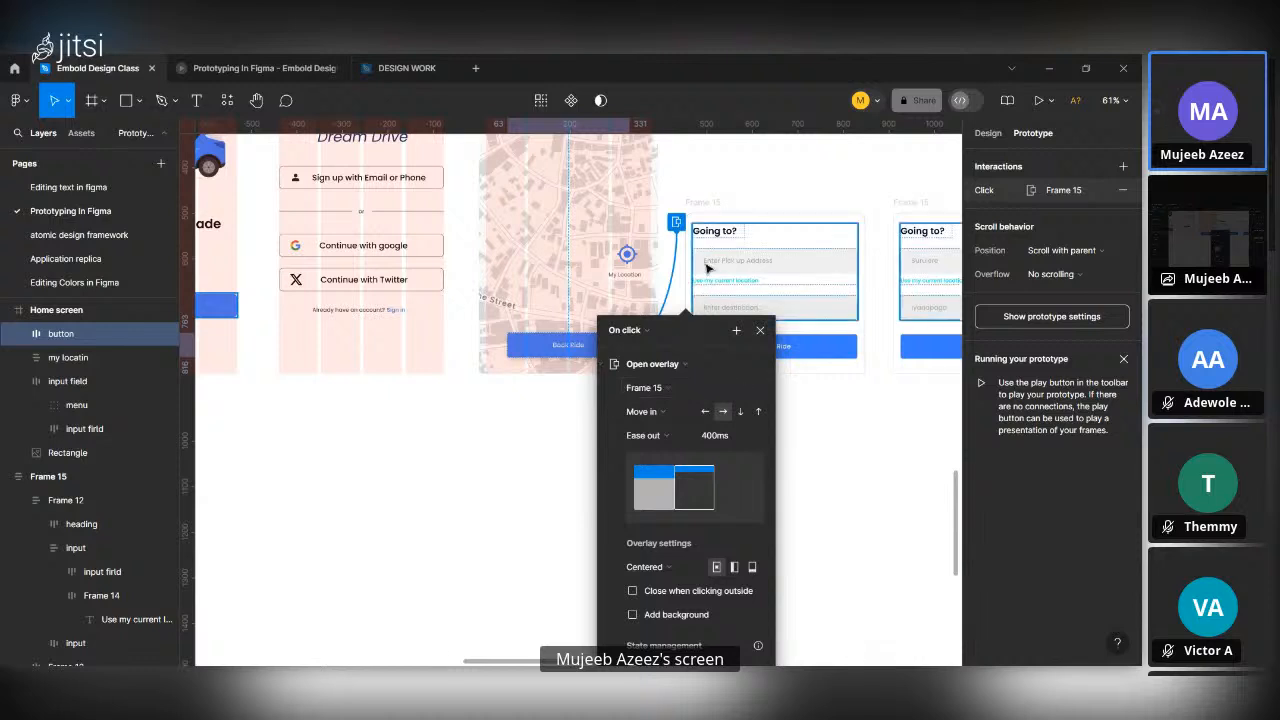
{"action": "left_click", "coordinate": [758, 411]}
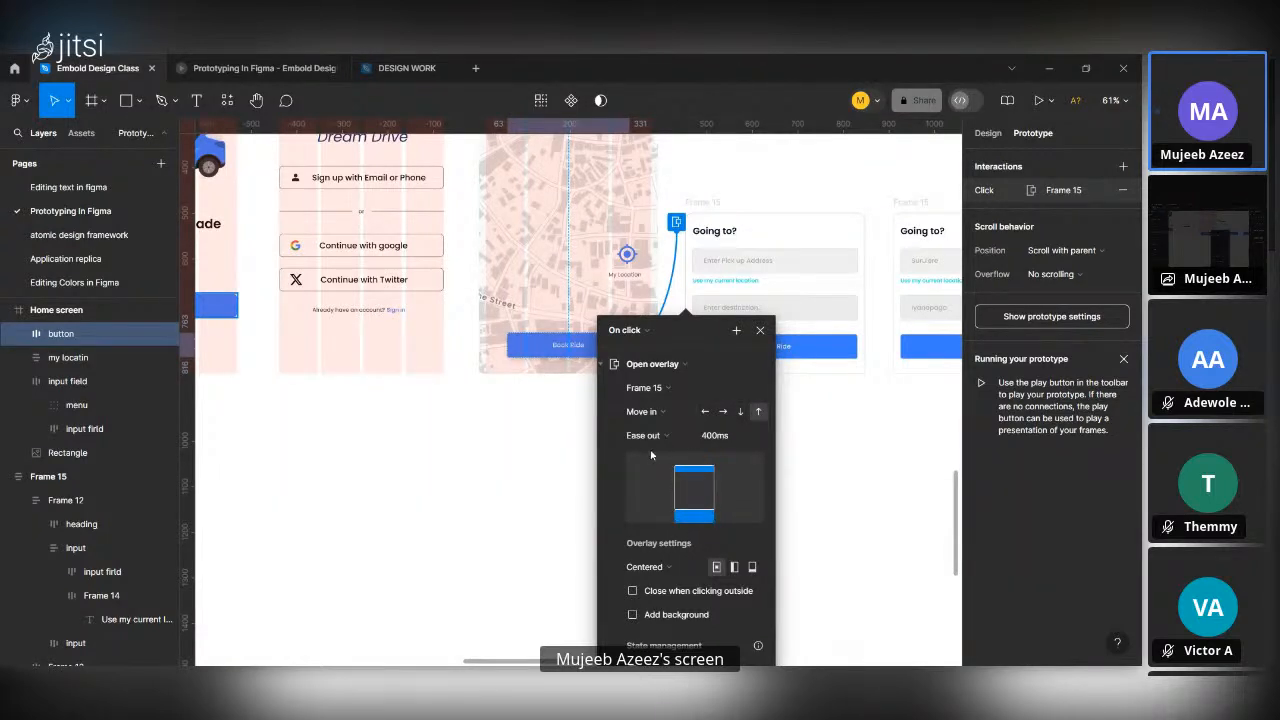
Enable Close when clicking outside for the overlay and add a 000000 background at 30% opacity.
{"action": "scroll", "coordinate": [705, 510], "scroll_direction": "down", "scroll_amount": 1}
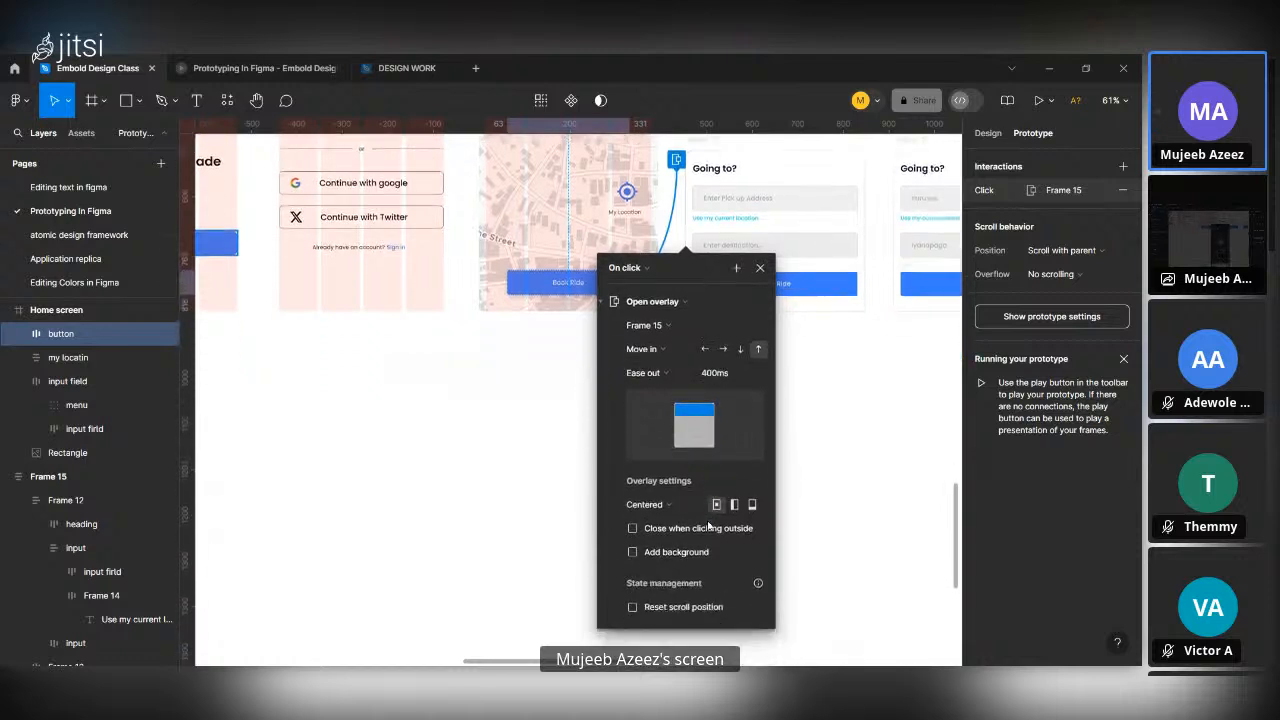
{"action": "left_click", "coordinate": [633, 529]}
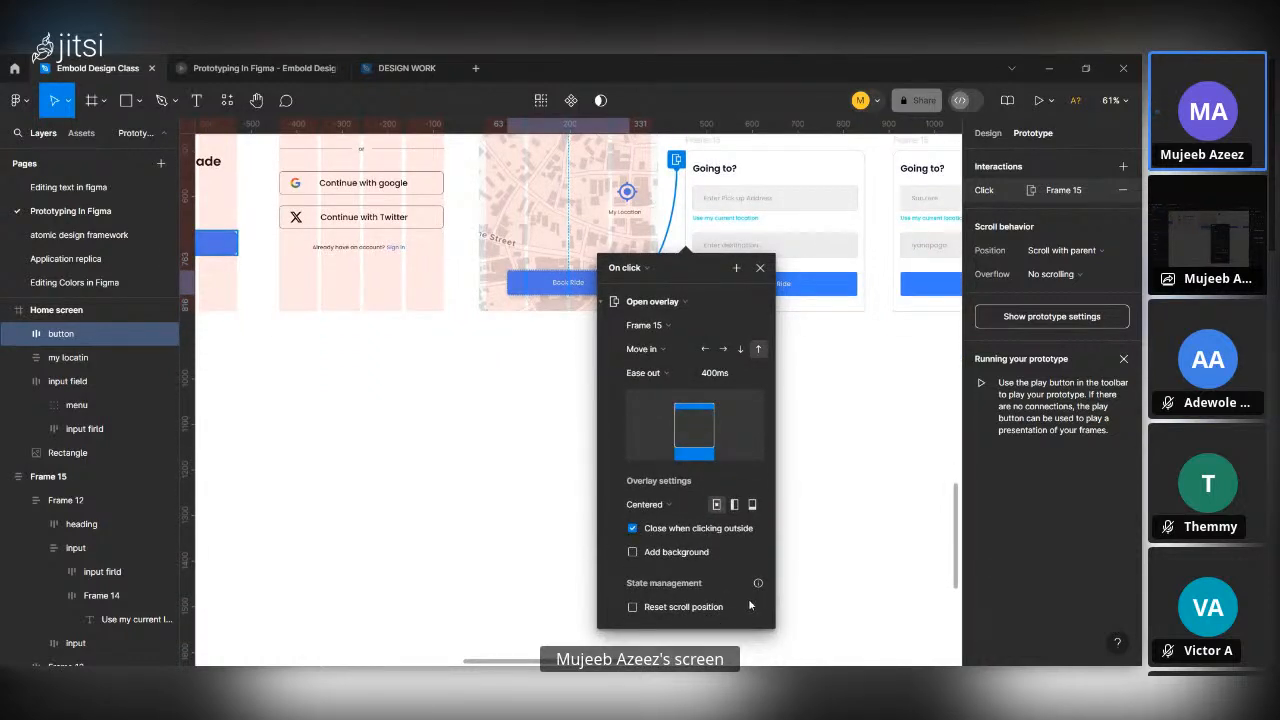
{"action": "left_click", "coordinate": [651, 553]}
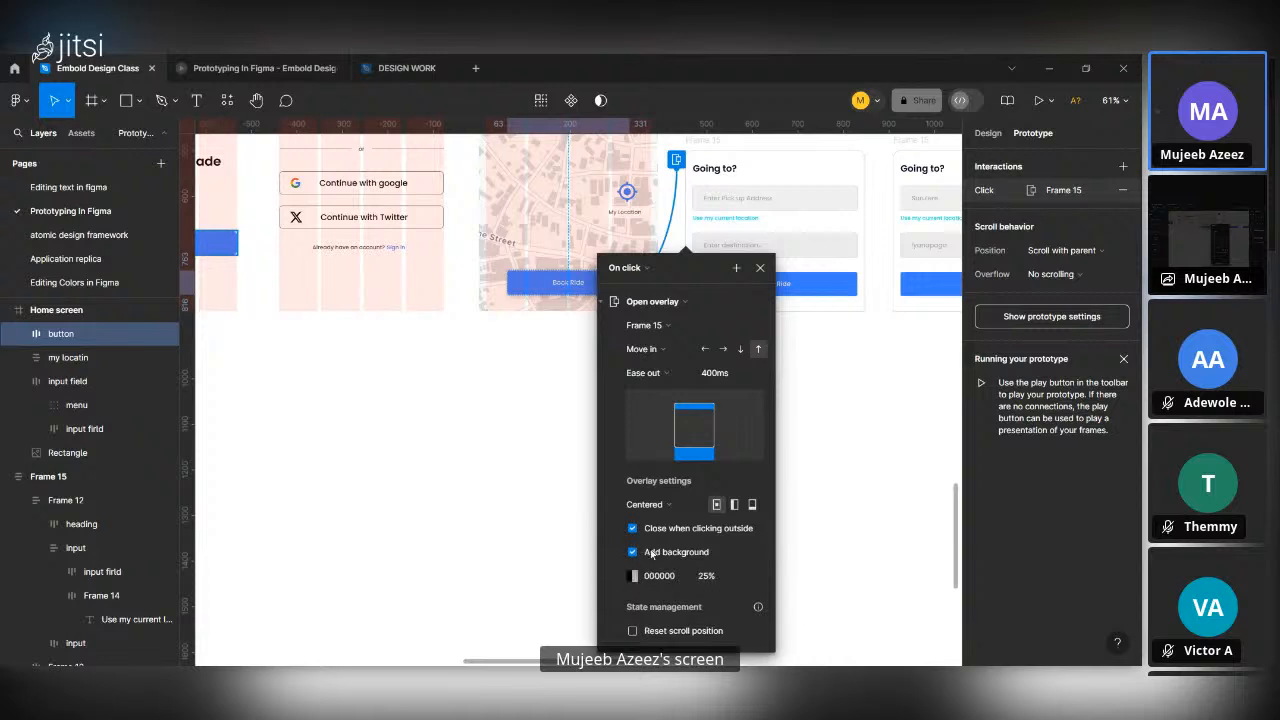
{"action": "left_click", "coordinate": [719, 586]}
{"action": "type", "text": "30"}
{"action": "key", "text": "Return"}
Set the overlay's position to Bottom center and close the interaction settings.
{"action": "left_click", "coordinate": [663, 506]}
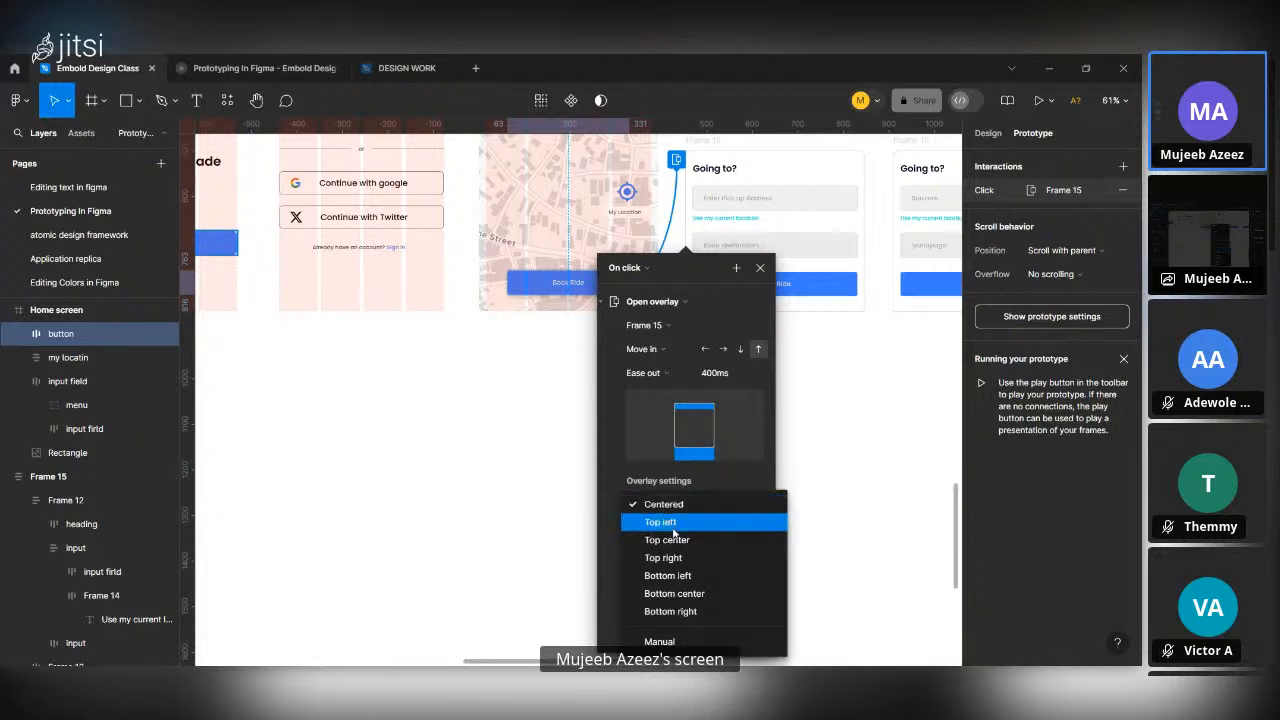
{"action": "left_click", "coordinate": [694, 598]}
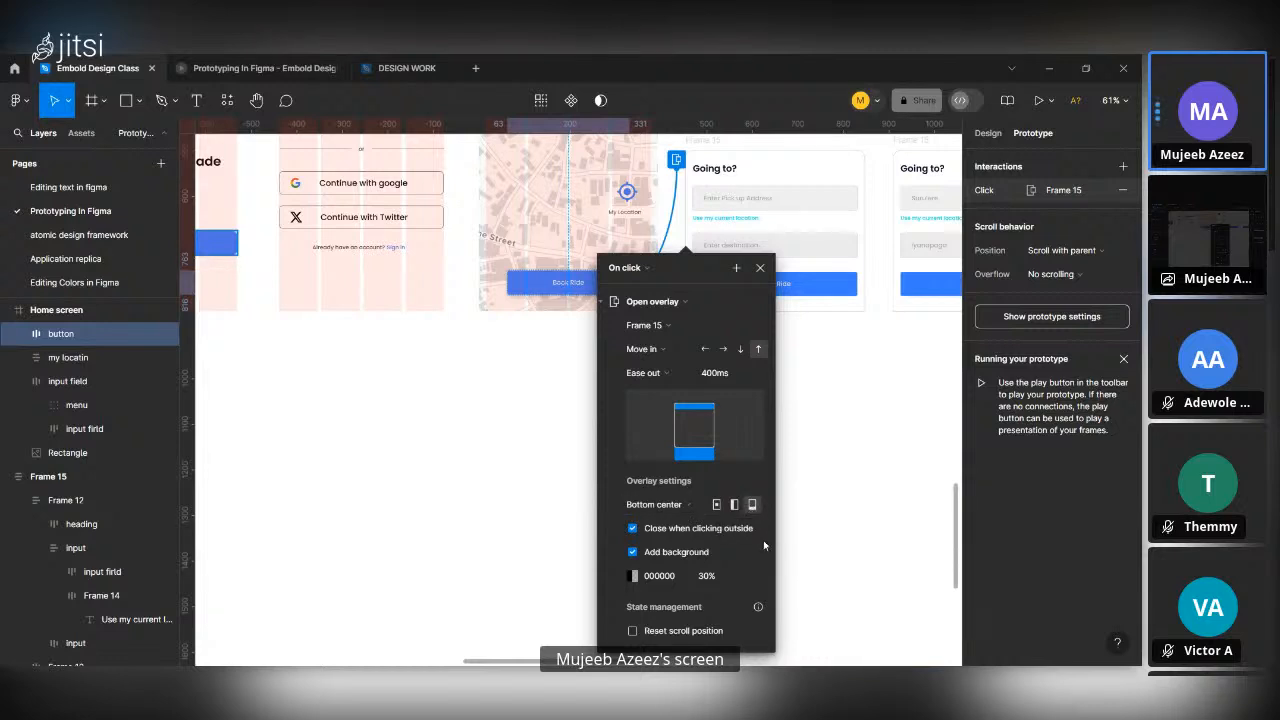
{"action": "scroll", "coordinate": [715, 417], "scroll_direction": "up", "scroll_amount": 2}
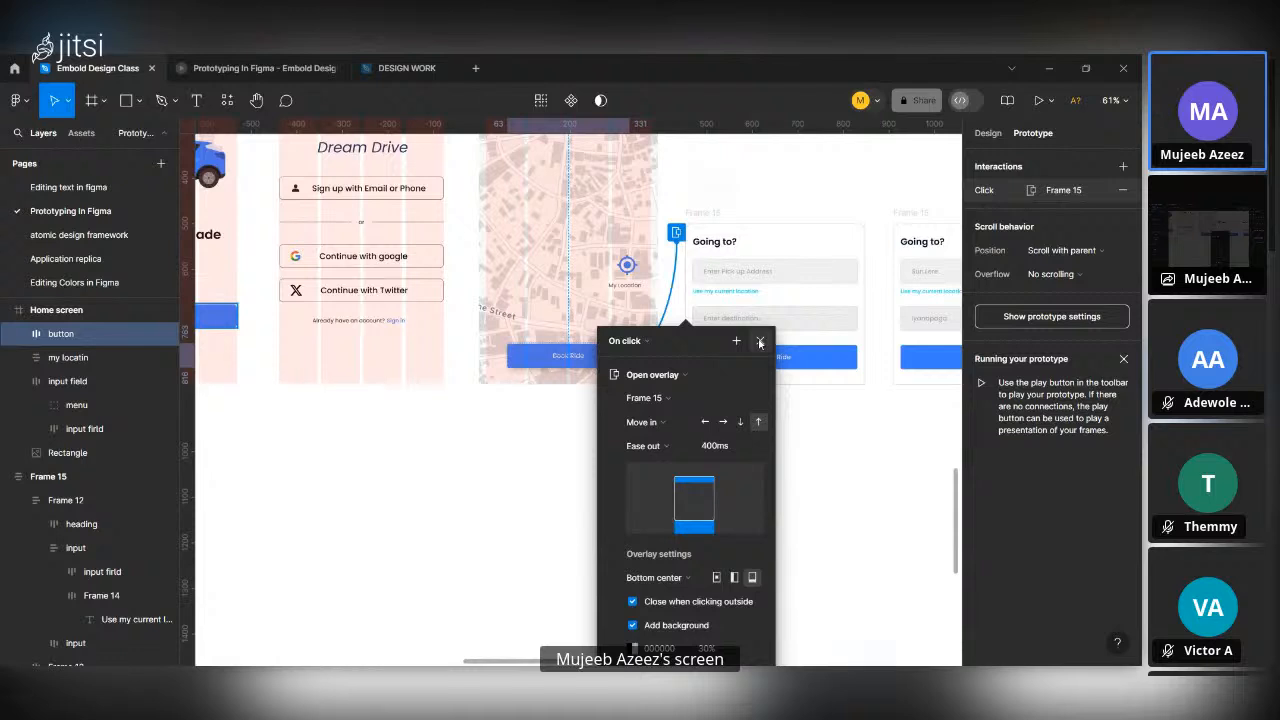
{"action": "left_click", "coordinate": [760, 342]}
Preview the prototype from the Home screen, test the Book Ride button, and return to the design file.
{"action": "scroll", "coordinate": [698, 317], "scroll_direction": "up", "scroll_amount": 4}
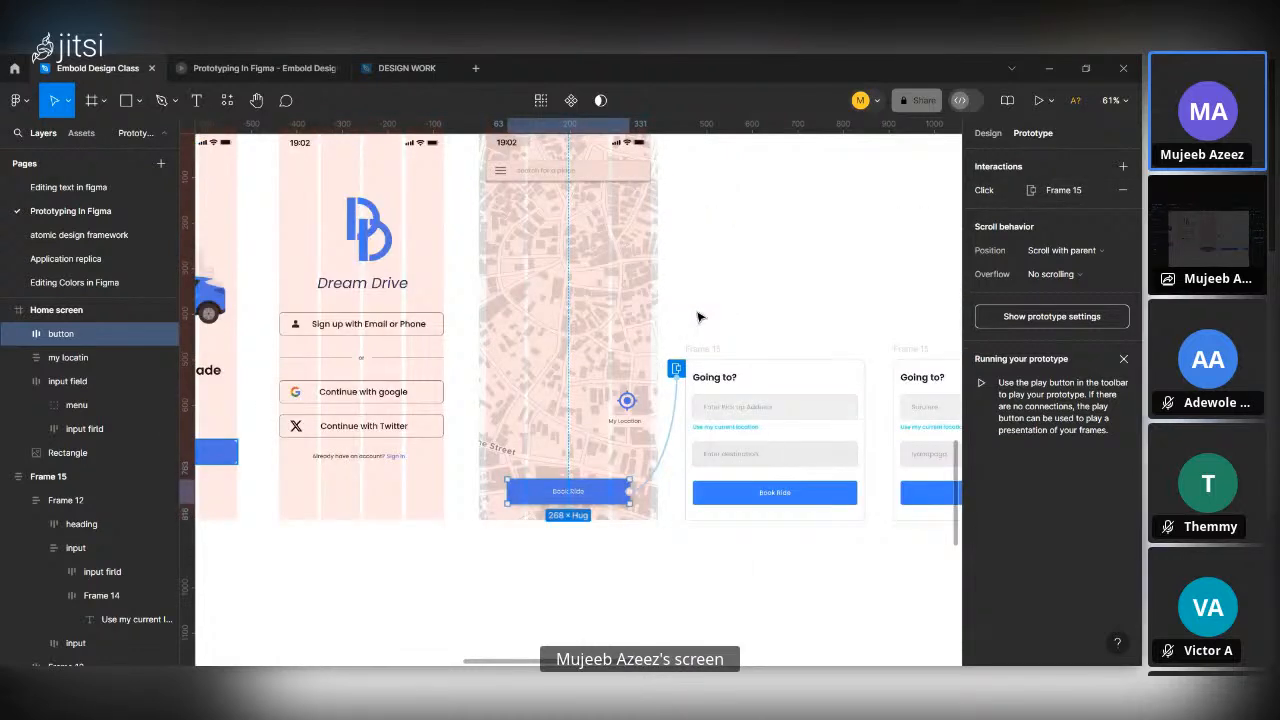
{"action": "scroll", "coordinate": [698, 317], "scroll_direction": "down", "scroll_amount": 3}
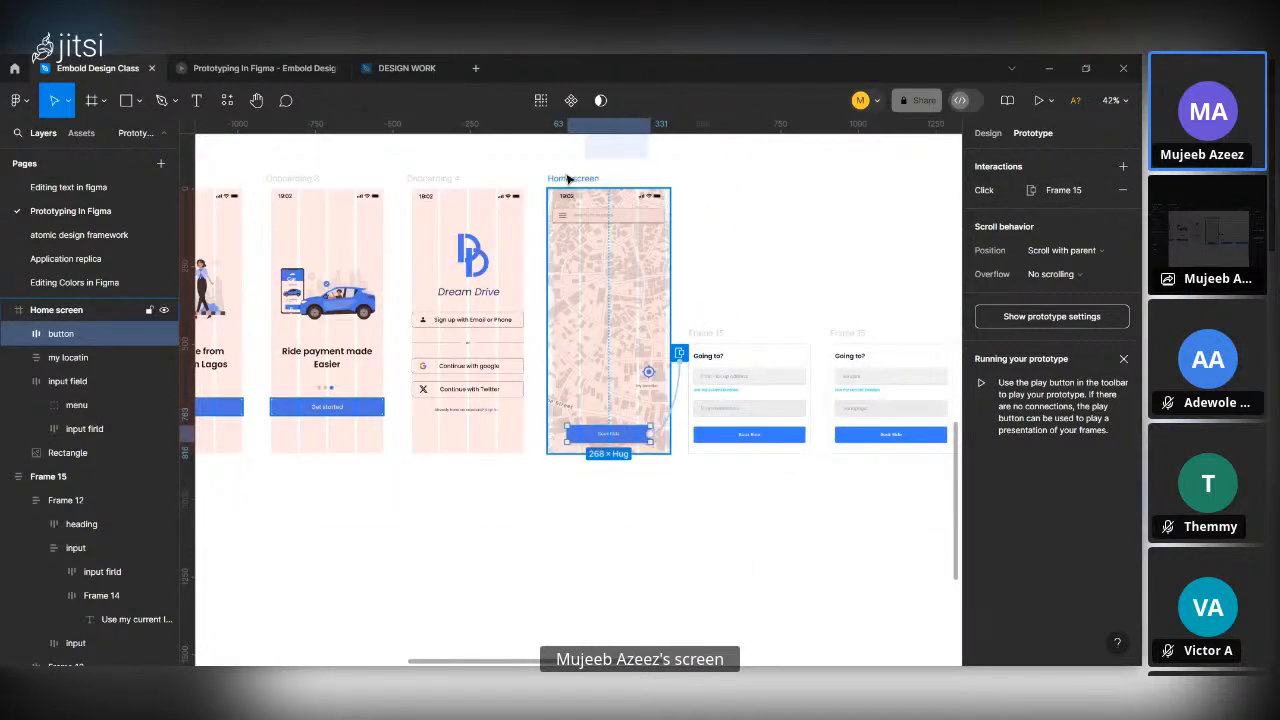
{"action": "left_click", "coordinate": [567, 178]}
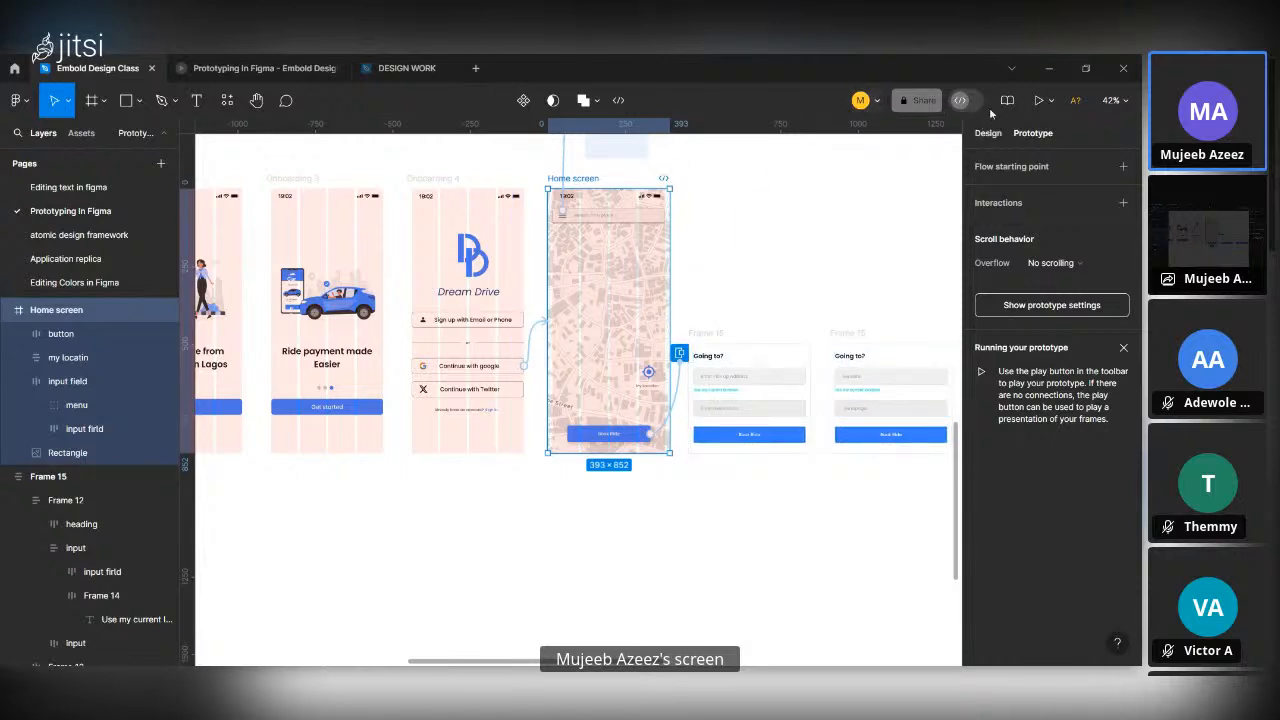
{"action": "left_click", "coordinate": [1038, 100]}
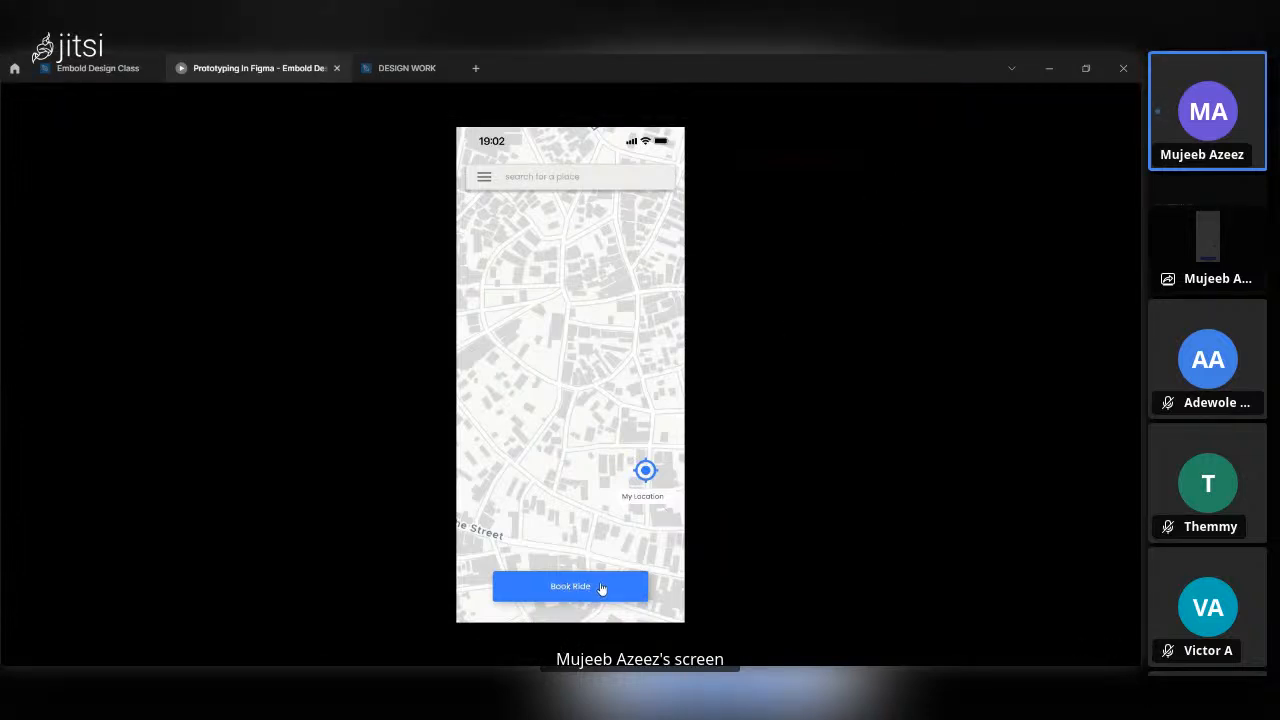
{"action": "left_click", "coordinate": [601, 588]}
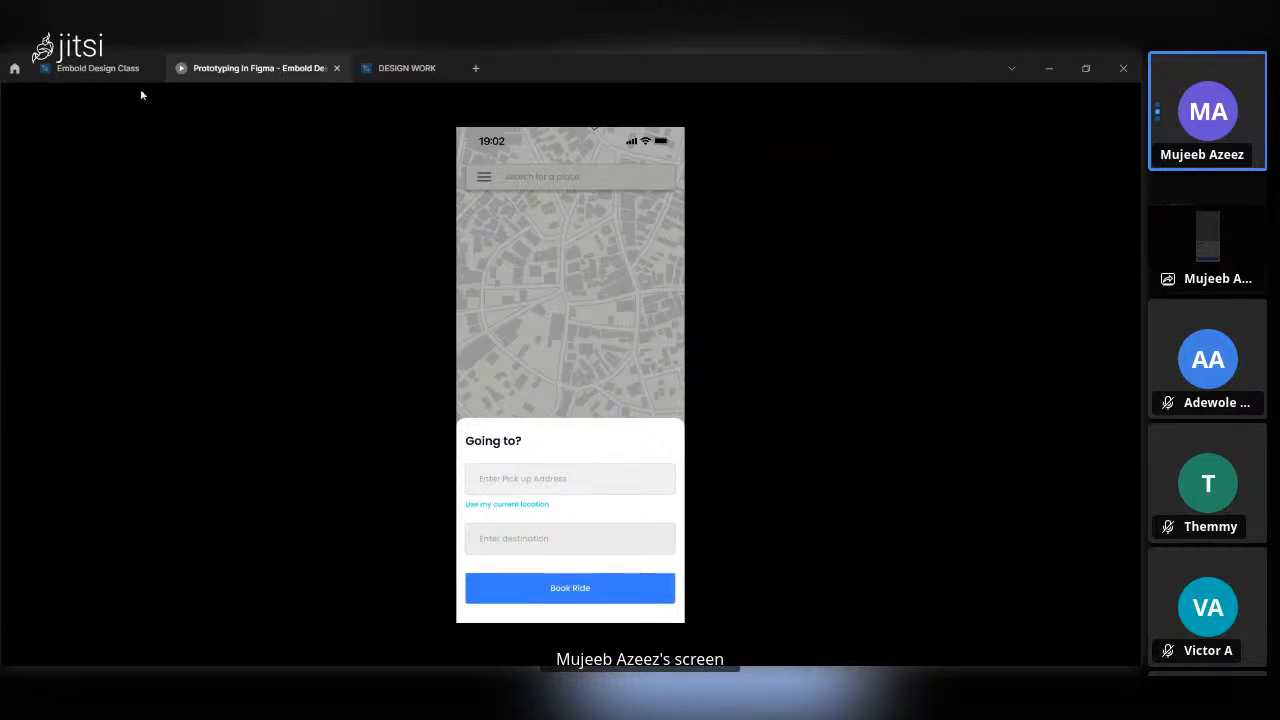
{"action": "left_click", "coordinate": [115, 67]}
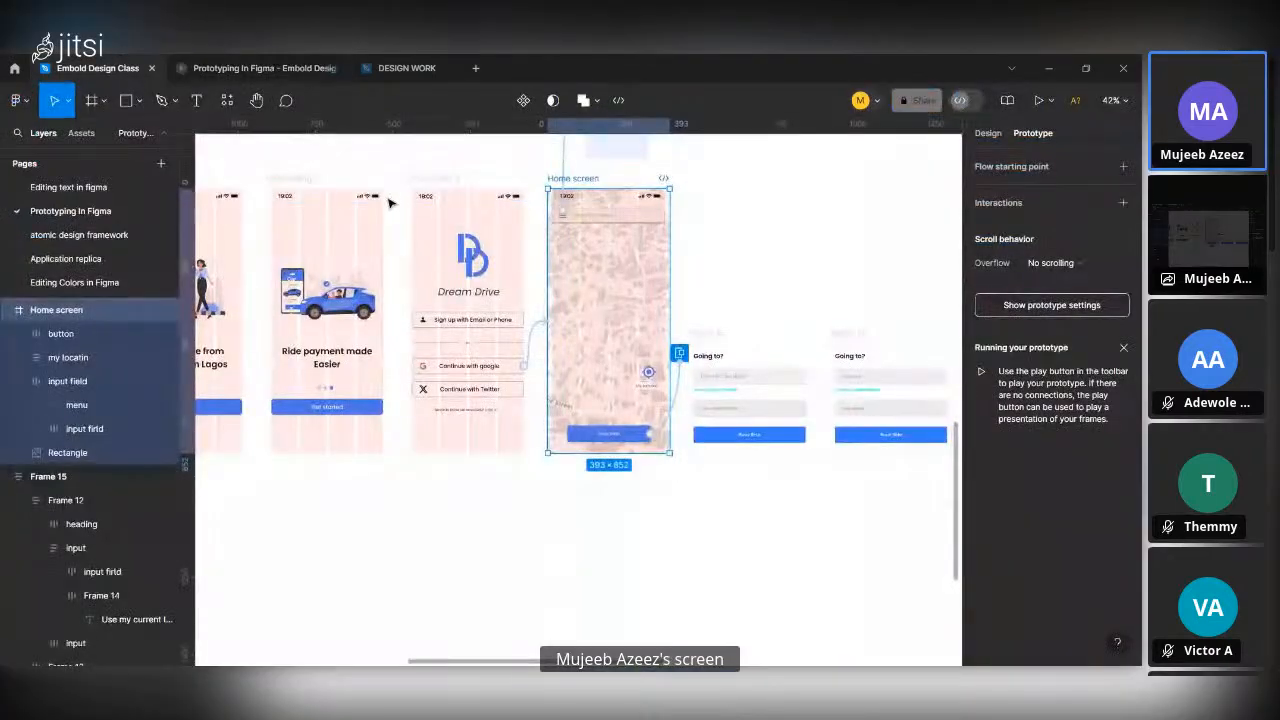
Reopen the prototype preview, test opening and dismissing the "Going to?" overlay twice, and return to the design file.
{"action": "left_click", "coordinate": [258, 67]}
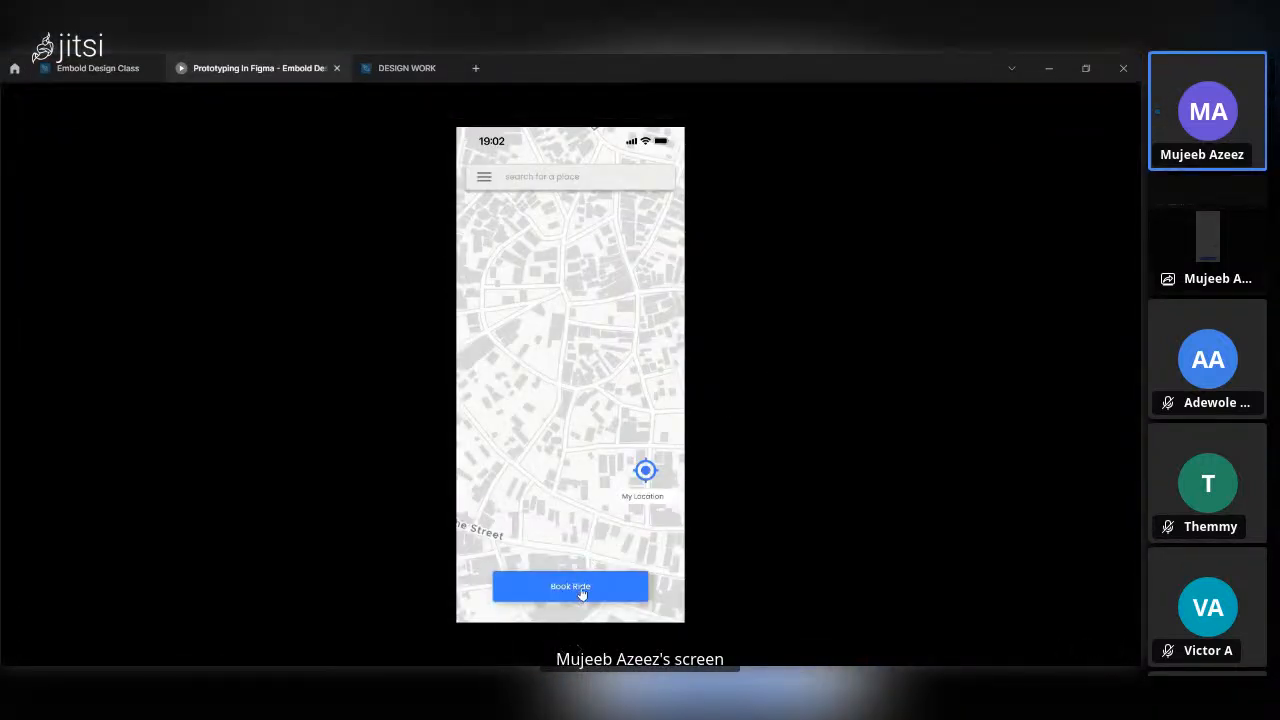
{"action": "left_click", "coordinate": [582, 591]}
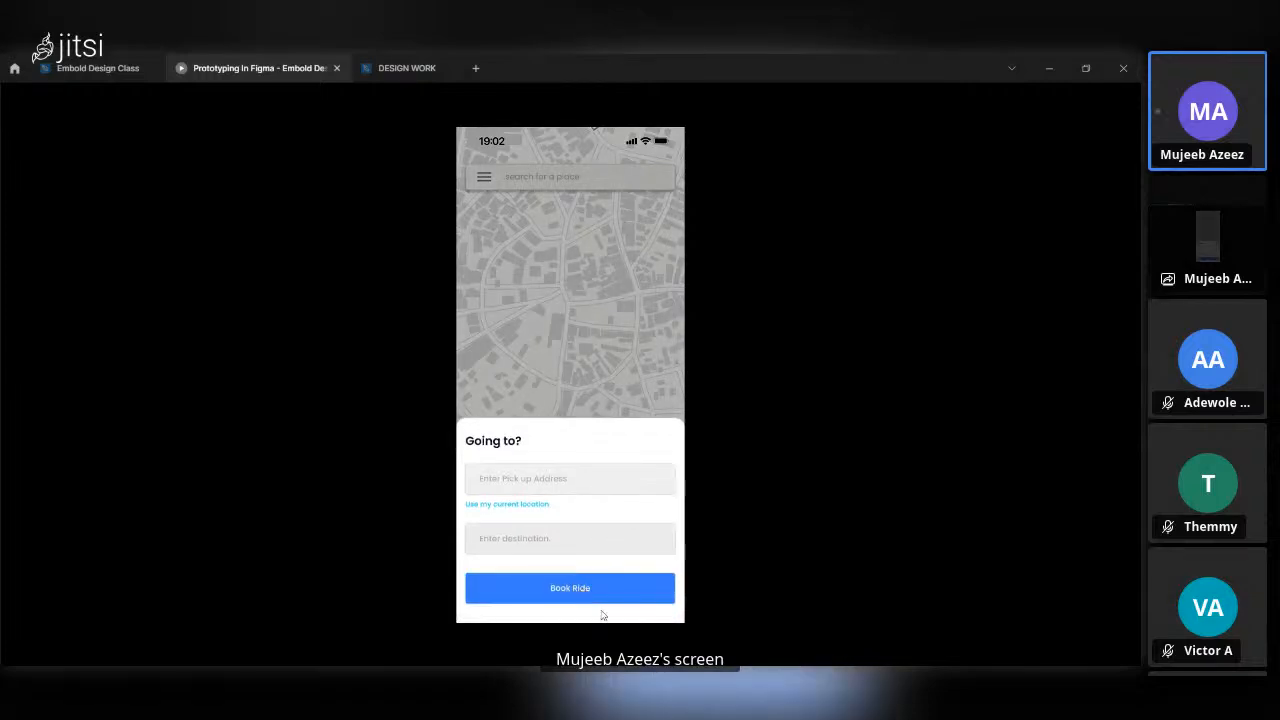
{"action": "left_click", "coordinate": [584, 376]}
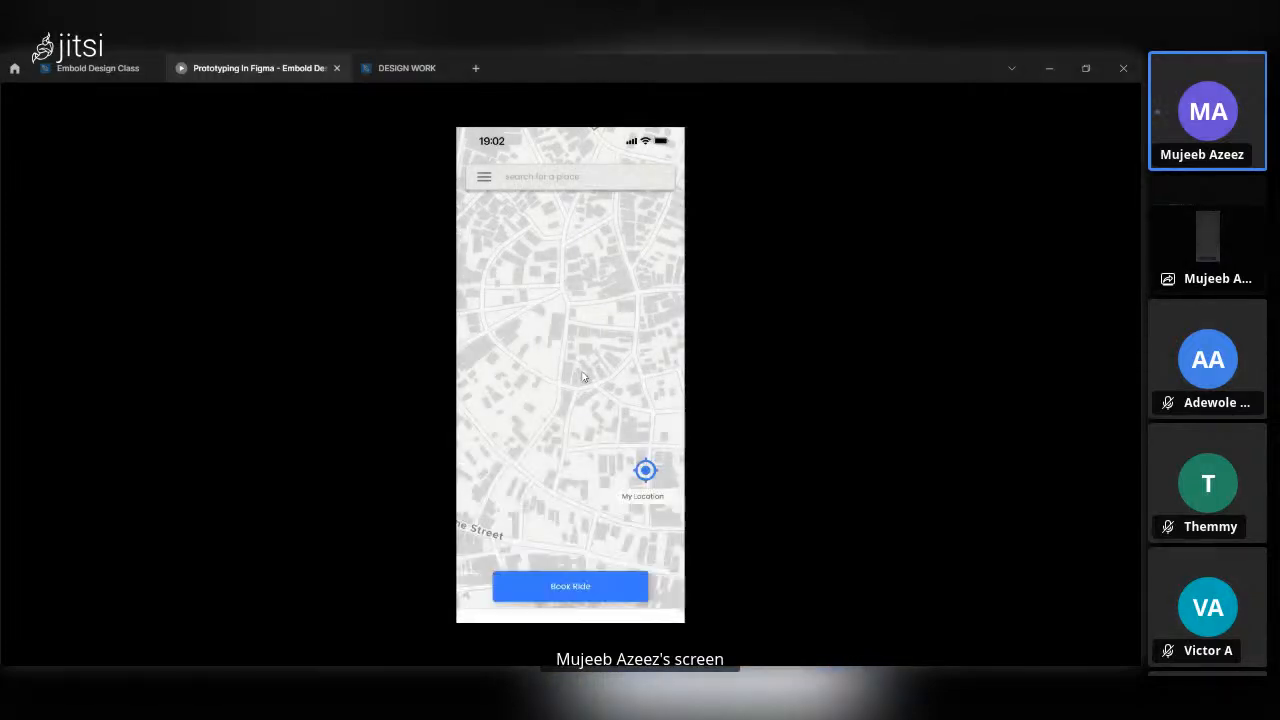
{"action": "left_click", "coordinate": [599, 591]}
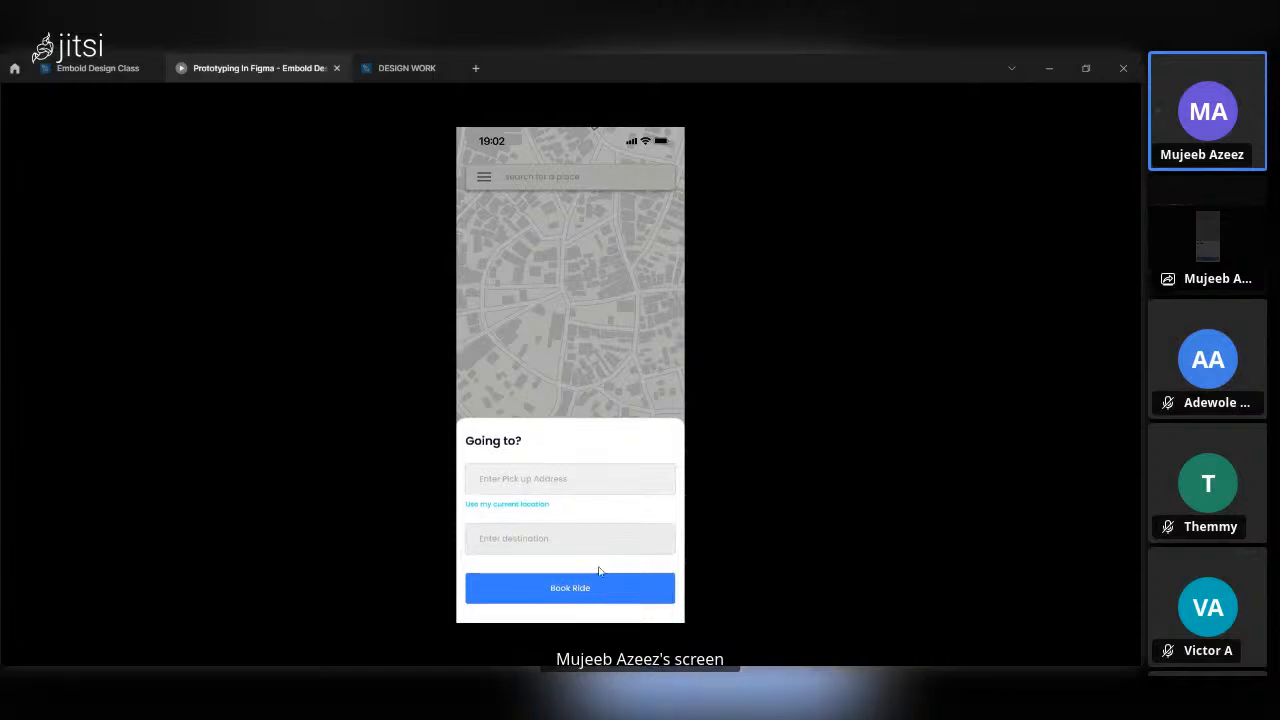
{"action": "left_click", "coordinate": [581, 341]}
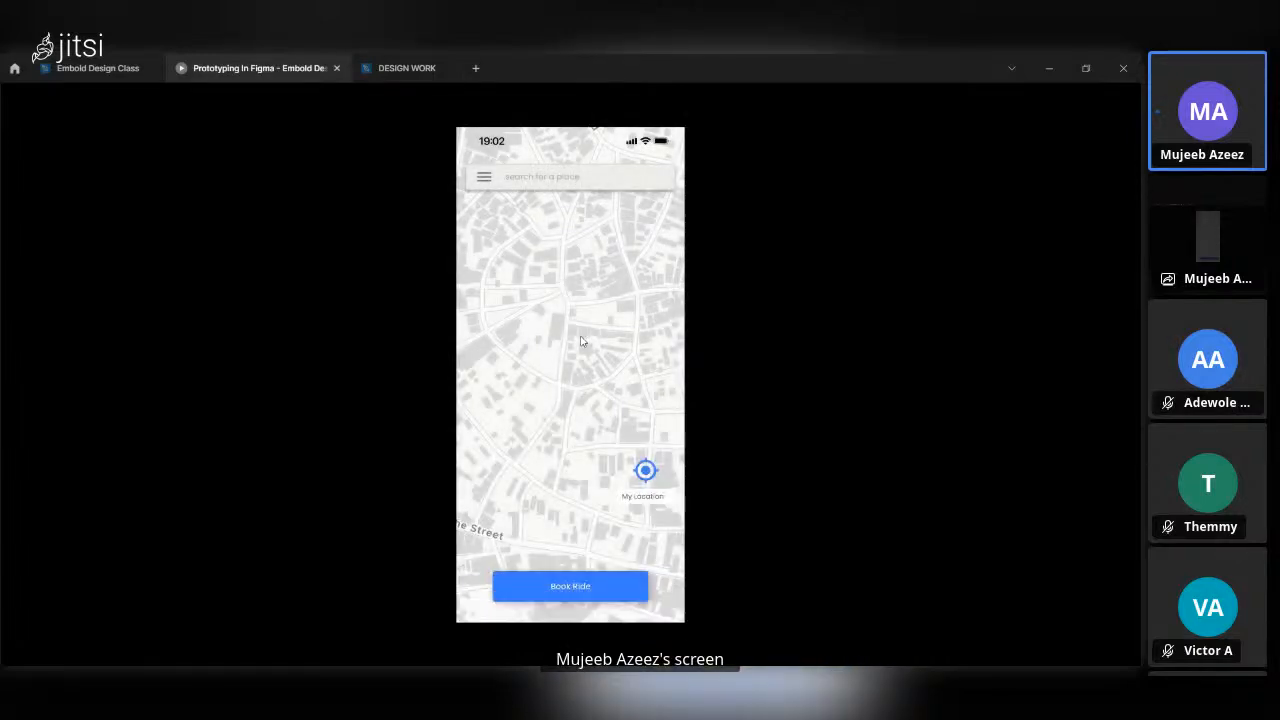
{"action": "left_click", "coordinate": [112, 66]}
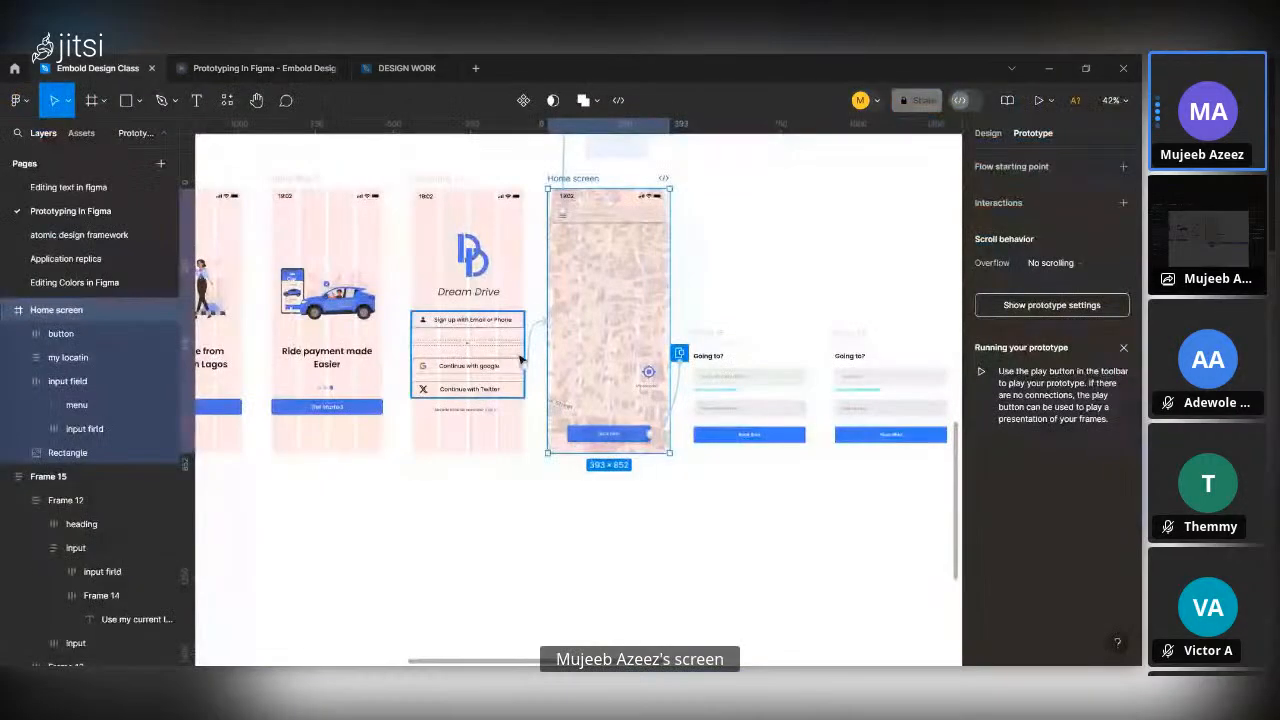
Add an On drag interaction with the Close overlay action to the first "Going to?" frame.
{"action": "left_click", "coordinate": [708, 373]}
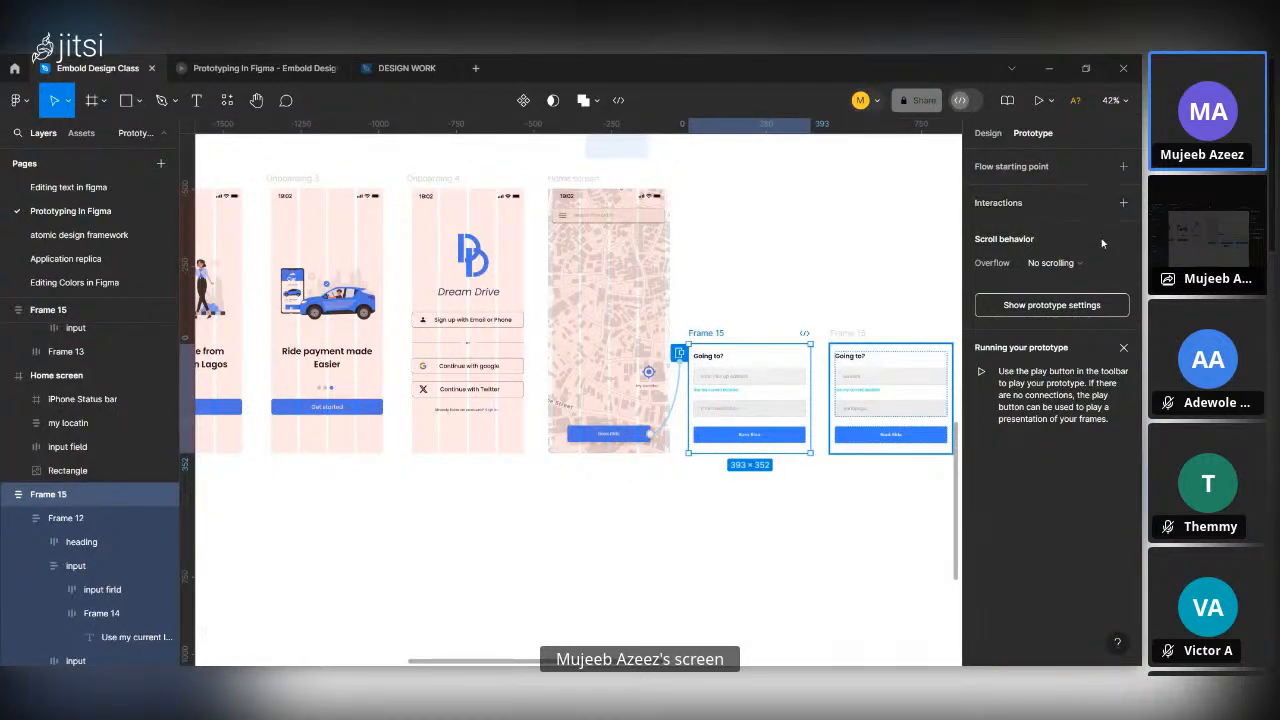
{"action": "left_click", "coordinate": [1123, 203]}
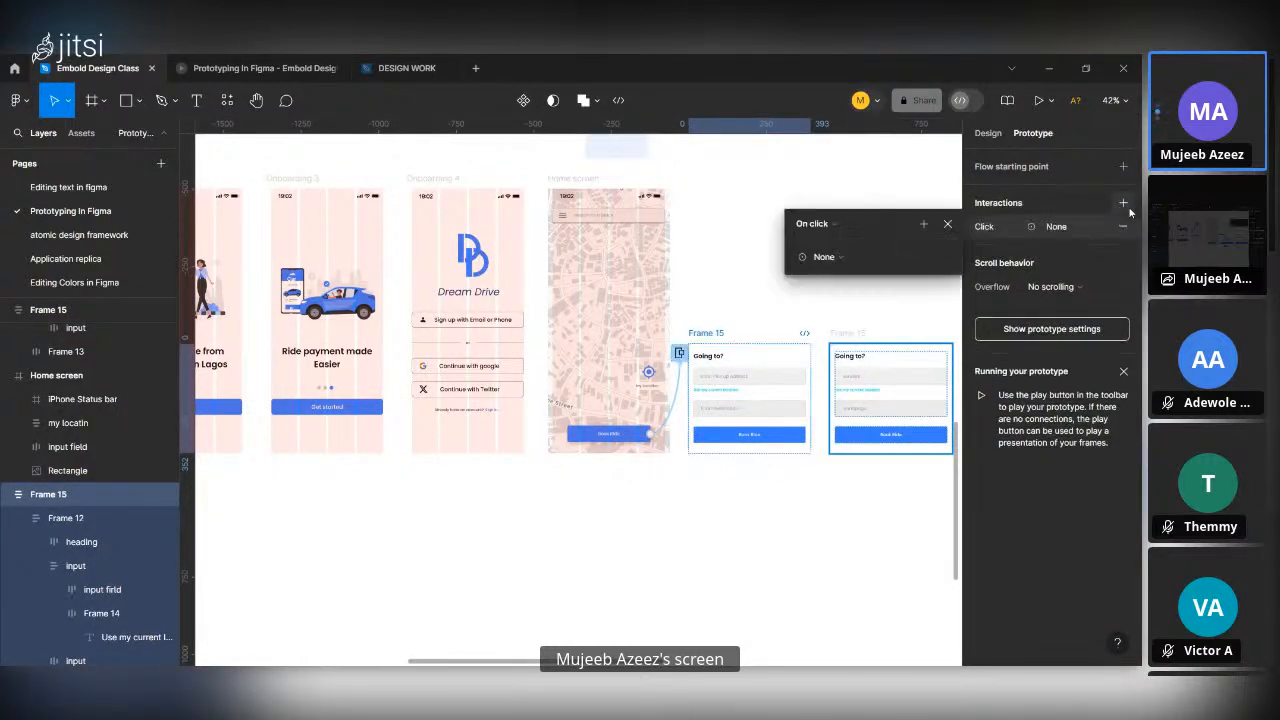
{"action": "left_click", "coordinate": [815, 224]}
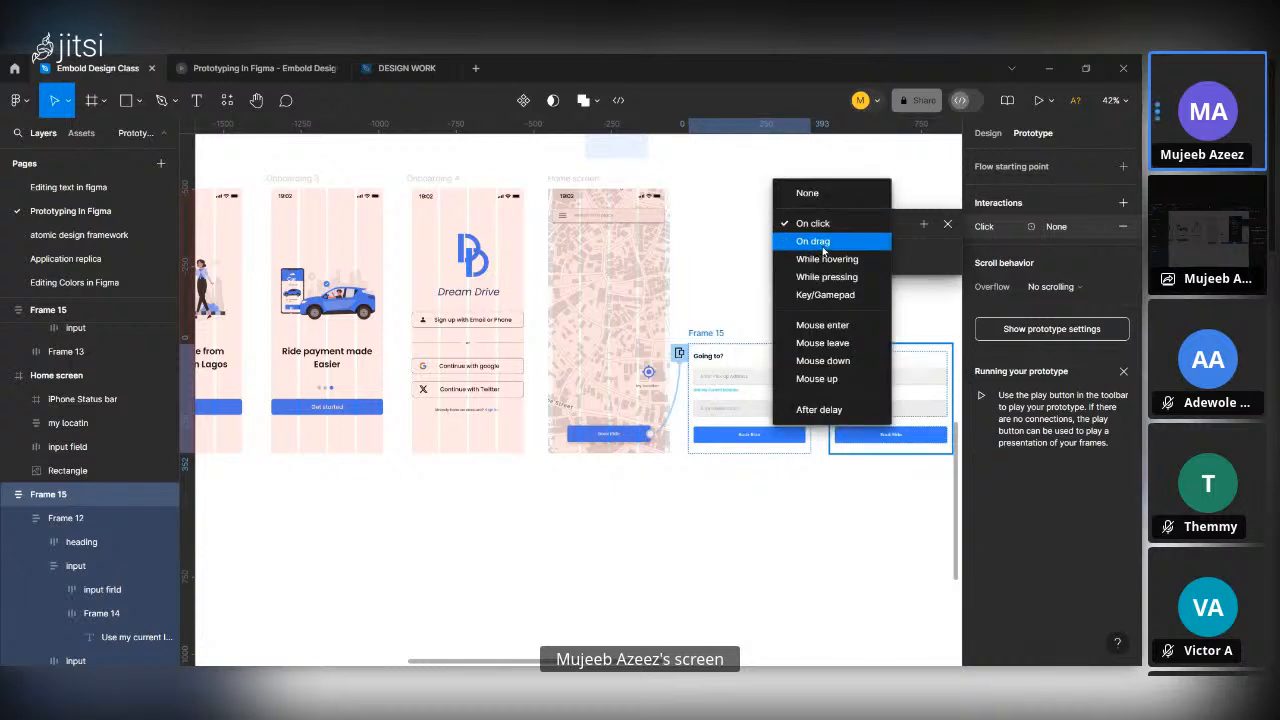
{"action": "left_click", "coordinate": [818, 242]}
{"action": "left_click", "coordinate": [845, 258]}
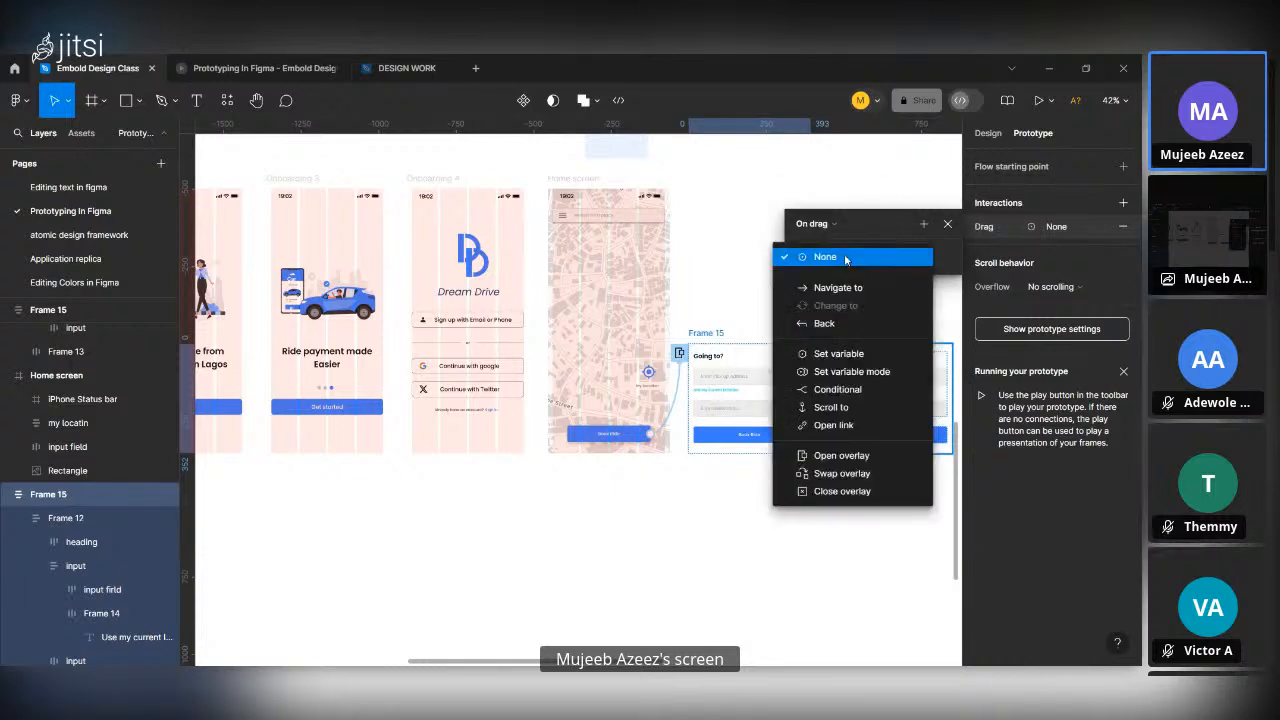
{"action": "left_click", "coordinate": [870, 491]}
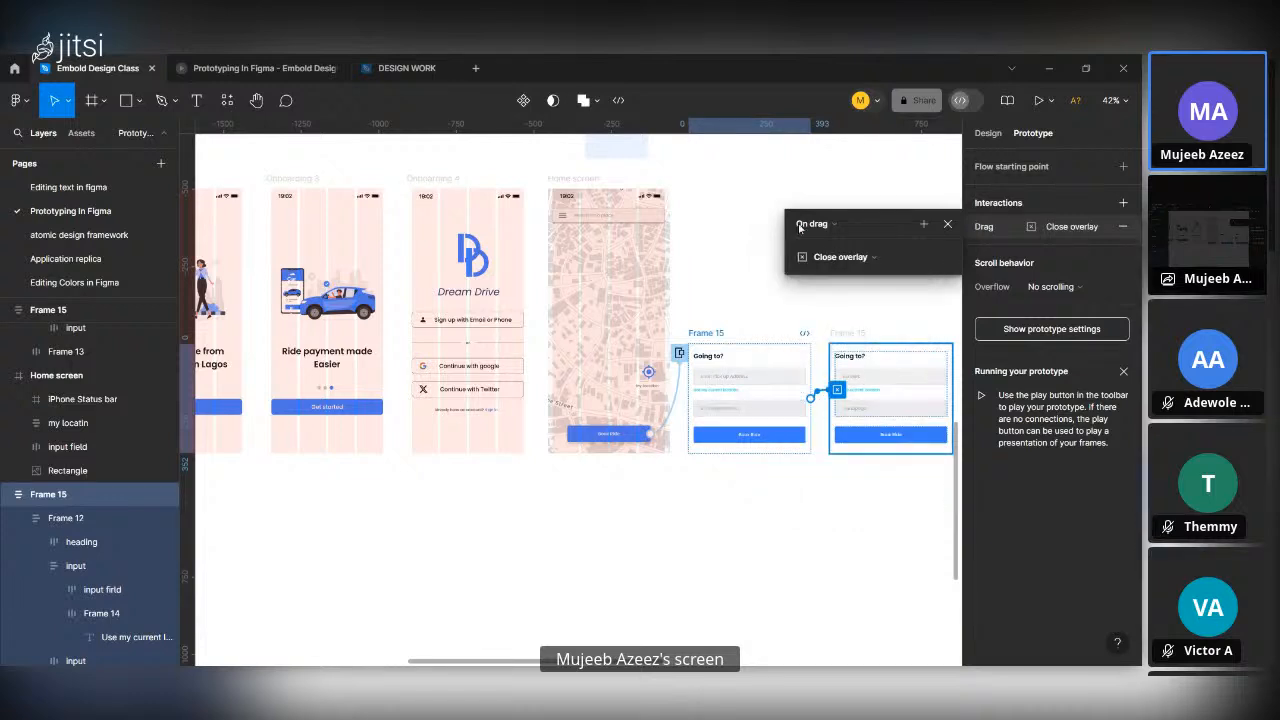
{"action": "left_click", "coordinate": [750, 200]}
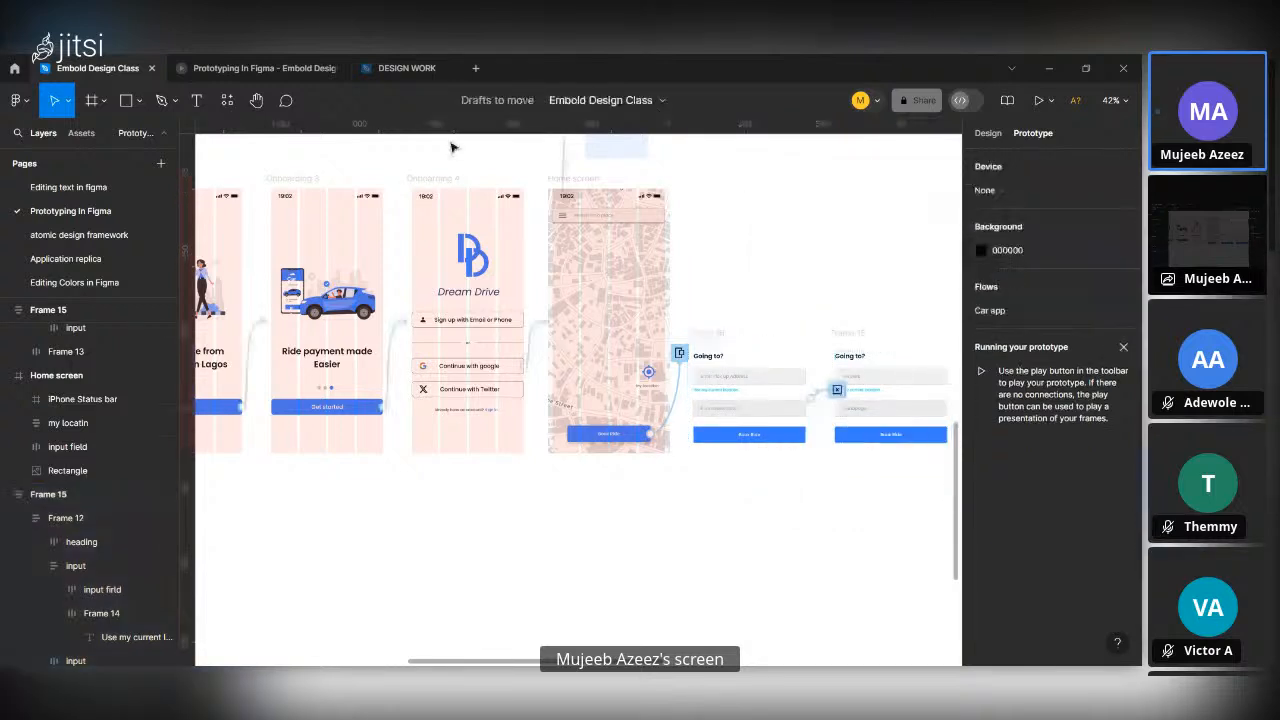
Preview the prototype, open the overlay with Book Ride, test dragging it down to dismiss it, and return to the design file.
{"action": "left_click", "coordinate": [236, 64]}
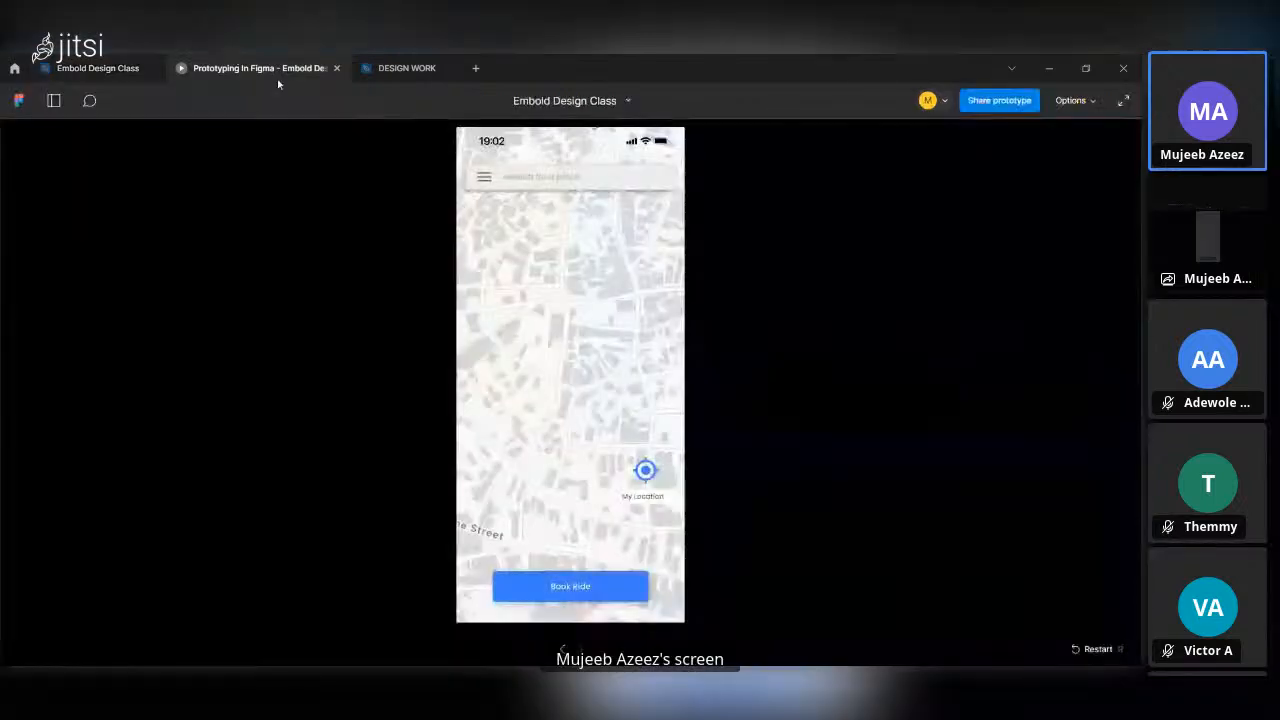
{"action": "left_click", "coordinate": [595, 586]}
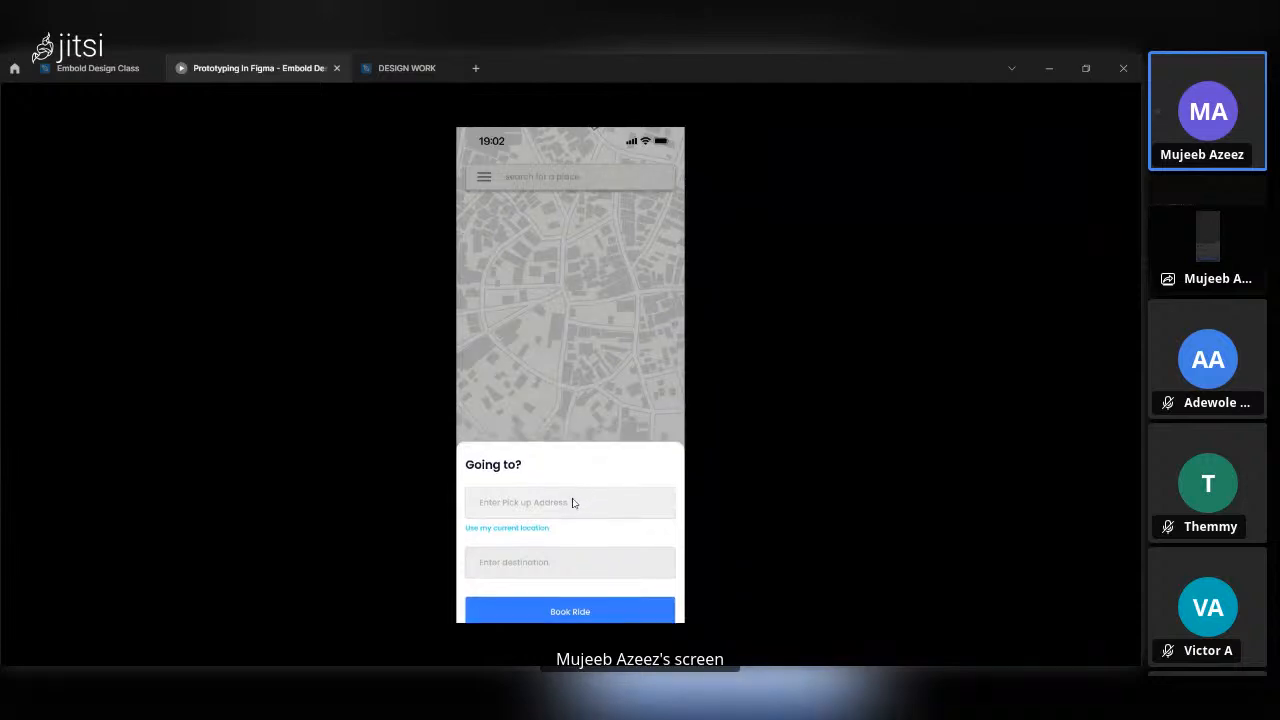
{"action": "mouse_move", "coordinate": [573, 501]}
{"action": "left_mouse_down"}
{"action": "mouse_move", "coordinate": [589, 562]}
{"action": "mouse_move", "coordinate": [577, 450]}
{"action": "mouse_move", "coordinate": [577, 491]}
{"action": "mouse_move", "coordinate": [625, 560]}
{"action": "mouse_move", "coordinate": [620, 517]}
{"action": "mouse_move", "coordinate": [583, 463]}
{"action": "mouse_move", "coordinate": [631, 551]}
{"action": "mouse_move", "coordinate": [618, 519]}
{"action": "mouse_move", "coordinate": [617, 560]}
{"action": "mouse_move", "coordinate": [605, 491]}
{"action": "mouse_move", "coordinate": [634, 566]}
{"action": "mouse_move", "coordinate": [611, 477]}
{"action": "mouse_move", "coordinate": [597, 489]}
{"action": "mouse_move", "coordinate": [615, 590]}
{"action": "left_mouse_up"}
{"action": "left_click", "coordinate": [604, 591]}
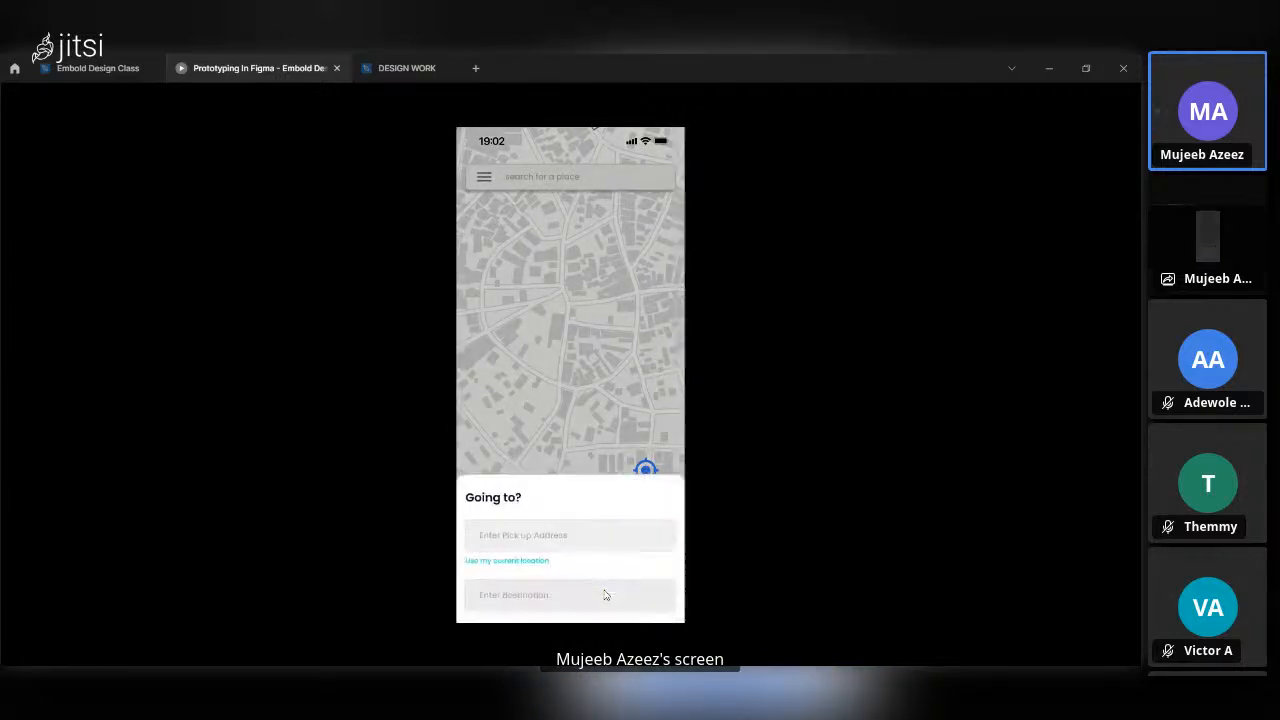
{"action": "left_click_drag", "start_coordinate": [608, 464], "coordinate": [586, 590]}
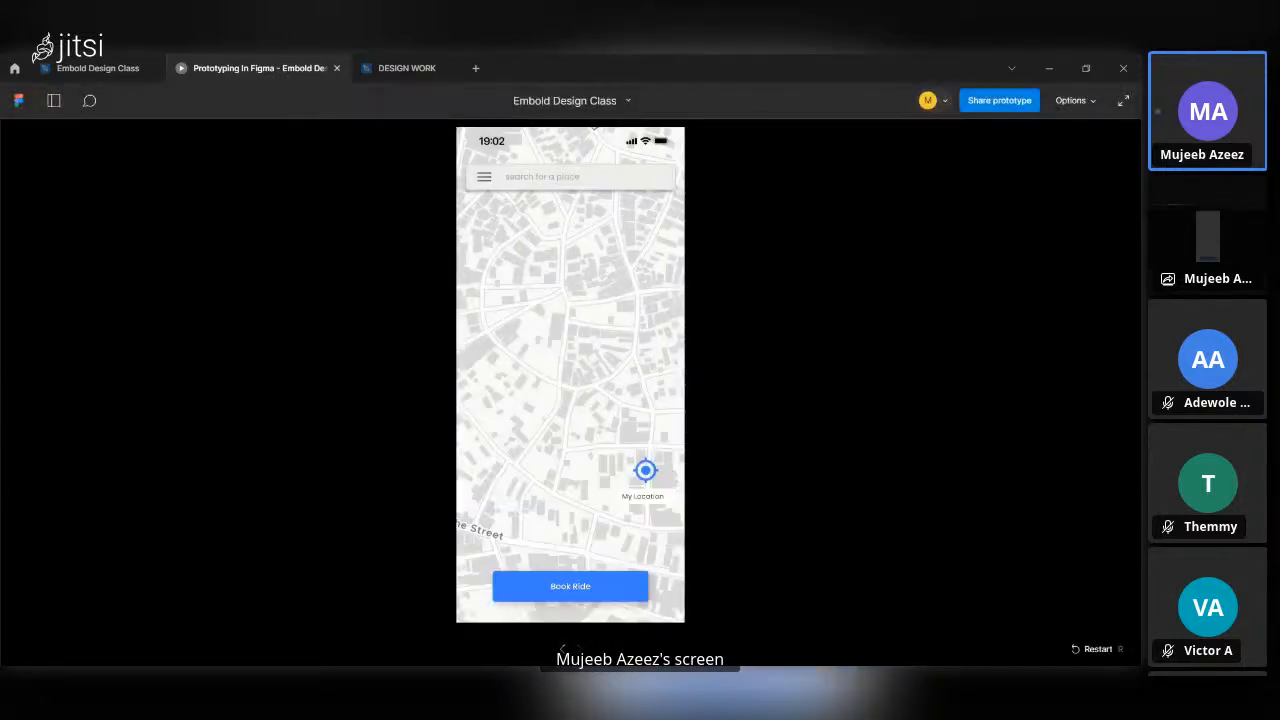
{"action": "left_click", "coordinate": [98, 68]}
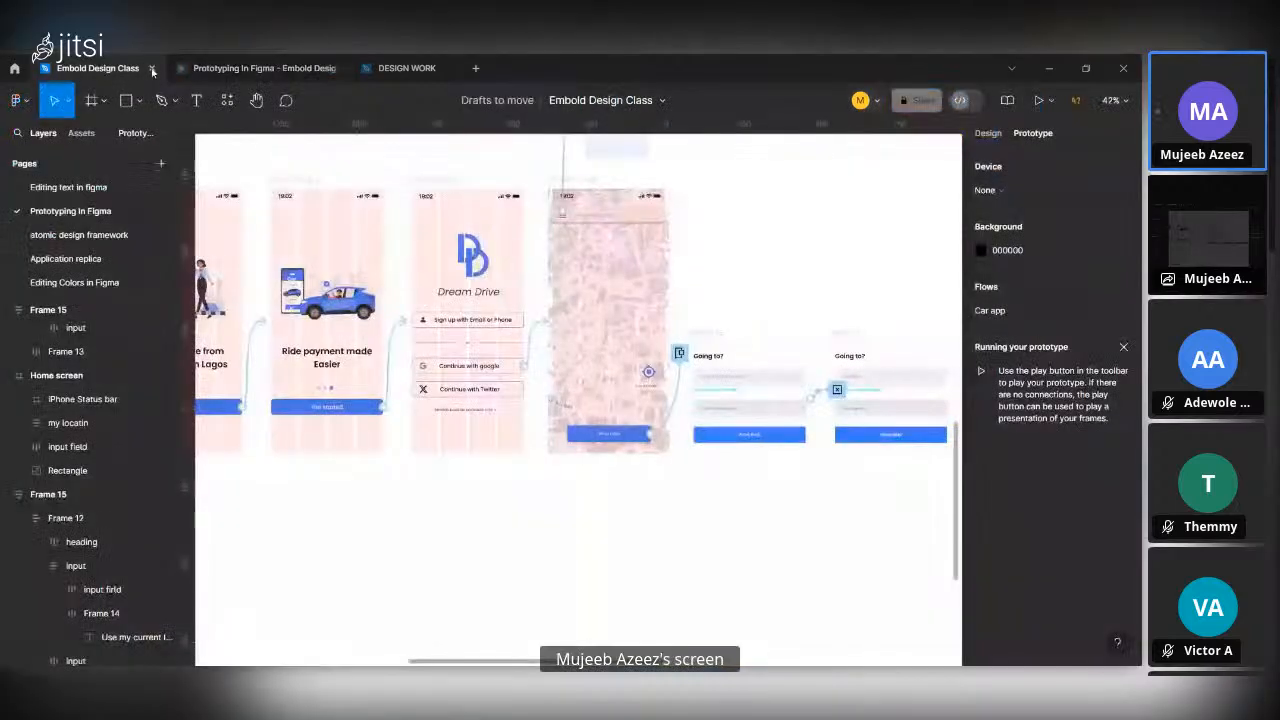
Change the fill colour of the Surulere and Iyanapaga texts in the second "Going to?" frame to 222222.
{"action": "left_click", "coordinate": [733, 347]}
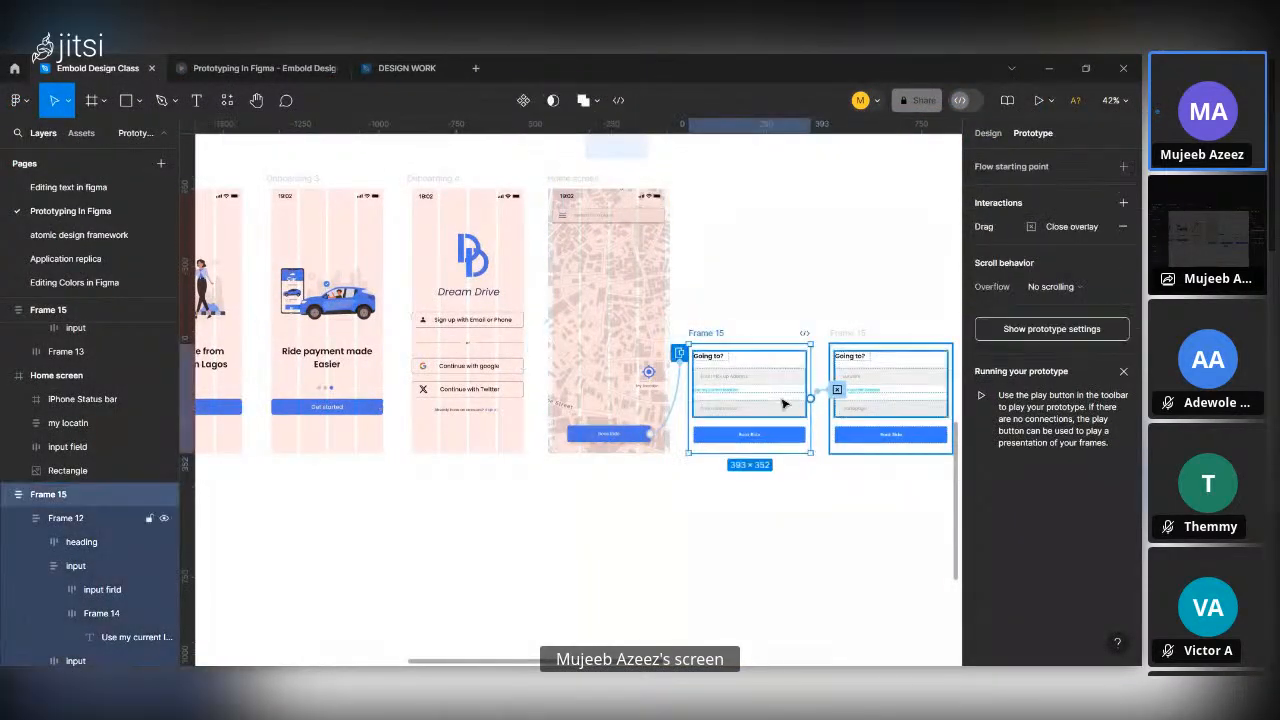
{"action": "scroll", "coordinate": [783, 404], "scroll_direction": "up", "scroll_amount": 5}
{"action": "scroll", "coordinate": [783, 404], "scroll_direction": "right", "scroll_amount": 4}
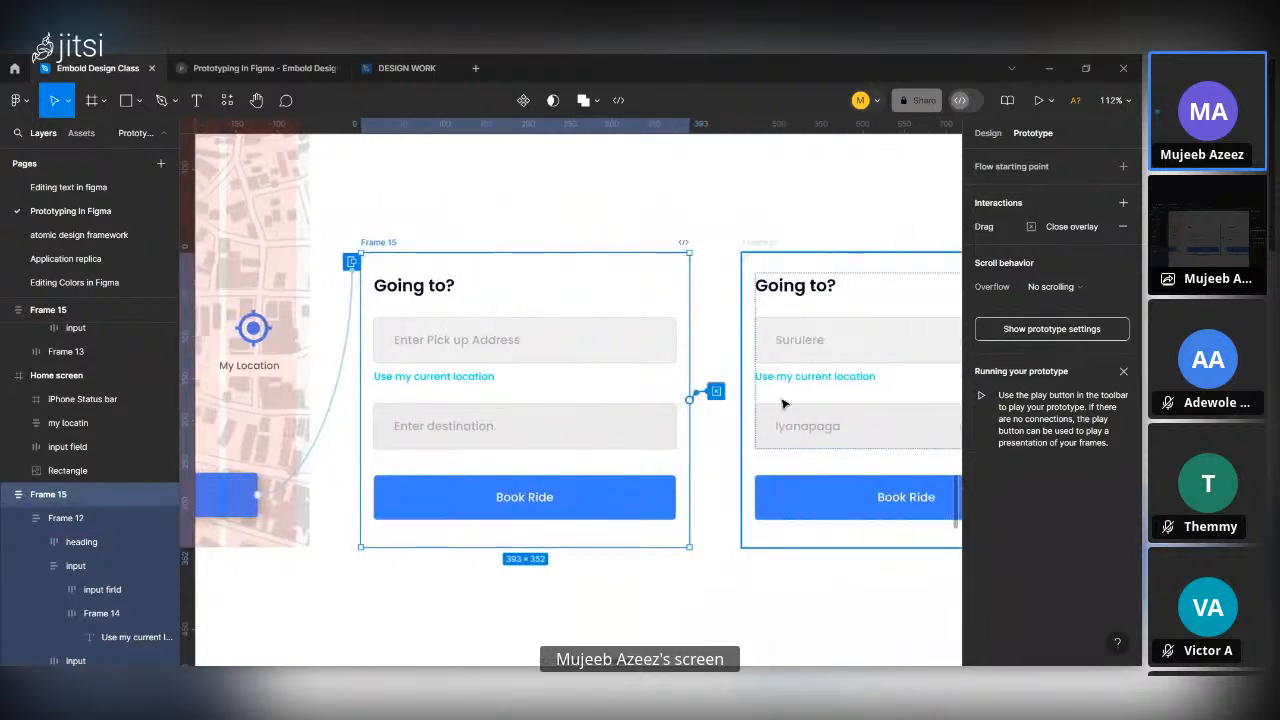
{"action": "scroll", "coordinate": [733, 414], "scroll_direction": "right", "scroll_amount": 5}
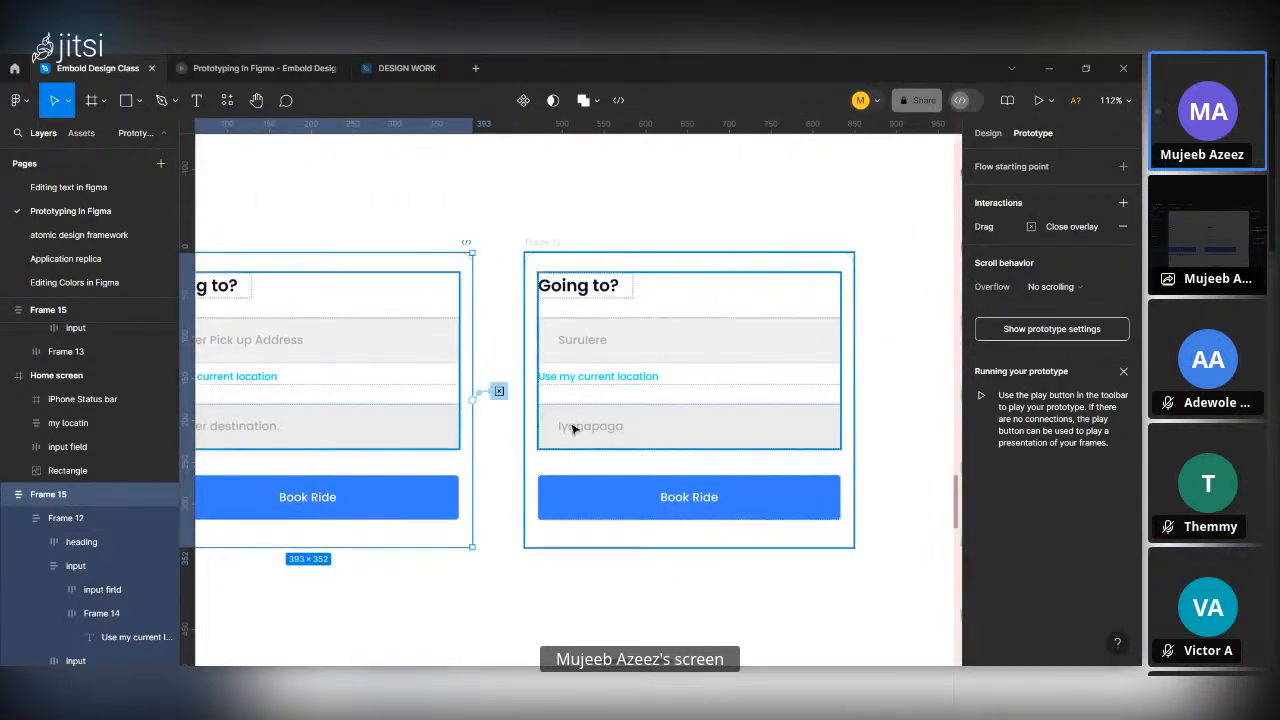
{"action": "scroll", "coordinate": [440, 490], "scroll_direction": "down", "scroll_amount": 3}
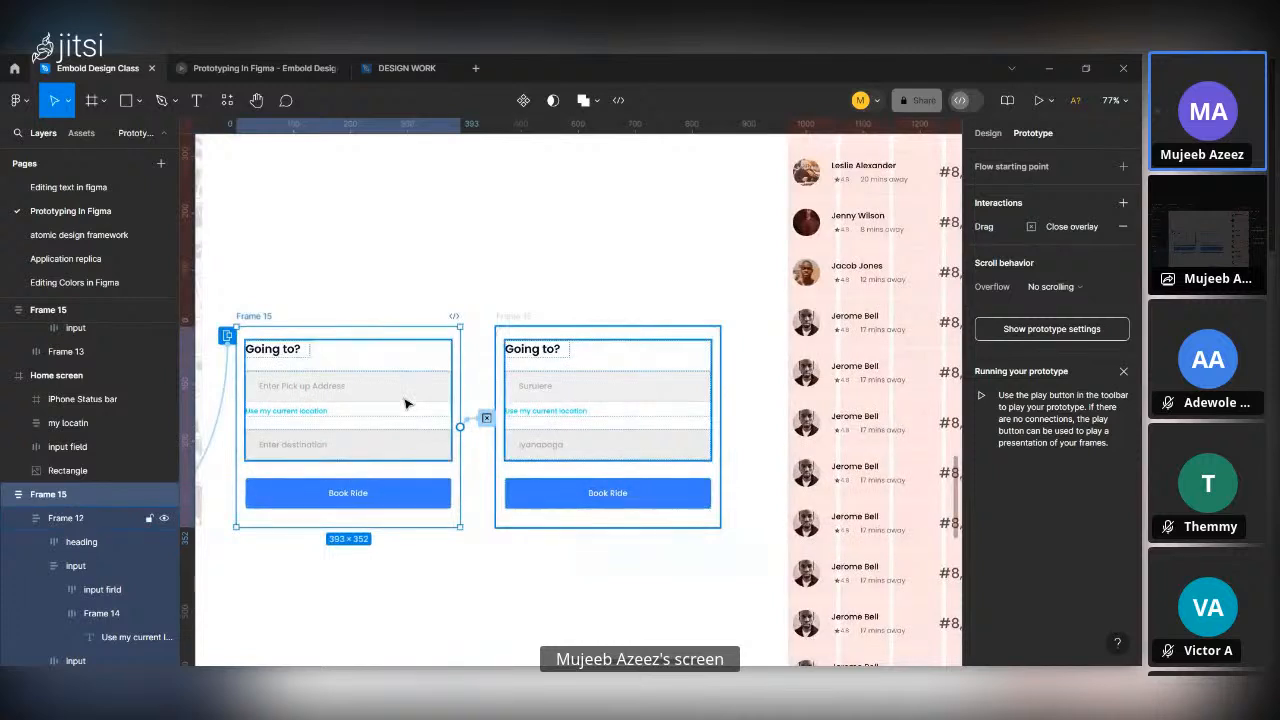
{"action": "left_click", "coordinate": [405, 403]}
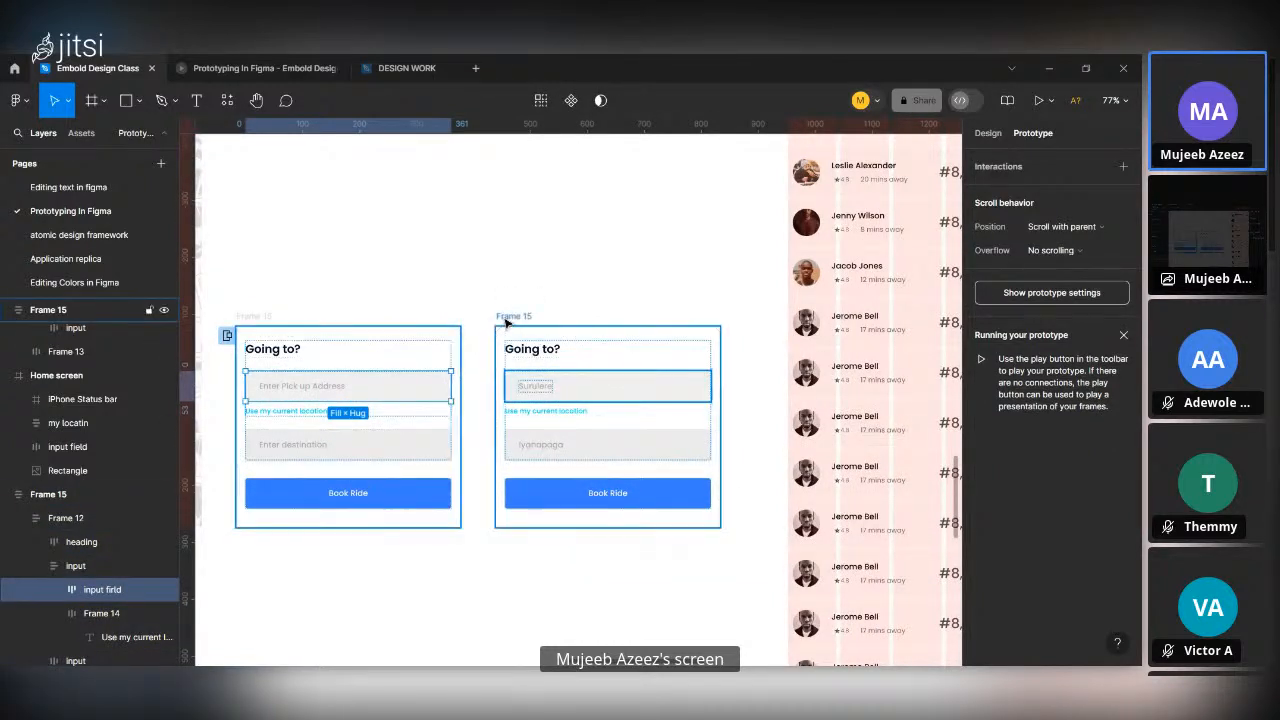
{"action": "left_click", "coordinate": [597, 403]}
{"action": "scroll", "coordinate": [597, 403], "scroll_direction": "up", "scroll_amount": 3}
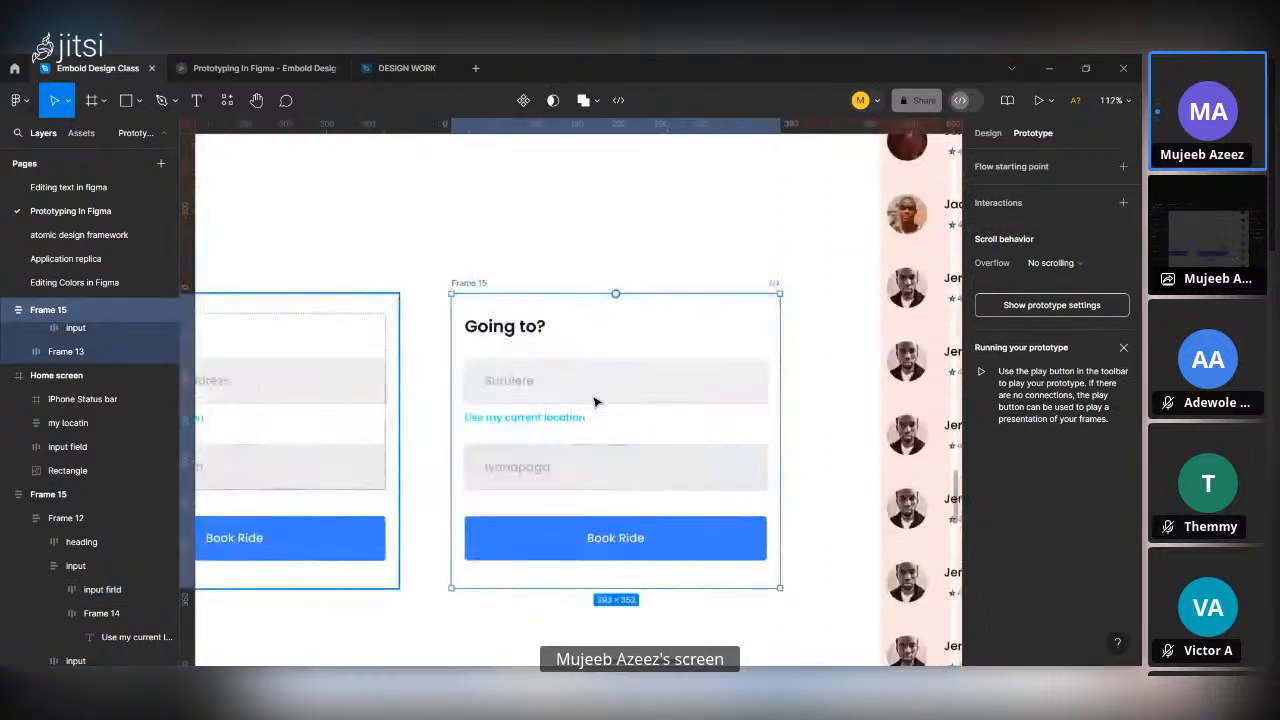
{"action": "double_click", "coordinate": [504, 388]}
{"action": "double_click", "coordinate": [504, 382]}
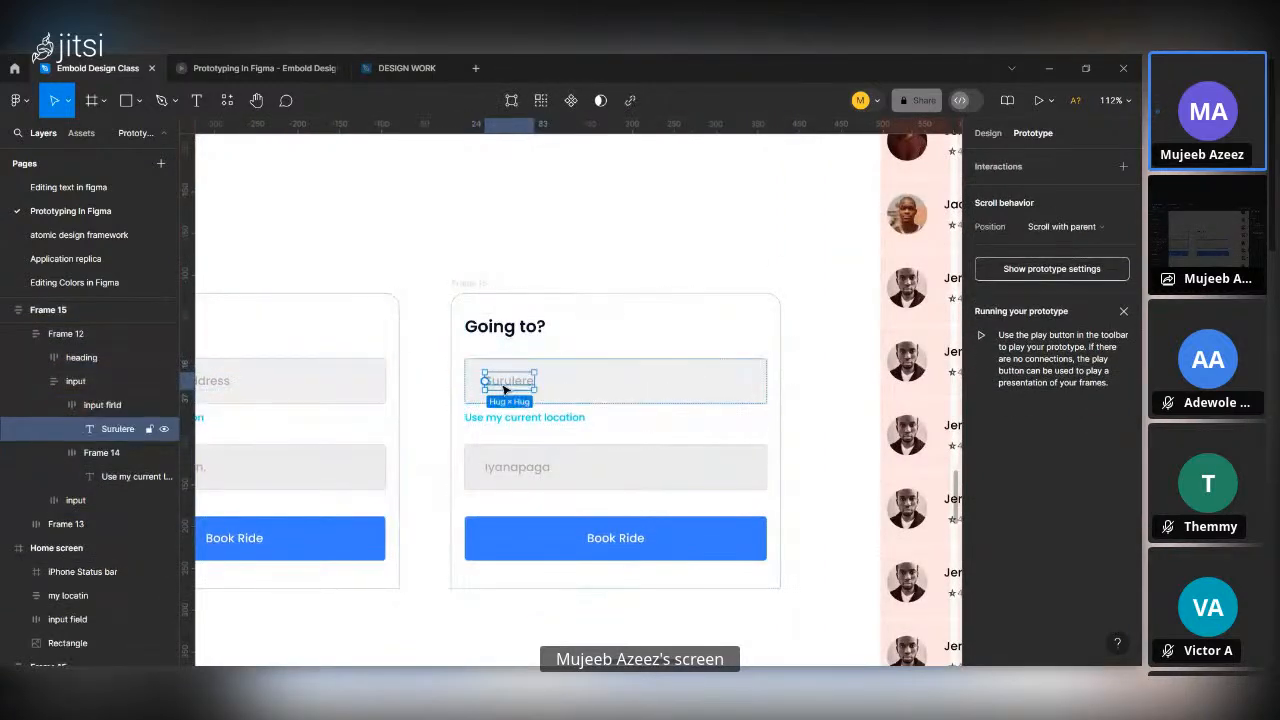
{"action": "left_click", "coordinate": [540, 474], "text": "shift"}
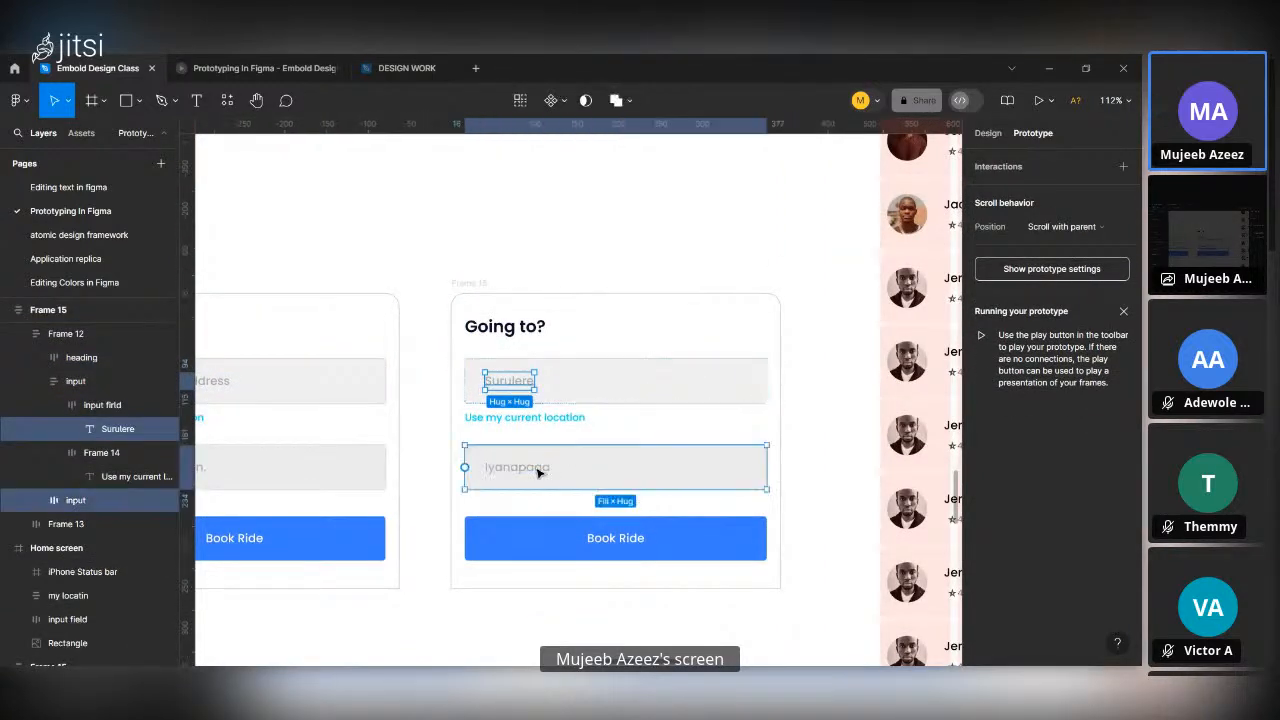
{"action": "double_click", "coordinate": [516, 472], "text": "shift"}
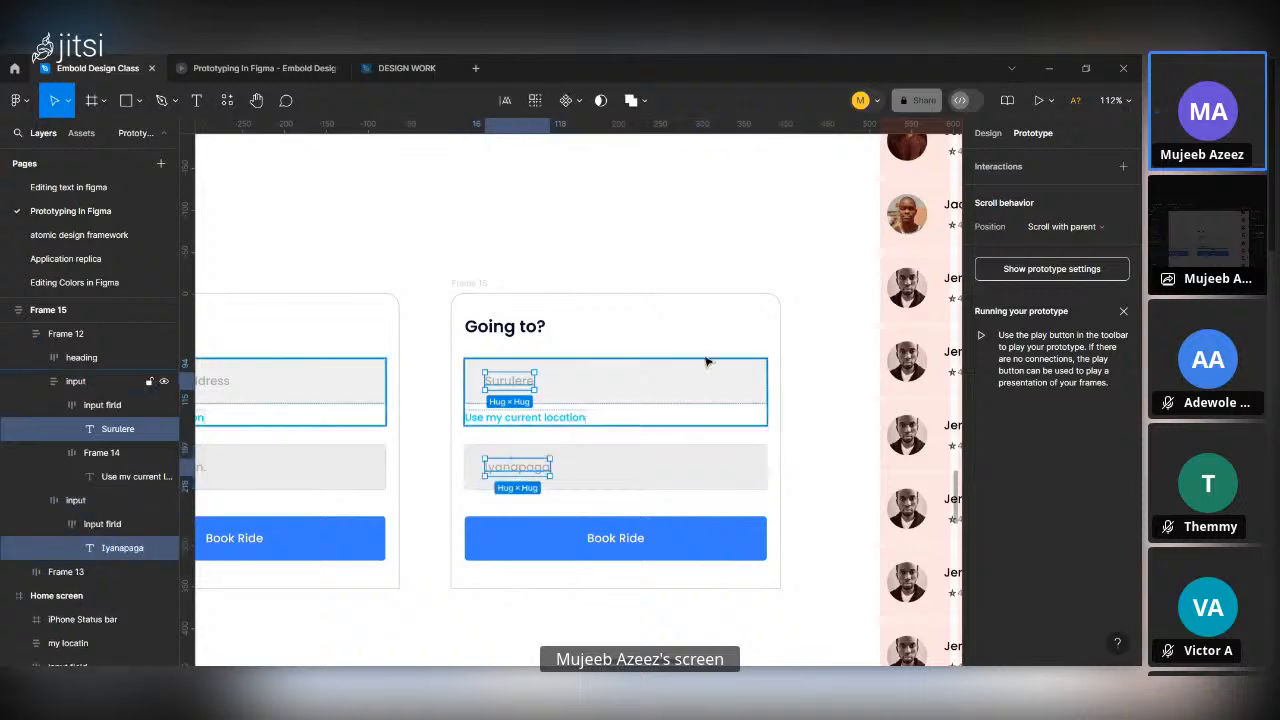
{"action": "left_click", "coordinate": [988, 133]}
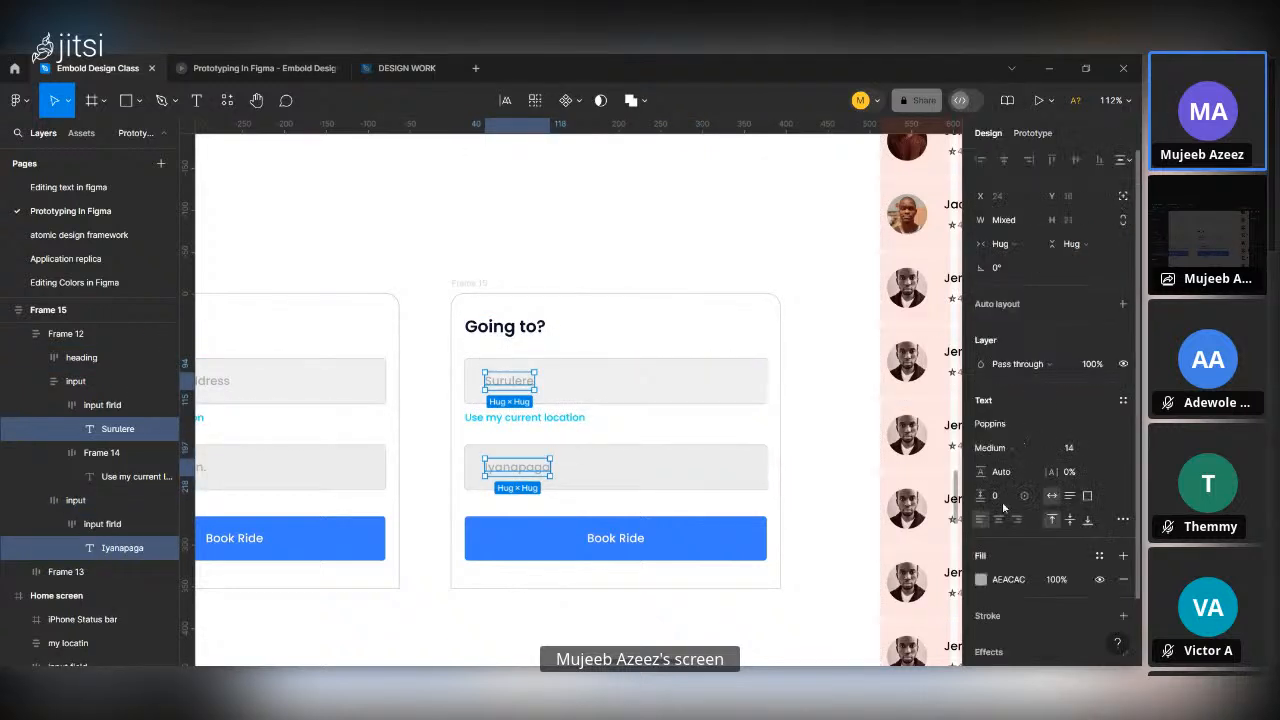
{"action": "left_click", "coordinate": [1009, 580]}
{"action": "type", "text": "222222"}
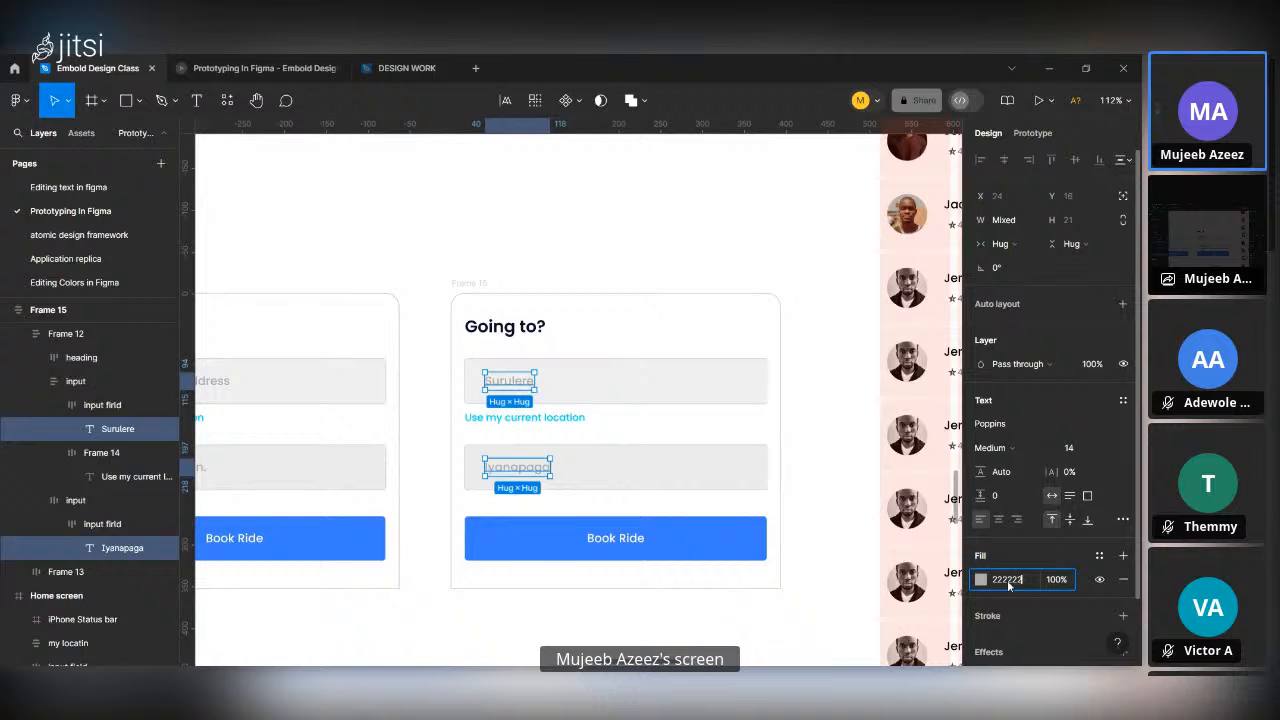
{"action": "key", "text": "Return"}
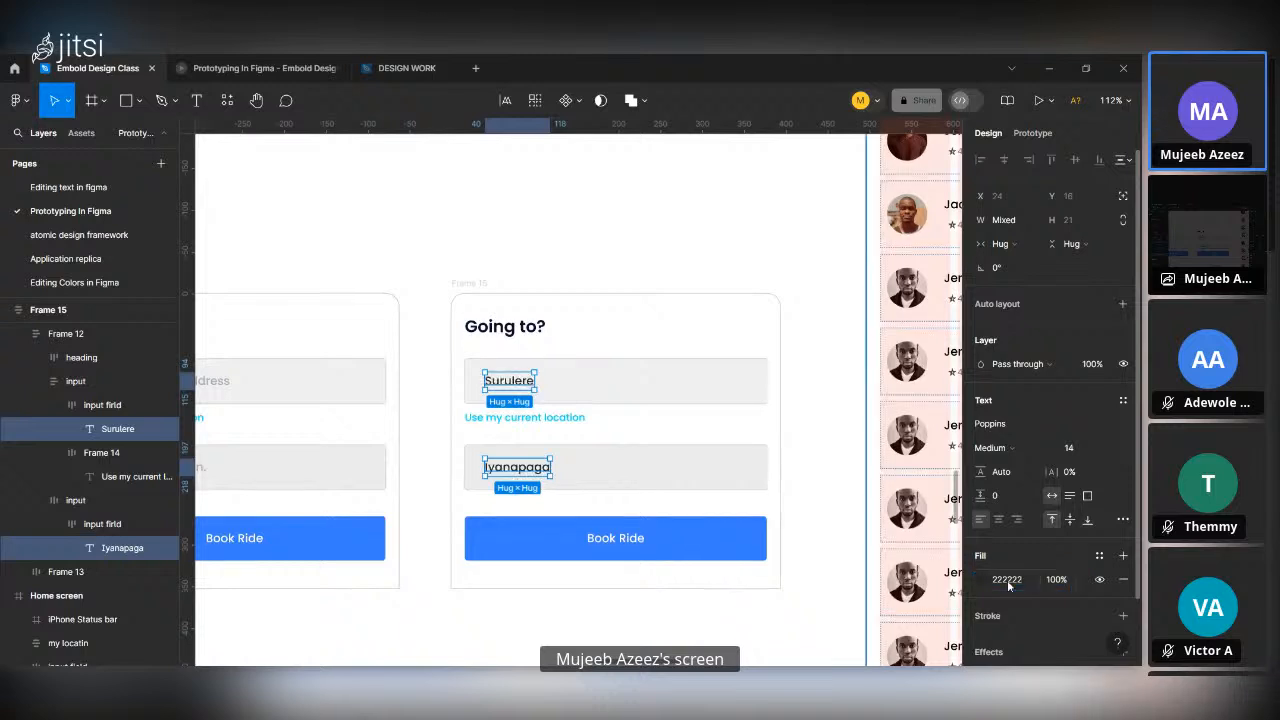
{"action": "left_click", "coordinate": [815, 560]}
Connect the Enter Pick up Address field of the first "Going to?" frame to the filled-in "Going to?" frame.
{"action": "scroll", "coordinate": [815, 560], "scroll_direction": "down", "scroll_amount": 4}
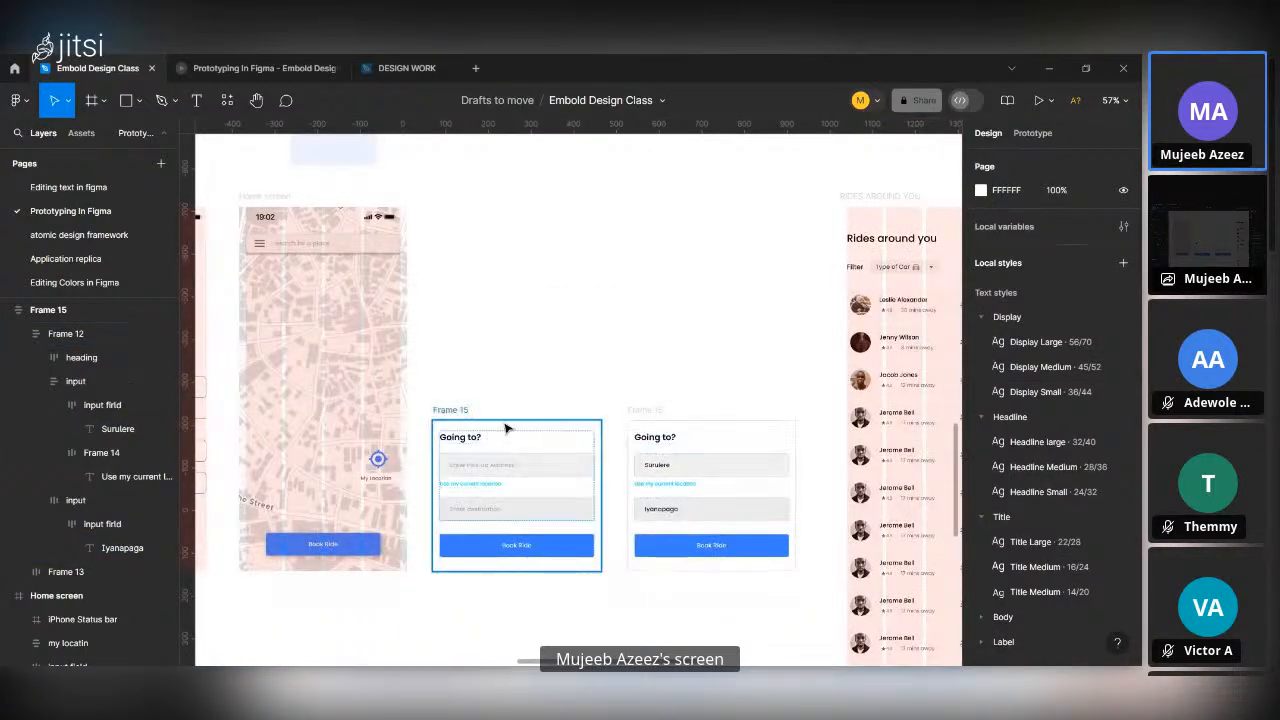
{"action": "left_click", "coordinate": [505, 428]}
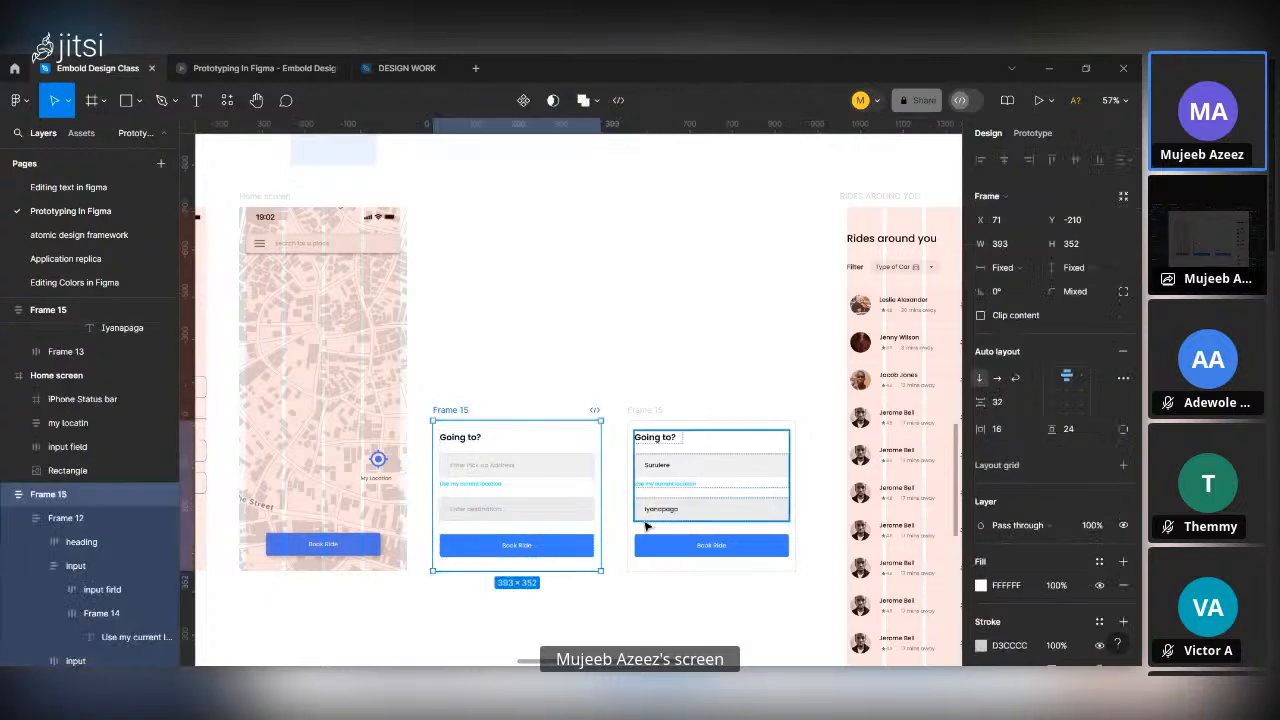
{"action": "scroll", "coordinate": [645, 525], "scroll_direction": "down", "scroll_amount": 1}
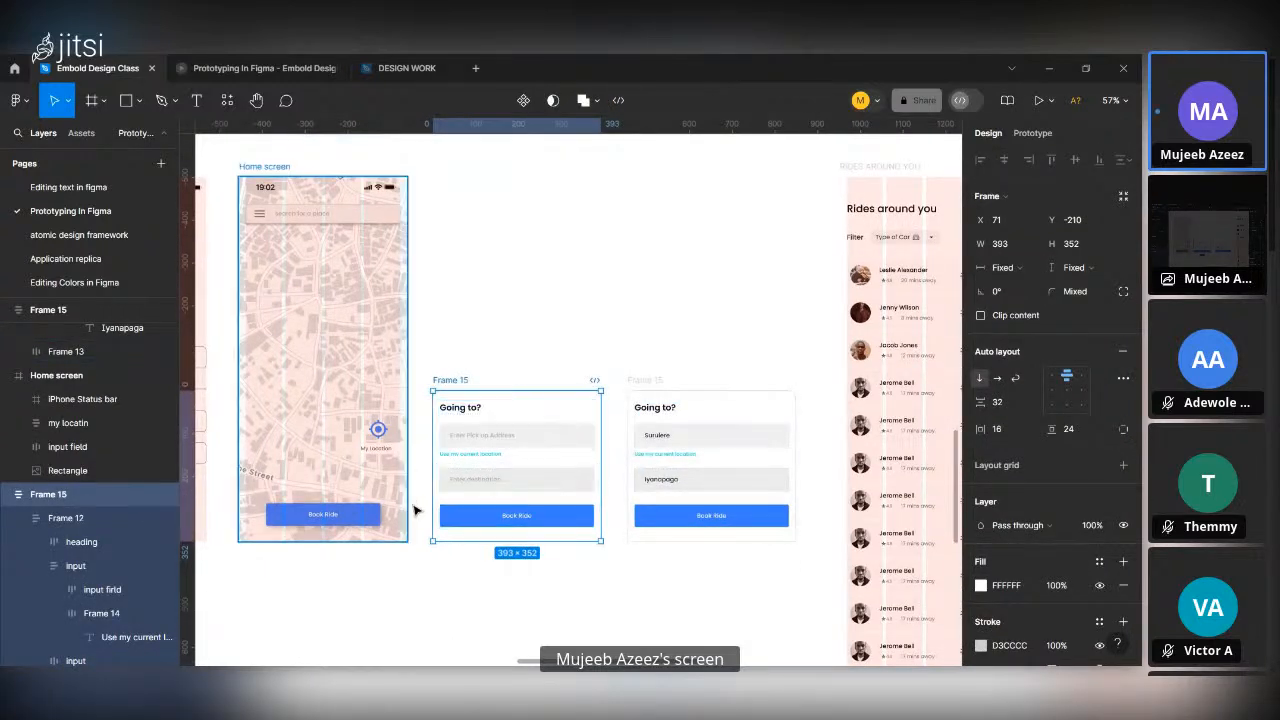
{"action": "left_click", "coordinate": [372, 521]}
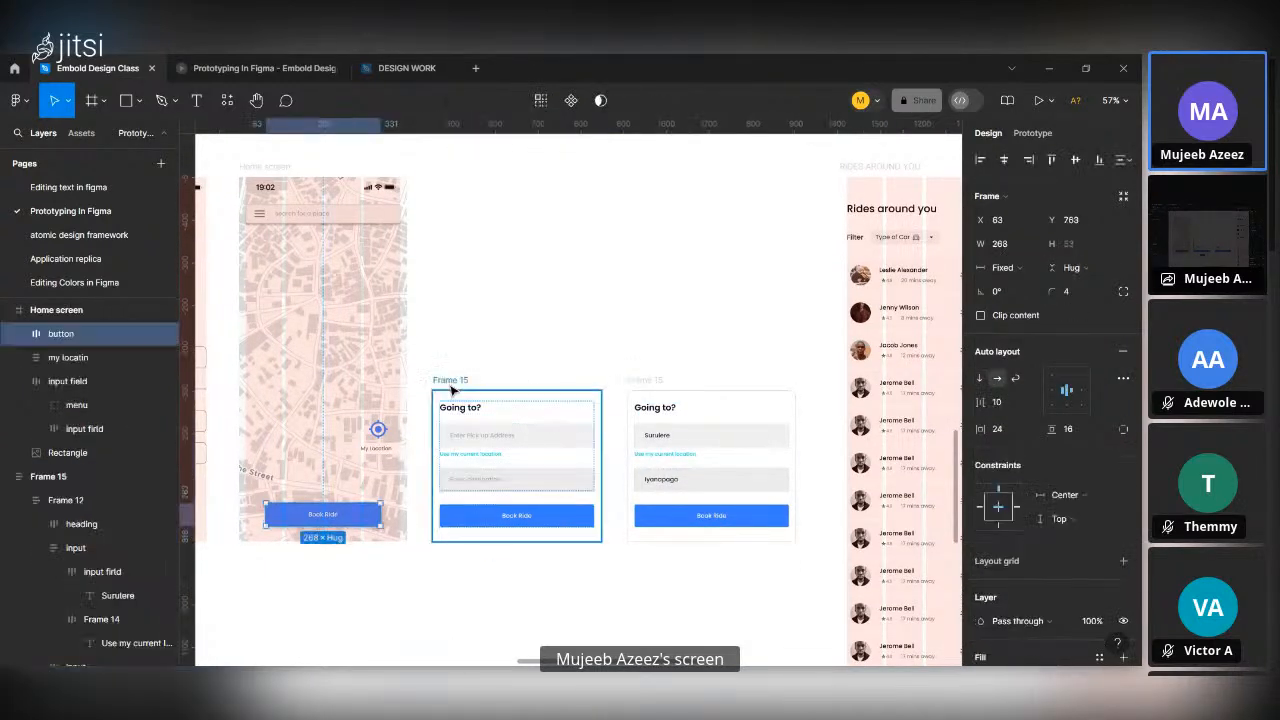
{"action": "left_click", "coordinate": [538, 440]}
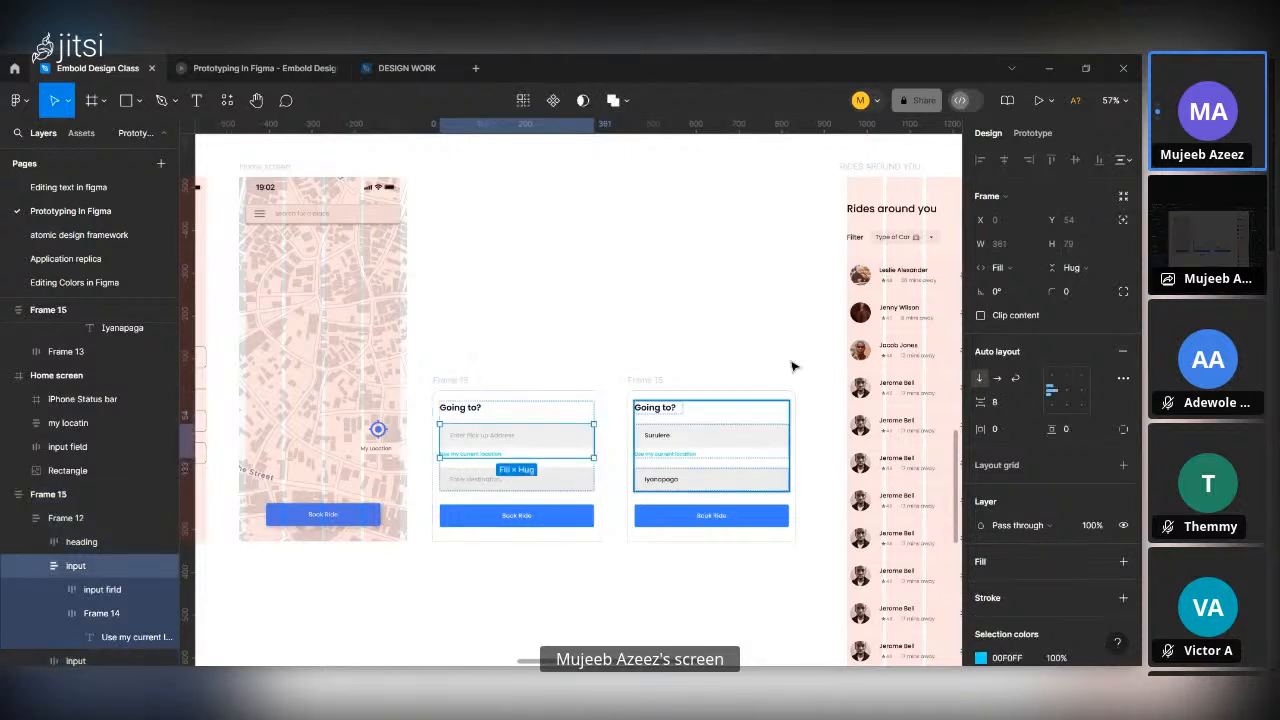
{"action": "left_click", "coordinate": [540, 438]}
{"action": "left_click", "coordinate": [1032, 132]}
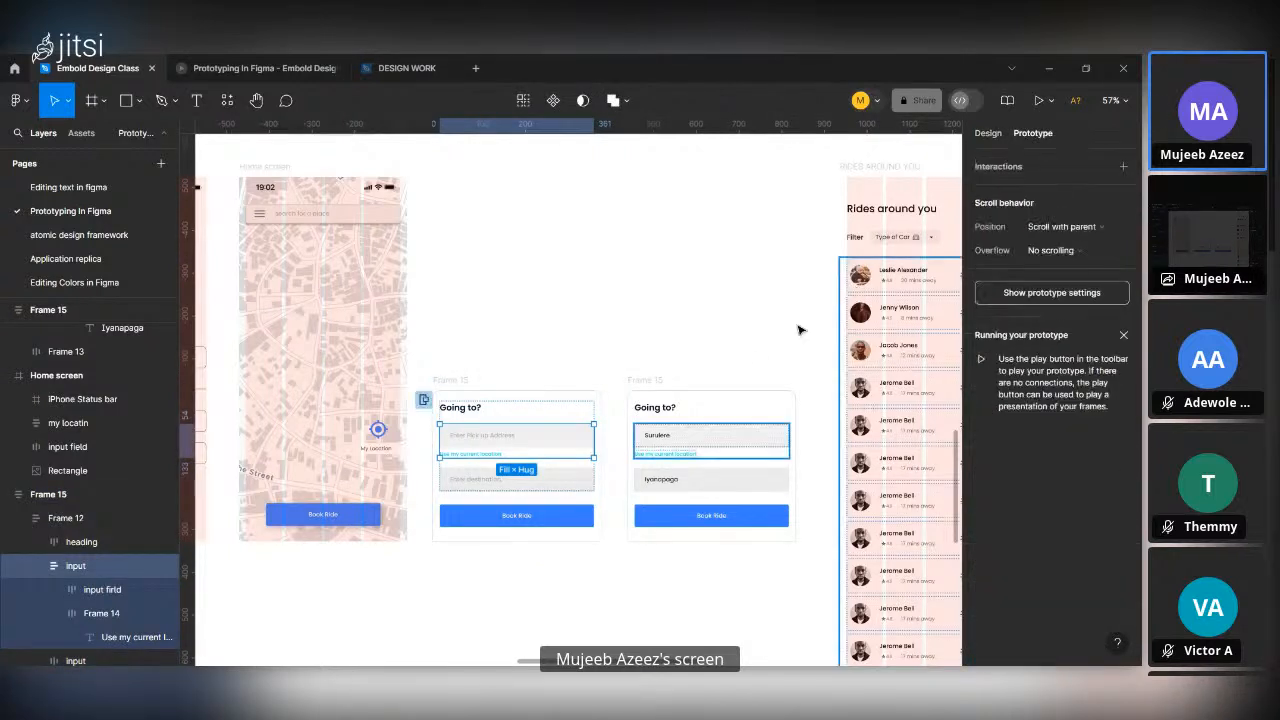
{"action": "scroll", "coordinate": [602, 467], "scroll_direction": "up", "scroll_amount": 5}
{"action": "left_click", "coordinate": [520, 409]}
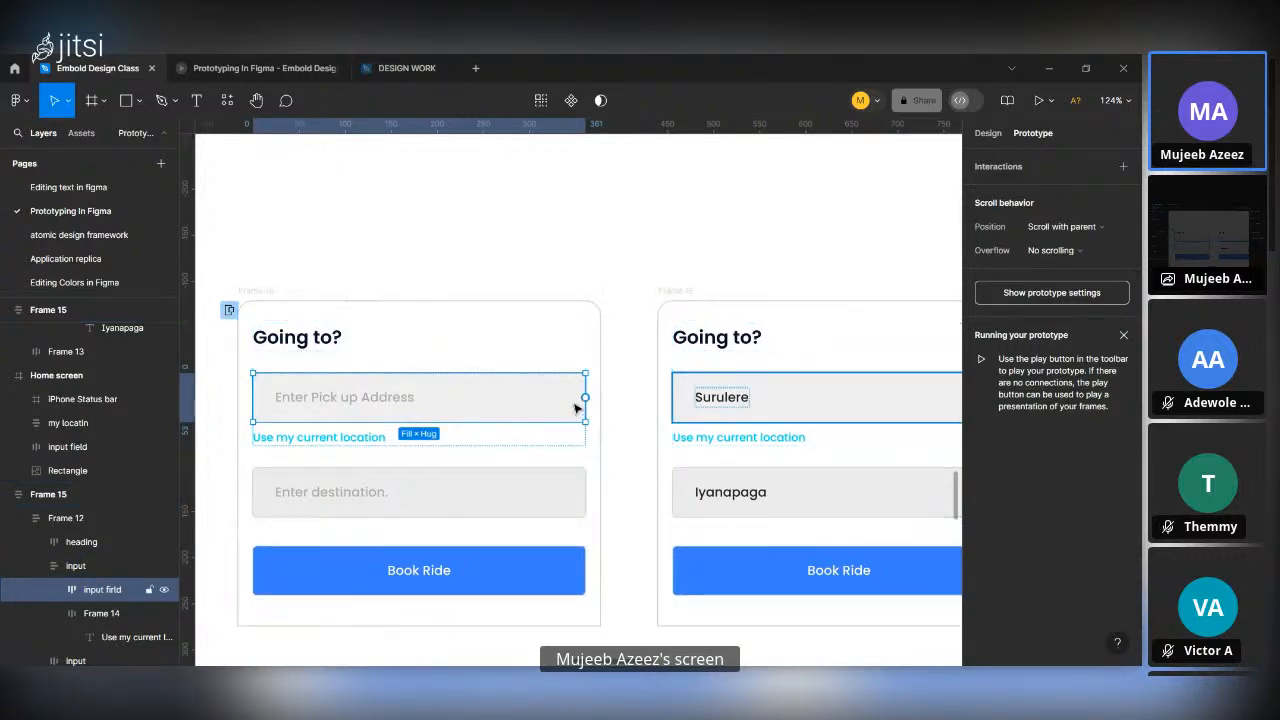
{"action": "left_click_drag", "start_coordinate": [585, 397], "coordinate": [662, 478]}
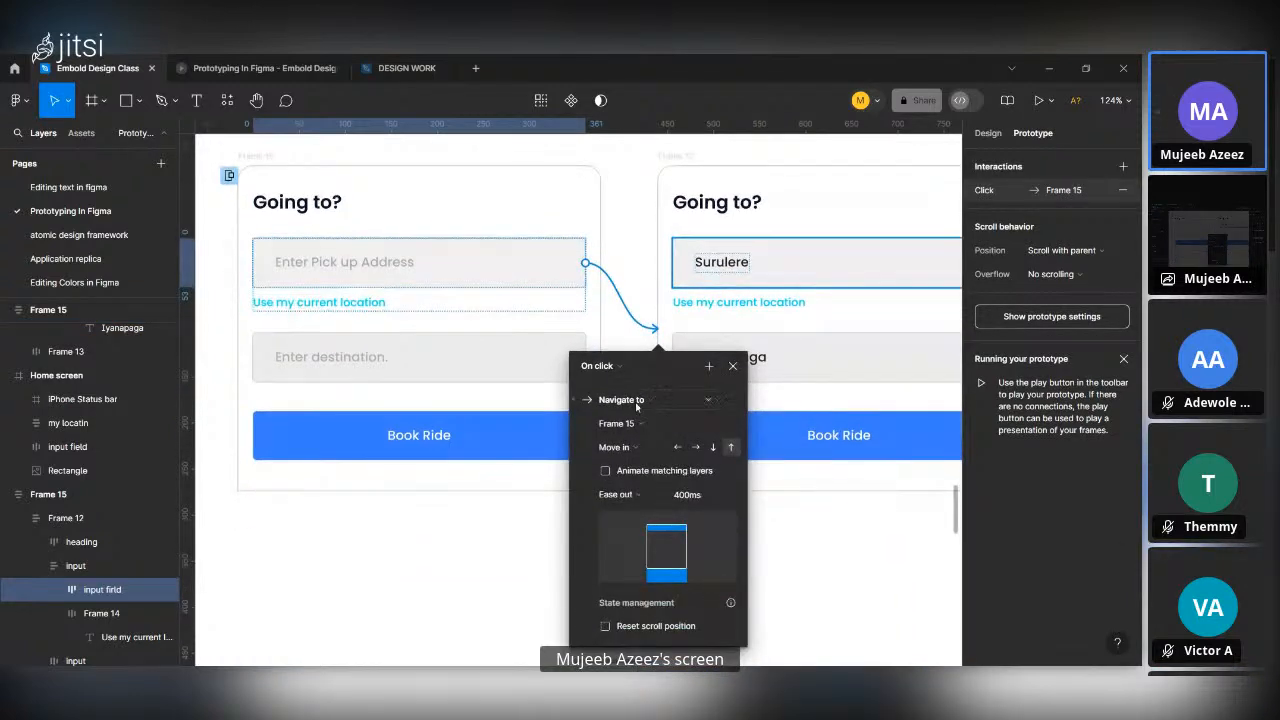
Set the pick-up field's interaction to Swap overlay with a Smart animate transition.
{"action": "left_click", "coordinate": [636, 400]}
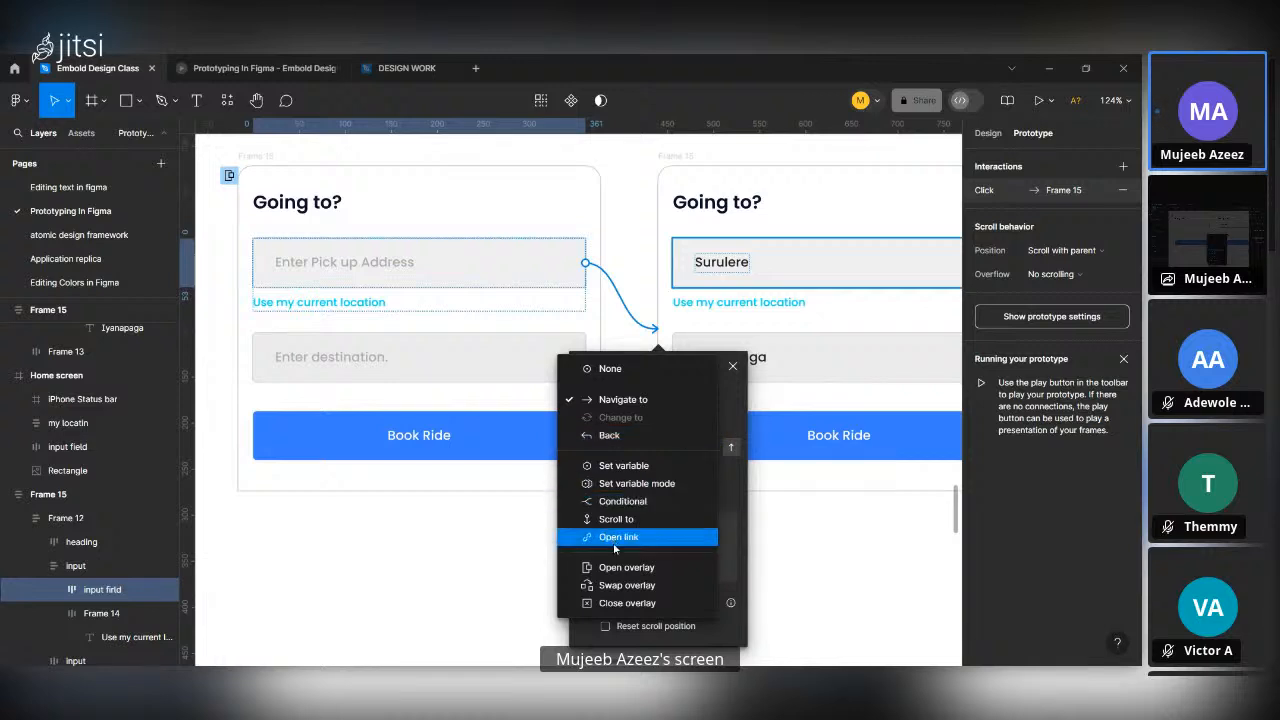
{"action": "left_click", "coordinate": [630, 586]}
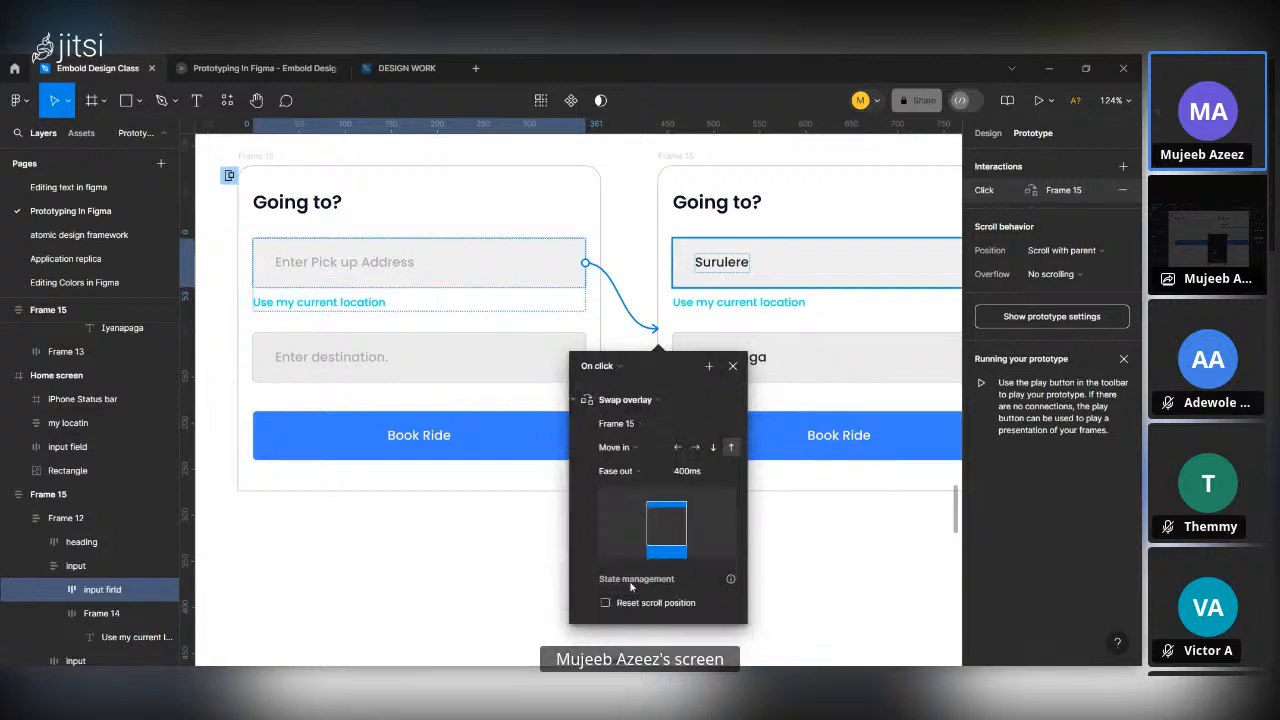
{"action": "left_click", "coordinate": [632, 449]}
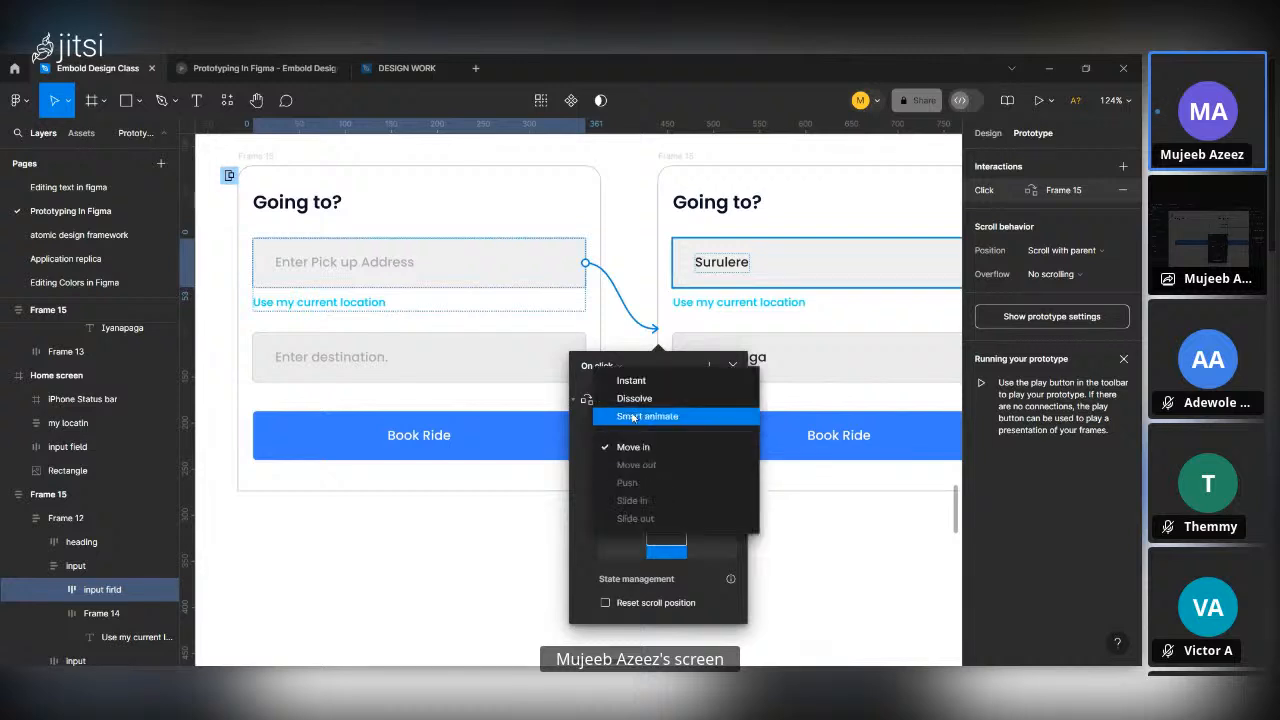
{"action": "left_click", "coordinate": [632, 418]}
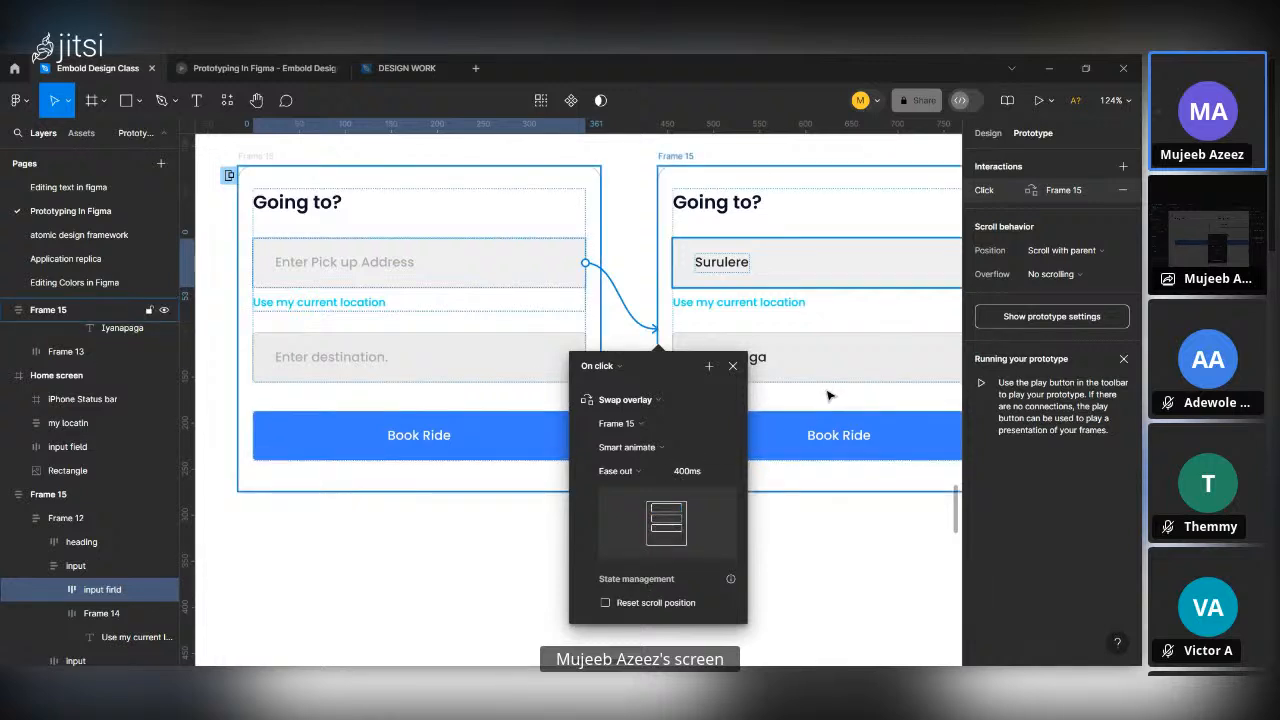
Preview the prototype, open the "Going to?" overlay with Book Ride, and test swapping it through the pick-up address field.
{"action": "scroll", "coordinate": [857, 453], "scroll_direction": "down", "scroll_amount": 3}
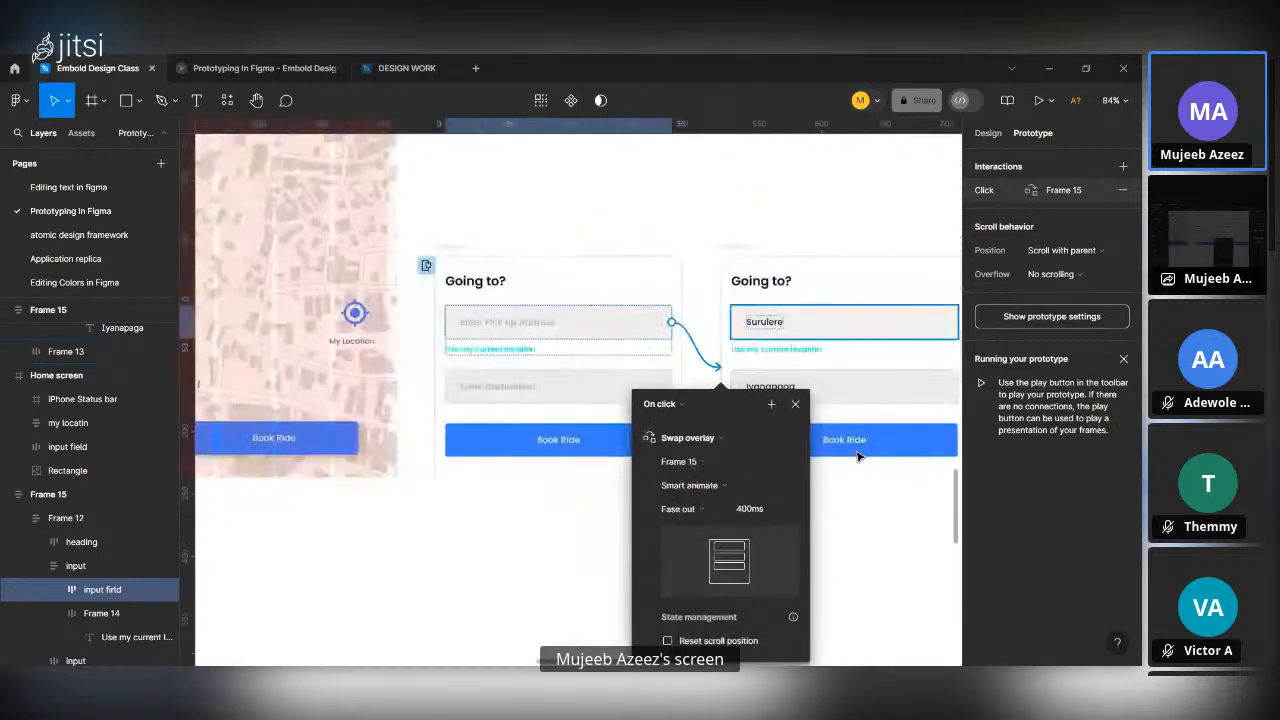
{"action": "left_click", "coordinate": [796, 405]}
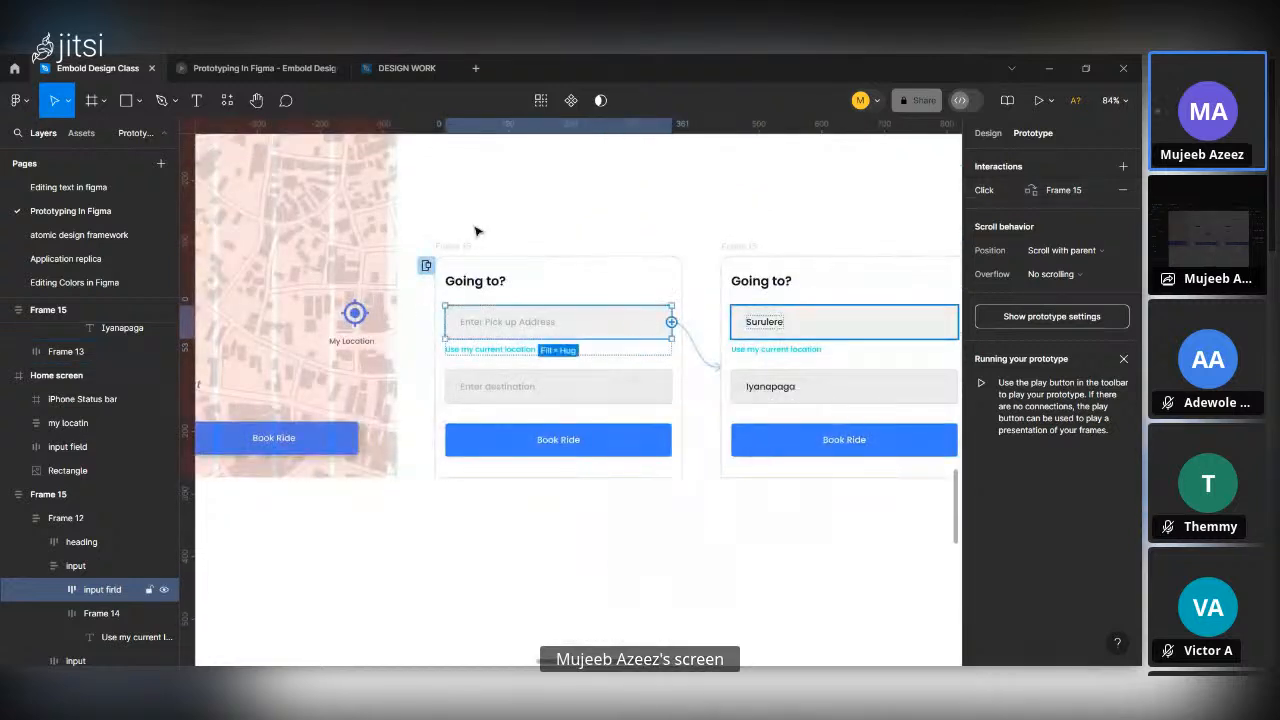
{"action": "left_click", "coordinate": [240, 62]}
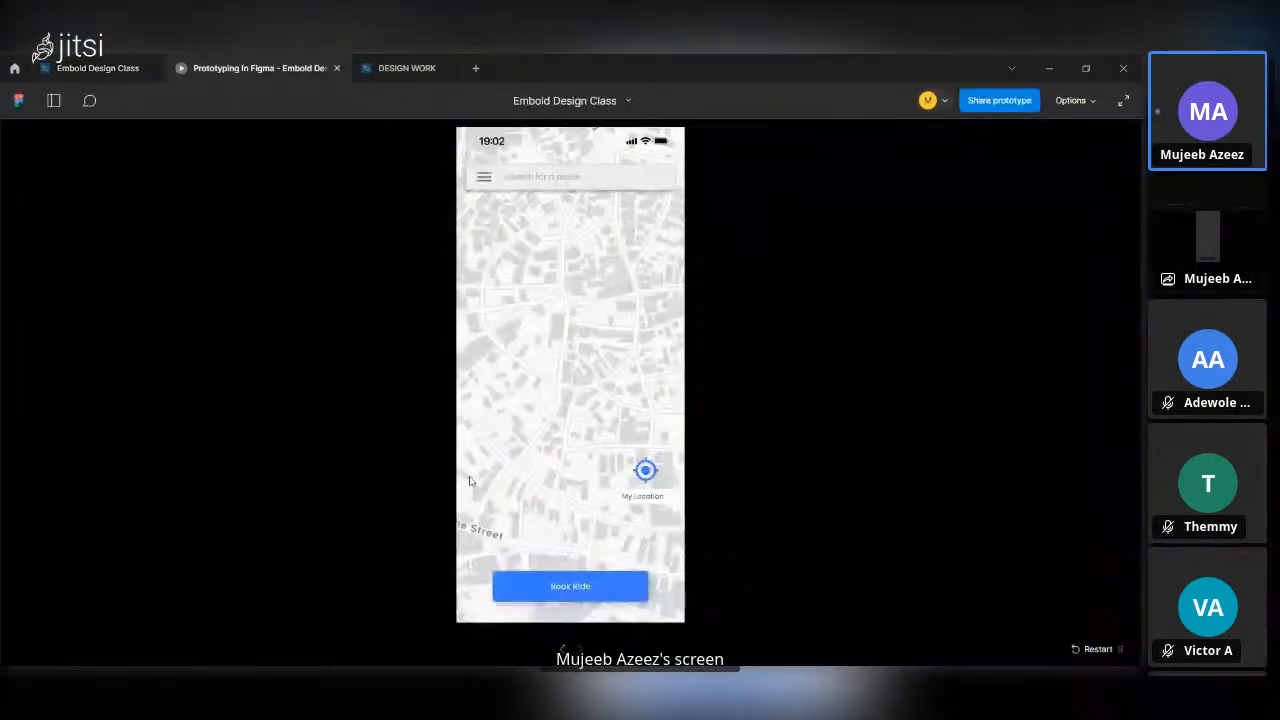
{"action": "left_click", "coordinate": [572, 599]}
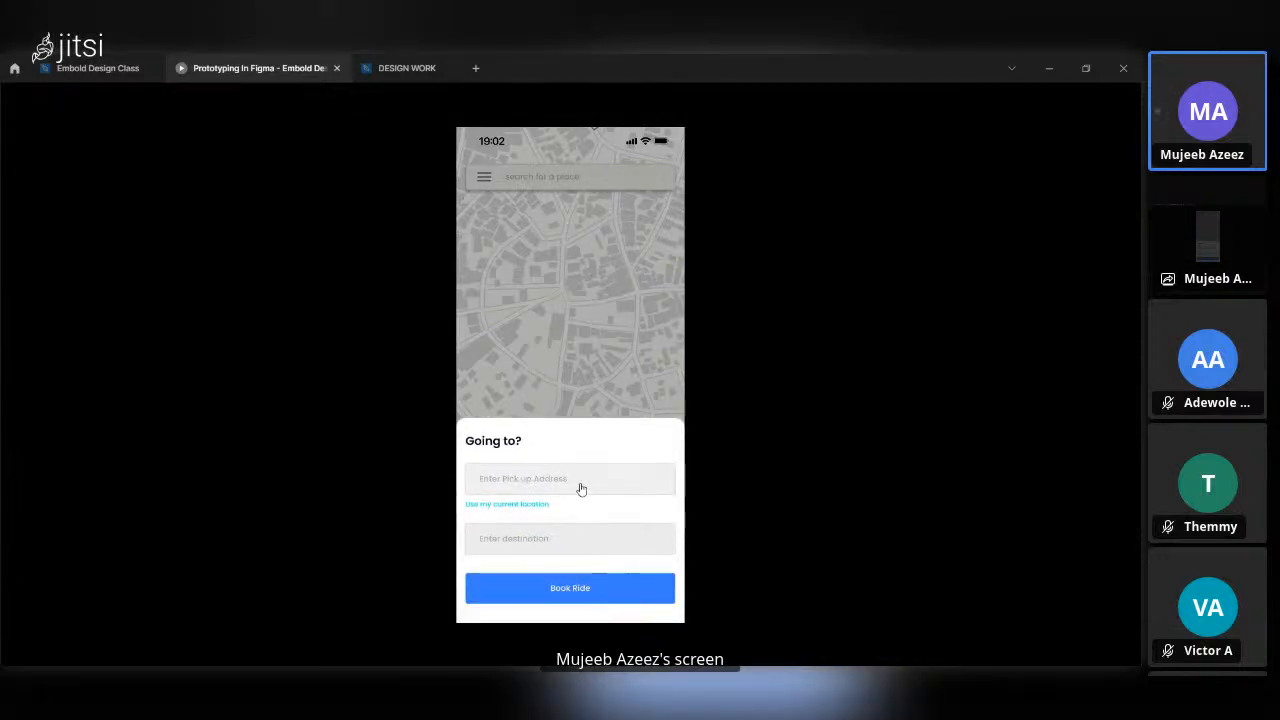
{"action": "left_click", "coordinate": [578, 484]}
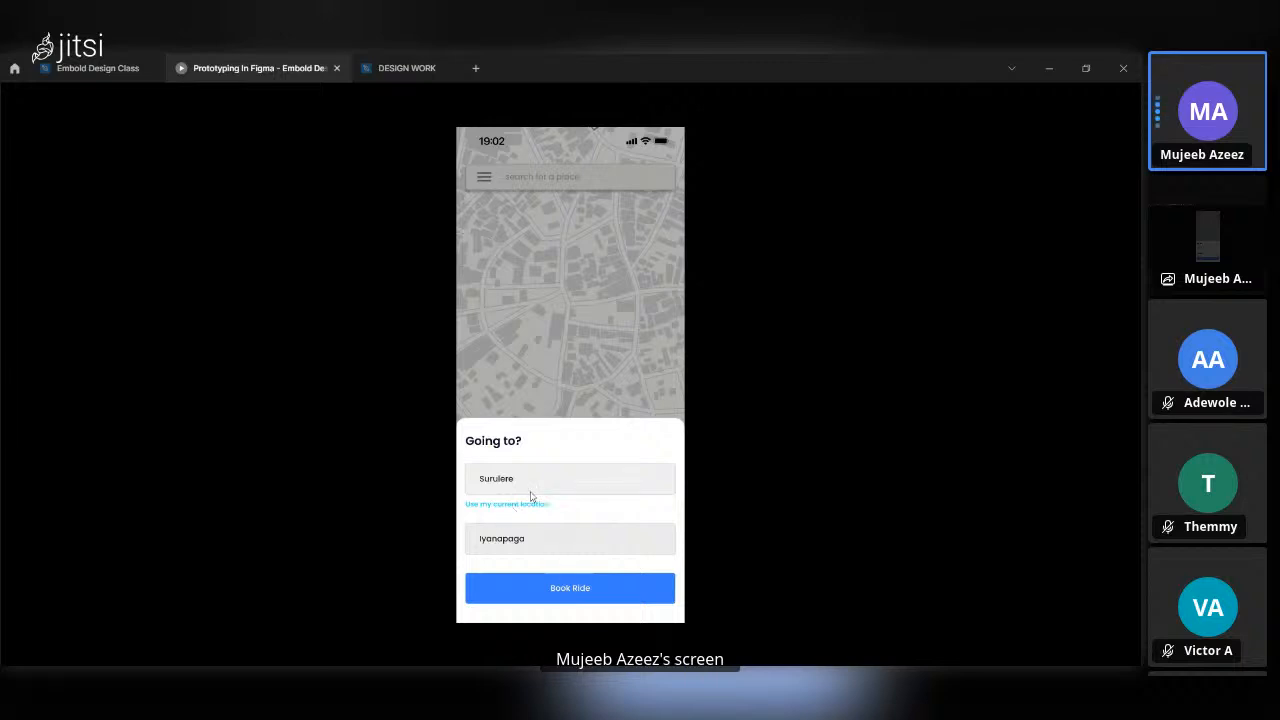
Restart the prototype from the sign-up screen and replay the overlay swap, dismissing the overlay from outside and repeating it.
{"action": "key", "text": "r"}
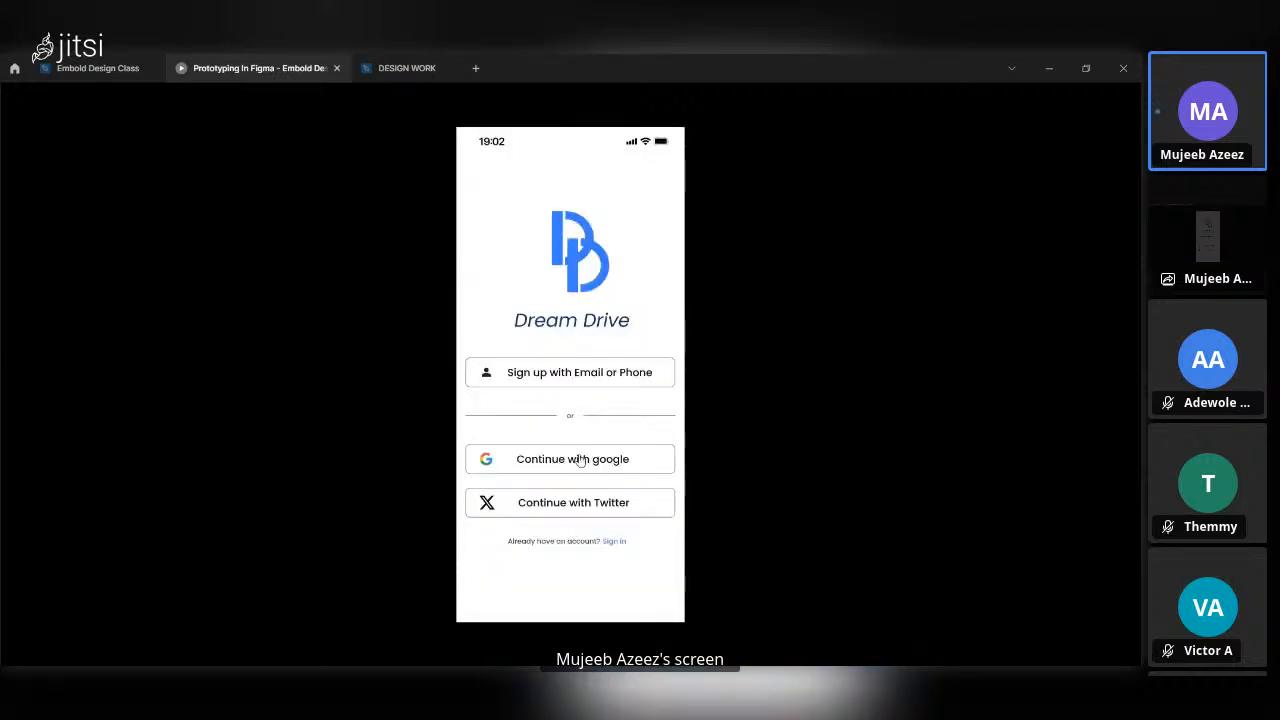
{"action": "left_click", "coordinate": [611, 511]}
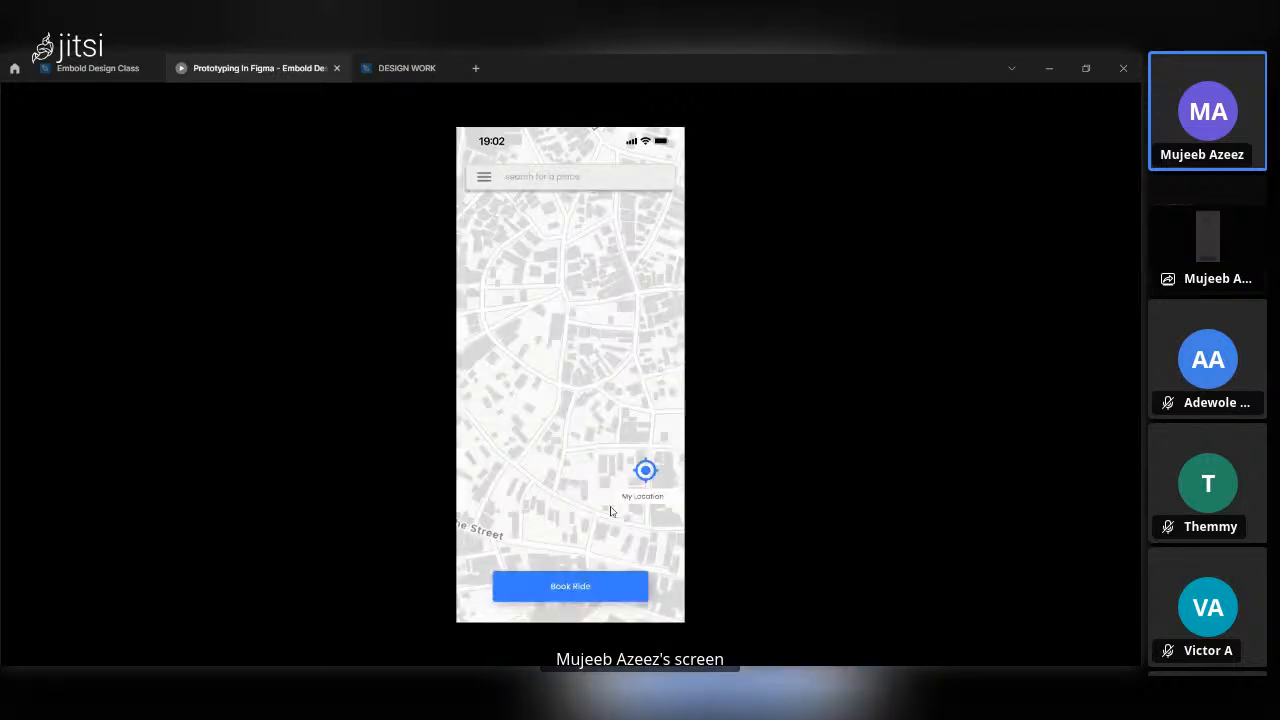
{"action": "left_click", "coordinate": [602, 587]}
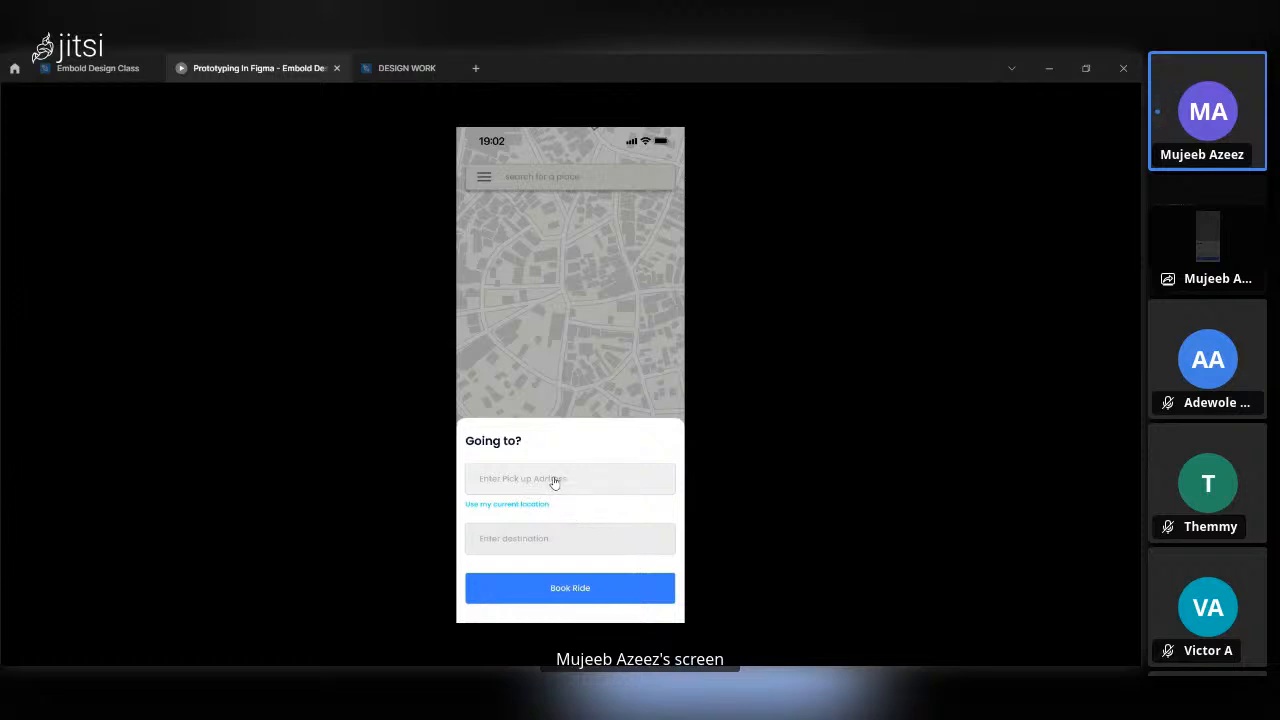
{"action": "left_click", "coordinate": [580, 481]}
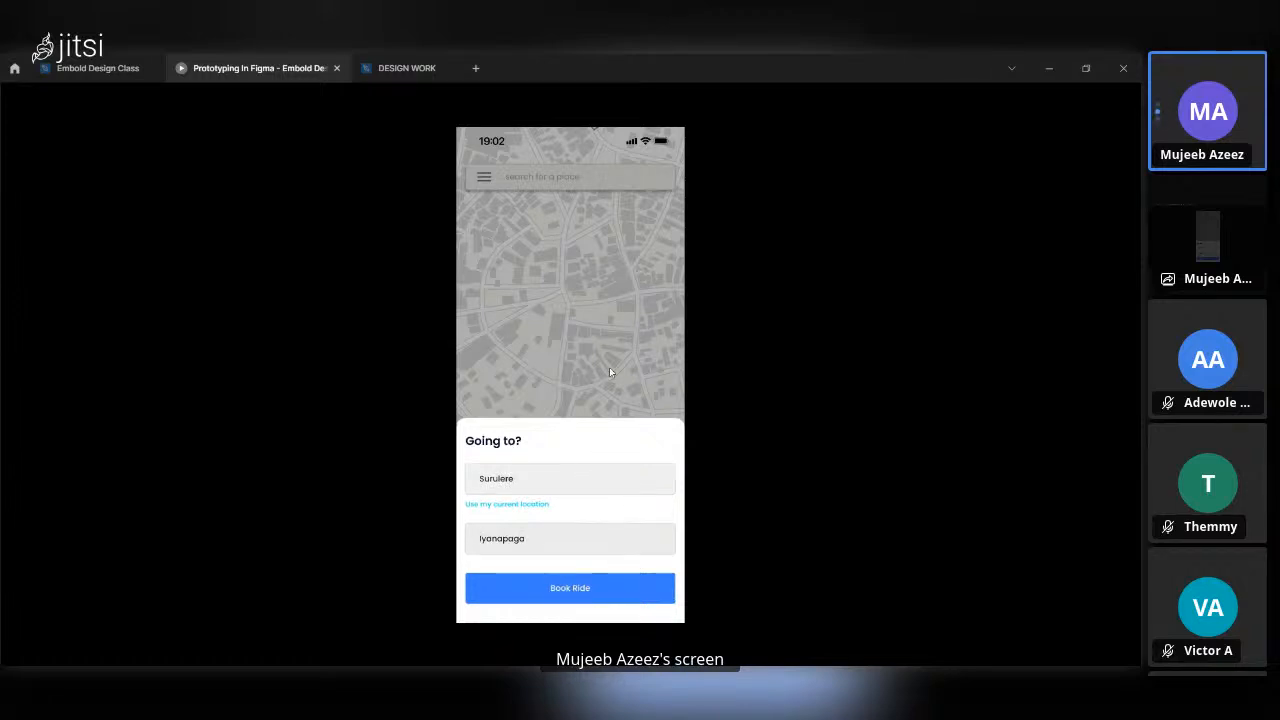
{"action": "left_click", "coordinate": [610, 372]}
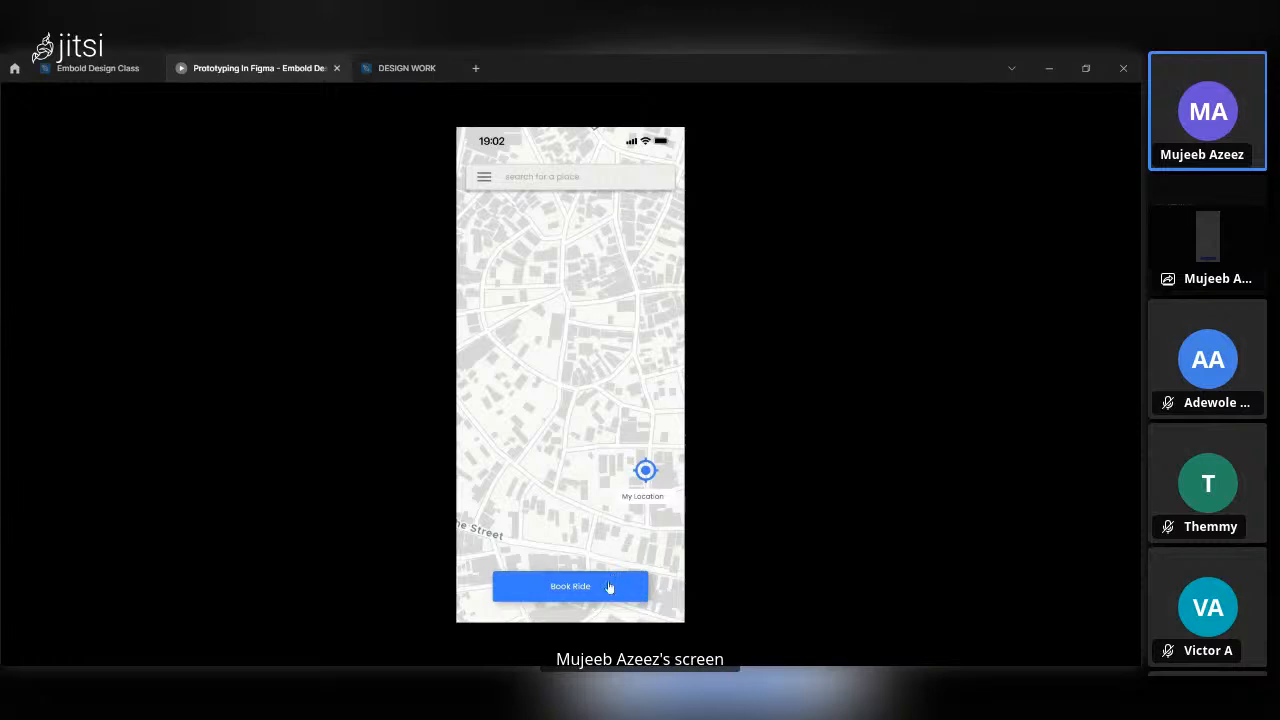
{"action": "left_click", "coordinate": [608, 587]}
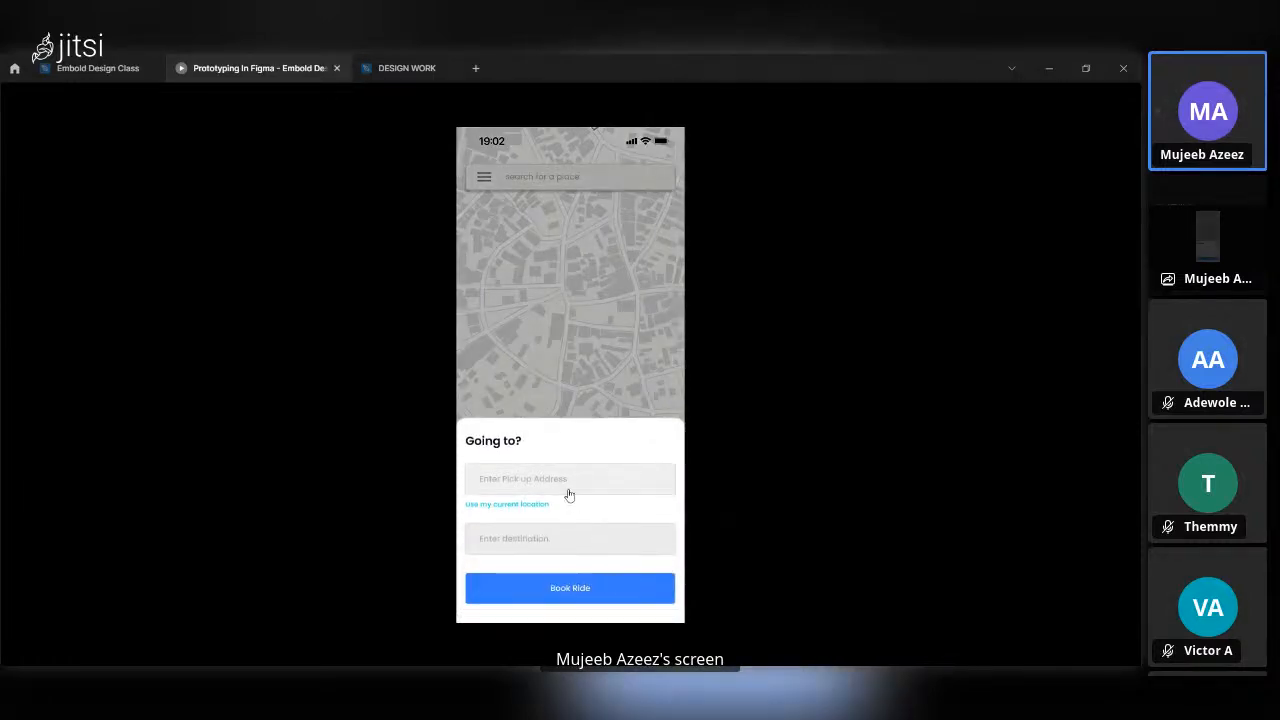
{"action": "left_click", "coordinate": [565, 484]}
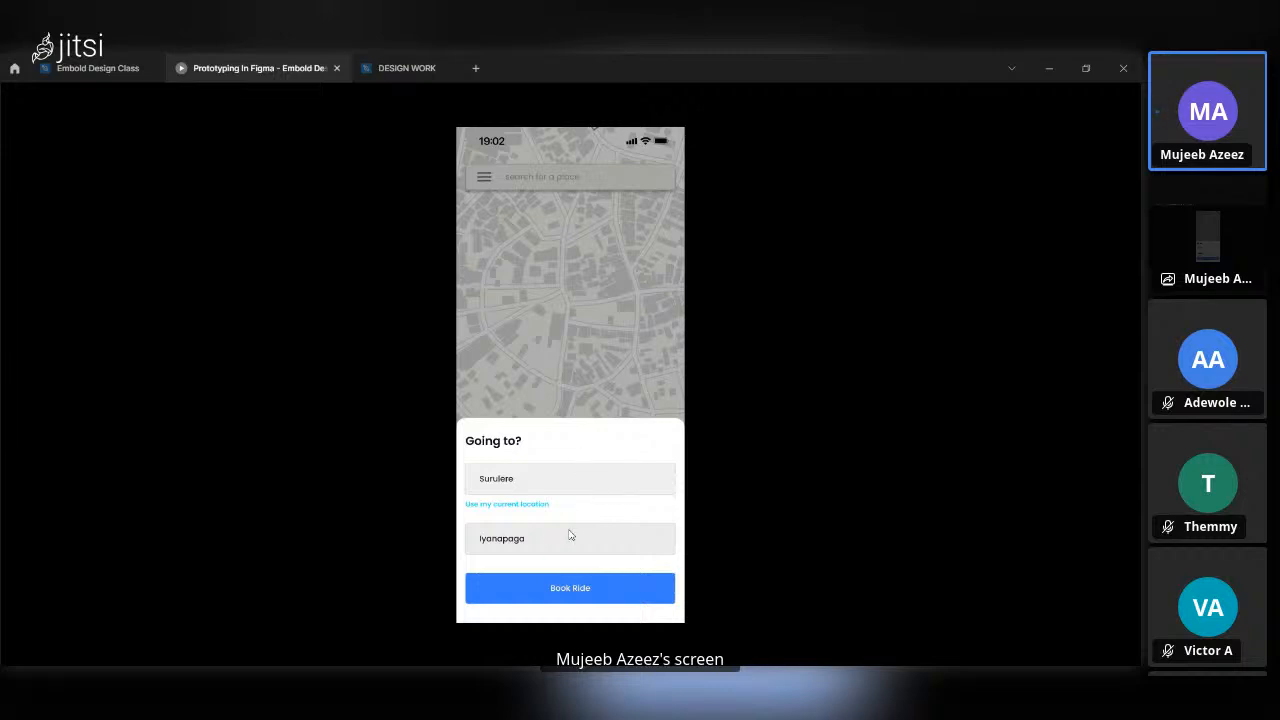
Return to the design file and add an On drag interaction with Close overlay to the filled-in "Going to?" frame.
{"action": "left_click", "coordinate": [106, 68]}
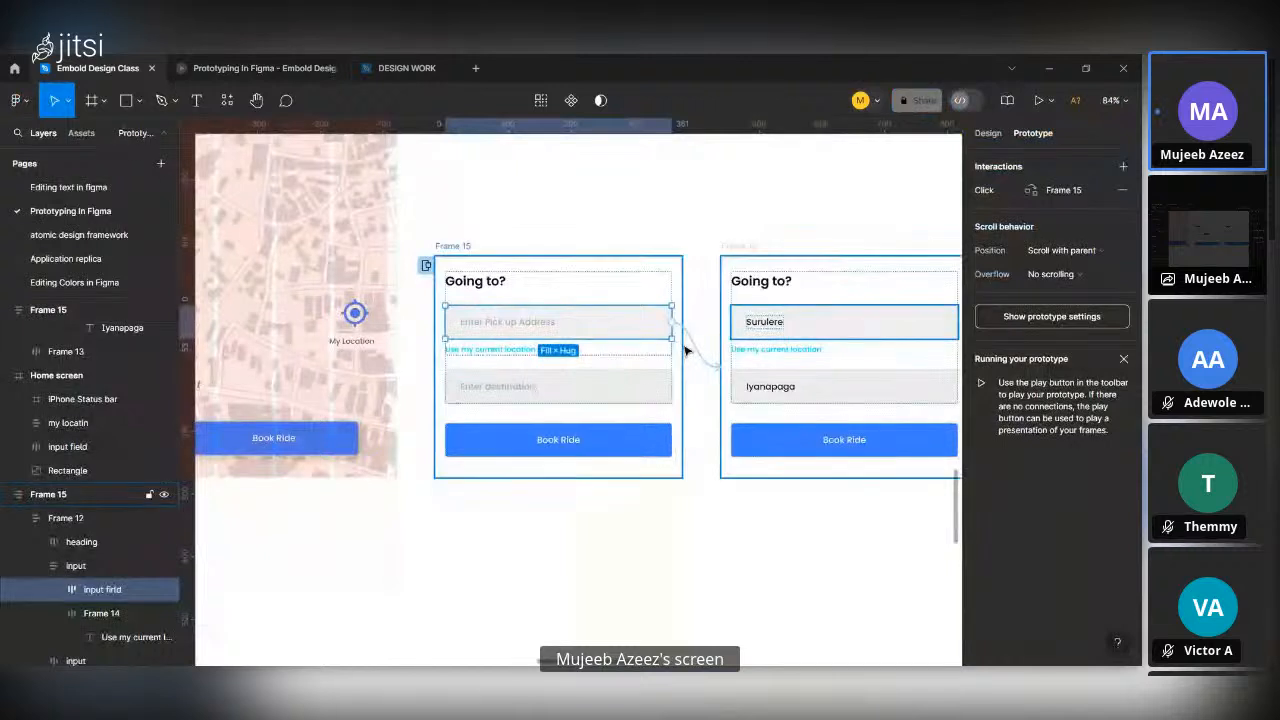
{"action": "left_click", "coordinate": [752, 249]}
{"action": "scroll", "coordinate": [828, 311], "scroll_direction": "right", "scroll_amount": 3}
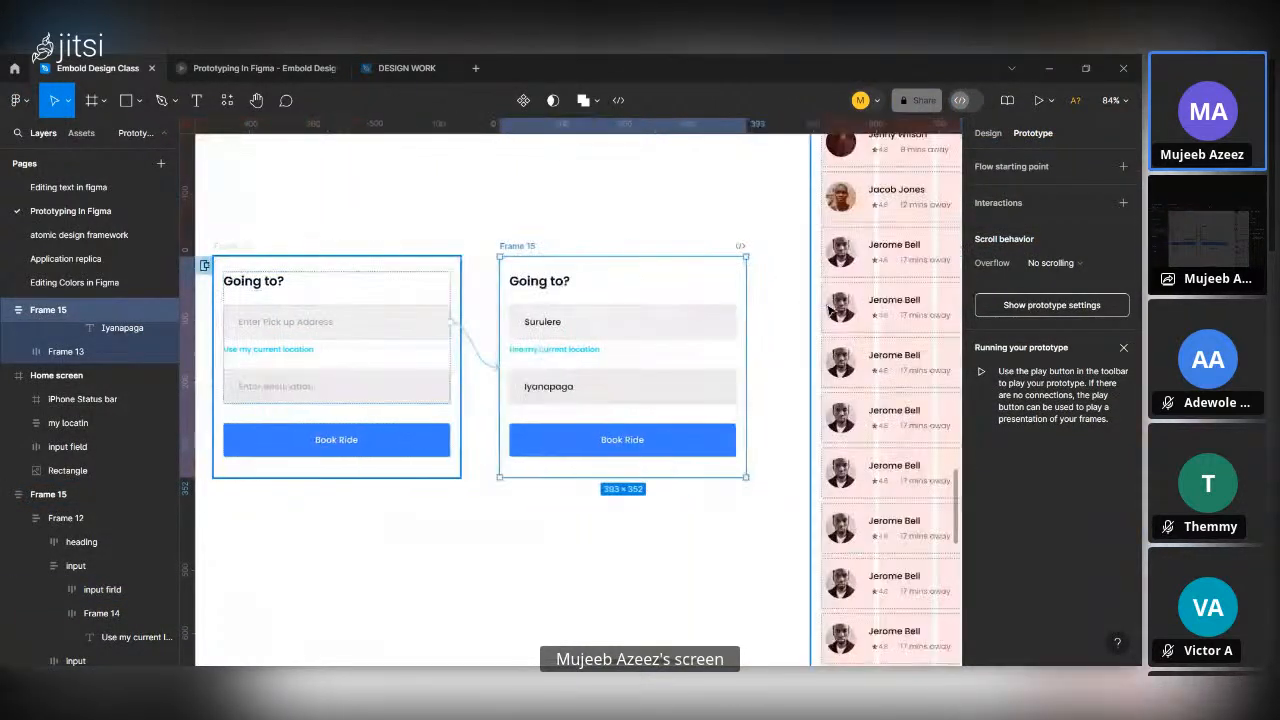
{"action": "left_click", "coordinate": [1122, 204]}
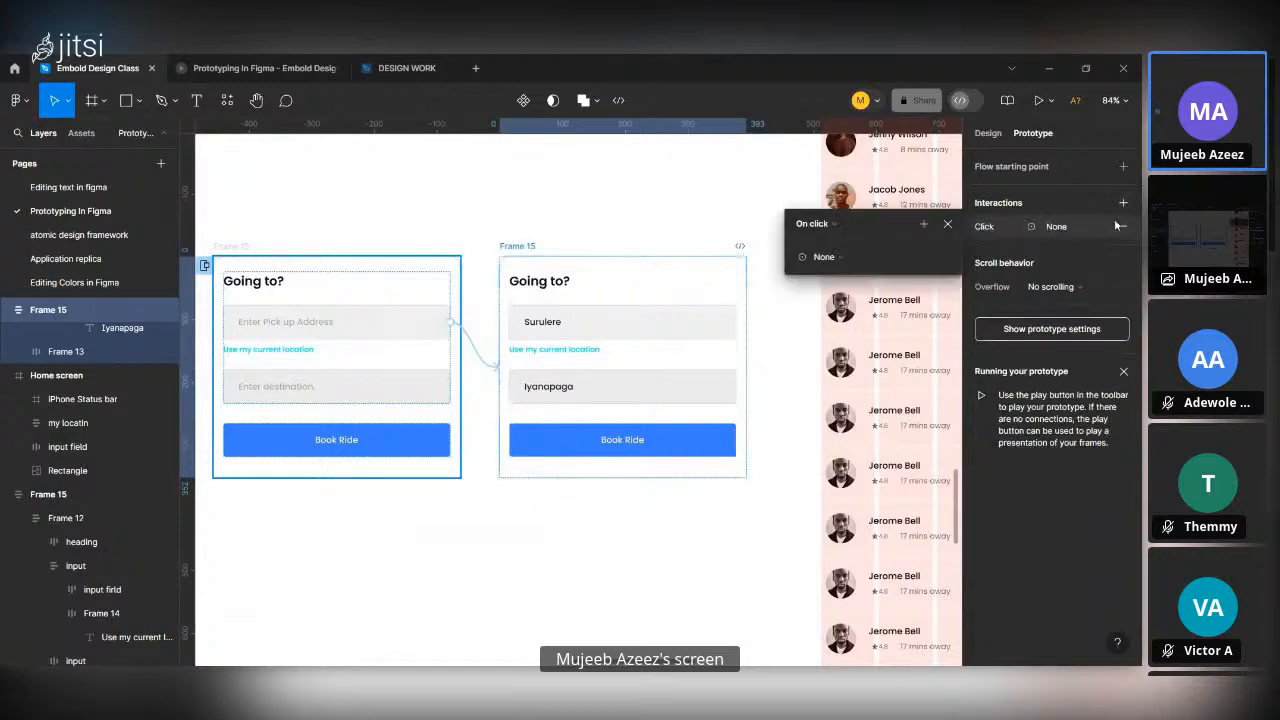
{"action": "left_click", "coordinate": [818, 226]}
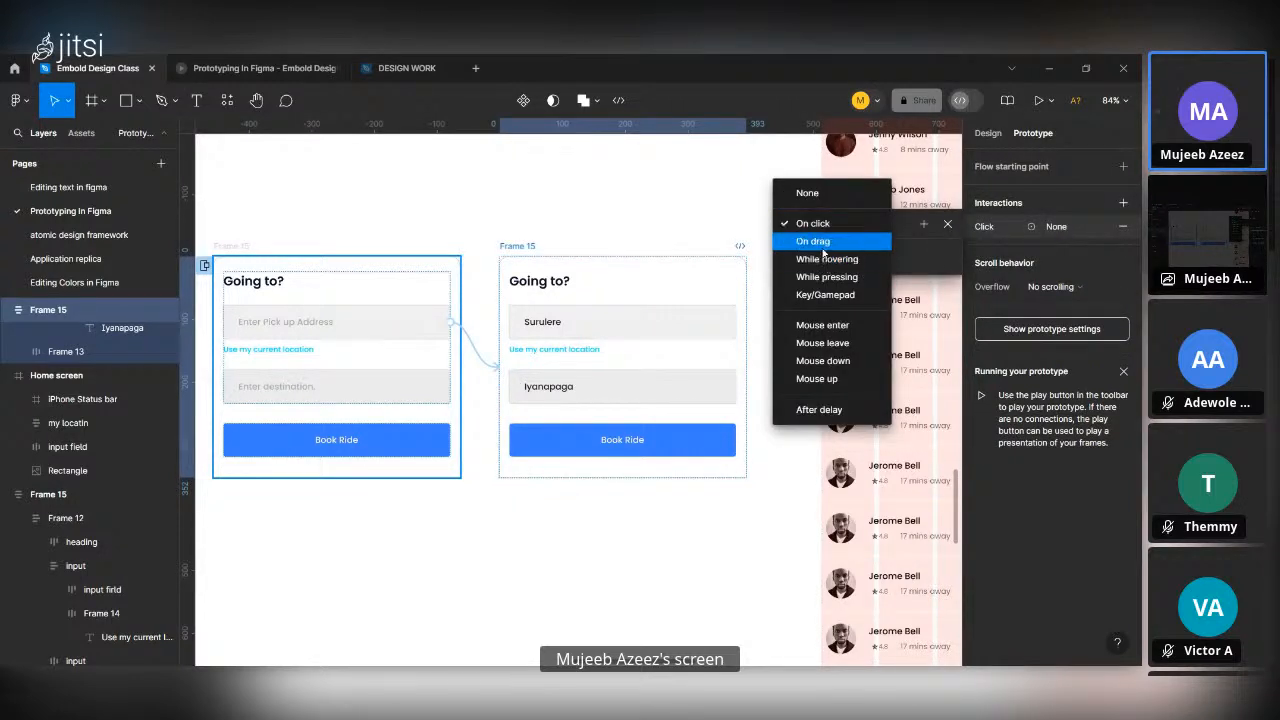
{"action": "left_click", "coordinate": [824, 243]}
{"action": "left_click", "coordinate": [839, 262]}
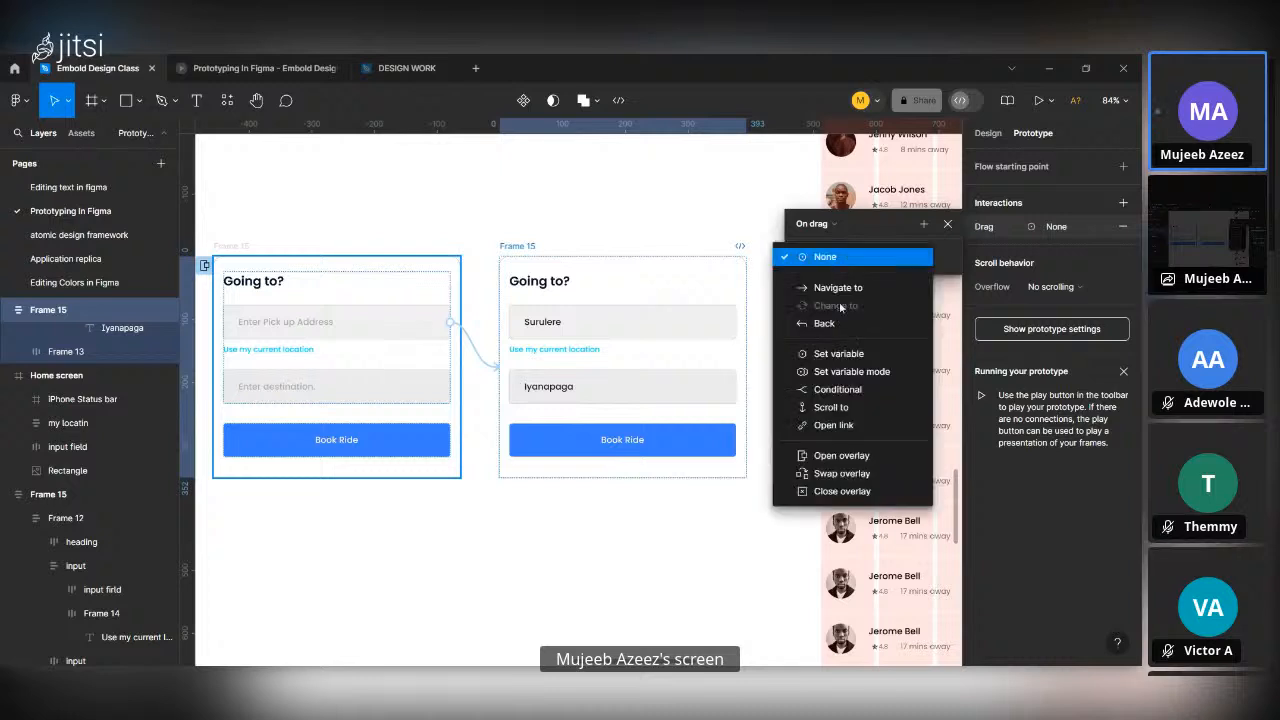
{"action": "left_click", "coordinate": [872, 493]}
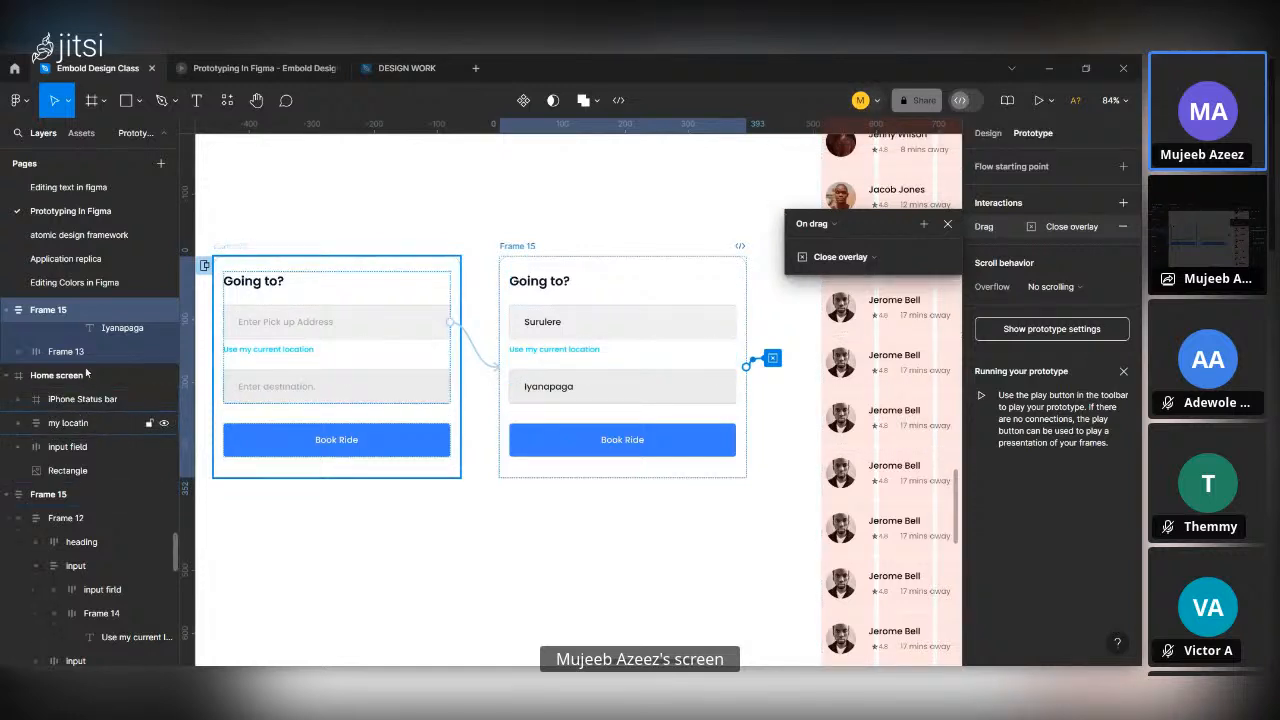
Preview the prototype and test pulling the filled-in "Going to?" overlay down to dismiss it, reopening and swapping it in between.
{"action": "left_click", "coordinate": [215, 62]}
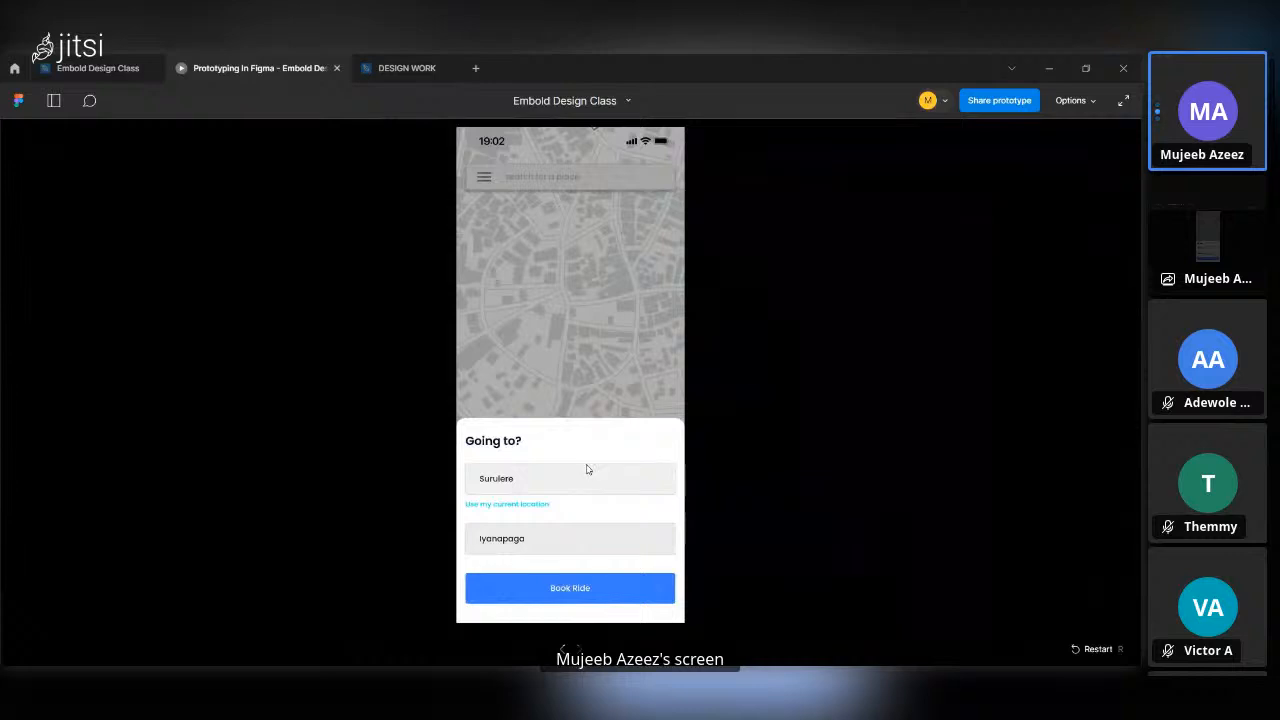
{"action": "left_click_drag", "start_coordinate": [587, 469], "coordinate": [596, 611]}
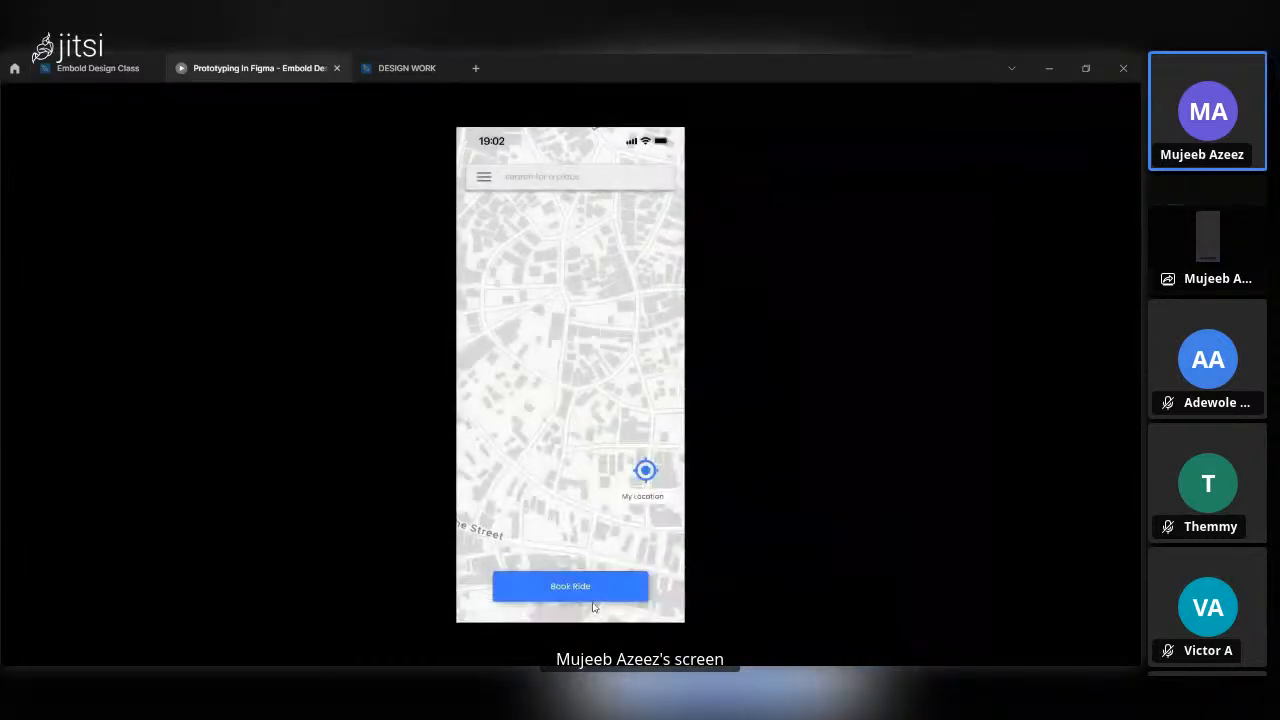
{"action": "left_click", "coordinate": [588, 598]}
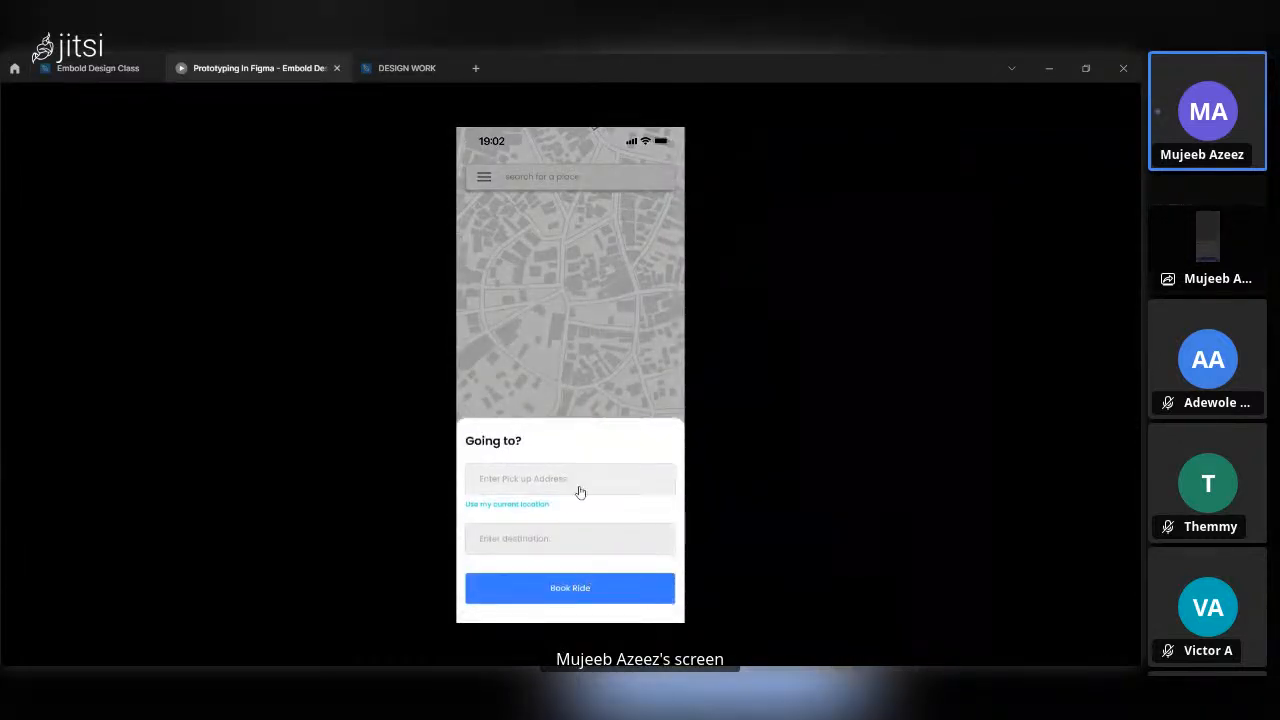
{"action": "left_click", "coordinate": [577, 491]}
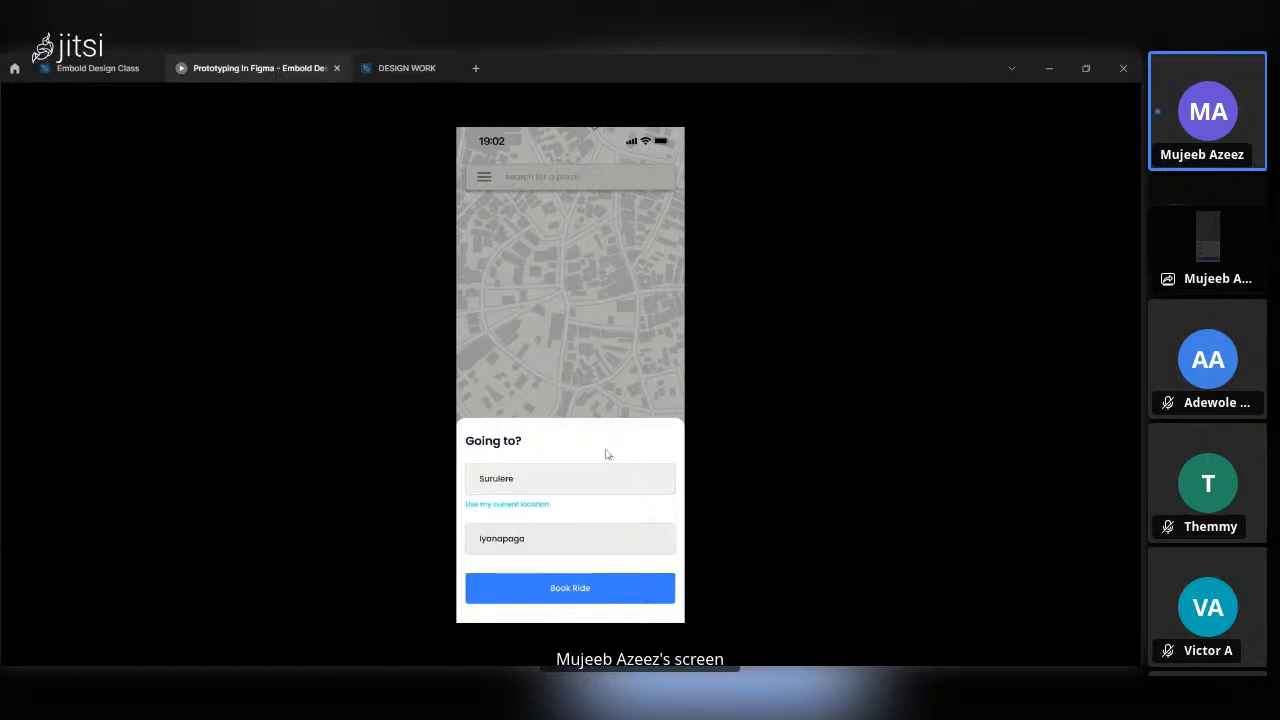
{"action": "left_click", "coordinate": [603, 461]}
{"action": "left_click_drag", "start_coordinate": [602, 465], "coordinate": [596, 574]}
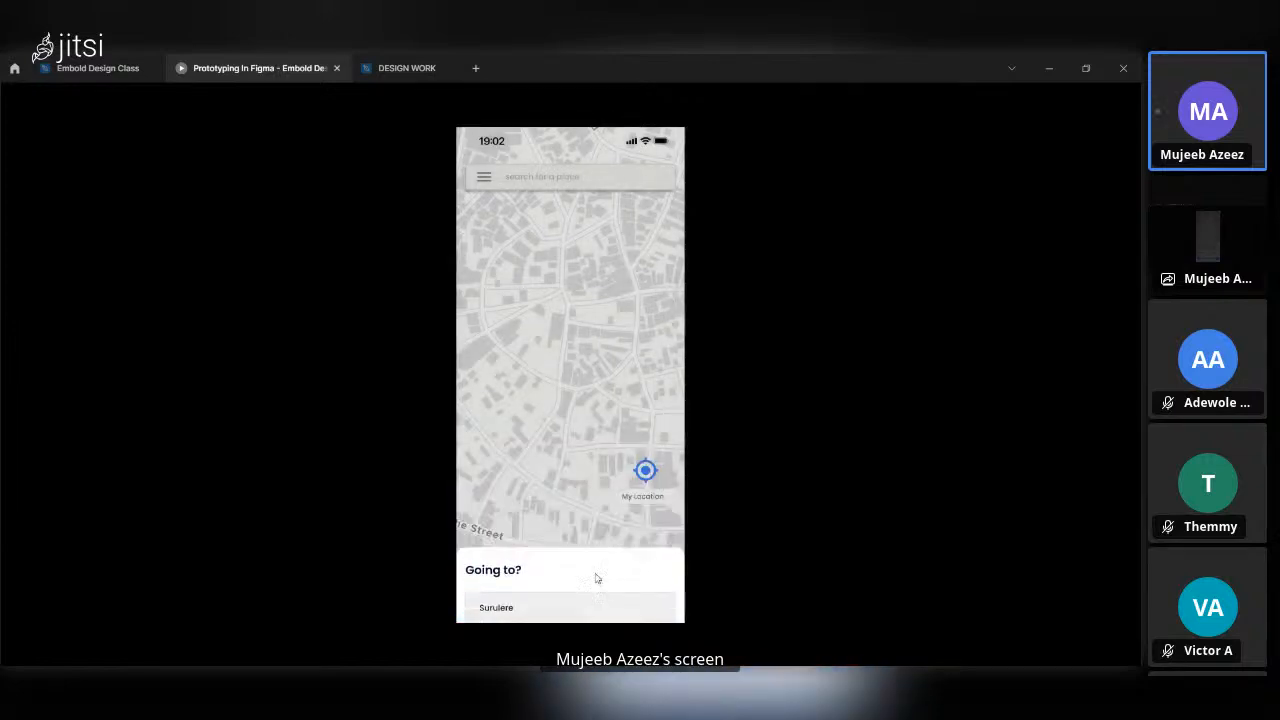
Test dismissing and reopening the empty "Going to?" overlay, try its pick-up field once more, and return to the design file.
{"action": "left_click", "coordinate": [600, 585]}
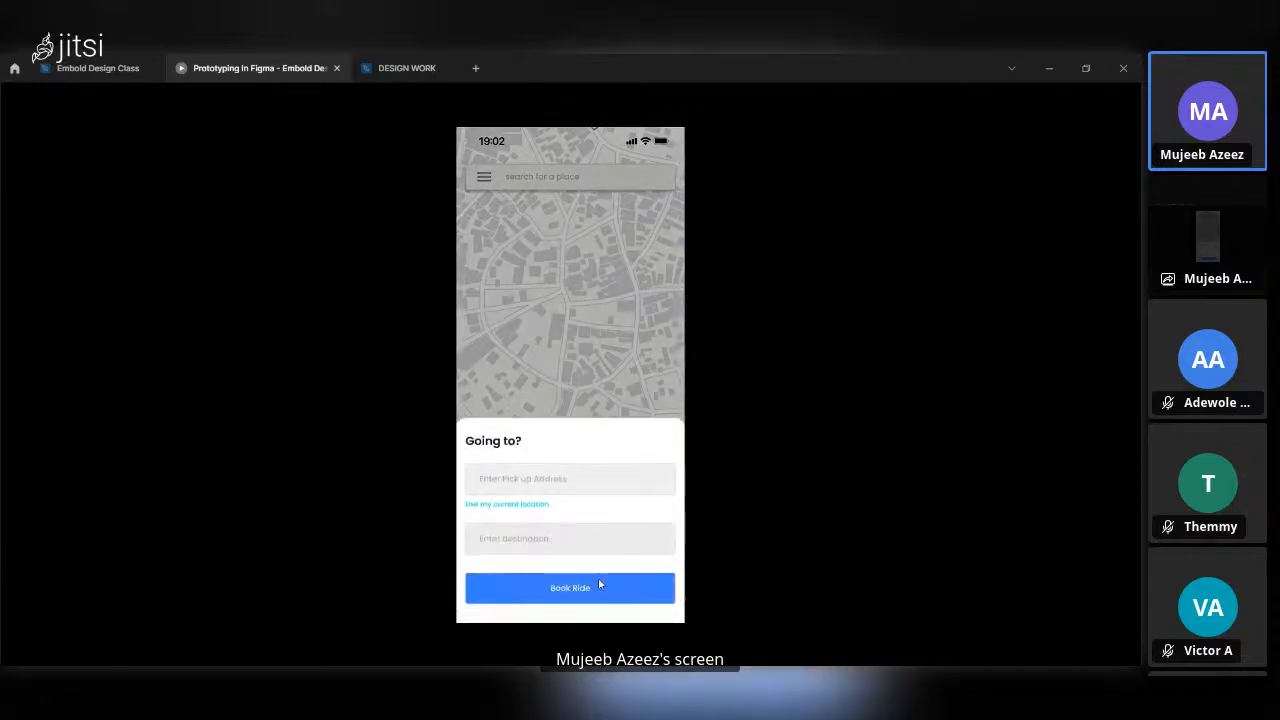
{"action": "left_click_drag", "start_coordinate": [582, 444], "coordinate": [556, 590]}
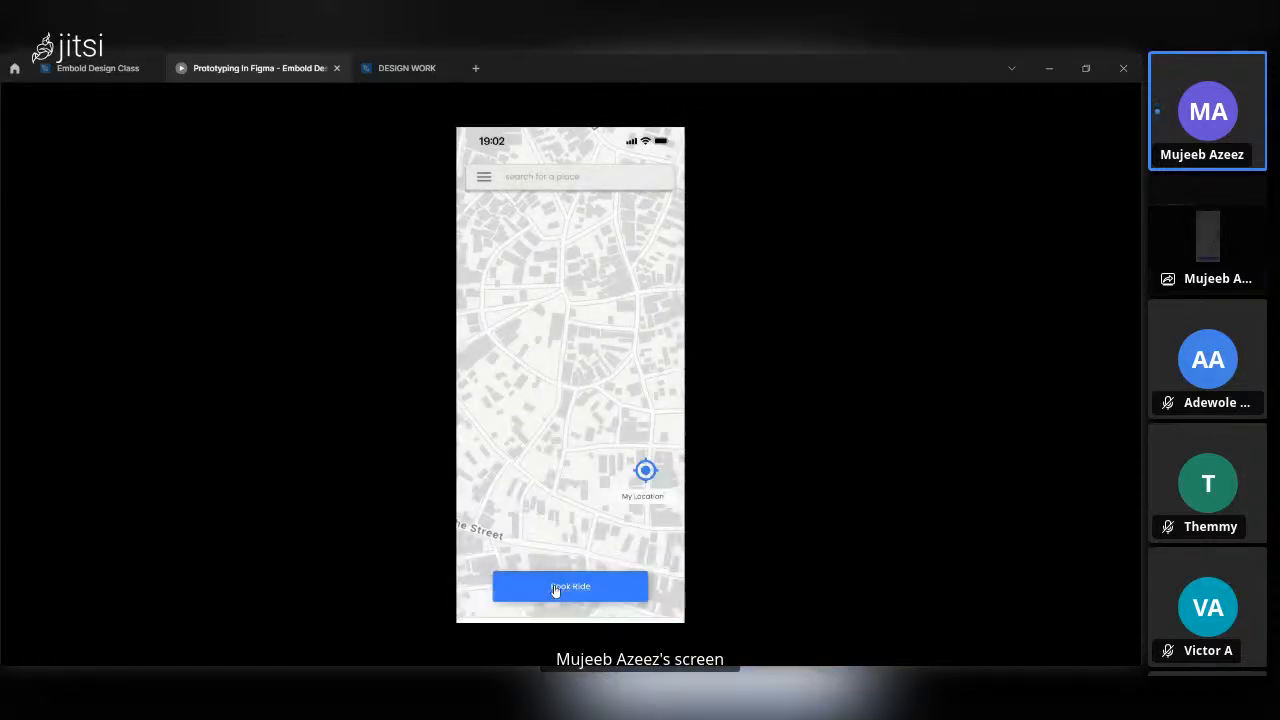
{"action": "left_click", "coordinate": [562, 592]}
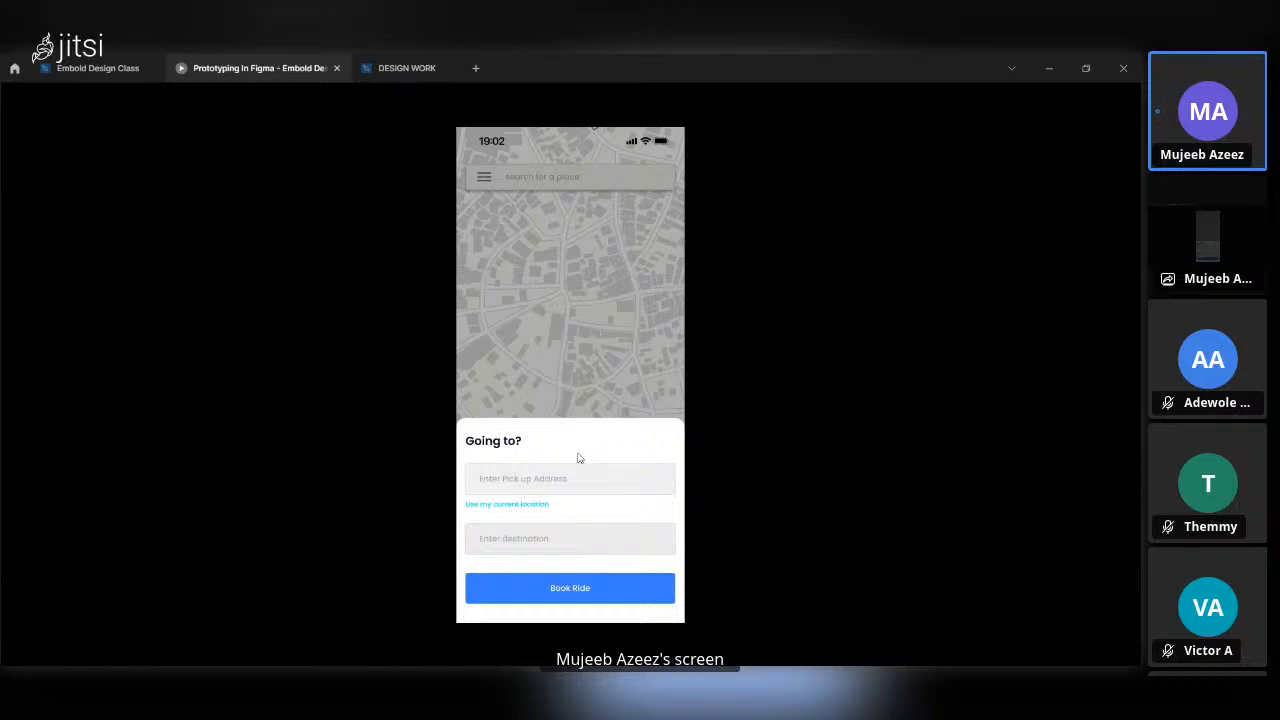
{"action": "left_click", "coordinate": [578, 458]}
{"action": "left_click", "coordinate": [578, 466]}
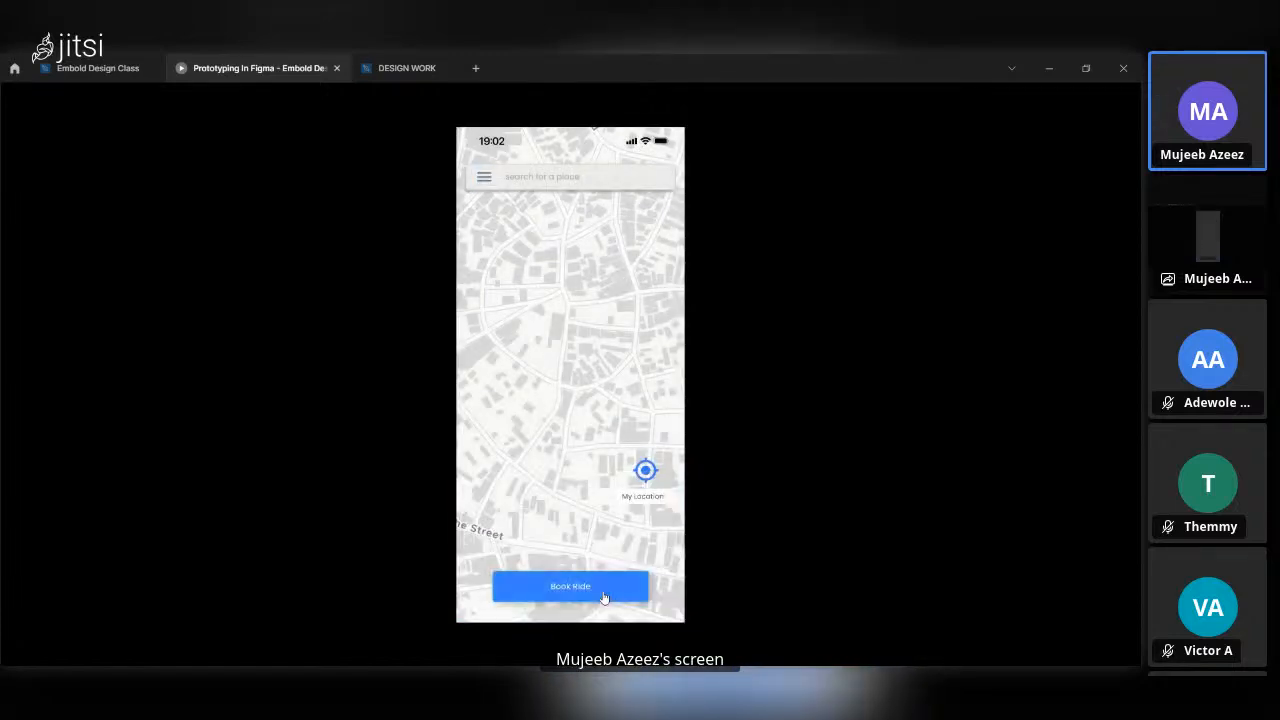
{"action": "left_click", "coordinate": [603, 594]}
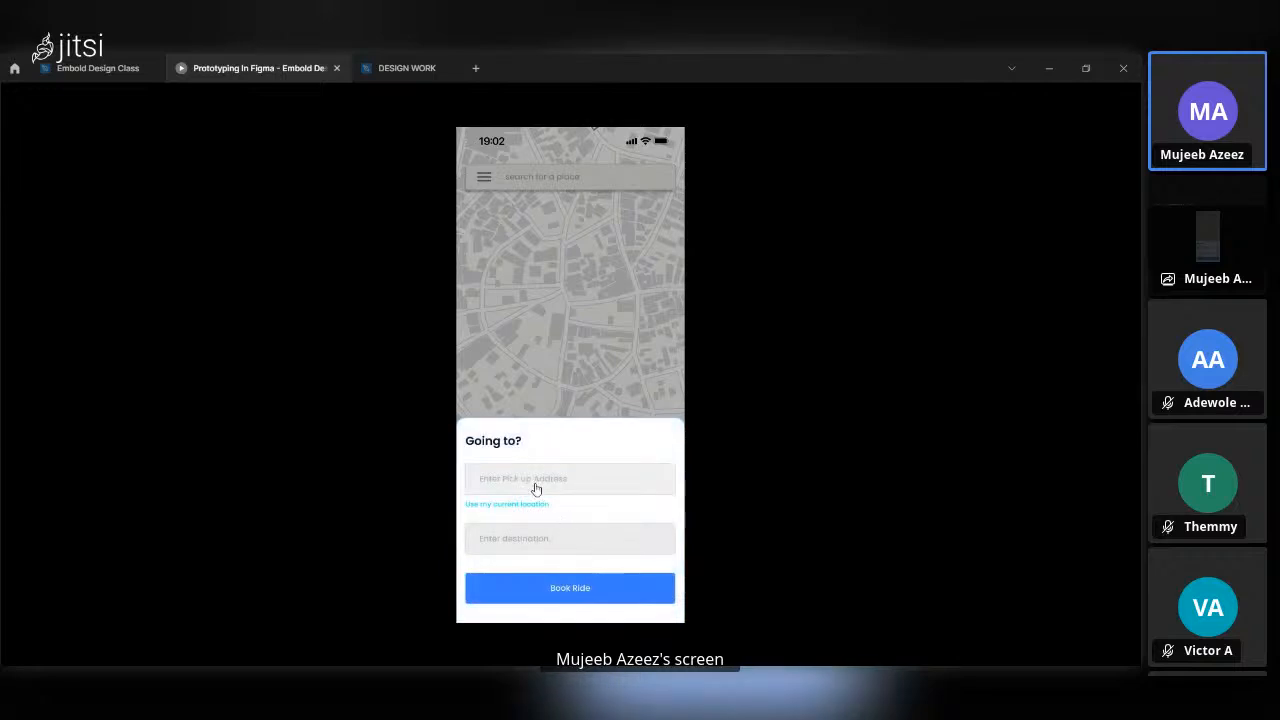
{"action": "left_click", "coordinate": [535, 487]}
{"action": "left_click", "coordinate": [44, 72]}
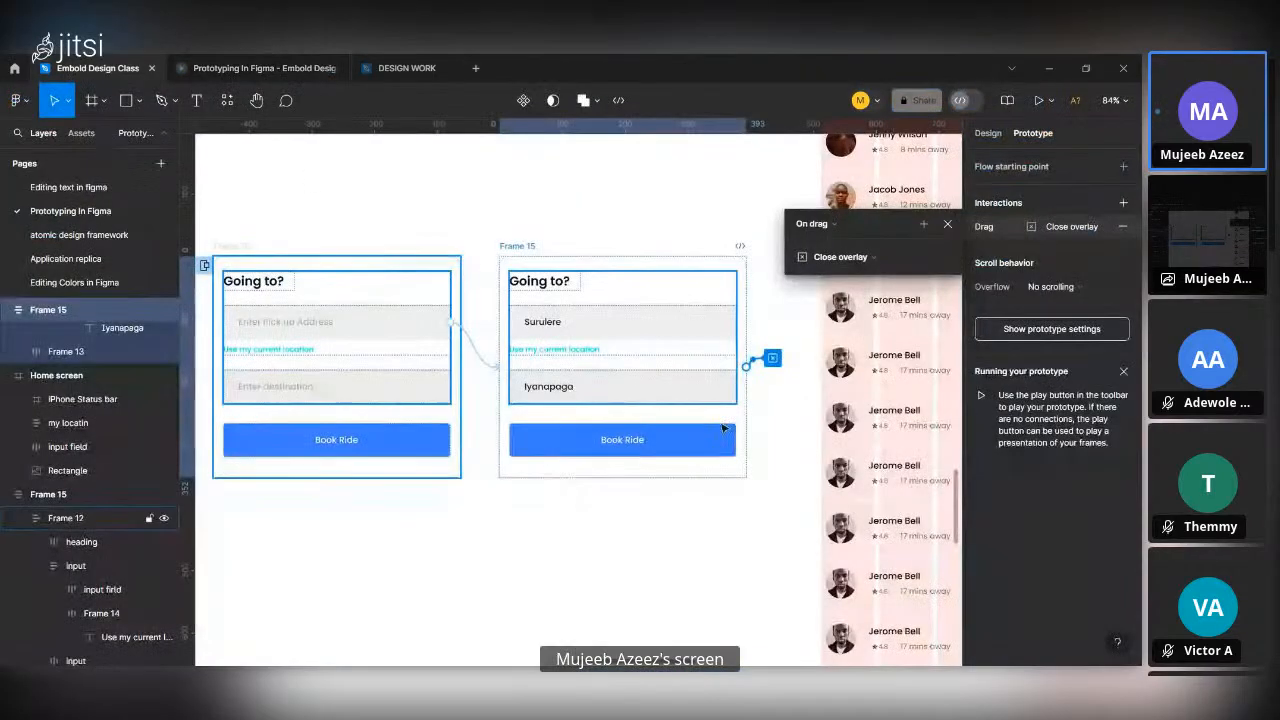
Connect the Book Ride button of the filled-in "Going to?" frame to the RIDES AROUND YOU screen with Navigate to and Smart animate.
{"action": "left_click", "coordinate": [723, 428]}
{"action": "scroll", "coordinate": [697, 452], "scroll_direction": "down", "scroll_amount": 5}
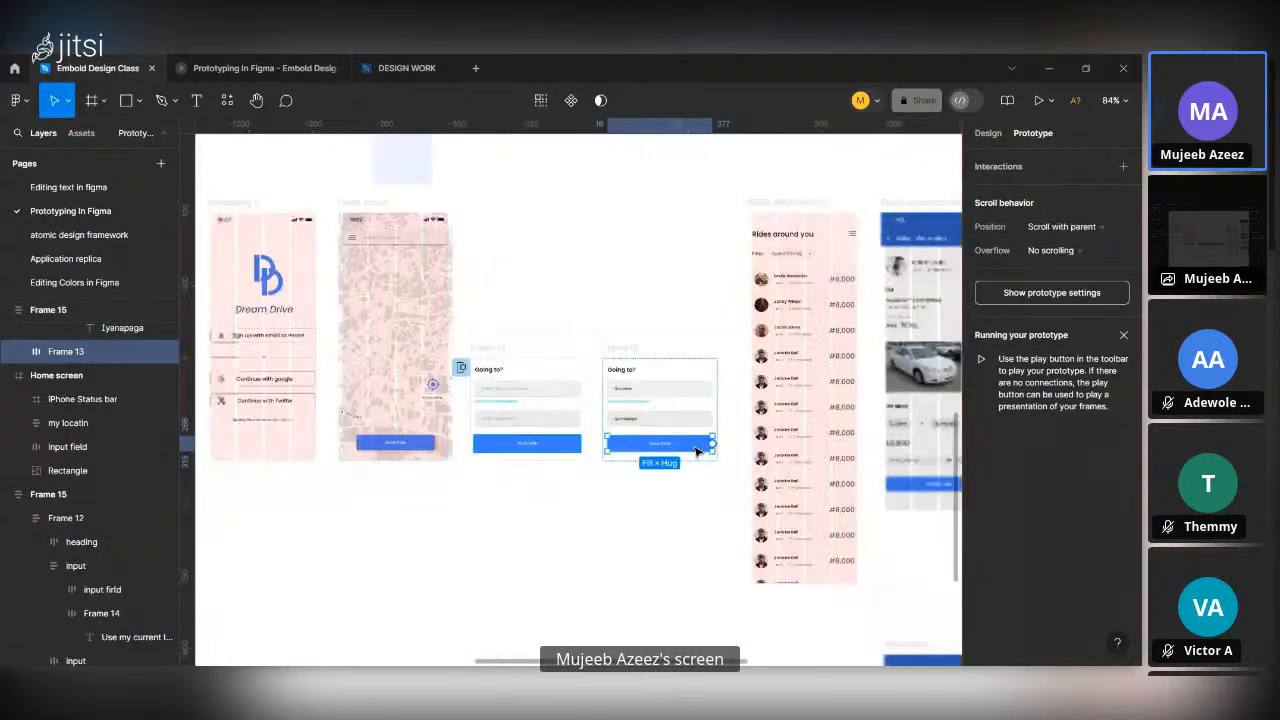
{"action": "scroll", "coordinate": [697, 452], "scroll_direction": "up", "scroll_amount": 5}
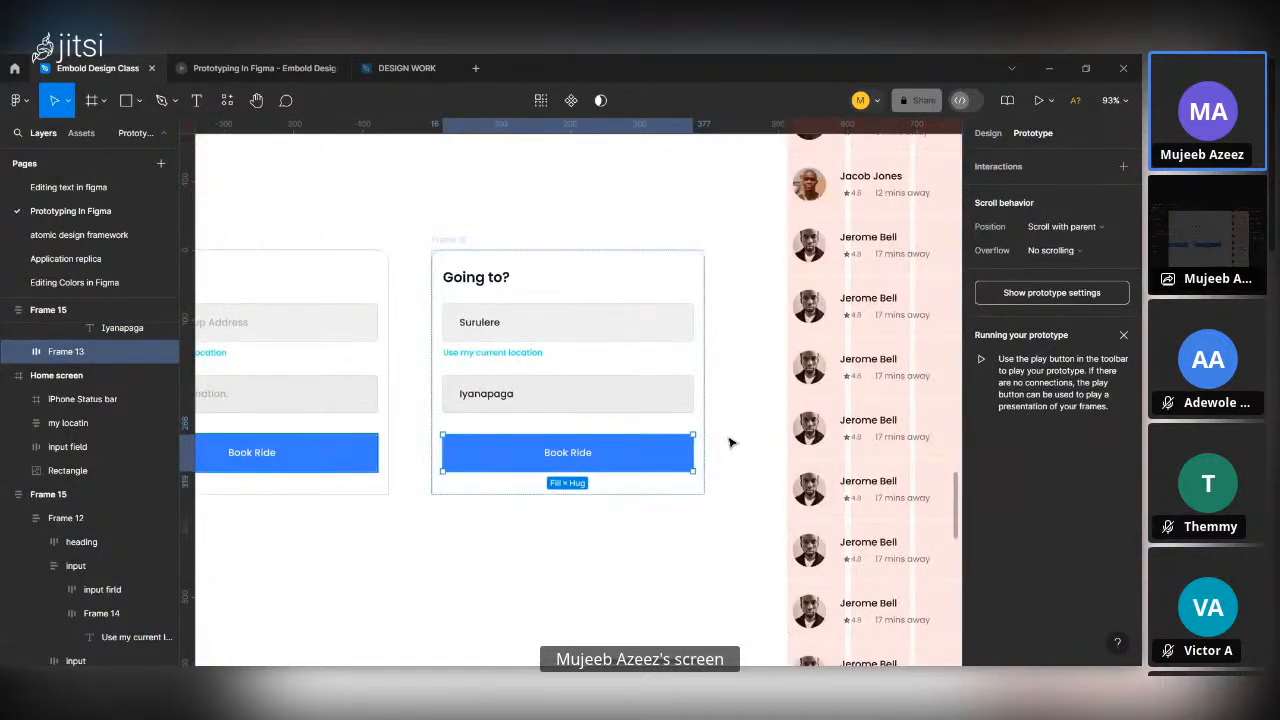
{"action": "scroll", "coordinate": [730, 443], "scroll_direction": "down", "scroll_amount": 5}
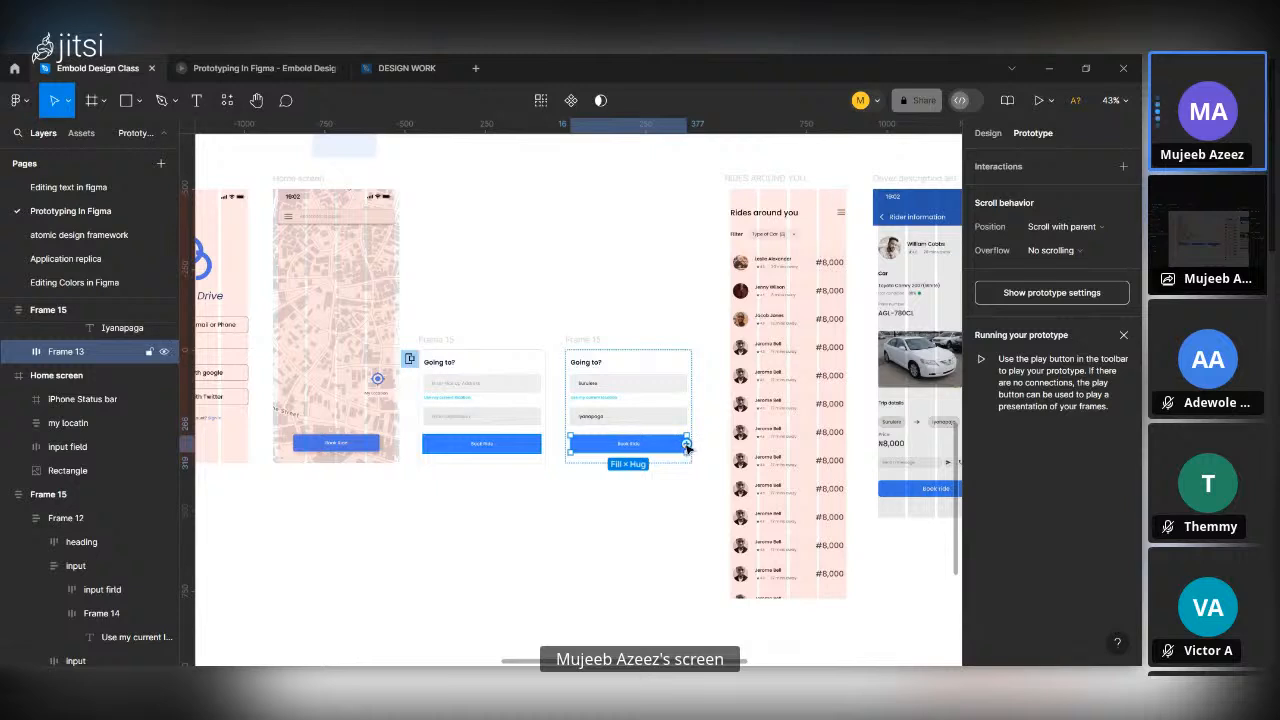
{"action": "left_click_drag", "start_coordinate": [687, 445], "coordinate": [733, 423]}
{"action": "scroll", "coordinate": [733, 423], "scroll_direction": "down", "scroll_amount": 1}
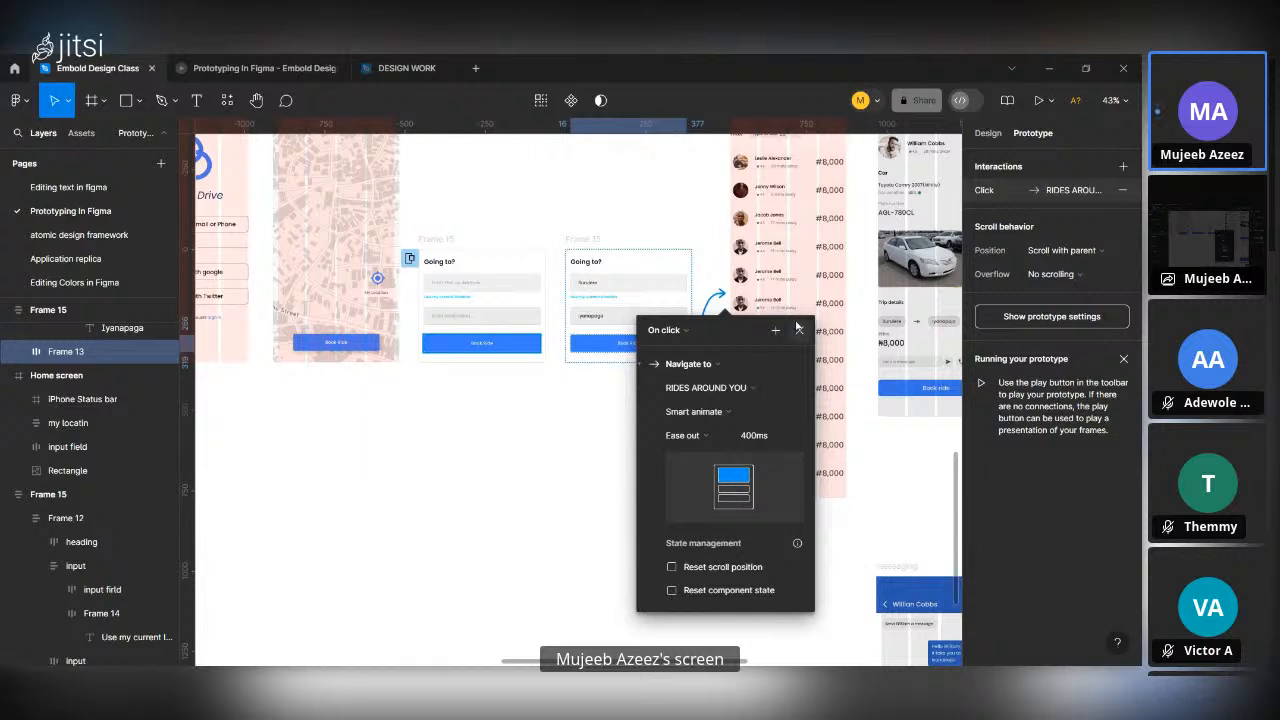
{"action": "left_click", "coordinate": [799, 331]}
{"action": "scroll", "coordinate": [779, 258], "scroll_direction": "up", "scroll_amount": 3}
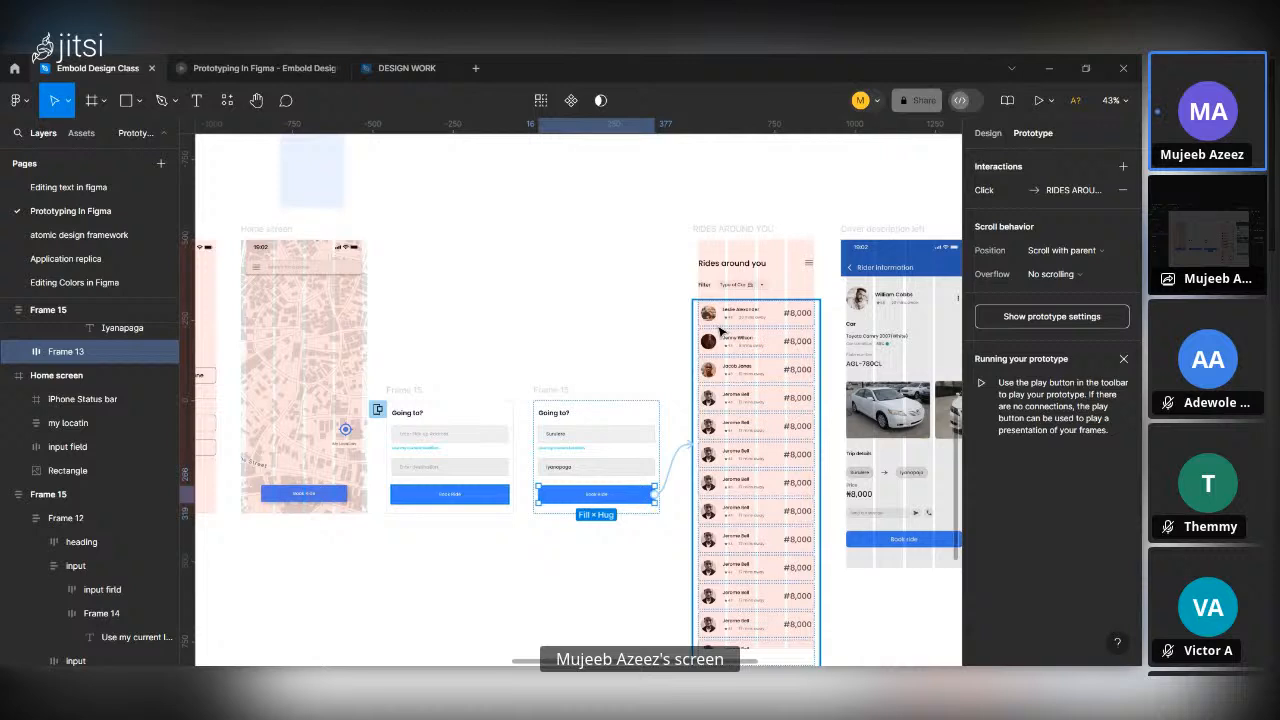
{"action": "scroll", "coordinate": [719, 331], "scroll_direction": "right", "scroll_amount": 2}
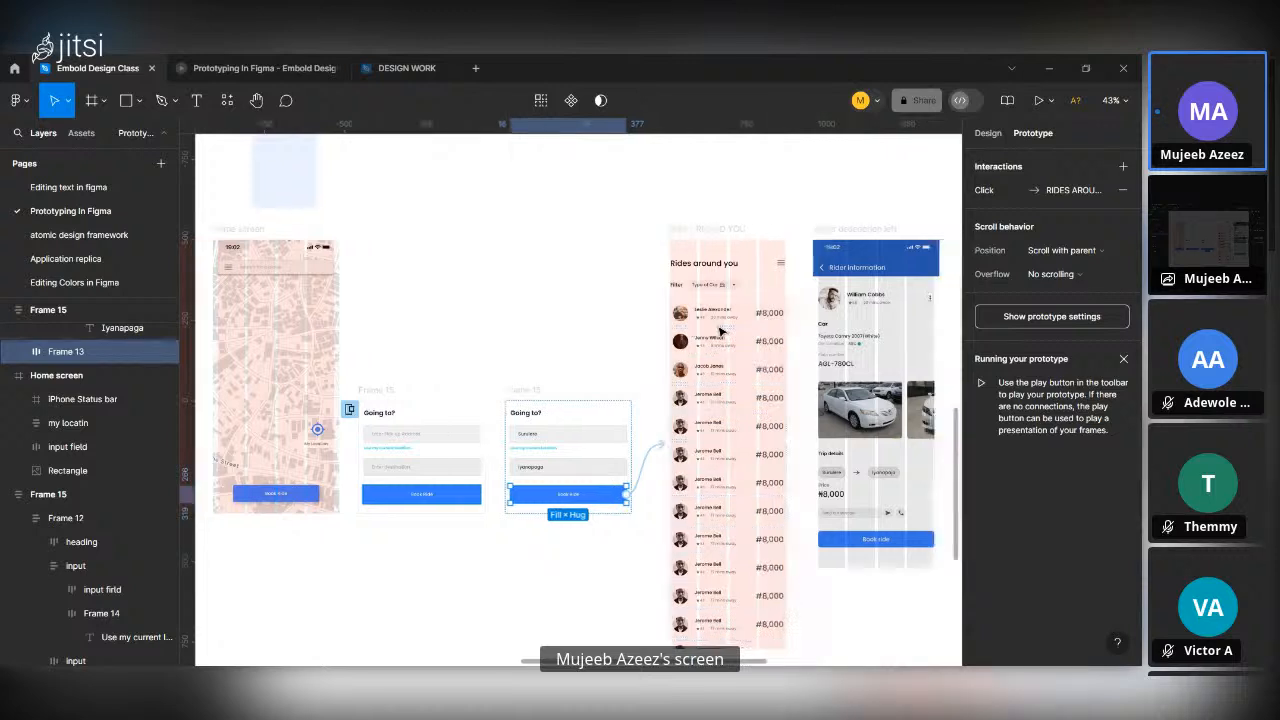
Preview the prototype from the "Going to?" overlay through Book Ride to the Rides around you screen.
{"action": "left_click", "coordinate": [688, 235]}
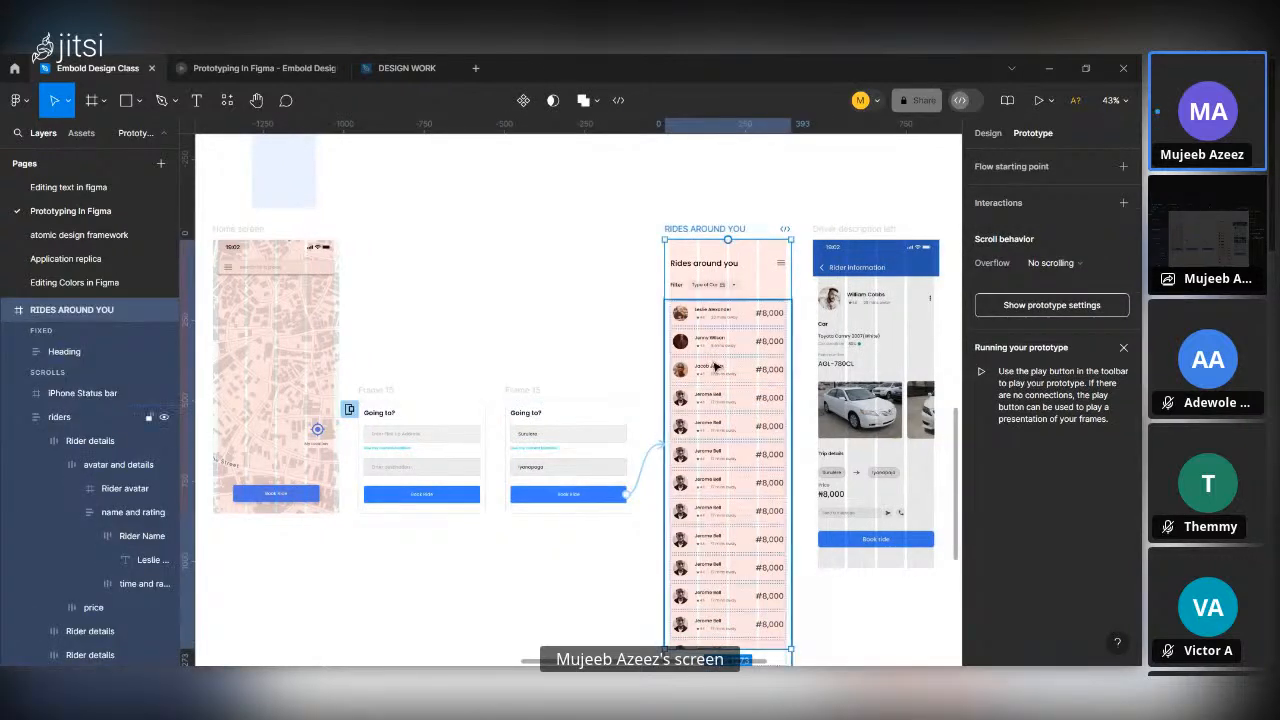
{"action": "scroll", "coordinate": [560, 286], "scroll_direction": "down", "scroll_amount": 2}
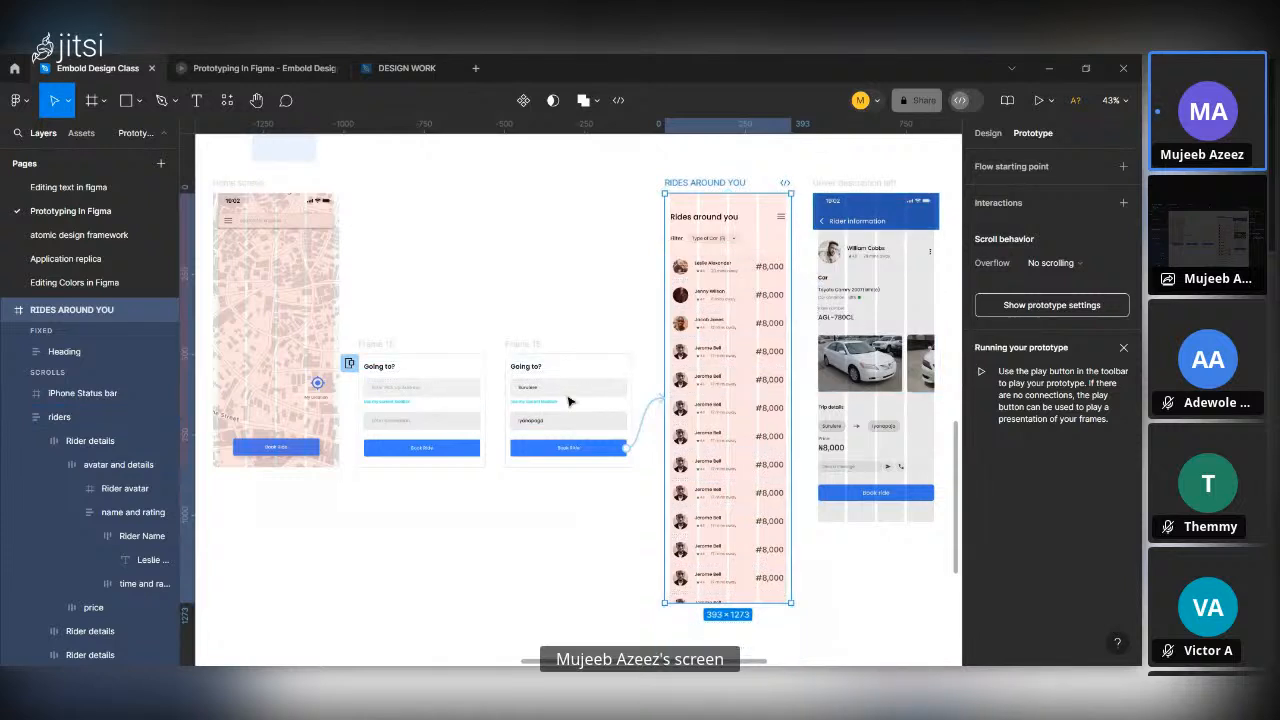
{"action": "left_click", "coordinate": [255, 68]}
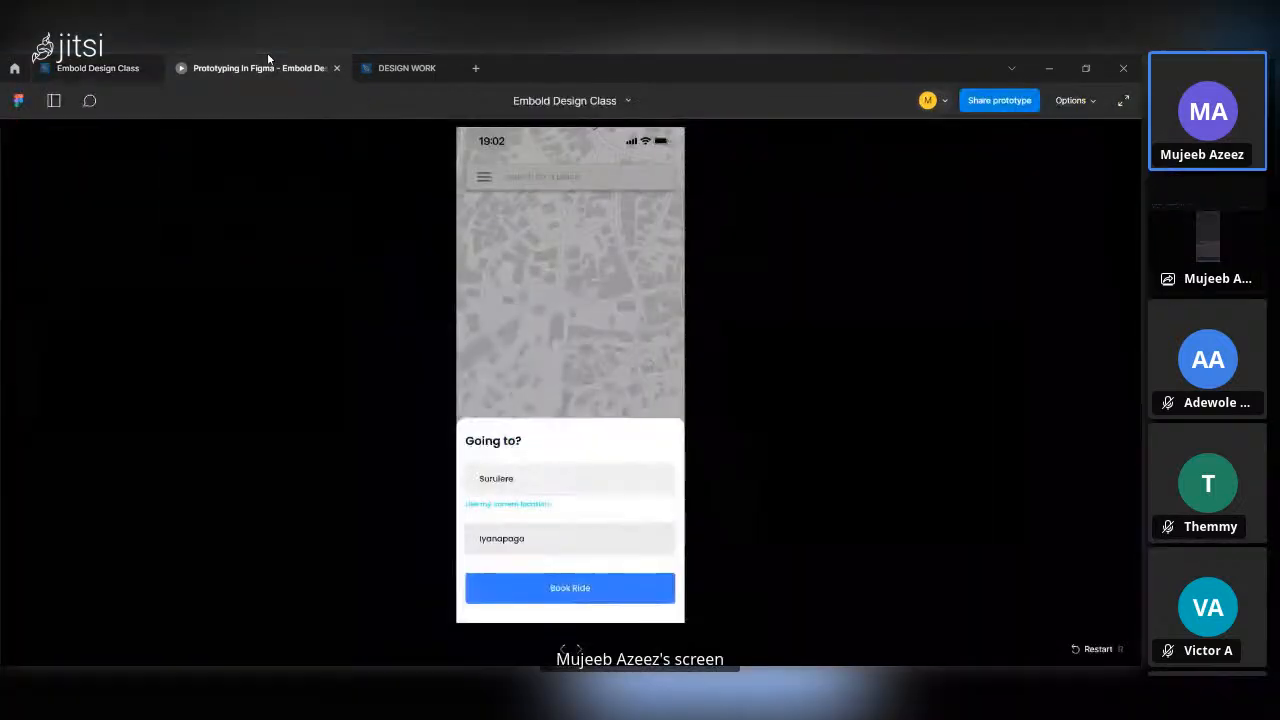
{"action": "left_click", "coordinate": [584, 598]}
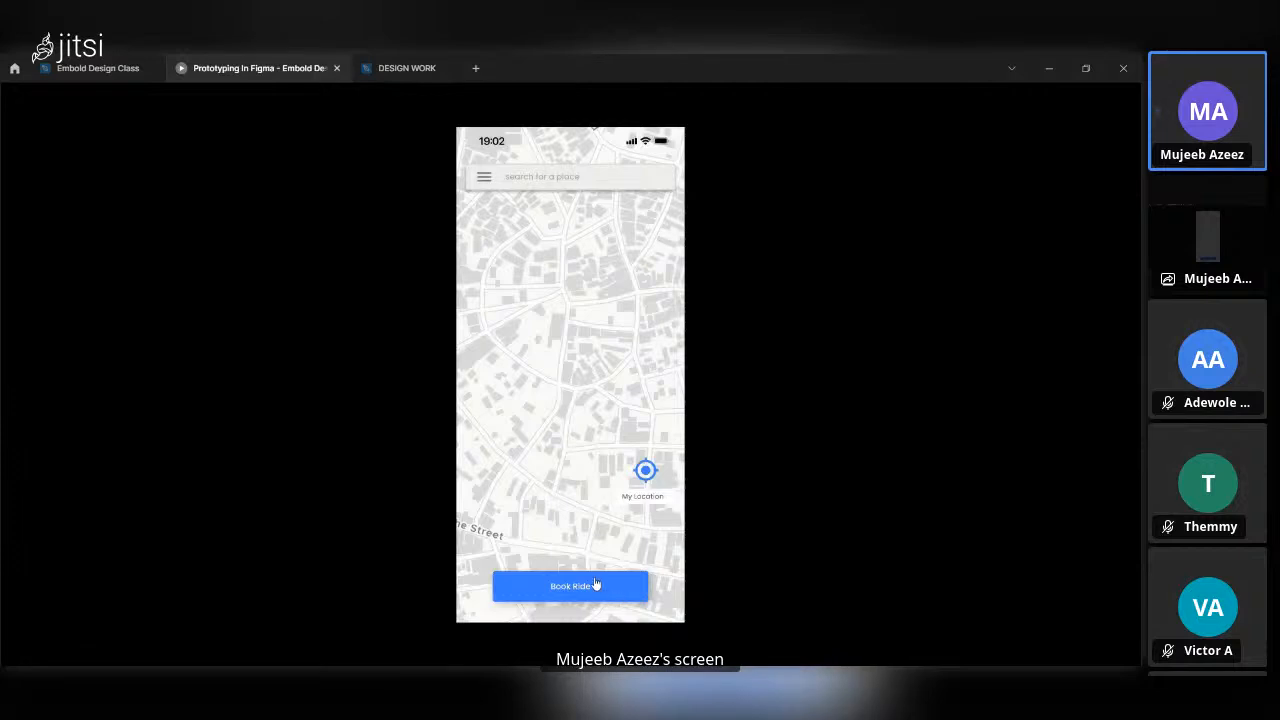
{"action": "left_click", "coordinate": [595, 585]}
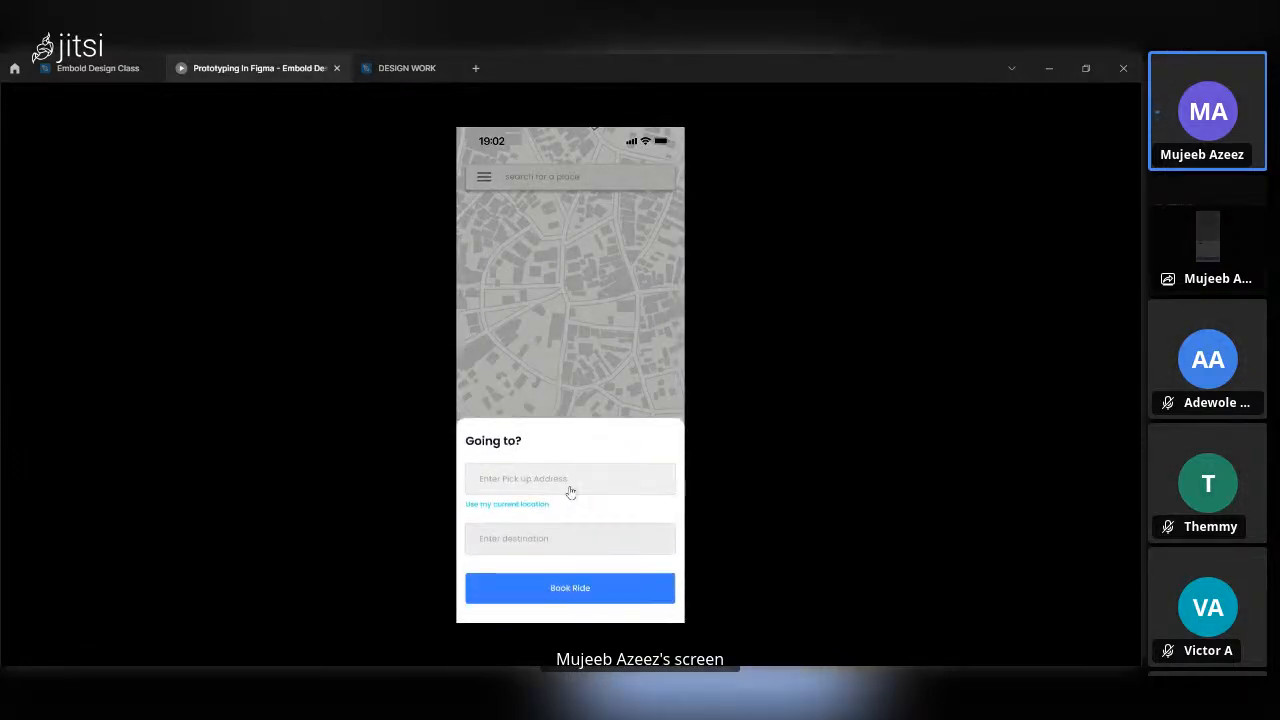
{"action": "left_click", "coordinate": [571, 590]}
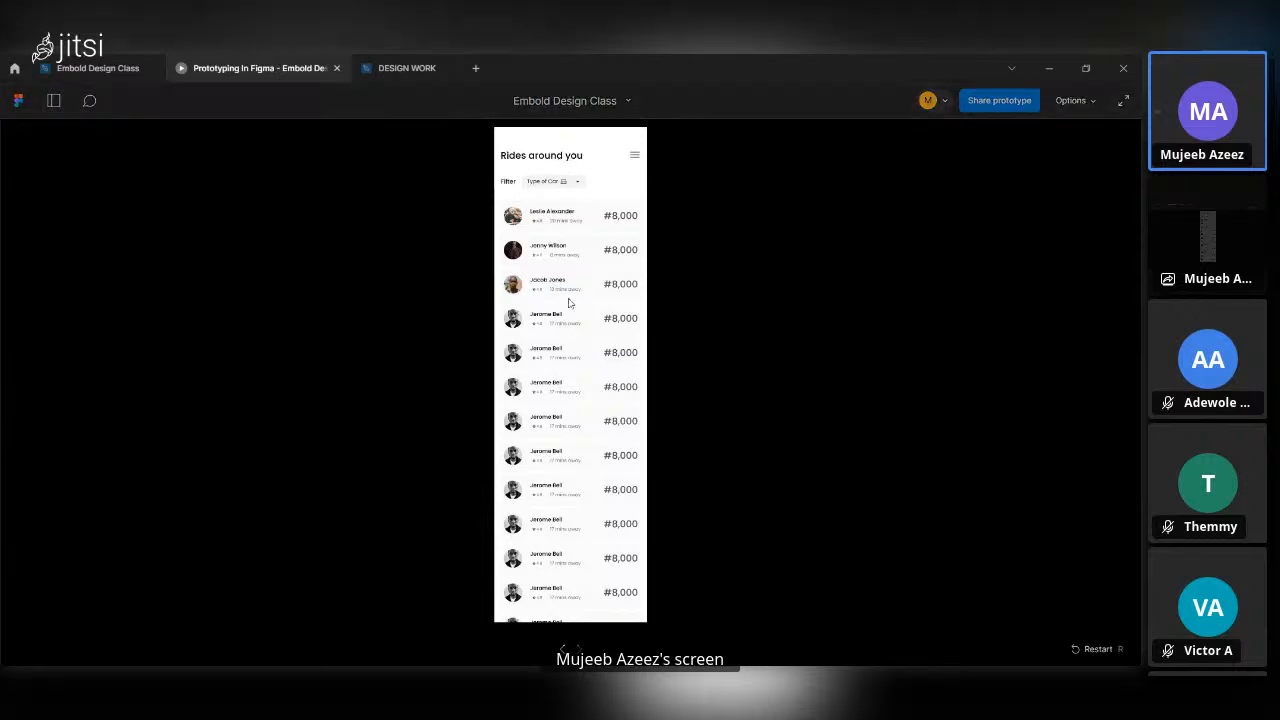
Try the Fit to screen scaling in the preview and switch it to Actual size (100%).
{"action": "left_click", "coordinate": [1087, 104]}
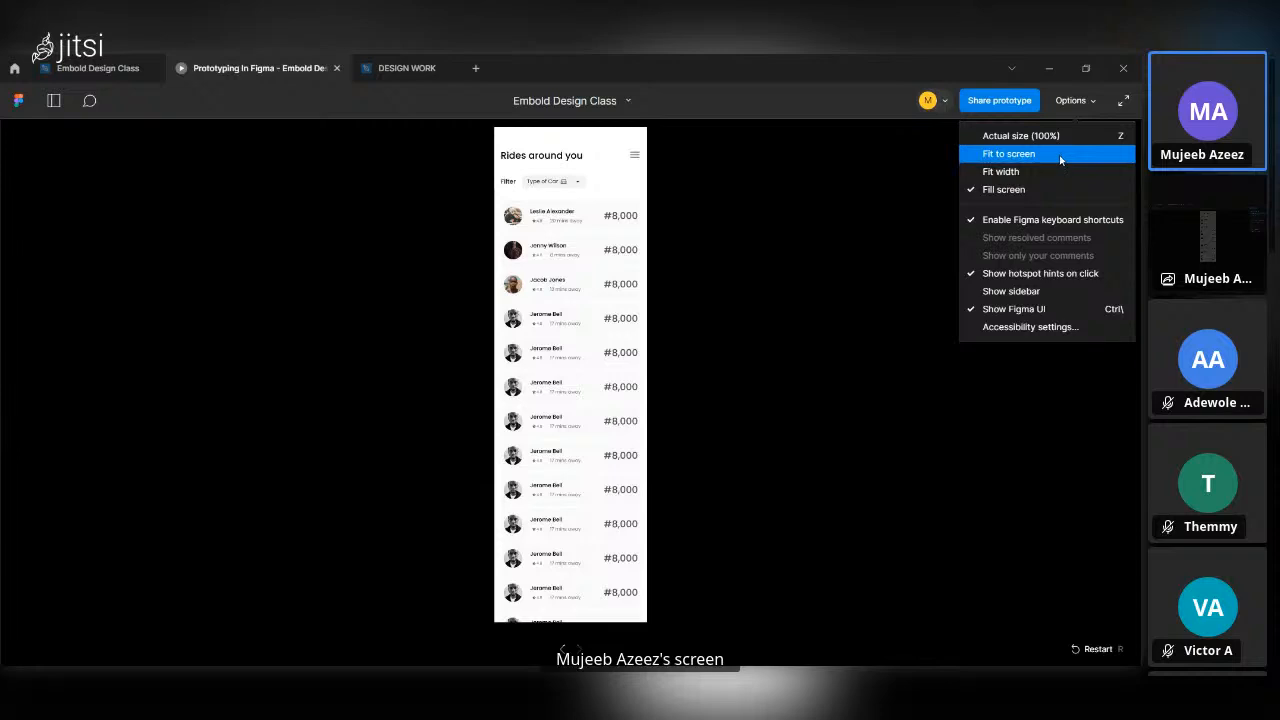
{"action": "left_click", "coordinate": [1059, 155]}
{"action": "left_click", "coordinate": [1087, 104]}
{"action": "left_click", "coordinate": [1085, 136]}
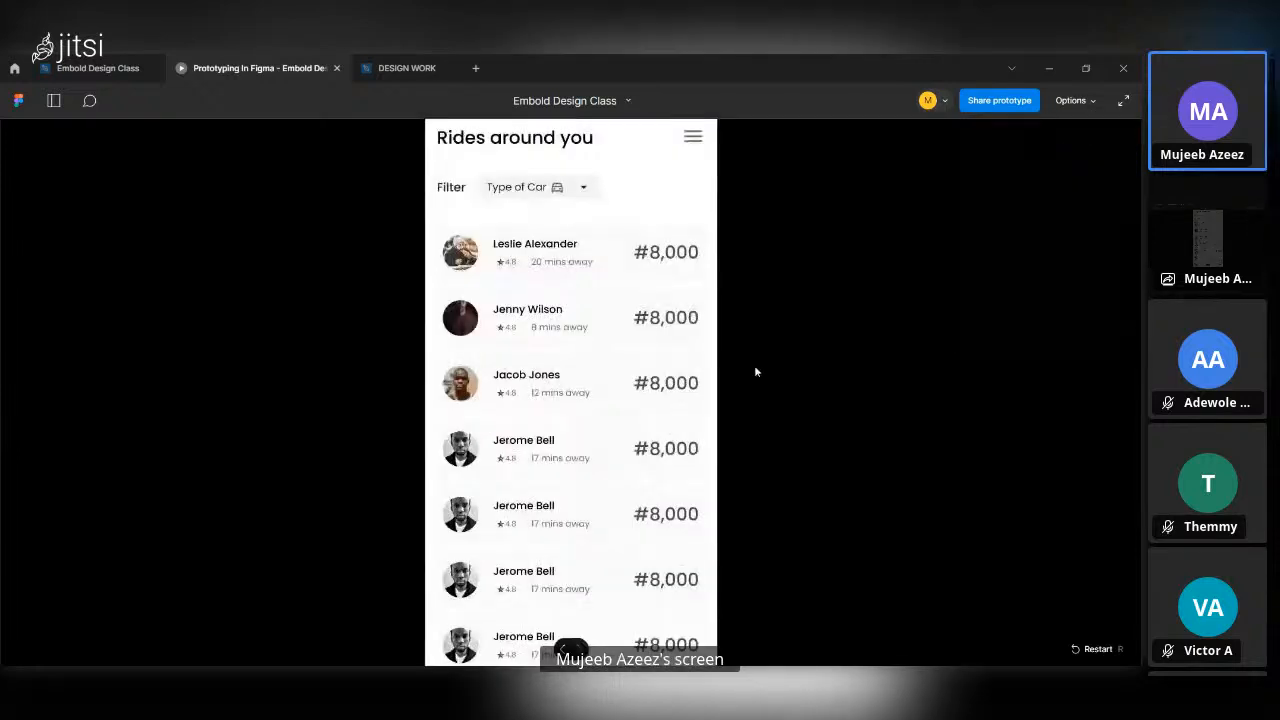
Test scrolling the rider list up and down beneath the fixed heading of the Rides around you screen.
{"action": "scroll", "coordinate": [607, 513], "scroll_direction": "down", "scroll_amount": 5}
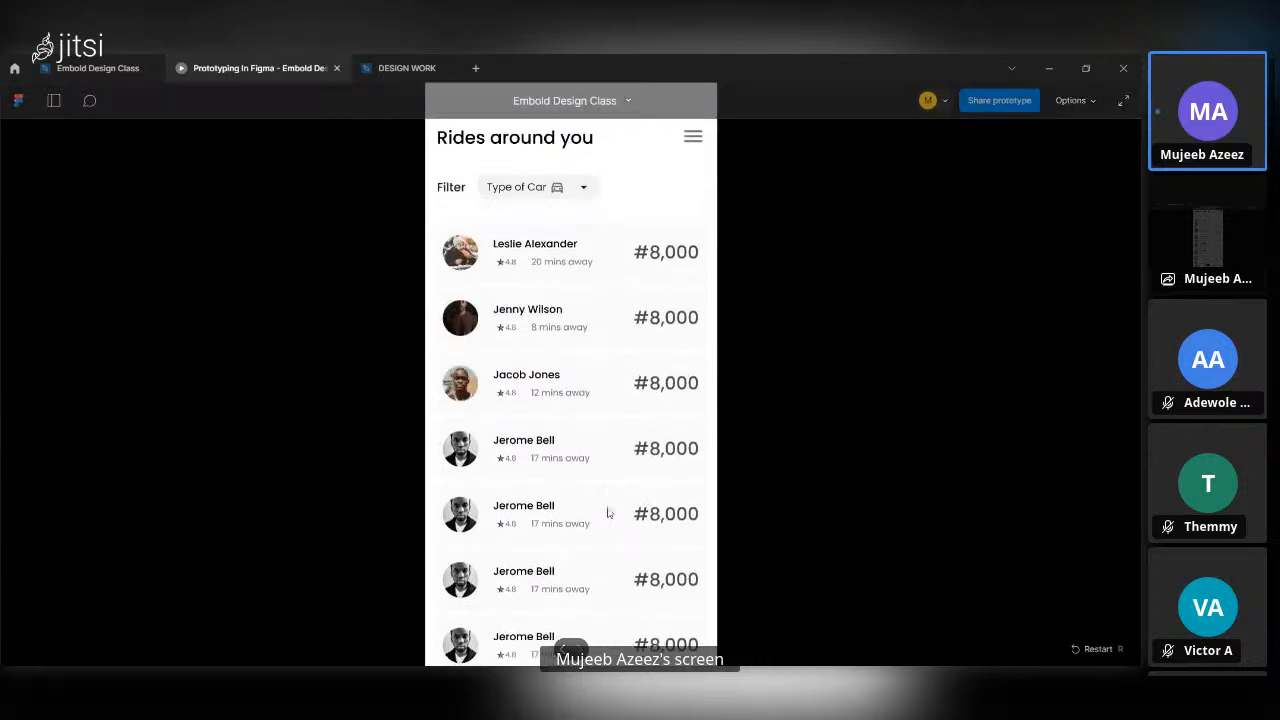
{"action": "scroll", "coordinate": [609, 513], "scroll_direction": "up", "scroll_amount": 4}
{"action": "scroll", "coordinate": [609, 513], "scroll_direction": "down", "scroll_amount": 4}
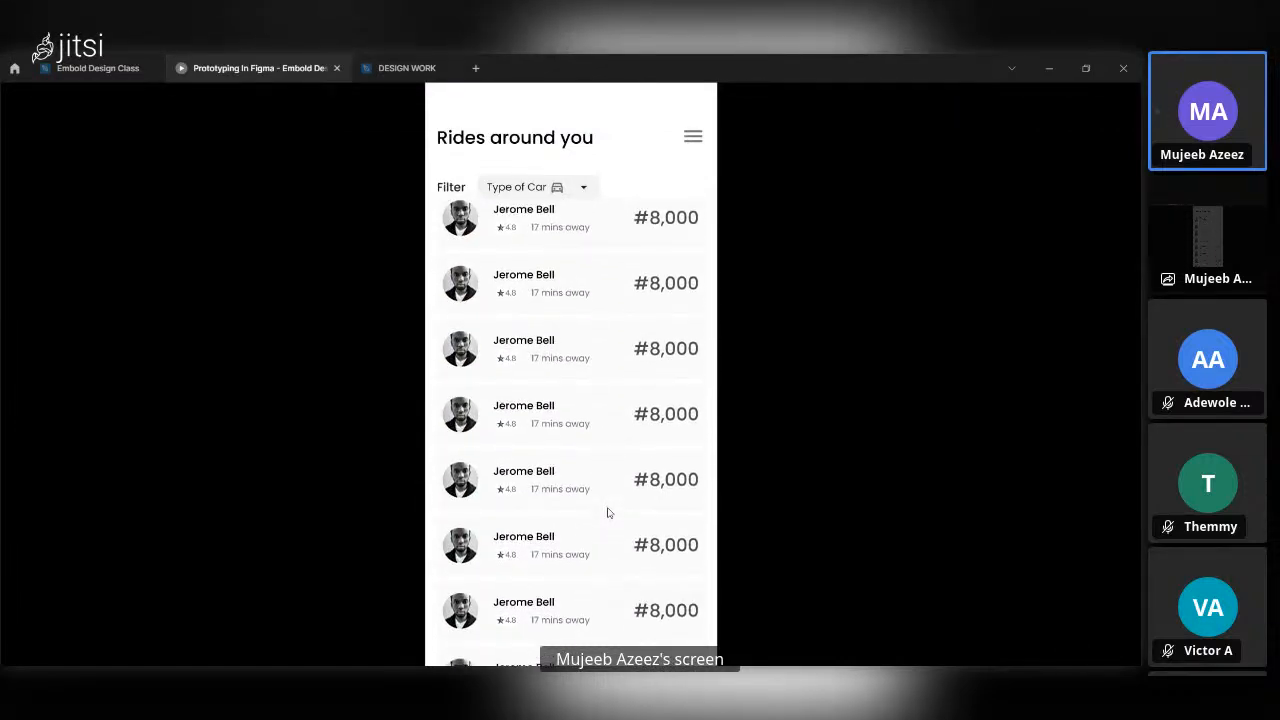
{"action": "scroll", "coordinate": [609, 513], "scroll_direction": "up", "scroll_amount": 3}
{"action": "scroll", "coordinate": [607, 513], "scroll_direction": "down", "scroll_amount": 3}
{"action": "scroll", "coordinate": [607, 513], "scroll_direction": "up", "scroll_amount": 3}
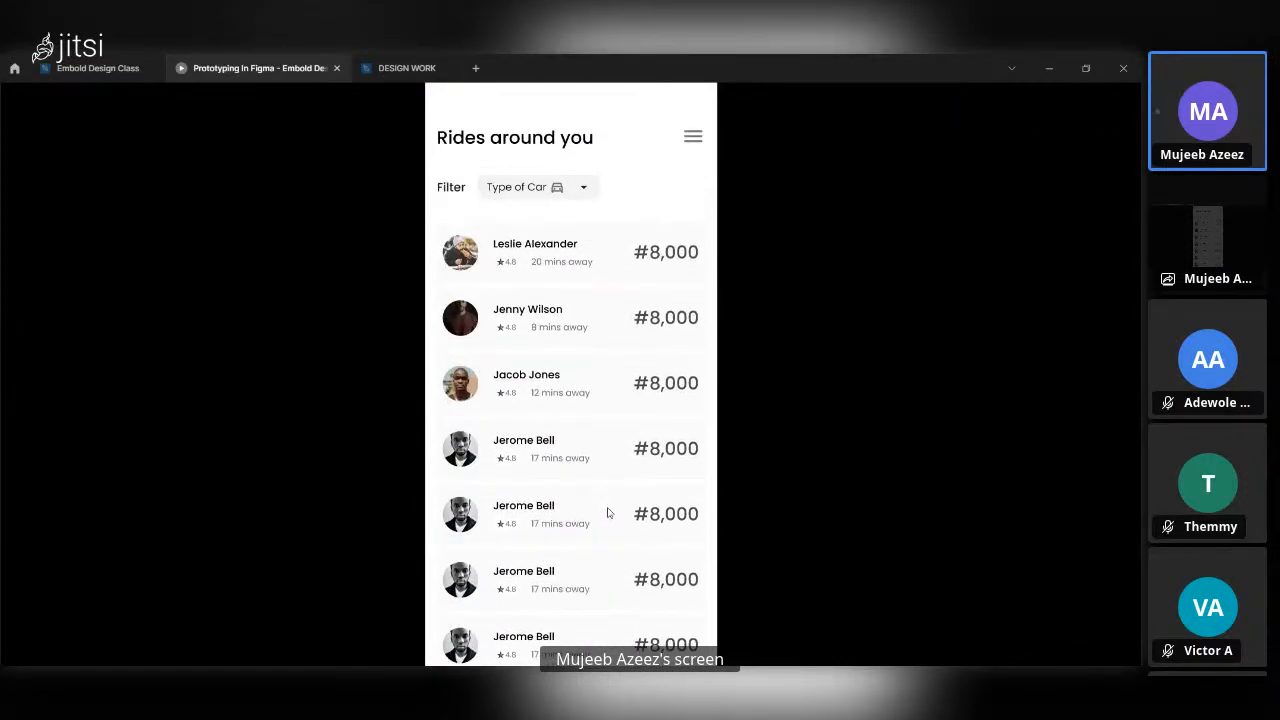
{"action": "scroll", "coordinate": [607, 513], "scroll_direction": "down", "scroll_amount": 3}
{"action": "scroll", "coordinate": [607, 513], "scroll_direction": "down", "scroll_amount": 1}
{"action": "scroll", "coordinate": [607, 513], "scroll_direction": "up", "scroll_amount": 1}
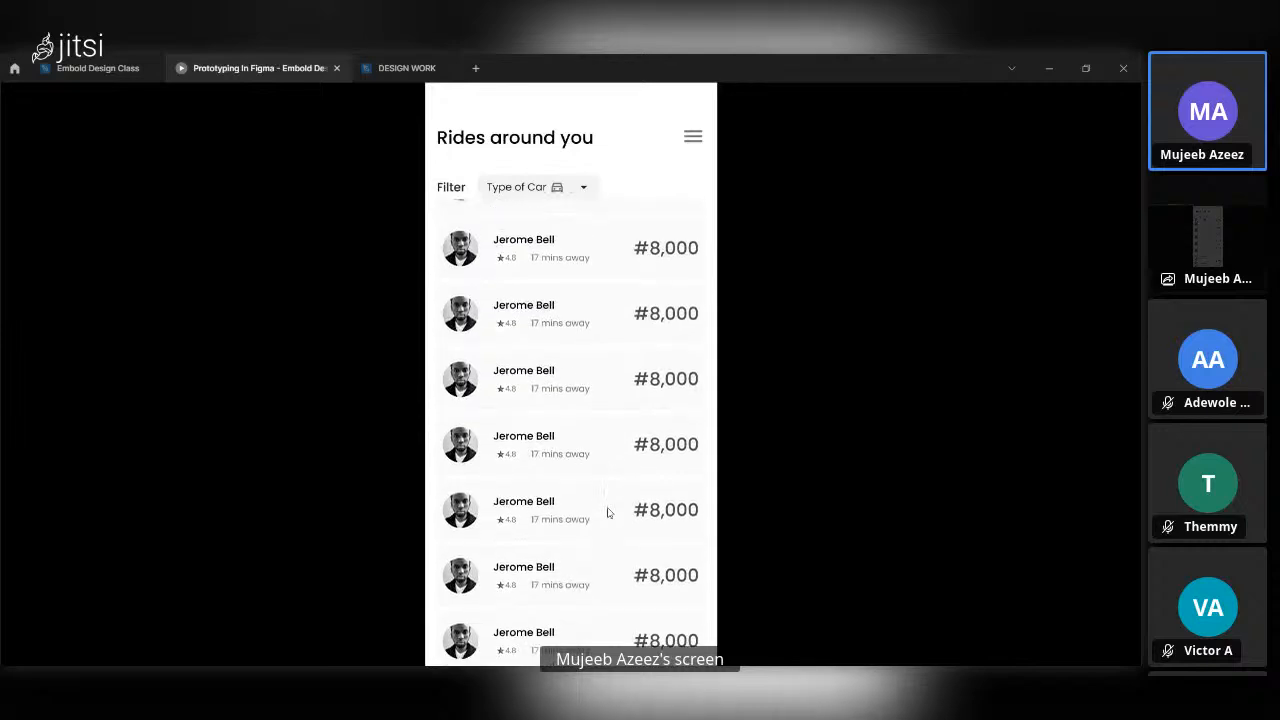
{"action": "scroll", "coordinate": [607, 513], "scroll_direction": "down", "scroll_amount": 1}
{"action": "scroll", "coordinate": [607, 513], "scroll_direction": "up", "scroll_amount": 3}
{"action": "scroll", "coordinate": [607, 513], "scroll_direction": "down", "scroll_amount": 3}
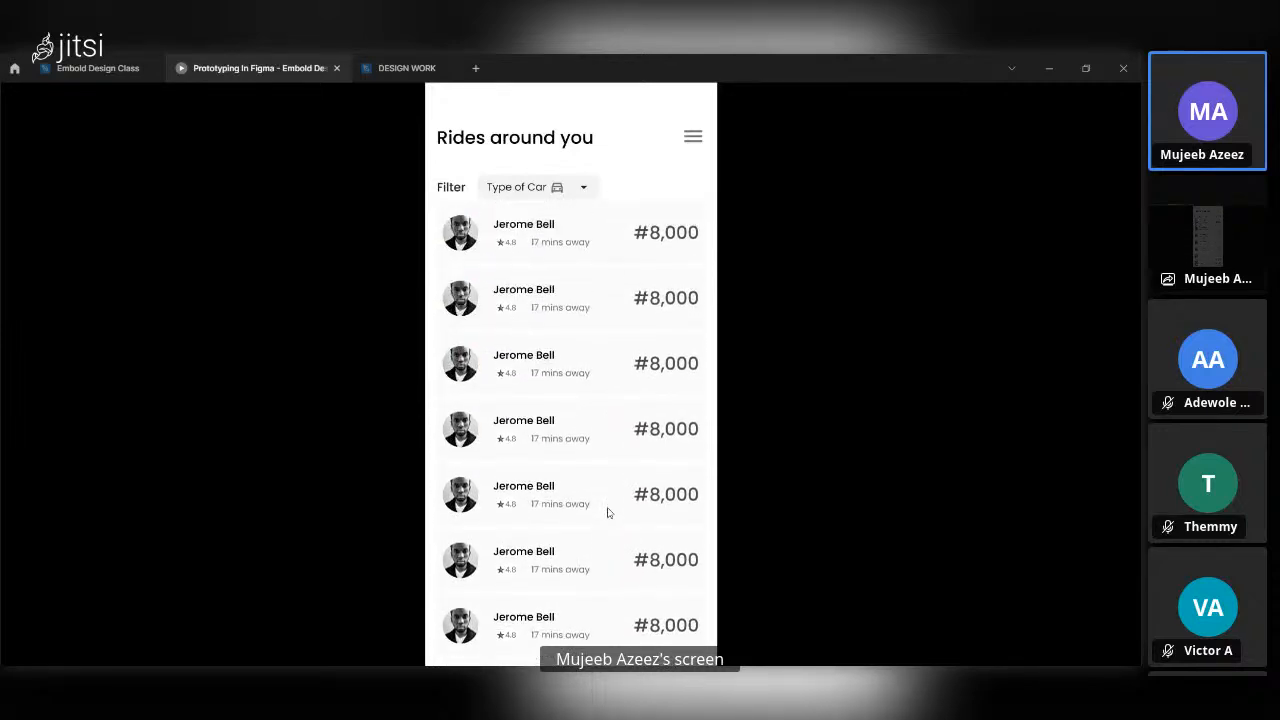
{"action": "scroll", "coordinate": [607, 513], "scroll_direction": "up", "scroll_amount": 3}
{"action": "scroll", "coordinate": [607, 513], "scroll_direction": "down", "scroll_amount": 3}
{"action": "scroll", "coordinate": [607, 513], "scroll_direction": "up", "scroll_amount": 2}
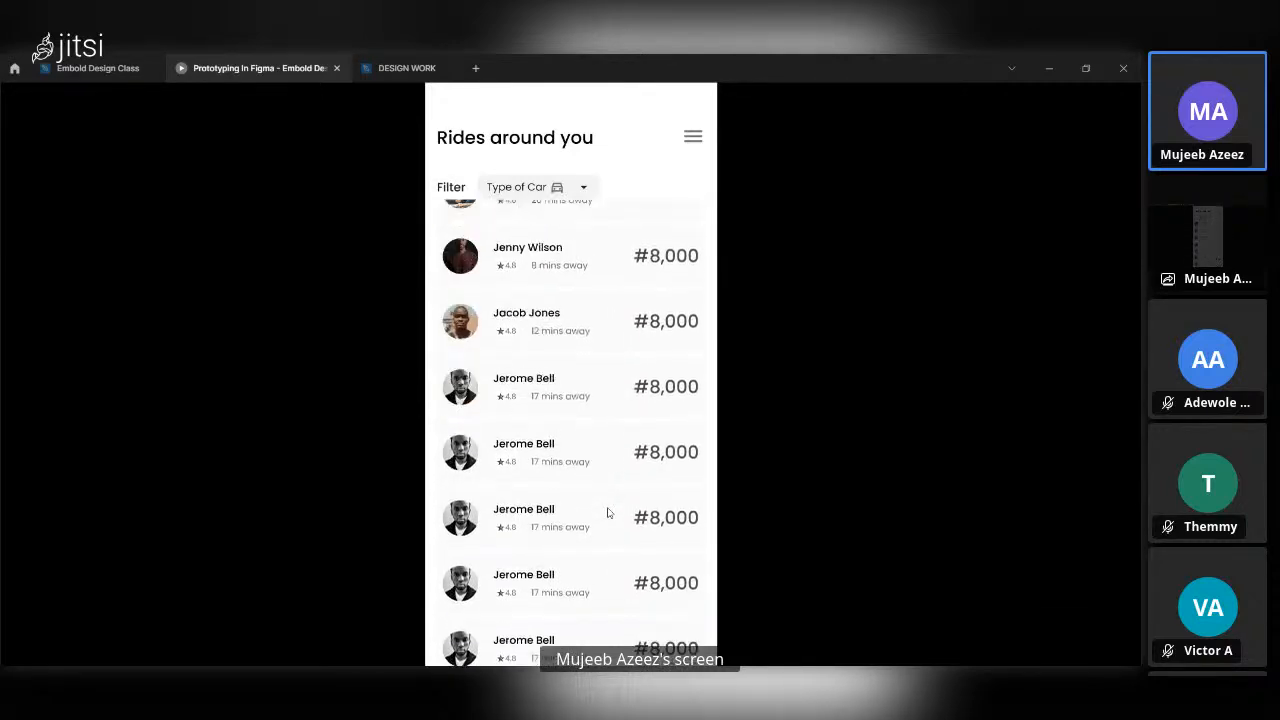
{"action": "scroll", "coordinate": [607, 513], "scroll_direction": "down", "scroll_amount": 2}
{"action": "scroll", "coordinate": [607, 513], "scroll_direction": "up", "scroll_amount": 1}
{"action": "scroll", "coordinate": [606, 514], "scroll_direction": "down", "scroll_amount": 1}
{"action": "scroll", "coordinate": [604, 510], "scroll_direction": "up", "scroll_amount": 3}
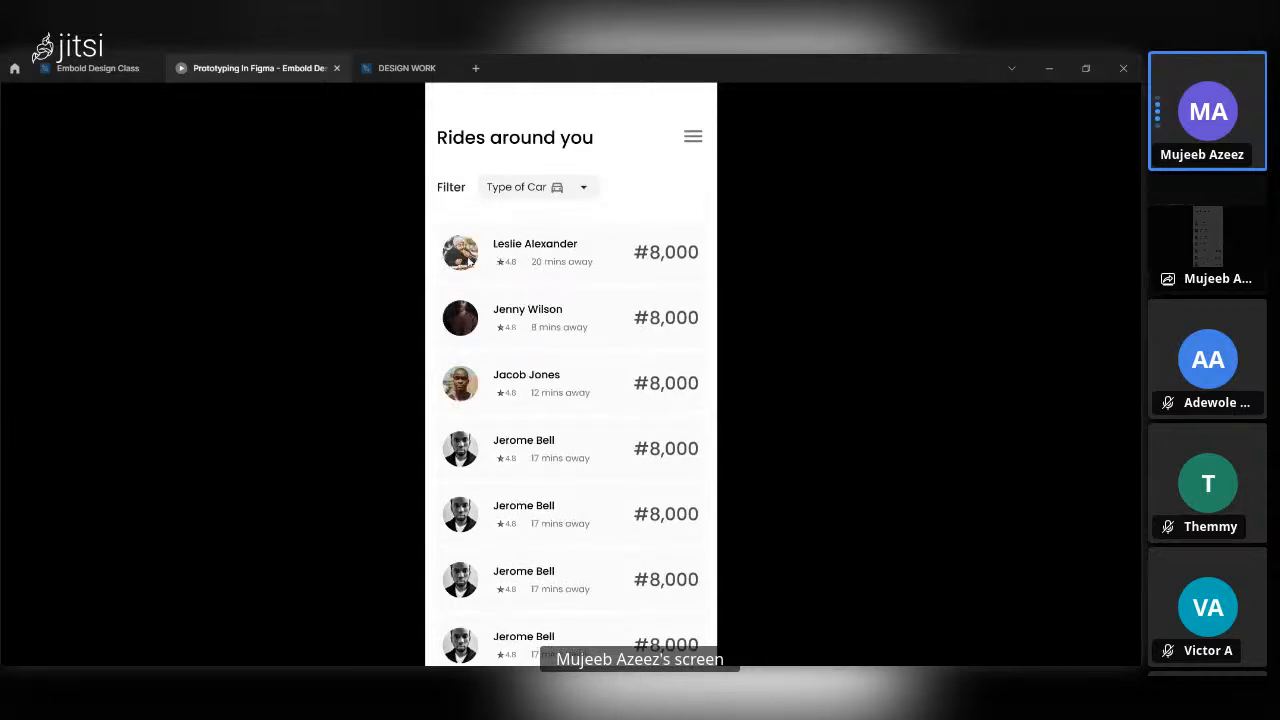
In the design file, connect the first rider row of RIDES AROUND YOU to Driver description left with Navigate to and Smart animate.
{"action": "left_click", "coordinate": [97, 68]}
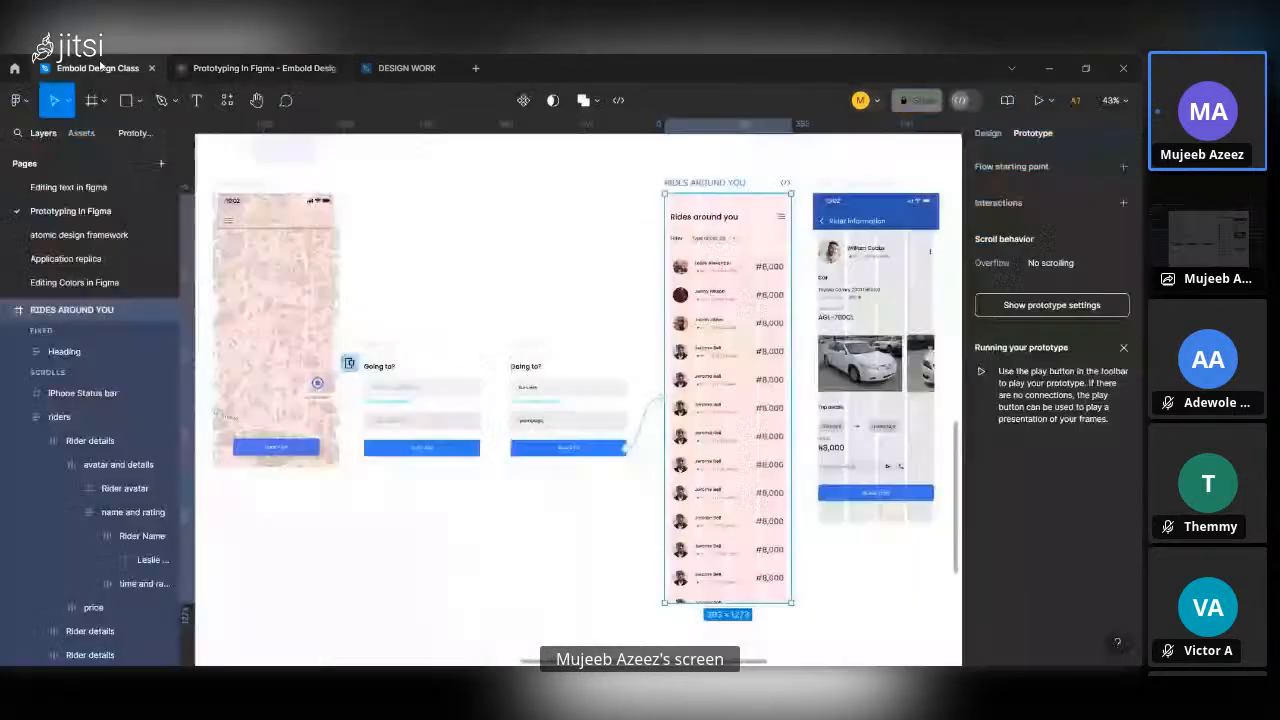
{"action": "scroll", "coordinate": [737, 288], "scroll_direction": "right", "scroll_amount": 2}
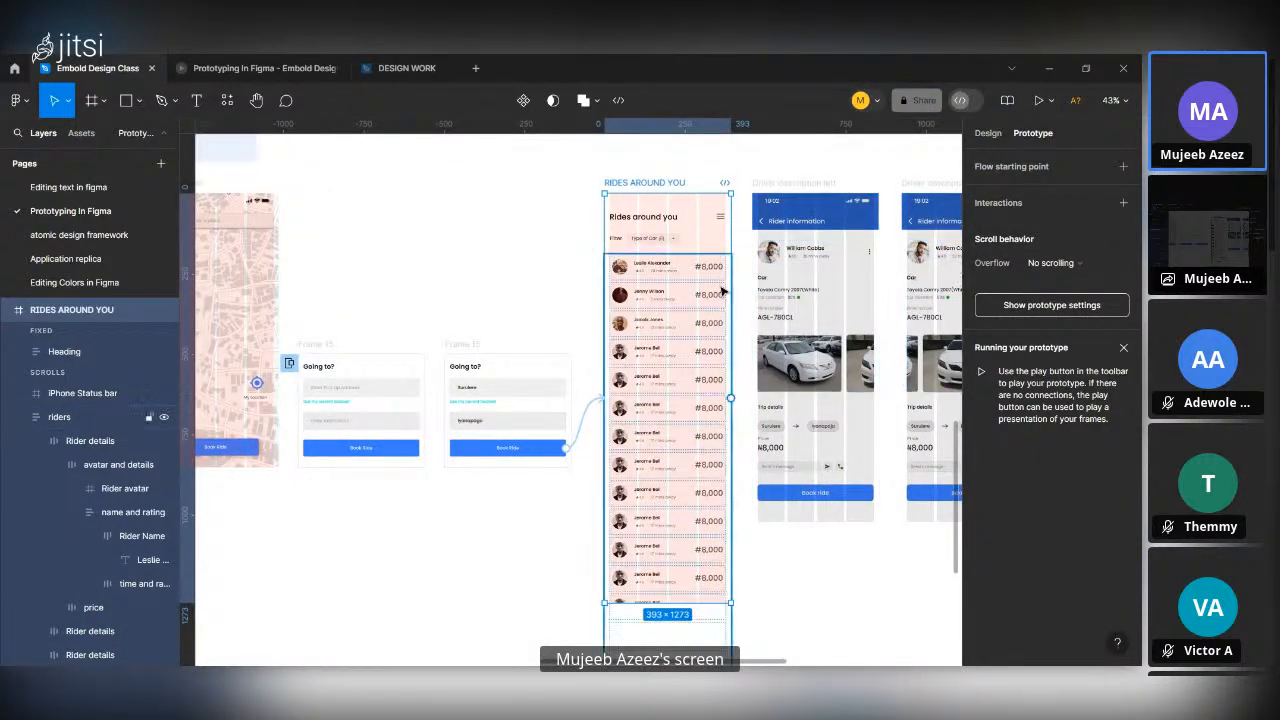
{"action": "double_click", "coordinate": [704, 281]}
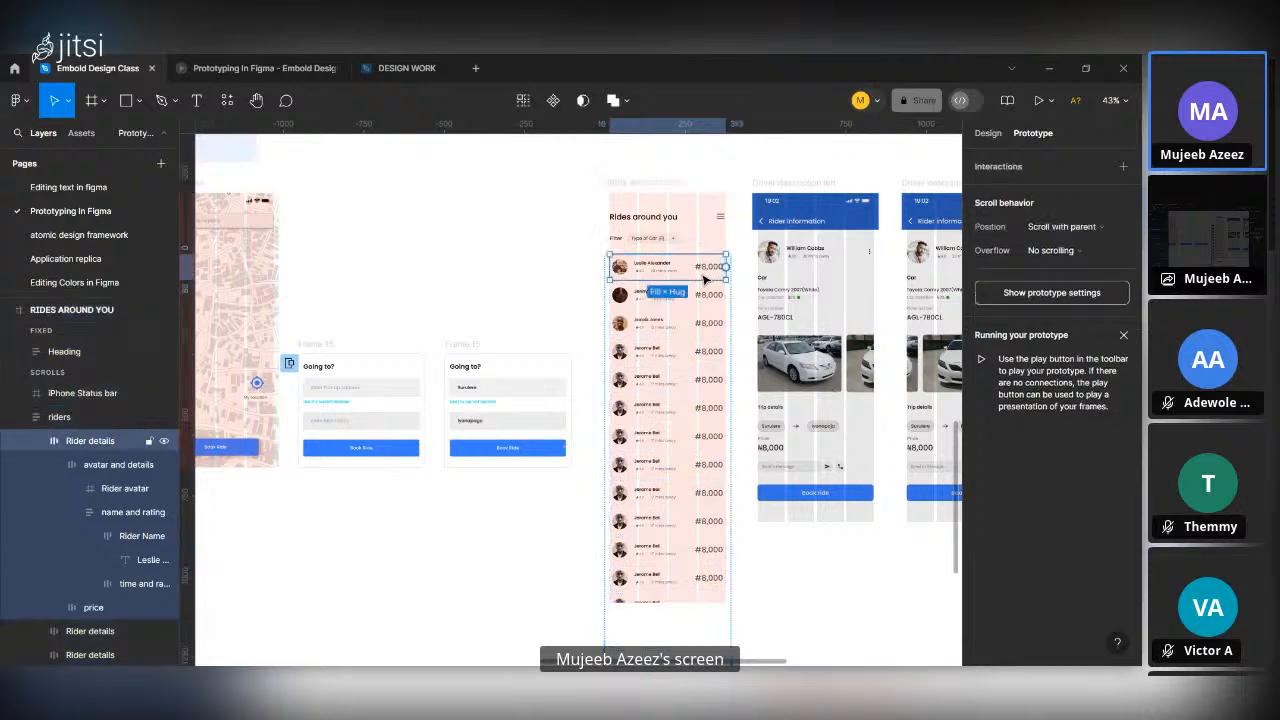
{"action": "scroll", "coordinate": [704, 281], "scroll_direction": "up", "scroll_amount": 3}
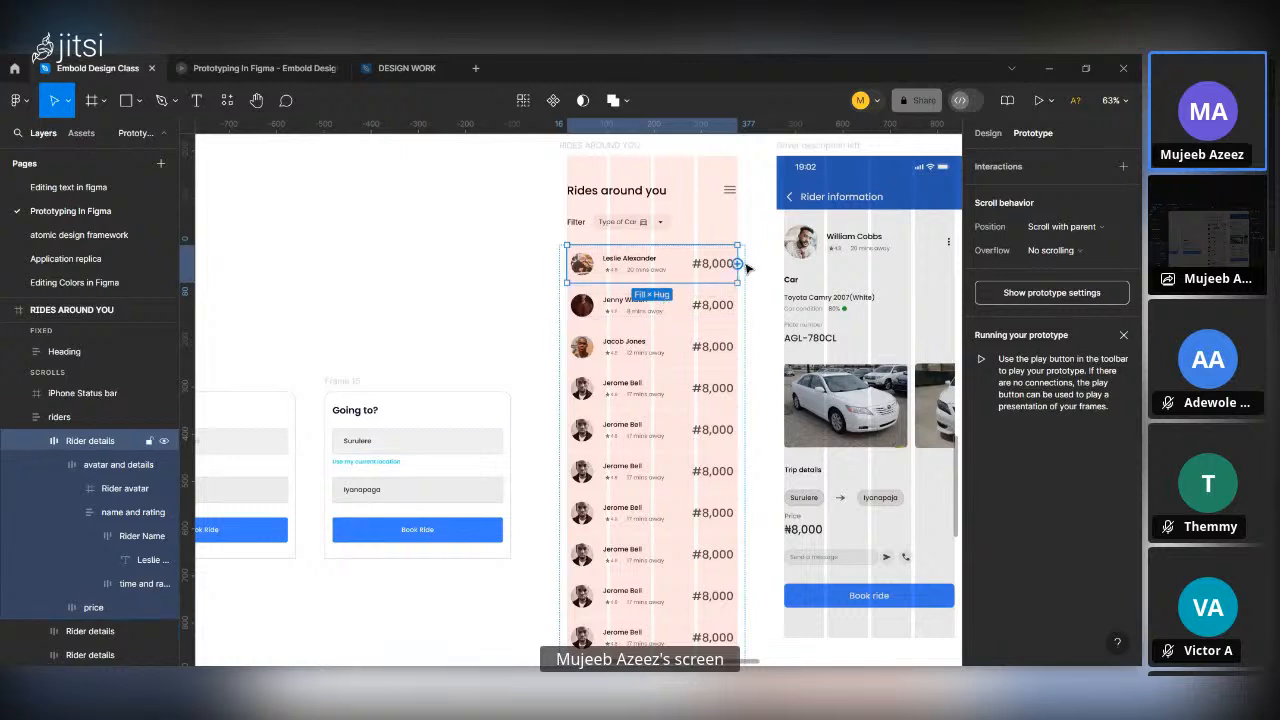
{"action": "left_click_drag", "start_coordinate": [737, 263], "coordinate": [800, 342]}
{"action": "scroll", "coordinate": [760, 373], "scroll_direction": "down", "scroll_amount": 3}
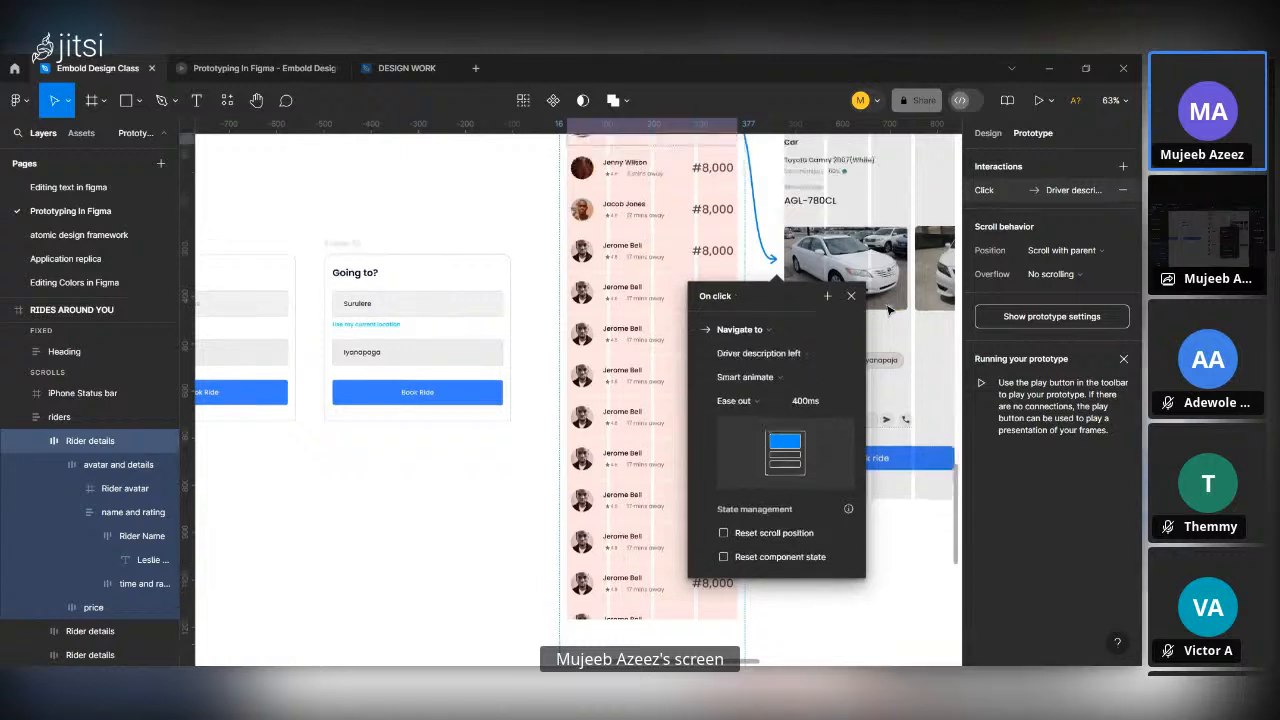
{"action": "scroll", "coordinate": [889, 311], "scroll_direction": "up", "scroll_amount": 2}
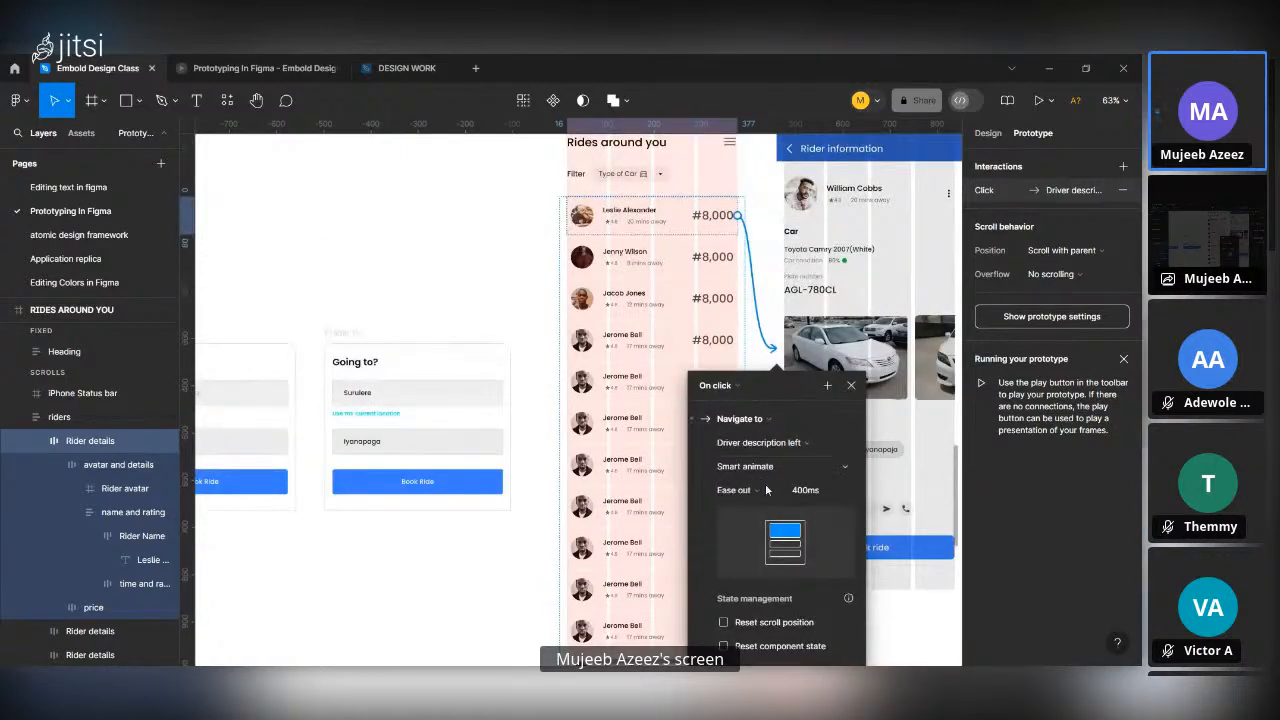
{"action": "scroll", "coordinate": [790, 405], "scroll_direction": "down", "scroll_amount": 1}
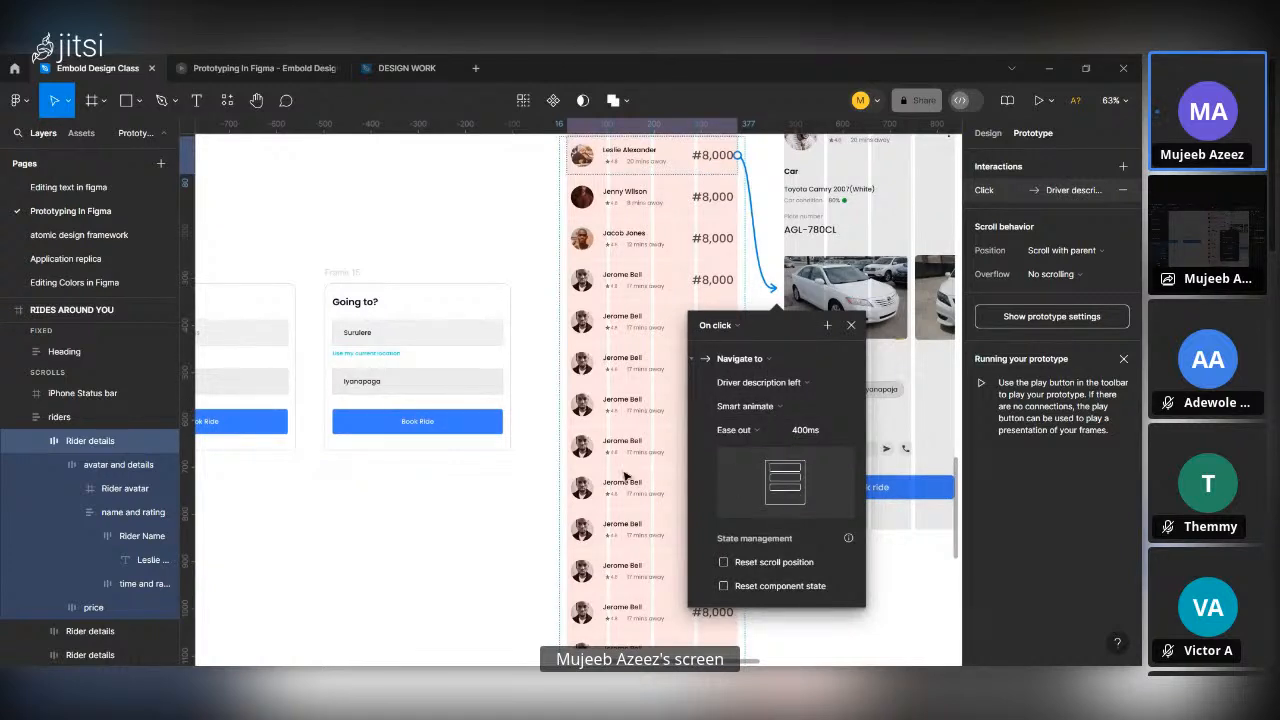
{"action": "left_click", "coordinate": [468, 478]}
Preview the link from the first rider to the Rider information screen and set the preview scaling to Fill screen.
{"action": "left_click", "coordinate": [232, 66]}
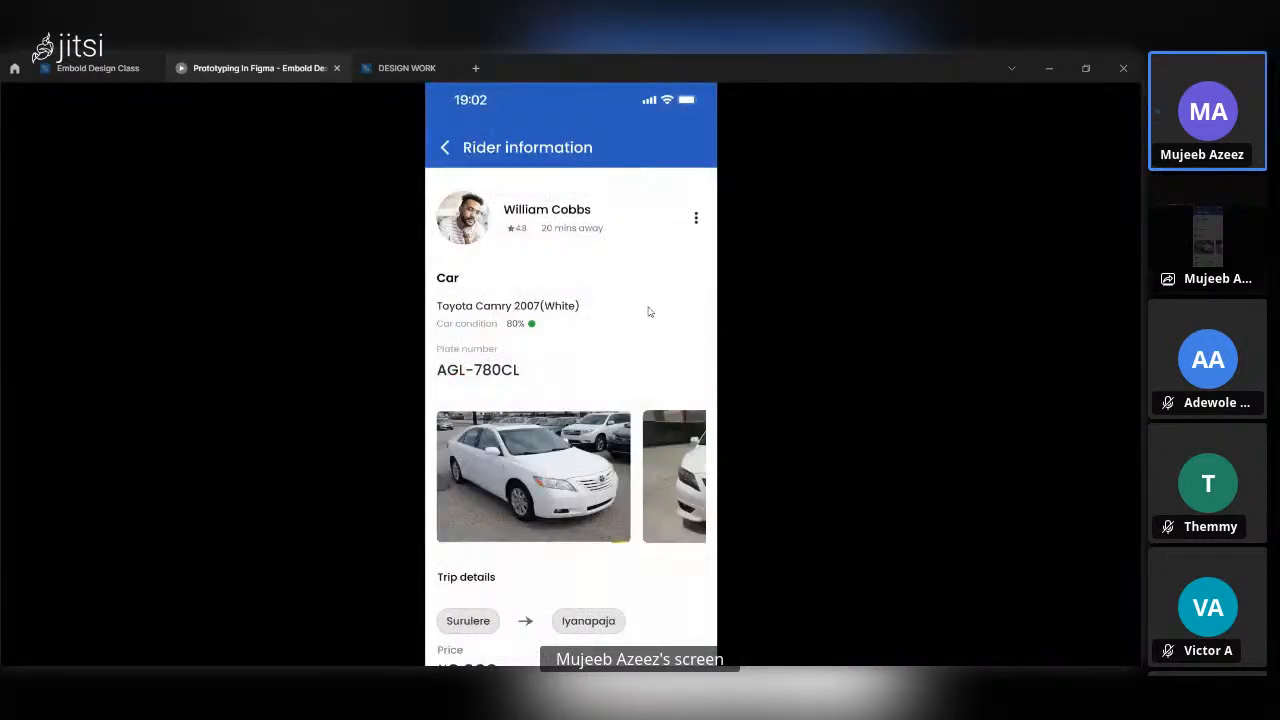
{"action": "scroll", "coordinate": [650, 310], "scroll_direction": "down", "scroll_amount": 5}
{"action": "scroll", "coordinate": [650, 310], "scroll_direction": "up", "scroll_amount": 5}
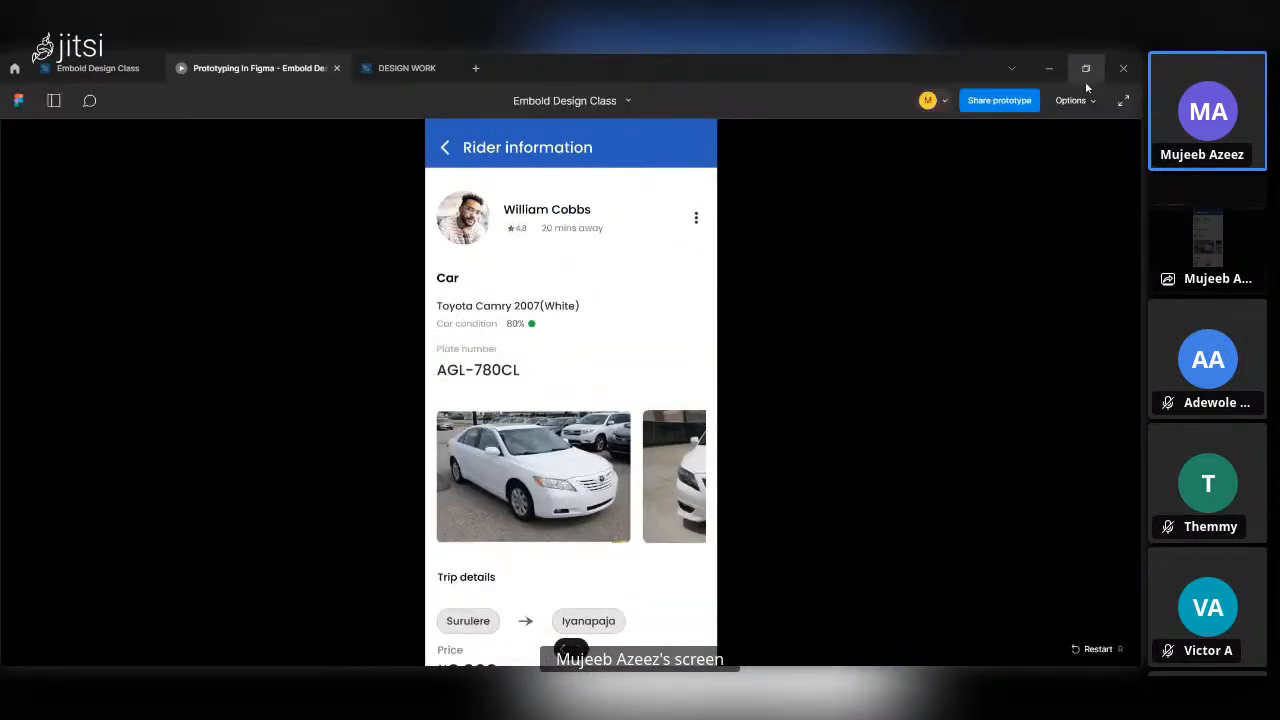
{"action": "left_click", "coordinate": [1070, 100]}
{"action": "left_click", "coordinate": [1000, 192]}
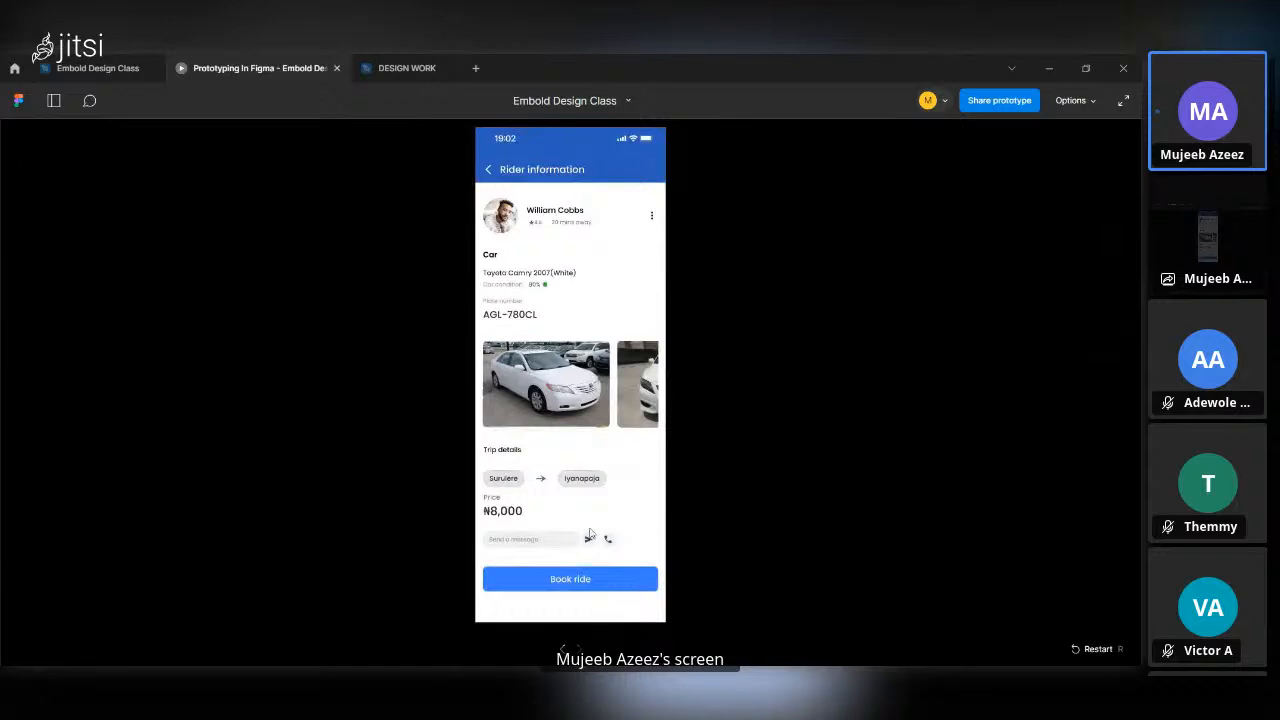
Go back to the rides list in the preview, reopen the first rider's information, and inspect it at actual size.
{"action": "left_click", "coordinate": [564, 651]}
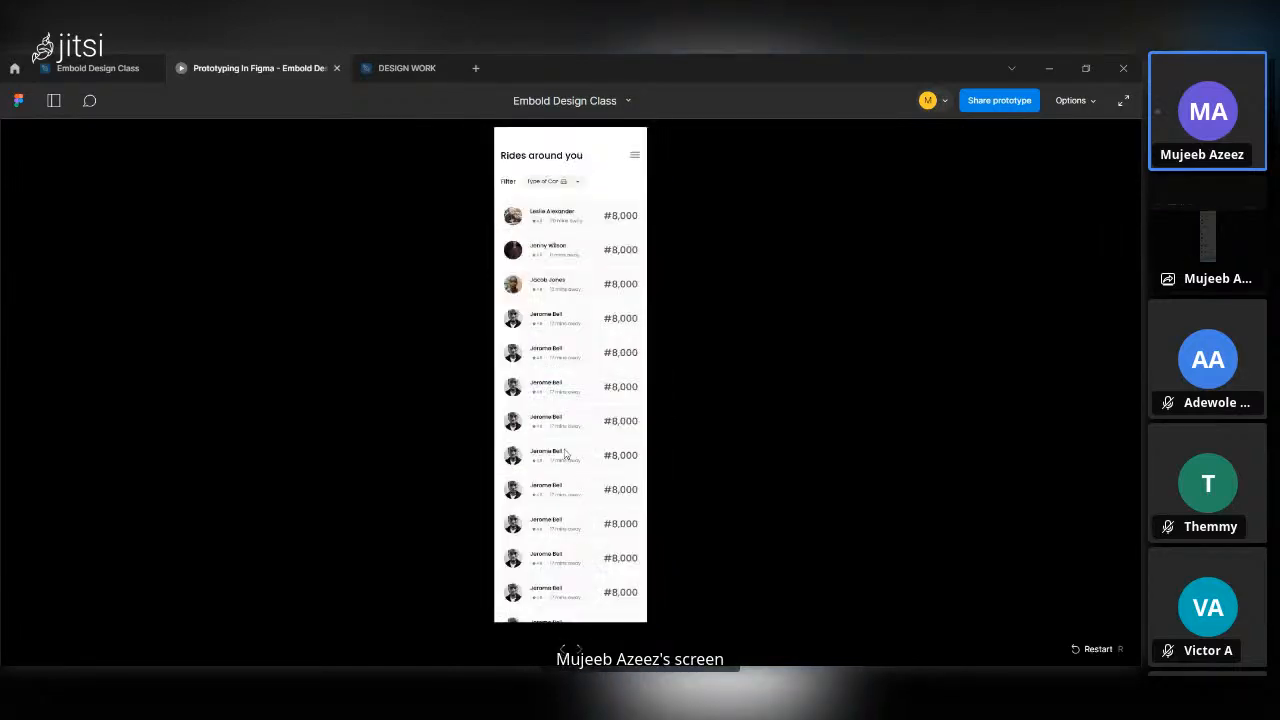
{"action": "left_click", "coordinate": [563, 210]}
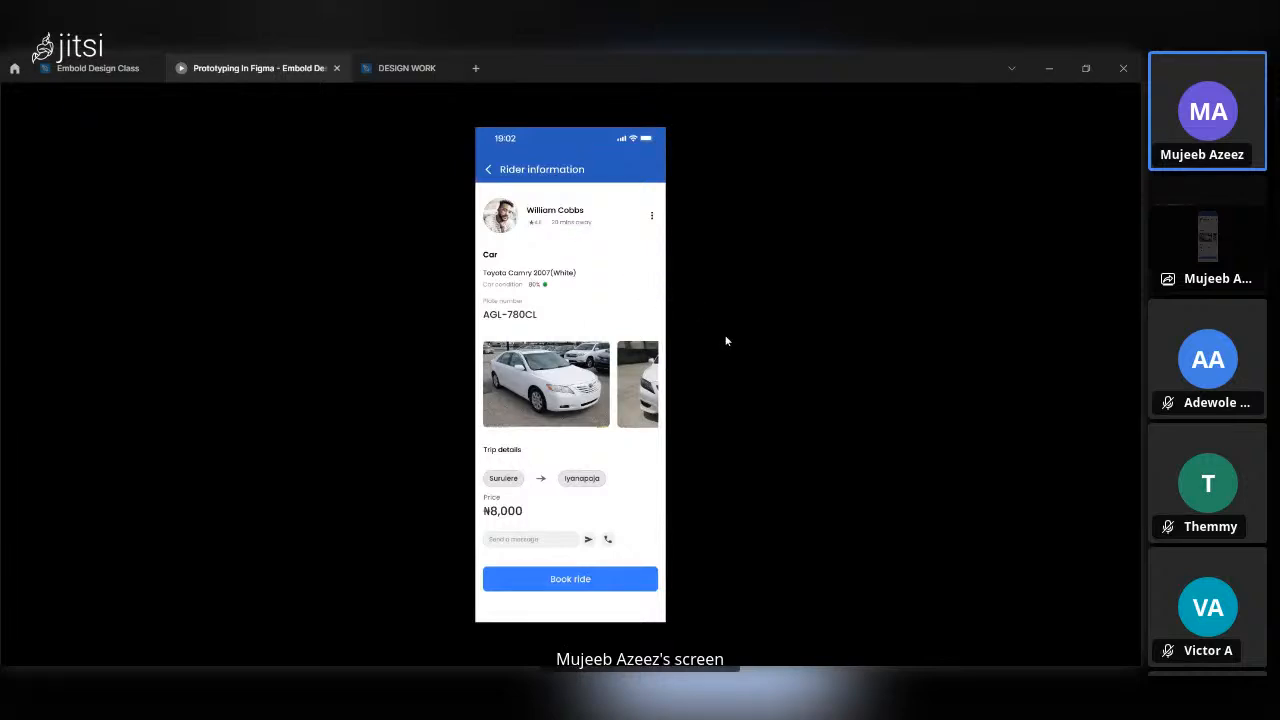
{"action": "key", "text": "shift+0"}
{"action": "scroll", "coordinate": [740, 413], "scroll_direction": "down", "scroll_amount": 3}
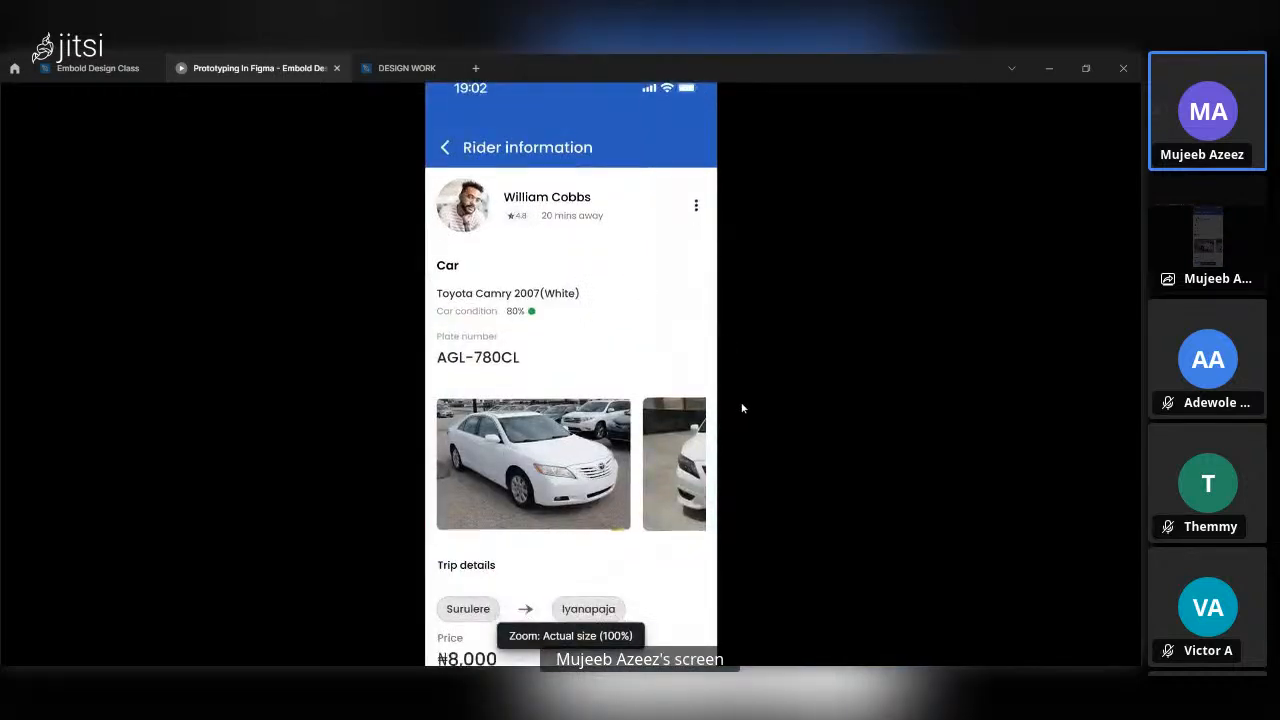
{"action": "key", "text": "shift+1"}
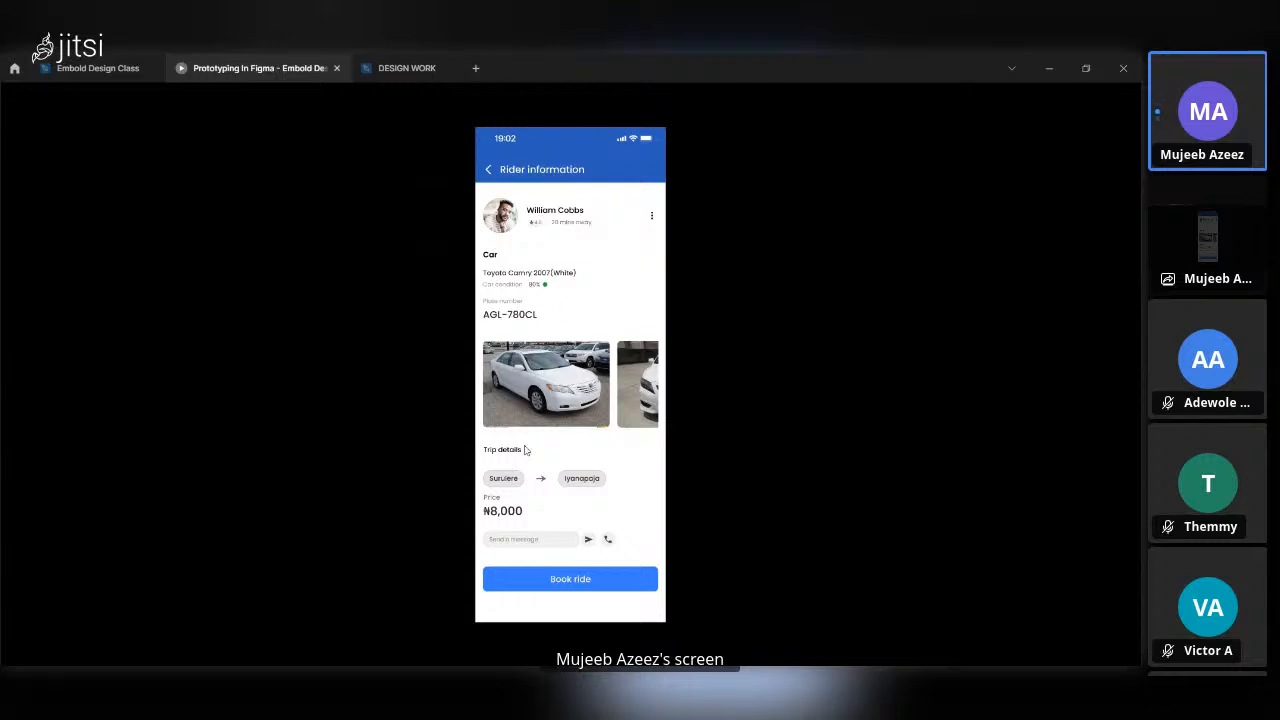
Switch to the design file and reach the individual car images nested in the car picture frame of Driver description left.
{"action": "left_click", "coordinate": [90, 57]}
{"action": "scroll", "coordinate": [520, 240], "scroll_direction": "down", "scroll_amount": 5}
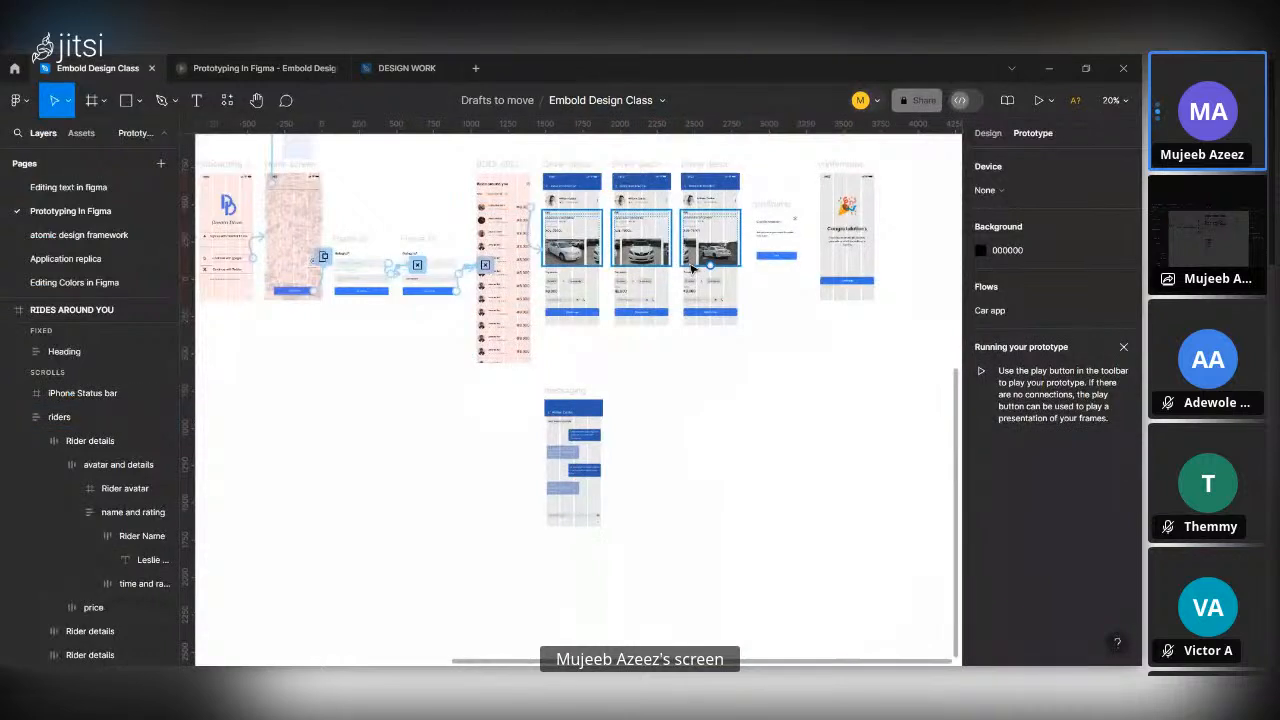
{"action": "scroll", "coordinate": [690, 268], "scroll_direction": "up", "scroll_amount": 5}
{"action": "scroll", "coordinate": [557, 158], "scroll_direction": "up", "scroll_amount": 2}
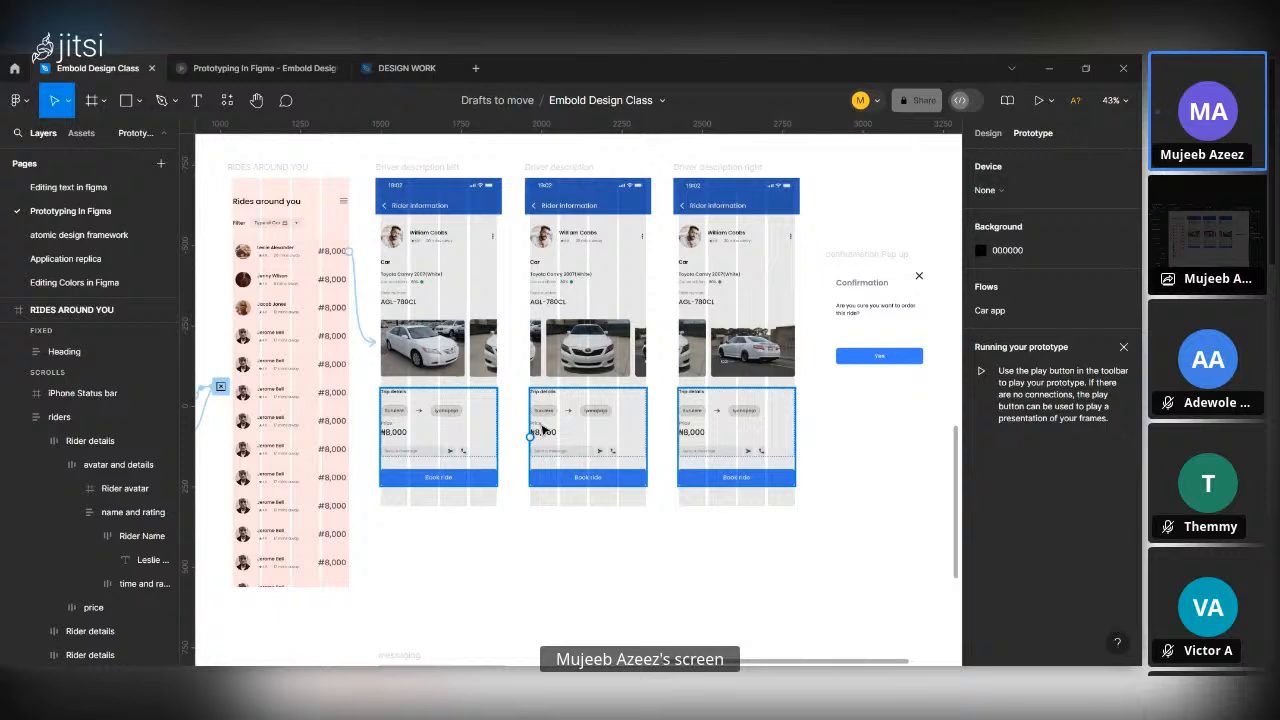
{"action": "left_click", "coordinate": [435, 366]}
{"action": "double_click", "coordinate": [437, 347]}
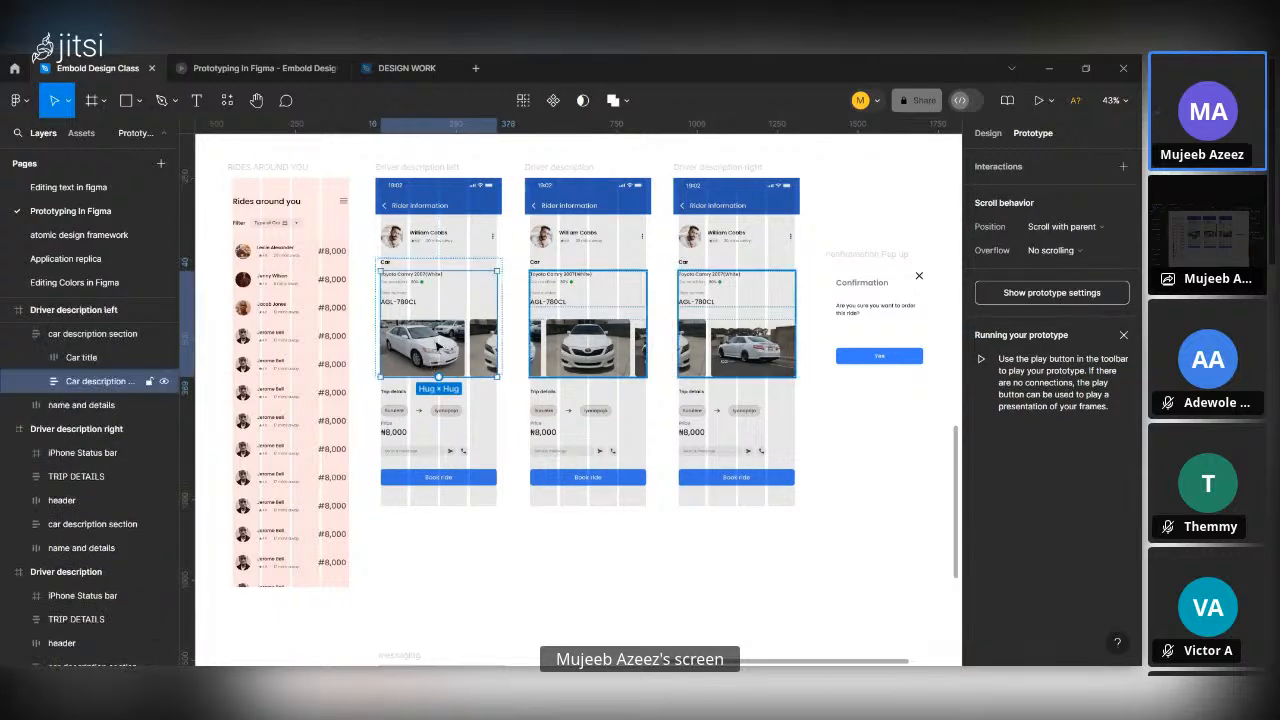
{"action": "double_click", "coordinate": [437, 347]}
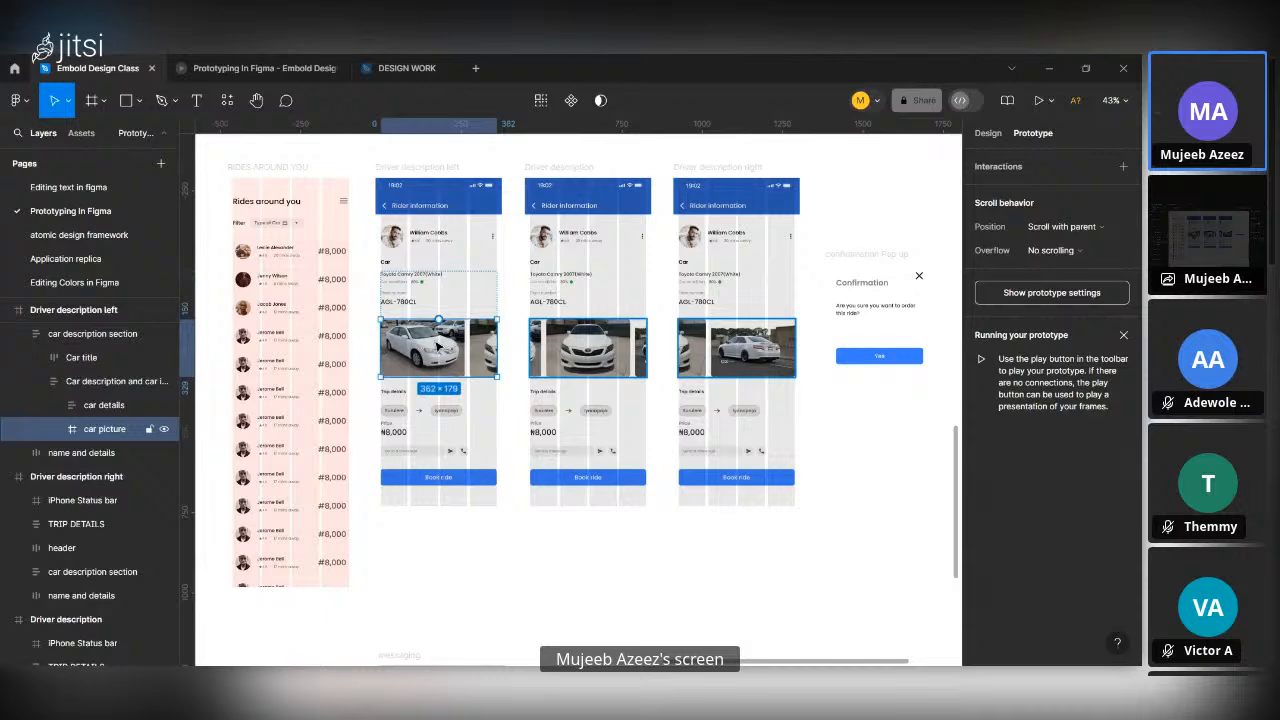
{"action": "double_click", "coordinate": [437, 347]}
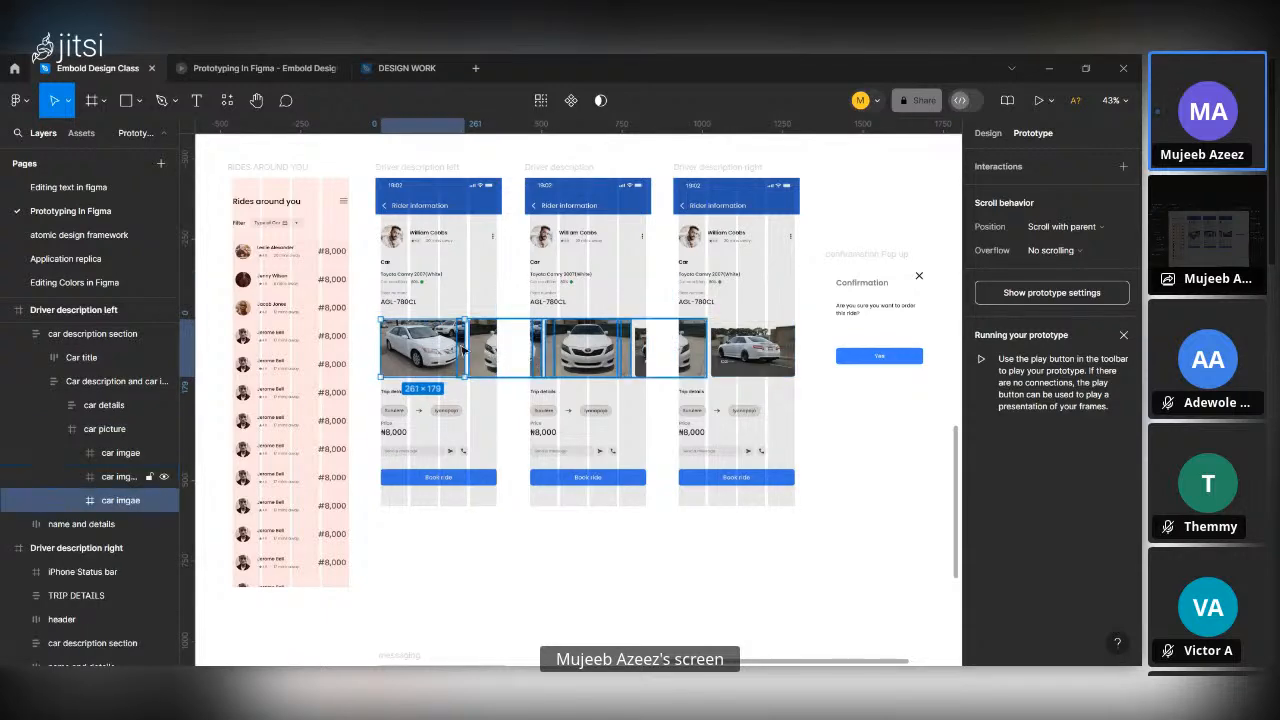
{"action": "scroll", "coordinate": [462, 347], "scroll_direction": "up", "scroll_amount": 5}
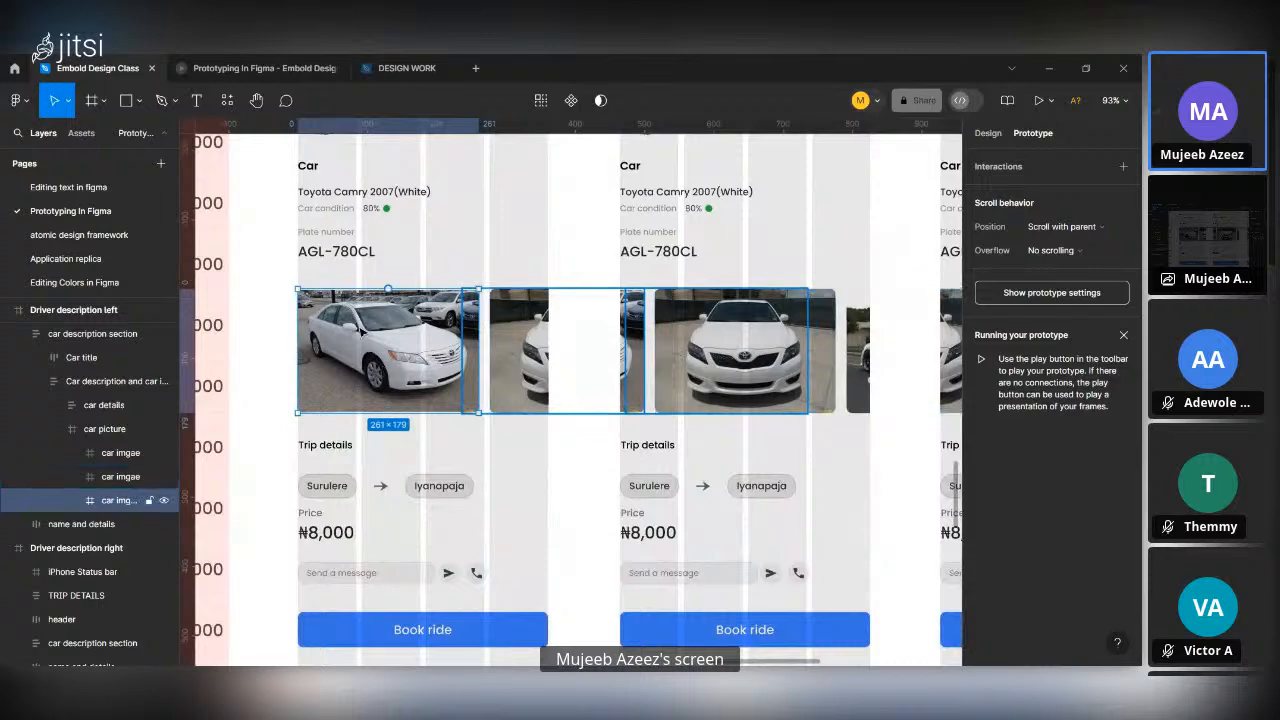
Link the second car image in Driver description left to Driver description with On drag, Navigate to and Smart animate.
{"action": "left_click", "coordinate": [519, 338]}
{"action": "scroll", "coordinate": [519, 338], "scroll_direction": "down", "scroll_amount": 3}
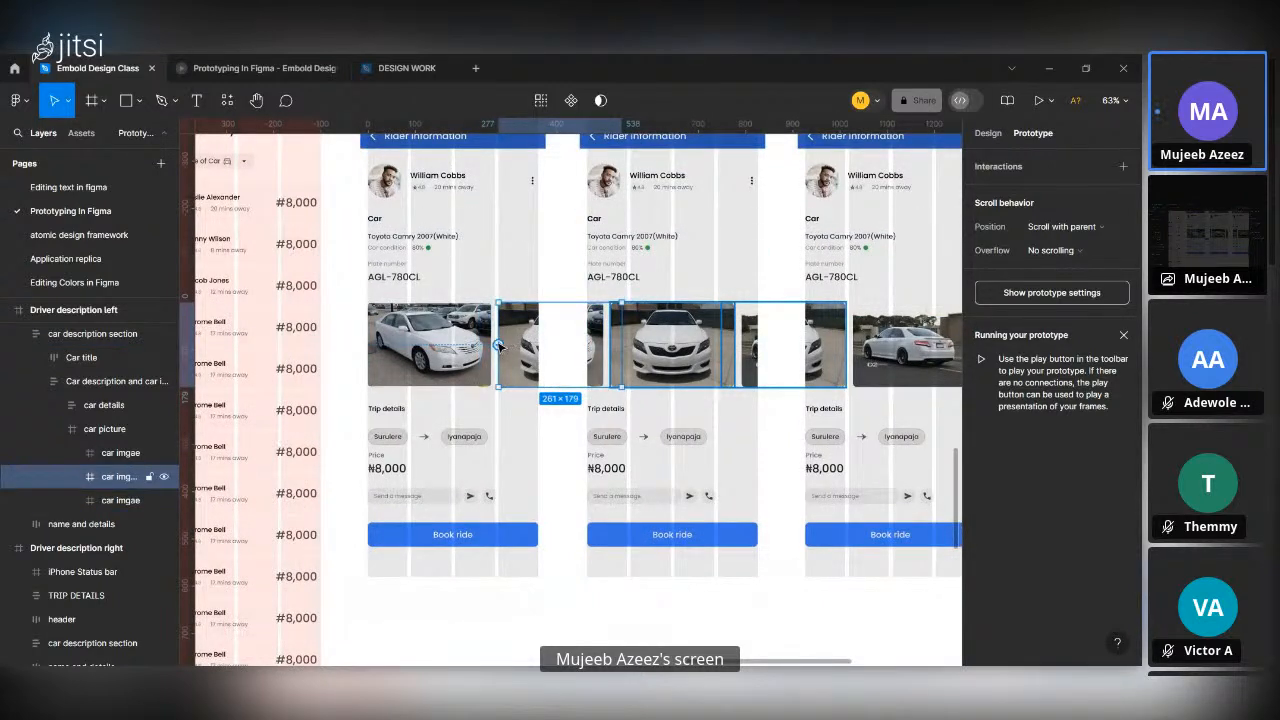
{"action": "left_click_drag", "start_coordinate": [498, 345], "coordinate": [627, 249]}
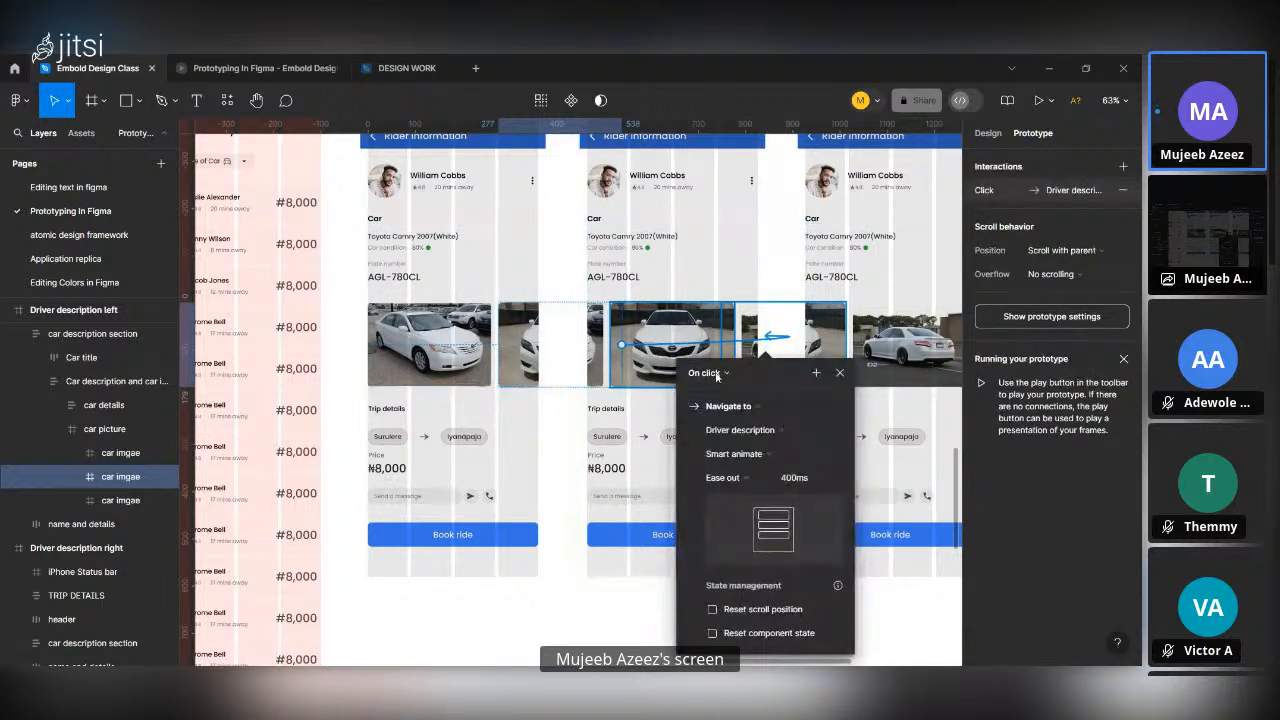
{"action": "left_click", "coordinate": [716, 374]}
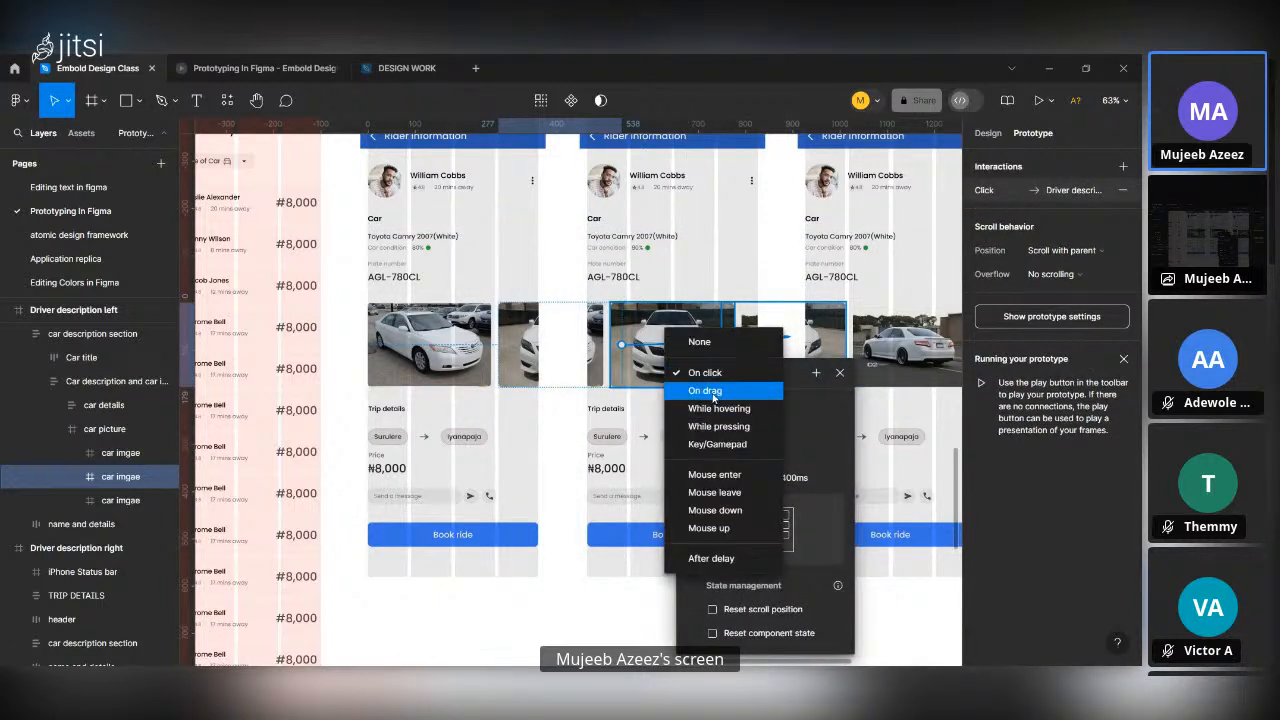
{"action": "left_click", "coordinate": [713, 392]}
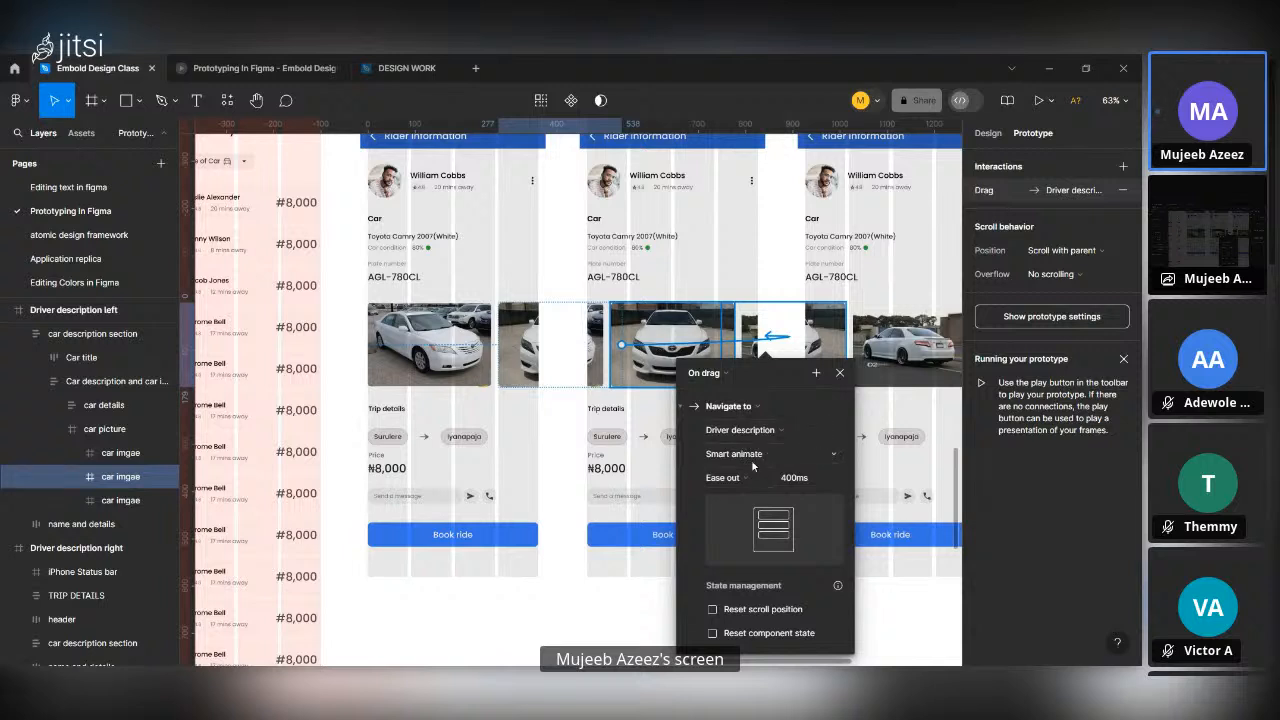
{"action": "scroll", "coordinate": [737, 627], "scroll_direction": "down", "scroll_amount": 2}
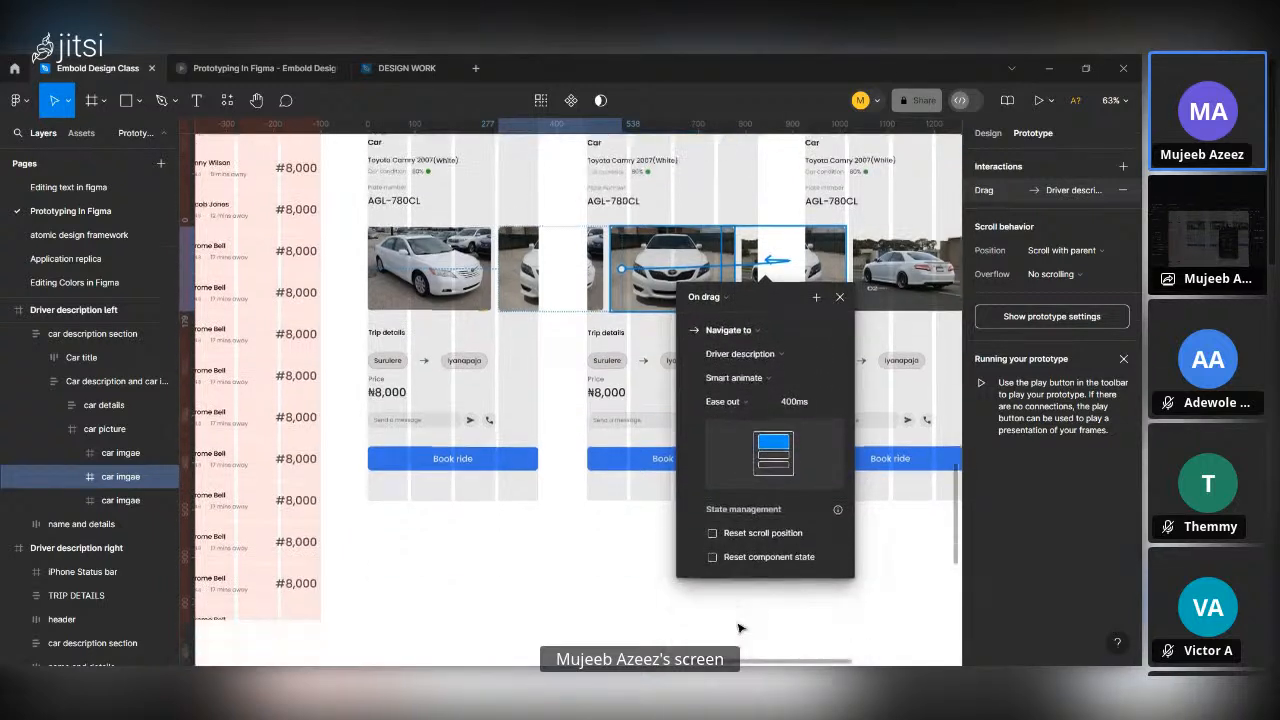
{"action": "mouse_move", "coordinate": [836, 511]}
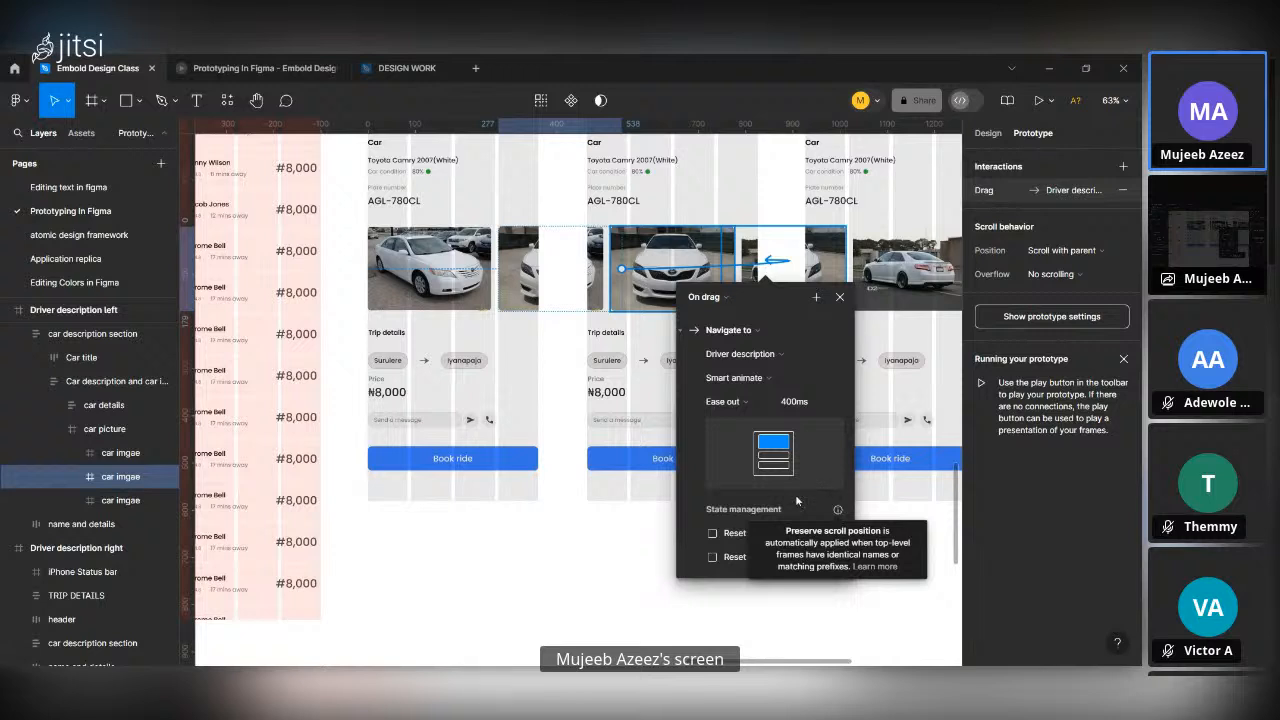
{"action": "left_click", "coordinate": [816, 297]}
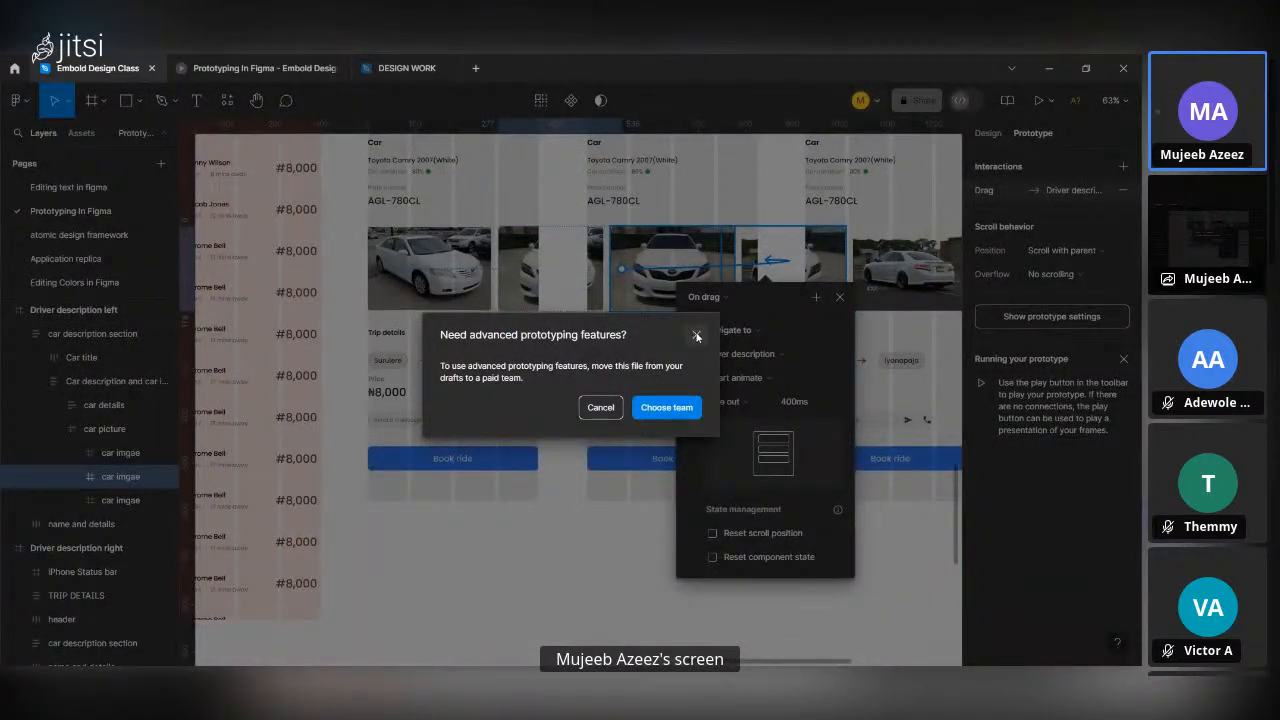
{"action": "left_click", "coordinate": [697, 336]}
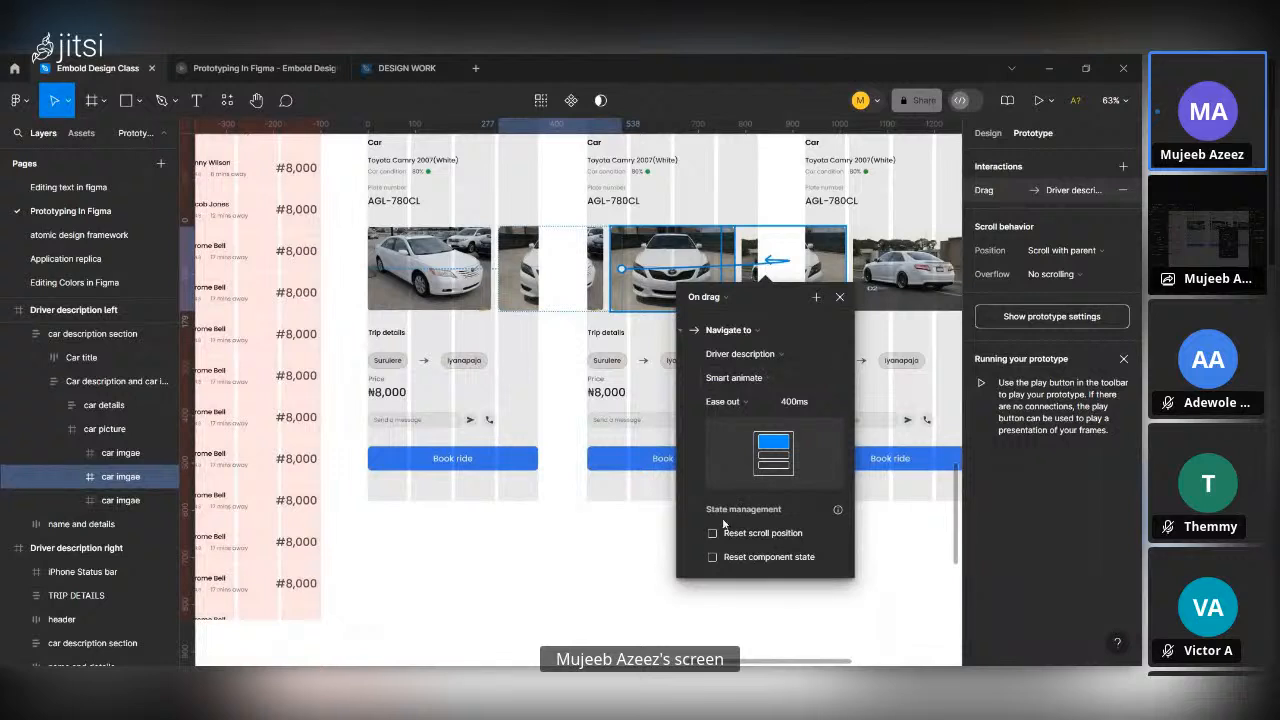
{"action": "left_click", "coordinate": [840, 297]}
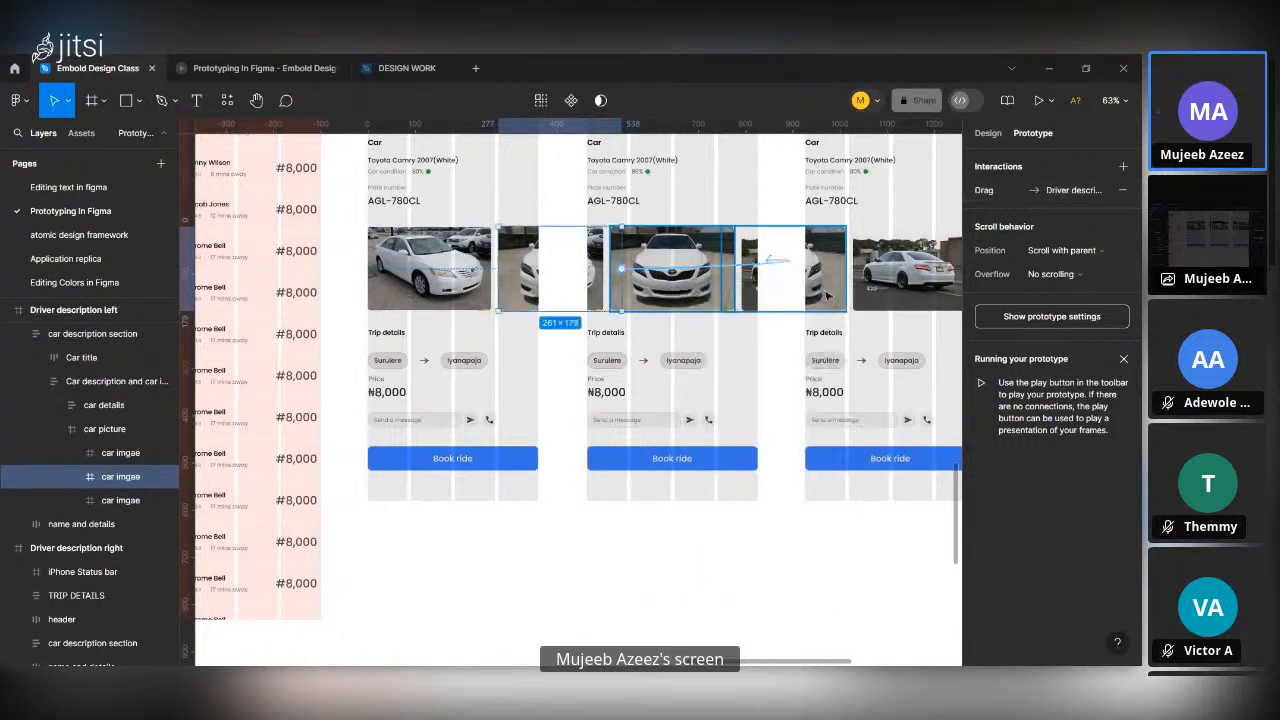
Link the partly visible first car image in Driver description back to Driver description left with On drag and Smart animate.
{"action": "left_click", "coordinate": [599, 268]}
{"action": "double_click", "coordinate": [599, 268]}
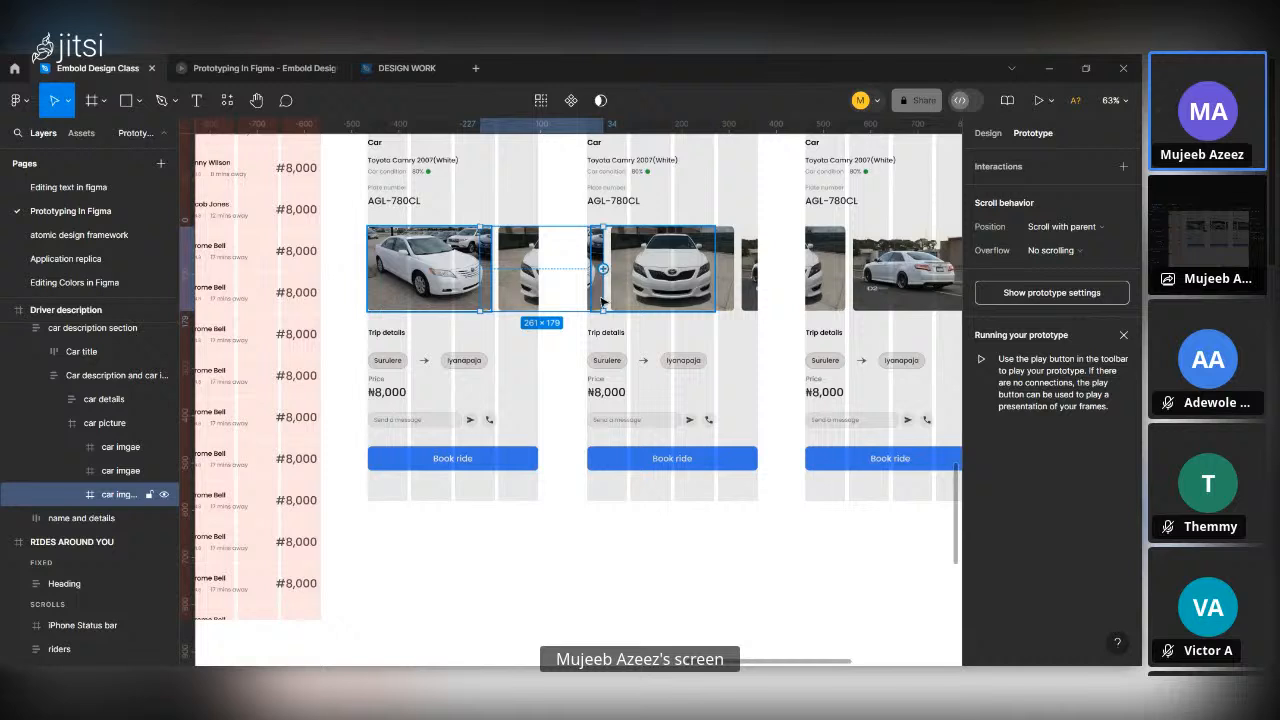
{"action": "left_click_drag", "start_coordinate": [601, 298], "coordinate": [466, 380]}
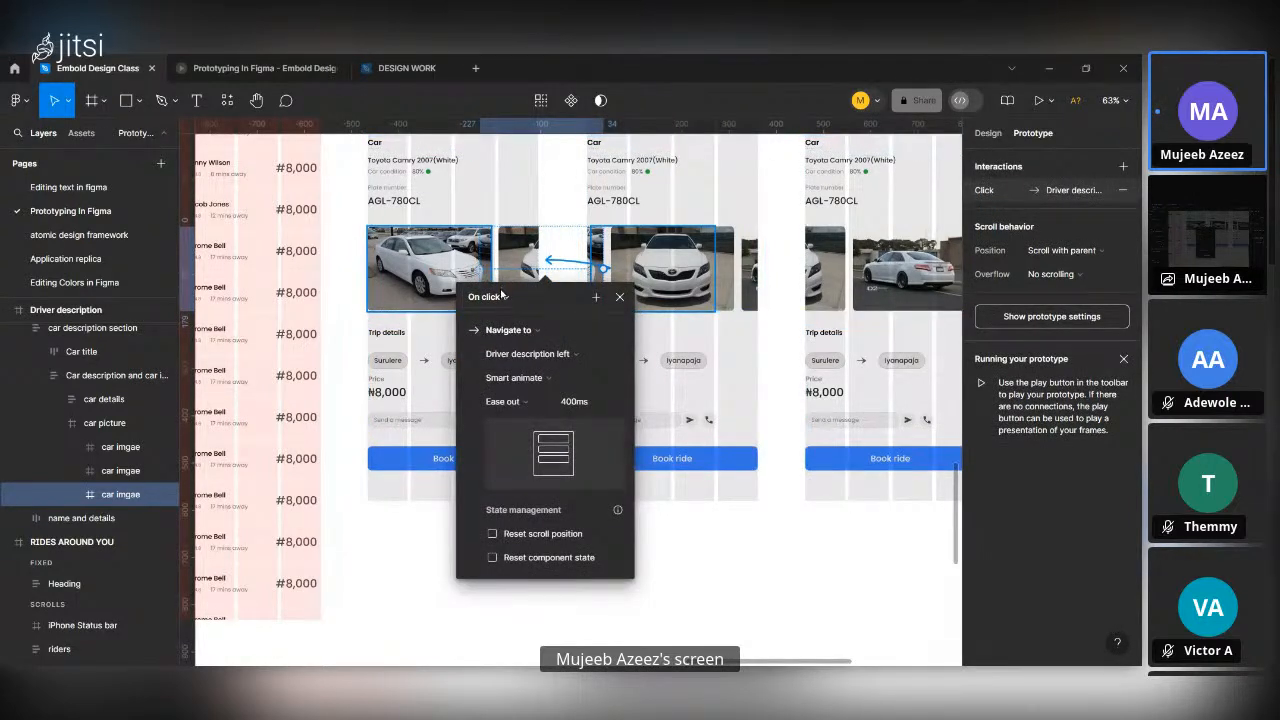
{"action": "left_click", "coordinate": [501, 297]}
{"action": "left_click", "coordinate": [501, 297]}
{"action": "left_click", "coordinate": [501, 297]}
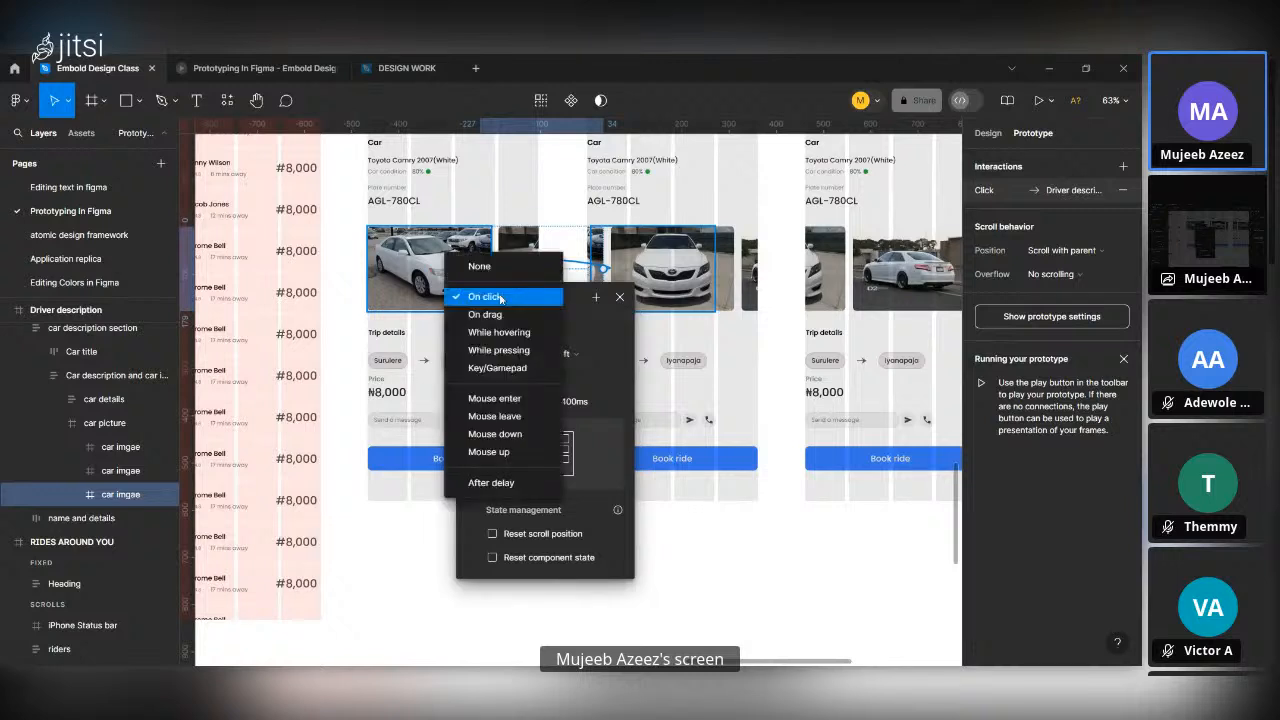
{"action": "left_click", "coordinate": [502, 316]}
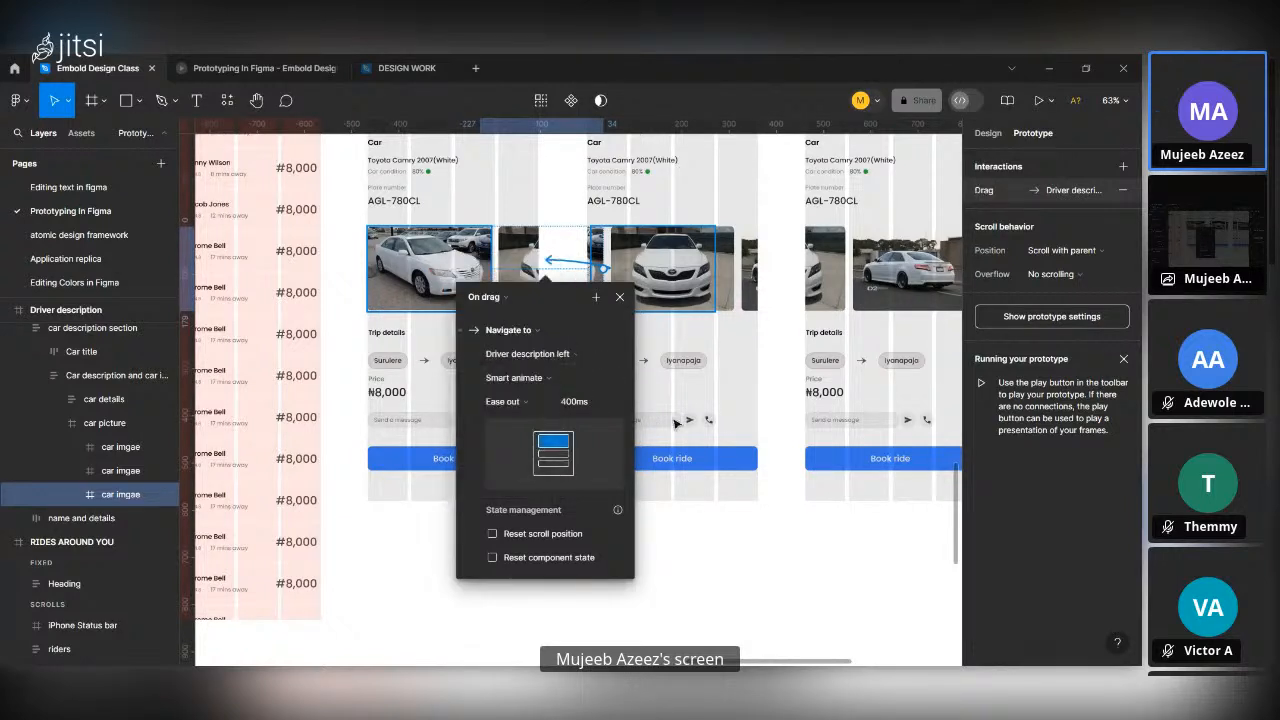
Link the last car image in Driver description to Driver description right with On drag, Navigate to and Smart animate.
{"action": "left_click", "coordinate": [750, 280]}
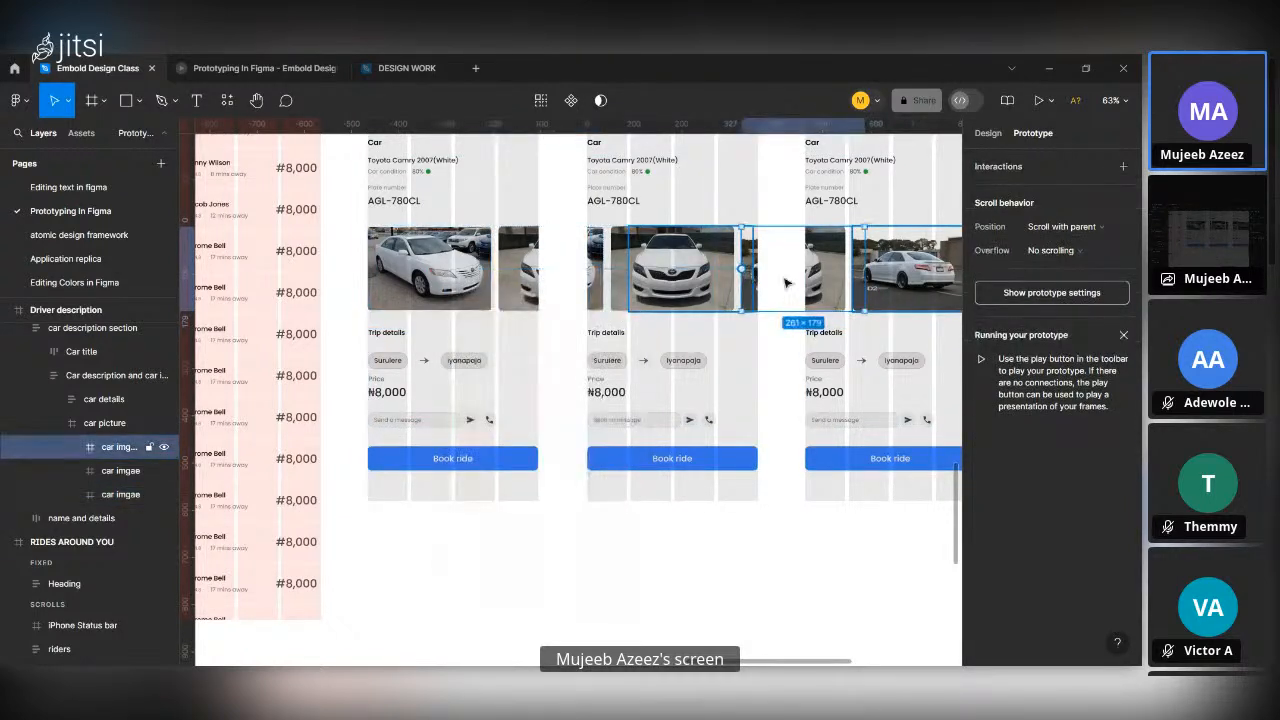
{"action": "left_click_drag", "start_coordinate": [742, 268], "coordinate": [825, 352]}
{"action": "scroll", "coordinate": [782, 359], "scroll_direction": "up", "scroll_amount": 3}
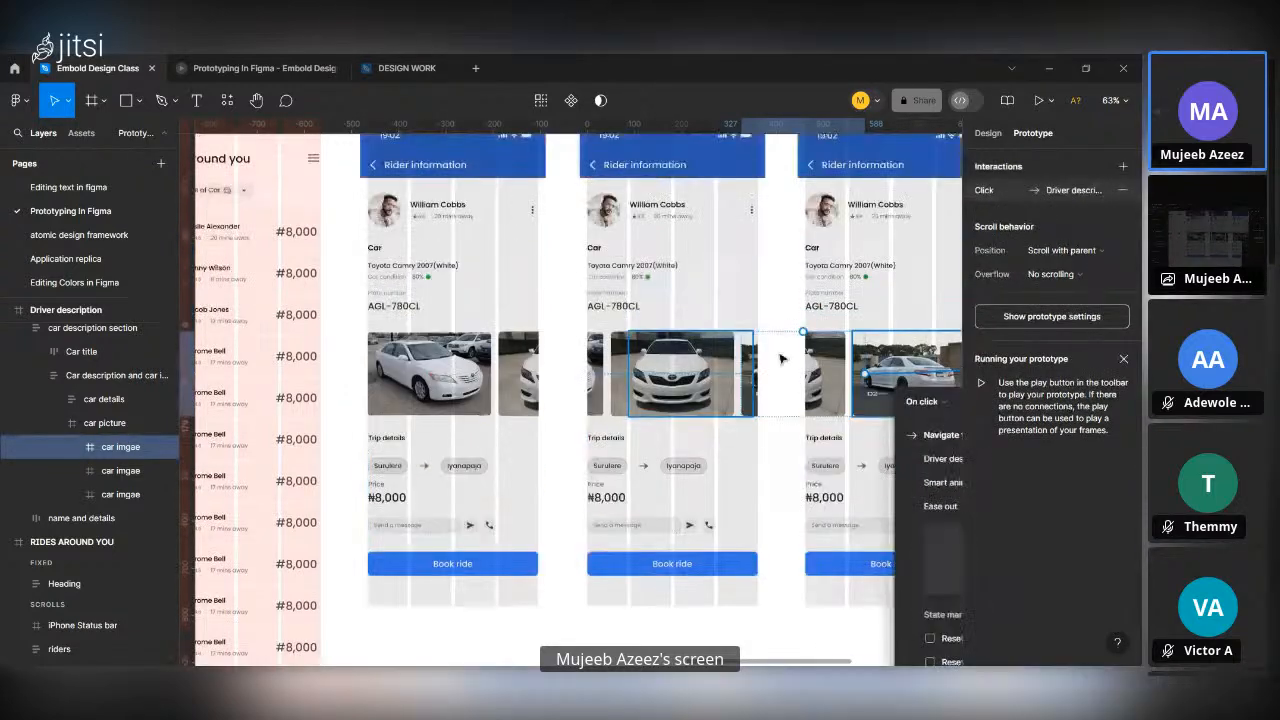
{"action": "scroll", "coordinate": [782, 359], "scroll_direction": "right", "scroll_amount": 2}
{"action": "scroll", "coordinate": [782, 359], "scroll_direction": "down", "scroll_amount": 3}
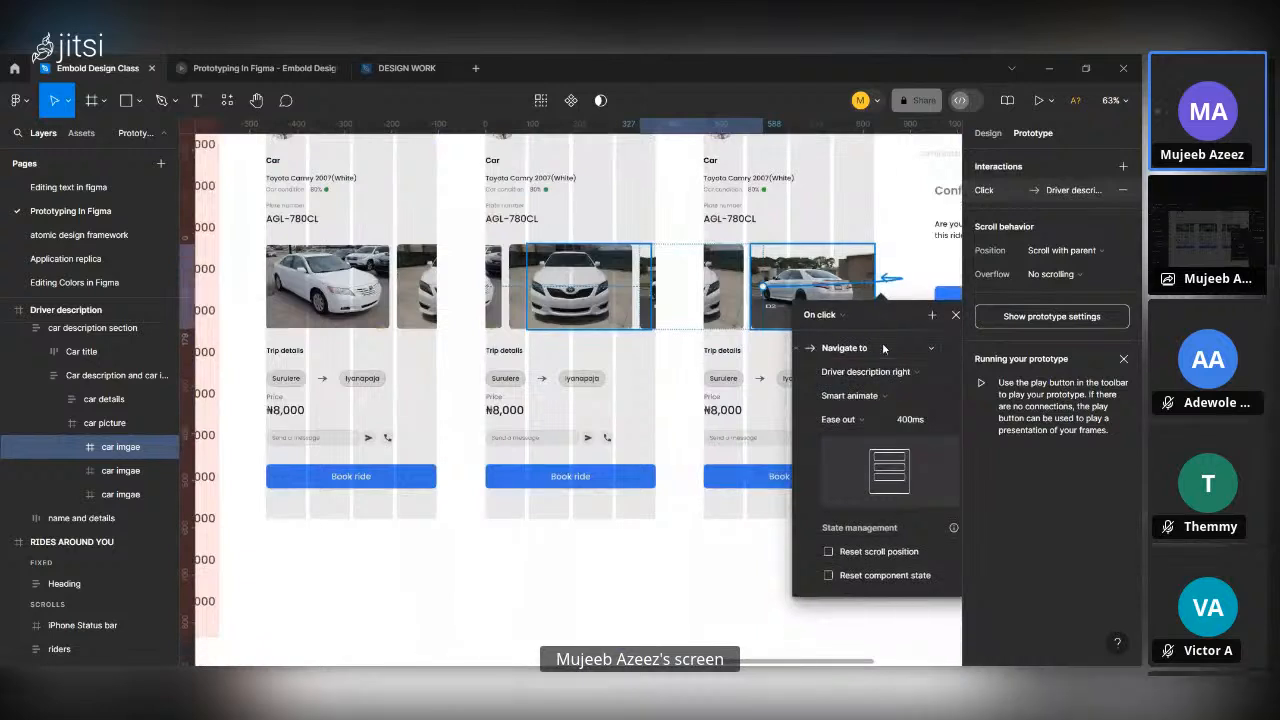
{"action": "left_click", "coordinate": [824, 315]}
{"action": "left_click", "coordinate": [842, 332]}
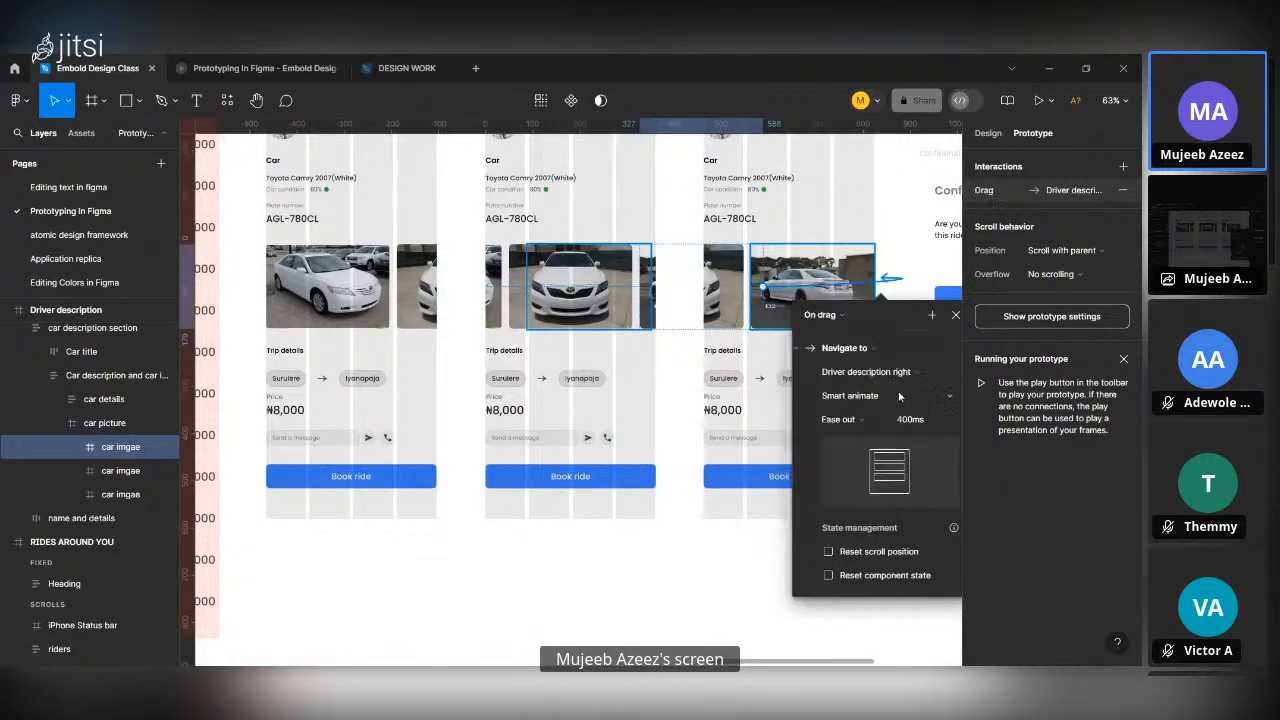
{"action": "left_click", "coordinate": [706, 305]}
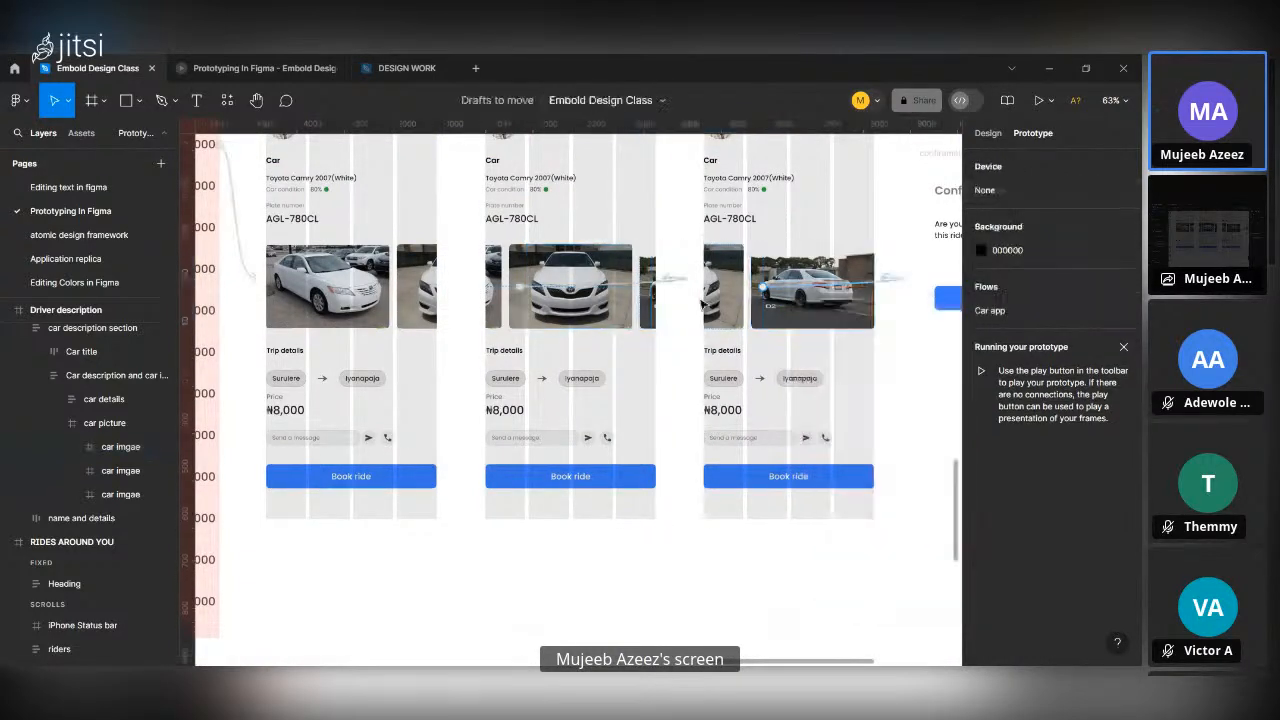
Link the partly visible middle car image in Driver description right back to Driver description with On drag and Smart animate.
{"action": "left_click", "coordinate": [724, 301]}
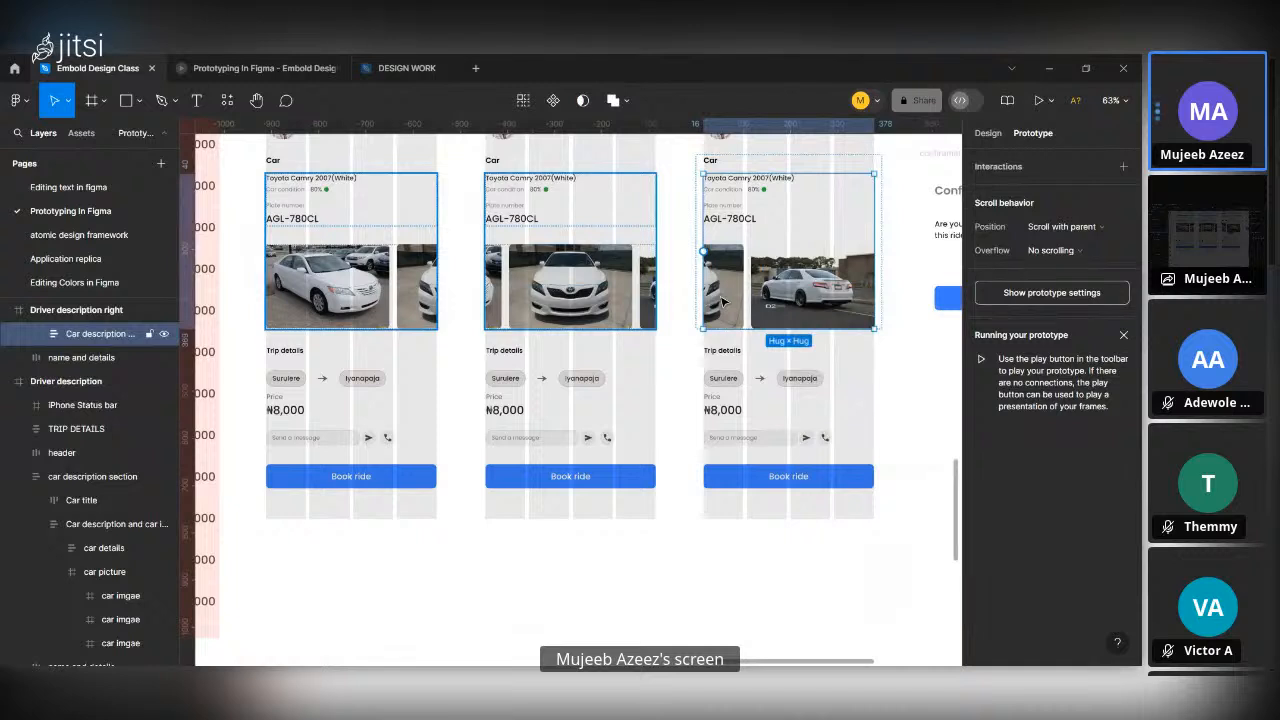
{"action": "left_click", "coordinate": [724, 301]}
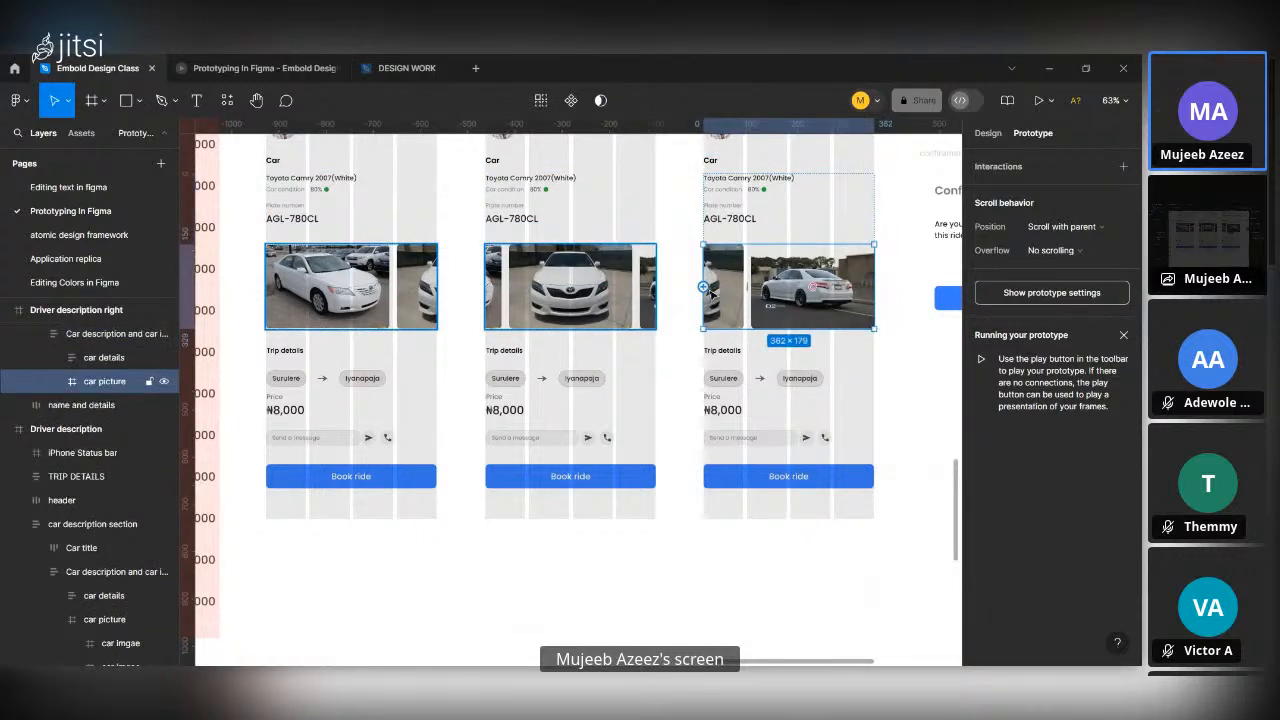
{"action": "left_click", "coordinate": [725, 299]}
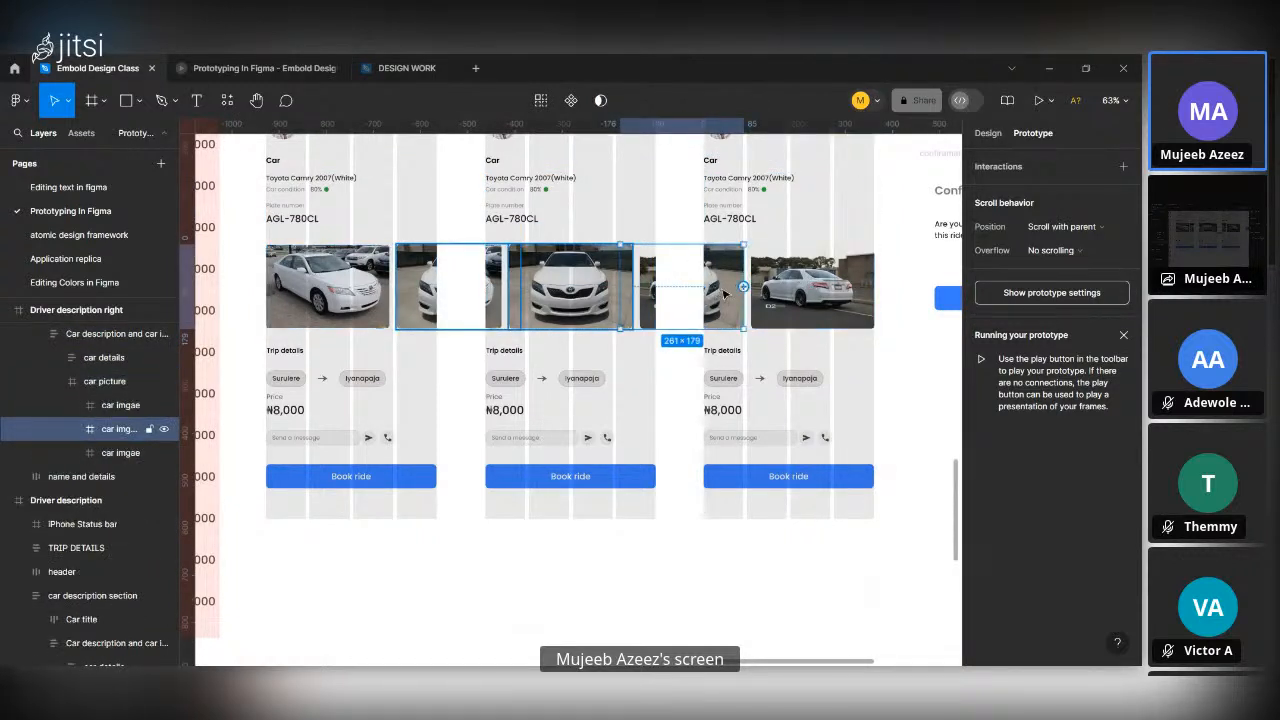
{"action": "left_click_drag", "start_coordinate": [743, 287], "coordinate": [664, 308]}
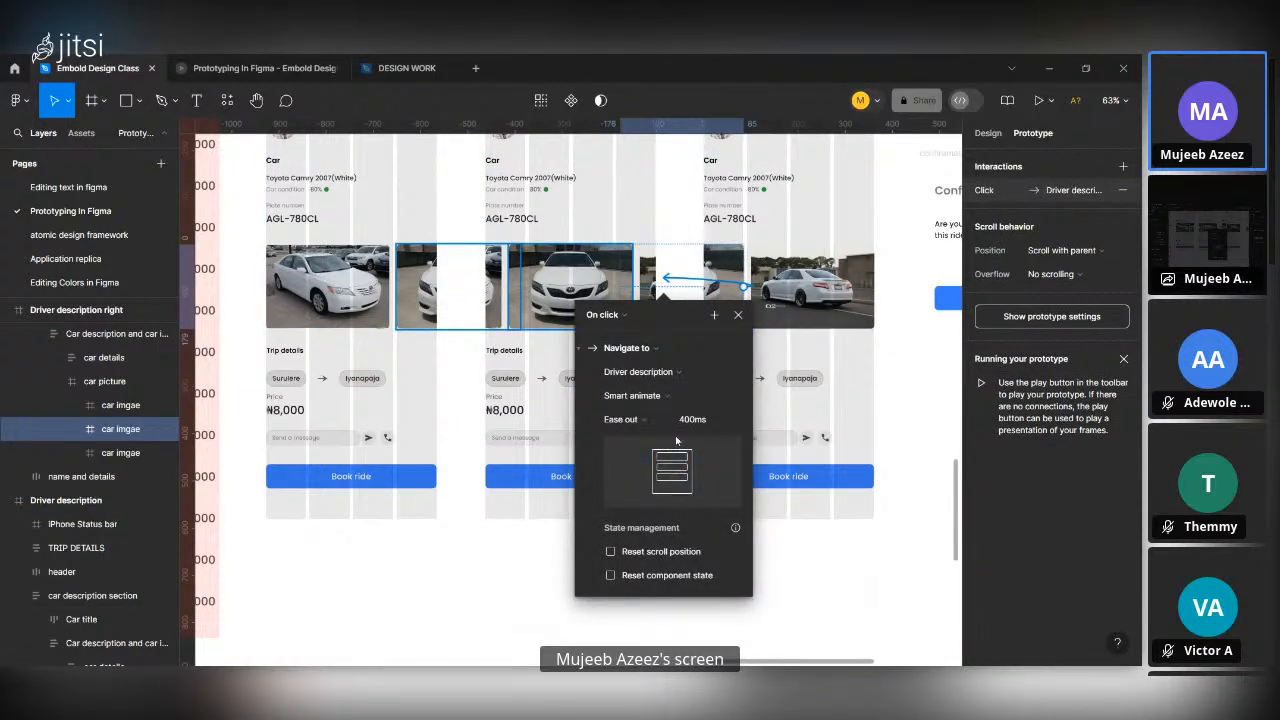
{"action": "left_click", "coordinate": [618, 314]}
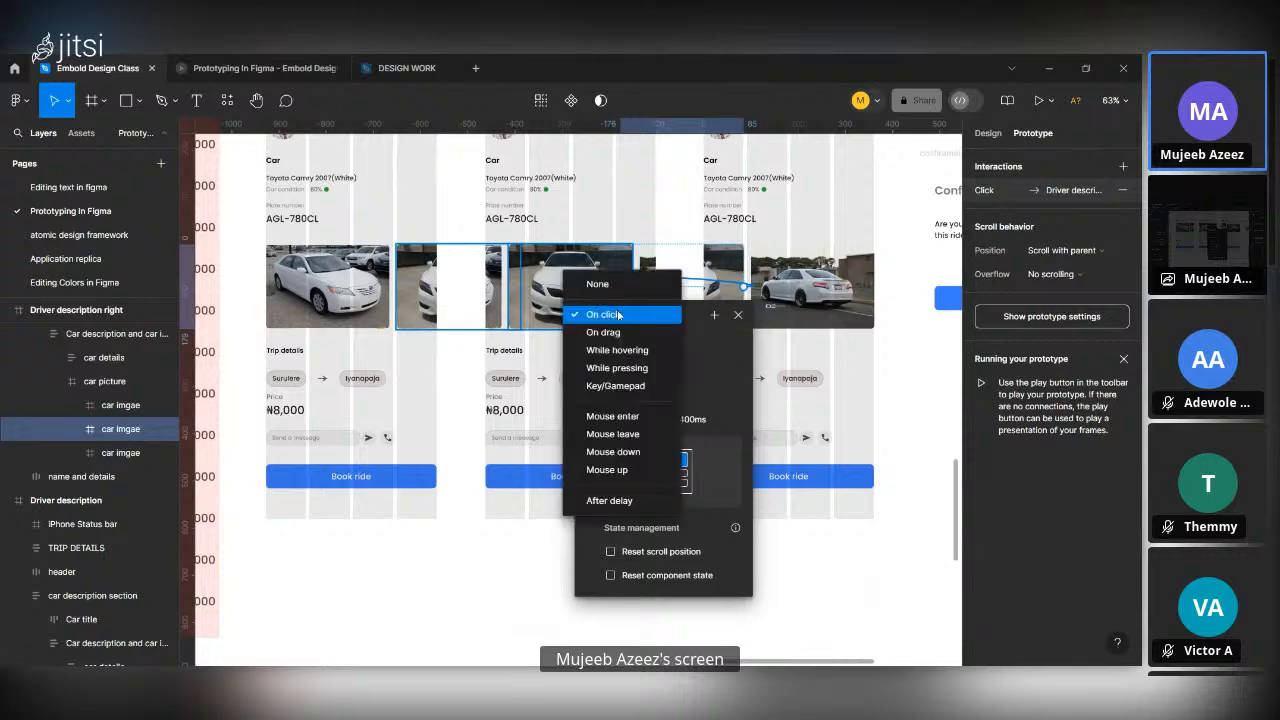
{"action": "left_click", "coordinate": [622, 345]}
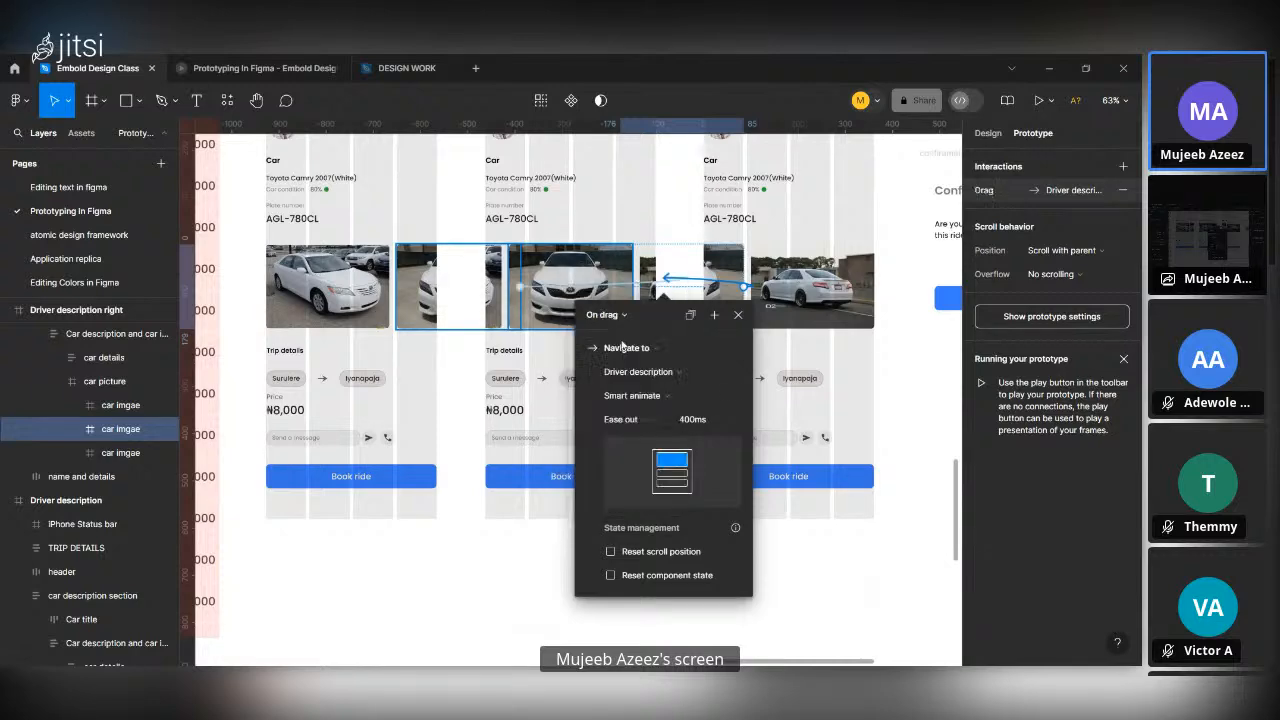
{"action": "left_click", "coordinate": [808, 624]}
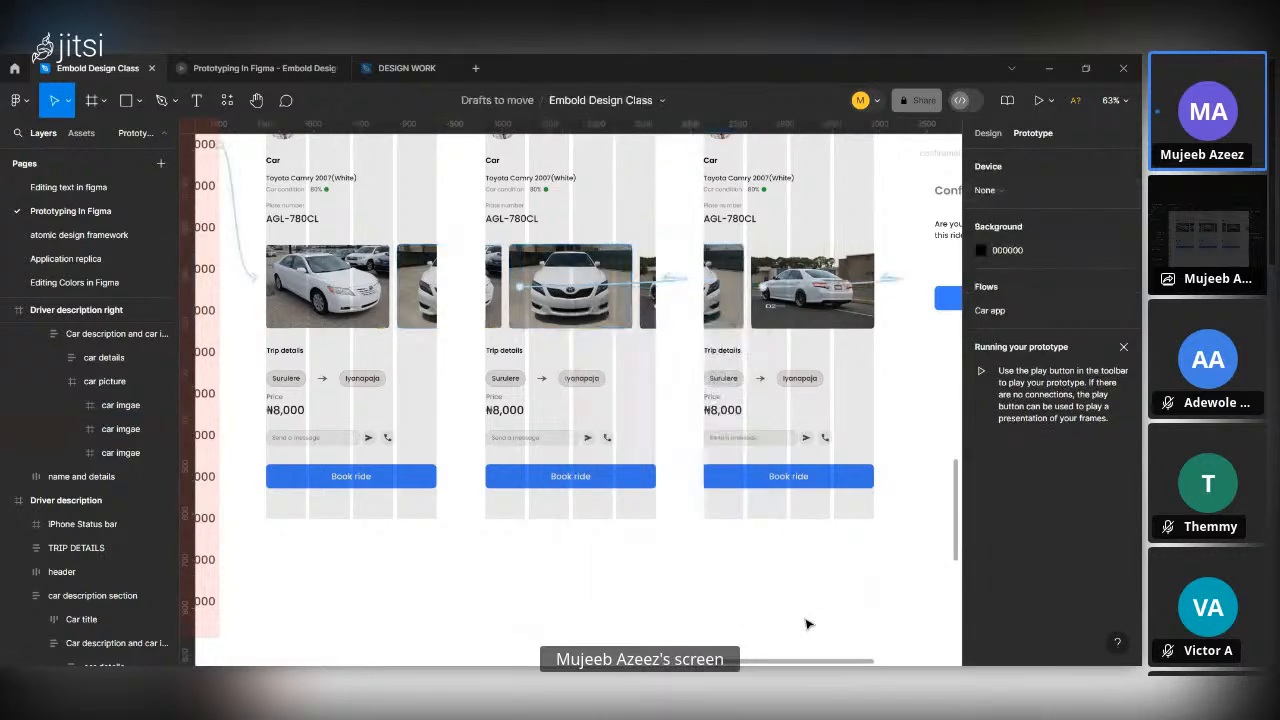
{"action": "scroll", "coordinate": [808, 624], "scroll_direction": "down", "scroll_amount": 5}
{"action": "scroll", "coordinate": [808, 624], "scroll_direction": "up", "scroll_amount": 3}
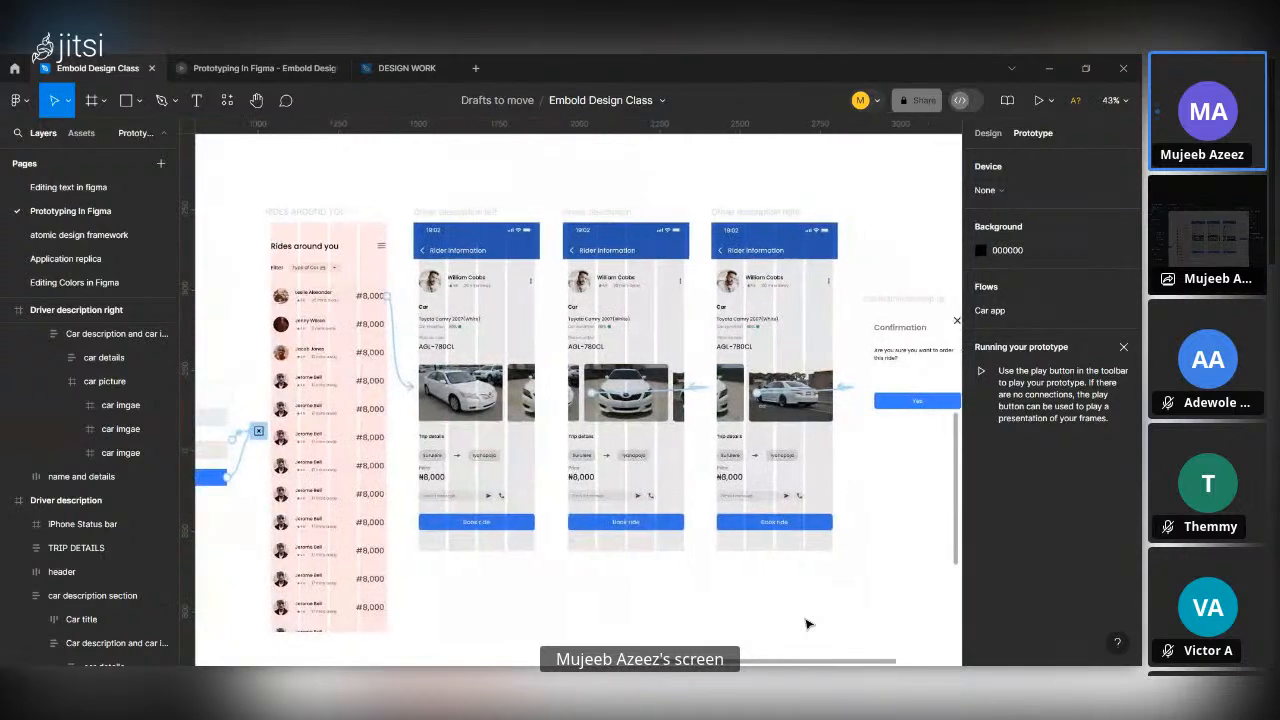
{"action": "scroll", "coordinate": [808, 624], "scroll_direction": "right", "scroll_amount": 1}
{"action": "scroll", "coordinate": [794, 571], "scroll_direction": "down", "scroll_amount": 3}
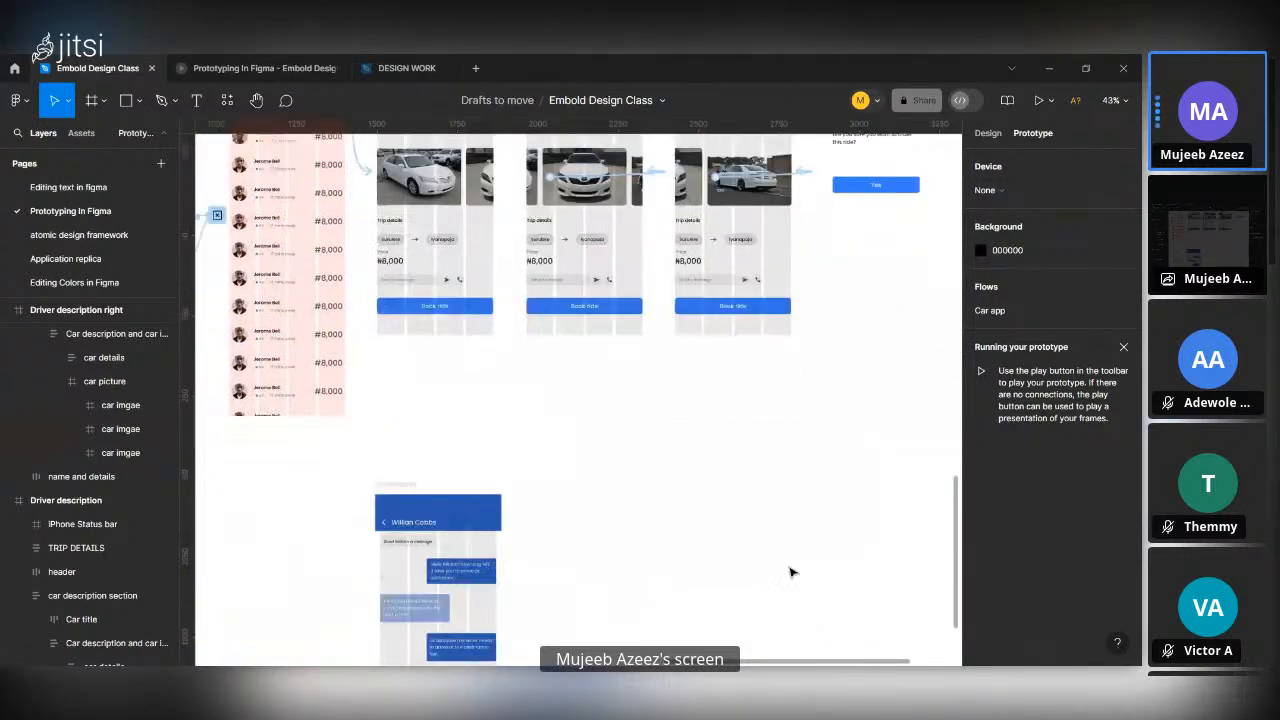
{"action": "right_click", "coordinate": [636, 346]}
{"action": "left_click", "coordinate": [533, 389]}
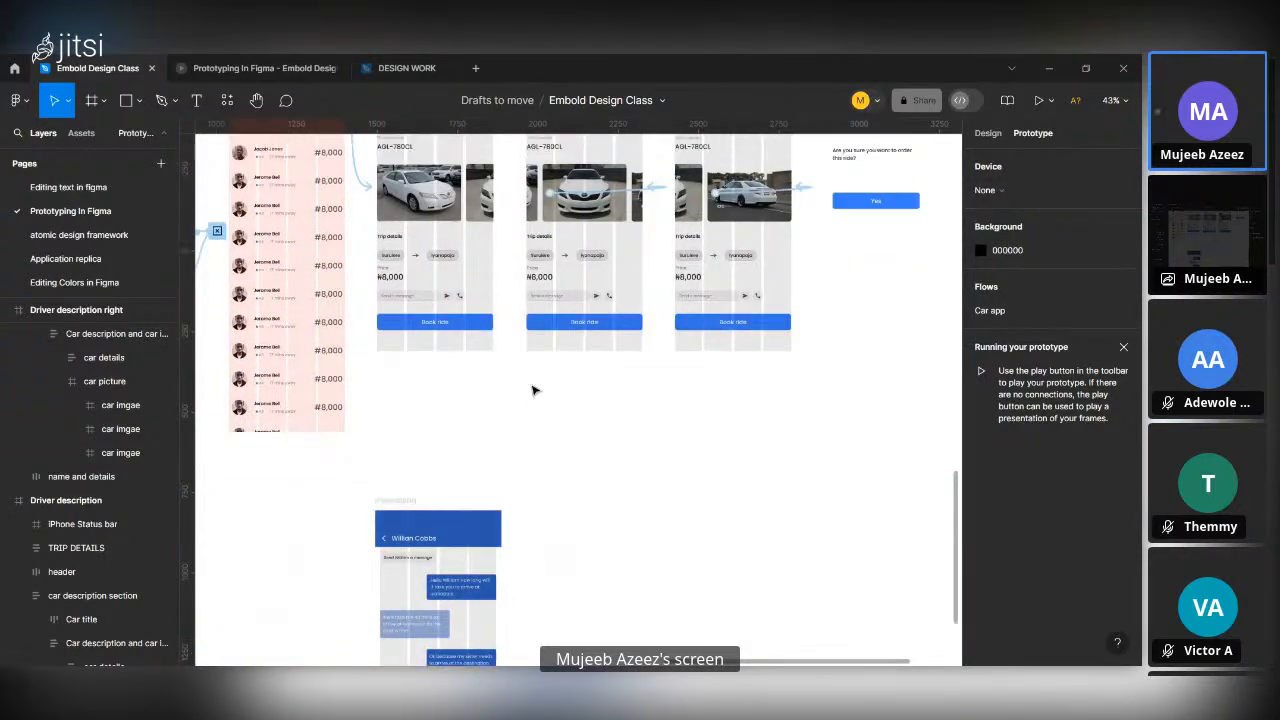
{"action": "scroll", "coordinate": [531, 389], "scroll_direction": "up", "scroll_amount": 3}
Test the car image carousel in the running prototype by swiping forward and back through all three car images.
{"action": "left_click", "coordinate": [252, 66]}
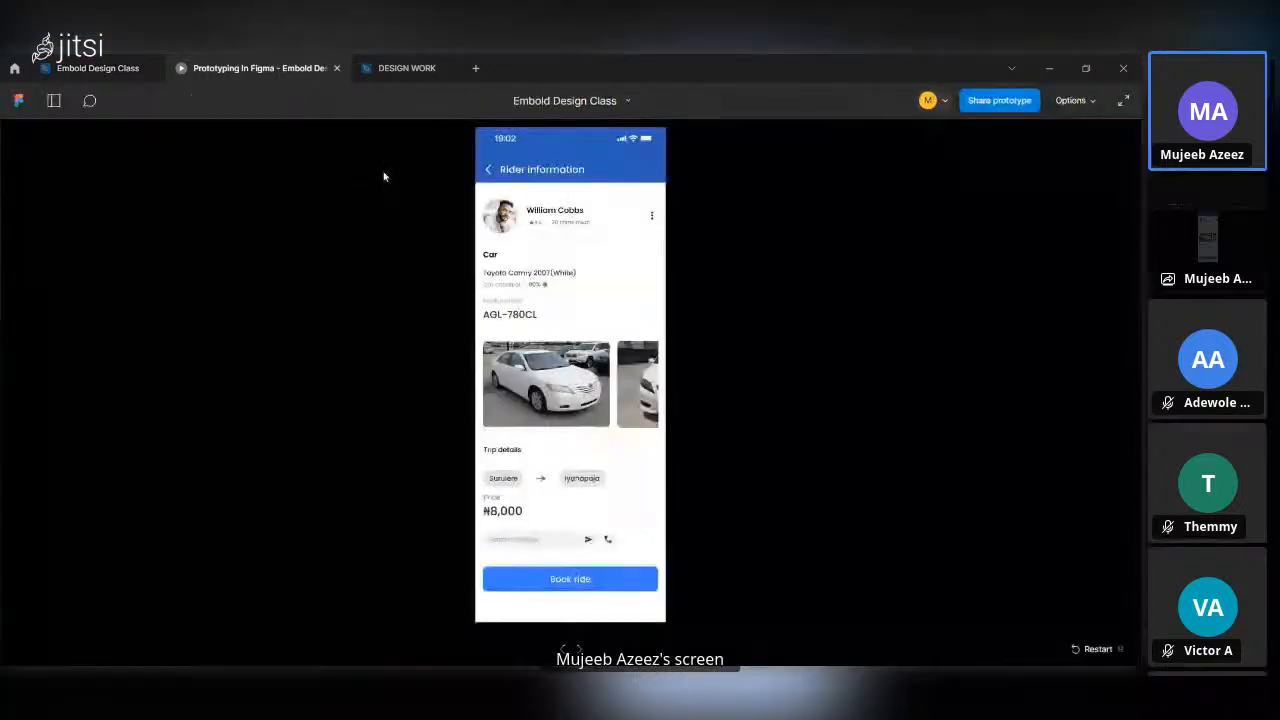
{"action": "left_click", "coordinate": [619, 386]}
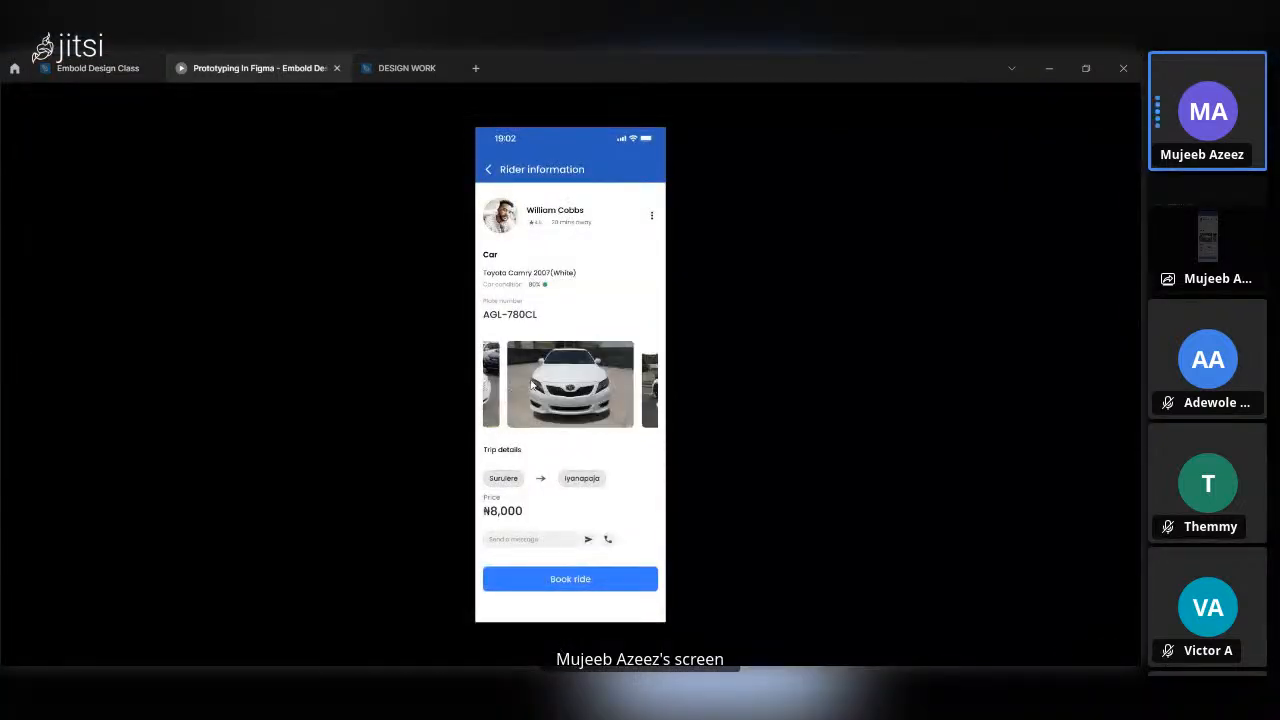
{"action": "left_click", "coordinate": [634, 398]}
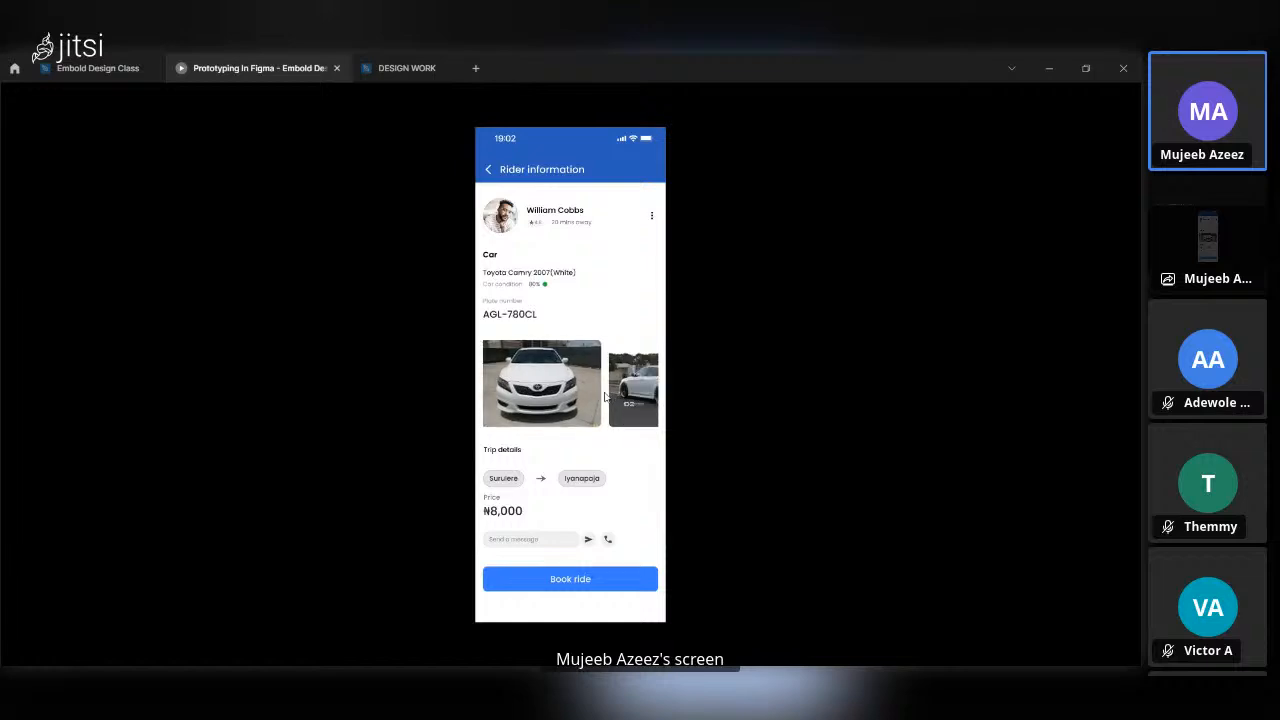
{"action": "left_click", "coordinate": [499, 403]}
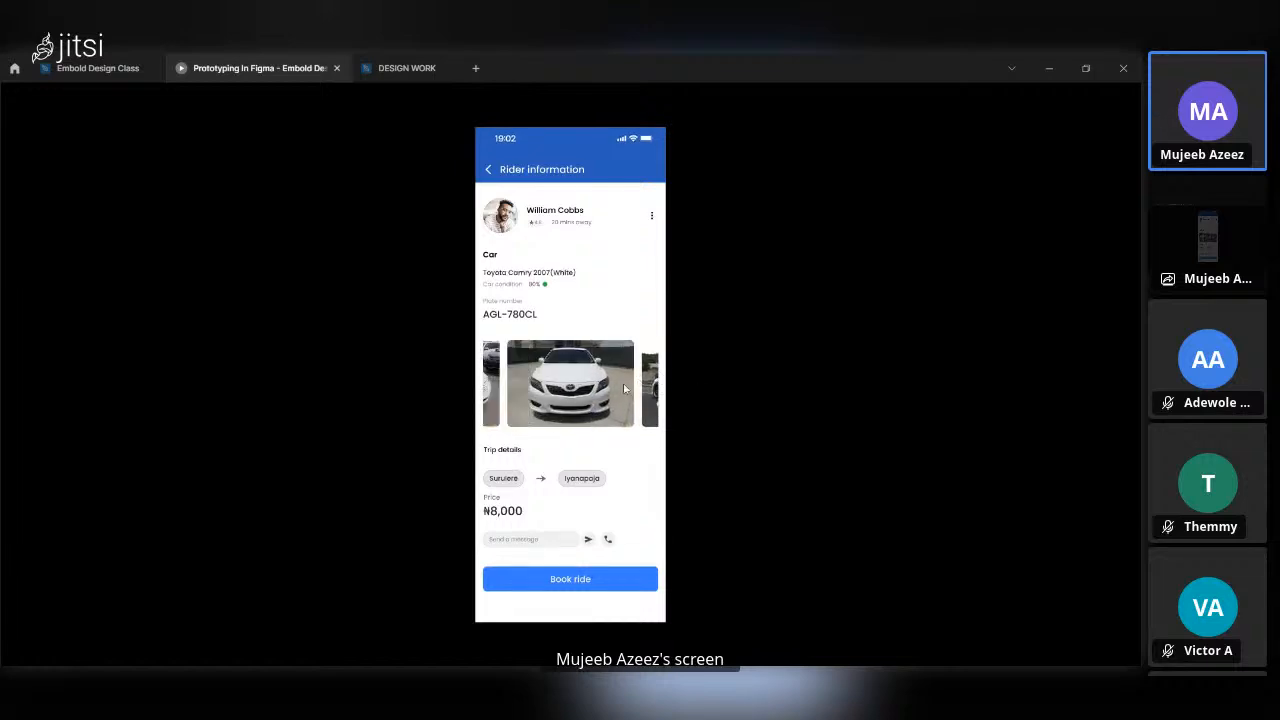
{"action": "left_click", "coordinate": [495, 388]}
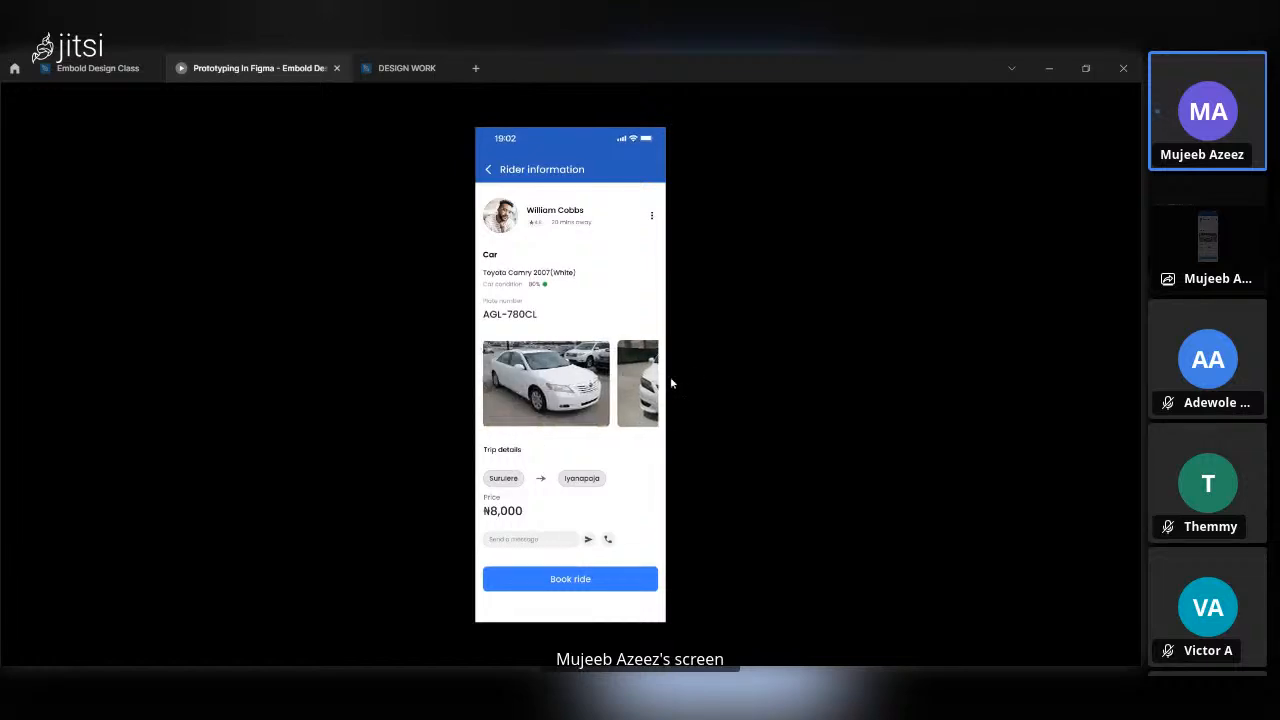
{"action": "left_click", "coordinate": [632, 370]}
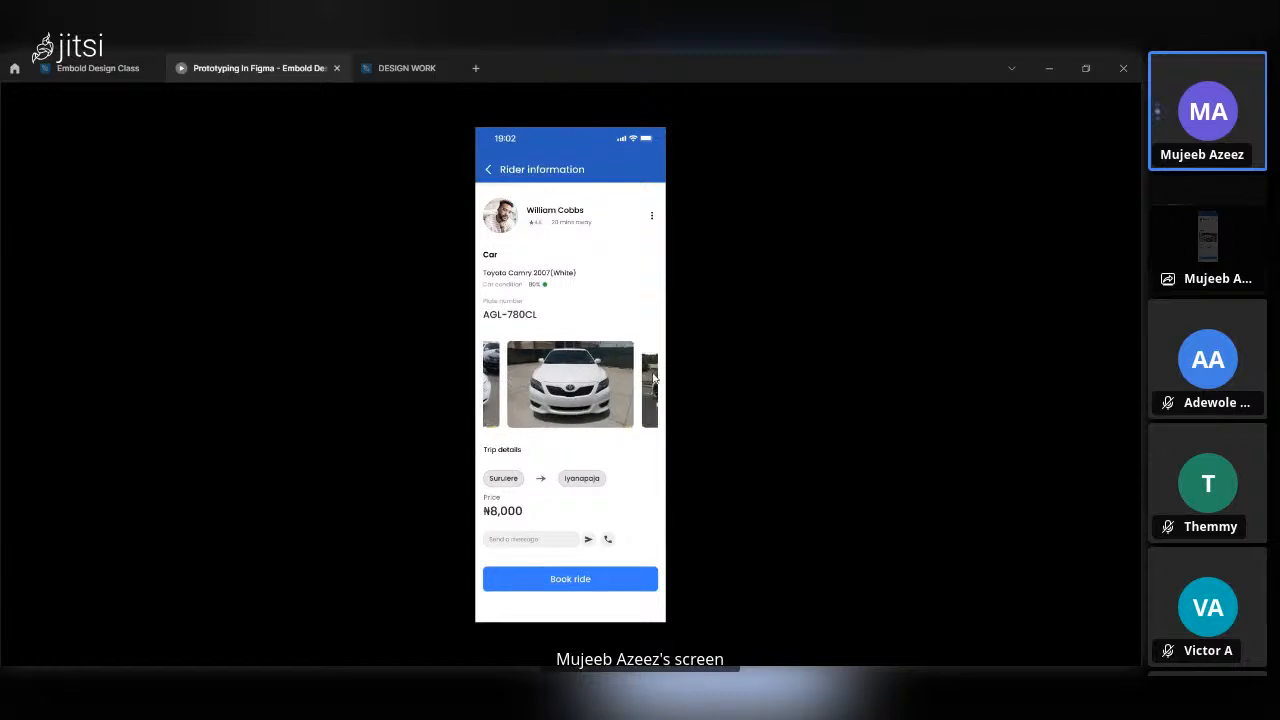
{"action": "left_click", "coordinate": [650, 378]}
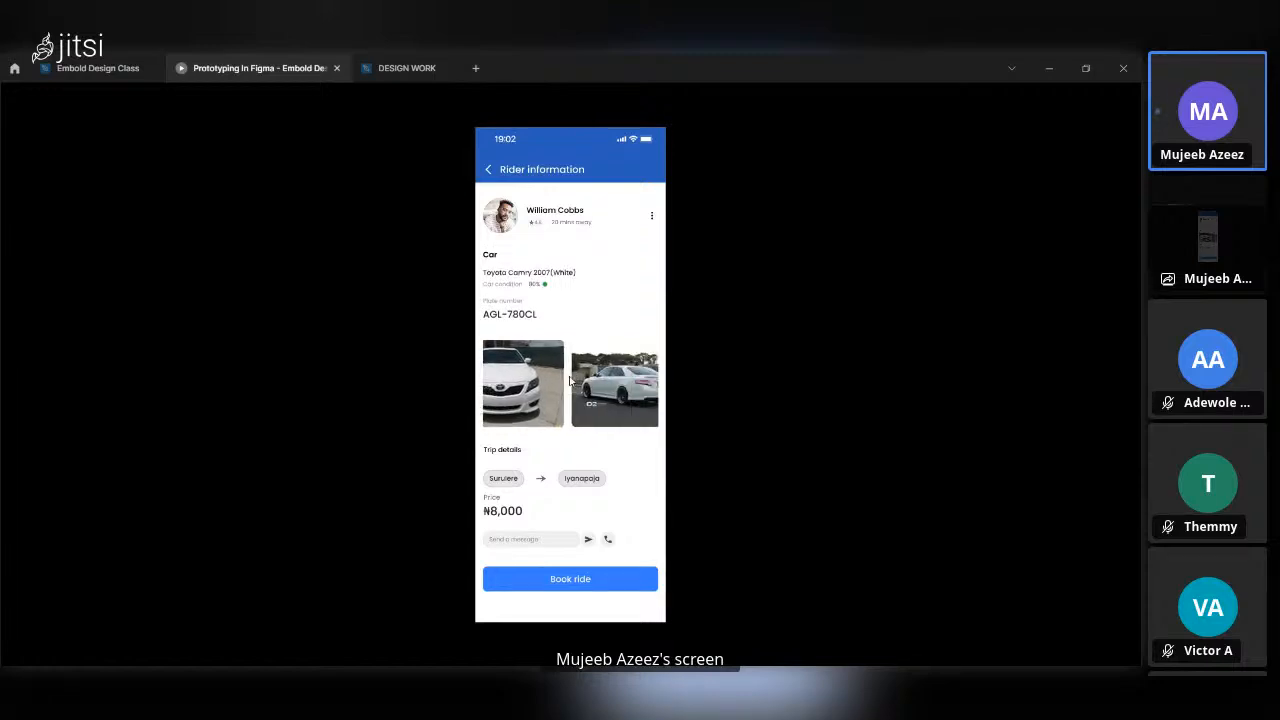
{"action": "left_click", "coordinate": [498, 366]}
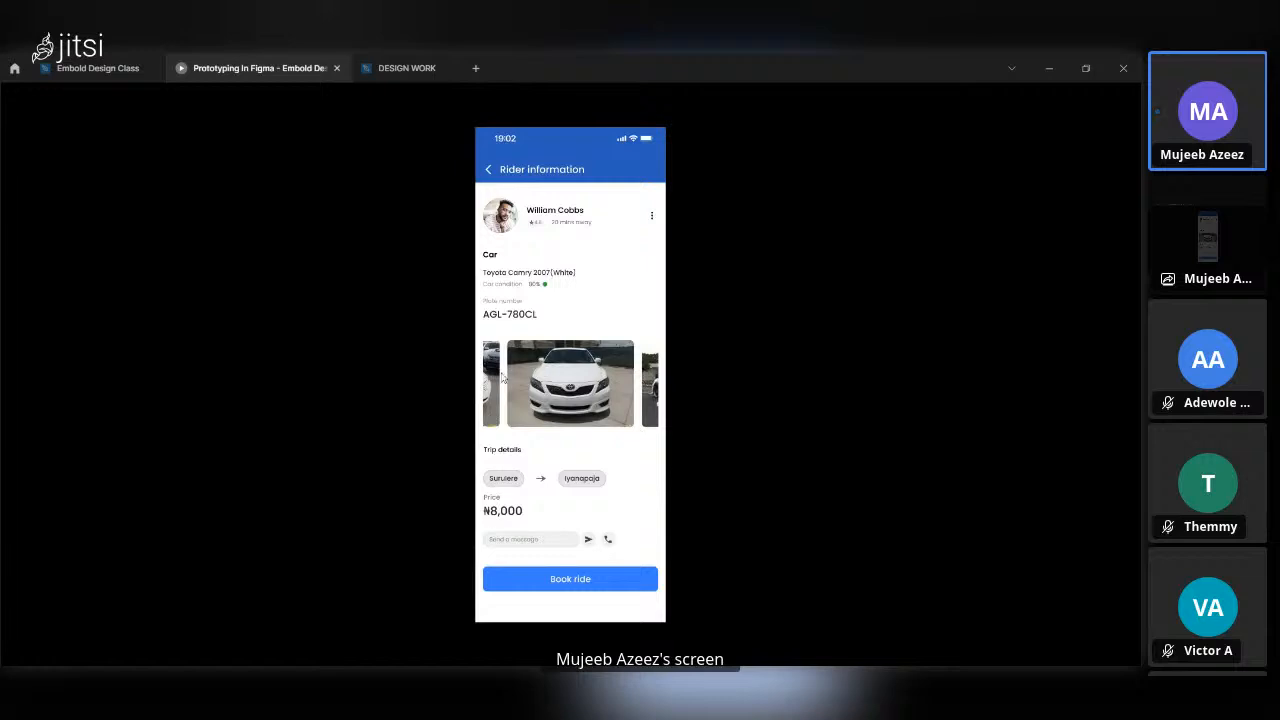
{"action": "left_click", "coordinate": [652, 380]}
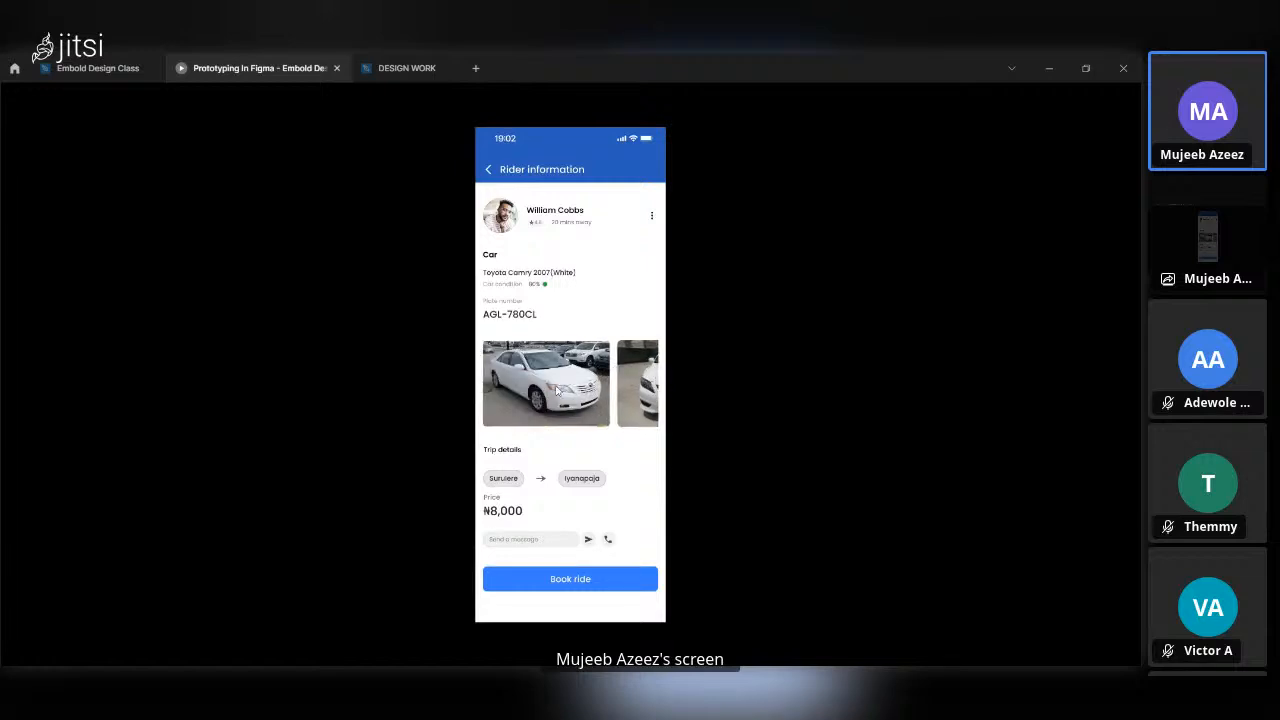
{"action": "left_click", "coordinate": [630, 374]}
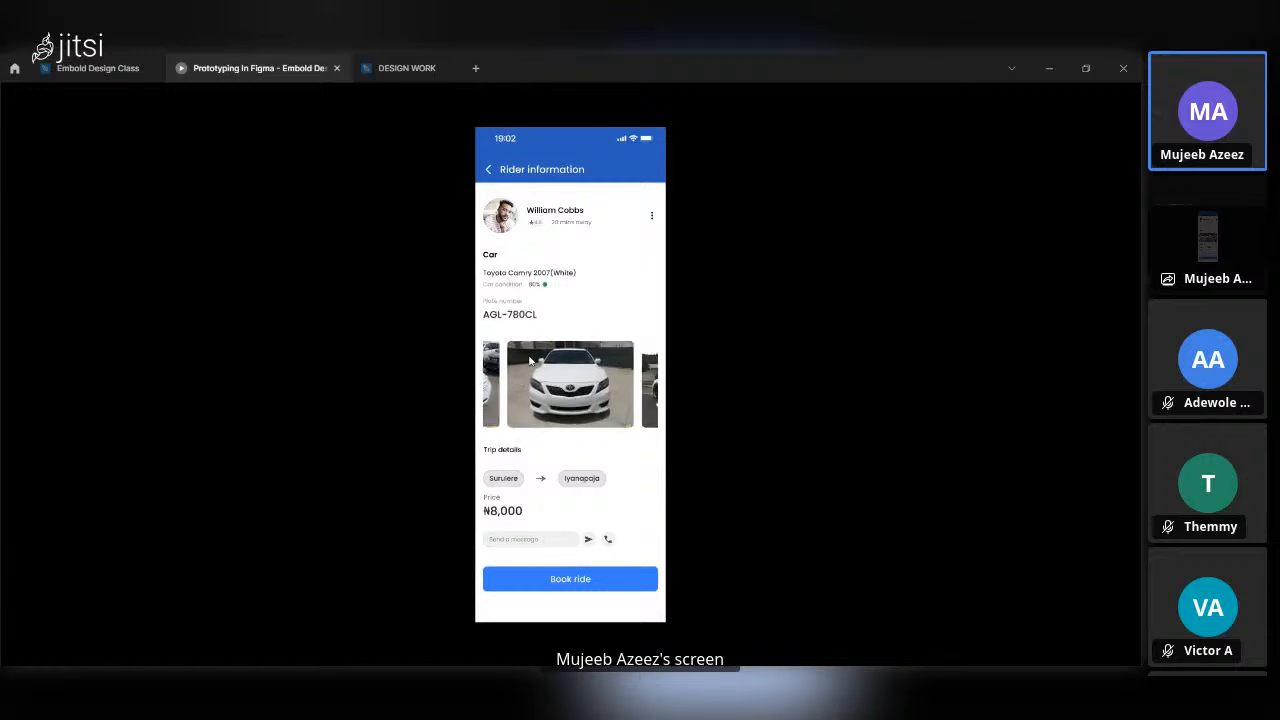
{"action": "left_click", "coordinate": [646, 378]}
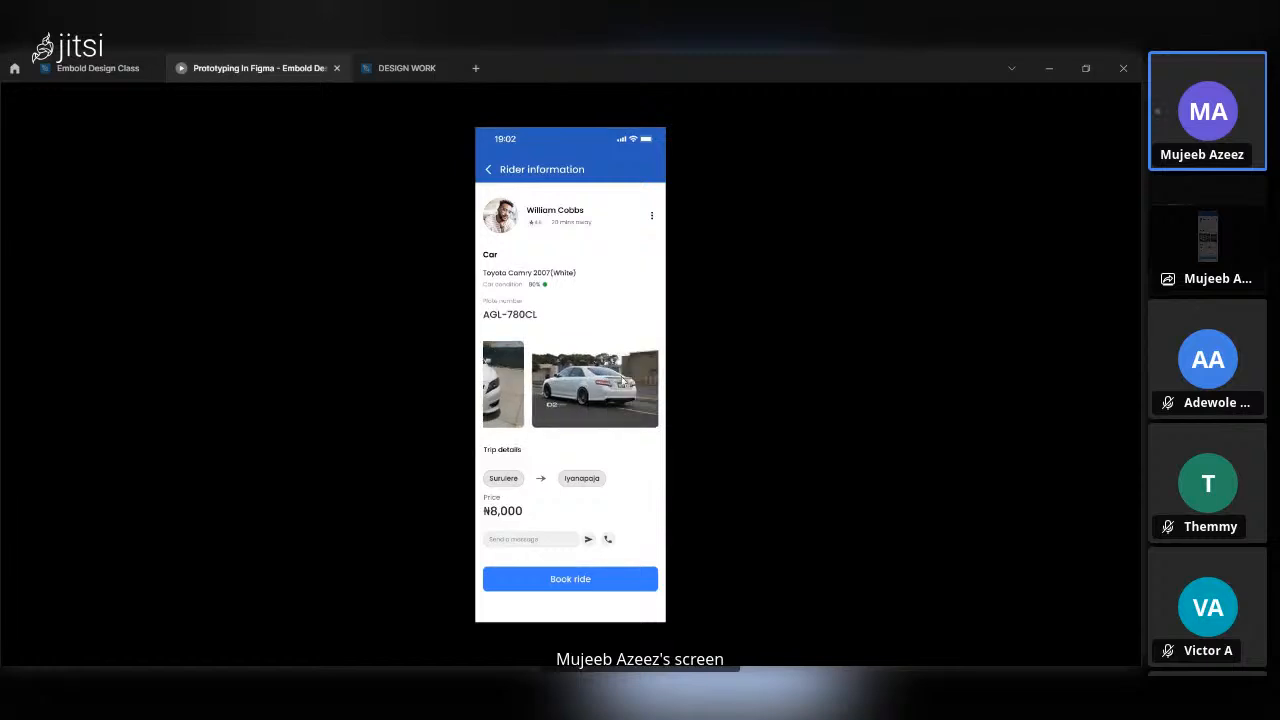
{"action": "left_click", "coordinate": [490, 383]}
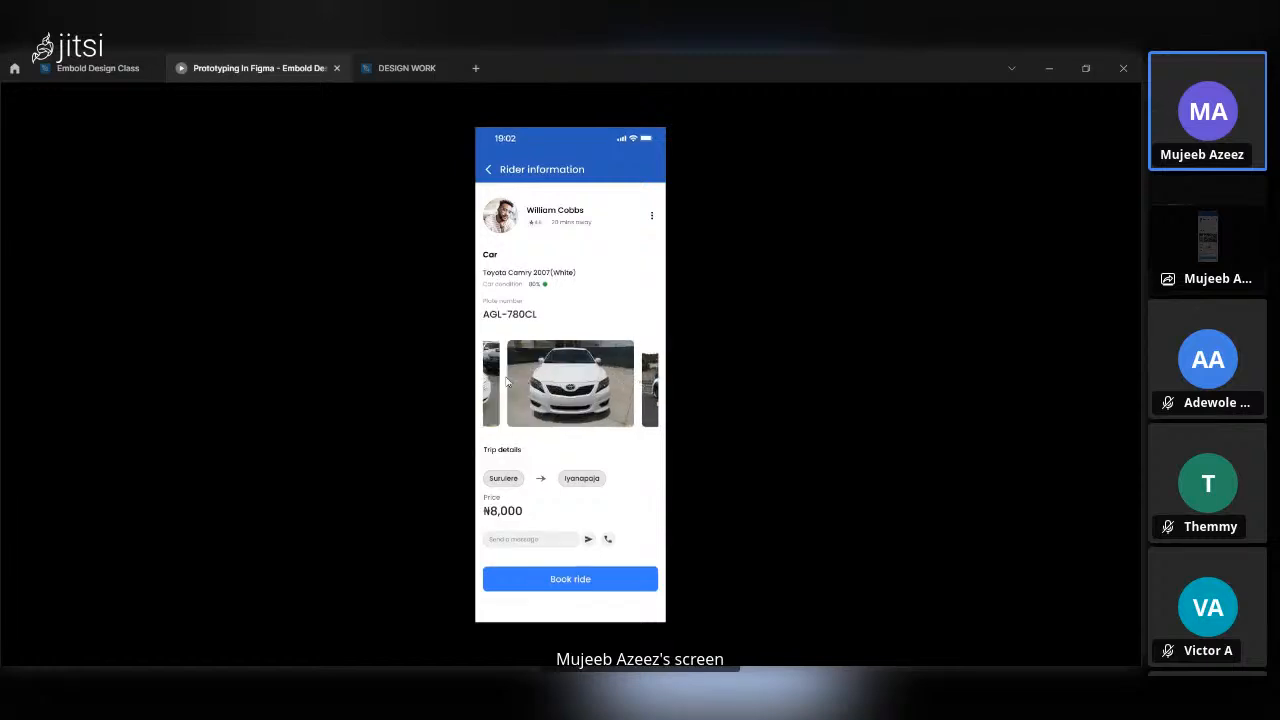
{"action": "left_click", "coordinate": [643, 395]}
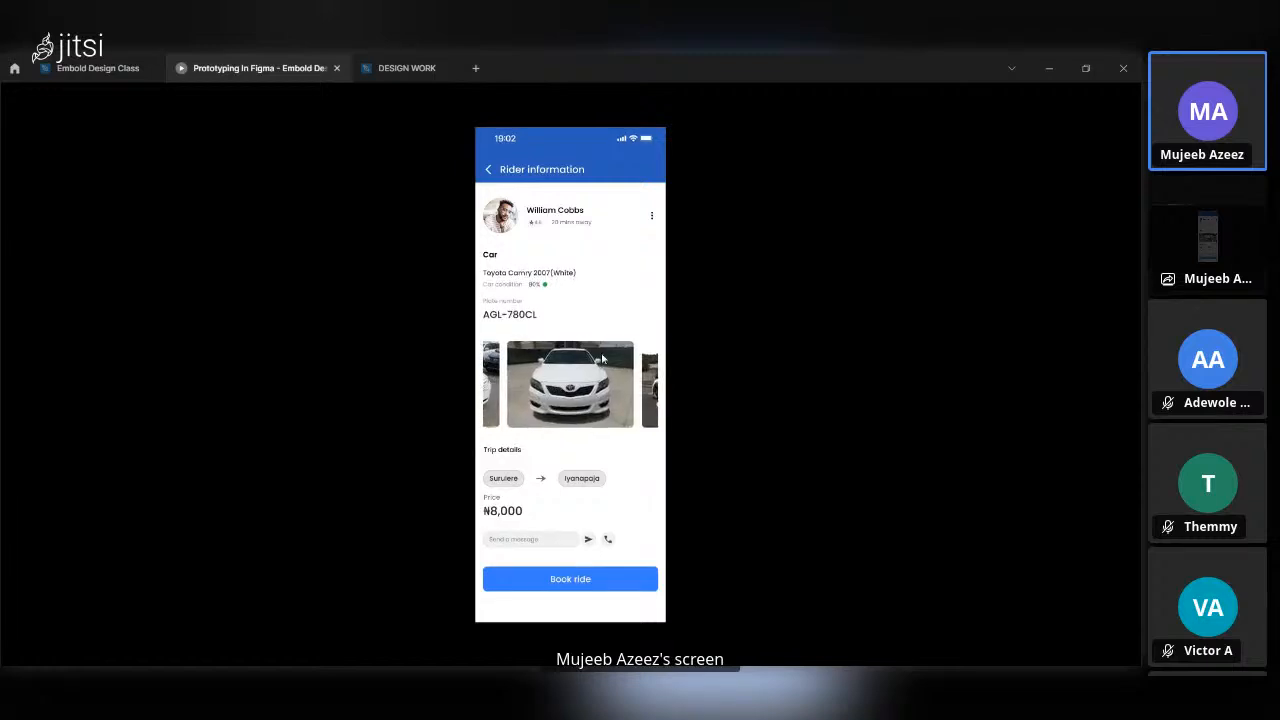
{"action": "left_click", "coordinate": [482, 371]}
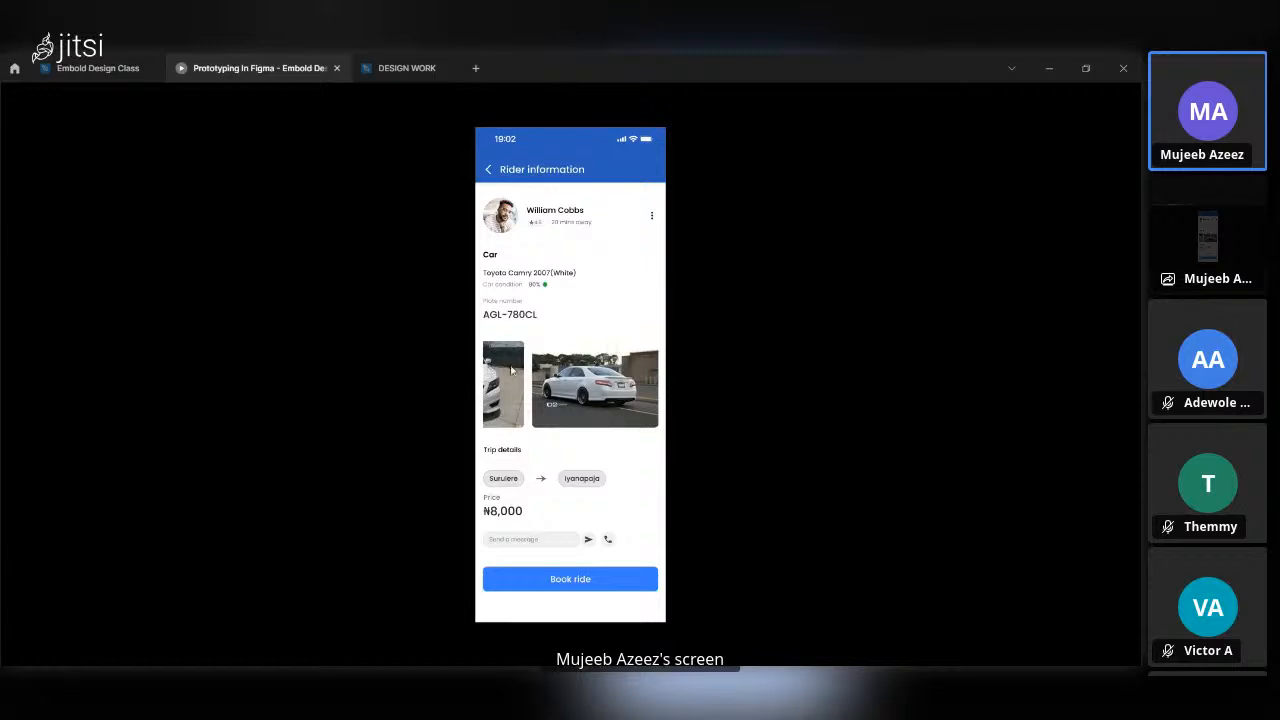
{"action": "left_click", "coordinate": [511, 370]}
{"action": "mouse_move", "coordinate": [486, 376]}
{"action": "left_mouse_down"}
{"action": "mouse_move", "coordinate": [666, 392]}
{"action": "mouse_move", "coordinate": [499, 374]}
{"action": "left_mouse_up"}
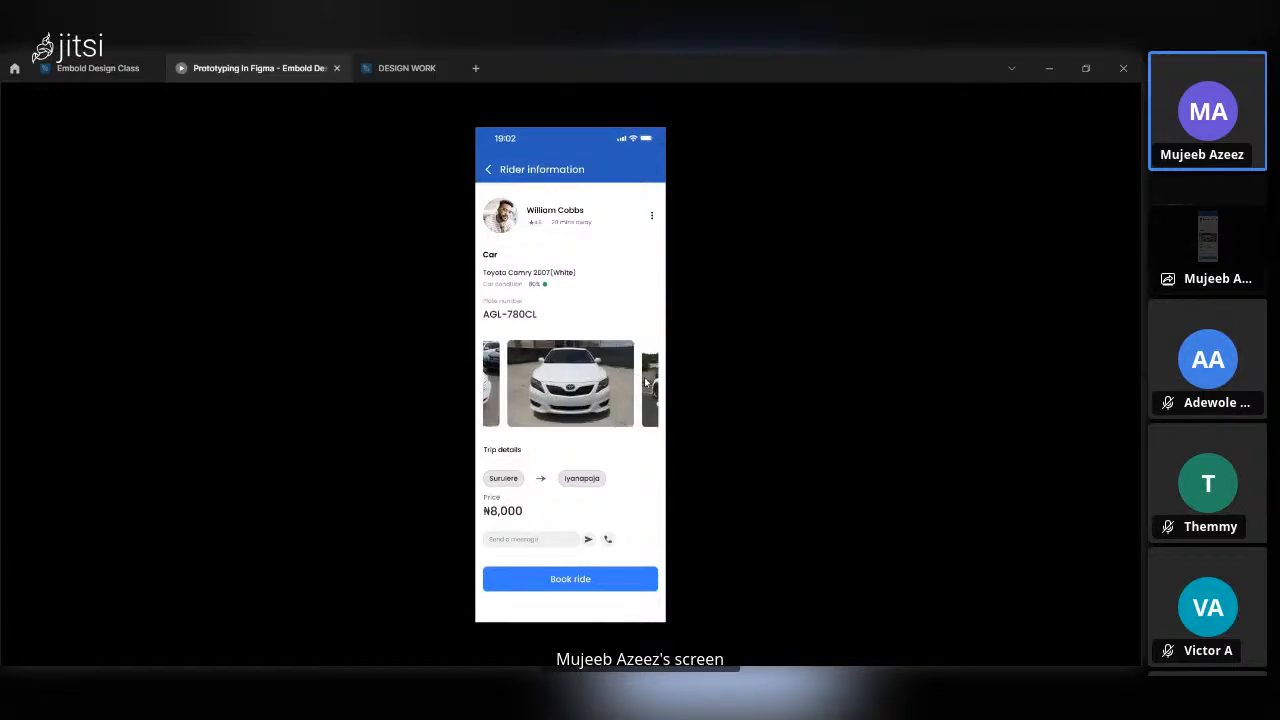
{"action": "left_click_drag", "start_coordinate": [643, 382], "coordinate": [541, 370]}
Return to the Embold Design Class file and dismiss the Running your prototype hint.
{"action": "left_click", "coordinate": [97, 68]}
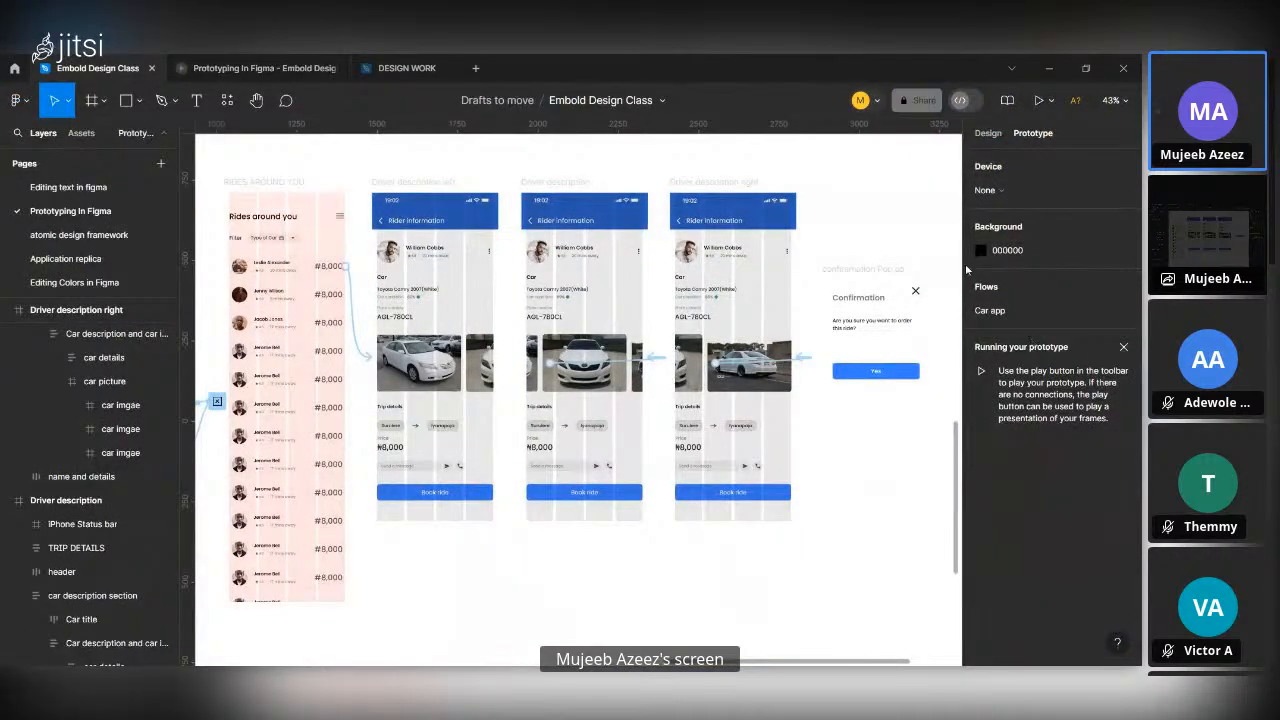
{"action": "left_click", "coordinate": [795, 237]}
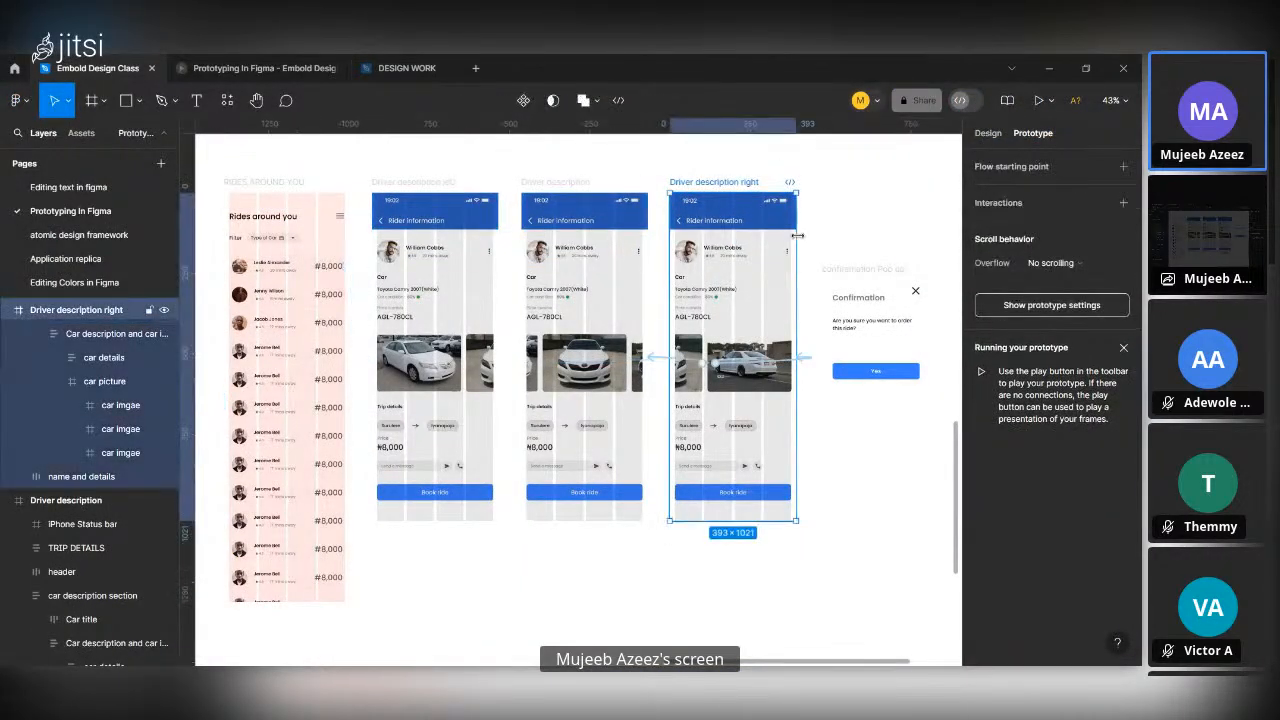
{"action": "left_click", "coordinate": [1021, 305]}
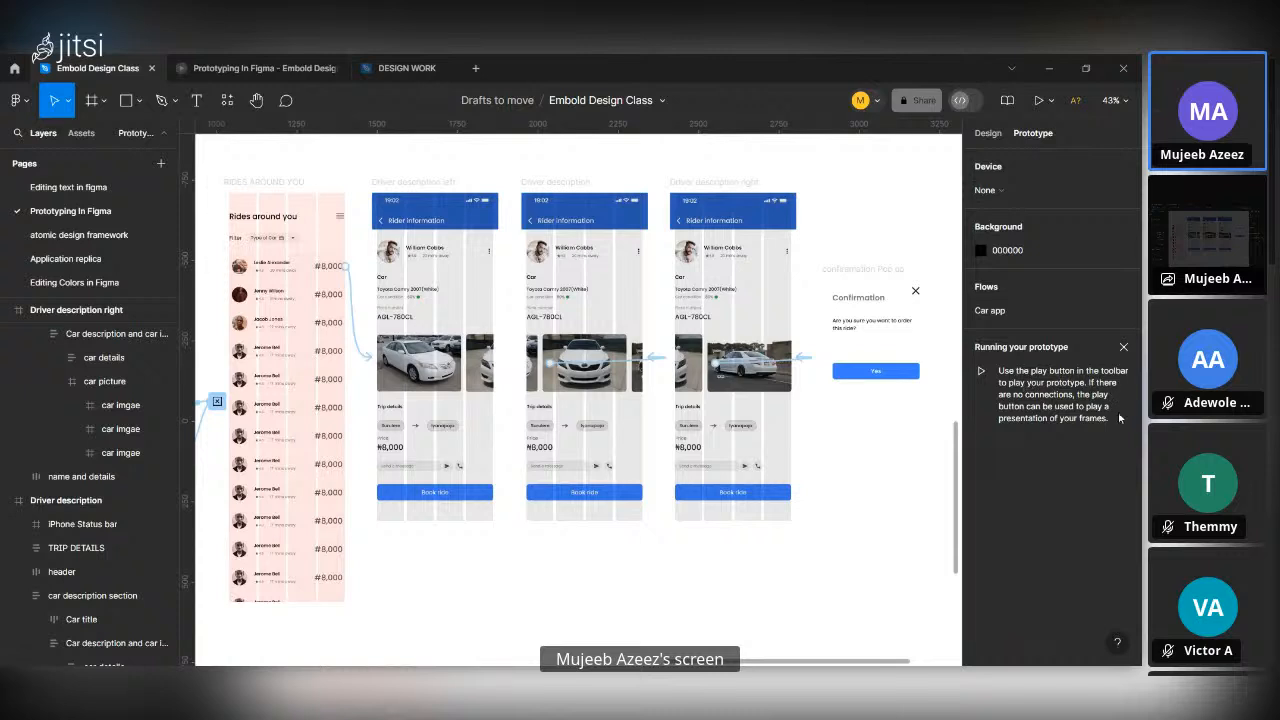
{"action": "left_click", "coordinate": [1123, 348]}
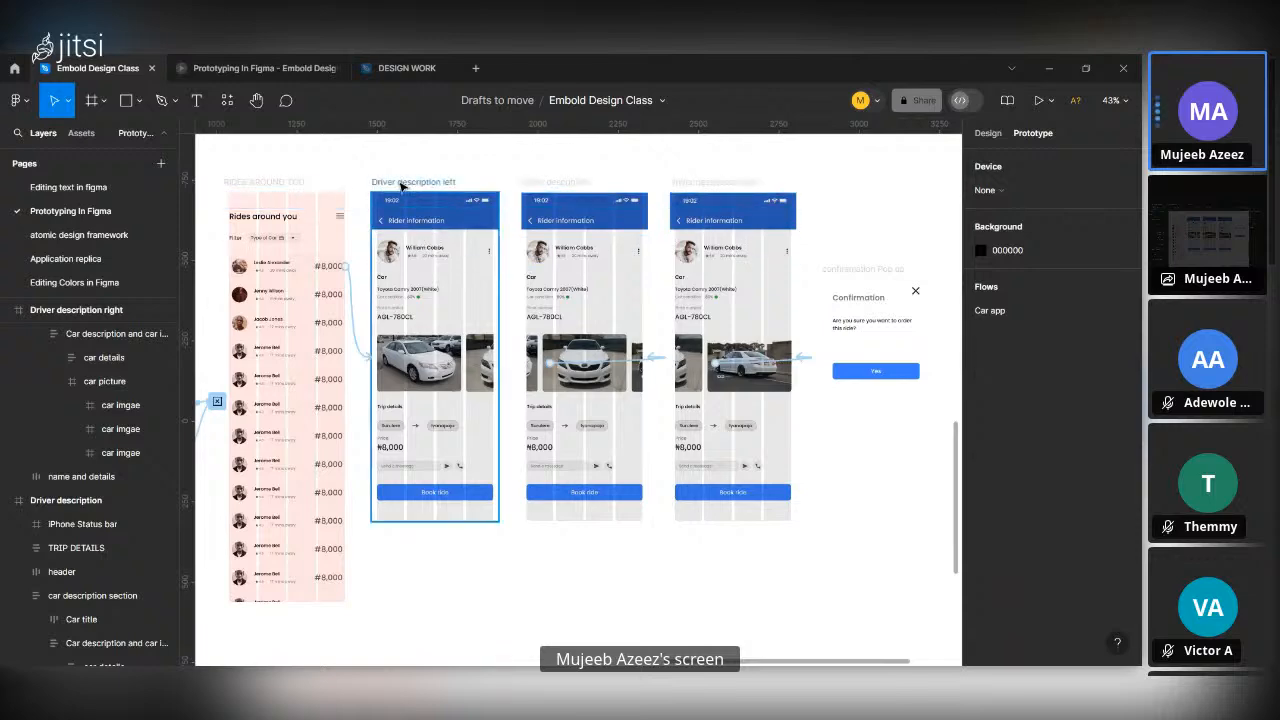
Link the Book ride button in Driver description left to the confiramation Pop up frame with On click, Navigate to and Smart animate.
{"action": "left_click", "coordinate": [418, 333]}
{"action": "scroll", "coordinate": [418, 339], "scroll_direction": "up", "scroll_amount": 2}
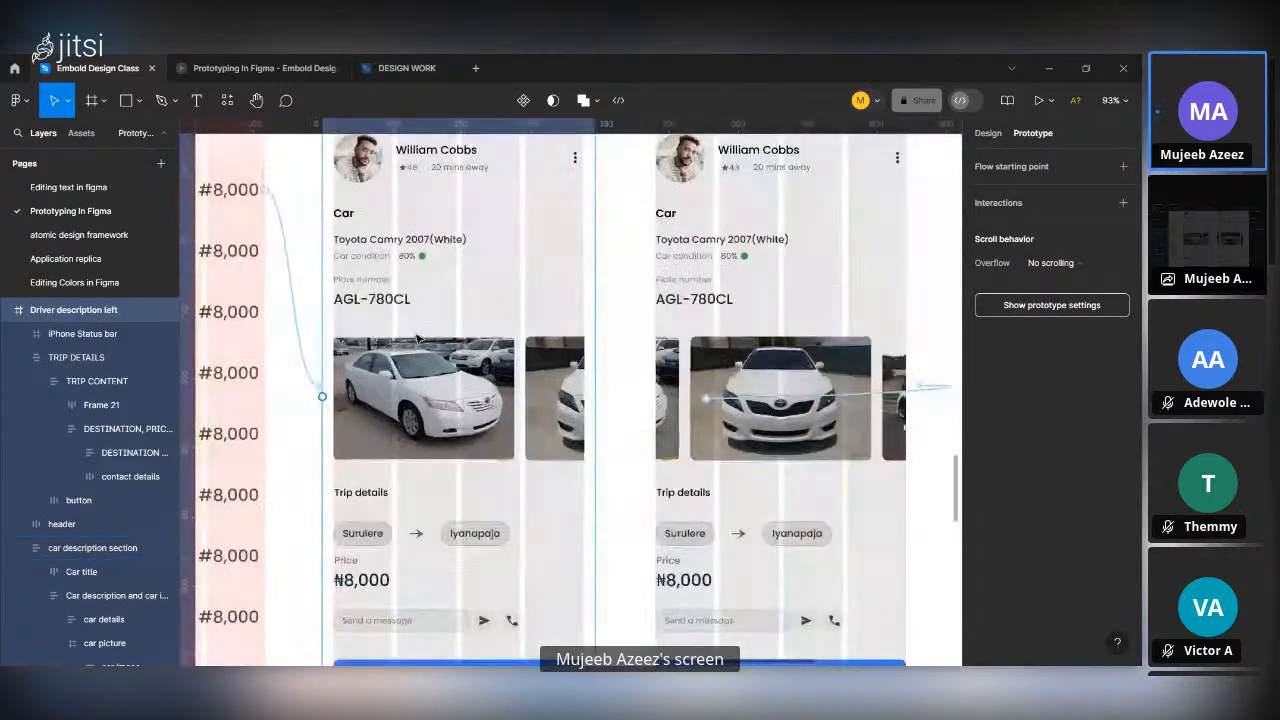
{"action": "scroll", "coordinate": [418, 339], "scroll_direction": "down", "scroll_amount": 4}
{"action": "left_click", "coordinate": [440, 378]}
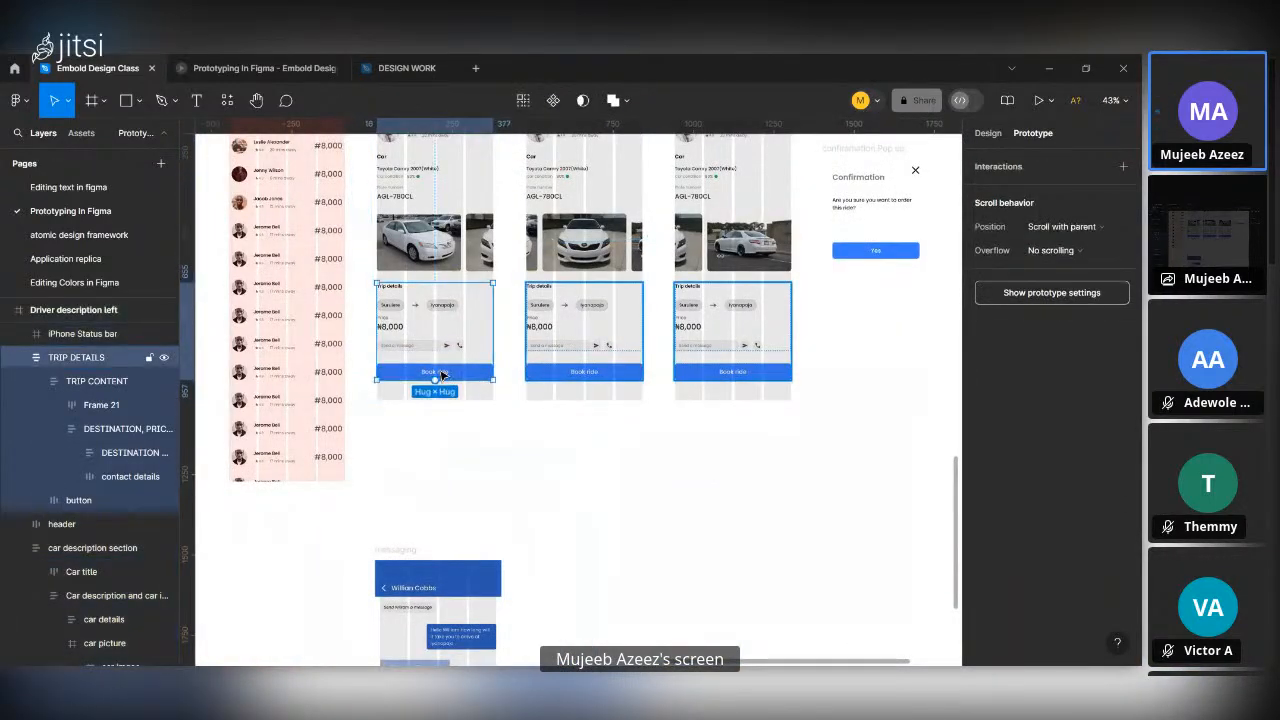
{"action": "double_click", "coordinate": [441, 375]}
{"action": "left_click_drag", "start_coordinate": [434, 364], "coordinate": [852, 254]}
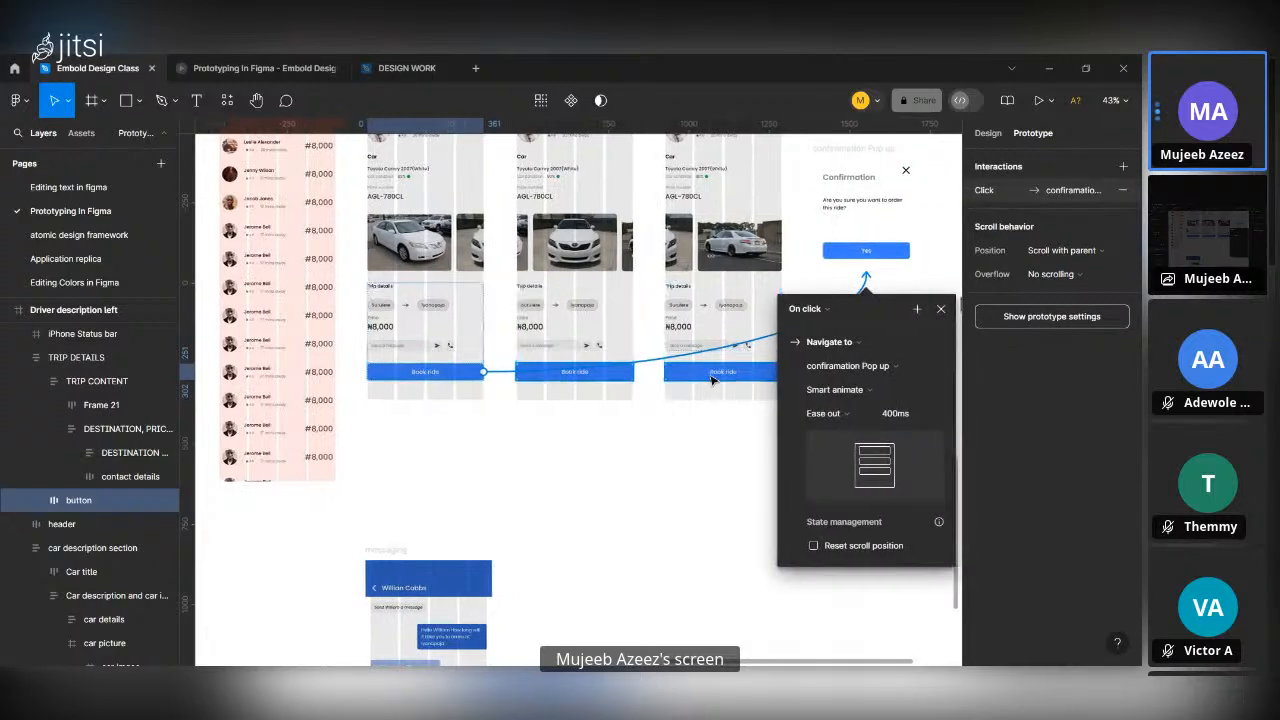
Examine the confiramation Pop up frame and its place beside the driver description screens.
{"action": "scroll", "coordinate": [712, 380], "scroll_direction": "up", "scroll_amount": 3}
{"action": "scroll", "coordinate": [842, 336], "scroll_direction": "up", "scroll_amount": 4}
{"action": "scroll", "coordinate": [842, 336], "scroll_direction": "down", "scroll_amount": 1}
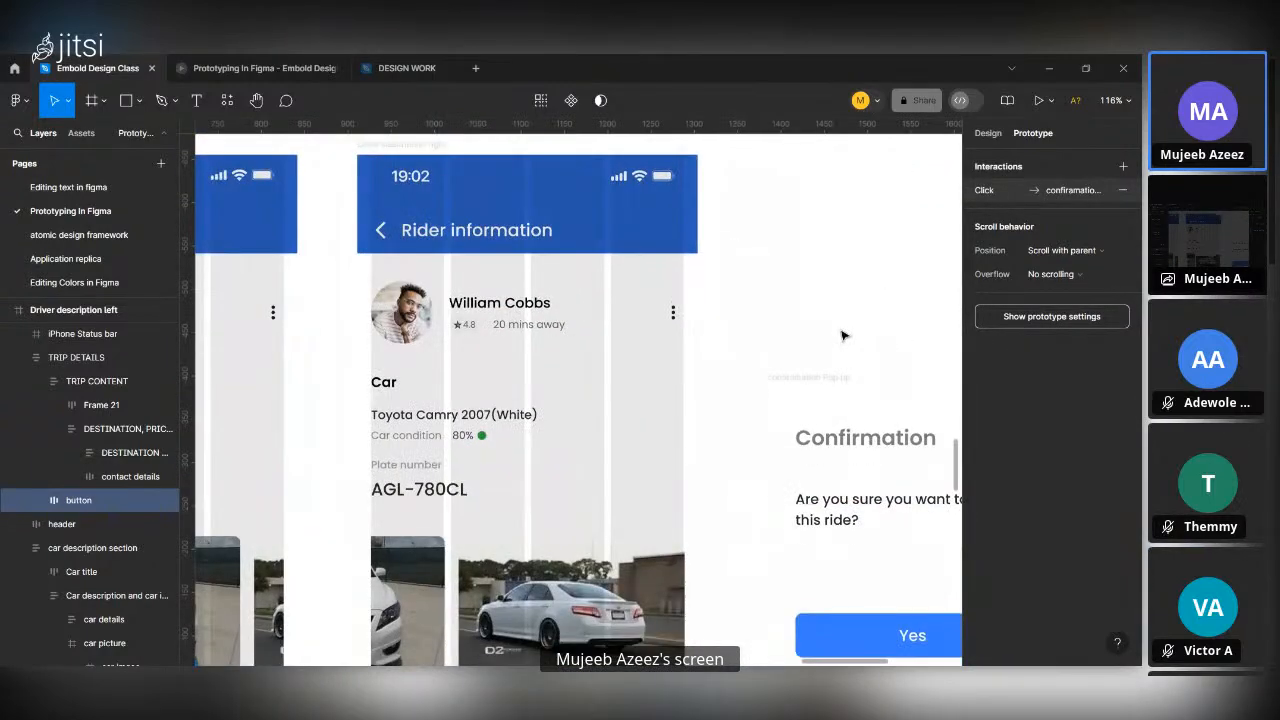
{"action": "scroll", "coordinate": [842, 336], "scroll_direction": "down", "scroll_amount": 2}
{"action": "scroll", "coordinate": [842, 336], "scroll_direction": "right", "scroll_amount": 2}
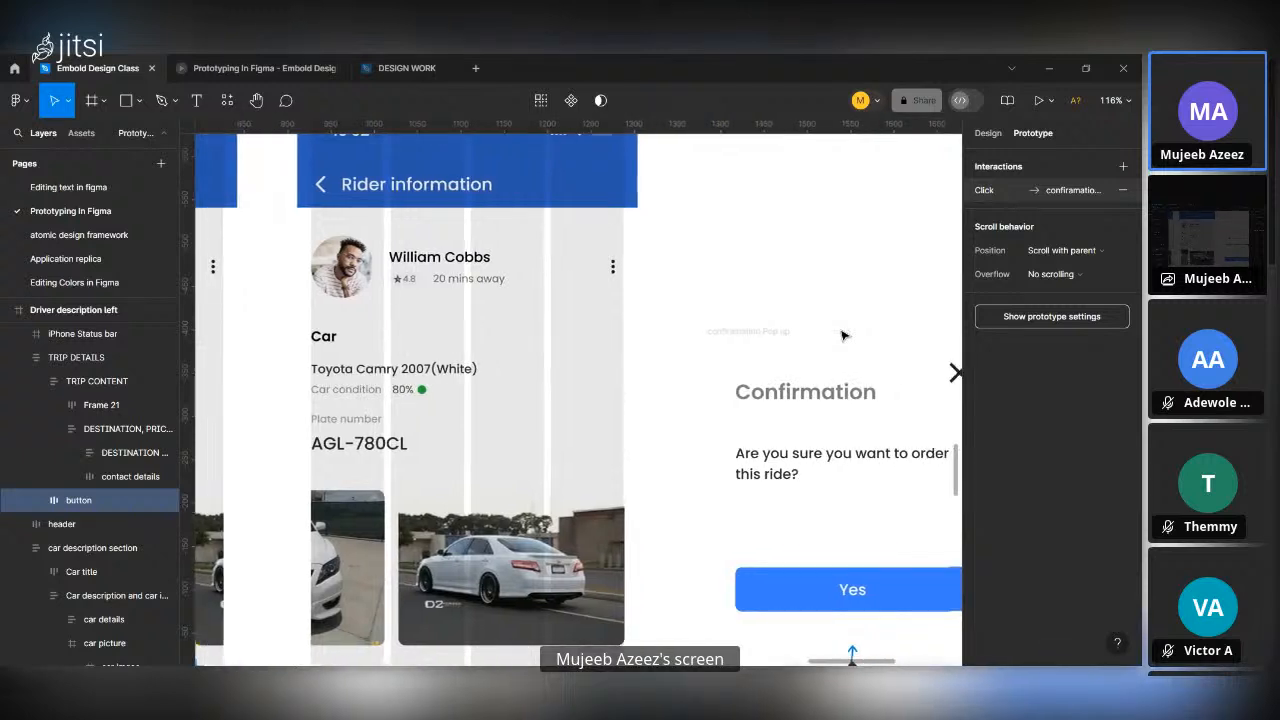
{"action": "scroll", "coordinate": [842, 336], "scroll_direction": "right", "scroll_amount": 2}
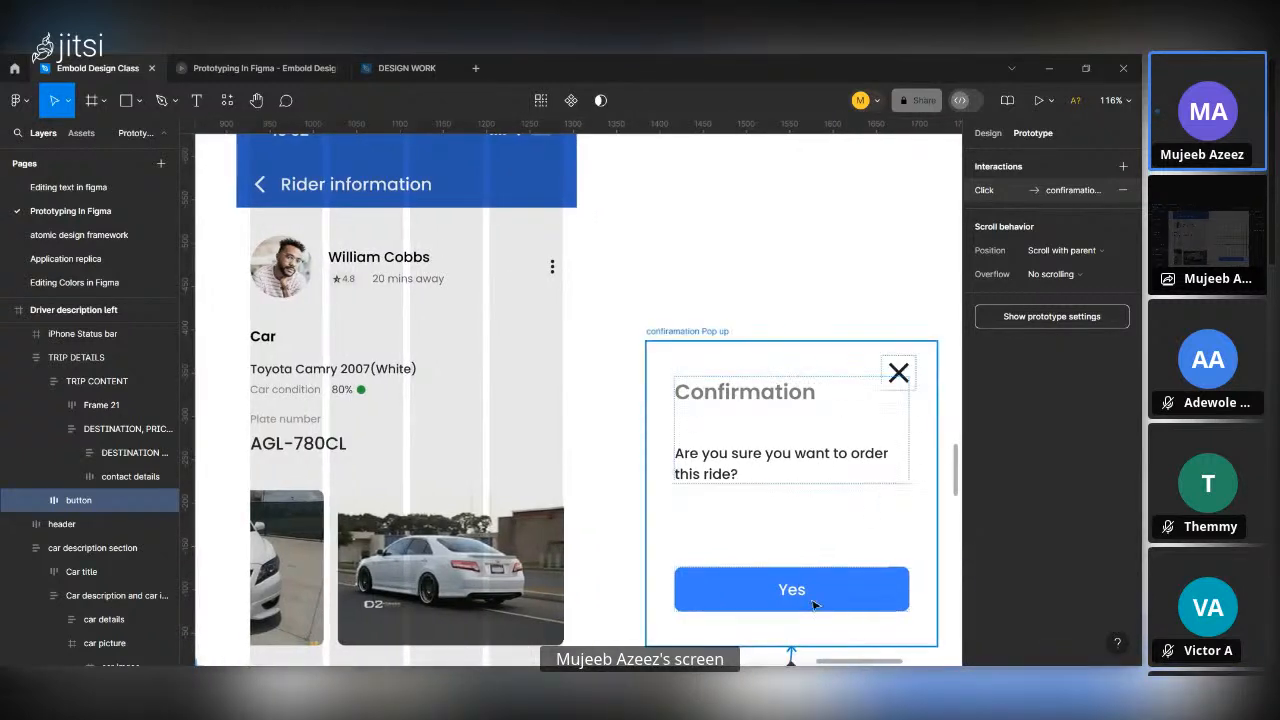
{"action": "scroll", "coordinate": [813, 605], "scroll_direction": "down", "scroll_amount": 5}
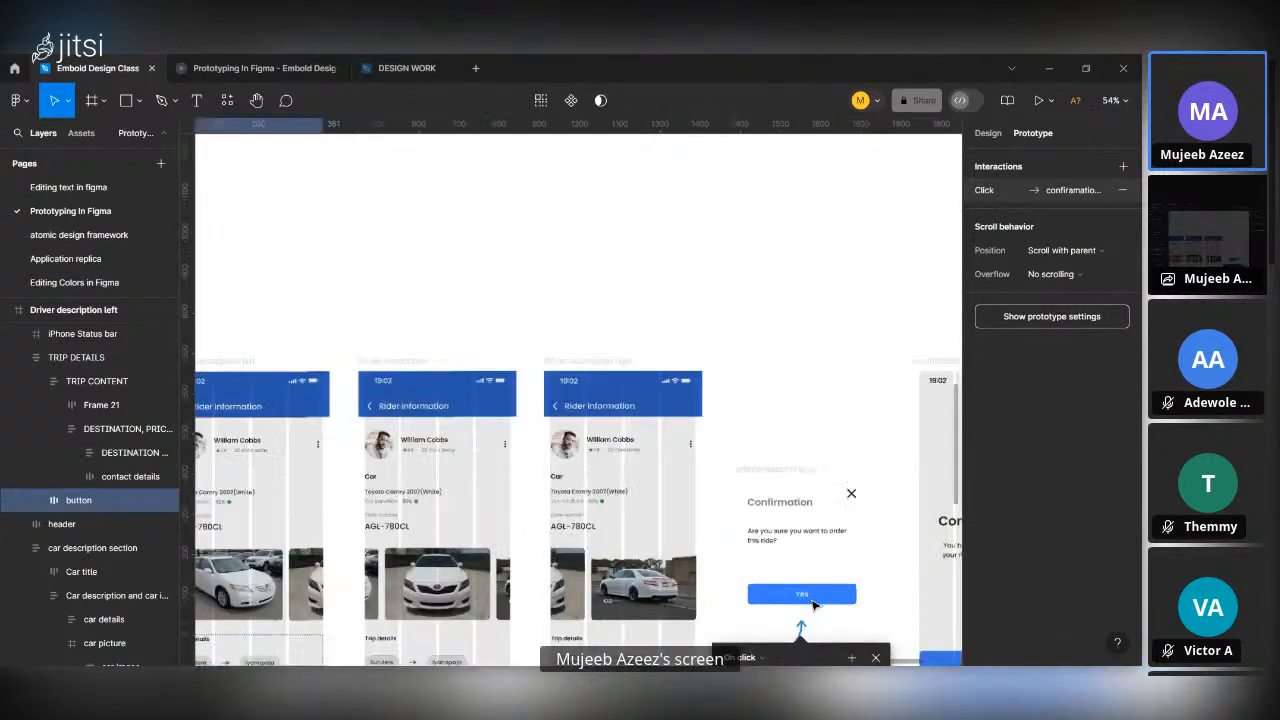
{"action": "scroll", "coordinate": [857, 495], "scroll_direction": "down", "scroll_amount": 2}
{"action": "scroll", "coordinate": [857, 495], "scroll_direction": "down", "scroll_amount": 3}
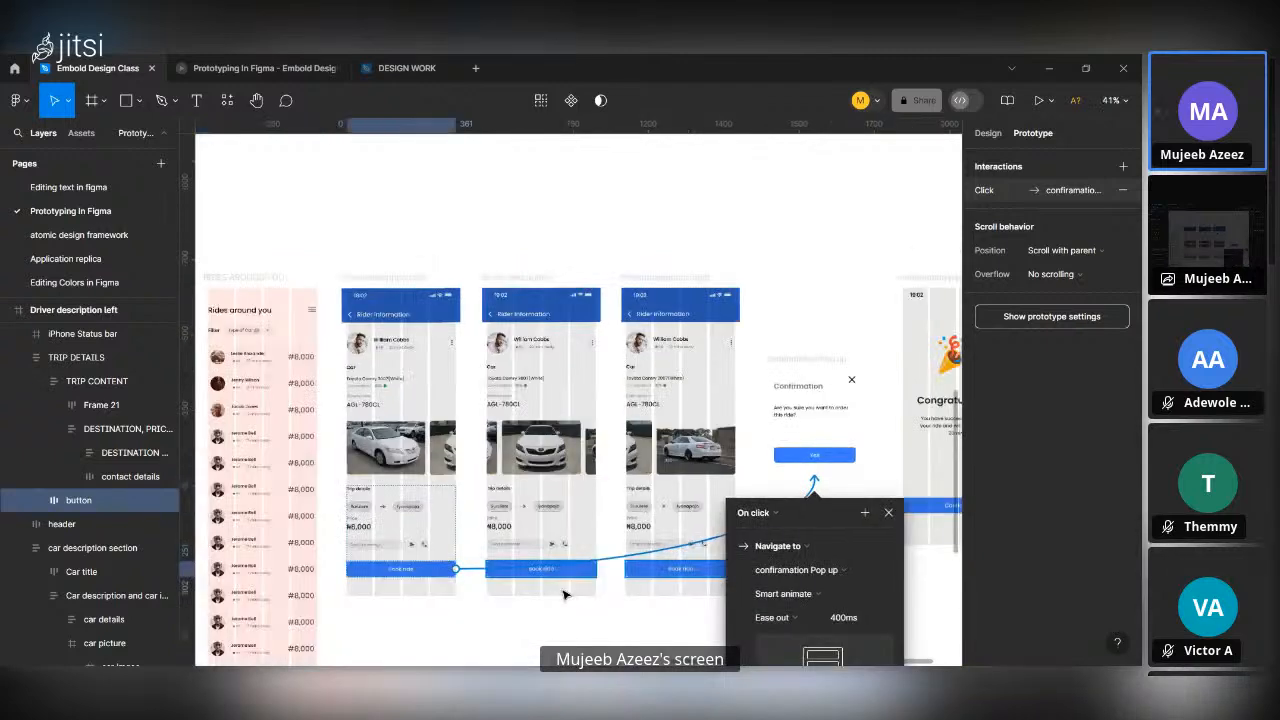
Link the Book ride button in Driver description to the confiramation Pop up frame with On click, Navigate to and Smart animate.
{"action": "left_click", "coordinate": [562, 576]}
{"action": "scroll", "coordinate": [562, 576], "scroll_direction": "up", "scroll_amount": 2}
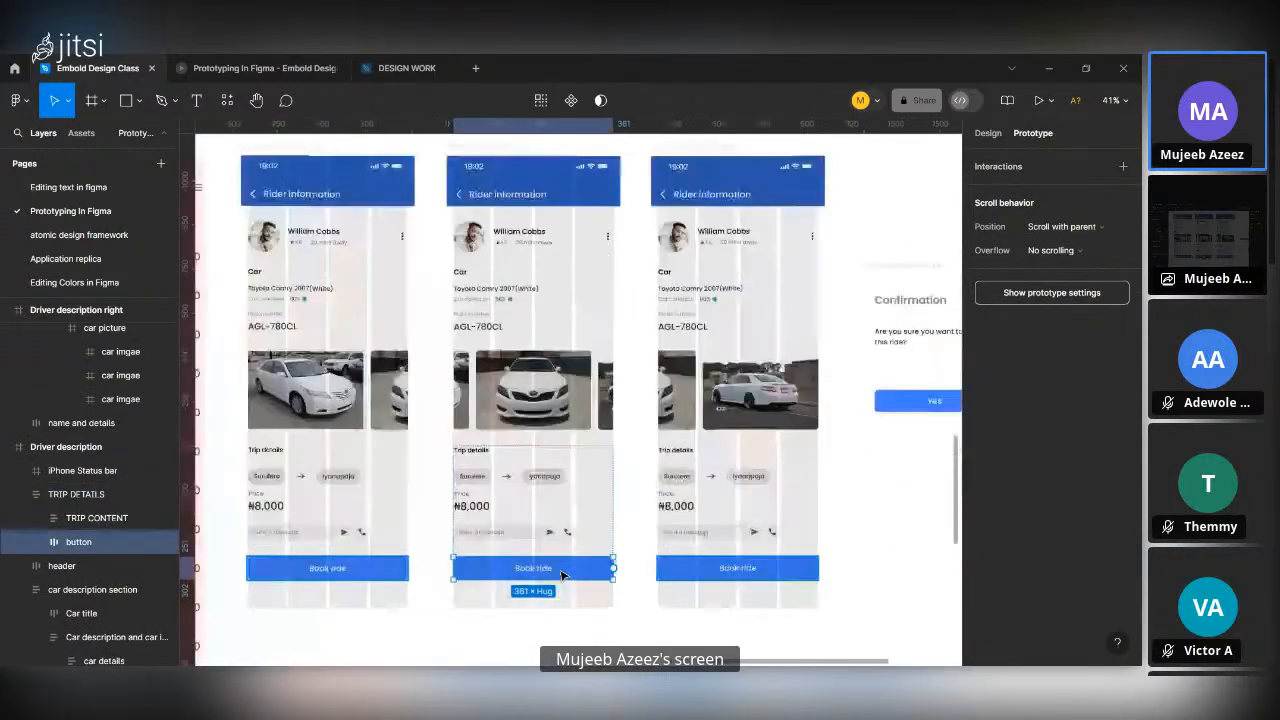
{"action": "scroll", "coordinate": [600, 565], "scroll_direction": "down", "scroll_amount": 2}
{"action": "left_click_drag", "start_coordinate": [627, 564], "coordinate": [840, 458]}
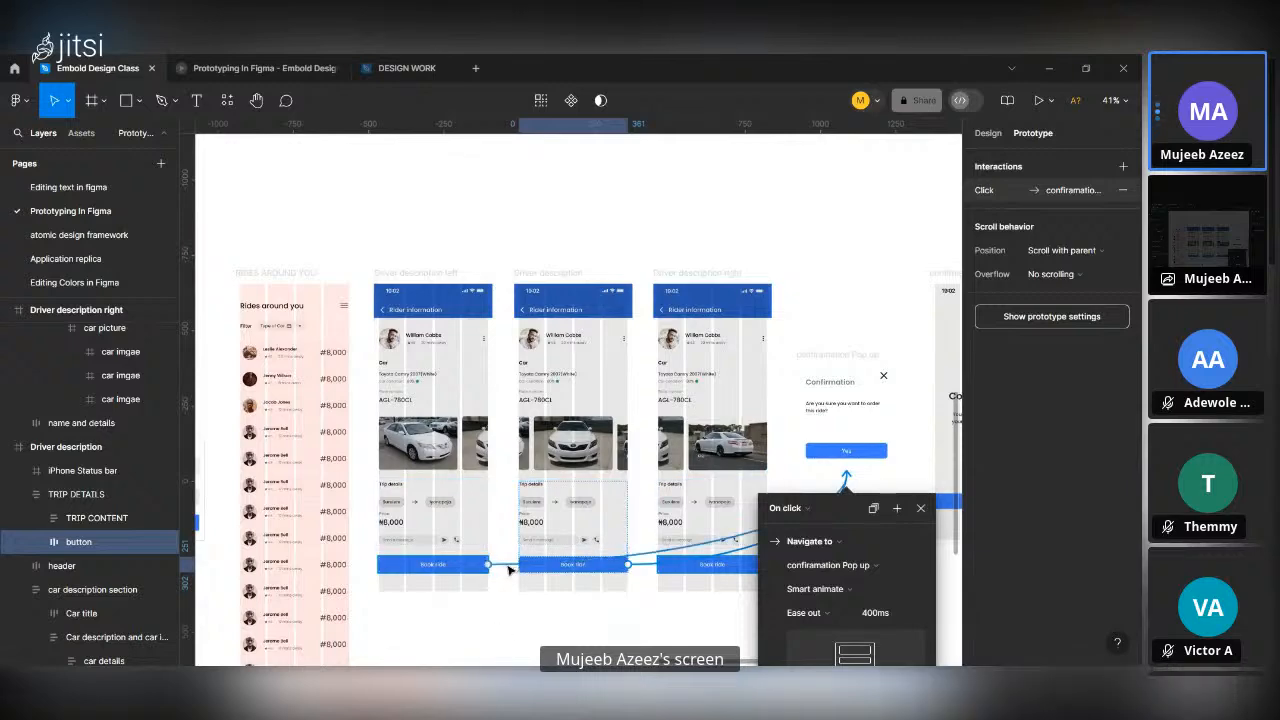
Change the Book ride interaction in Driver description left to Open overlay of confiramation Pop up with a Dissolve animation.
{"action": "left_click", "coordinate": [505, 565]}
{"action": "scroll", "coordinate": [500, 555], "scroll_direction": "down", "scroll_amount": 3}
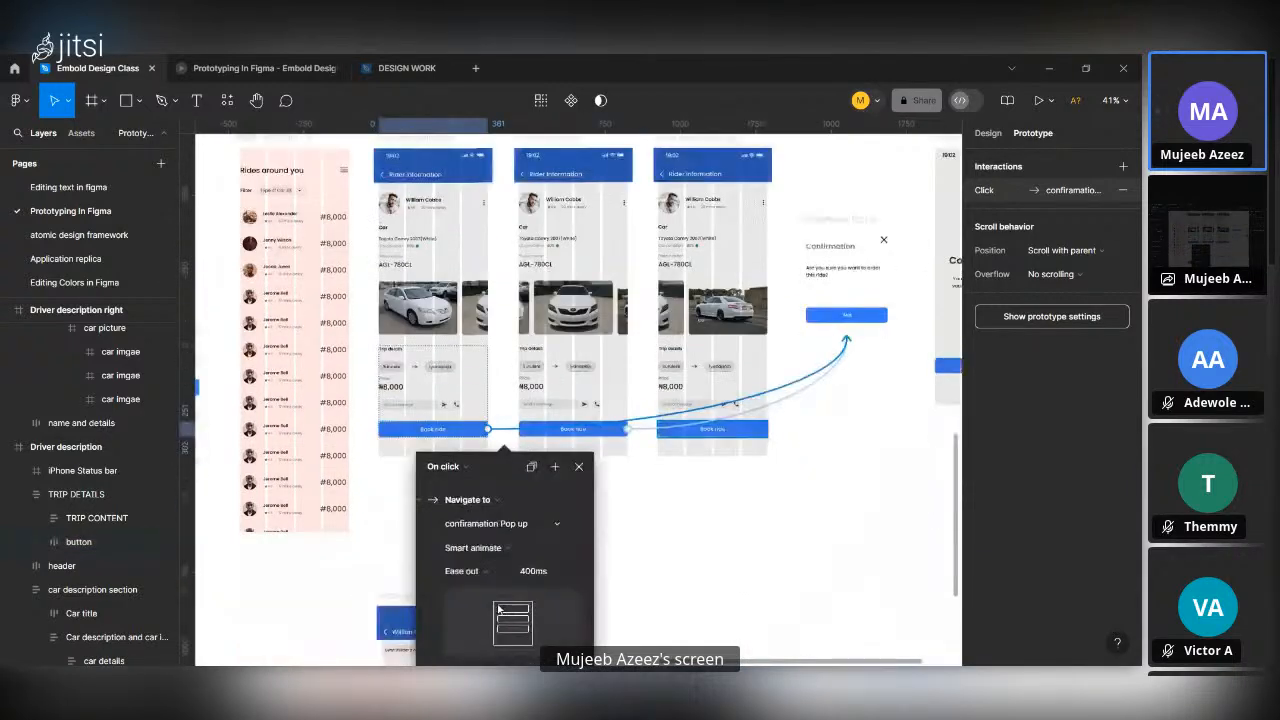
{"action": "scroll", "coordinate": [480, 480], "scroll_direction": "down", "scroll_amount": 3}
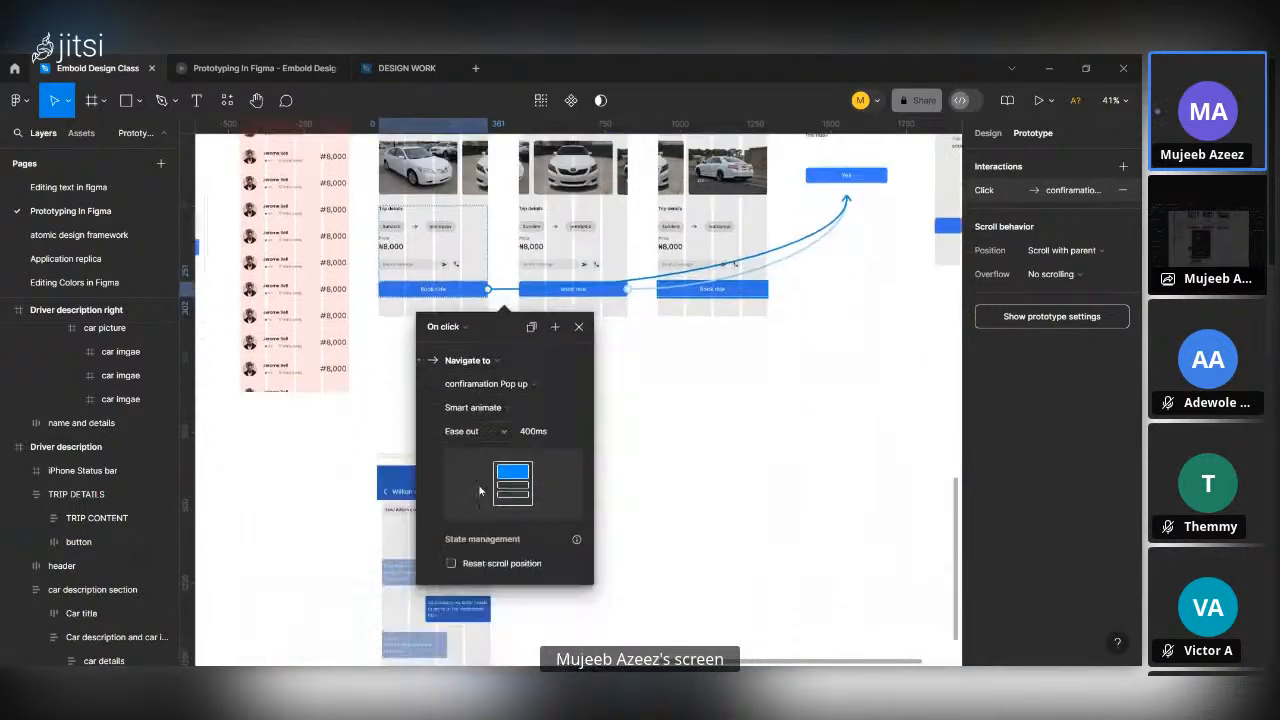
{"action": "left_click", "coordinate": [474, 362]}
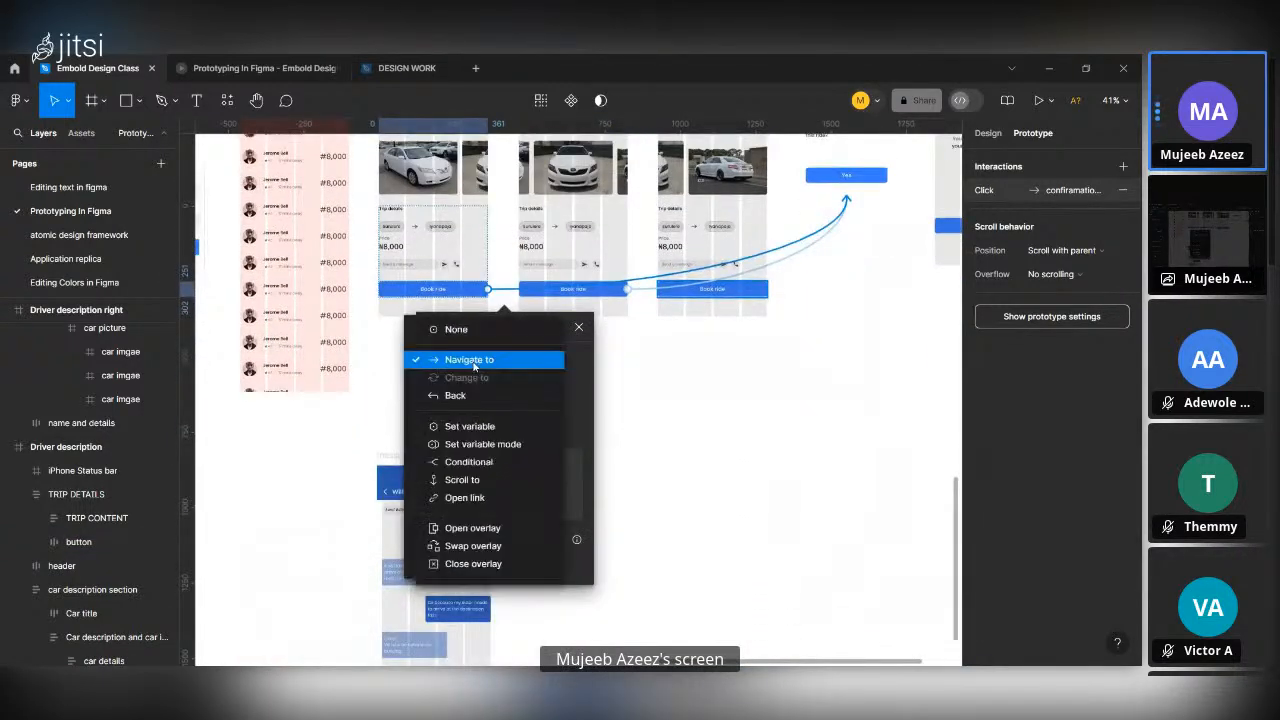
{"action": "left_click", "coordinate": [484, 530]}
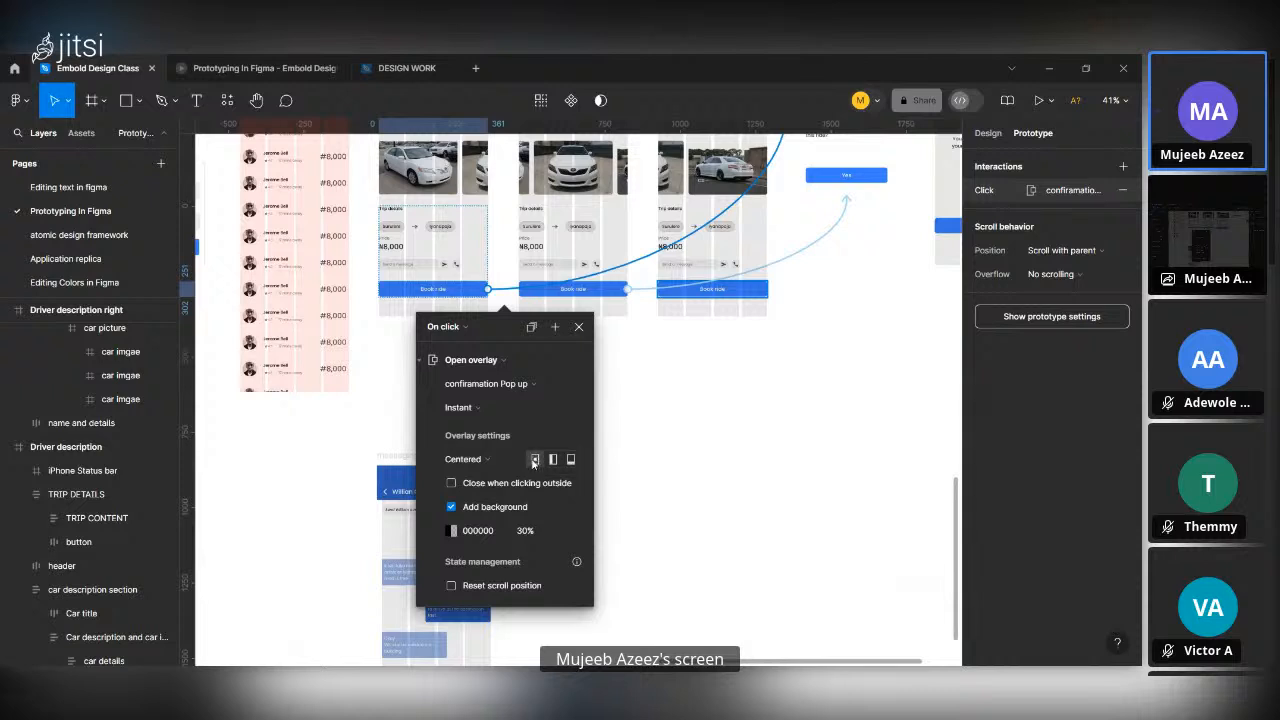
{"action": "left_click", "coordinate": [498, 407]}
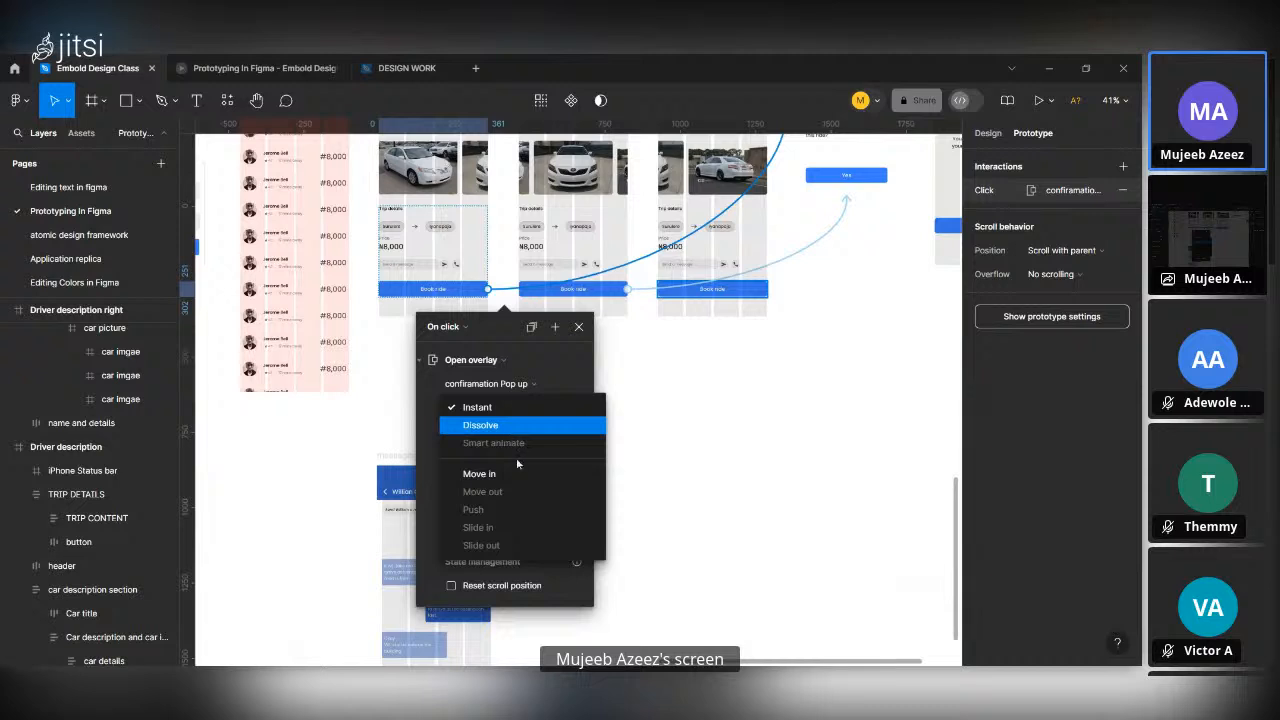
{"action": "left_click", "coordinate": [500, 426]}
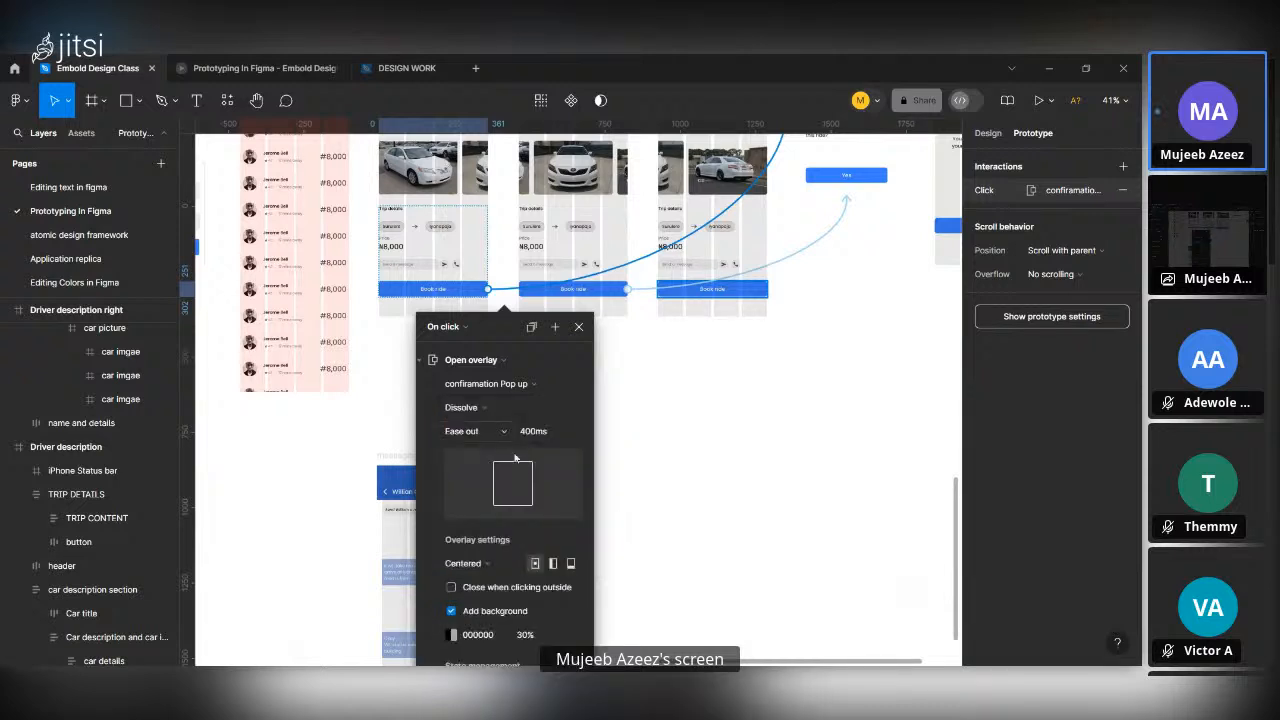
{"action": "left_click", "coordinate": [544, 436]}
{"action": "left_click", "coordinate": [653, 493]}
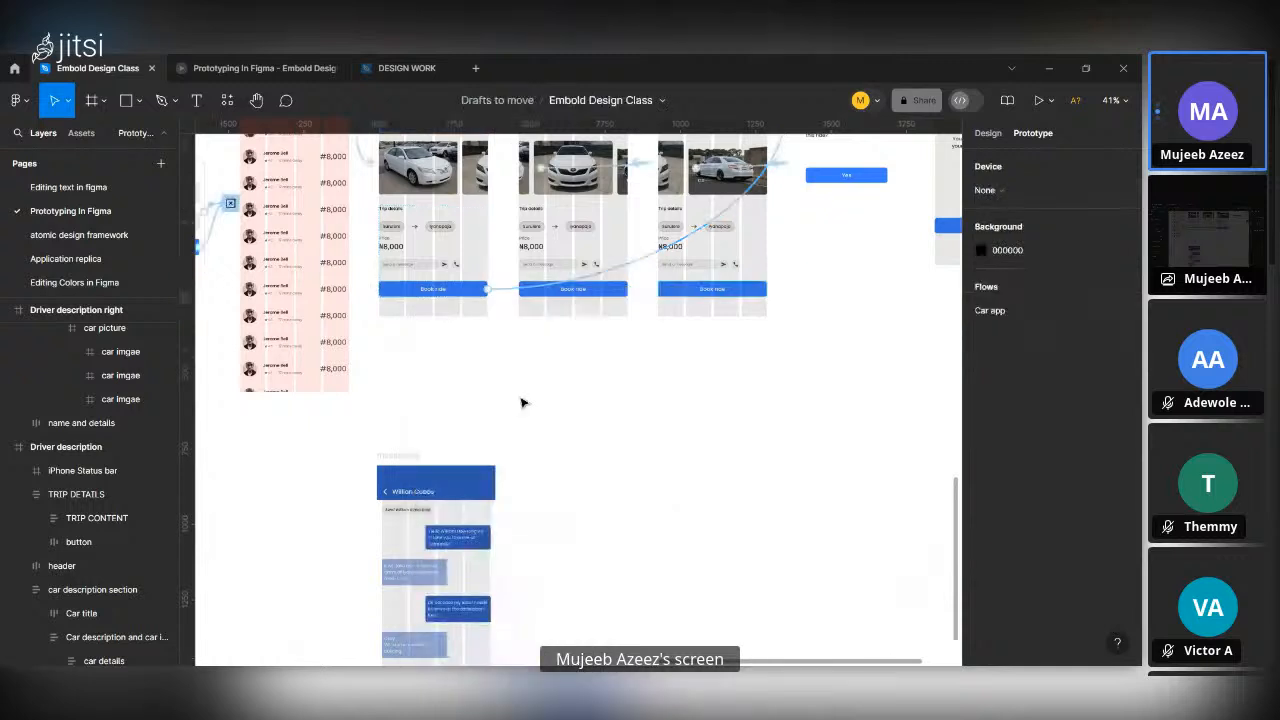
Change the Book ride interaction in Driver description to Open overlay with Dissolve, and enable Close when clicking outside for the pop-up.
{"action": "left_click", "coordinate": [601, 289]}
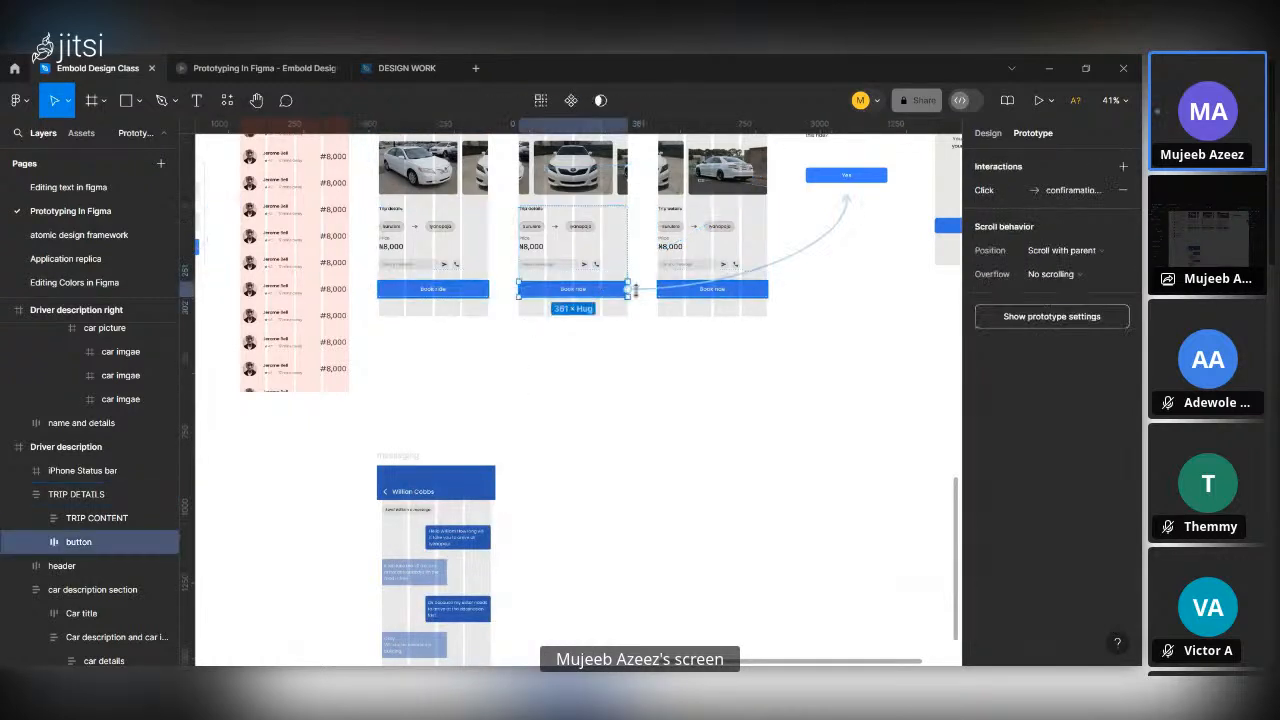
{"action": "left_click", "coordinate": [646, 295]}
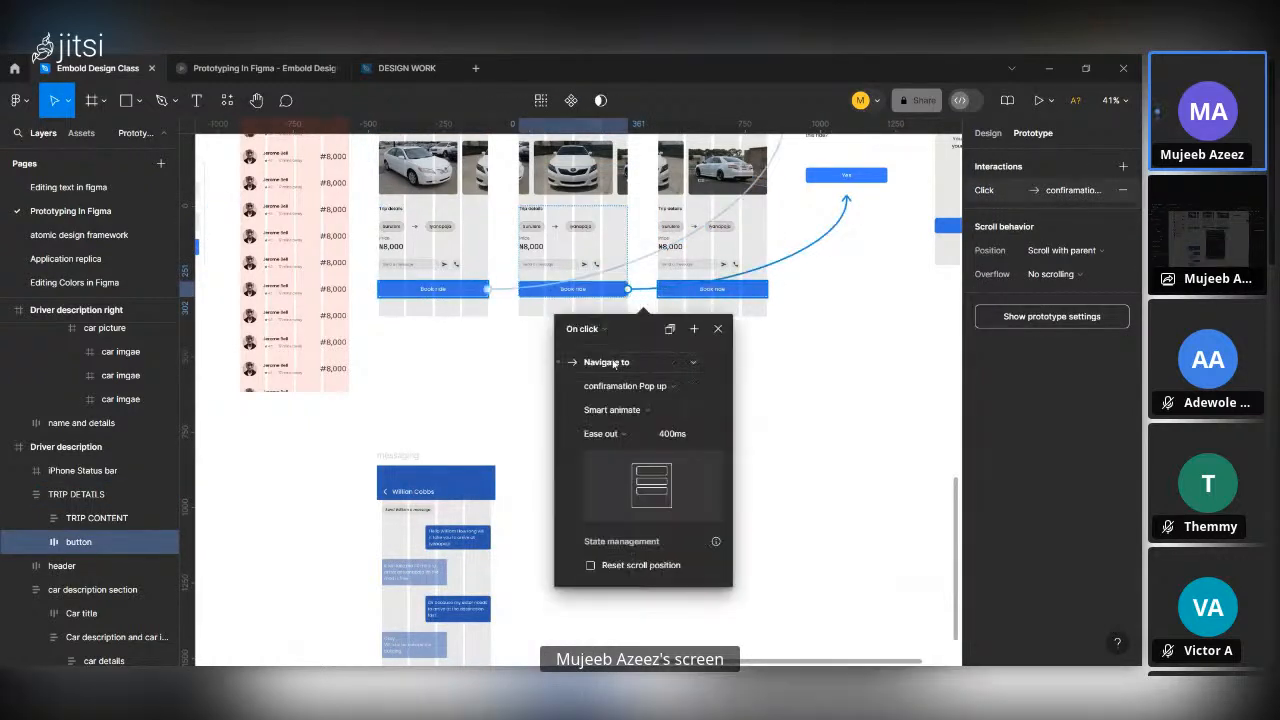
{"action": "left_click", "coordinate": [633, 408]}
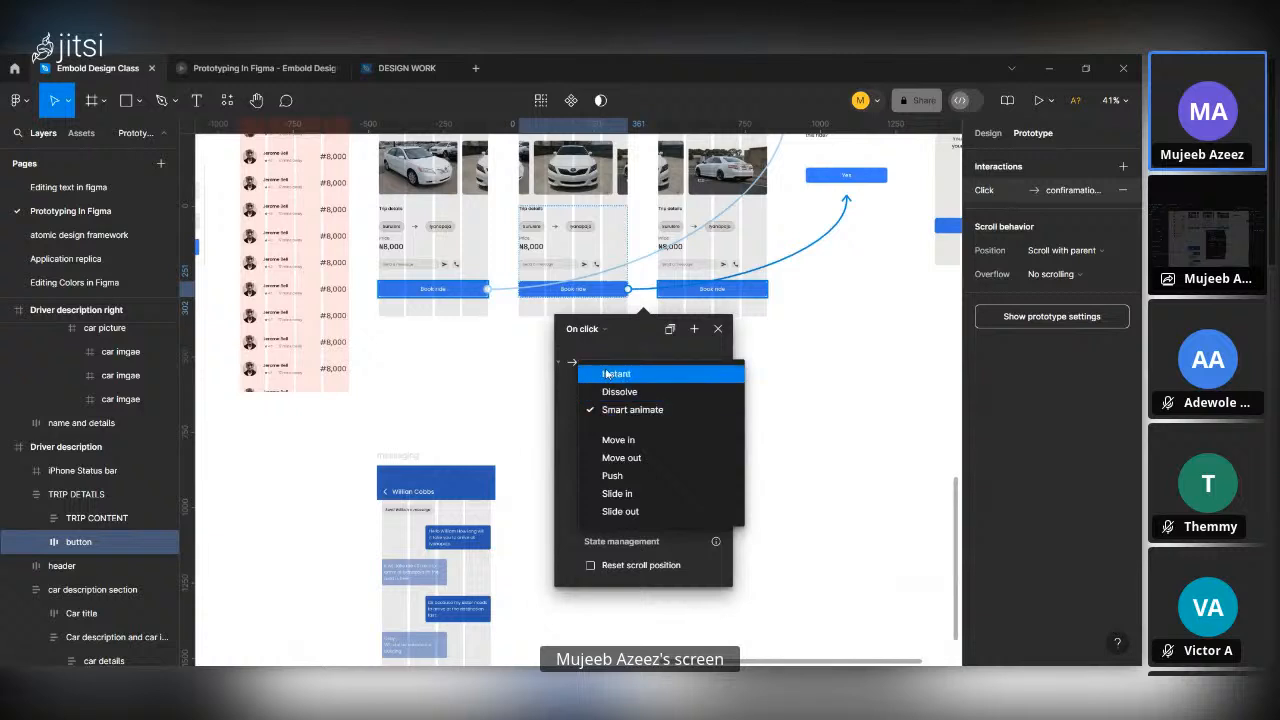
{"action": "left_click", "coordinate": [590, 363]}
{"action": "left_click", "coordinate": [610, 362]}
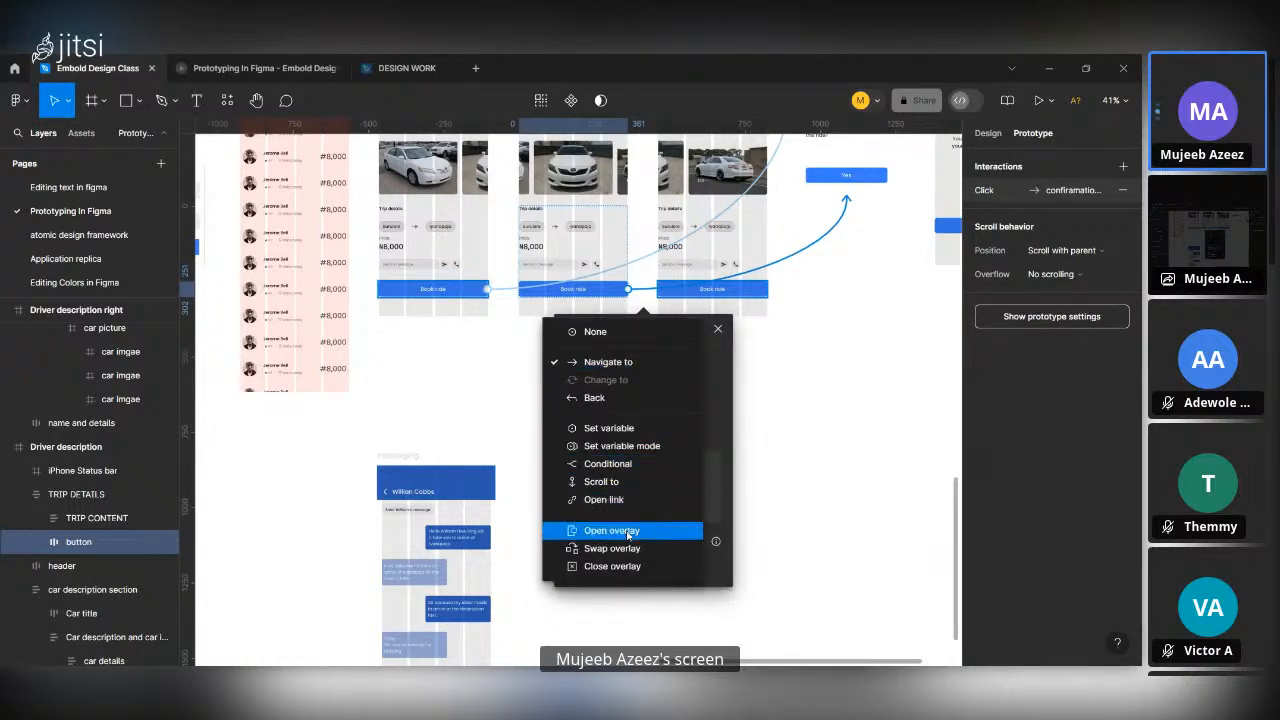
{"action": "left_click", "coordinate": [628, 532]}
{"action": "left_click", "coordinate": [619, 410]}
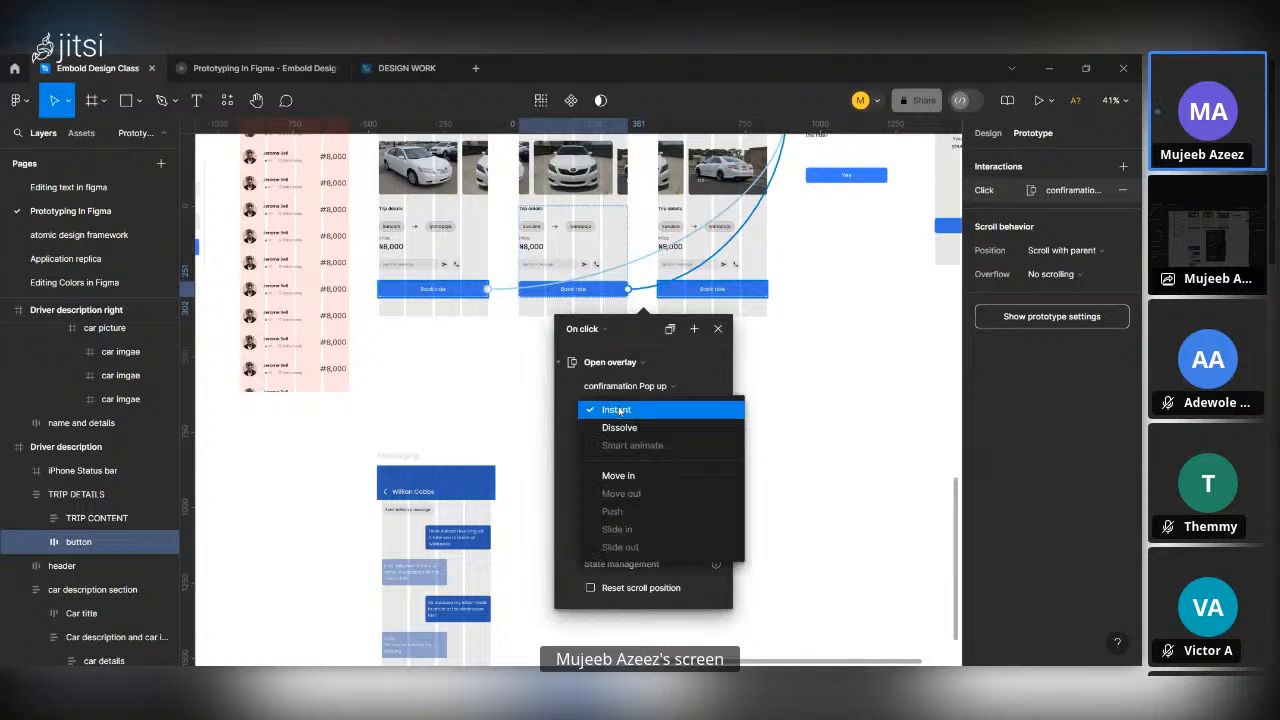
{"action": "left_click", "coordinate": [620, 427]}
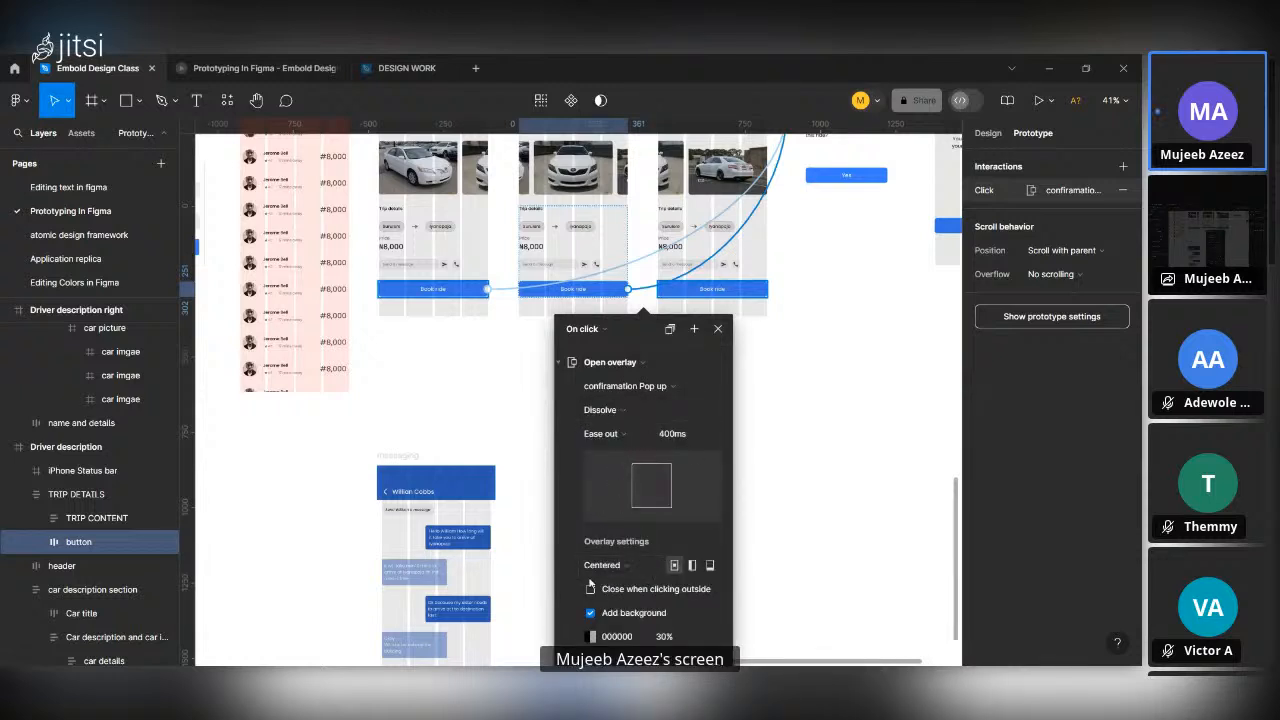
{"action": "left_click", "coordinate": [506, 290]}
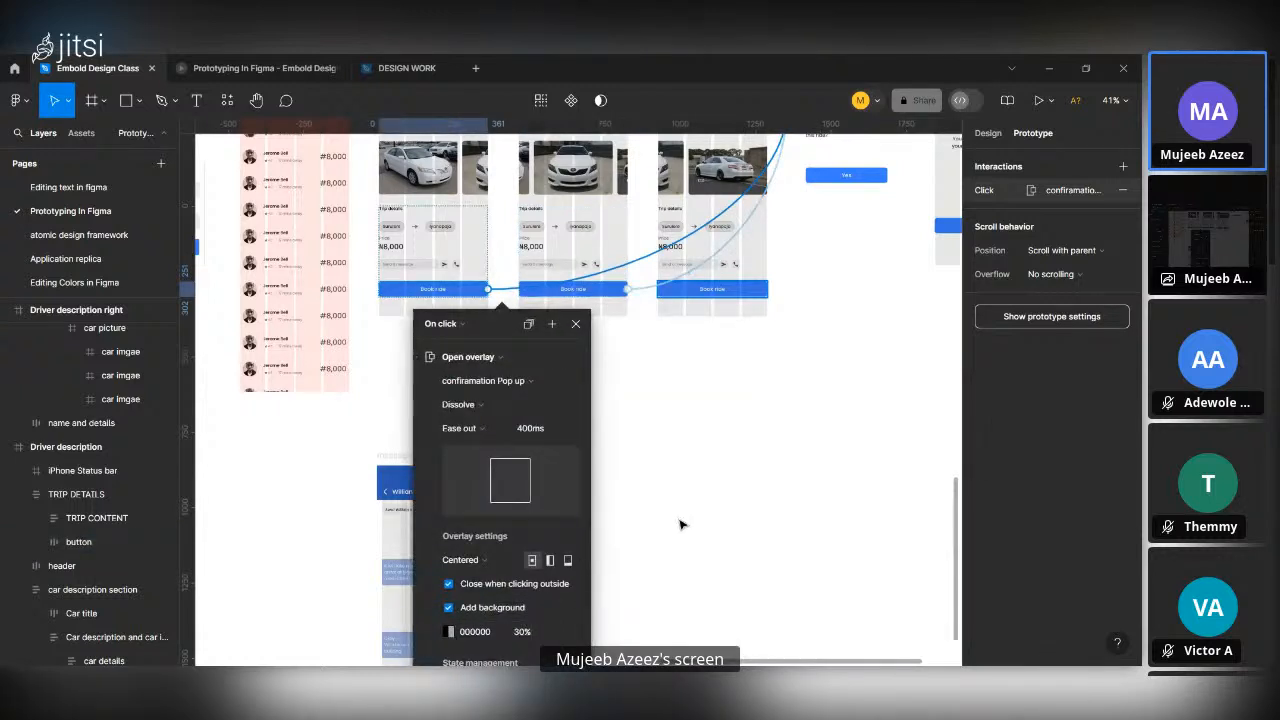
Link the Book ride button in Driver description right to the confiramation Pop up frame with On click, Open overlay and Dissolve.
{"action": "left_click", "coordinate": [686, 294]}
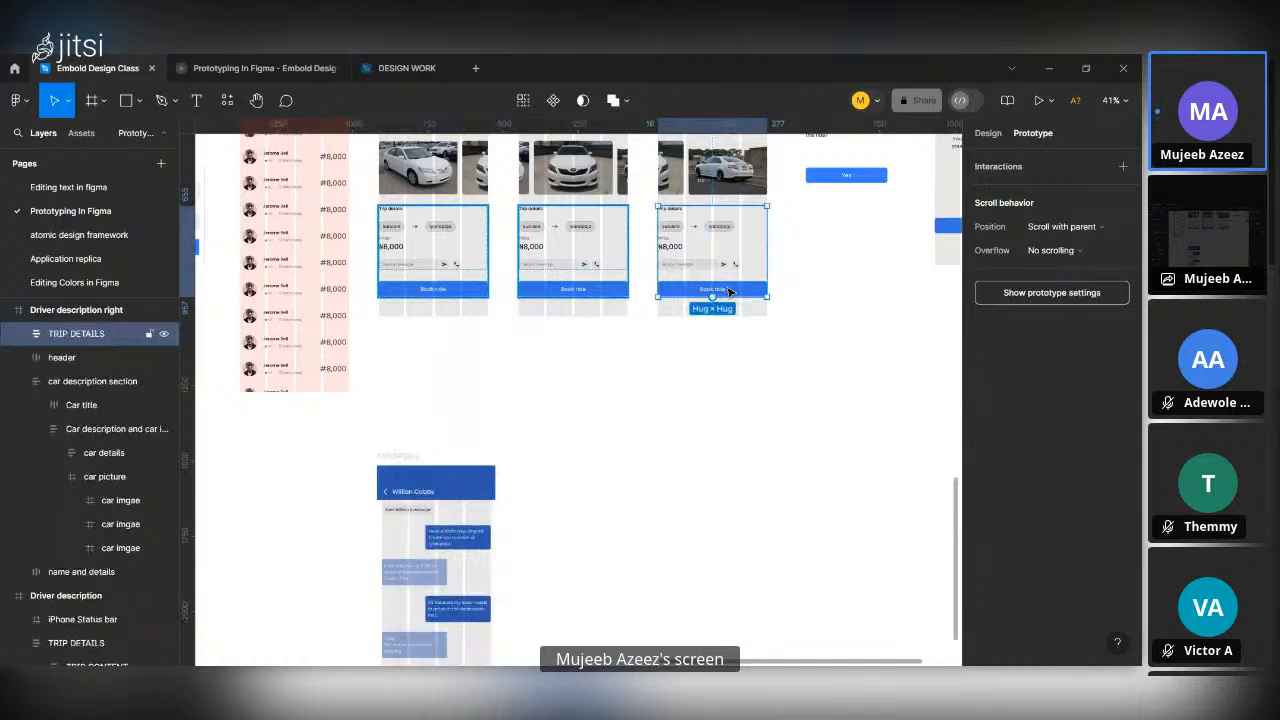
{"action": "double_click", "coordinate": [729, 291]}
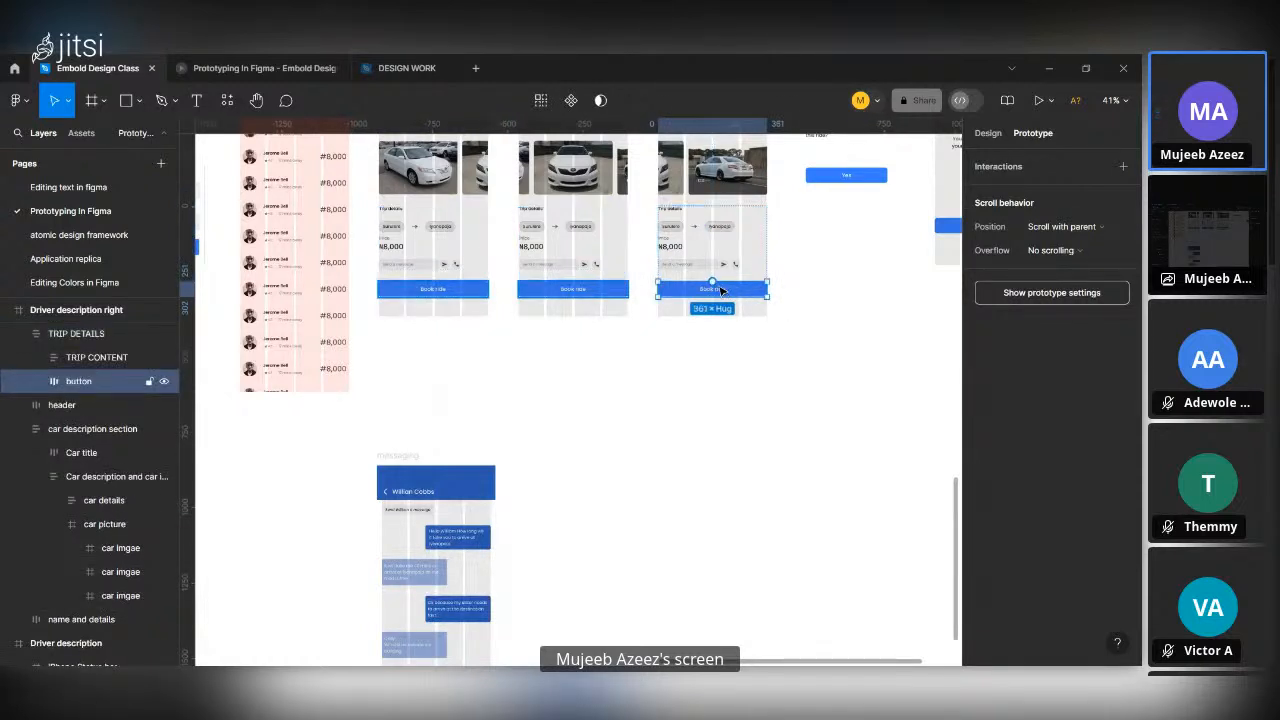
{"action": "left_click_drag", "start_coordinate": [767, 289], "coordinate": [884, 175]}
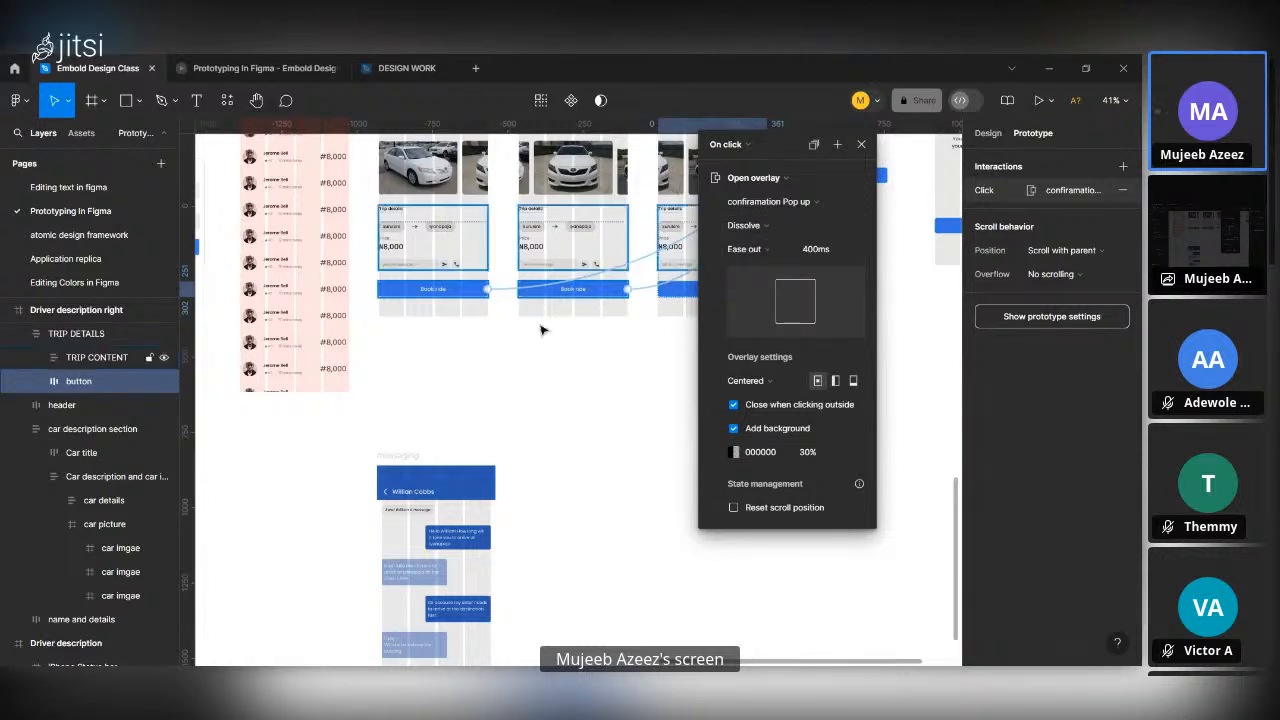
{"action": "scroll", "coordinate": [543, 330], "scroll_direction": "right", "scroll_amount": 3}
{"action": "scroll", "coordinate": [540, 334], "scroll_direction": "left", "scroll_amount": 4}
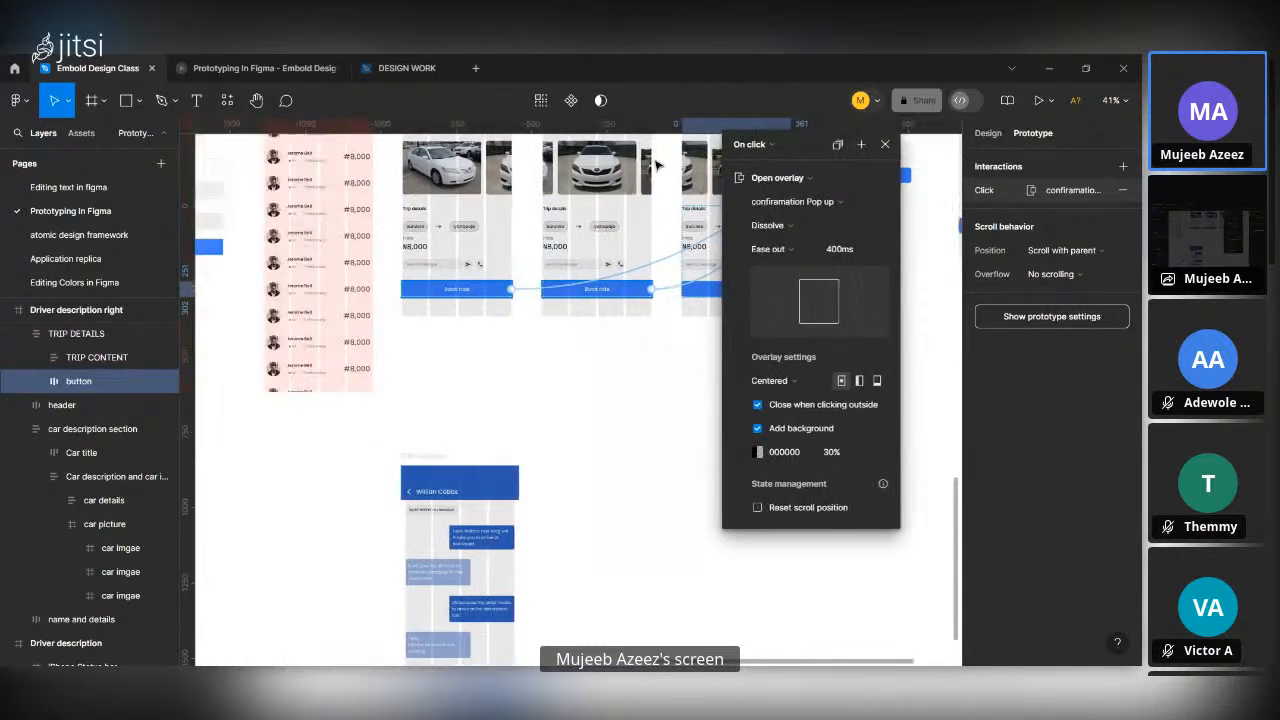
{"action": "left_click", "coordinate": [752, 144]}
{"action": "left_click", "coordinate": [743, 168]}
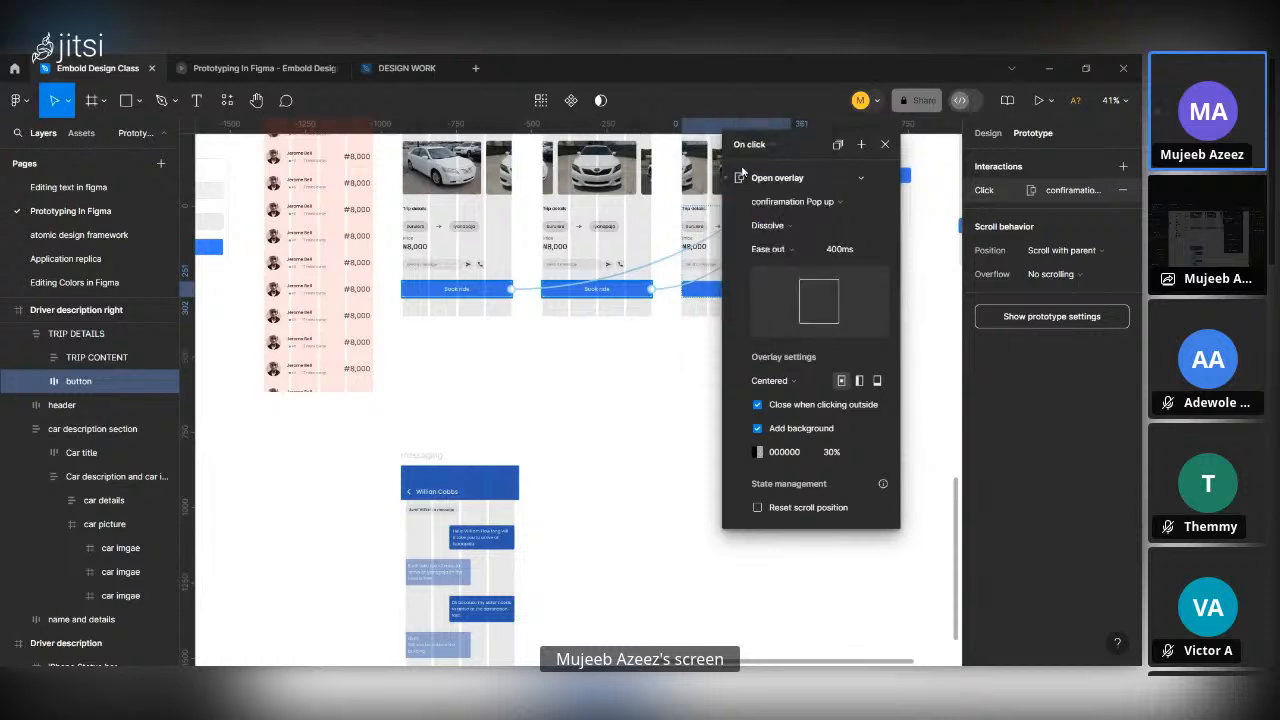
{"action": "left_click_drag", "start_coordinate": [789, 144], "coordinate": [708, 327]}
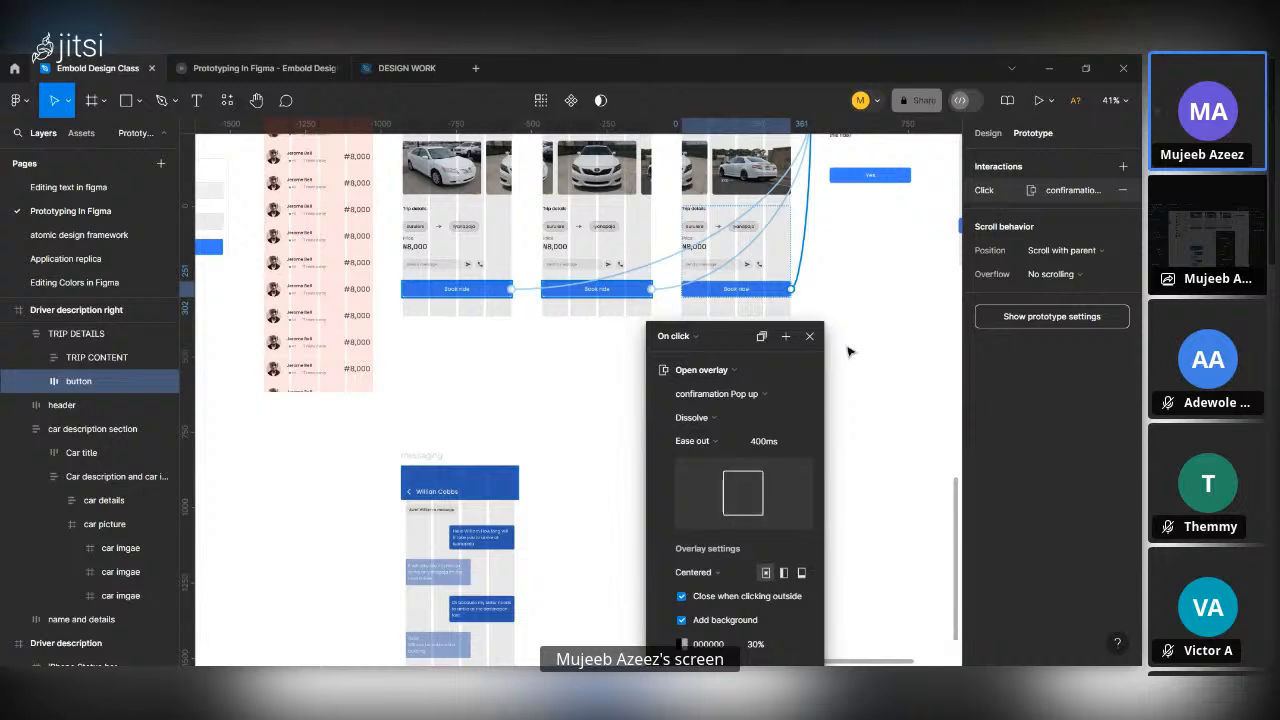
{"action": "left_click", "coordinate": [779, 335]}
Preview the prototype from the Driver description left frame, scaled so the whole phone screen fits.
{"action": "scroll", "coordinate": [779, 335], "scroll_direction": "up", "scroll_amount": 4}
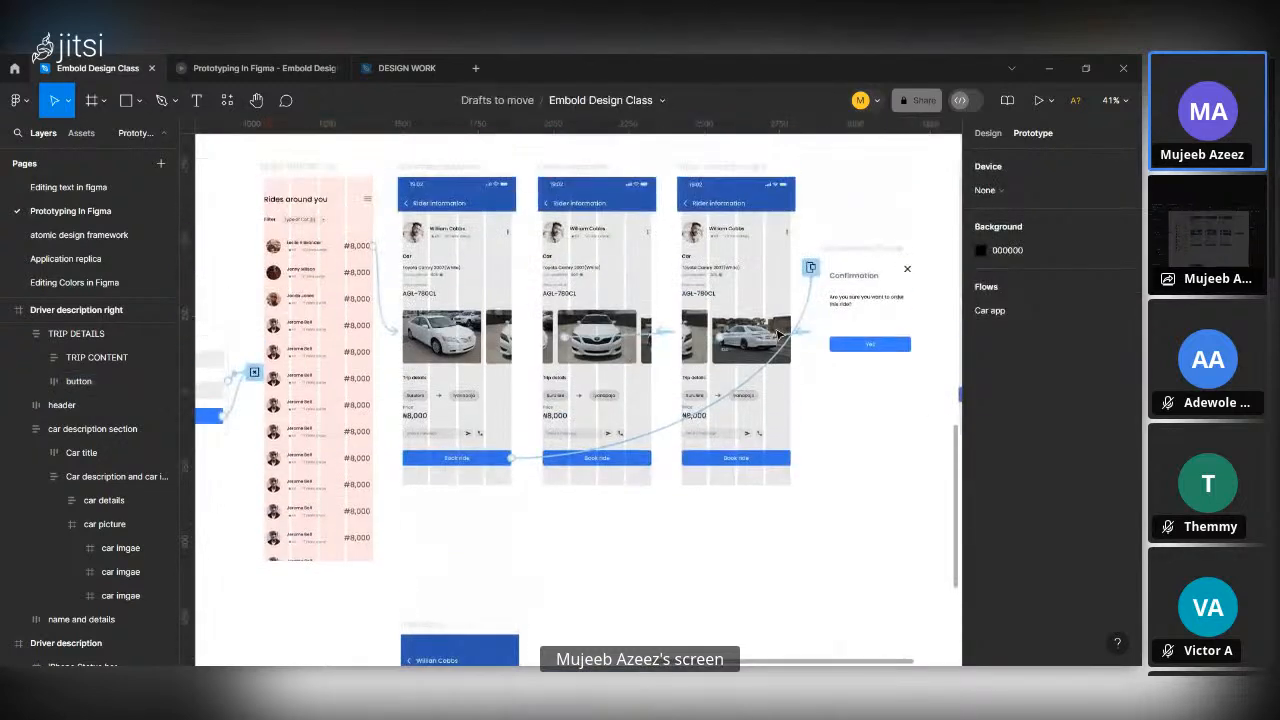
{"action": "left_click", "coordinate": [410, 170]}
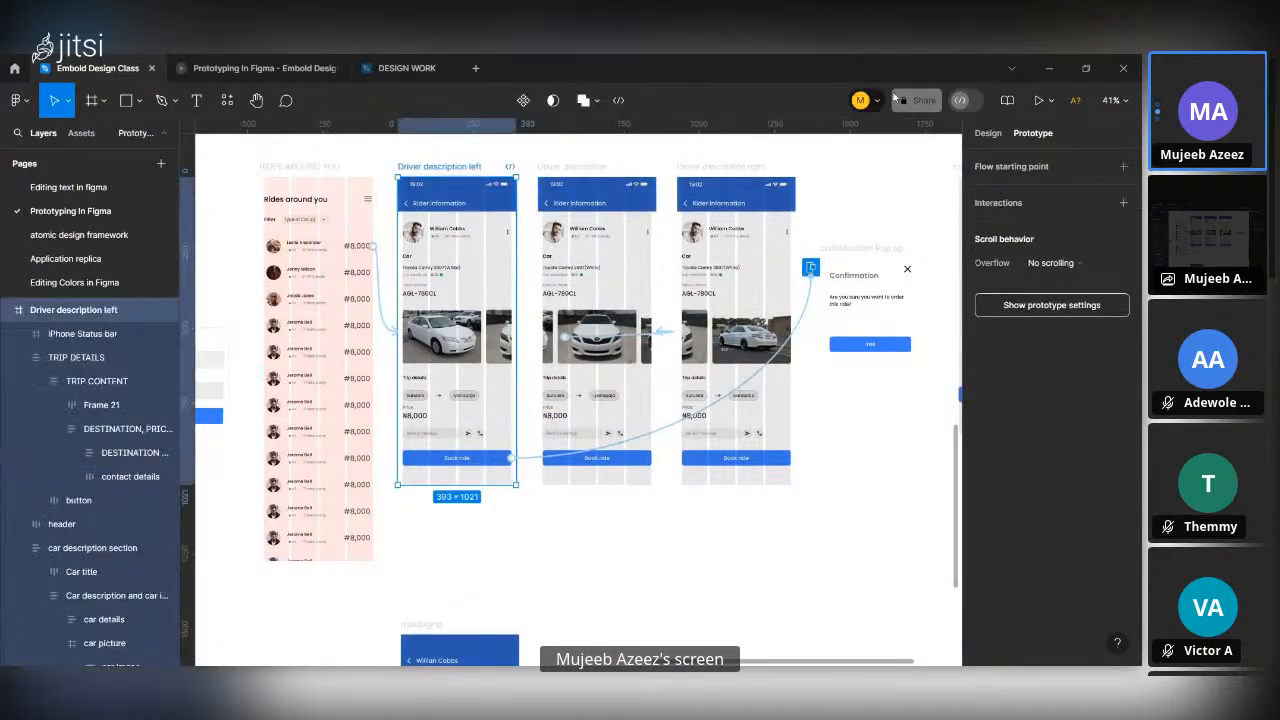
{"action": "left_click", "coordinate": [1038, 100]}
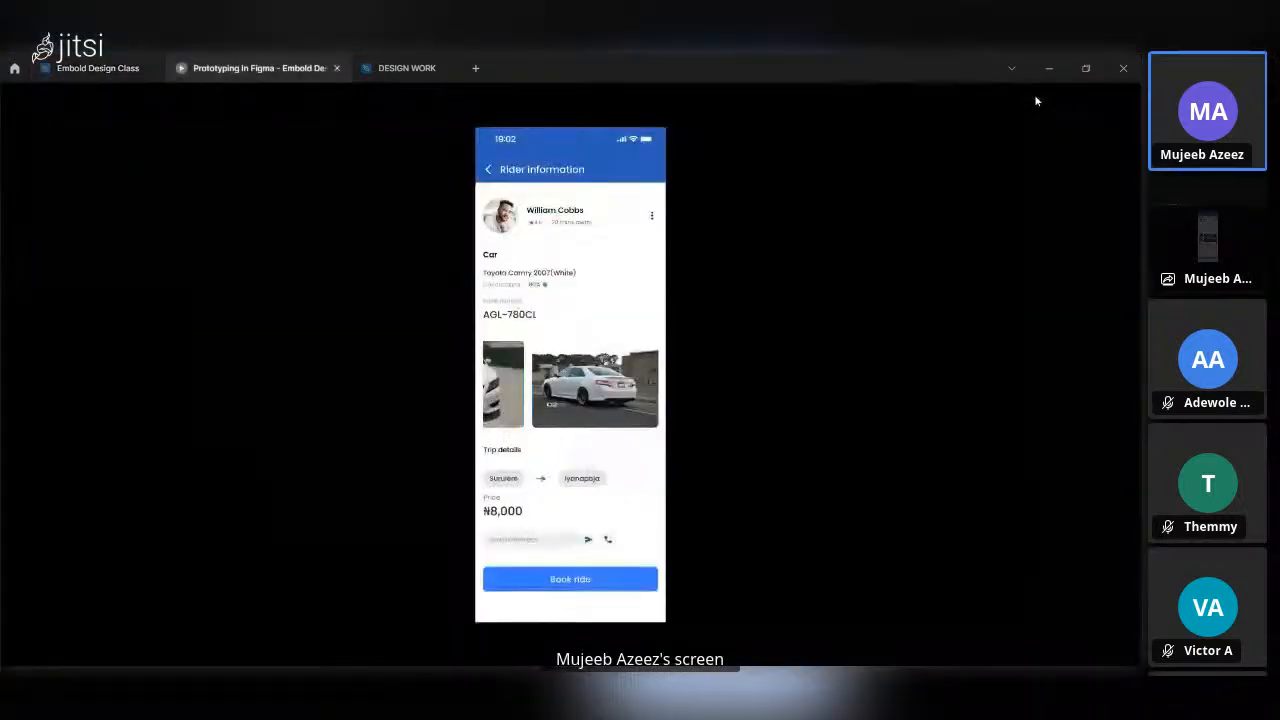
{"action": "left_click", "coordinate": [1075, 100]}
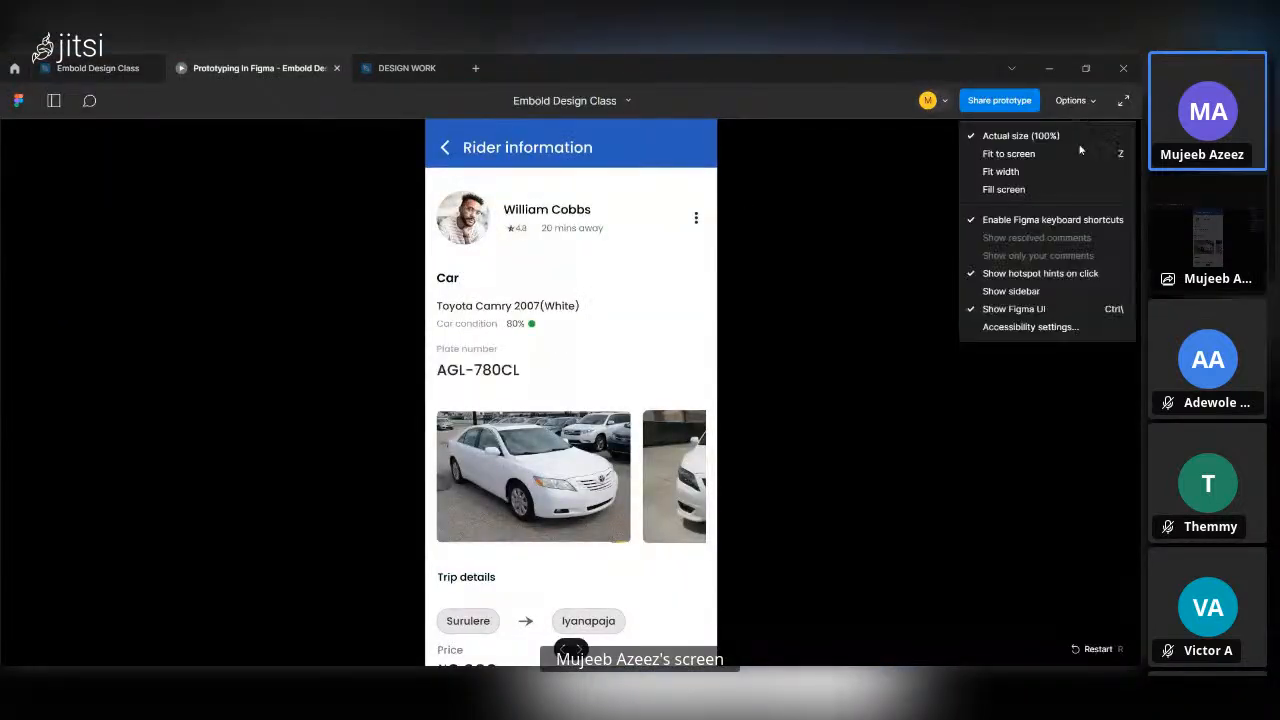
{"action": "left_click", "coordinate": [1071, 188]}
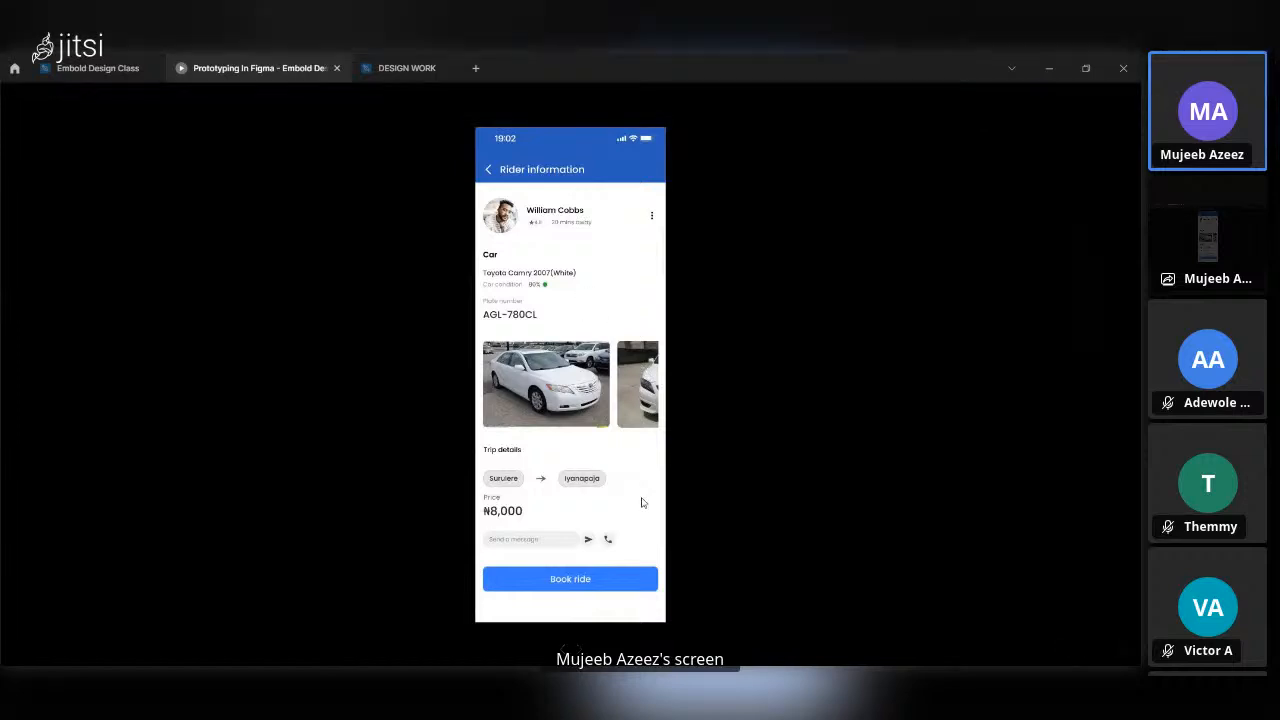
Test Book ride on the first car image, dismissing the pop-up with its close icon and by selecting outside it.
{"action": "left_click", "coordinate": [578, 580]}
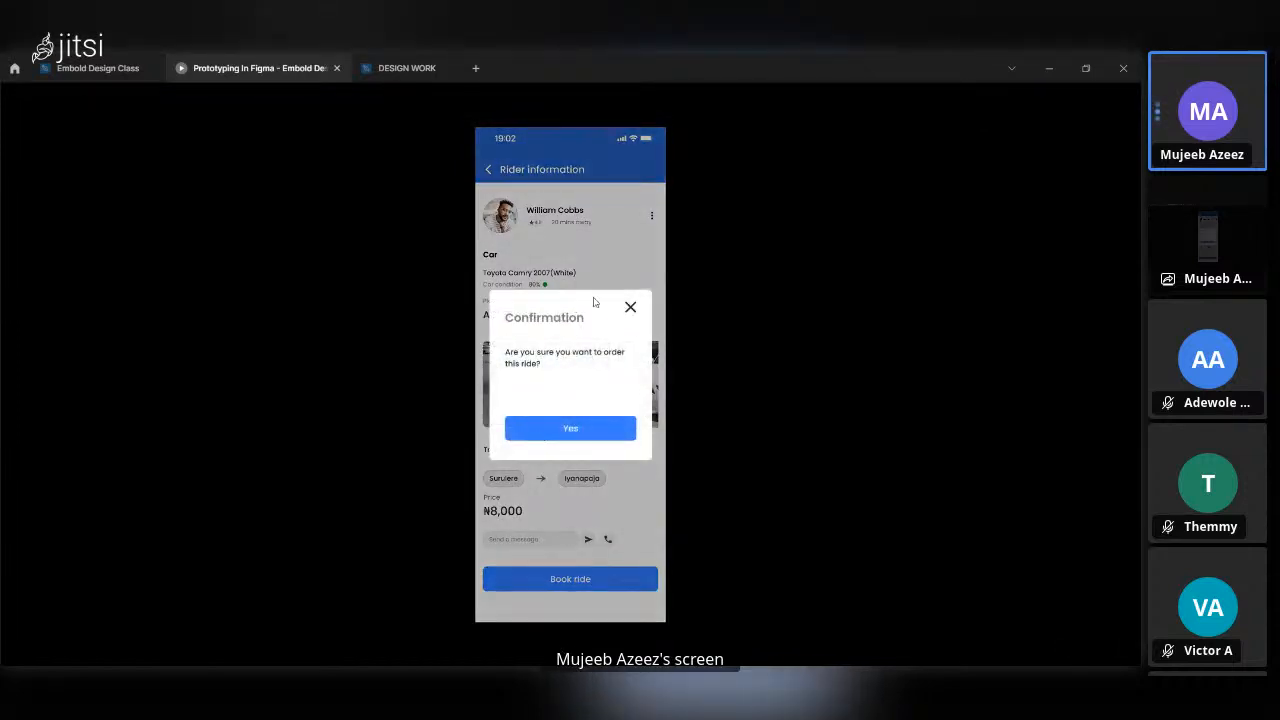
{"action": "left_click", "coordinate": [630, 307]}
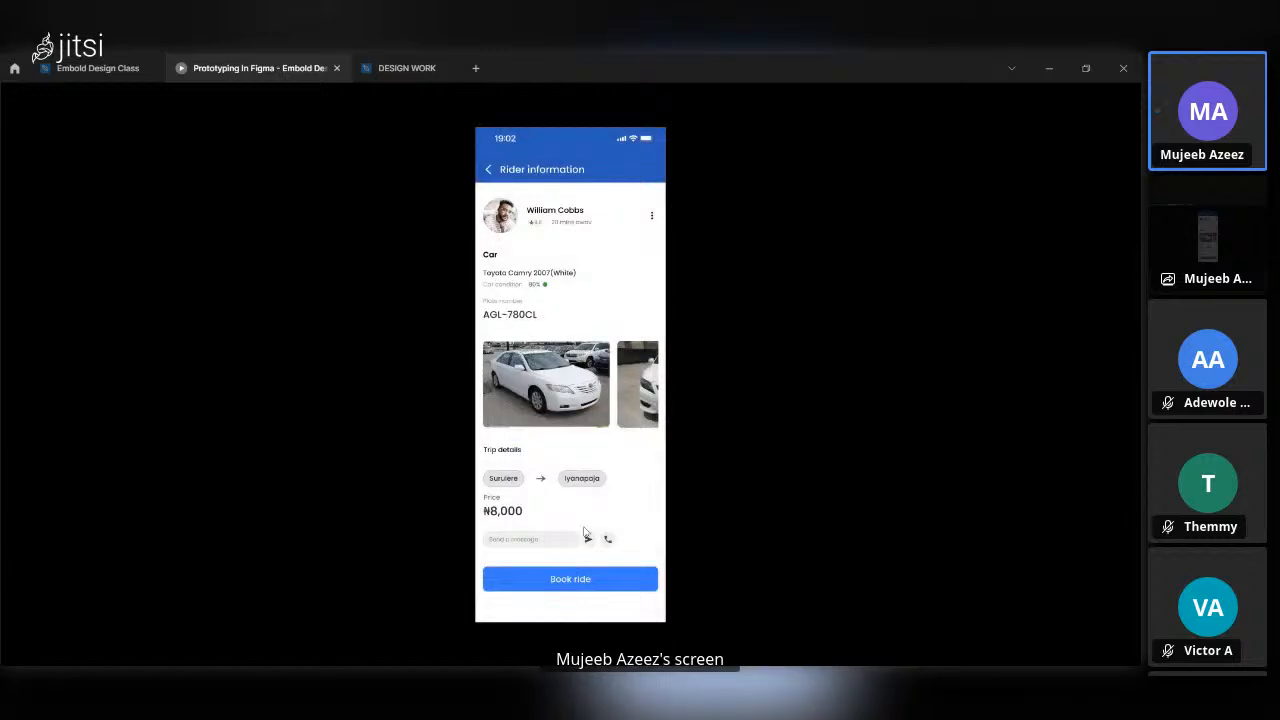
{"action": "left_click", "coordinate": [583, 583]}
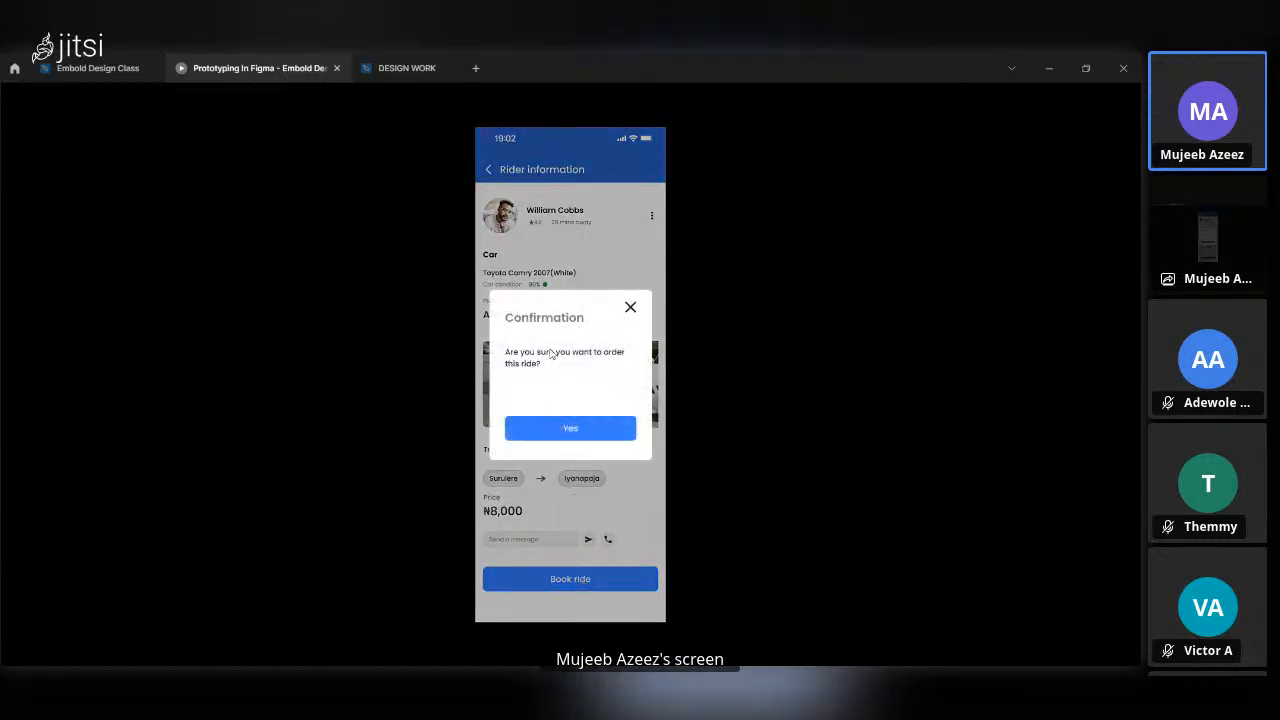
{"action": "left_click", "coordinate": [547, 205]}
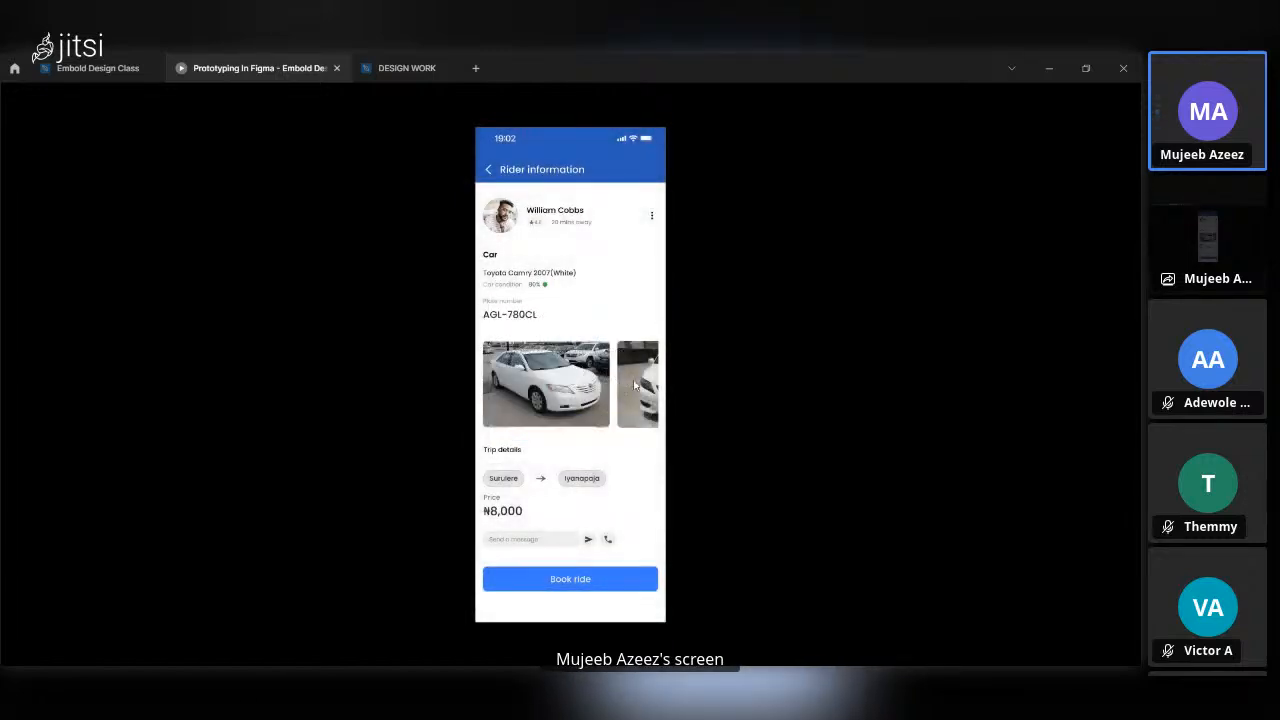
Swipe the carousel to the second and third car images, testing Book ride and dismissing the pop-up from outside on each.
{"action": "left_click_drag", "start_coordinate": [635, 385], "coordinate": [525, 385]}
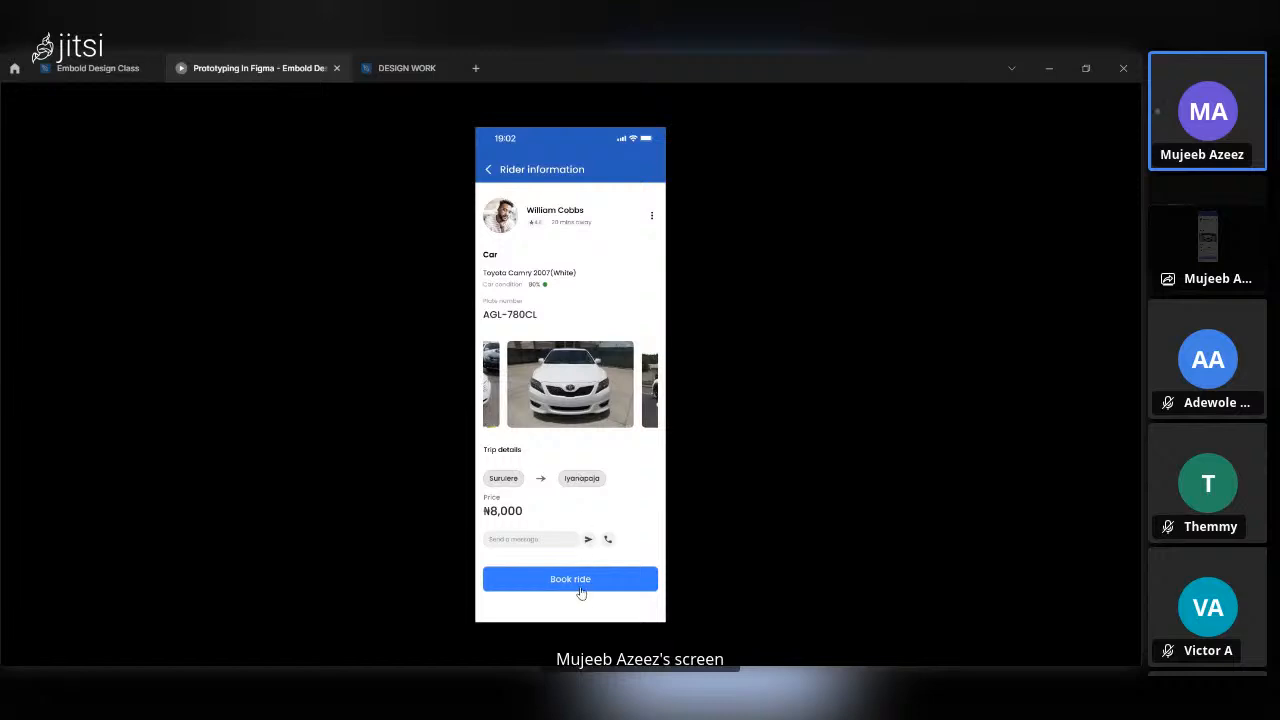
{"action": "left_click", "coordinate": [582, 588]}
{"action": "left_click", "coordinate": [571, 241]}
{"action": "left_click_drag", "start_coordinate": [648, 390], "coordinate": [508, 357]}
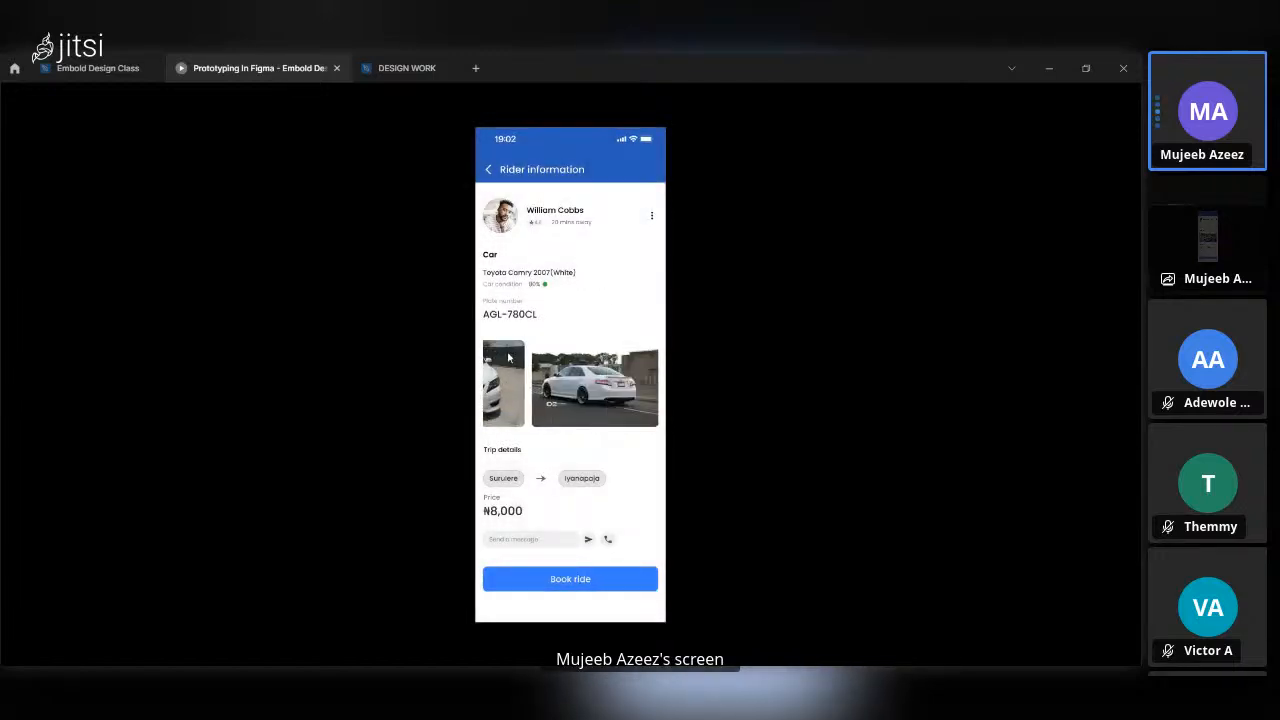
{"action": "left_click", "coordinate": [582, 581]}
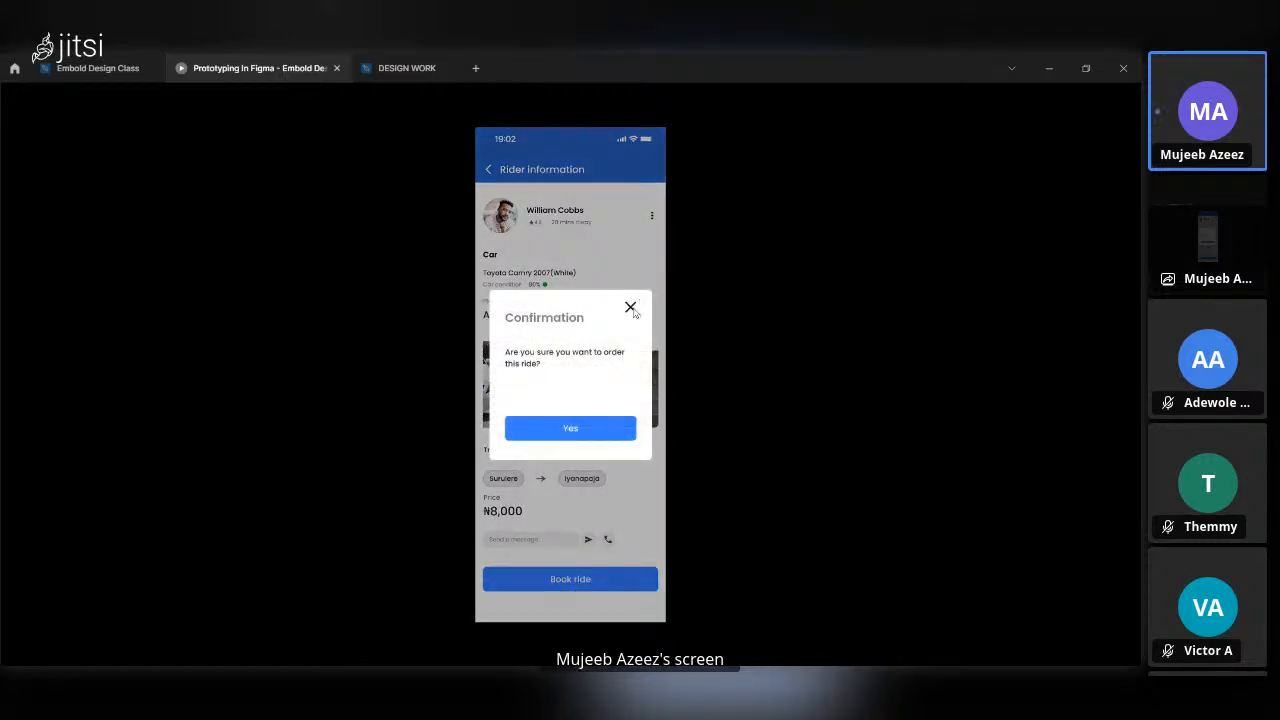
{"action": "left_click", "coordinate": [593, 265]}
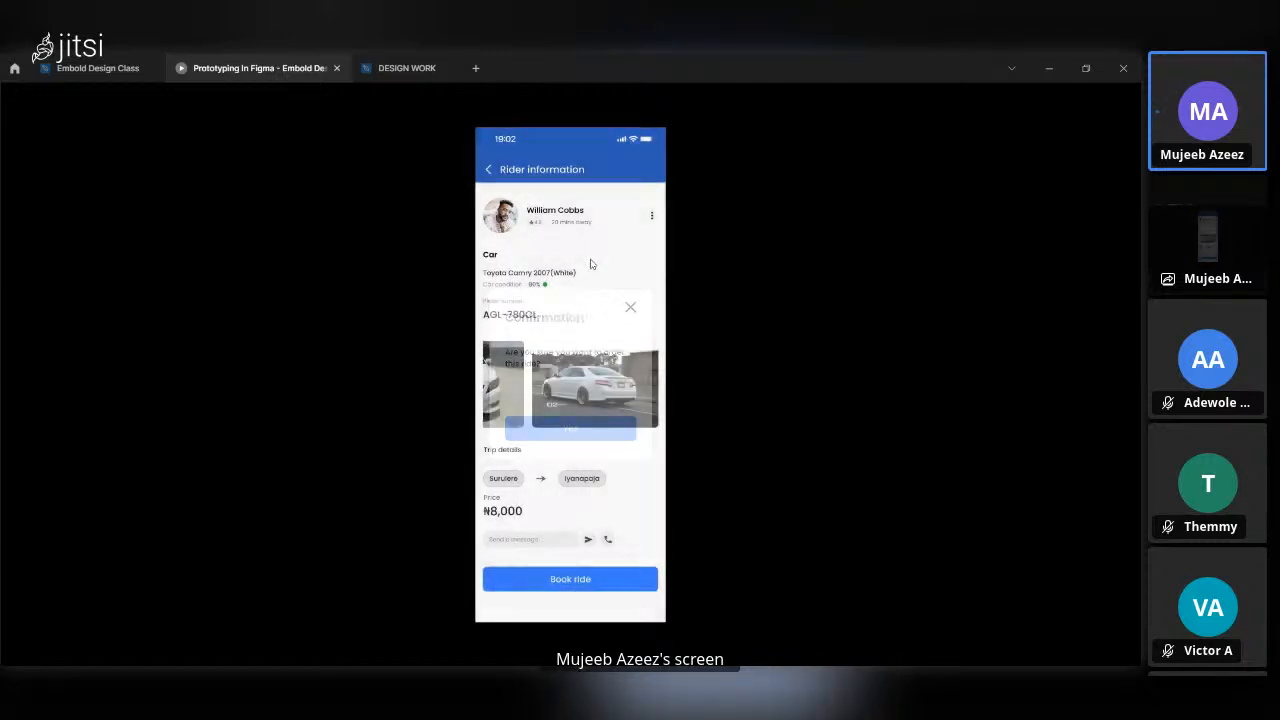
In the Embold Design Class file, give the close icon of the confiramation Pop up frame an On click, Close overlay interaction.
{"action": "left_click", "coordinate": [97, 62]}
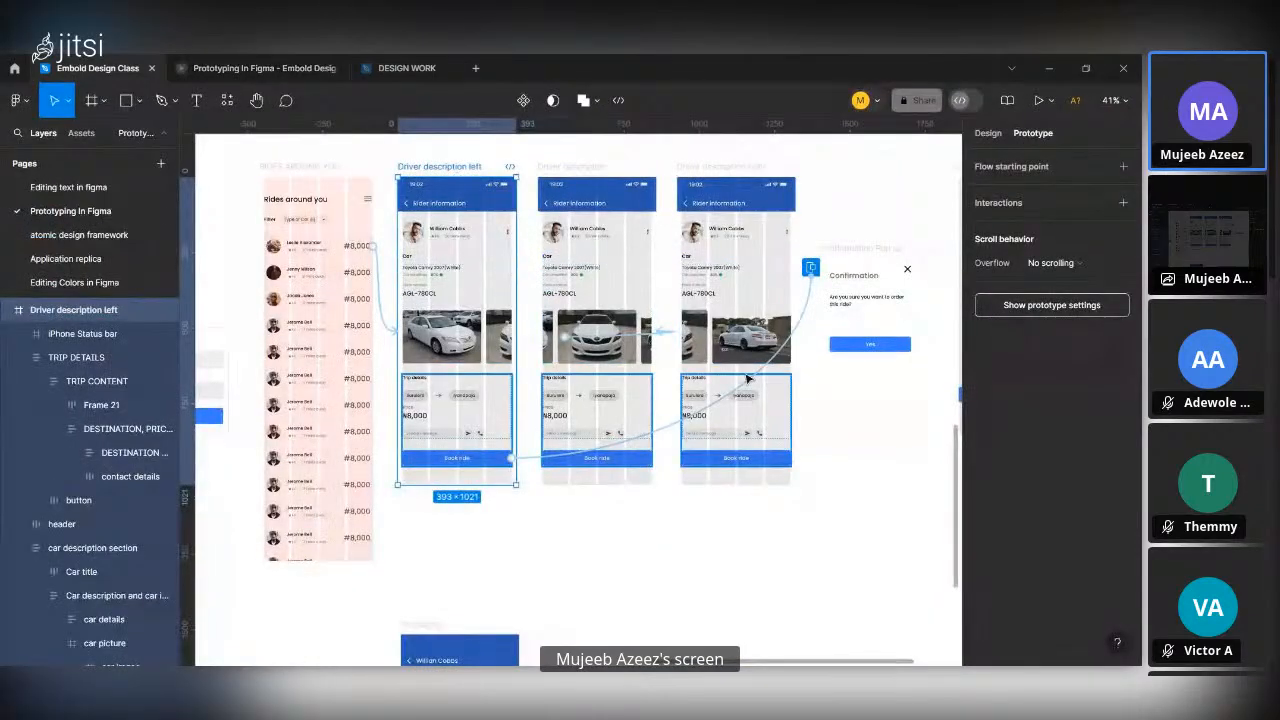
{"action": "scroll", "coordinate": [830, 297], "scroll_direction": "up", "scroll_amount": 5}
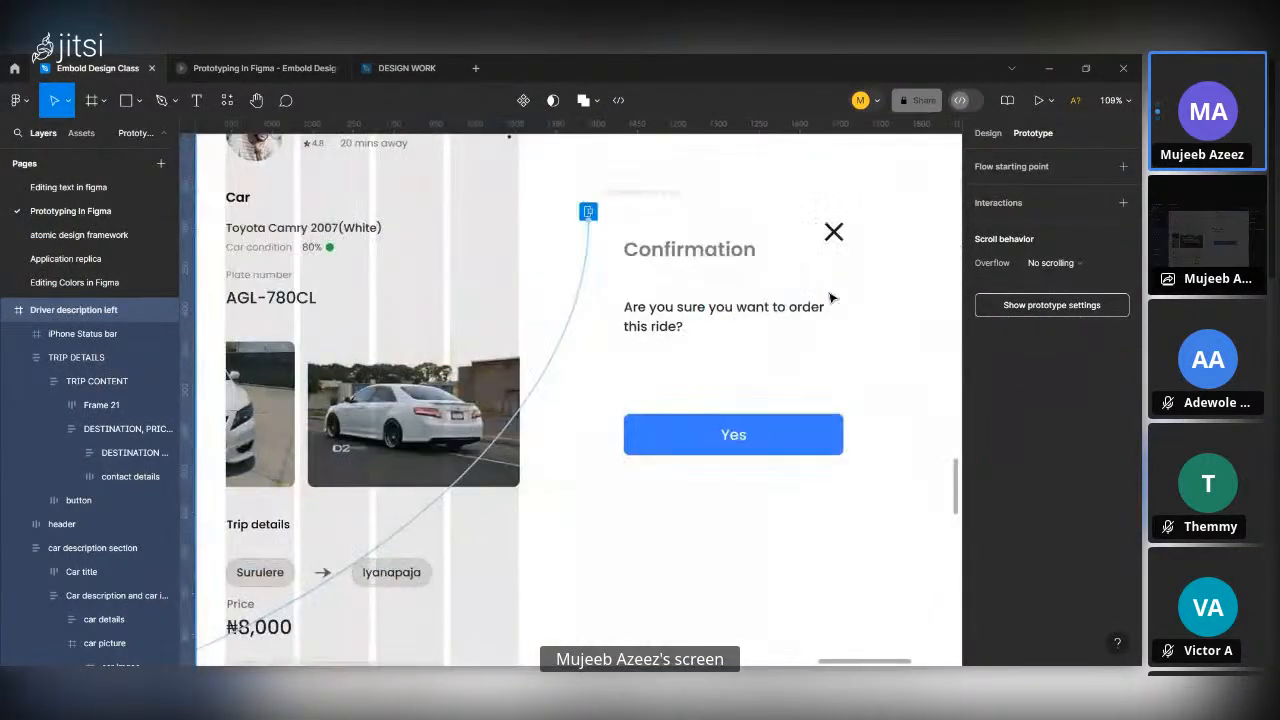
{"action": "scroll", "coordinate": [830, 297], "scroll_direction": "down", "scroll_amount": 3}
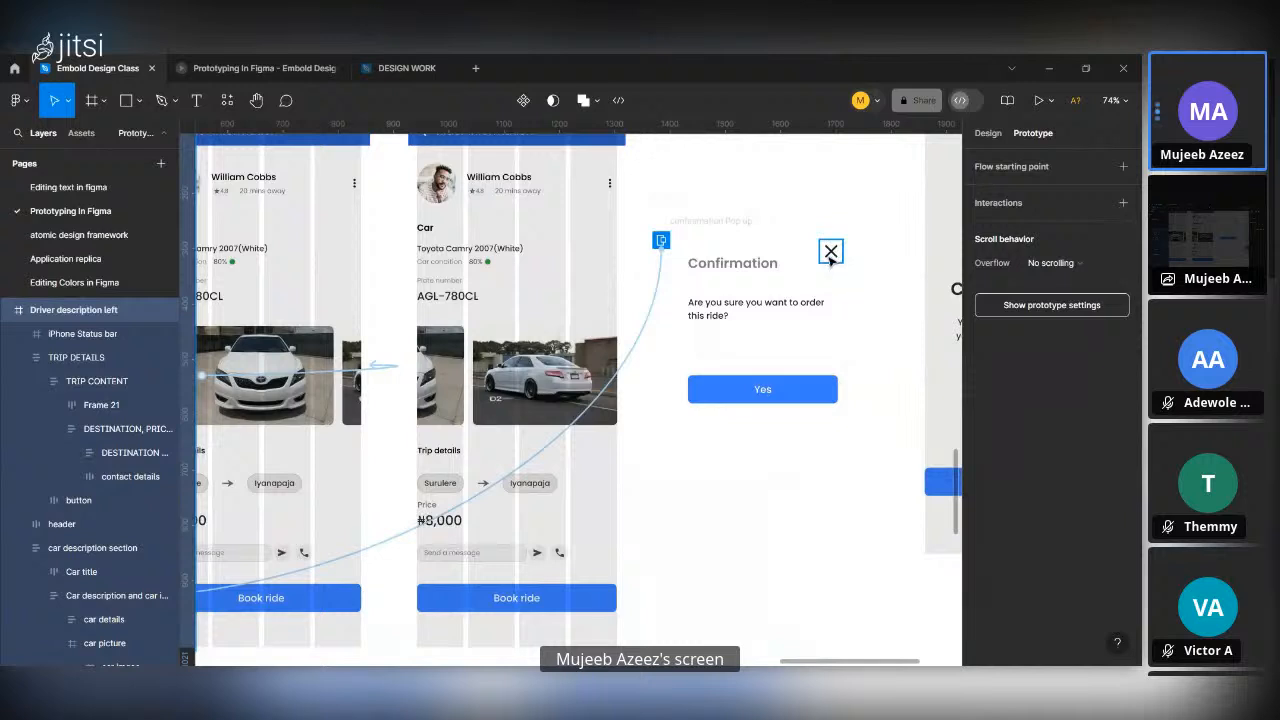
{"action": "left_click", "coordinate": [830, 253]}
{"action": "scroll", "coordinate": [830, 257], "scroll_direction": "down", "scroll_amount": 2}
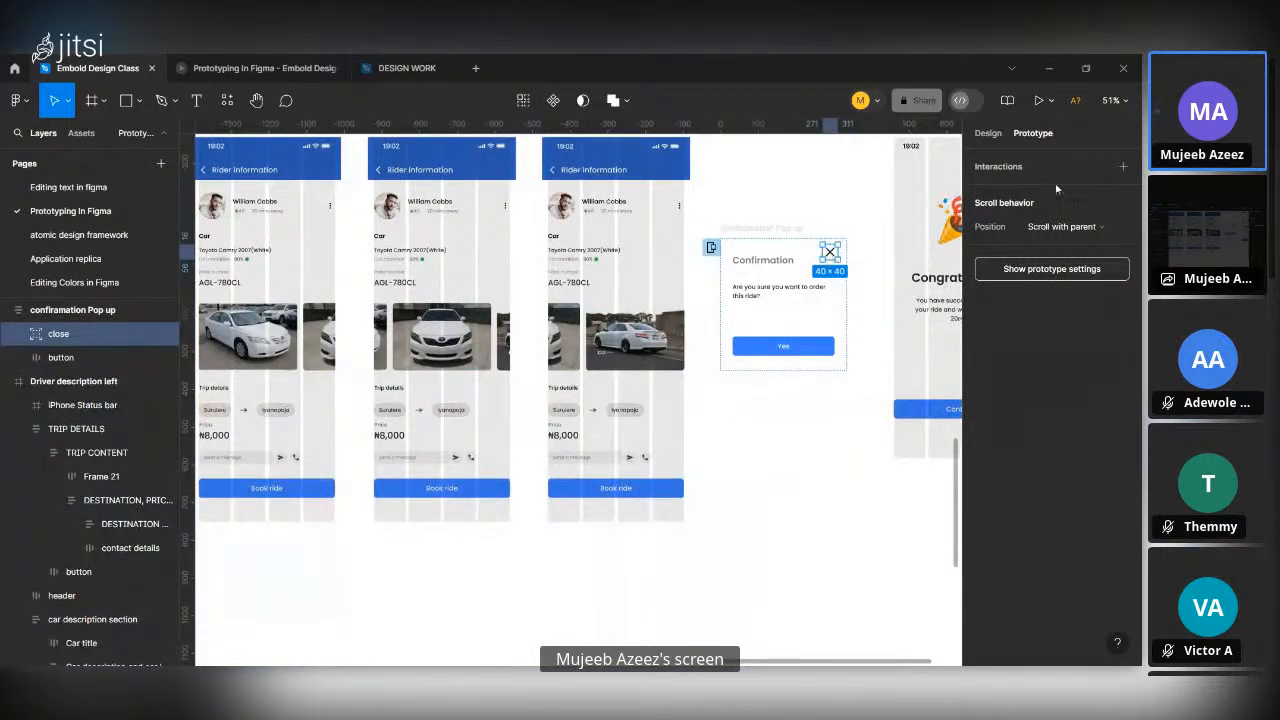
{"action": "left_click", "coordinate": [1123, 167]}
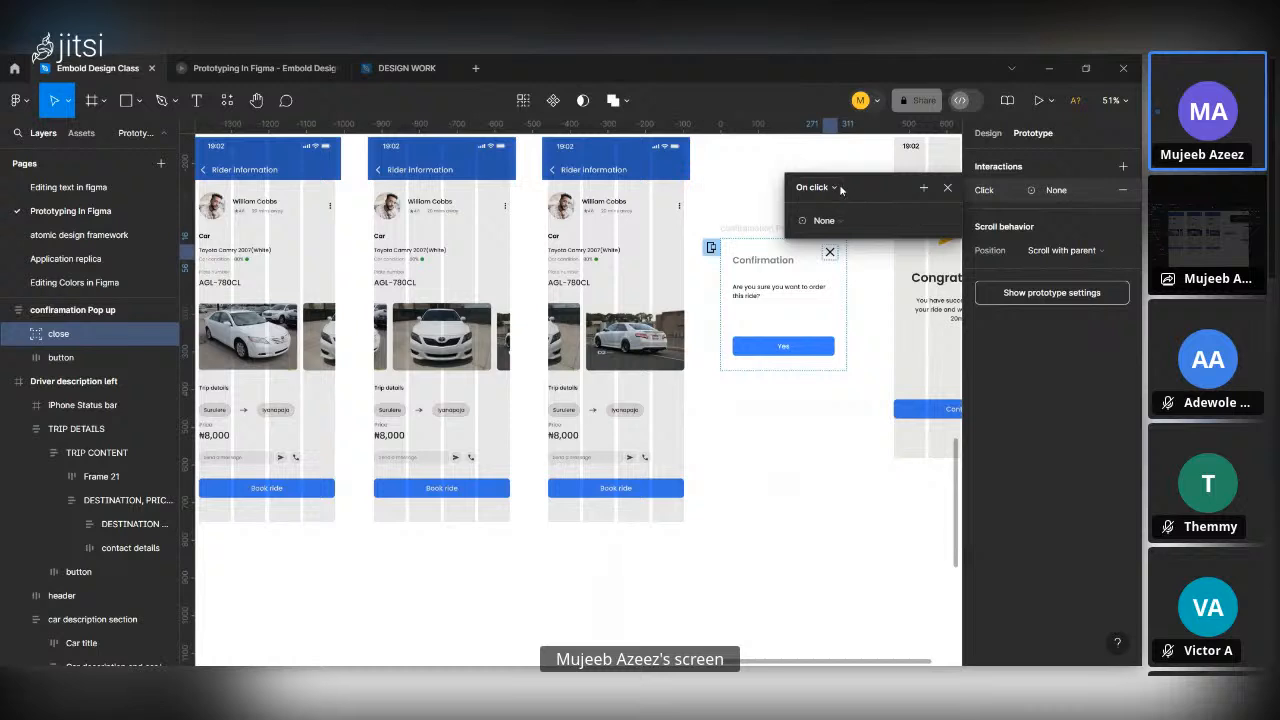
{"action": "left_click", "coordinate": [833, 222]}
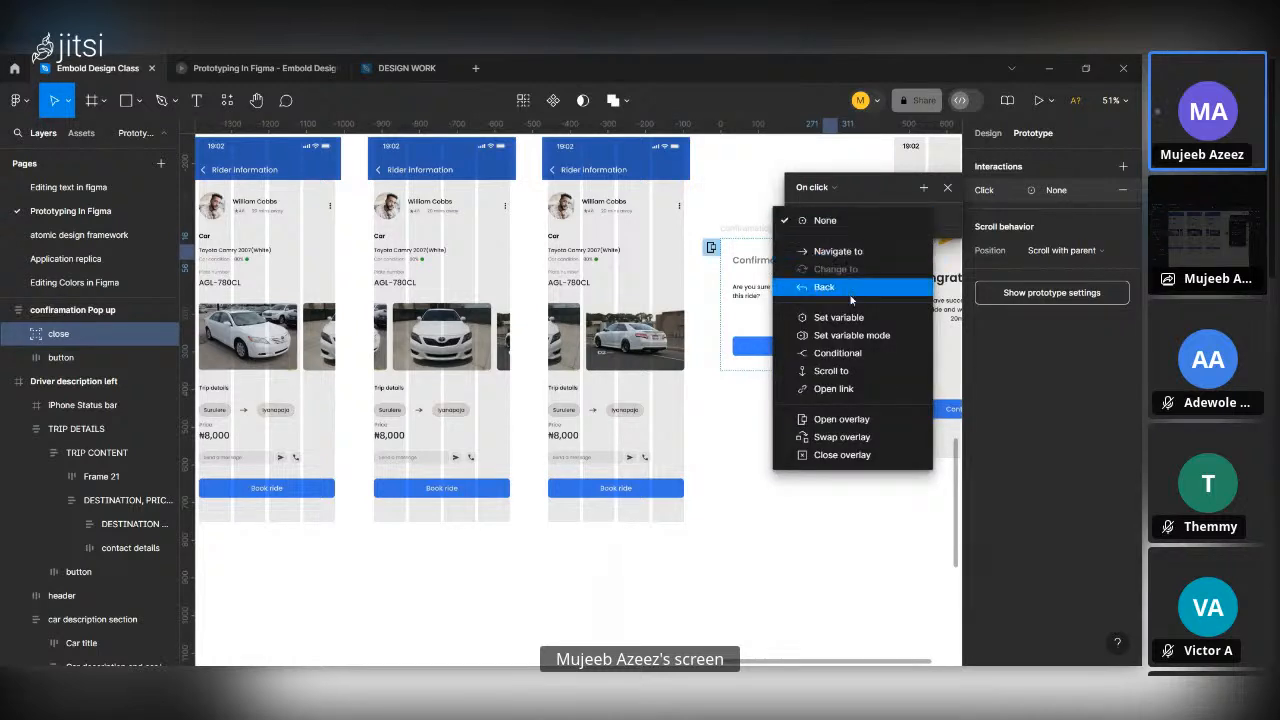
{"action": "left_click", "coordinate": [850, 455]}
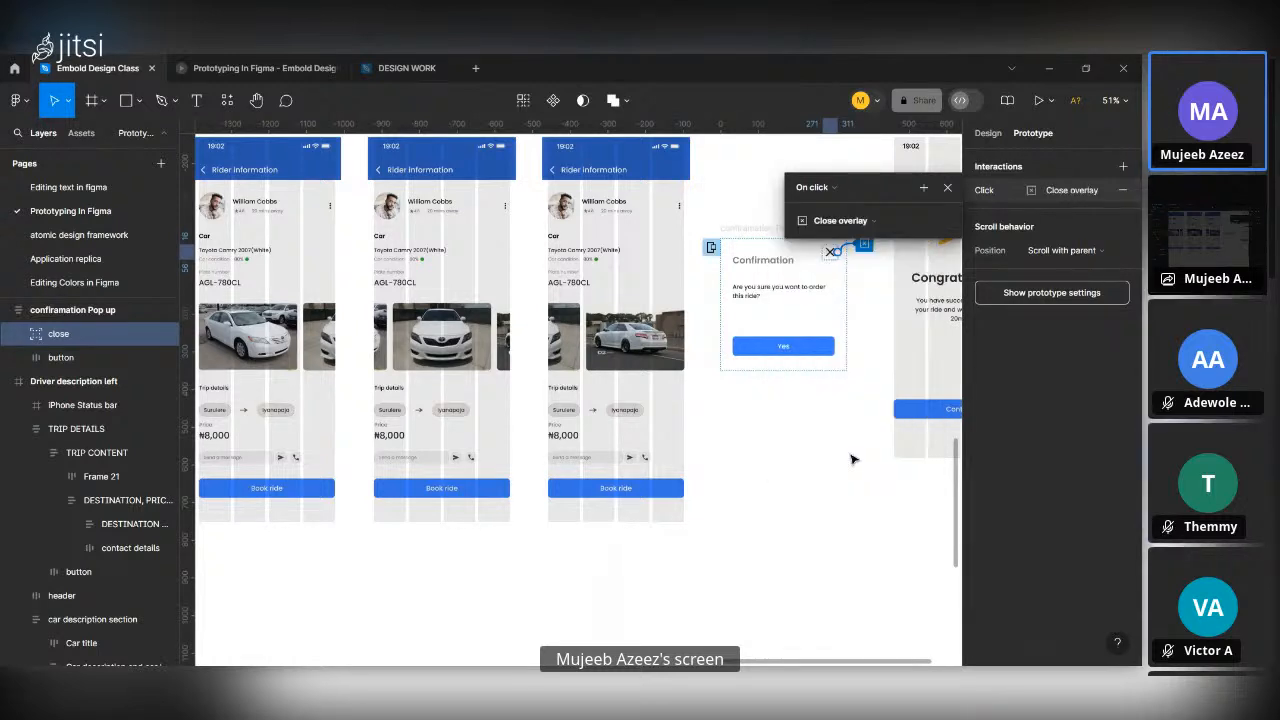
{"action": "left_click", "coordinate": [948, 187]}
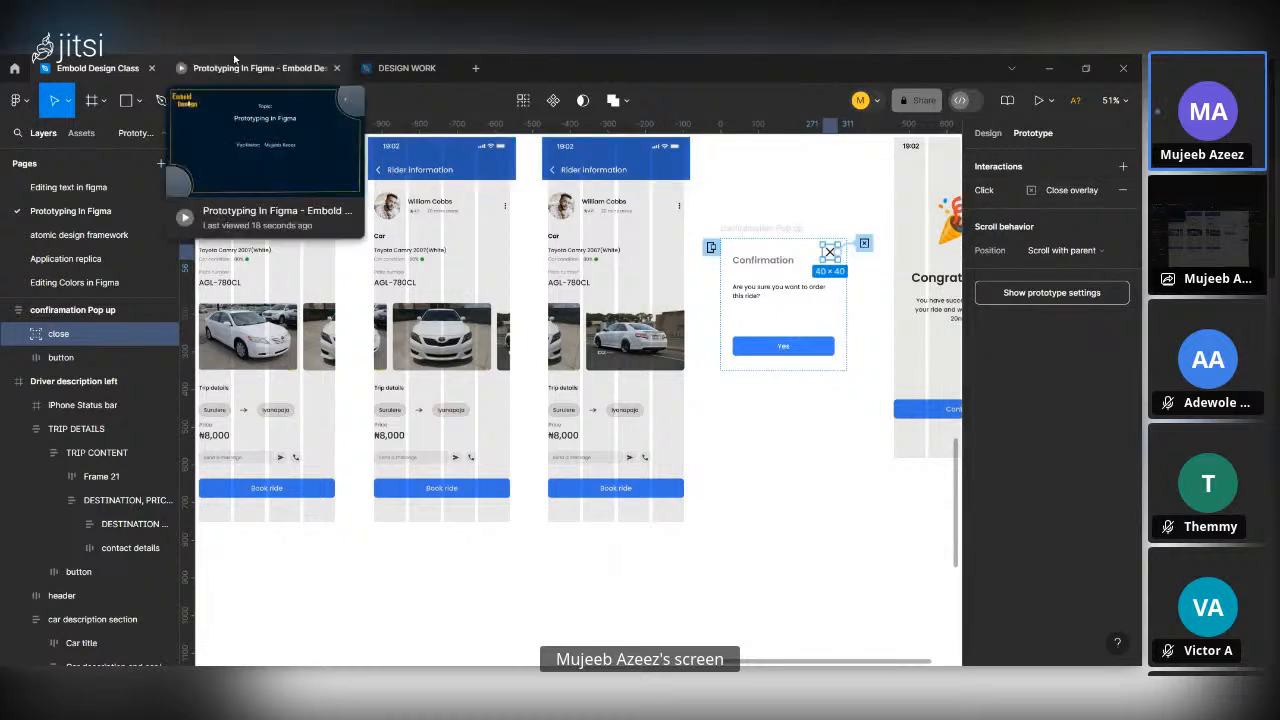
In the running prototype, open the confirmation pop-up with Book ride and dismiss it with its close icon, three times in a row.
{"action": "left_click", "coordinate": [255, 68]}
{"action": "left_click", "coordinate": [594, 581]}
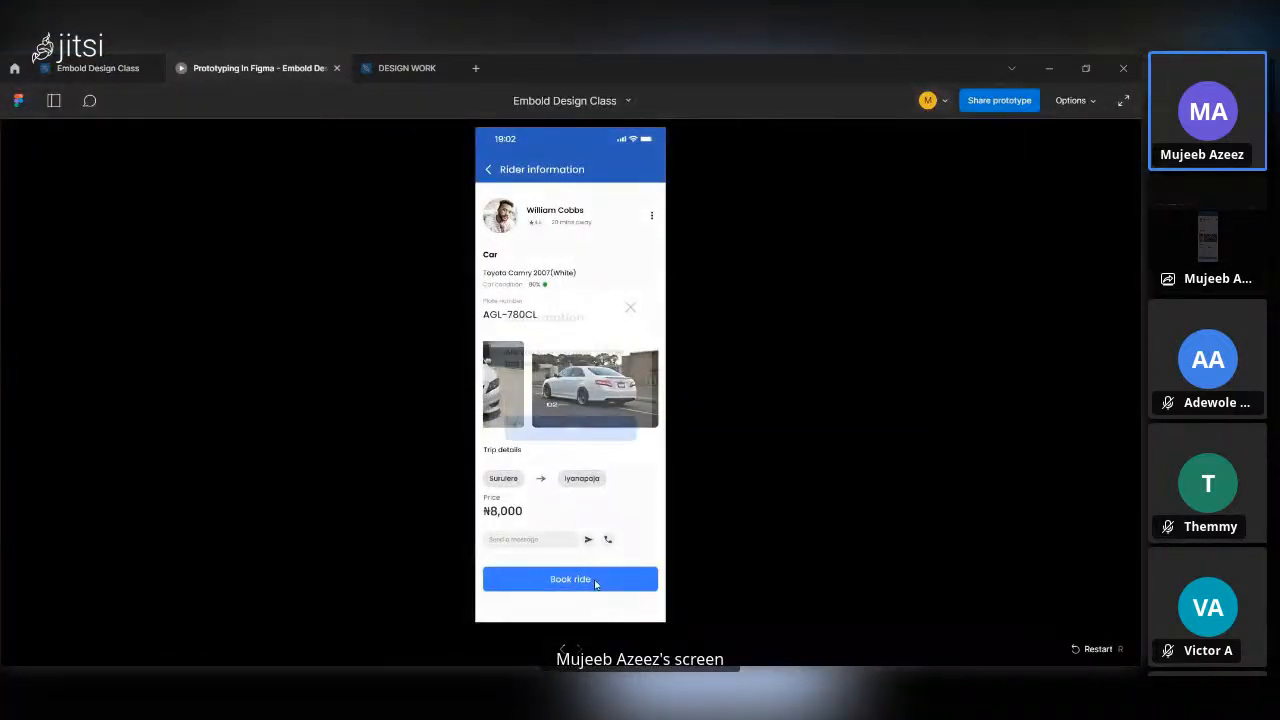
{"action": "left_click", "coordinate": [631, 308]}
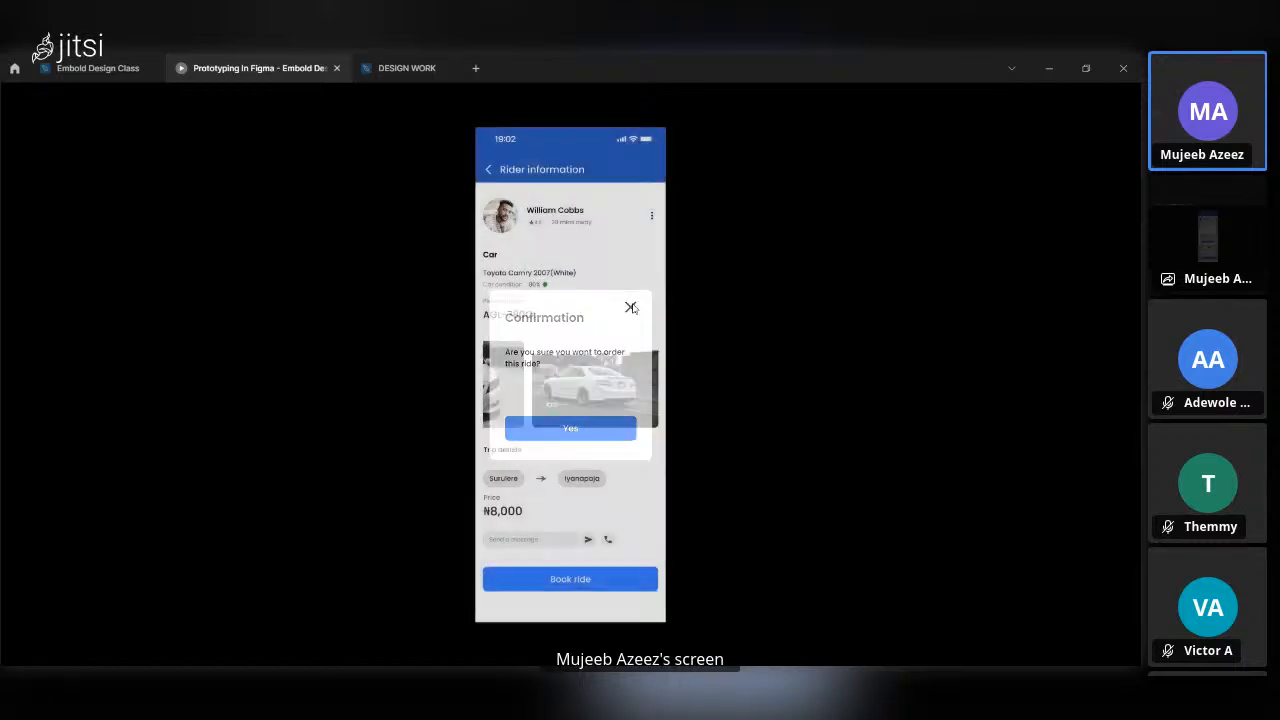
{"action": "left_click", "coordinate": [576, 592]}
{"action": "left_click", "coordinate": [631, 309]}
{"action": "left_click", "coordinate": [615, 590]}
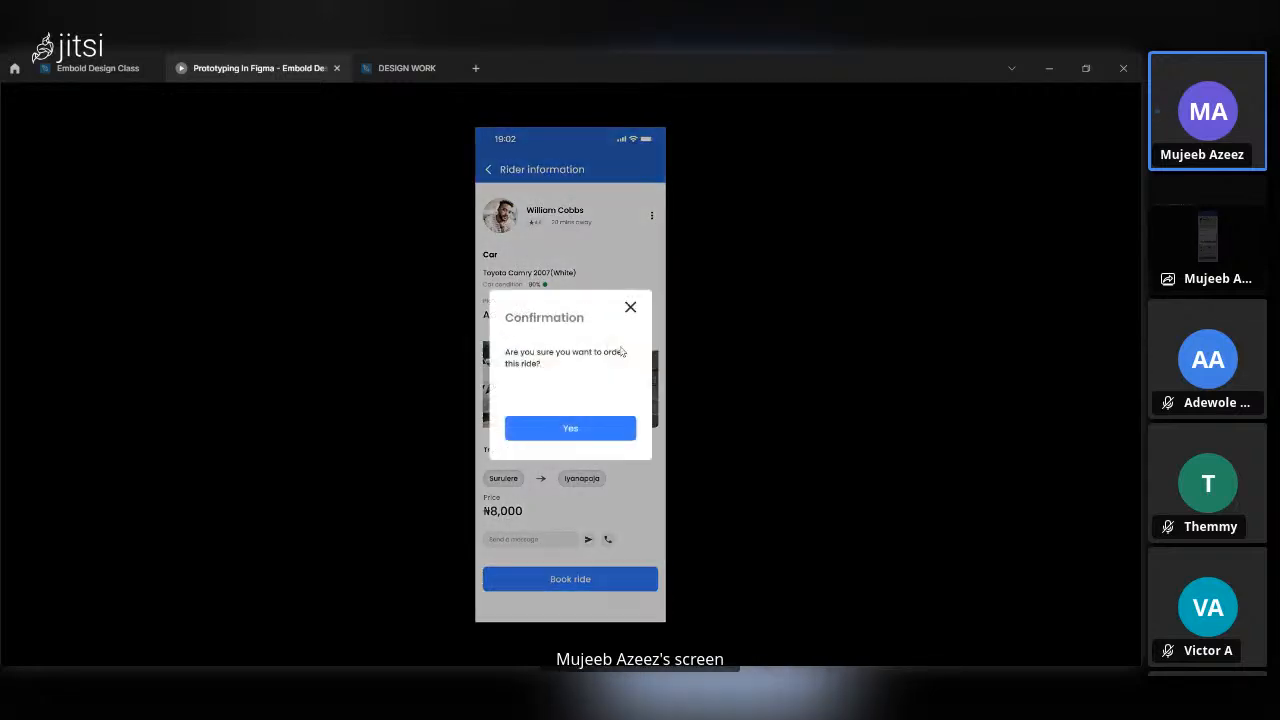
{"action": "left_click", "coordinate": [631, 309]}
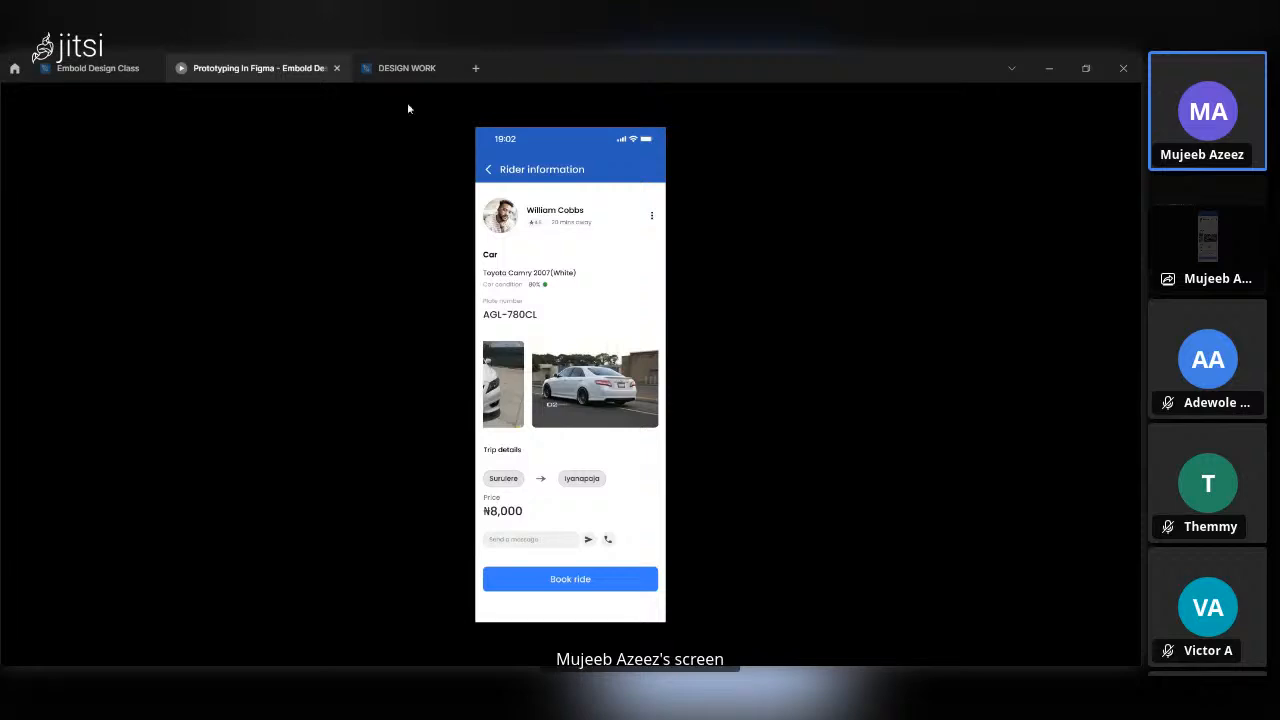
In the Embold Design Class file, link the pop-up's Yes button to the confirmation page with On click, Navigate to and Smart animate.
{"action": "left_click", "coordinate": [97, 68]}
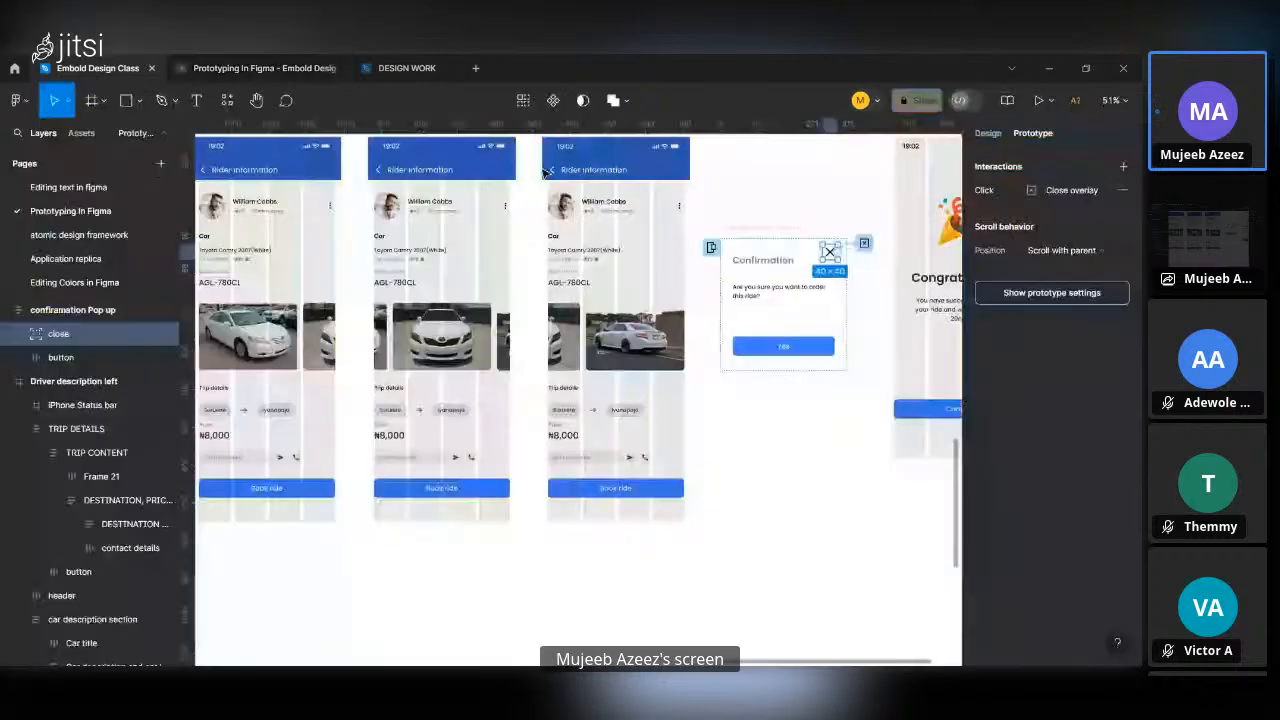
{"action": "scroll", "coordinate": [731, 400], "scroll_direction": "right", "scroll_amount": 3}
{"action": "scroll", "coordinate": [731, 403], "scroll_direction": "up", "scroll_amount": 2}
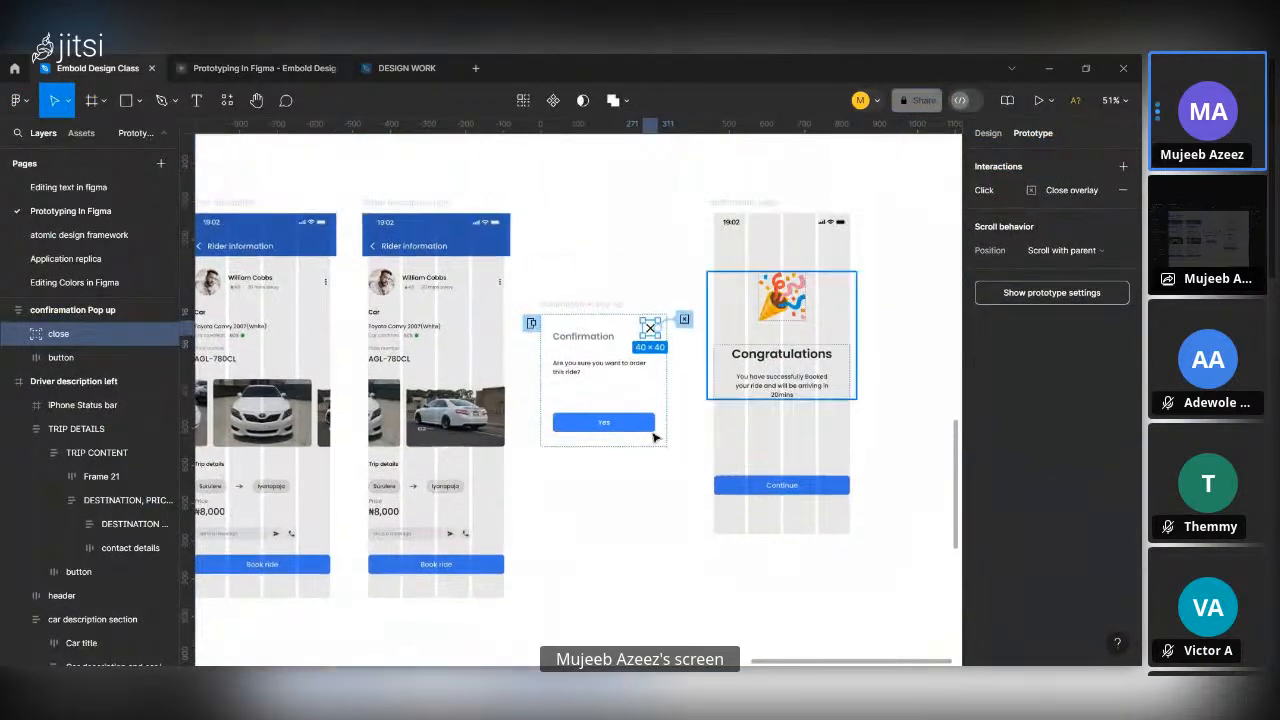
{"action": "left_click", "coordinate": [628, 428]}
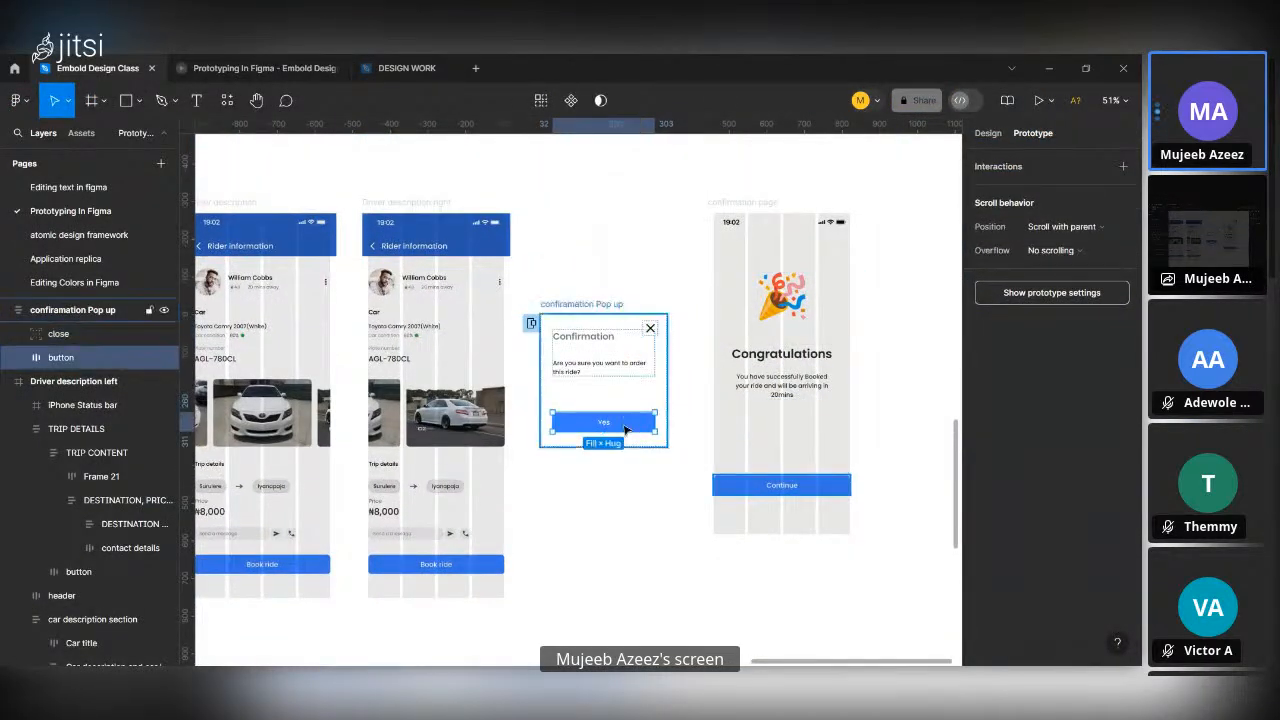
{"action": "mouse_move", "coordinate": [603, 425]}
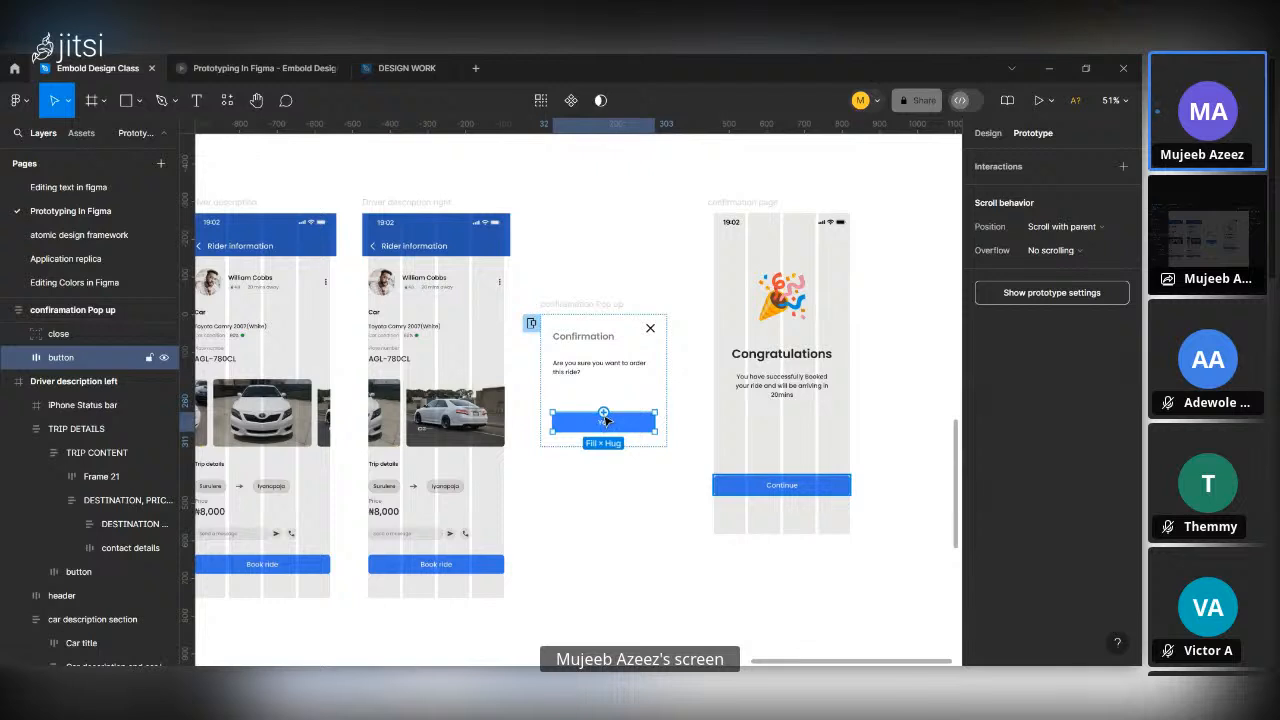
{"action": "left_click_drag", "start_coordinate": [603, 413], "coordinate": [730, 456]}
{"action": "scroll", "coordinate": [675, 420], "scroll_direction": "down", "scroll_amount": 1}
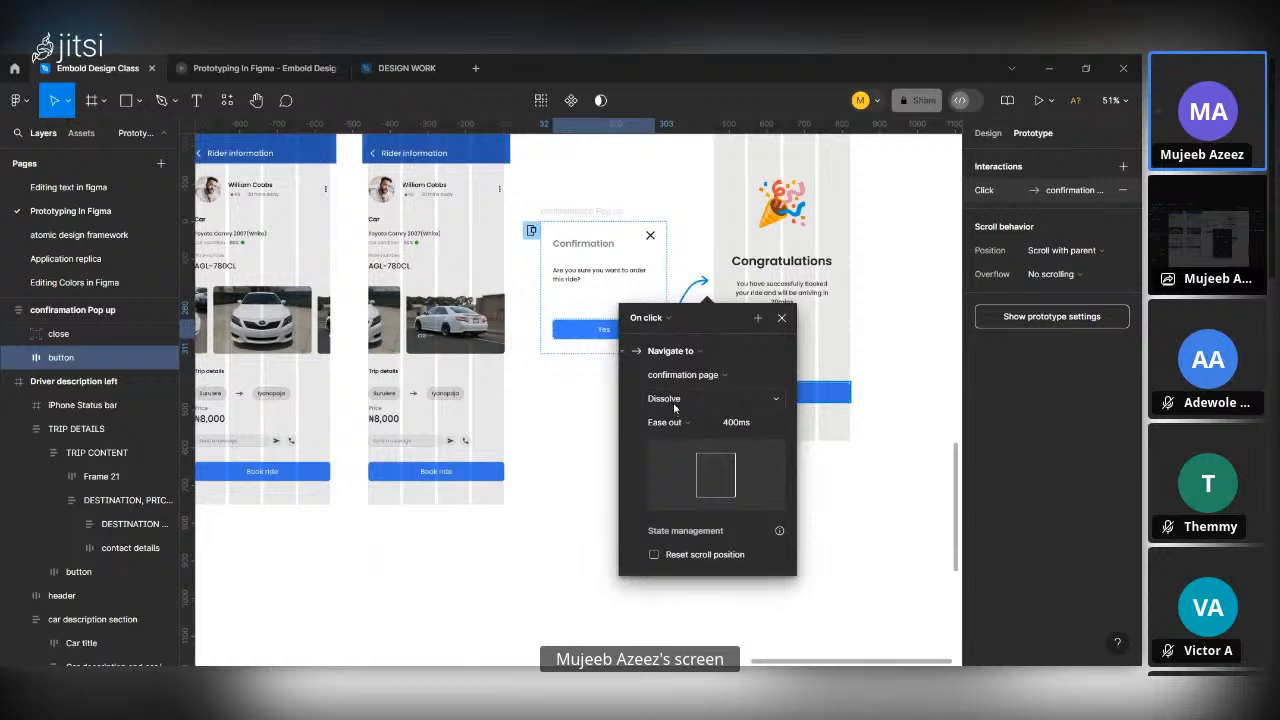
{"action": "left_click", "coordinate": [673, 402]}
{"action": "left_click", "coordinate": [692, 418]}
{"action": "left_click", "coordinate": [835, 560]}
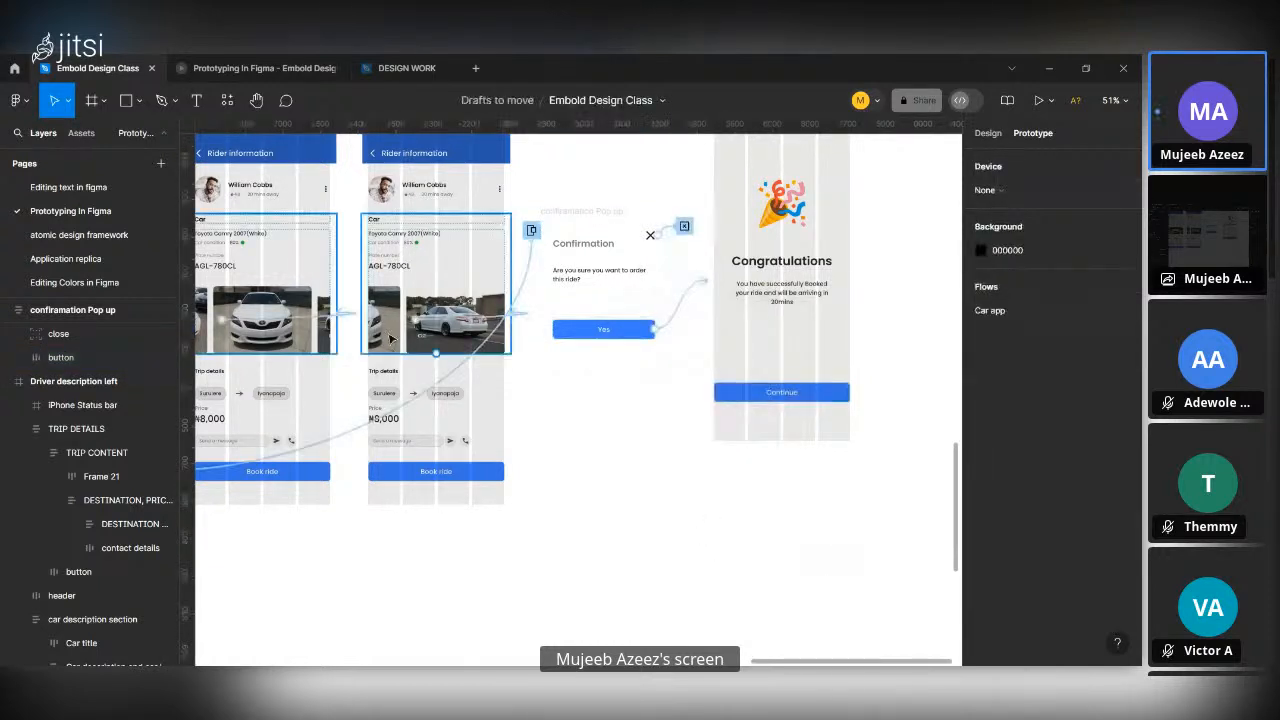
In the running prototype, test Book ride and accept the confirmation pop-up with Yes.
{"action": "left_click", "coordinate": [196, 60]}
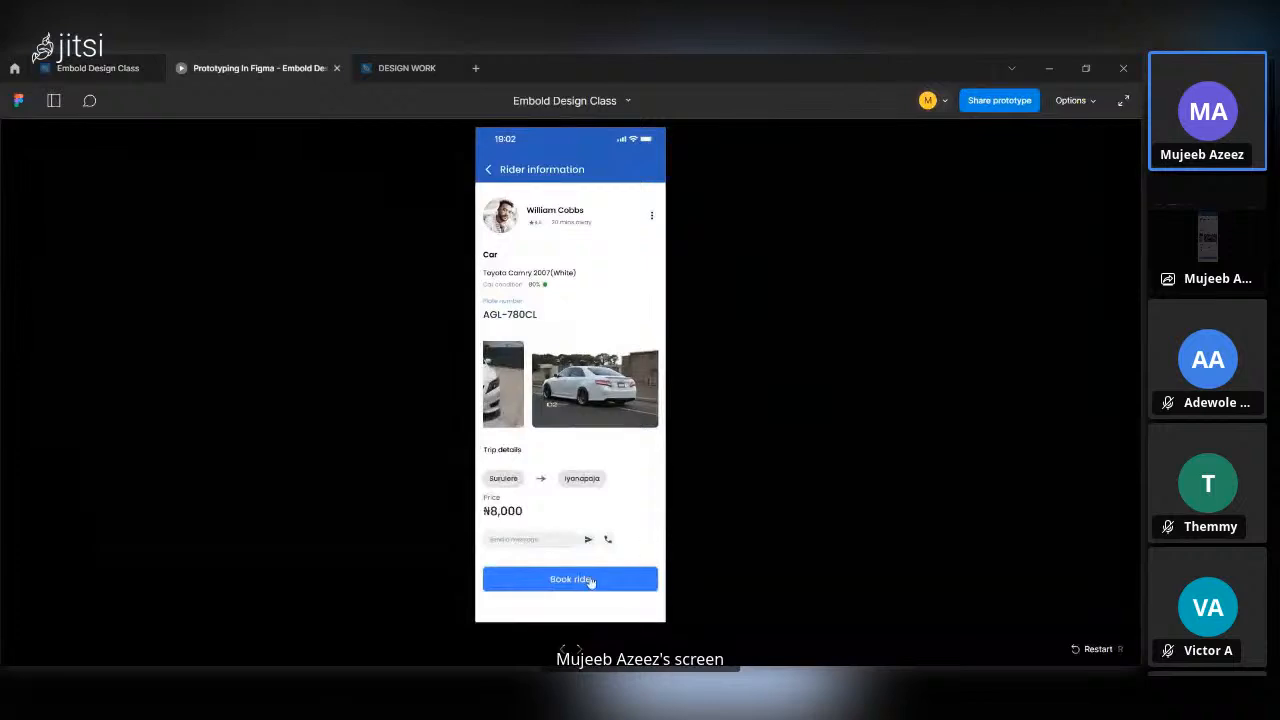
{"action": "left_click", "coordinate": [591, 581]}
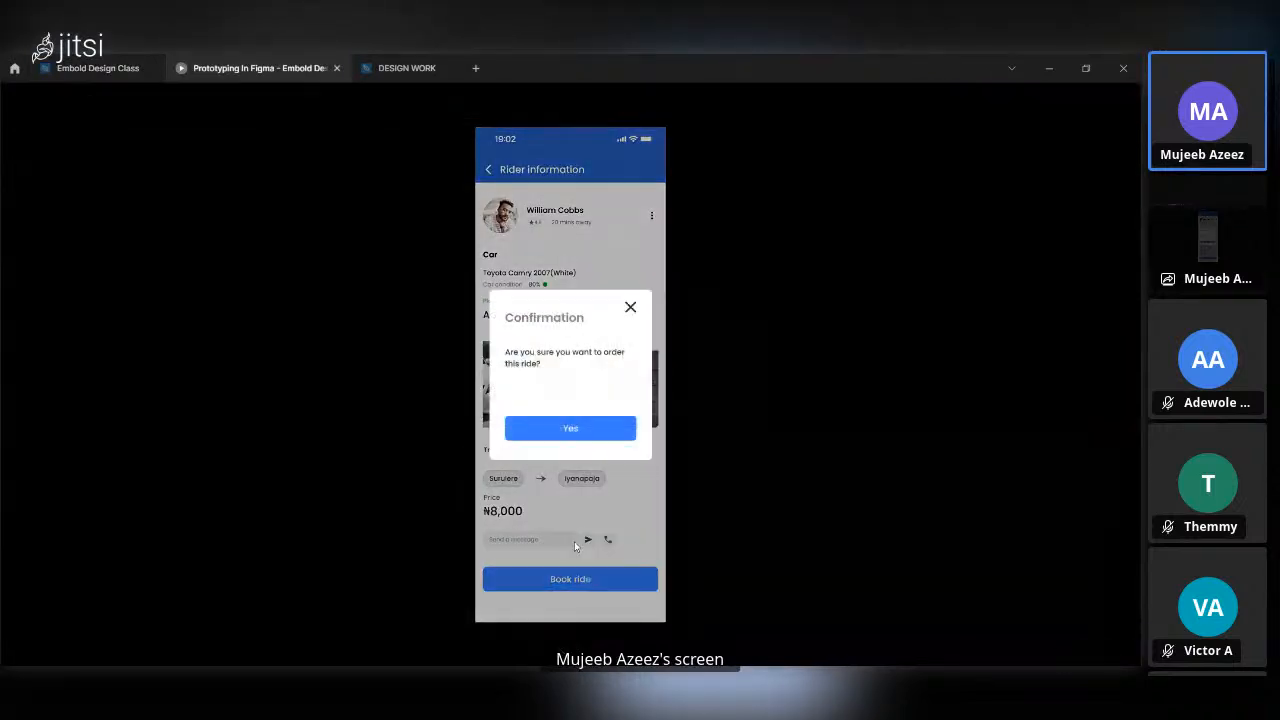
{"action": "left_click", "coordinate": [593, 429]}
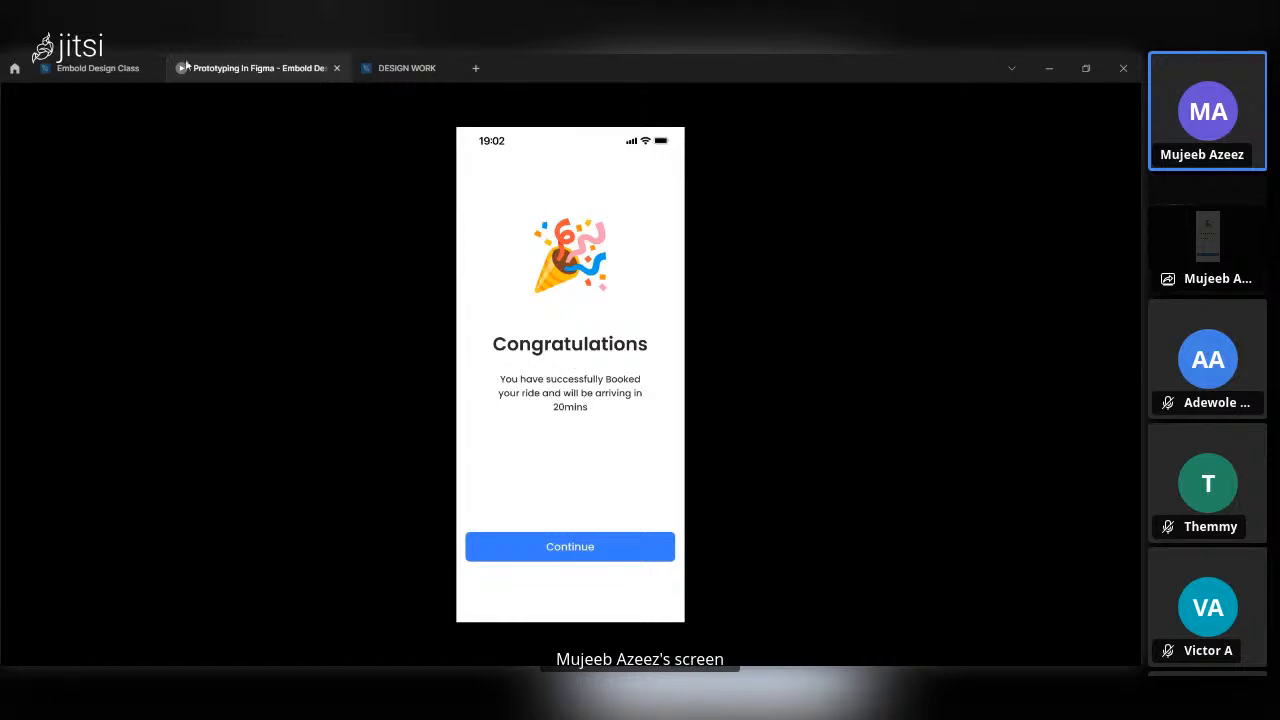
In the Embold Design Class file, link the confirmation page's Continue button to the Home screen with On click, Navigate to and Smart animate.
{"action": "left_click", "coordinate": [112, 69]}
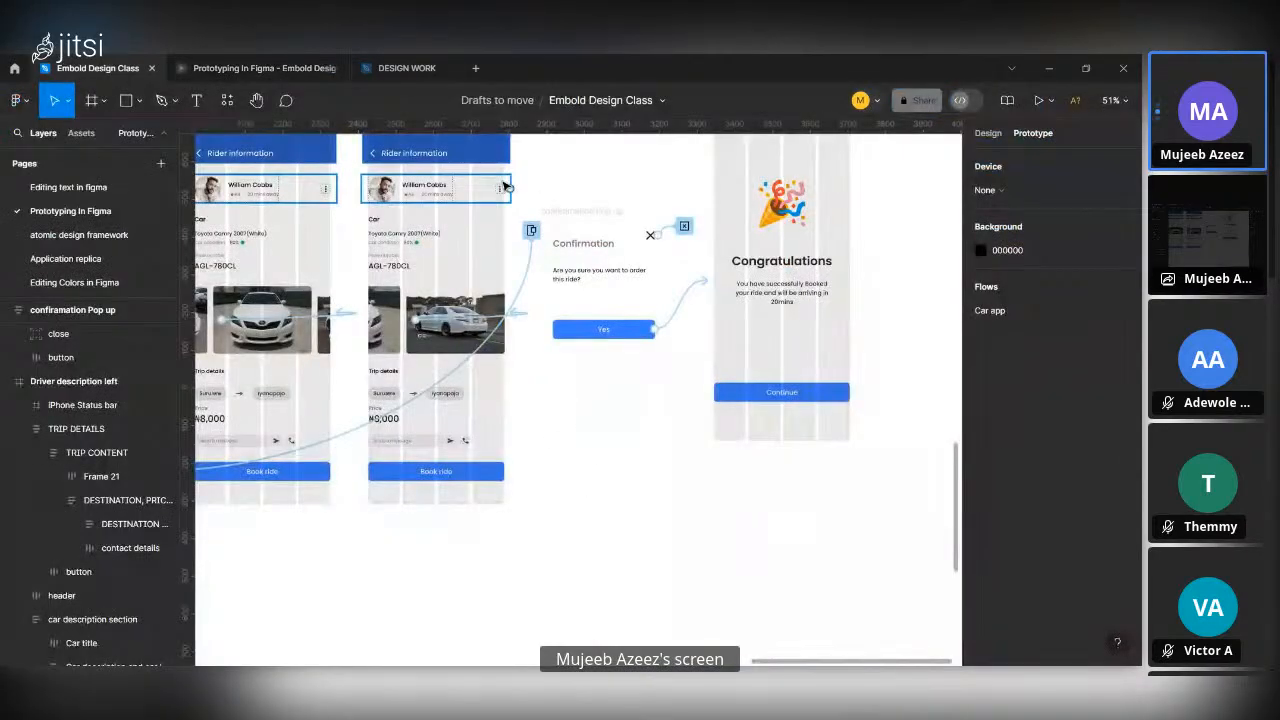
{"action": "scroll", "coordinate": [506, 187], "scroll_direction": "down", "scroll_amount": 10}
{"action": "scroll", "coordinate": [506, 187], "scroll_direction": "up", "scroll_amount": 5}
{"action": "scroll", "coordinate": [506, 187], "scroll_direction": "left", "scroll_amount": 1}
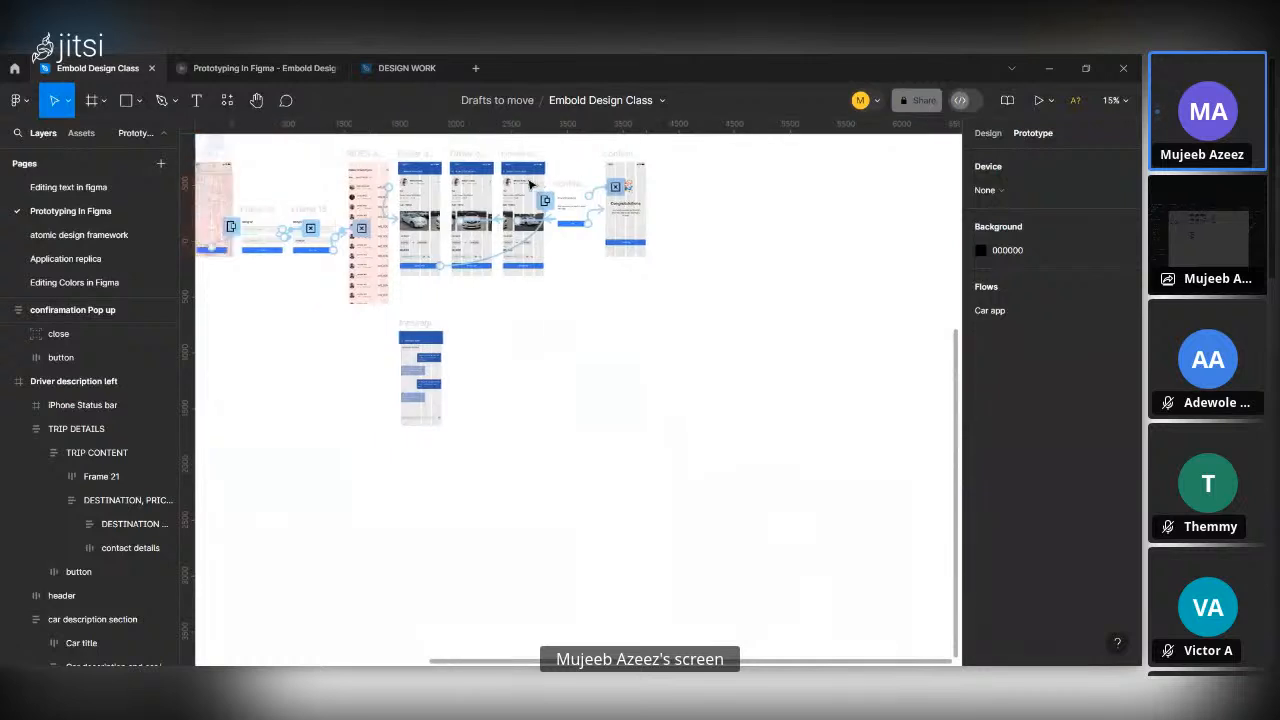
{"action": "scroll", "coordinate": [600, 277], "scroll_direction": "up", "scroll_amount": 5}
{"action": "scroll", "coordinate": [683, 163], "scroll_direction": "up", "scroll_amount": 2}
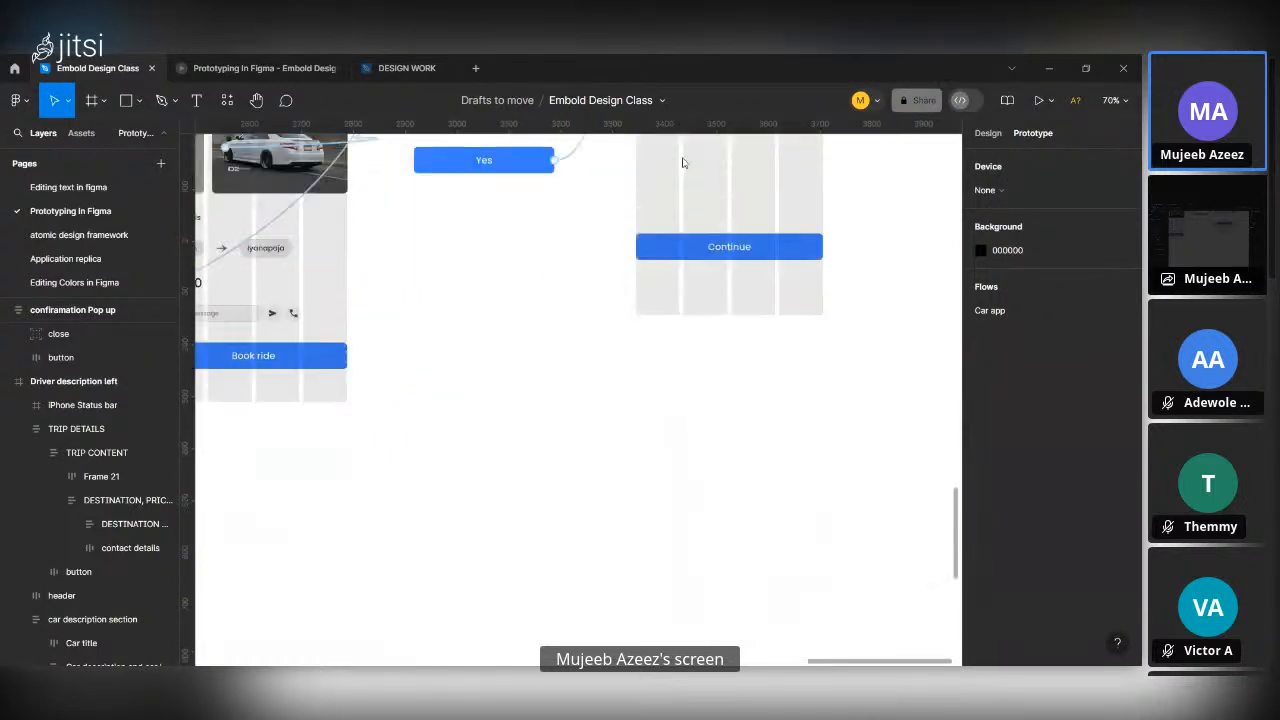
{"action": "left_click", "coordinate": [727, 257]}
{"action": "scroll", "coordinate": [727, 257], "scroll_direction": "down", "scroll_amount": 4}
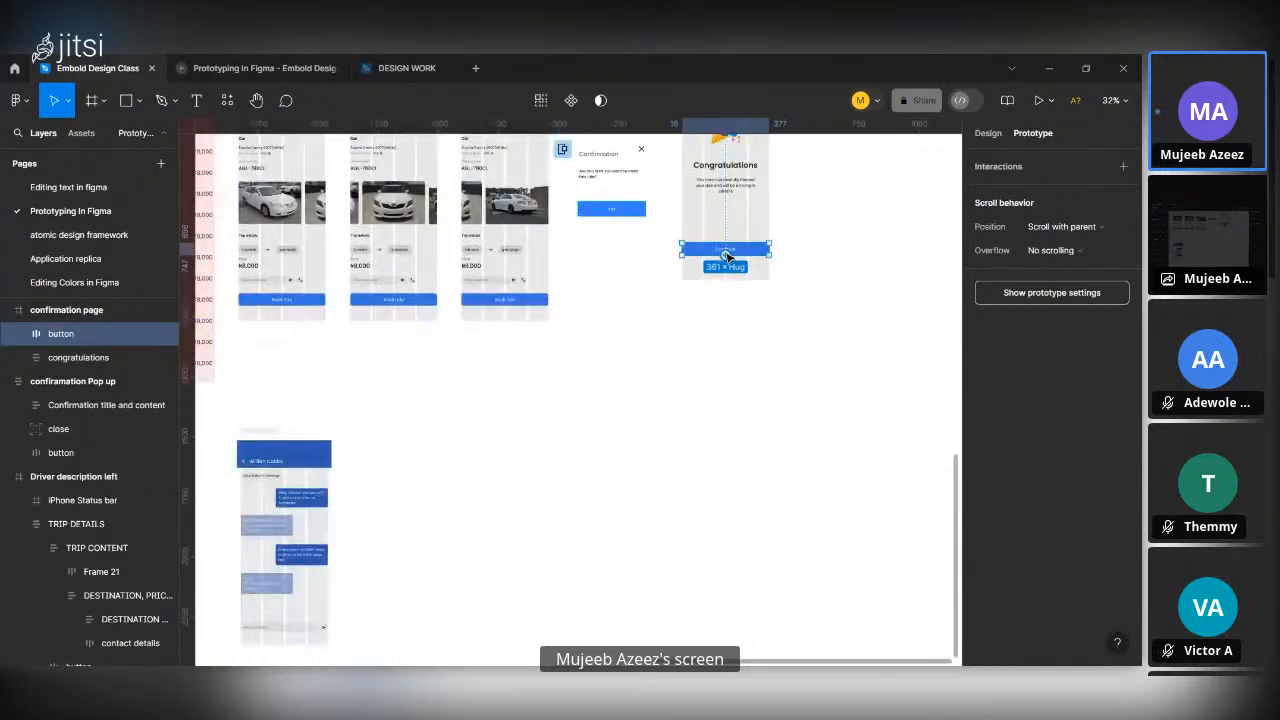
{"action": "left_click_drag", "start_coordinate": [707, 294], "coordinate": [416, 297]}
{"action": "scroll", "coordinate": [632, 360], "scroll_direction": "down", "scroll_amount": 5}
{"action": "scroll", "coordinate": [416, 297], "scroll_direction": "up", "scroll_amount": 1}
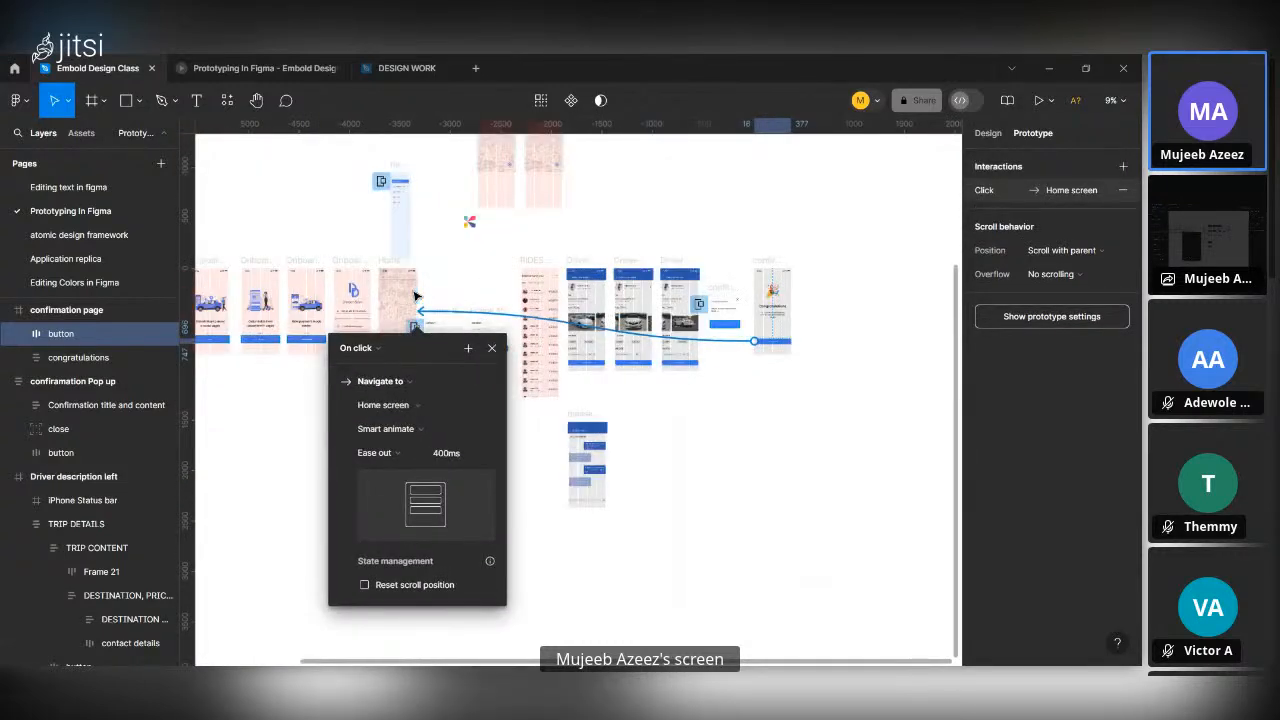
{"action": "scroll", "coordinate": [416, 297], "scroll_direction": "up", "scroll_amount": 1}
{"action": "scroll", "coordinate": [416, 297], "scroll_direction": "up", "scroll_amount": 1}
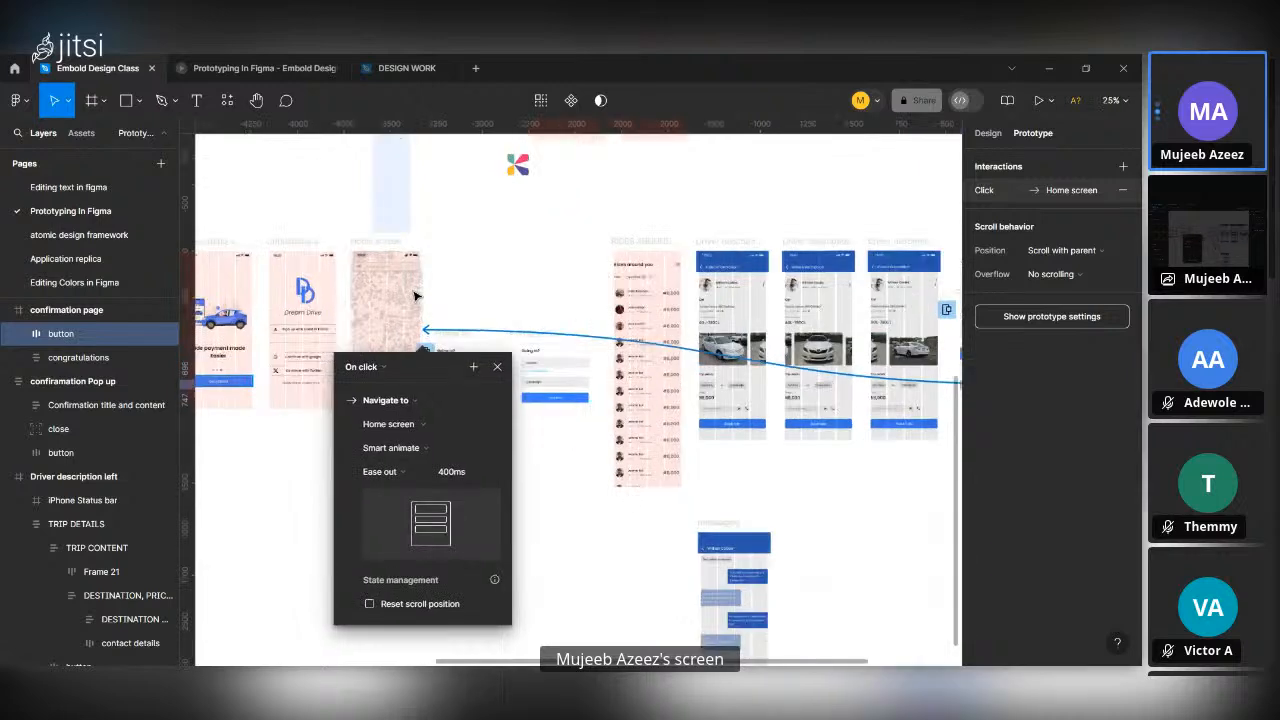
{"action": "scroll", "coordinate": [416, 297], "scroll_direction": "up", "scroll_amount": 2}
{"action": "left_click", "coordinate": [558, 574]}
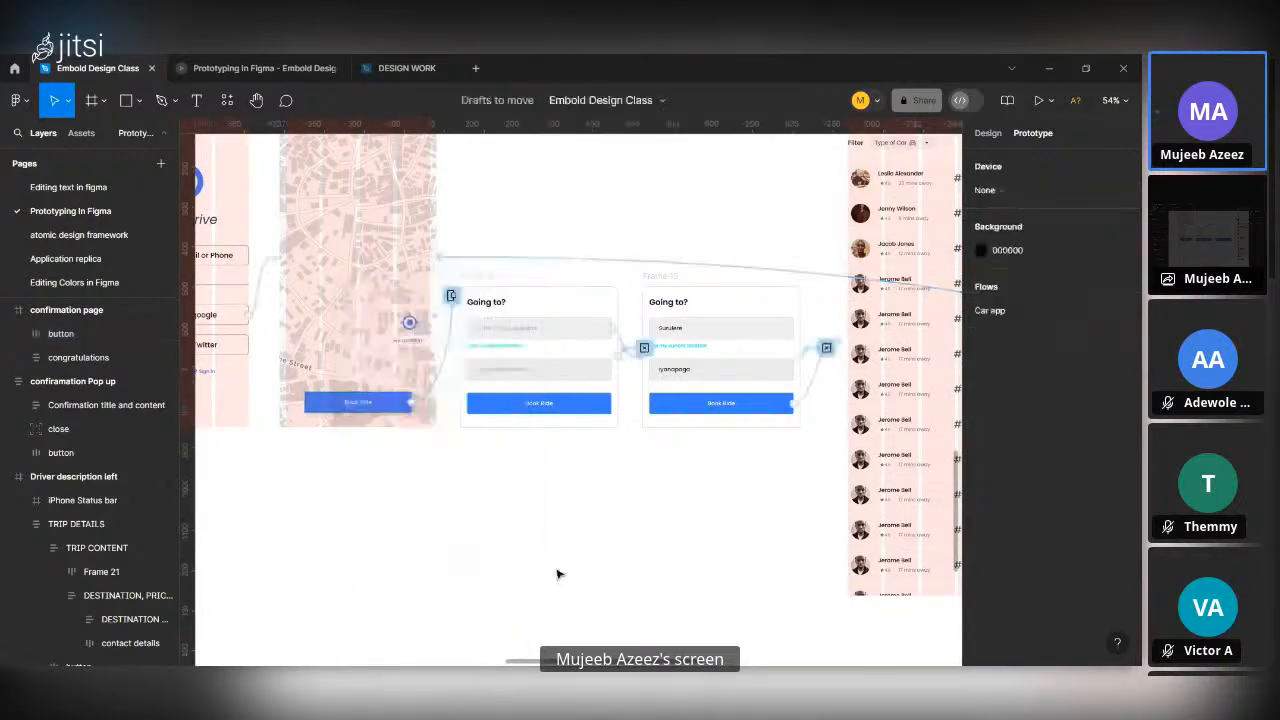
Link the Send a message field in the Driver description left frame to the messaging frame with On click, Navigate to, Smart animate.
{"action": "scroll", "coordinate": [558, 574], "scroll_direction": "down", "scroll_amount": 2}
{"action": "scroll", "coordinate": [706, 528], "scroll_direction": "down", "scroll_amount": 3}
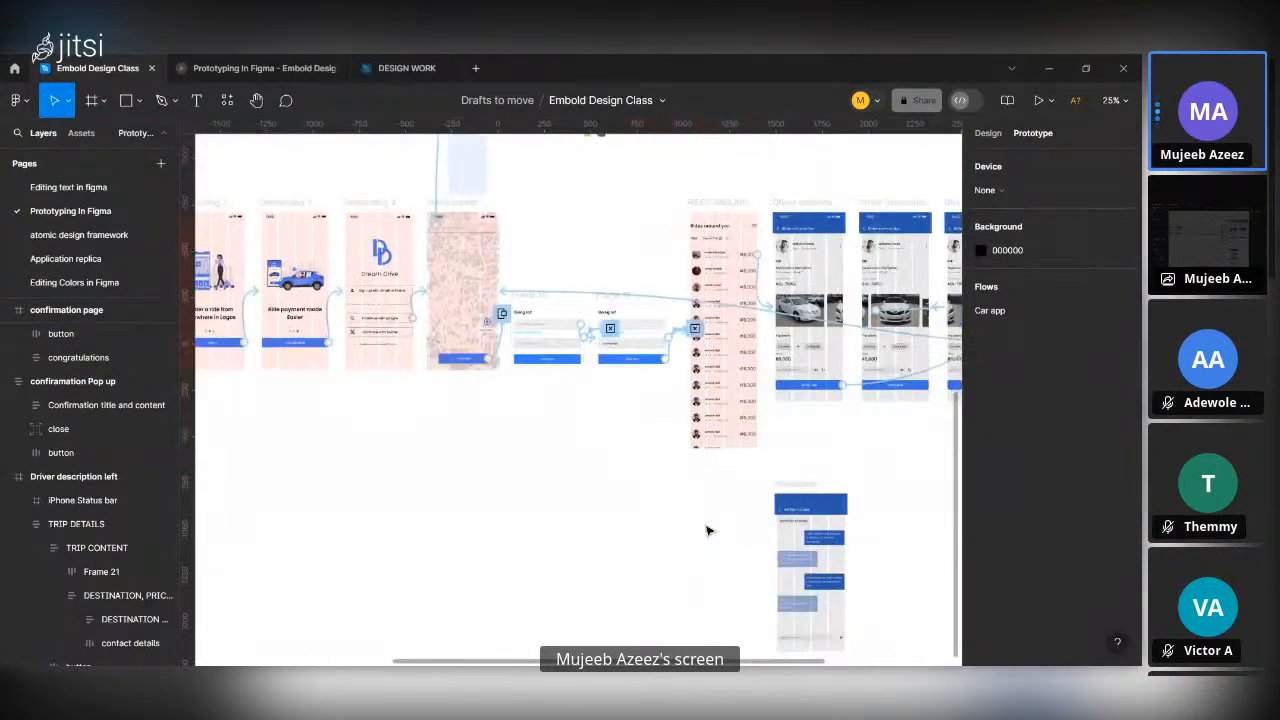
{"action": "scroll", "coordinate": [706, 514], "scroll_direction": "up", "scroll_amount": 4}
{"action": "scroll", "coordinate": [708, 450], "scroll_direction": "down", "scroll_amount": 3}
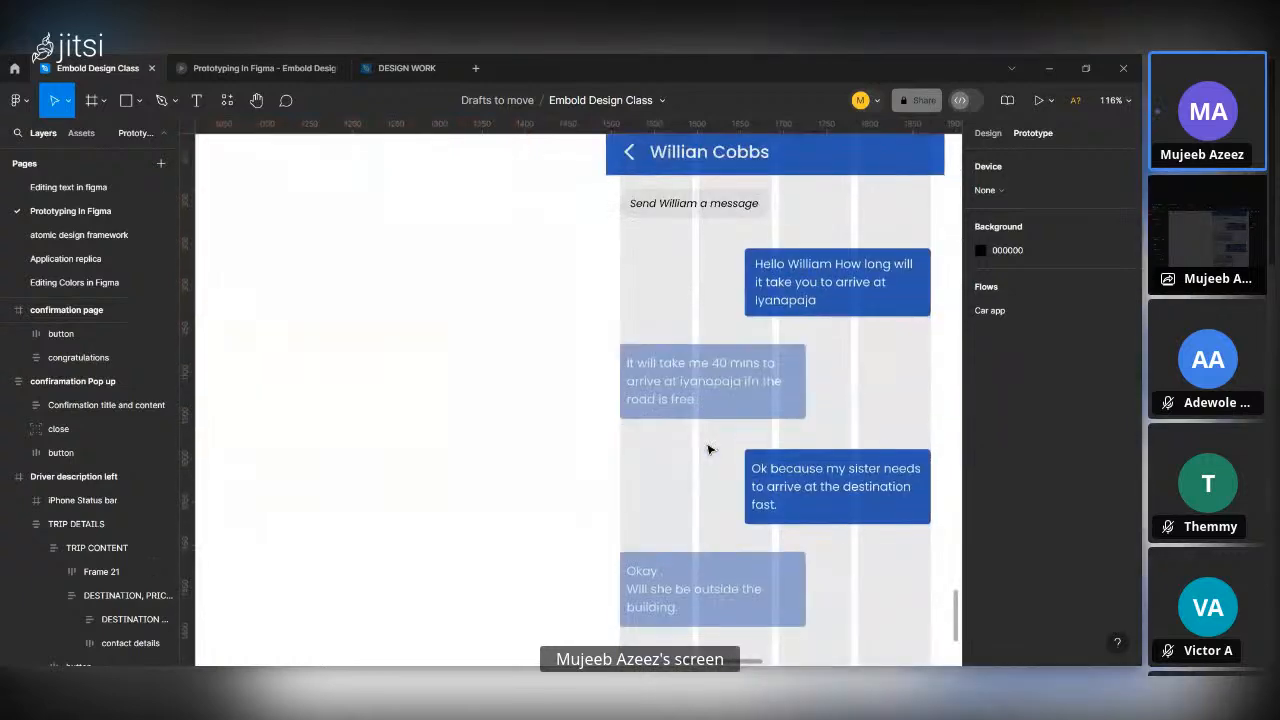
{"action": "scroll", "coordinate": [708, 450], "scroll_direction": "down", "scroll_amount": 3}
{"action": "scroll", "coordinate": [708, 450], "scroll_direction": "down", "scroll_amount": 5}
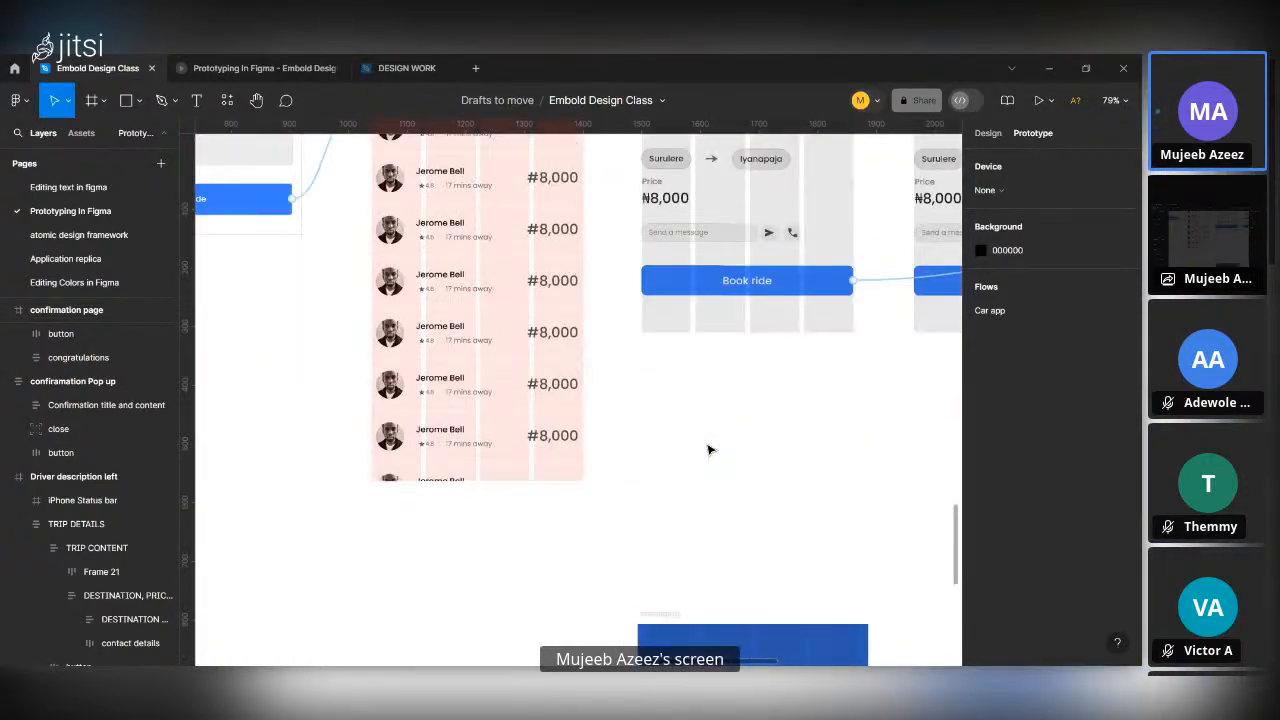
{"action": "scroll", "coordinate": [746, 366], "scroll_direction": "up", "scroll_amount": 2}
{"action": "scroll", "coordinate": [744, 366], "scroll_direction": "up", "scroll_amount": 3}
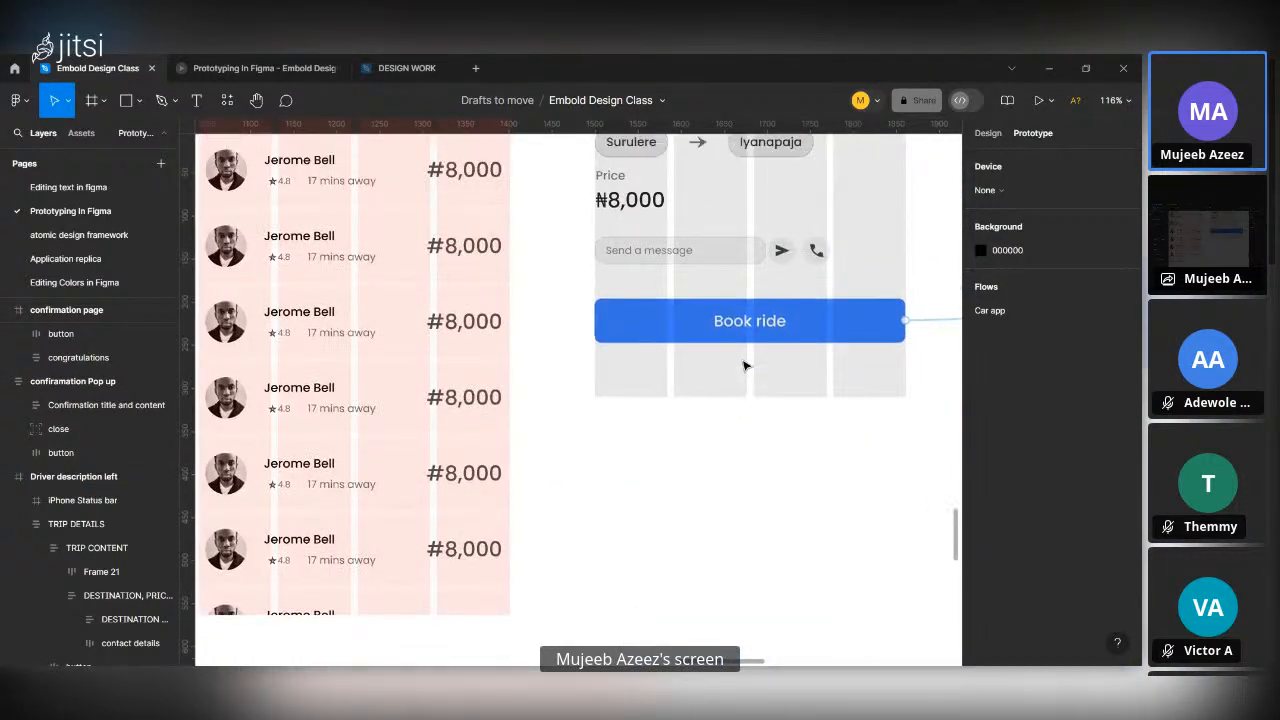
{"action": "left_click", "coordinate": [718, 348]}
{"action": "double_click", "coordinate": [718, 348]}
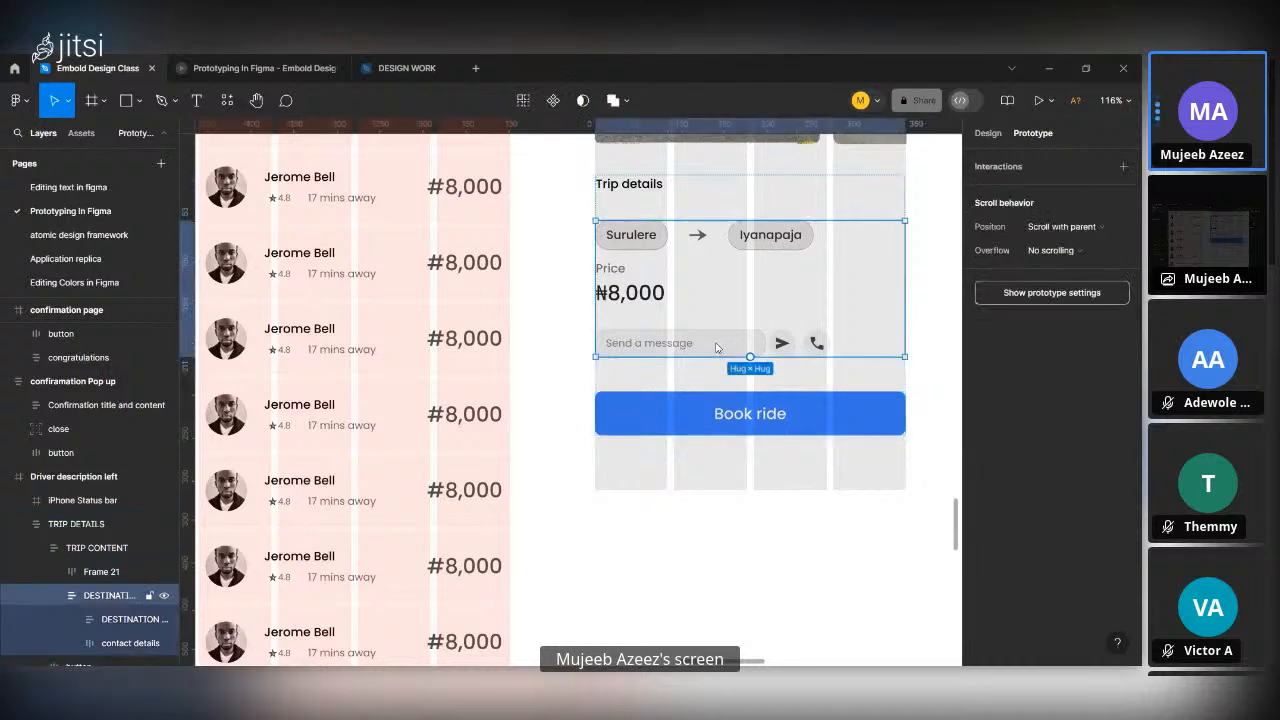
{"action": "double_click", "coordinate": [718, 348]}
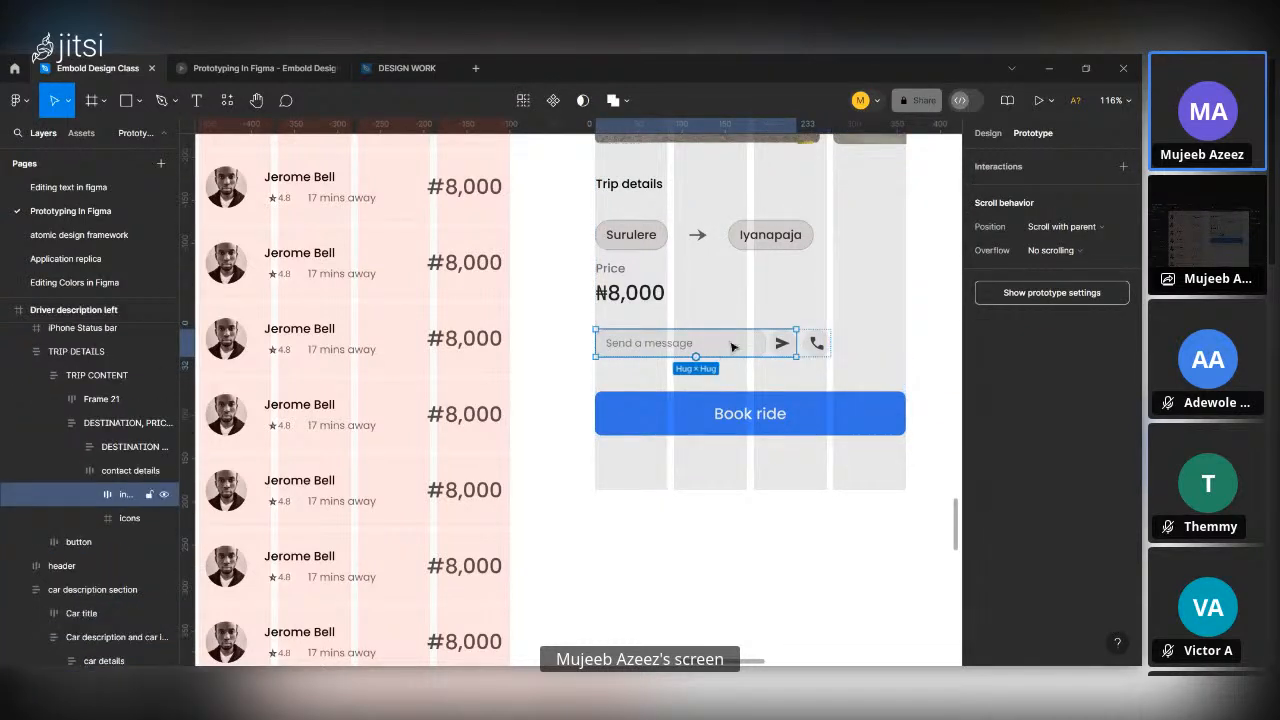
{"action": "double_click", "coordinate": [735, 345]}
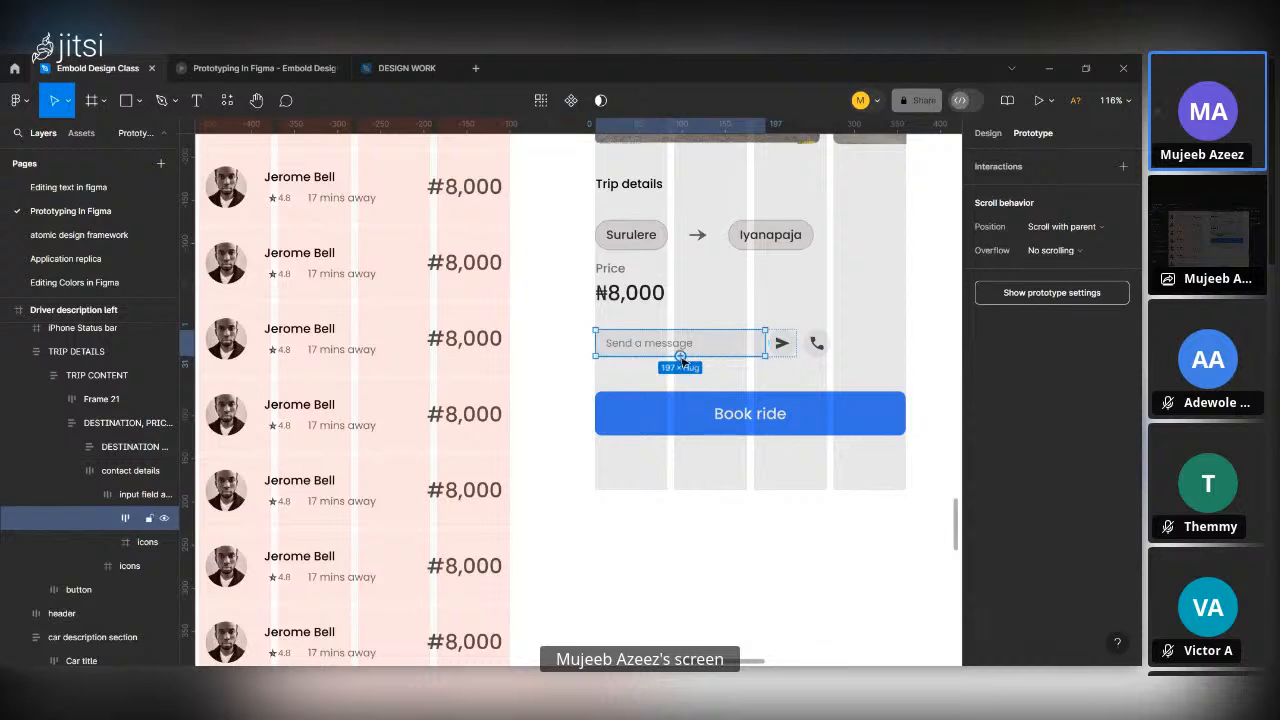
{"action": "left_click_drag", "start_coordinate": [765, 343], "coordinate": [807, 575]}
{"action": "scroll", "coordinate": [818, 546], "scroll_direction": "down", "scroll_amount": 3}
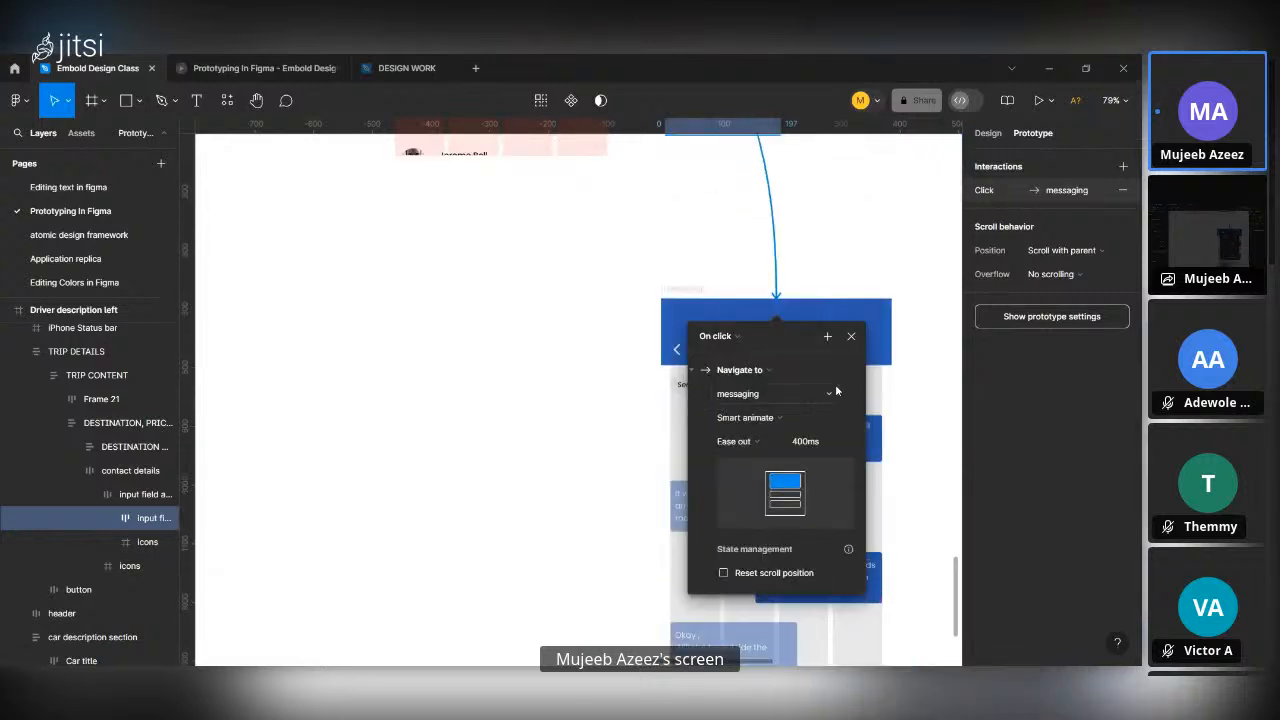
{"action": "left_click", "coordinate": [853, 231]}
Link the Send a message field in the middle Driver description frame to the messaging frame with an On click interaction.
{"action": "scroll", "coordinate": [820, 330], "scroll_direction": "up", "scroll_amount": 5}
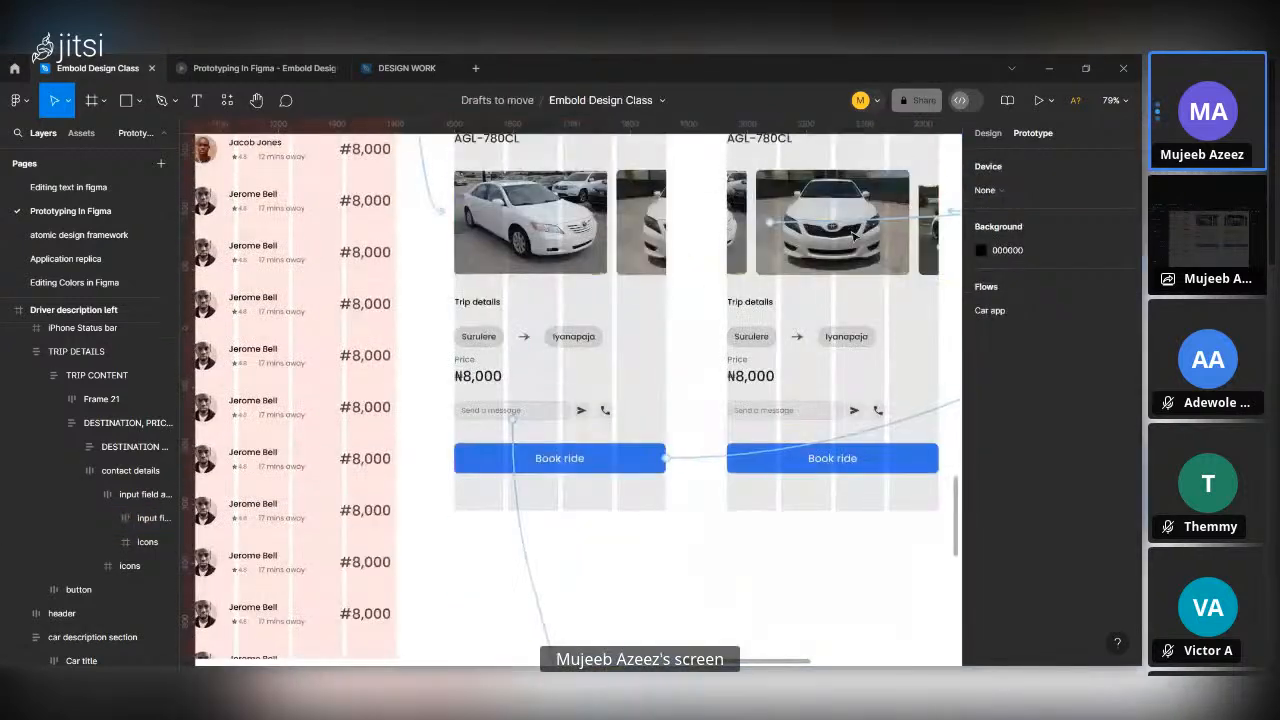
{"action": "left_click", "coordinate": [797, 416]}
{"action": "double_click", "coordinate": [798, 415]}
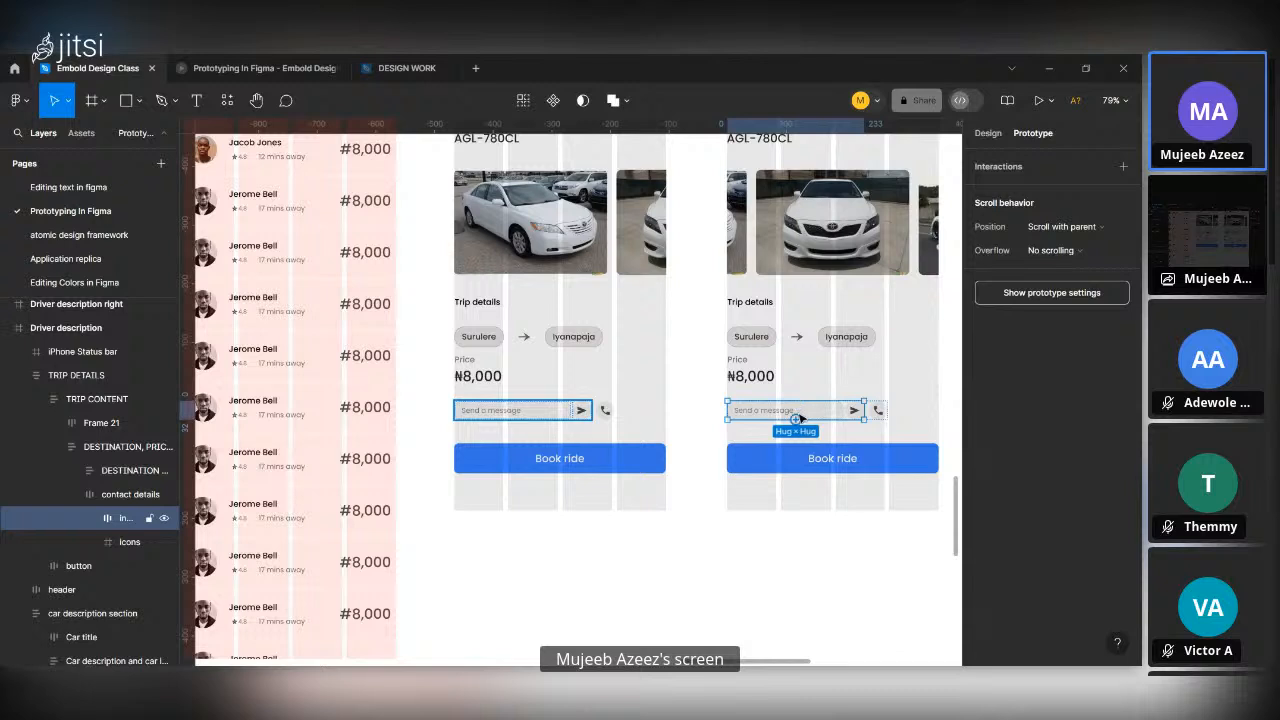
{"action": "left_click", "coordinate": [808, 416]}
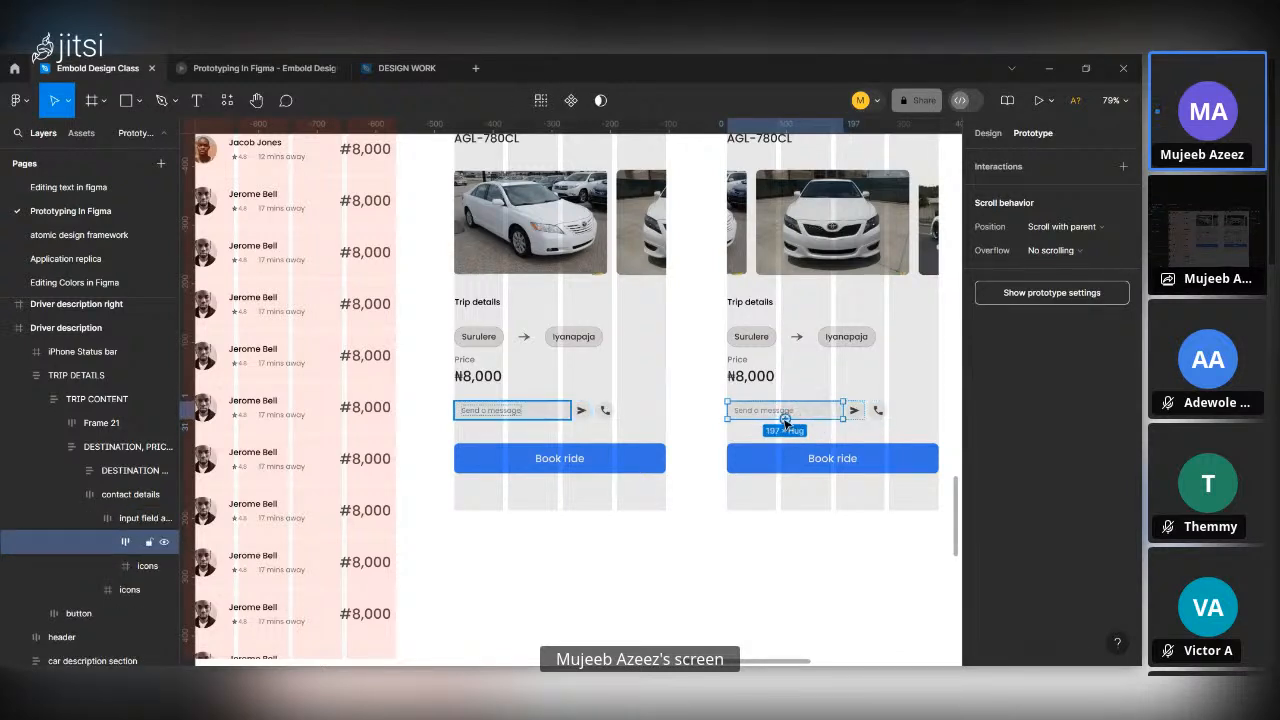
{"action": "left_click_drag", "start_coordinate": [785, 419], "coordinate": [752, 652]}
{"action": "scroll", "coordinate": [809, 569], "scroll_direction": "down", "scroll_amount": 6}
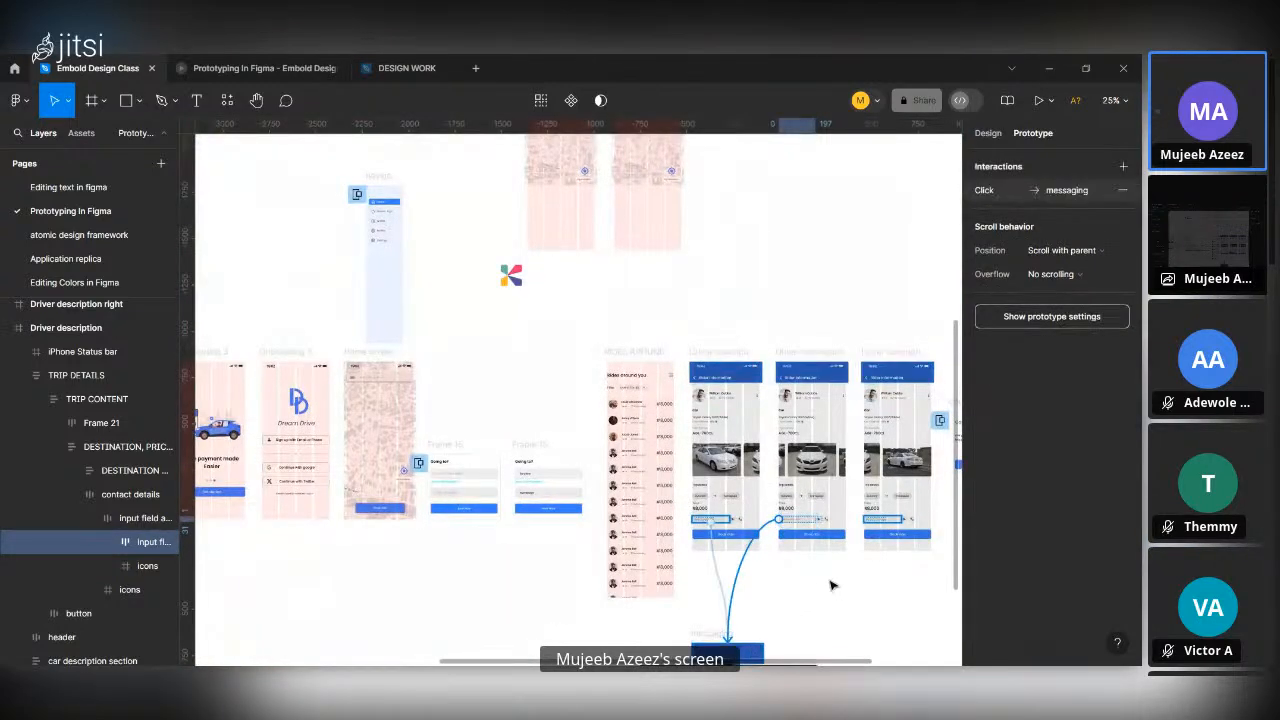
Link the Send a message field in the Driver description right frame to the messaging frame with On click, Navigate to, Smart animate.
{"action": "scroll", "coordinate": [831, 585], "scroll_direction": "up", "scroll_amount": 2}
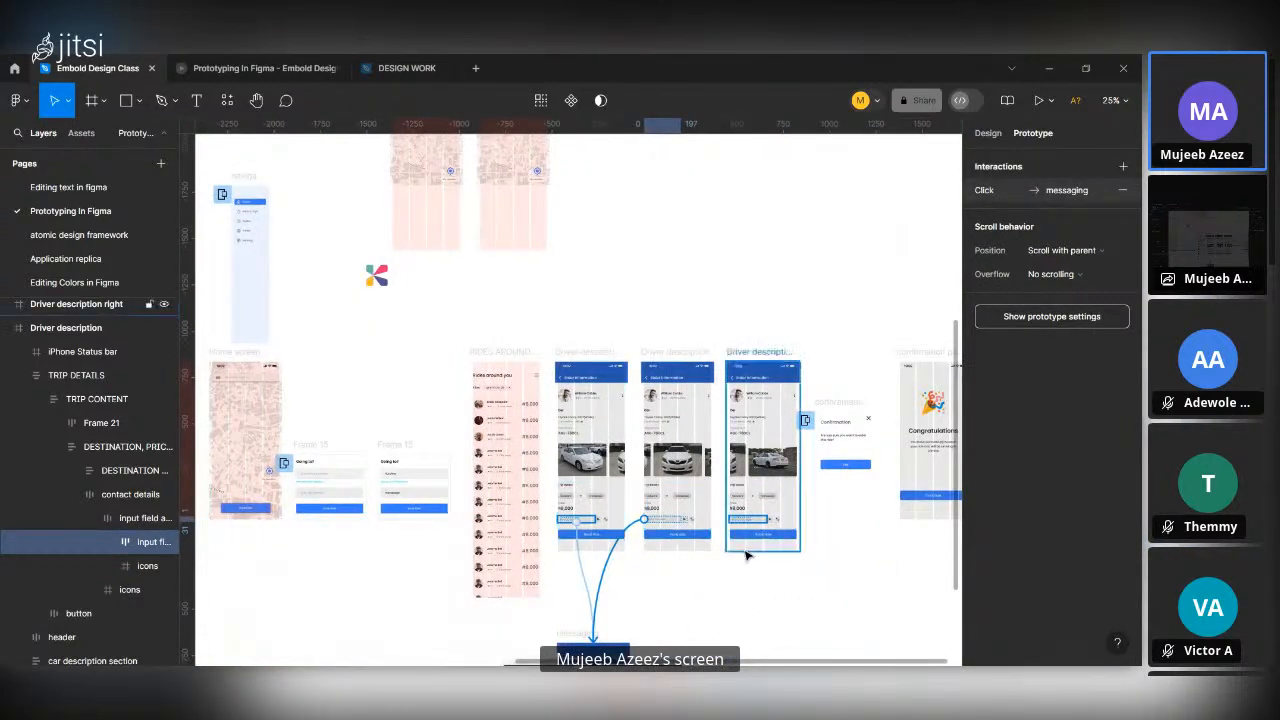
{"action": "scroll", "coordinate": [760, 550], "scroll_direction": "up", "scroll_amount": 4}
{"action": "left_click", "coordinate": [744, 473]}
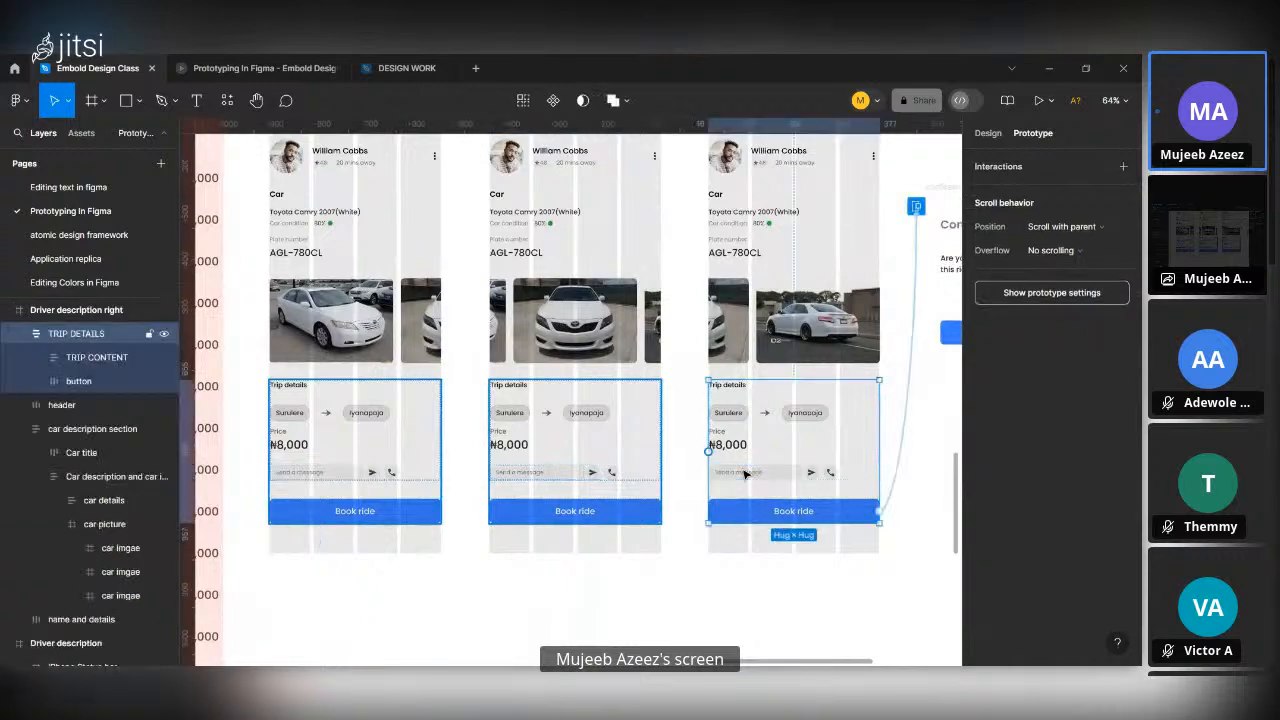
{"action": "double_click", "coordinate": [752, 475]}
{"action": "double_click", "coordinate": [752, 475]}
{"action": "double_click", "coordinate": [756, 475]}
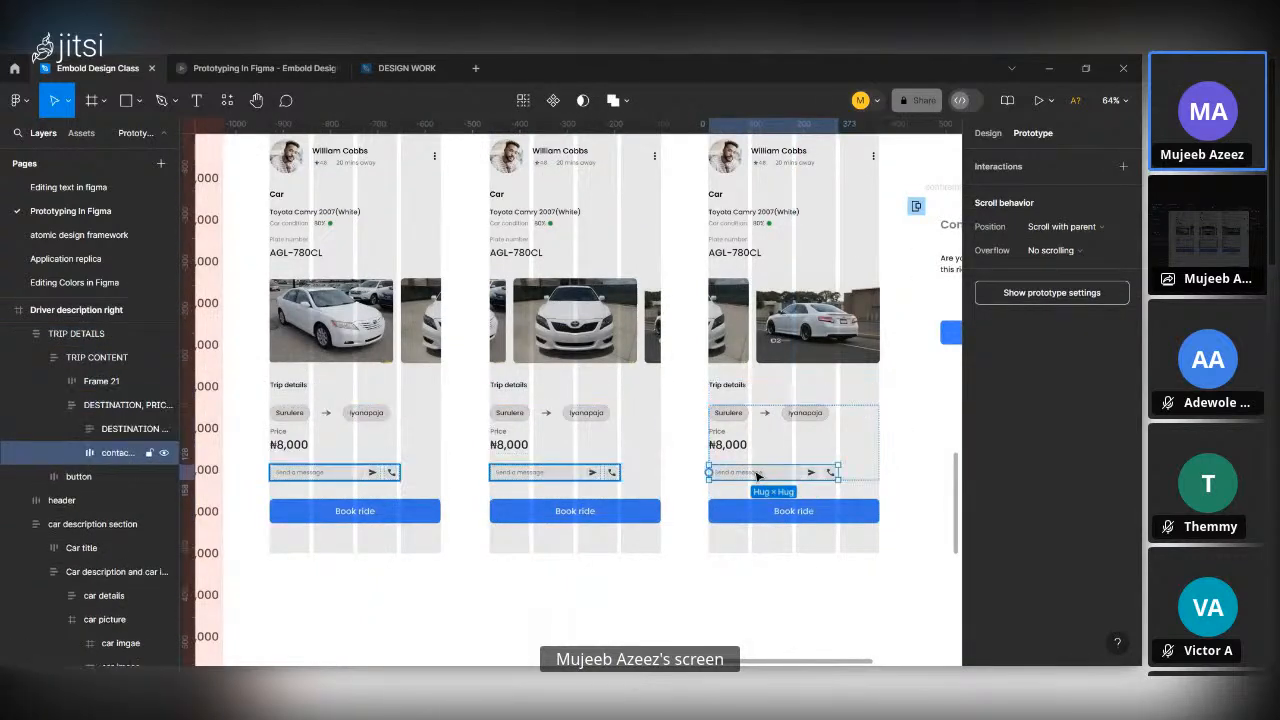
{"action": "double_click", "coordinate": [760, 477]}
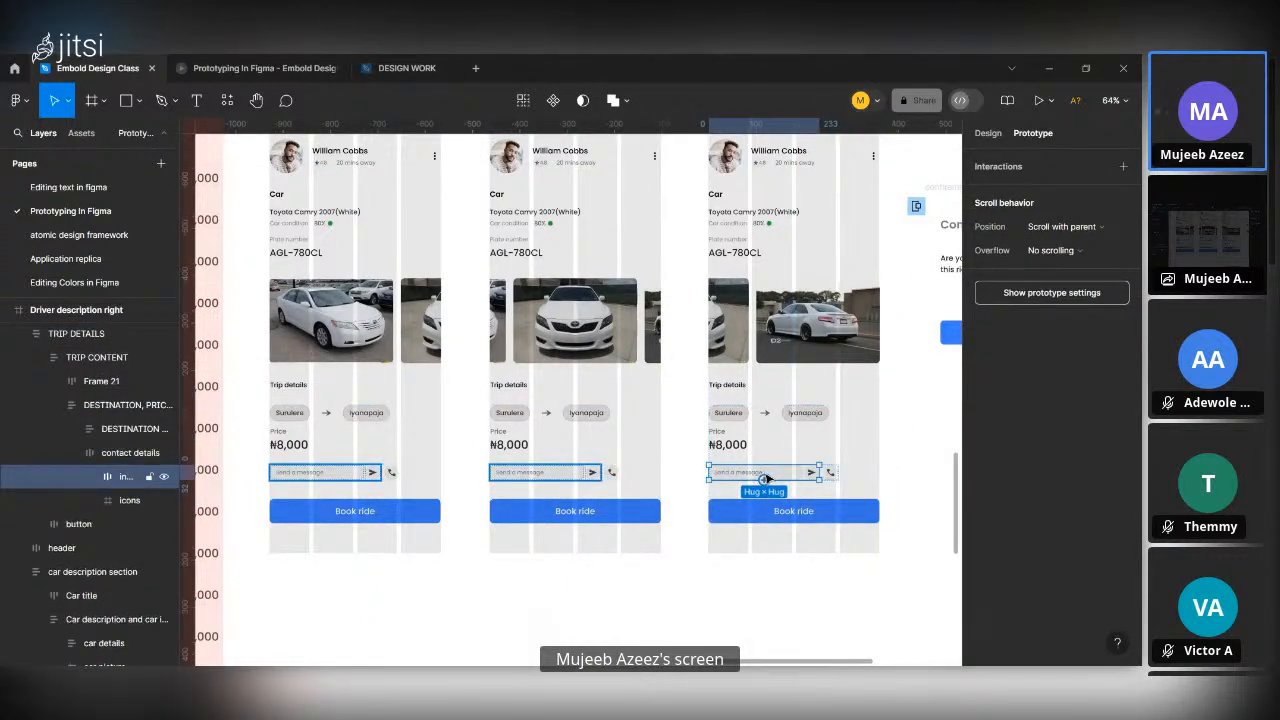
{"action": "double_click", "coordinate": [762, 478]}
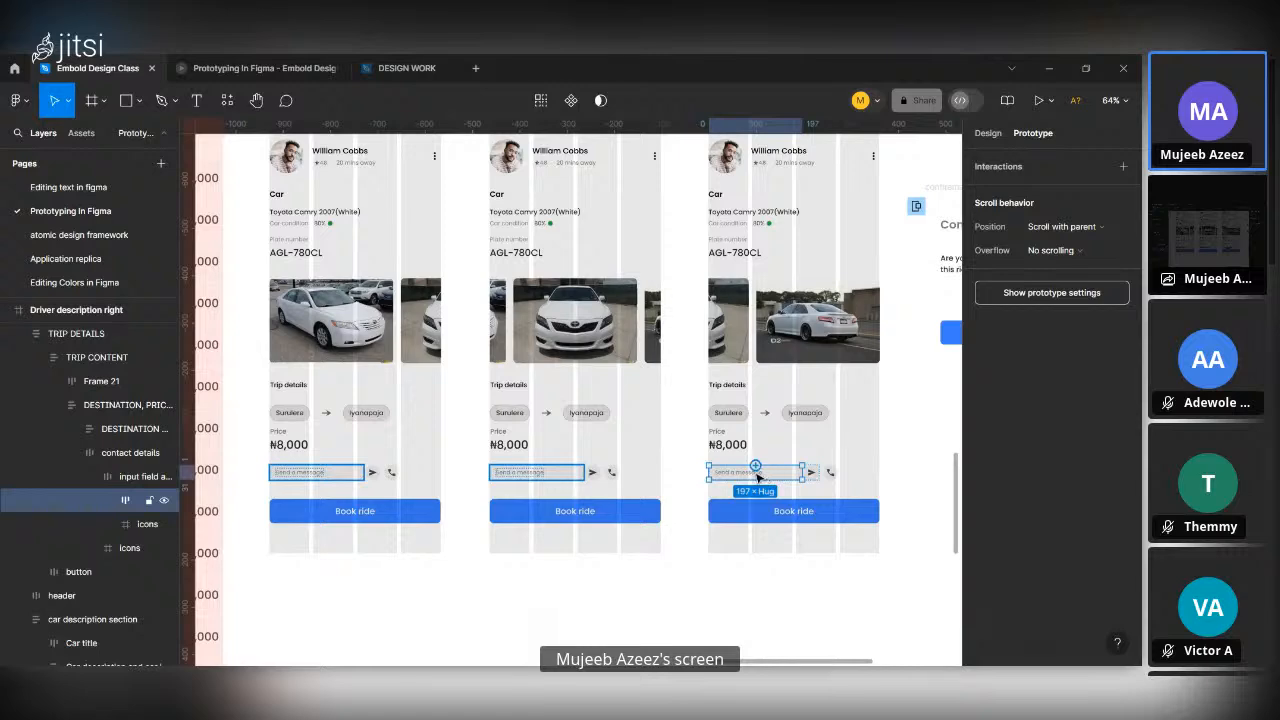
{"action": "left_click_drag", "start_coordinate": [755, 466], "coordinate": [588, 513]}
{"action": "scroll", "coordinate": [738, 658], "scroll_direction": "down", "scroll_amount": 5}
{"action": "scroll", "coordinate": [586, 512], "scroll_direction": "up", "scroll_amount": 5}
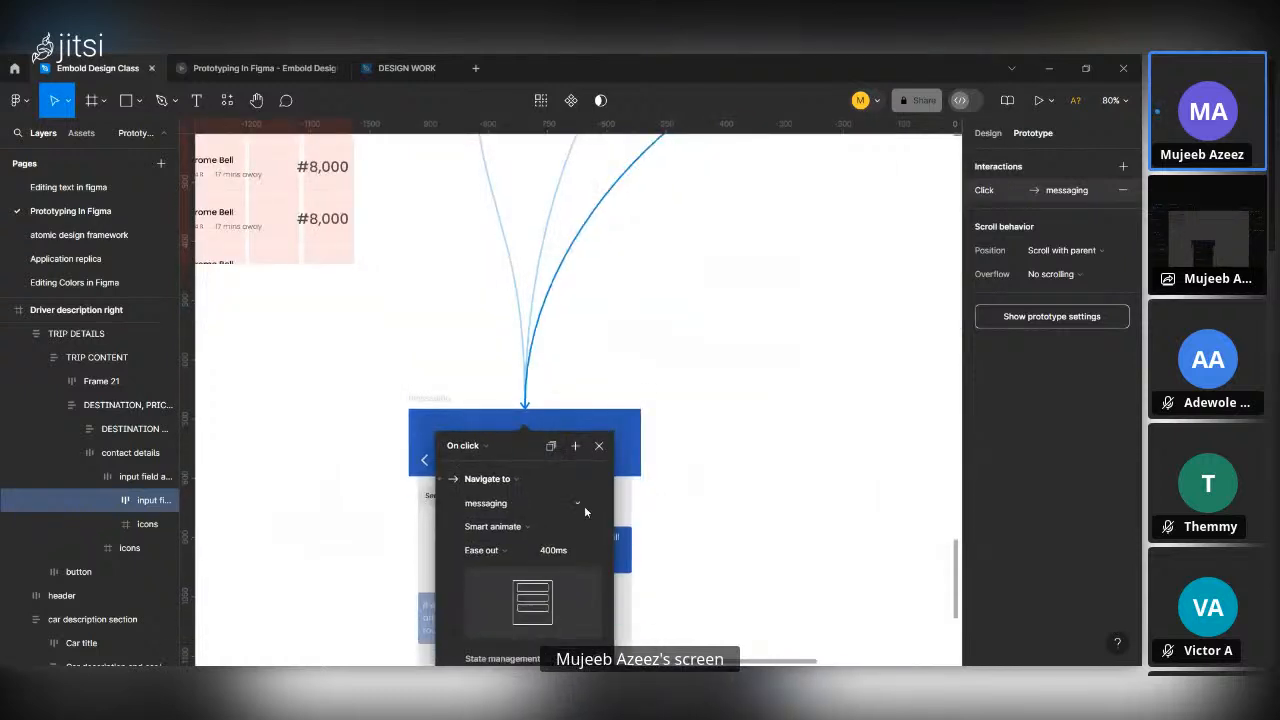
{"action": "scroll", "coordinate": [586, 512], "scroll_direction": "down", "scroll_amount": 2}
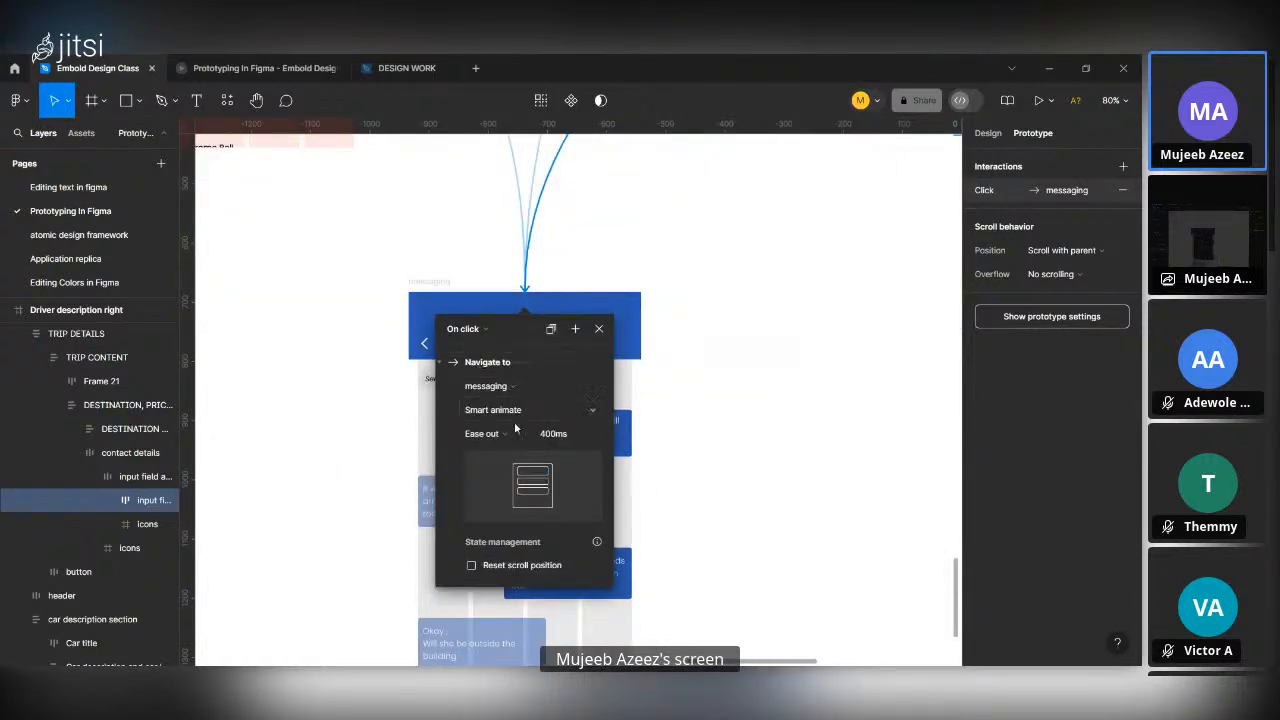
Preview the prototype from the Driver description left frame, fitted to the screen, and test its Send a message link.
{"action": "left_click", "coordinate": [743, 429]}
{"action": "scroll", "coordinate": [743, 429], "scroll_direction": "down", "scroll_amount": 5}
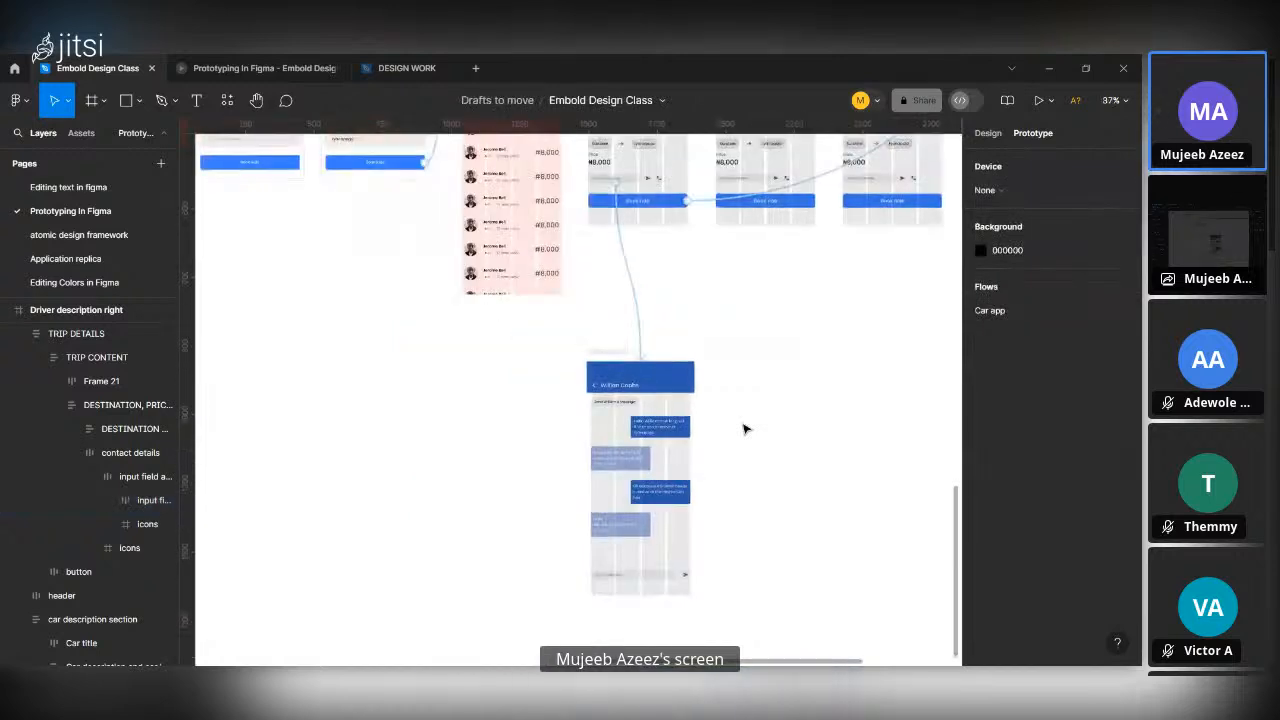
{"action": "left_click", "coordinate": [614, 354]}
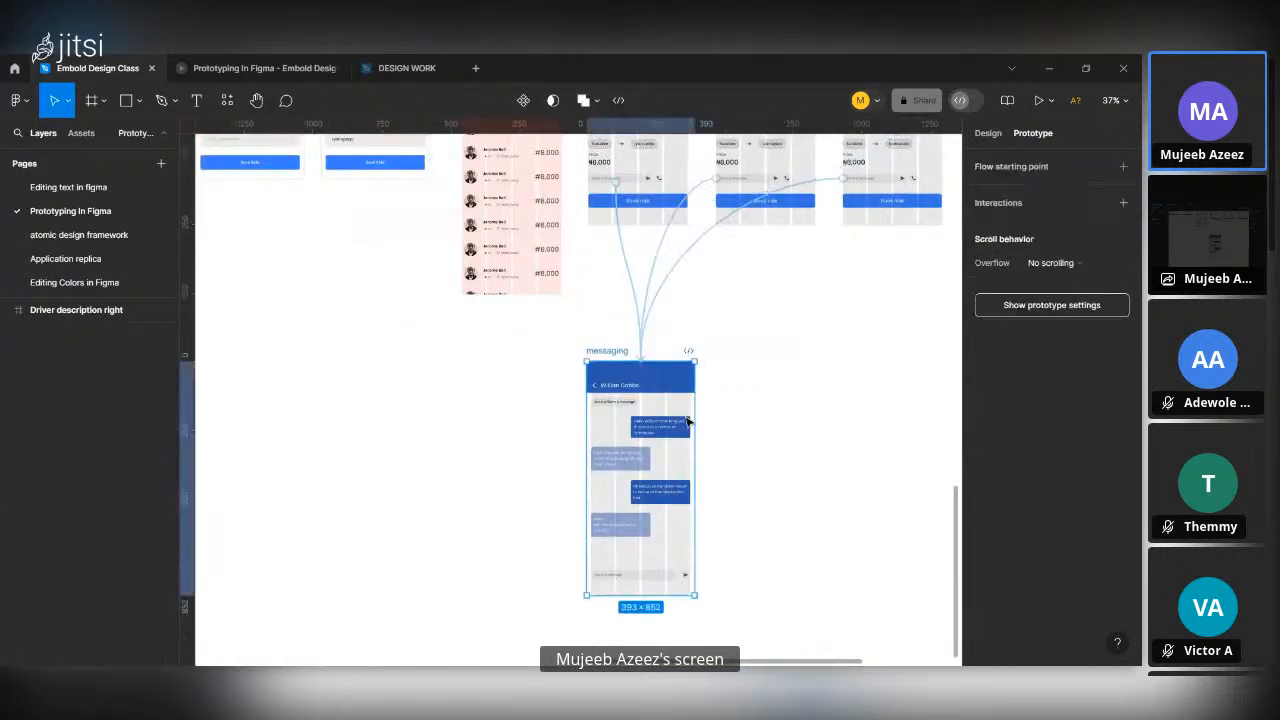
{"action": "scroll", "coordinate": [703, 267], "scroll_direction": "up", "scroll_amount": 5}
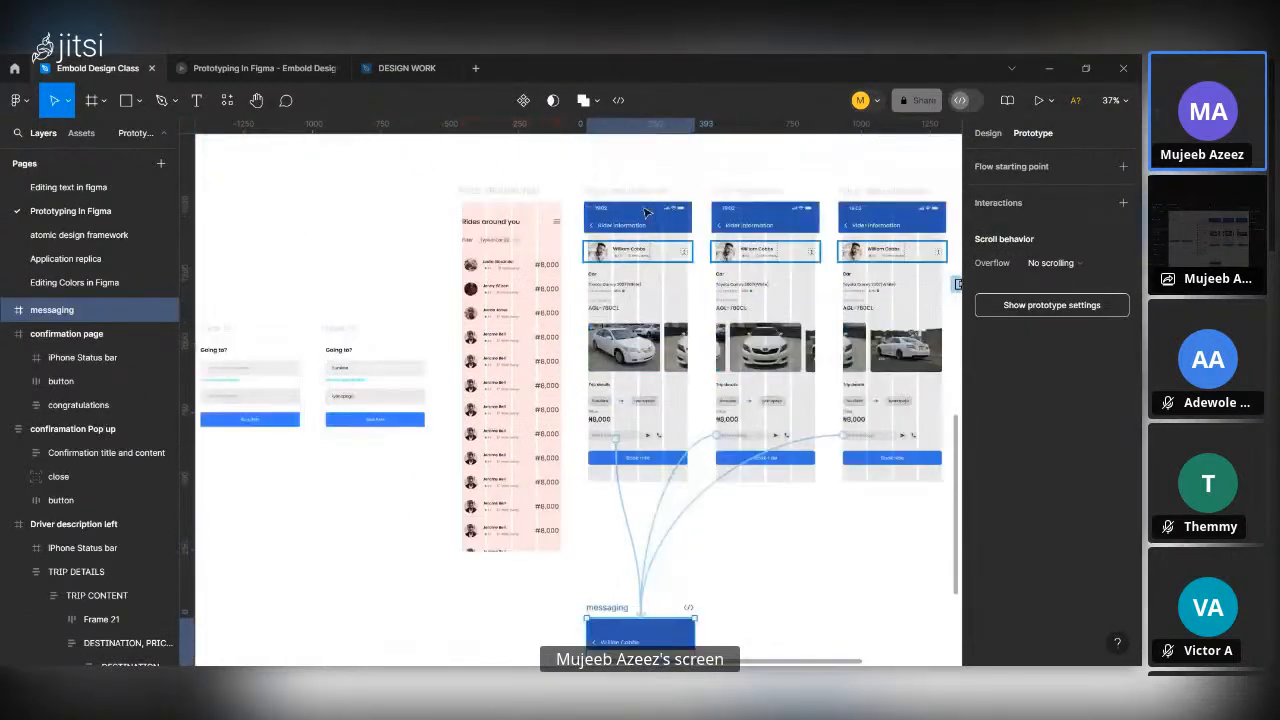
{"action": "left_click", "coordinate": [628, 196]}
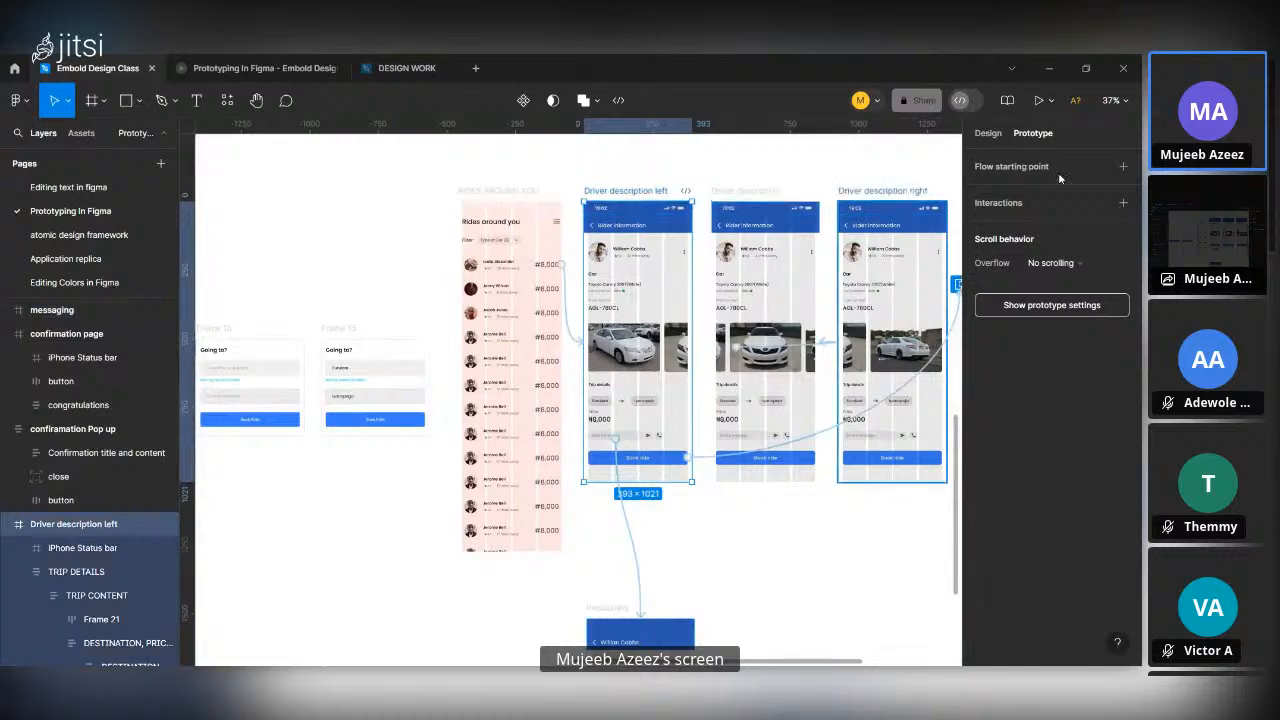
{"action": "left_click", "coordinate": [1037, 101]}
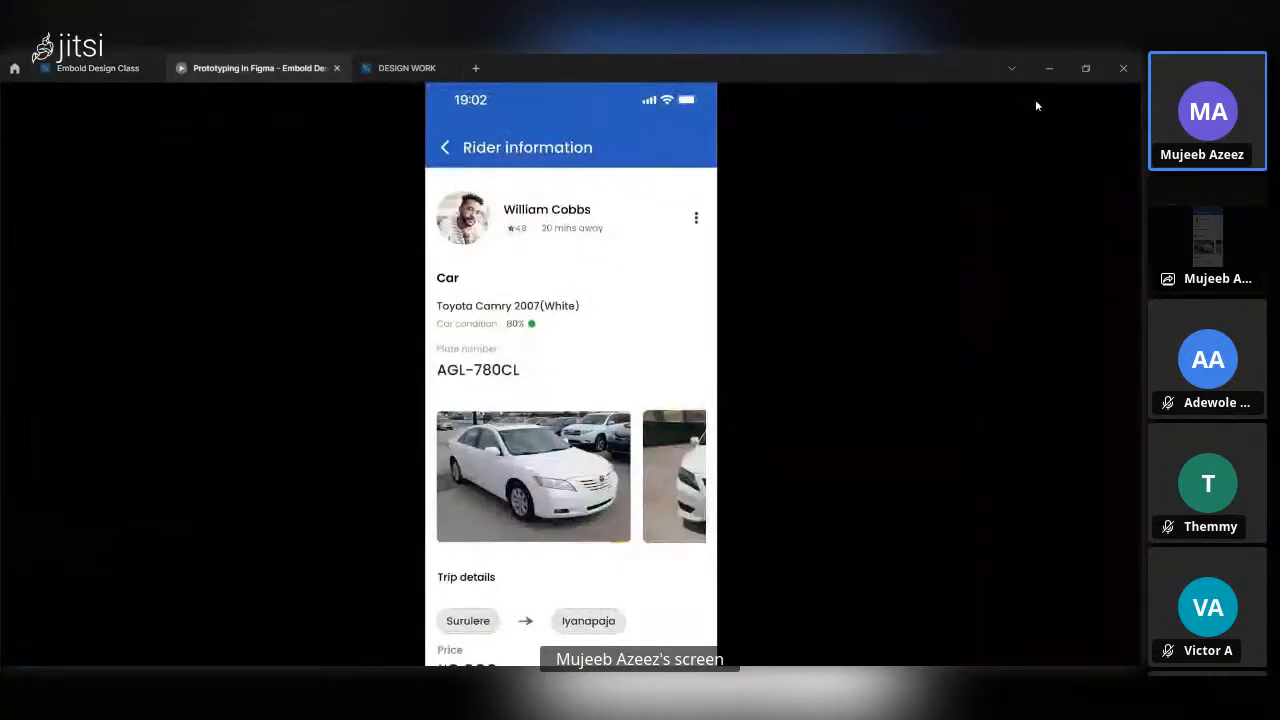
{"action": "key", "text": "z"}
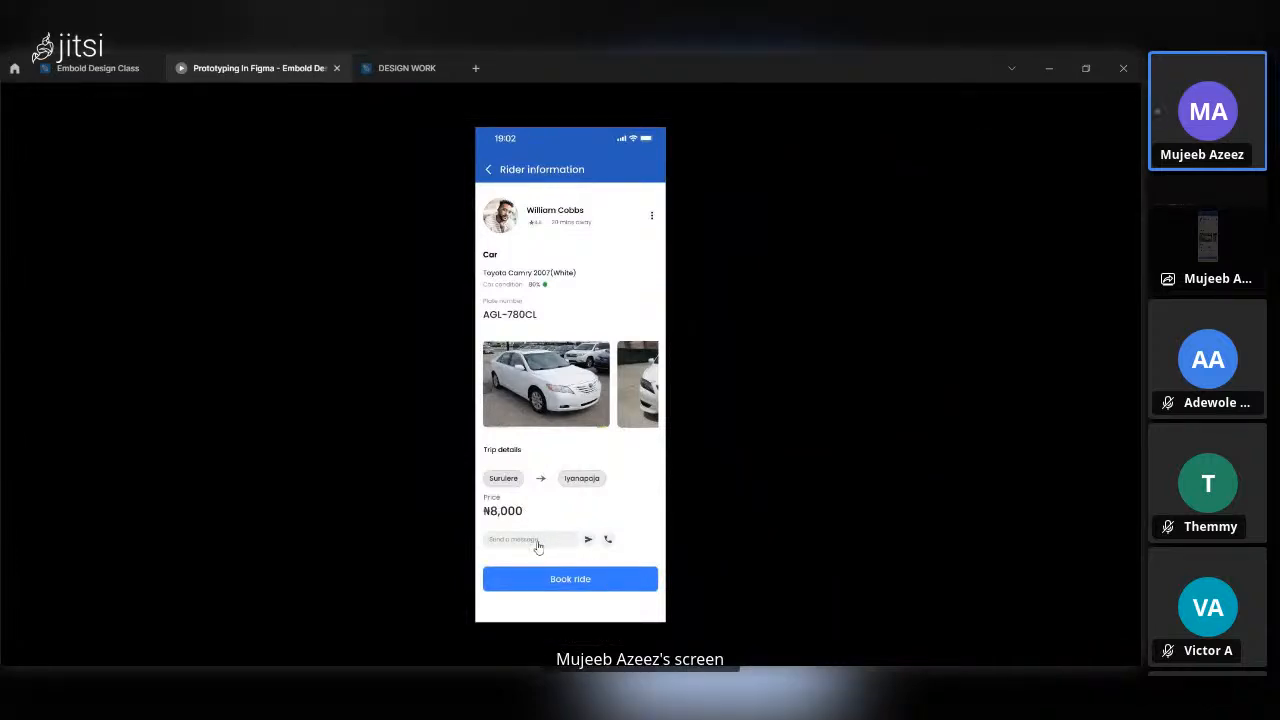
{"action": "left_click", "coordinate": [537, 546]}
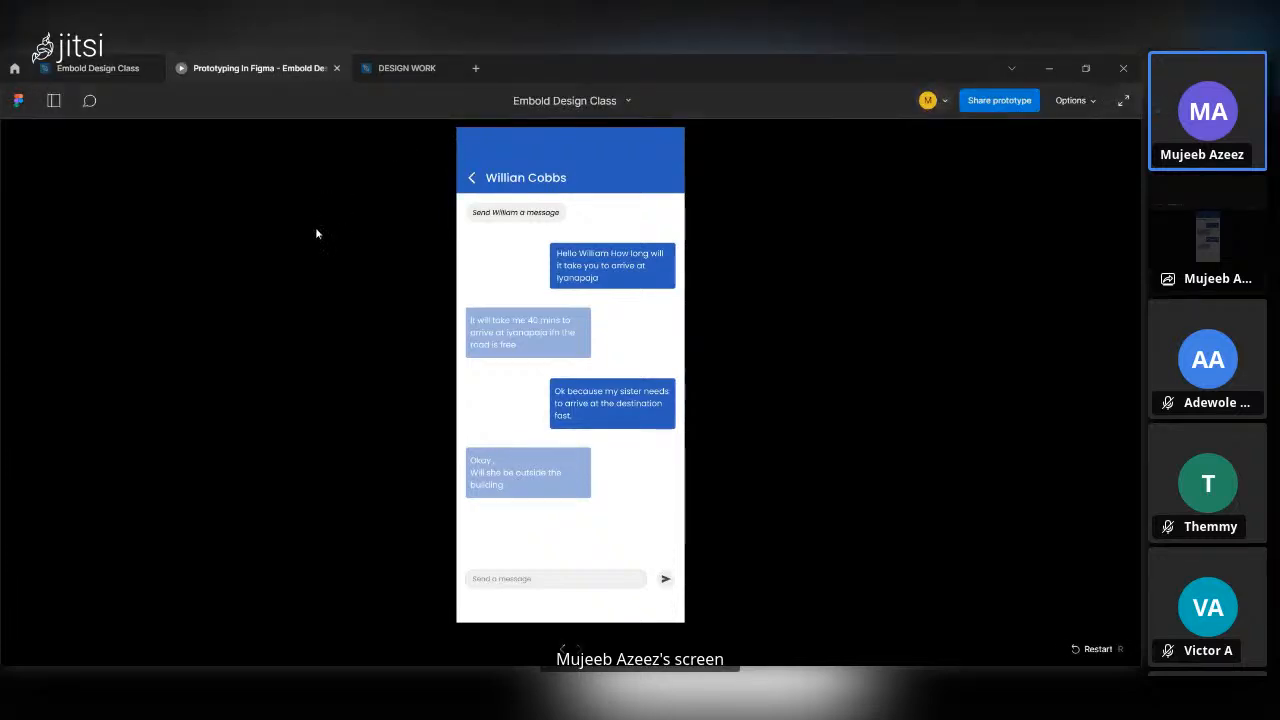
Back in the Embold Design Class file, give the messaging frame's header back arrow an On click interaction with the Back action.
{"action": "left_click", "coordinate": [72, 64]}
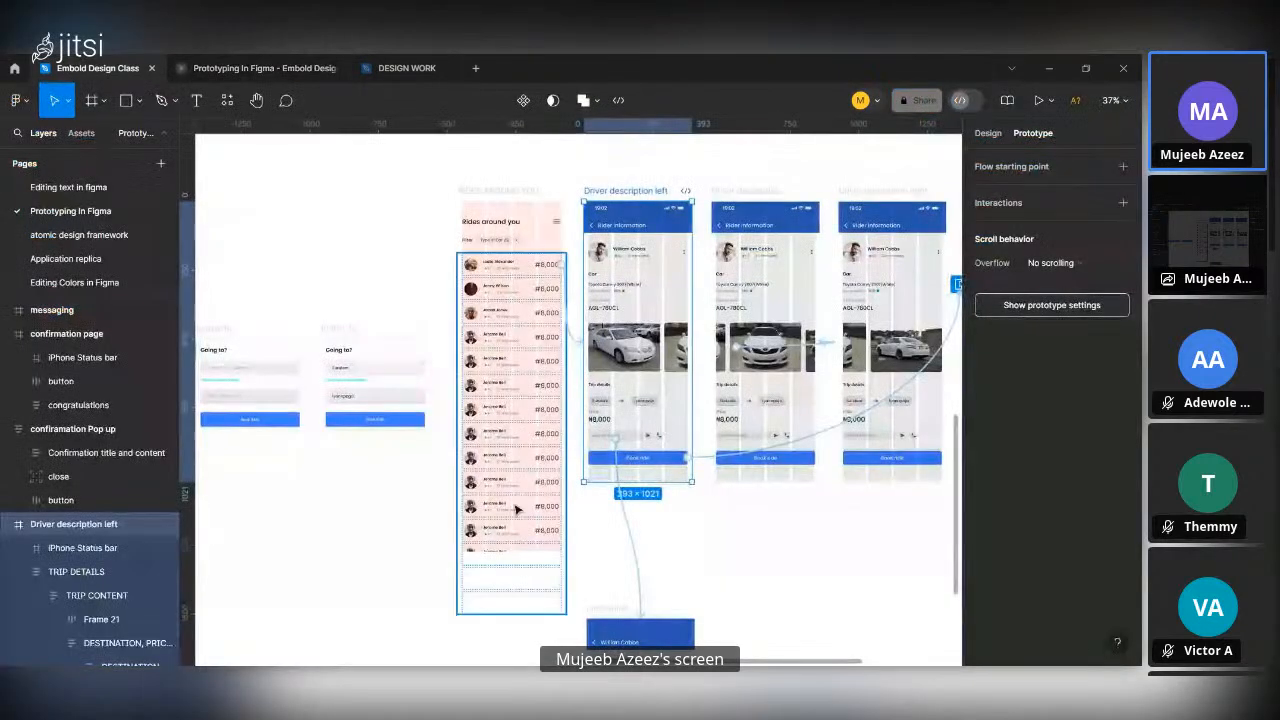
{"action": "scroll", "coordinate": [603, 575], "scroll_direction": "down", "scroll_amount": 5}
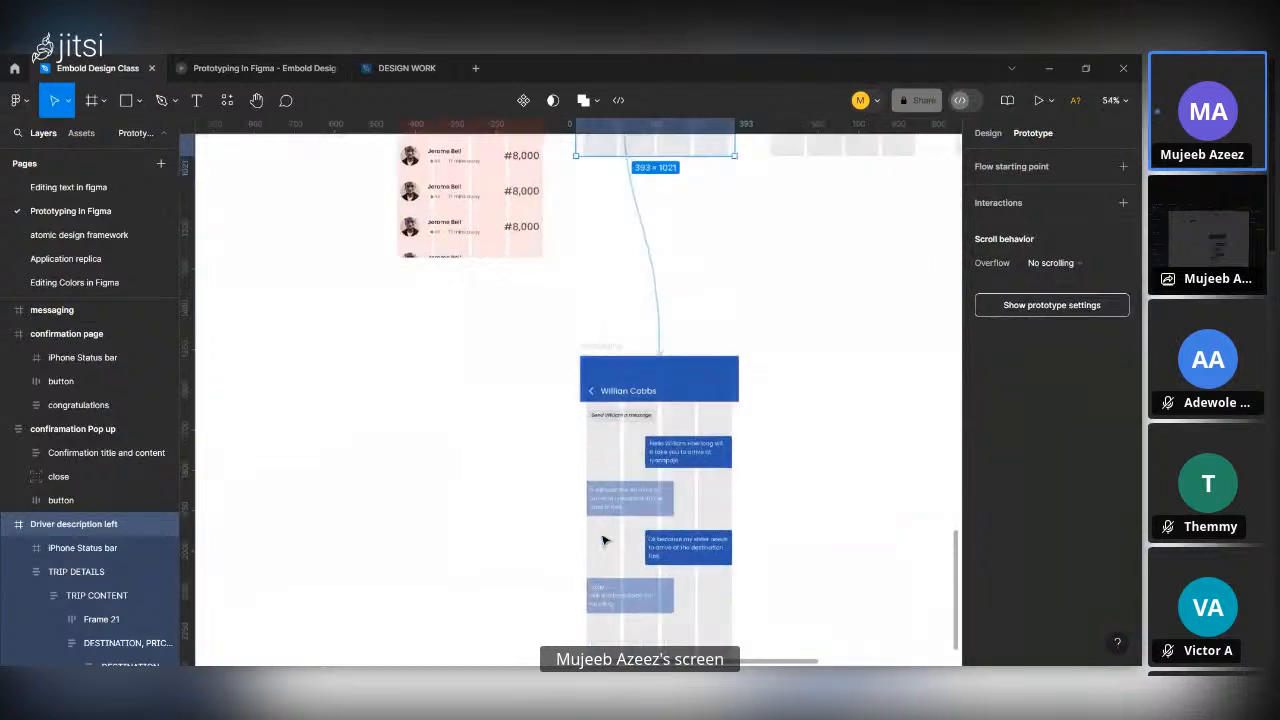
{"action": "scroll", "coordinate": [597, 500], "scroll_direction": "up", "scroll_amount": 3}
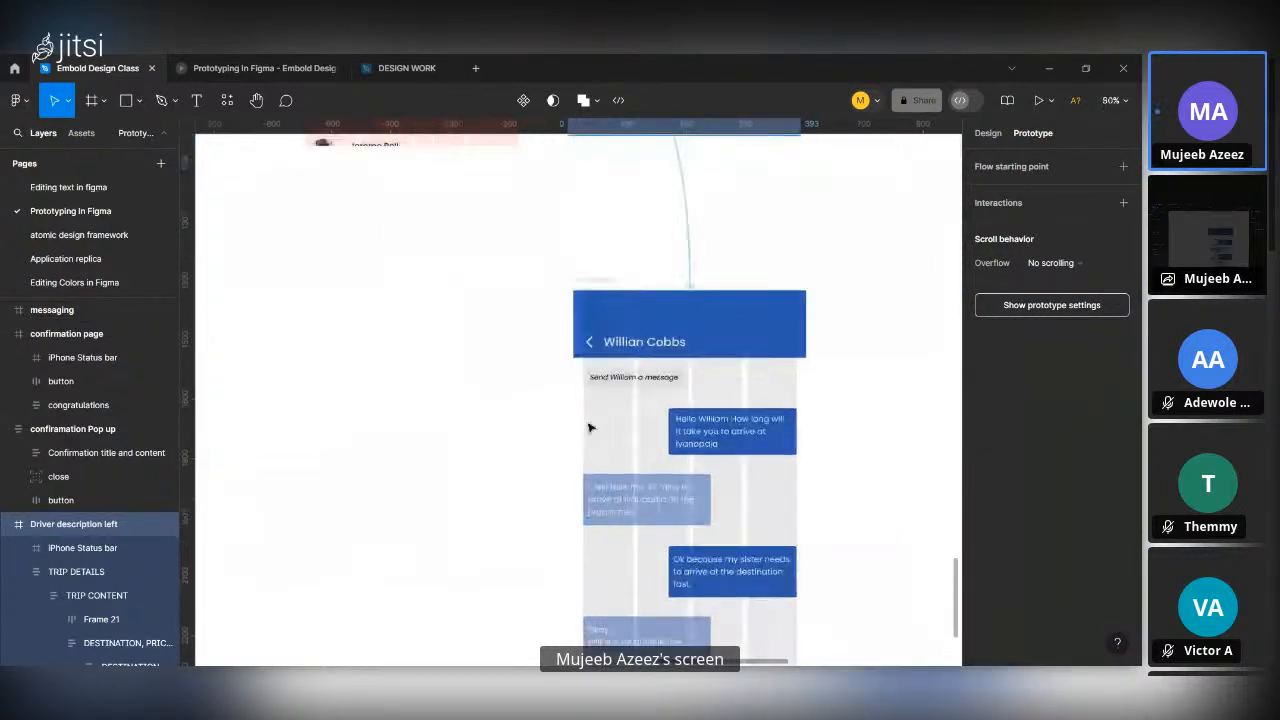
{"action": "double_click", "coordinate": [590, 350]}
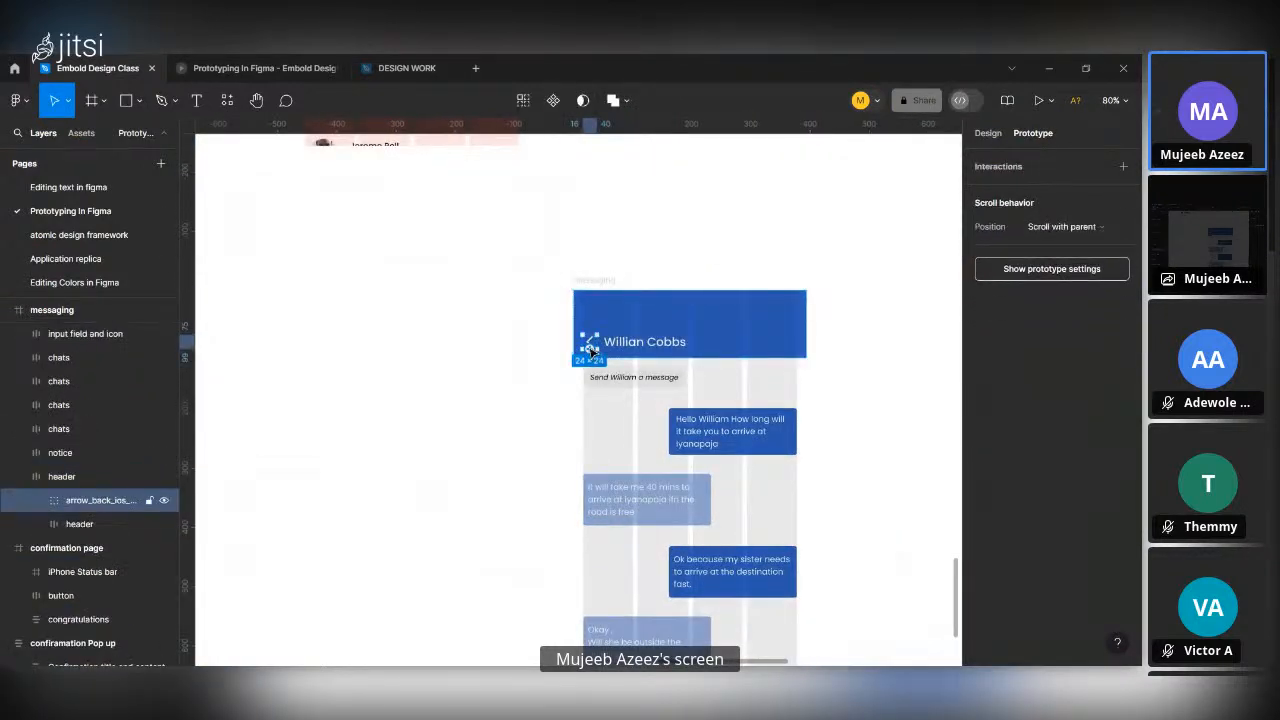
{"action": "left_click", "coordinate": [1123, 167]}
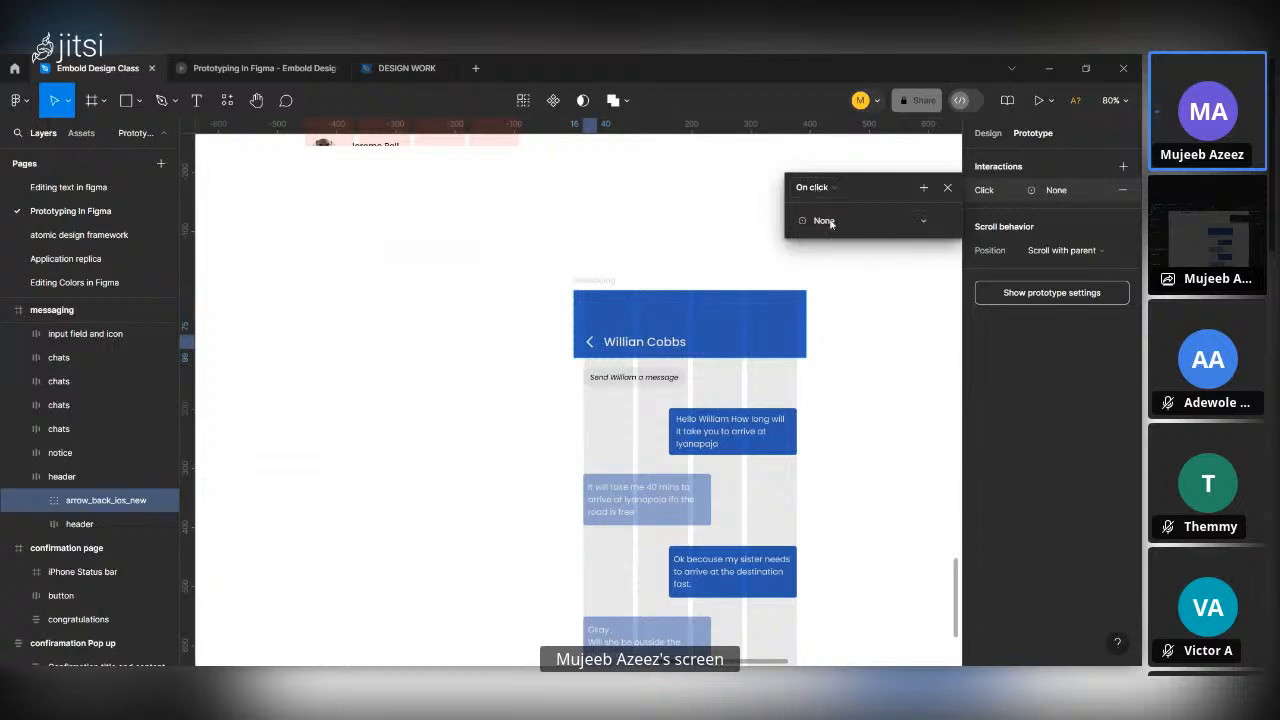
{"action": "left_click", "coordinate": [830, 222]}
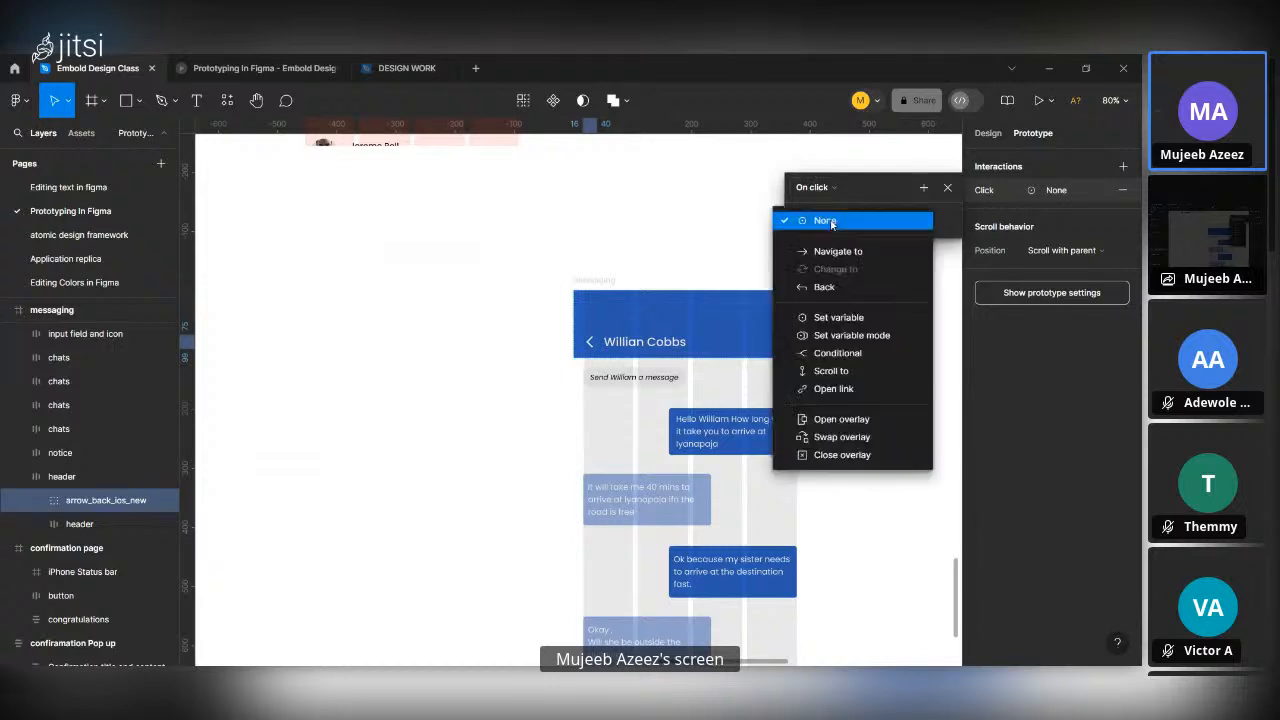
{"action": "left_click", "coordinate": [854, 285]}
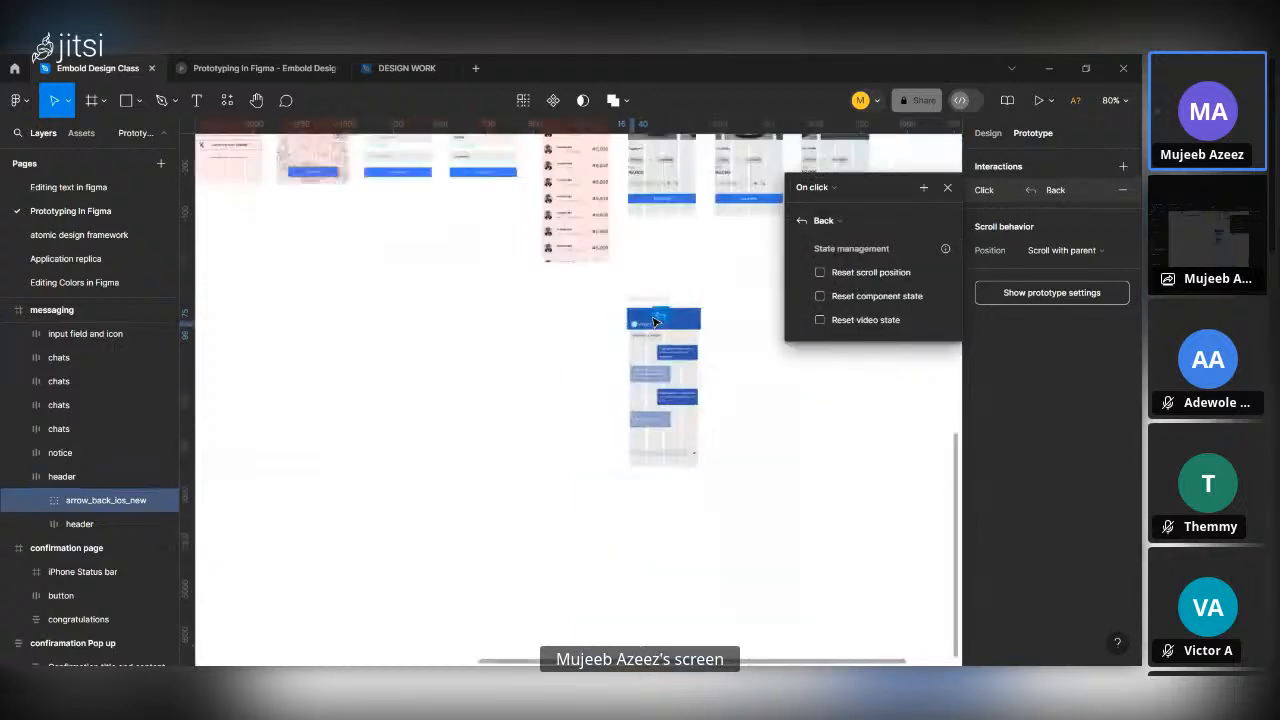
Preview the Driver description left frame again, fitted to the screen, and test opening and closing the Book ride confirmation pop-up.
{"action": "scroll", "coordinate": [657, 320], "scroll_direction": "down", "scroll_amount": 5, "text": "ctrl"}
{"action": "scroll", "coordinate": [657, 320], "scroll_direction": "up", "scroll_amount": 2}
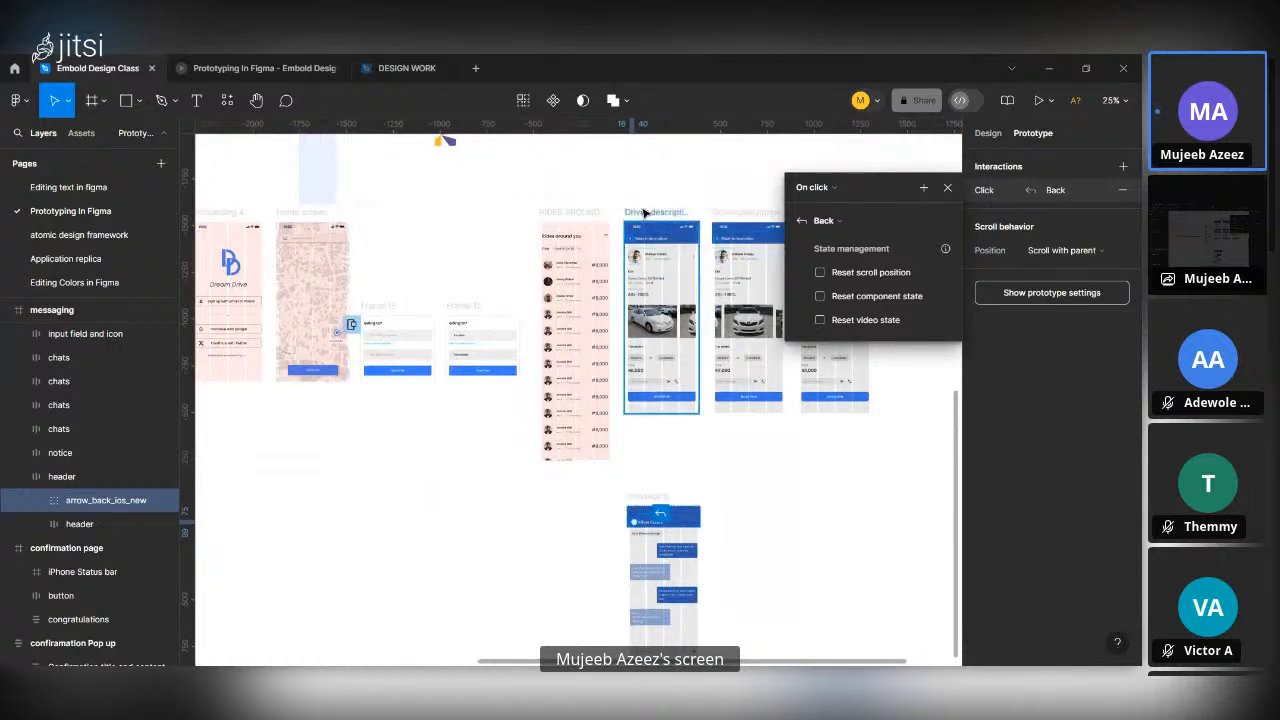
{"action": "left_click", "coordinate": [650, 212]}
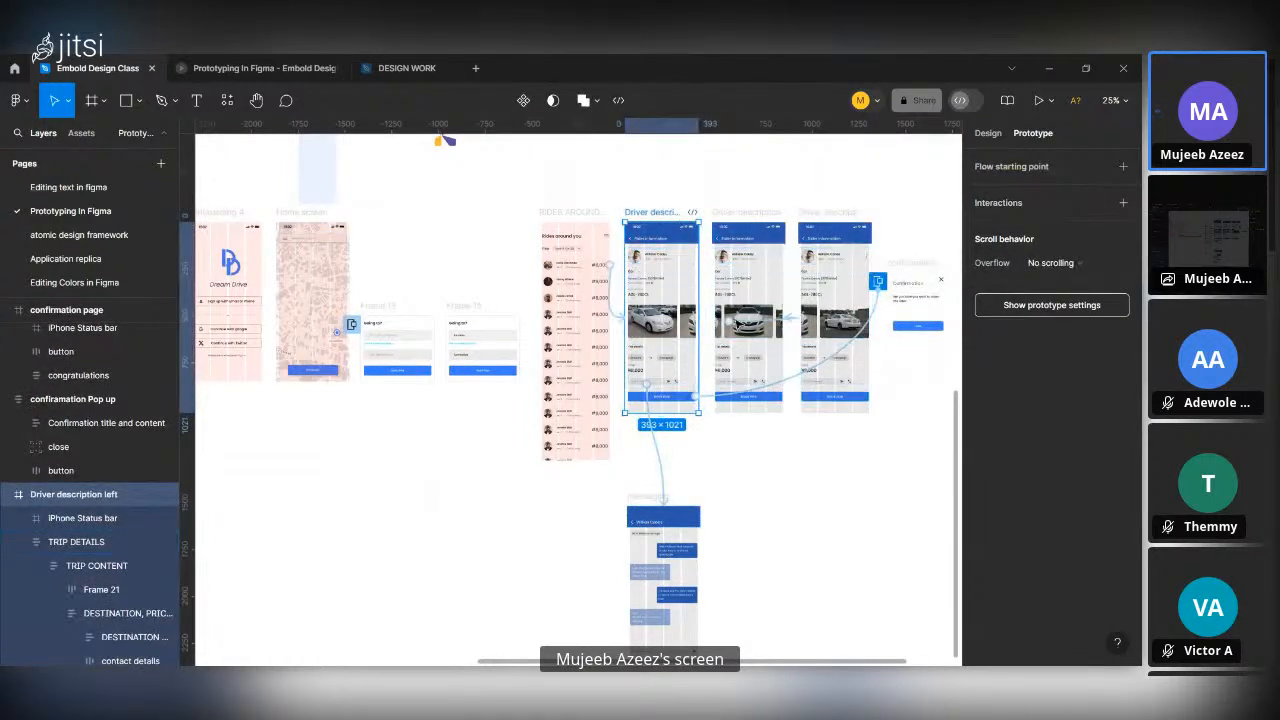
{"action": "left_click", "coordinate": [1033, 96]}
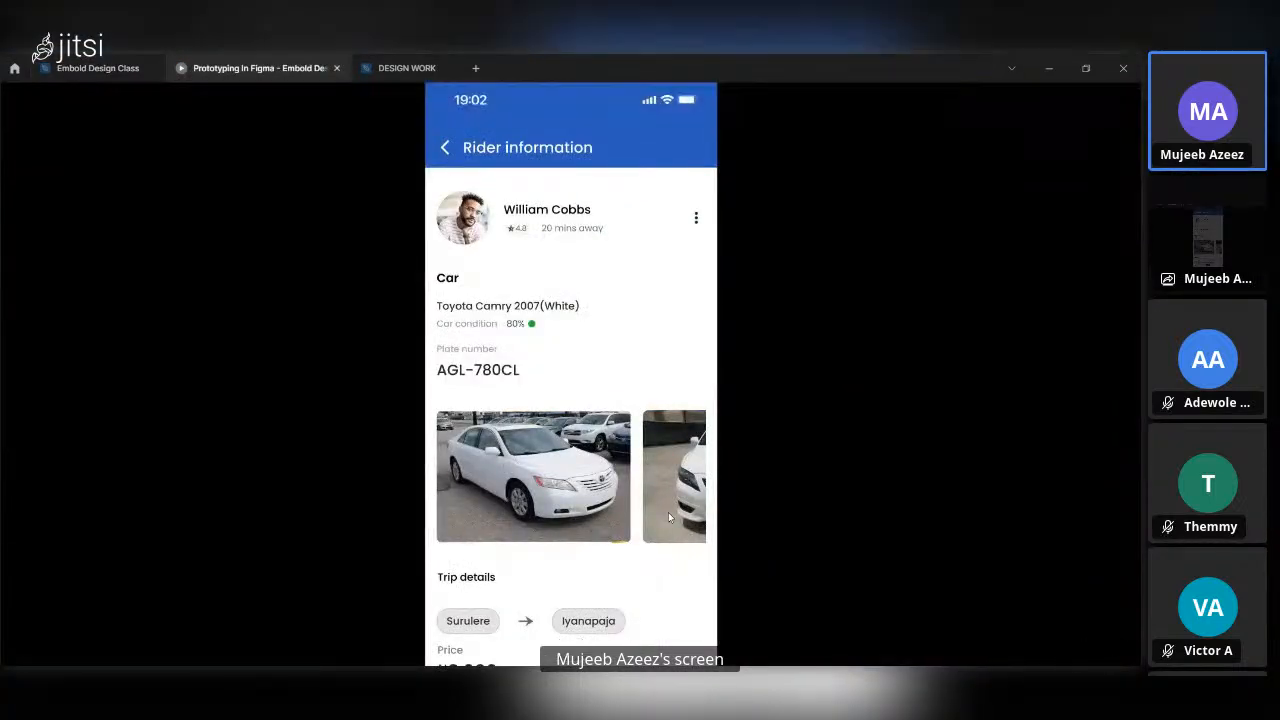
{"action": "key", "text": "z"}
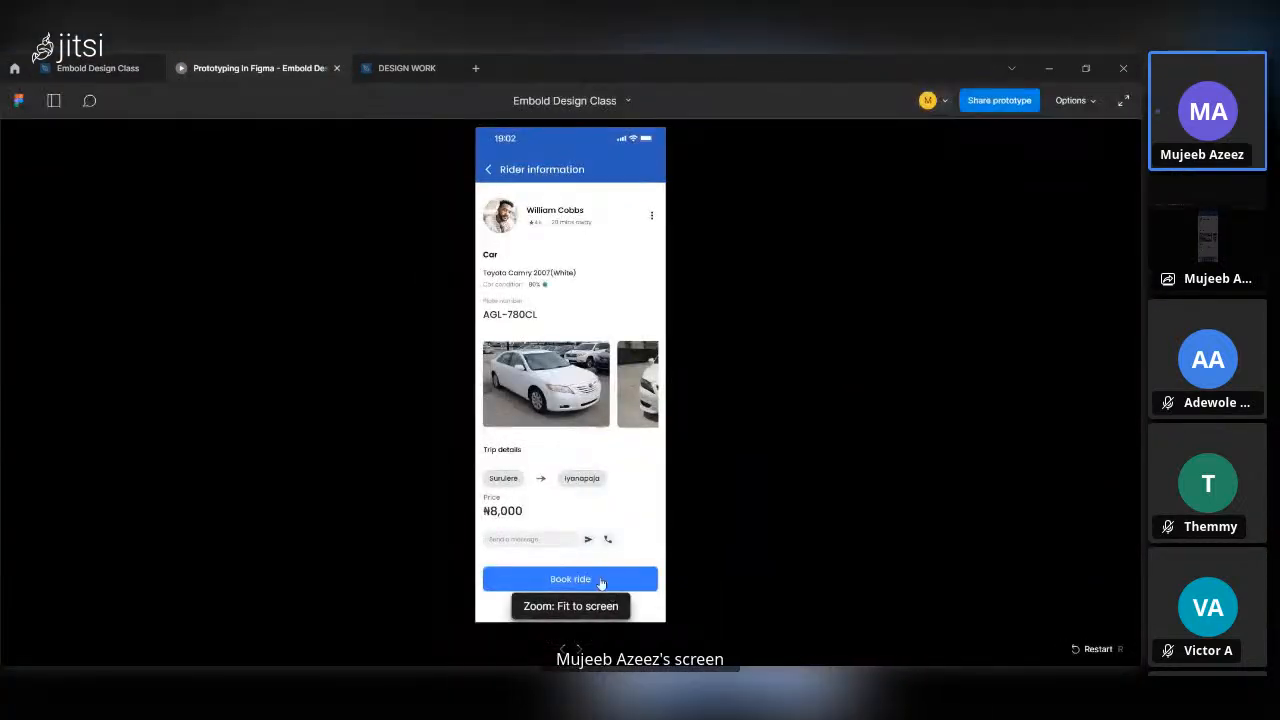
{"action": "left_click", "coordinate": [601, 583]}
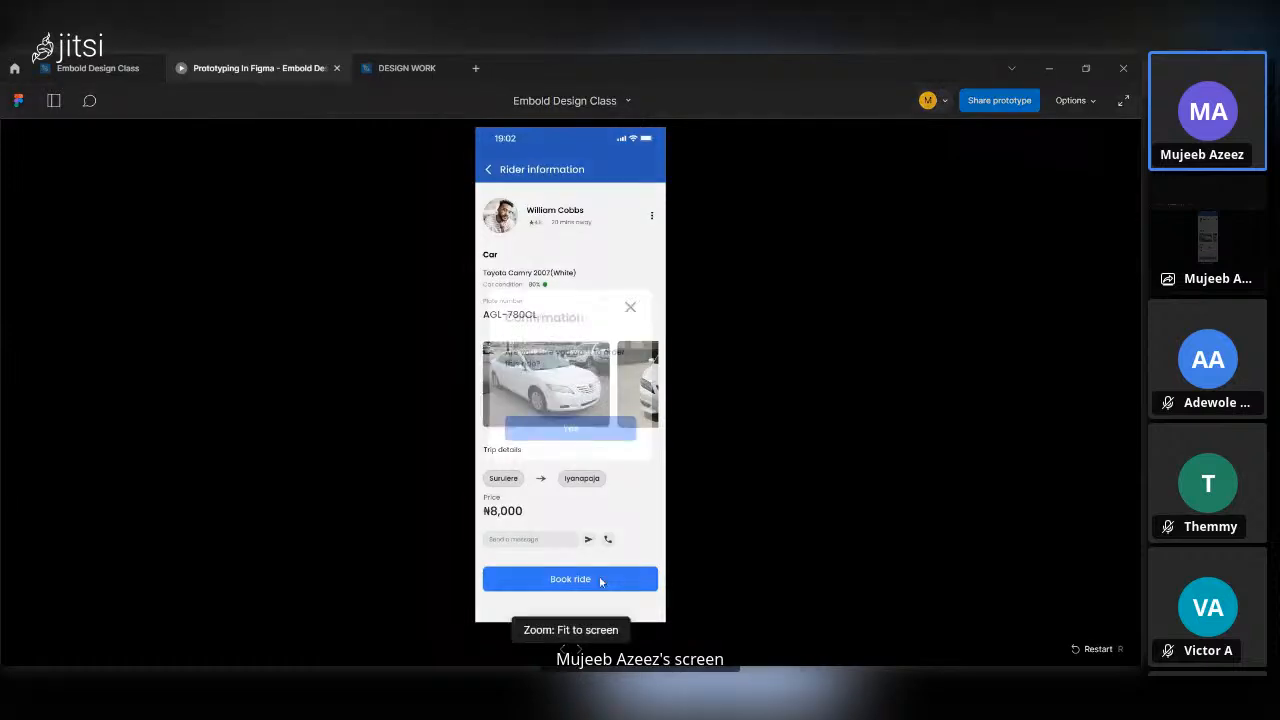
{"action": "left_click", "coordinate": [631, 306]}
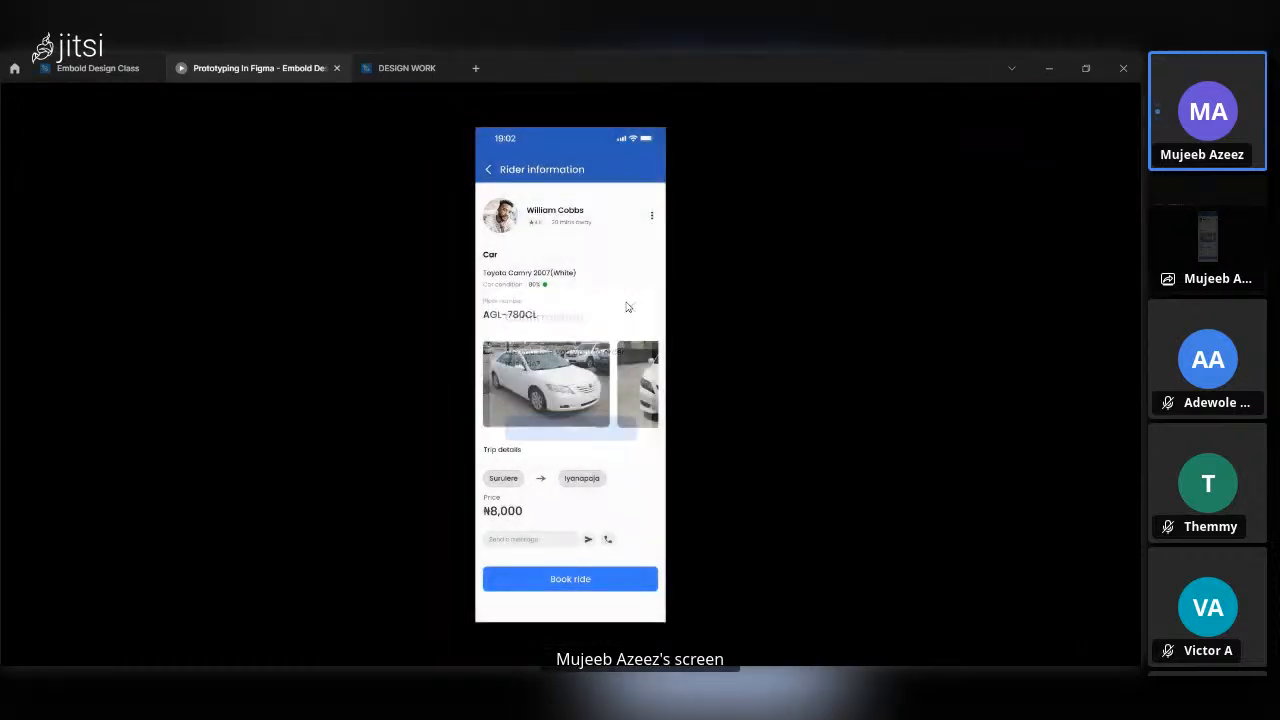
Advance the car carousel to the last photo and test opening the messaging screen and returning with its back arrow.
{"action": "left_click", "coordinate": [630, 386]}
{"action": "left_click_drag", "start_coordinate": [603, 389], "coordinate": [496, 390]}
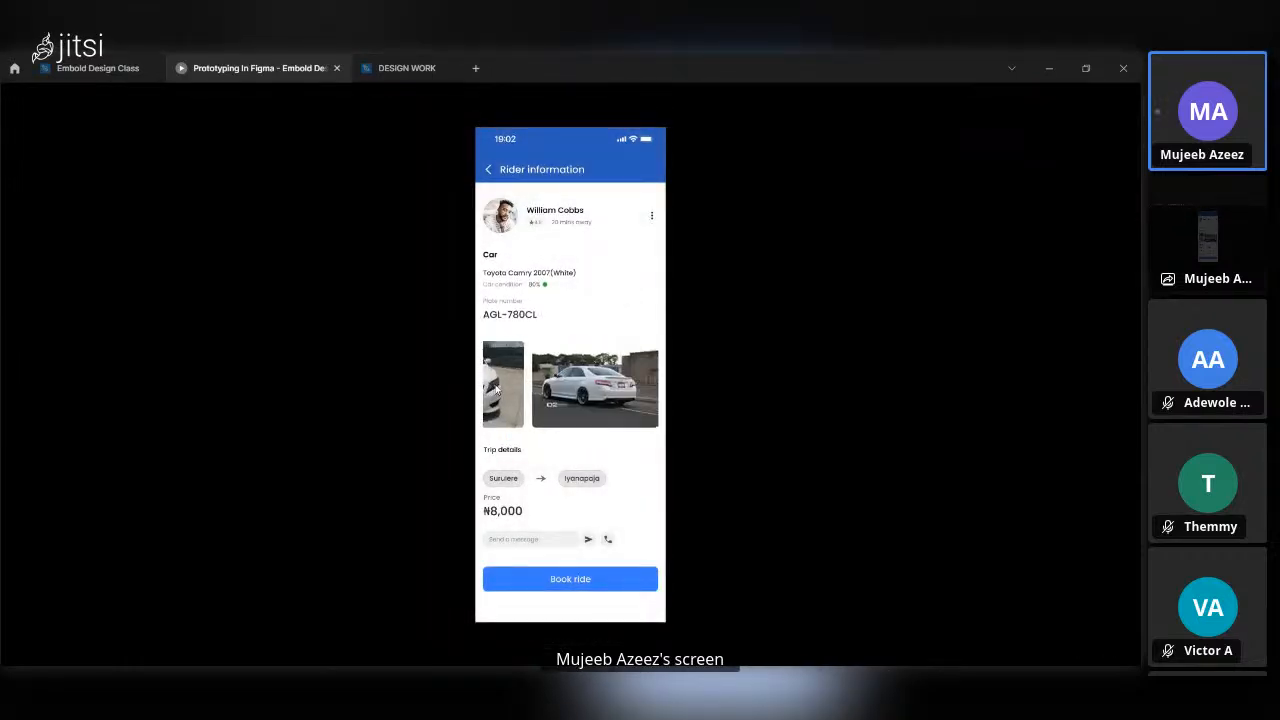
{"action": "left_click", "coordinate": [528, 541]}
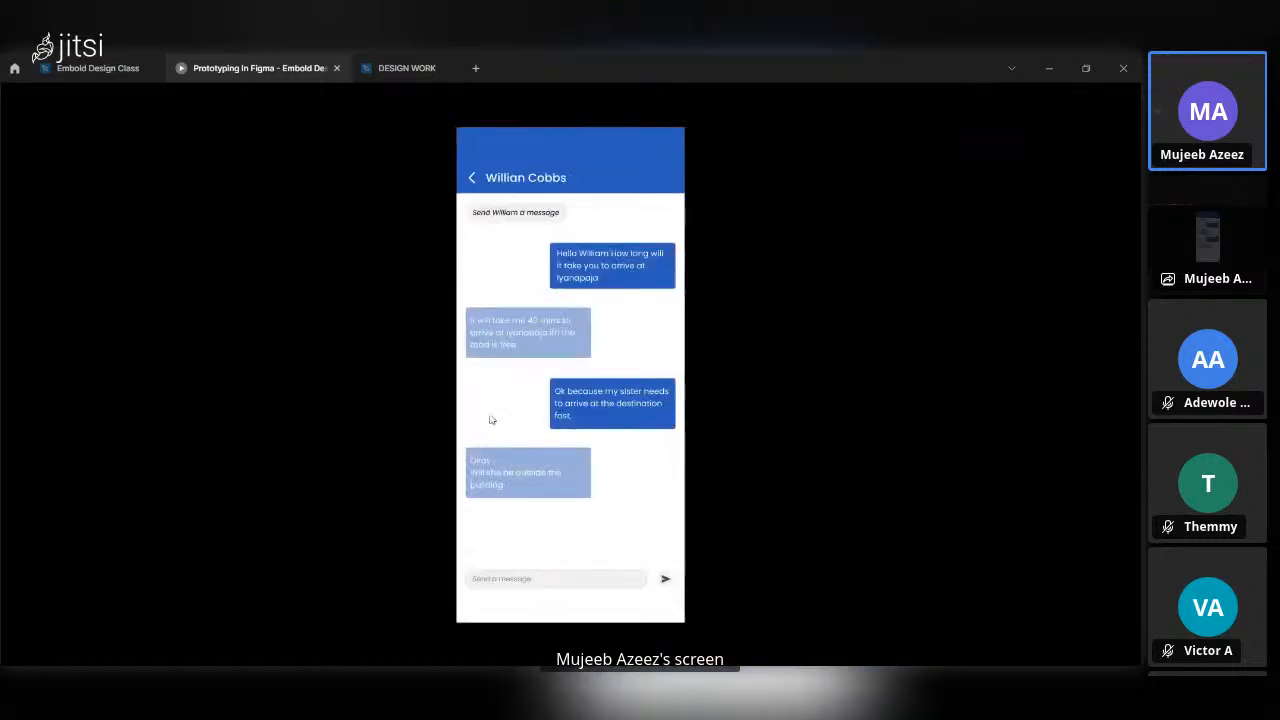
{"action": "left_click", "coordinate": [474, 180]}
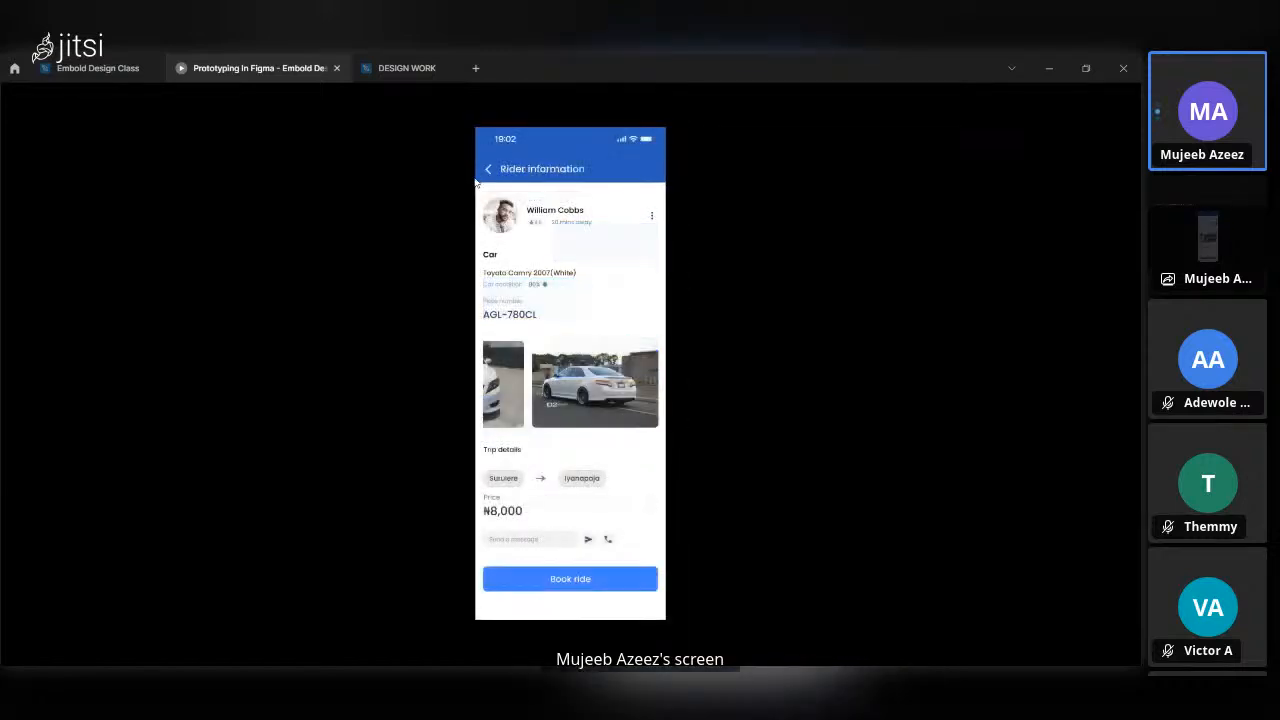
Move the carousel back toward the first photo and test the messaging link and back arrow from the middle and left views.
{"action": "left_click_drag", "start_coordinate": [503, 389], "coordinate": [623, 369]}
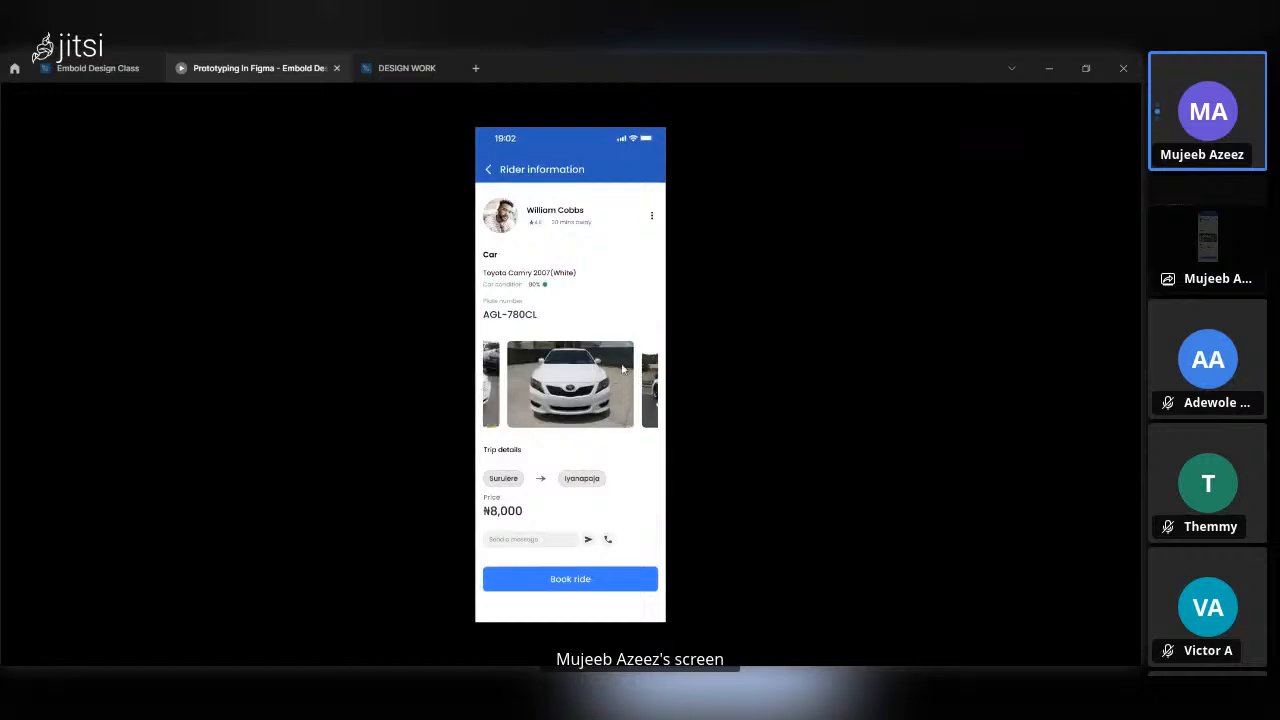
{"action": "left_click", "coordinate": [552, 541]}
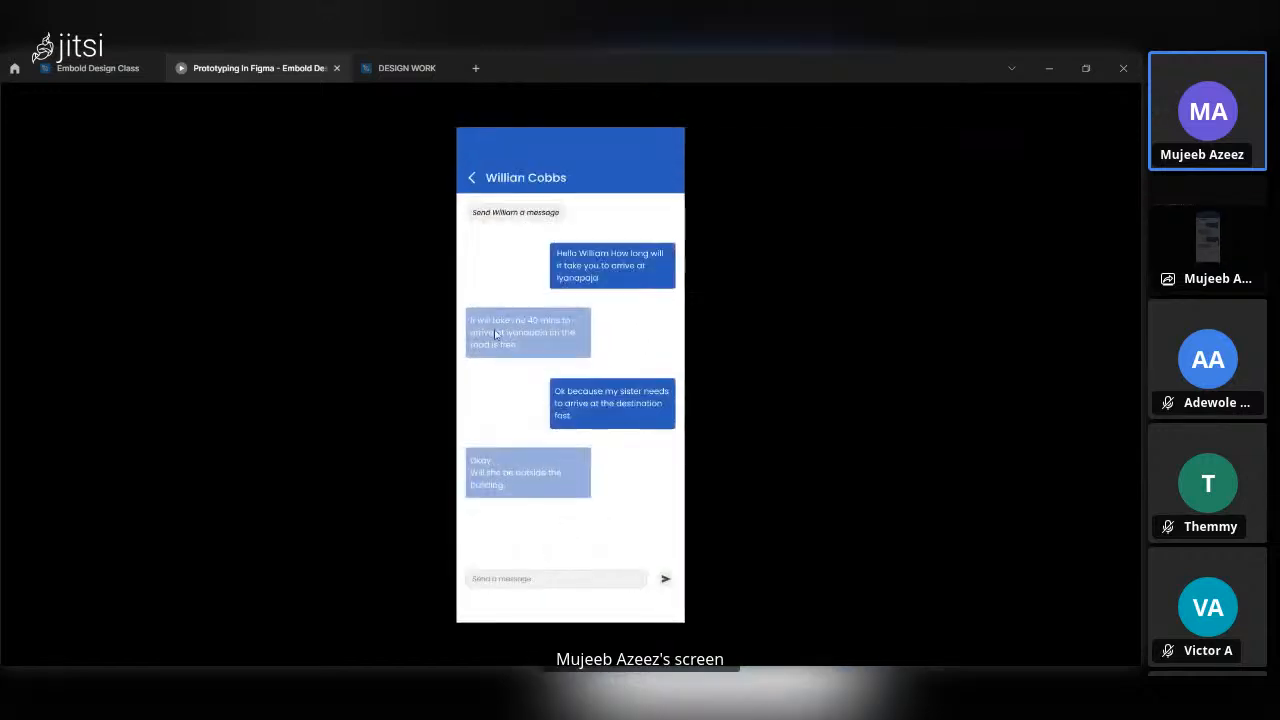
{"action": "left_click", "coordinate": [474, 178]}
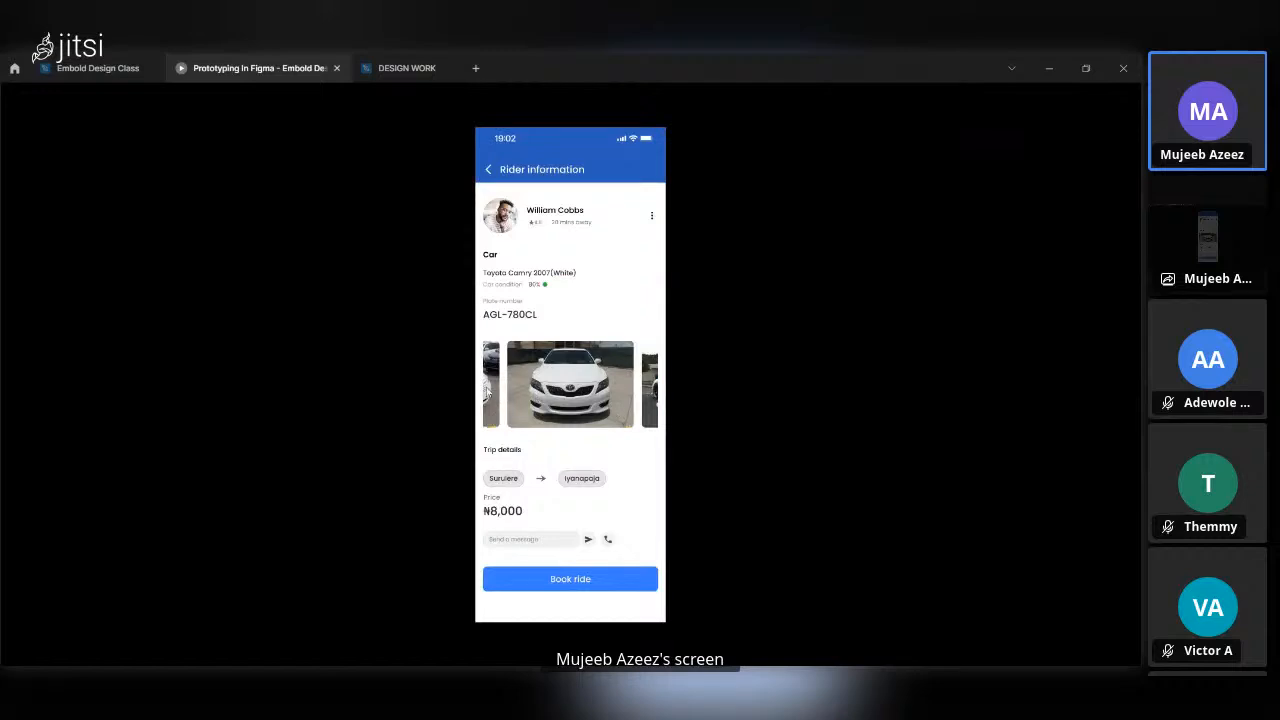
{"action": "left_click", "coordinate": [540, 539]}
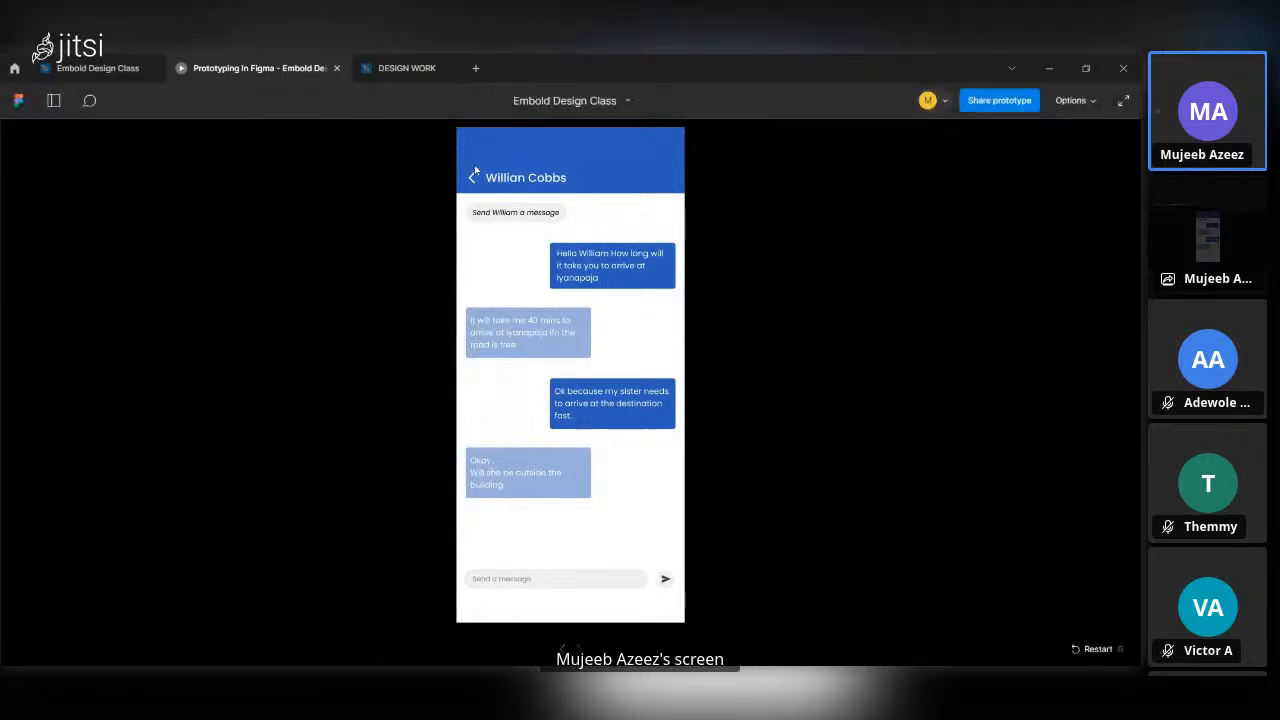
{"action": "left_click", "coordinate": [473, 179]}
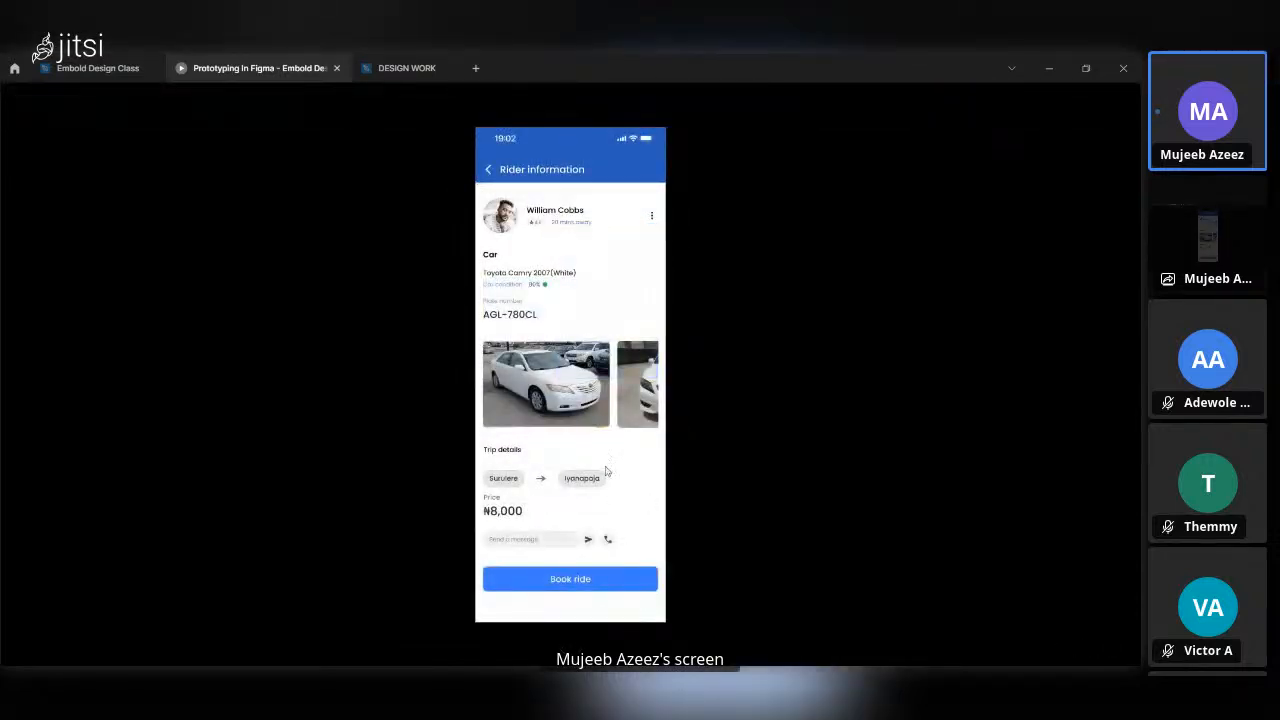
Test the booking flow from Book ride through the Yes confirmation and the Congratulations page's Continue button to the home screen.
{"action": "left_click", "coordinate": [617, 585]}
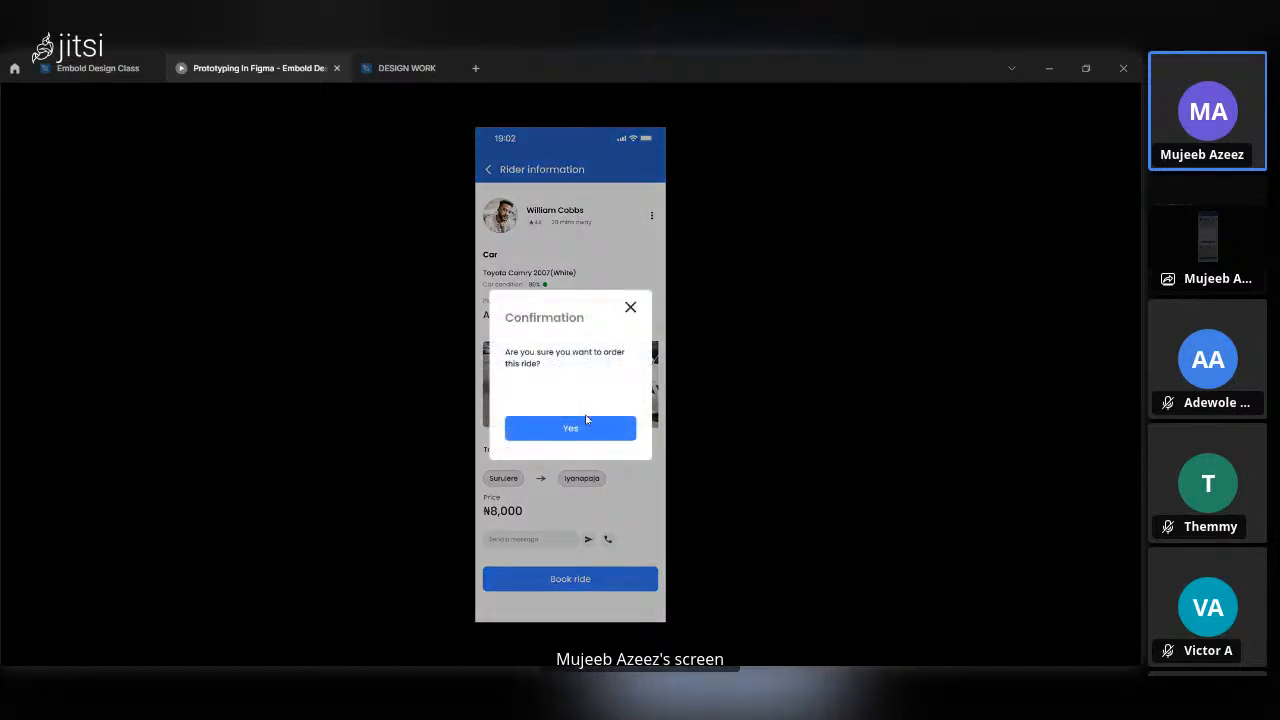
{"action": "left_click", "coordinate": [553, 430]}
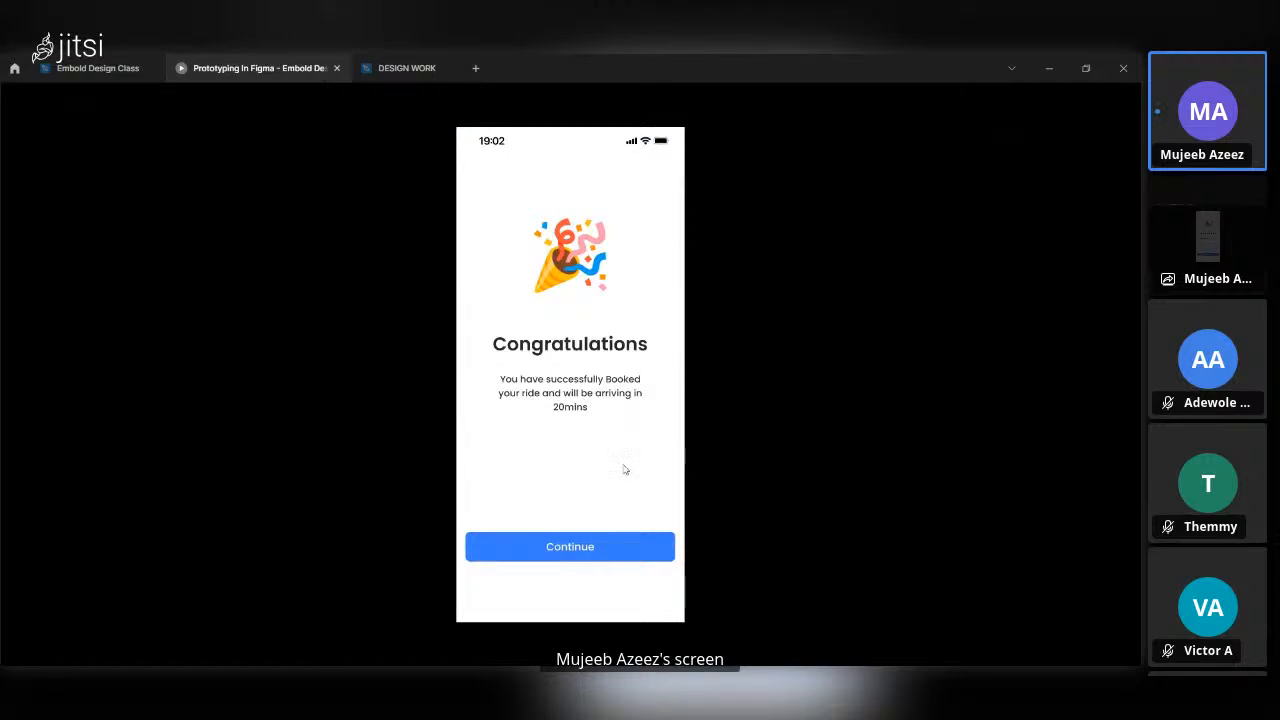
{"action": "left_click", "coordinate": [604, 557]}
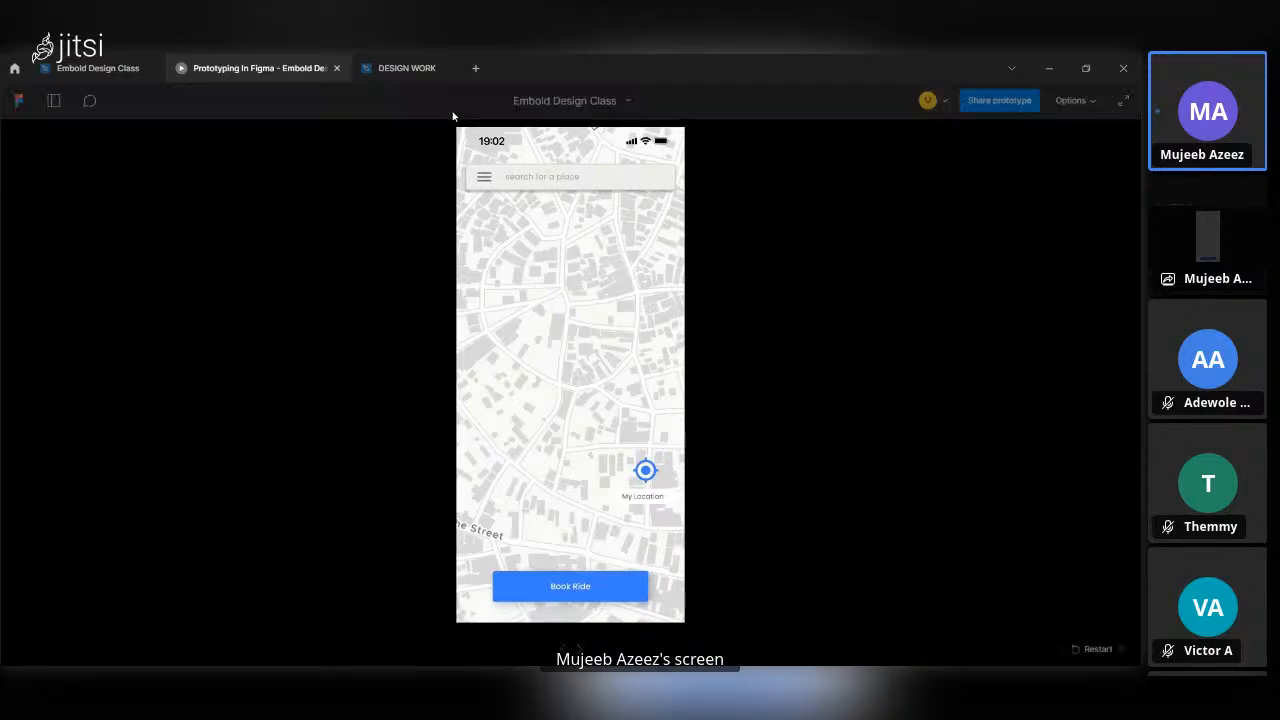
Test the home screen's side menu by opening and closing it, and try the Book Ride button's Going to? form.
{"action": "left_click", "coordinate": [486, 177]}
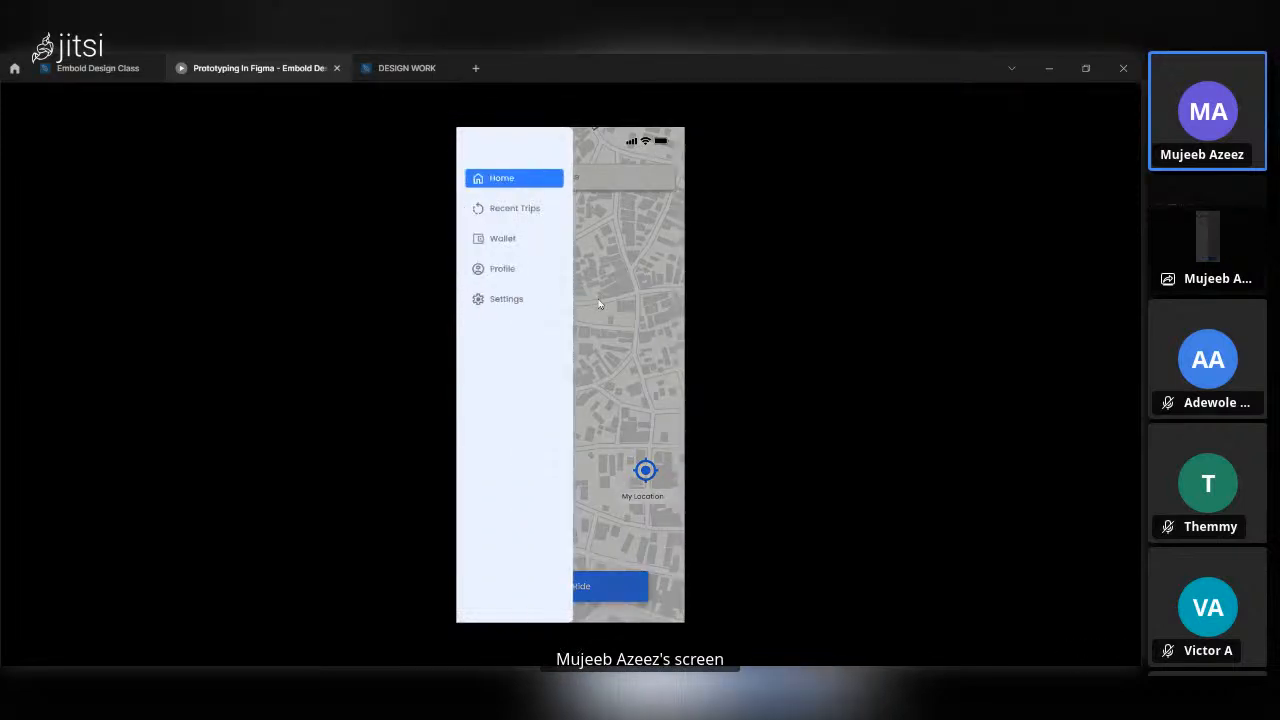
{"action": "left_click", "coordinate": [565, 326]}
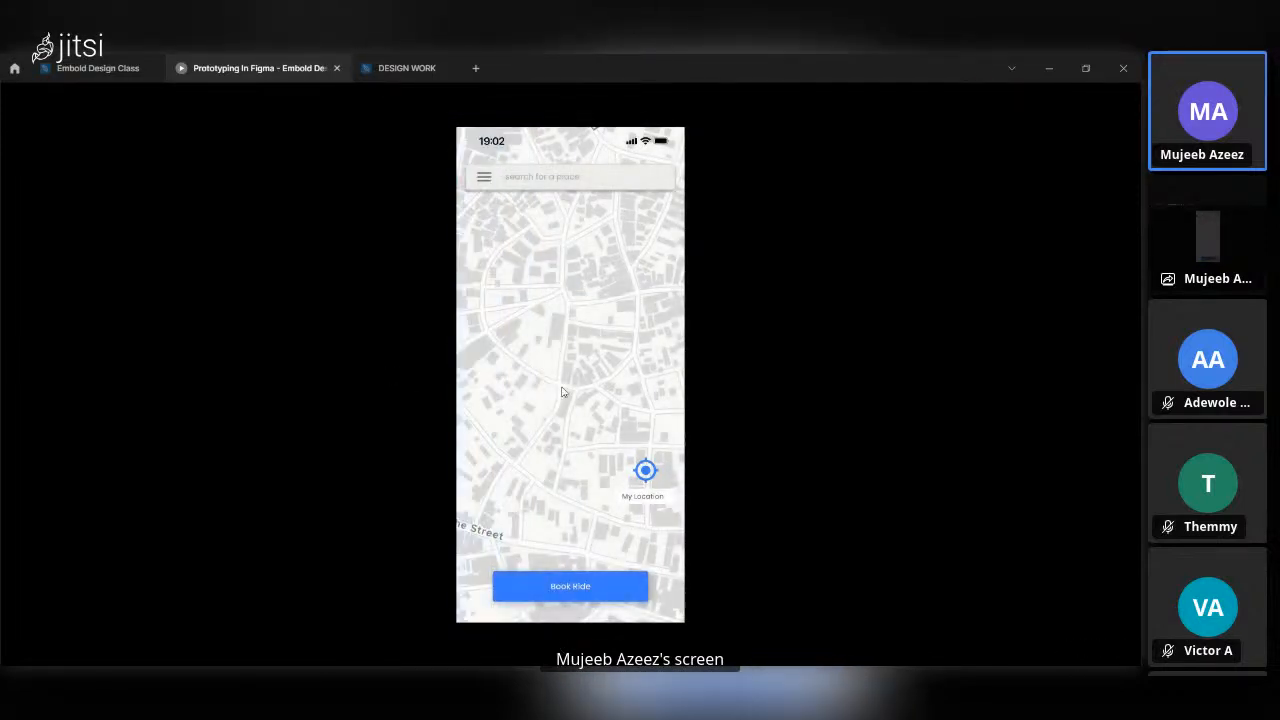
{"action": "left_click", "coordinate": [559, 601]}
{"action": "left_click", "coordinate": [578, 448]}
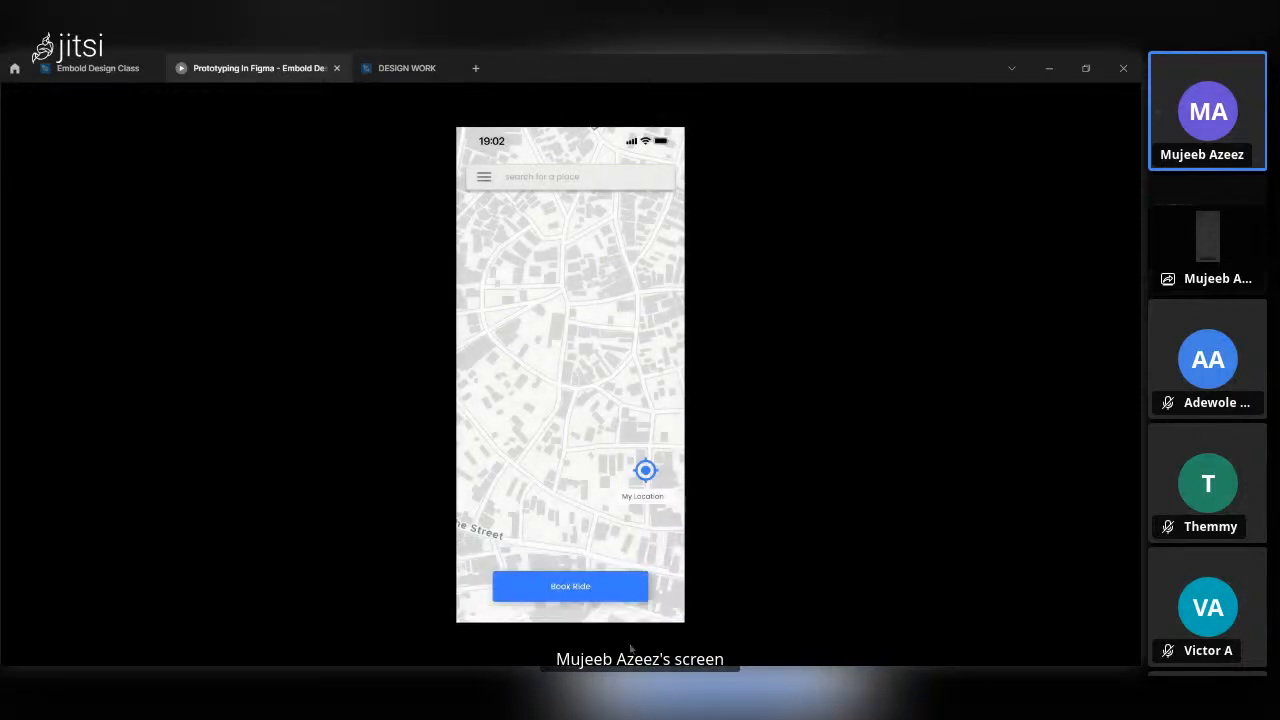
{"action": "left_click", "coordinate": [598, 588]}
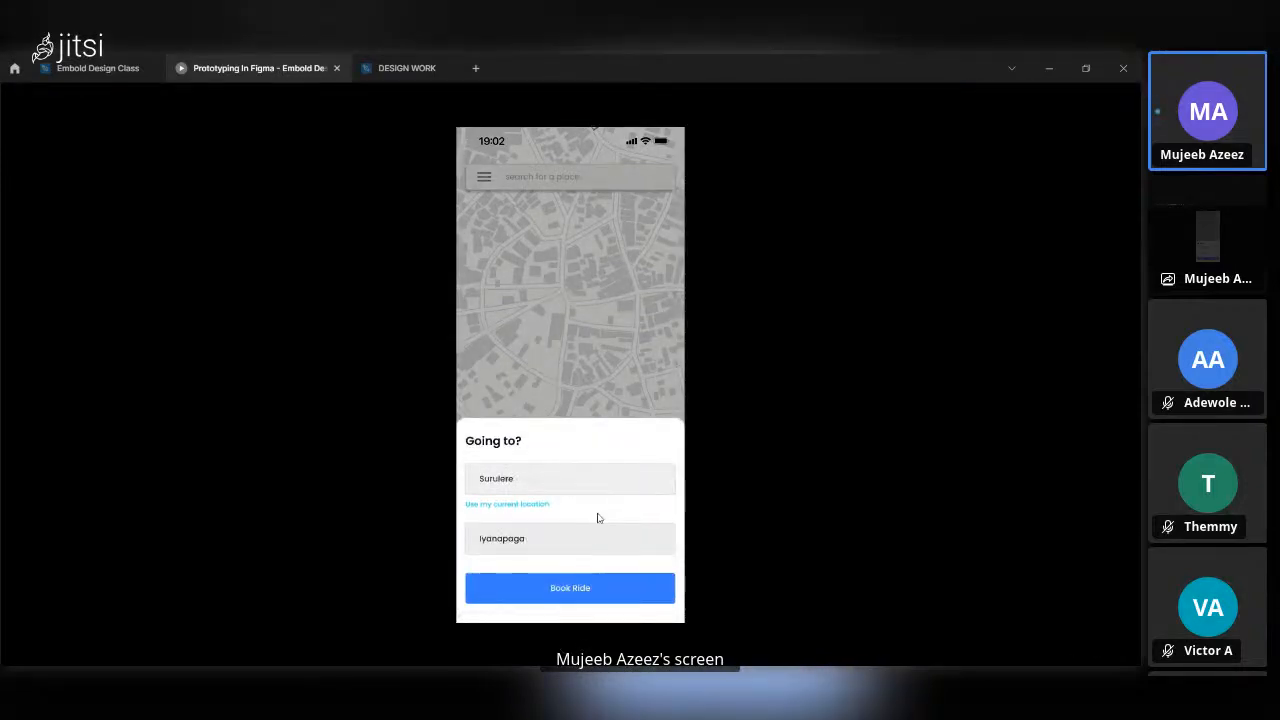
Test booking from the filled Going to? form by choosing the first listed ride, confirming with Yes and continuing to the home screen.
{"action": "left_click", "coordinate": [588, 589]}
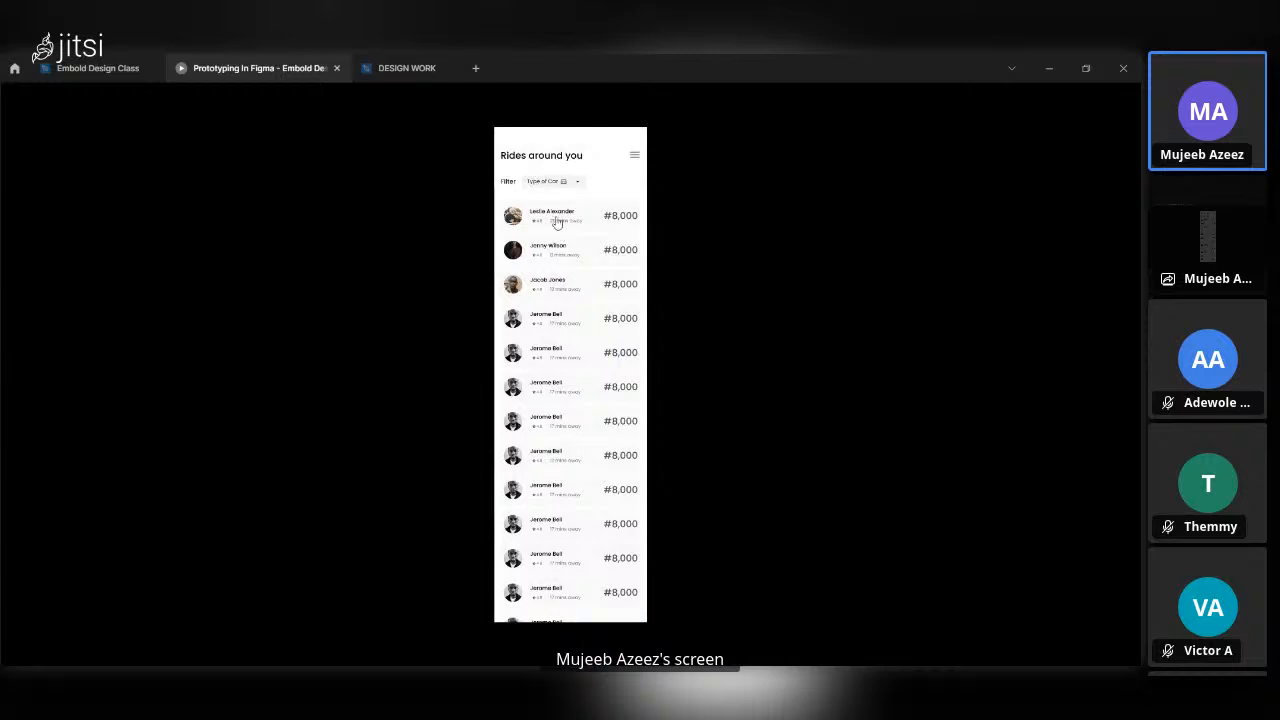
{"action": "left_click", "coordinate": [557, 222]}
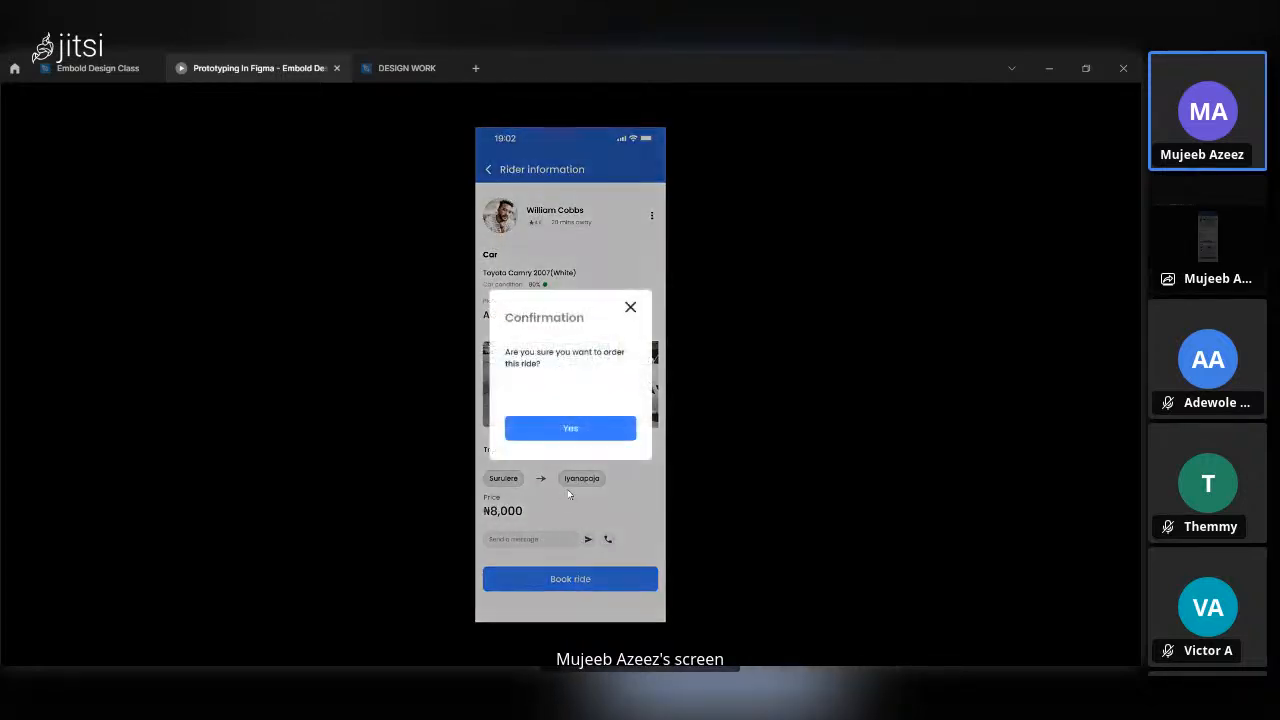
{"action": "left_click", "coordinate": [564, 432]}
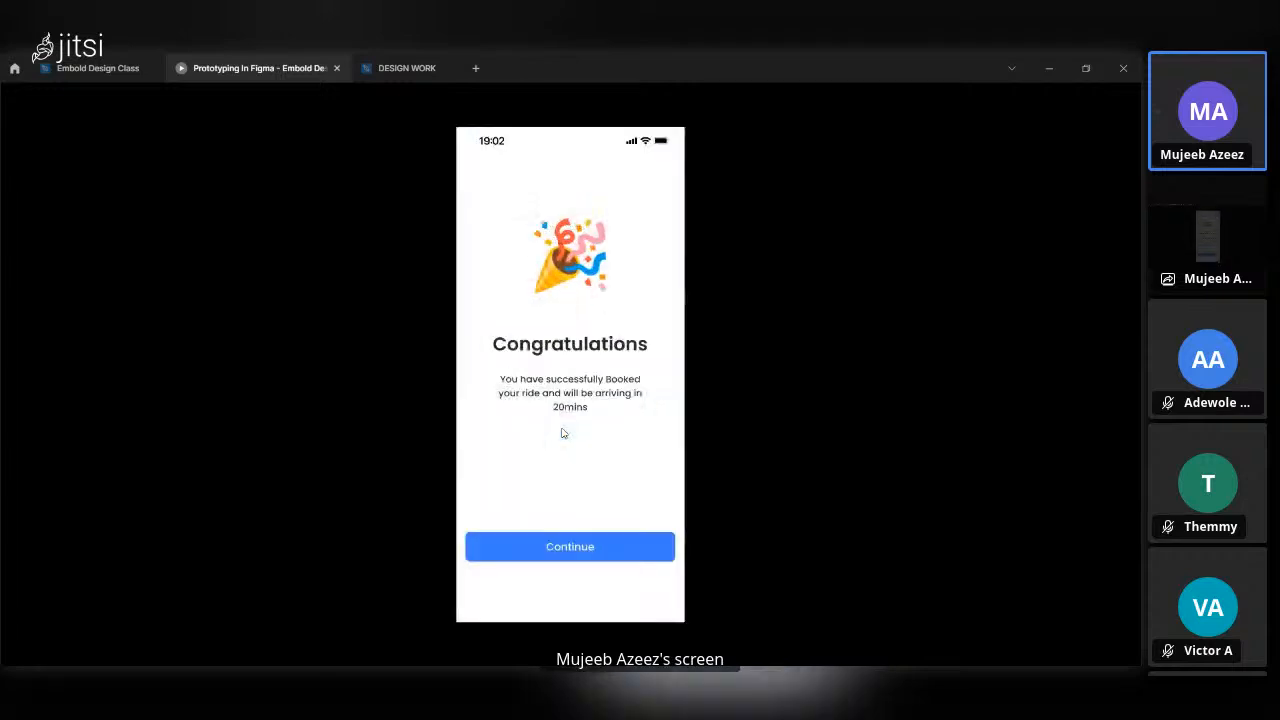
{"action": "left_click", "coordinate": [612, 546]}
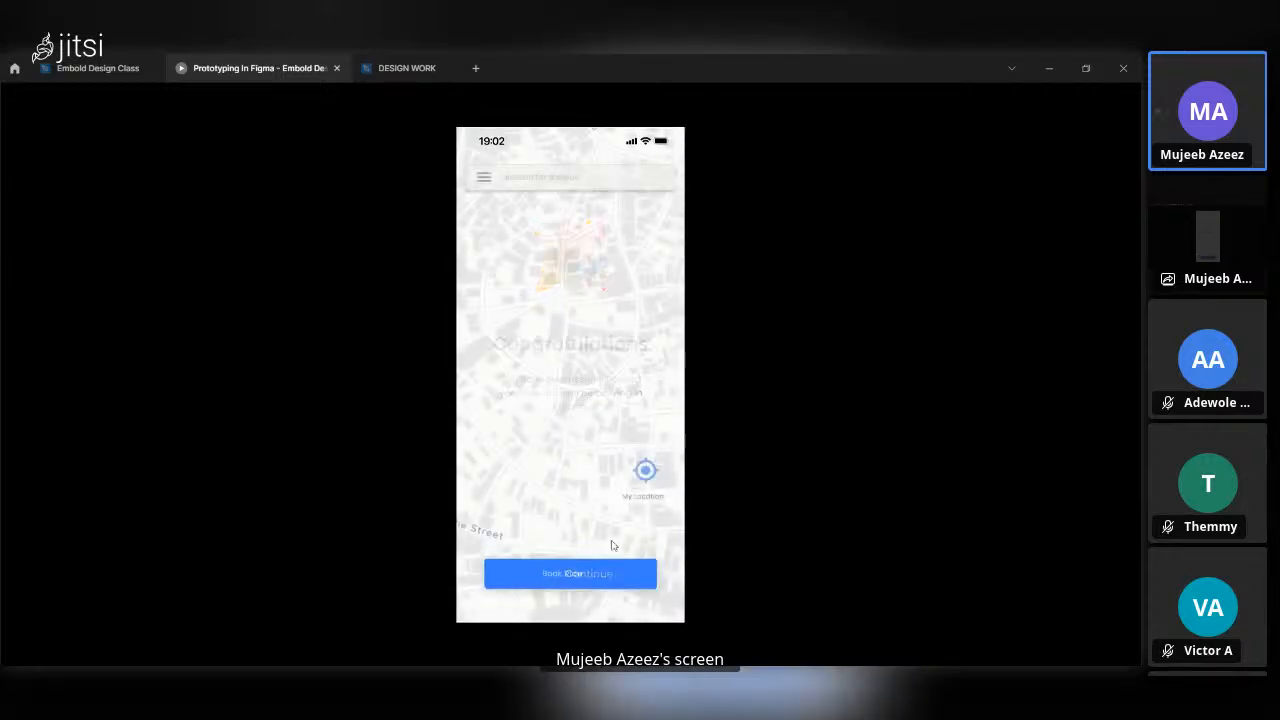
Test opening and dismissing both the home screen's side menu and its Going to? overlay again.
{"action": "left_click", "coordinate": [484, 177]}
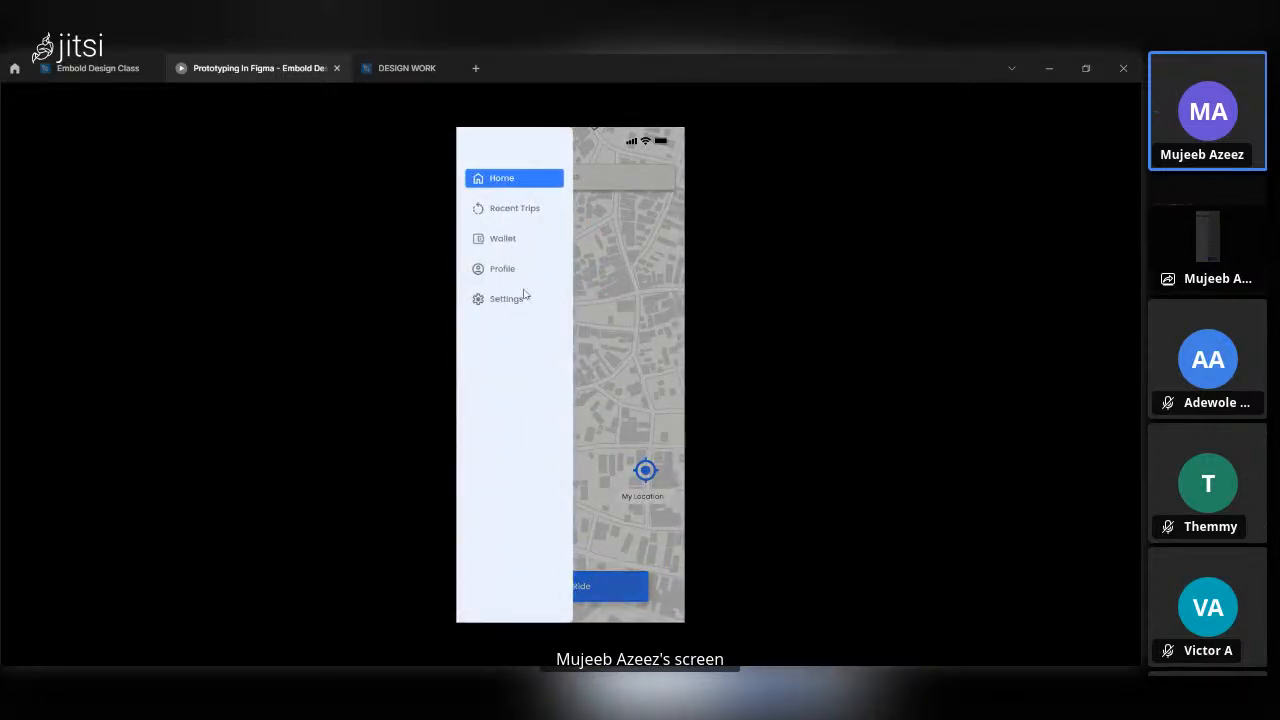
{"action": "left_click", "coordinate": [603, 310]}
{"action": "left_click", "coordinate": [610, 585]}
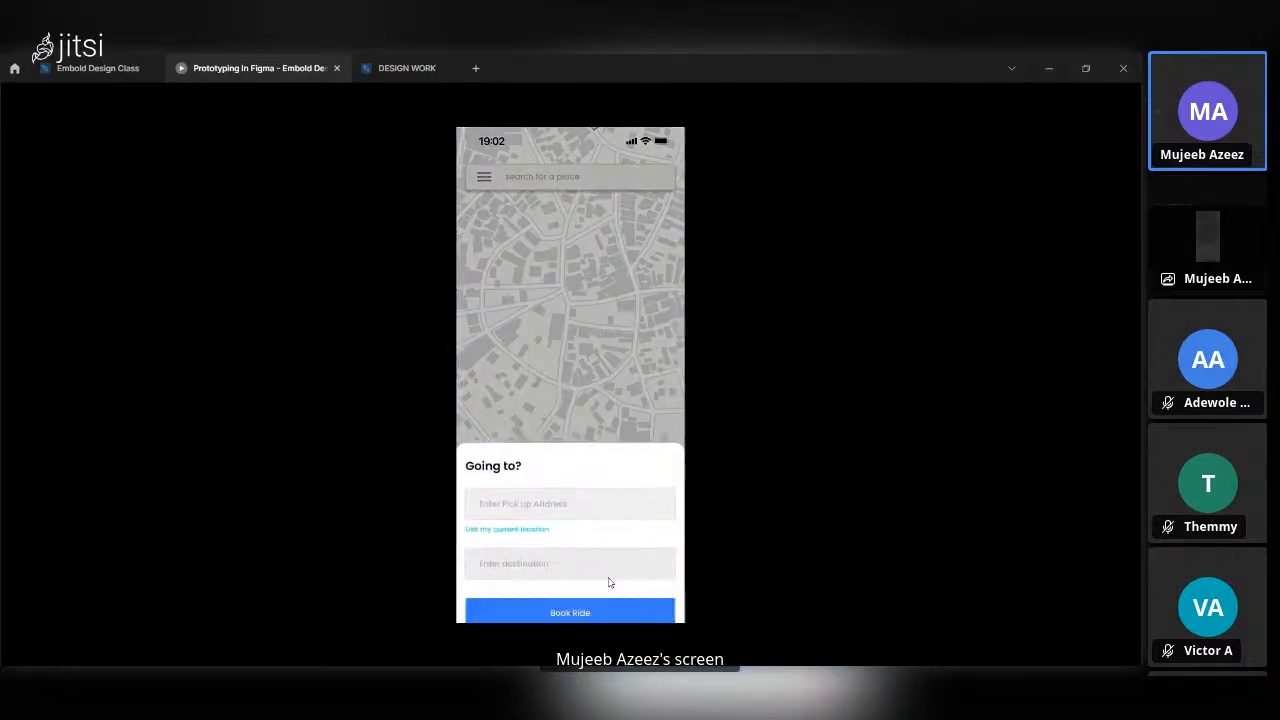
{"action": "left_click", "coordinate": [577, 369]}
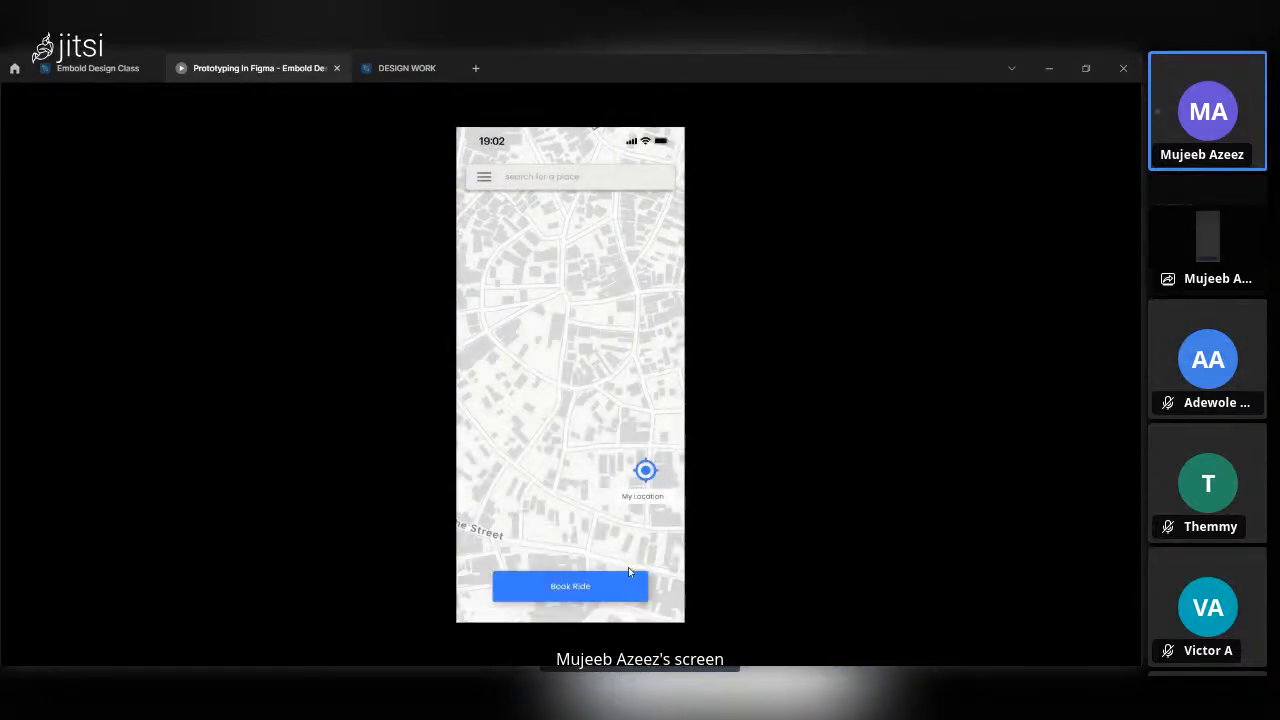
Return to the design file and examine the prototype interactions of the two Going to? frames and the home screen.
{"action": "left_click", "coordinate": [98, 68]}
{"action": "scroll", "coordinate": [602, 525], "scroll_direction": "down", "scroll_amount": 3}
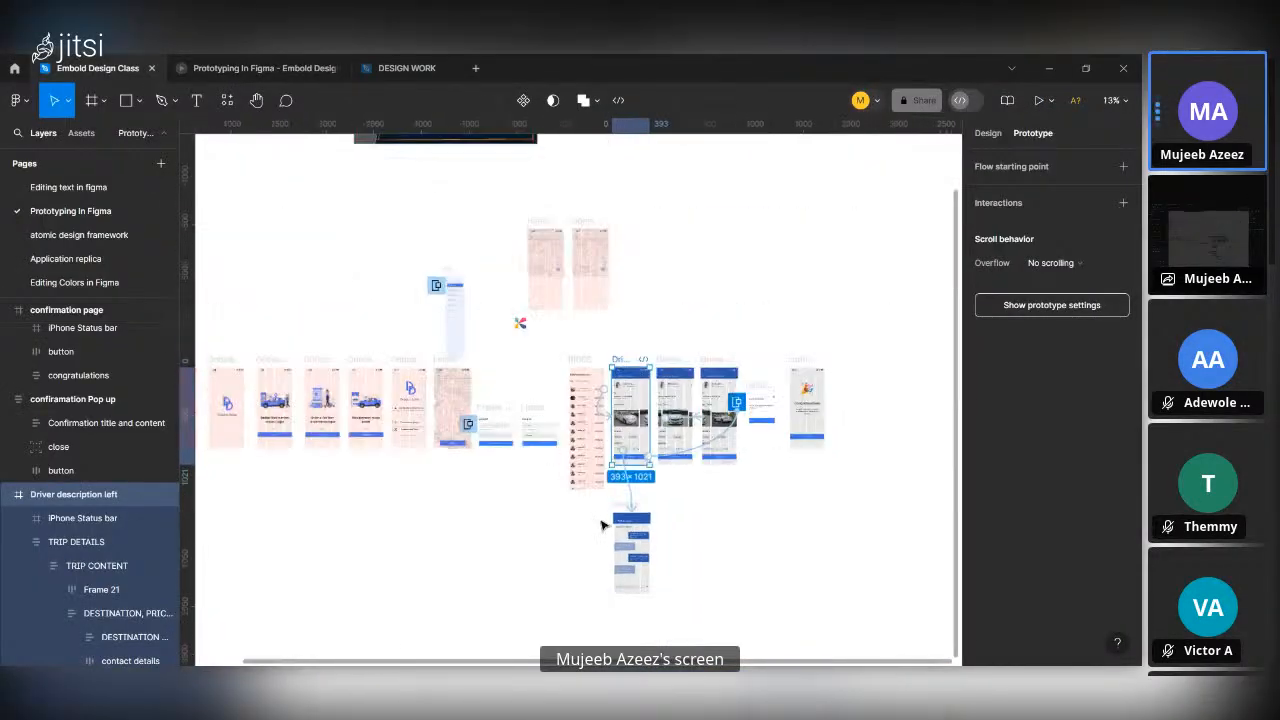
{"action": "scroll", "coordinate": [602, 525], "scroll_direction": "down", "scroll_amount": 3}
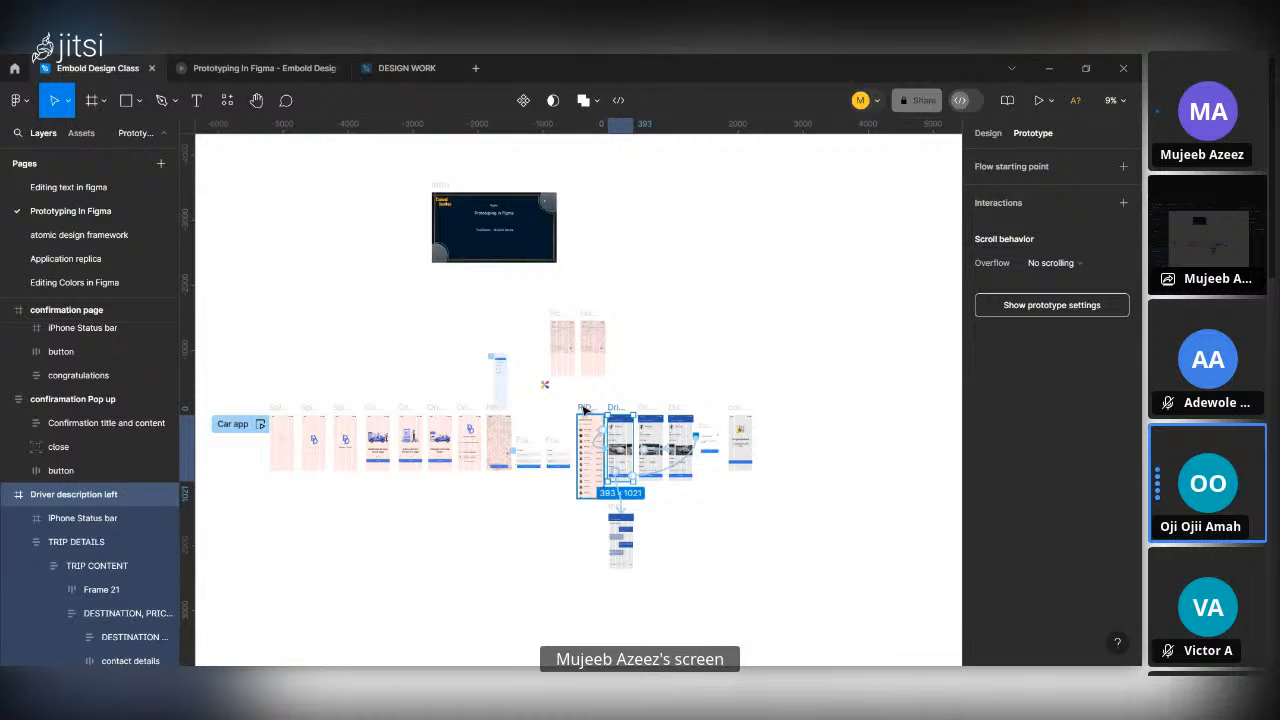
{"action": "scroll", "coordinate": [483, 520], "scroll_direction": "up", "scroll_amount": 10}
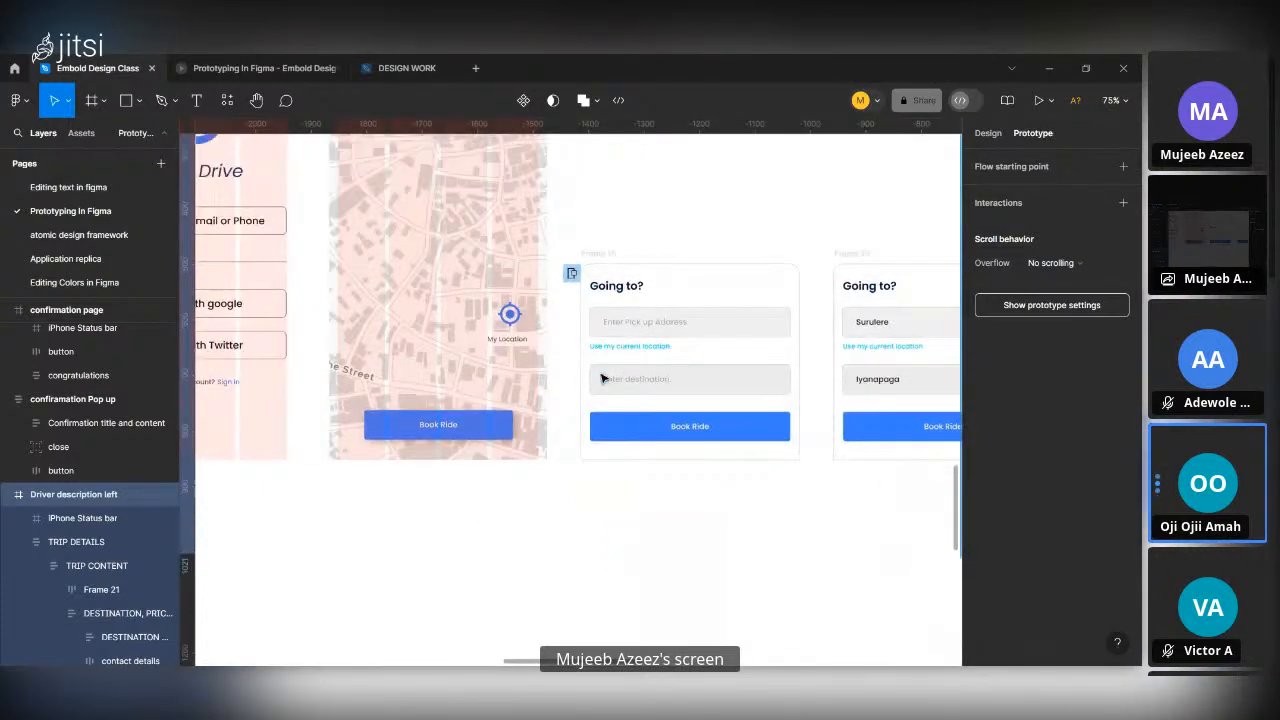
{"action": "scroll", "coordinate": [602, 378], "scroll_direction": "down", "scroll_amount": 2}
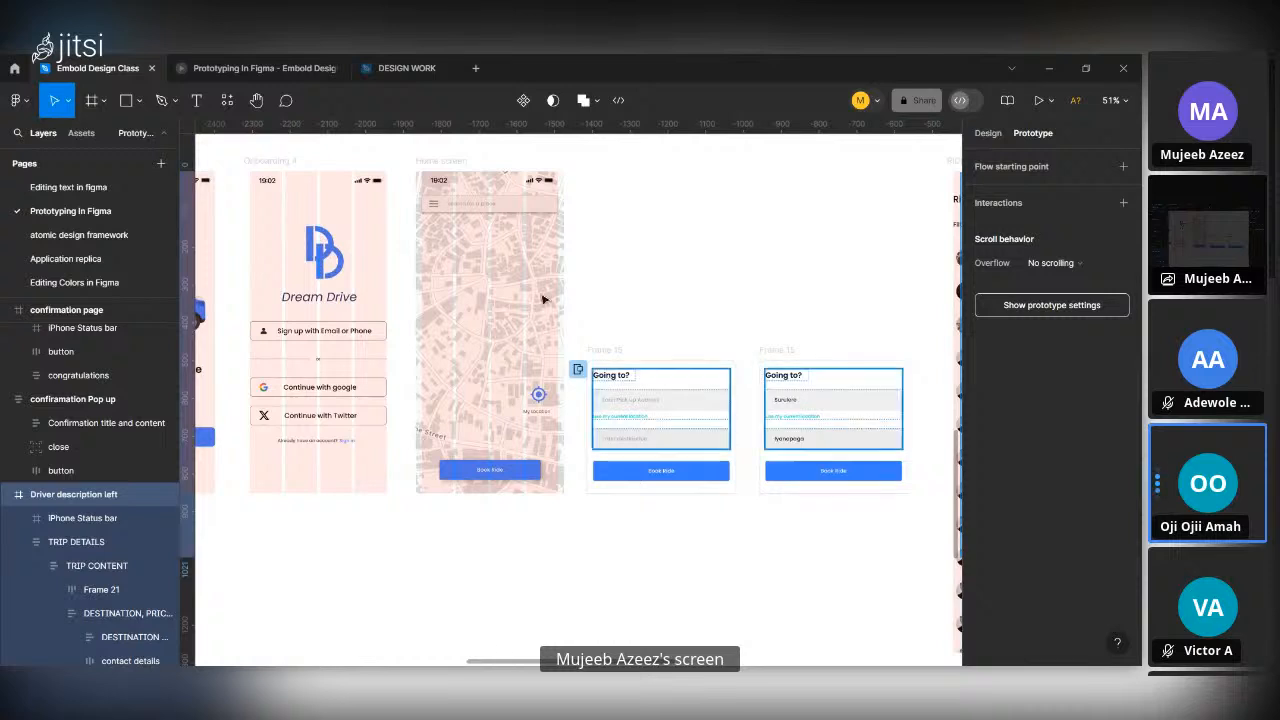
{"action": "left_click", "coordinate": [775, 351]}
{"action": "left_click", "coordinate": [604, 351]}
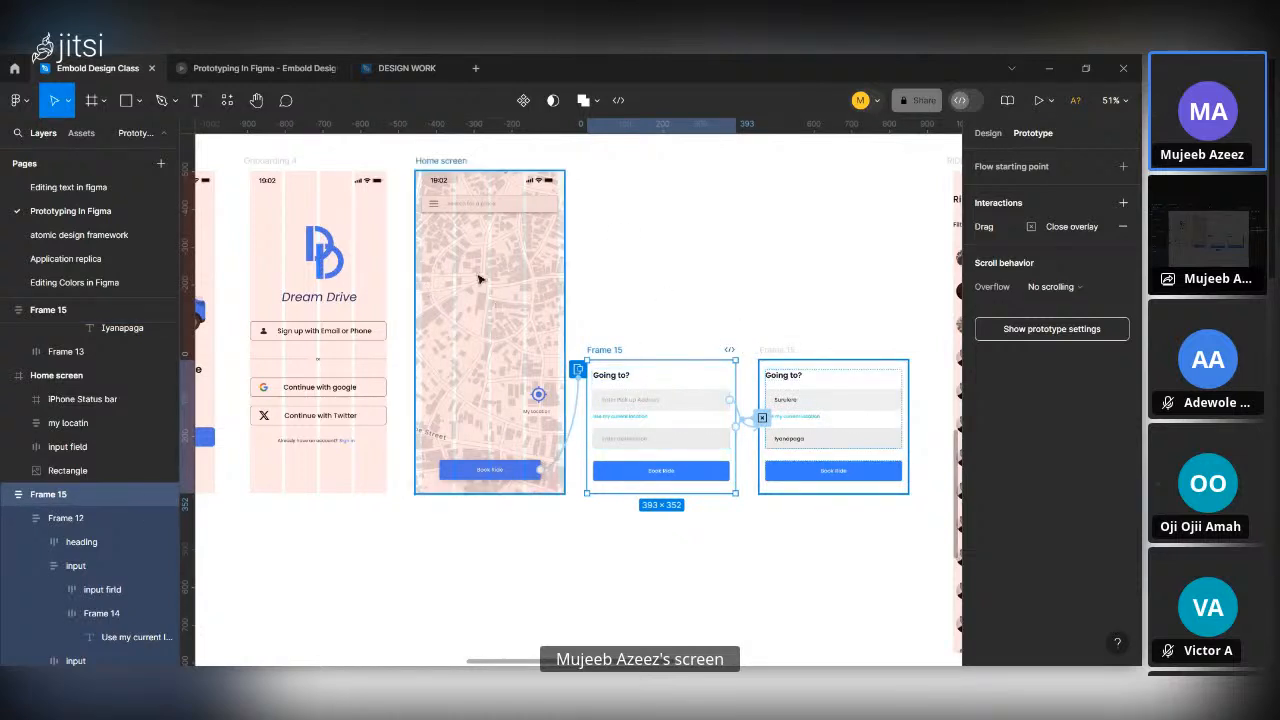
{"action": "left_click", "coordinate": [781, 366]}
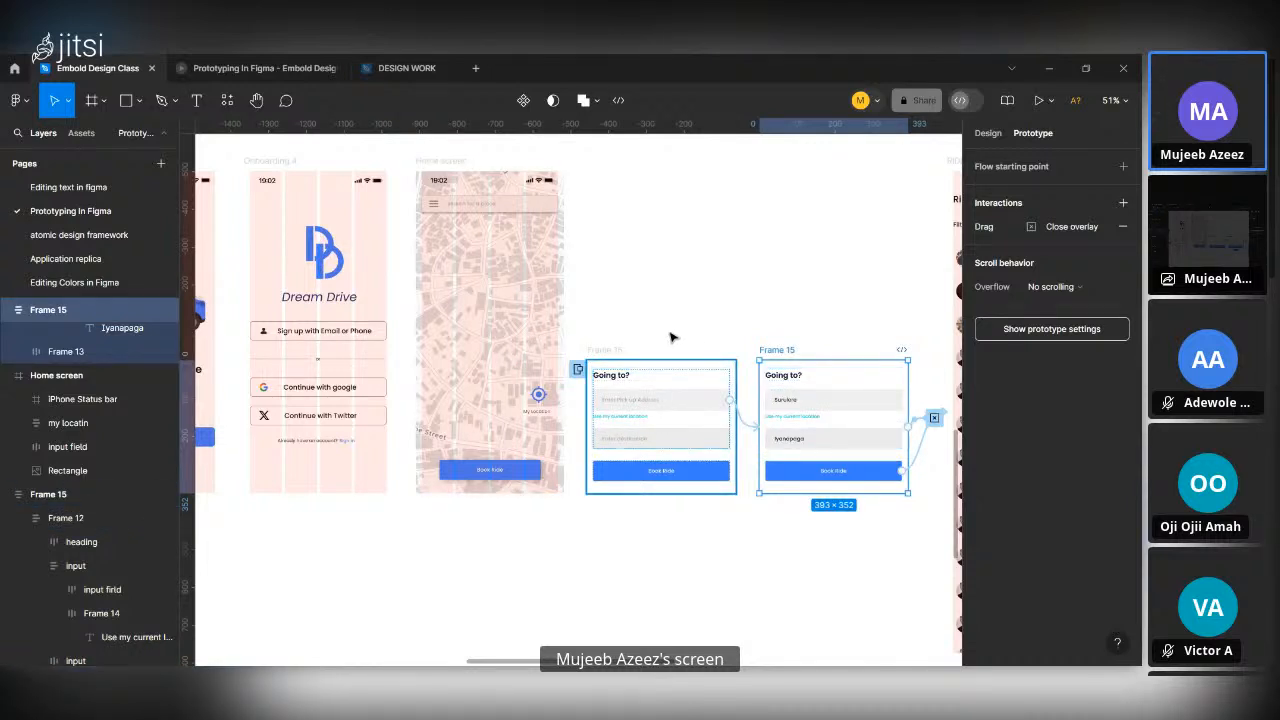
{"action": "left_click", "coordinate": [519, 296]}
{"action": "left_click", "coordinate": [637, 270]}
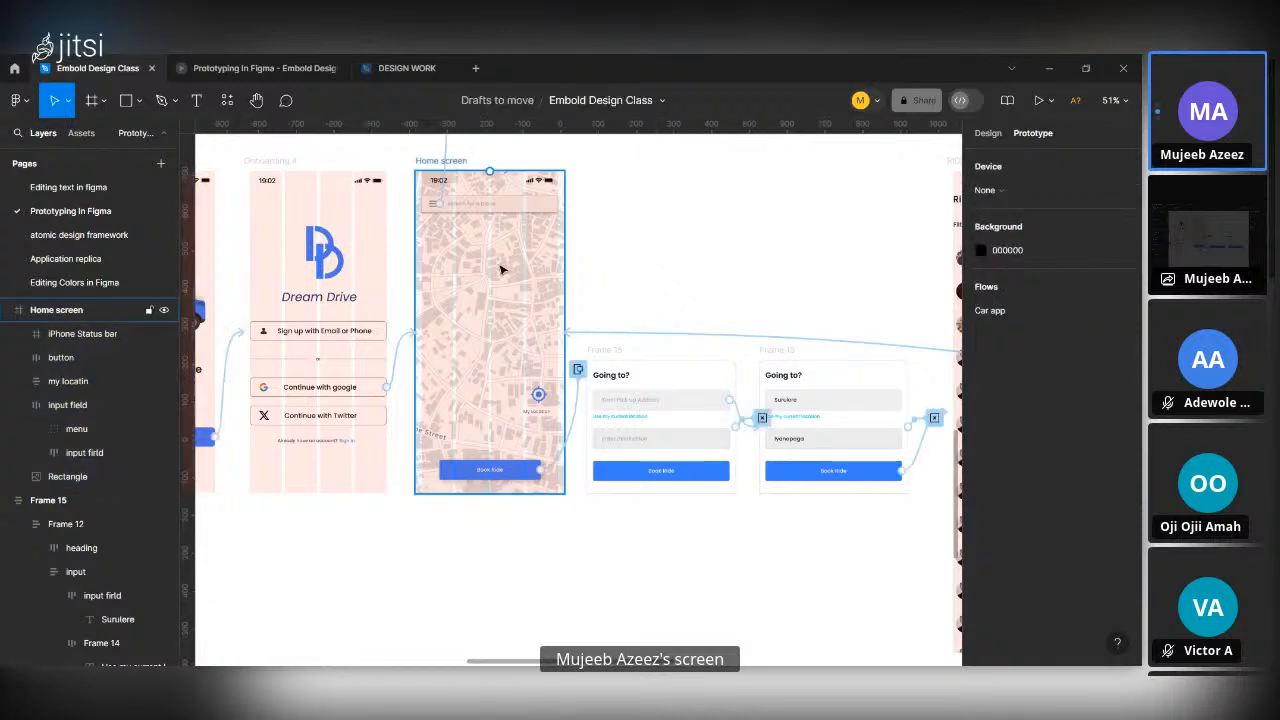
{"action": "left_click", "coordinate": [500, 268]}
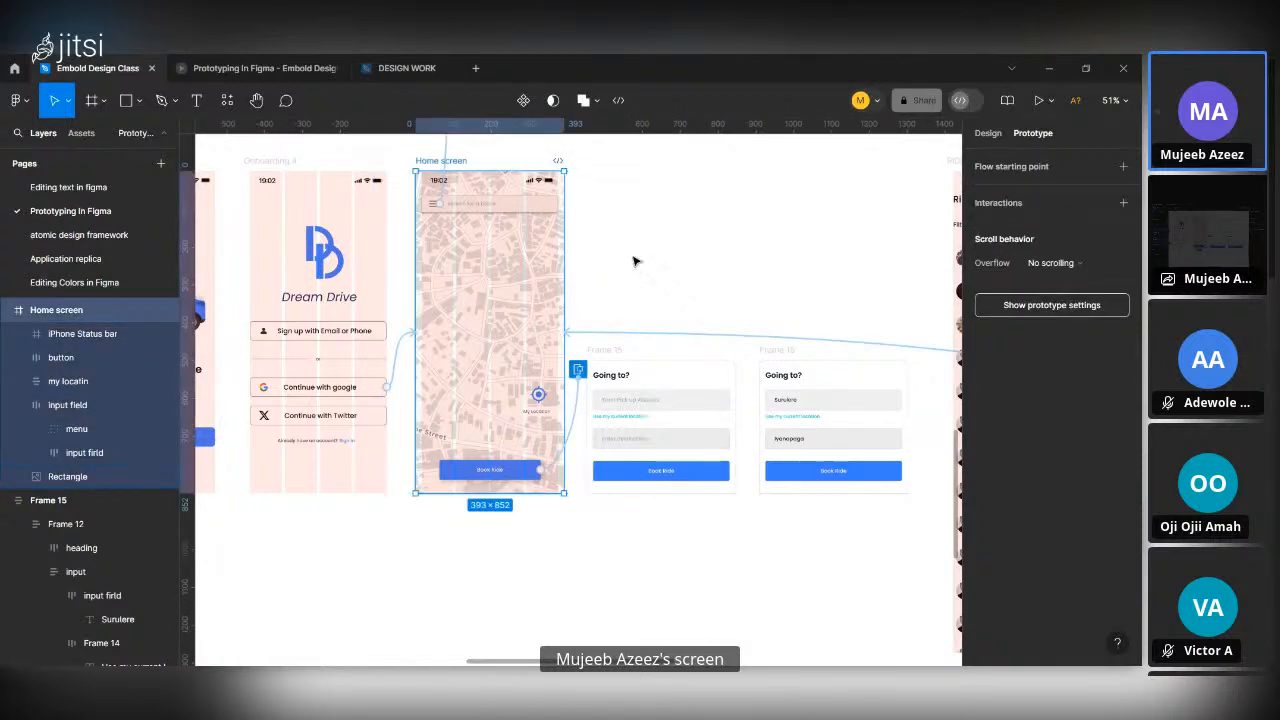
{"action": "left_click", "coordinate": [633, 261]}
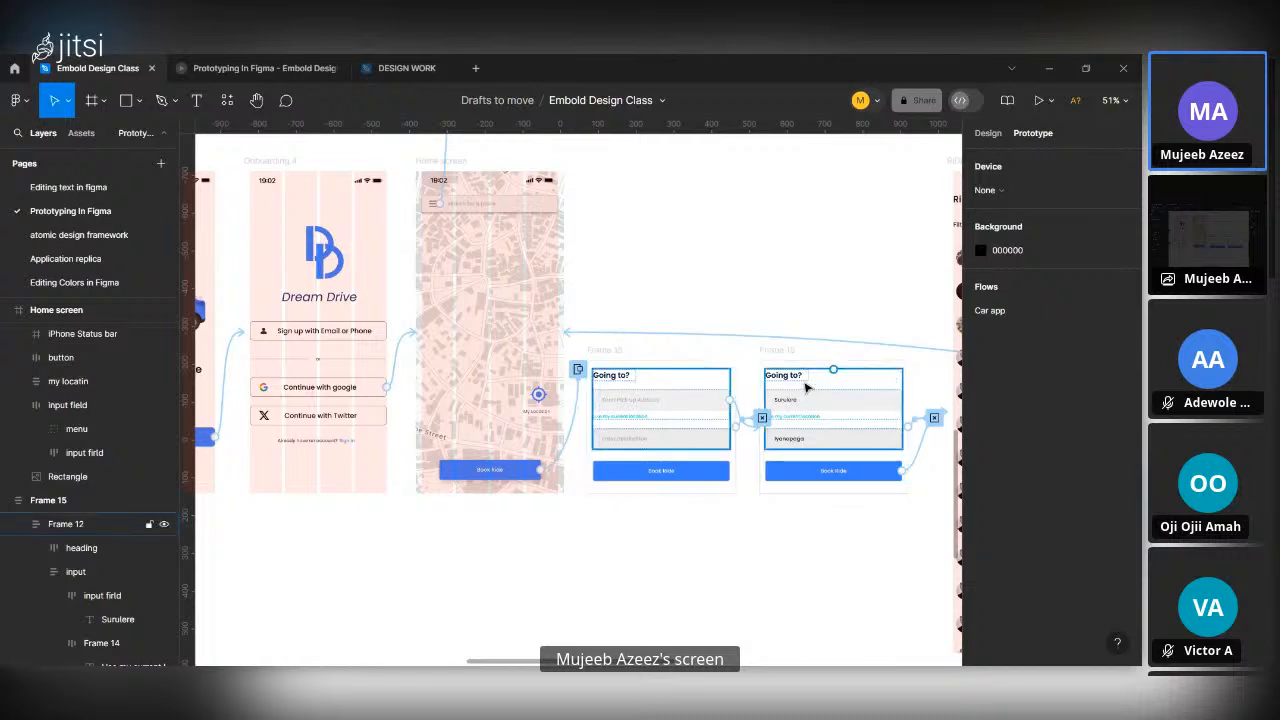
Copy the Book Ride button from the empty Going to? form onto the blank canvas above the navigation frame.
{"action": "scroll", "coordinate": [838, 410], "scroll_direction": "right", "scroll_amount": 3}
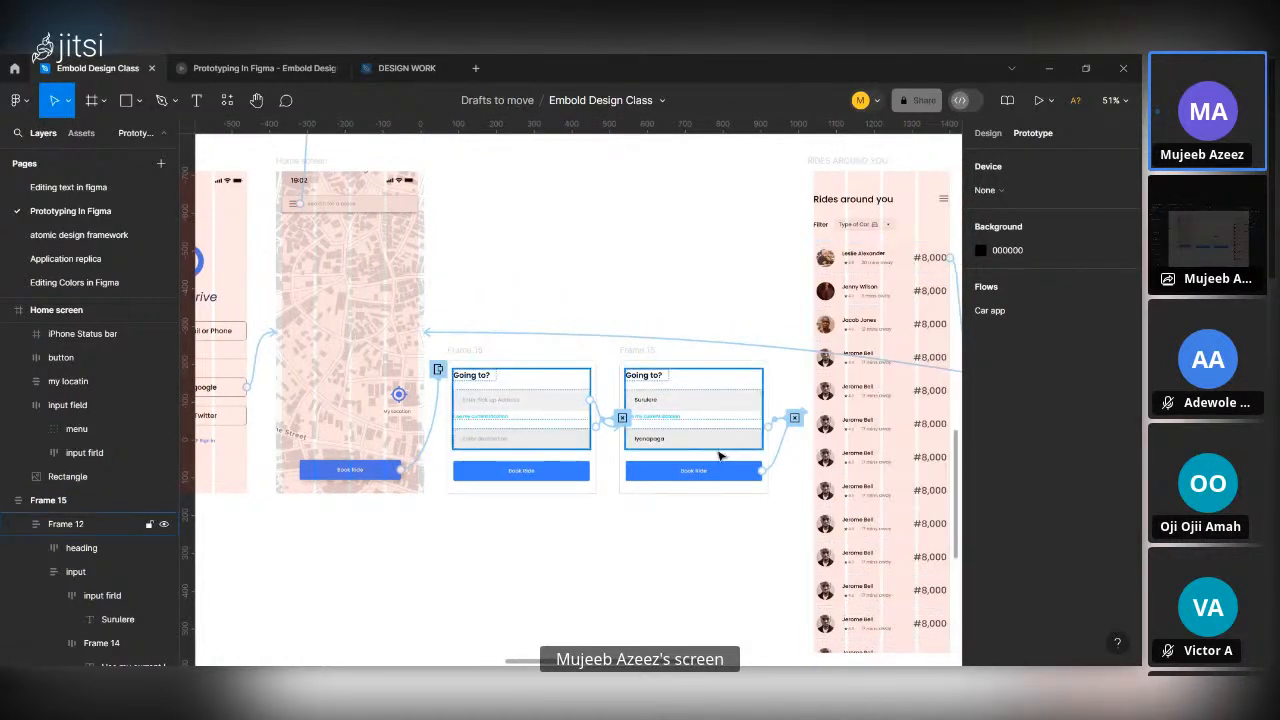
{"action": "scroll", "coordinate": [718, 456], "scroll_direction": "left", "scroll_amount": 3}
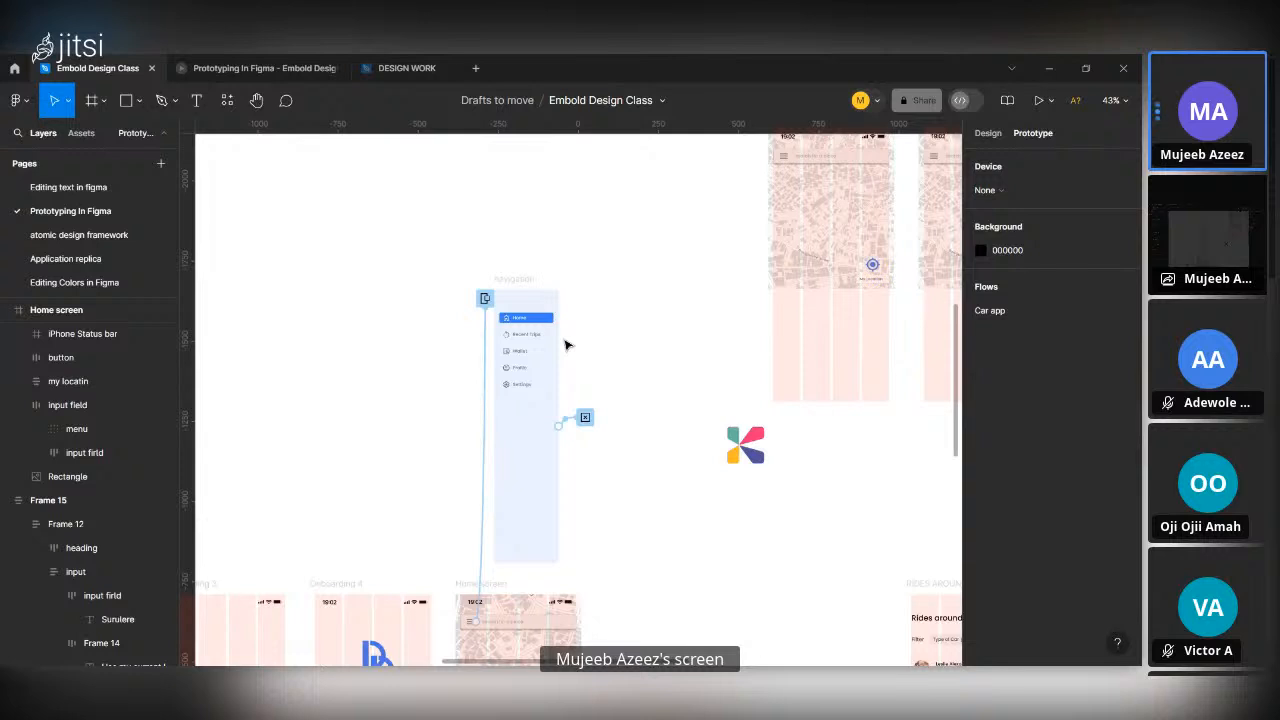
{"action": "scroll", "coordinate": [586, 417], "scroll_direction": "down", "scroll_amount": 5}
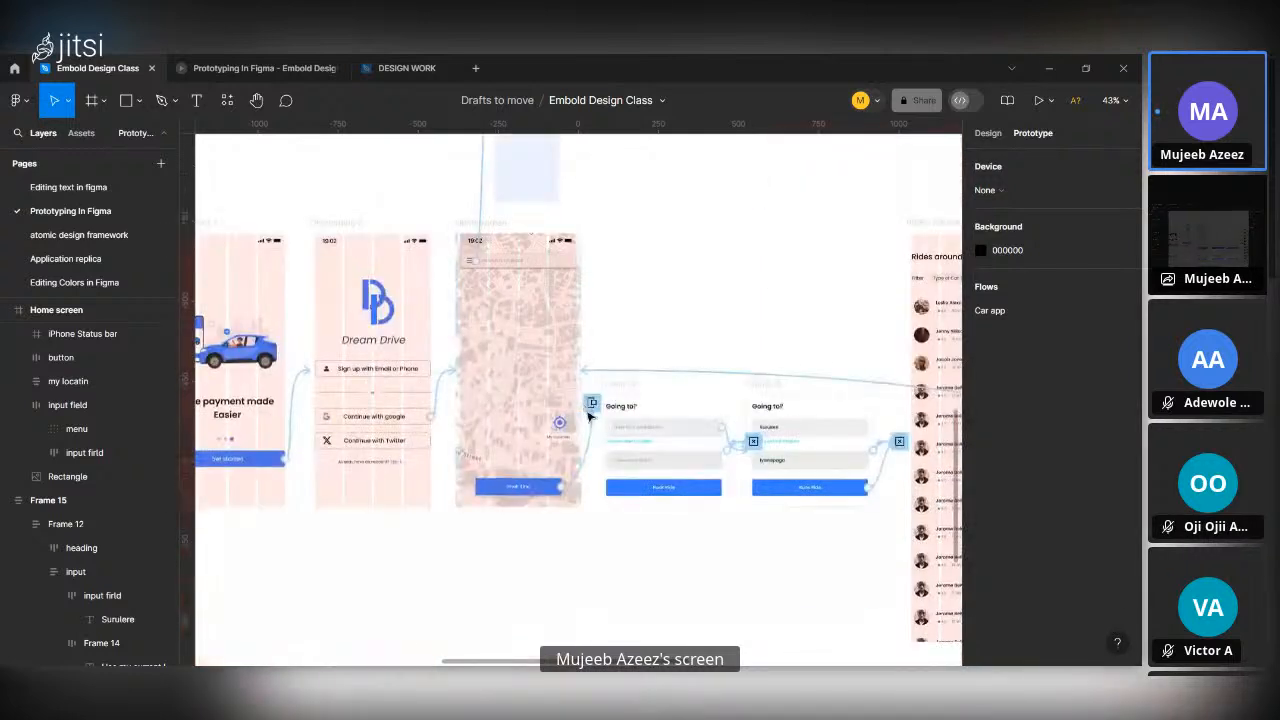
{"action": "scroll", "coordinate": [613, 492], "scroll_direction": "up", "scroll_amount": 5, "text": "ctrl"}
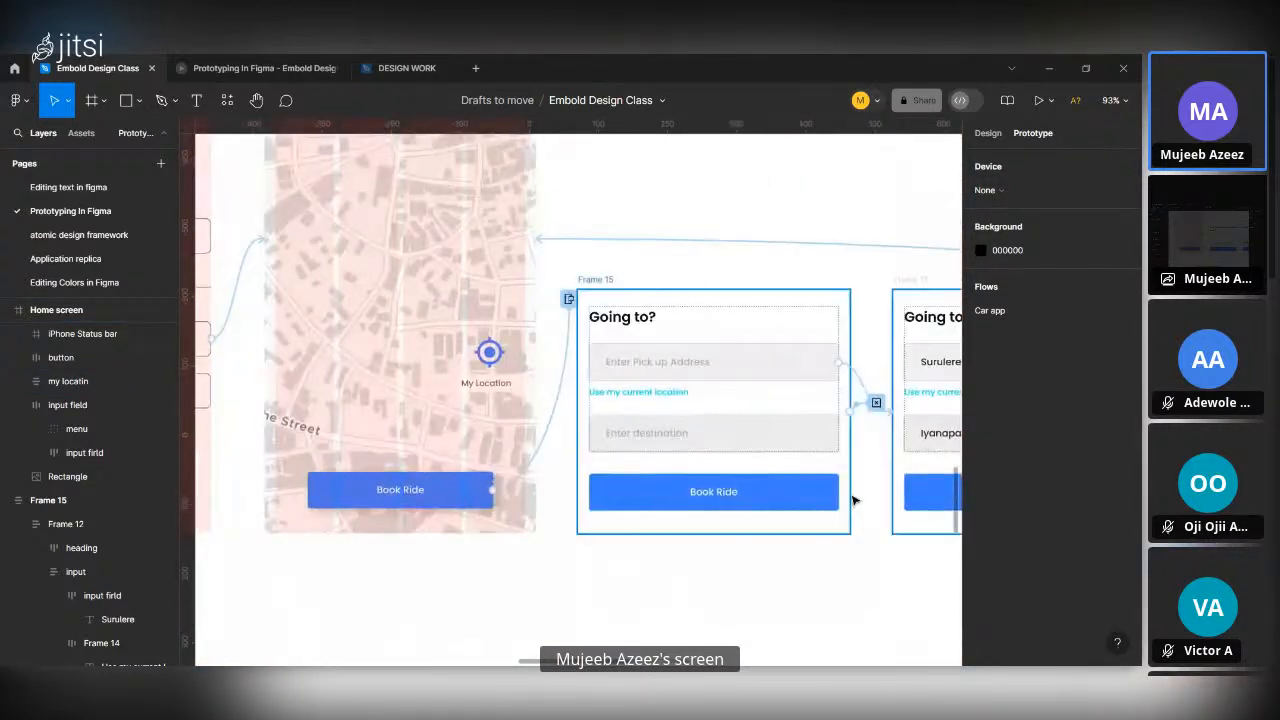
{"action": "left_click", "coordinate": [747, 496]}
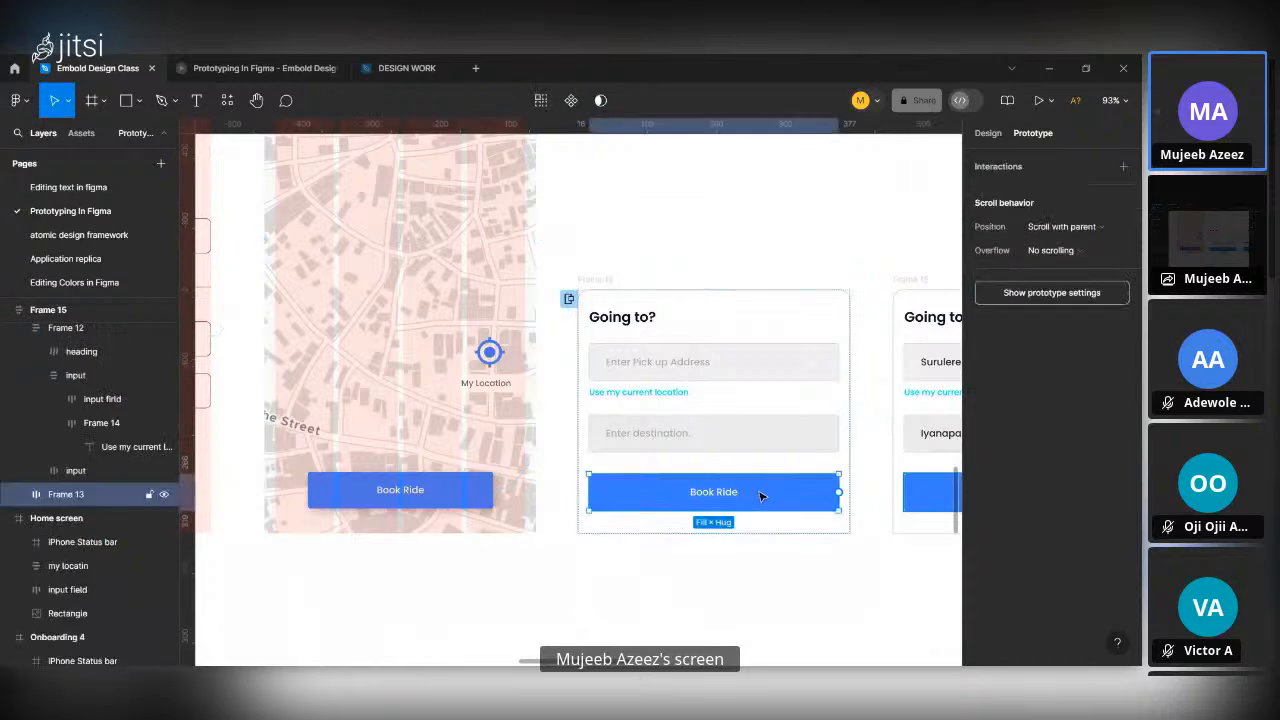
{"action": "left_click_drag", "start_coordinate": [763, 496], "coordinate": [631, 242]}
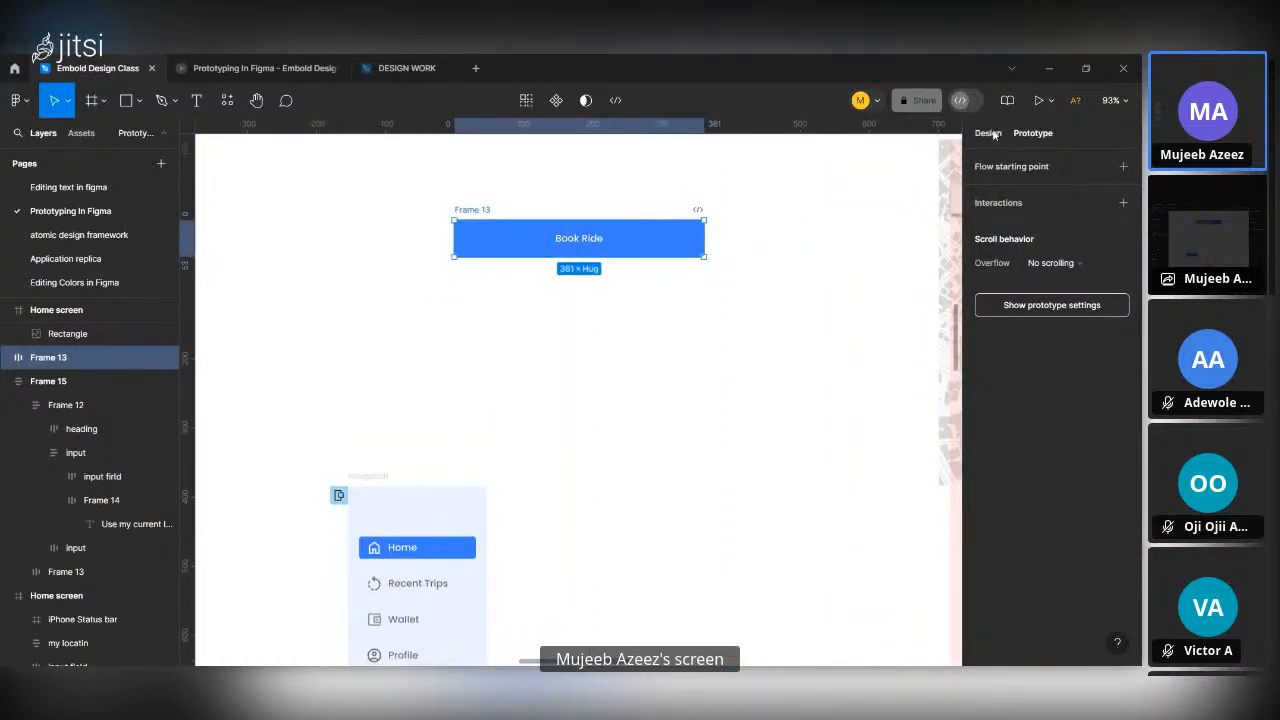
Position the copied Book Ride button higher on the canvas and add a duplicate with a green fill directly below it.
{"action": "key", "text": "shift+e"}
{"action": "scroll", "coordinate": [472, 302], "scroll_direction": "up", "scroll_amount": 1}
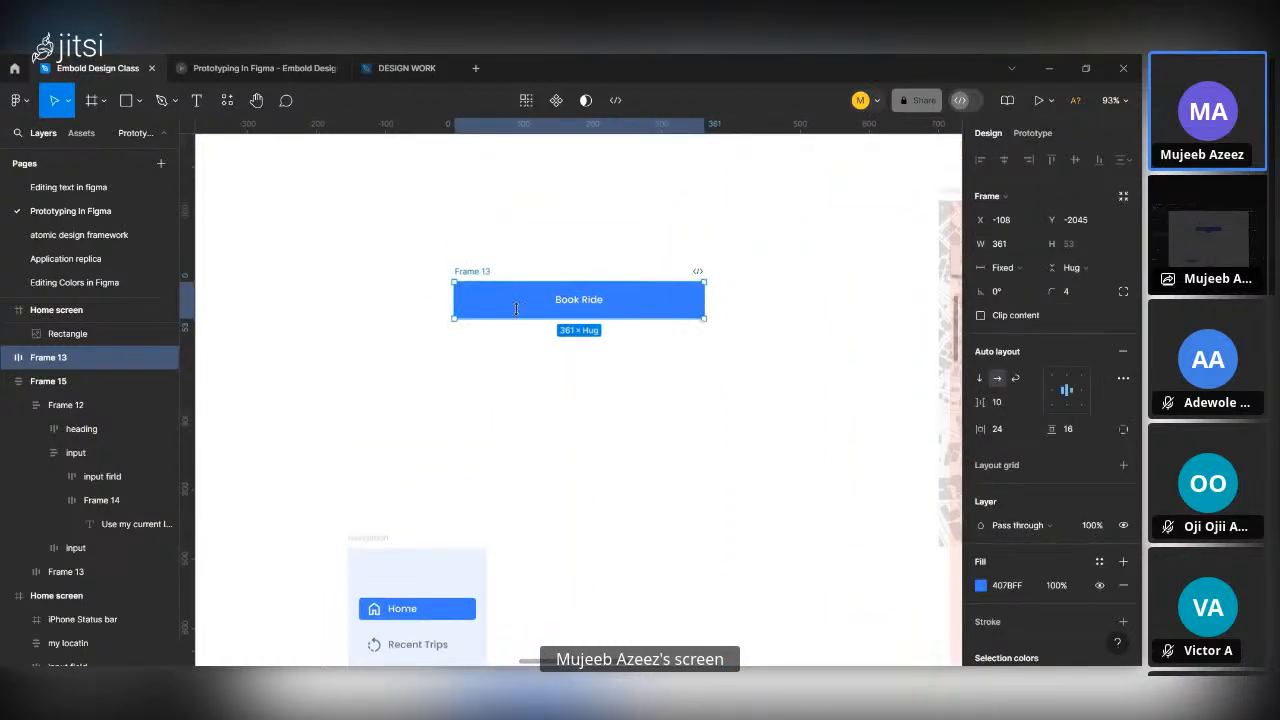
{"action": "left_click_drag", "start_coordinate": [523, 303], "coordinate": [526, 236]}
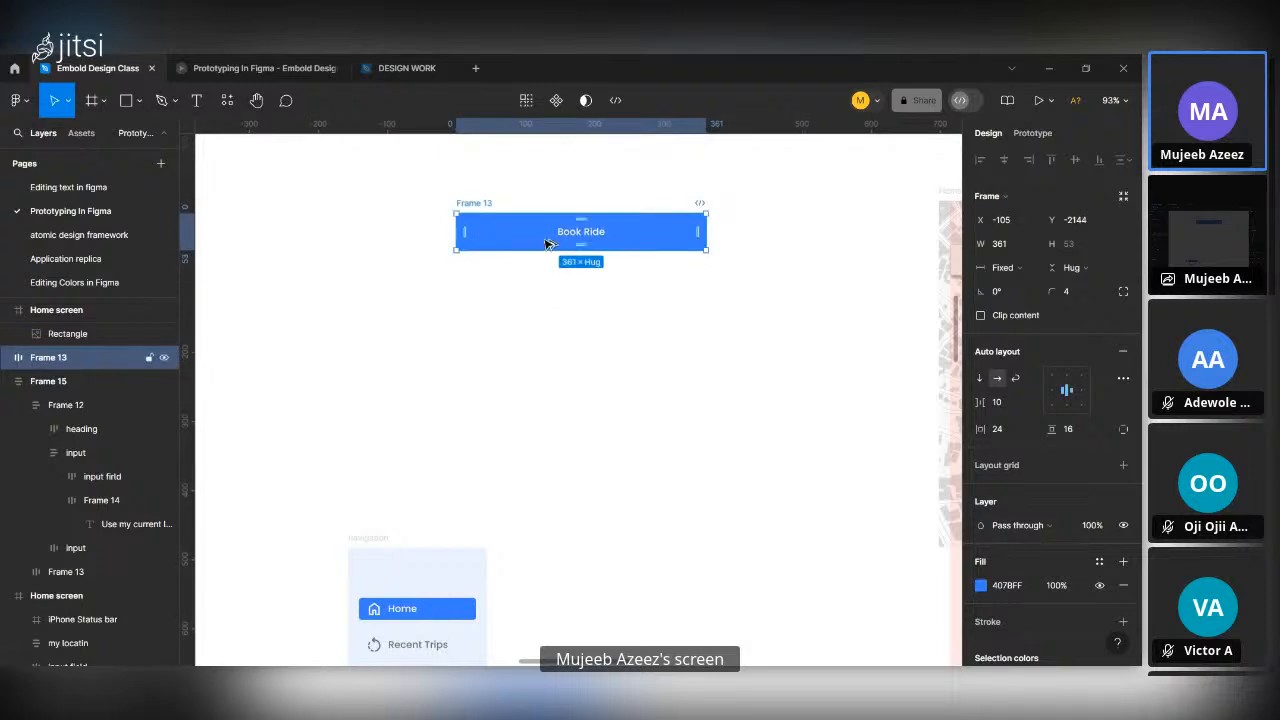
{"action": "left_click_drag", "start_coordinate": [550, 298], "coordinate": [574, 300], "text": "alt"}
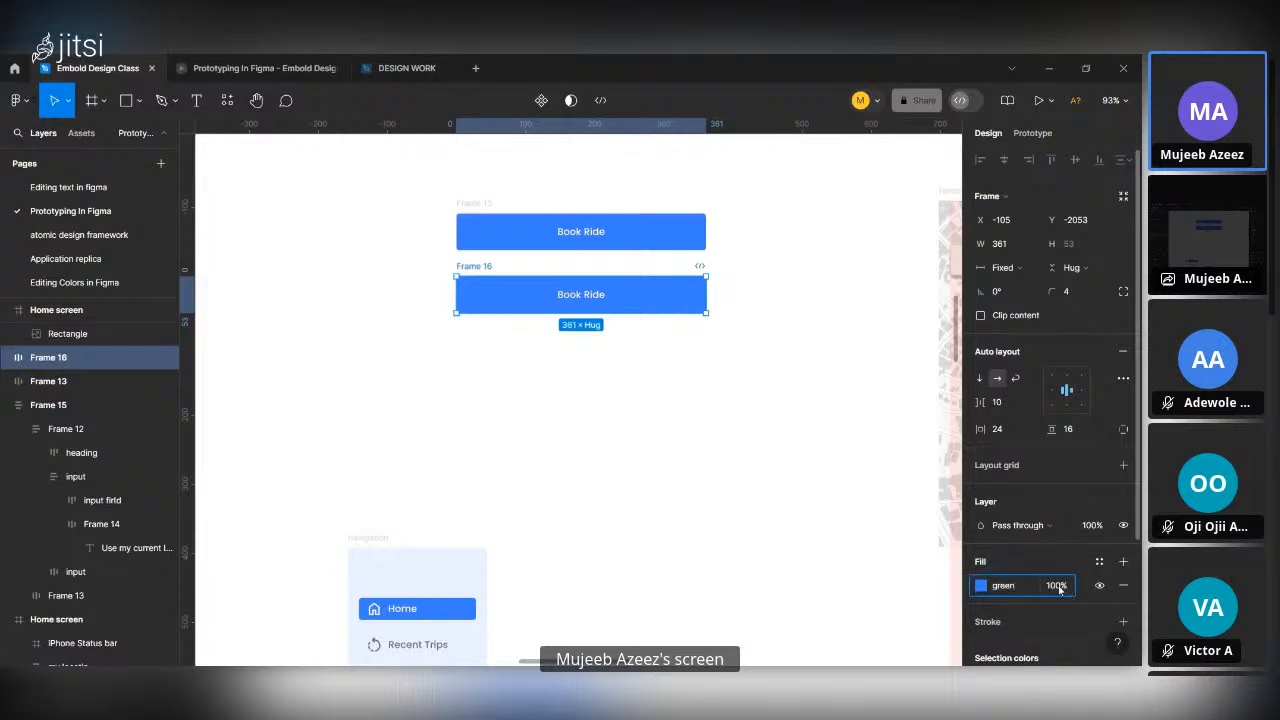
{"action": "key", "text": "Return"}
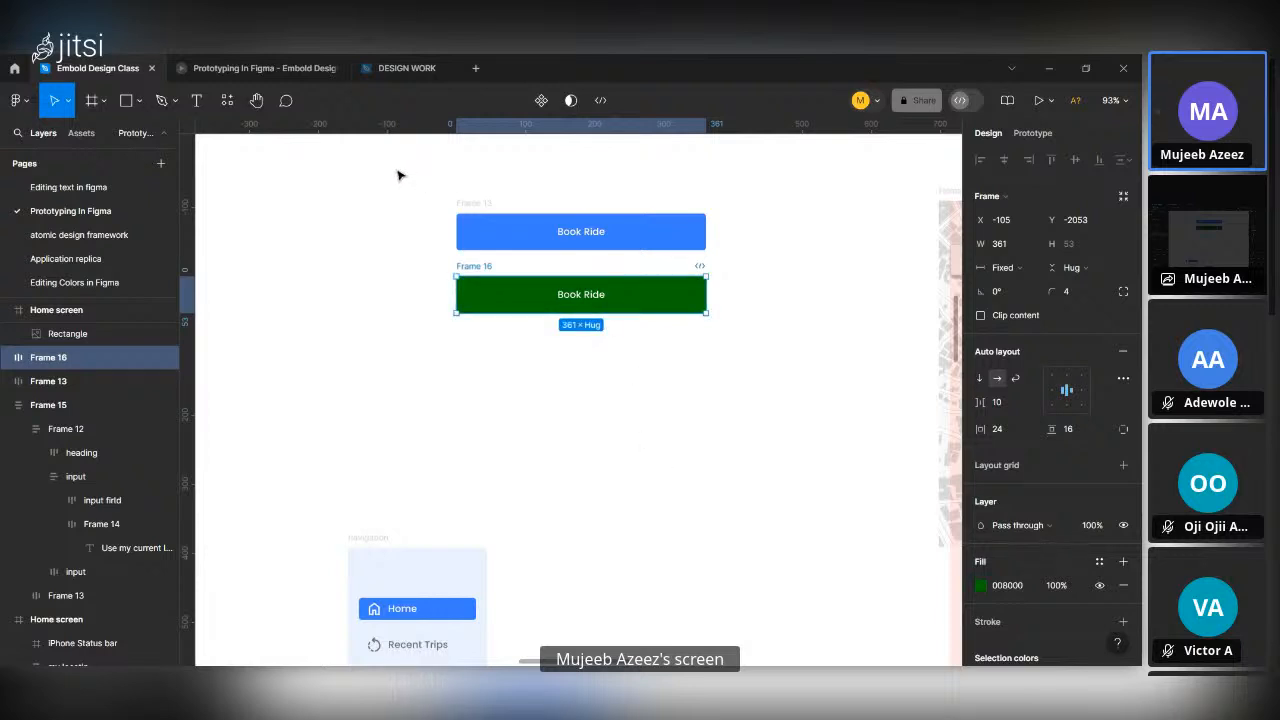
Combine the blue and green Book Ride buttons into a component set.
{"action": "left_click_drag", "start_coordinate": [393, 167], "coordinate": [780, 414]}
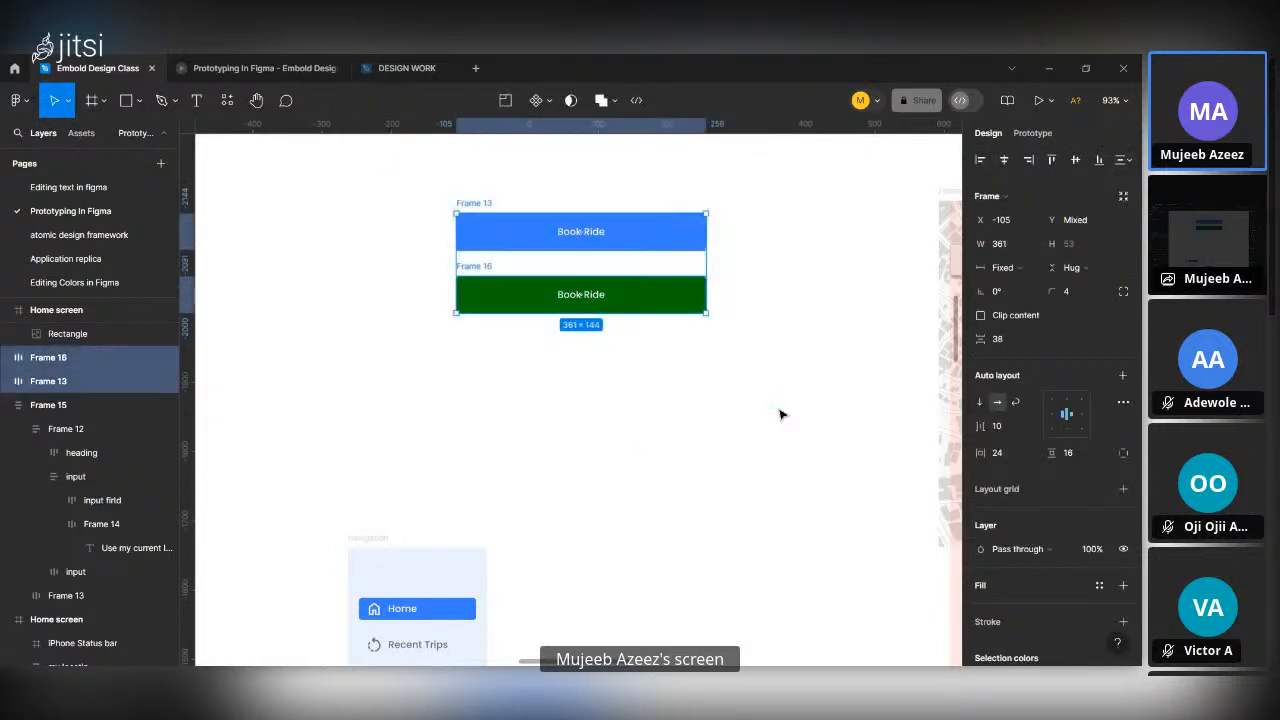
{"action": "left_click", "coordinate": [549, 102]}
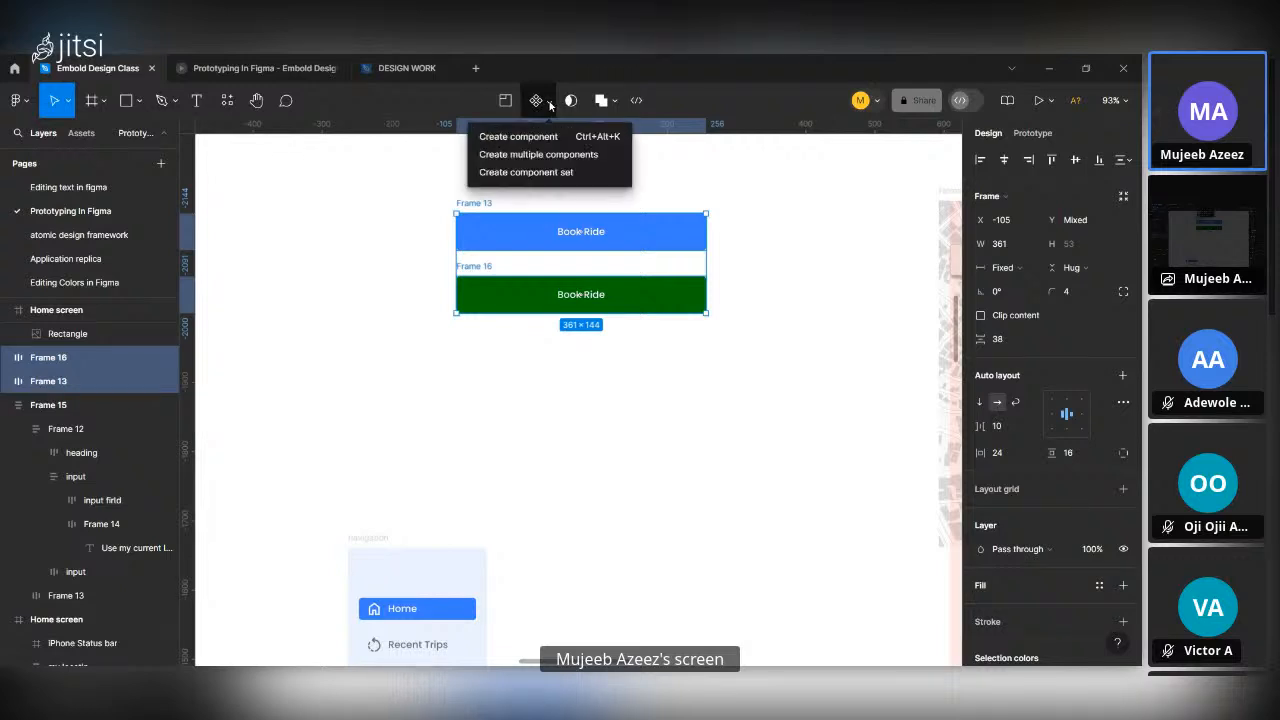
{"action": "left_click", "coordinate": [571, 174]}
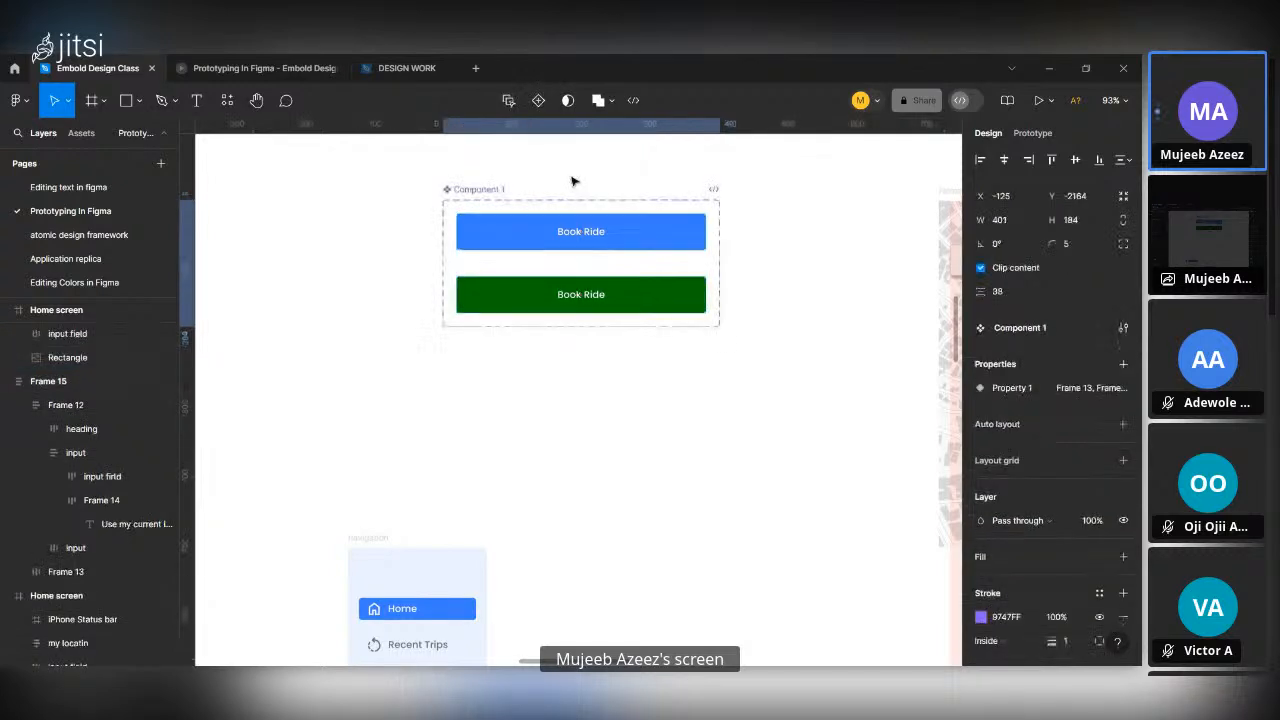
Connect the blue Book Ride variant to the green one with a While hovering trigger, Change to Frame 16, Smart animate, Ease out, 400ms.
{"action": "left_click", "coordinate": [643, 249]}
{"action": "left_click", "coordinate": [1036, 132]}
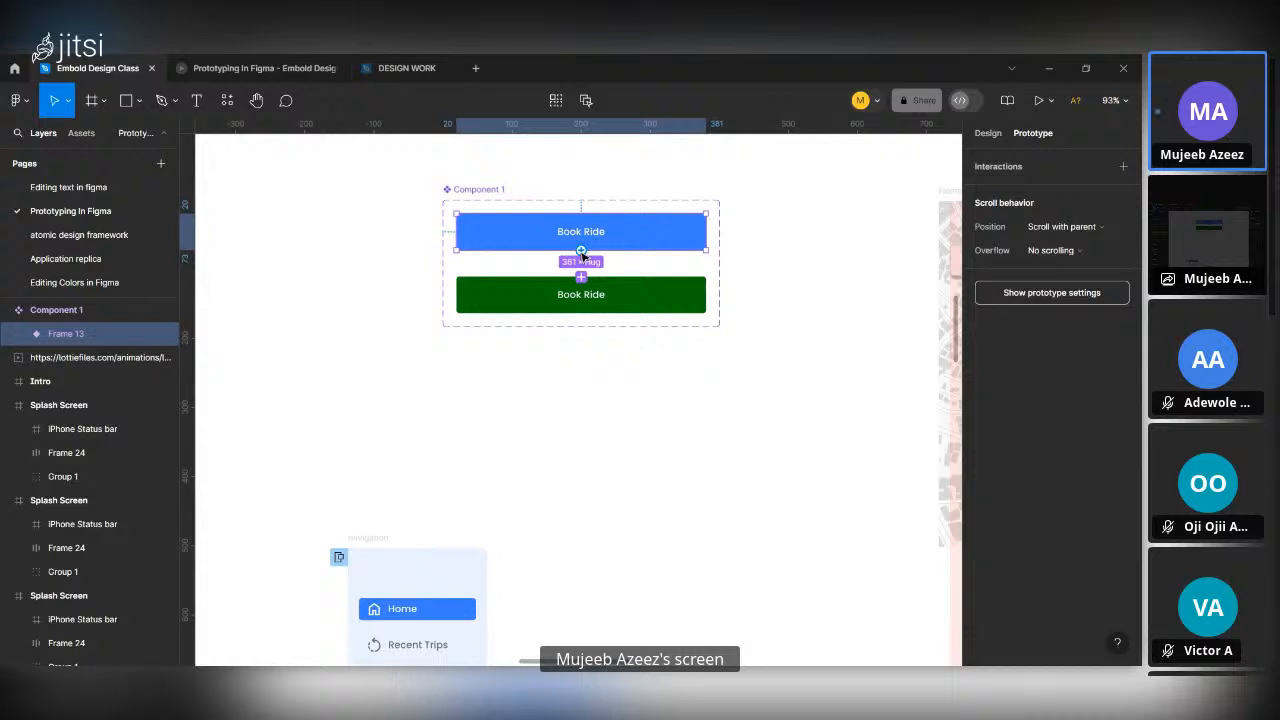
{"action": "left_click_drag", "start_coordinate": [581, 251], "coordinate": [595, 300]}
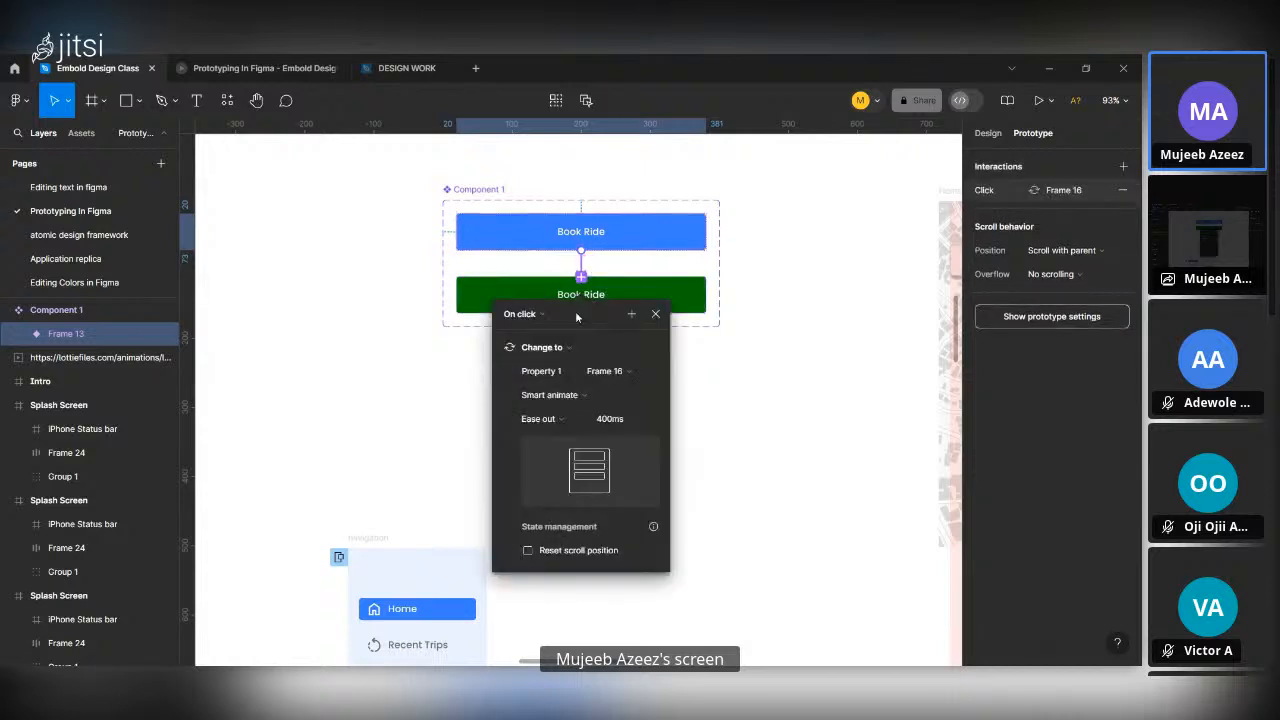
{"action": "left_click", "coordinate": [527, 315]}
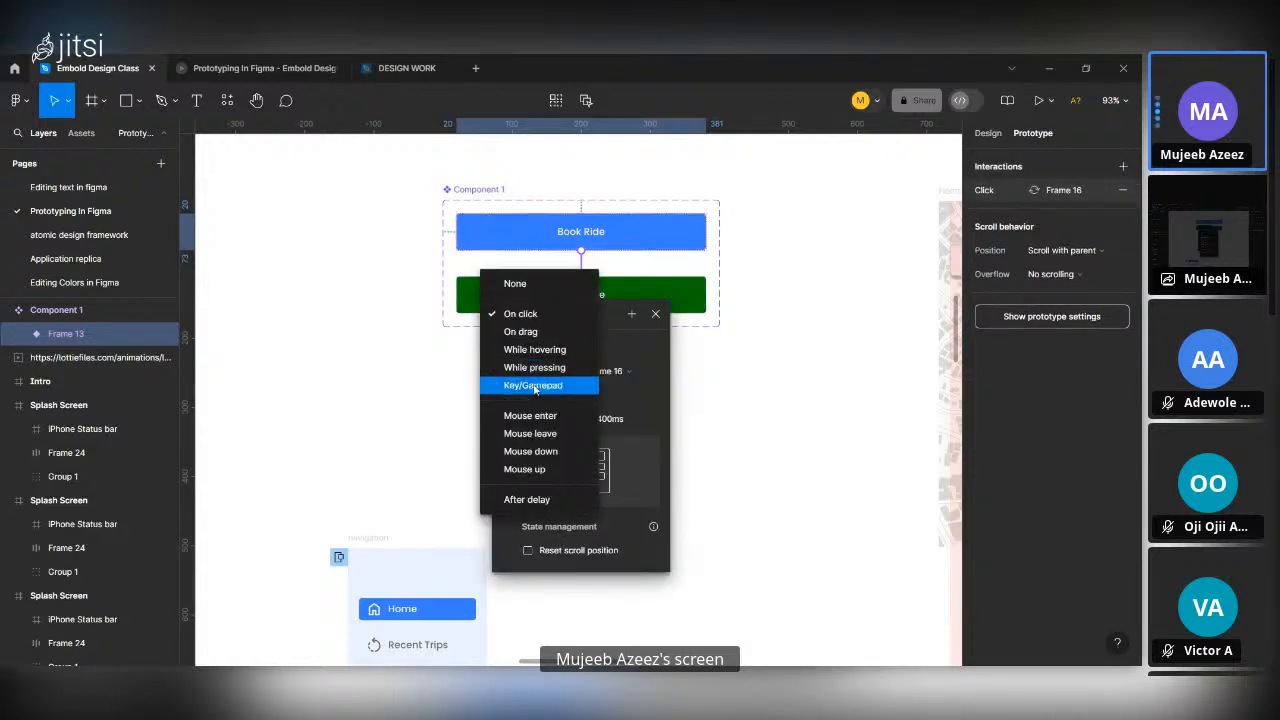
{"action": "left_click", "coordinate": [537, 351]}
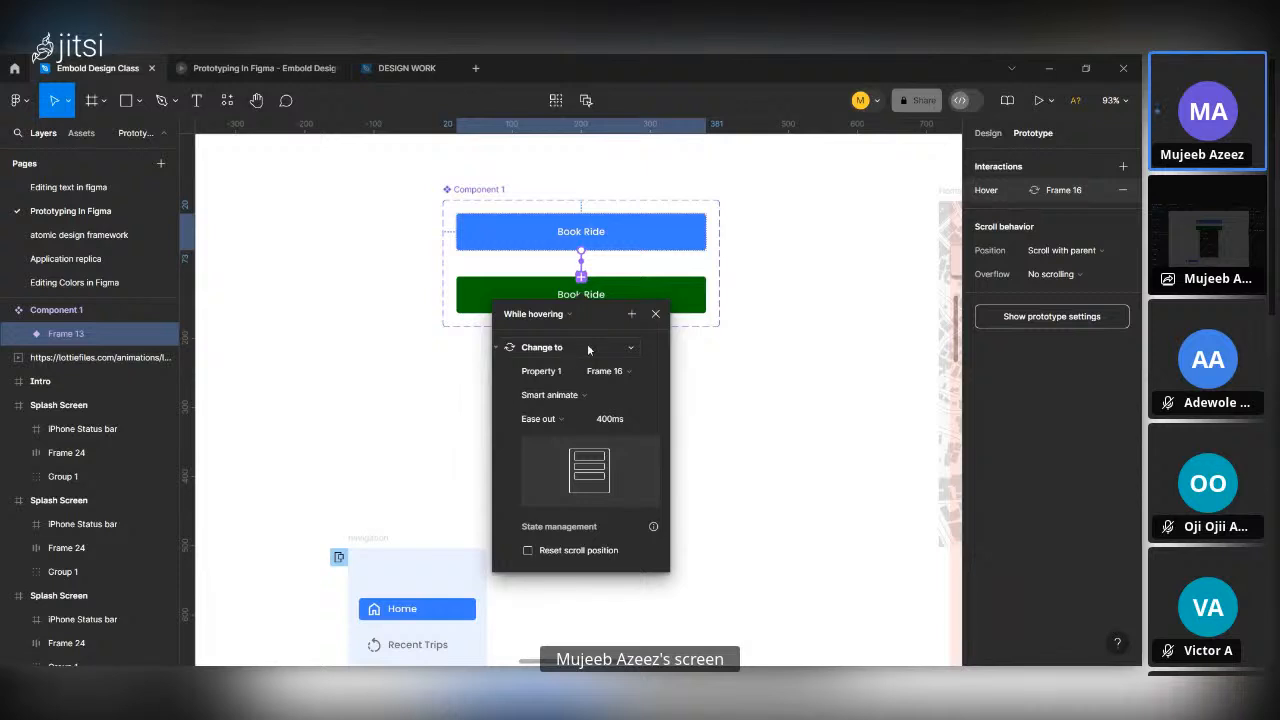
{"action": "left_click", "coordinate": [588, 348]}
{"action": "left_click", "coordinate": [586, 348]}
{"action": "left_click", "coordinate": [650, 317]}
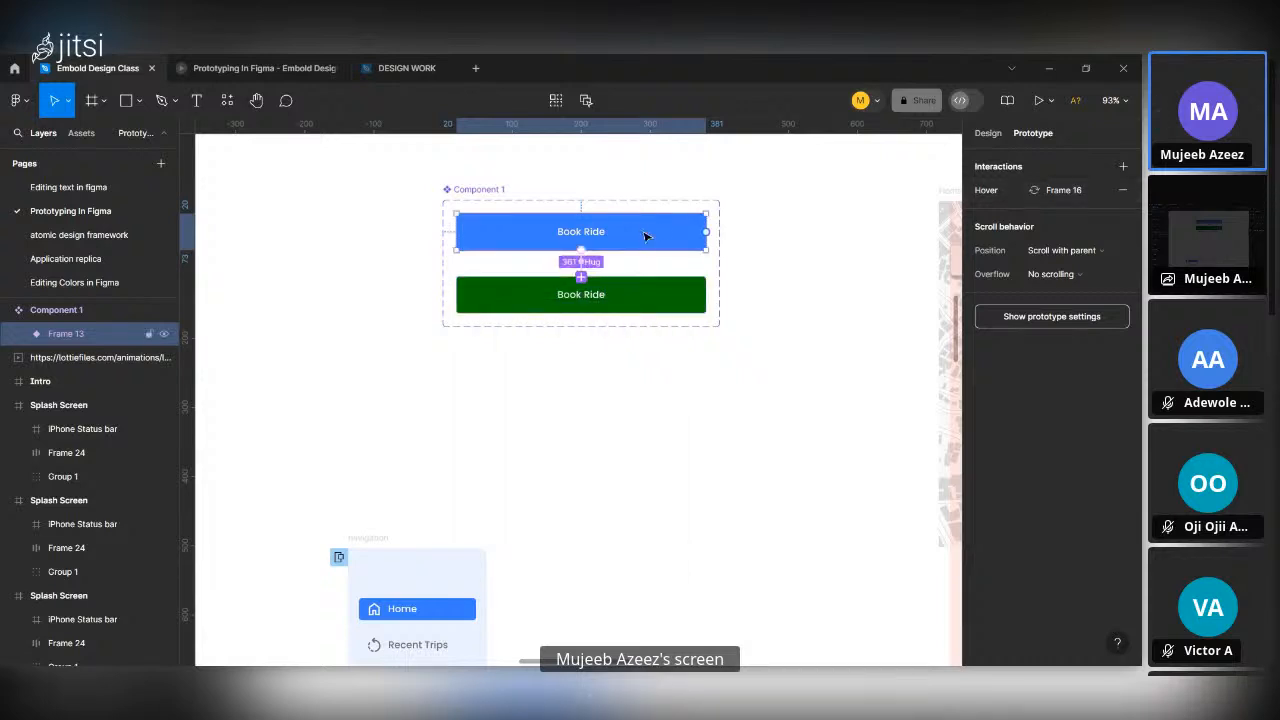
Try placing a copy of the blue Book Ride variant on the blank canvas below the component set, and undo it.
{"action": "left_click_drag", "start_coordinate": [648, 236], "coordinate": [717, 571]}
{"action": "key", "text": "ctrl+z"}
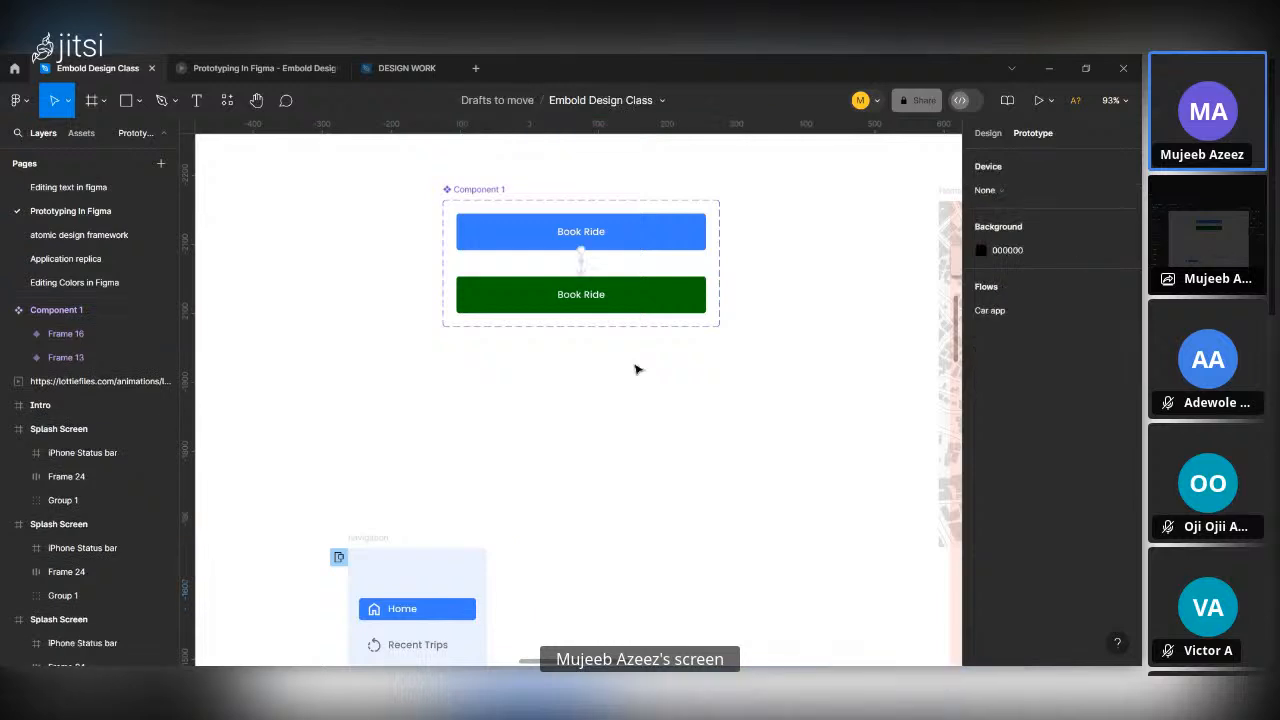
Replace the Book Ride buttons in both Going to? cards with the blue variant from the Book Ride component set.
{"action": "left_click", "coordinate": [615, 246]}
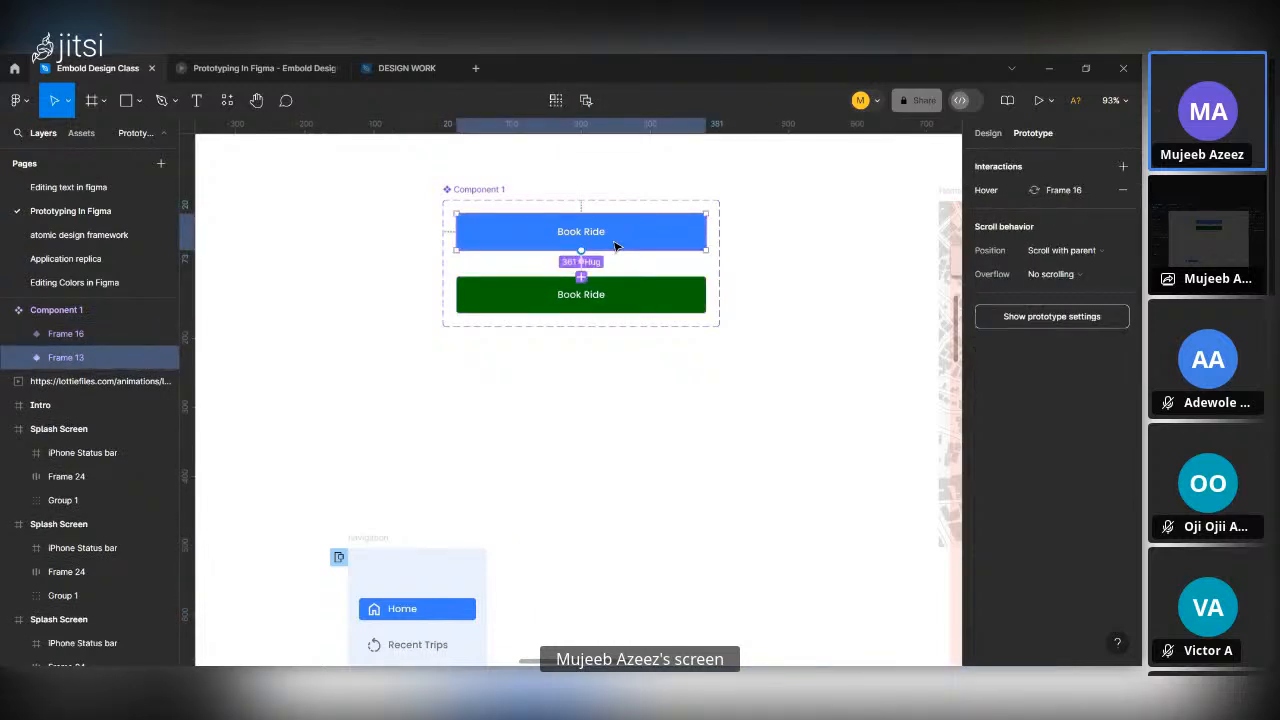
{"action": "scroll", "coordinate": [800, 570], "scroll_direction": "down", "scroll_amount": 6}
{"action": "scroll", "coordinate": [800, 570], "scroll_direction": "down", "scroll_amount": 5, "text": "ctrl"}
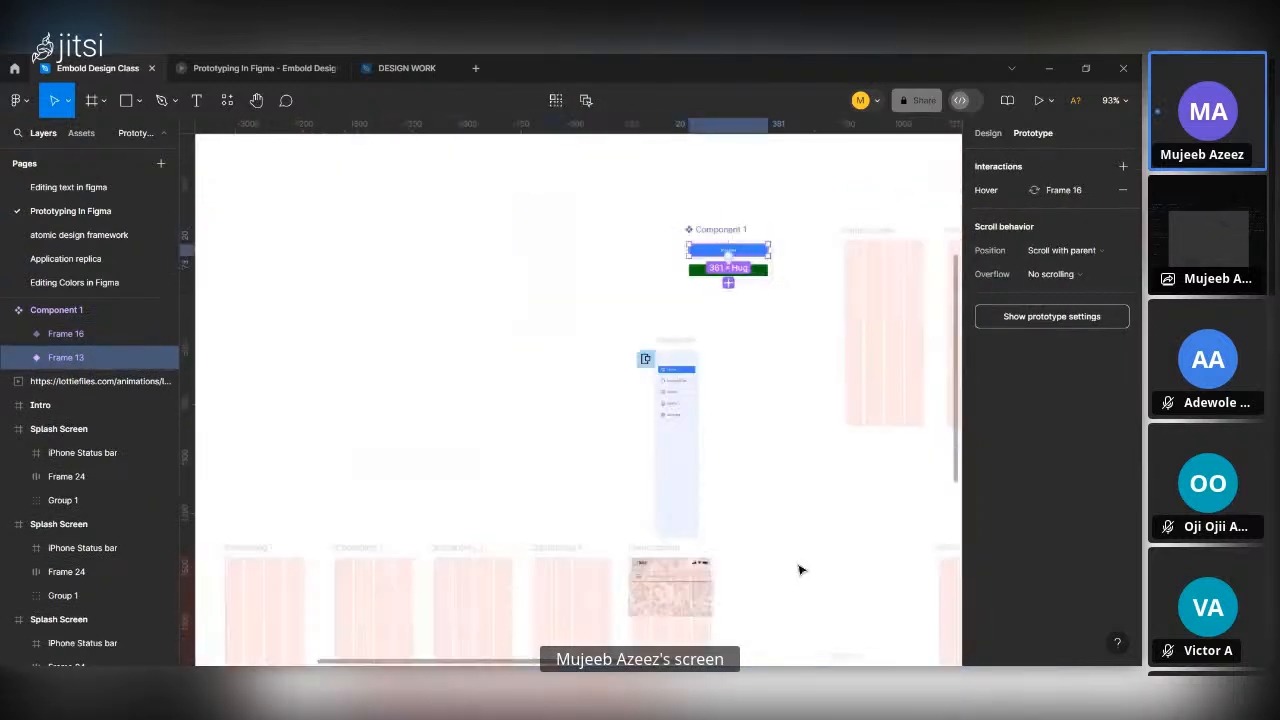
{"action": "scroll", "coordinate": [790, 470], "scroll_direction": "up", "scroll_amount": 6, "text": "ctrl"}
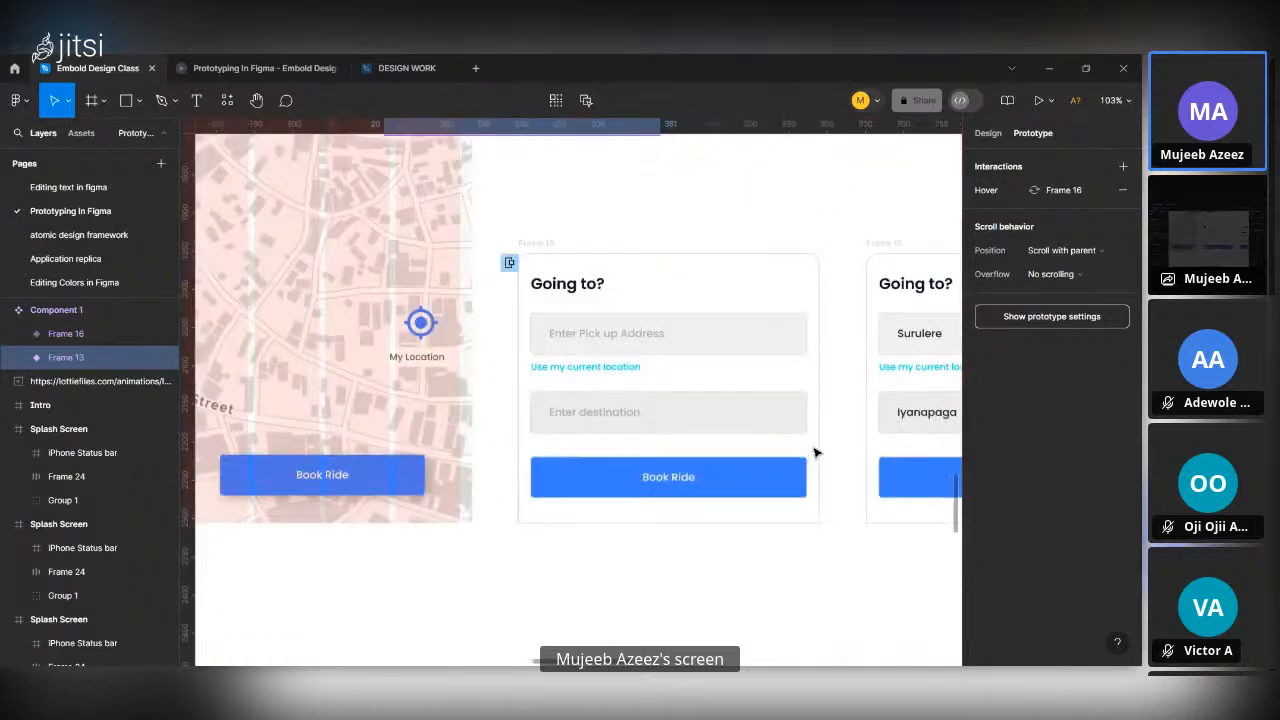
{"action": "left_click", "coordinate": [754, 477]}
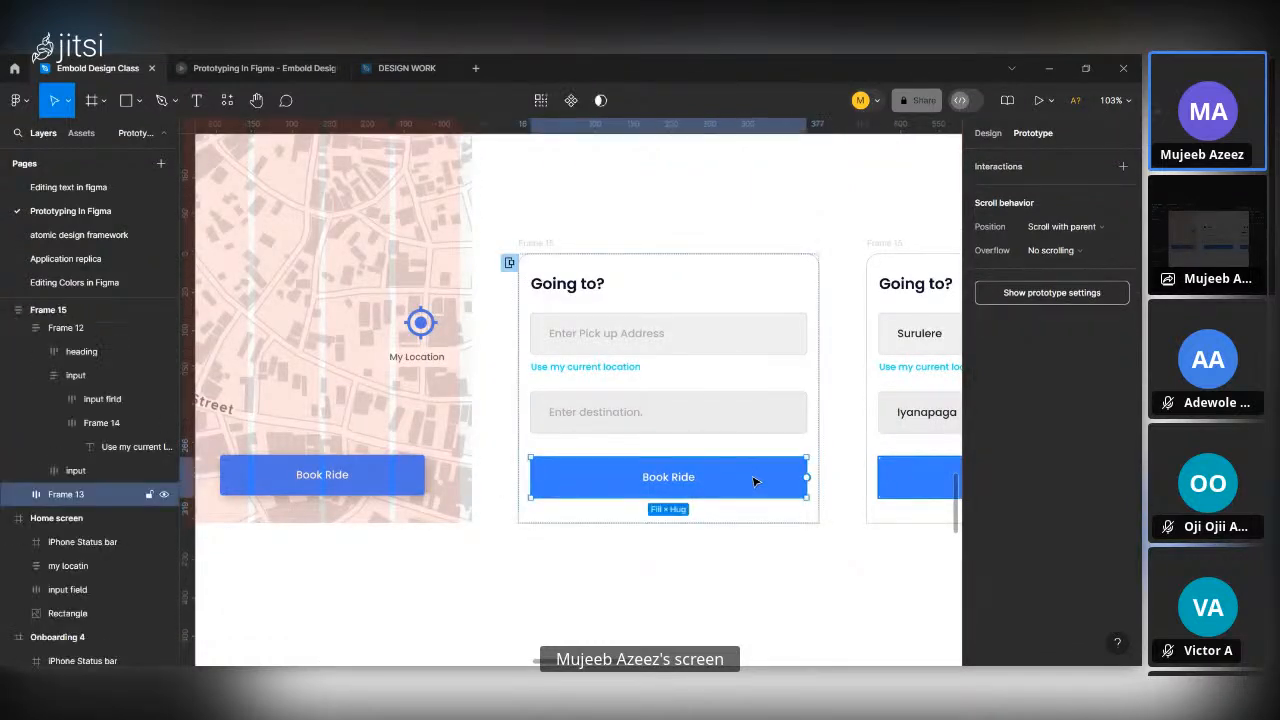
{"action": "scroll", "coordinate": [754, 514], "scroll_direction": "right", "scroll_amount": 3}
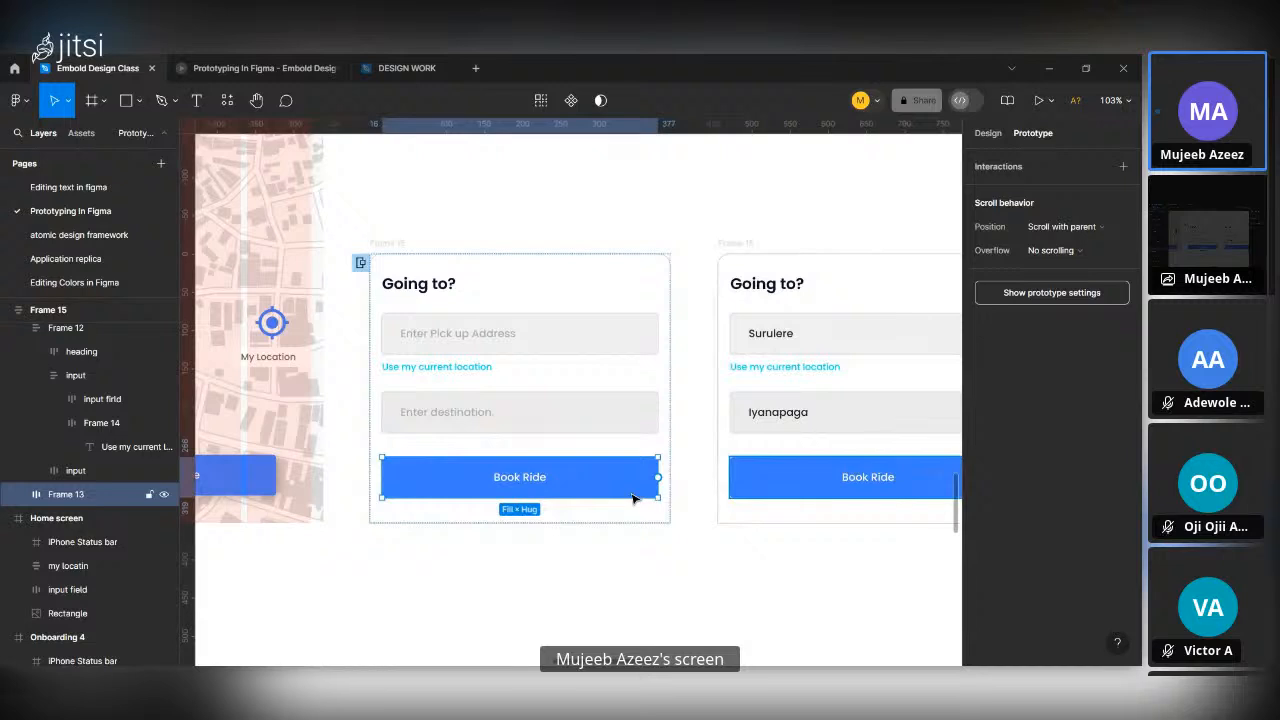
{"action": "key", "text": "ctrl+shift+r"}
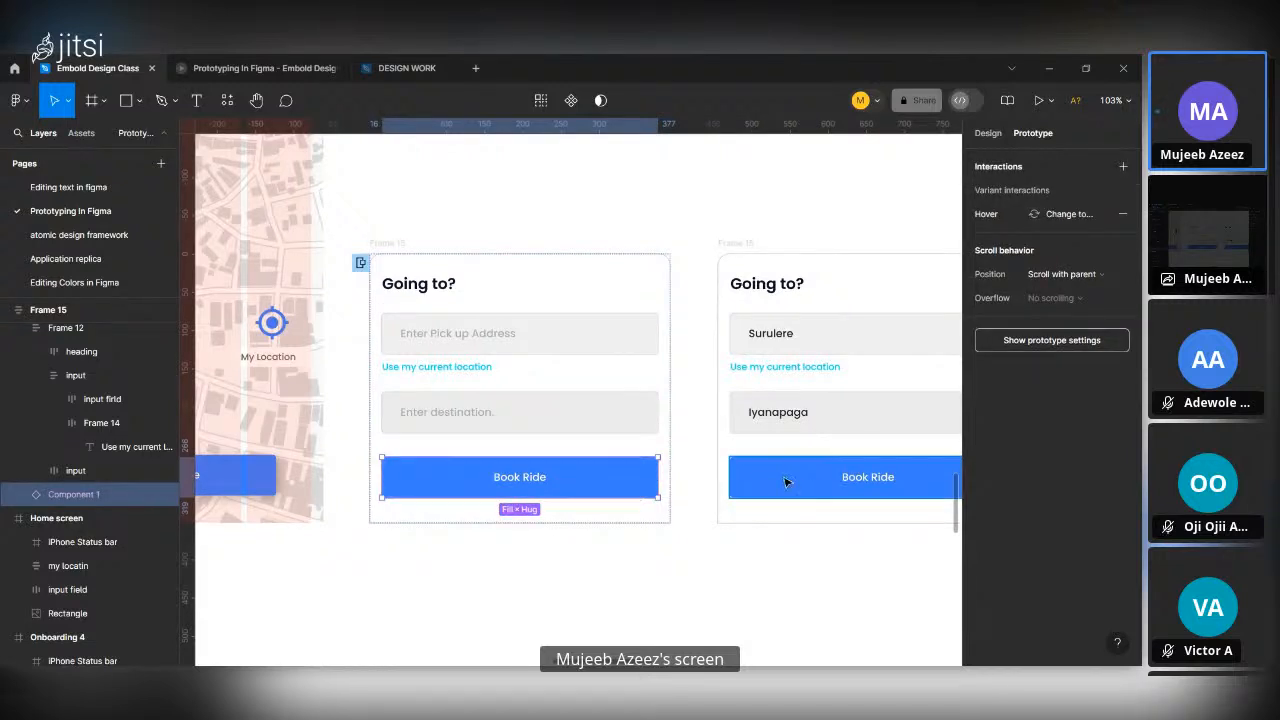
{"action": "left_click", "coordinate": [785, 482]}
{"action": "key", "text": "ctrl+shift+r"}
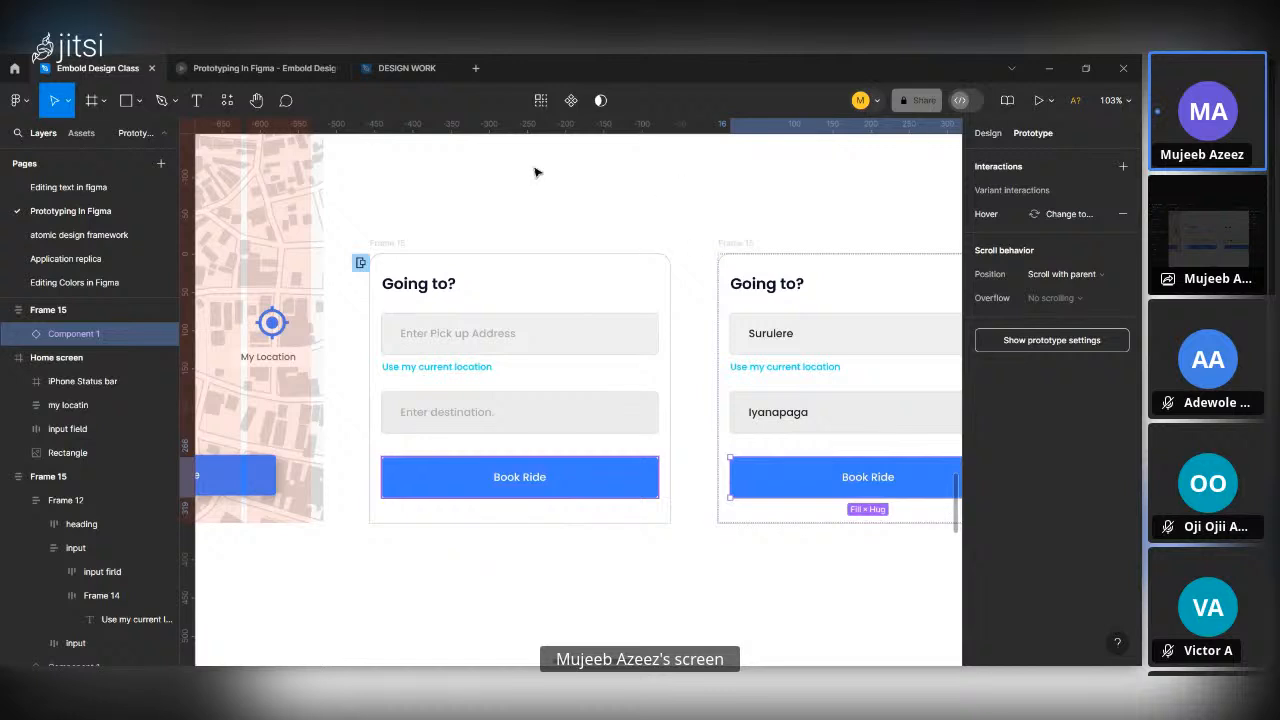
Open the Going to? sheet in the prototype preview and test the Book Ride button's hover state.
{"action": "left_click", "coordinate": [262, 68]}
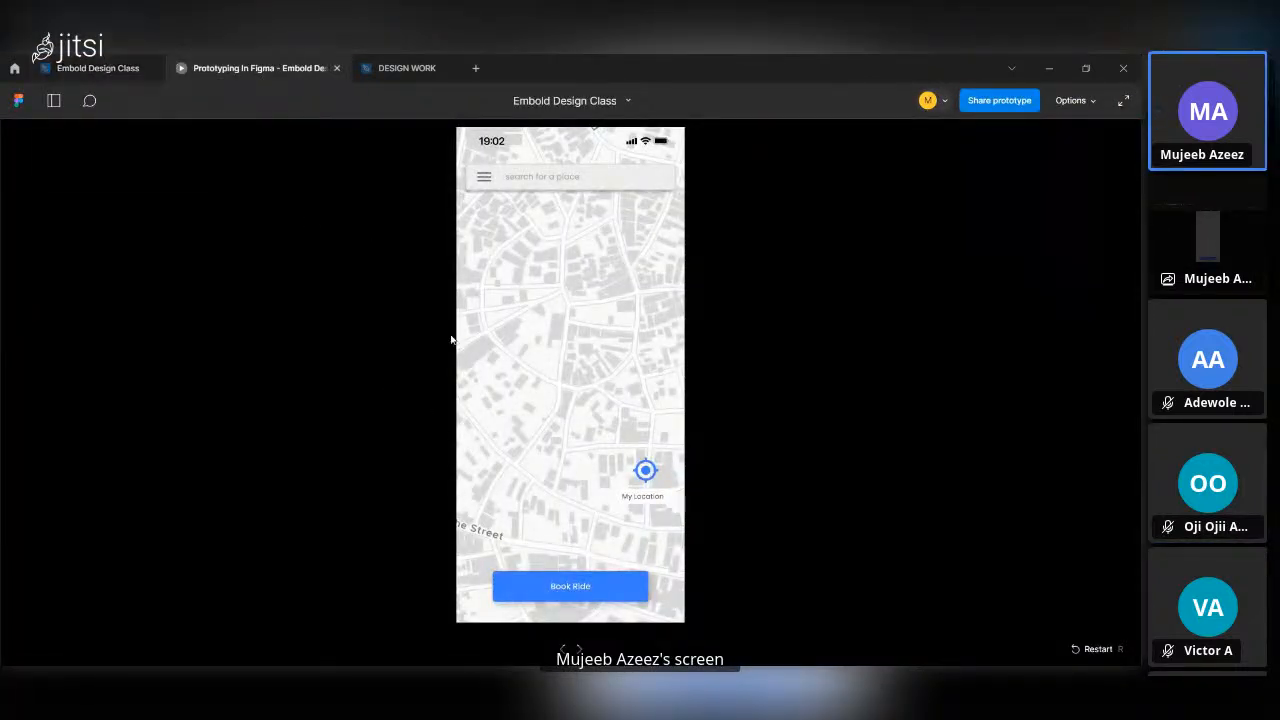
{"action": "left_click", "coordinate": [553, 585]}
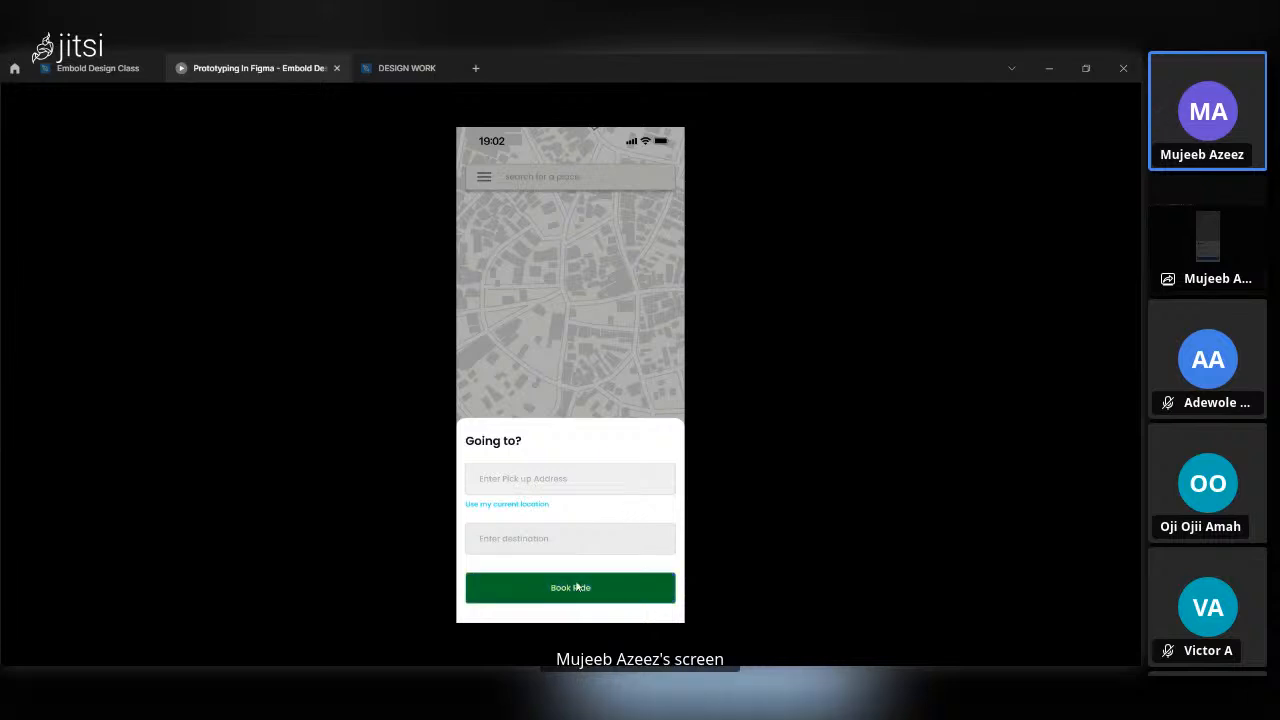
{"action": "left_click", "coordinate": [77, 70]}
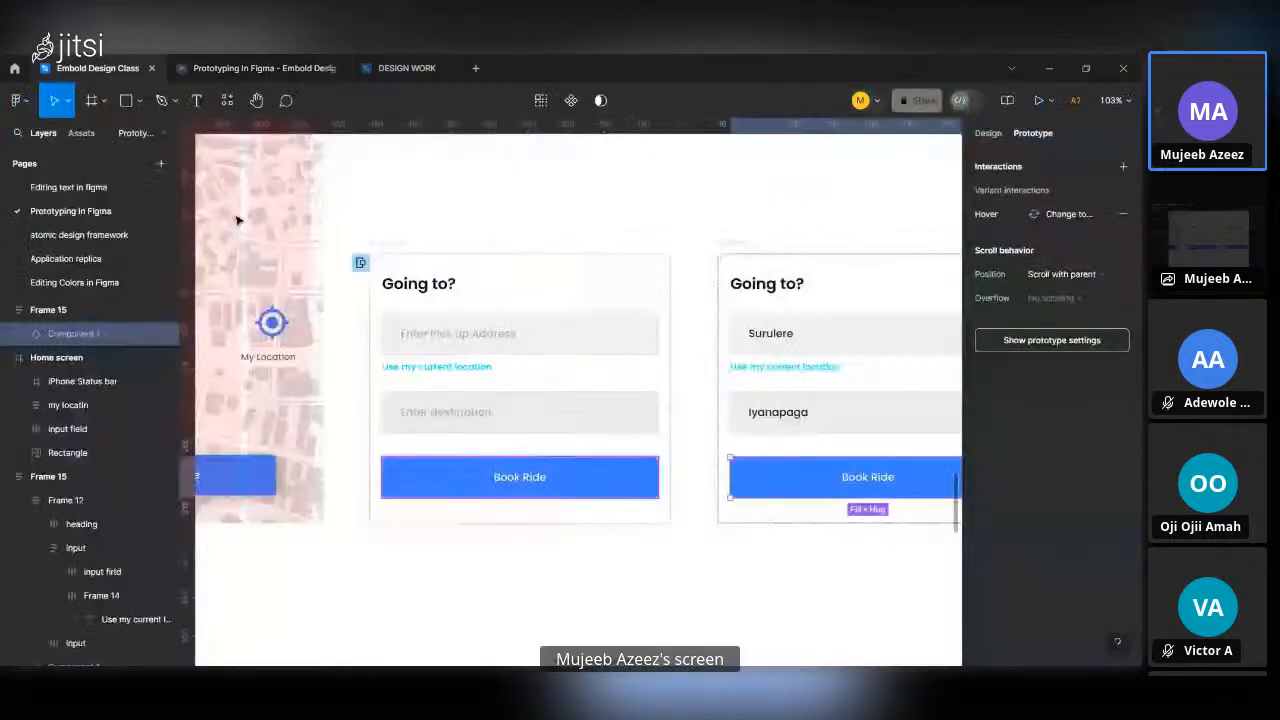
{"action": "scroll", "coordinate": [413, 461], "scroll_direction": "down", "scroll_amount": 10}
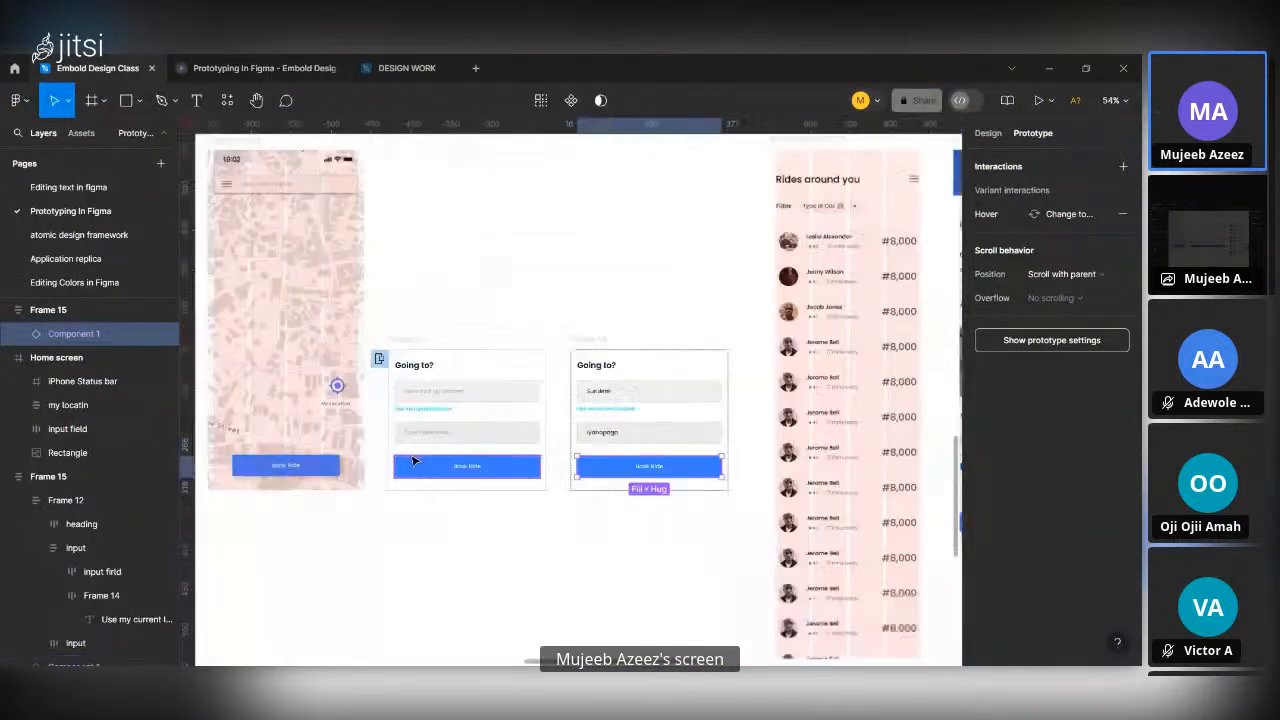
{"action": "scroll", "coordinate": [425, 283], "scroll_direction": "up", "scroll_amount": 1}
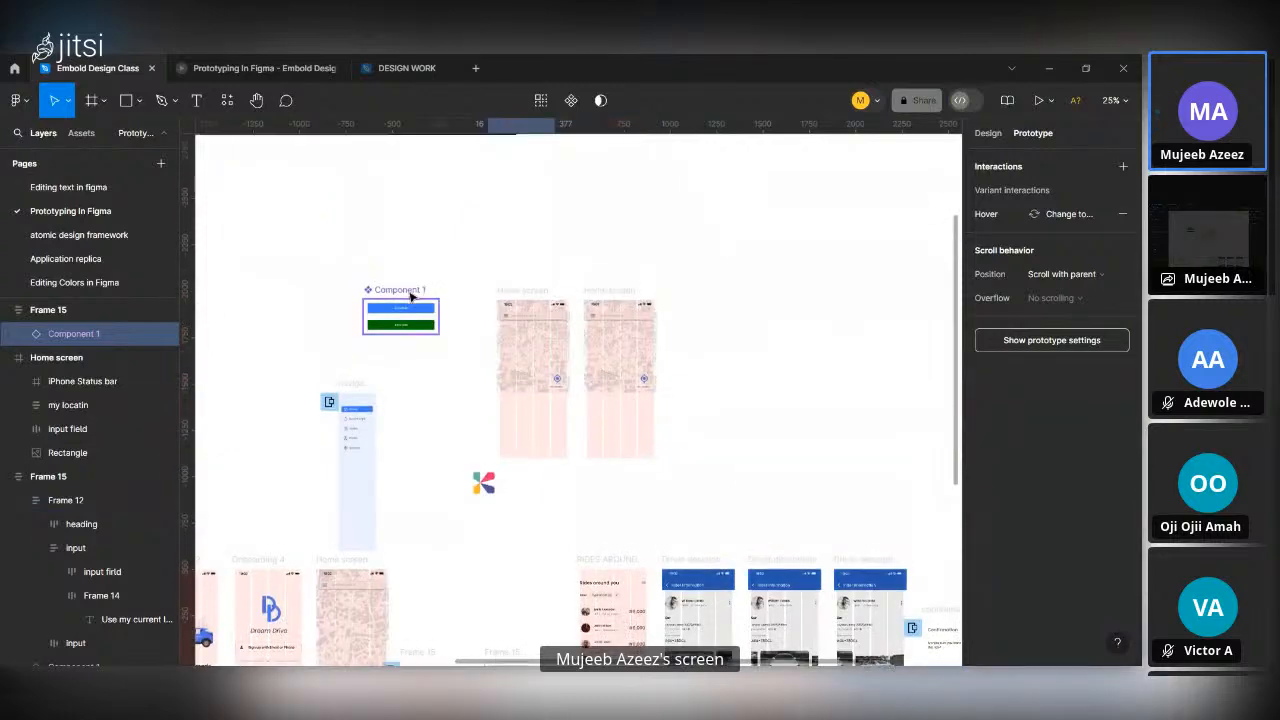
{"action": "scroll", "coordinate": [410, 295], "scroll_direction": "up", "scroll_amount": 10}
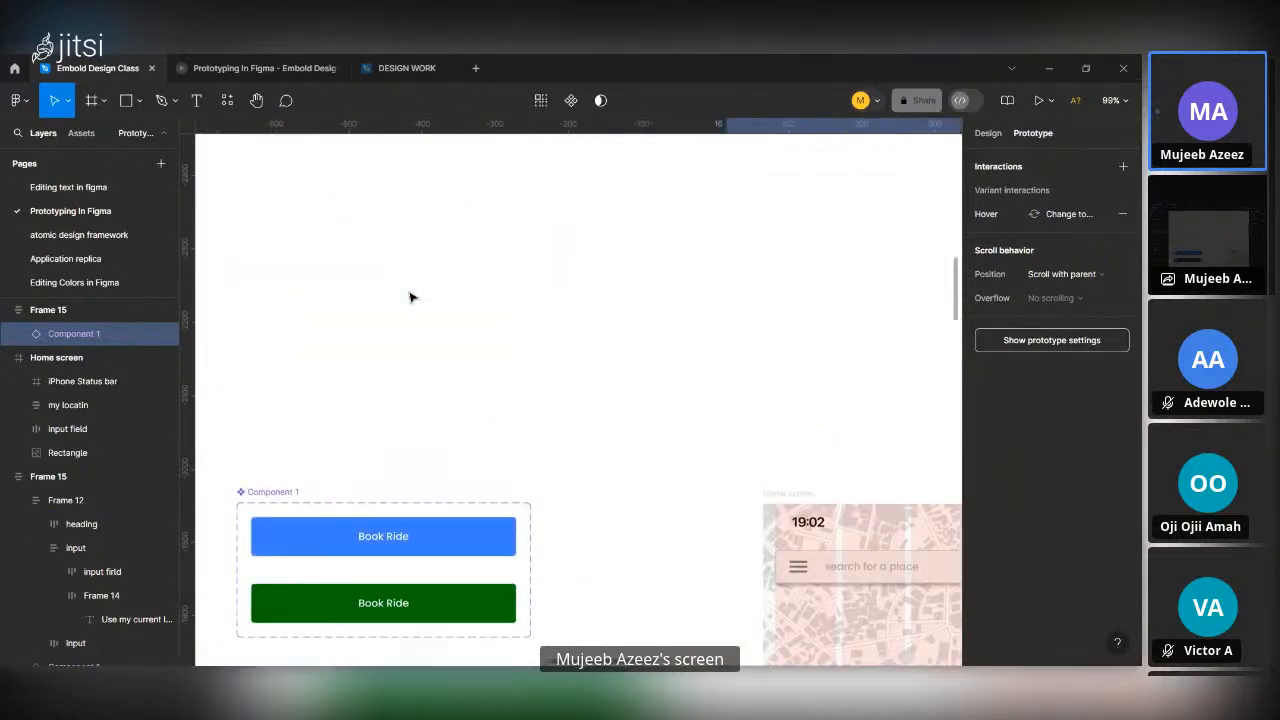
{"action": "left_click", "coordinate": [400, 364]}
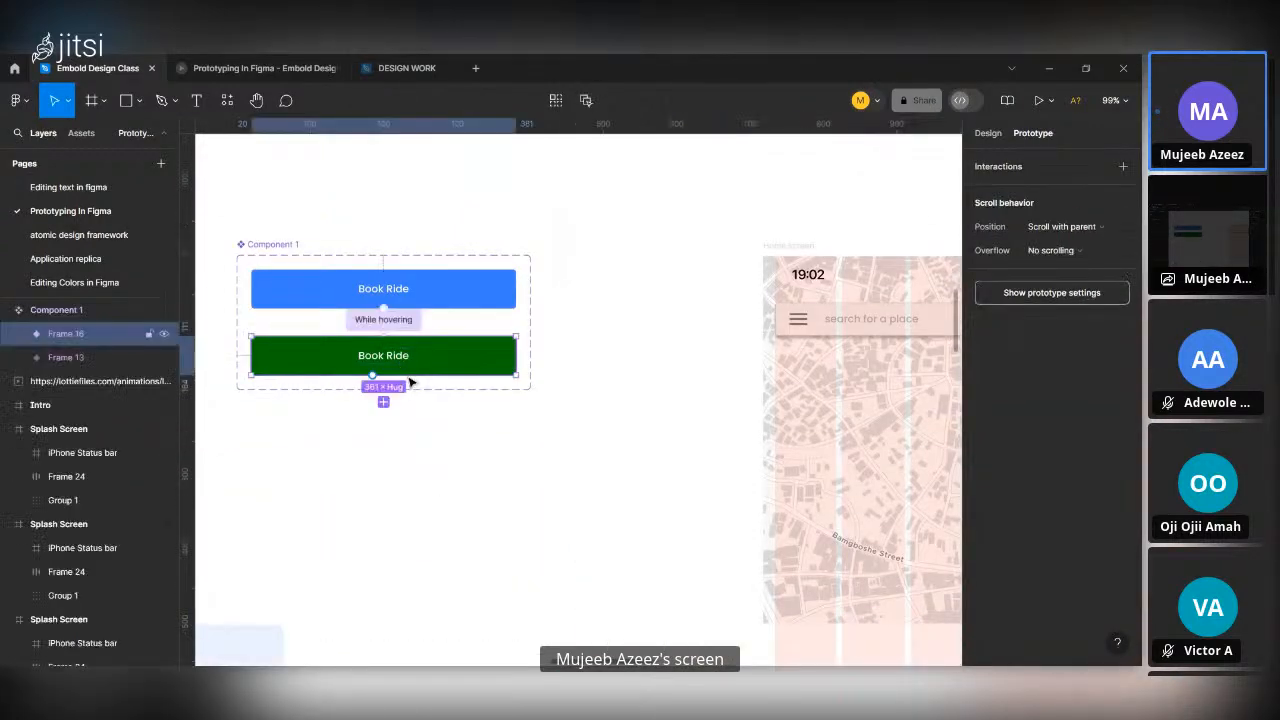
{"action": "left_click_drag", "start_coordinate": [436, 376], "coordinate": [436, 424]}
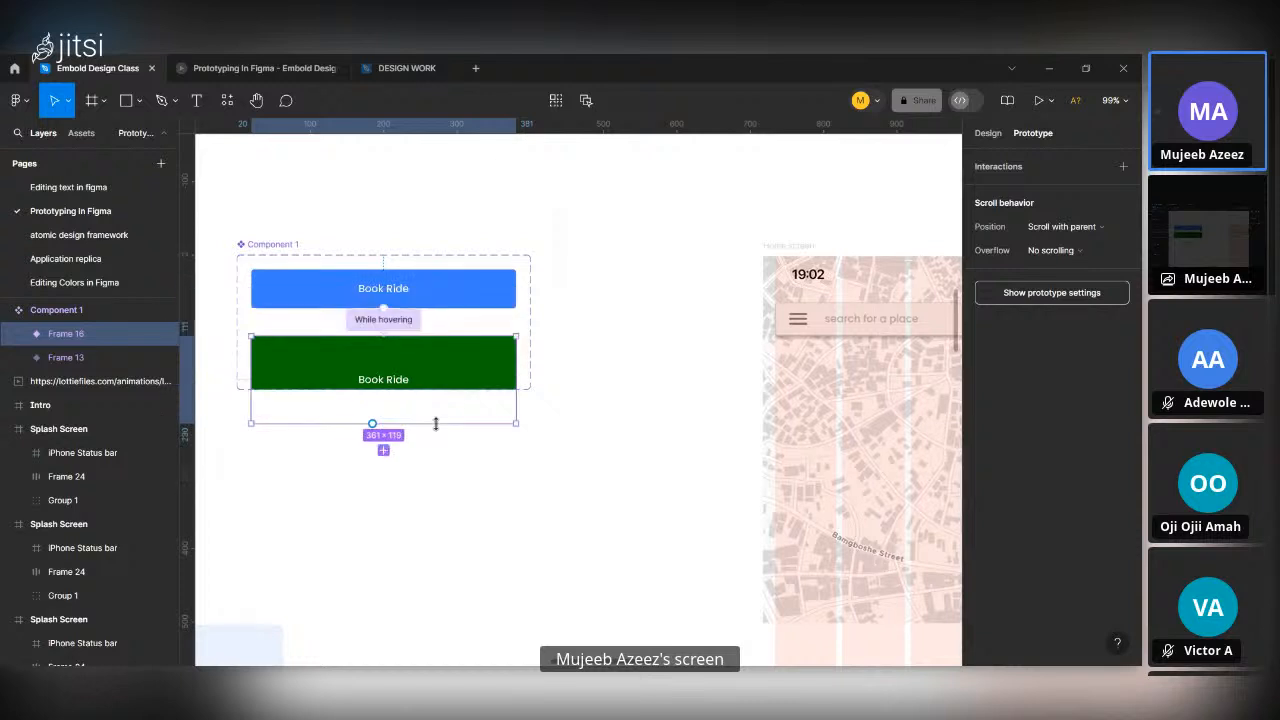
{"action": "key", "text": "ctrl+z"}
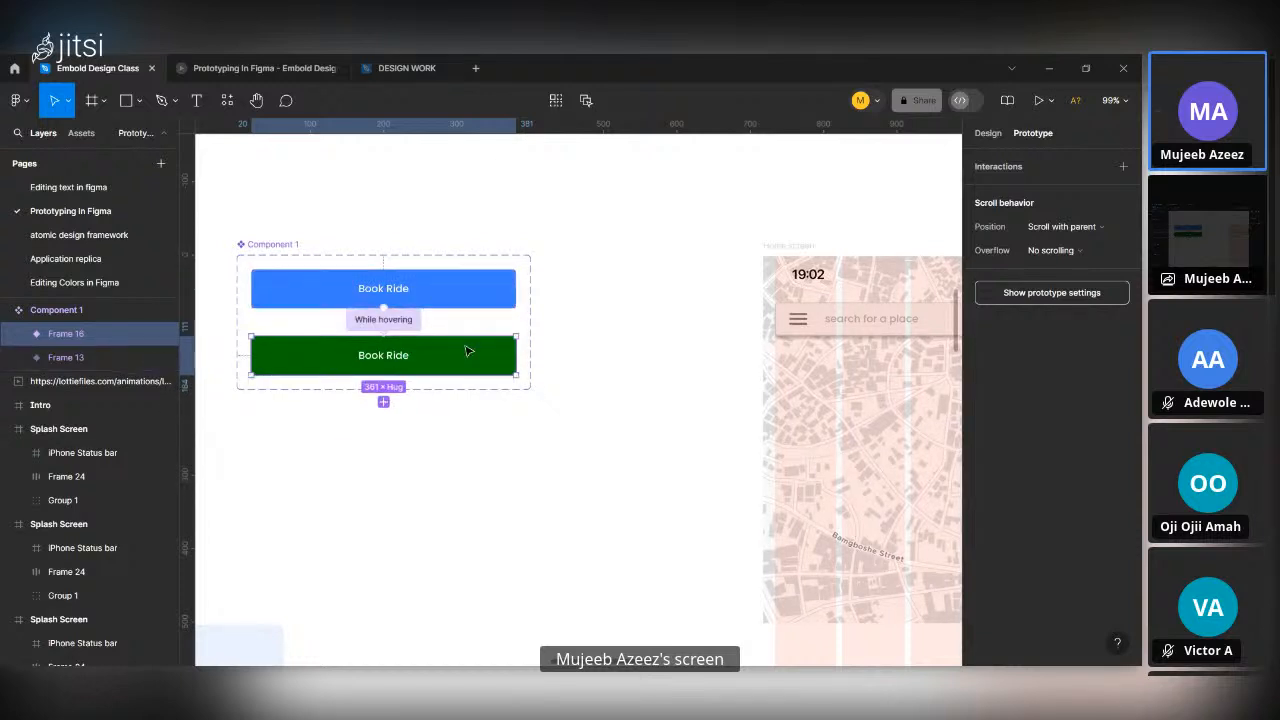
Place a copy of the blue Book Ride variant above the component set, detached from its component and without auto layout.
{"action": "left_click", "coordinate": [459, 288]}
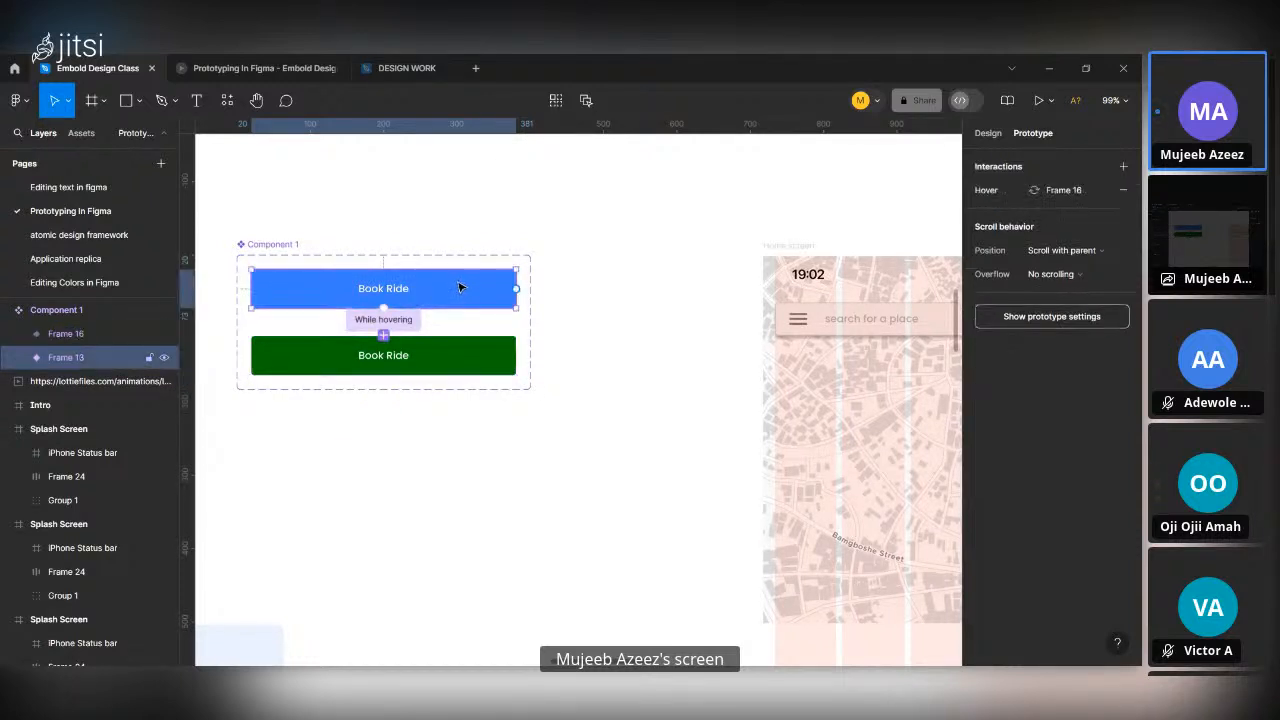
{"action": "left_click_drag", "start_coordinate": [465, 291], "coordinate": [668, 306]}
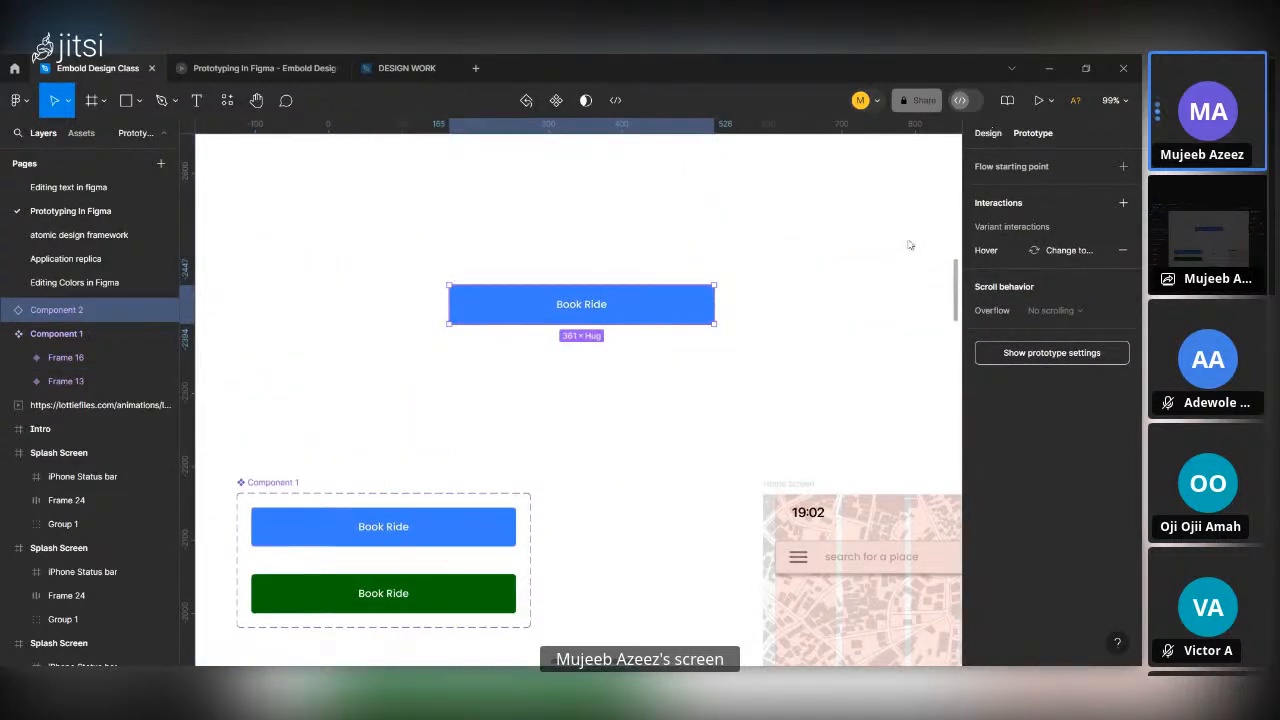
{"action": "left_click", "coordinate": [988, 133]}
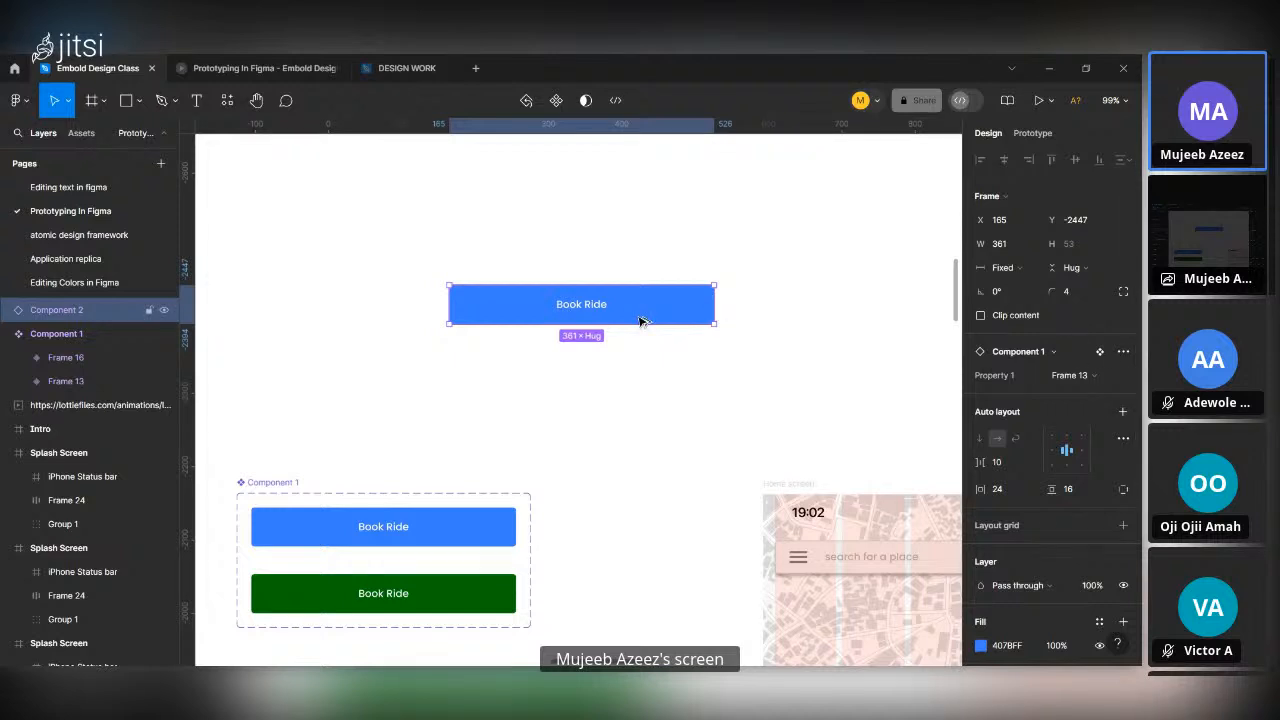
{"action": "key", "text": "ctrl+alt+b"}
{"action": "scroll", "coordinate": [615, 320], "scroll_direction": "up", "scroll_amount": 3}
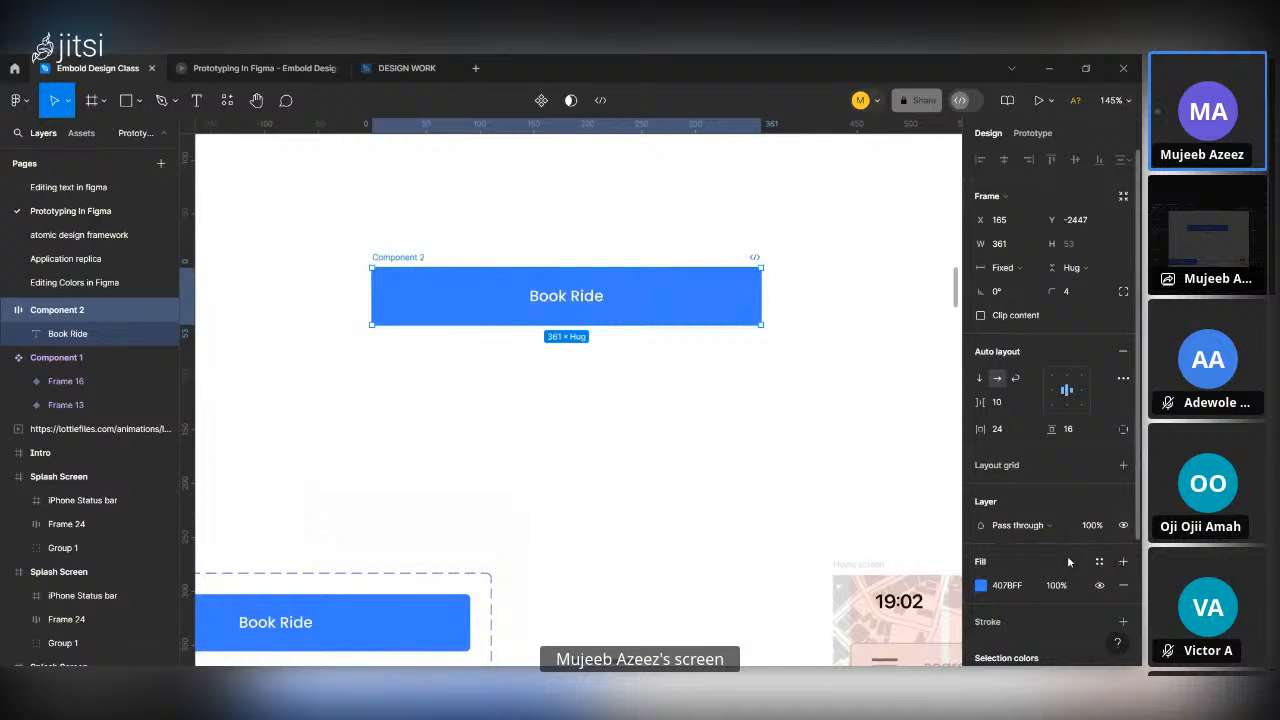
{"action": "left_click", "coordinate": [1122, 352]}
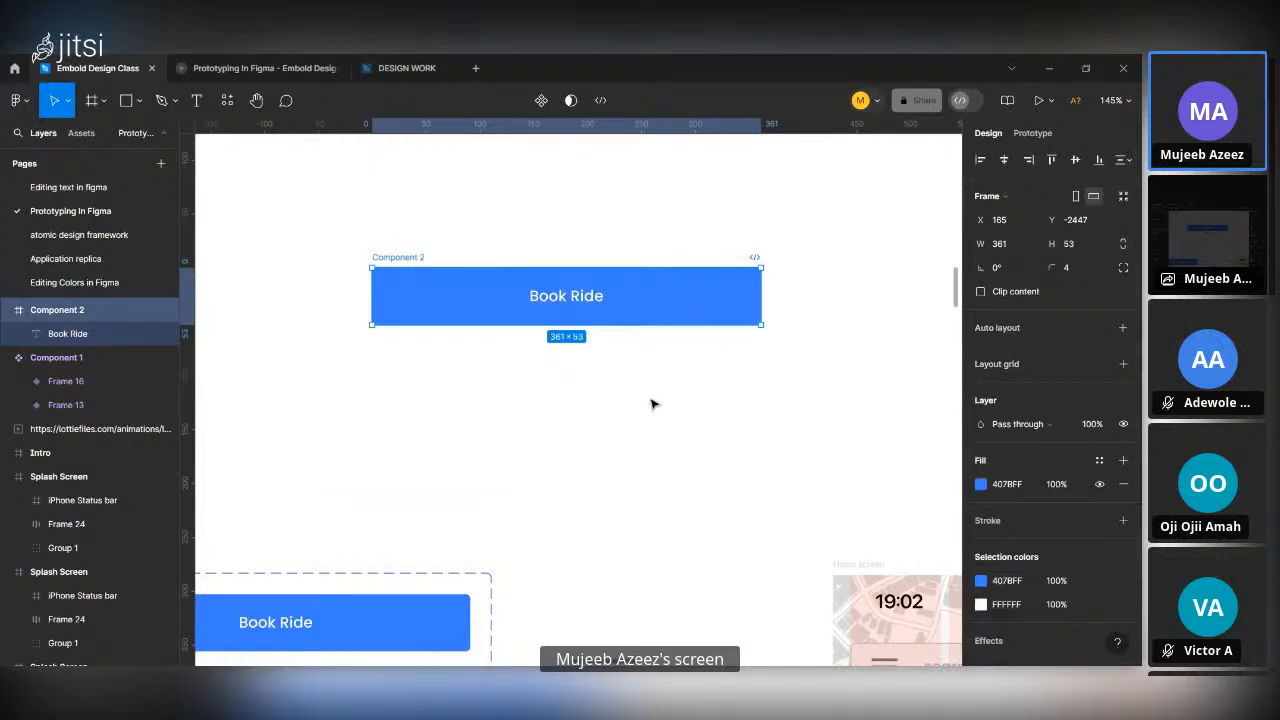
Wrap the detached Book Ride button in a new frame and name that frame "overrall frame".
{"action": "key", "text": "ctrl+alt+g"}
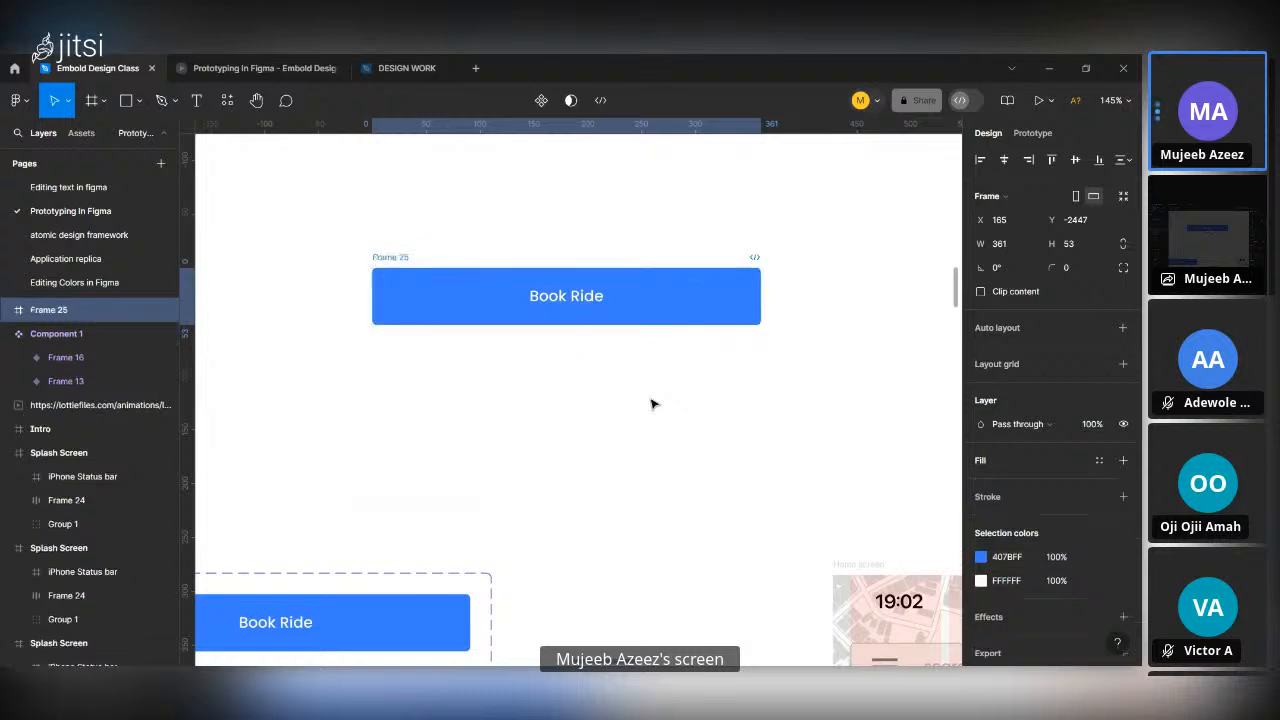
{"action": "double_click", "coordinate": [394, 258]}
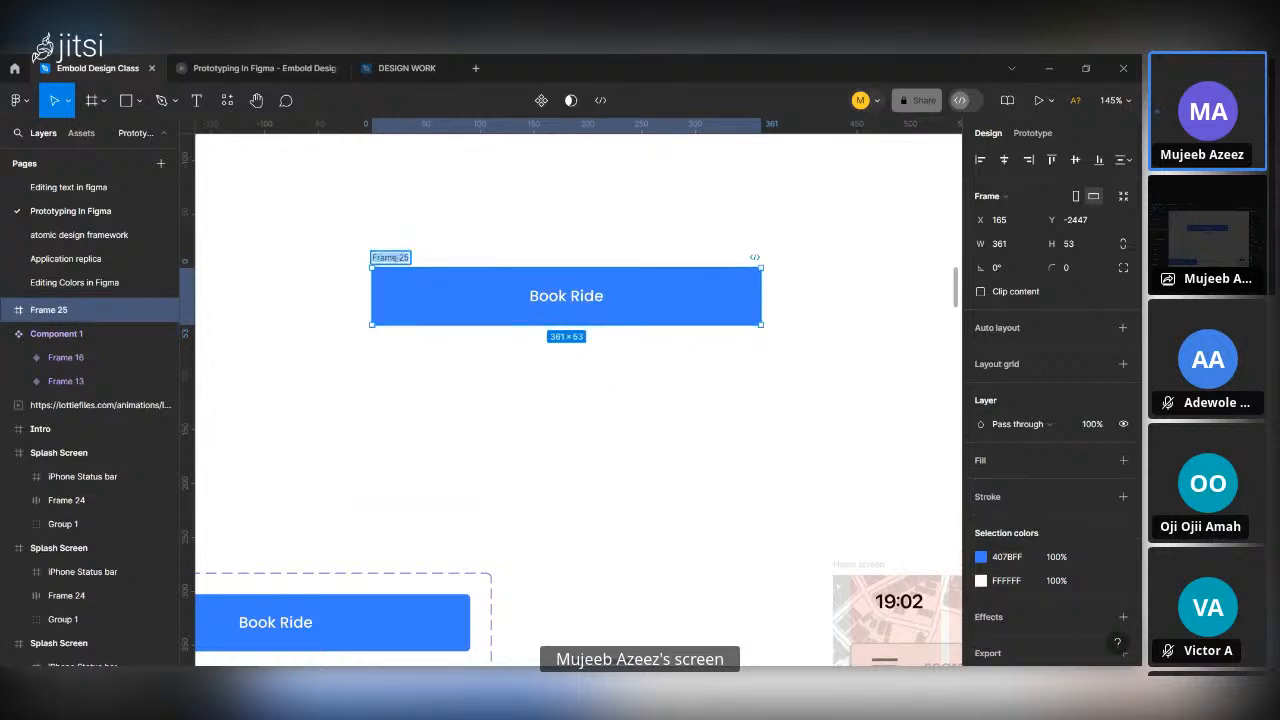
{"action": "key", "text": "BackSpace"}
{"action": "type", "text": "overlall frame"}
{"action": "key", "text": "Return"}
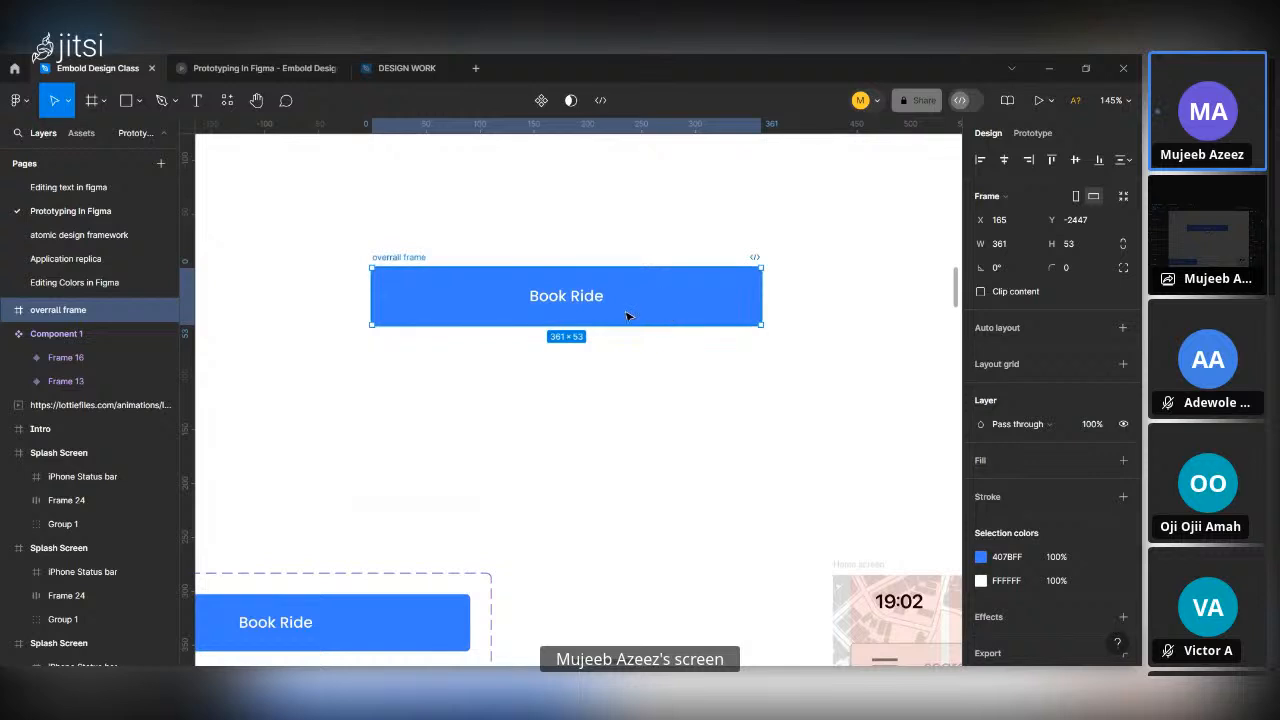
Move the Book Ride text layer out of Component 2 so it sits directly inside the overrall frame, above Component 2.
{"action": "left_click", "coordinate": [6, 311]}
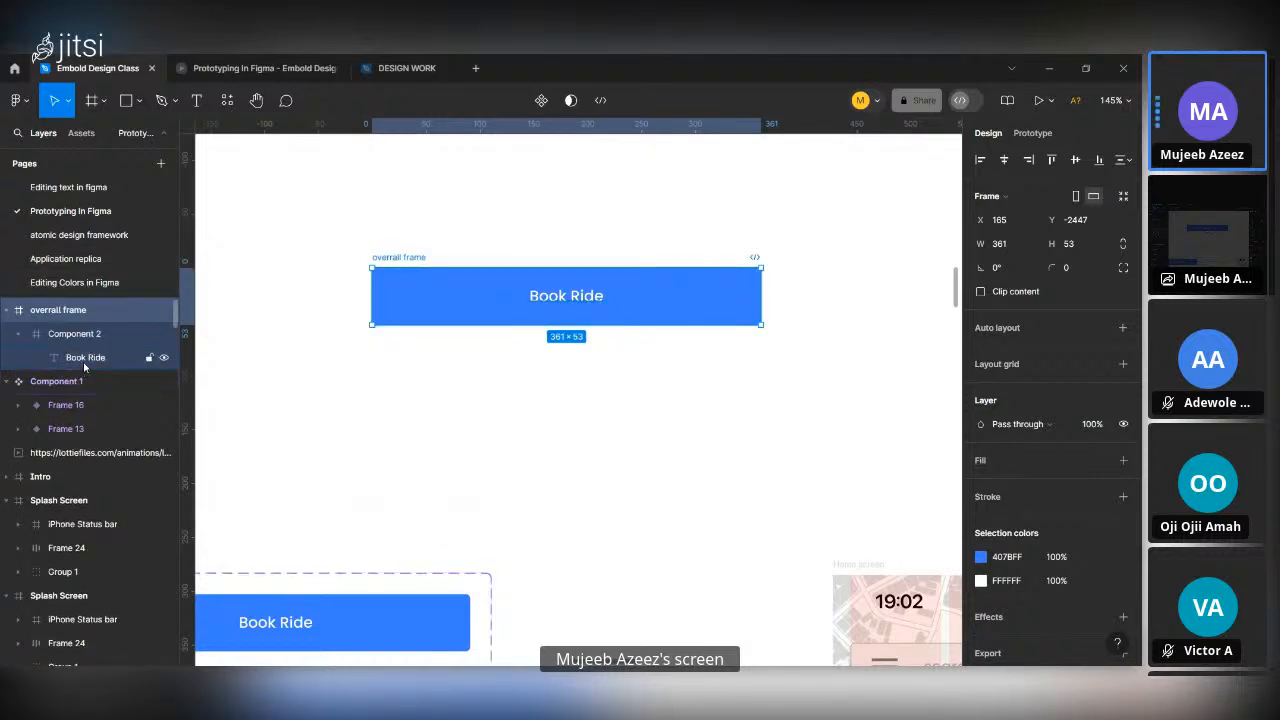
{"action": "left_click", "coordinate": [90, 361]}
{"action": "left_click_drag", "start_coordinate": [90, 356], "coordinate": [90, 323]}
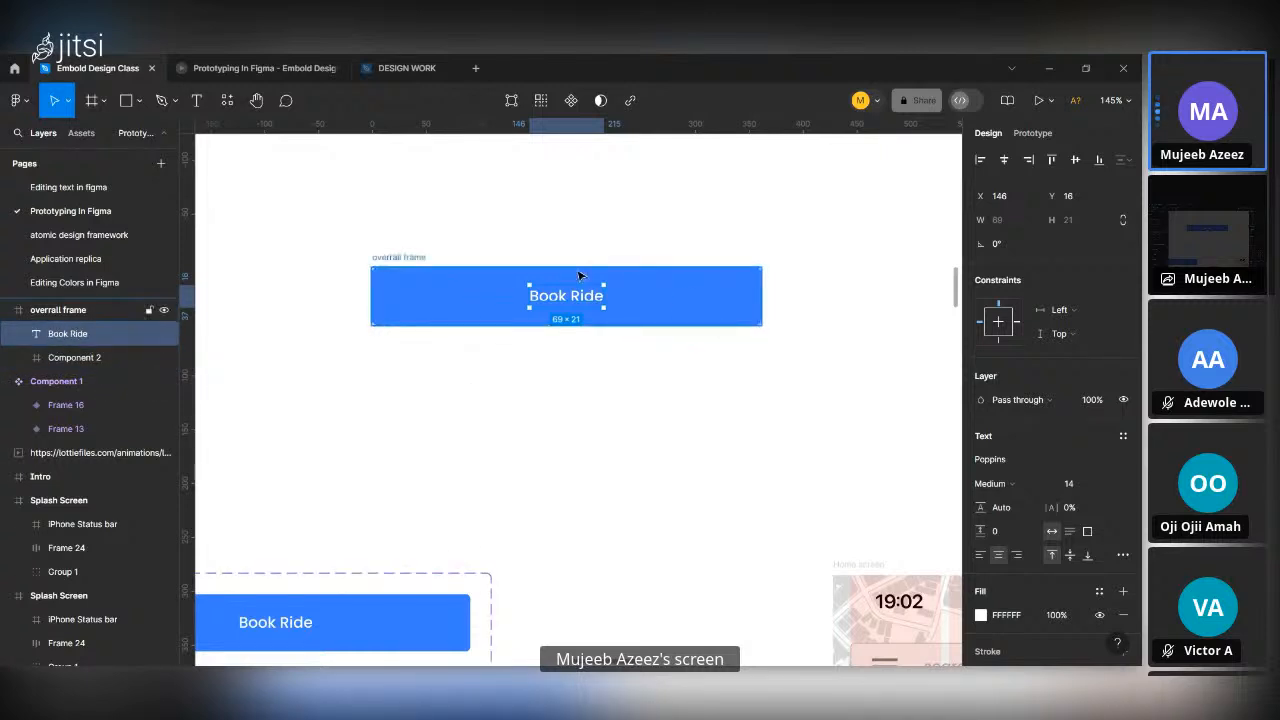
{"action": "left_click", "coordinate": [100, 357]}
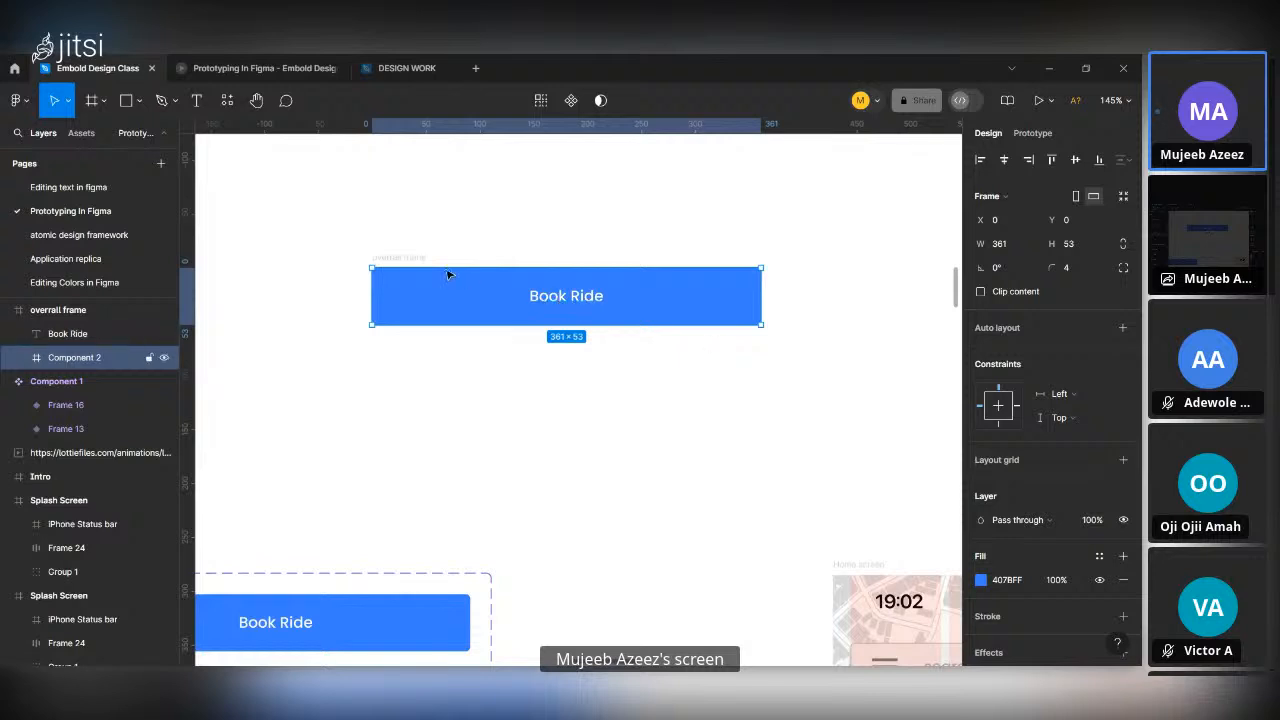
{"action": "left_click", "coordinate": [412, 258]}
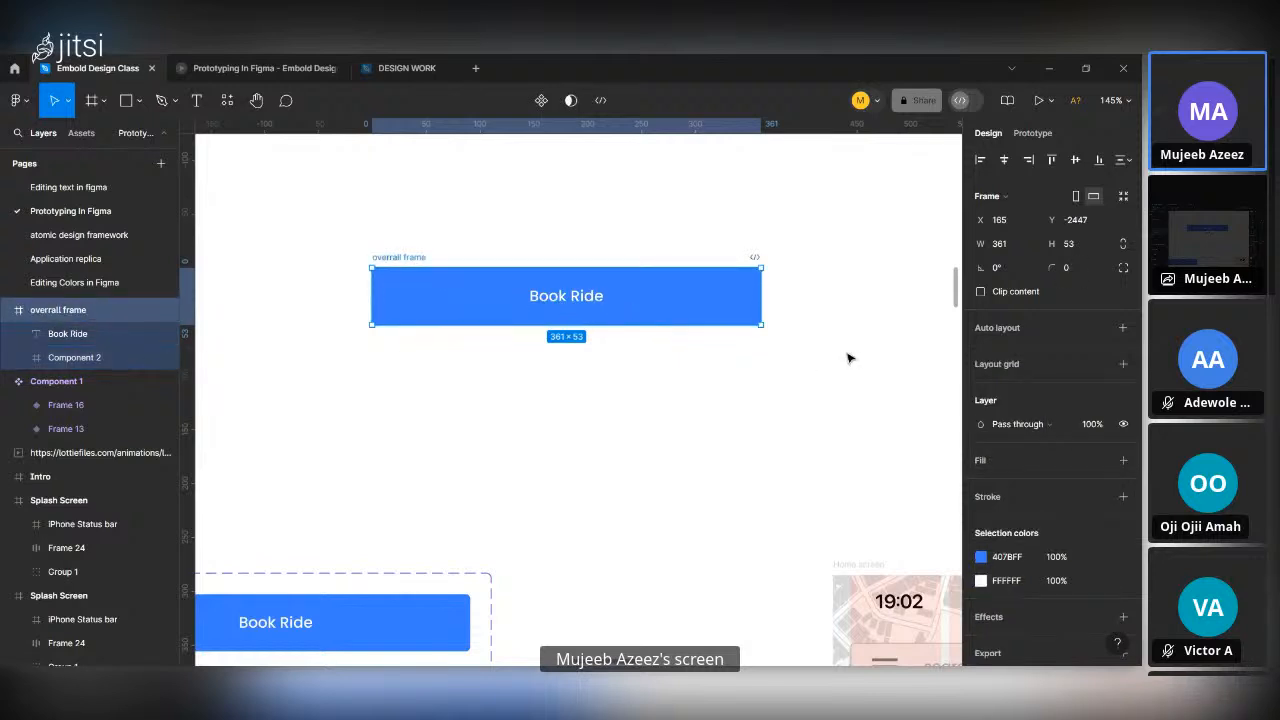
Change the text label in the overrall frame to "Download".
{"action": "double_click", "coordinate": [585, 298]}
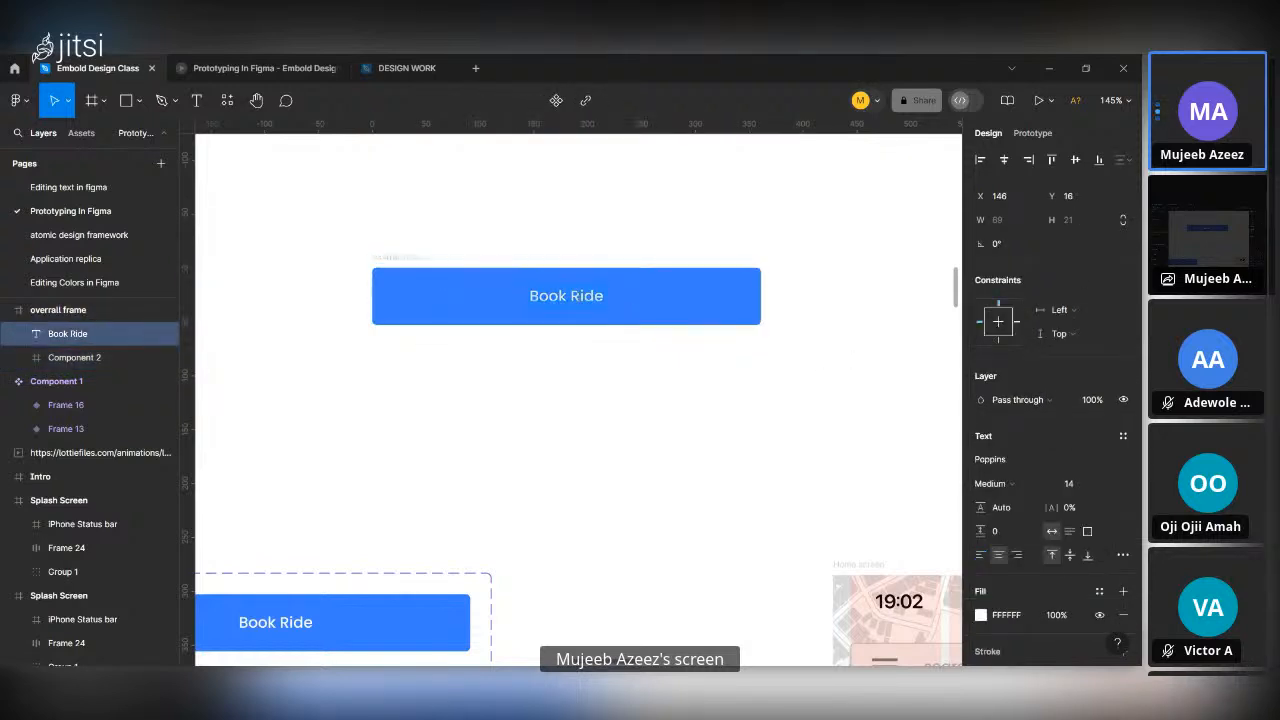
{"action": "key", "text": "Return"}
{"action": "type", "text": "Download"}
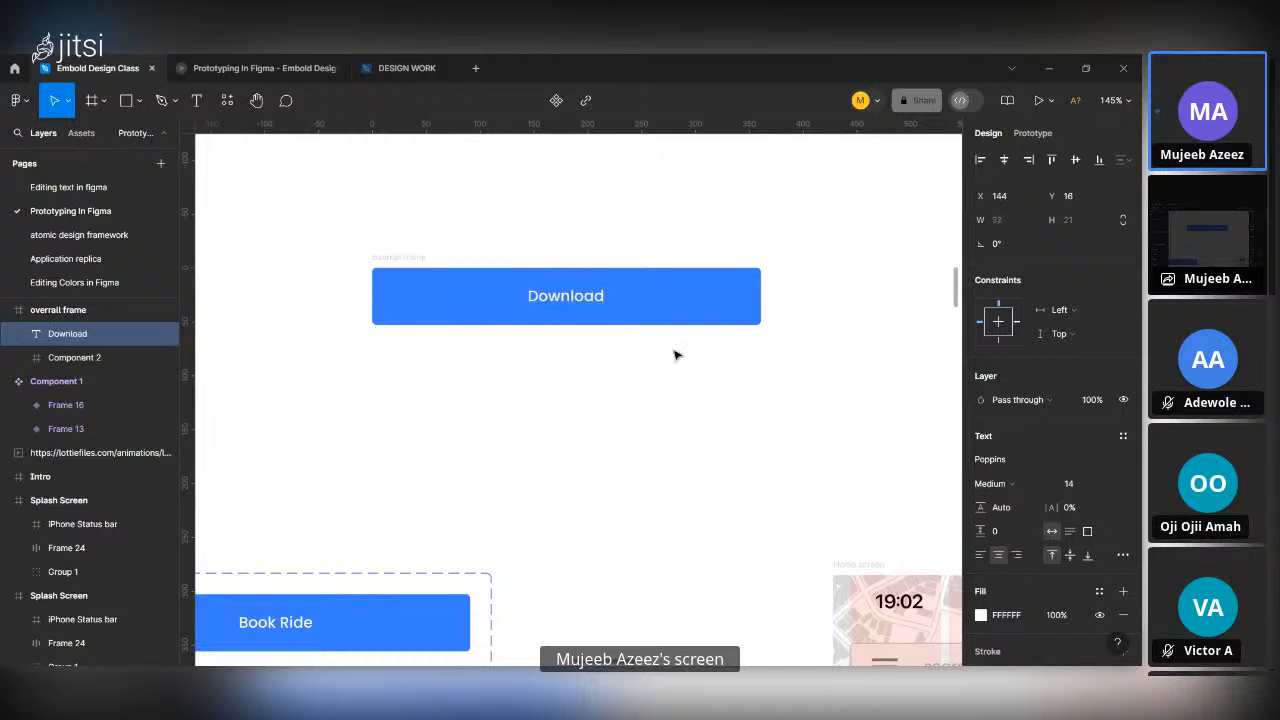
{"action": "key", "text": "Escape"}
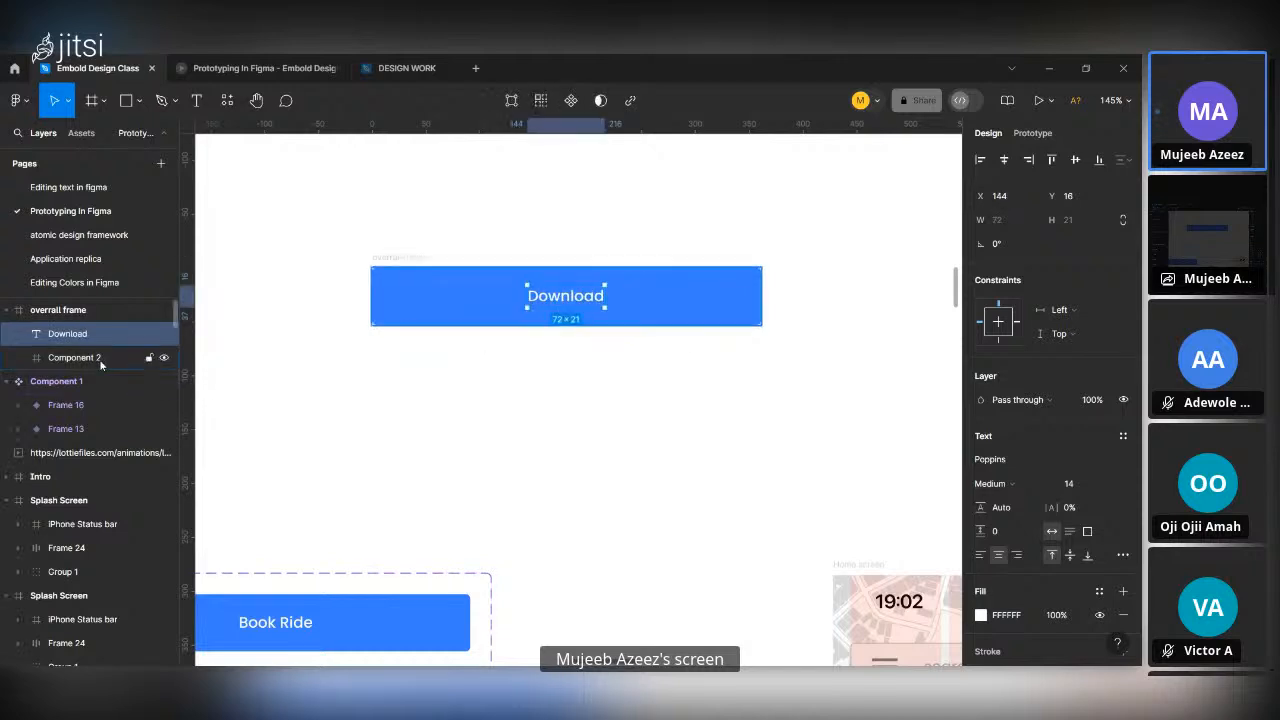
Set Component 2's fill to grey 898989 and move the overrall frame higher on the canvas to X 171, Y -2520.
{"action": "left_click", "coordinate": [170, 360]}
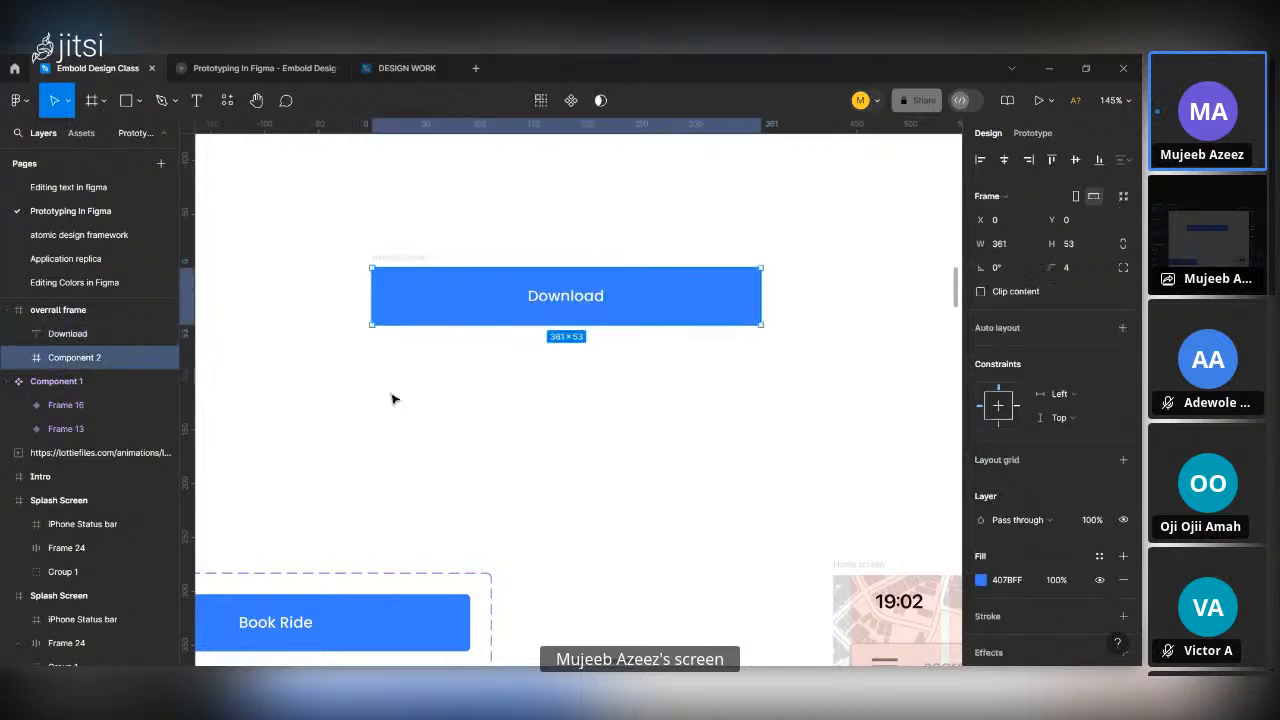
{"action": "left_click", "coordinate": [980, 581]}
{"action": "left_click_drag", "start_coordinate": [787, 374], "coordinate": [746, 374]}
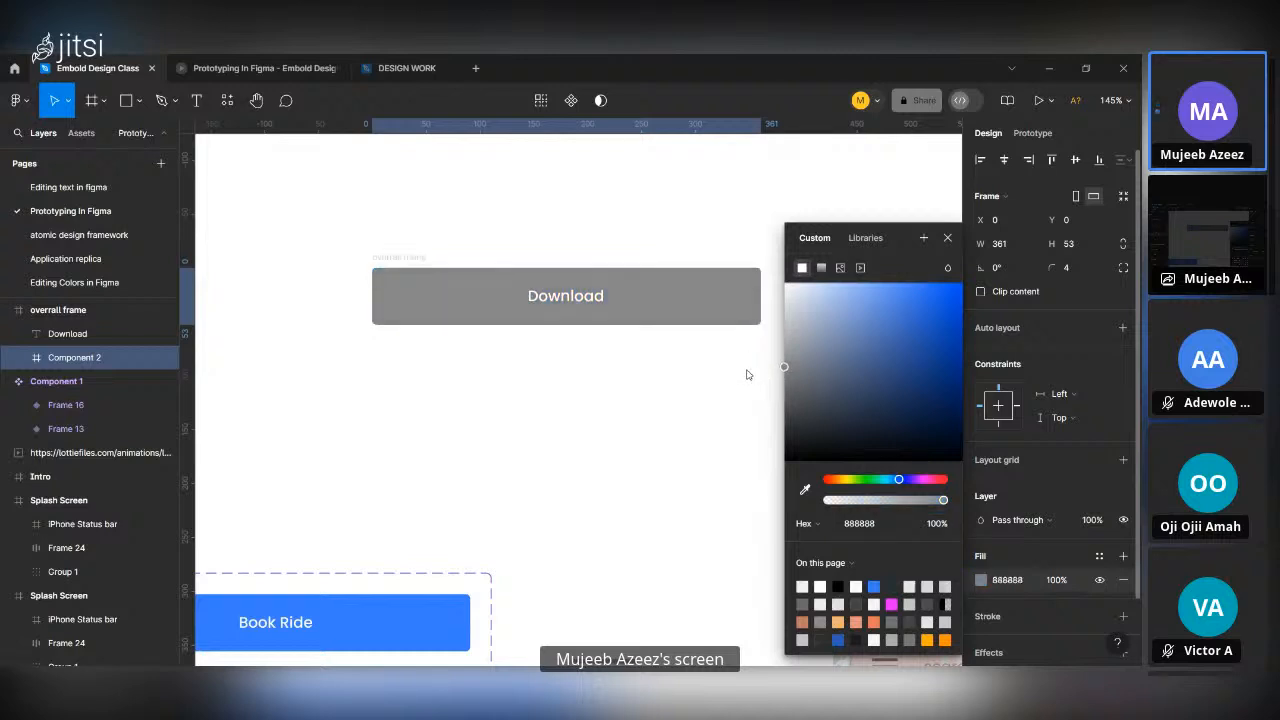
{"action": "left_click", "coordinate": [947, 238]}
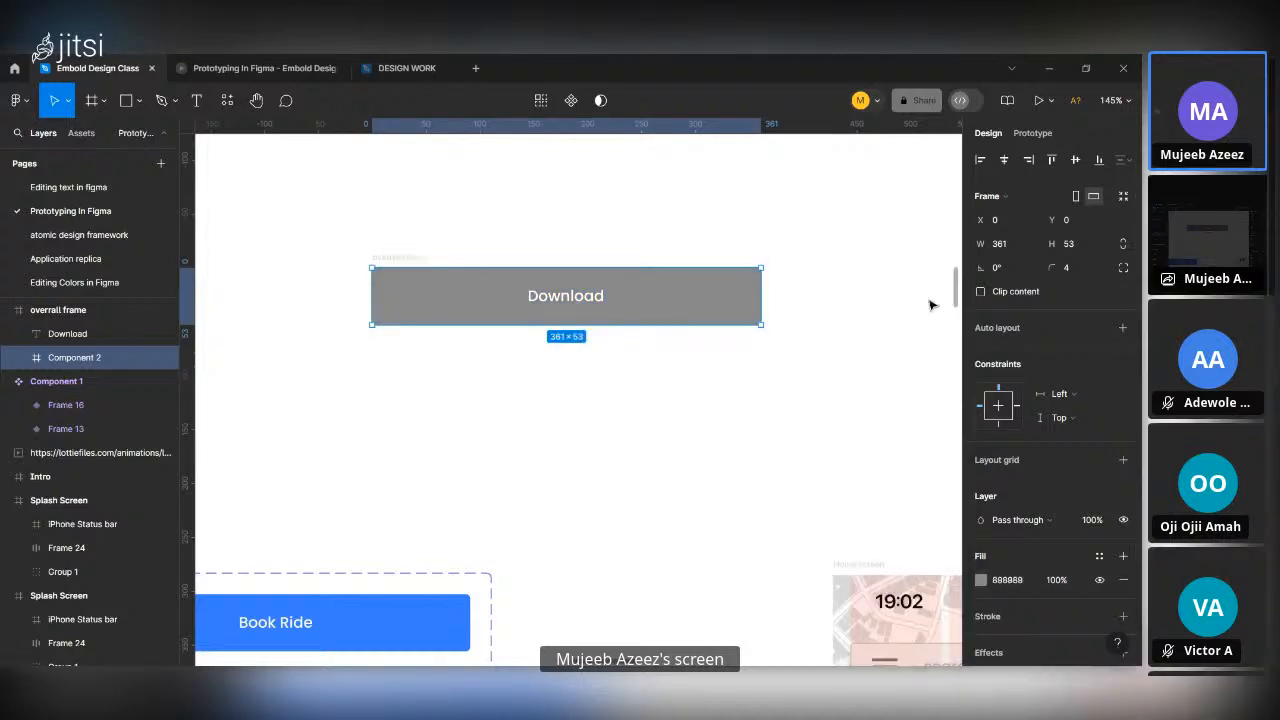
{"action": "left_click", "coordinate": [408, 257]}
{"action": "left_click_drag", "start_coordinate": [457, 306], "coordinate": [468, 204]}
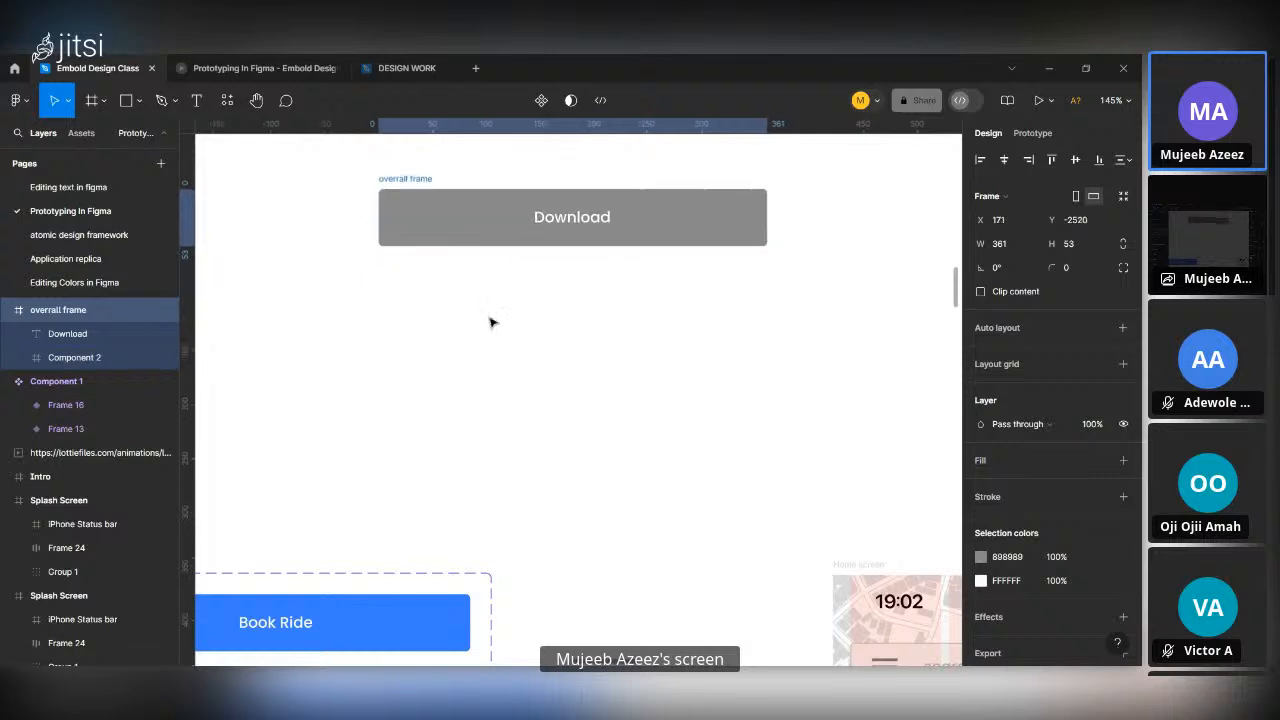
Duplicate Component 2 inside the overrall frame.
{"action": "scroll", "coordinate": [495, 330], "scroll_direction": "up", "scroll_amount": 2}
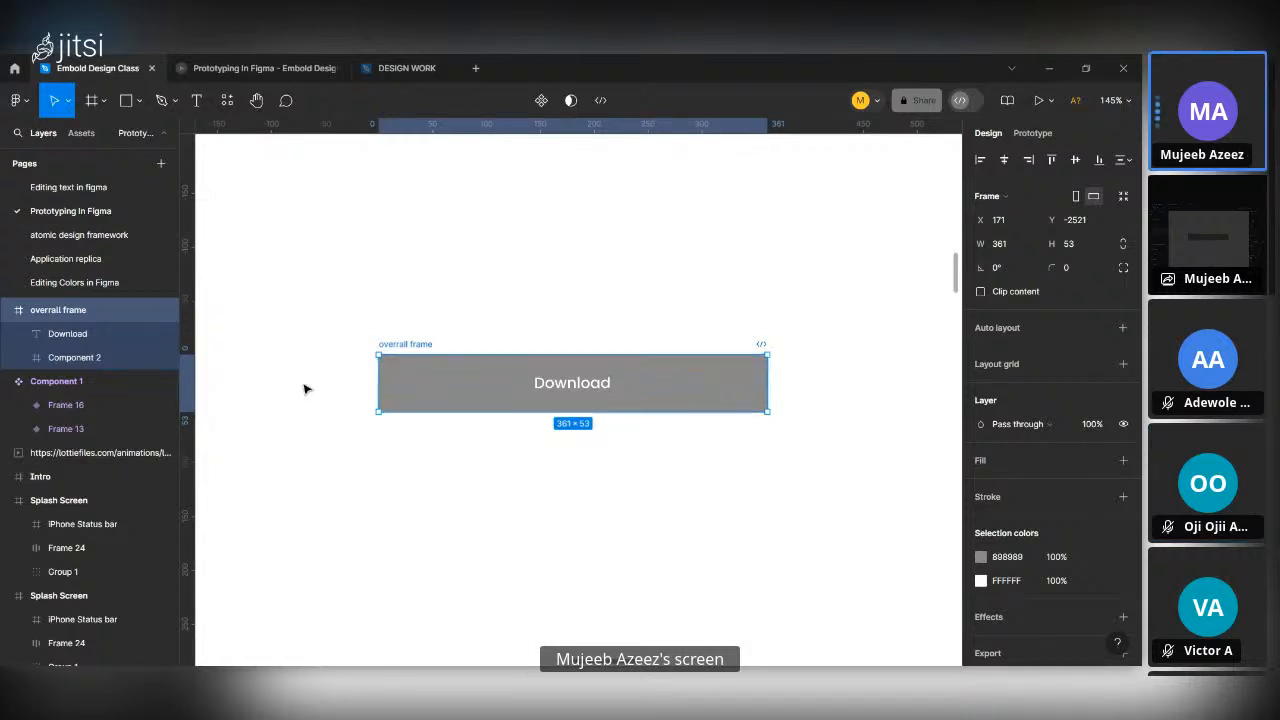
{"action": "left_click", "coordinate": [527, 527]}
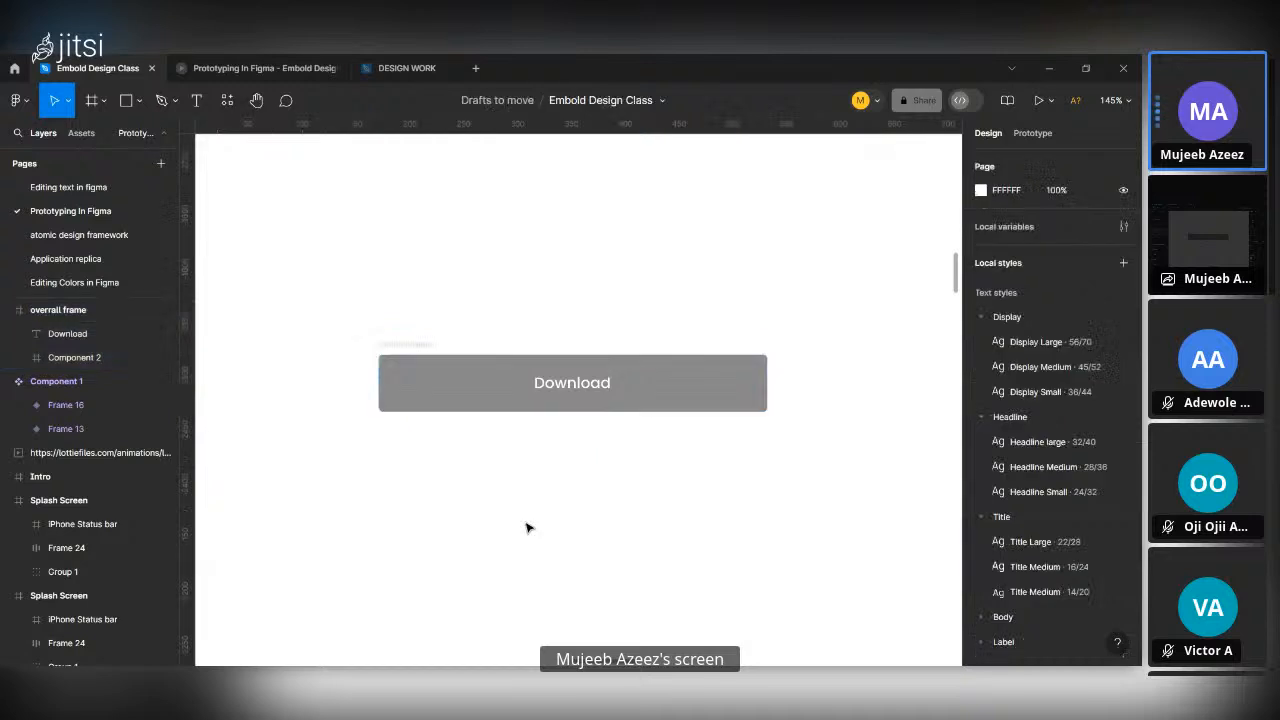
{"action": "left_click", "coordinate": [418, 355]}
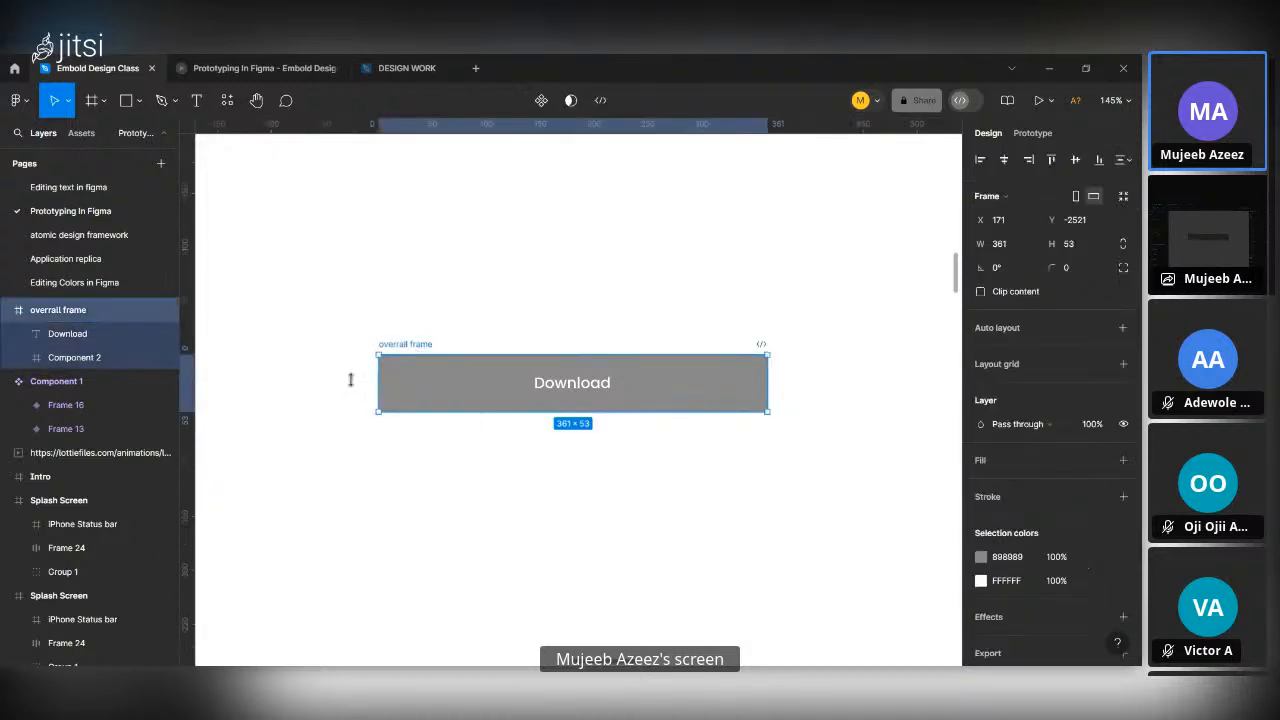
{"action": "left_click", "coordinate": [92, 357]}
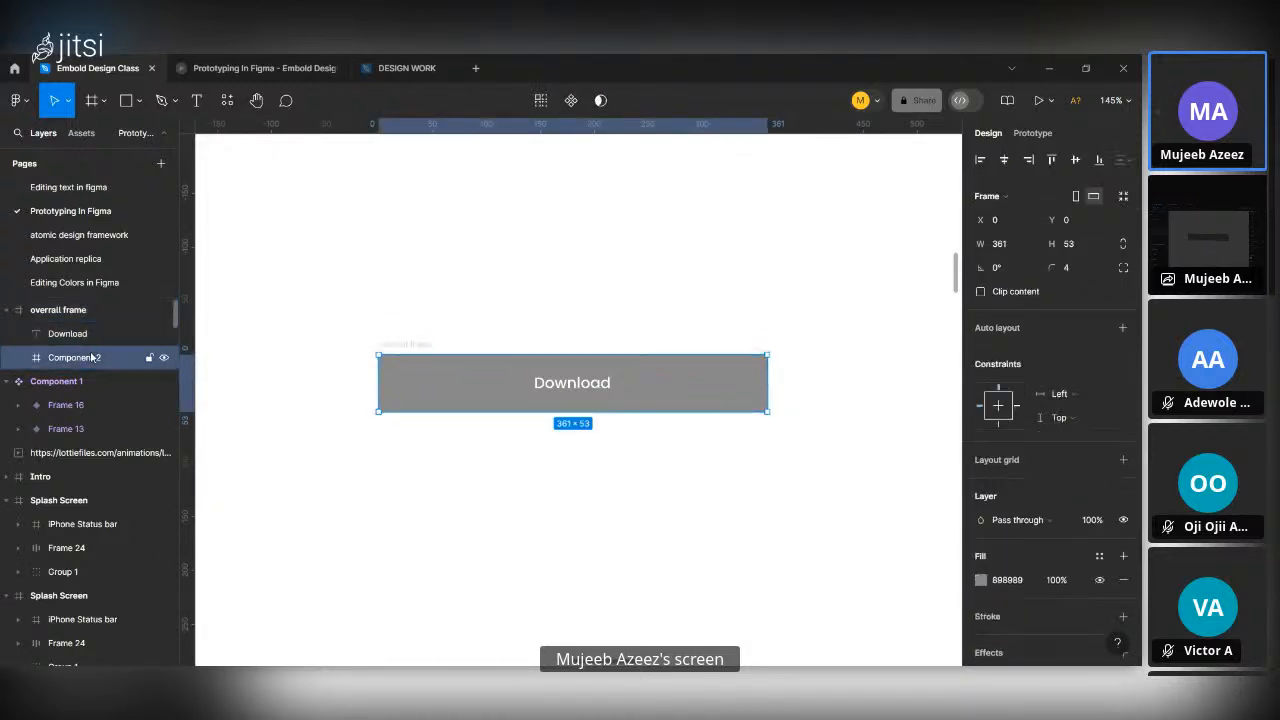
{"action": "key", "text": "ctrl+d"}
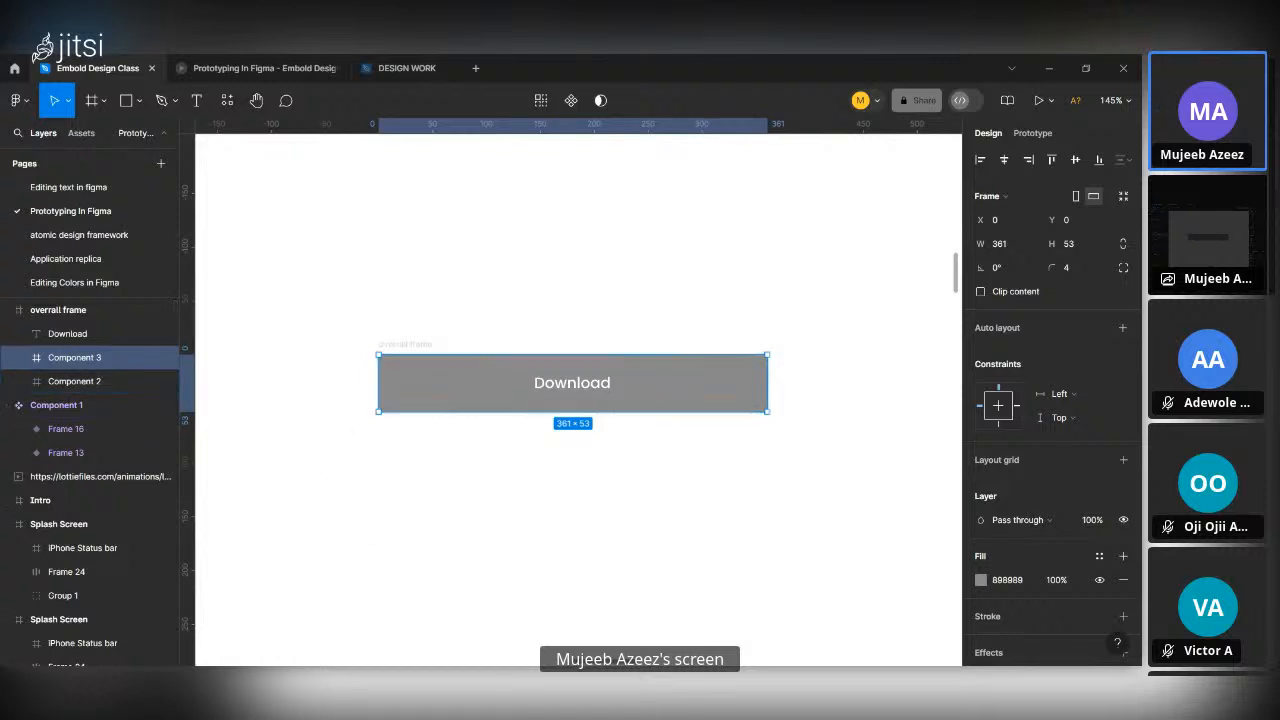
Set the fill of the duplicated background layer, Component 3, to green.
{"action": "left_click", "coordinate": [1010, 578]}
{"action": "type", "text": "gree"}
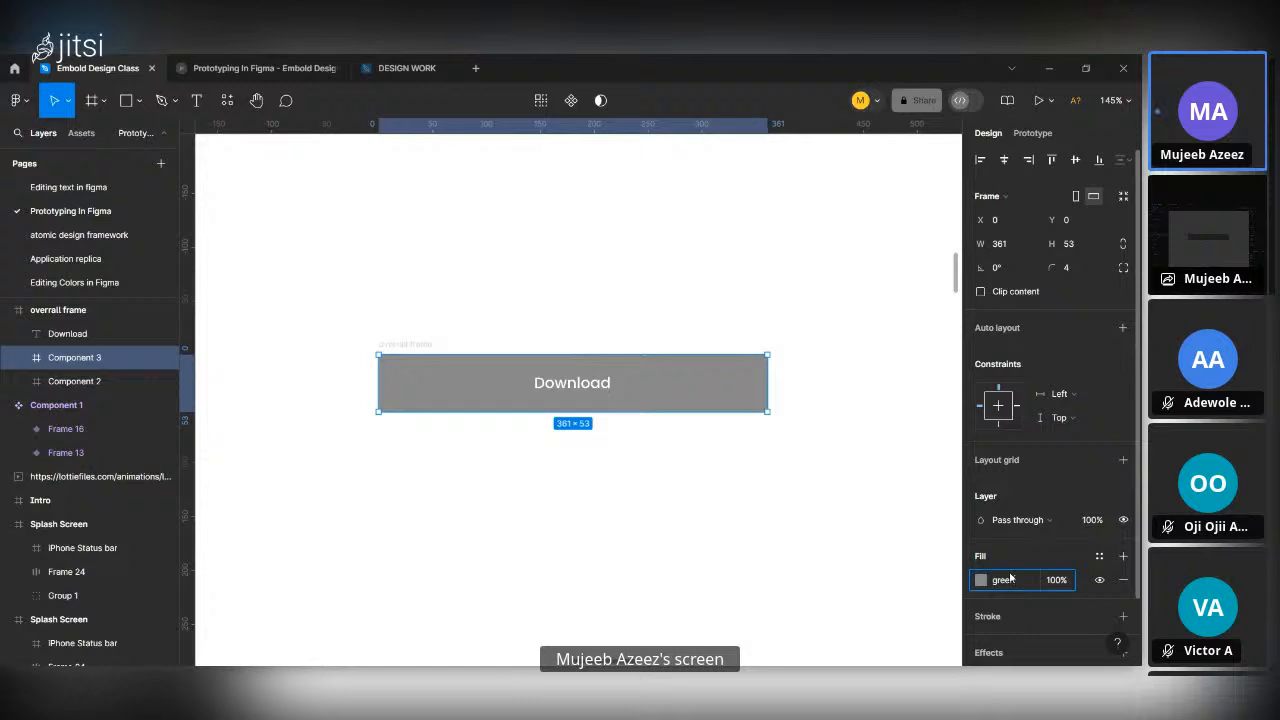
{"action": "type", "text": "n"}
{"action": "key", "text": "Return"}
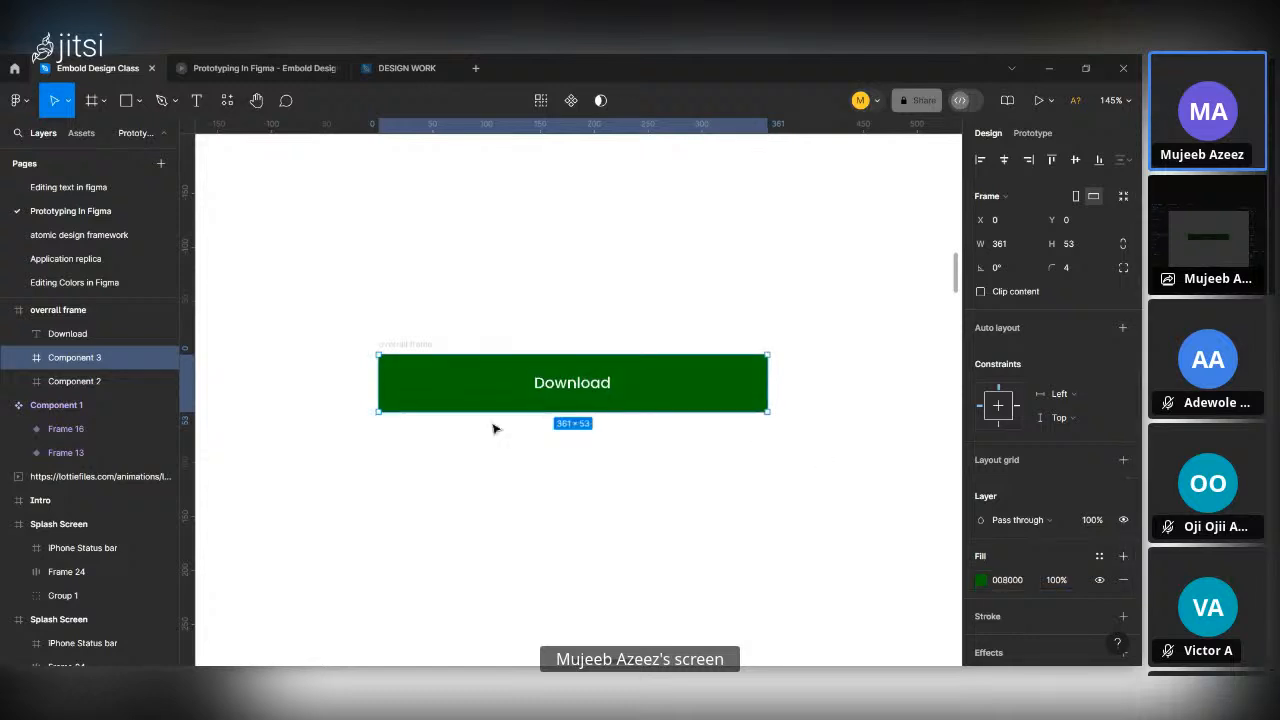
Narrow the green Component 3 to a strip 15 wide at the frame's left edge.
{"action": "left_click_drag", "start_coordinate": [47, 357], "coordinate": [78, 363]}
{"action": "left_click_drag", "start_coordinate": [767, 382], "coordinate": [674, 382]}
{"action": "left_click_drag", "start_coordinate": [594, 362], "coordinate": [394, 355]}
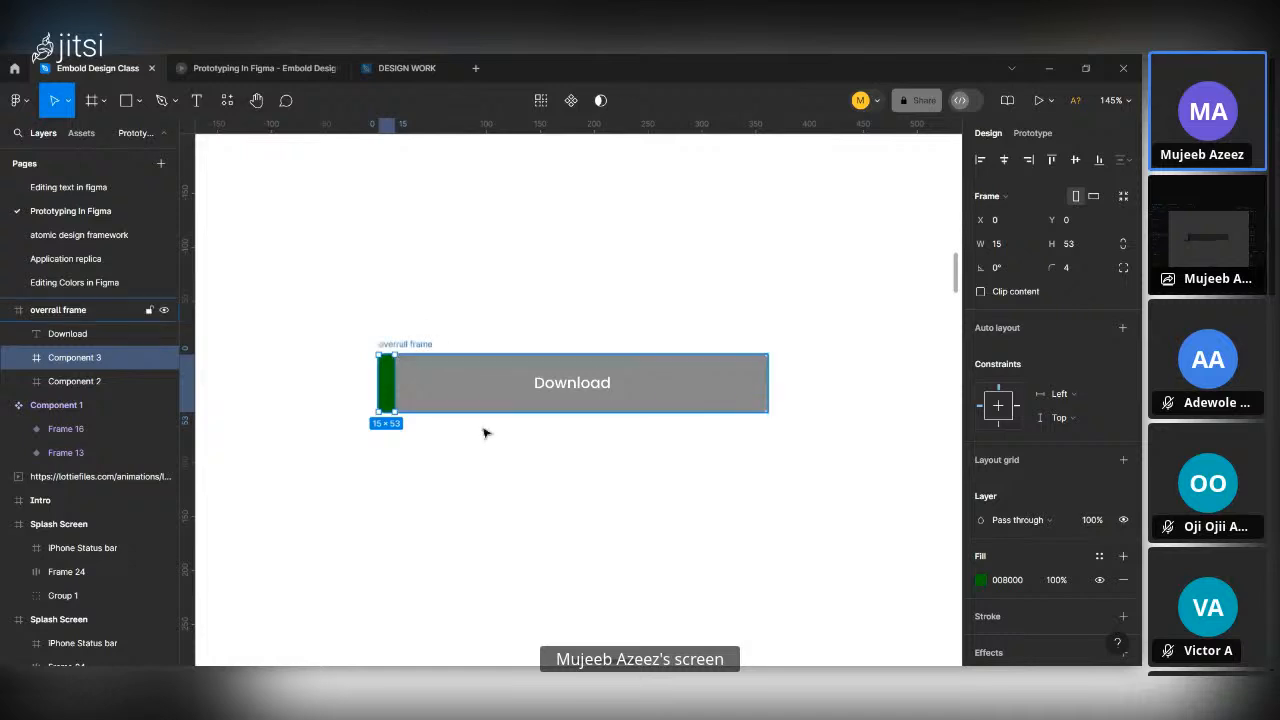
{"action": "left_click", "coordinate": [527, 480]}
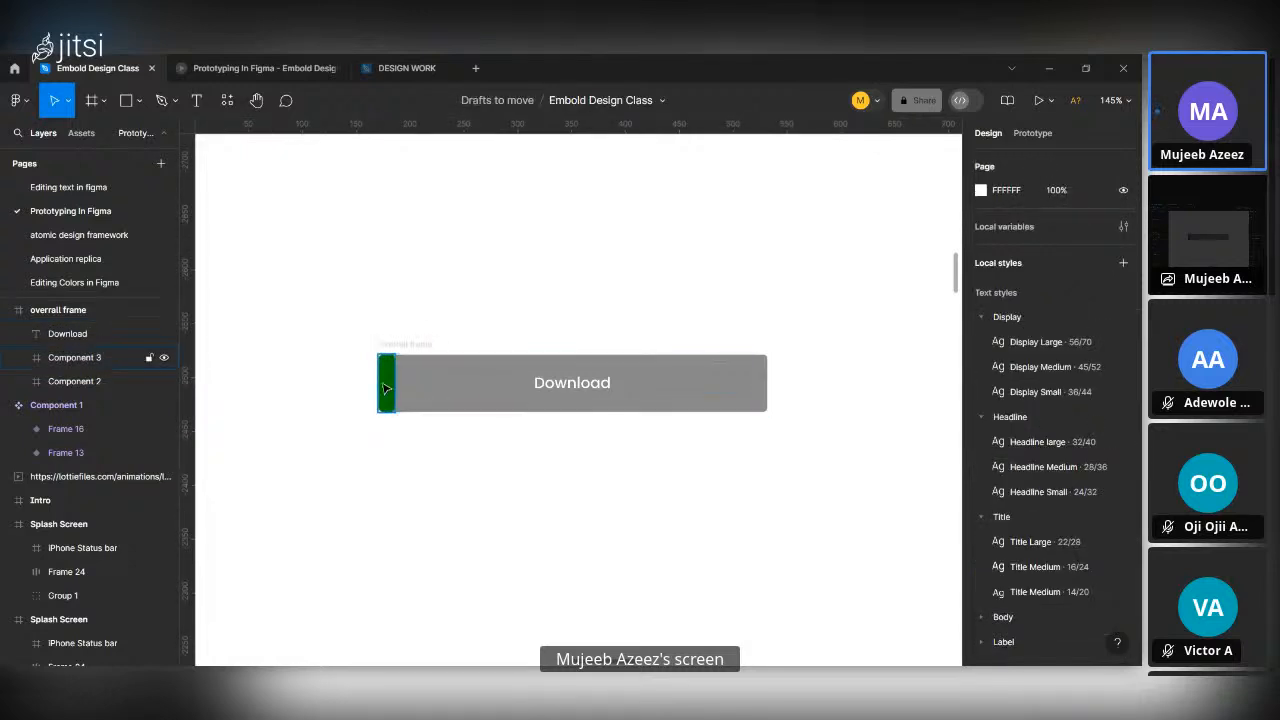
Place the green strip just outside the frame at X -15 and enable Clip content on the overrall frame.
{"action": "left_click", "coordinate": [387, 389]}
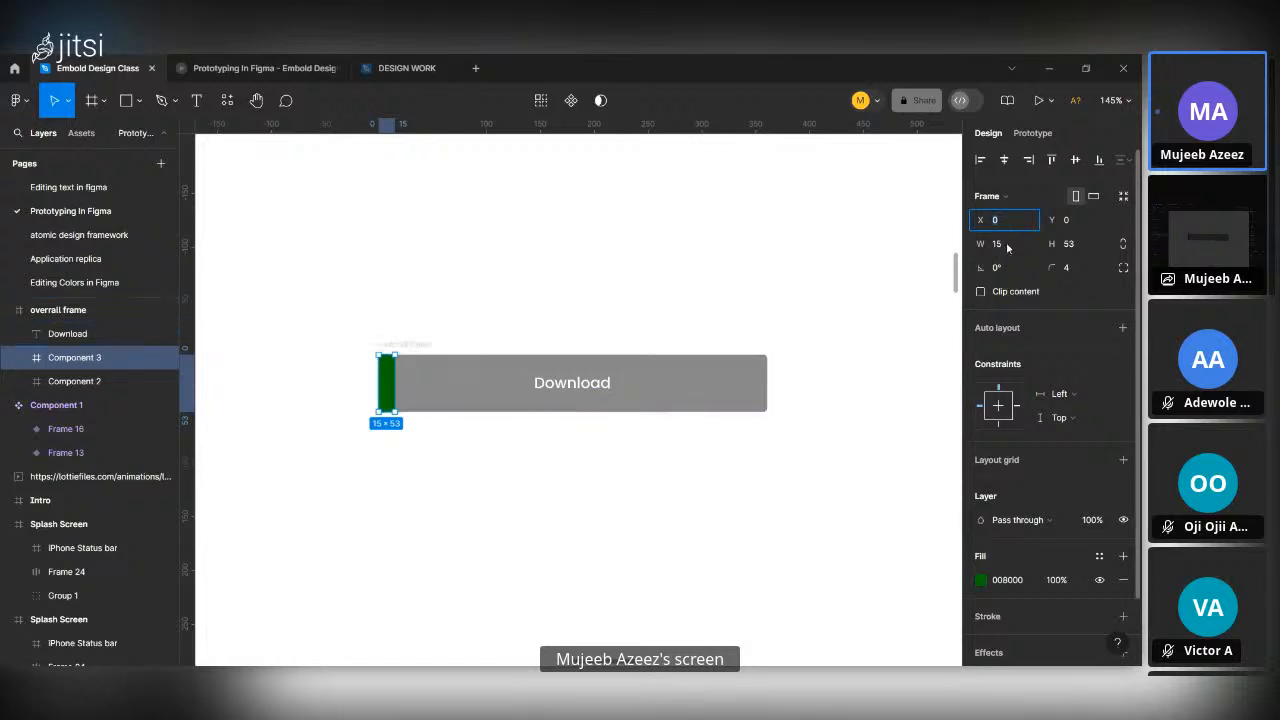
{"action": "type", "text": "-15"}
{"action": "key", "text": "Return"}
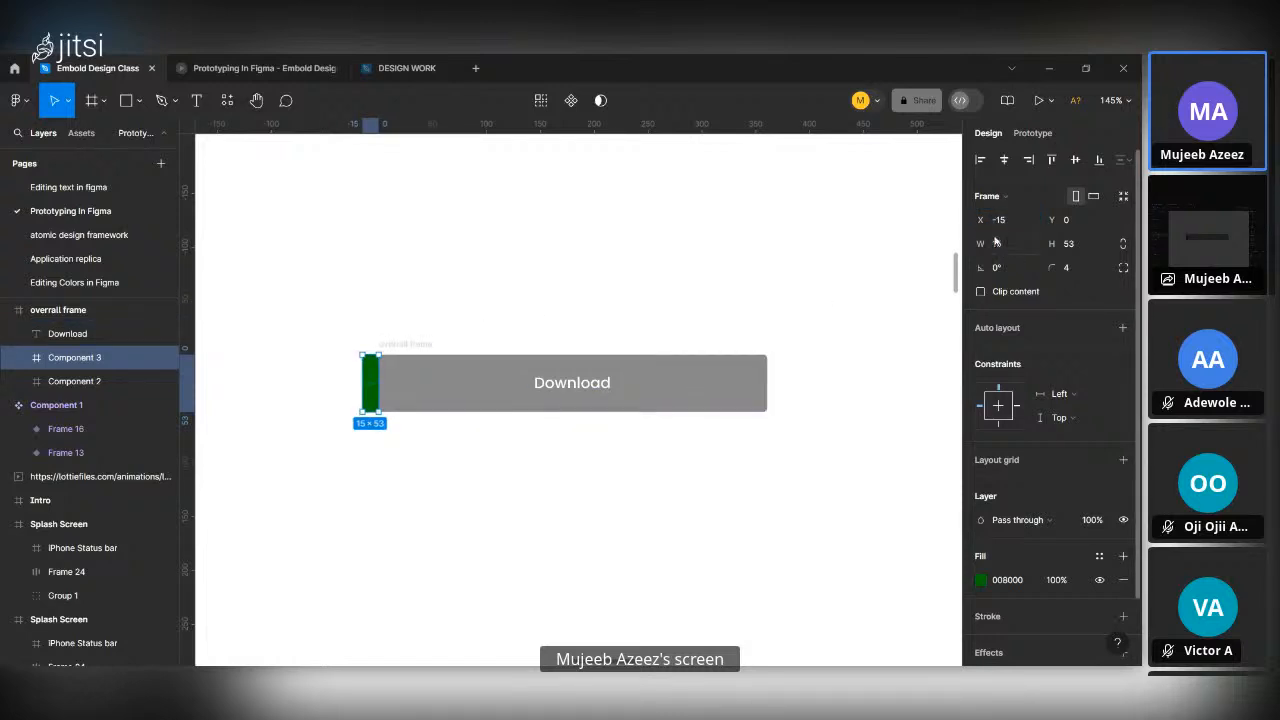
{"action": "left_click", "coordinate": [400, 345]}
{"action": "left_click", "coordinate": [980, 291]}
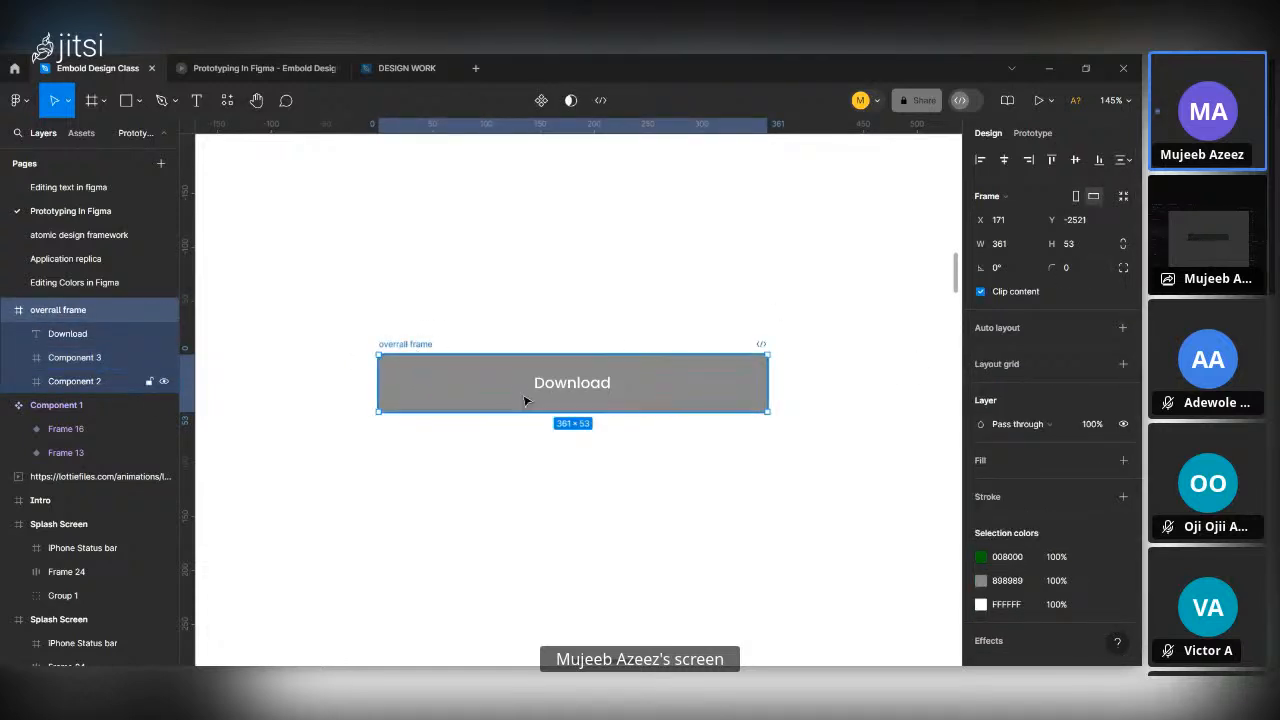
Place a copy of the overrall frame below the original at X 175, Y -2430.
{"action": "scroll", "coordinate": [523, 403], "scroll_direction": "down", "scroll_amount": 2}
{"action": "left_click_drag", "start_coordinate": [512, 305], "coordinate": [519, 402]}
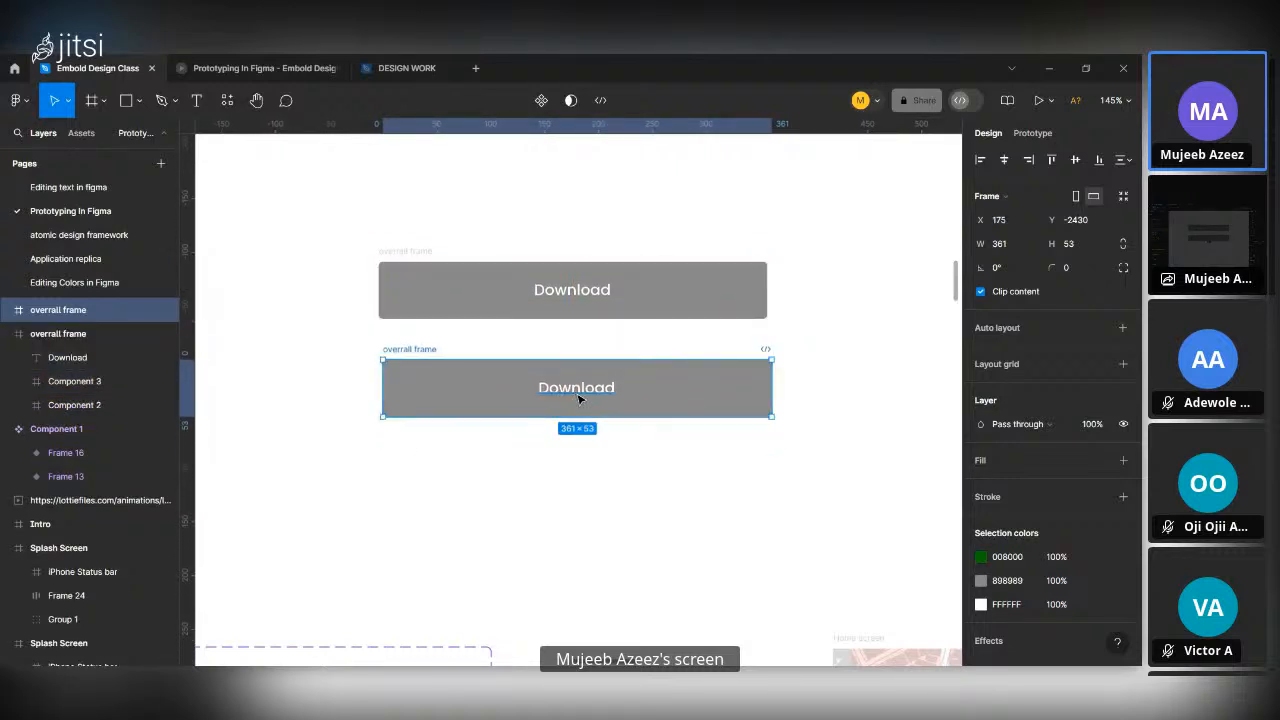
{"action": "double_click", "coordinate": [560, 391]}
{"action": "key", "text": "Escape"}
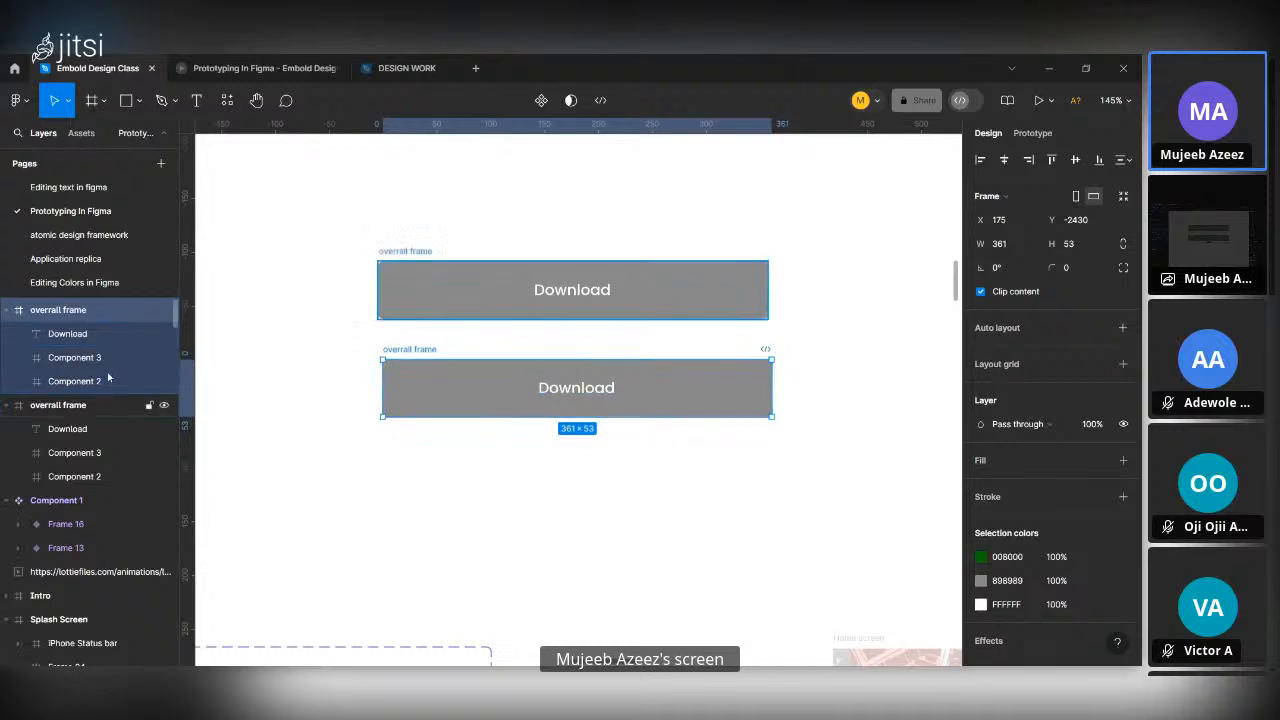
Set the X position of Component 3 in the second Download frame to 0.
{"action": "left_click", "coordinate": [373, 400]}
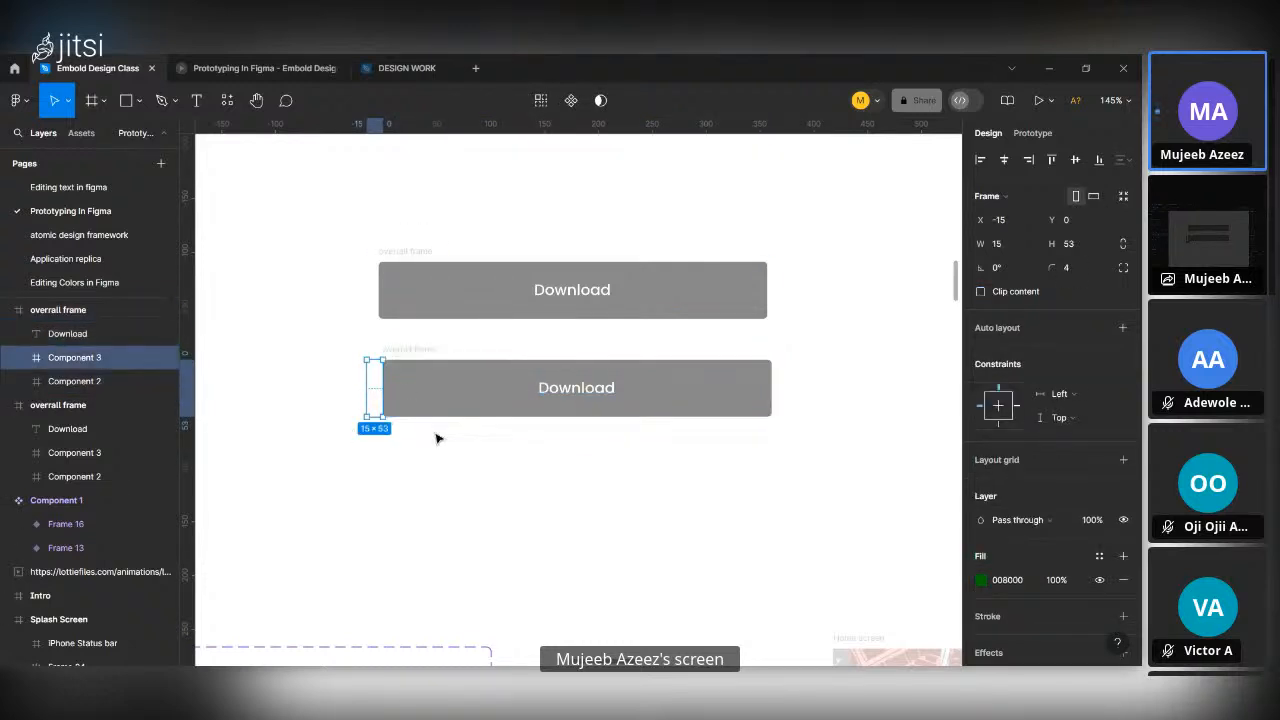
{"action": "left_click", "coordinate": [1005, 222]}
{"action": "type", "text": "0"}
{"action": "key", "text": "Return"}
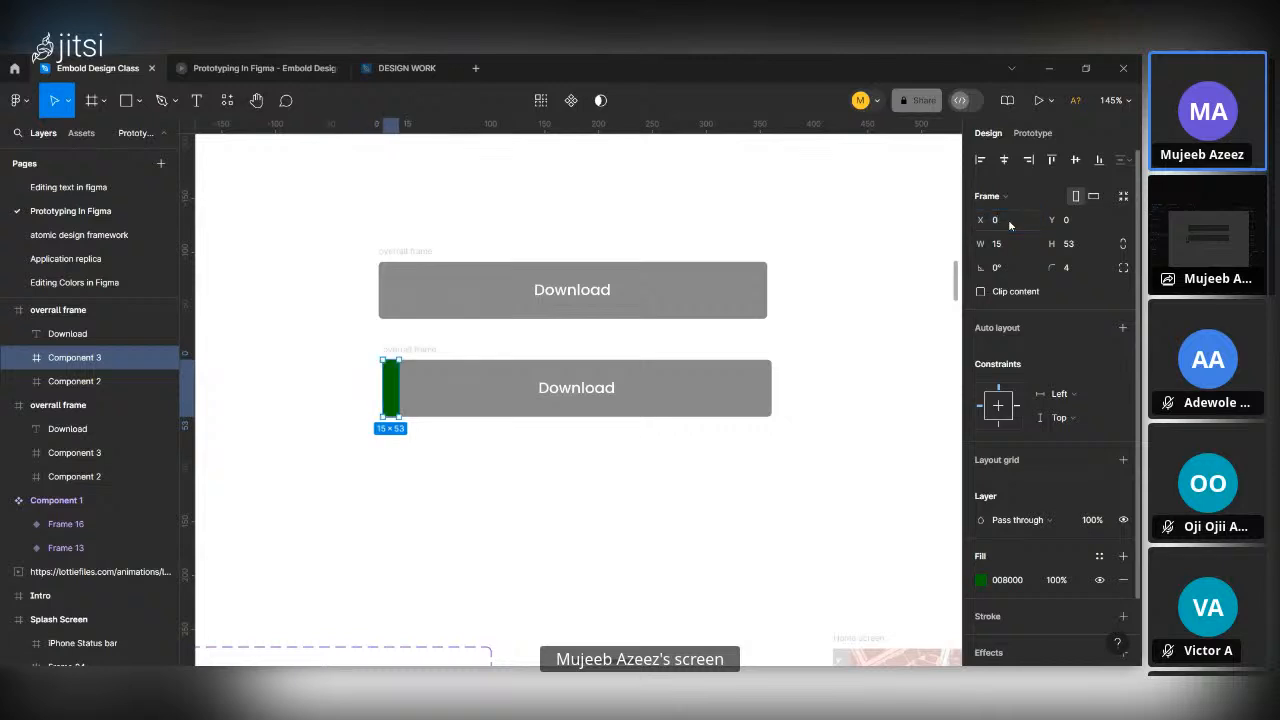
{"action": "left_click", "coordinate": [478, 352]}
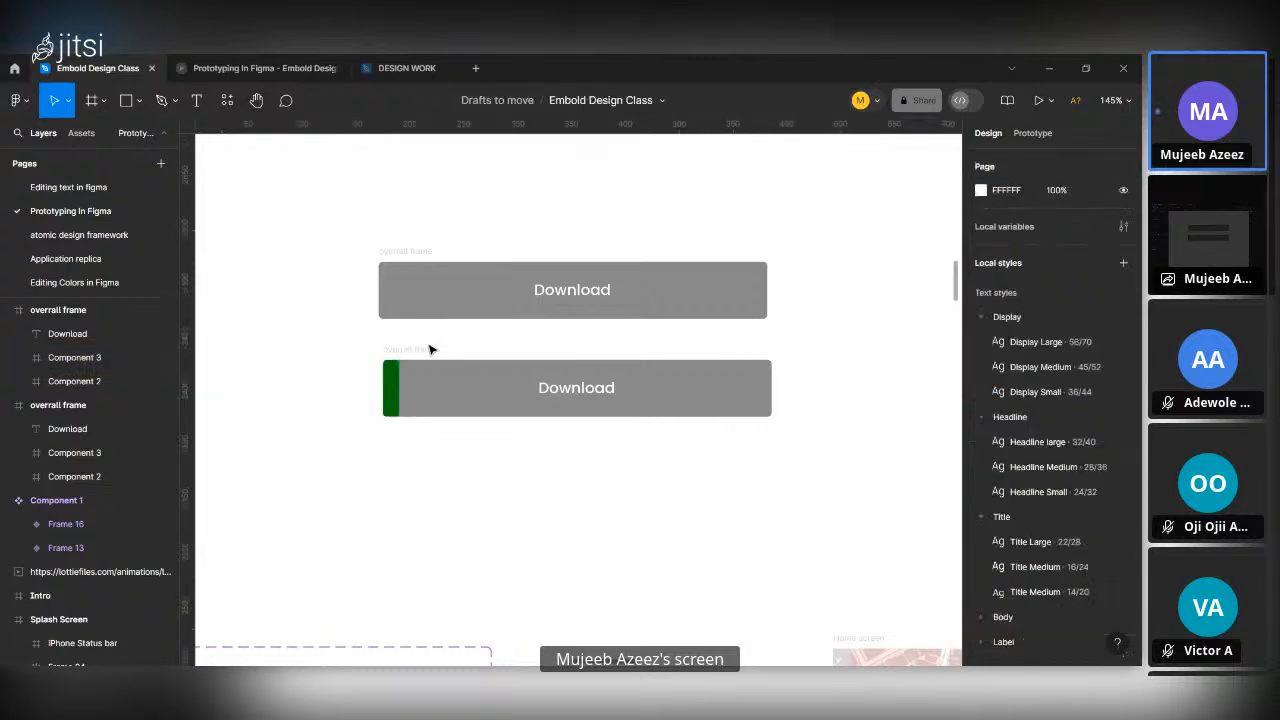
Place a copy of the second Download frame directly below it at Y -2339.
{"action": "left_click", "coordinate": [543, 376]}
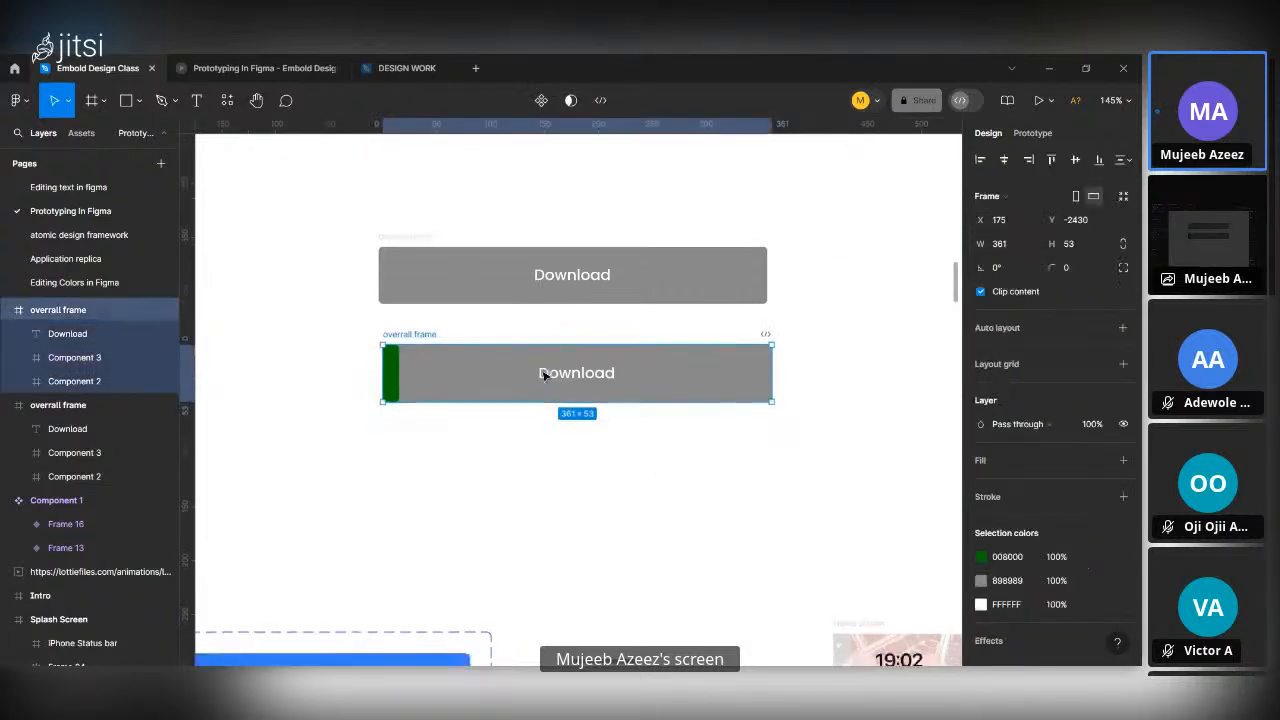
{"action": "scroll", "coordinate": [543, 304], "scroll_direction": "down", "scroll_amount": 3}
{"action": "scroll", "coordinate": [543, 304], "scroll_direction": "up", "scroll_amount": 3}
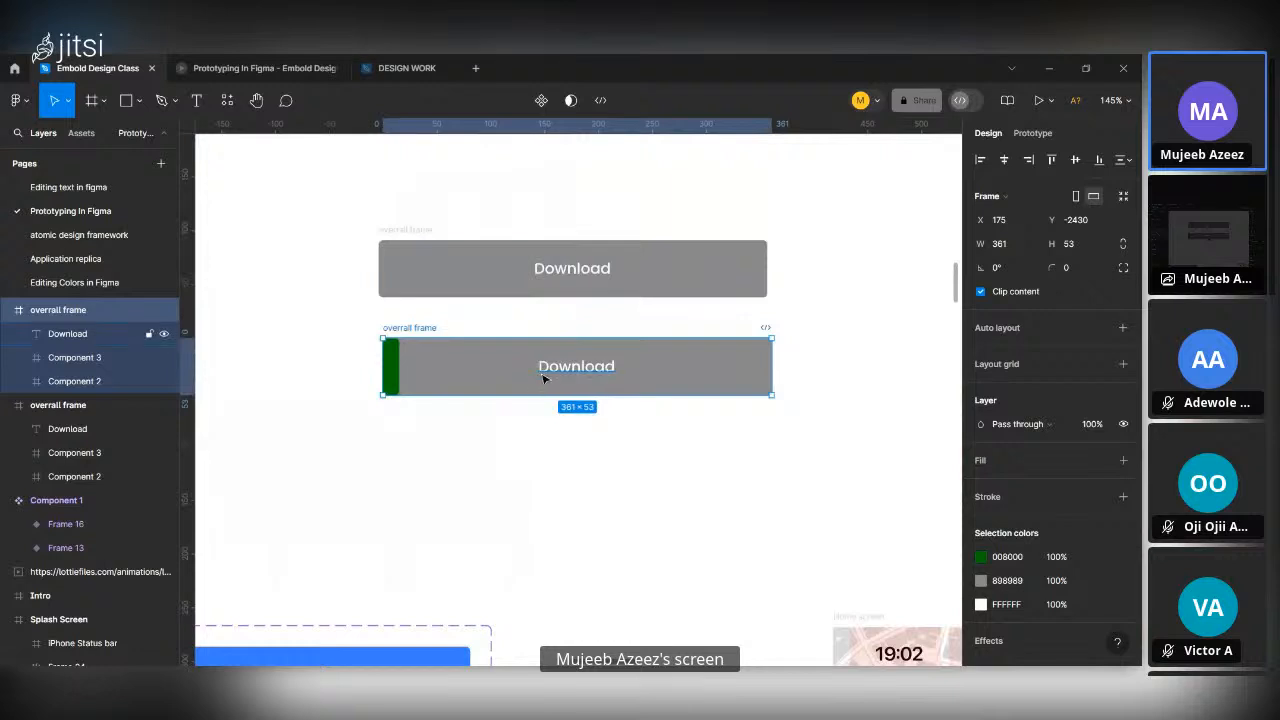
{"action": "key", "text": "alt"}
{"action": "left_click_drag", "start_coordinate": [546, 378], "coordinate": [549, 476]}
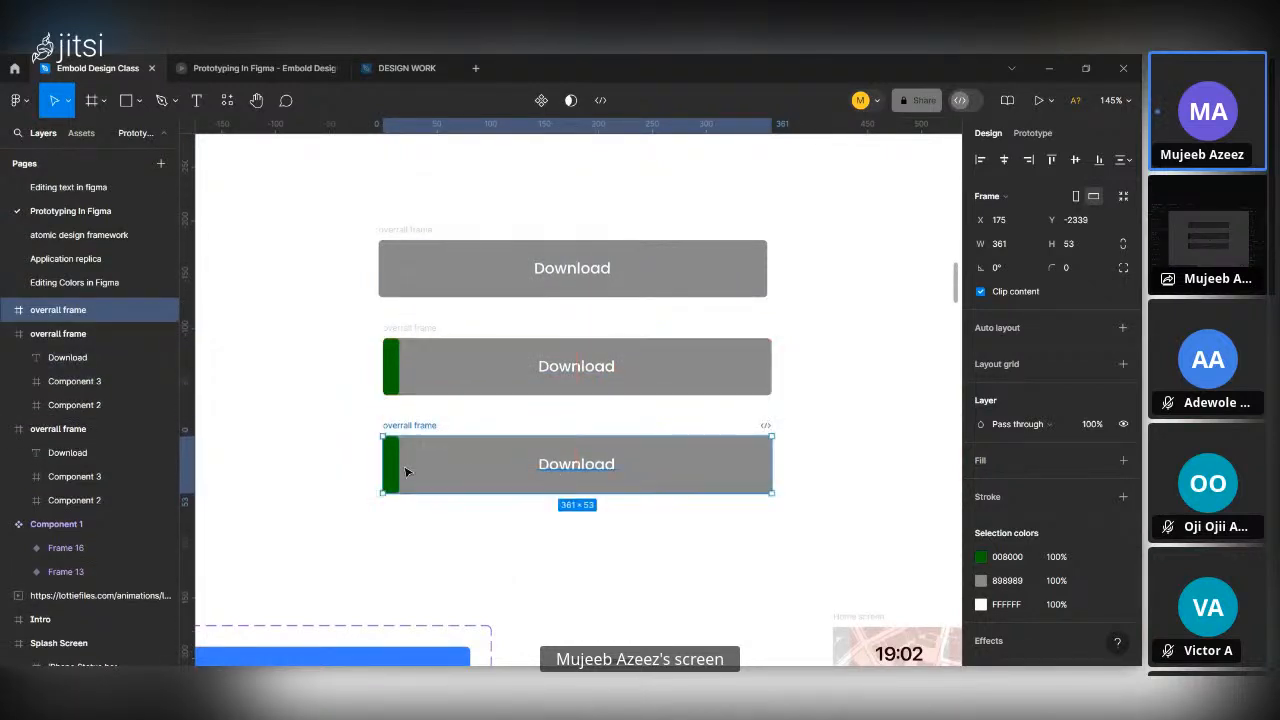
Widen the green strip in the third Download frame to about 230.
{"action": "left_click", "coordinate": [395, 461]}
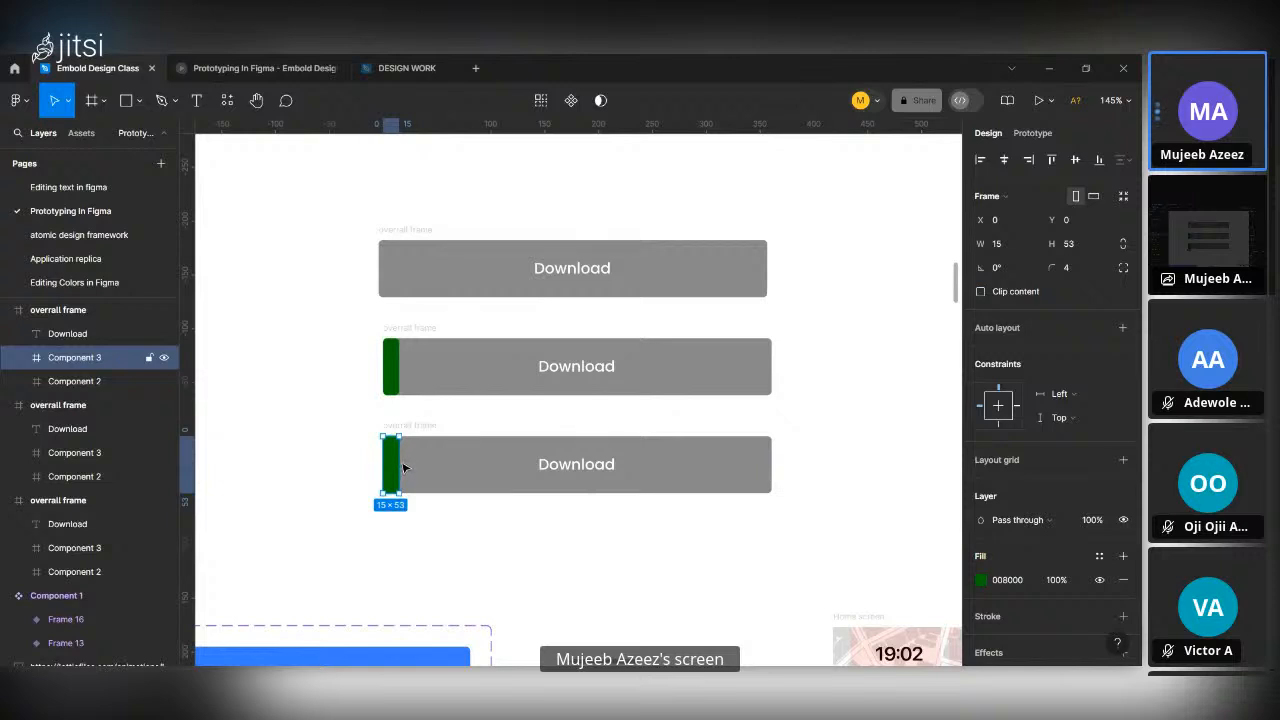
{"action": "left_click_drag", "start_coordinate": [400, 461], "coordinate": [512, 464]}
{"action": "left_click_drag", "start_coordinate": [594, 470], "coordinate": [631, 474]}
{"action": "left_click", "coordinate": [686, 585]}
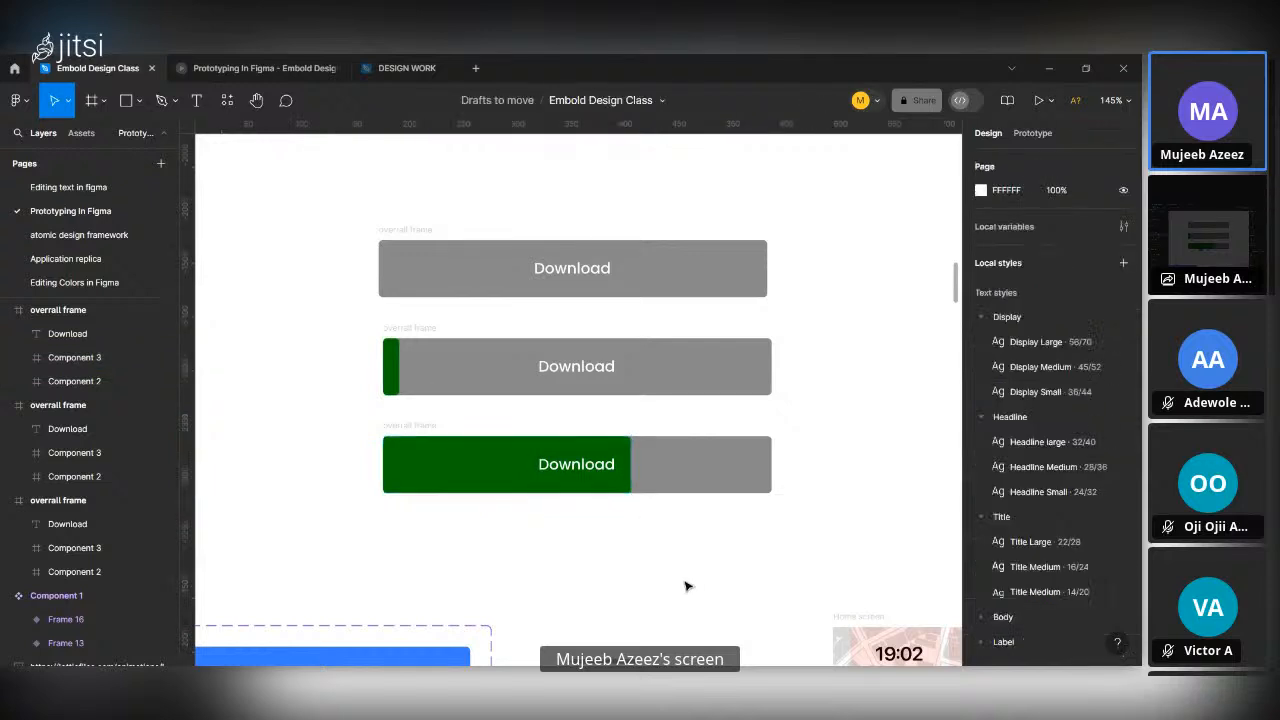
Copy the third Download frame below itself and stretch the copy's green layer across the frame's full width.
{"action": "scroll", "coordinate": [686, 585], "scroll_direction": "down", "scroll_amount": 3}
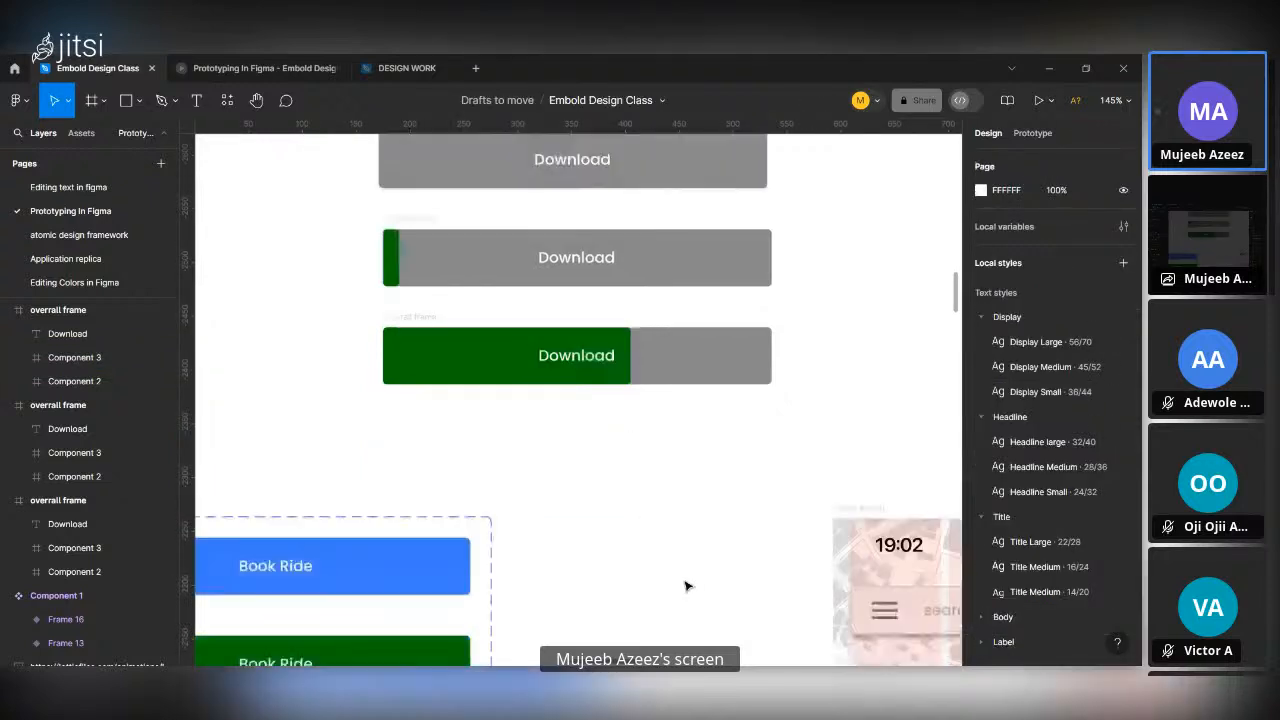
{"action": "left_click", "coordinate": [470, 360]}
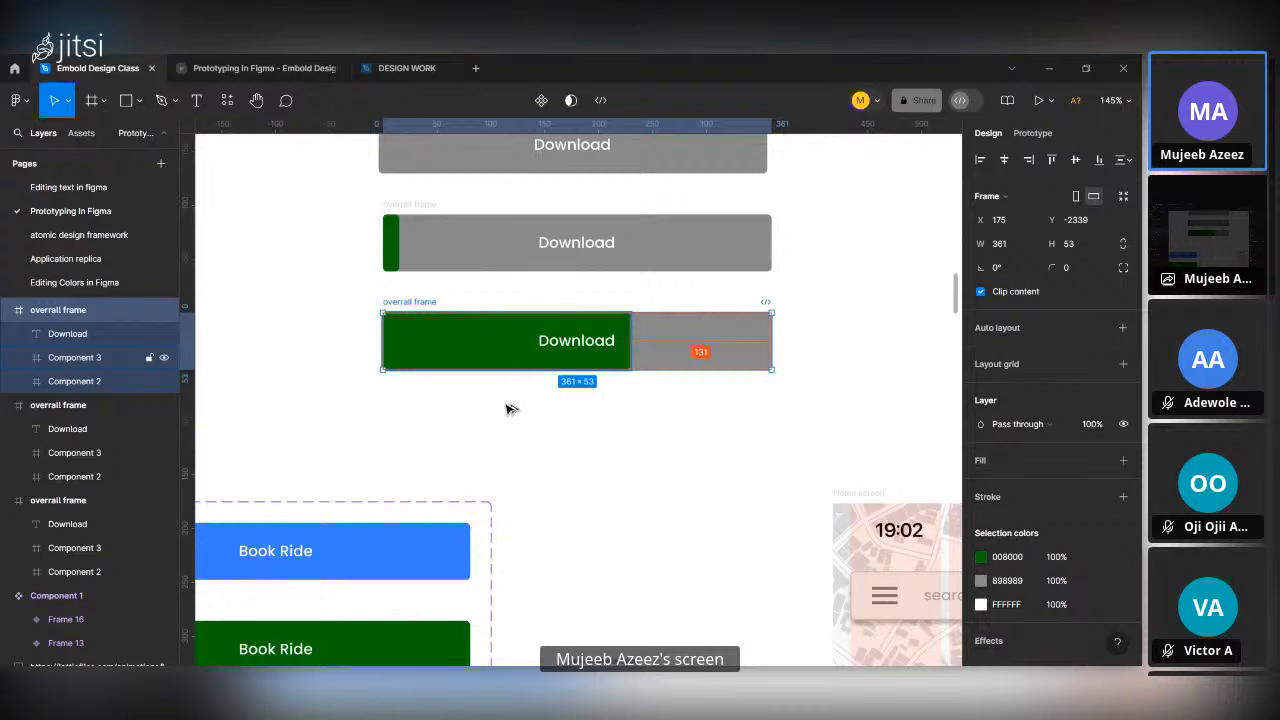
{"action": "left_click_drag", "start_coordinate": [496, 357], "coordinate": [496, 437], "text": "alt"}
{"action": "left_click", "coordinate": [624, 433]}
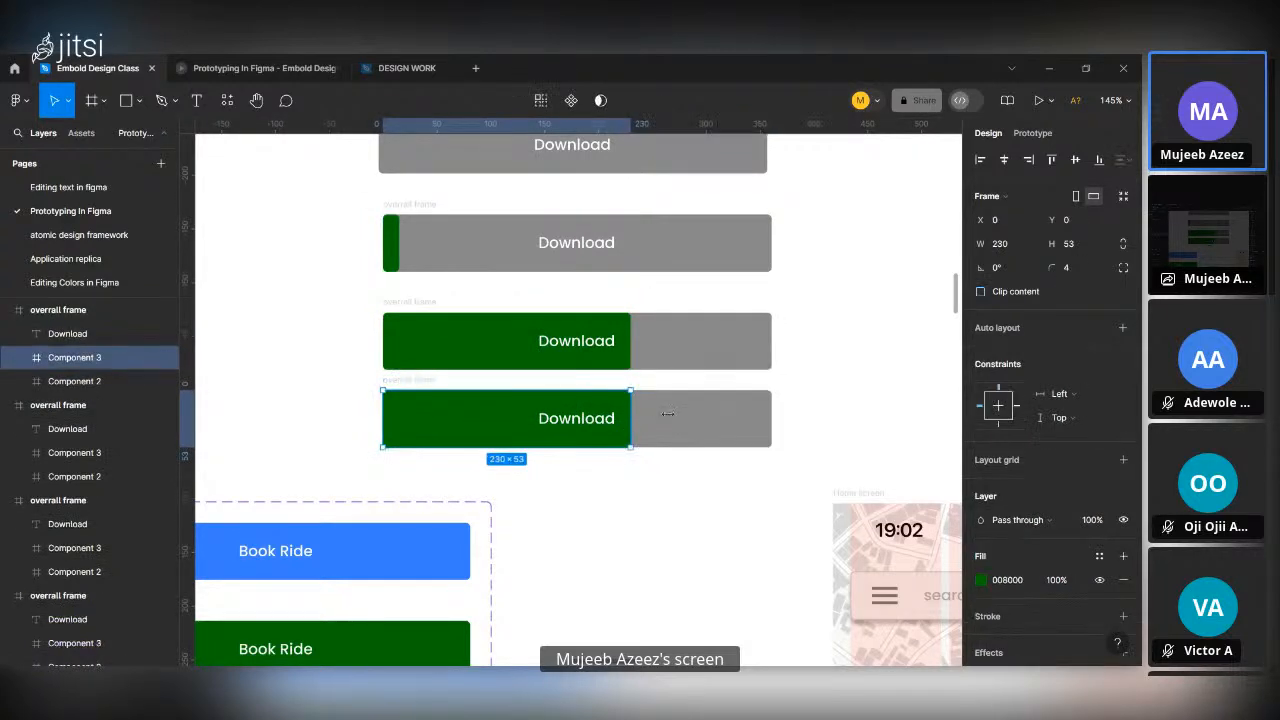
{"action": "left_click_drag", "start_coordinate": [667, 413], "coordinate": [772, 417]}
{"action": "left_click", "coordinate": [855, 422]}
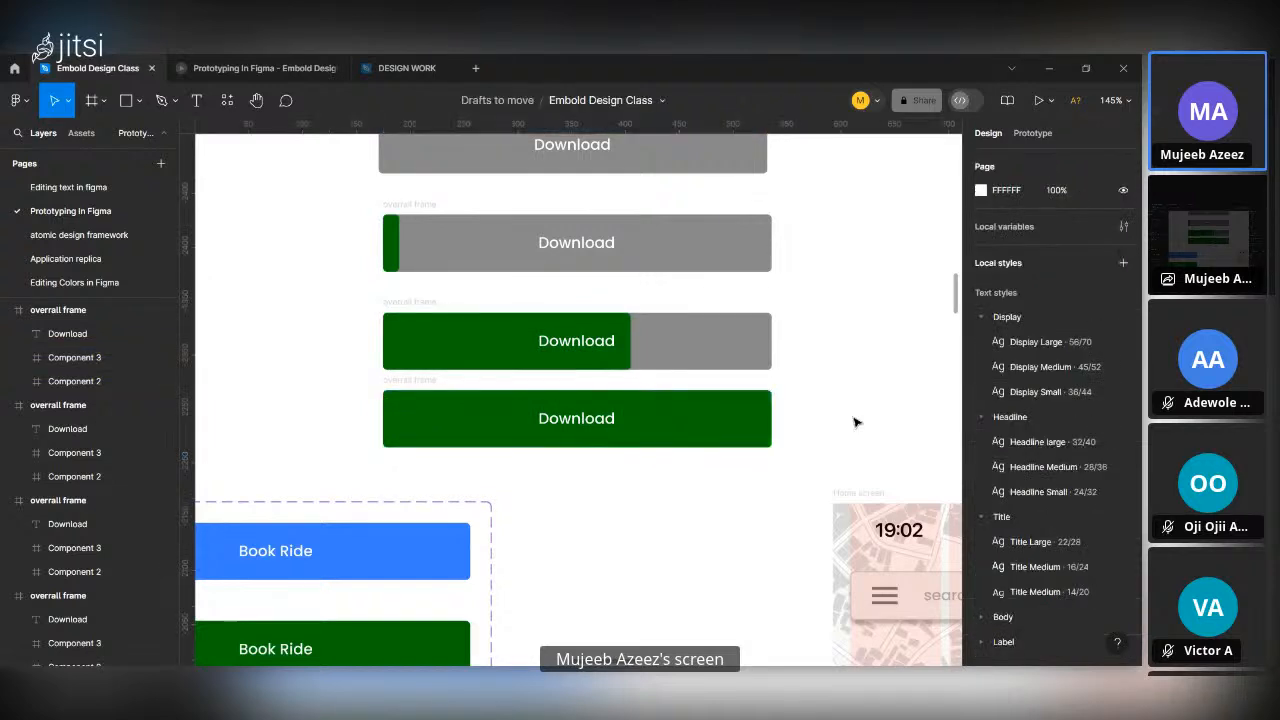
Combine the four Download frames into a component set and move it to clear space on the canvas.
{"action": "scroll", "coordinate": [855, 422], "scroll_direction": "down", "scroll_amount": 4}
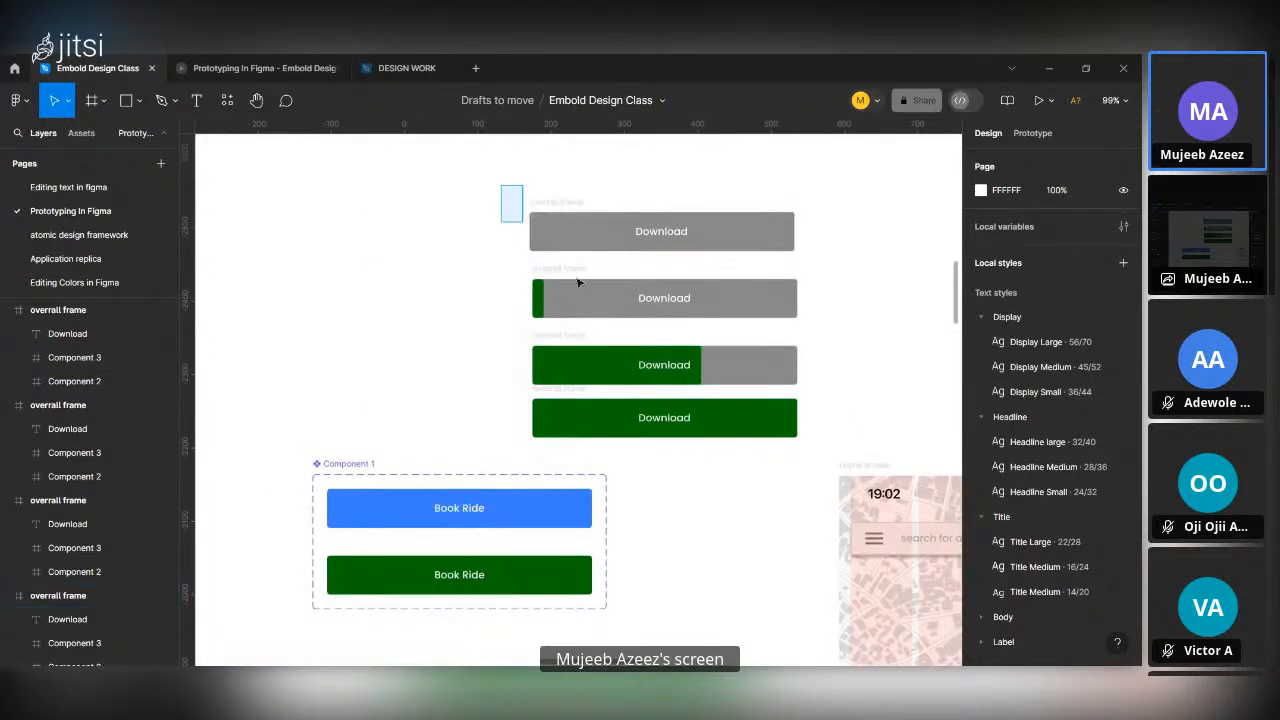
{"action": "left_click_drag", "start_coordinate": [737, 418], "coordinate": [866, 472]}
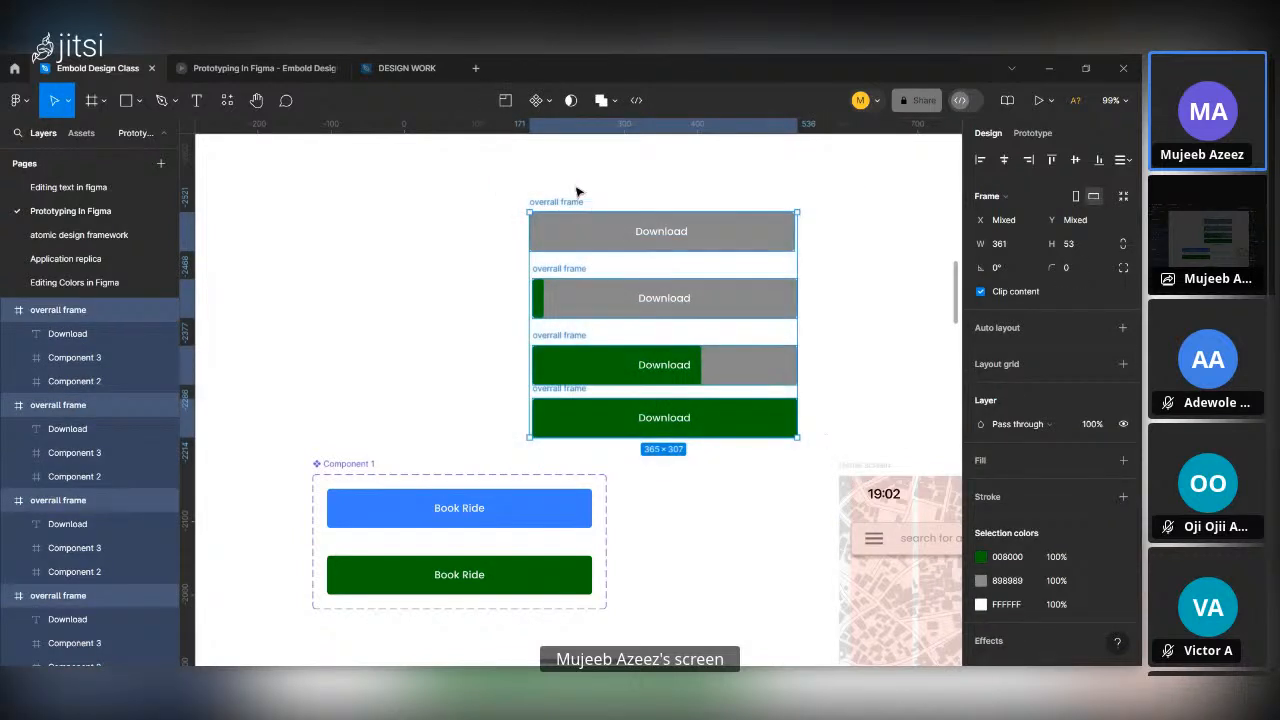
{"action": "left_click", "coordinate": [547, 103]}
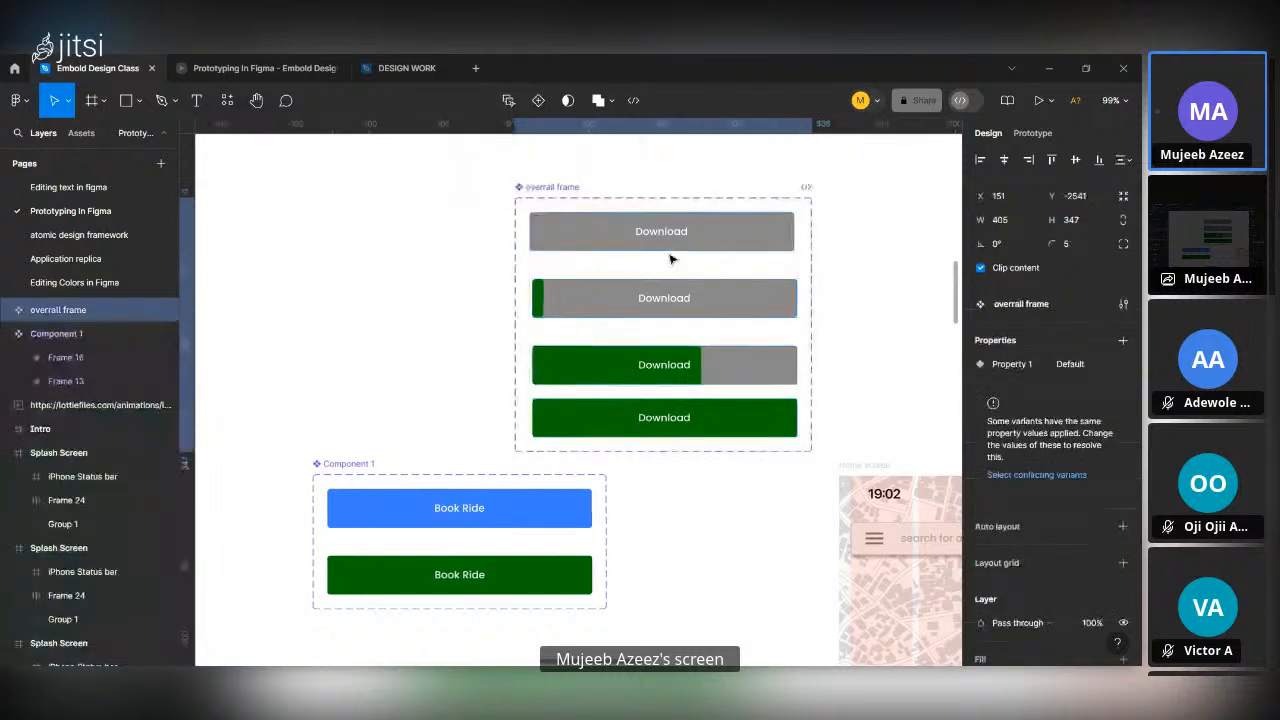
{"action": "left_click", "coordinate": [574, 174]}
{"action": "left_click_drag", "start_coordinate": [563, 189], "coordinate": [519, 402]}
Link the plain grey variant to the second variant with an On click, Change to interaction using Smart animate, Ease out, 400ms.
{"action": "left_click", "coordinate": [632, 402]}
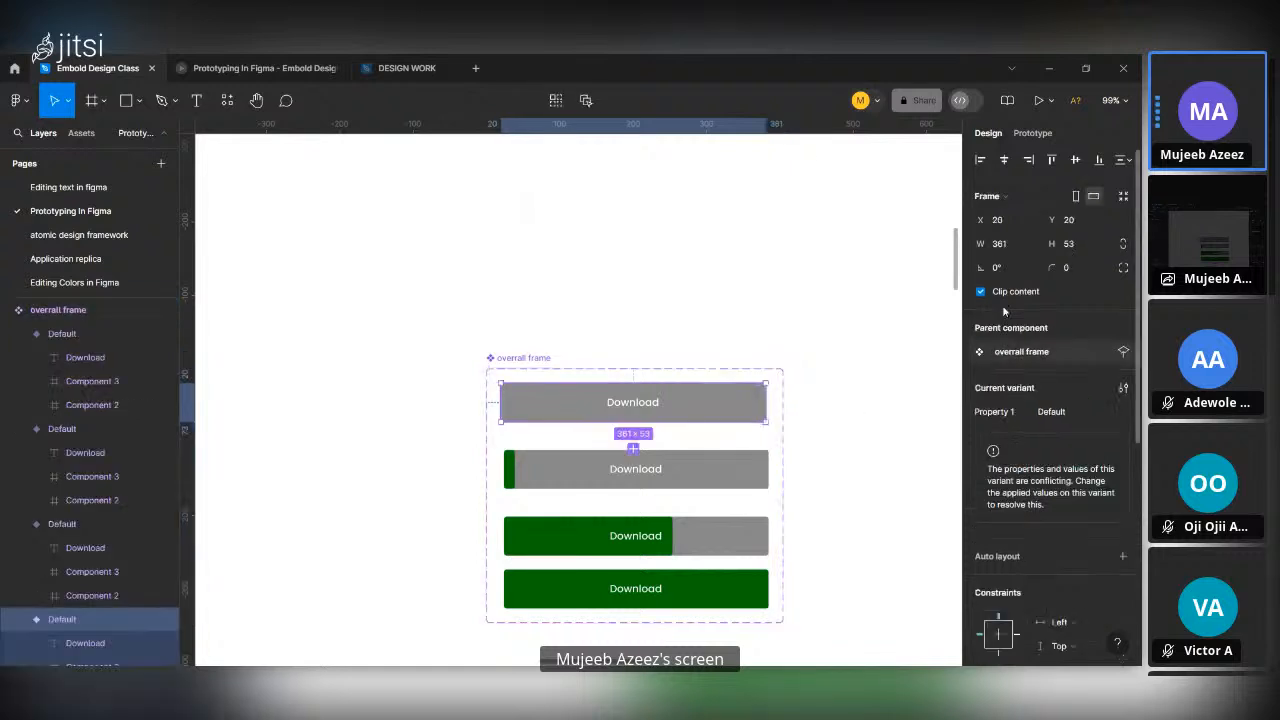
{"action": "left_click", "coordinate": [1032, 133]}
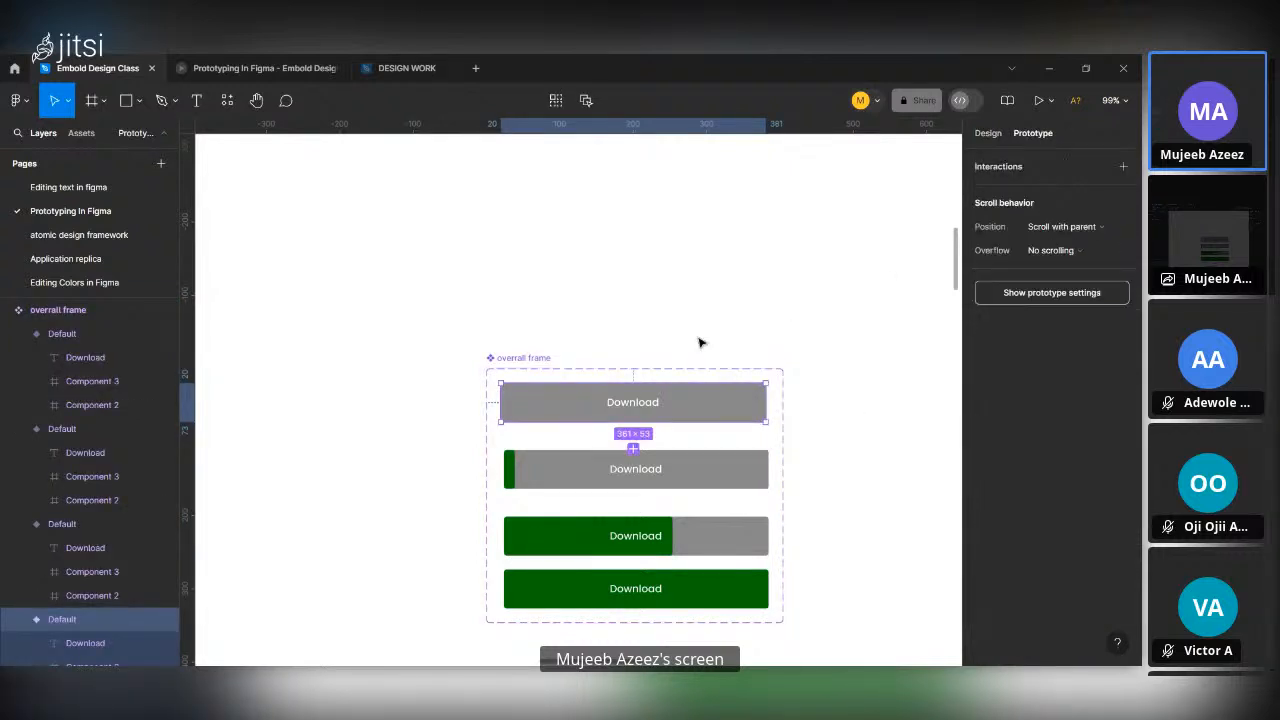
{"action": "left_click_drag", "start_coordinate": [633, 422], "coordinate": [640, 467]}
{"action": "scroll", "coordinate": [591, 489], "scroll_direction": "down", "scroll_amount": 2}
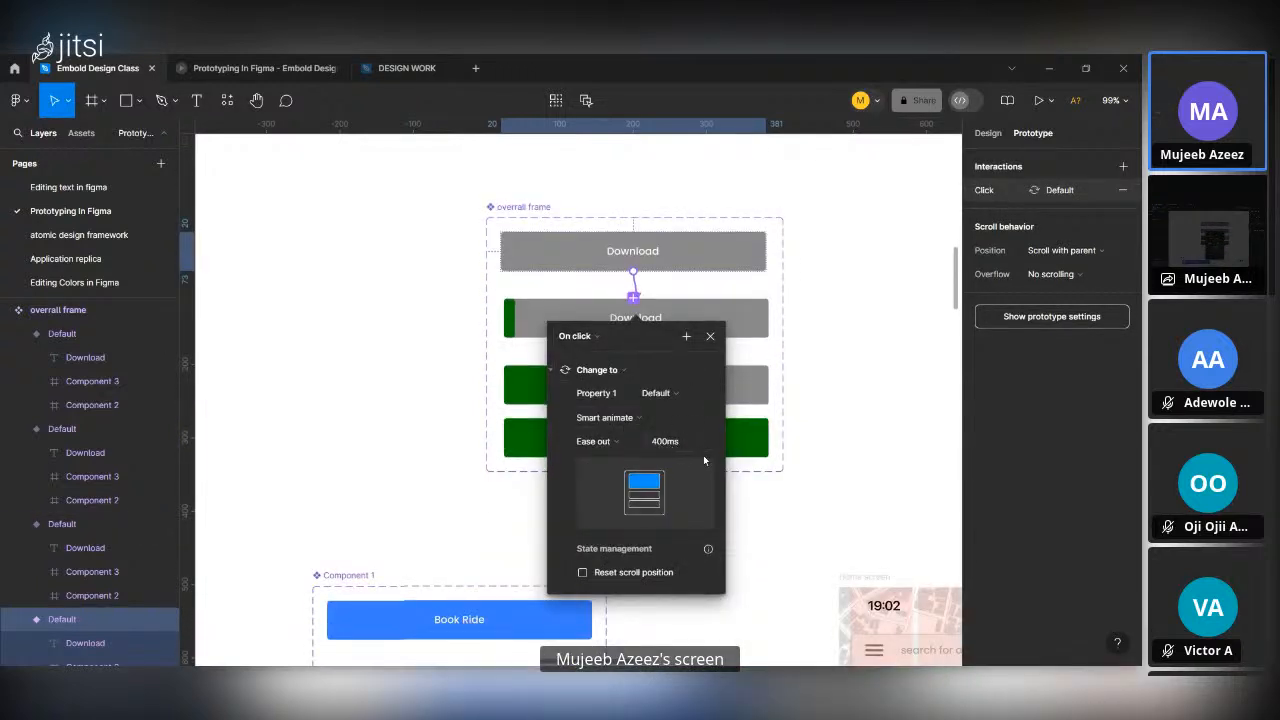
{"action": "left_click", "coordinate": [828, 394]}
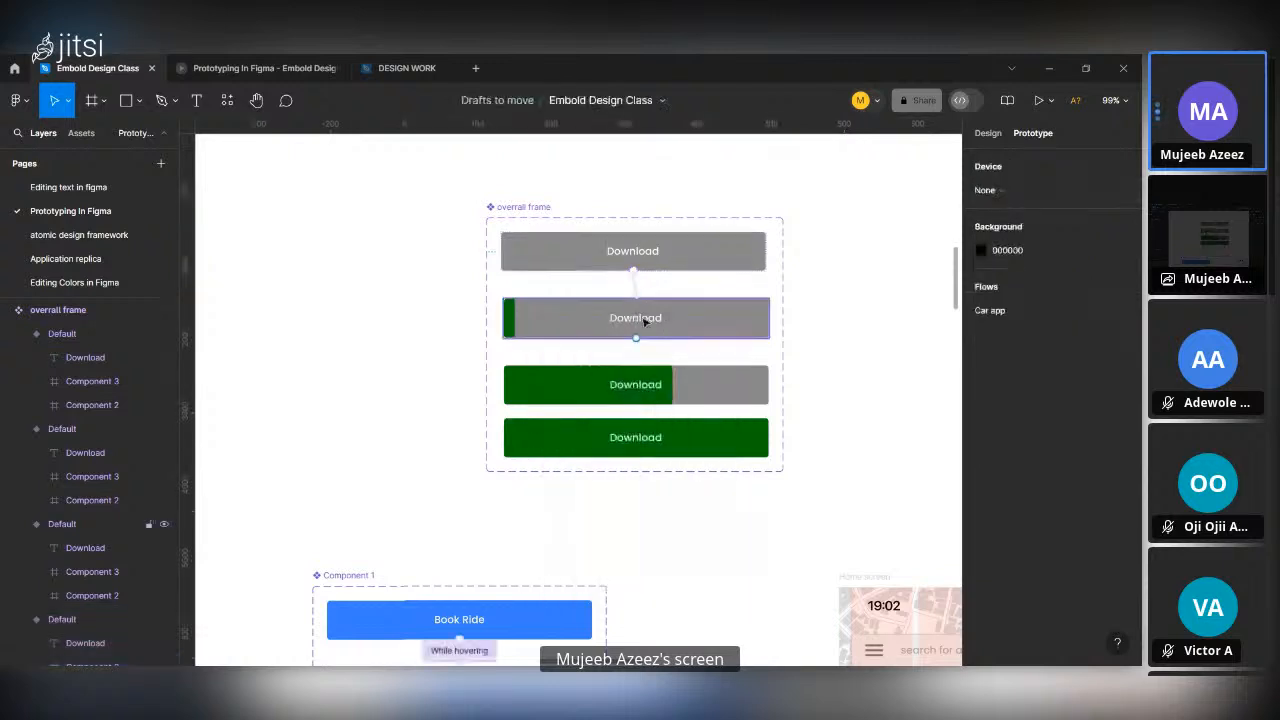
Link the second Download variant to the third with an After delay interaction of 1000 ms, Change to, Smart animate, Ease out, 400ms.
{"action": "left_click", "coordinate": [655, 317]}
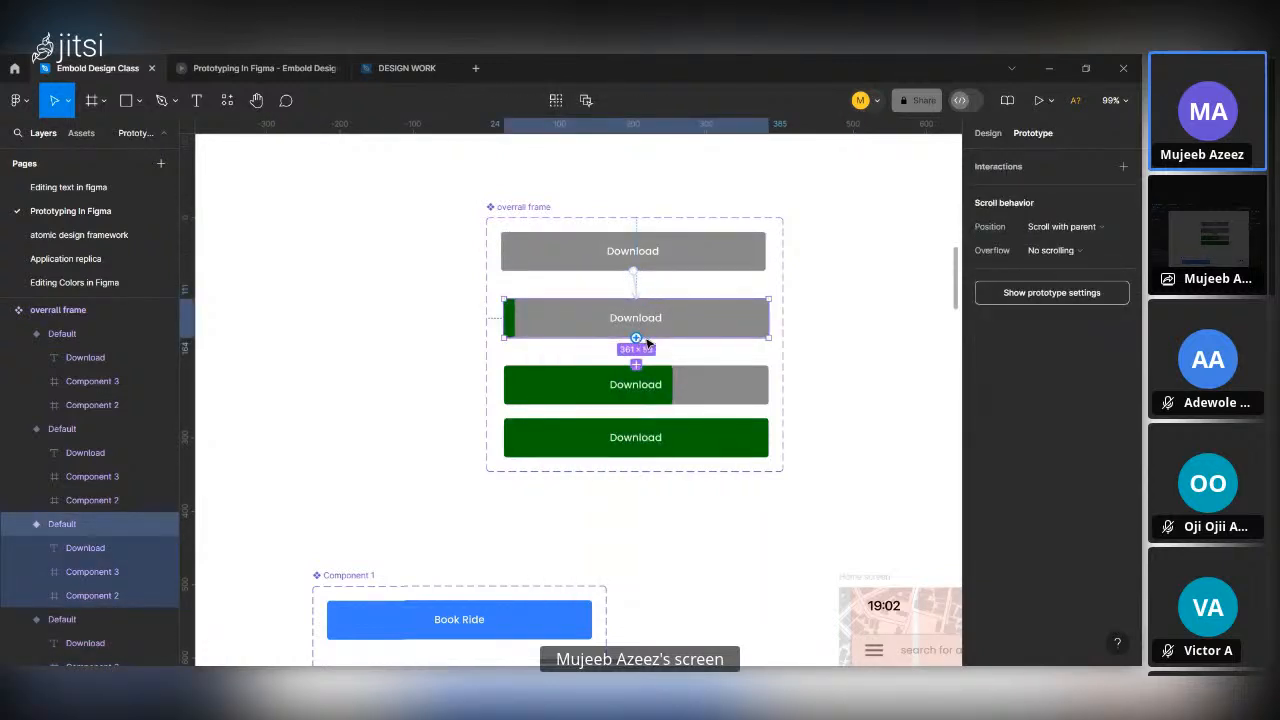
{"action": "left_click_drag", "start_coordinate": [636, 338], "coordinate": [660, 385]}
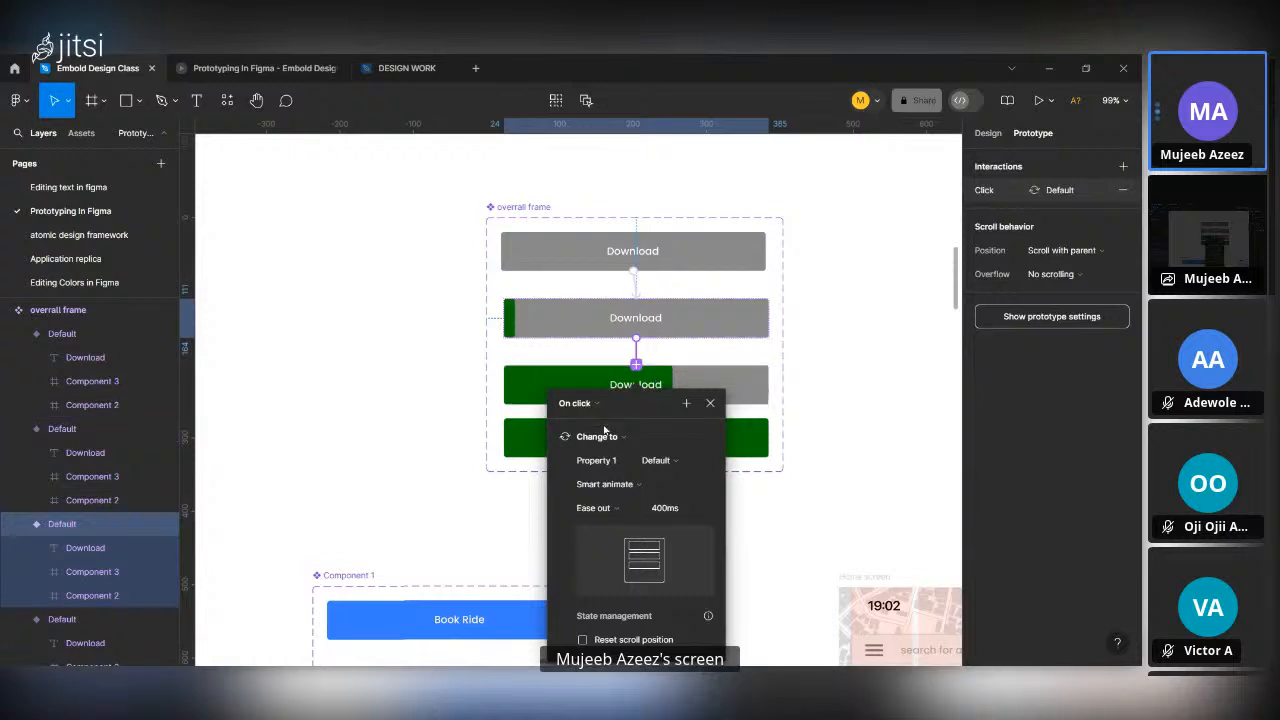
{"action": "left_click", "coordinate": [586, 406]}
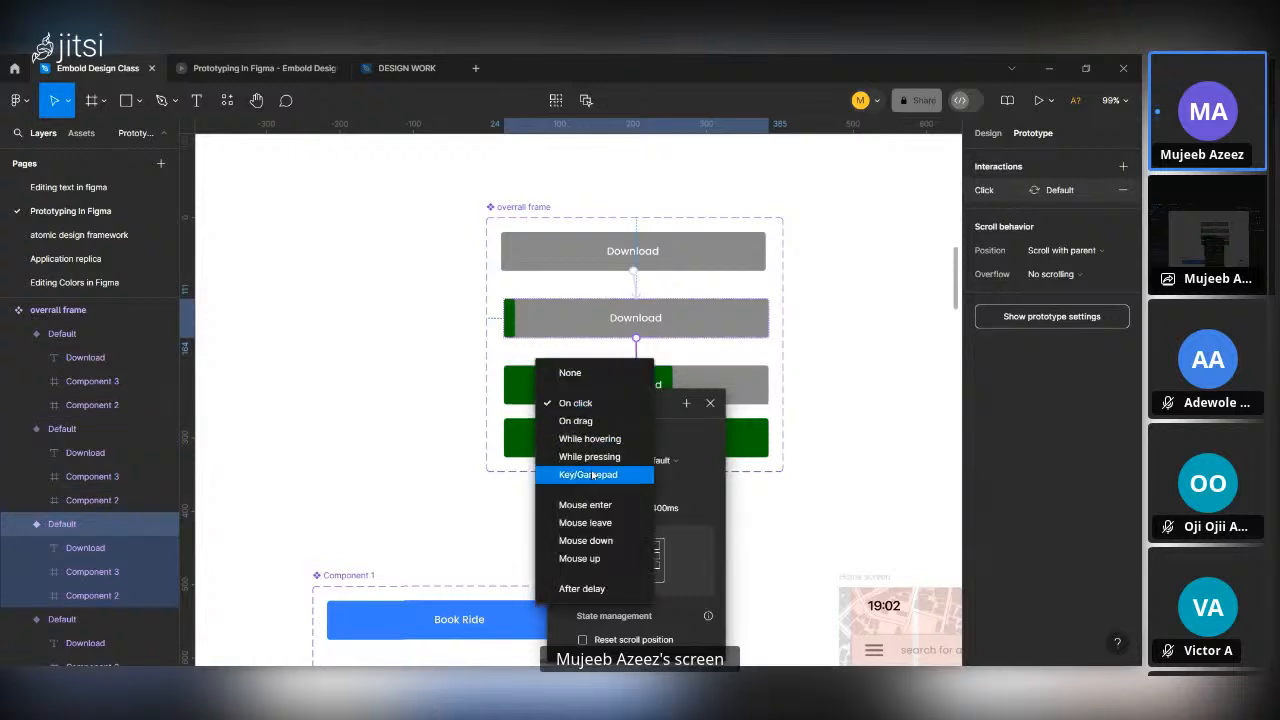
{"action": "left_click", "coordinate": [584, 588]}
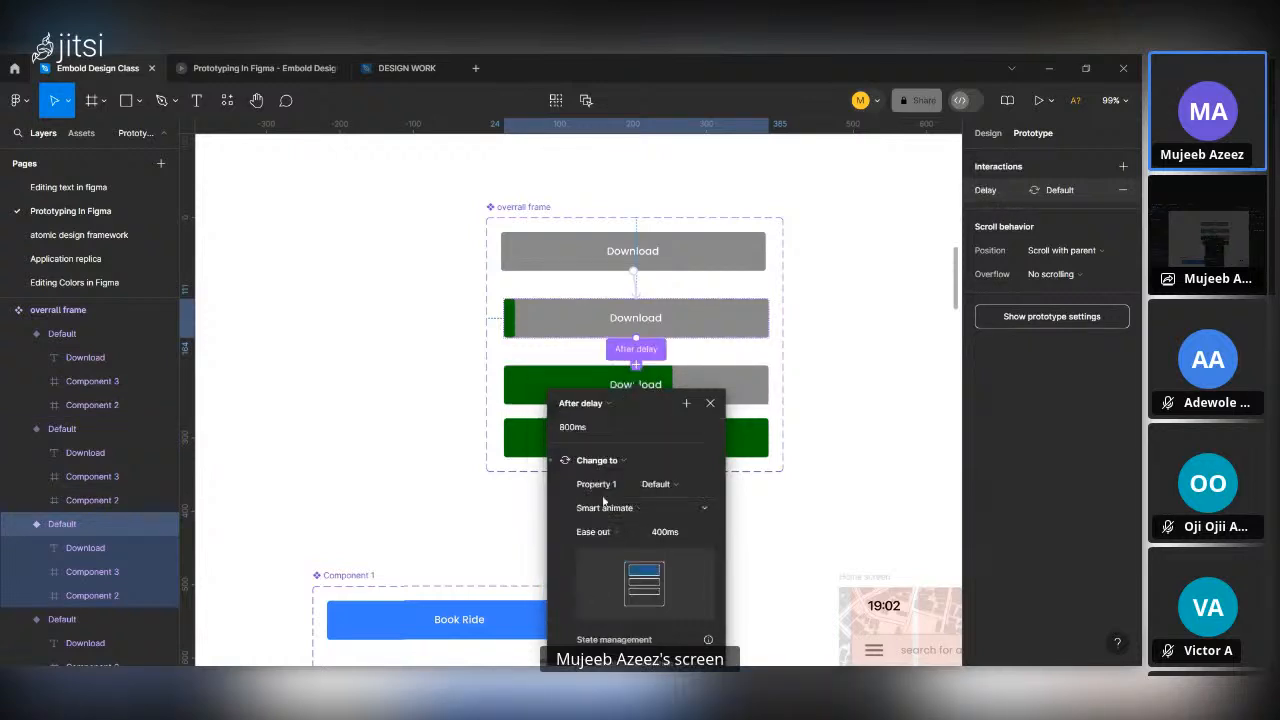
{"action": "left_click", "coordinate": [587, 428]}
{"action": "type", "text": "1000"}
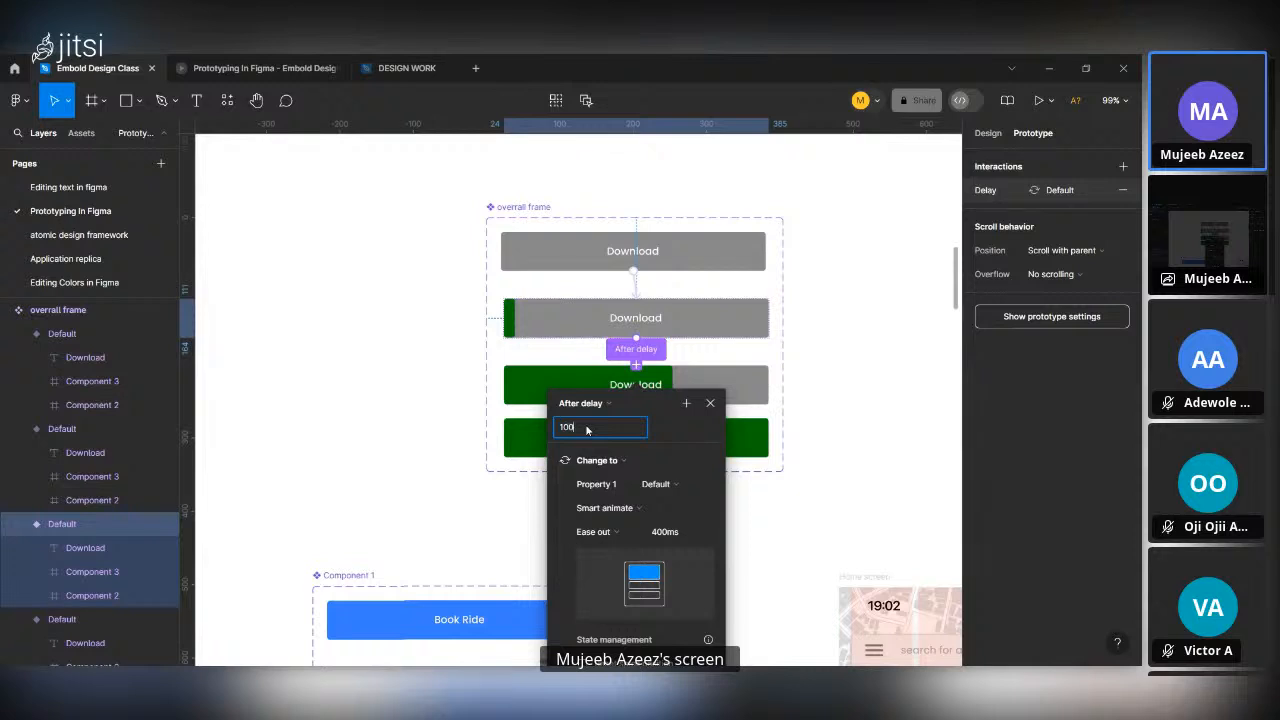
{"action": "key", "text": "Return"}
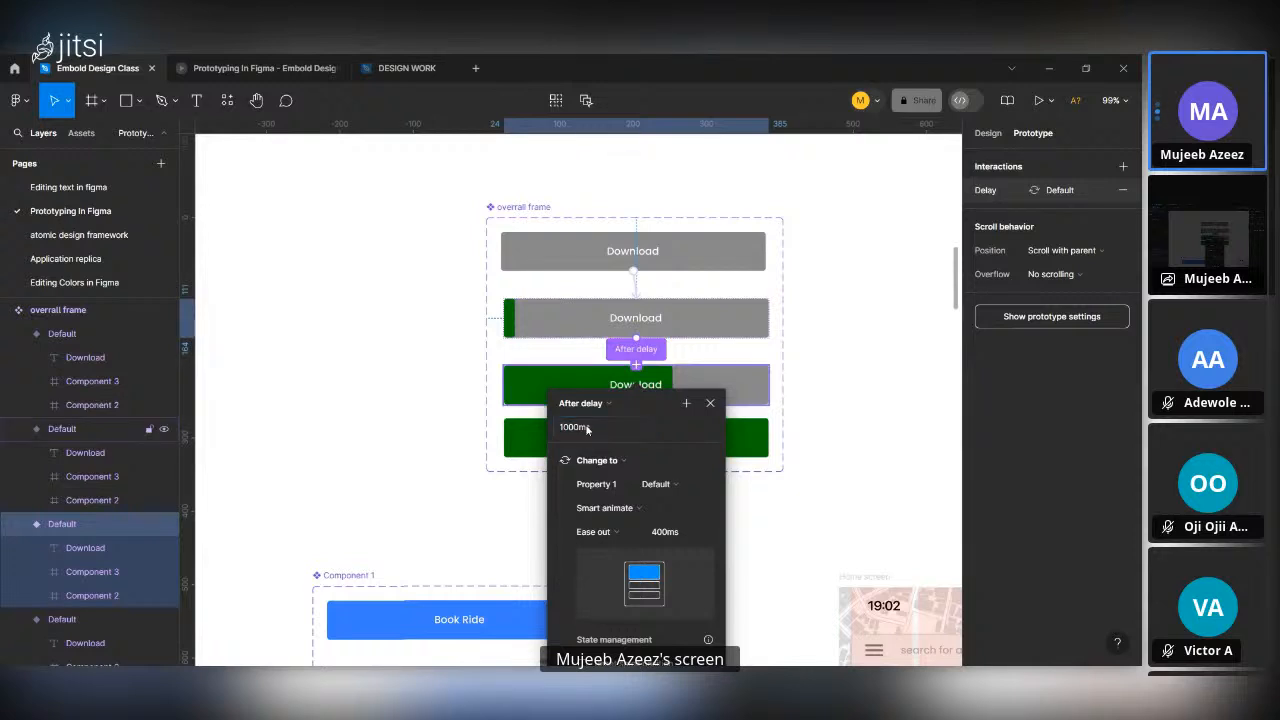
{"action": "left_click", "coordinate": [829, 460]}
Connect the third Download variant to the fourth, and set the delay between the second and third variants to 1500 ms.
{"action": "left_click", "coordinate": [668, 384]}
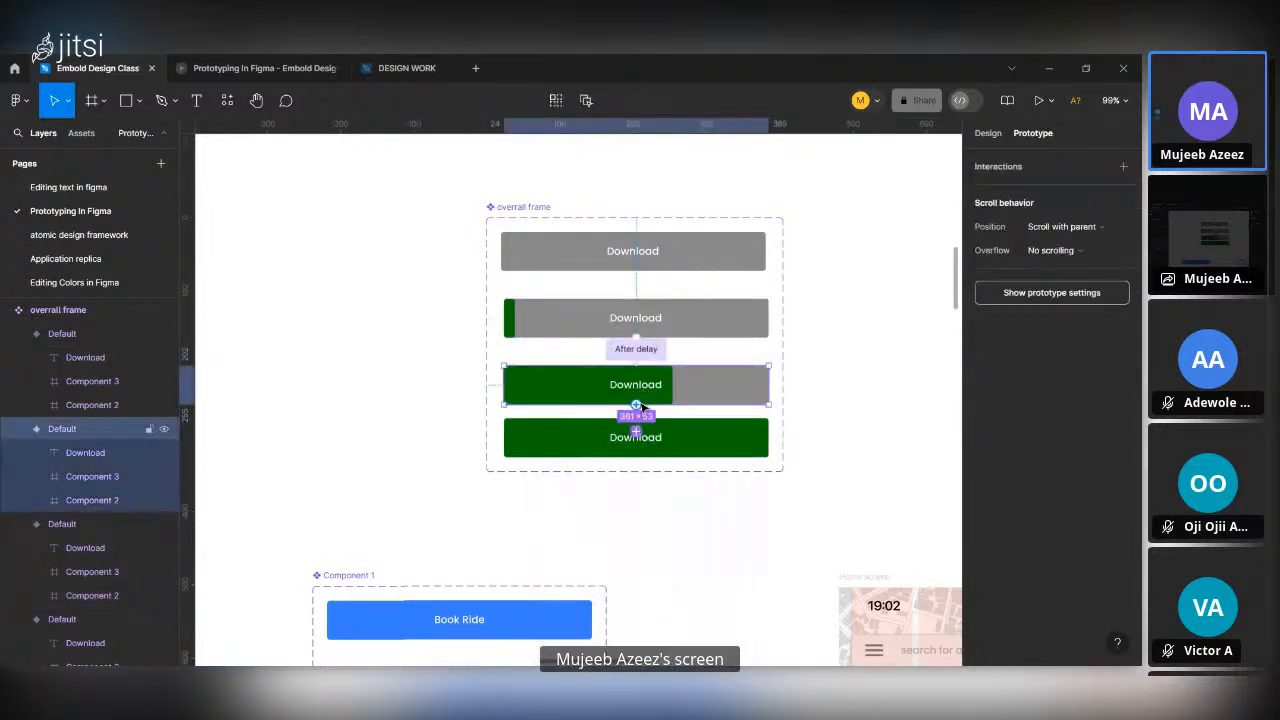
{"action": "left_click_drag", "start_coordinate": [658, 436], "coordinate": [660, 437]}
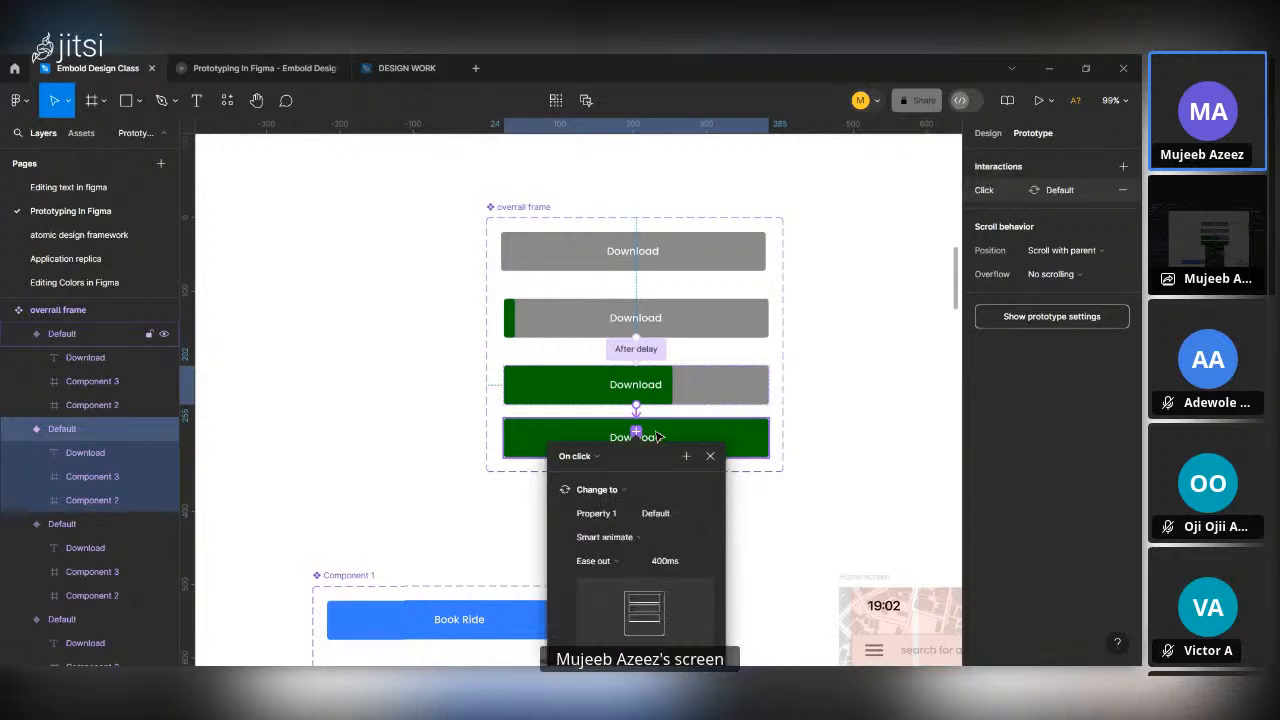
{"action": "left_click", "coordinate": [638, 352]}
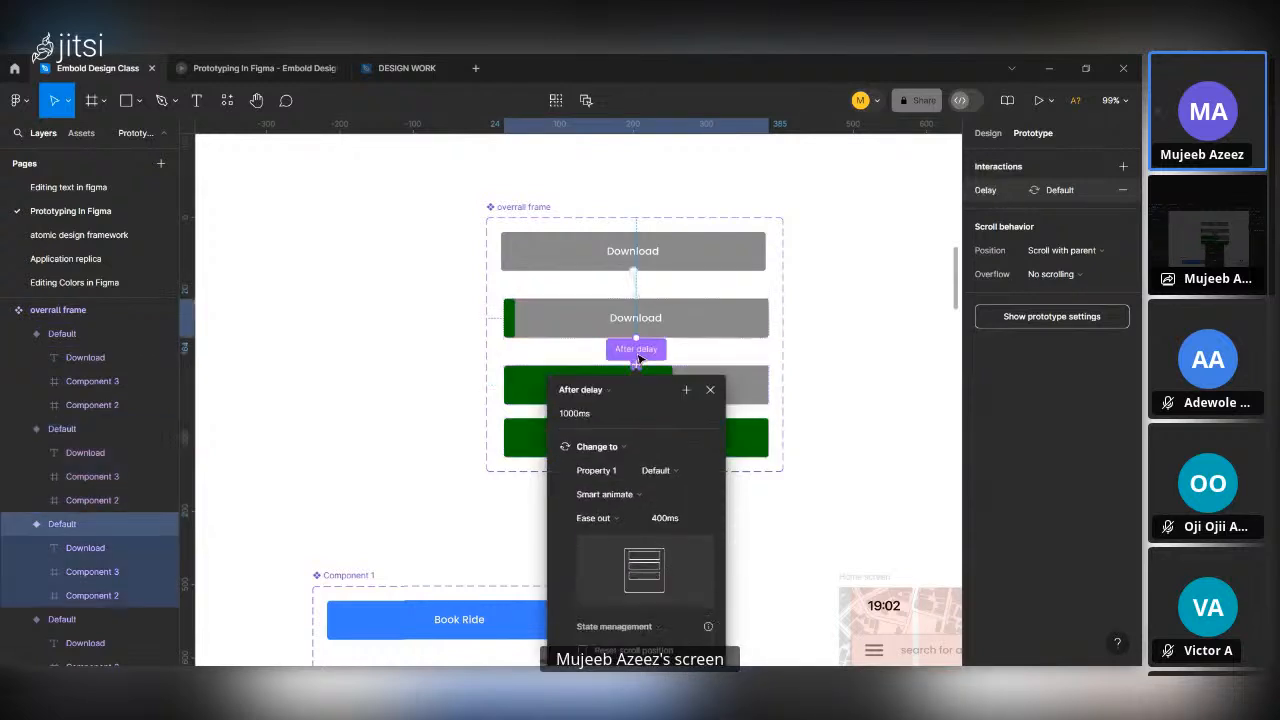
{"action": "left_click", "coordinate": [583, 413]}
{"action": "type", "text": "15"}
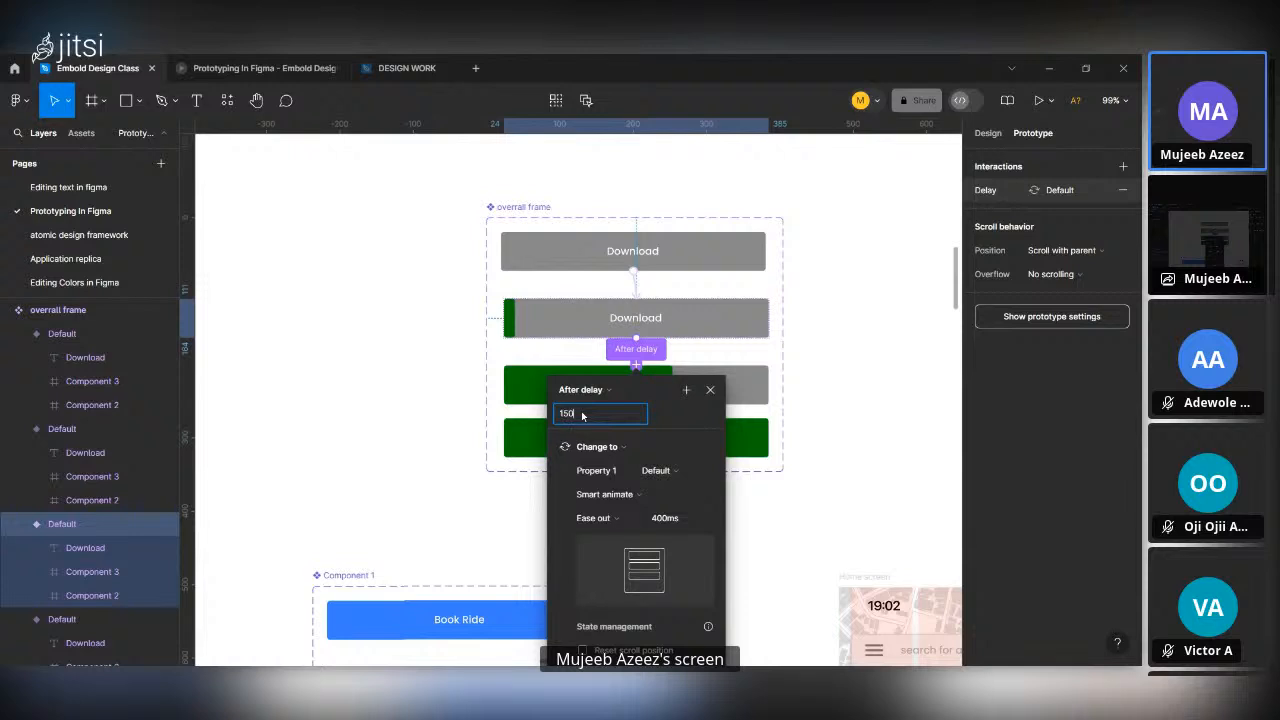
{"action": "key", "text": "Return"}
{"action": "left_click", "coordinate": [792, 395]}
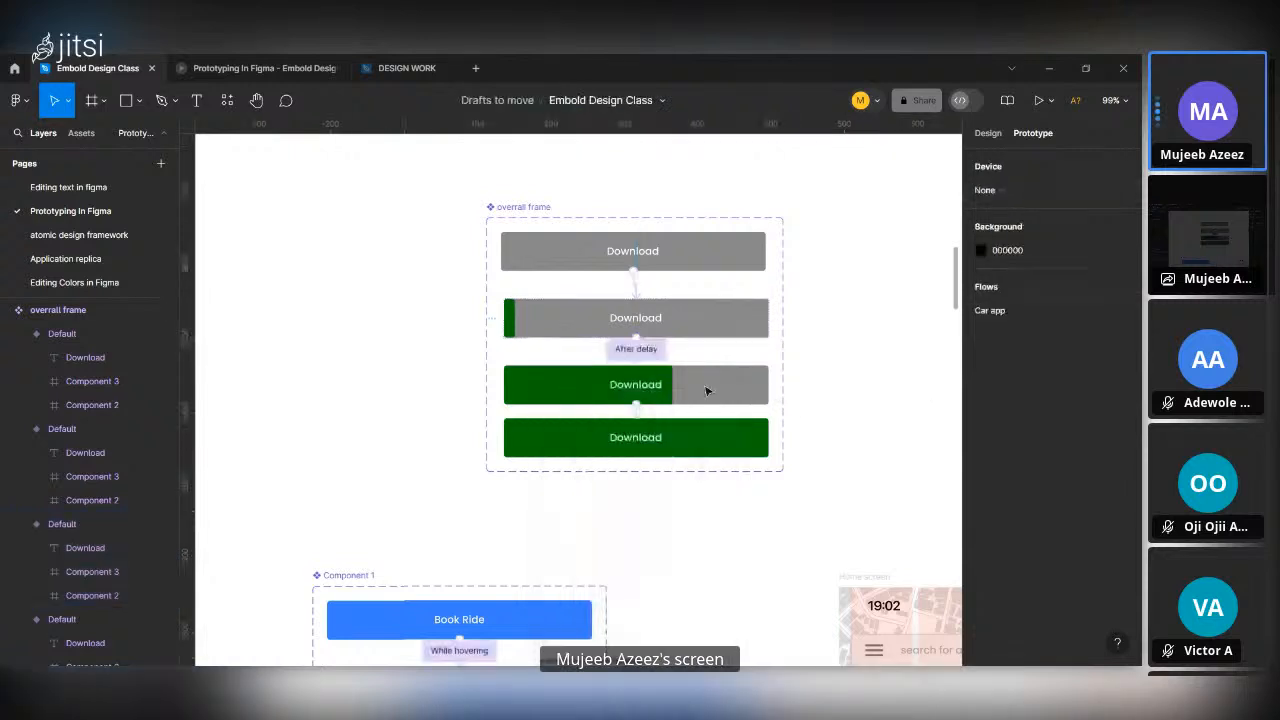
Set the third-to-fourth variant interaction to After delay with a 1500 ms delay.
{"action": "left_click_drag", "start_coordinate": [635, 406], "coordinate": [636, 428]}
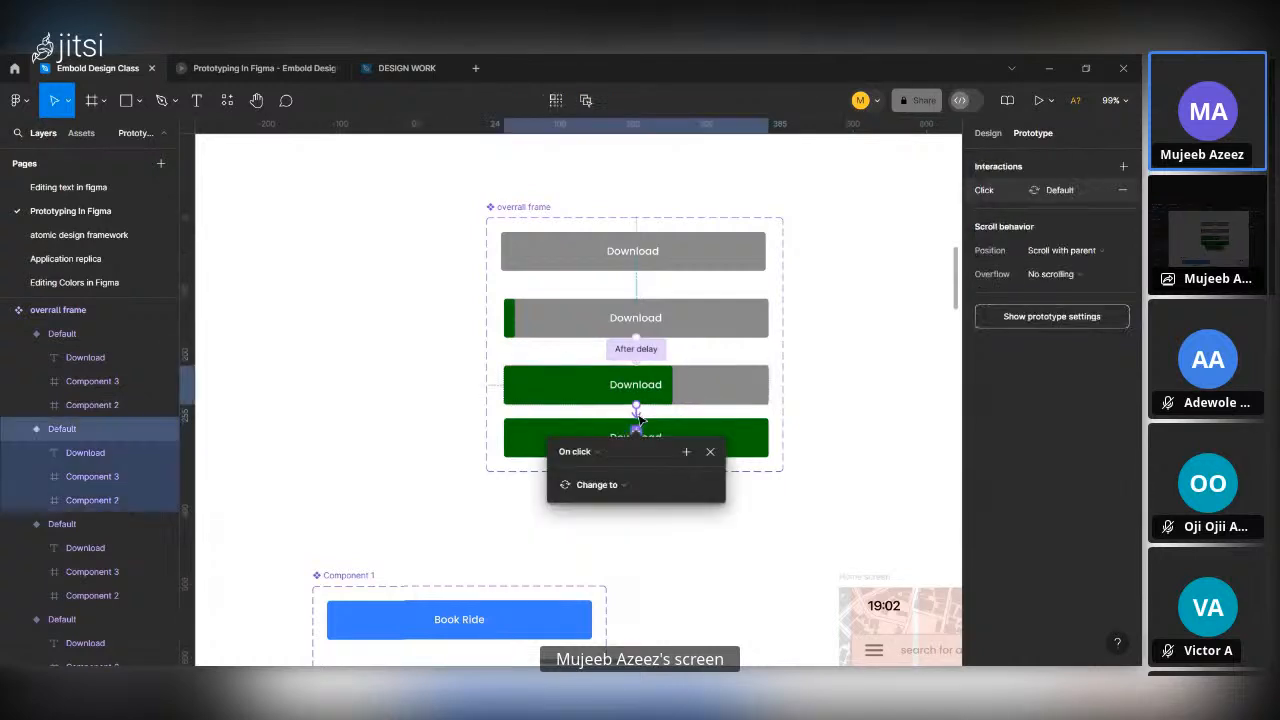
{"action": "left_click", "coordinate": [580, 452]}
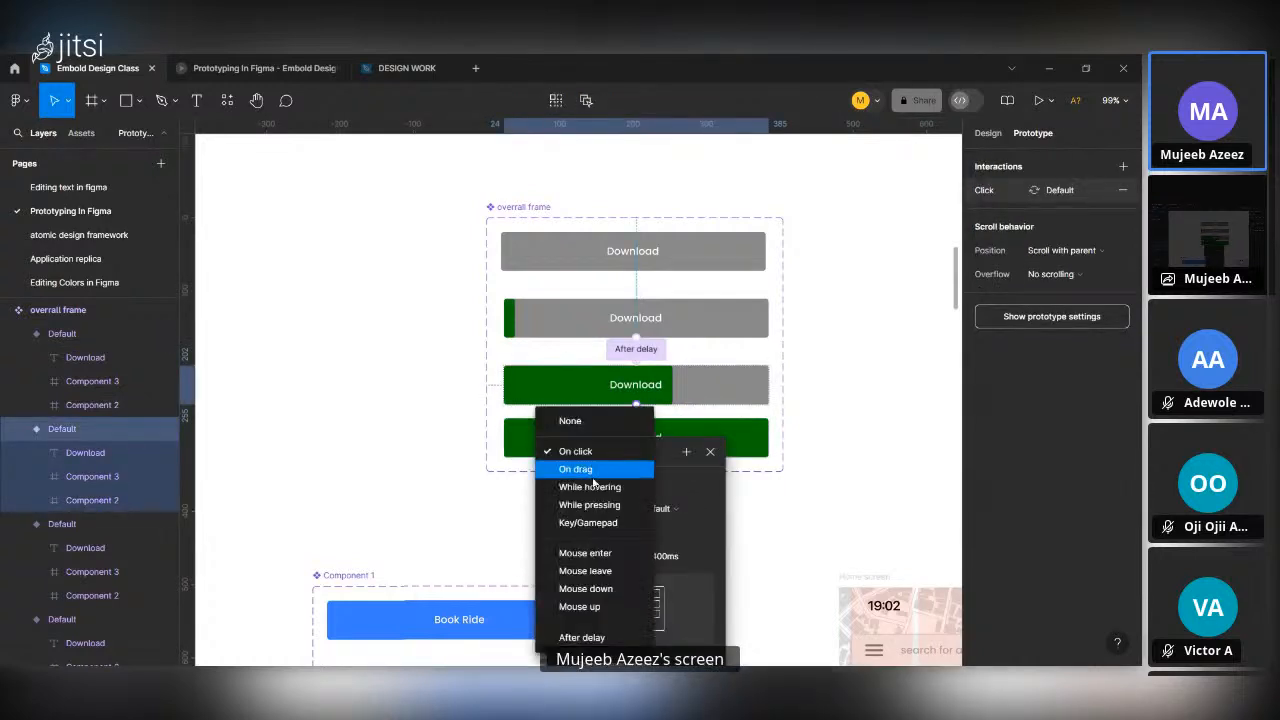
{"action": "left_click", "coordinate": [585, 637]}
{"action": "scroll", "coordinate": [628, 547], "scroll_direction": "down", "scroll_amount": 3}
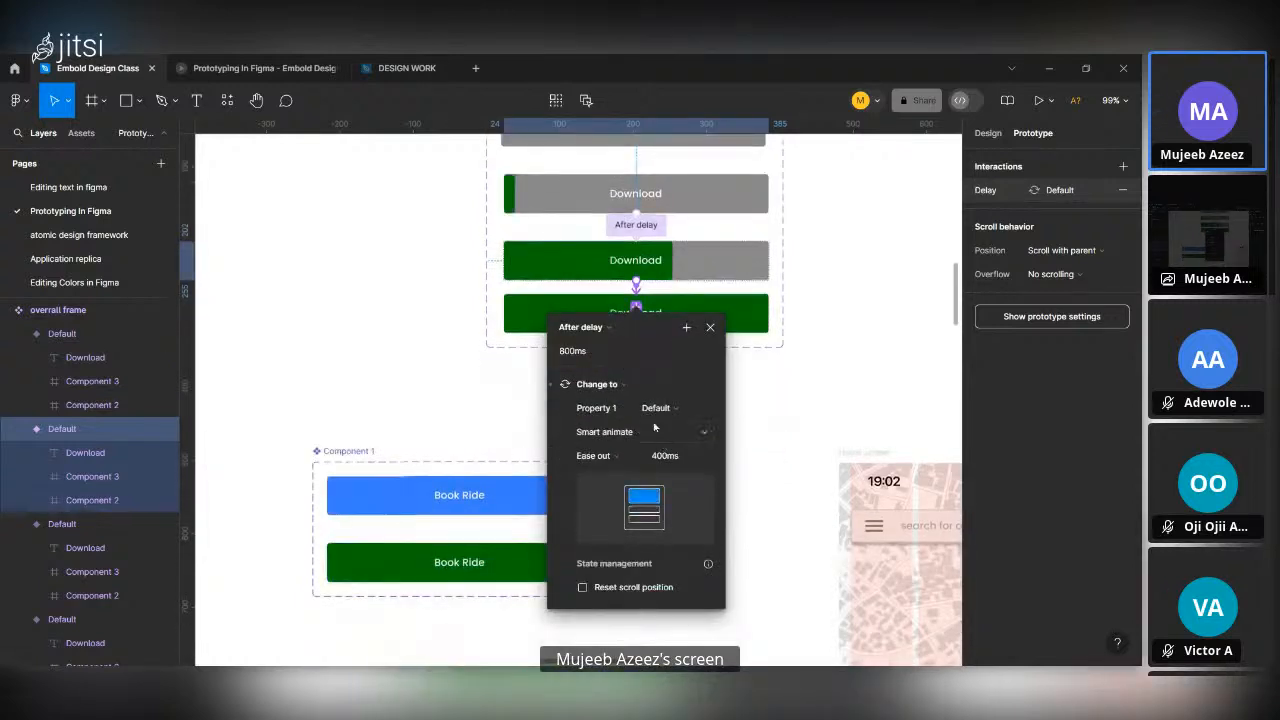
{"action": "left_click", "coordinate": [589, 355]}
{"action": "key", "text": "Return"}
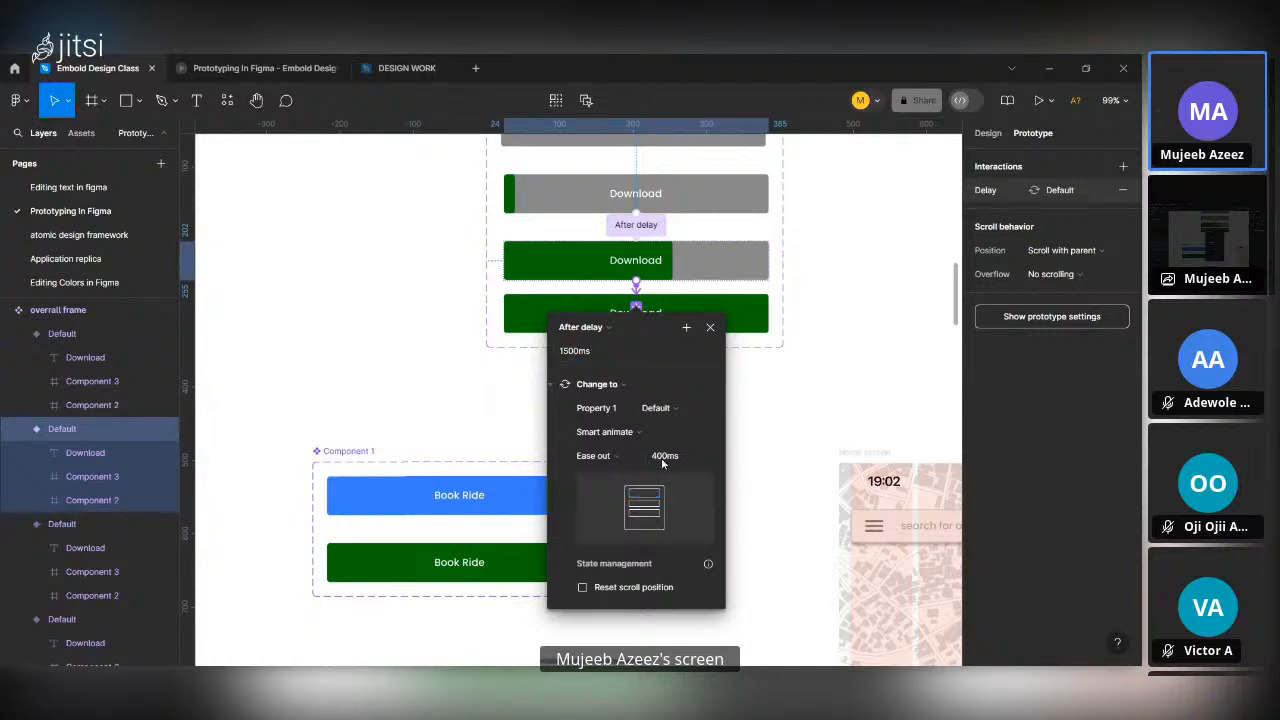
{"action": "left_click", "coordinate": [760, 433]}
{"action": "scroll", "coordinate": [760, 428], "scroll_direction": "up", "scroll_amount": 3}
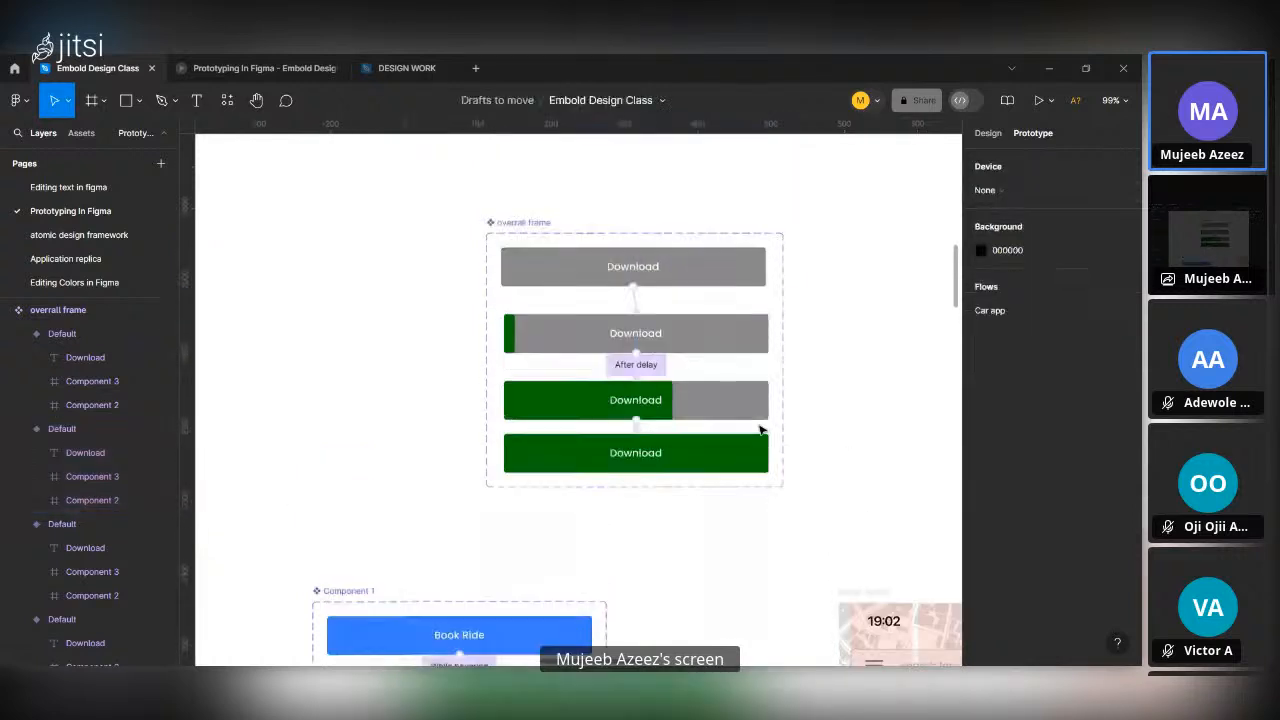
Place an instance of the plain grey Download variant on empty canvas beside the component set.
{"action": "left_click", "coordinate": [507, 221]}
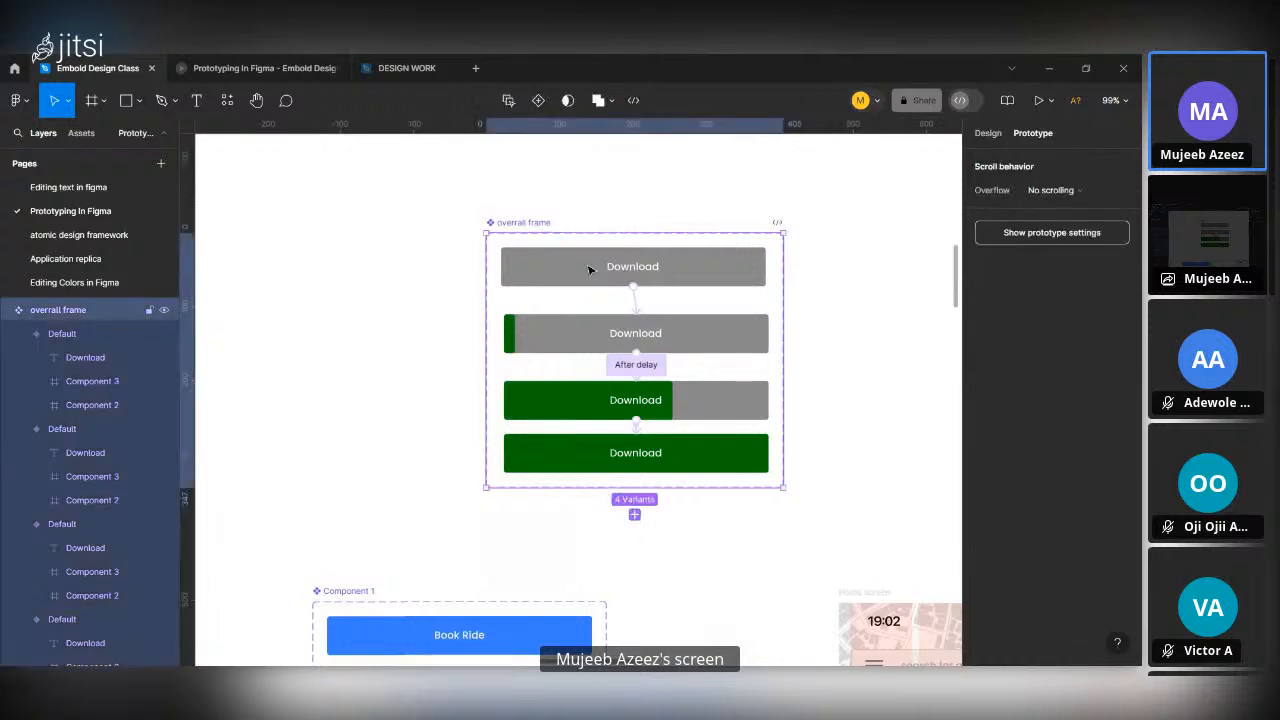
{"action": "left_click", "coordinate": [676, 268]}
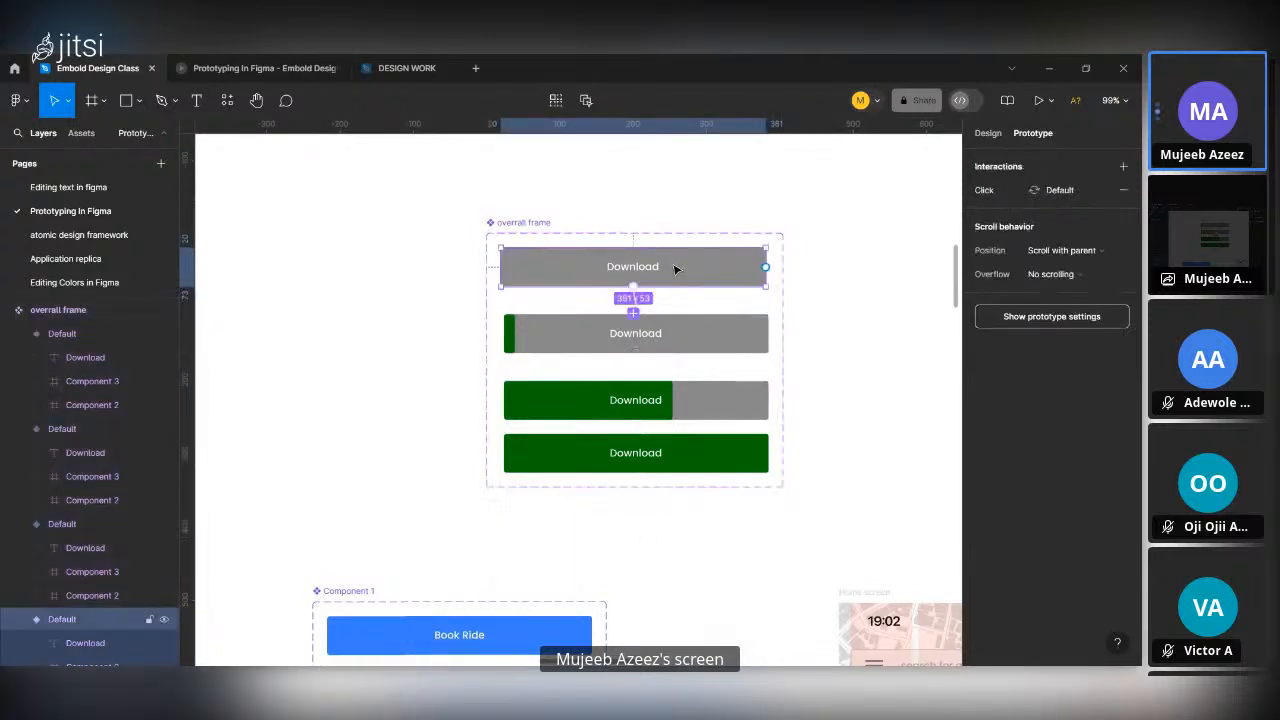
{"action": "left_click_drag", "start_coordinate": [676, 270], "coordinate": [962, 446]}
{"action": "scroll", "coordinate": [962, 450], "scroll_direction": "right", "scroll_amount": 5}
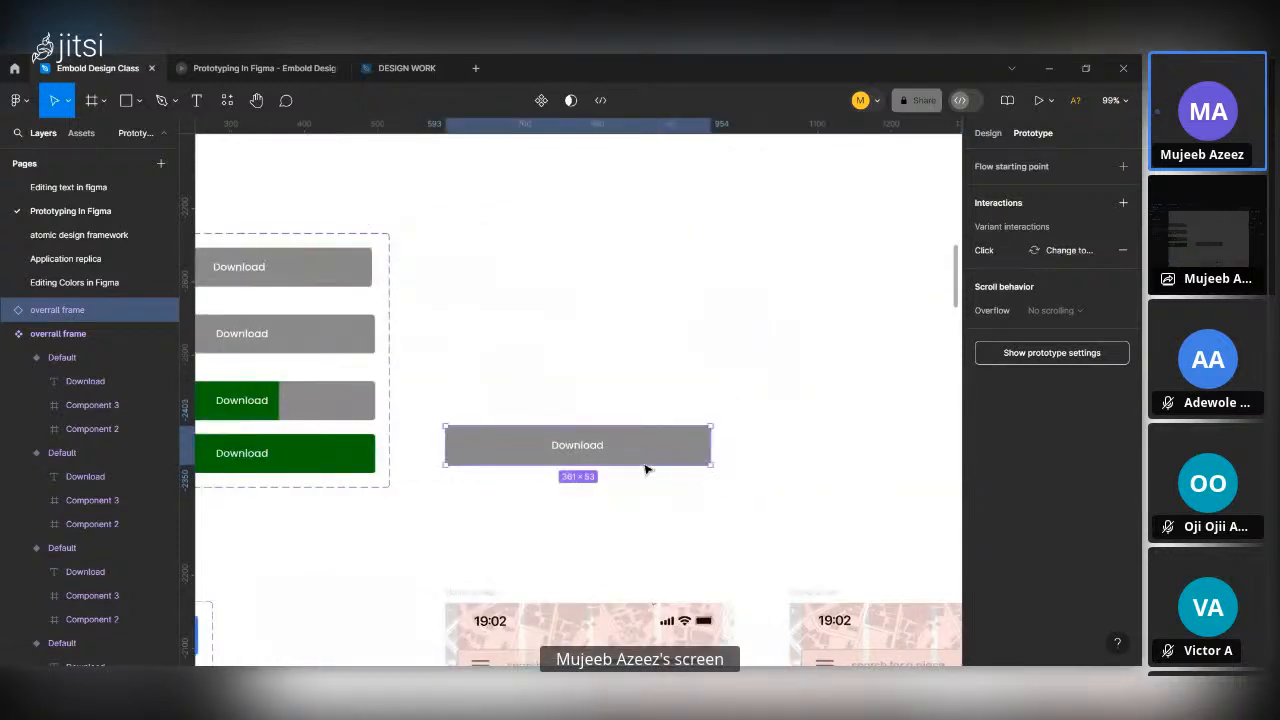
Try replacing the Book ride button in the original Driver description screen with the grey Download instance, and undo the replacement.
{"action": "scroll", "coordinate": [642, 464], "scroll_direction": "down", "scroll_amount": 5}
{"action": "scroll", "coordinate": [644, 467], "scroll_direction": "down", "scroll_amount": 3}
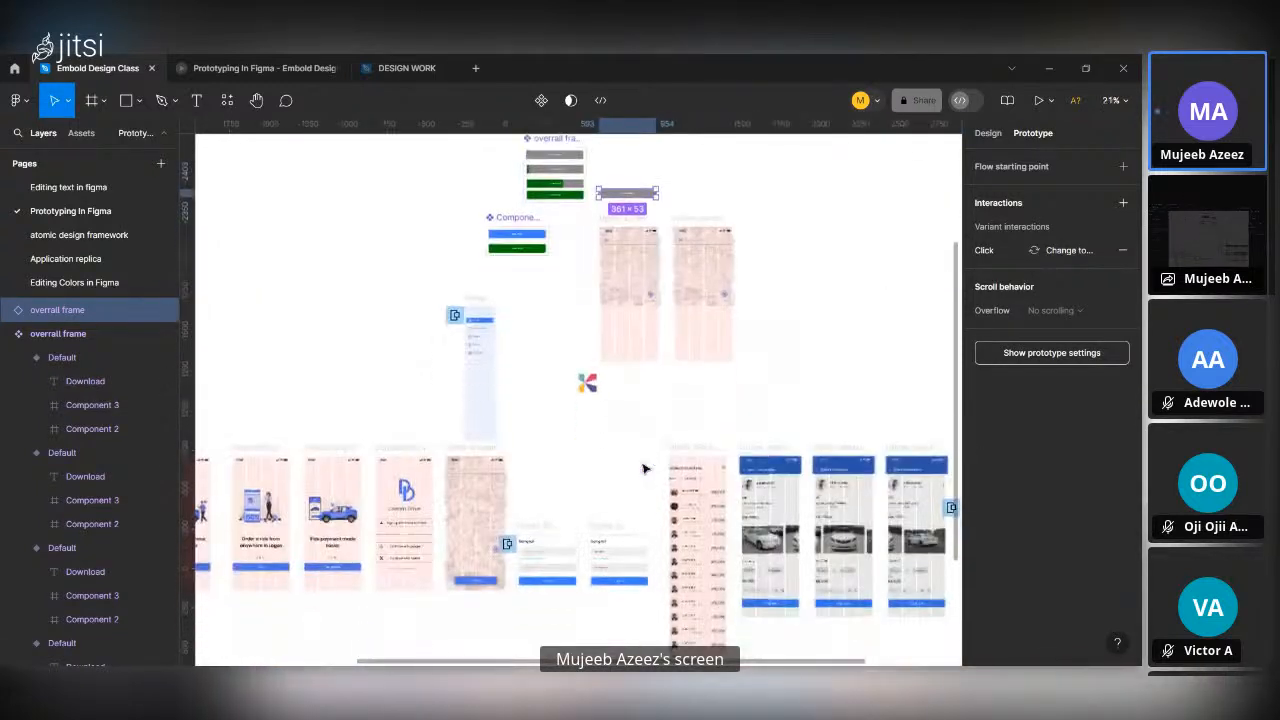
{"action": "scroll", "coordinate": [721, 513], "scroll_direction": "up", "scroll_amount": 3}
{"action": "scroll", "coordinate": [721, 513], "scroll_direction": "down", "scroll_amount": 3}
{"action": "scroll", "coordinate": [730, 530], "scroll_direction": "right", "scroll_amount": 4}
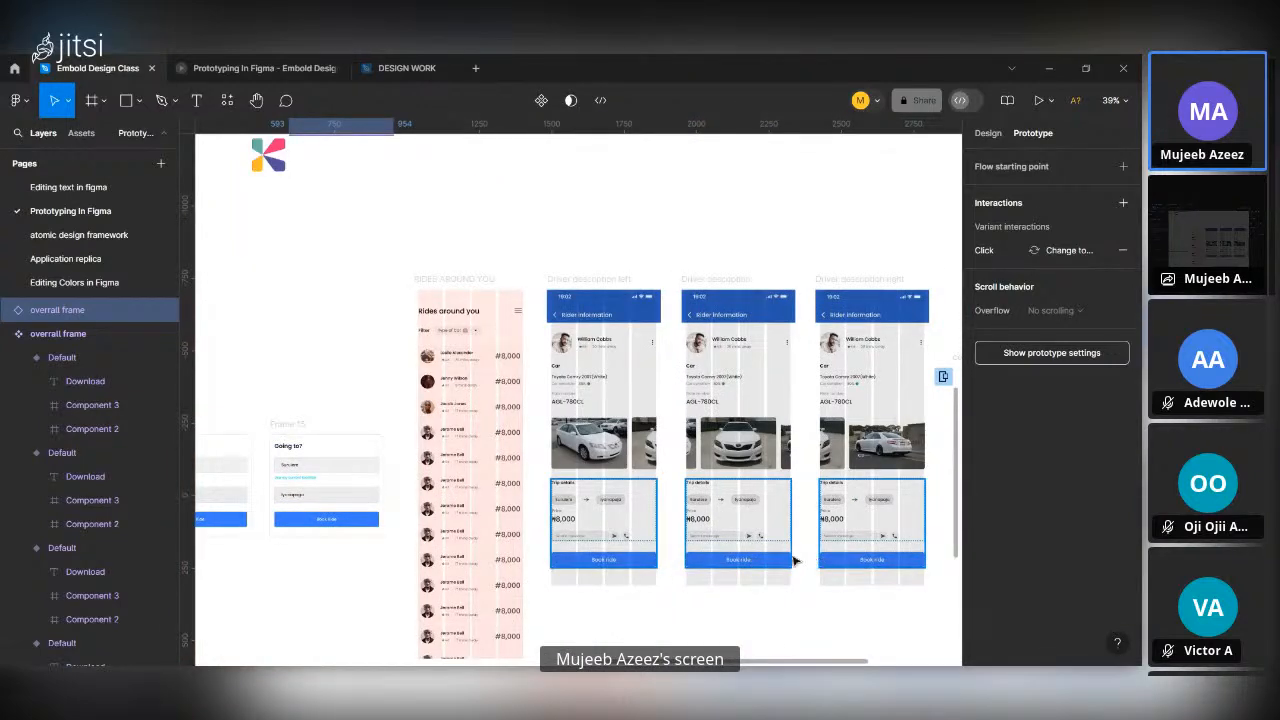
{"action": "left_click", "coordinate": [740, 560]}
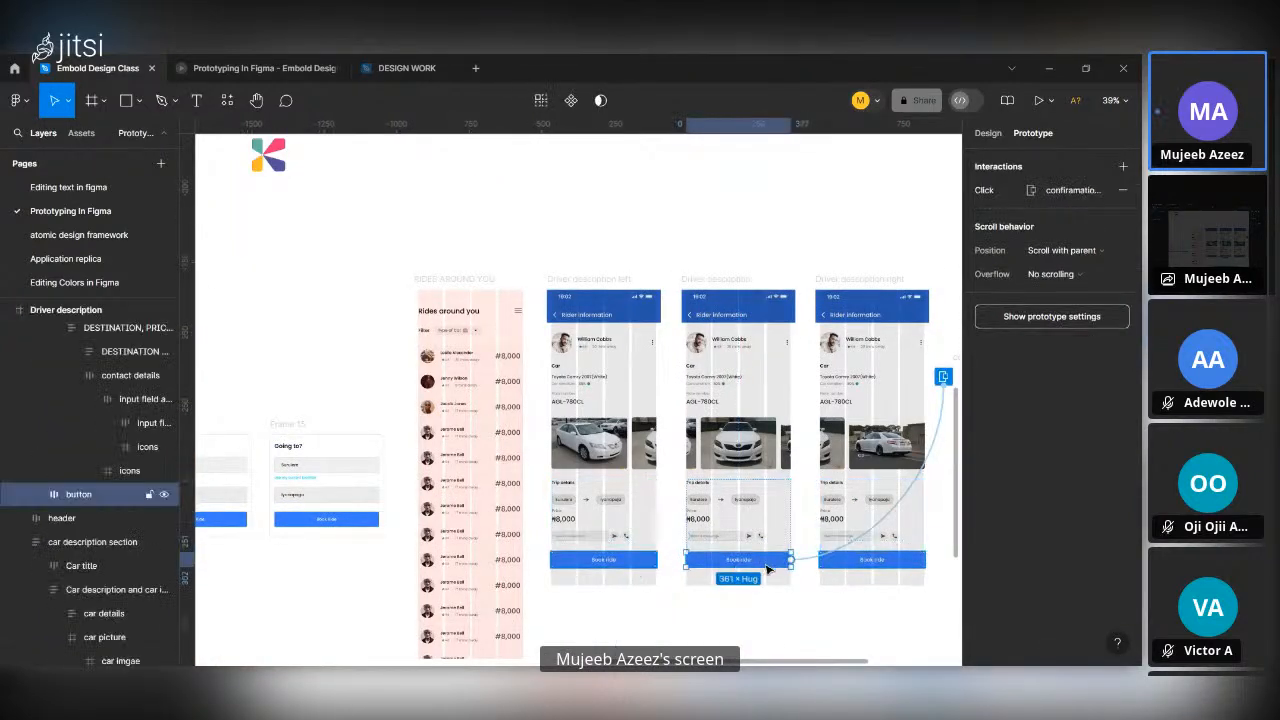
{"action": "key", "text": "ctrl+shift+r"}
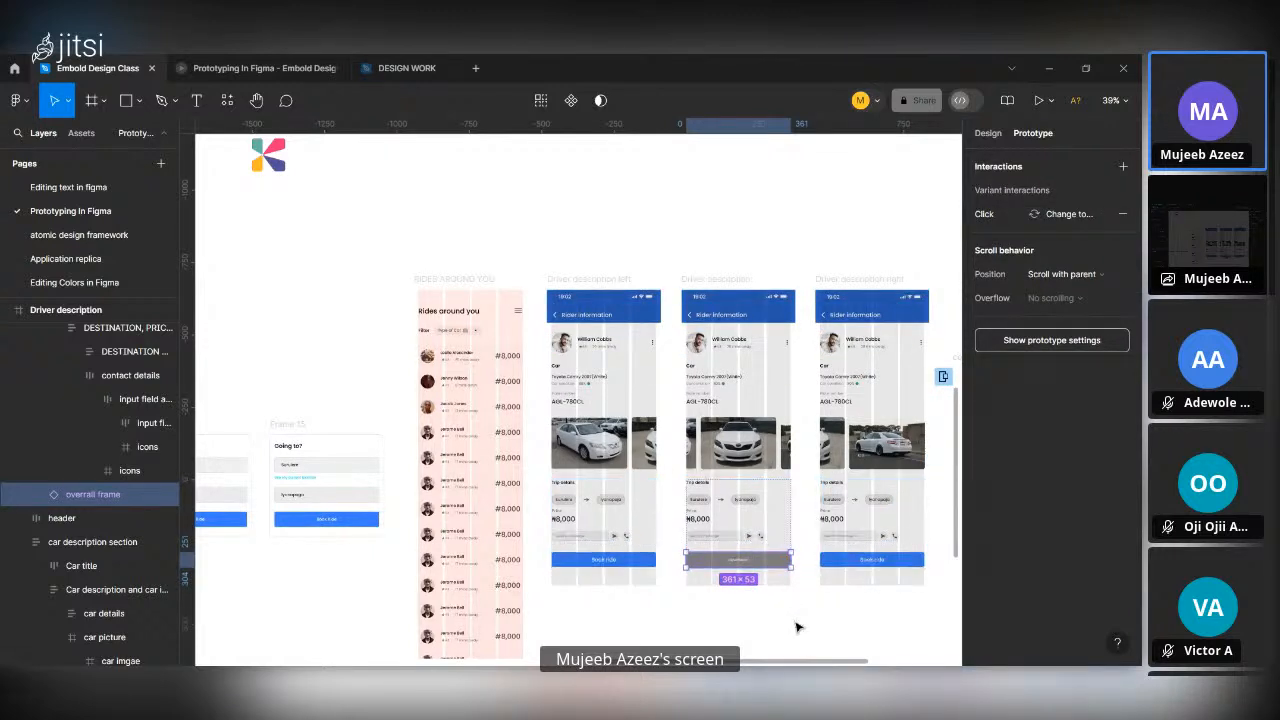
{"action": "key", "text": "ctrl+z"}
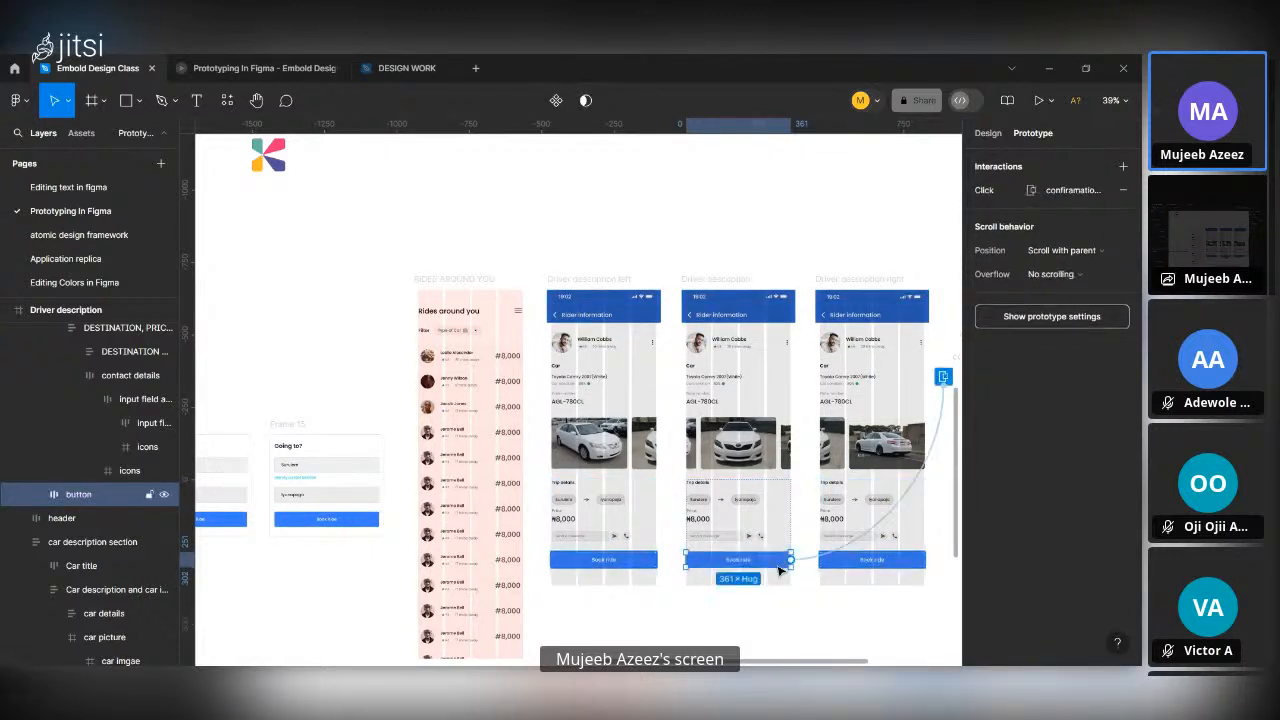
Duplicate the Driver description frame into the clear space above the original and delete all prototype connections from the copy.
{"action": "left_click", "coordinate": [700, 282]}
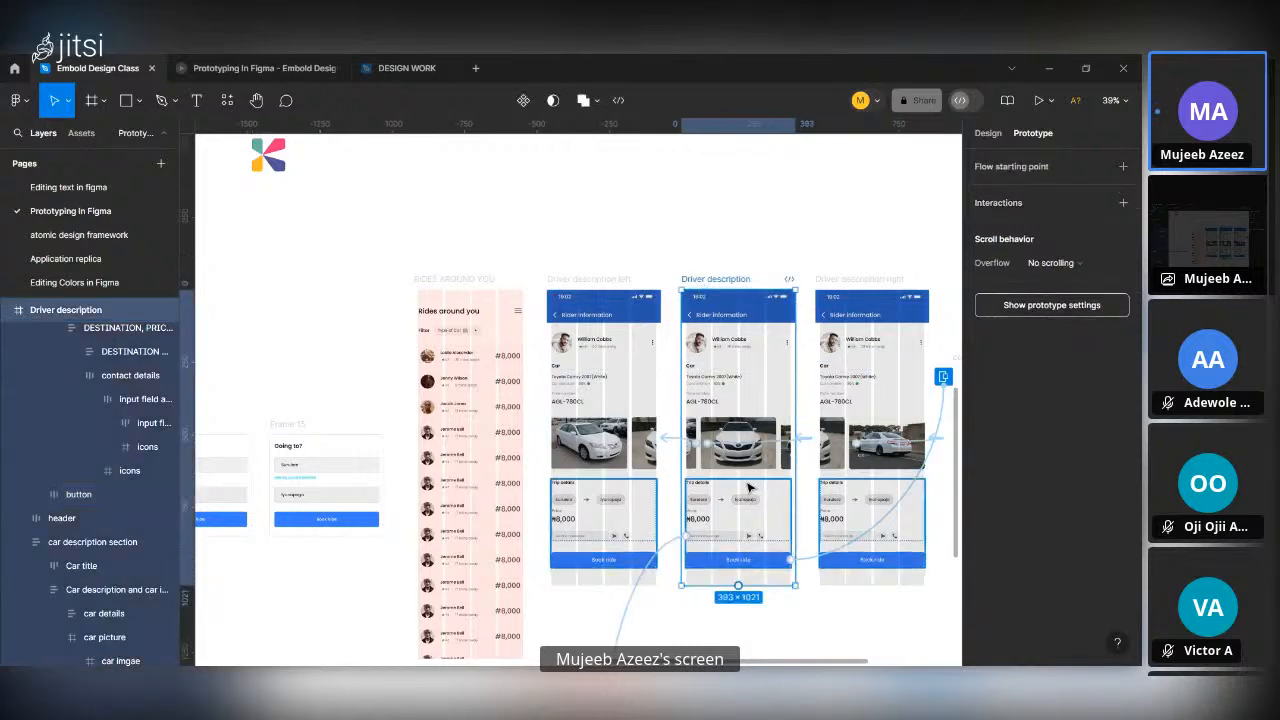
{"action": "left_click_drag", "start_coordinate": [748, 488], "coordinate": [735, 346]}
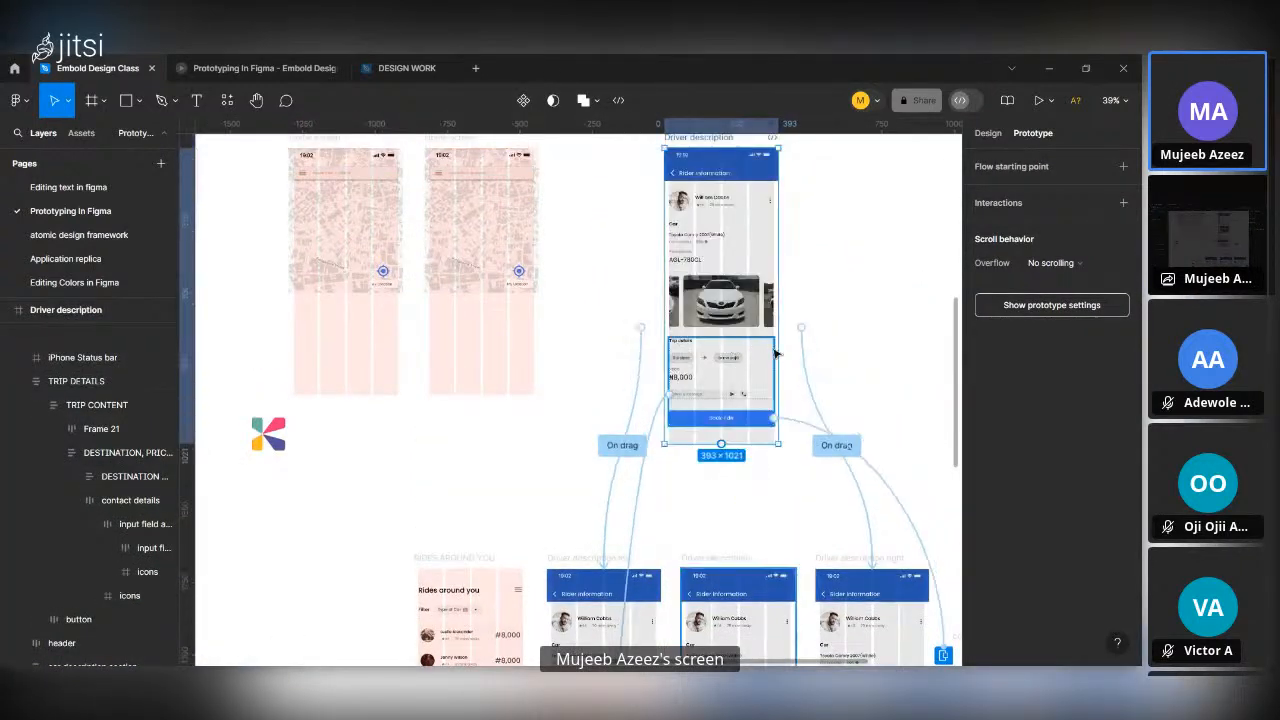
{"action": "left_click", "coordinate": [808, 366]}
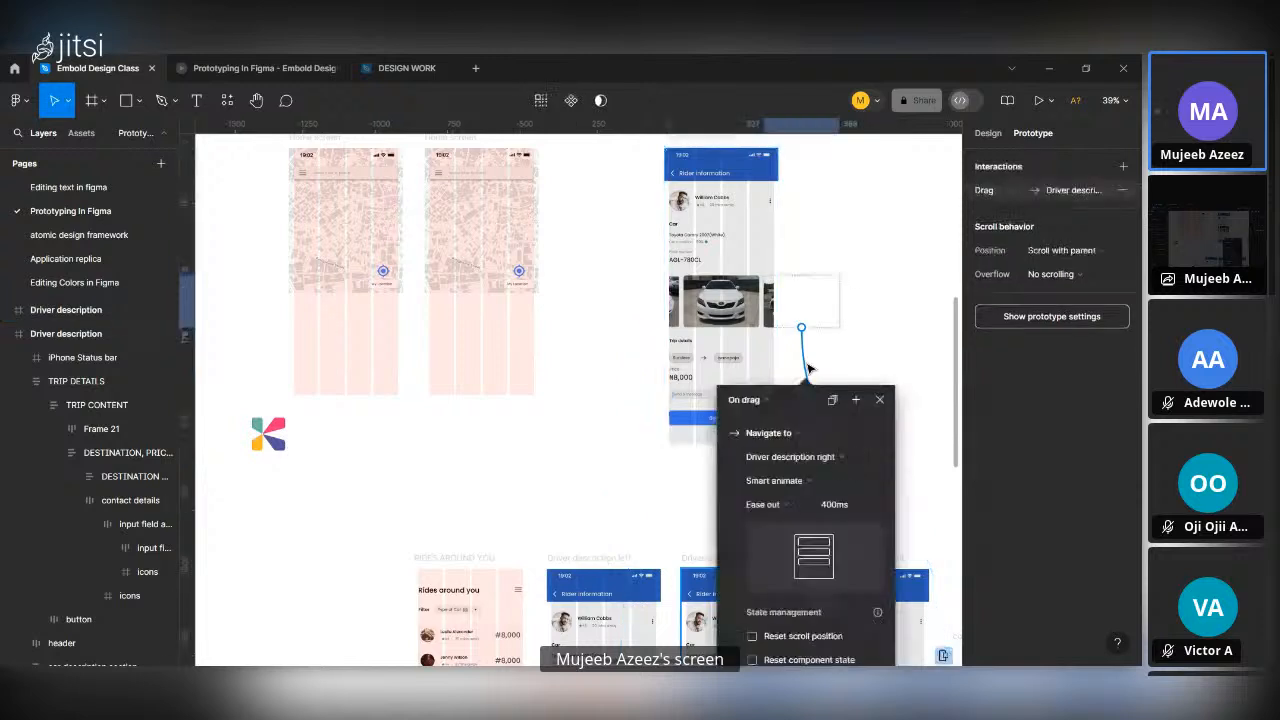
{"action": "left_click", "coordinate": [665, 385]}
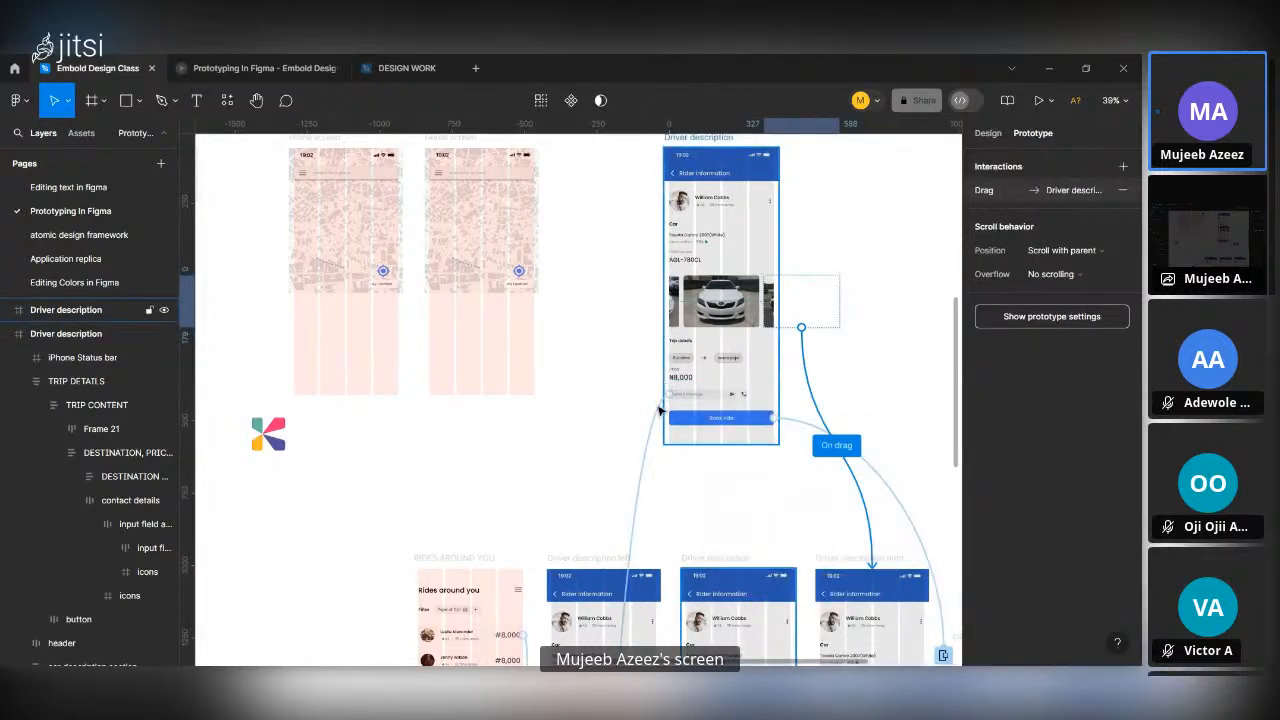
{"action": "left_click", "coordinate": [669, 395]}
{"action": "left_click", "coordinate": [787, 426], "text": "shift"}
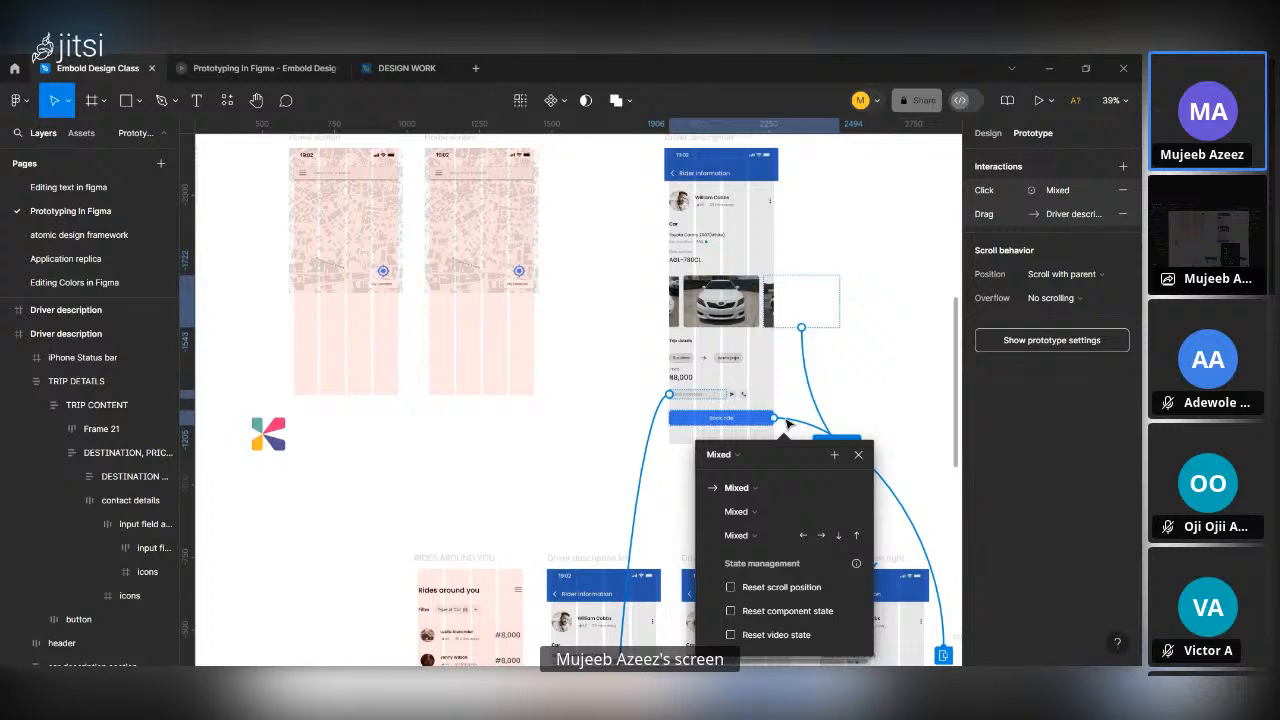
{"action": "key", "text": "Delete"}
{"action": "left_click", "coordinate": [674, 303]}
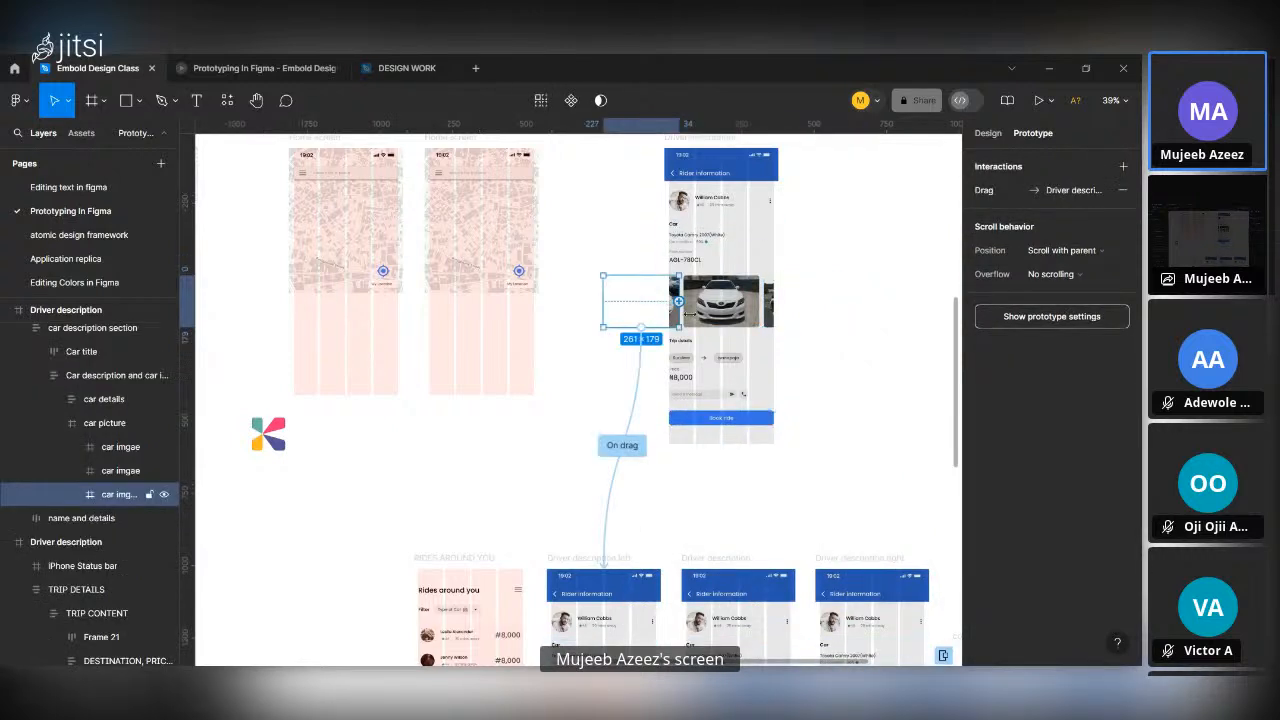
{"action": "left_click", "coordinate": [642, 372]}
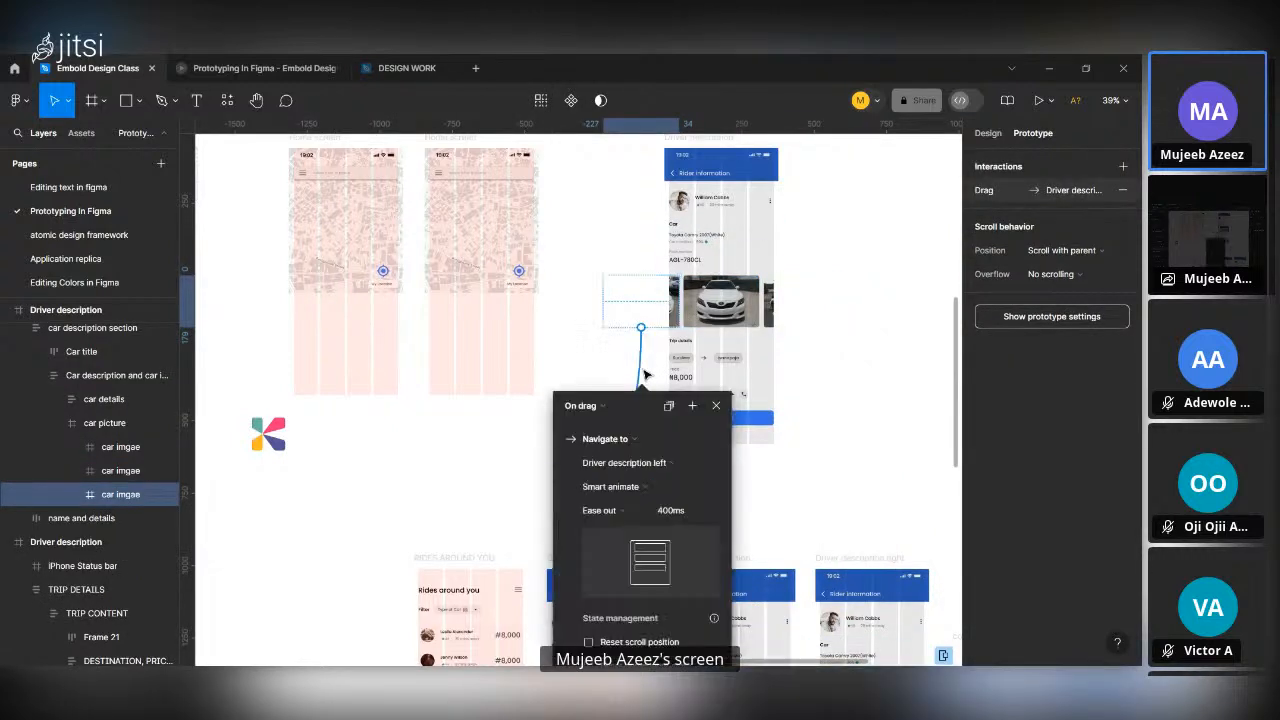
{"action": "key", "text": "Delete"}
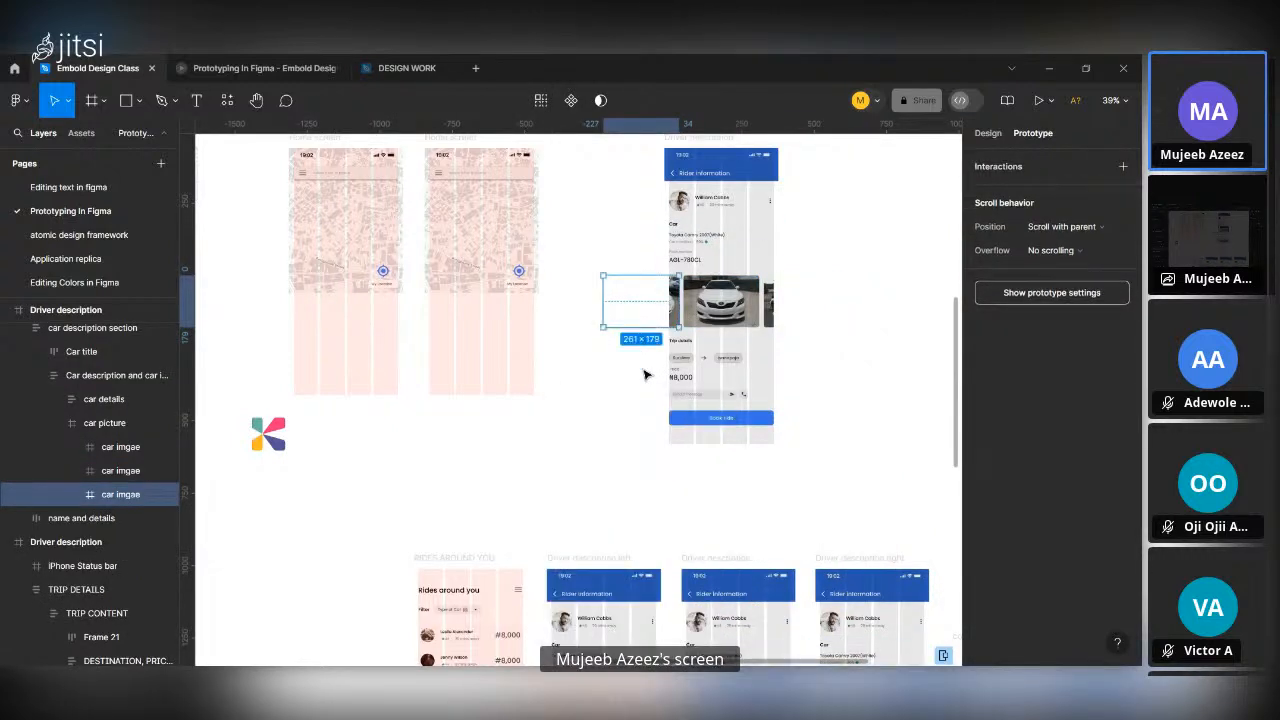
Replace the Book ride button in the duplicated Driver description frame with the Download instance and select that frame.
{"action": "left_click", "coordinate": [676, 140]}
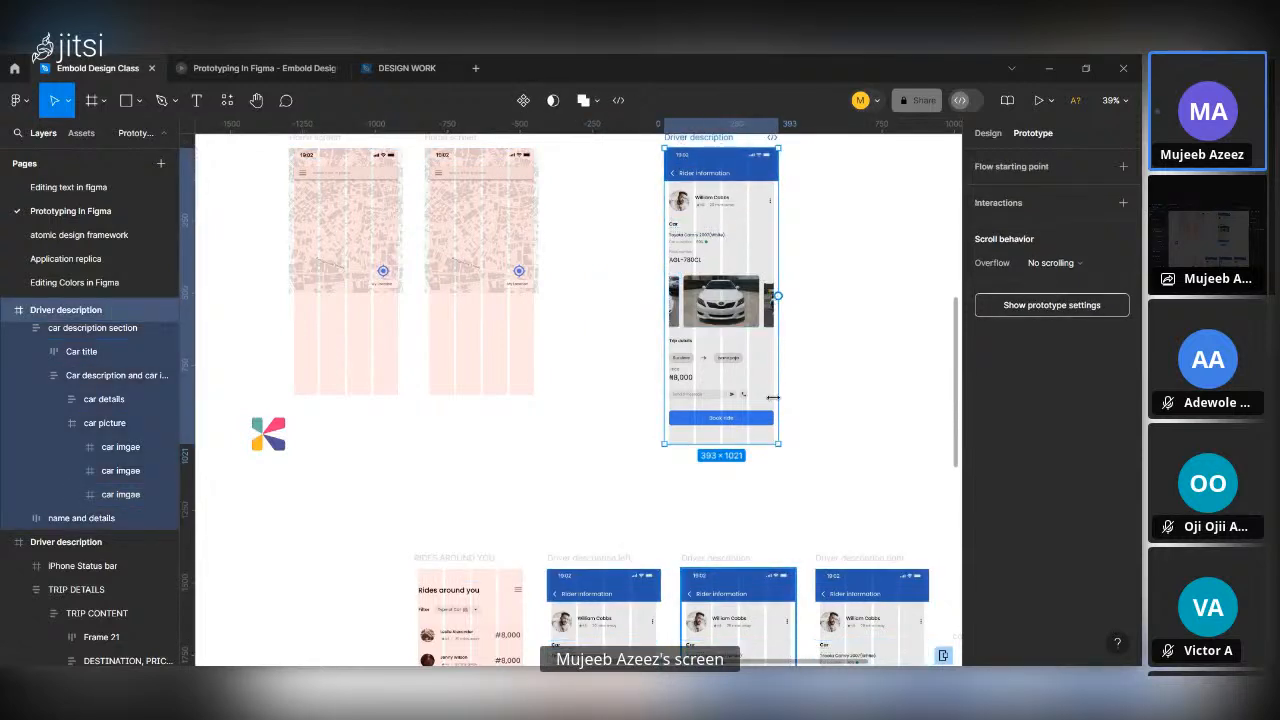
{"action": "left_click", "coordinate": [737, 422]}
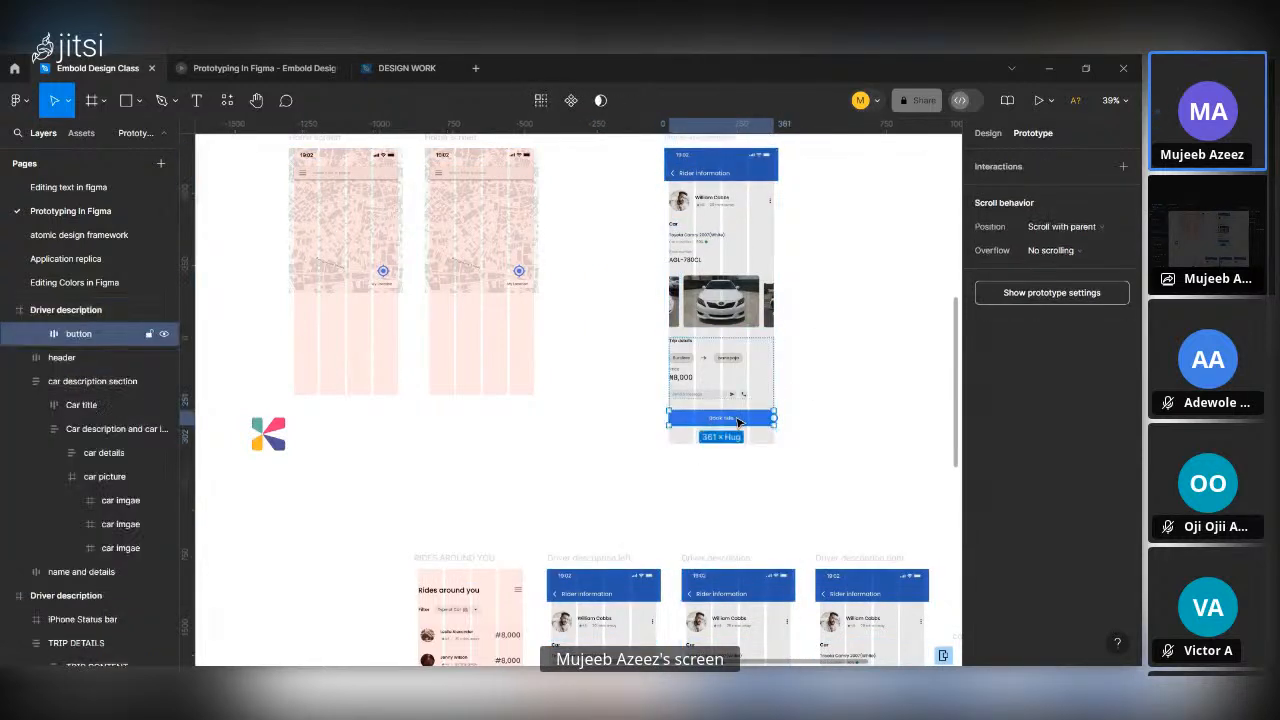
{"action": "scroll", "coordinate": [745, 422], "scroll_direction": "up", "scroll_amount": 5}
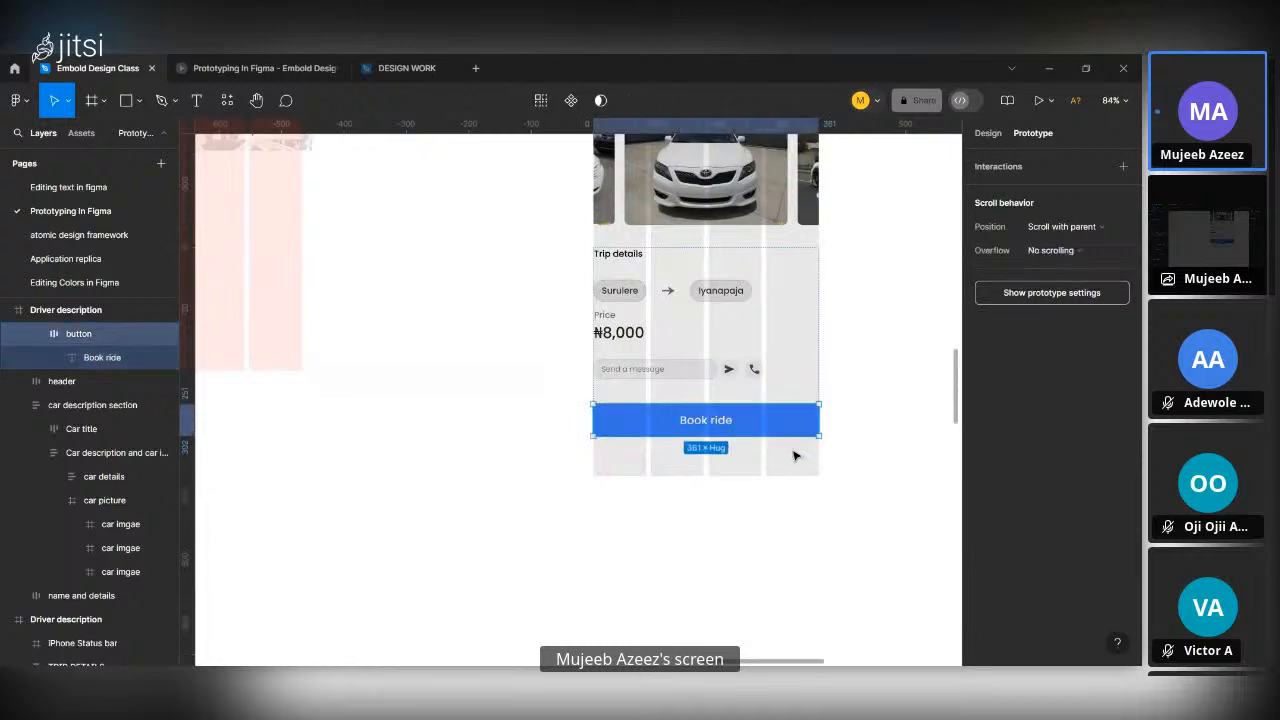
{"action": "key", "text": "ctrl+shift+r"}
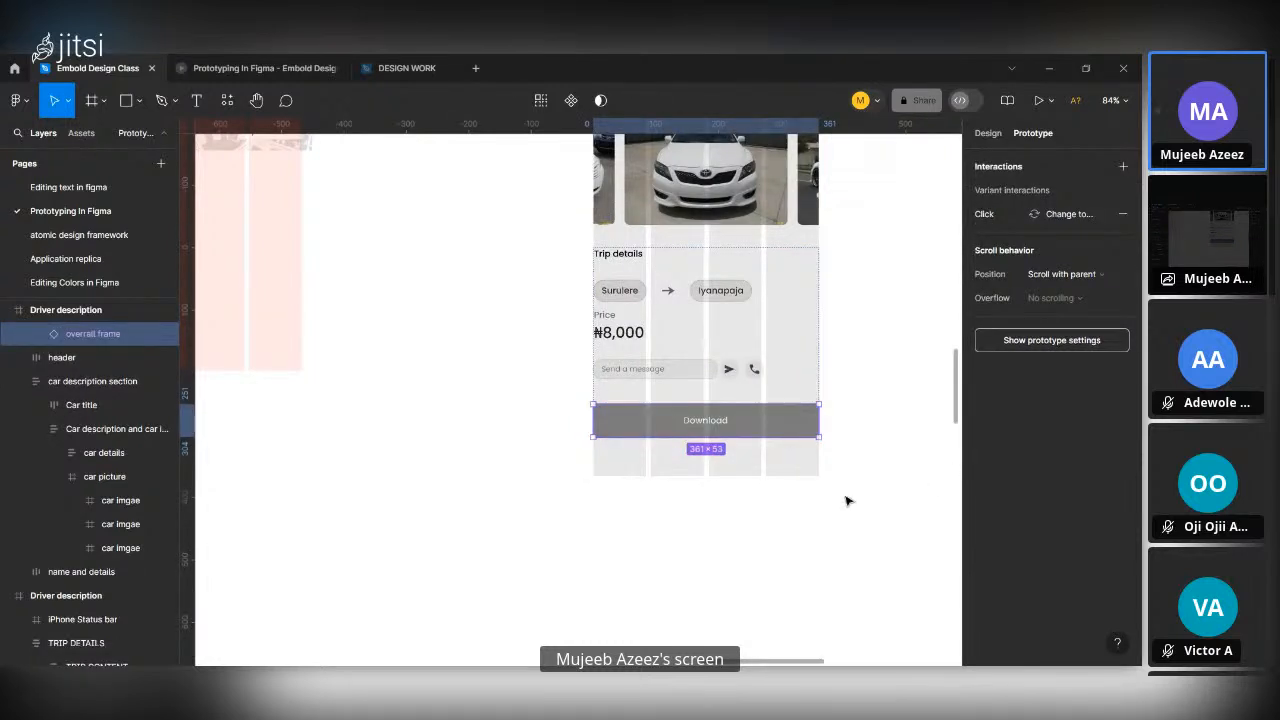
{"action": "scroll", "coordinate": [845, 501], "scroll_direction": "down", "scroll_amount": 5}
{"action": "left_click", "coordinate": [795, 278]}
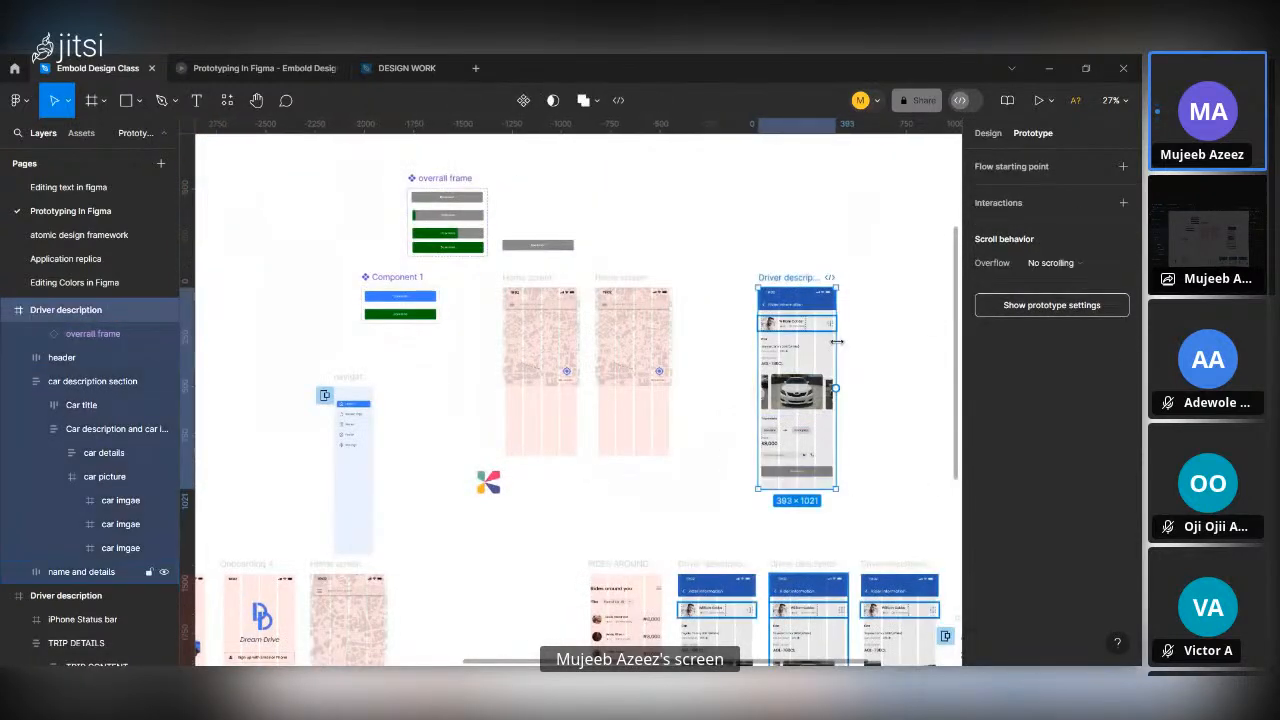
Present the duplicated Driver description frame, scale the preview to show the whole screen, and run its Download button animation.
{"action": "left_click", "coordinate": [1038, 102]}
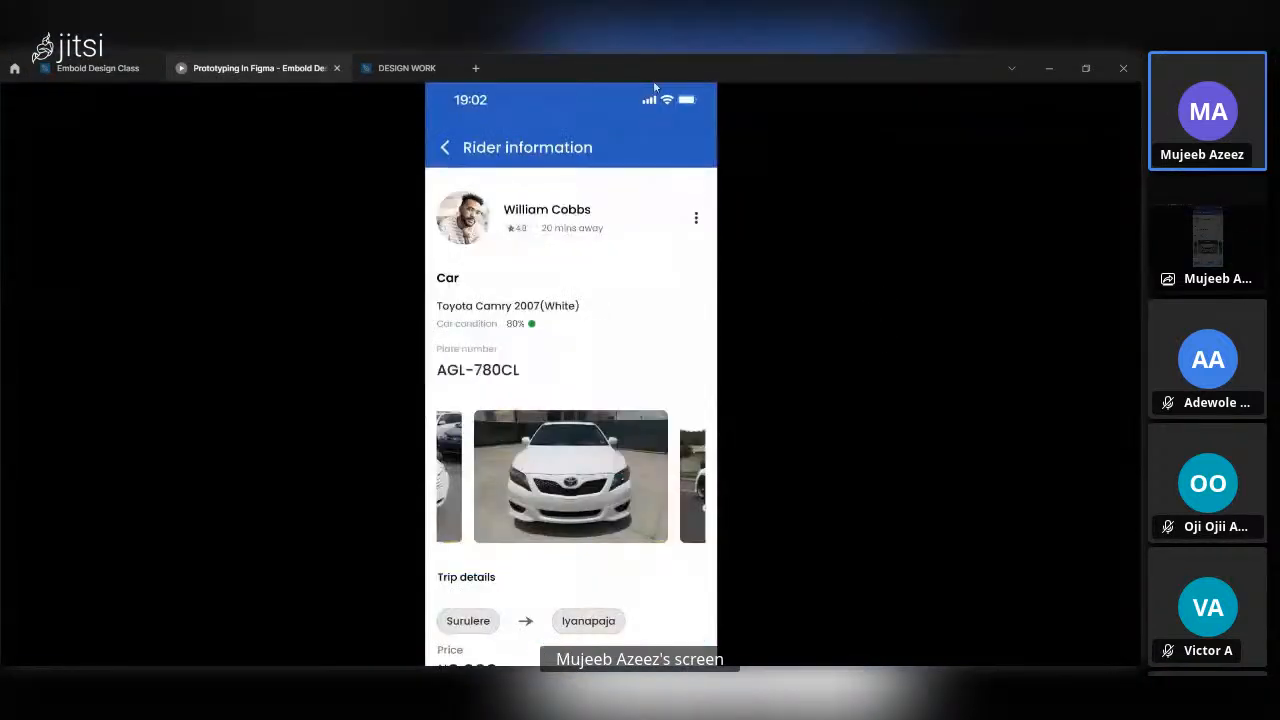
{"action": "left_click", "coordinate": [1090, 104]}
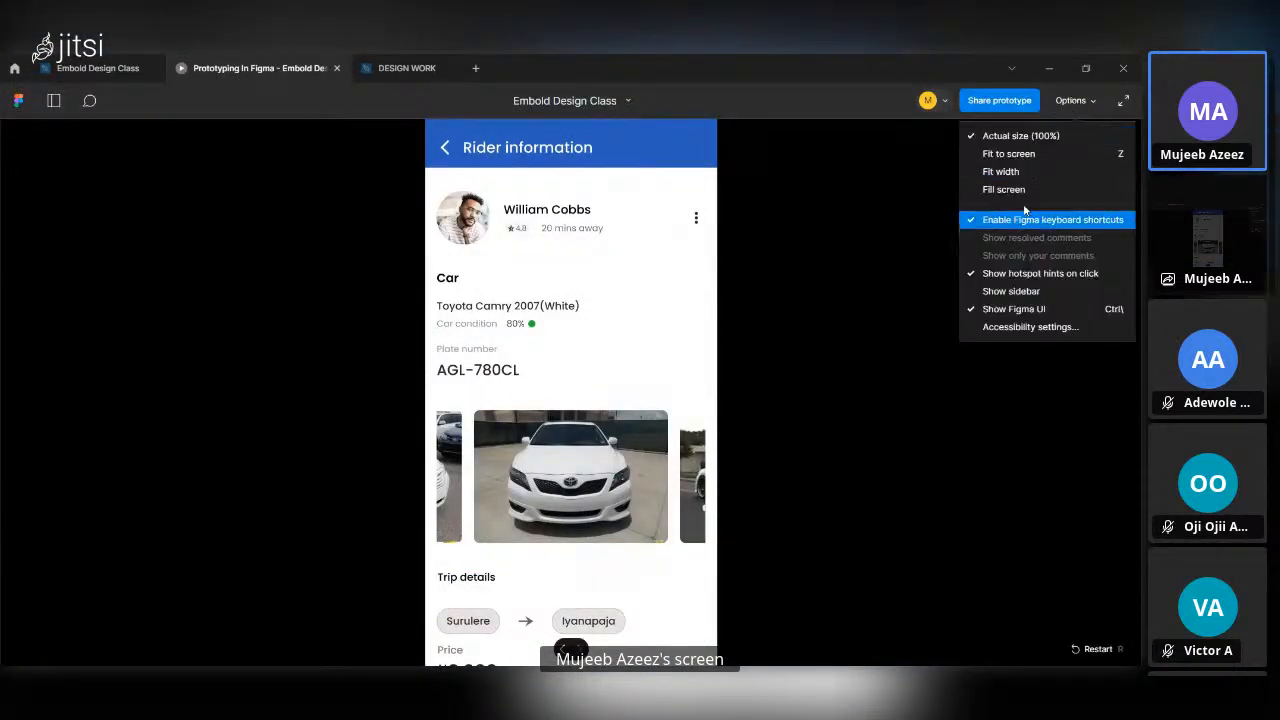
{"action": "left_click", "coordinate": [1025, 185]}
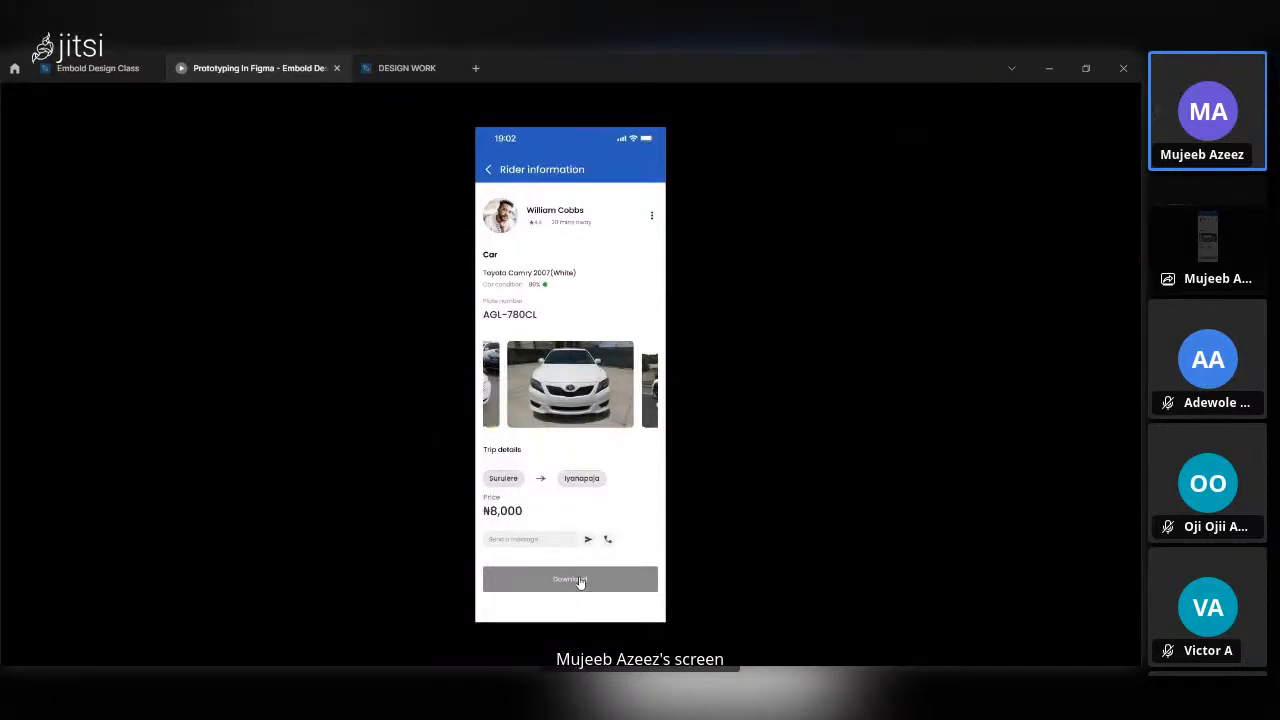
{"action": "left_click", "coordinate": [580, 580]}
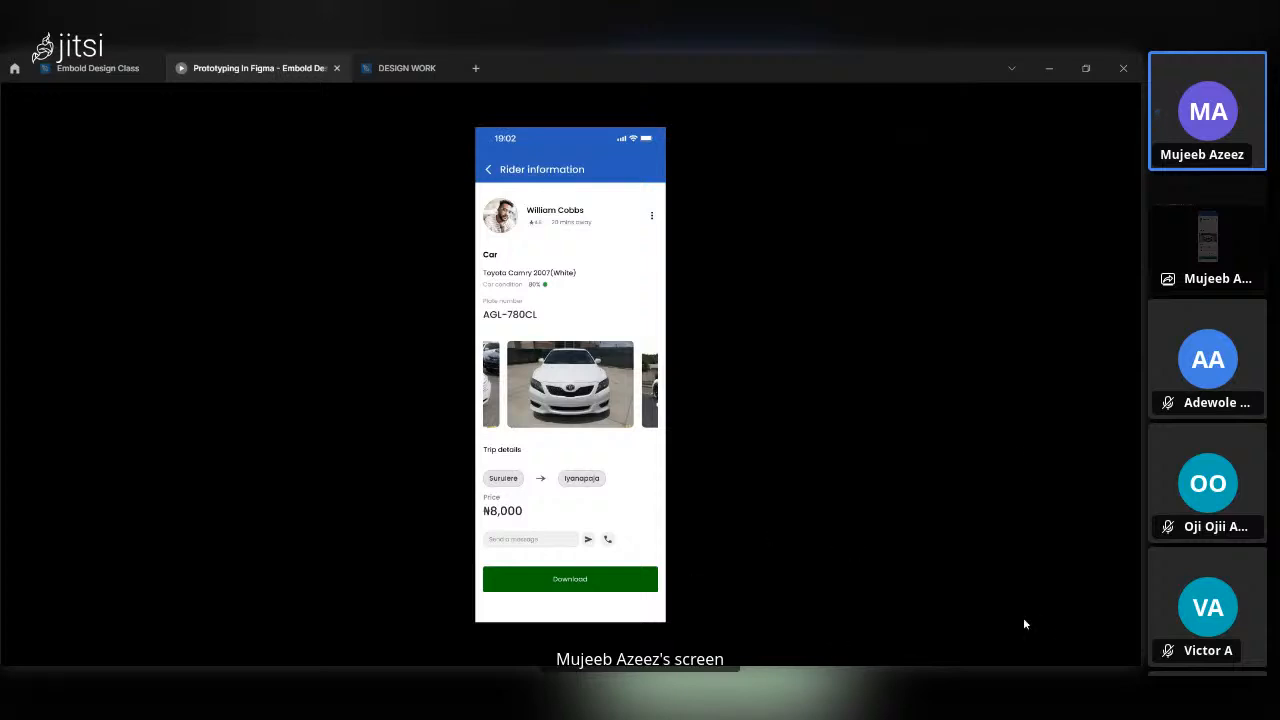
Relaunch the preview from the duplicated Driver description frame and replay the Download button animation.
{"action": "key", "text": "Right"}
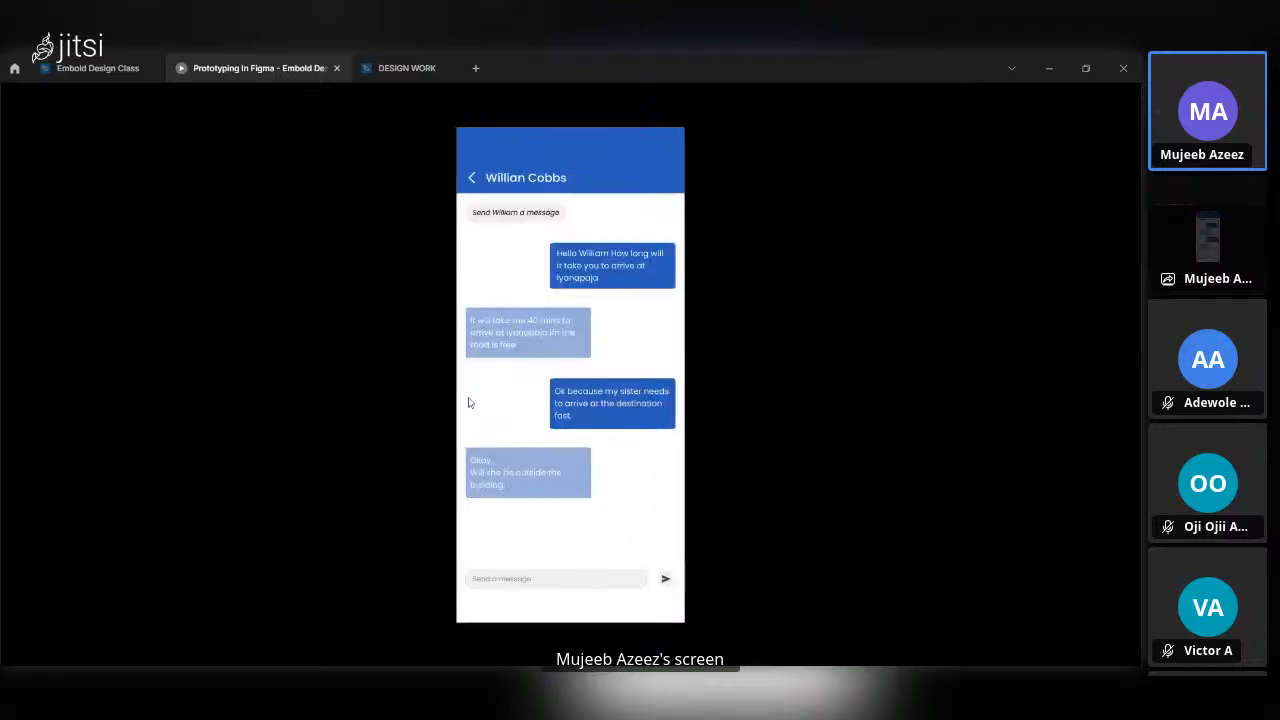
{"action": "key", "text": "Left"}
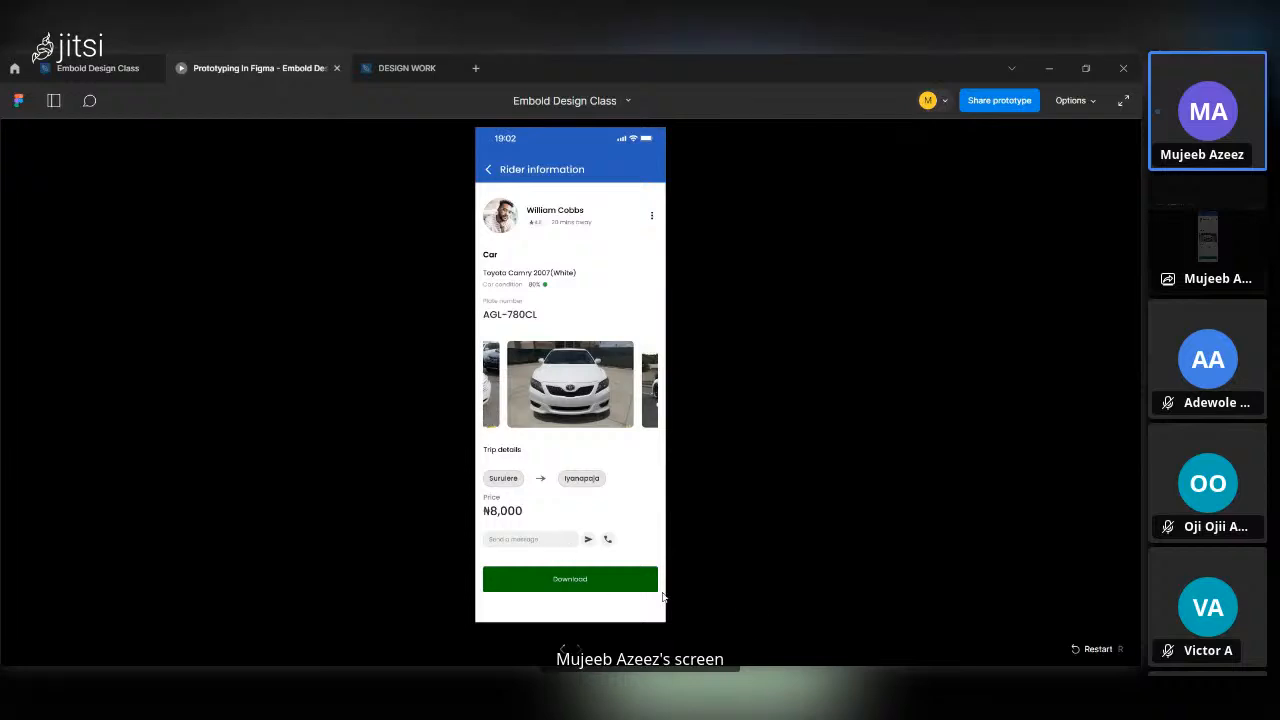
{"action": "left_click", "coordinate": [1077, 650]}
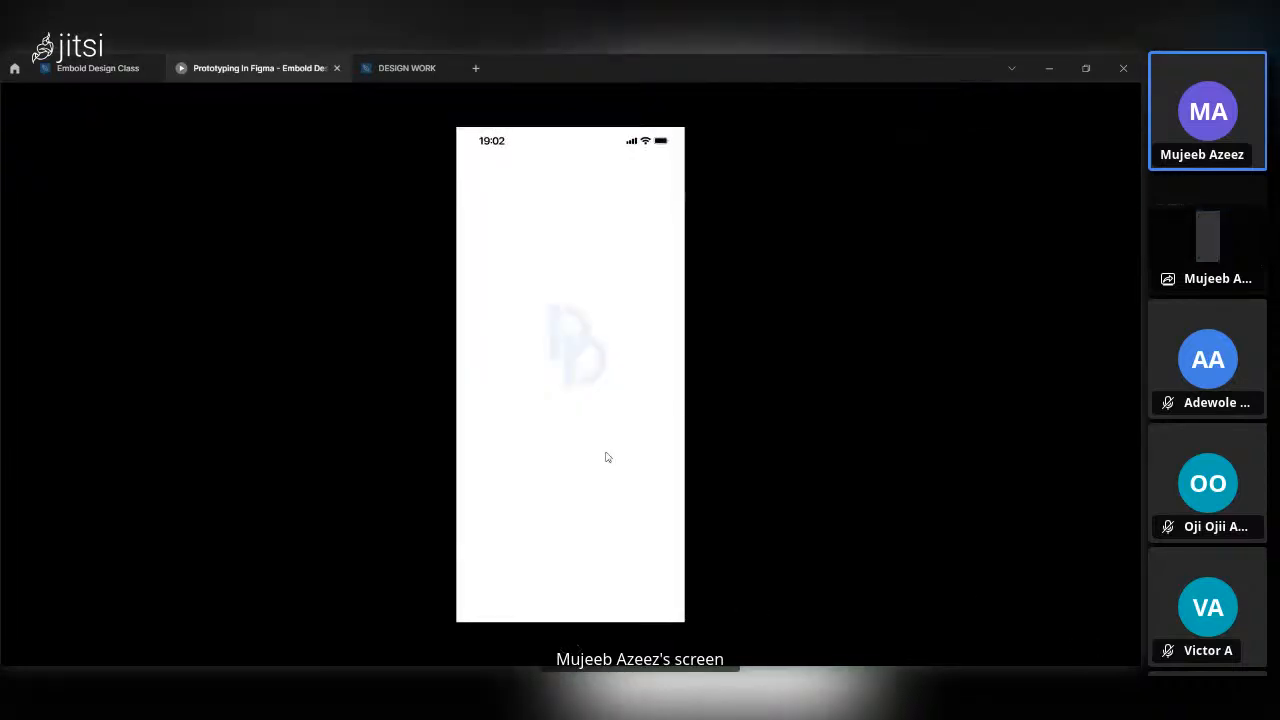
{"action": "left_click", "coordinate": [98, 68]}
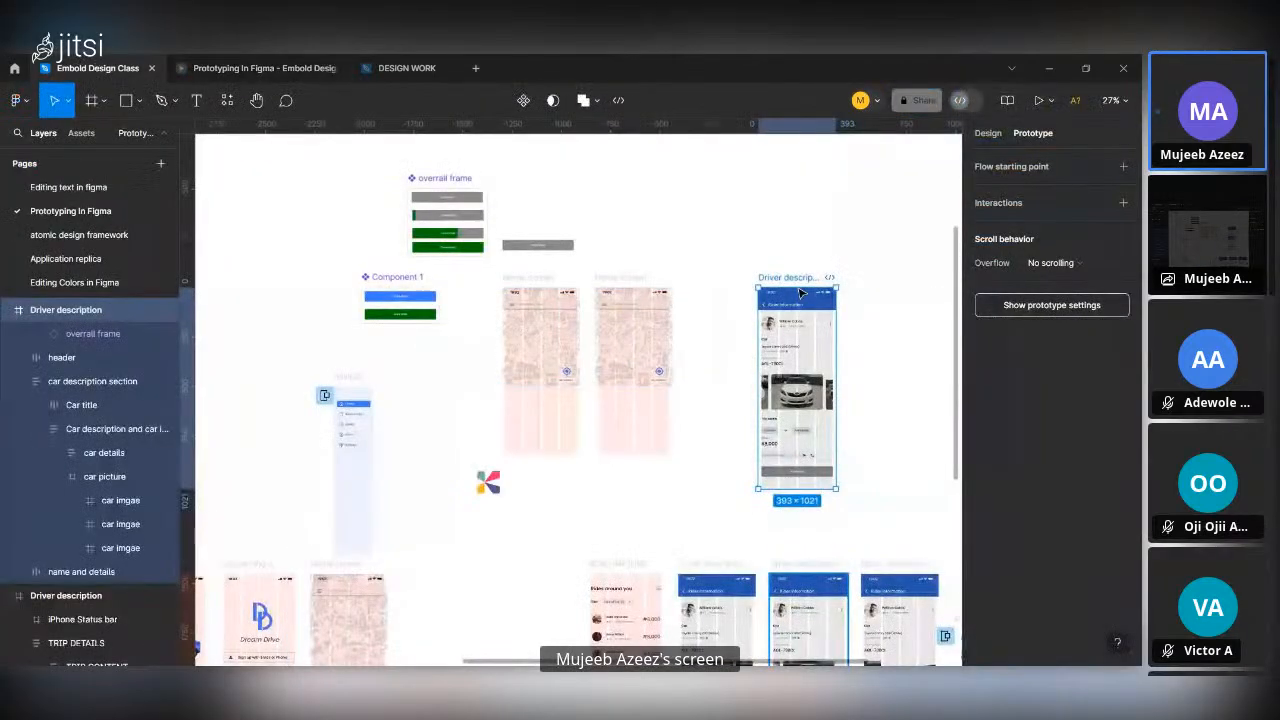
{"action": "left_click", "coordinate": [1038, 101]}
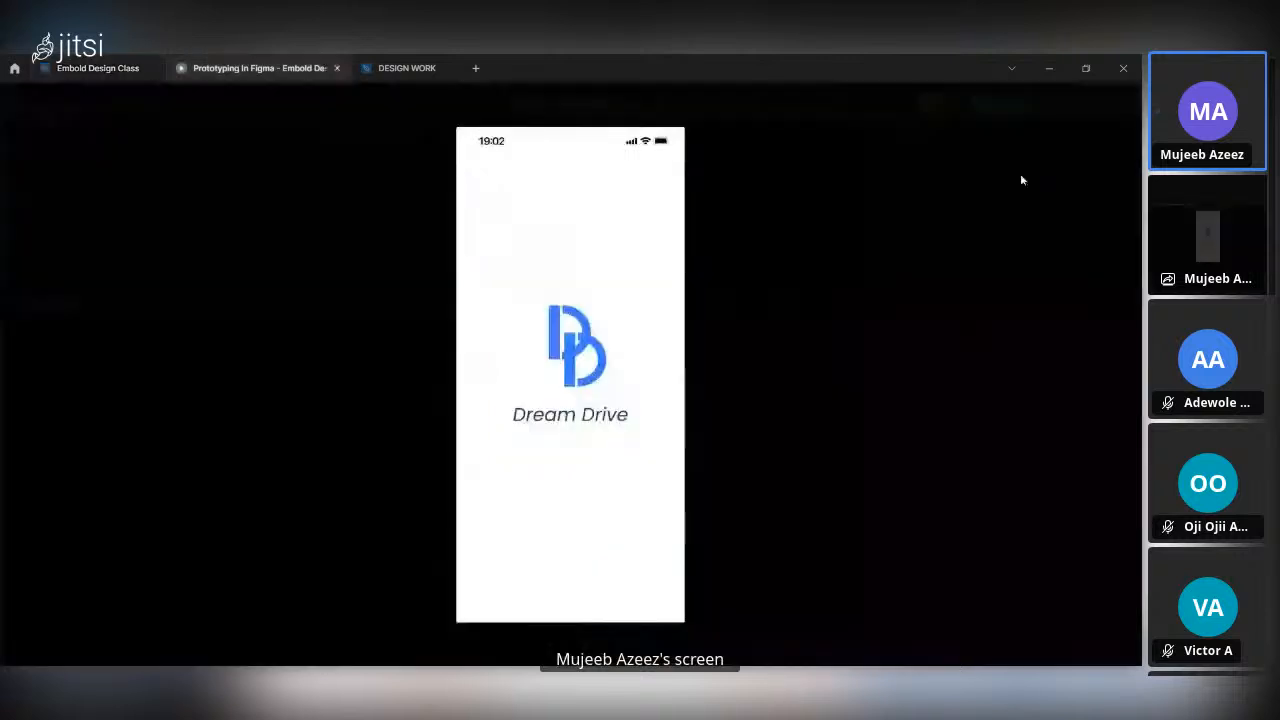
{"action": "key", "text": "shift+1"}
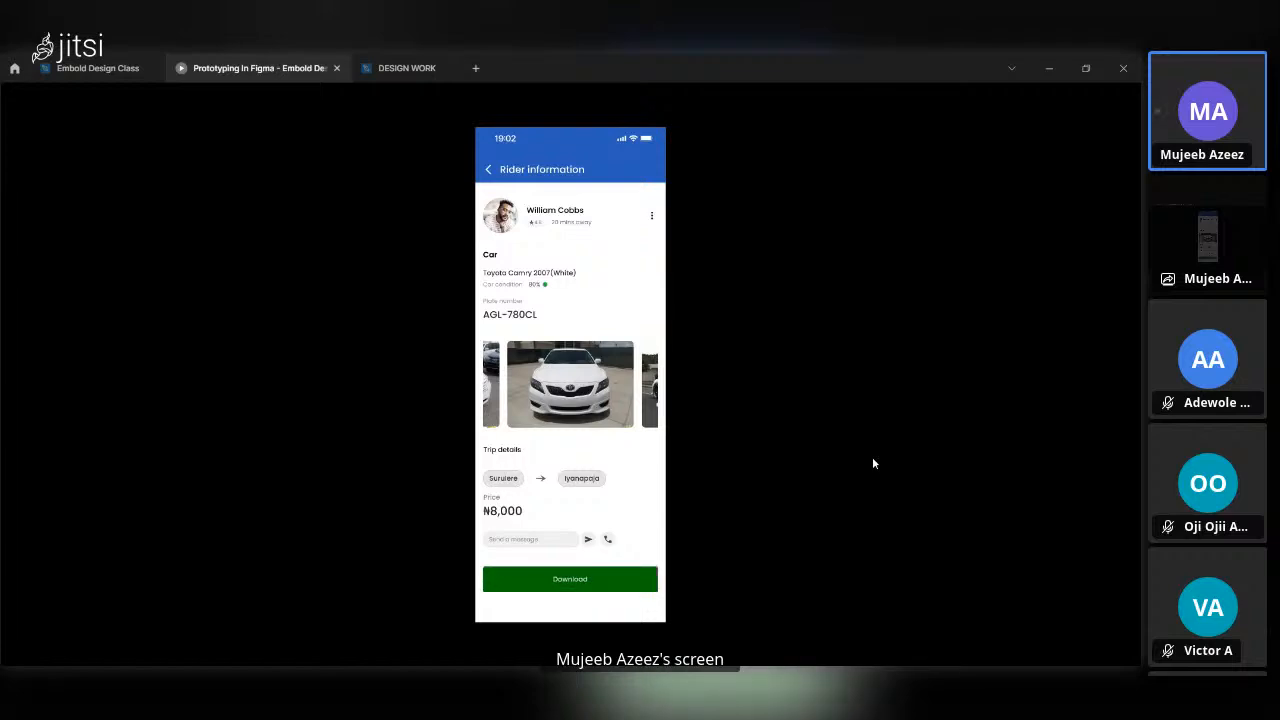
Return to the Embold Design Class file, clear the selection, and examine the prototype connections between the frames.
{"action": "left_click", "coordinate": [57, 63]}
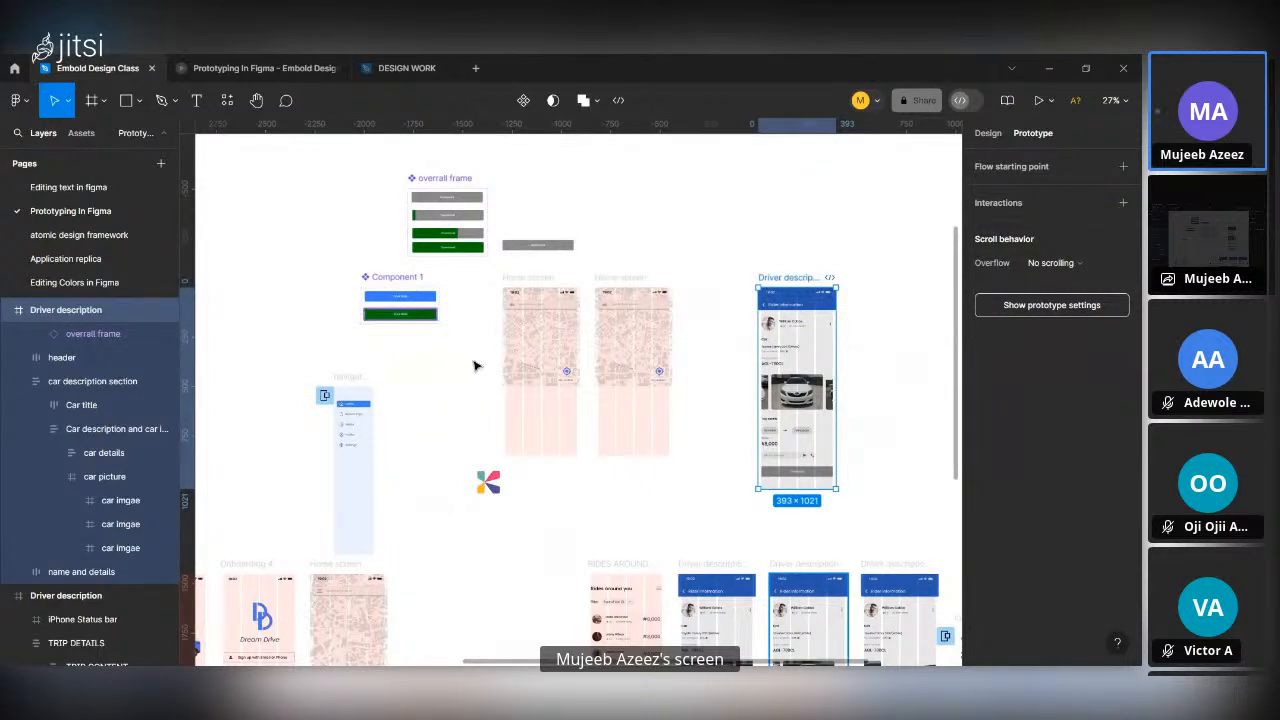
{"action": "scroll", "coordinate": [477, 366], "scroll_direction": "down", "scroll_amount": 3}
{"action": "scroll", "coordinate": [477, 366], "scroll_direction": "up", "scroll_amount": 3}
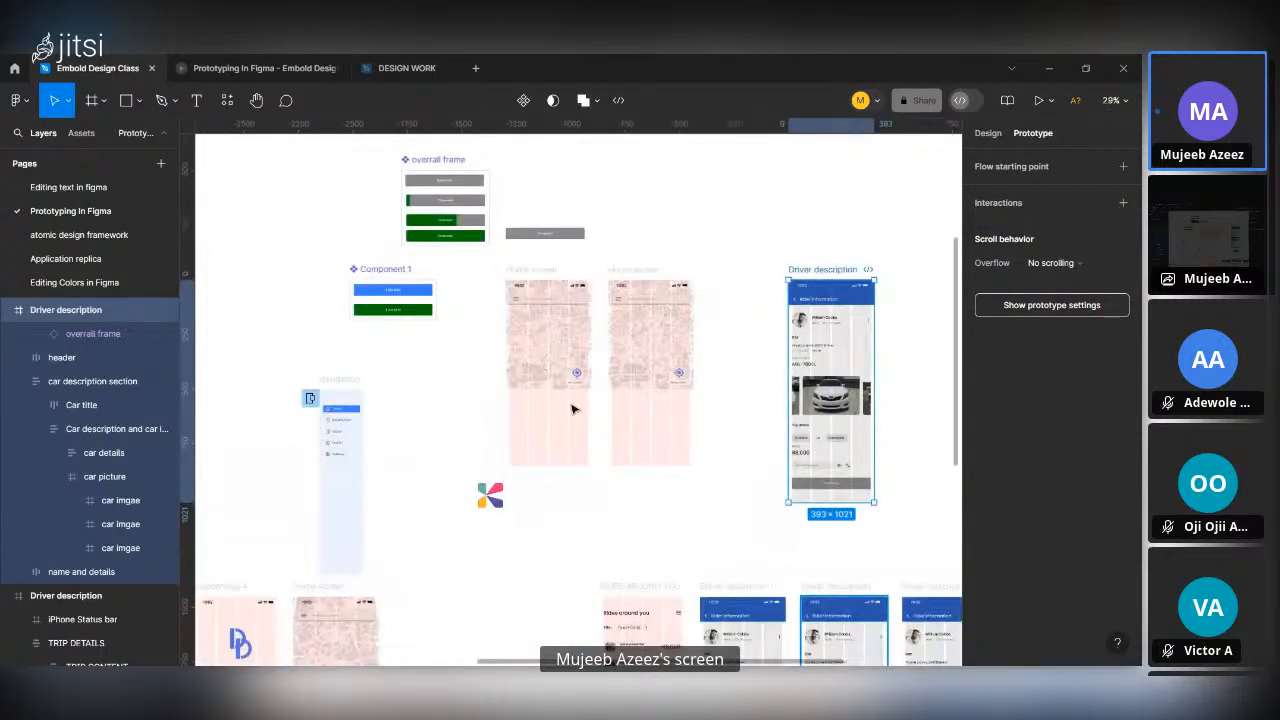
{"action": "left_click", "coordinate": [629, 500]}
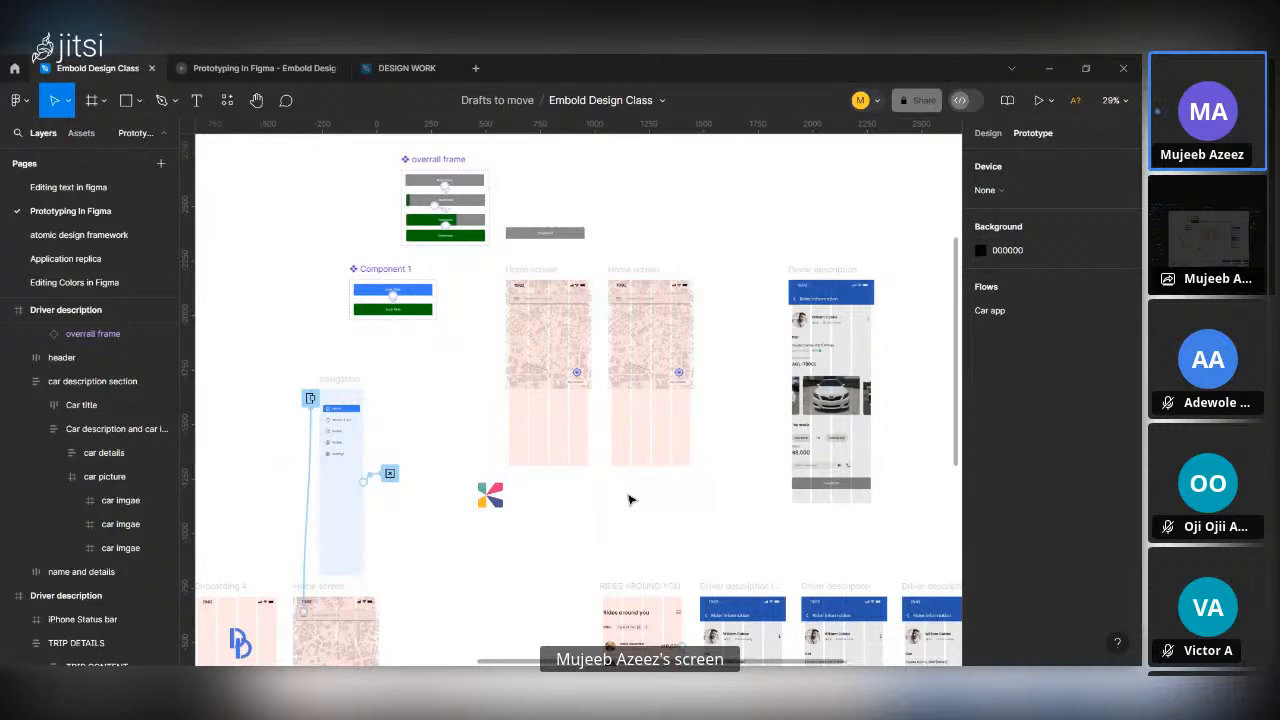
{"action": "scroll", "coordinate": [630, 499], "scroll_direction": "down", "scroll_amount": 4}
{"action": "scroll", "coordinate": [630, 499], "scroll_direction": "down", "scroll_amount": 1}
{"action": "scroll", "coordinate": [706, 476], "scroll_direction": "down", "scroll_amount": 1}
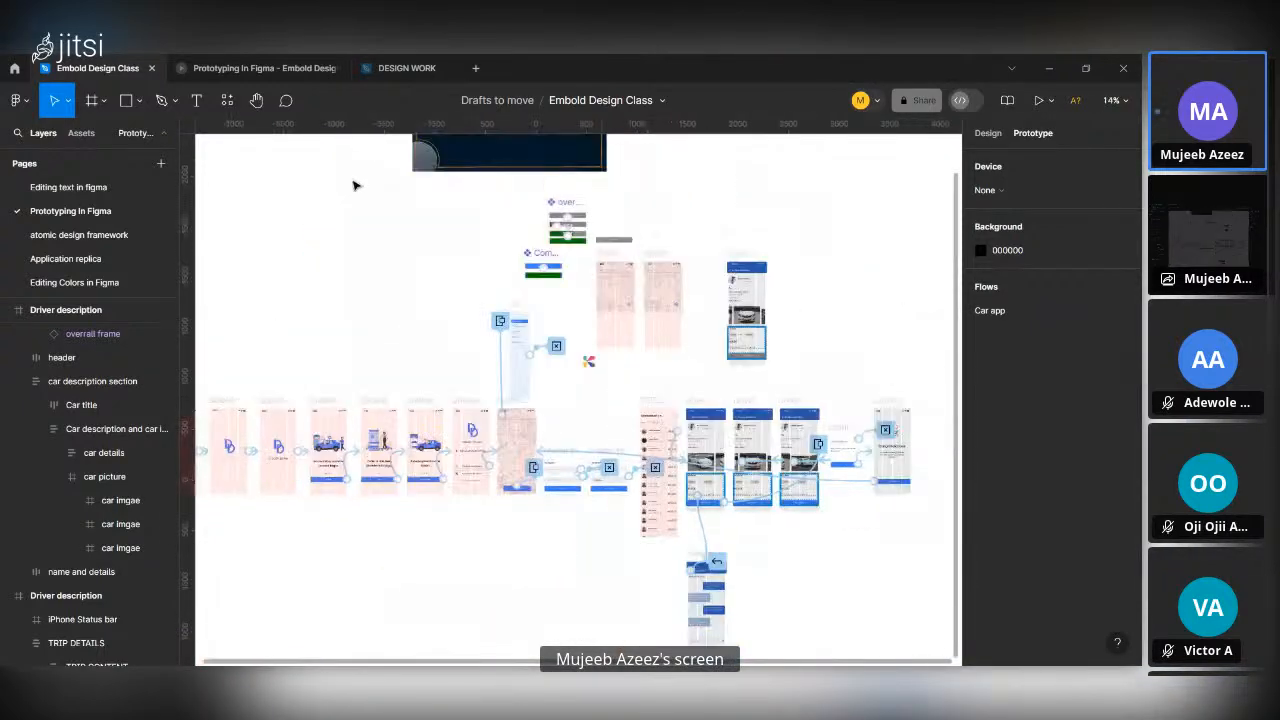
{"action": "scroll", "coordinate": [610, 225], "scroll_direction": "up", "scroll_amount": 2}
{"action": "scroll", "coordinate": [610, 225], "scroll_direction": "up", "scroll_amount": 2}
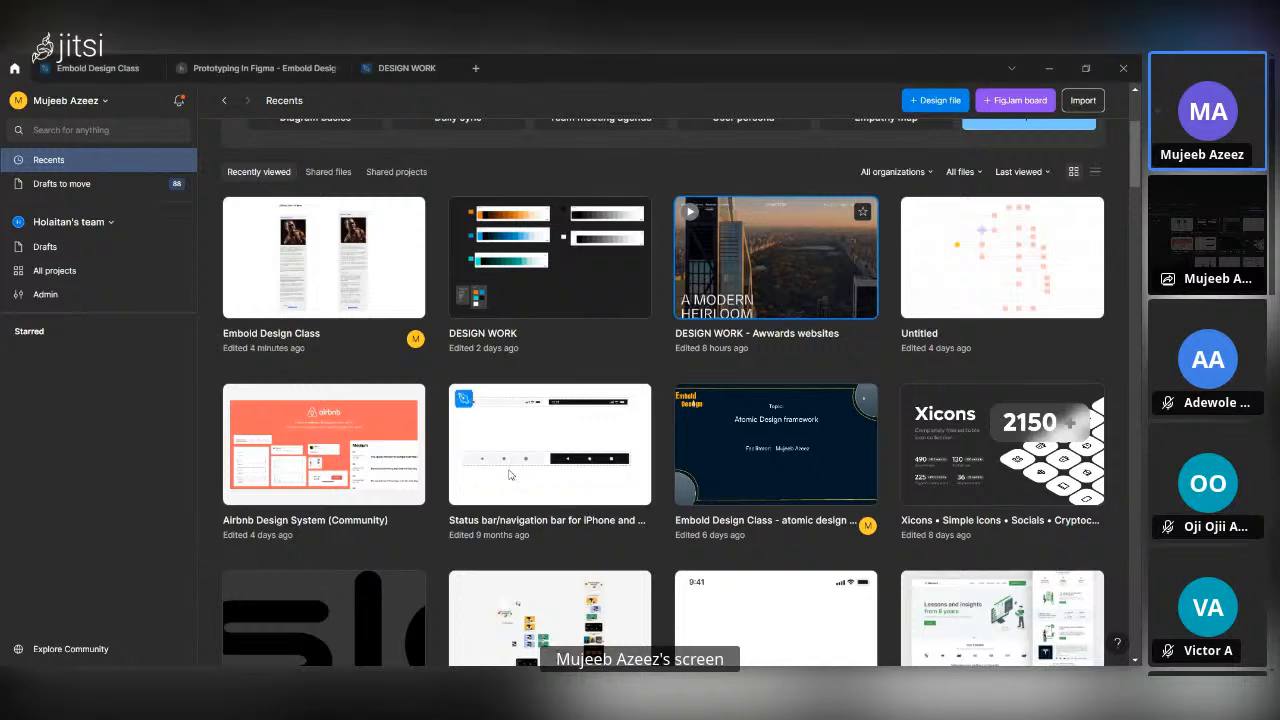
Find and open the Tunda UI Exploration file among the recent files and look over its UI screens.
{"action": "scroll", "coordinate": [510, 475], "scroll_direction": "down", "scroll_amount": 2}
{"action": "scroll", "coordinate": [580, 500], "scroll_direction": "up", "scroll_amount": 4}
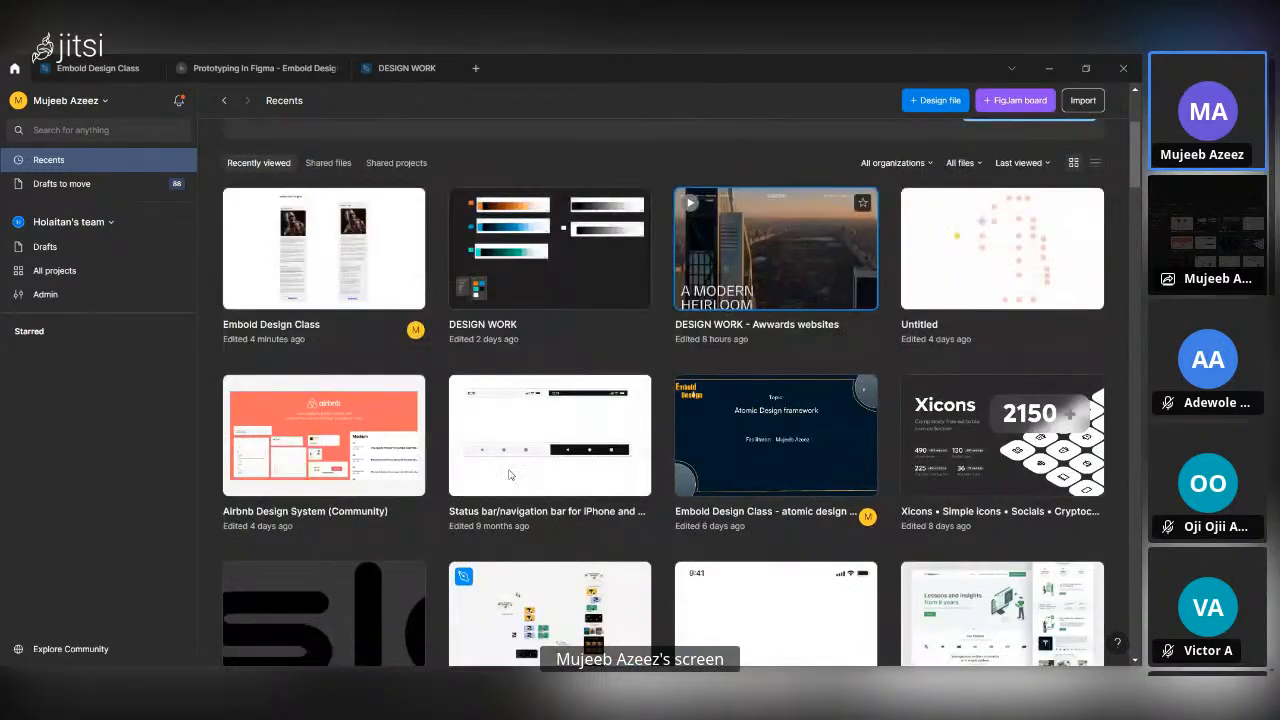
{"action": "scroll", "coordinate": [650, 541], "scroll_direction": "down", "scroll_amount": 3}
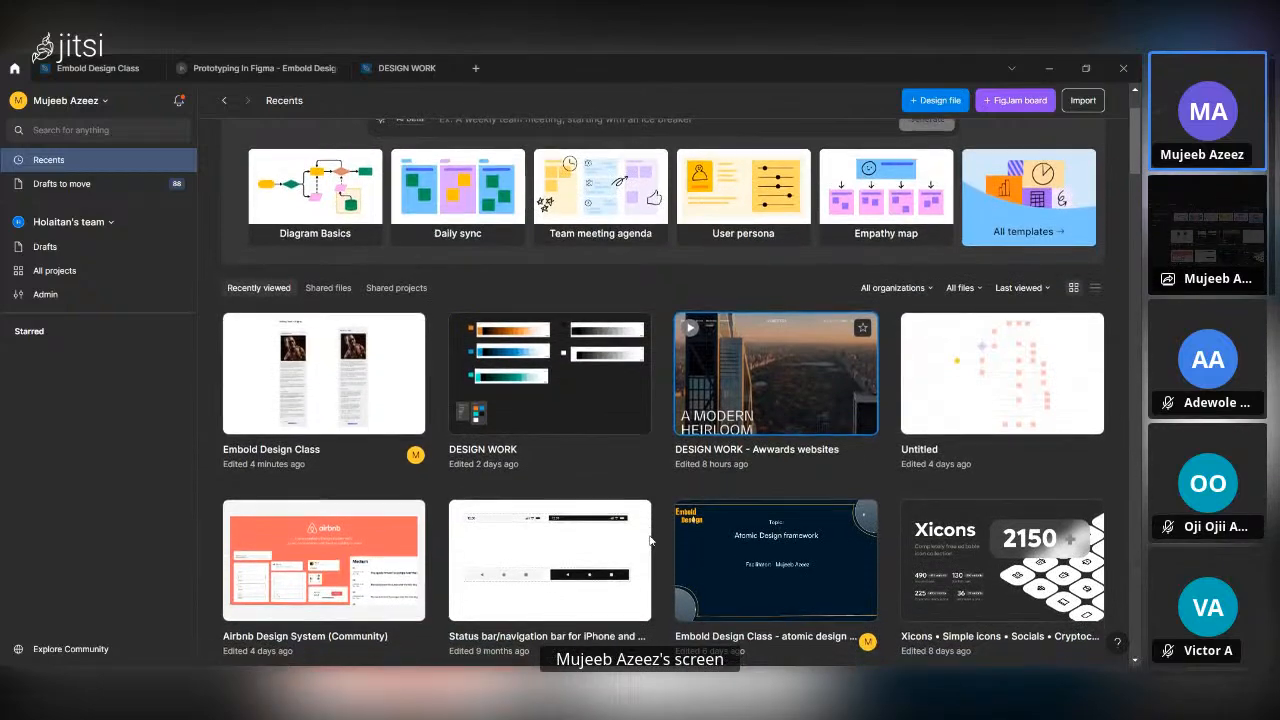
{"action": "scroll", "coordinate": [700, 535], "scroll_direction": "down", "scroll_amount": 5}
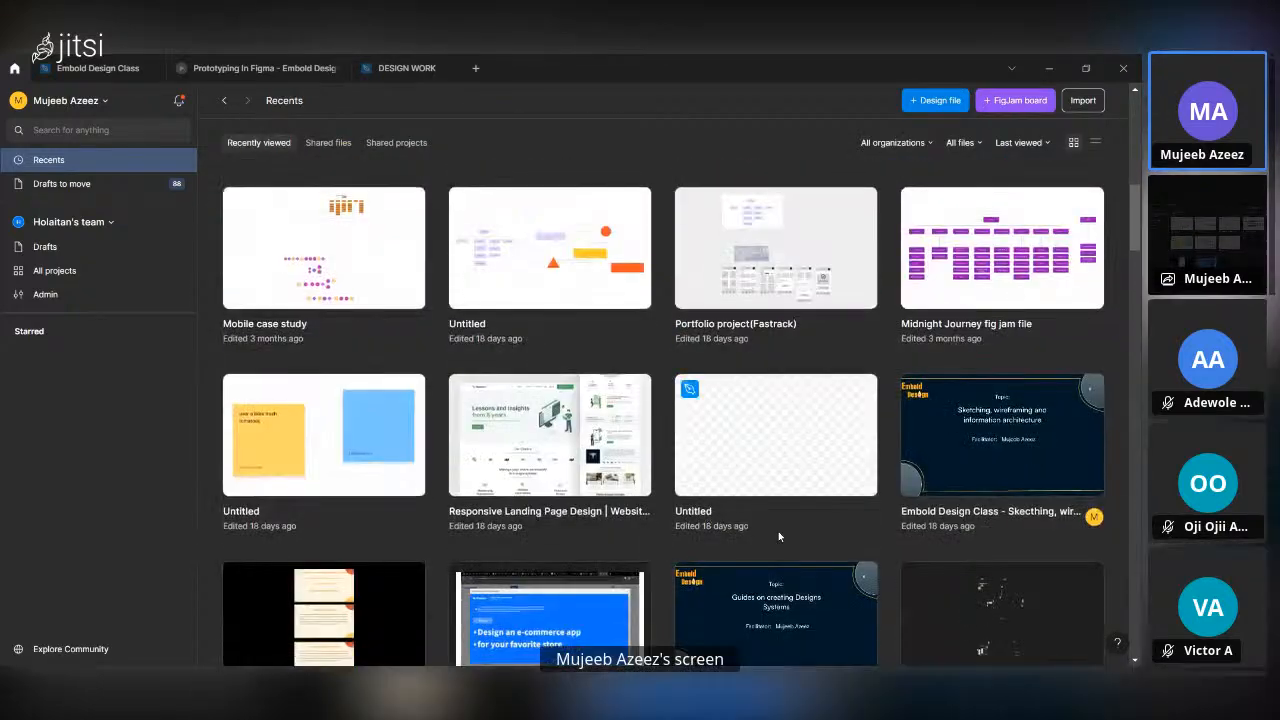
{"action": "scroll", "coordinate": [778, 535], "scroll_direction": "down", "scroll_amount": 5}
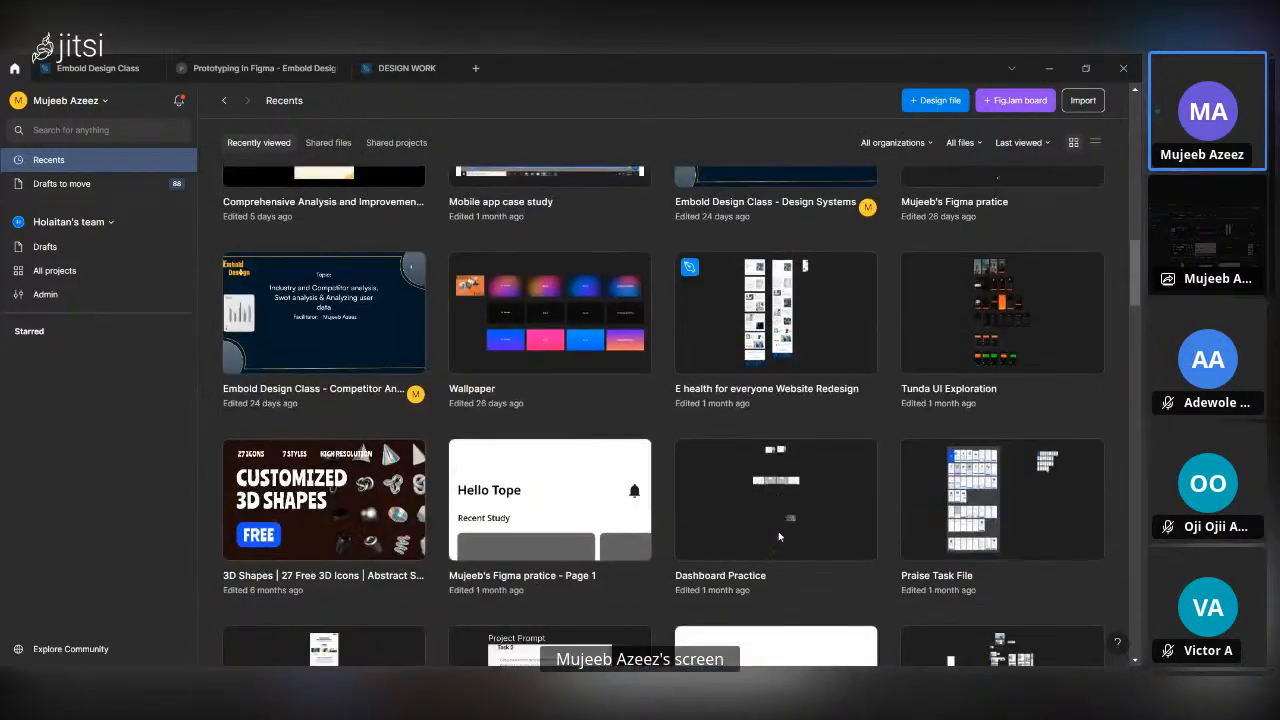
{"action": "double_click", "coordinate": [1004, 304]}
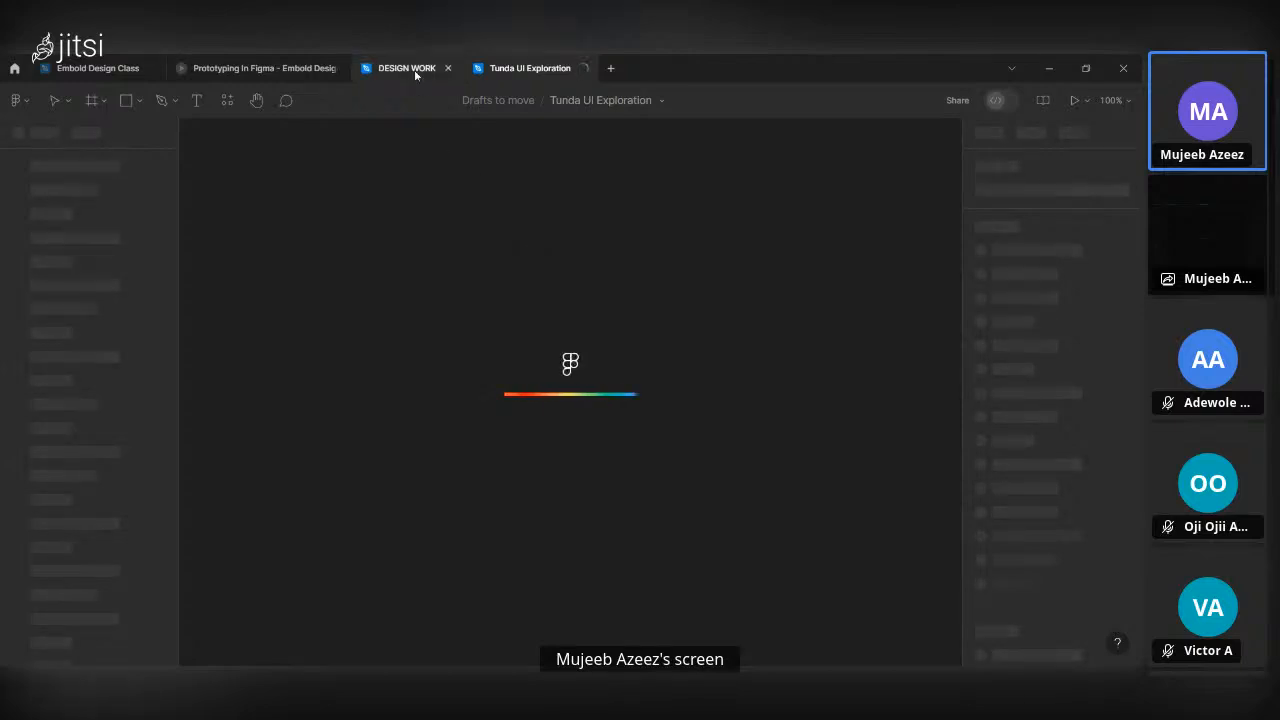
{"action": "mouse_move", "coordinate": [415, 74]}
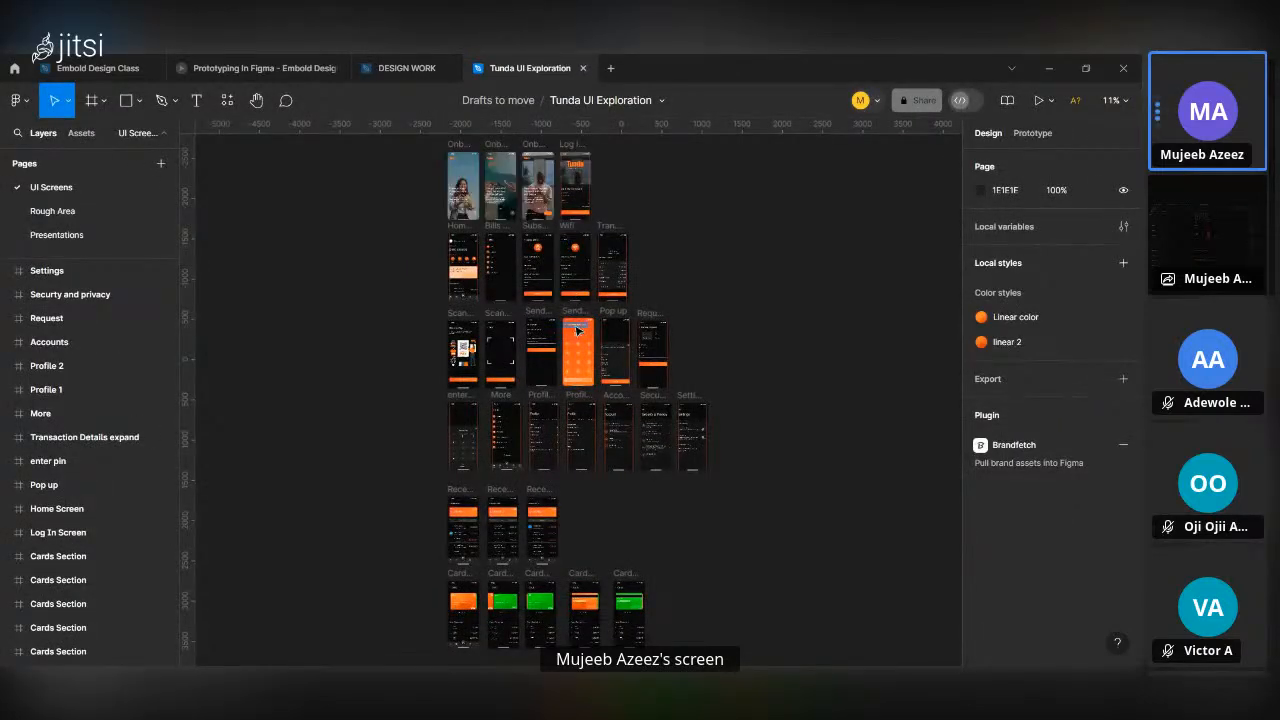
{"action": "scroll", "coordinate": [540, 282], "scroll_direction": "up", "scroll_amount": 5}
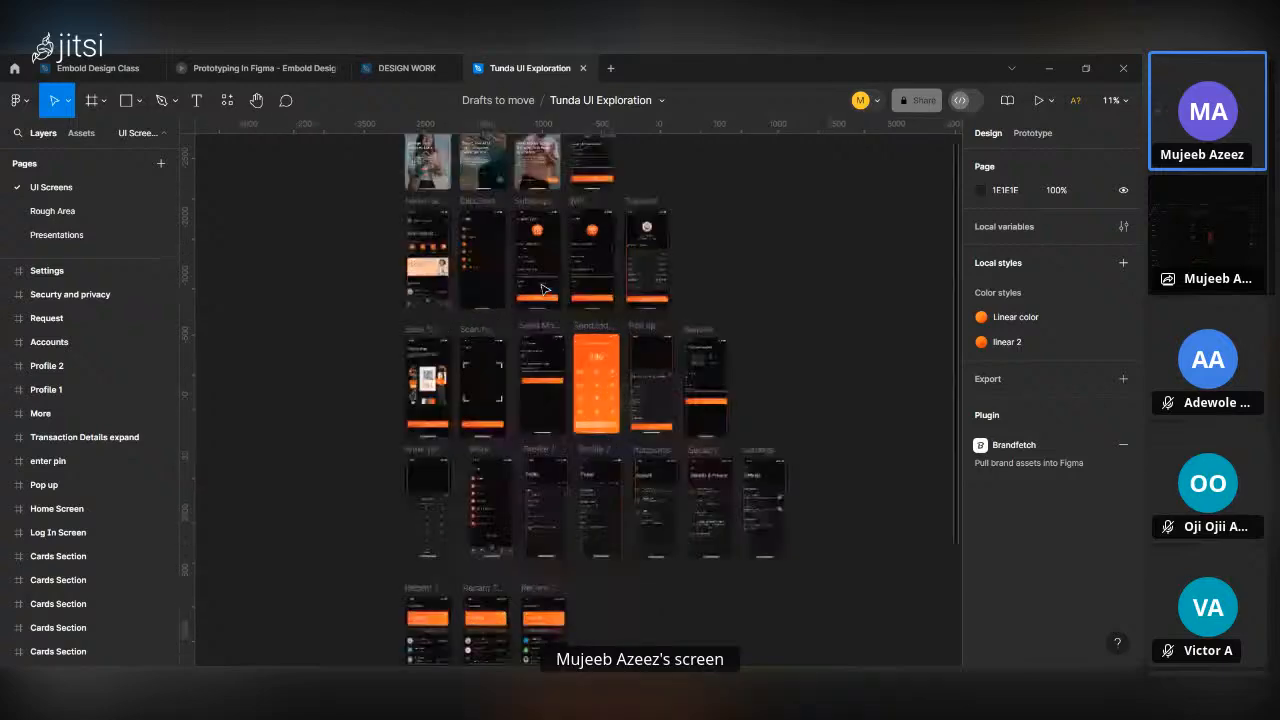
{"action": "scroll", "coordinate": [418, 262], "scroll_direction": "up", "scroll_amount": 5}
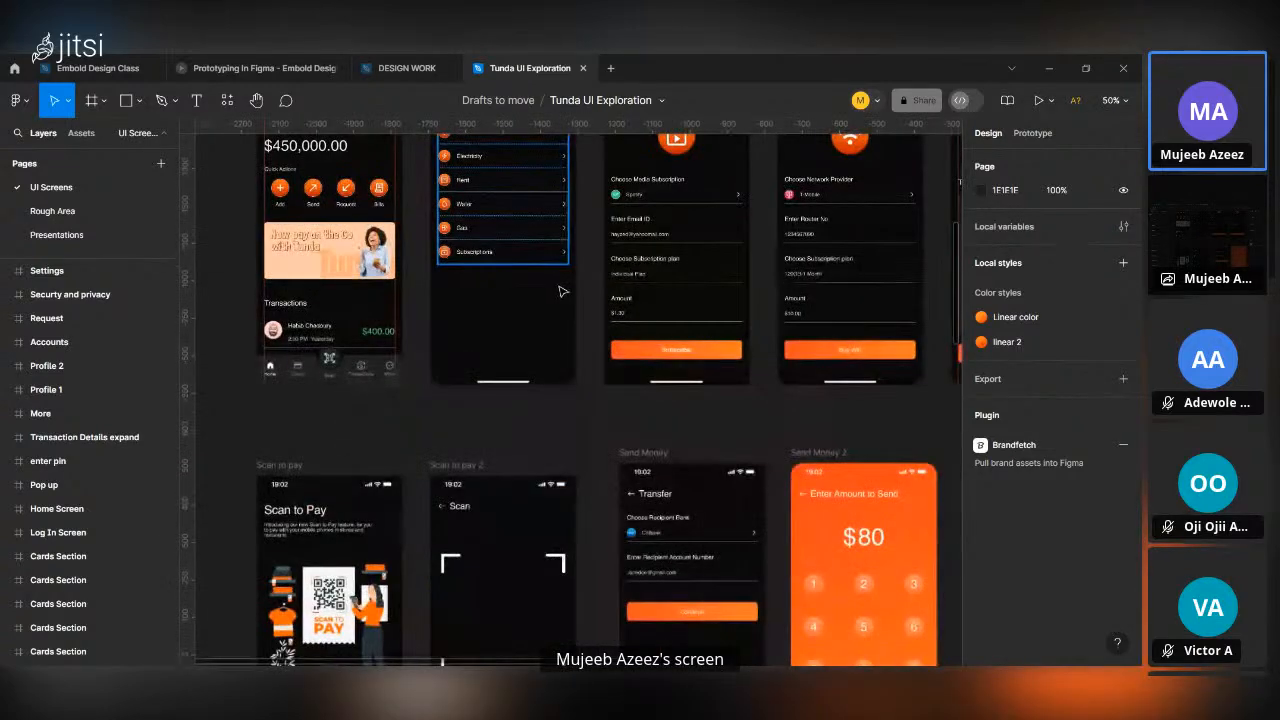
{"action": "scroll", "coordinate": [560, 291], "scroll_direction": "up", "scroll_amount": 3}
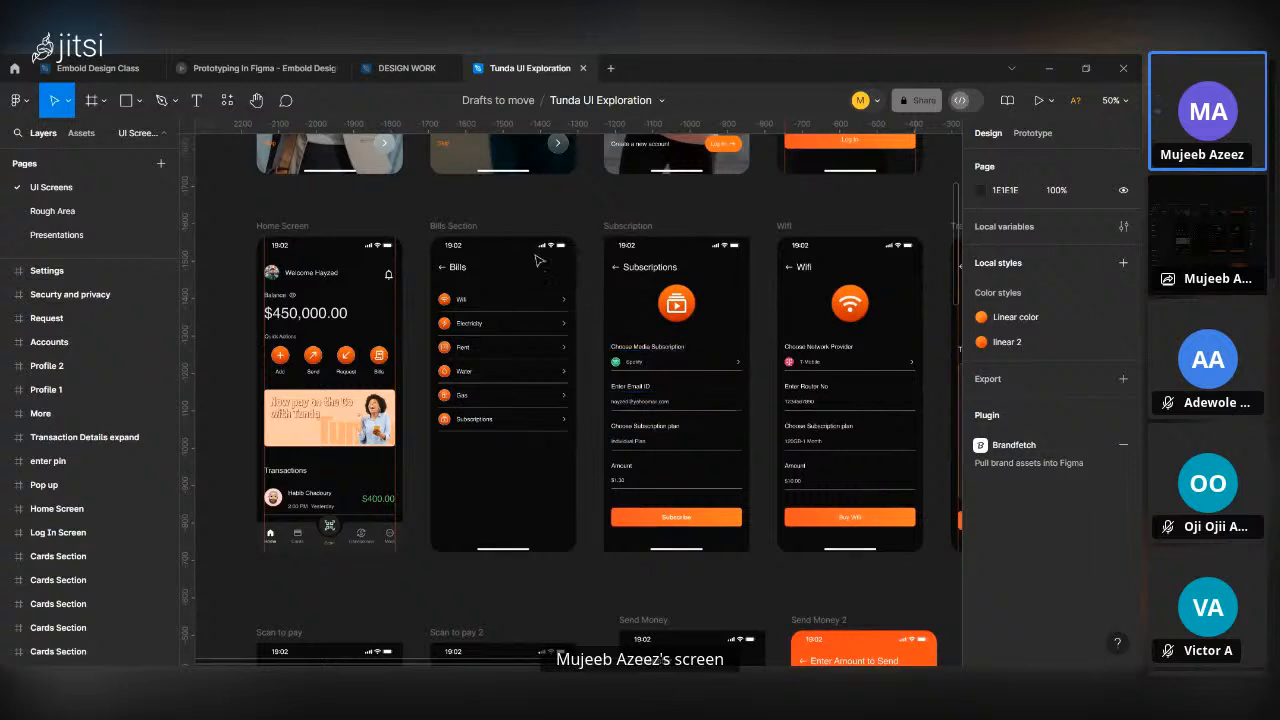
Switch to the DESIGN WORK file, deselect its frames, and close the file.
{"action": "left_click", "coordinate": [407, 68]}
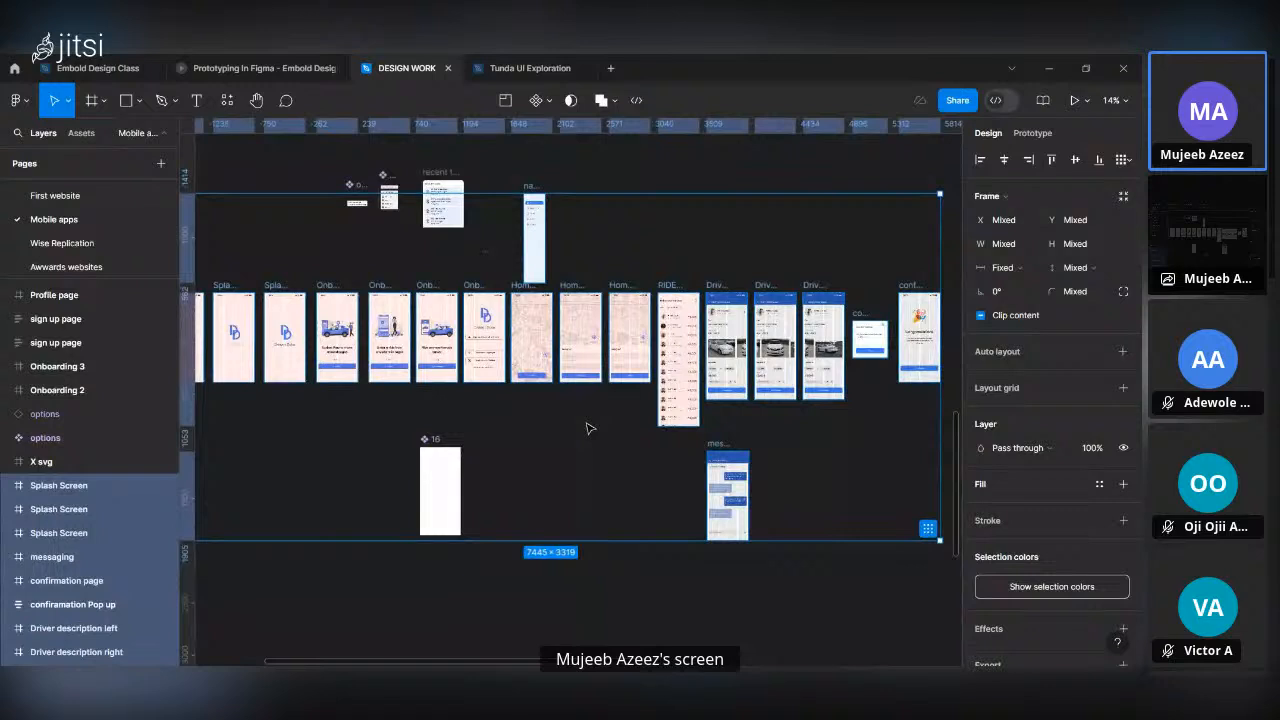
{"action": "key", "text": "Escape"}
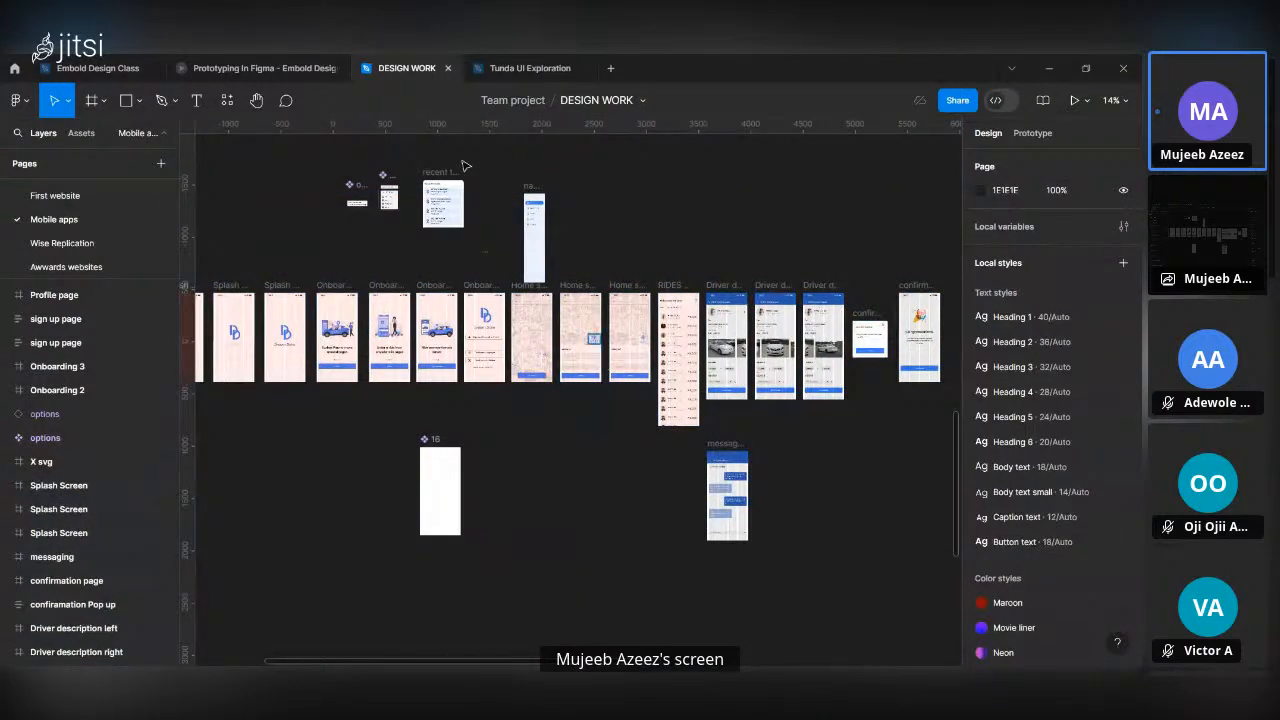
{"action": "left_click", "coordinate": [448, 68]}
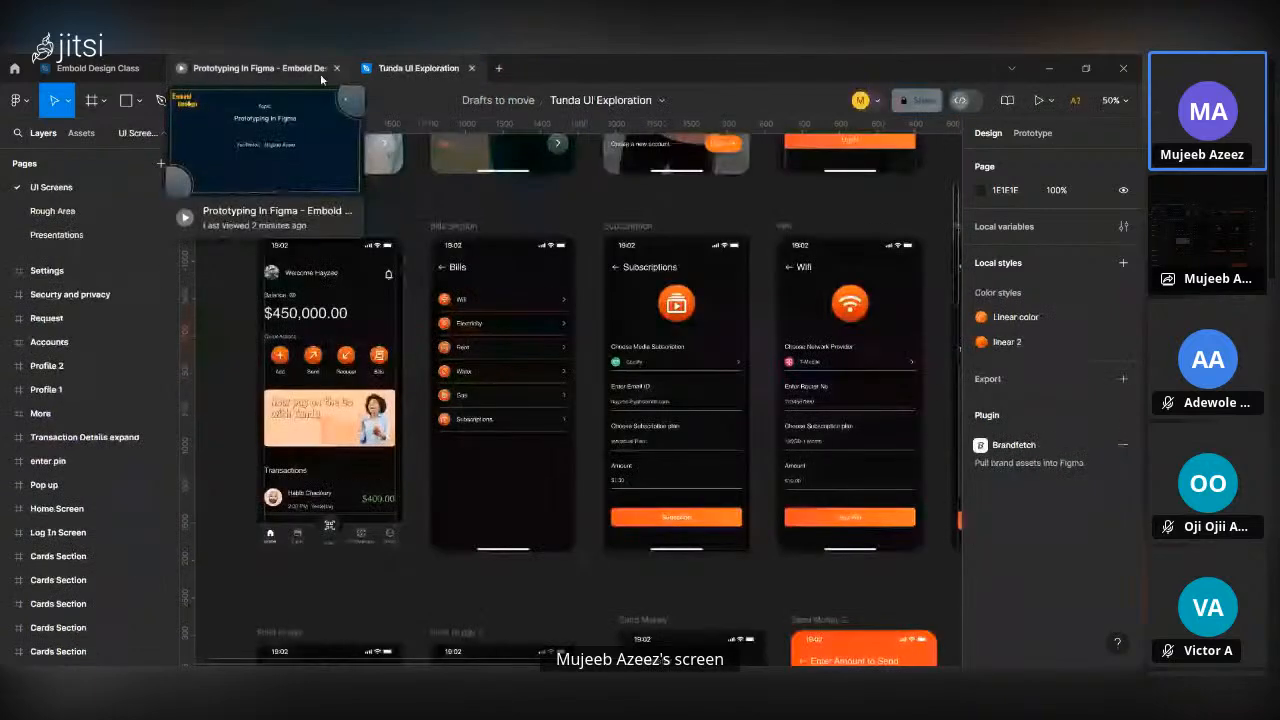
Examine the ride booking frames in Embold Design Class and the onboarding, bills and payment screens in Tunda UI Exploration.
{"action": "left_click", "coordinate": [98, 69]}
{"action": "scroll", "coordinate": [750, 415], "scroll_direction": "down", "scroll_amount": 5}
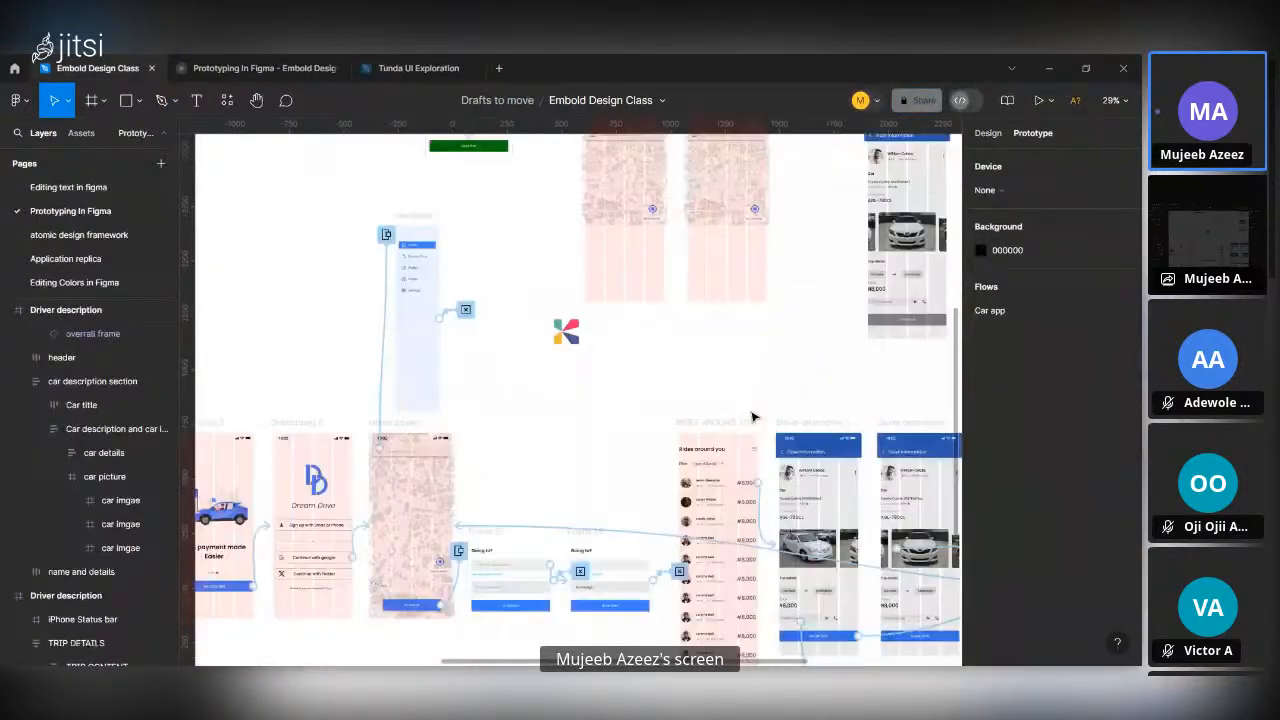
{"action": "scroll", "coordinate": [768, 420], "scroll_direction": "up", "scroll_amount": 10}
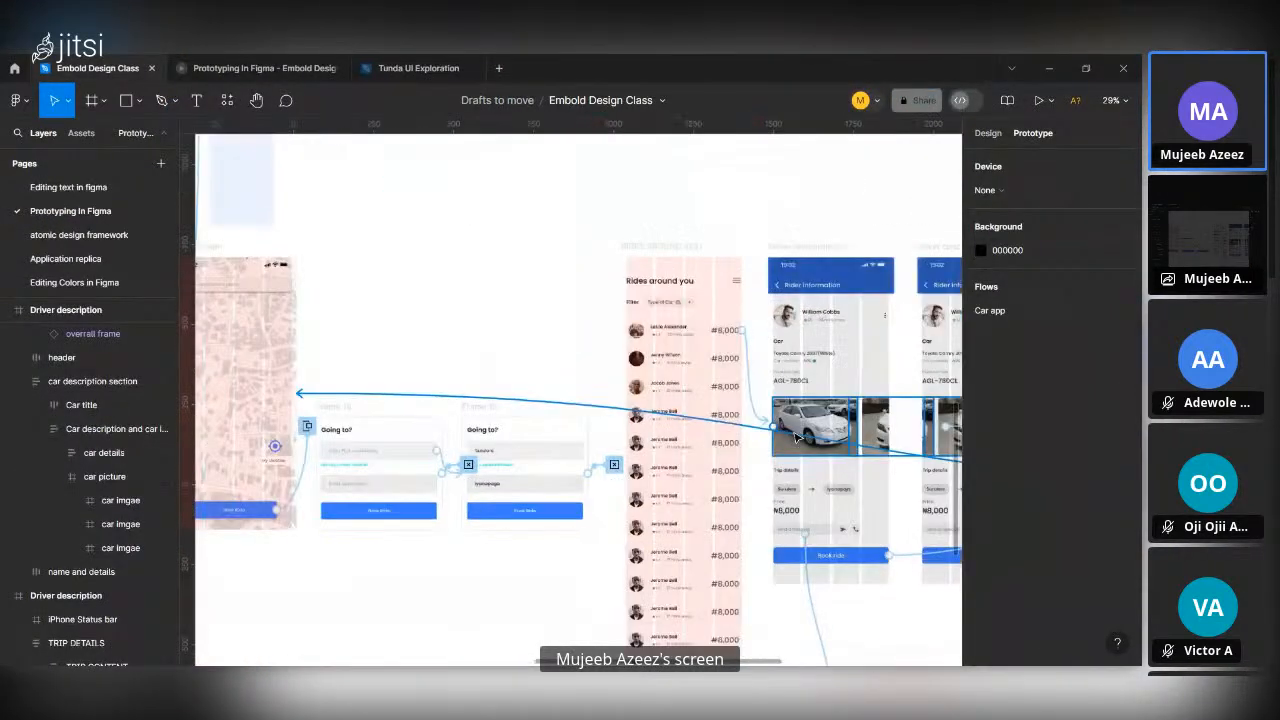
{"action": "scroll", "coordinate": [797, 437], "scroll_direction": "down", "scroll_amount": 5}
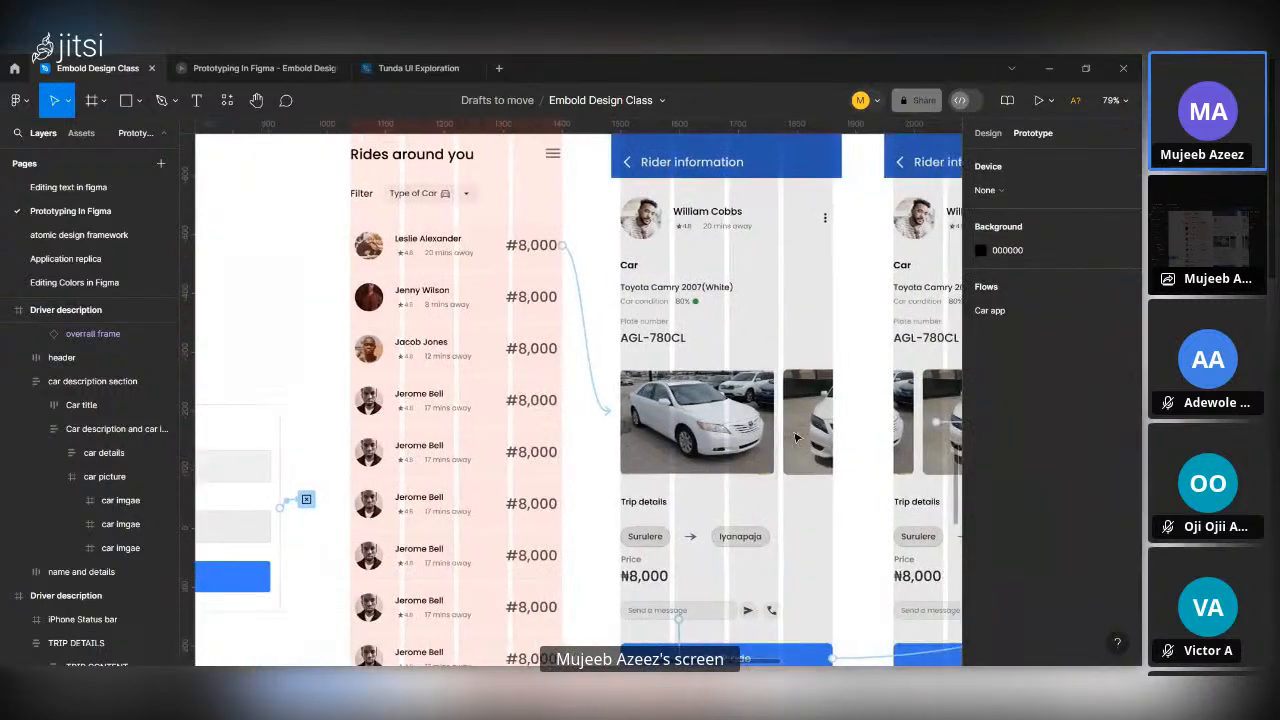
{"action": "scroll", "coordinate": [797, 521], "scroll_direction": "left", "scroll_amount": 10}
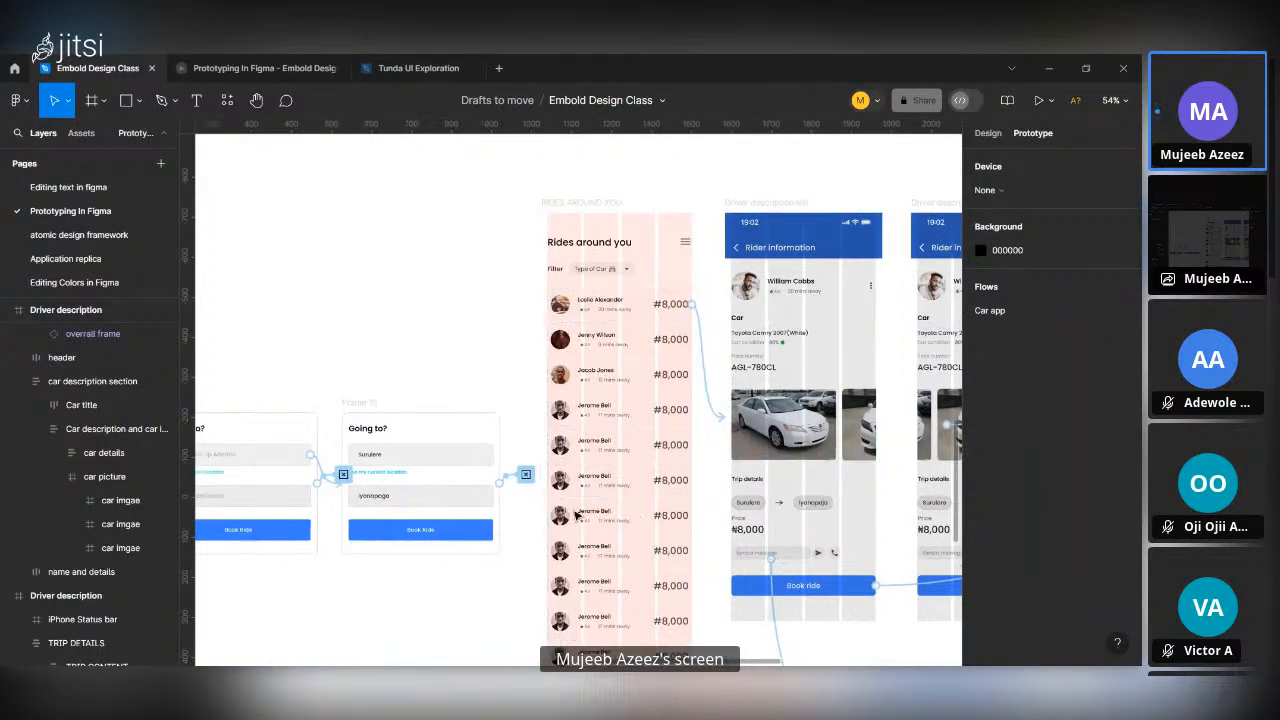
{"action": "left_click", "coordinate": [420, 68]}
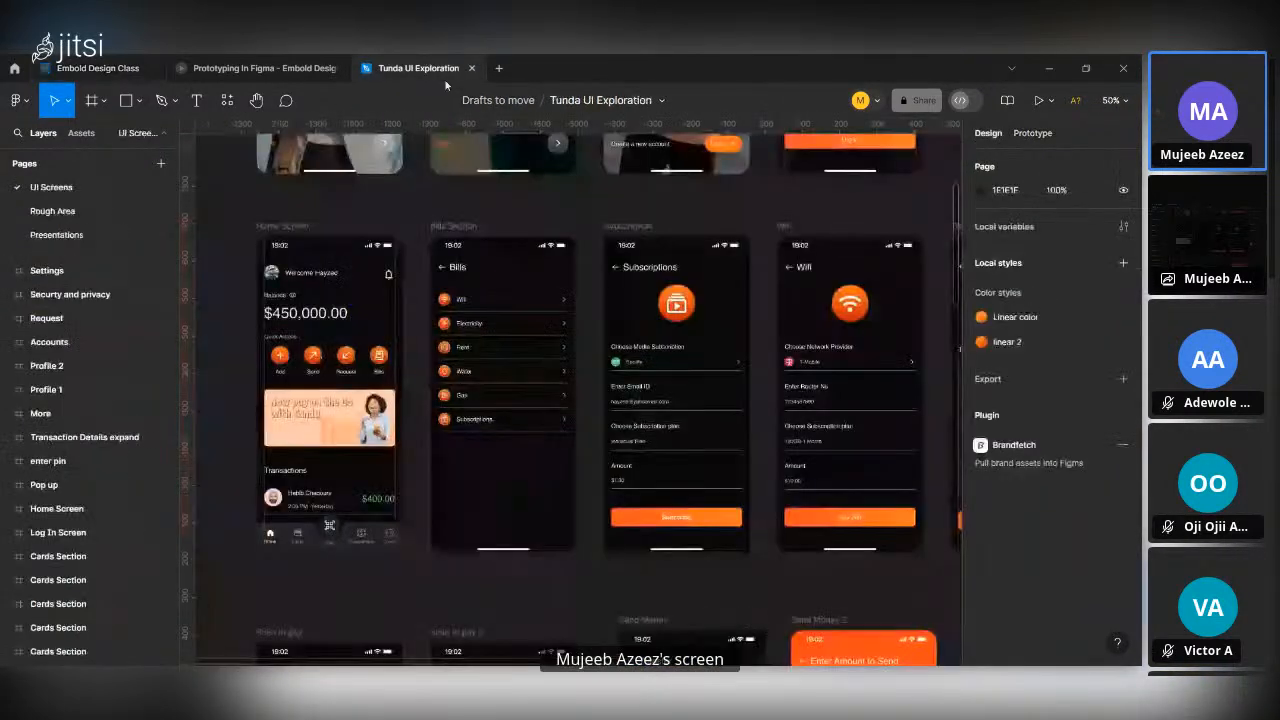
{"action": "scroll", "coordinate": [547, 325], "scroll_direction": "up", "scroll_amount": 5}
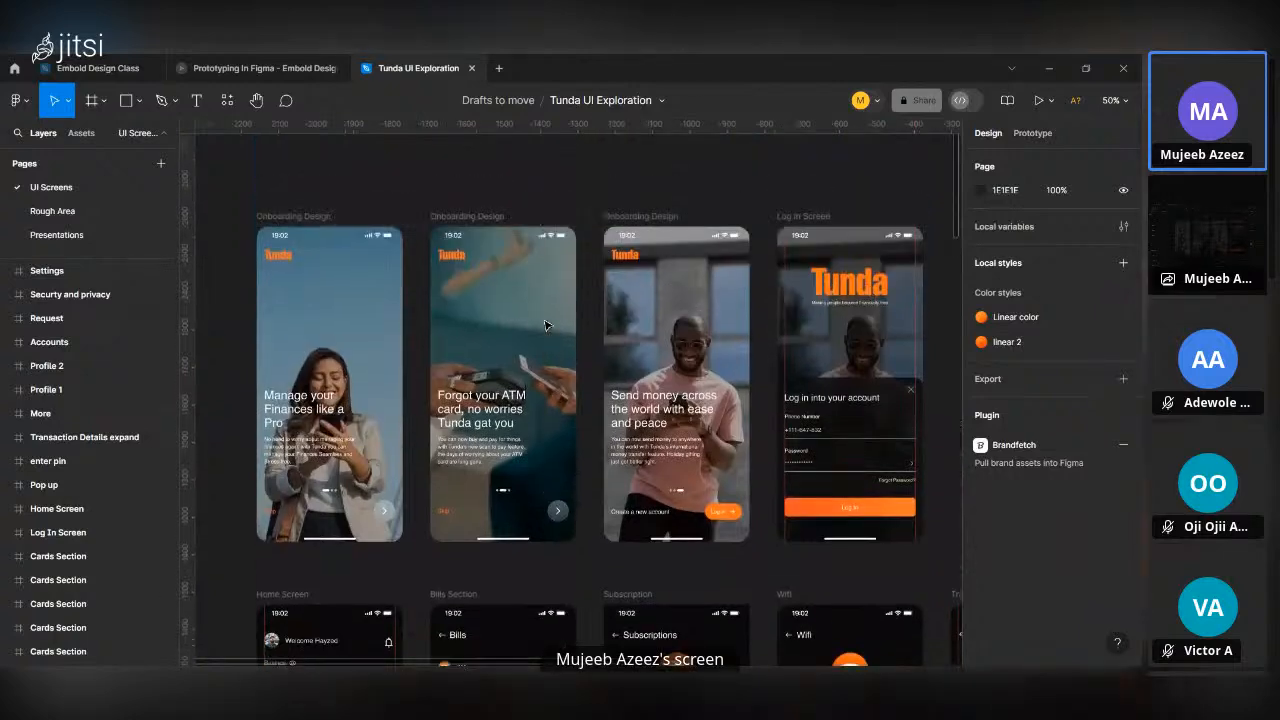
{"action": "scroll", "coordinate": [547, 325], "scroll_direction": "down", "scroll_amount": 5}
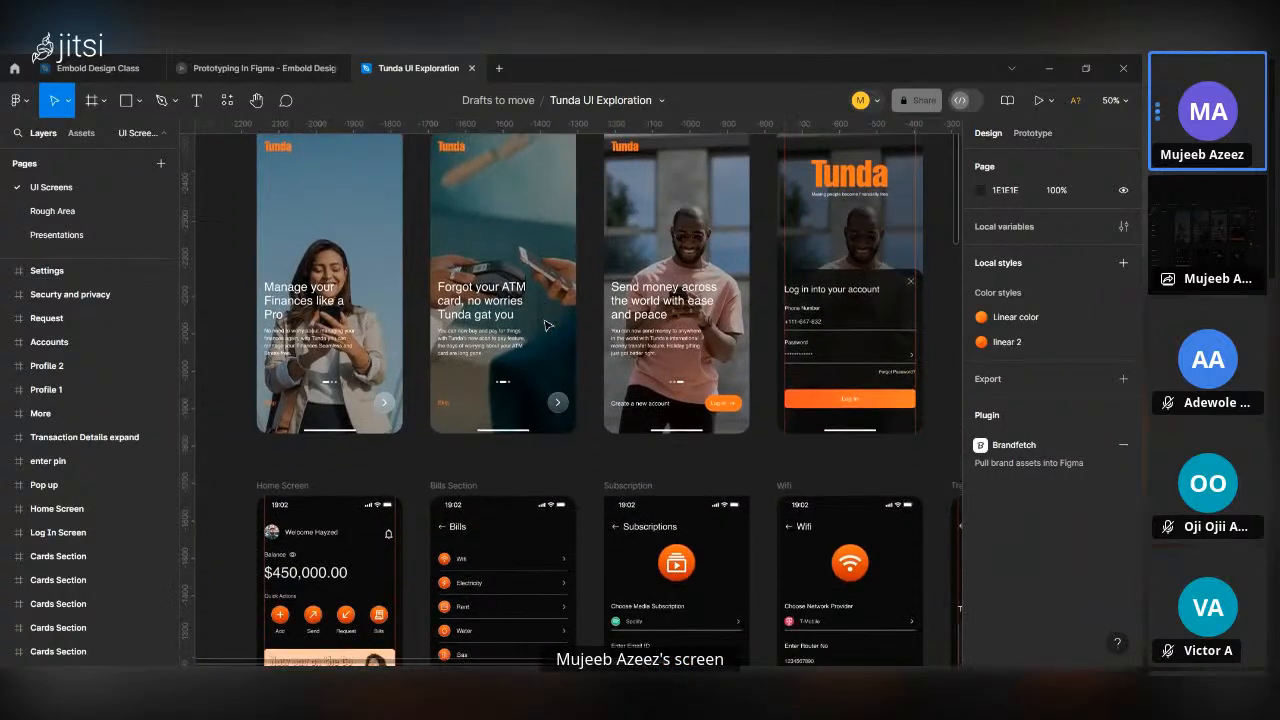
{"action": "scroll", "coordinate": [547, 325], "scroll_direction": "down", "scroll_amount": 4}
{"action": "scroll", "coordinate": [547, 325], "scroll_direction": "up", "scroll_amount": 10}
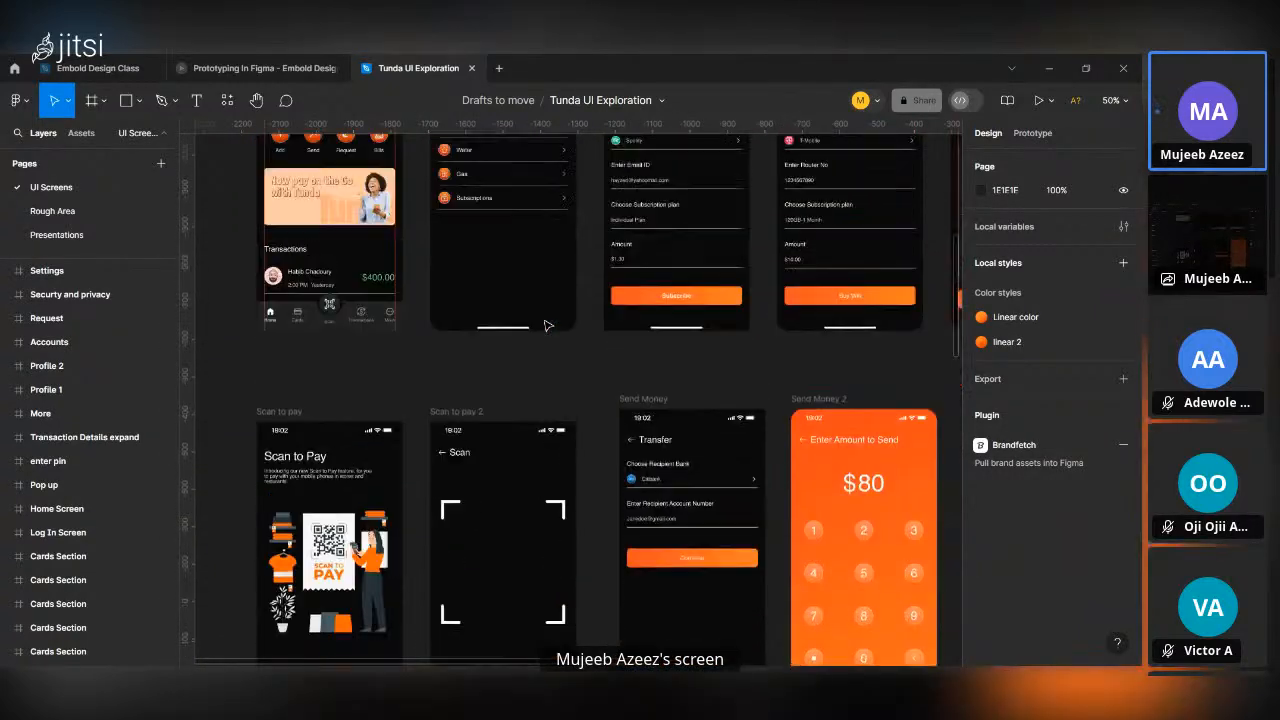
Start a prototype preview from the first Cards Section frame, the one with the orange card in front, and scale it to fit the screen.
{"action": "scroll", "coordinate": [547, 325], "scroll_direction": "down", "scroll_amount": 15}
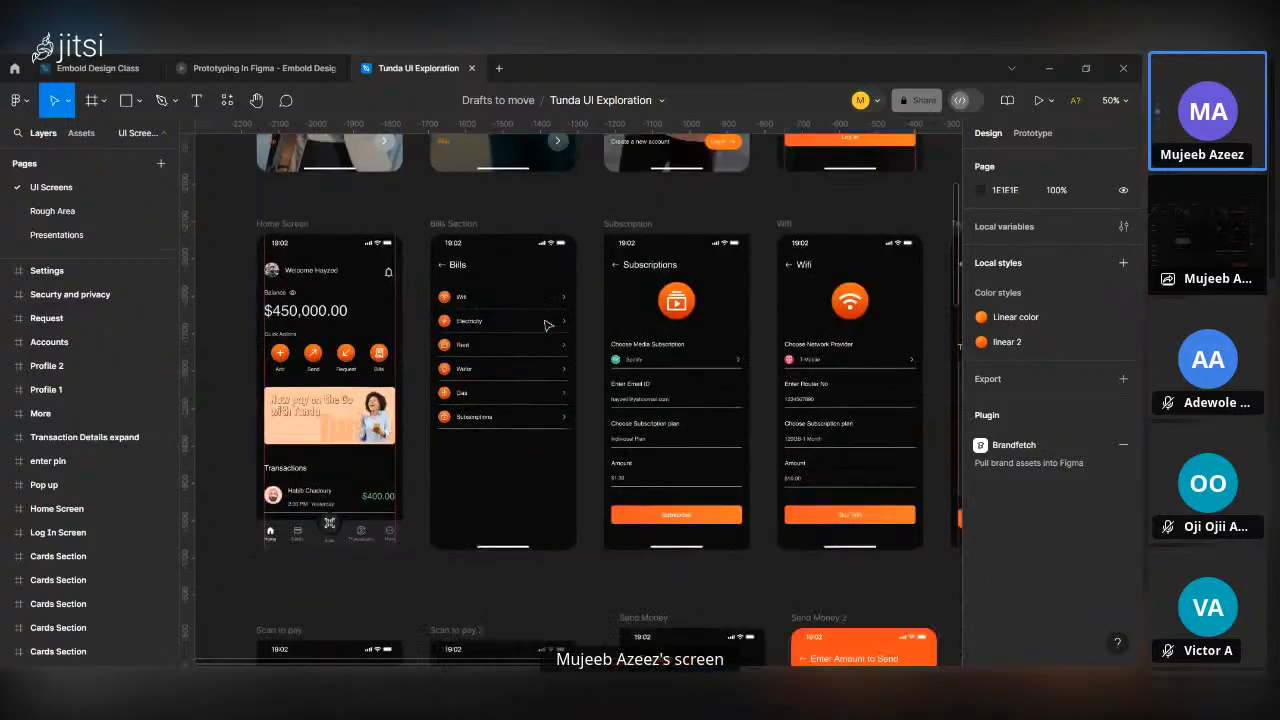
{"action": "scroll", "coordinate": [547, 325], "scroll_direction": "down", "scroll_amount": 5}
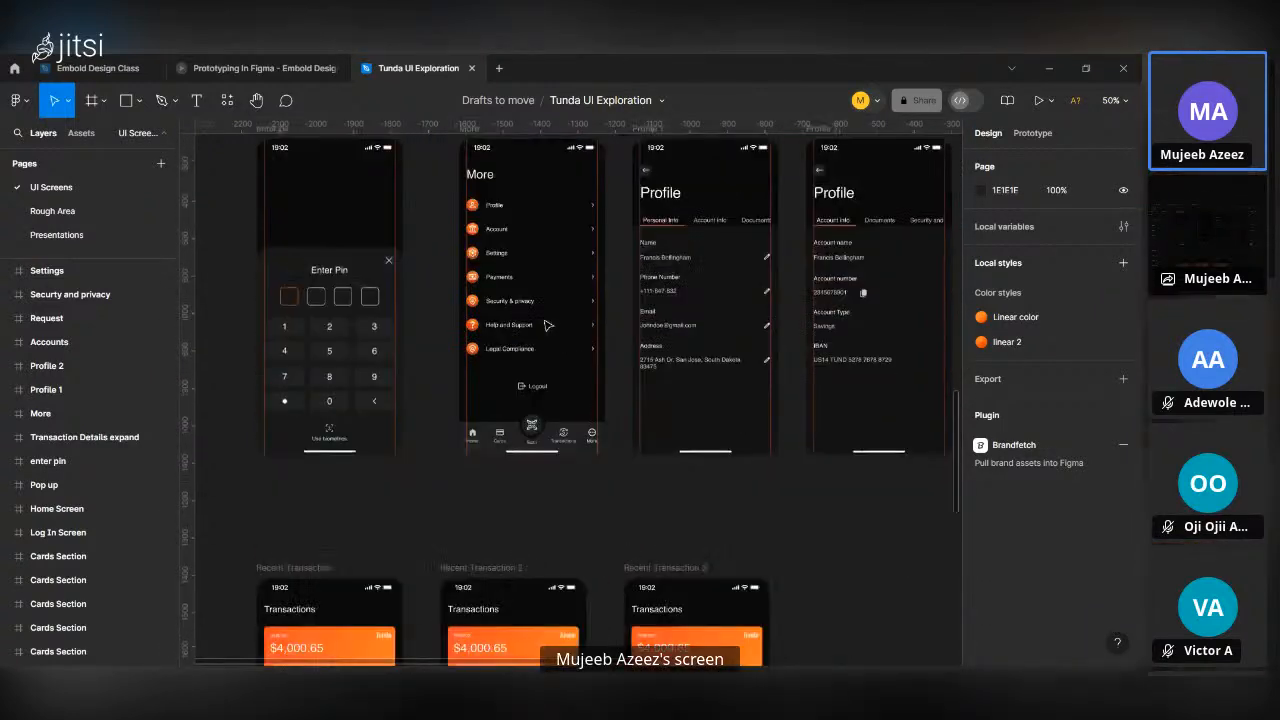
{"action": "scroll", "coordinate": [547, 325], "scroll_direction": "down", "scroll_amount": 5}
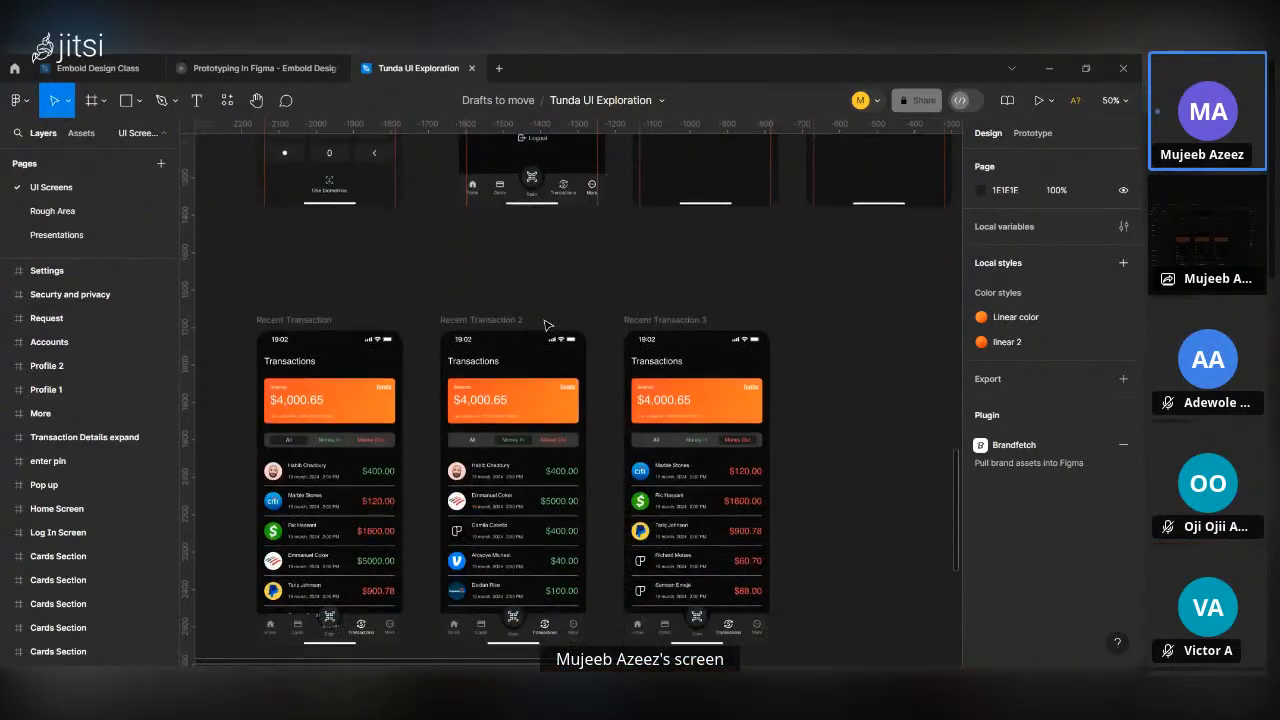
{"action": "scroll", "coordinate": [547, 325], "scroll_direction": "down", "scroll_amount": 9}
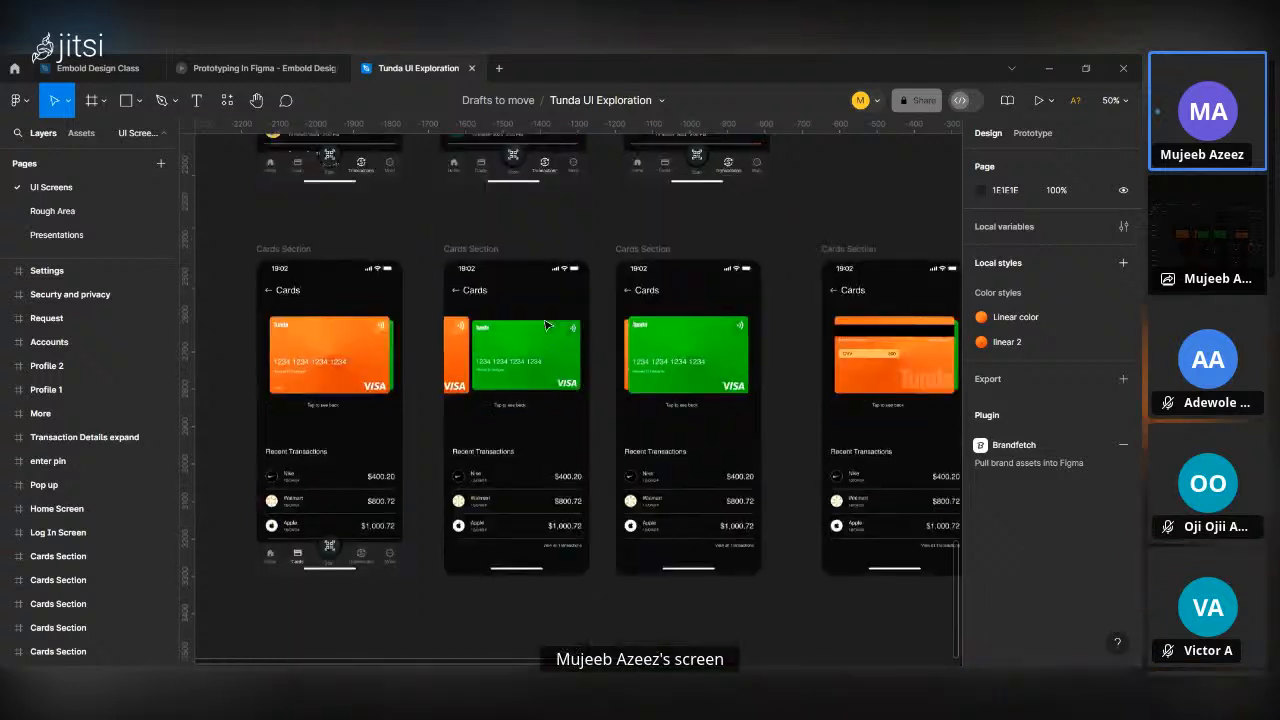
{"action": "left_click", "coordinate": [468, 233]}
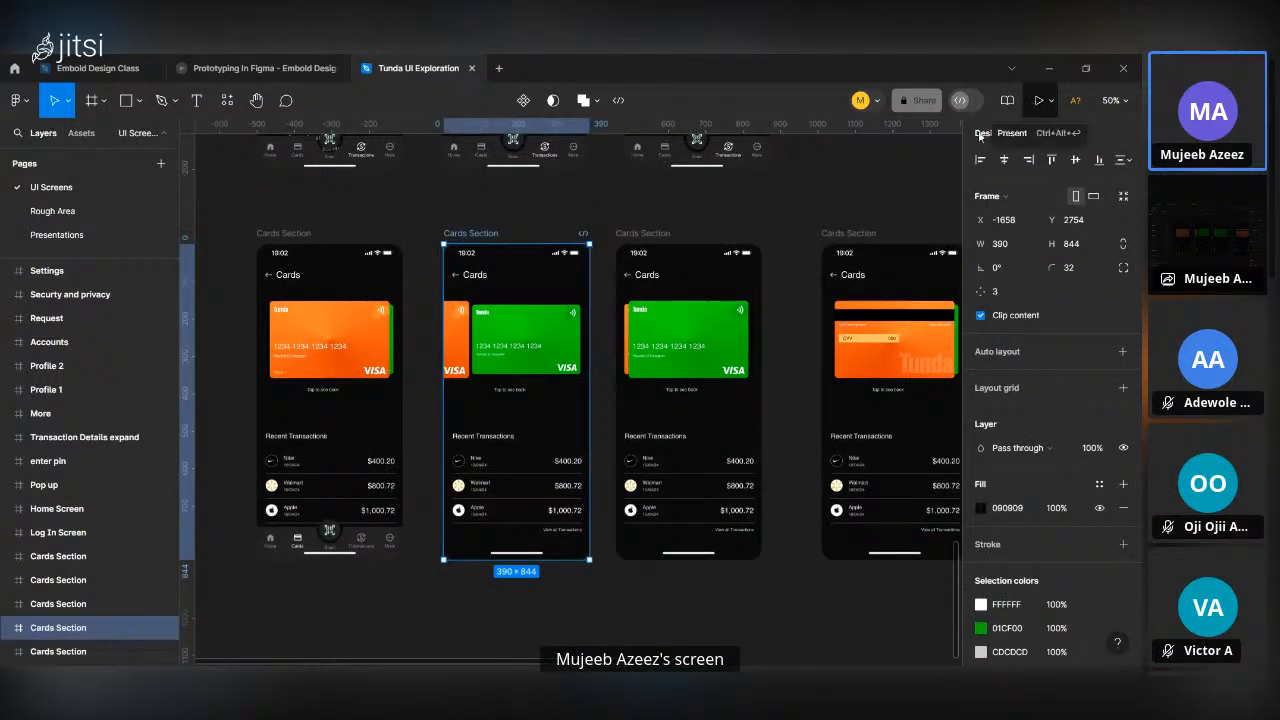
{"action": "left_click", "coordinate": [287, 232]}
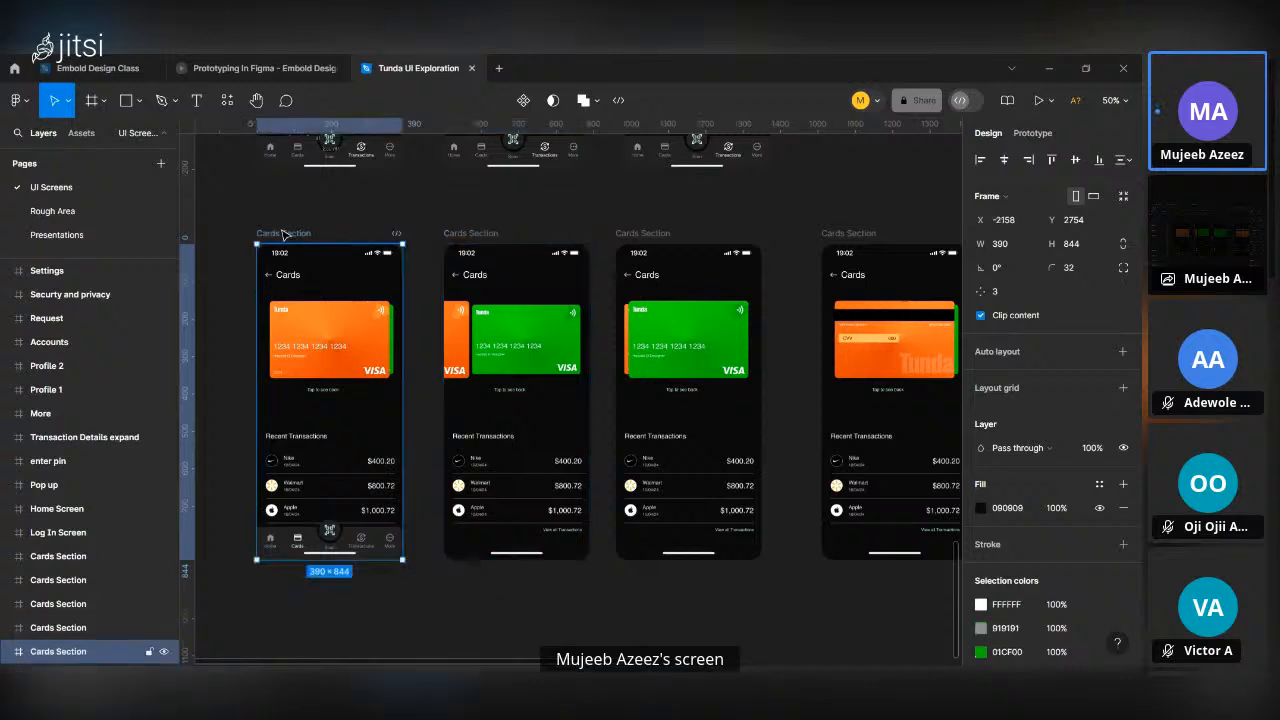
{"action": "left_click", "coordinate": [1035, 140]}
{"action": "left_click", "coordinate": [988, 133]}
{"action": "left_click", "coordinate": [1037, 99]}
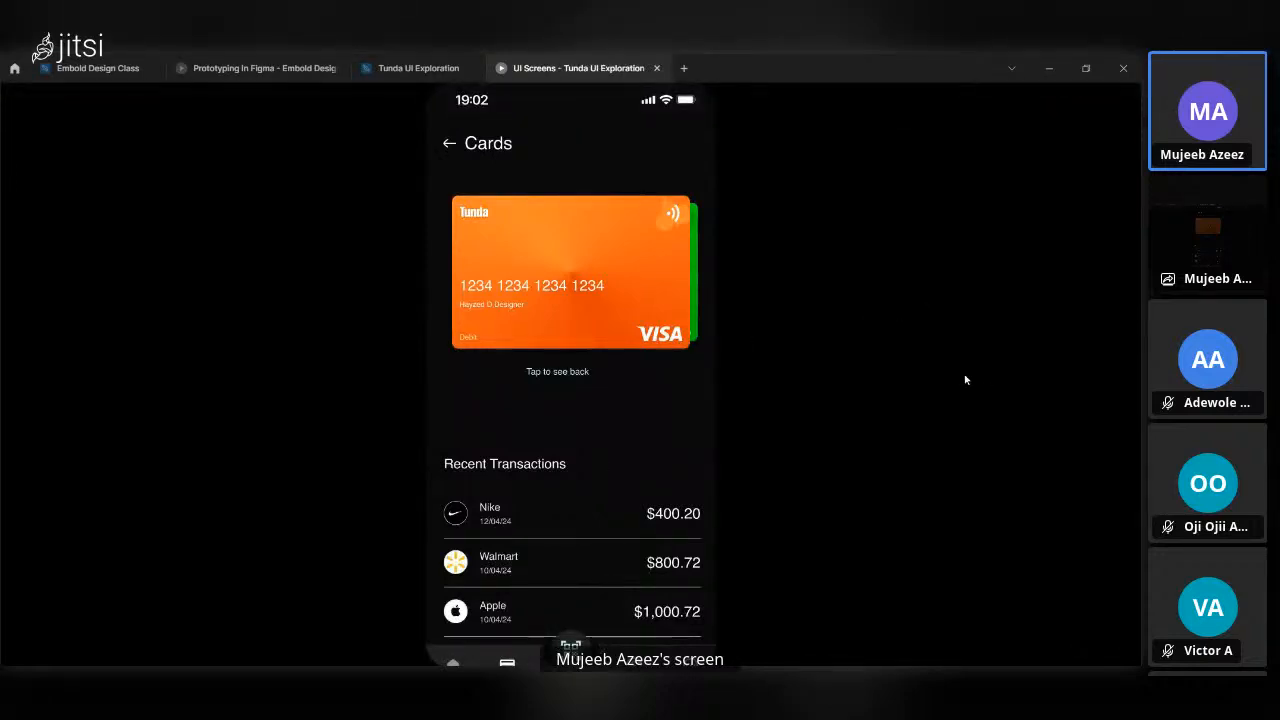
{"action": "key", "text": "z"}
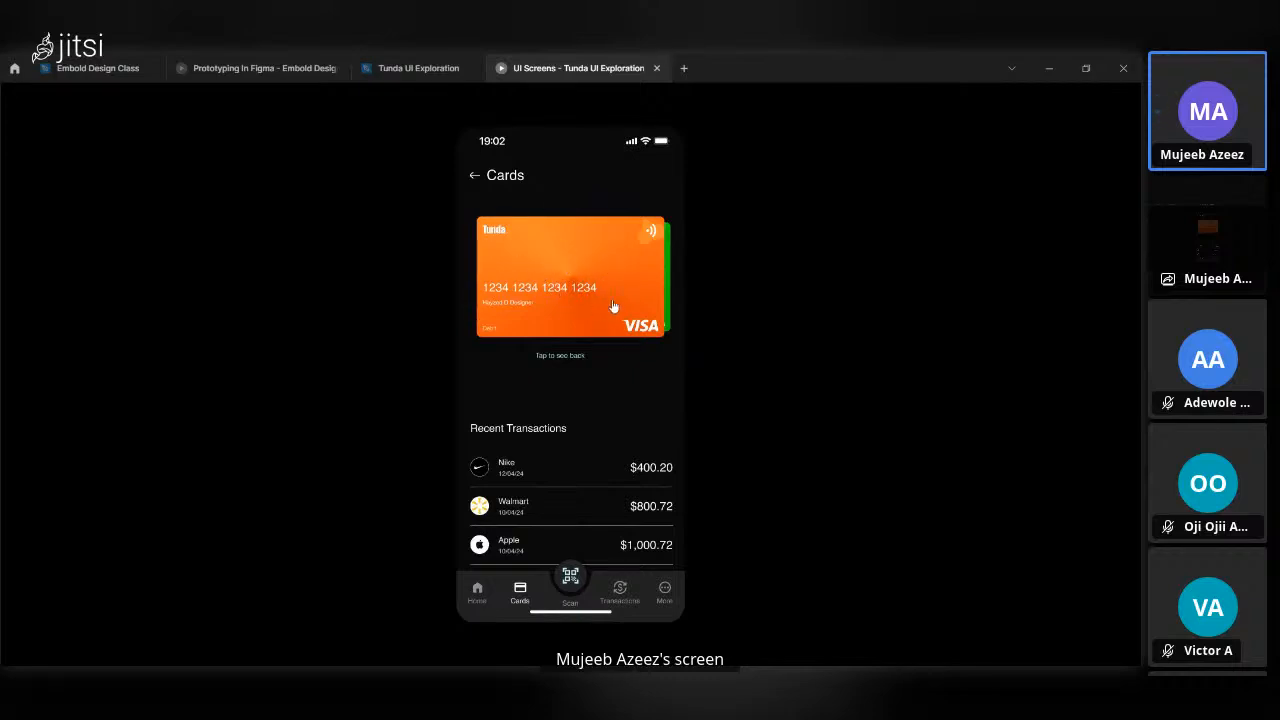
Swipe the orange card aside in the preview, then flip the green card to its back and to its front again.
{"action": "left_click_drag", "start_coordinate": [597, 294], "coordinate": [464, 281]}
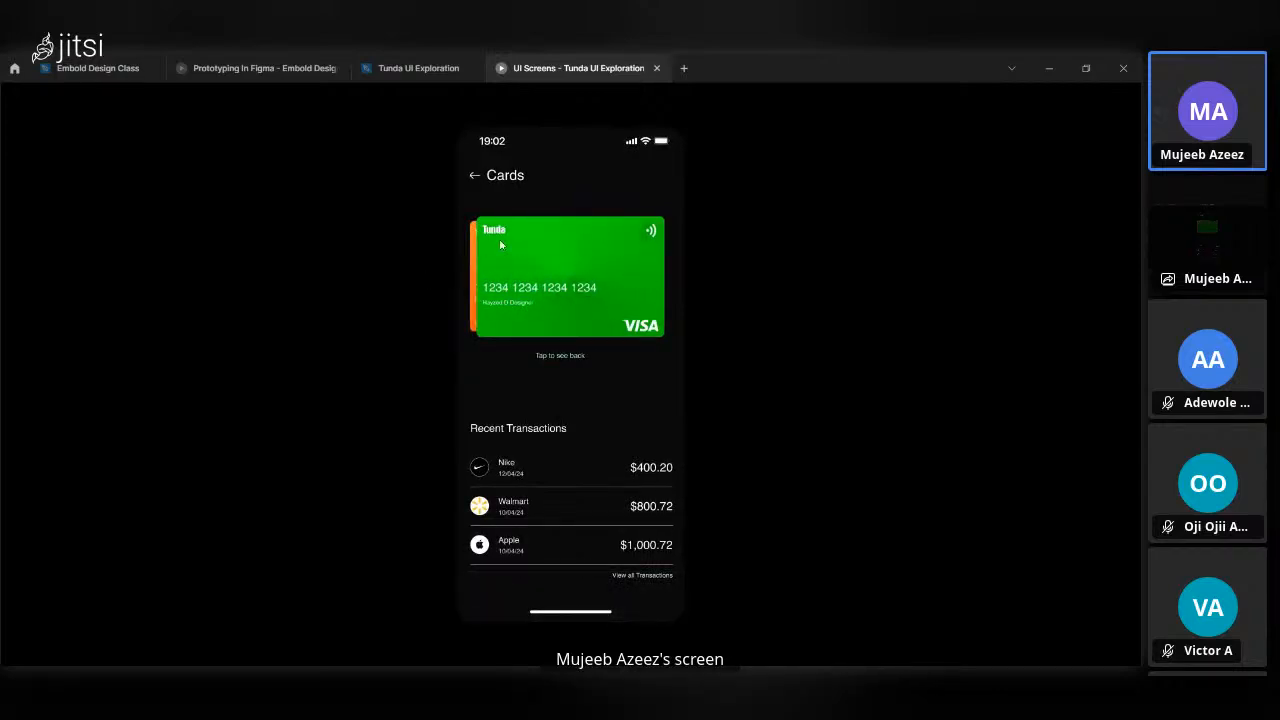
{"action": "left_click", "coordinate": [543, 275]}
{"action": "left_click", "coordinate": [567, 292]}
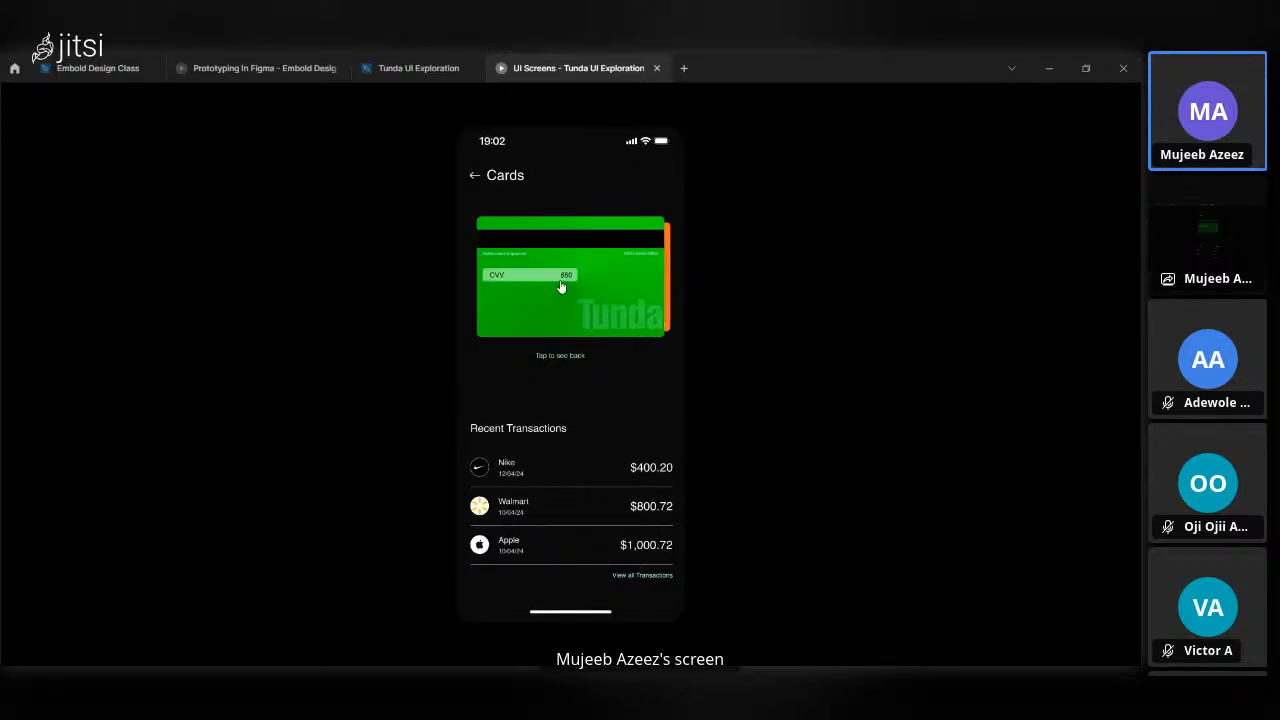
{"action": "left_click", "coordinate": [562, 286]}
{"action": "left_click", "coordinate": [571, 288]}
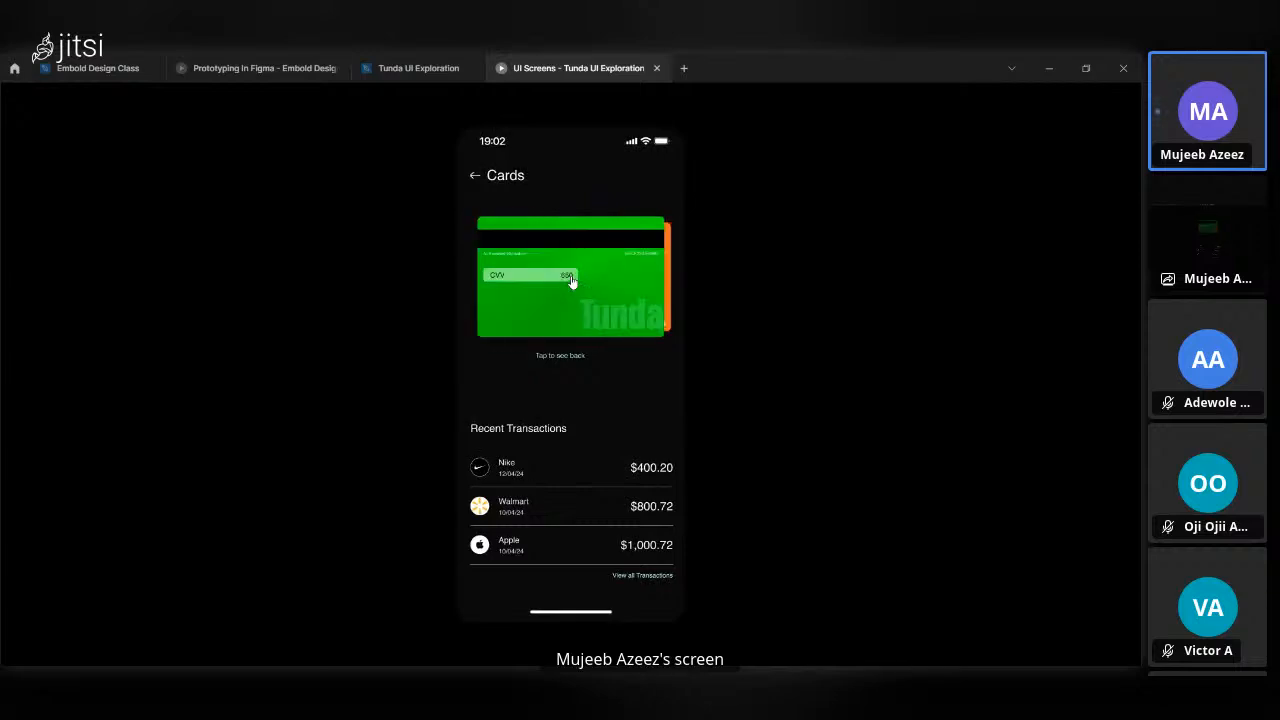
{"action": "left_click", "coordinate": [571, 281]}
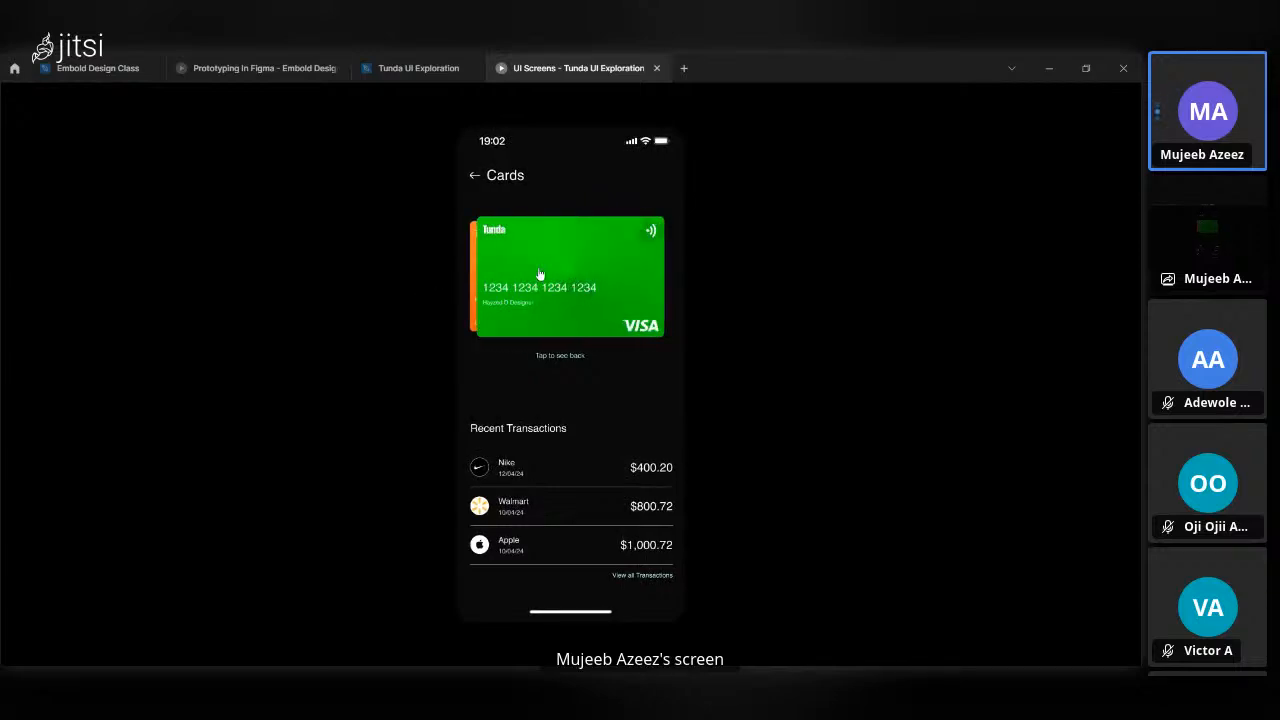
Bring the orange card back to the front in the preview and flip it repeatedly between its front and back.
{"action": "left_click", "coordinate": [498, 277]}
{"action": "left_click", "coordinate": [572, 294]}
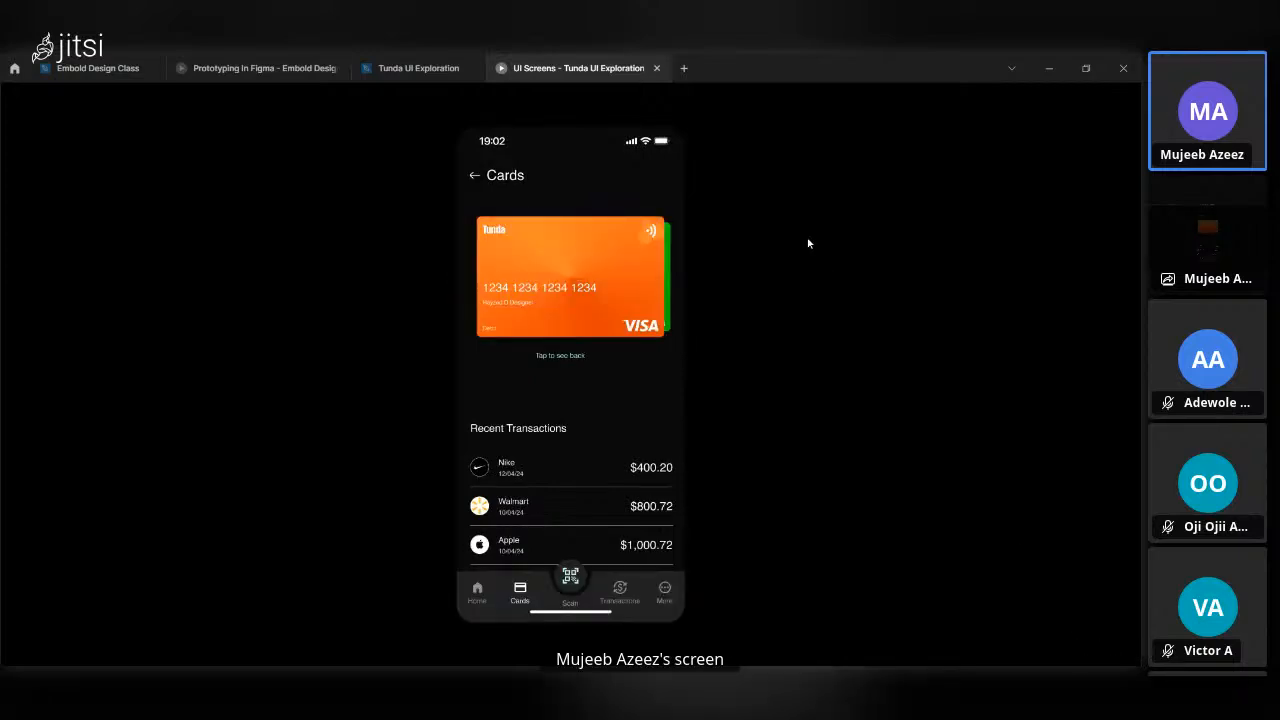
{"action": "left_click", "coordinate": [553, 277]}
{"action": "left_click", "coordinate": [567, 281]}
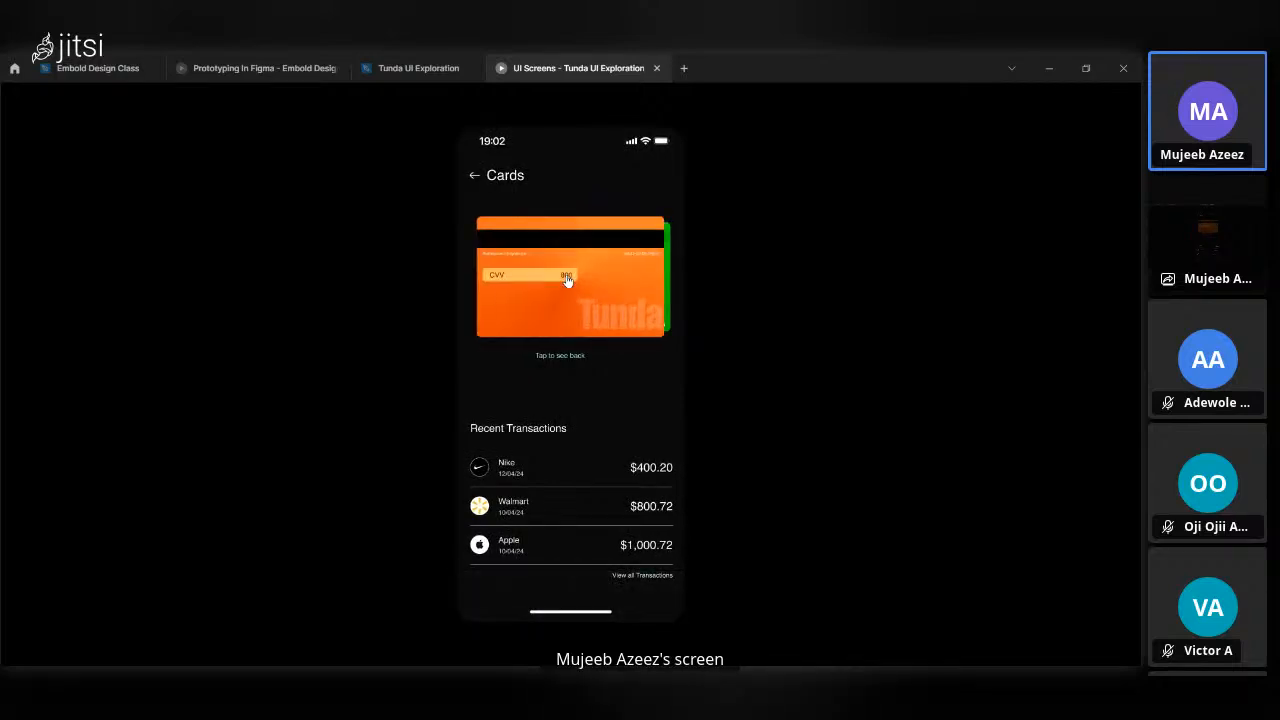
{"action": "left_click", "coordinate": [567, 281]}
{"action": "left_click", "coordinate": [567, 281]}
{"action": "left_click", "coordinate": [567, 281]}
{"action": "left_click", "coordinate": [567, 281]}
{"action": "left_click", "coordinate": [567, 281]}
{"action": "left_click", "coordinate": [567, 281]}
{"action": "left_click", "coordinate": [567, 281]}
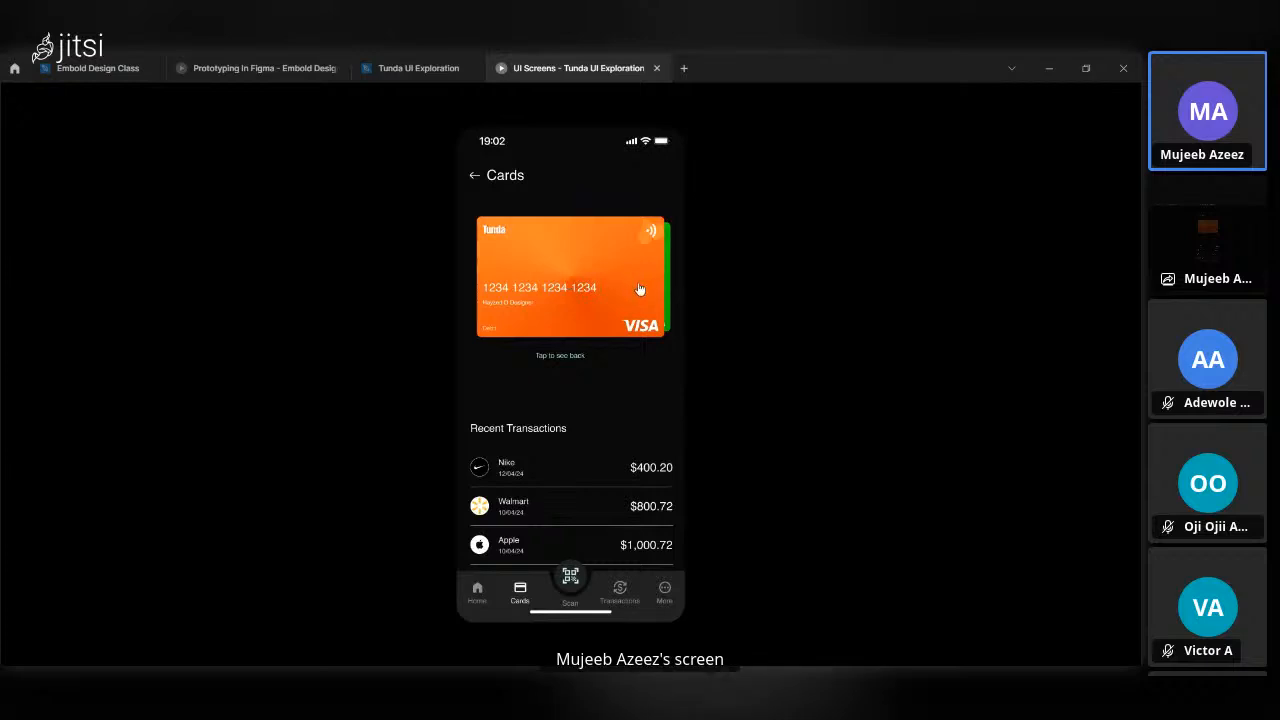
Swipe to the green card once more and close the Tunda UI Exploration prototype preview.
{"action": "left_click_drag", "start_coordinate": [640, 289], "coordinate": [477, 293]}
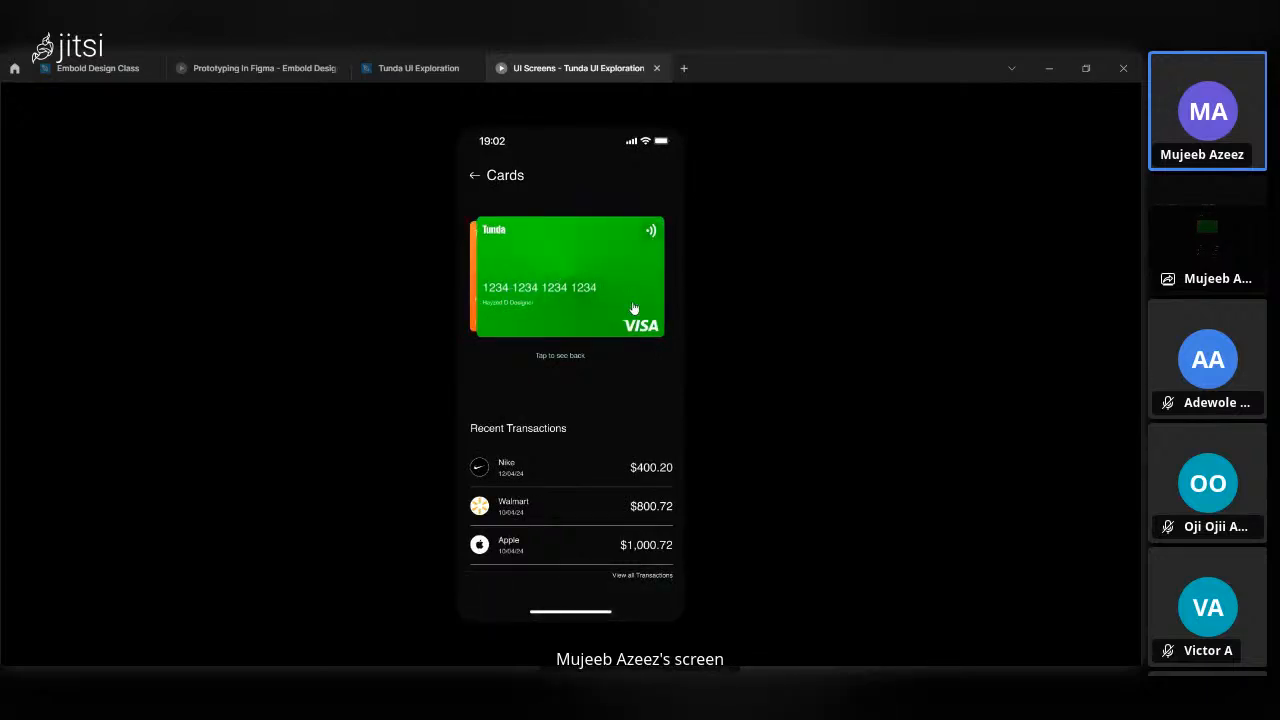
{"action": "left_click", "coordinate": [386, 60]}
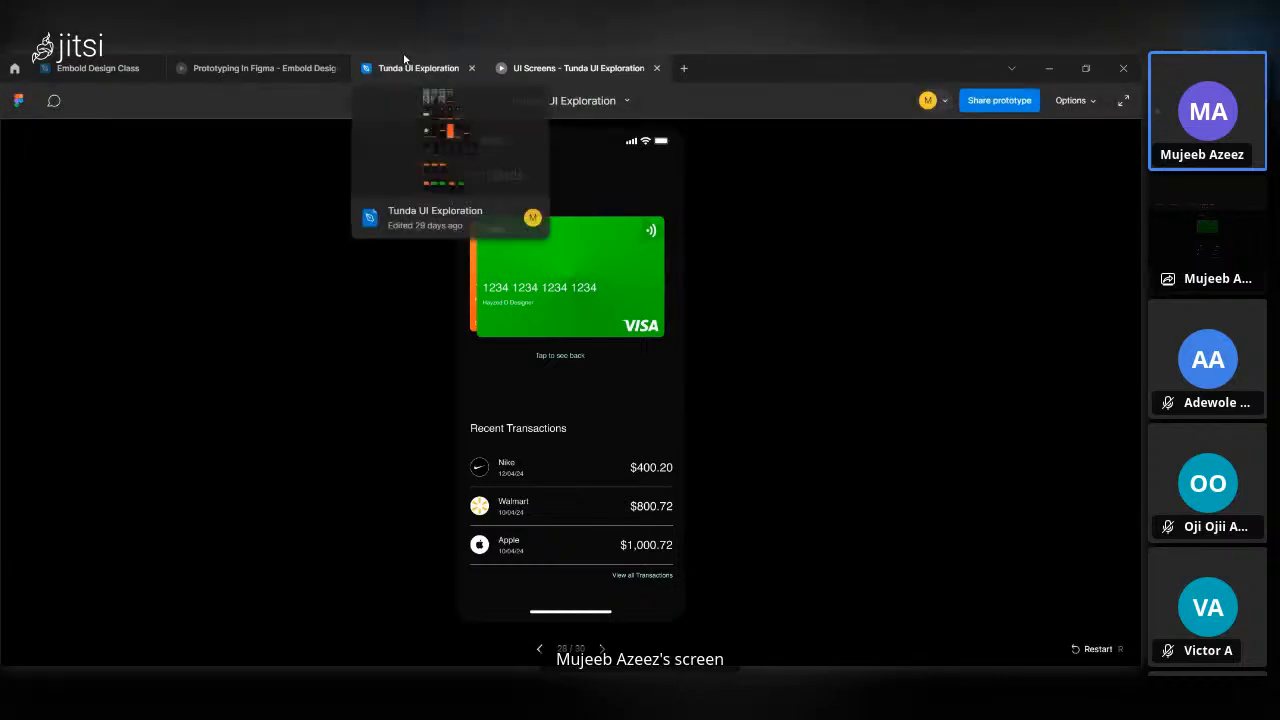
{"action": "left_click", "coordinate": [595, 68]}
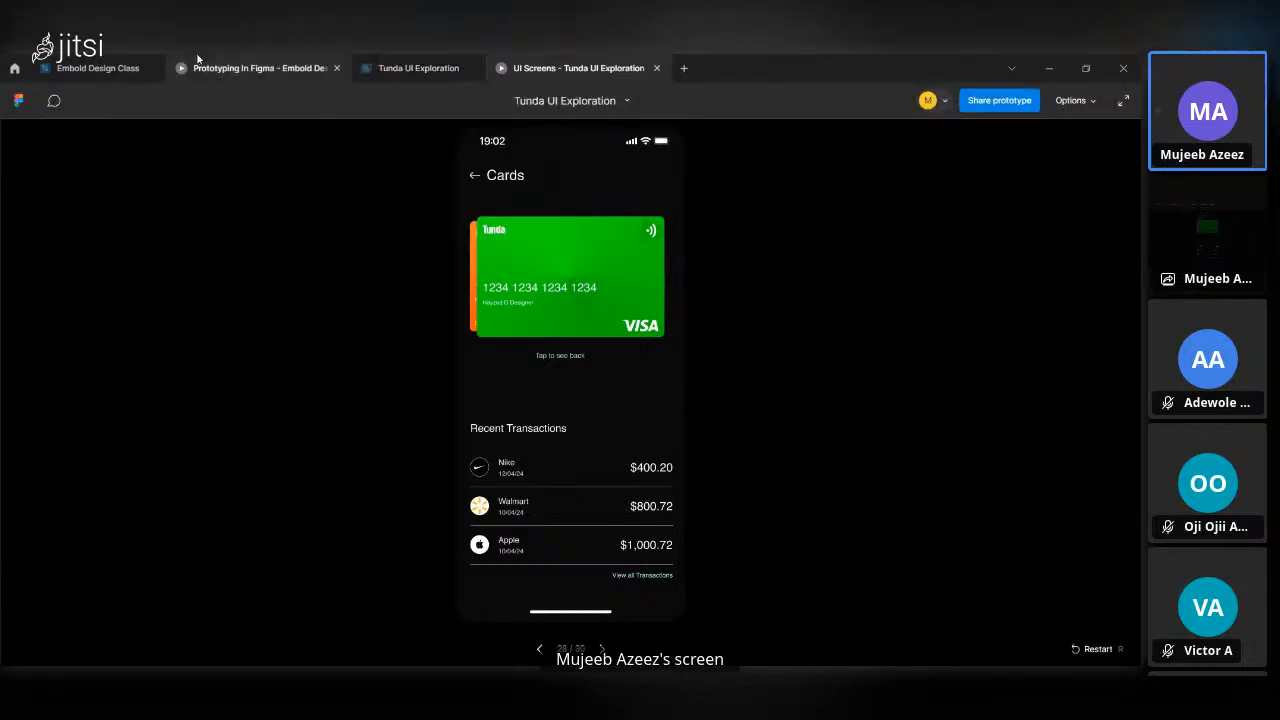
{"action": "left_click", "coordinate": [657, 68]}
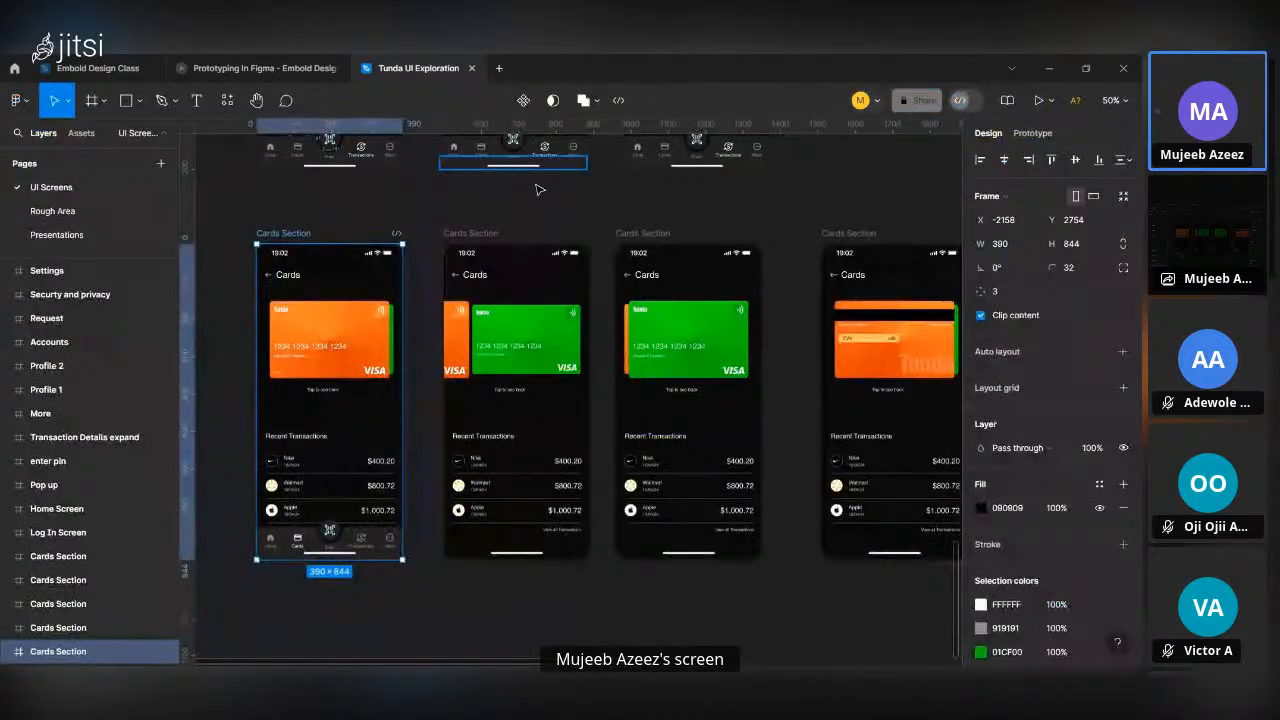
Deselect the Cards Section frame, close the Tunda UI Exploration file, and return to the Embold Design Class design file.
{"action": "scroll", "coordinate": [537, 190], "scroll_direction": "down", "scroll_amount": 5}
{"action": "left_click", "coordinate": [588, 372]}
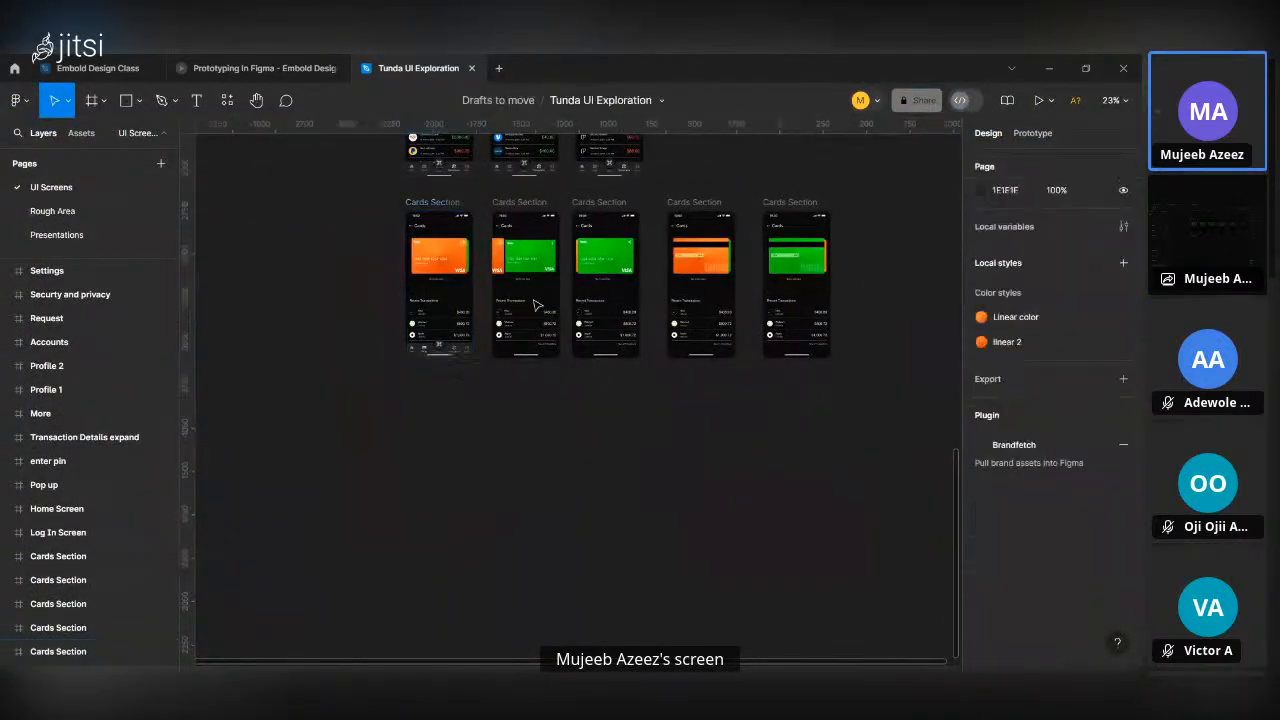
{"action": "left_click", "coordinate": [472, 68]}
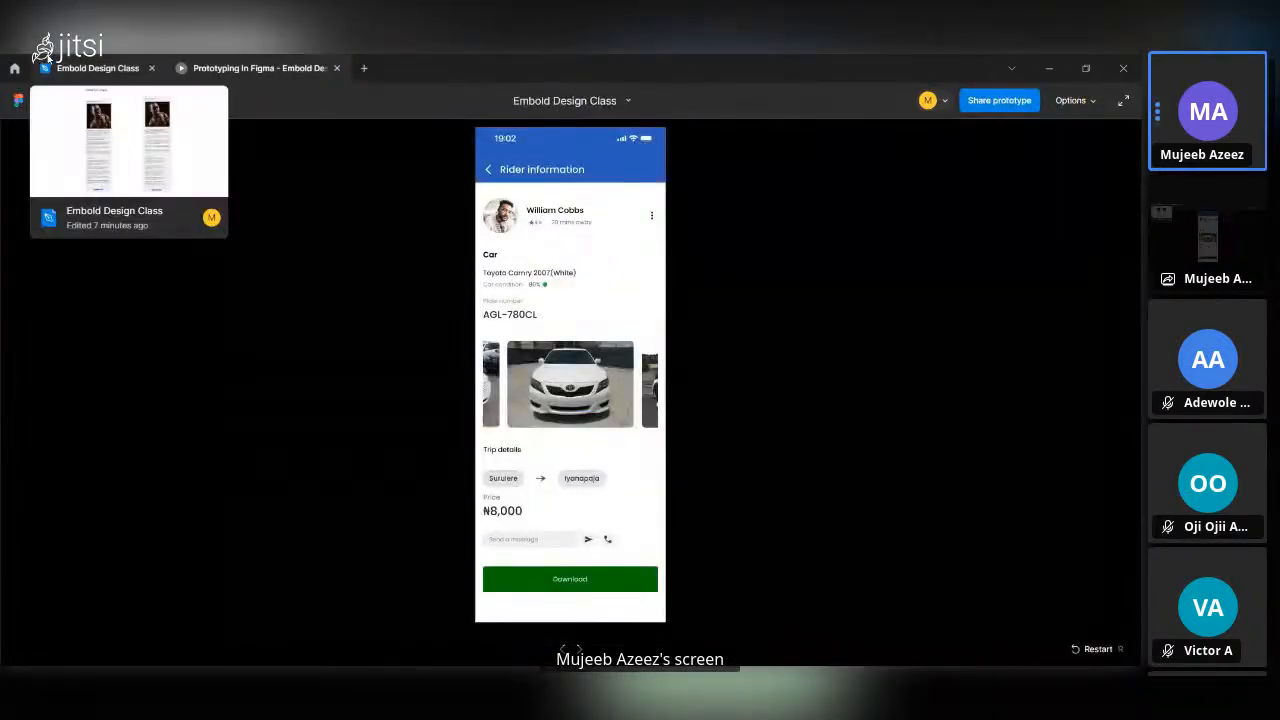
{"action": "left_click", "coordinate": [45, 60]}
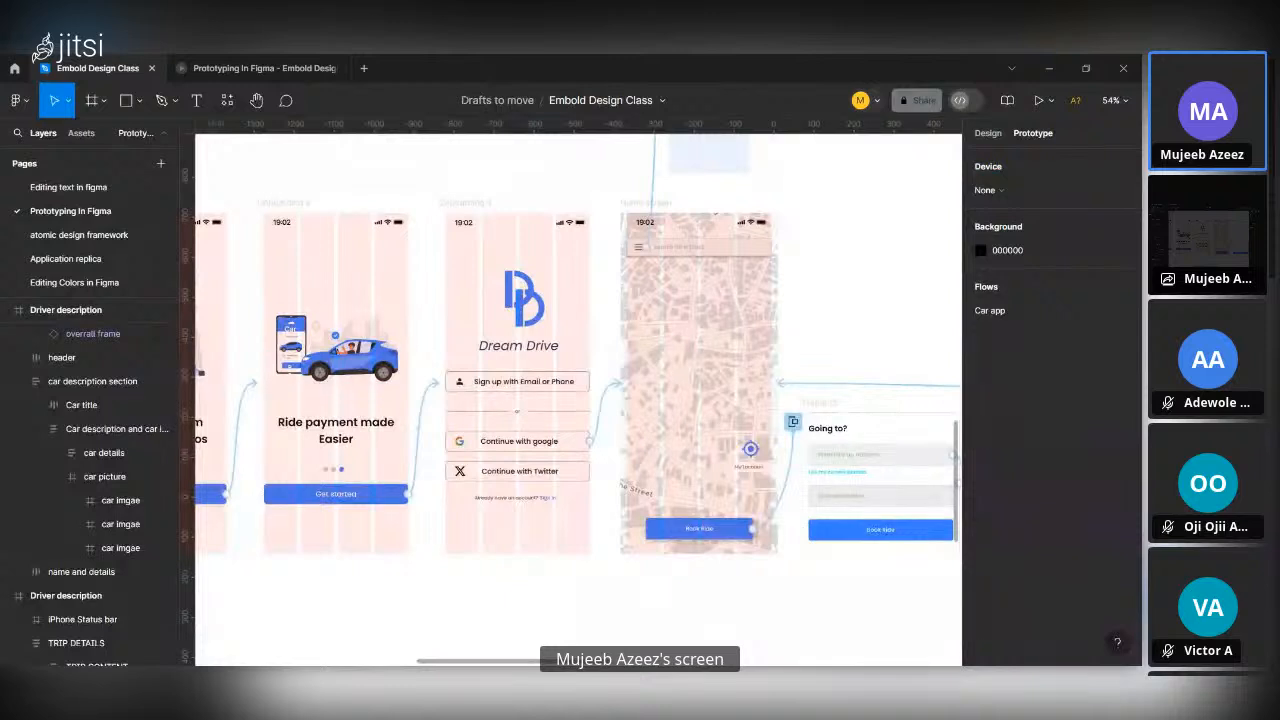
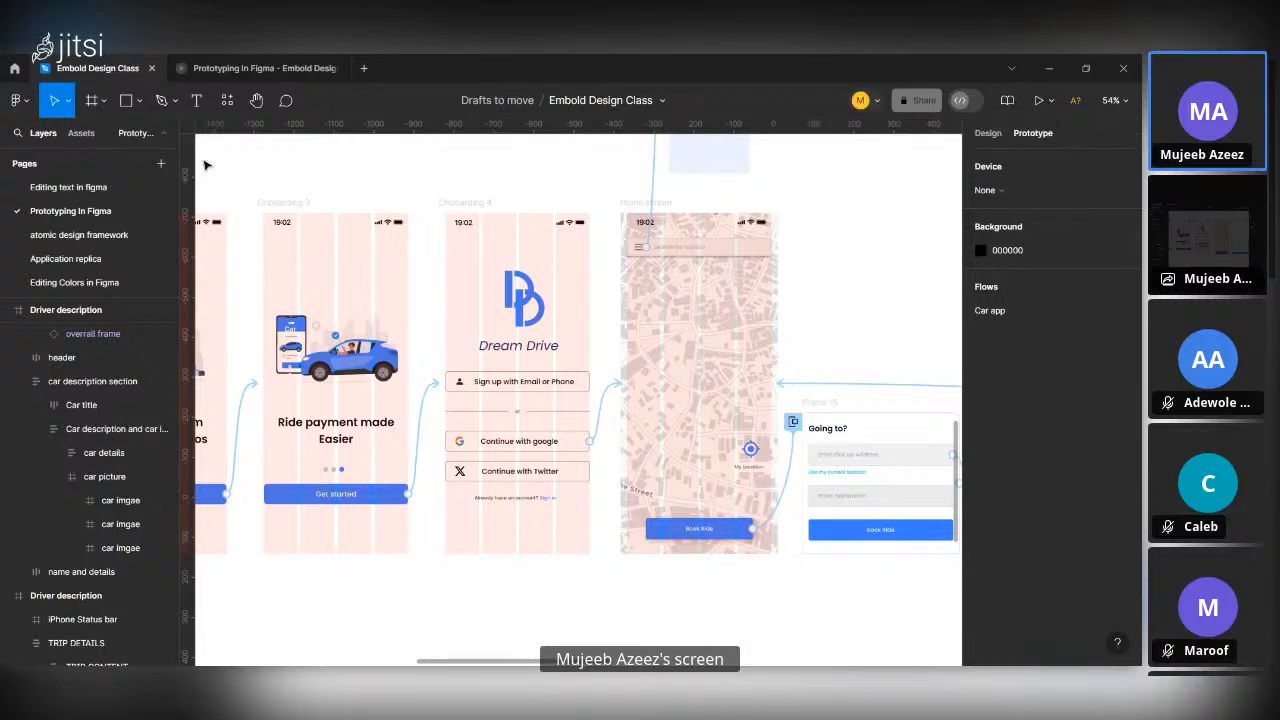
Move the Embold Design Class file into the drafts of the preselected Edu team and reopen it.
{"action": "left_click", "coordinate": [14, 68]}
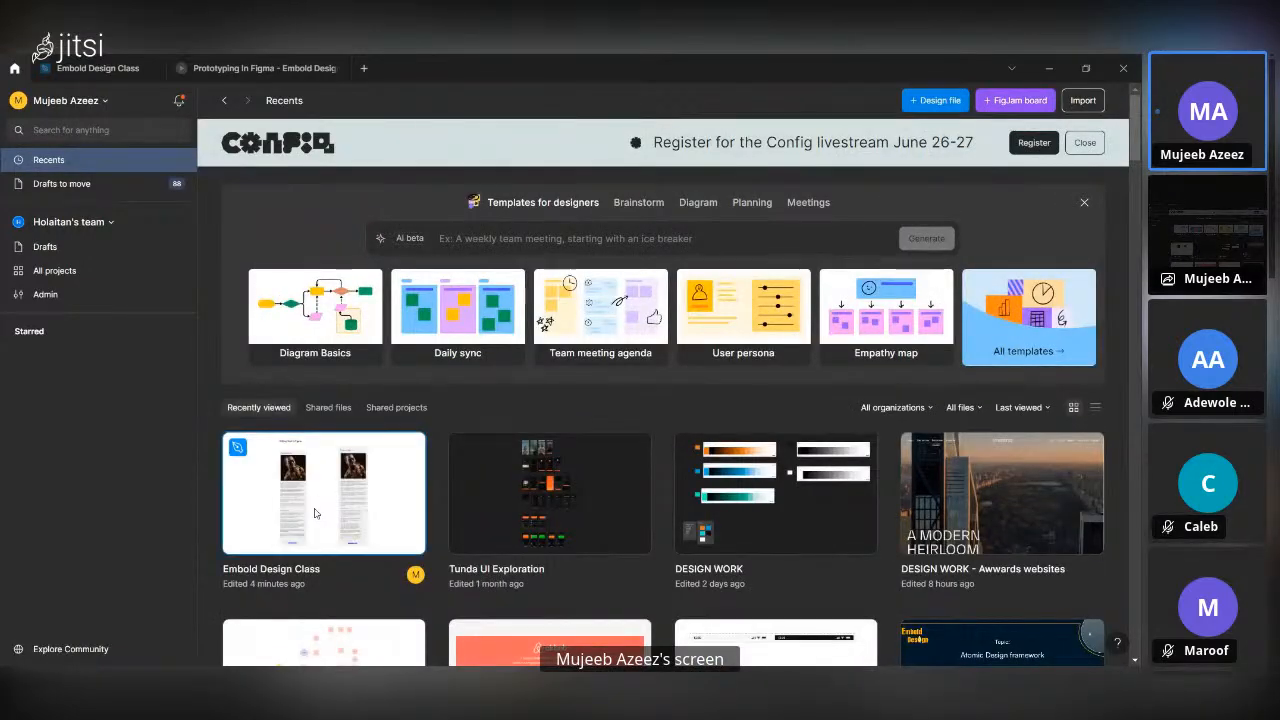
{"action": "right_click", "coordinate": [305, 463]}
{"action": "left_click", "coordinate": [332, 584]}
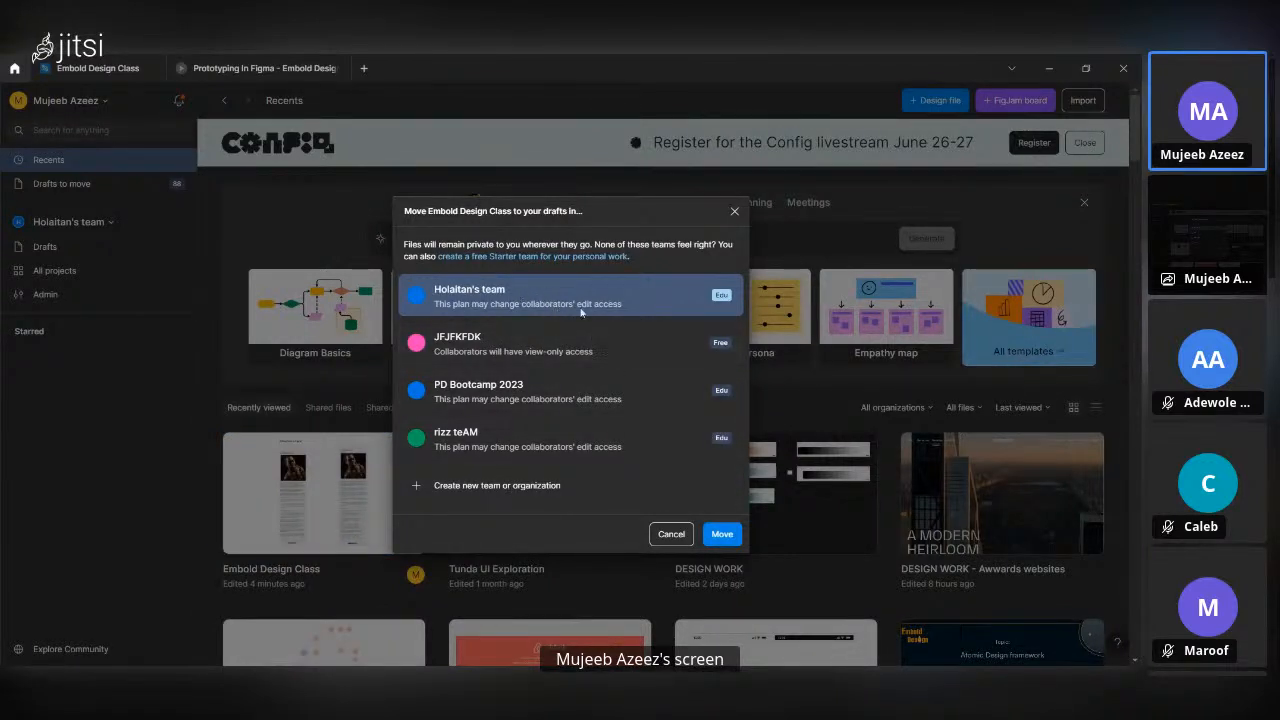
{"action": "left_click", "coordinate": [727, 537]}
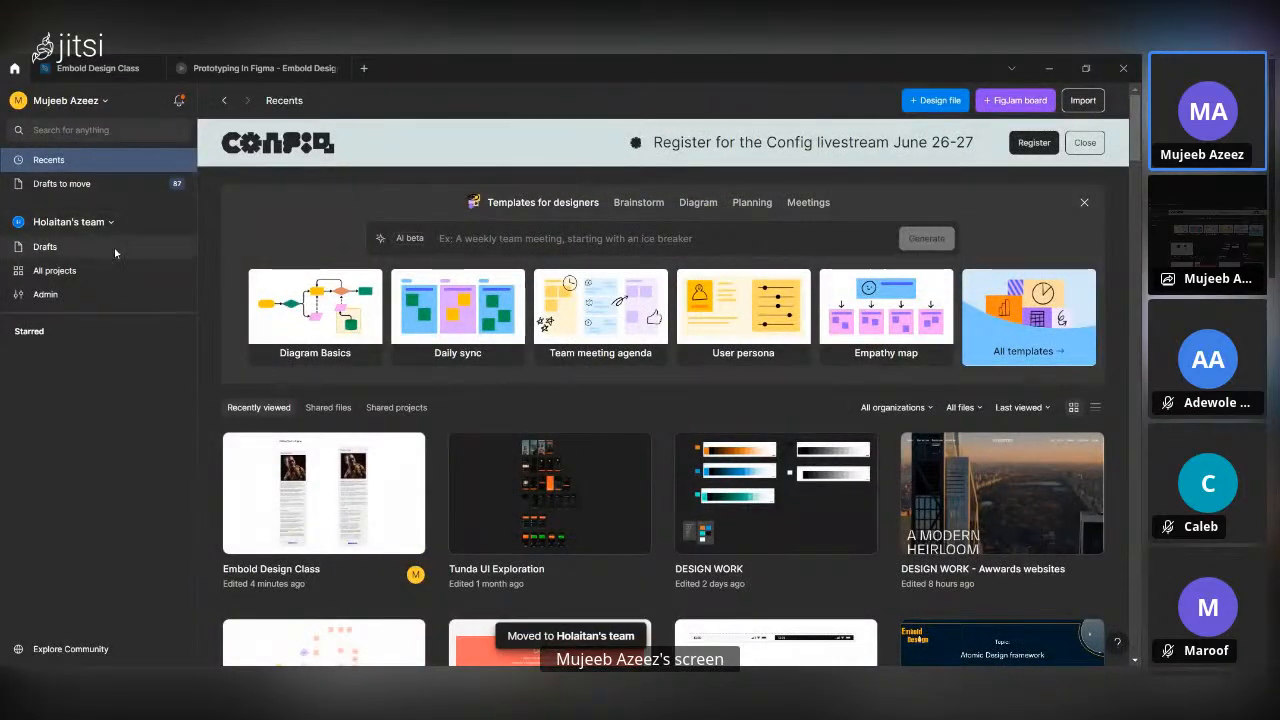
{"action": "scroll", "coordinate": [337, 415], "scroll_direction": "down", "scroll_amount": 1}
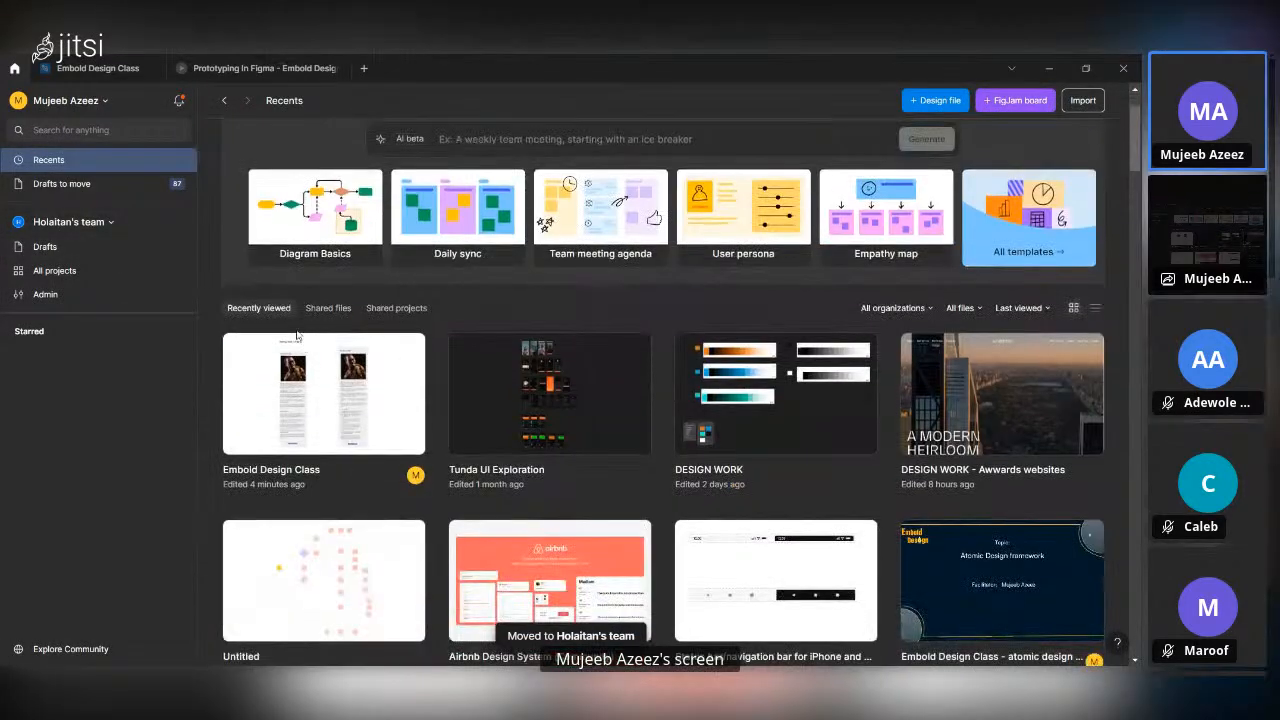
{"action": "double_click", "coordinate": [337, 415]}
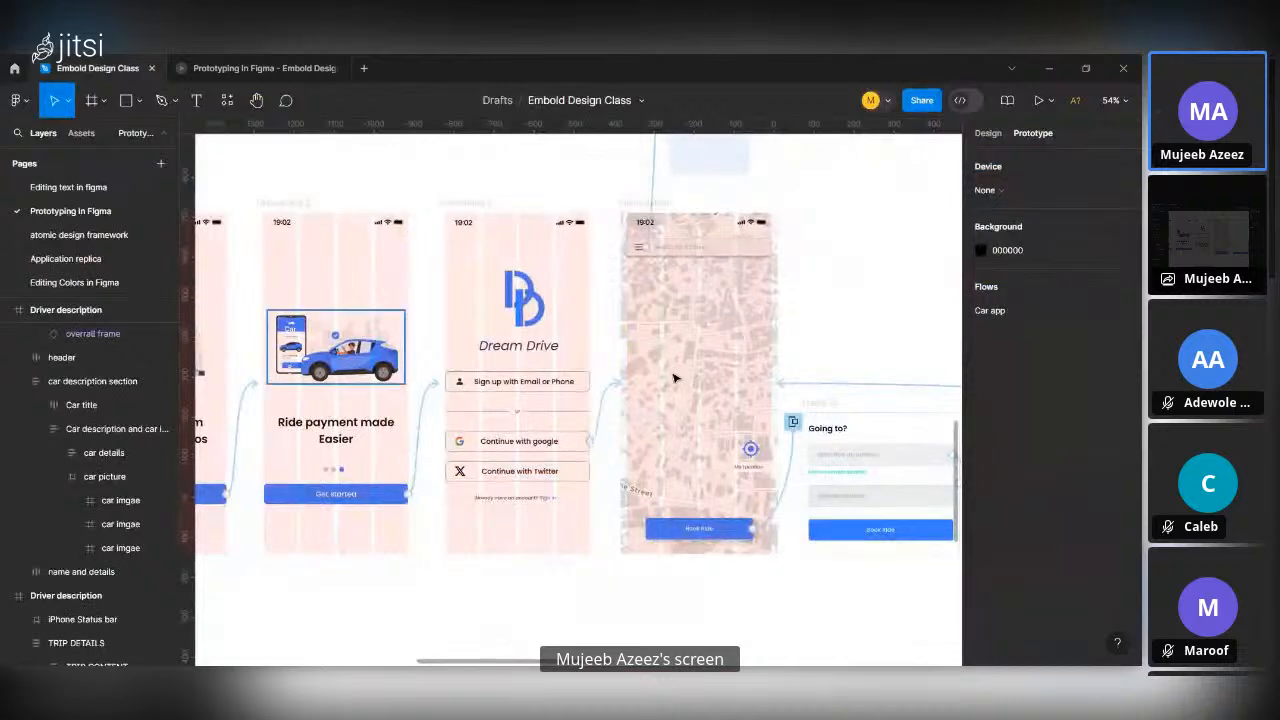
Review who has access to the Embold Design Class file and copy its share link.
{"action": "left_click", "coordinate": [921, 100]}
{"action": "scroll", "coordinate": [609, 469], "scroll_direction": "down", "scroll_amount": 10}
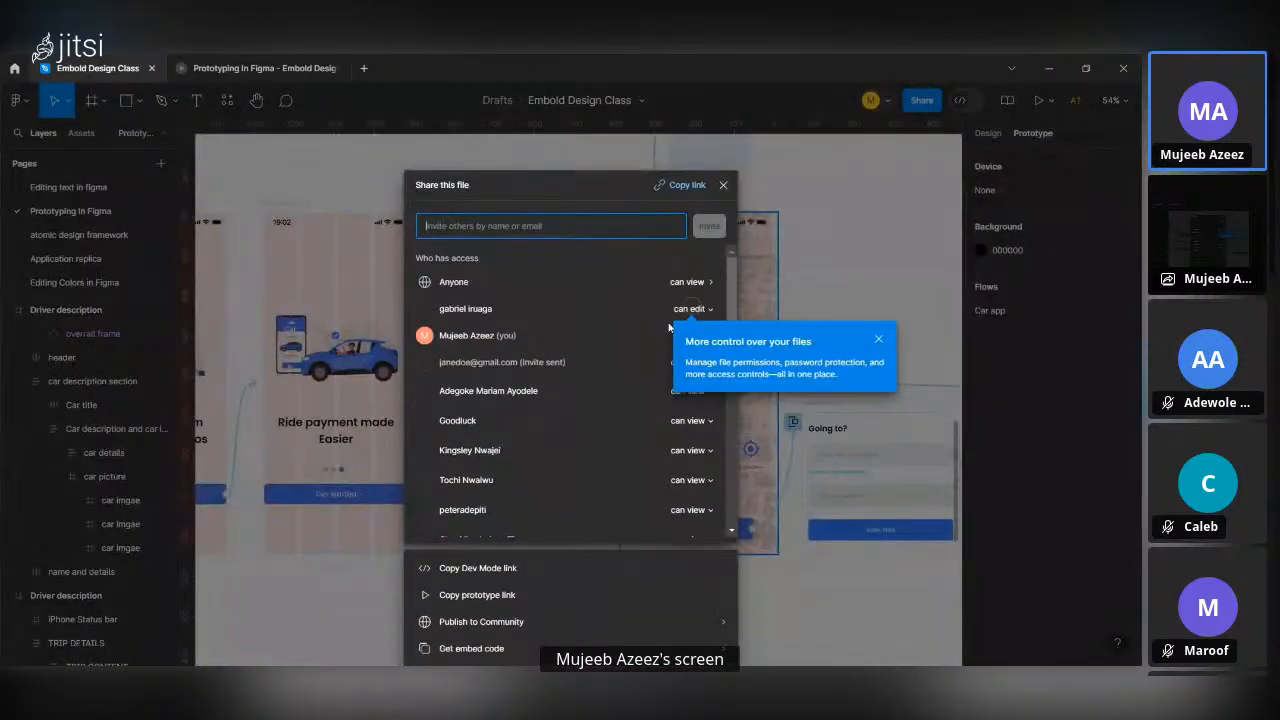
{"action": "scroll", "coordinate": [608, 463], "scroll_direction": "down", "scroll_amount": 2}
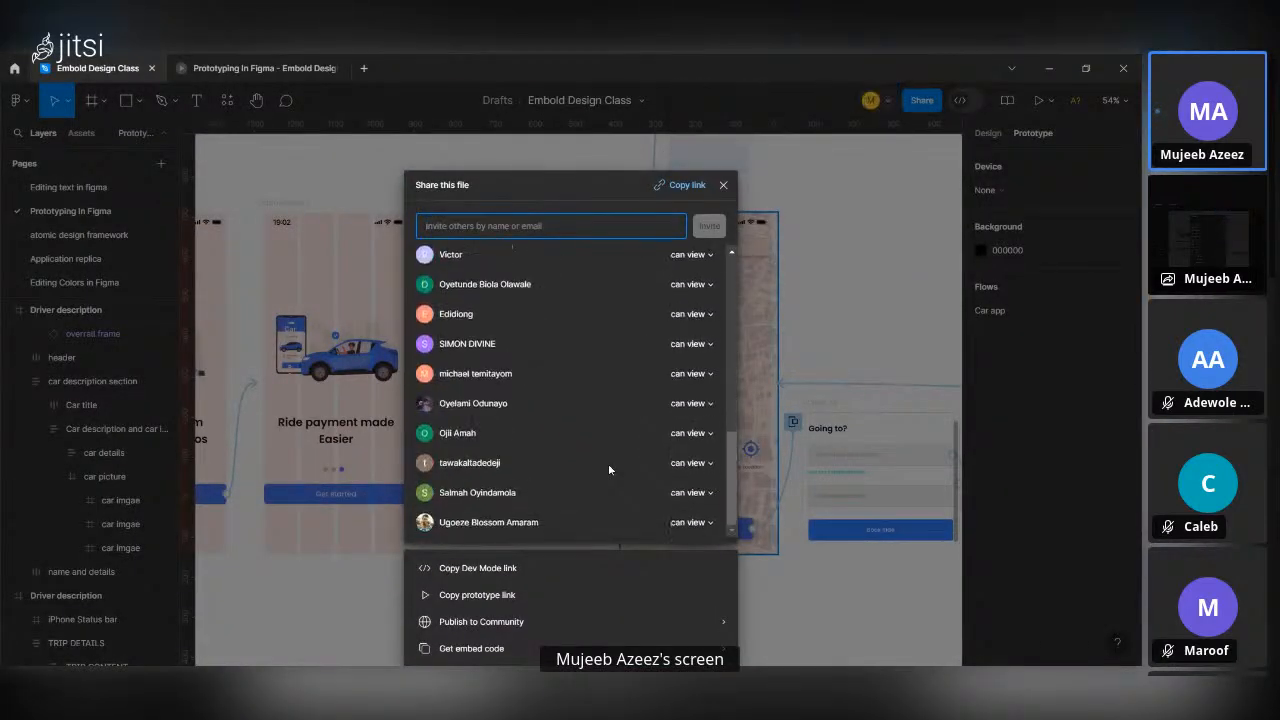
{"action": "scroll", "coordinate": [608, 463], "scroll_direction": "up", "scroll_amount": 4}
{"action": "scroll", "coordinate": [608, 463], "scroll_direction": "down", "scroll_amount": 4}
{"action": "scroll", "coordinate": [608, 463], "scroll_direction": "up", "scroll_amount": 10}
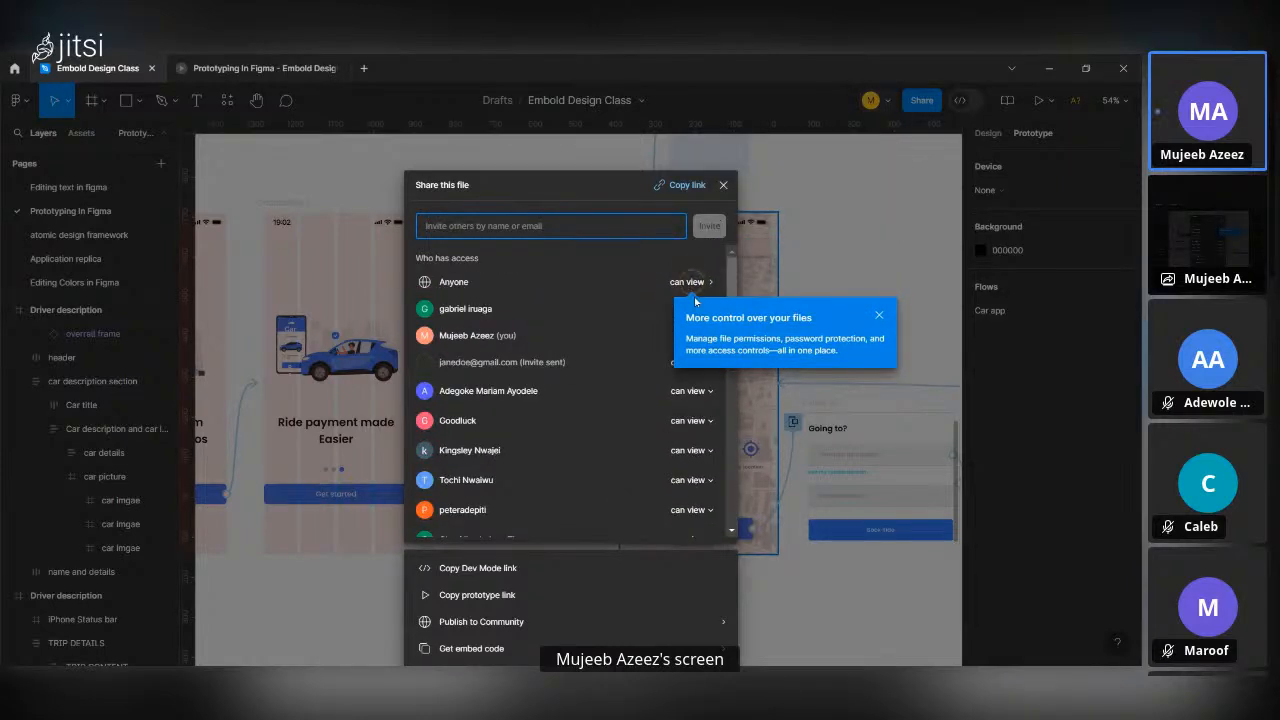
{"action": "left_click", "coordinate": [677, 185]}
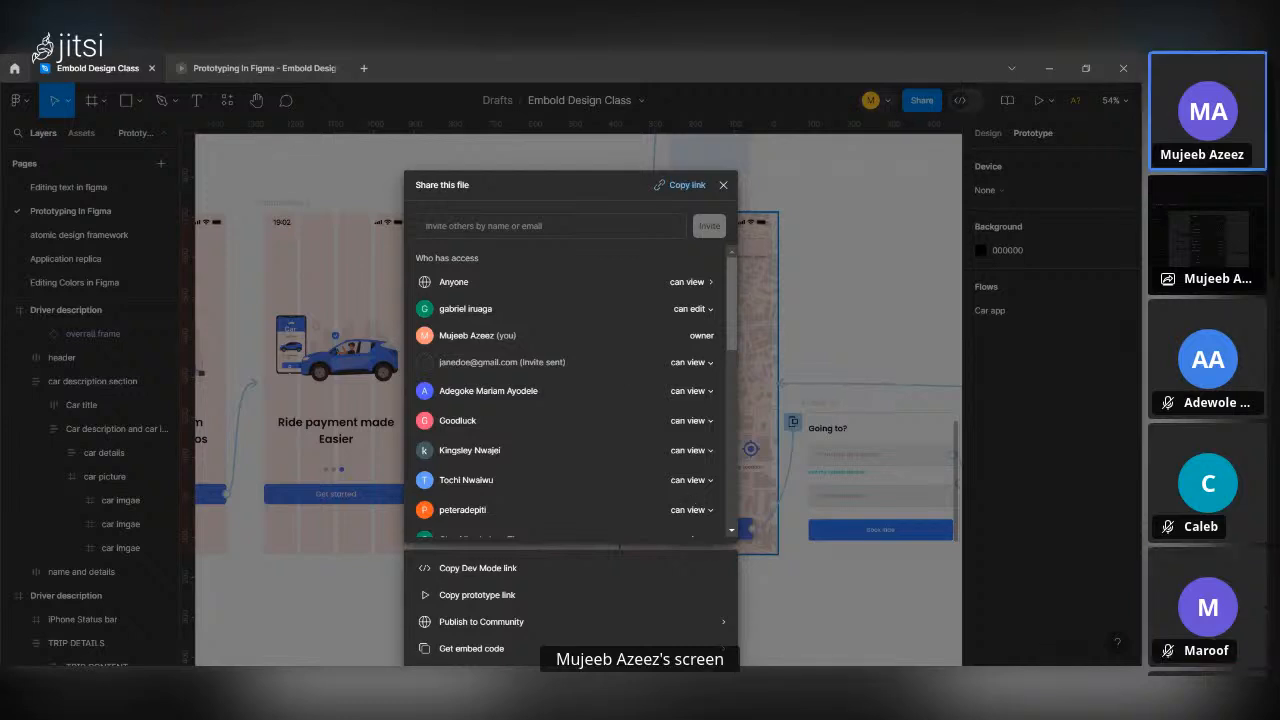
{"action": "left_click", "coordinate": [723, 185]}
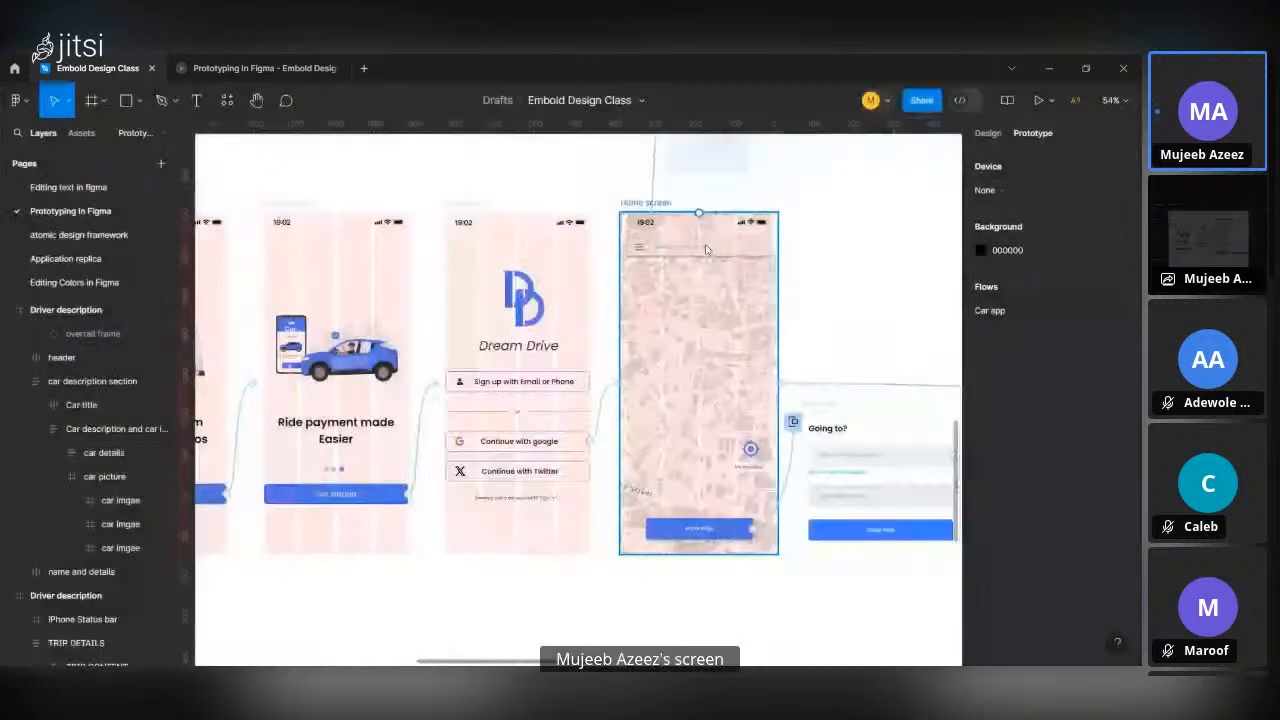
Examine the Car app prototype flow from the splash screens through the onboarding frames to the home screen.
{"action": "scroll", "coordinate": [723, 480], "scroll_direction": "down", "scroll_amount": 3}
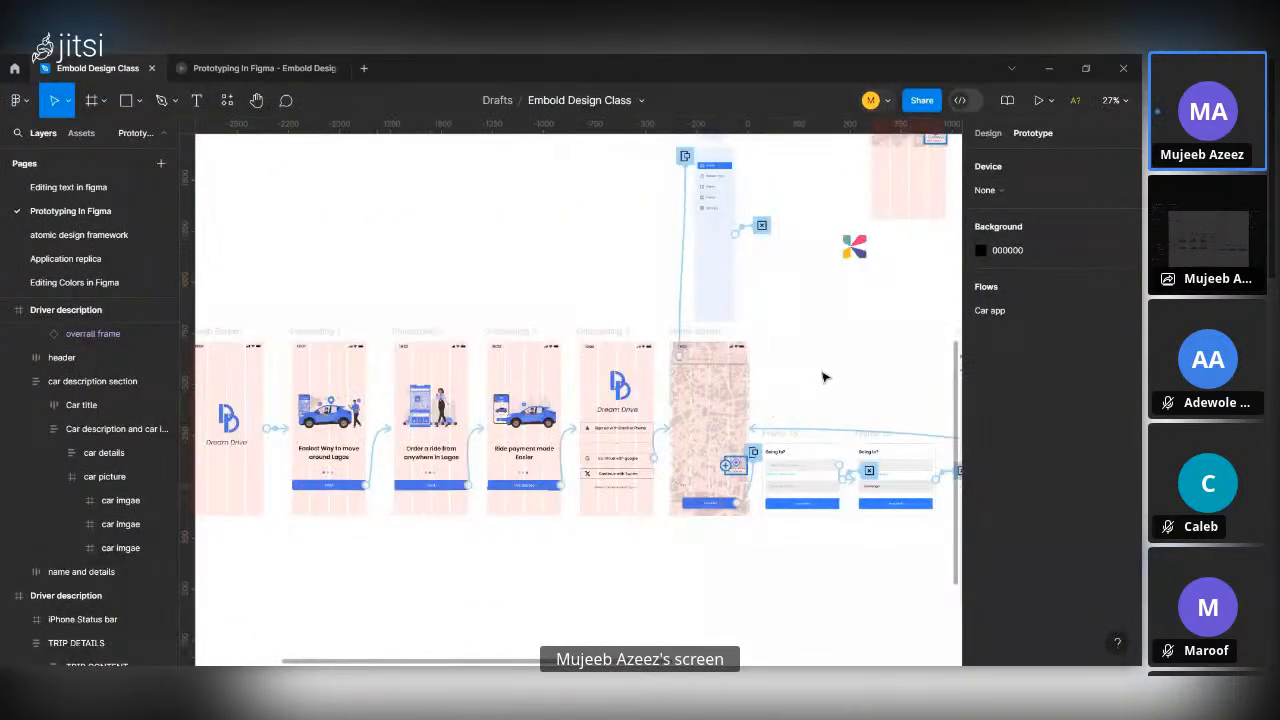
{"action": "scroll", "coordinate": [823, 377], "scroll_direction": "down", "scroll_amount": 2}
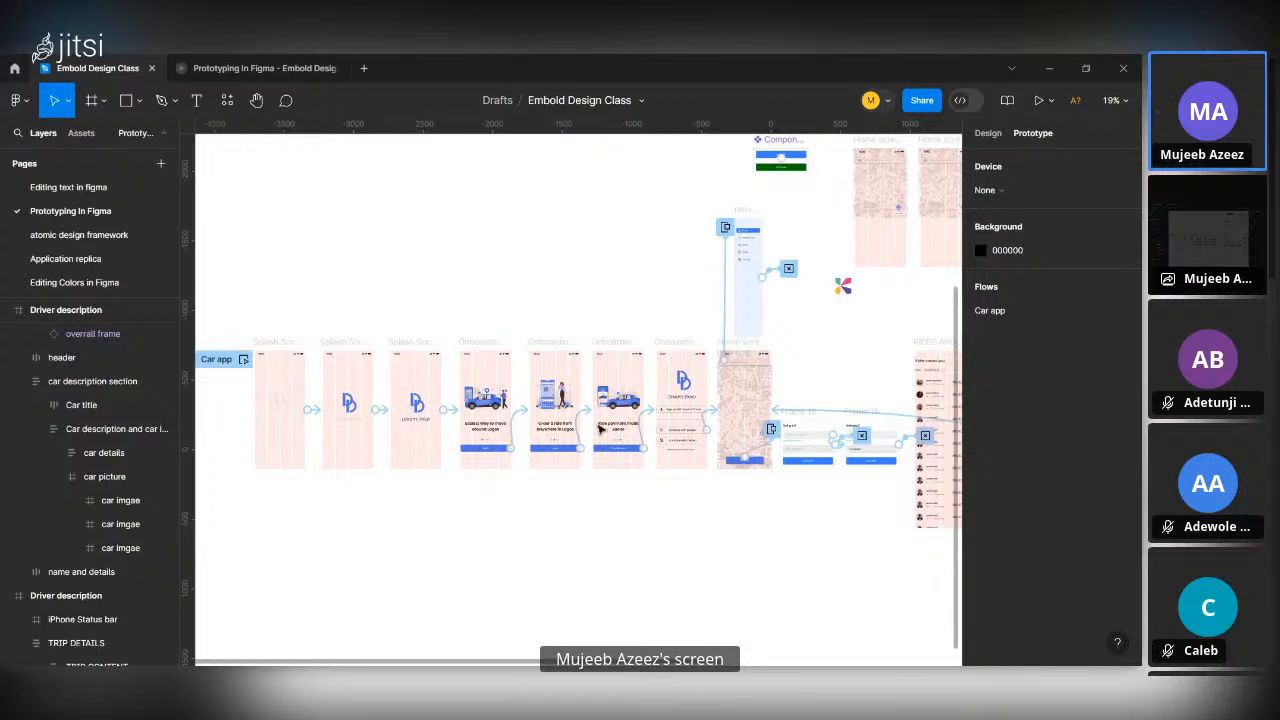
{"action": "left_click", "coordinate": [500, 427]}
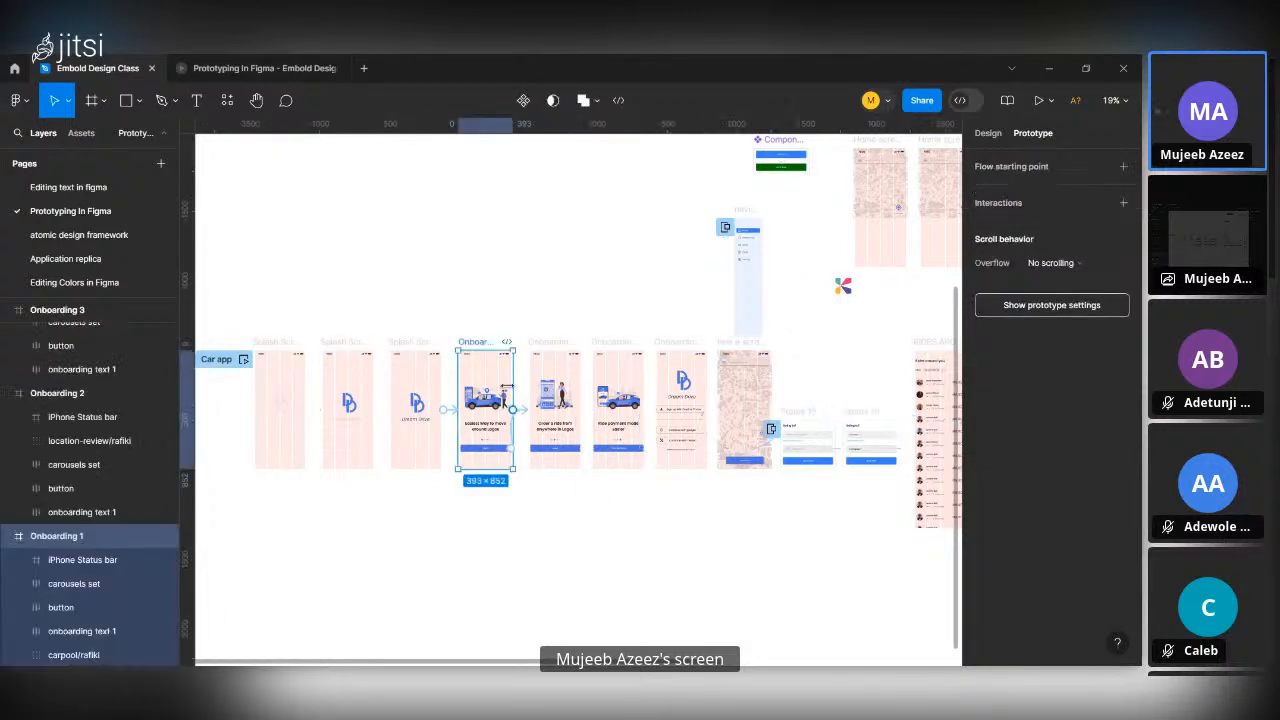
{"action": "scroll", "coordinate": [505, 430], "scroll_direction": "up", "scroll_amount": 2}
{"action": "scroll", "coordinate": [503, 428], "scroll_direction": "up", "scroll_amount": 3}
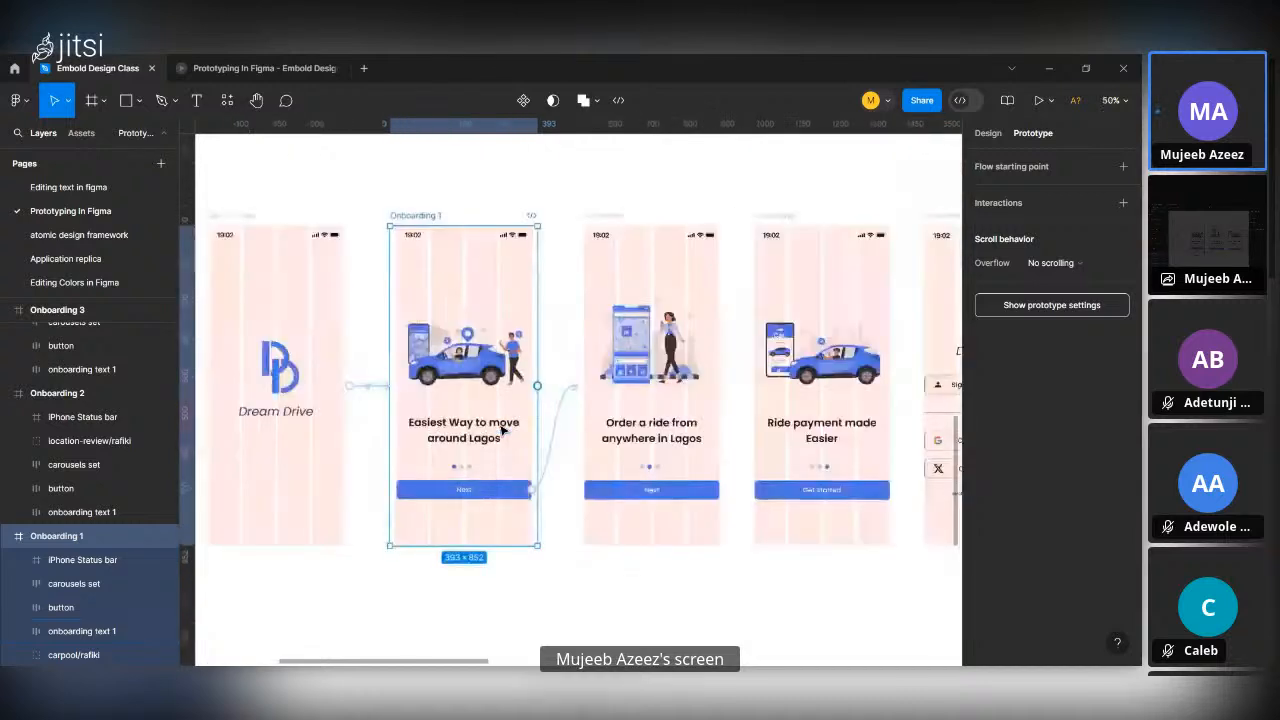
{"action": "left_click", "coordinate": [610, 605]}
{"action": "scroll", "coordinate": [613, 606], "scroll_direction": "down", "scroll_amount": 2}
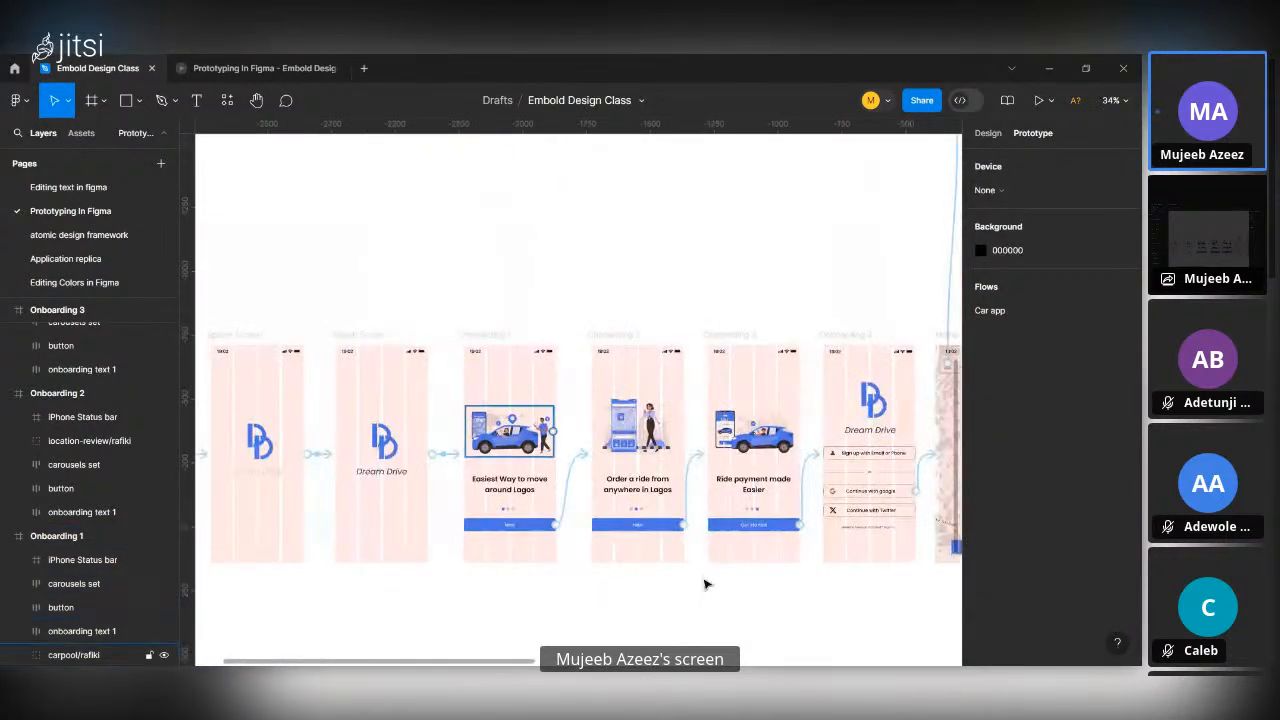
{"action": "scroll", "coordinate": [740, 508], "scroll_direction": "down", "scroll_amount": 3}
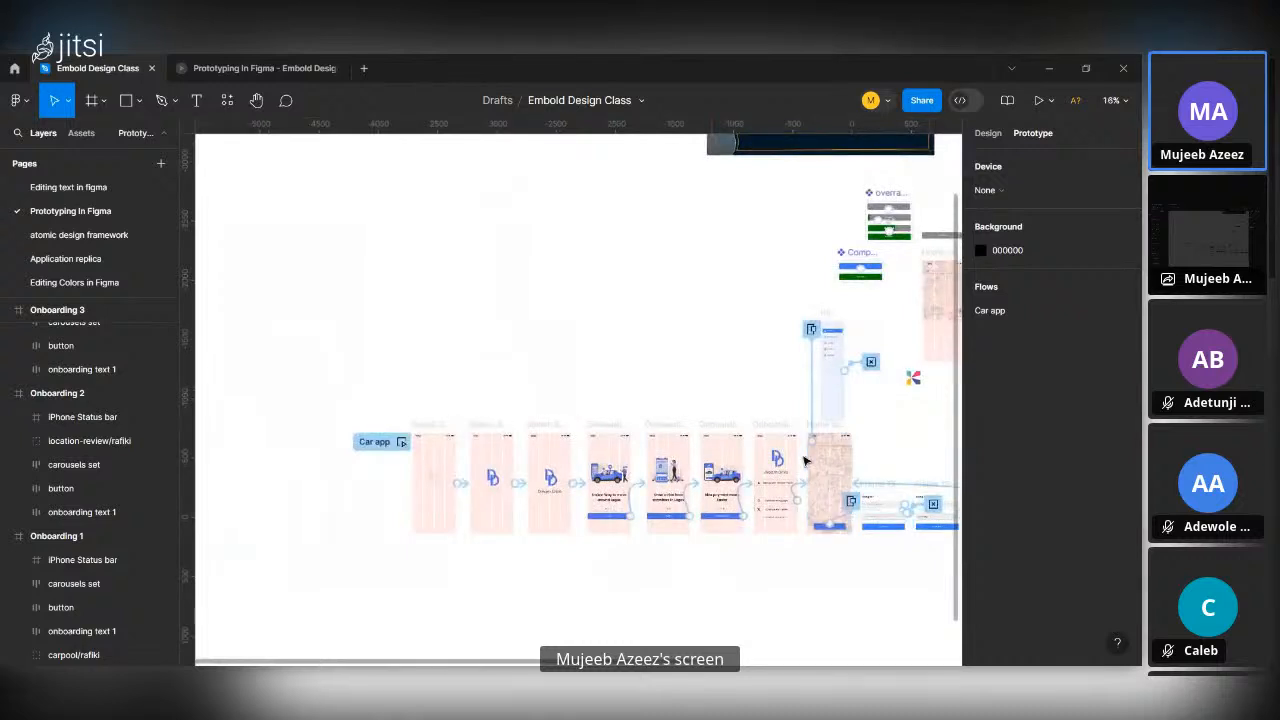
Try deleting the prototype connection from the button on Onboarding 2 to the Onboarding 3 frame.
{"action": "scroll", "coordinate": [808, 457], "scroll_direction": "up", "scroll_amount": 3}
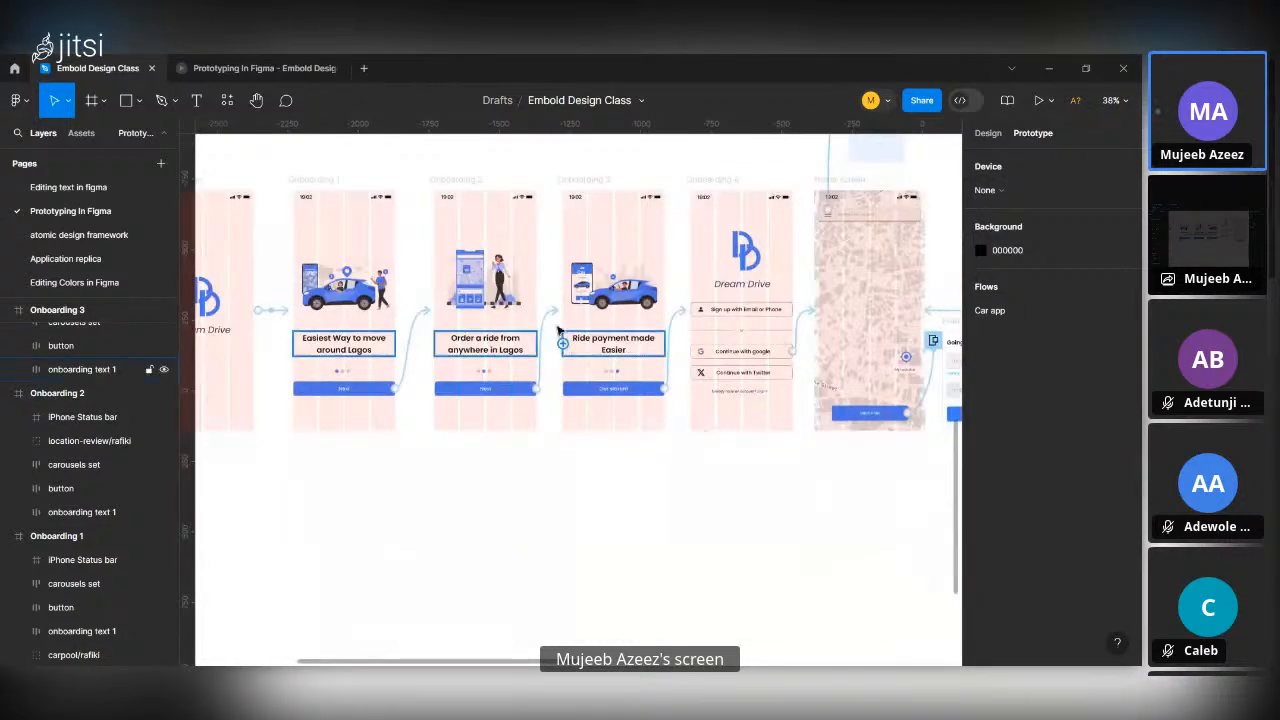
{"action": "left_click", "coordinate": [547, 320]}
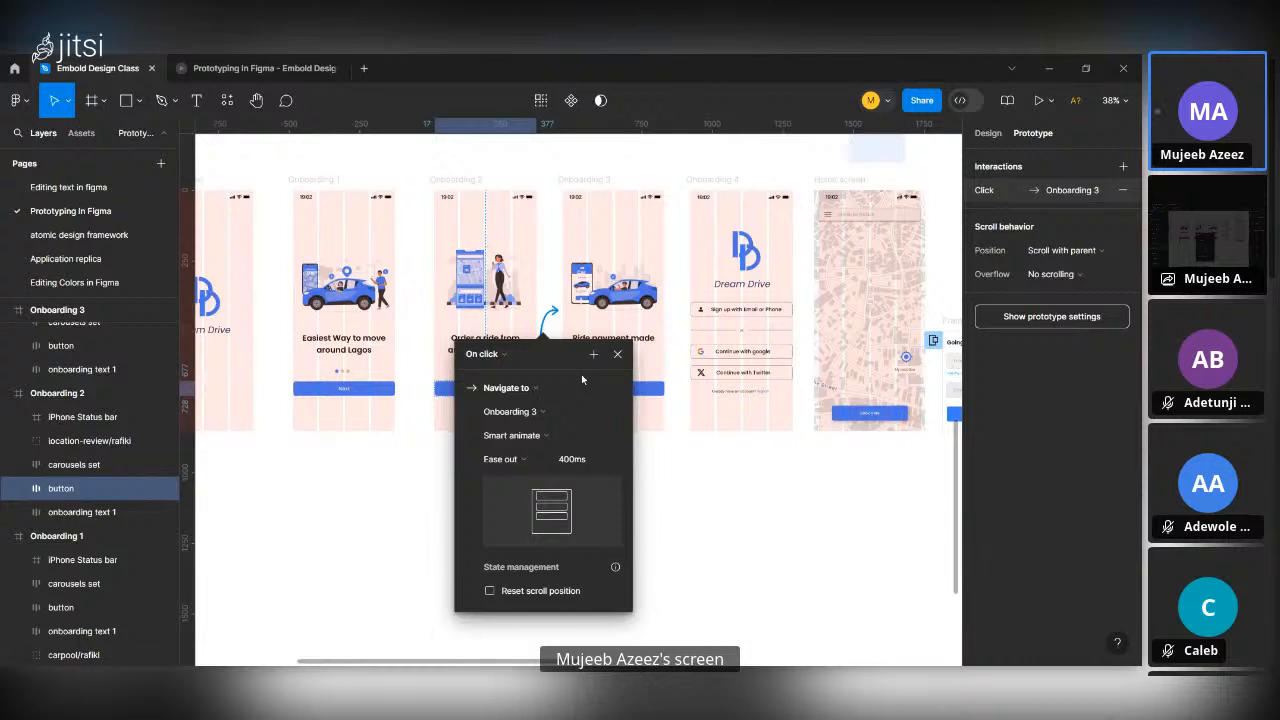
{"action": "key", "text": "Delete"}
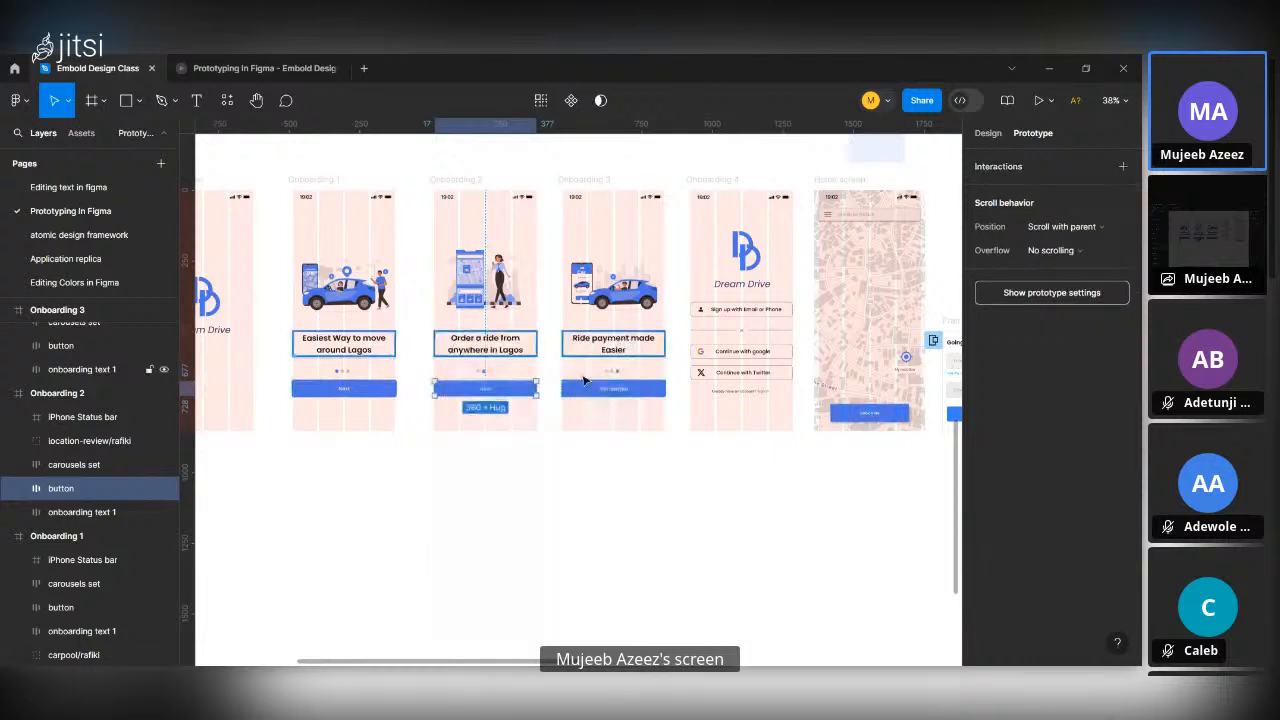
{"action": "left_click", "coordinate": [565, 467]}
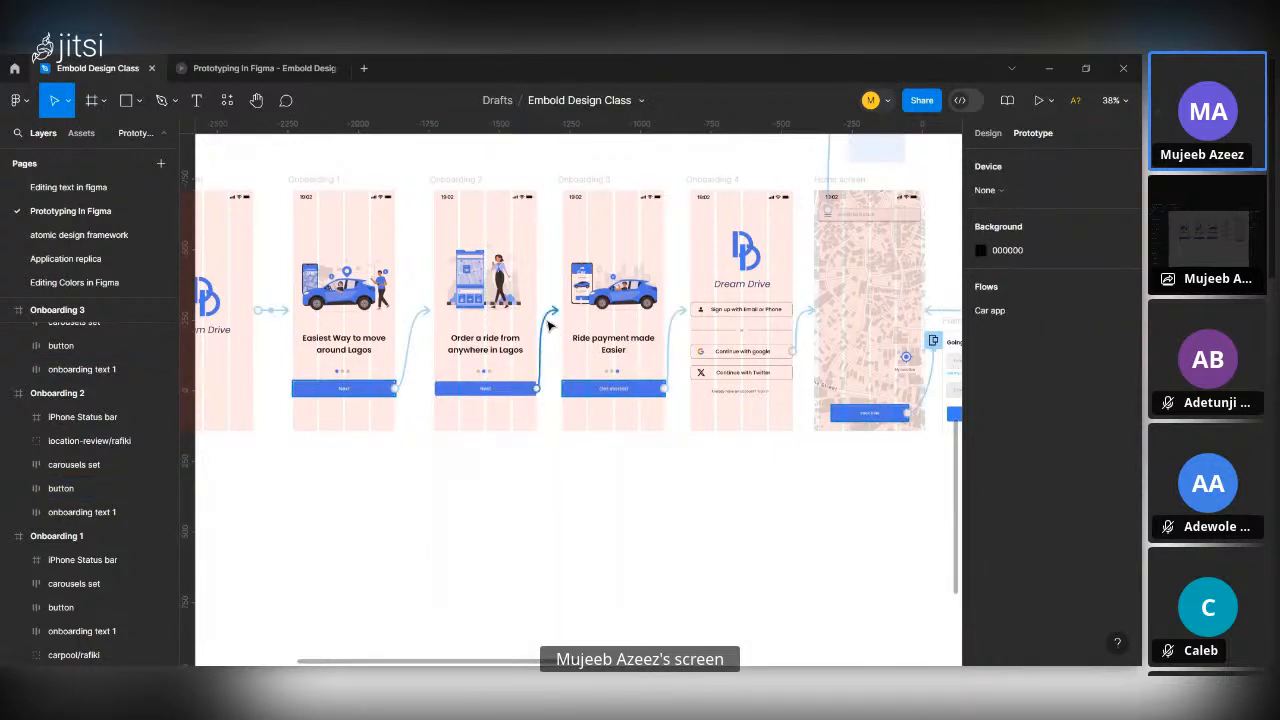
{"action": "left_click", "coordinate": [548, 325]}
{"action": "key", "text": "Delete"}
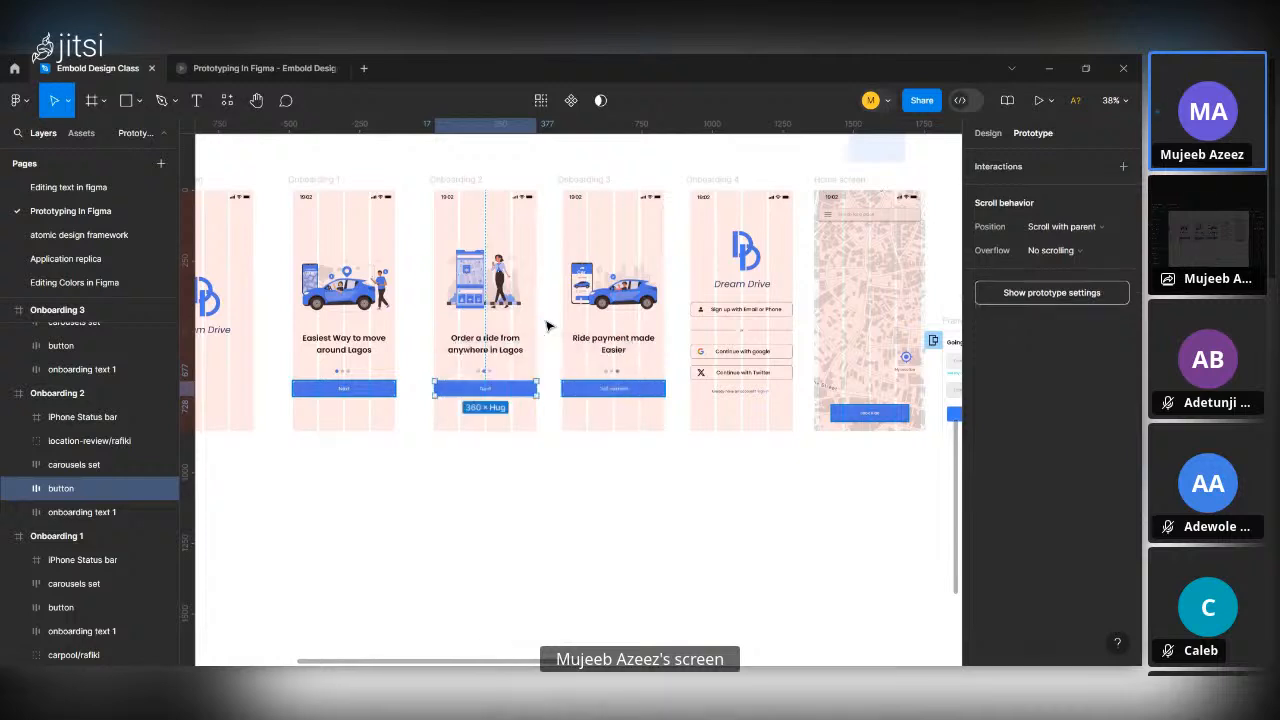
{"action": "left_click", "coordinate": [582, 436]}
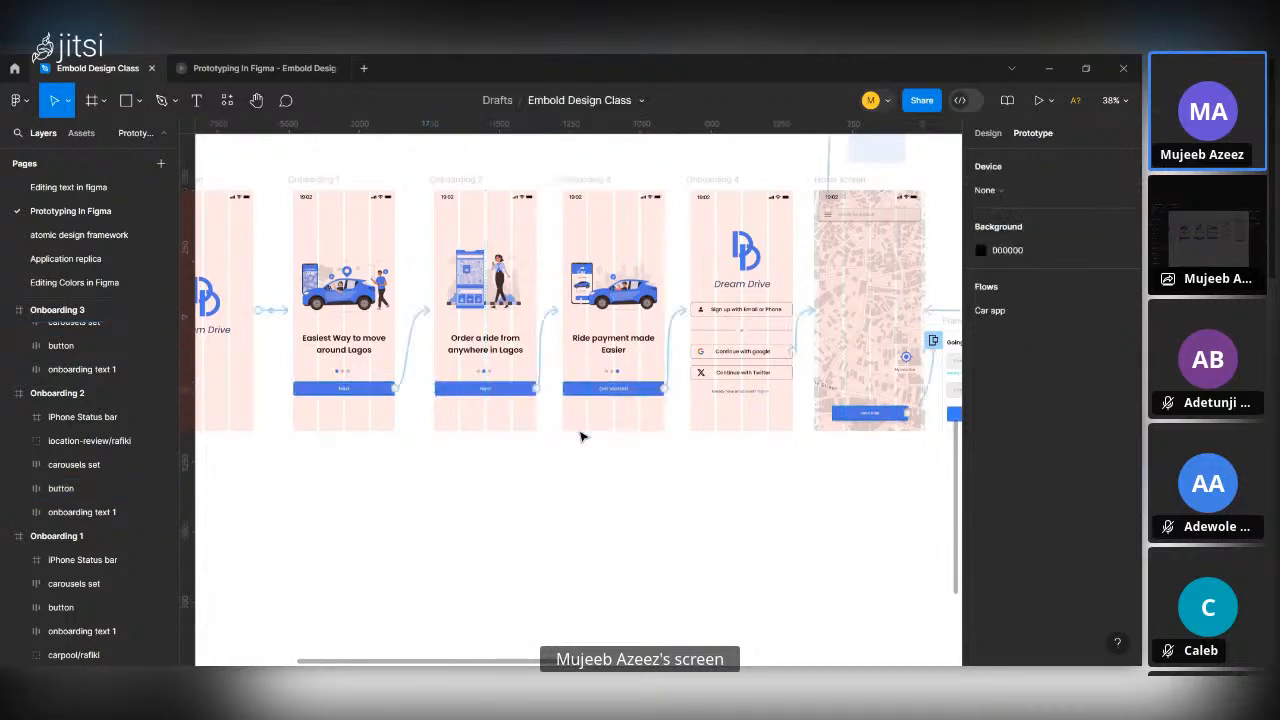
Return to the list of recent files.
{"action": "scroll", "coordinate": [660, 529], "scroll_direction": "down", "scroll_amount": 5}
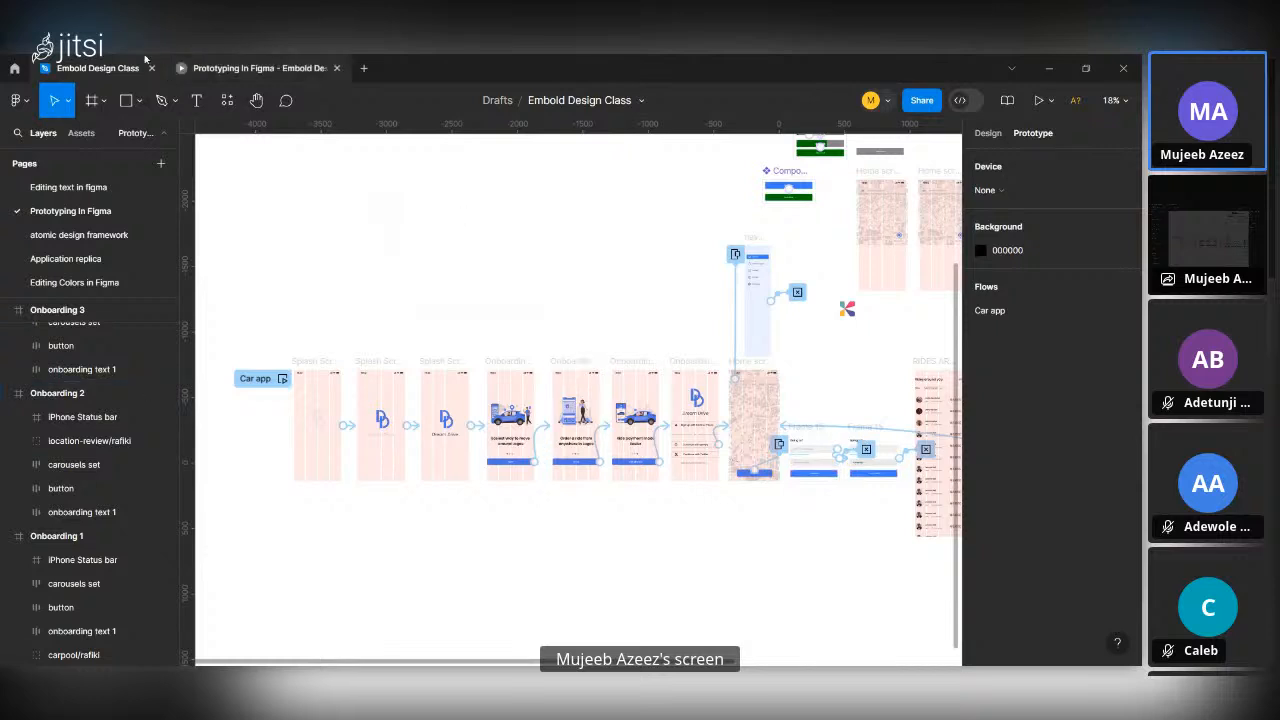
{"action": "left_click", "coordinate": [14, 68]}
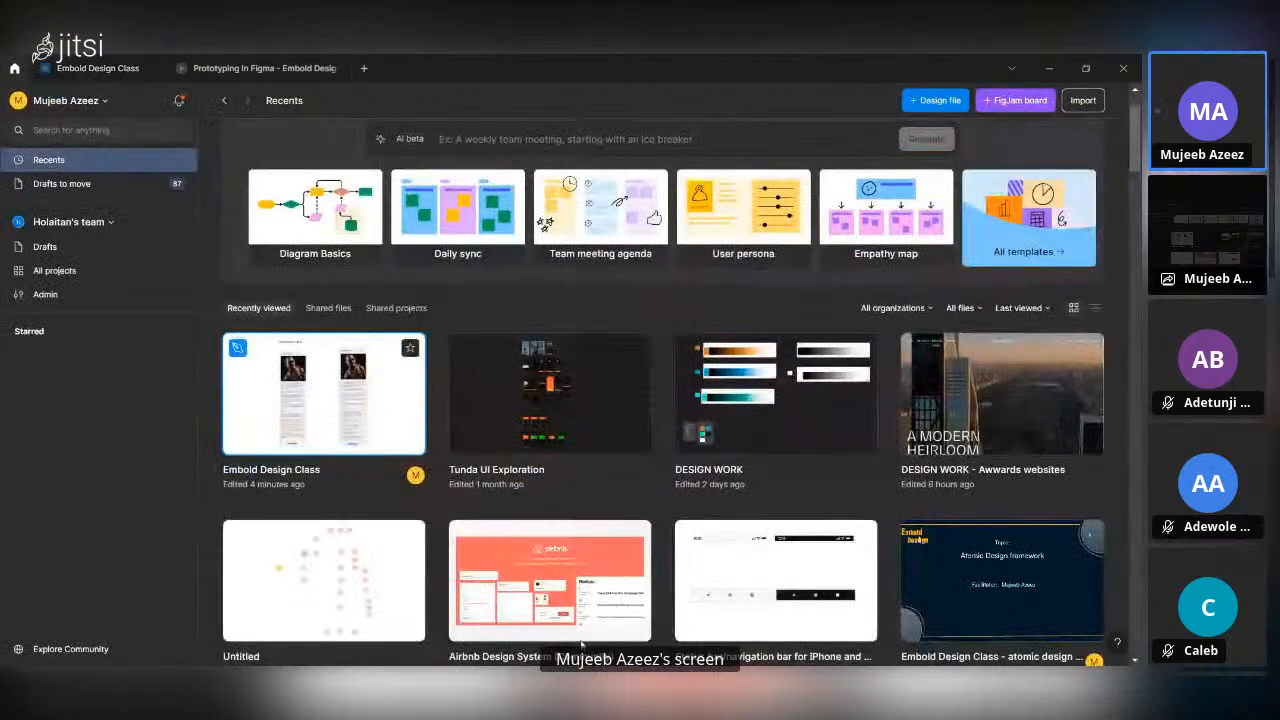